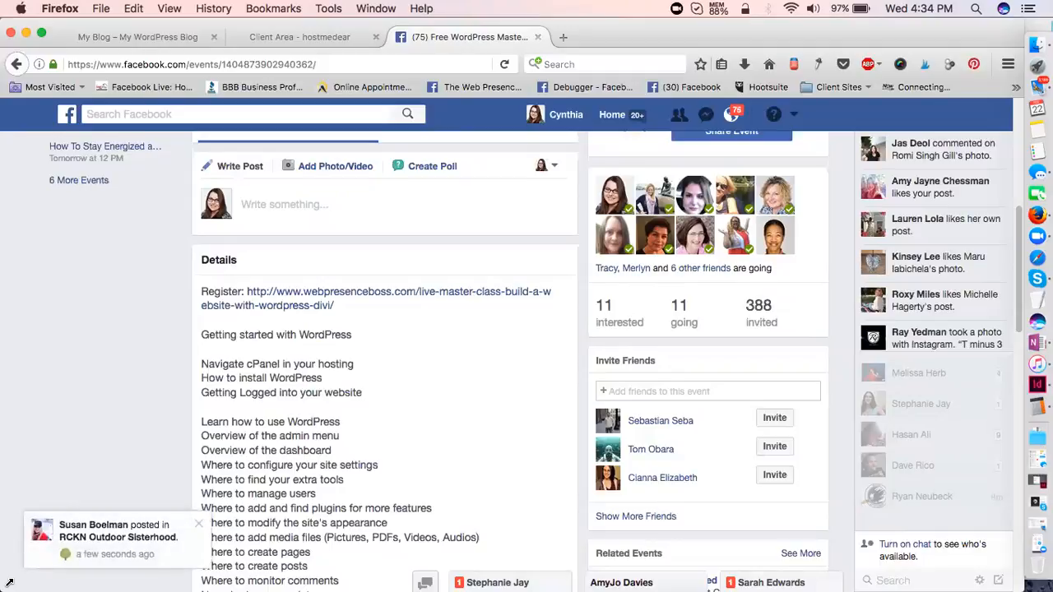
- Scroll back to the top of the Free WordPress Master Class event and switch to the Client Area - hostmedear tab
scroll(9, 581, down, 3)
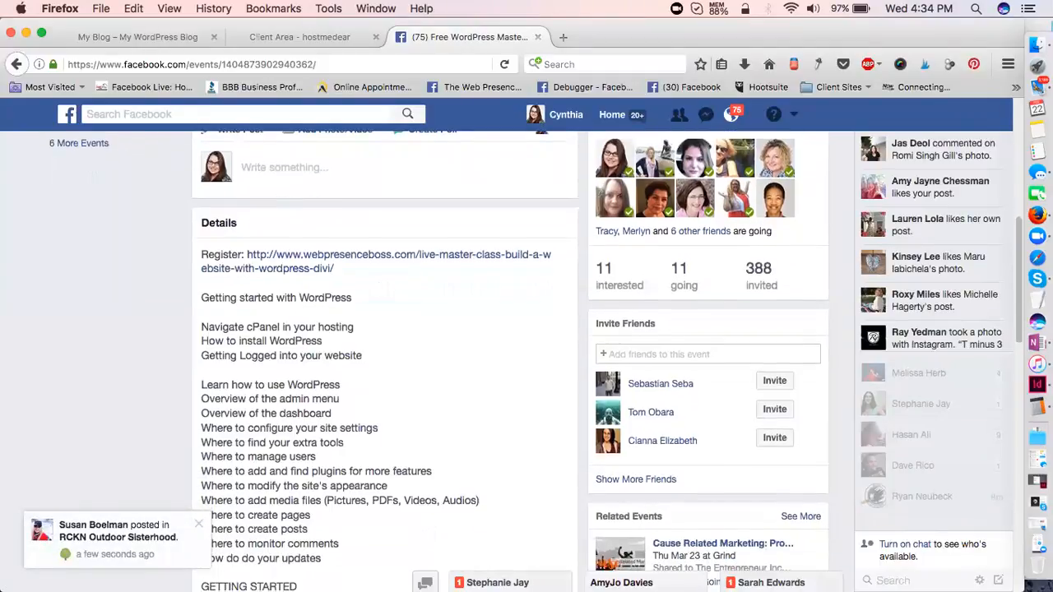
scroll(526, 354, down, 3)
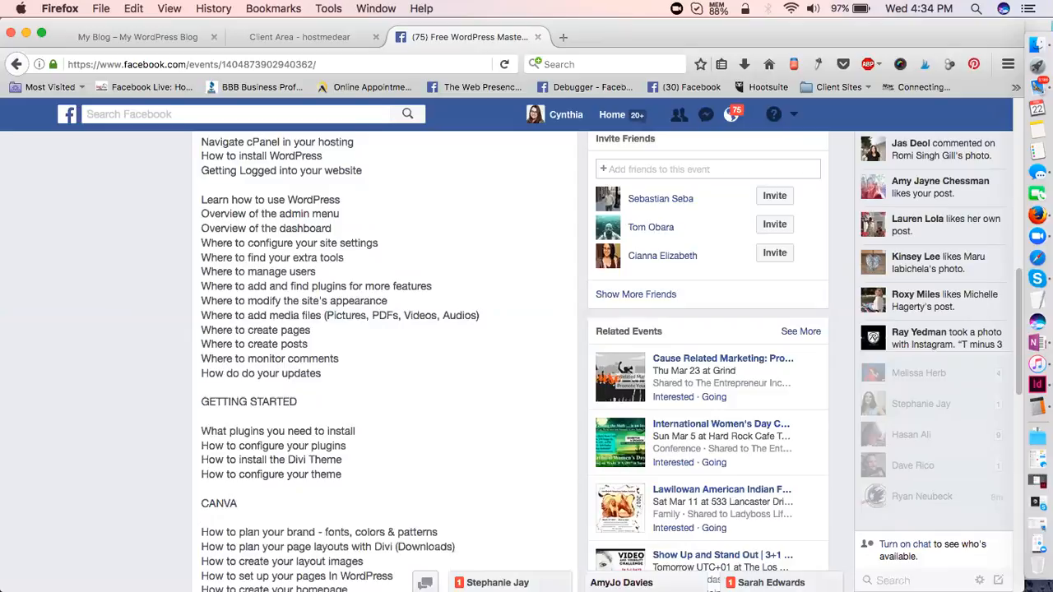
scroll(527, 362, down, 5)
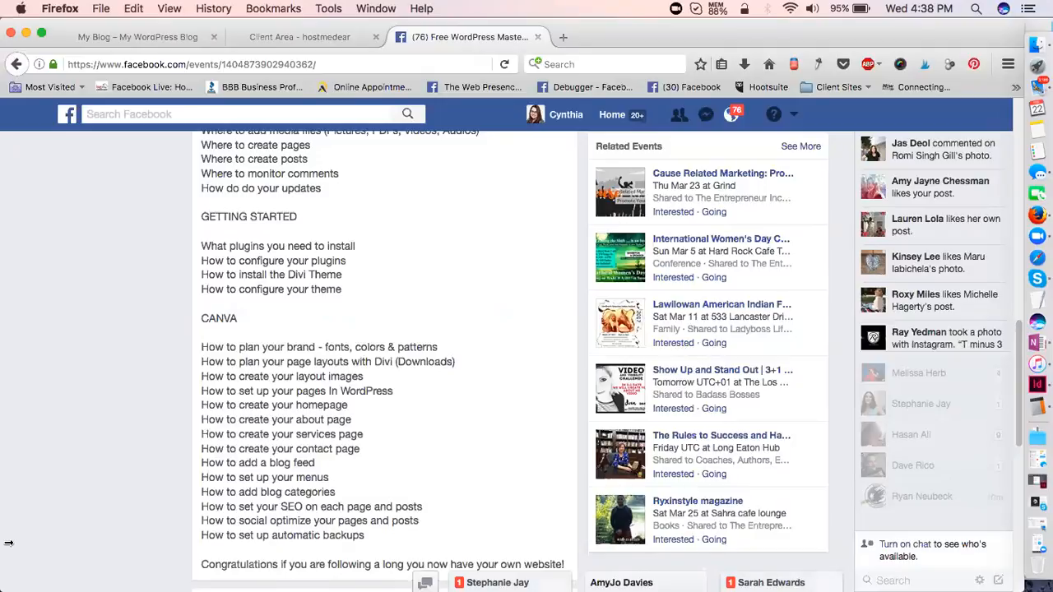
scroll(8, 543, down, 5)
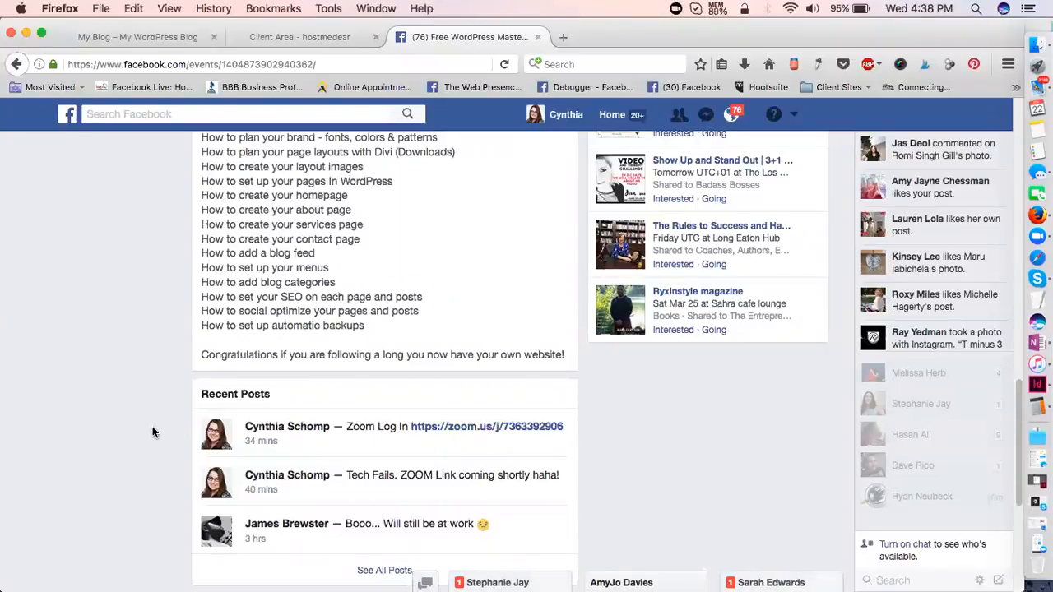
scroll(143, 430, up, 2)
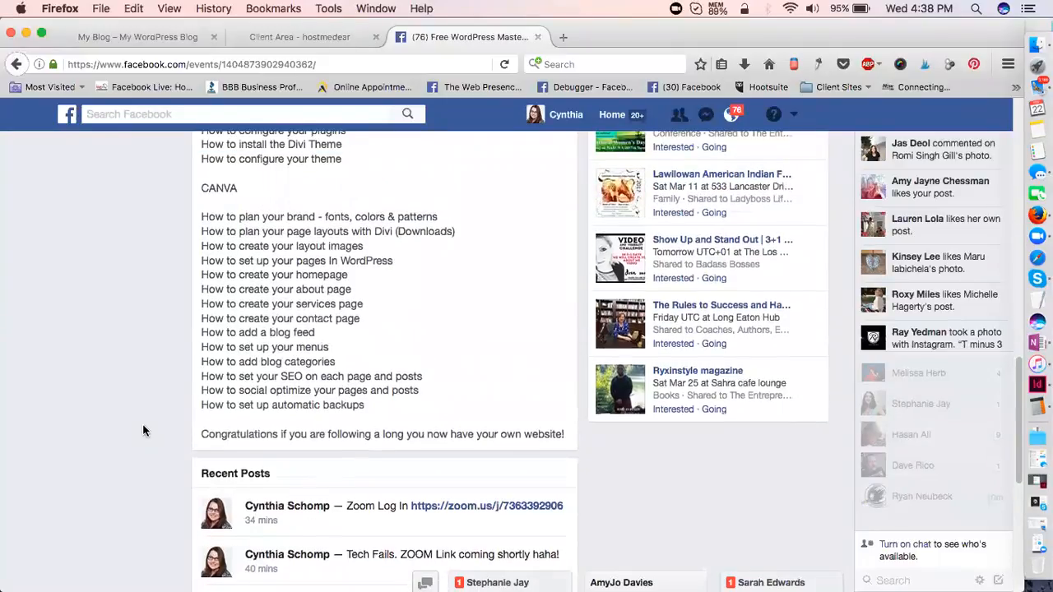
scroll(146, 432, up, 10)
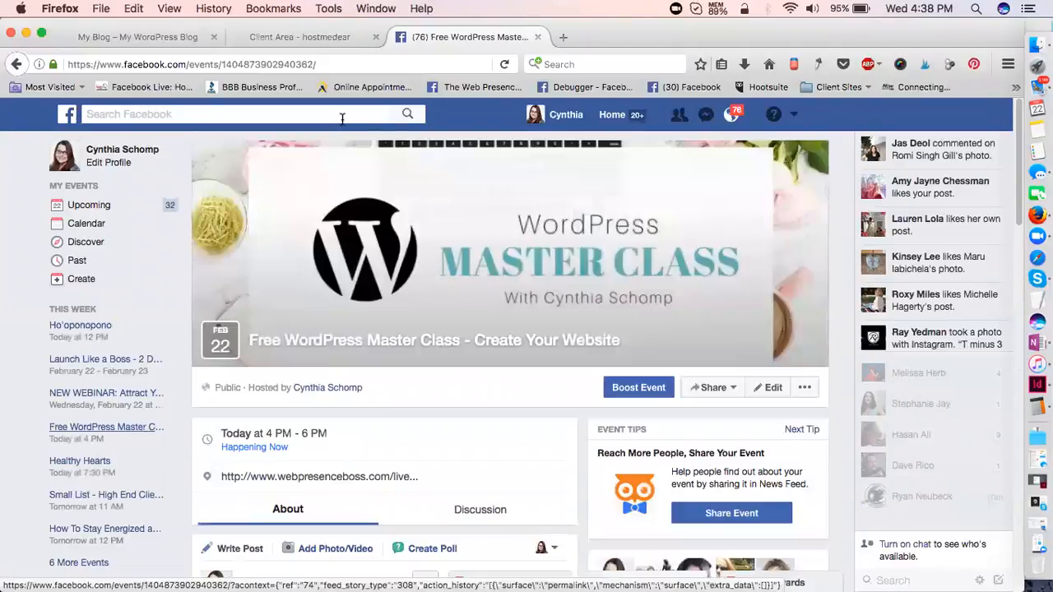
click(305, 38)
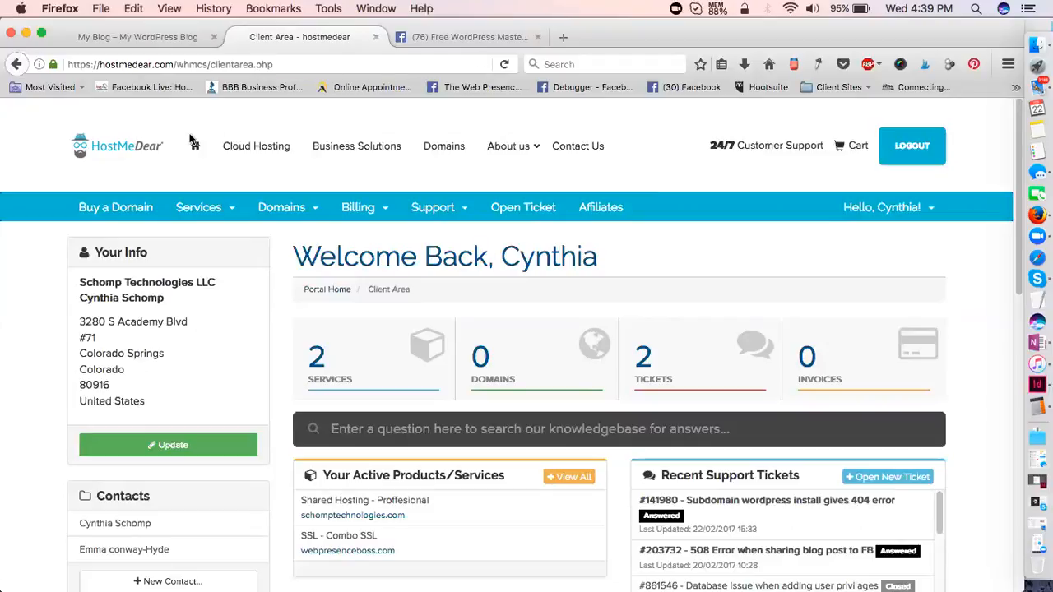
- Open the hostmedear.com home page in a new tab using the client area's HostMeDear logo
super+click(148, 154)
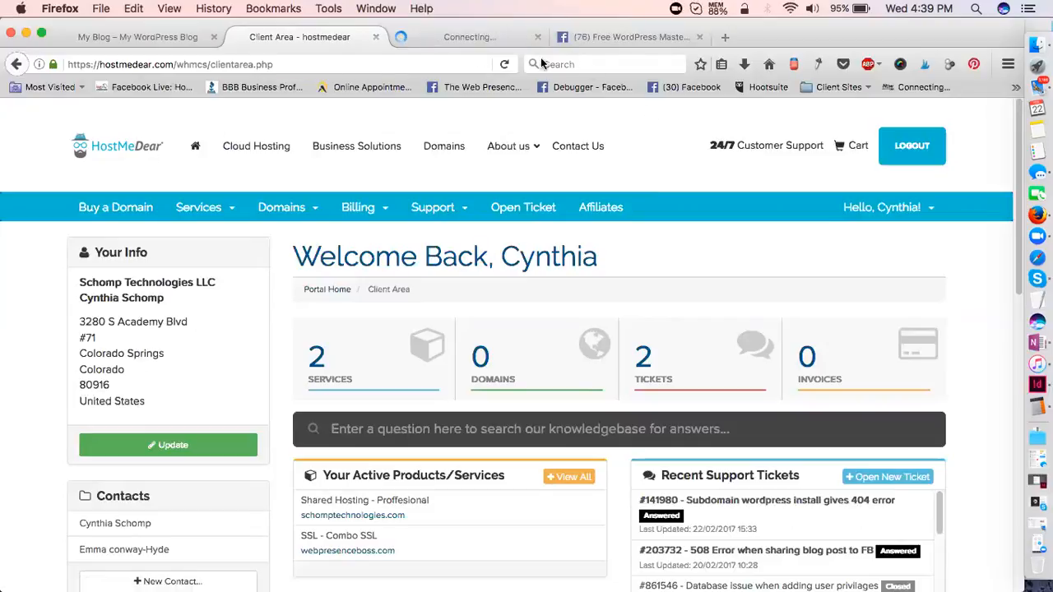
click(511, 43)
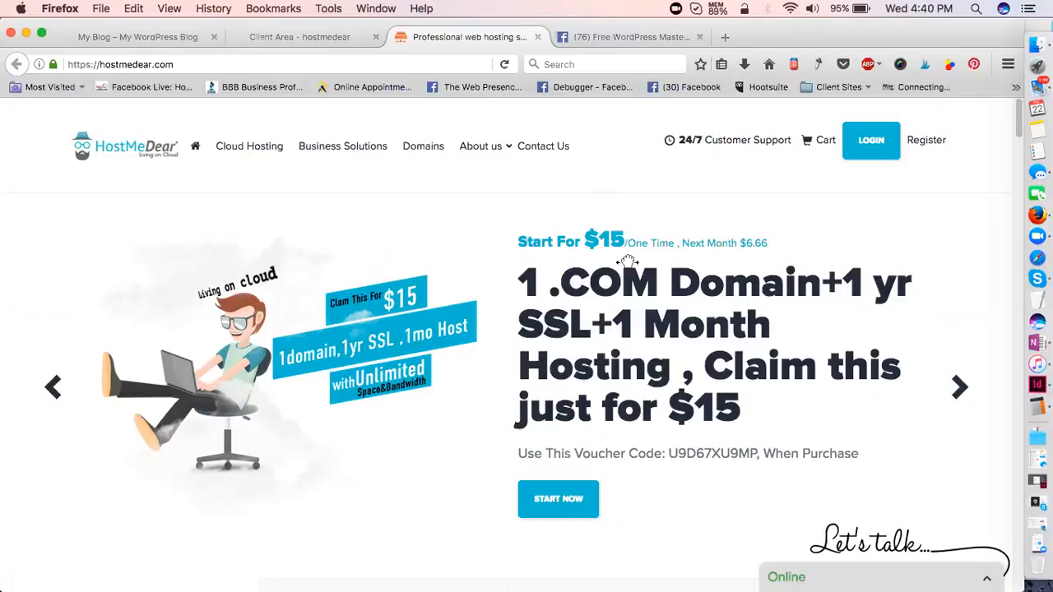
scroll(730, 341, down, 1)
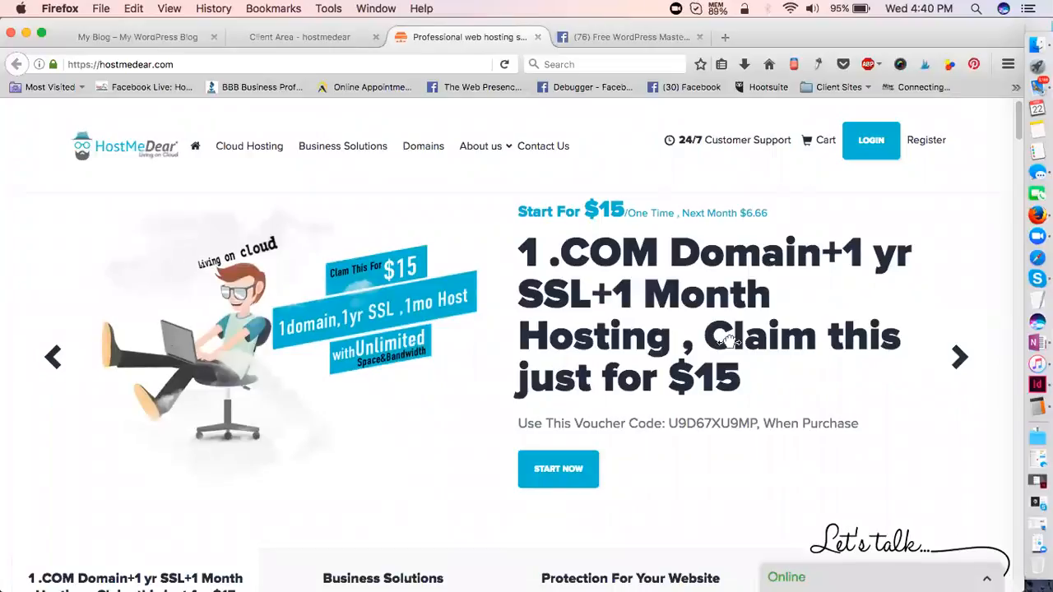
scroll(729, 341, down, 2)
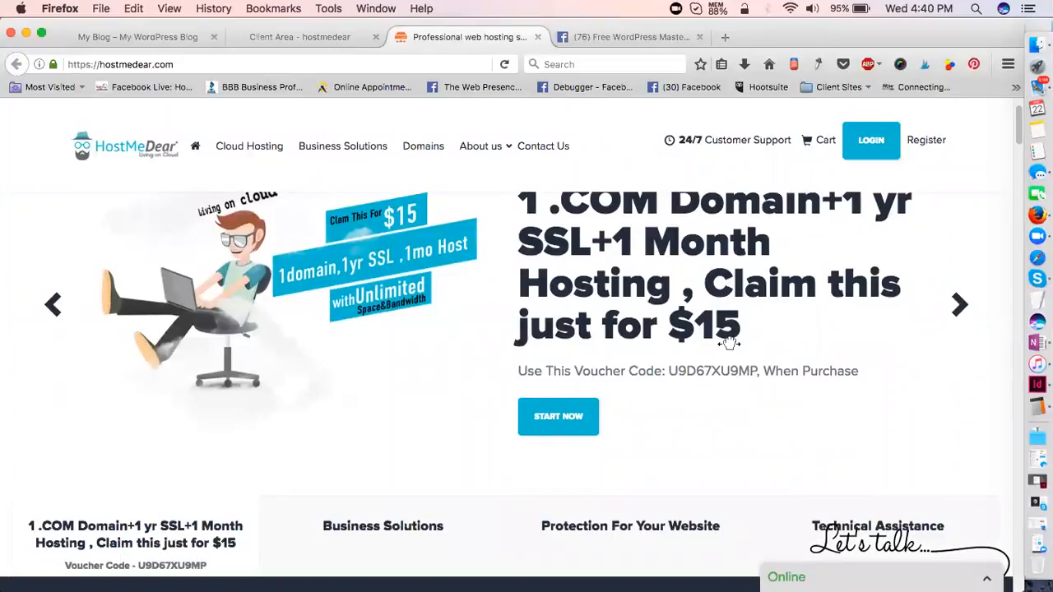
scroll(729, 341, up, 3)
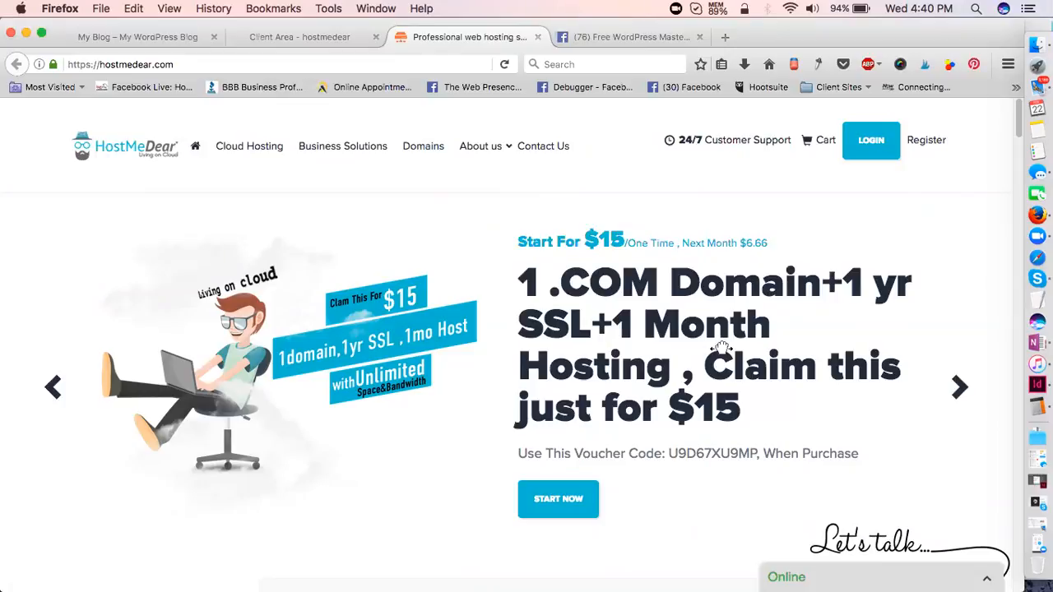
scroll(721, 349, down, 3)
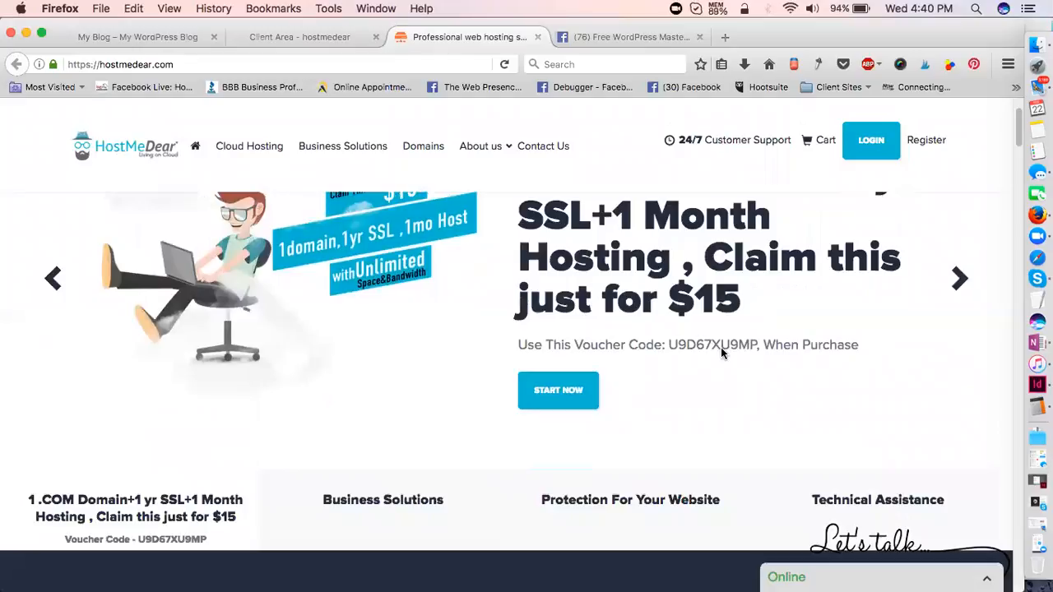
scroll(721, 348, down, 4)
scroll(721, 348, up, 5)
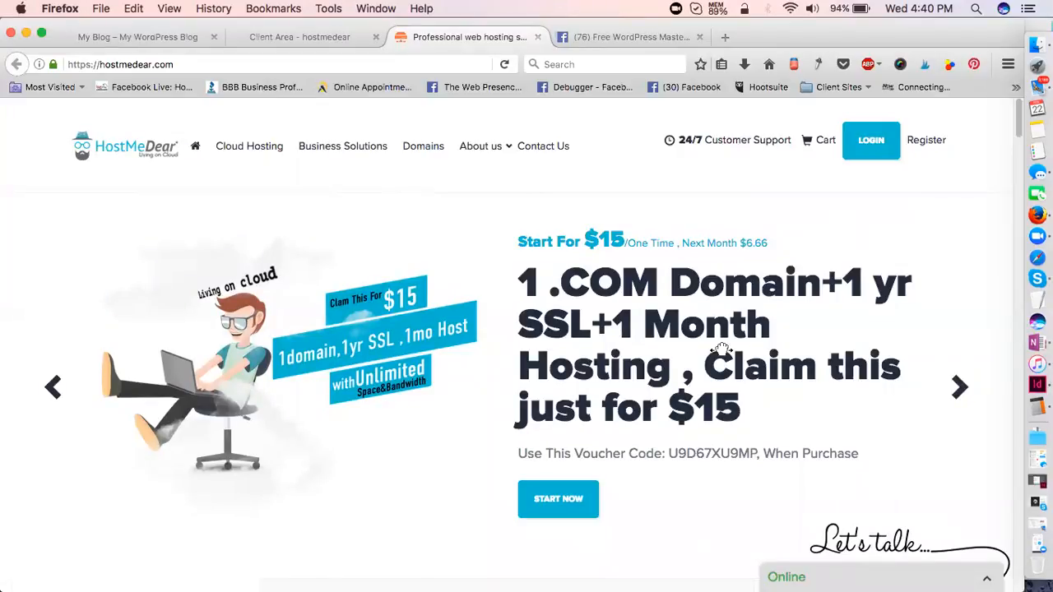
scroll(720, 348, down, 2)
scroll(721, 348, down, 5)
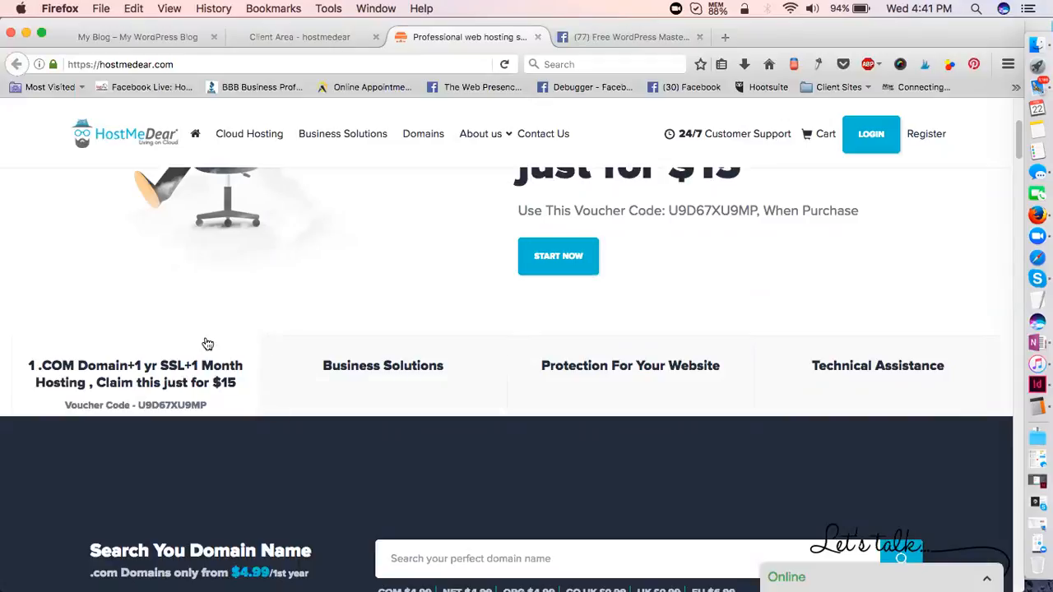
scroll(205, 342, up, 3)
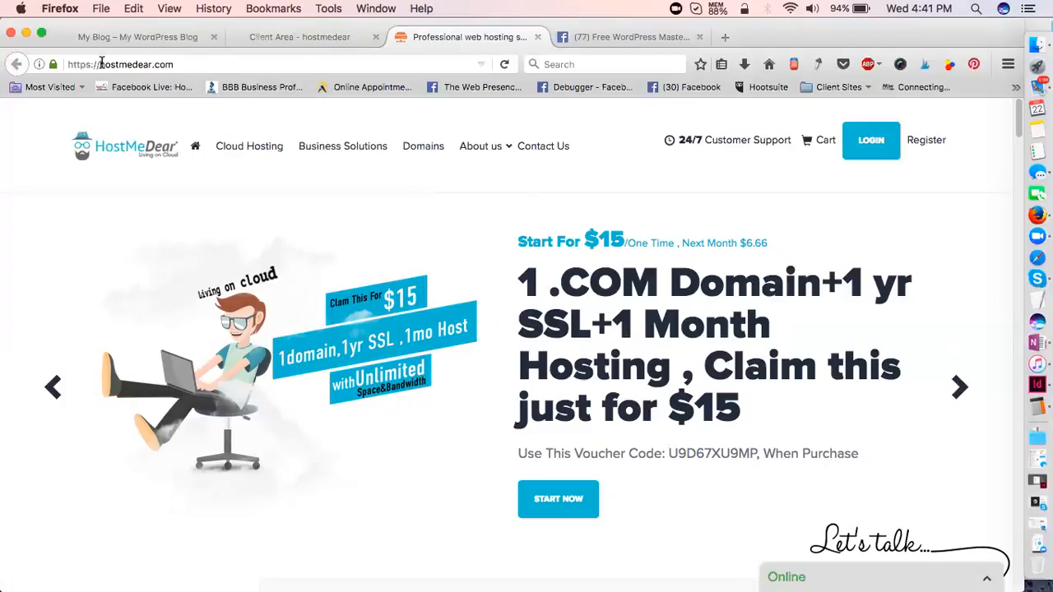
- Replace the HostMeDear address with siteground.com and load it in the same tab
drag(102, 65, 234, 66)
key(BackSpace)
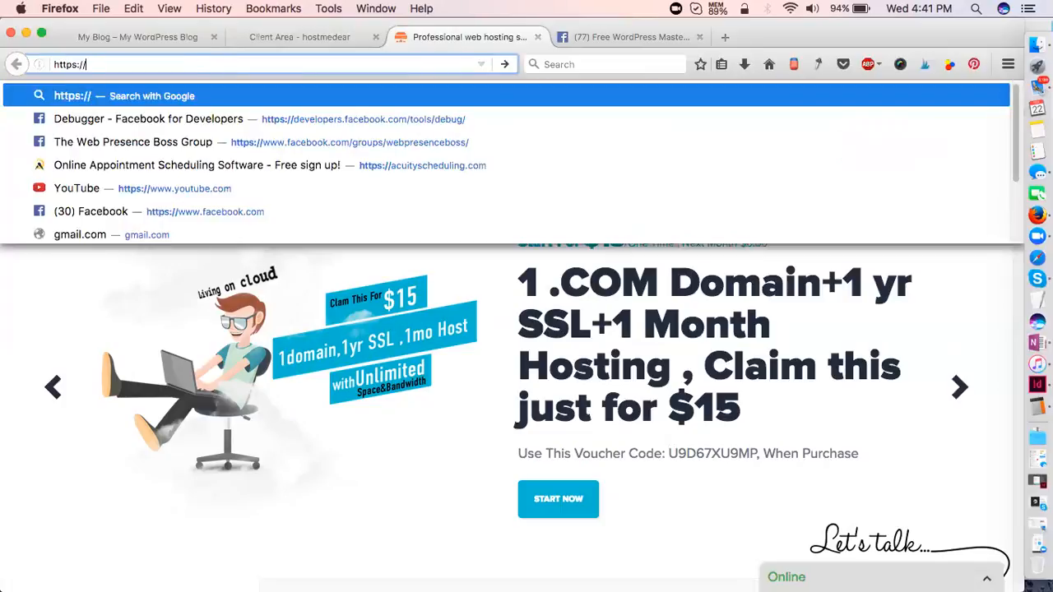
text(sitegrou)
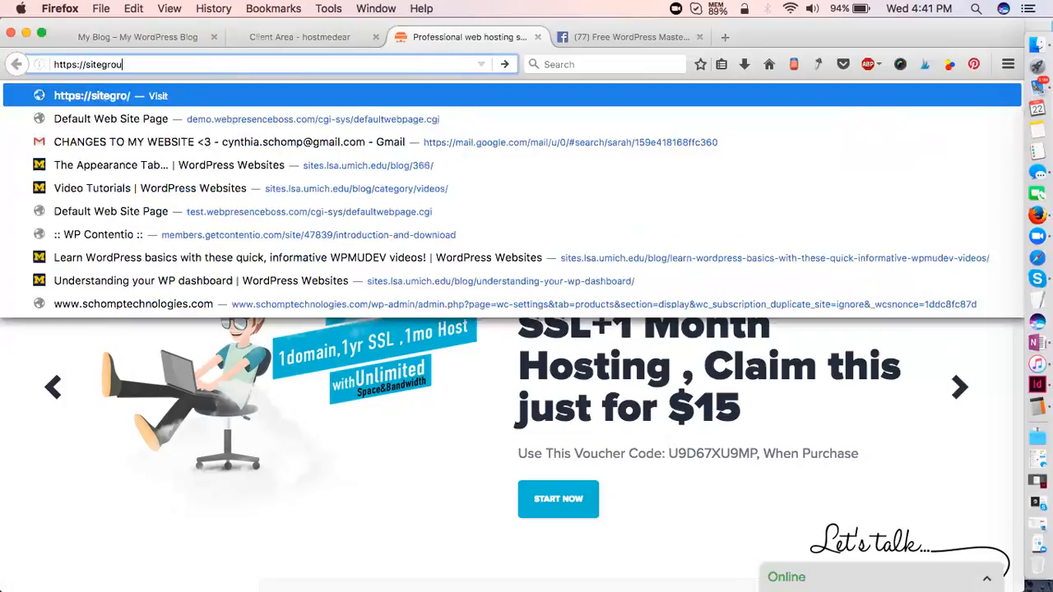
text(nd.com)
key(Return)
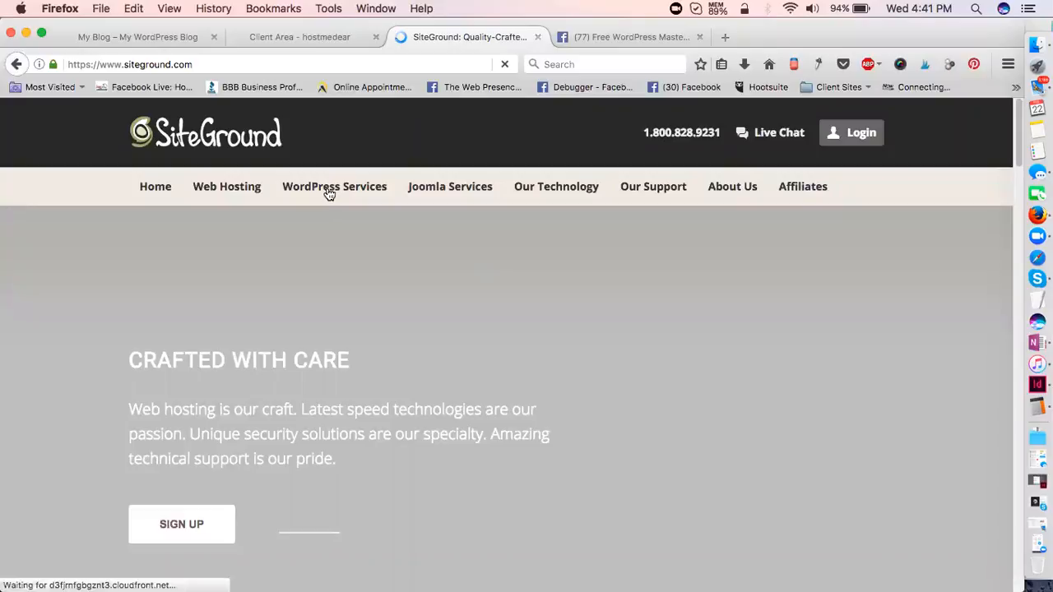
- Go to SiteGround's WordPress Hosting page from the WordPress Services menu
mouse_move(329, 193)
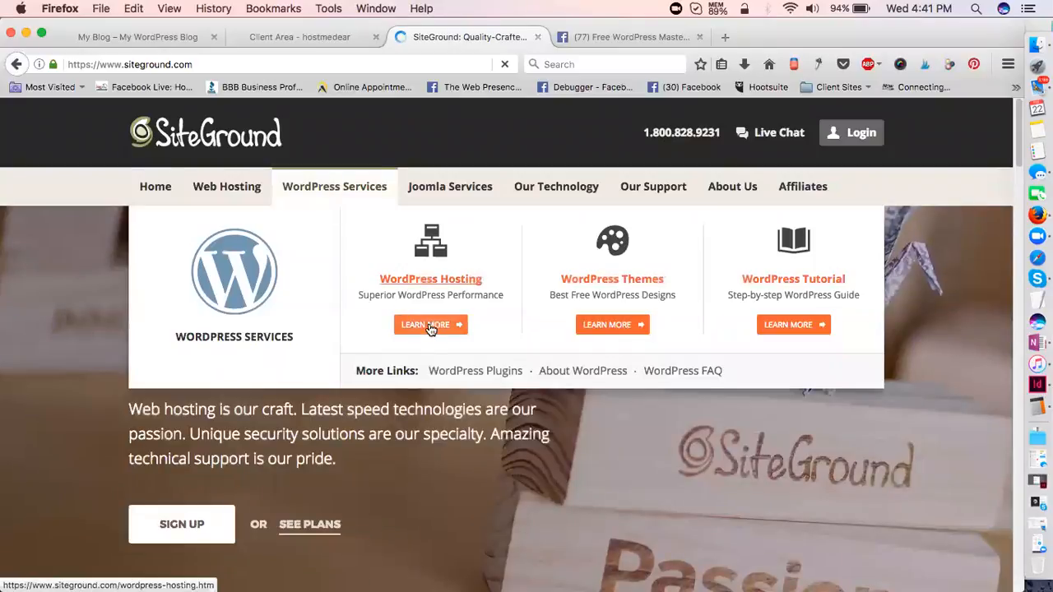
click(429, 327)
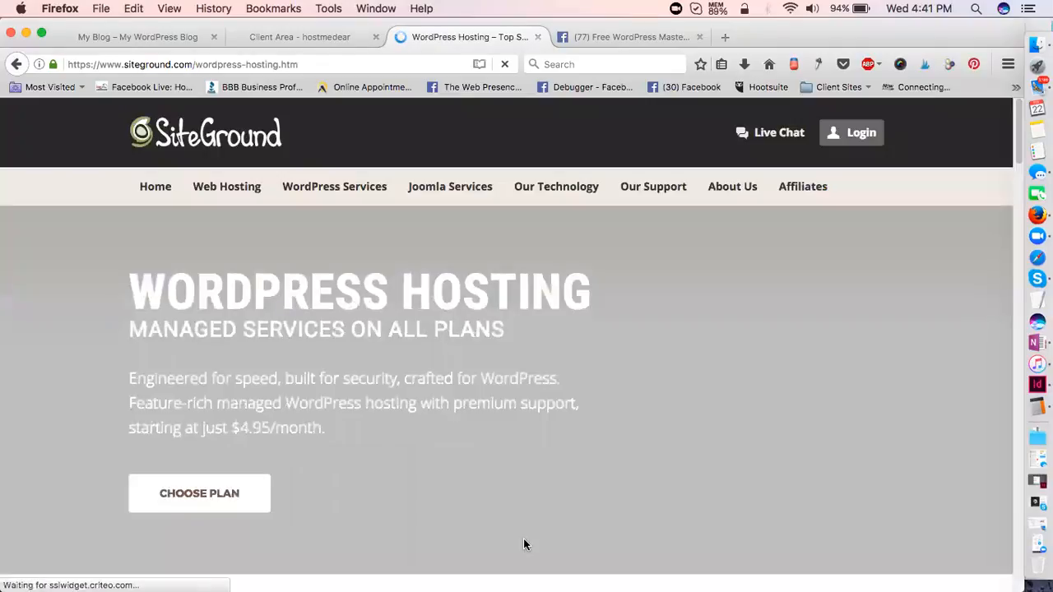
scroll(523, 539, down, 1)
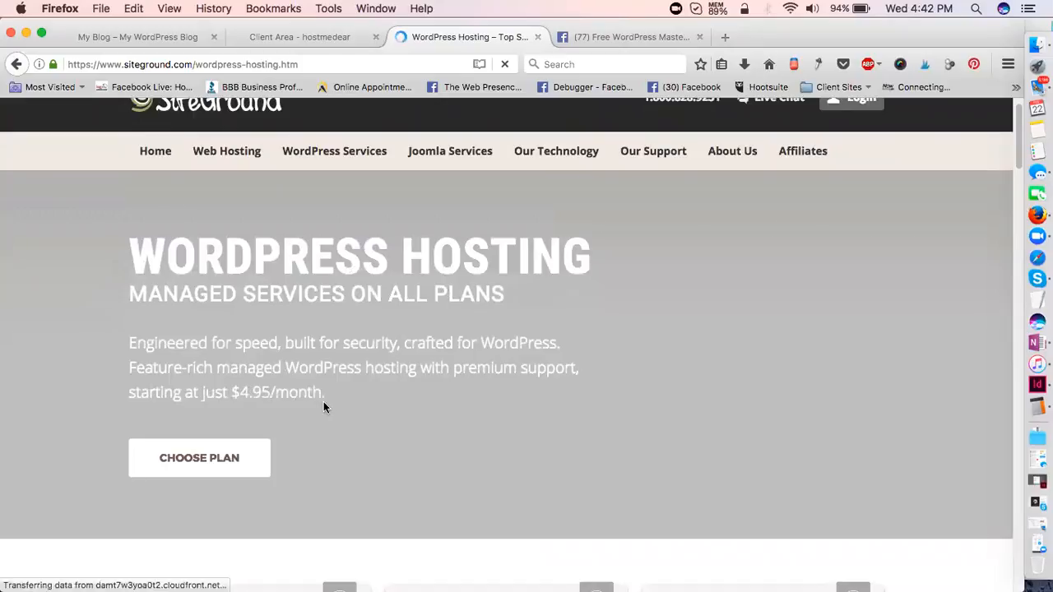
scroll(473, 469, down, 2)
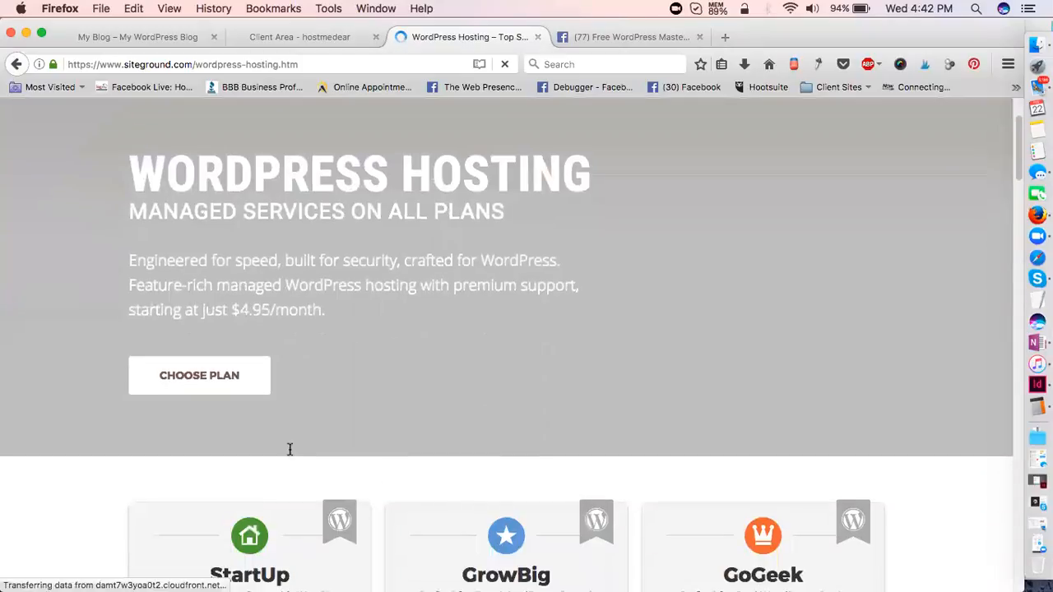
scroll(290, 449, down, 3)
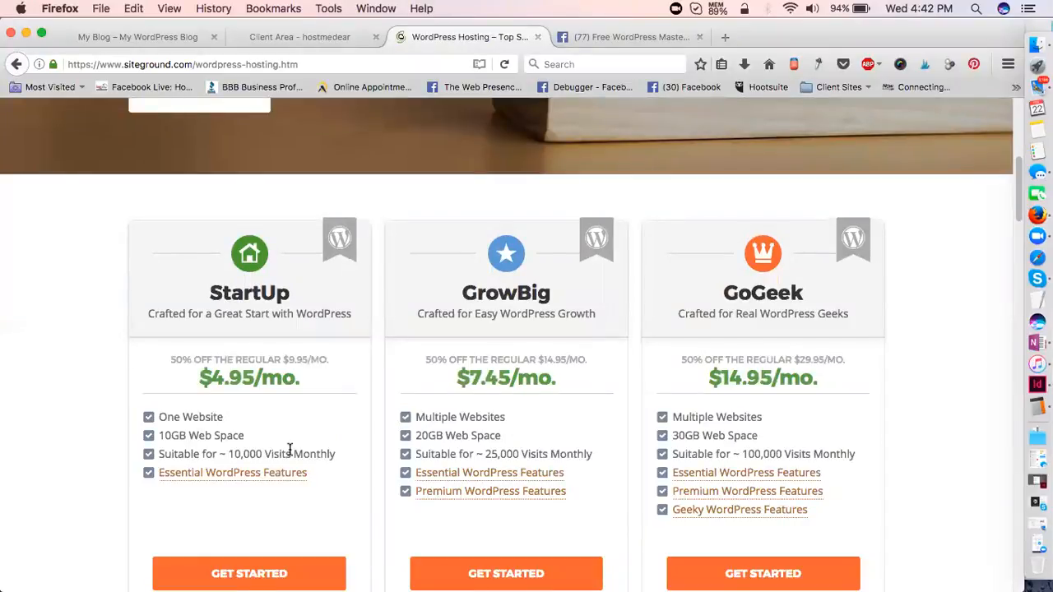
scroll(290, 450, down, 1)
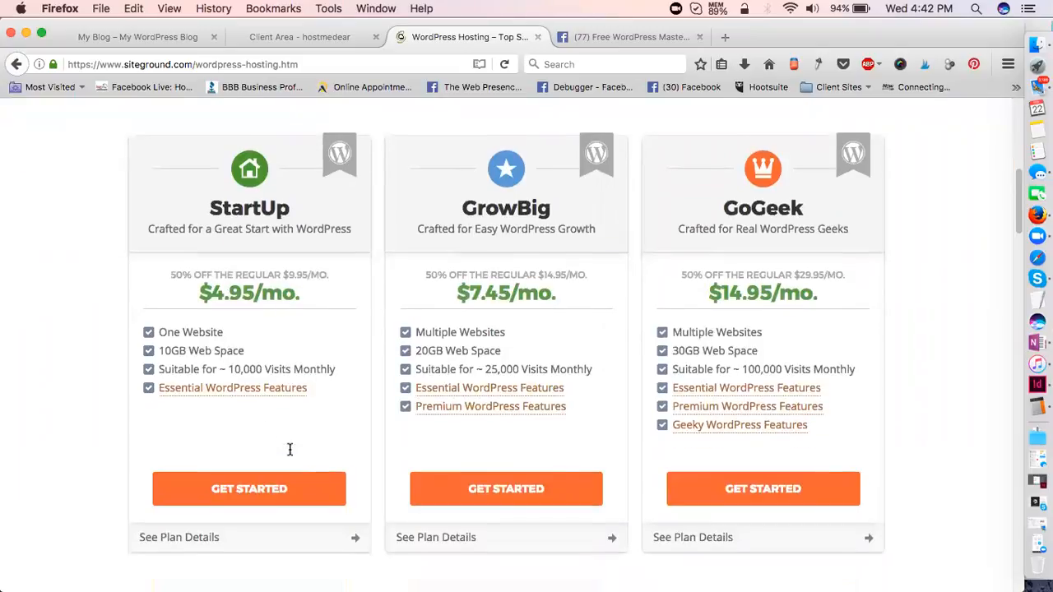
scroll(290, 449, down, 1)
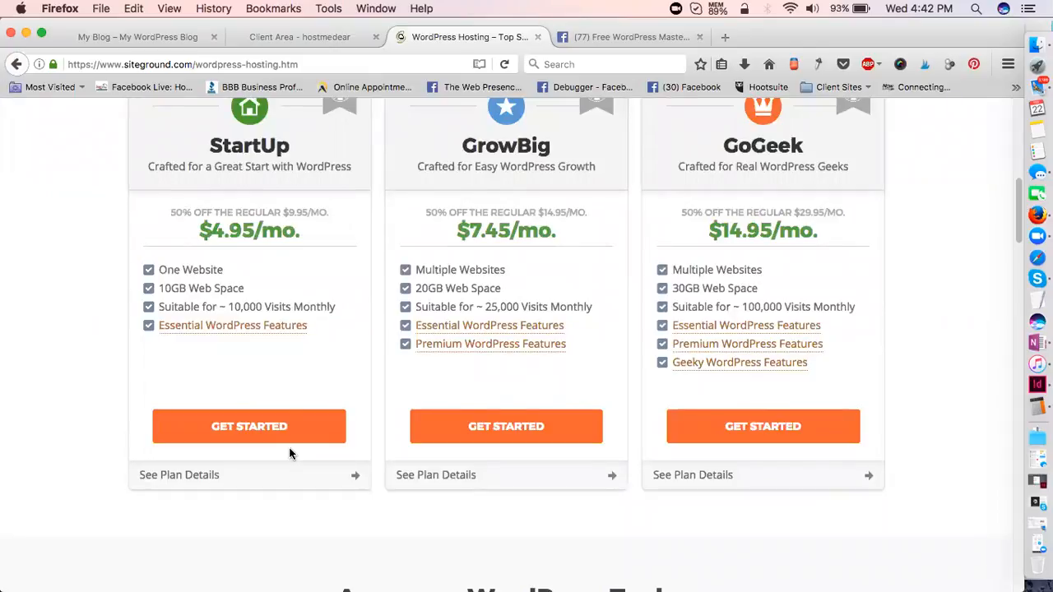
scroll(283, 315, up, 3)
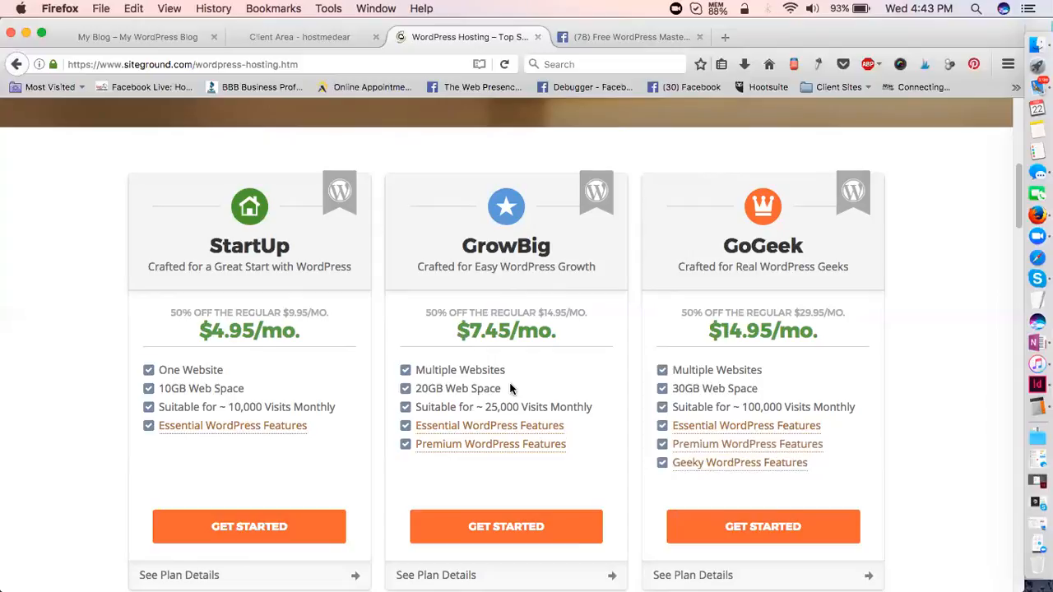
scroll(509, 388, down, 2)
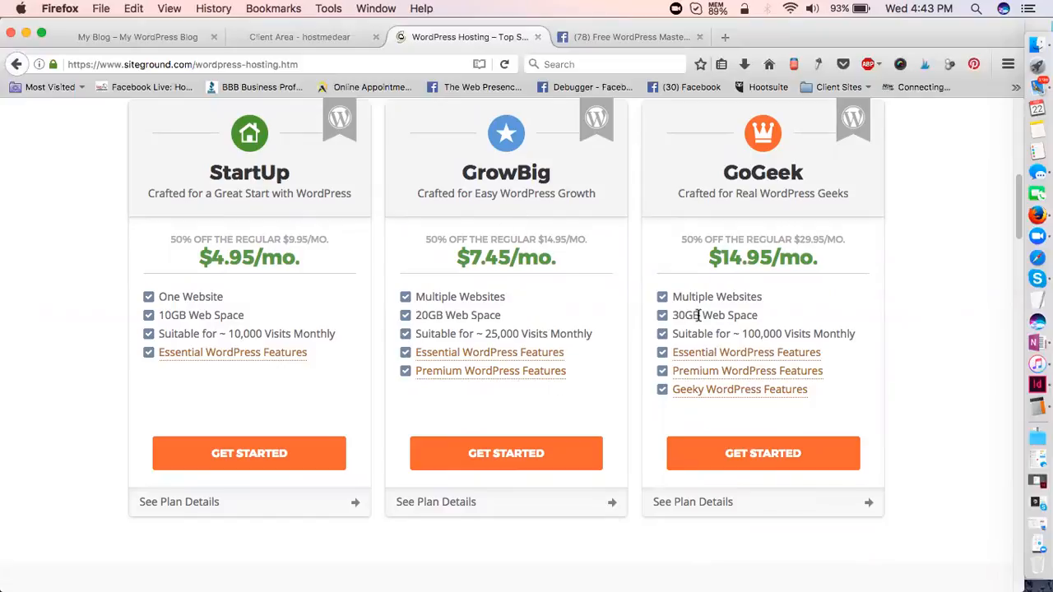
scroll(698, 315, down, 1)
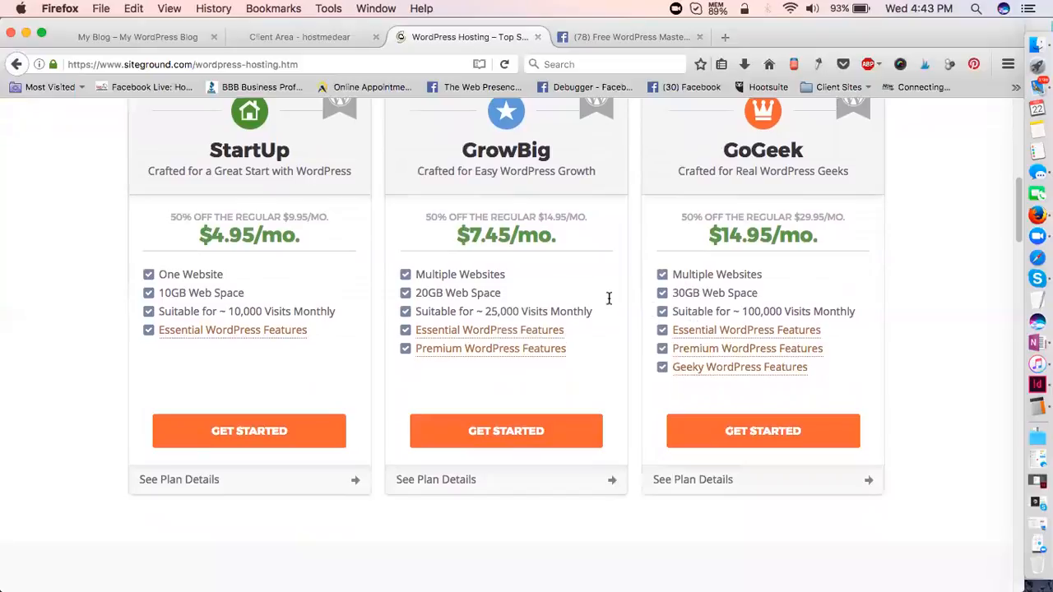
scroll(609, 304, down, 2)
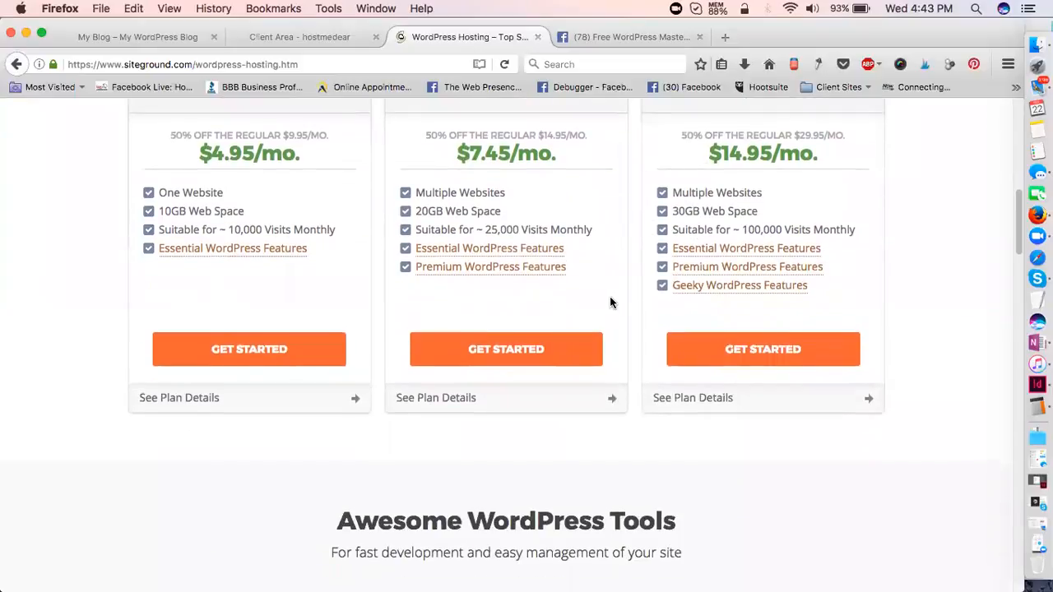
scroll(611, 302, up, 5)
scroll(610, 303, up, 3)
scroll(610, 303, down, 4)
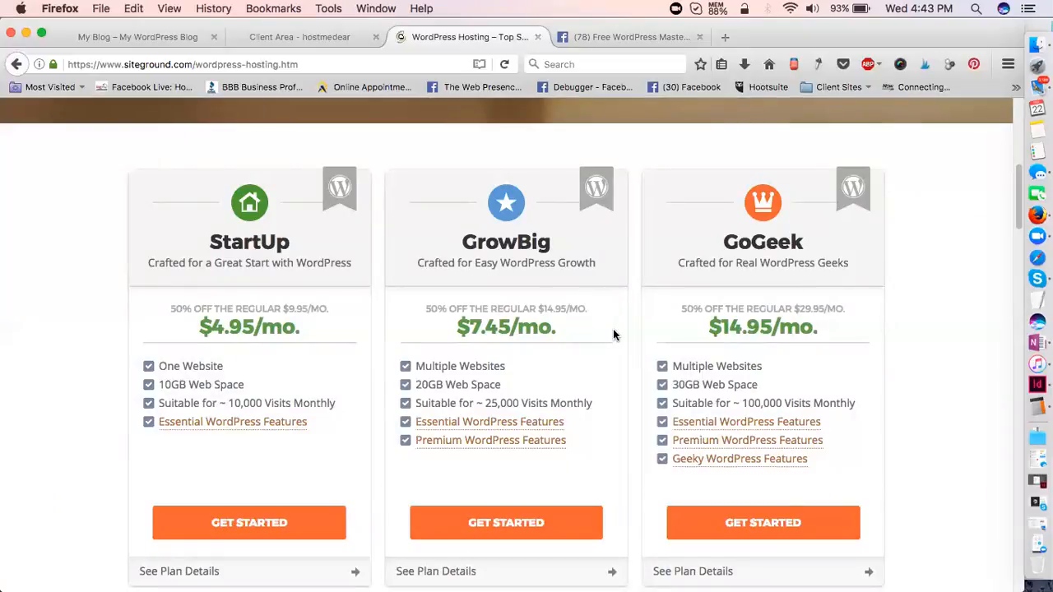
scroll(614, 334, down, 1)
scroll(614, 334, up, 2)
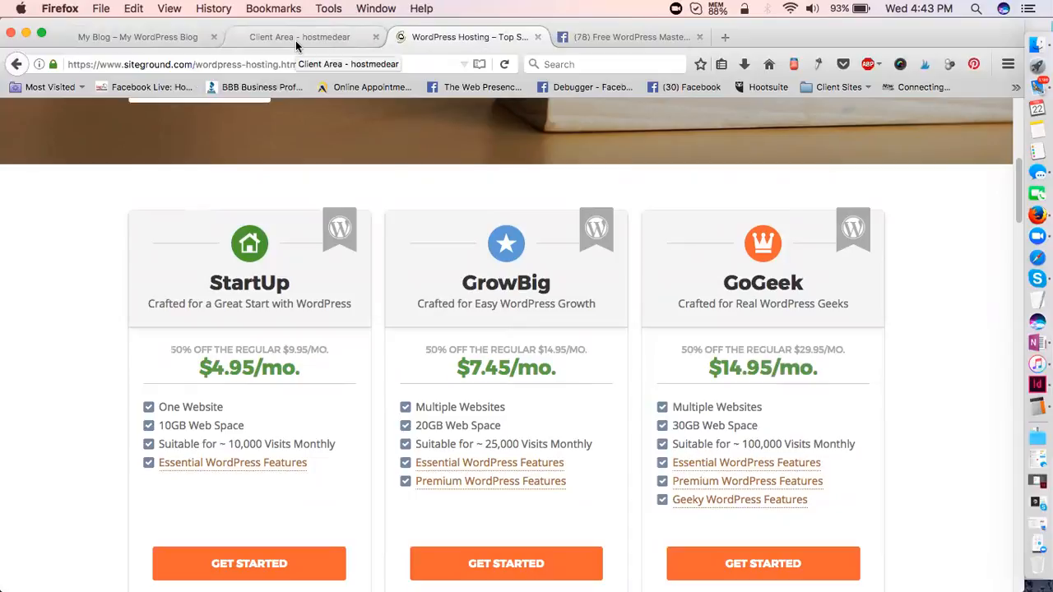
- Open the schomptechnologies.com Shared Hosting Proffesional package from the client area and review its disk and bandwidth usage
click(320, 43)
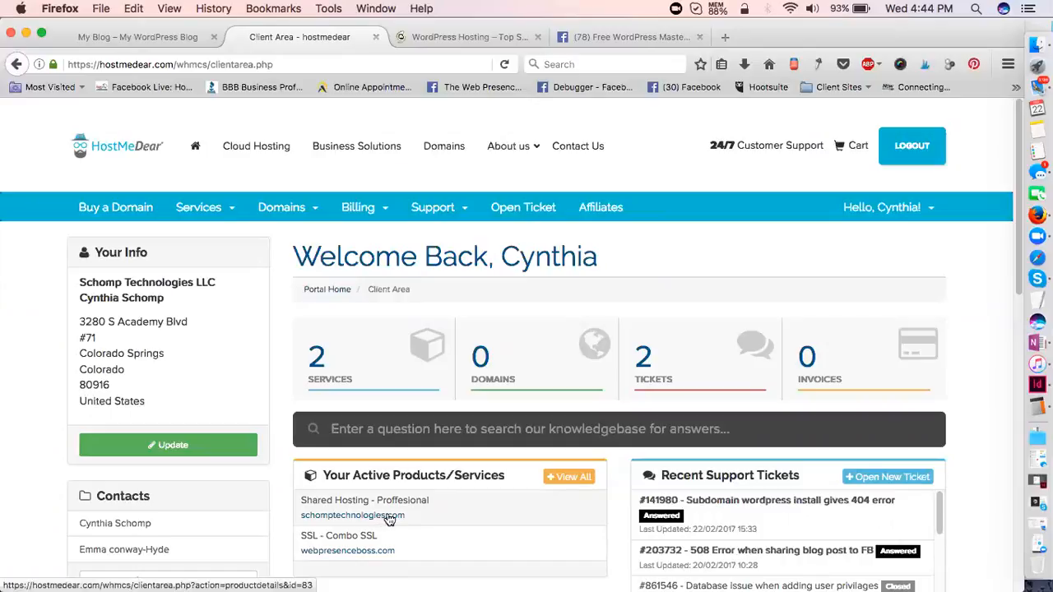
click(366, 518)
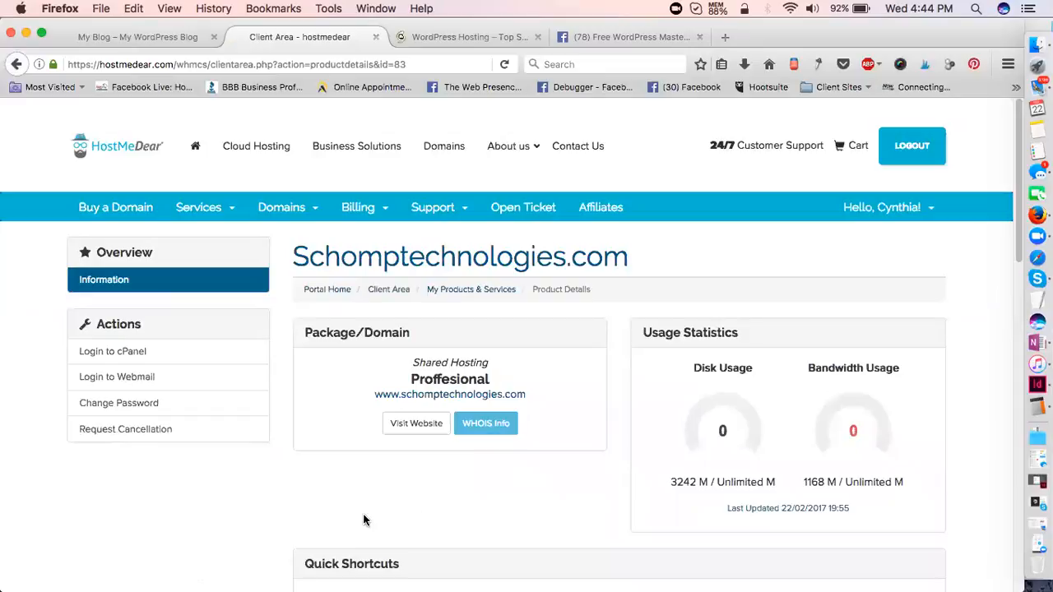
scroll(649, 481, down, 2)
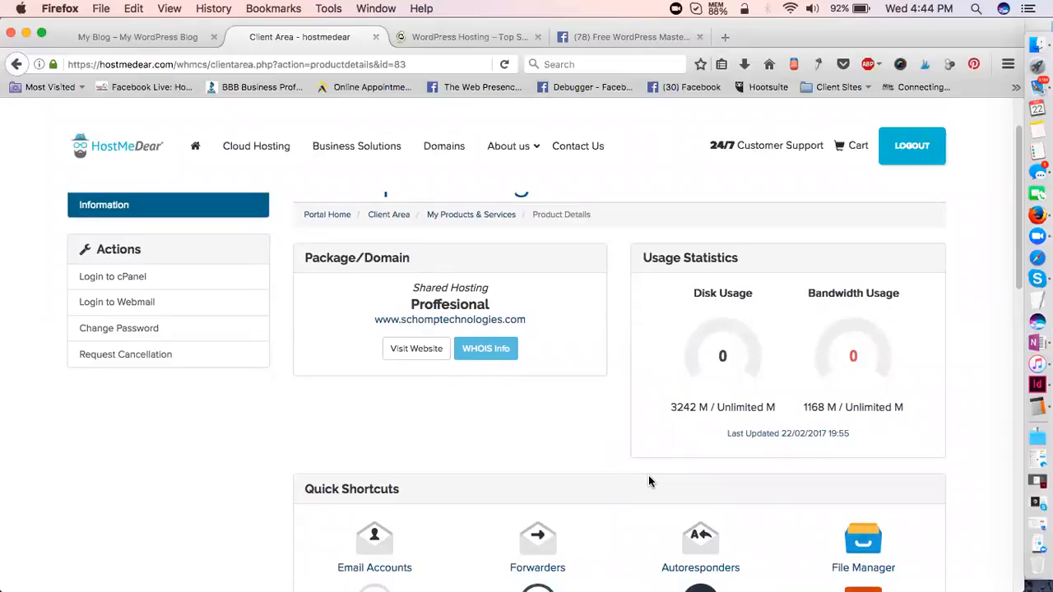
scroll(638, 474, down, 4)
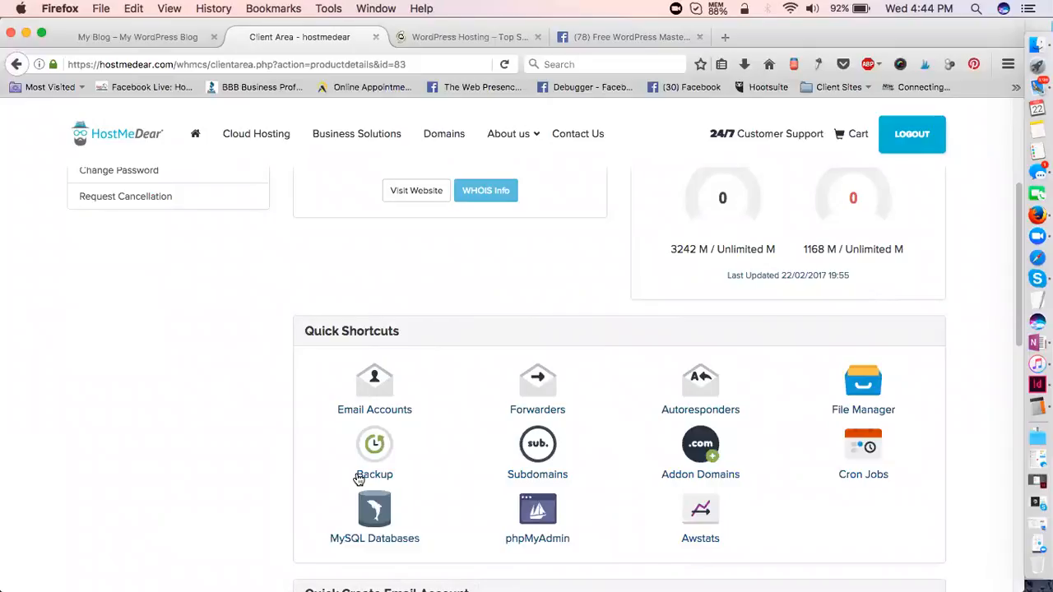
scroll(358, 480, down, 3)
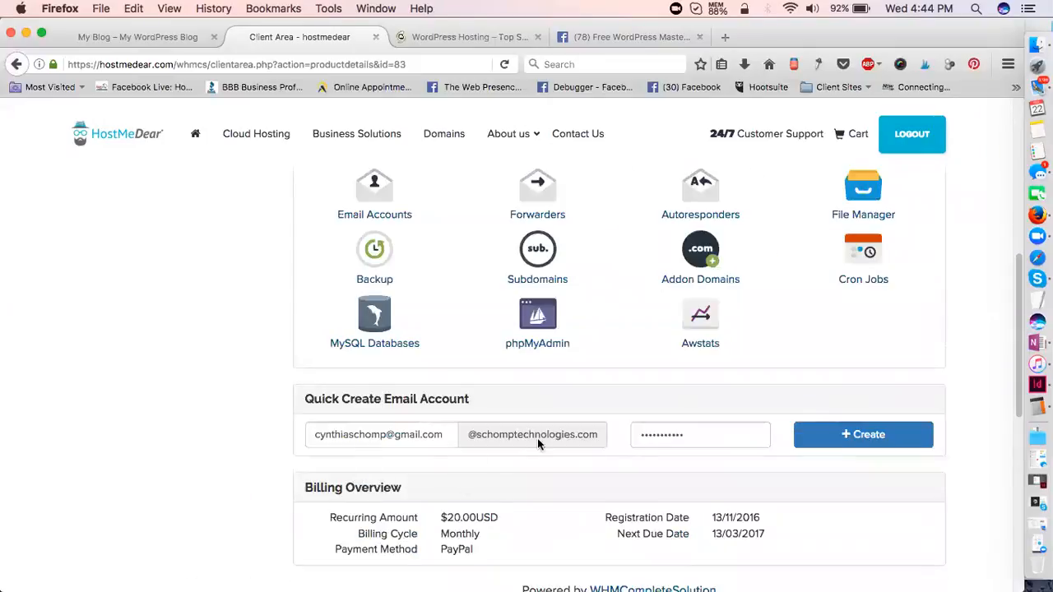
scroll(512, 500, down, 1)
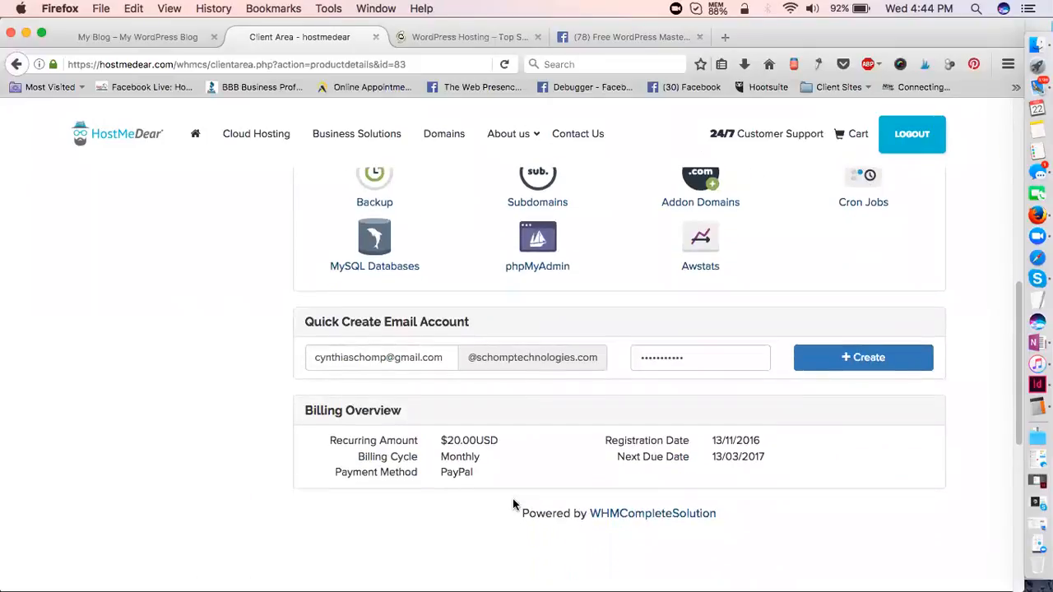
scroll(513, 499, up, 6)
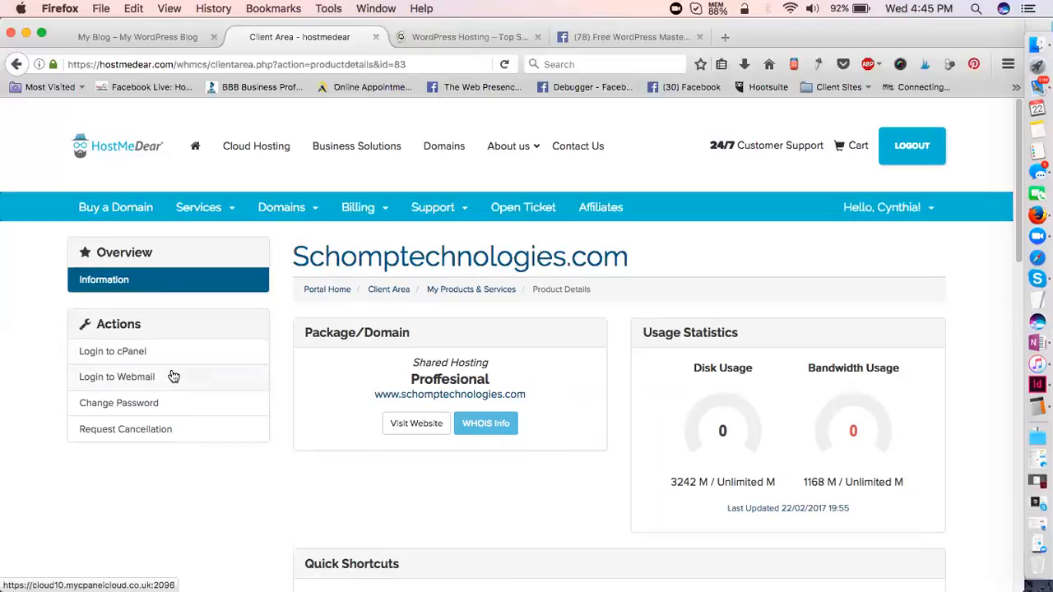
- Log in to cPanel for the schomptechnologies.com hosting and scroll down to the Mail section
click(170, 362)
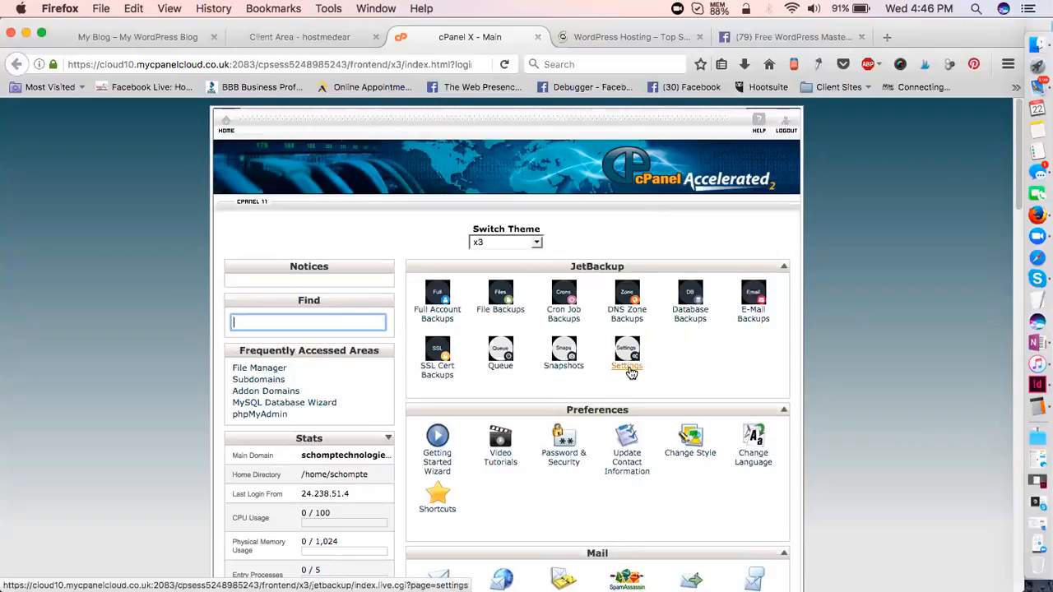
scroll(498, 365, down, 4)
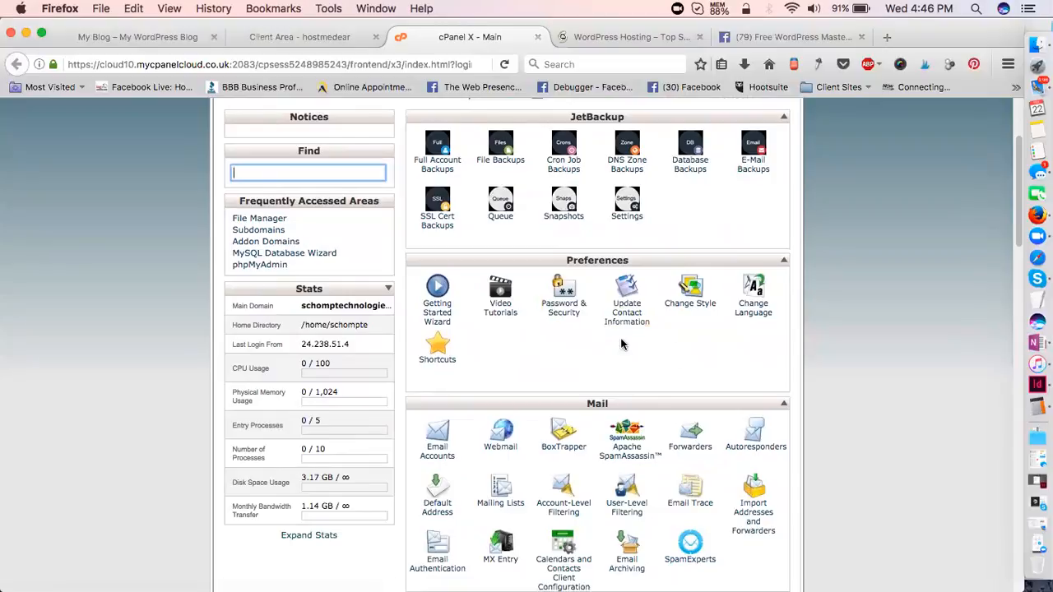
scroll(634, 361, down, 2)
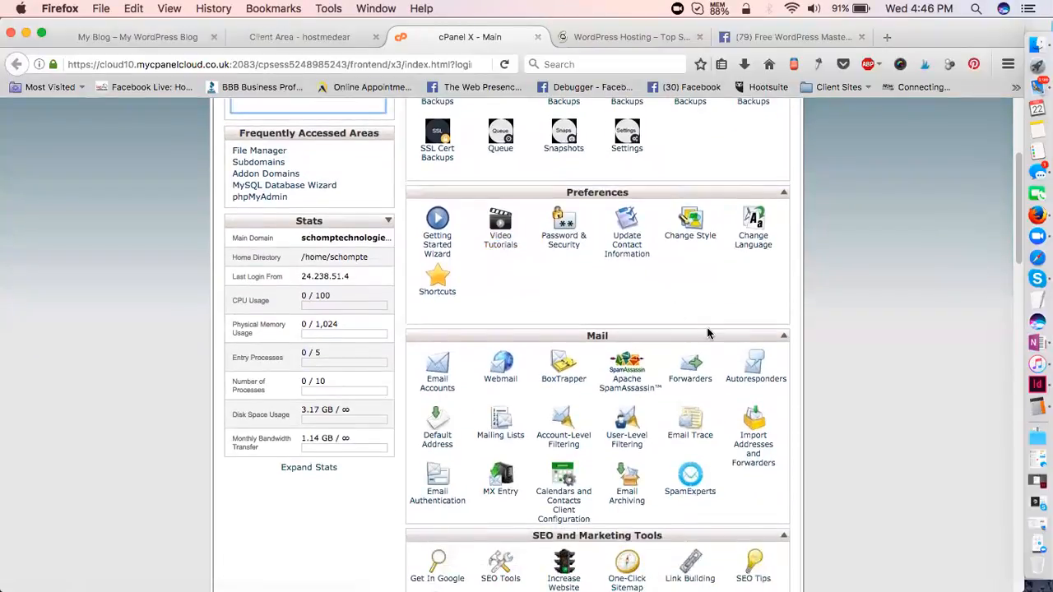
scroll(707, 329, down, 1)
scroll(872, 411, down, 1)
scroll(875, 419, down, 1)
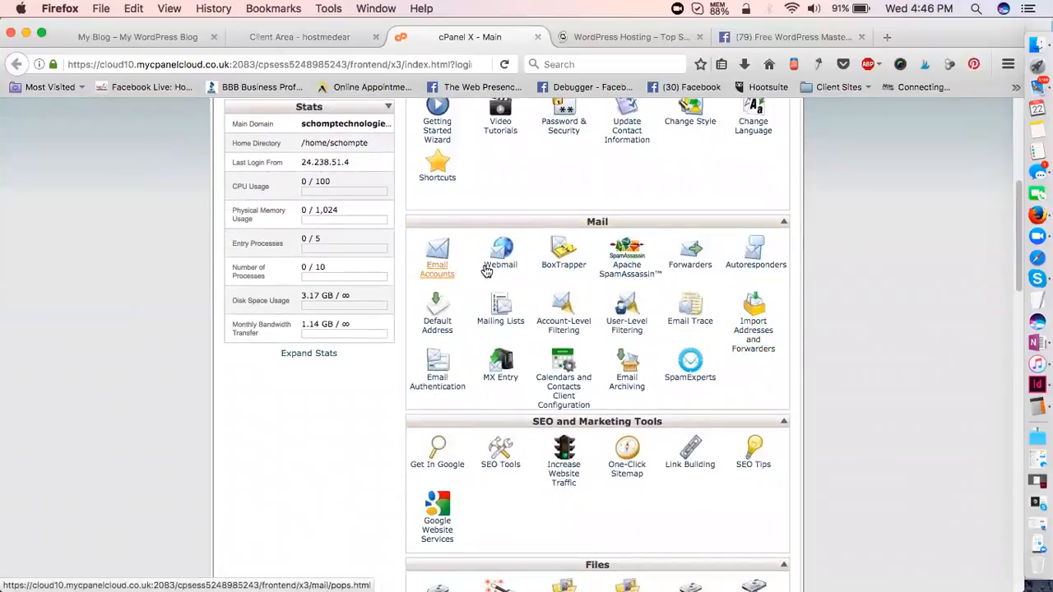
- Start a new email account in Email Accounts, entering the mailbox name on the webpresenceboss.com domain
click(437, 272)
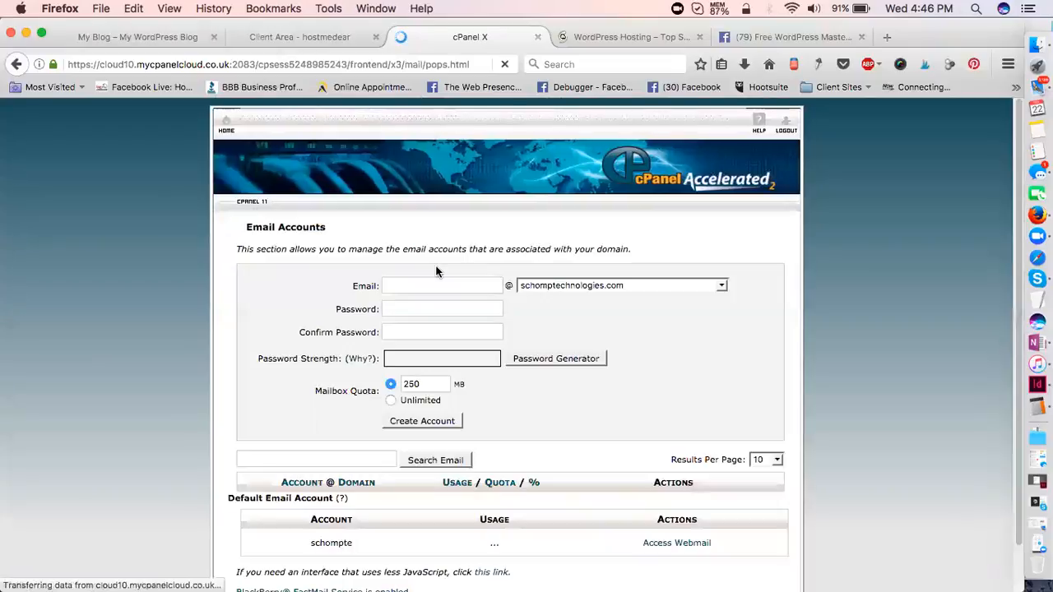
click(447, 284)
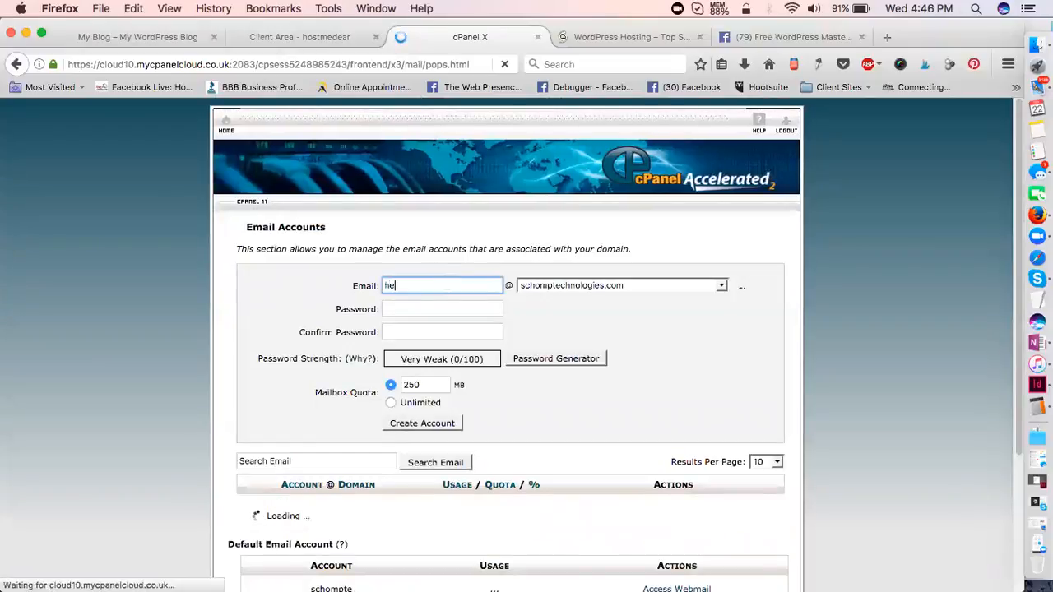
click(556, 285)
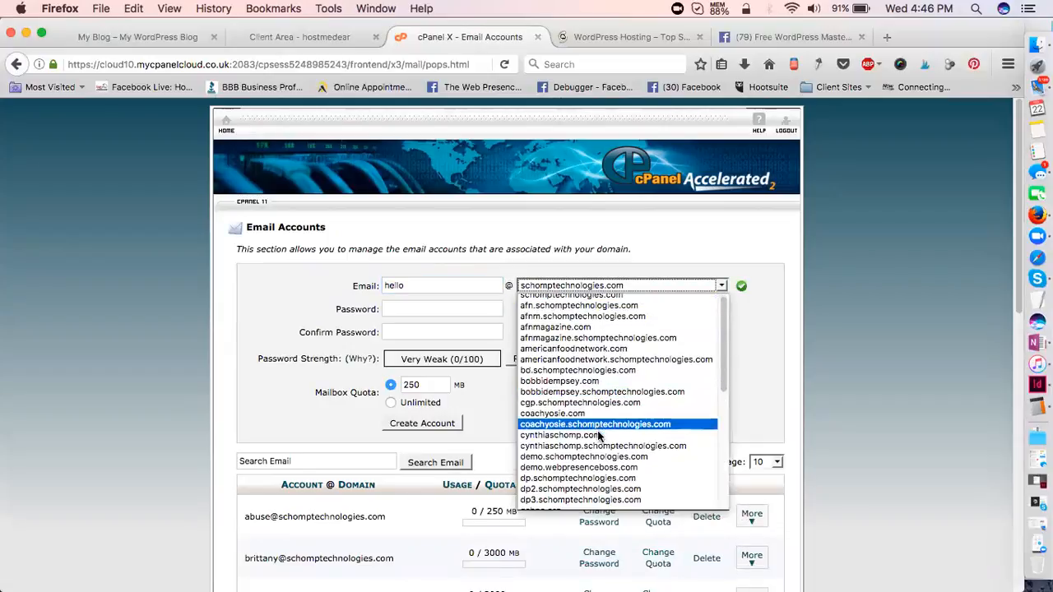
scroll(599, 436, down, 8)
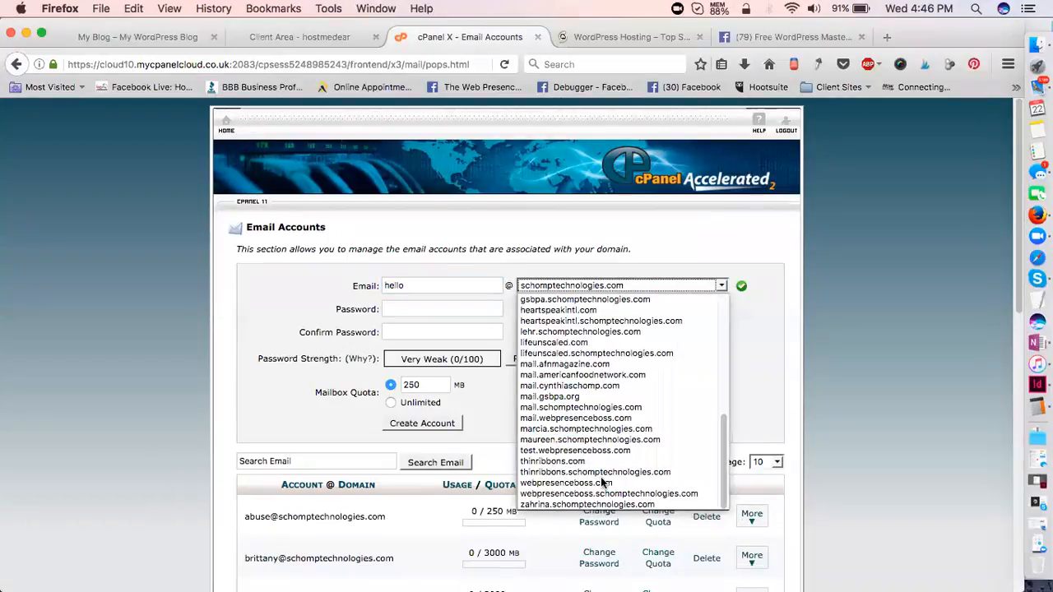
click(482, 309)
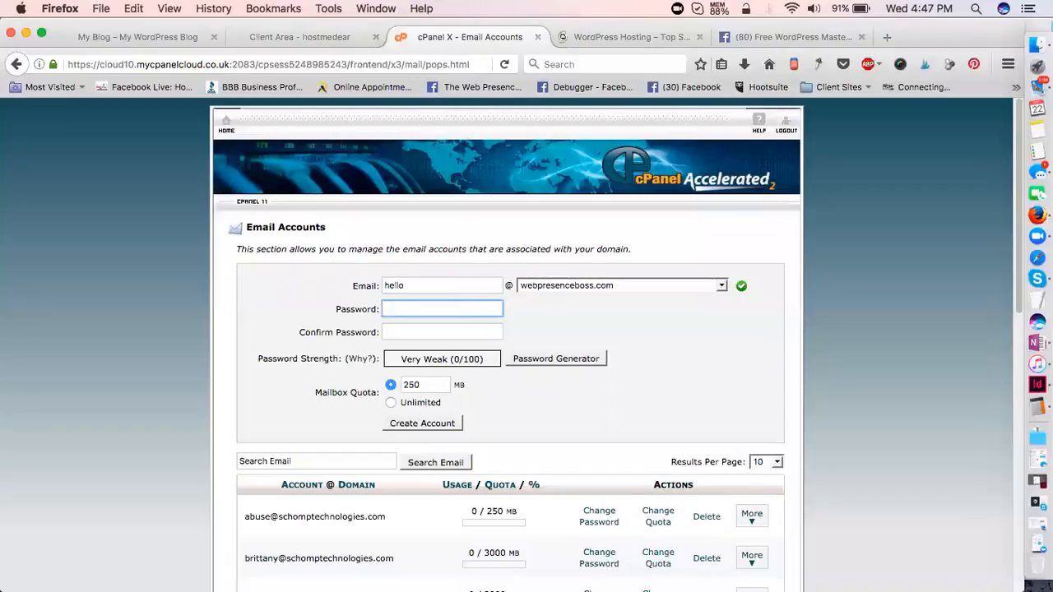
- Enter and confirm the account password and keep the 250 MB mailbox quota
text(•••••••••••)
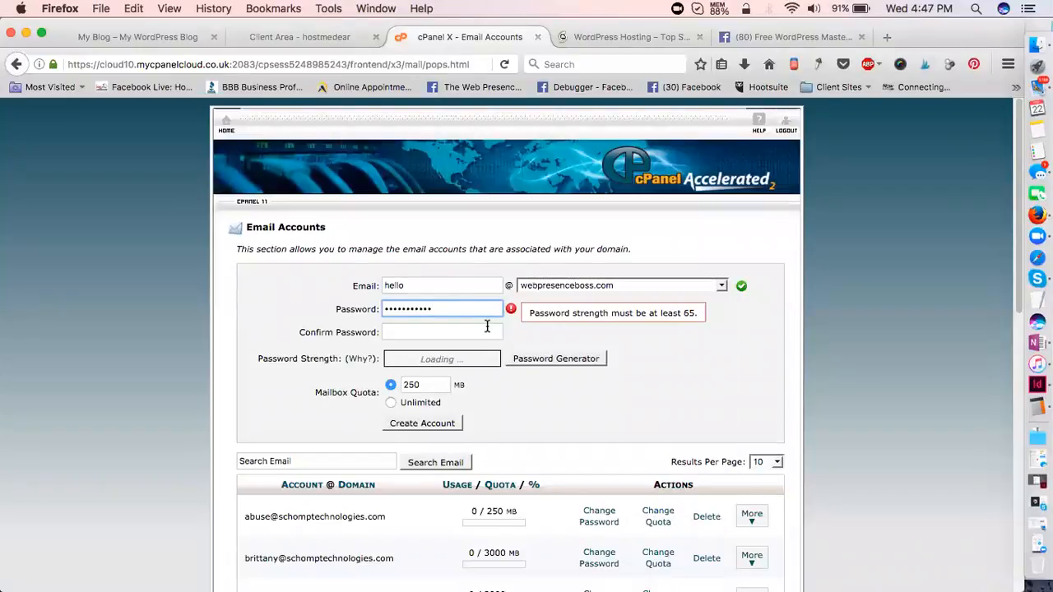
click(487, 327)
text(•••••••••••)
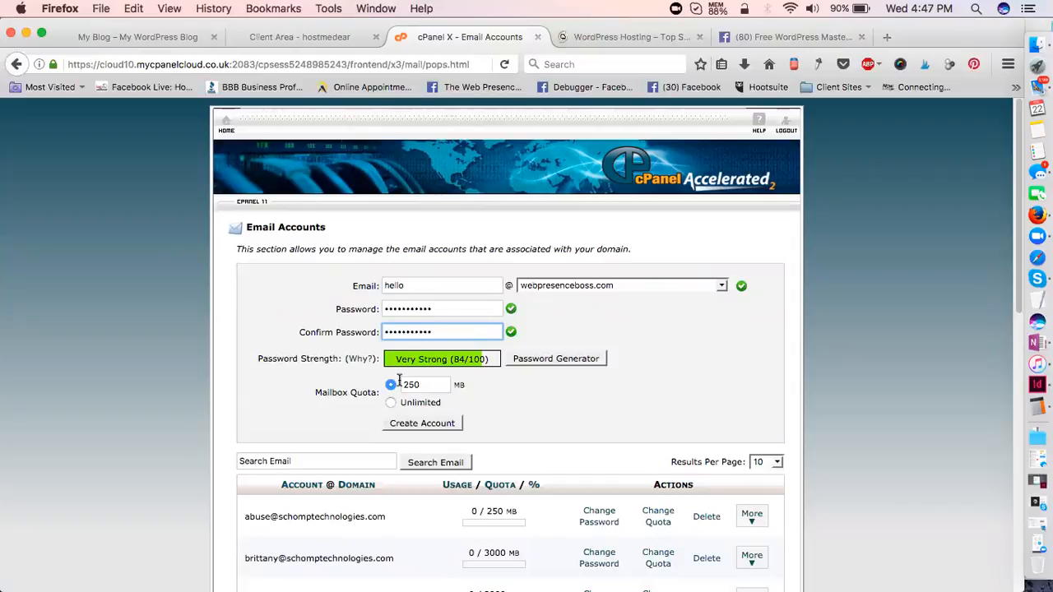
click(428, 388)
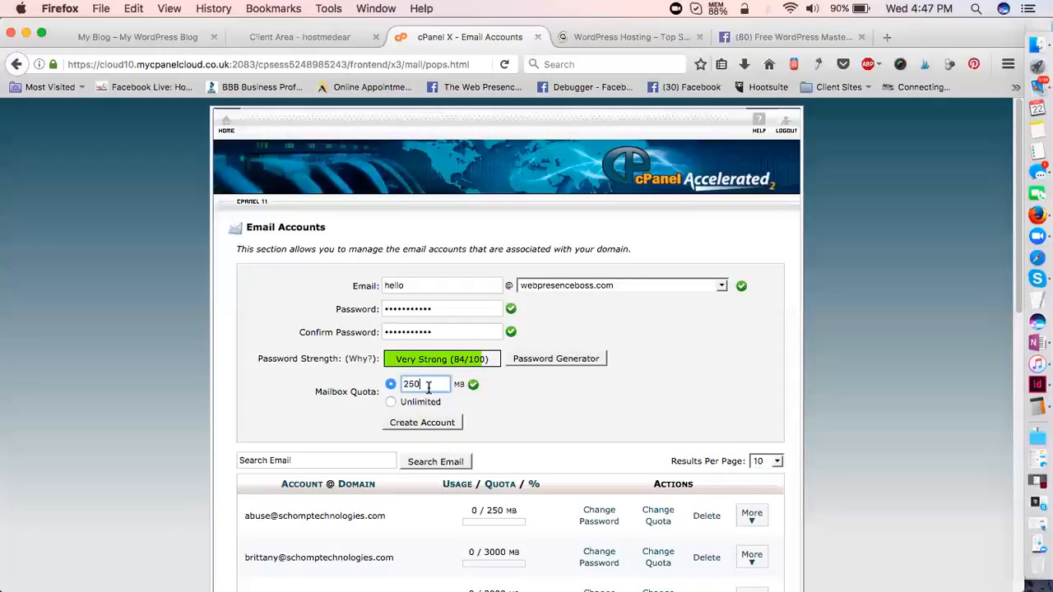
click(392, 402)
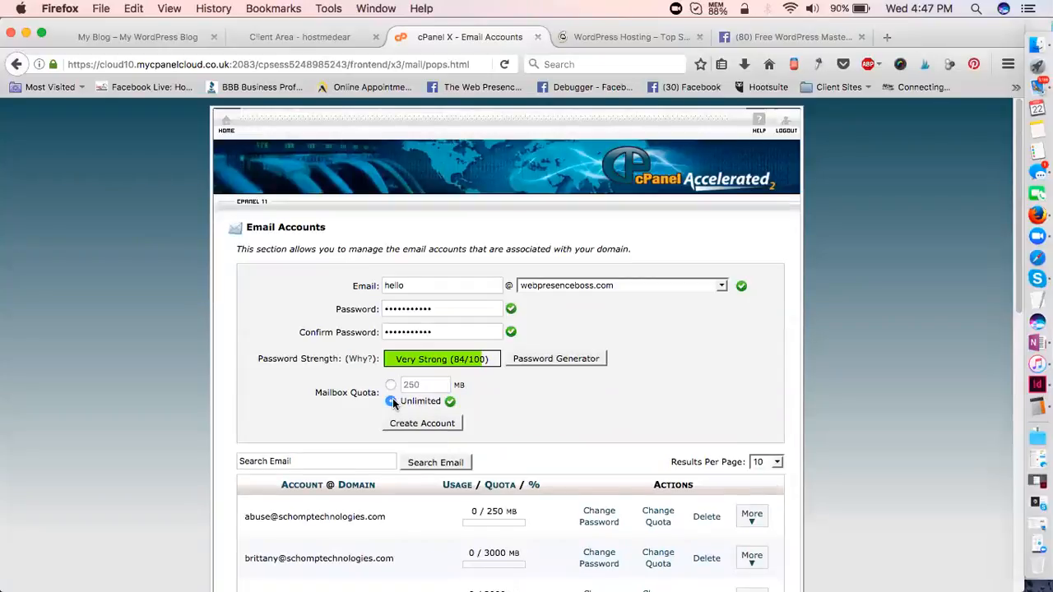
click(391, 385)
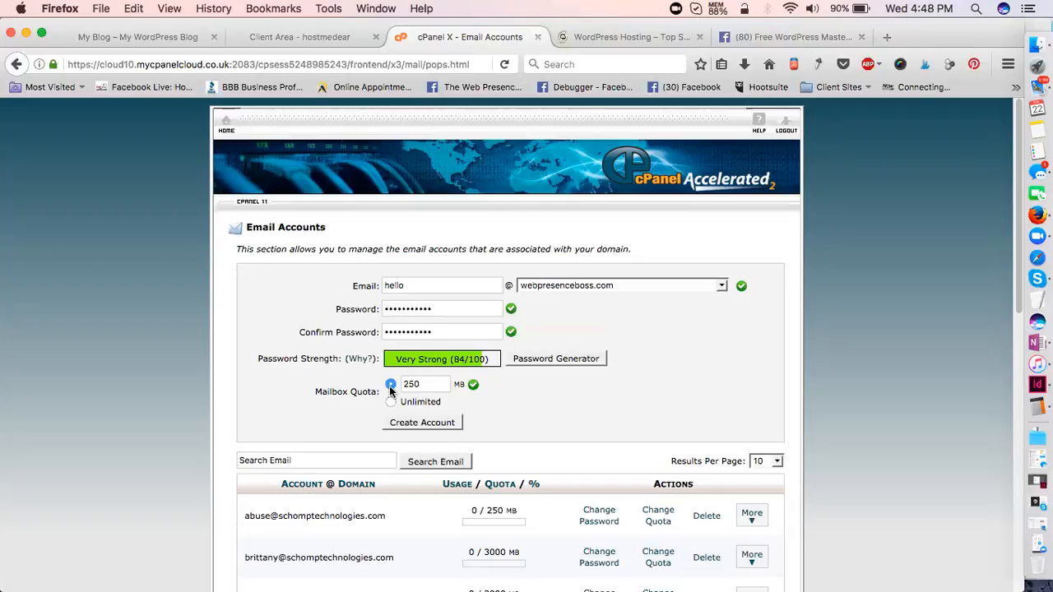
- Create the email account and check it in the Email Accounts list
scroll(390, 390, down, 3)
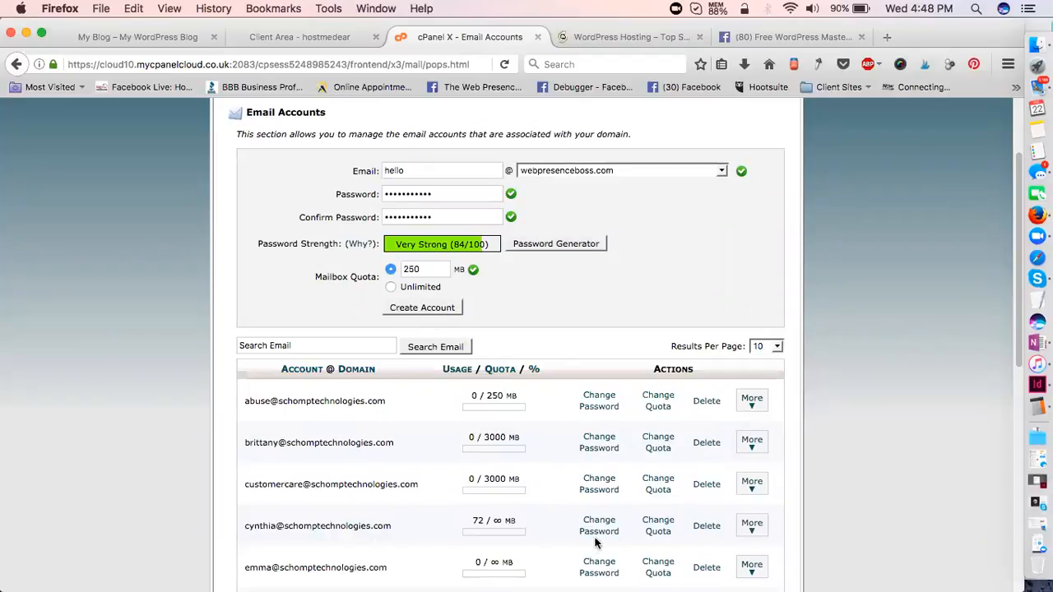
click(447, 312)
scroll(525, 411, down, 4)
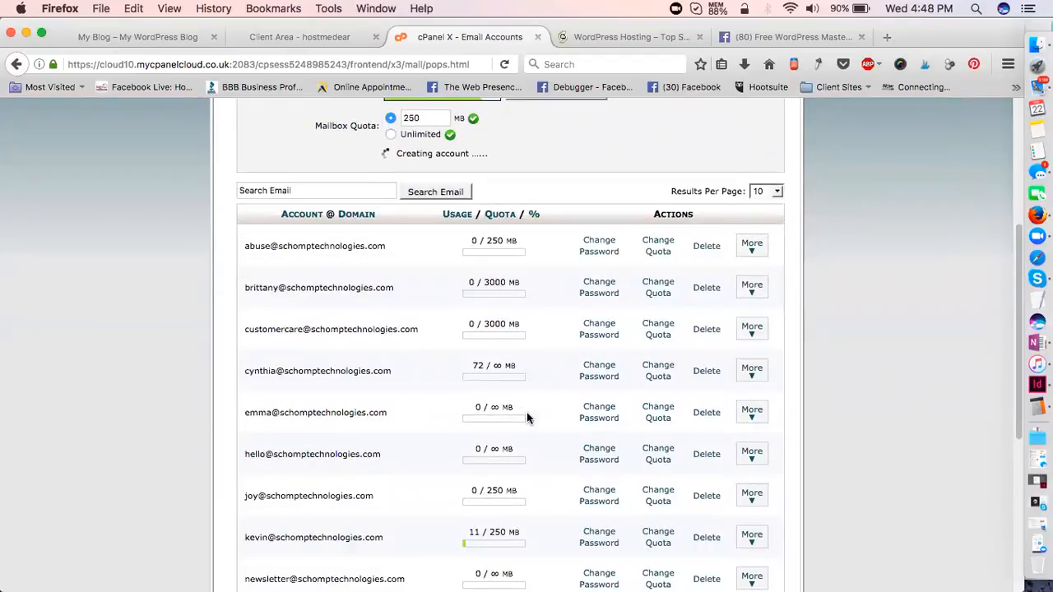
scroll(526, 416, down, 4)
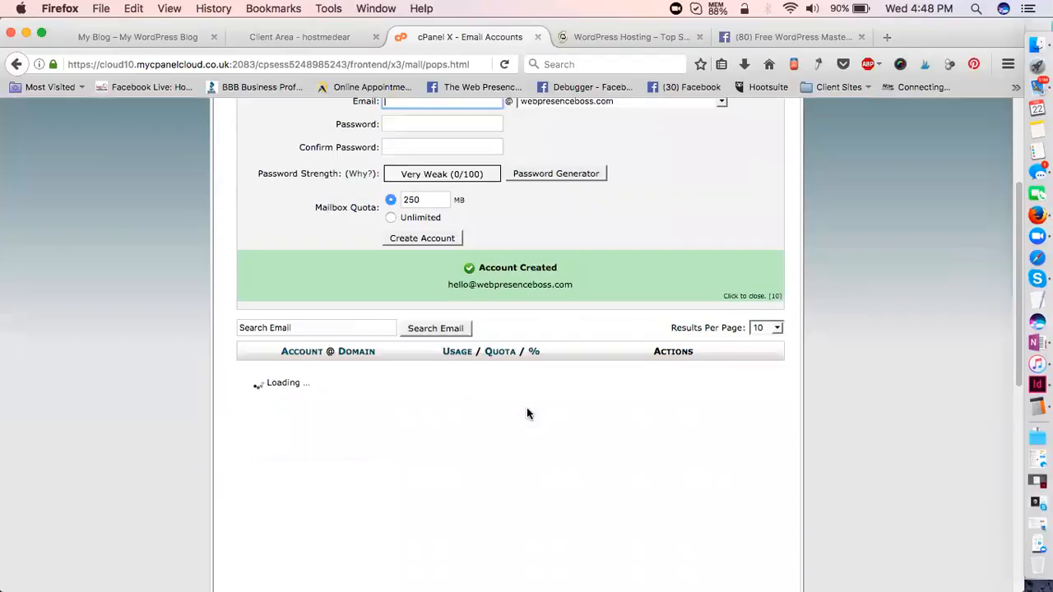
scroll(527, 412, down, 6)
scroll(545, 323, up, 5)
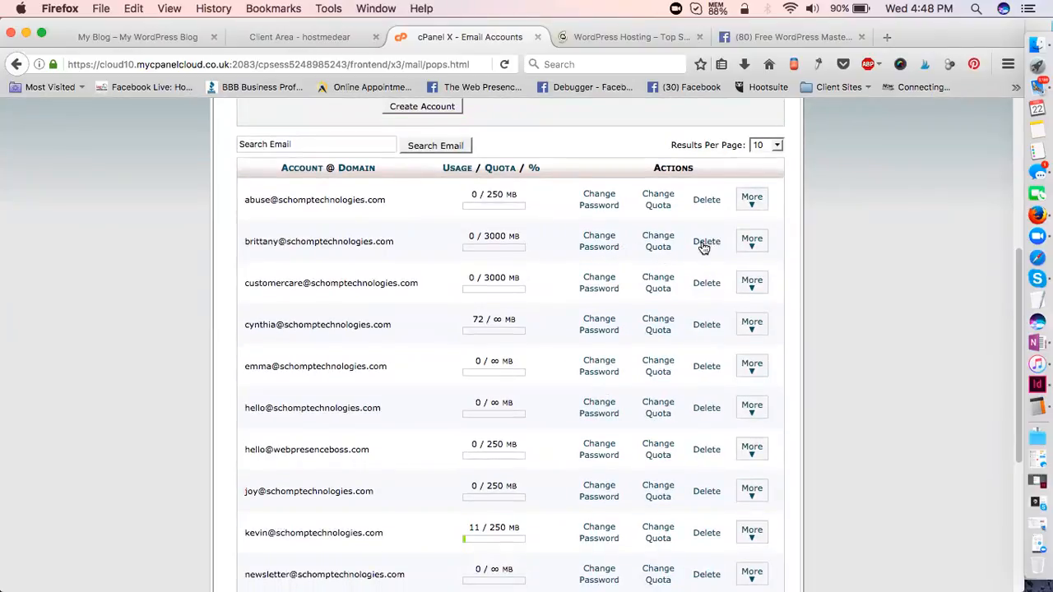
- Open Configure Email Client for an existing mailbox and review its manual SSL port settings
click(750, 241)
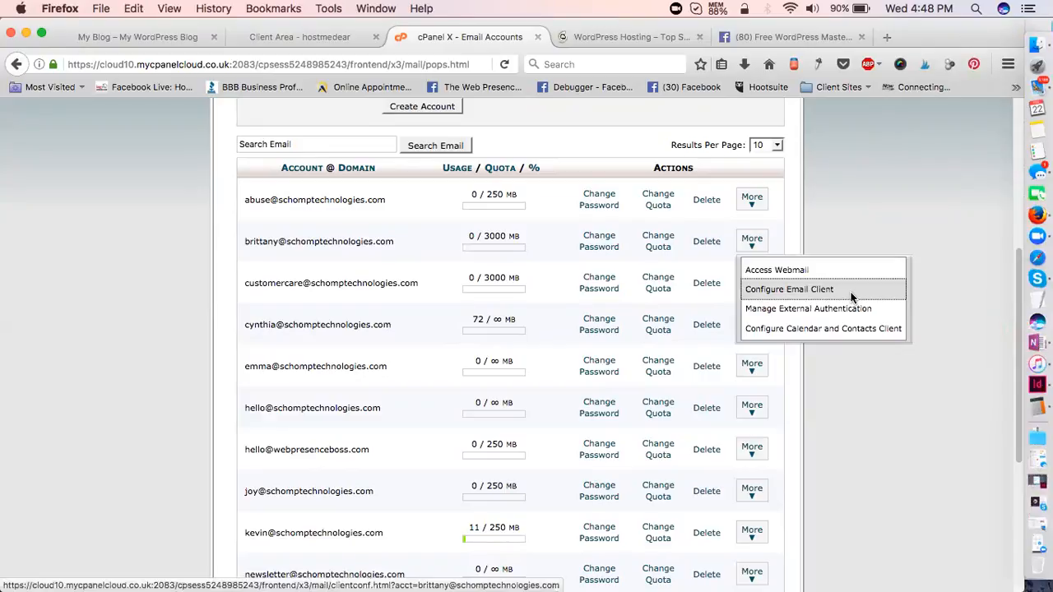
click(851, 292)
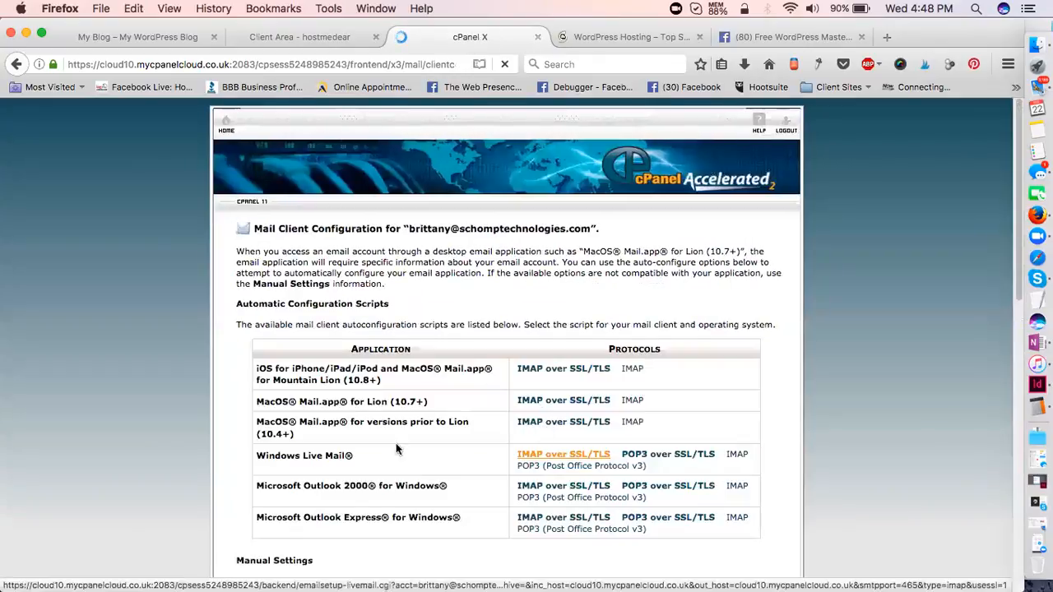
scroll(390, 502, down, 5)
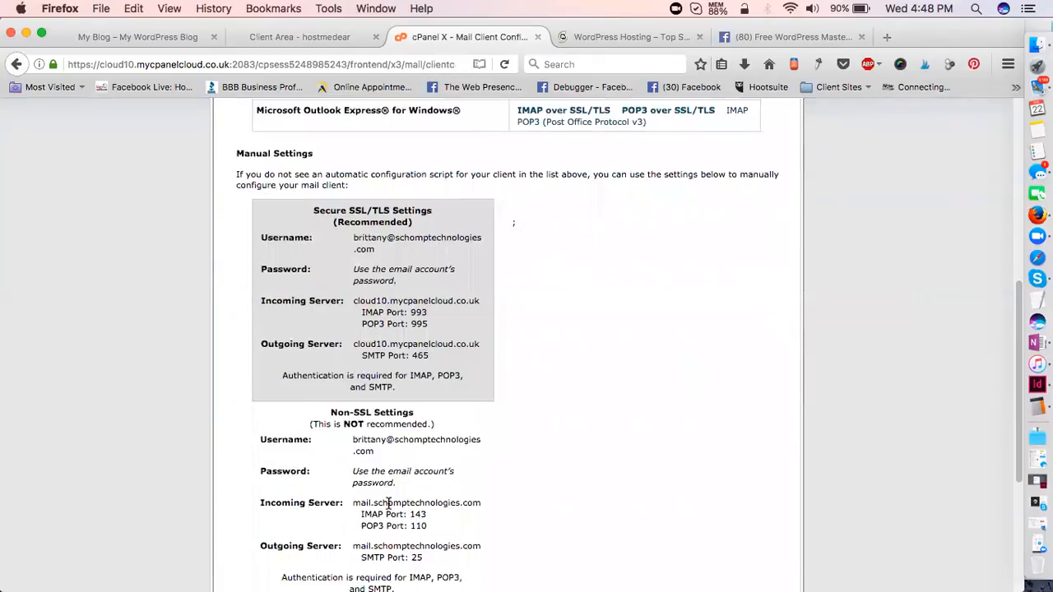
scroll(540, 494, down, 1)
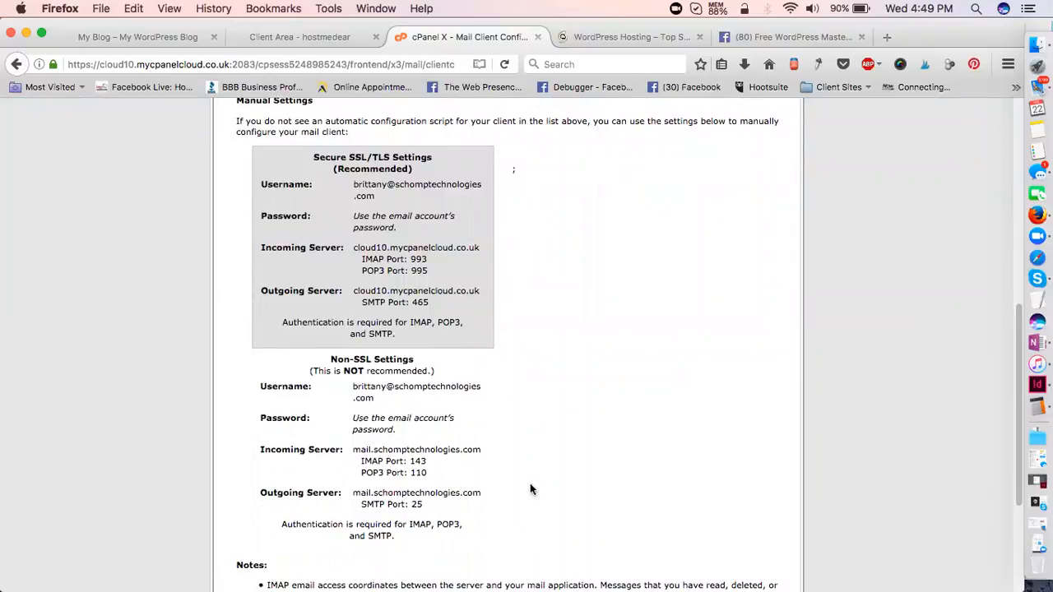
scroll(533, 485, up, 6)
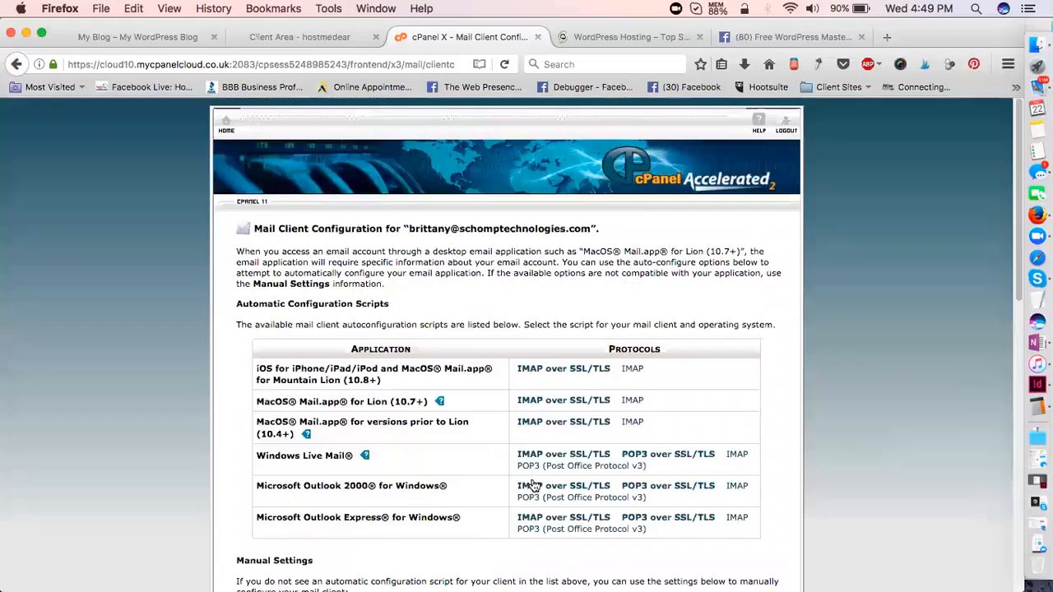
- From cPanel home, log in to Webmail in a new tab and stop Roundcube from autoloading
click(227, 127)
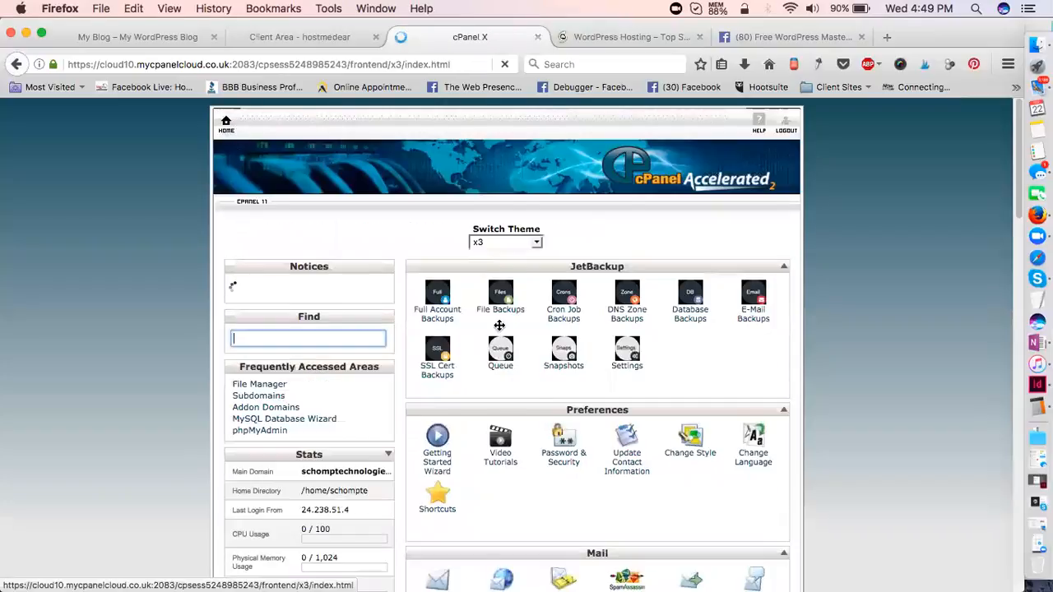
scroll(498, 326, down, 5)
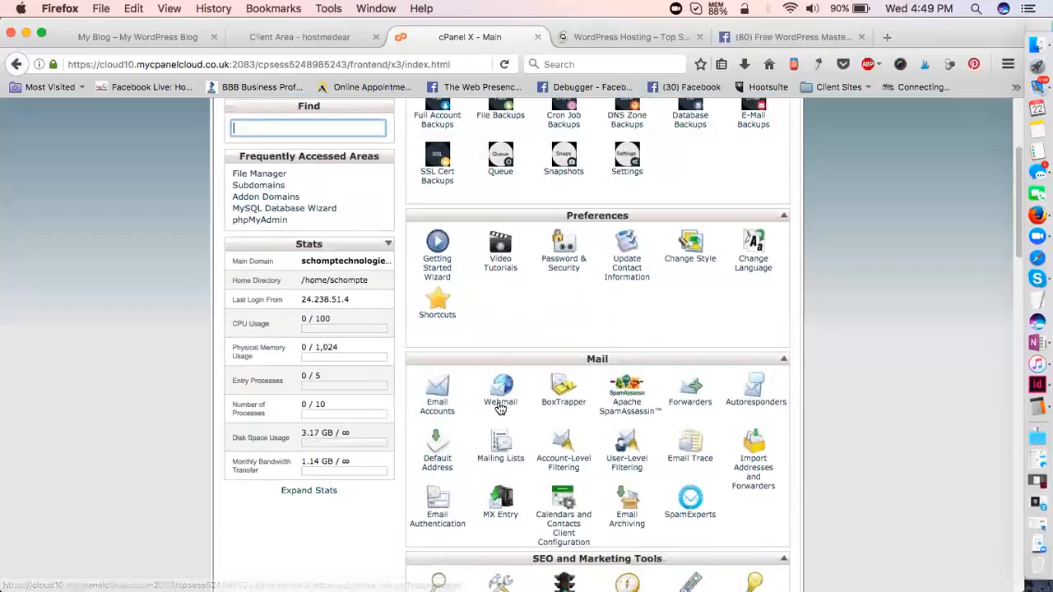
click(500, 407)
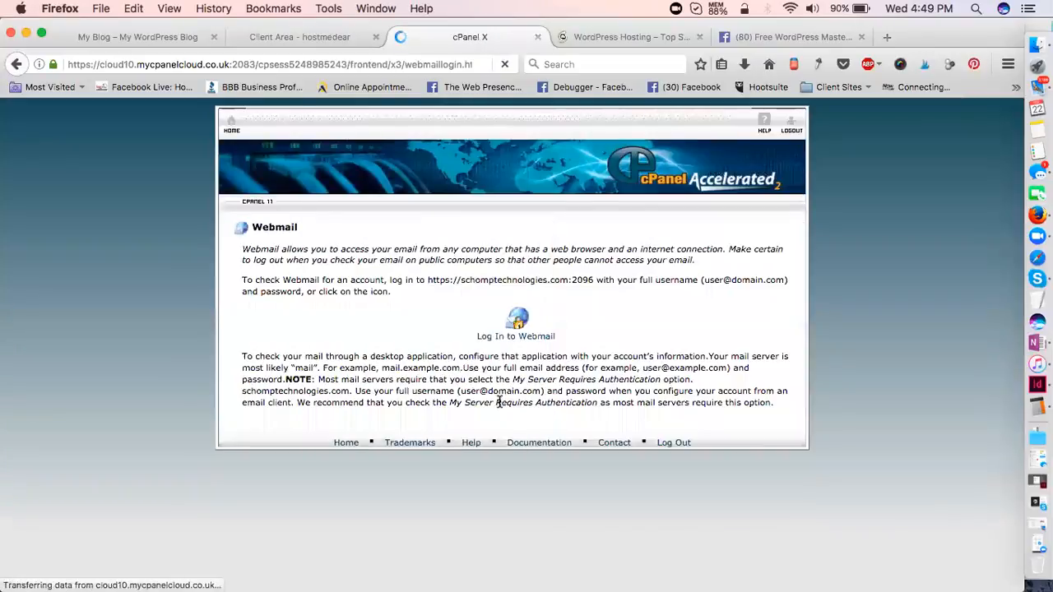
click(537, 339)
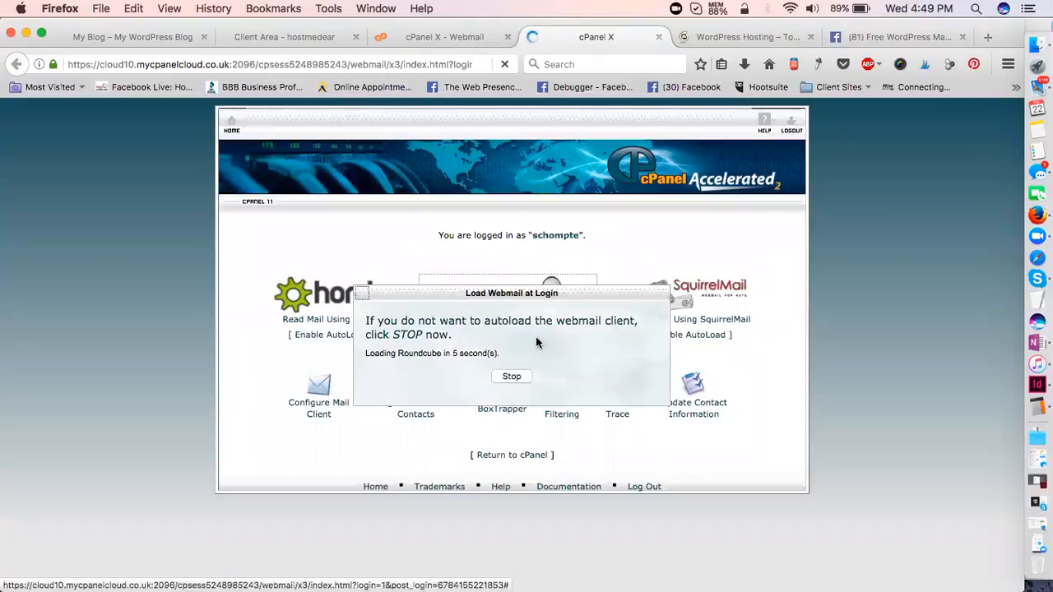
click(511, 377)
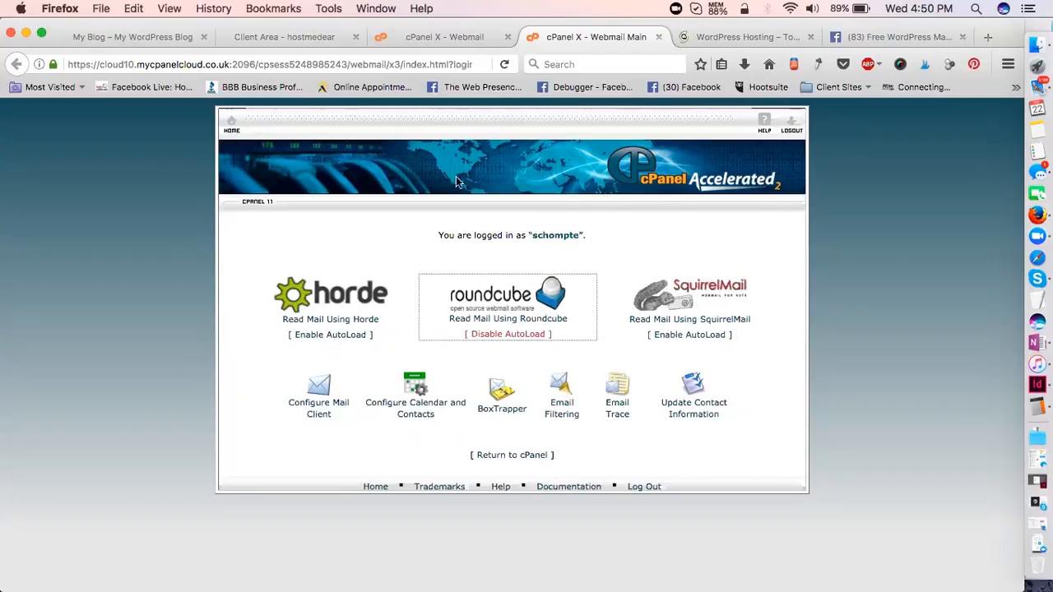
- Return both tabs to cPanel home, close the Webmail Main and WordPress Hosting tabs, and view the Mail tools
click(231, 124)
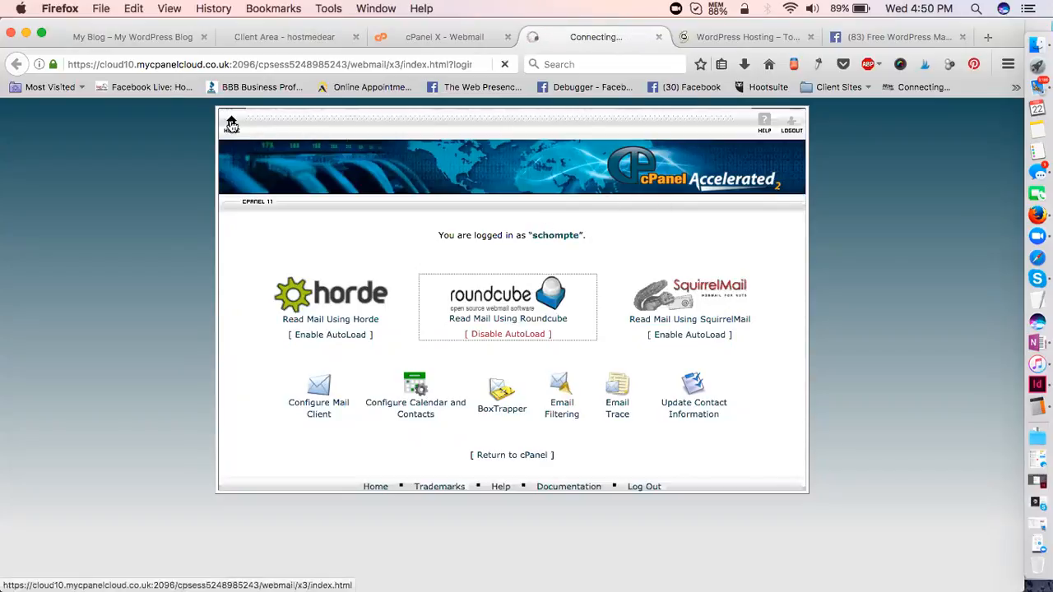
click(461, 38)
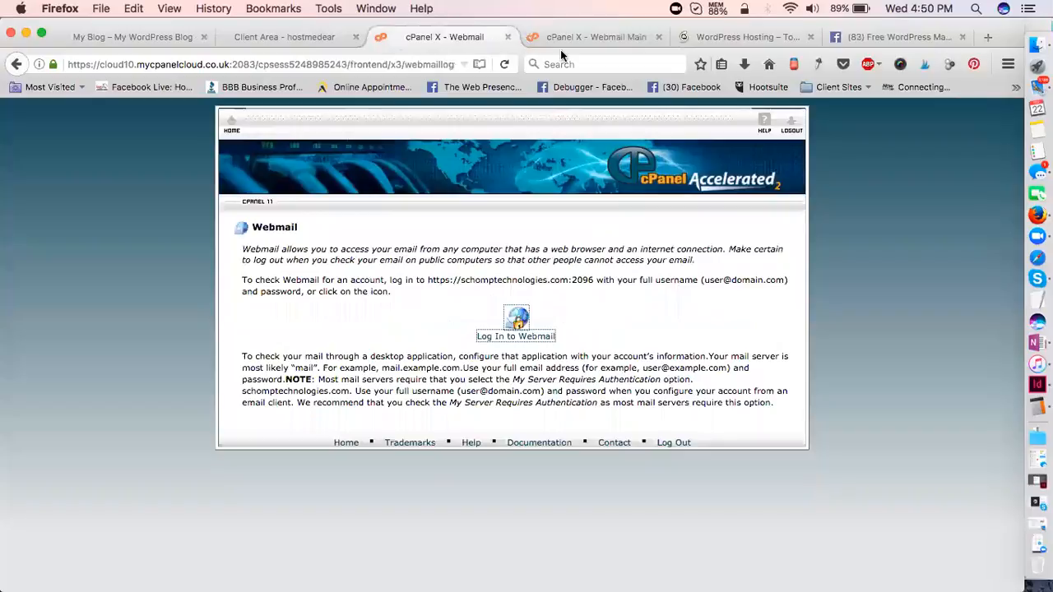
click(231, 124)
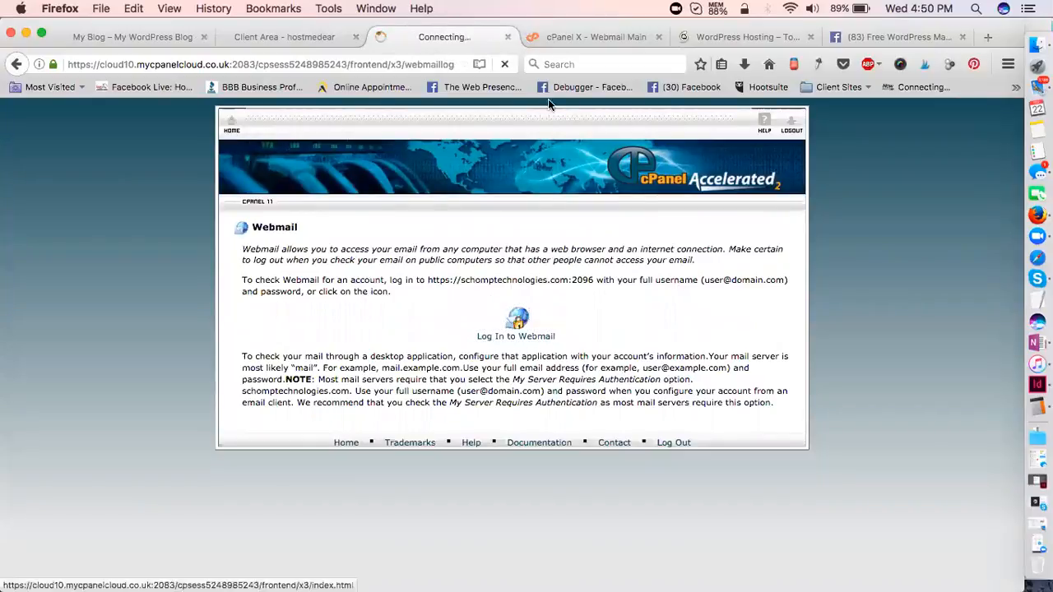
click(660, 37)
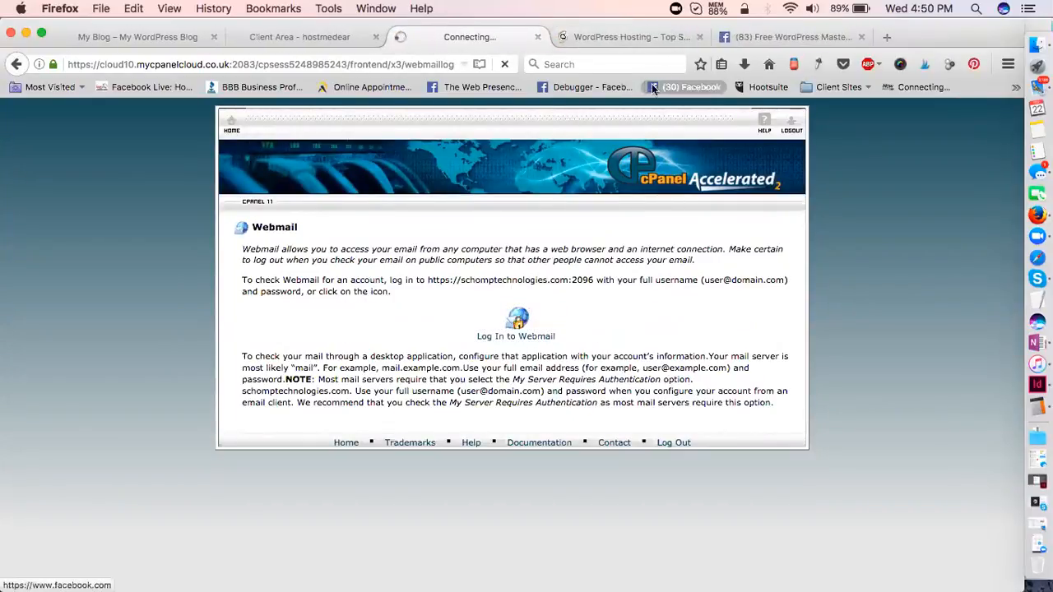
click(700, 38)
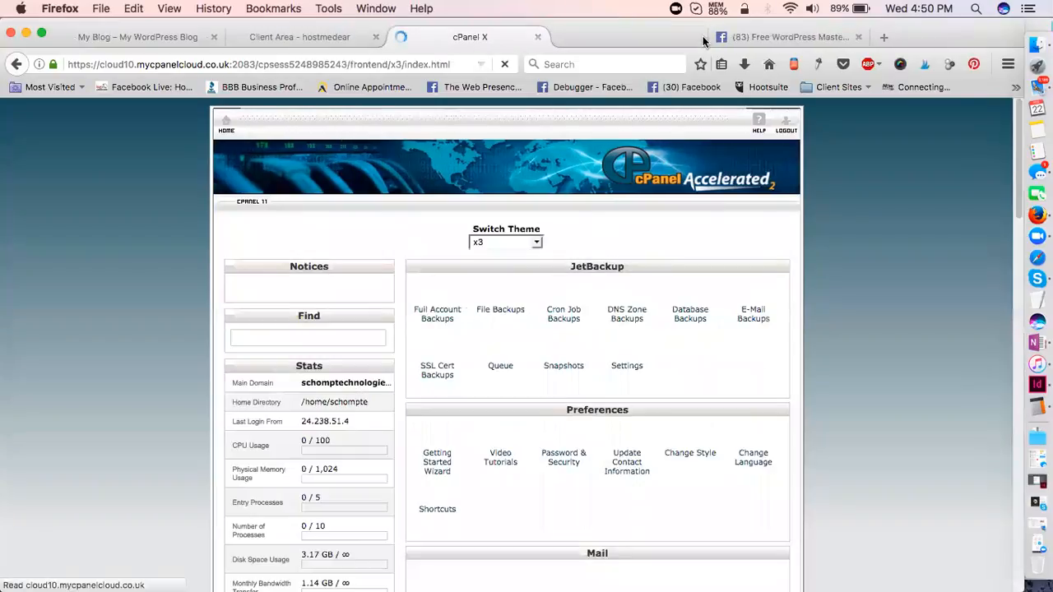
scroll(674, 384, down, 2)
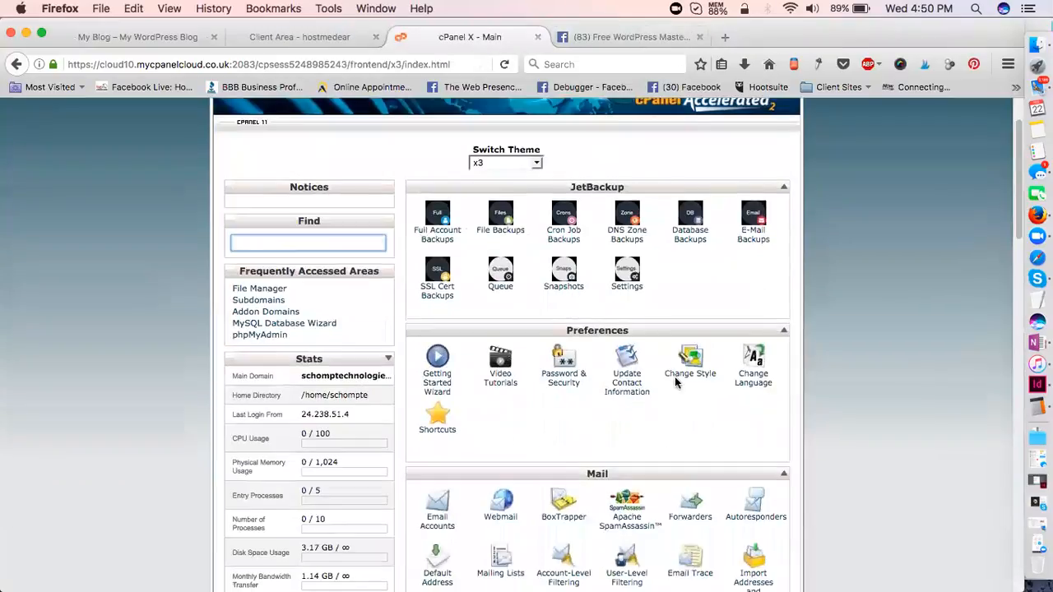
scroll(676, 384, down, 5)
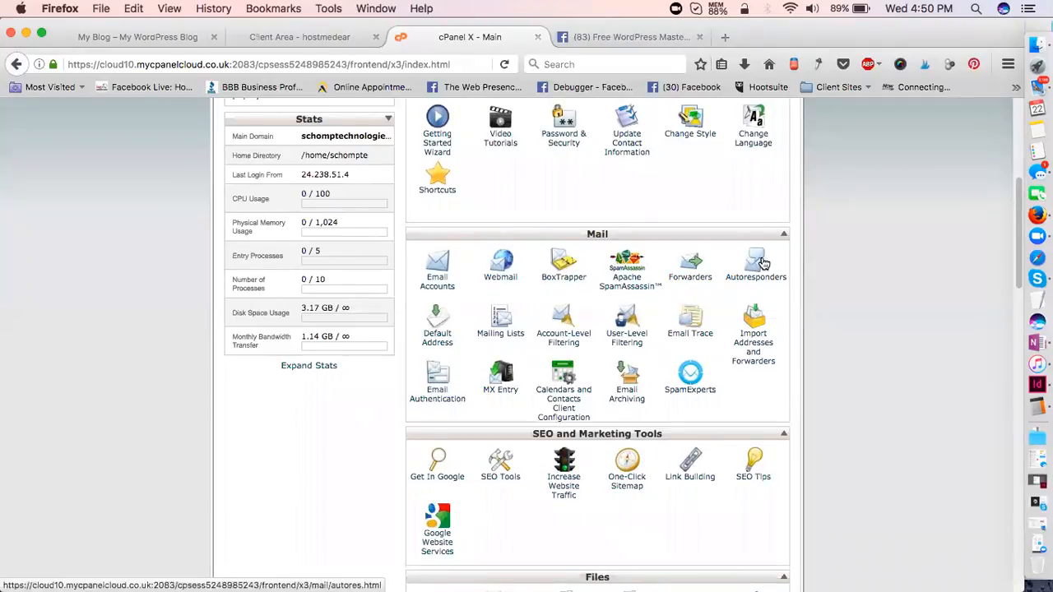
scroll(738, 375, down, 3)
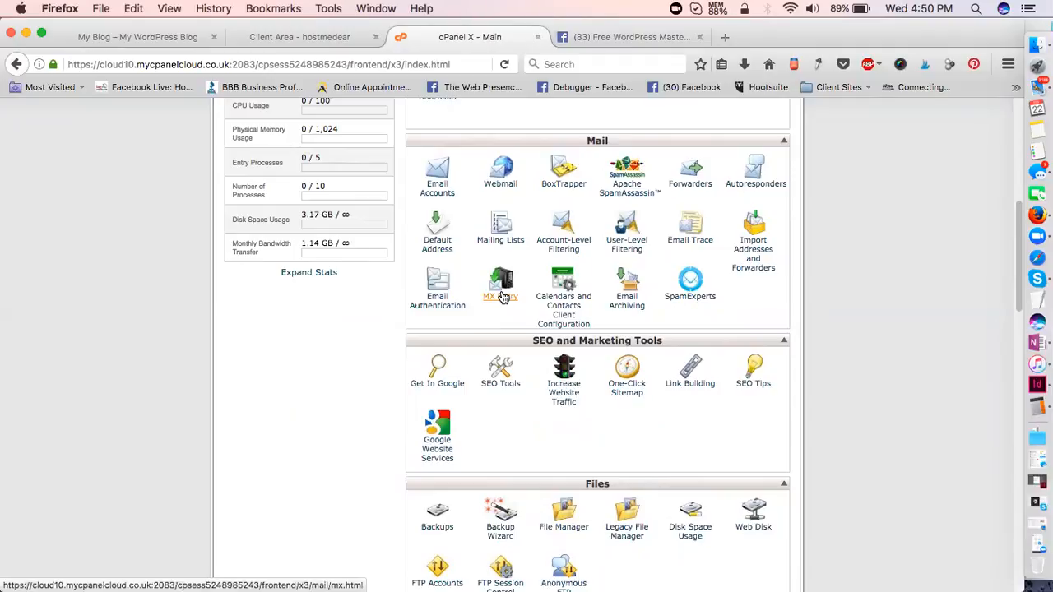
- Scroll down the cPanel home page to the Softaculous Apps Installer scripts, including WordPress
scroll(502, 297, down, 5)
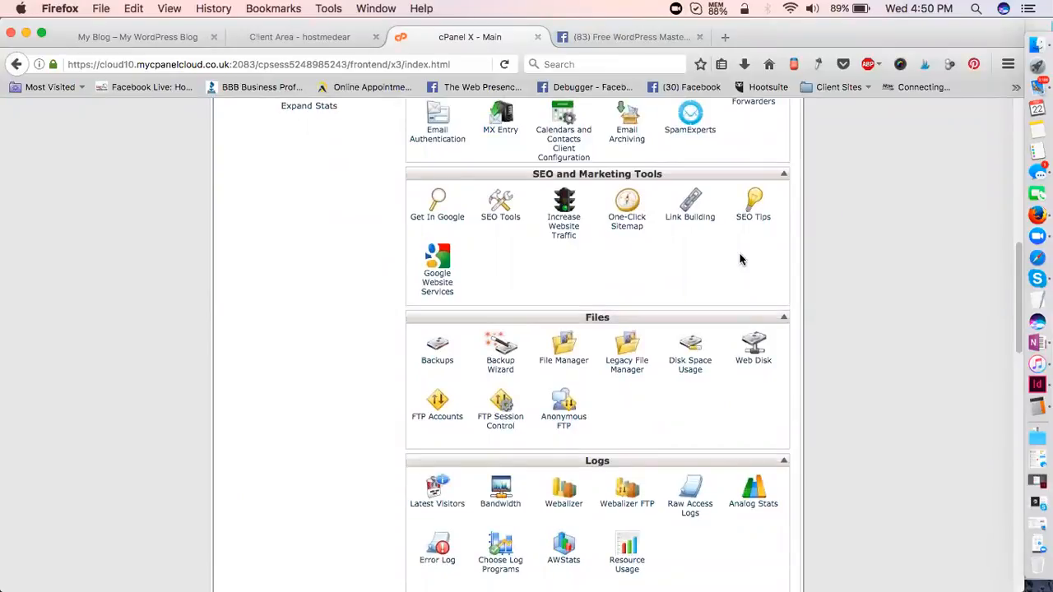
scroll(740, 259, down, 1)
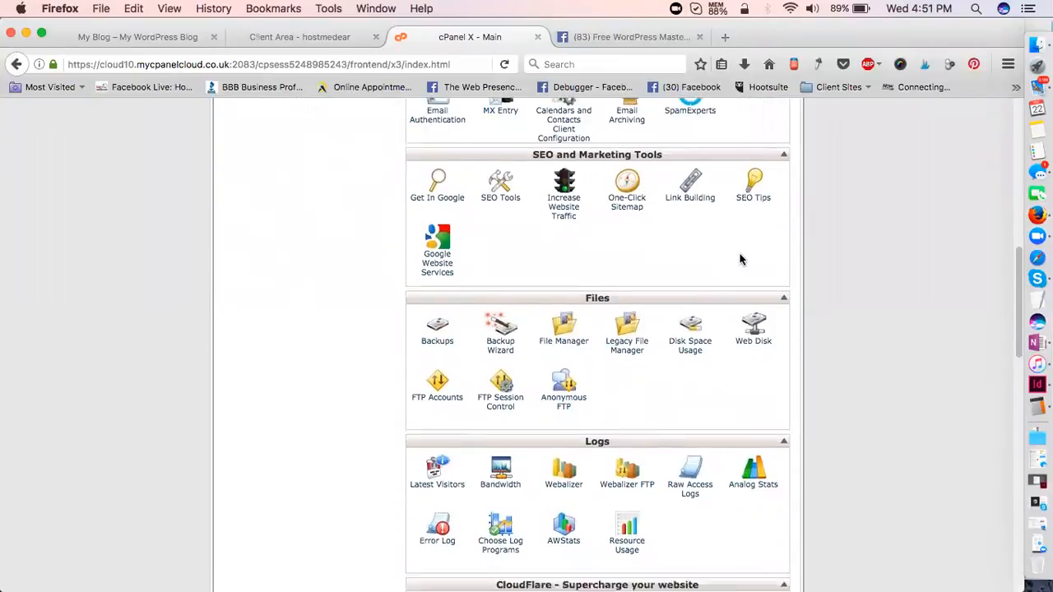
scroll(817, 324, down, 1)
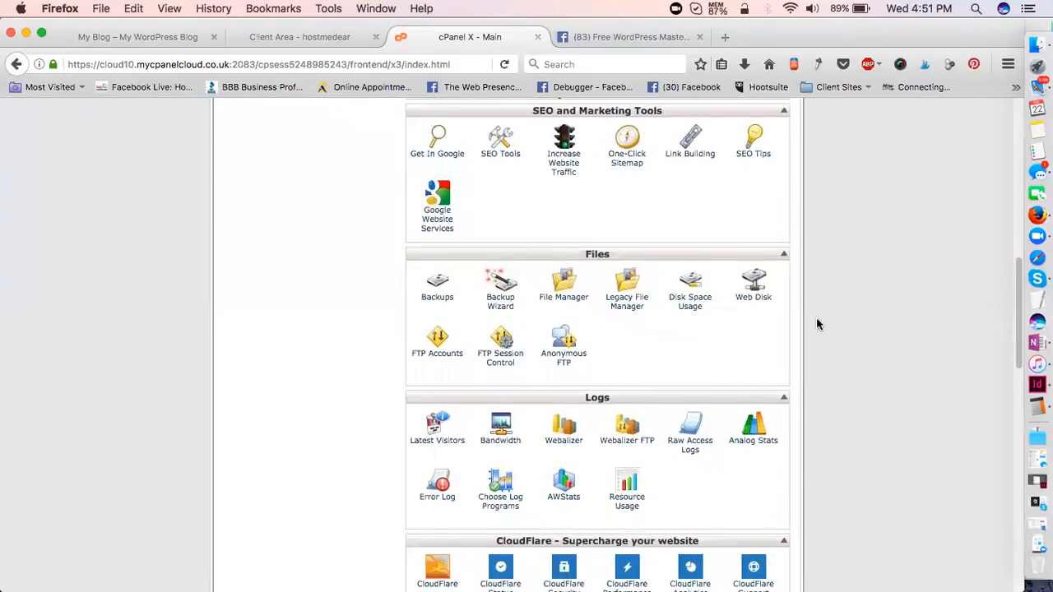
scroll(817, 324, down, 4)
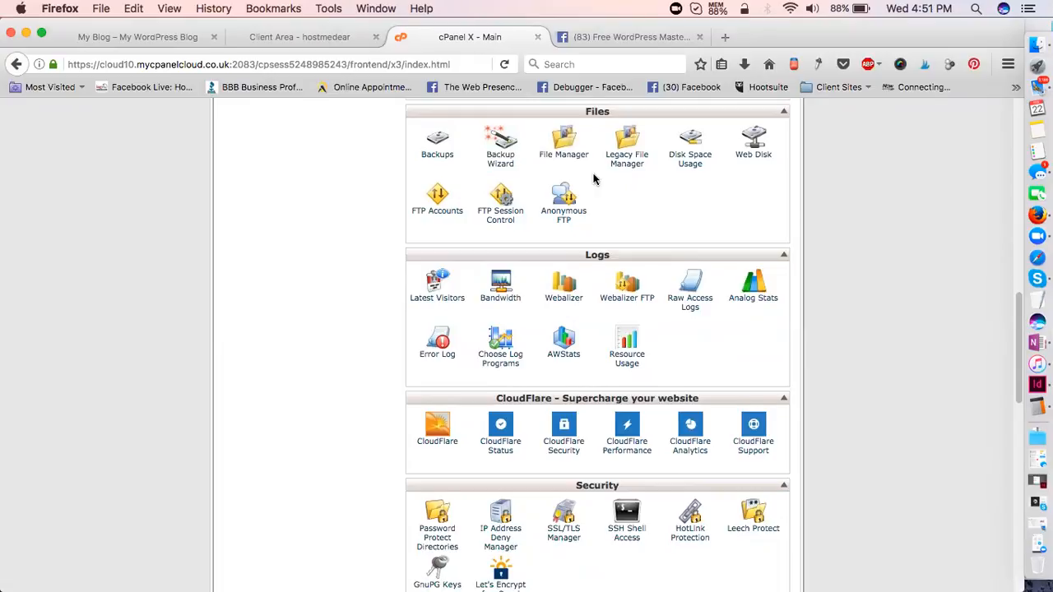
scroll(595, 180, down, 5)
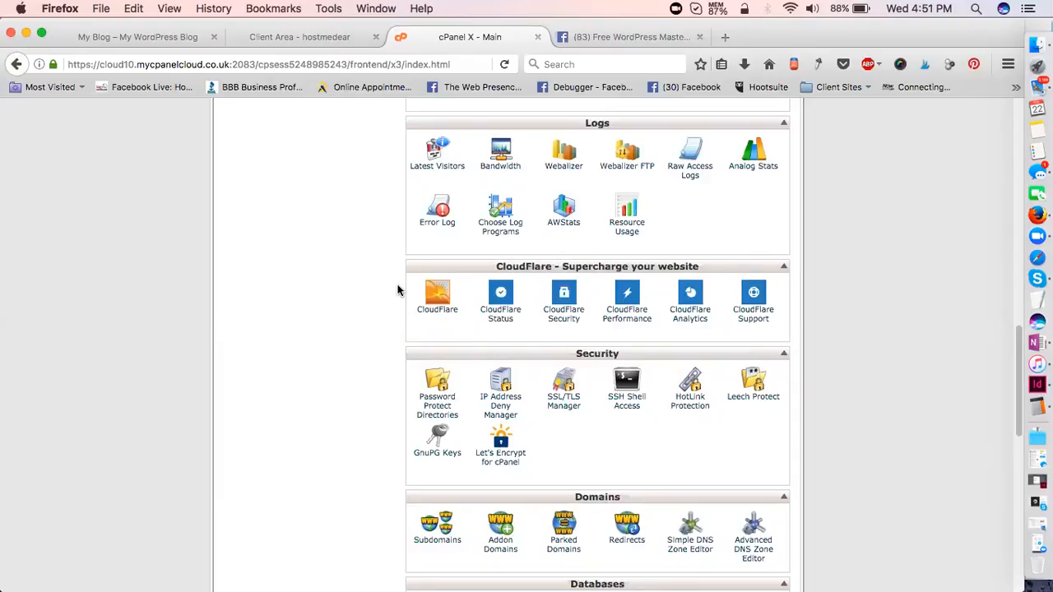
scroll(399, 337, down, 5)
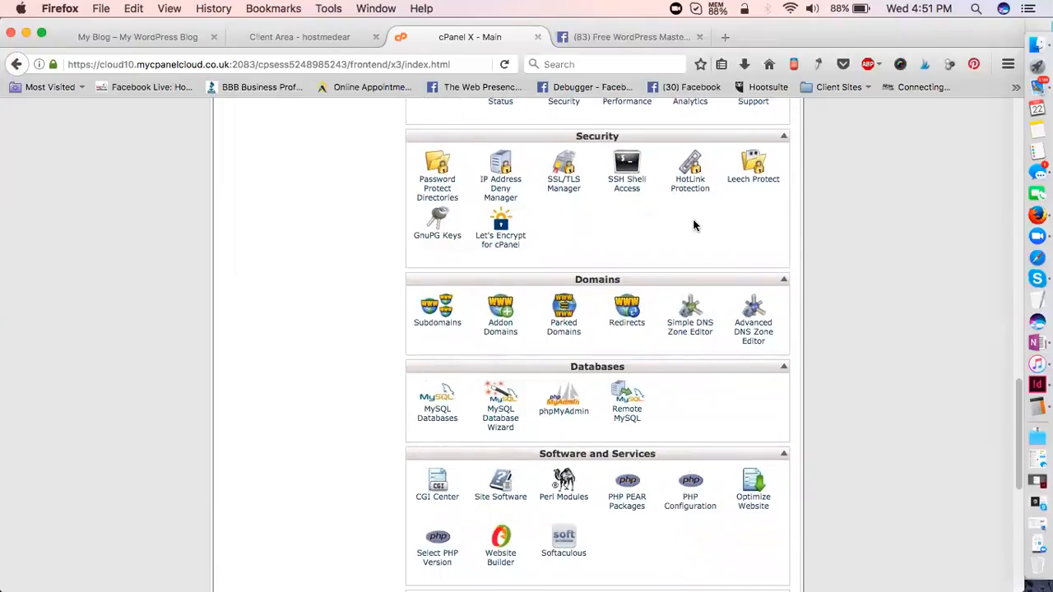
scroll(694, 225, down, 4)
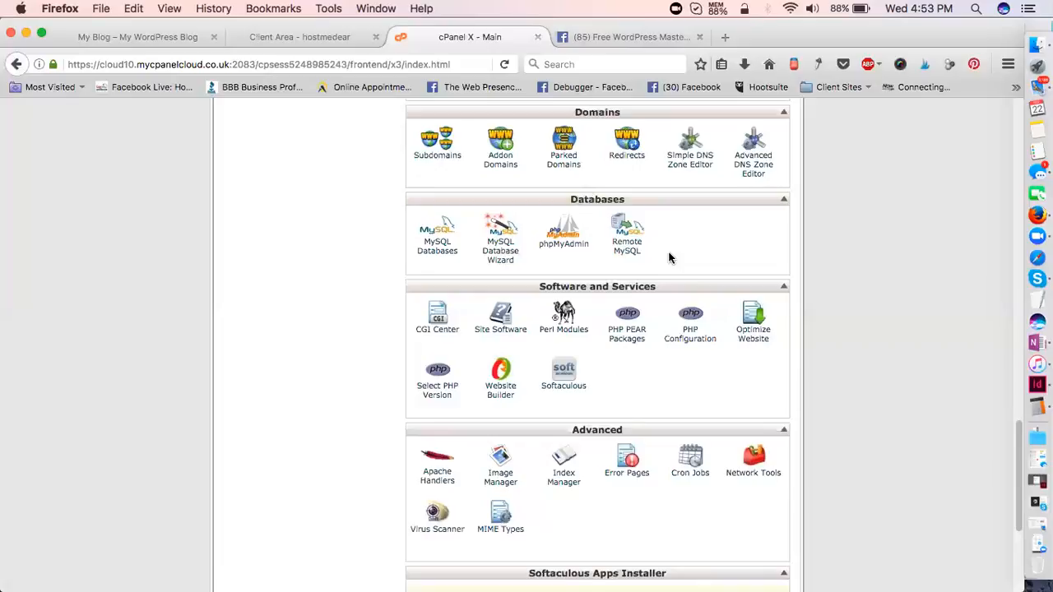
scroll(636, 351, down, 3)
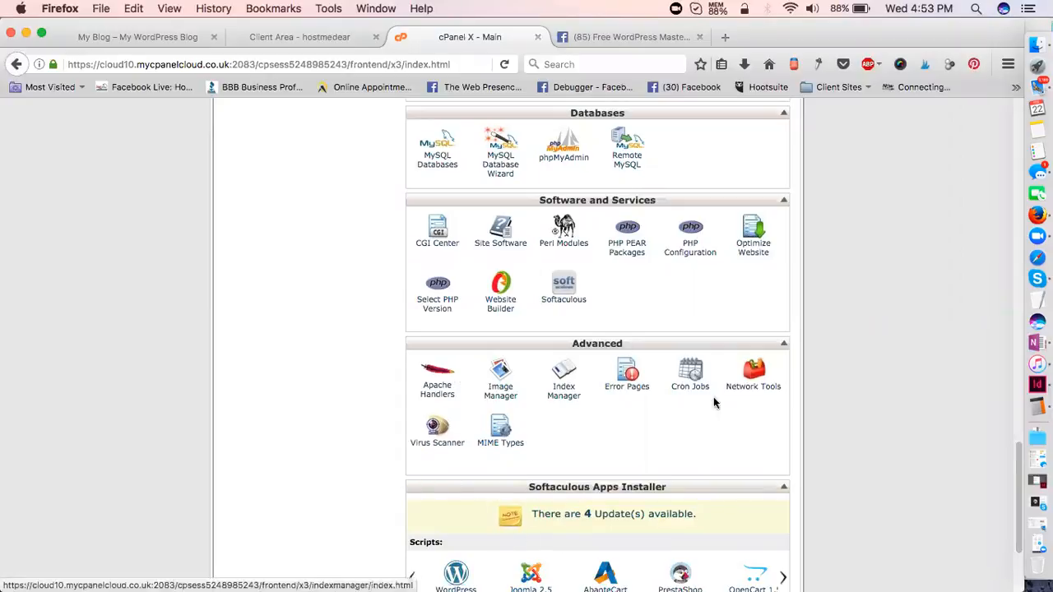
scroll(724, 465, down, 4)
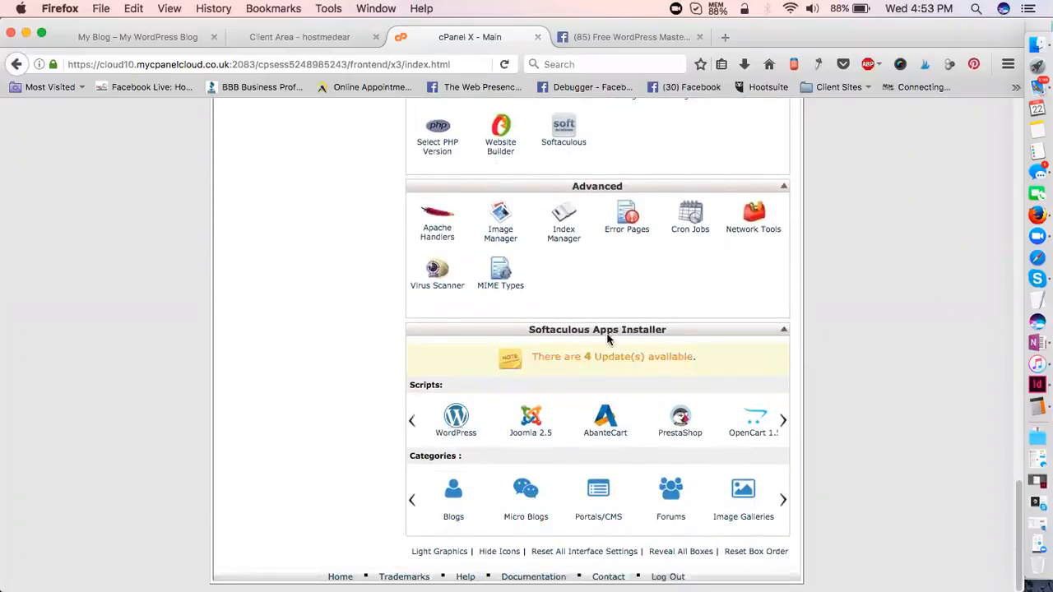
- Open the WordPress 4.7.2 script page from Softaculous Apps Installer and review its overview
click(457, 429)
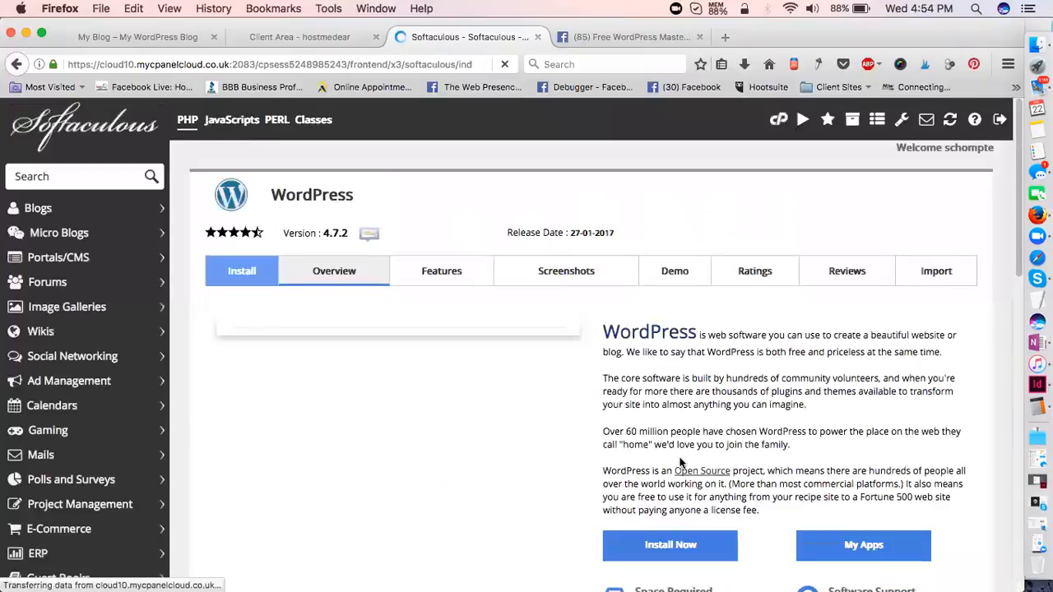
scroll(686, 470, down, 2)
scroll(686, 464, down, 1)
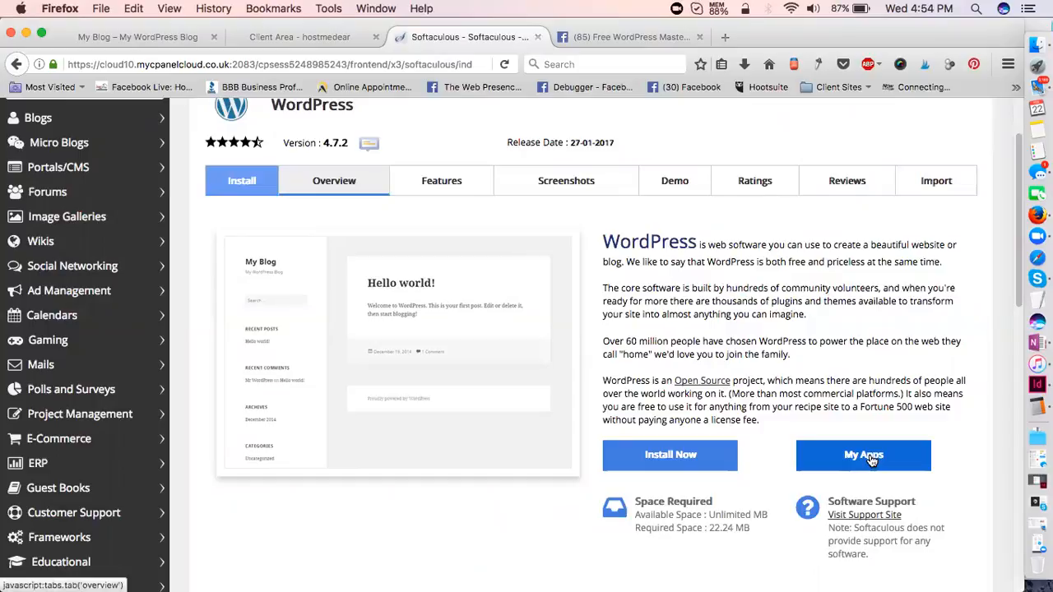
click(675, 456)
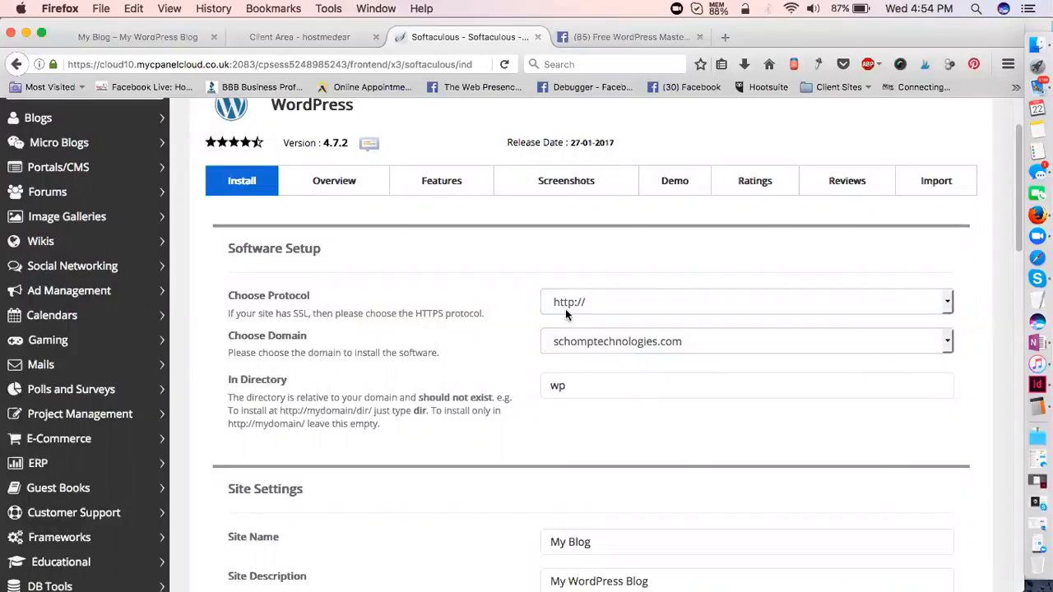
click(596, 307)
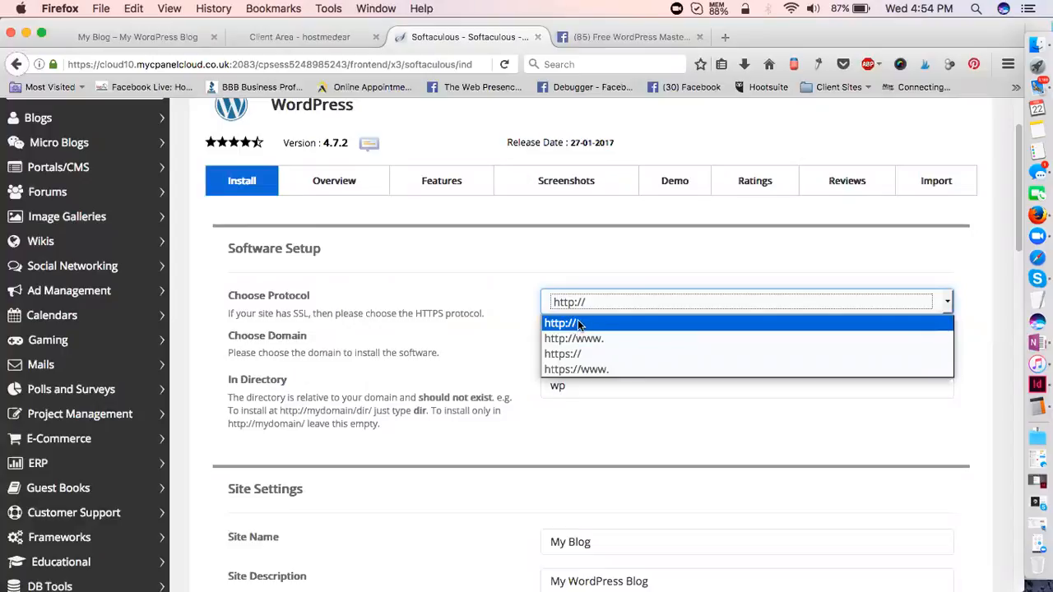
click(578, 323)
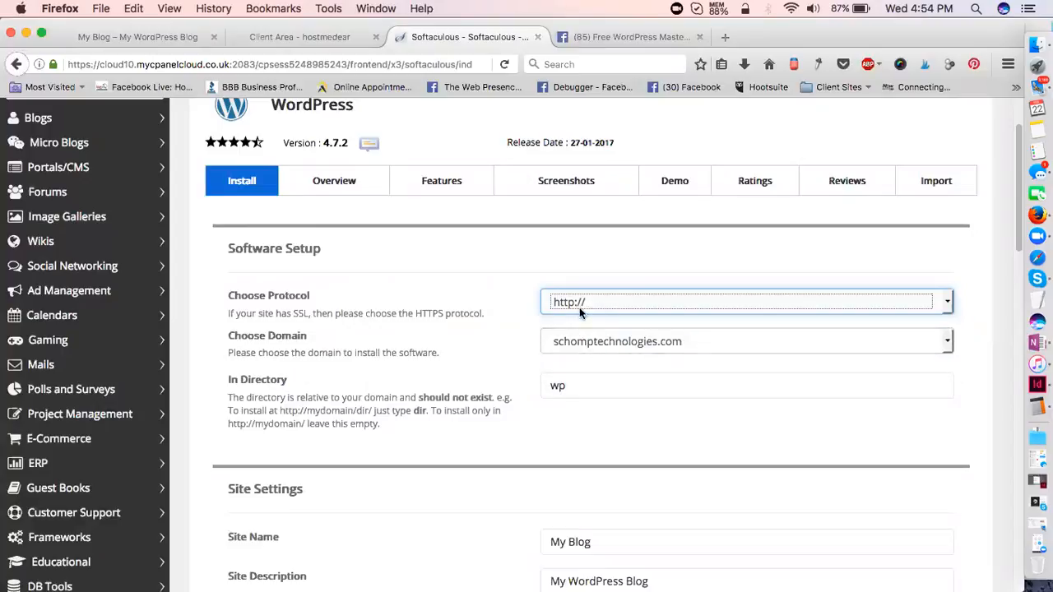
- Choose test.webpresenceboss.com as the install domain
click(597, 349)
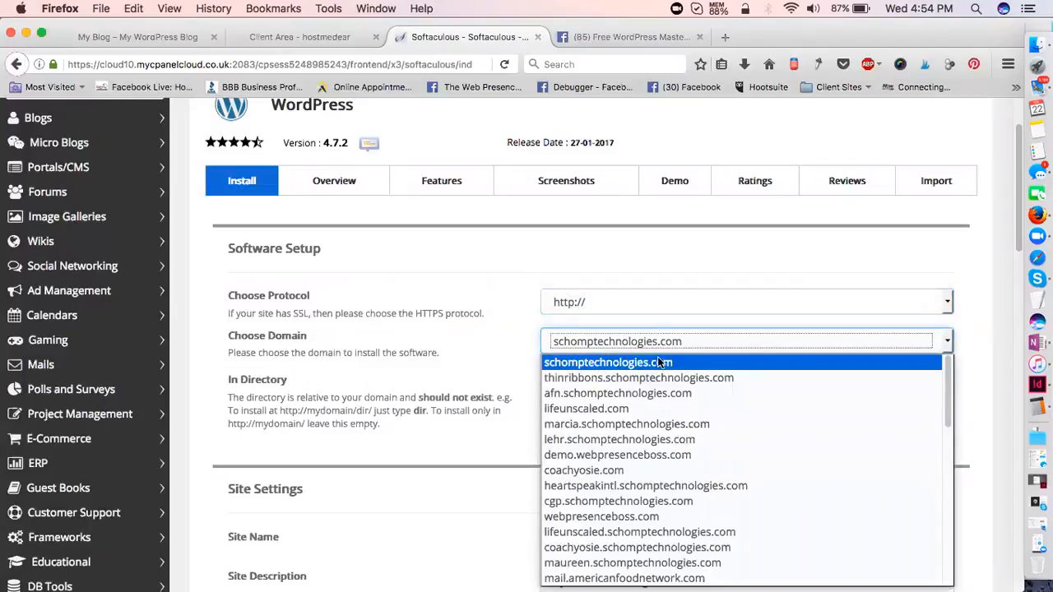
scroll(672, 473, down, 5)
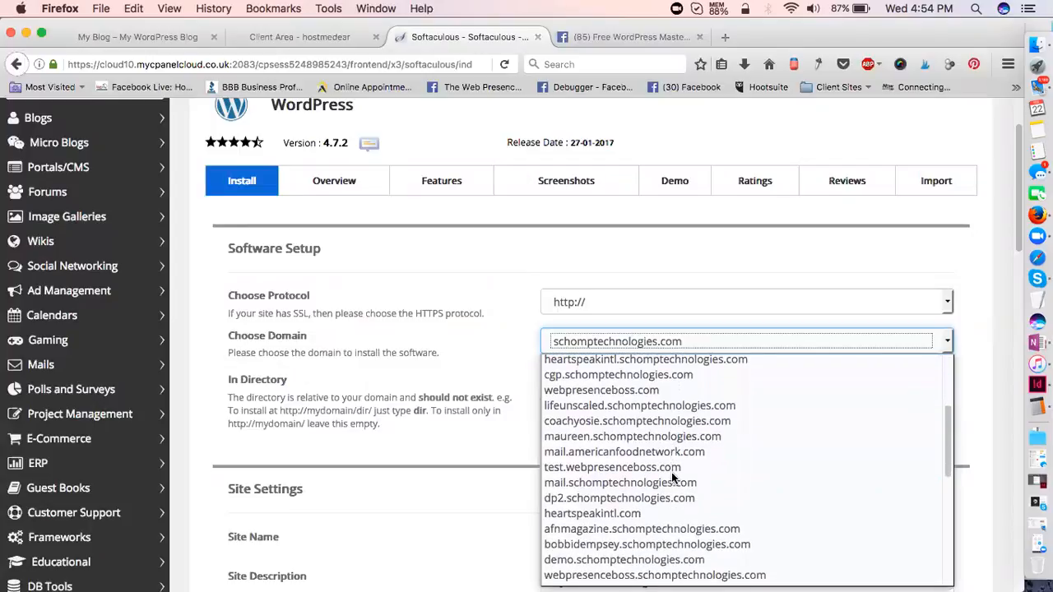
scroll(672, 477, down, 4)
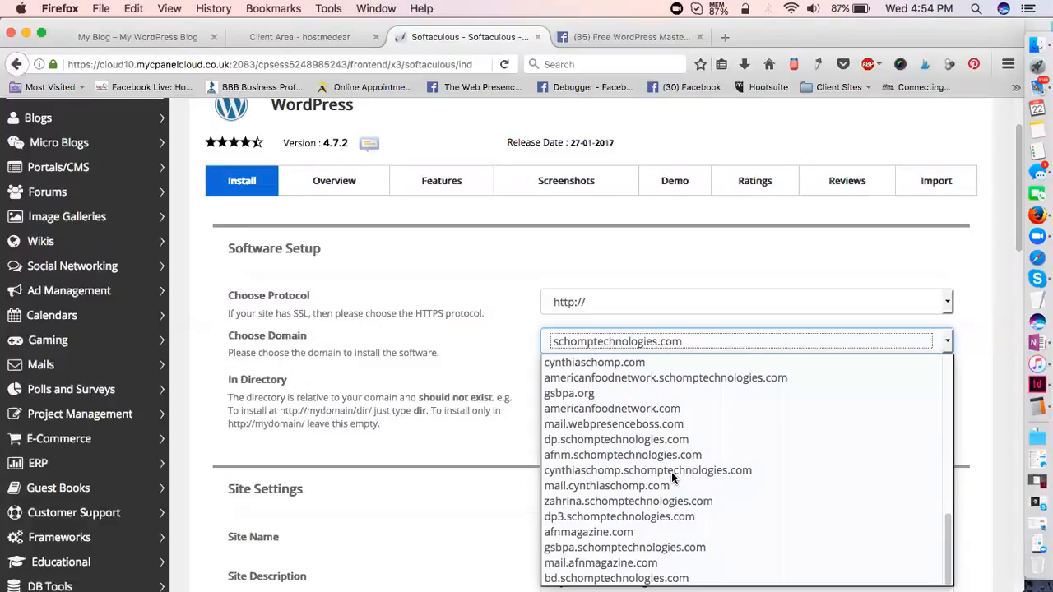
scroll(671, 477, up, 1)
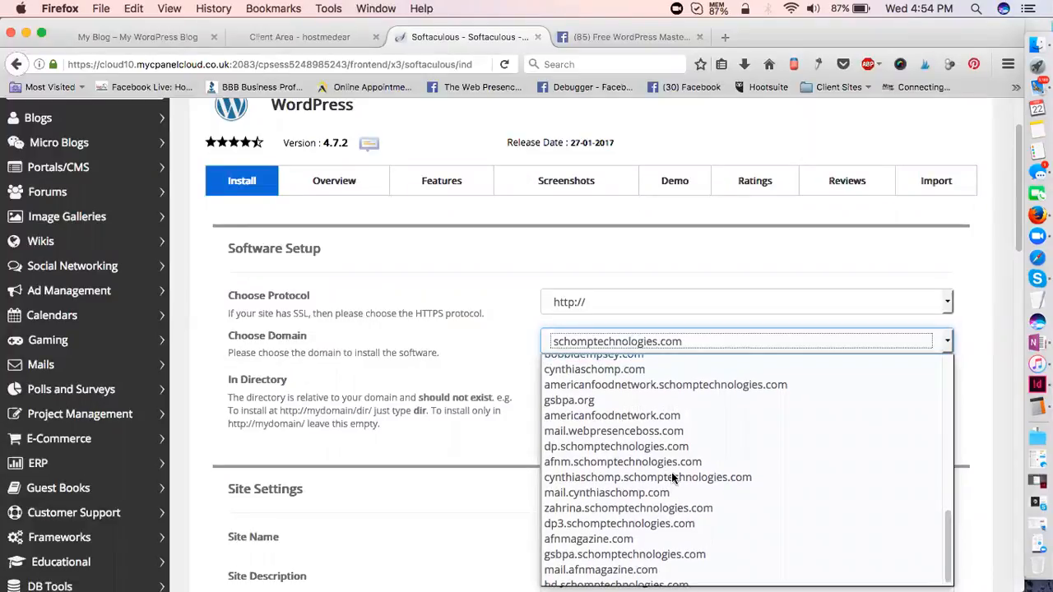
scroll(672, 478, up, 4)
scroll(672, 477, up, 3)
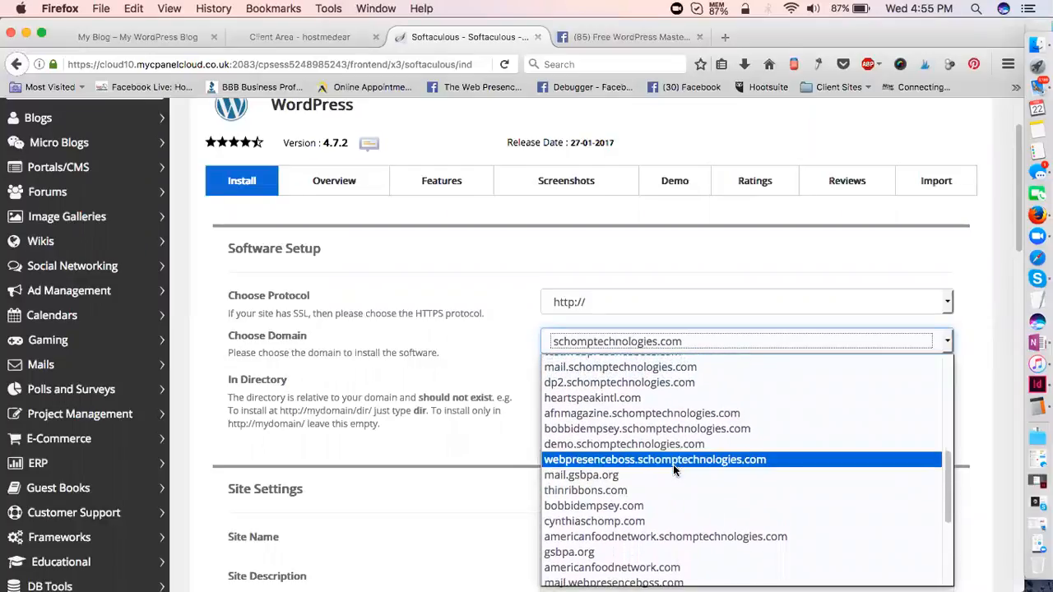
scroll(675, 418, up, 4)
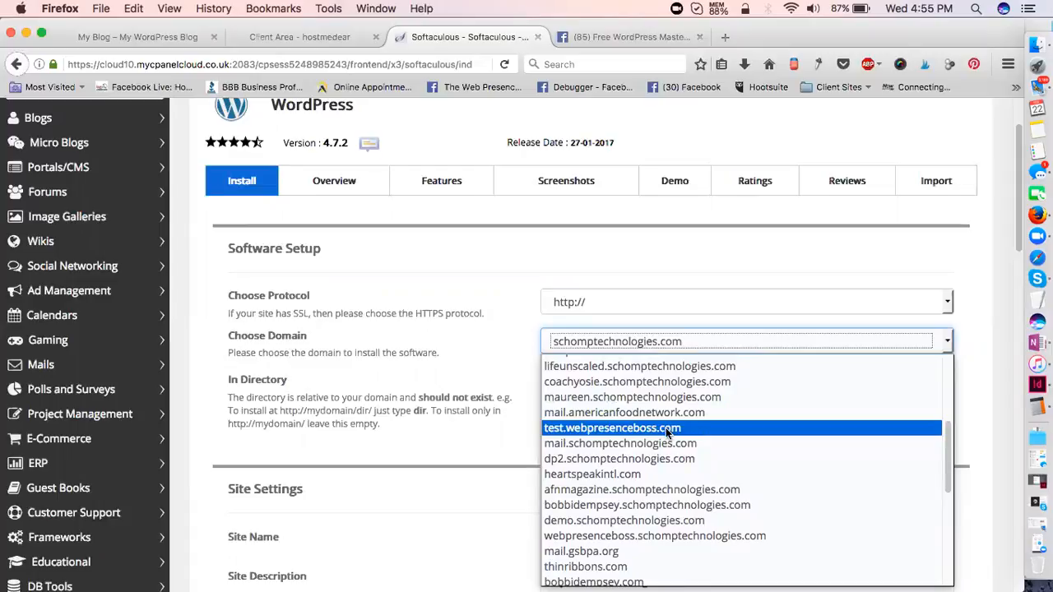
click(666, 428)
click(599, 386)
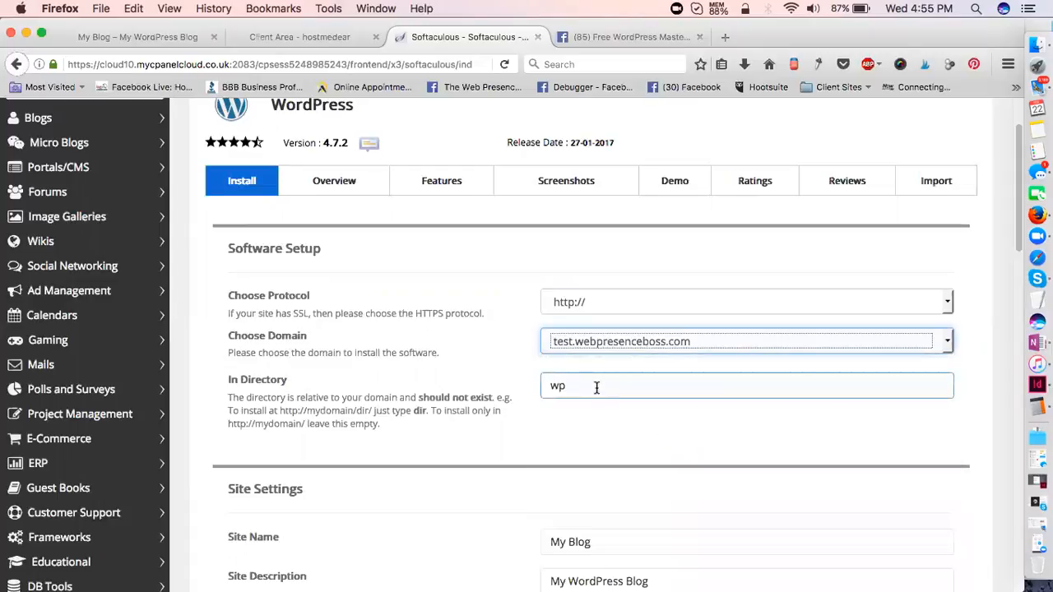
click(621, 344)
click(622, 344)
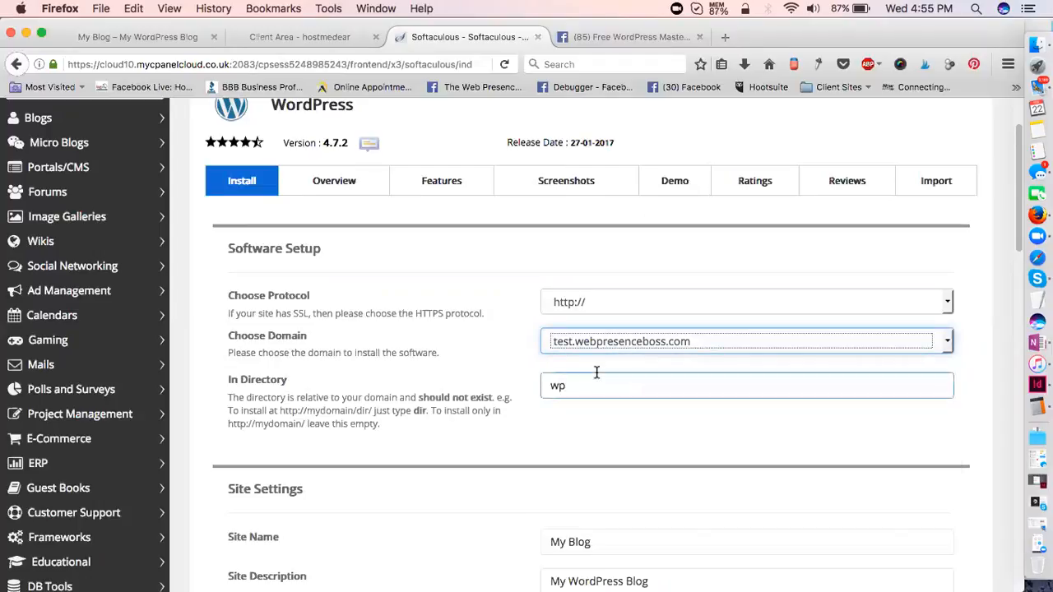
click(577, 386)
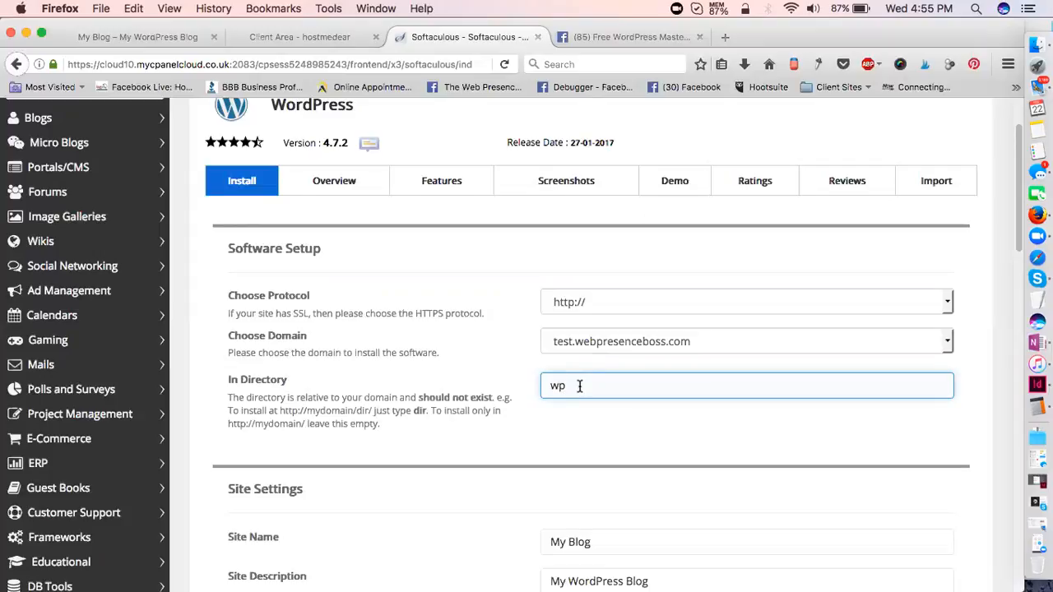
- Clear 'wp' from In Directory so WordPress installs at the domain root
key(BackSpace)
key(BackSpace)
scroll(579, 386, down, 3)
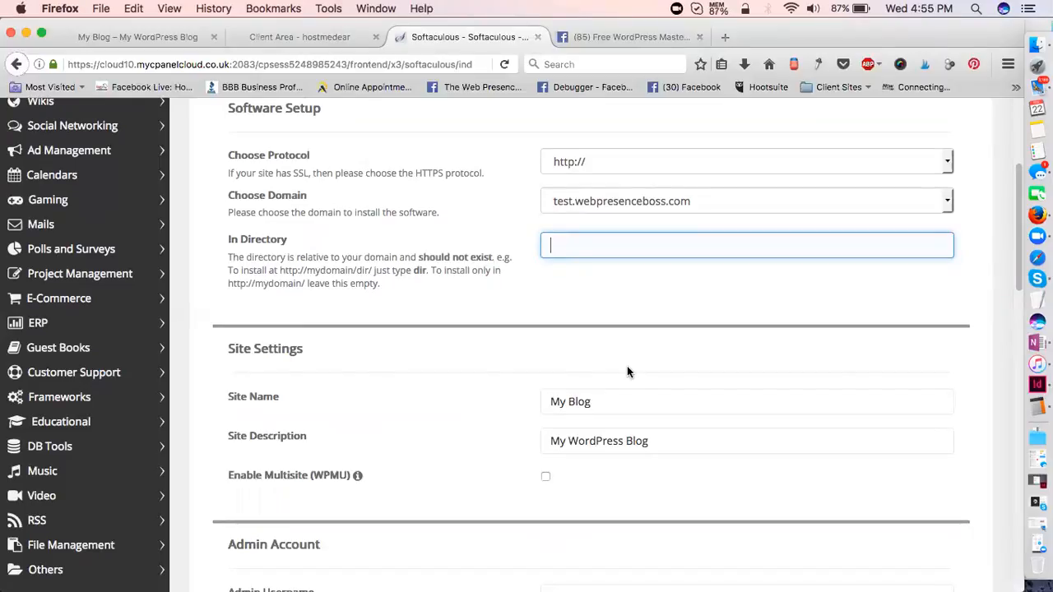
scroll(627, 372, down, 2)
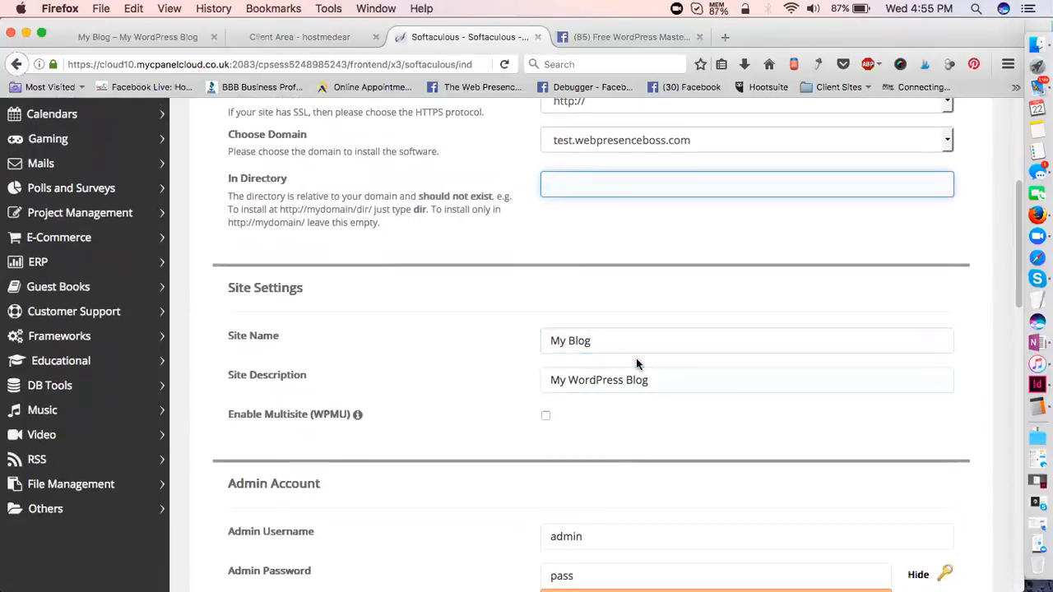
- Set Site Name to 'Web Presence Boss' and Site Description to 'Demos & Tutorials'
click(654, 338)
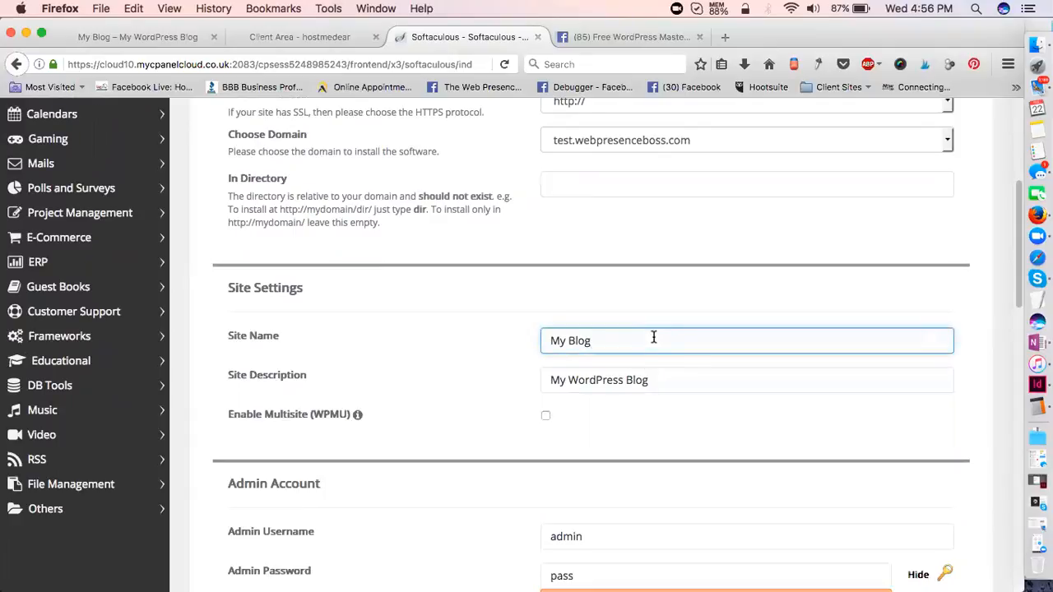
click(667, 381)
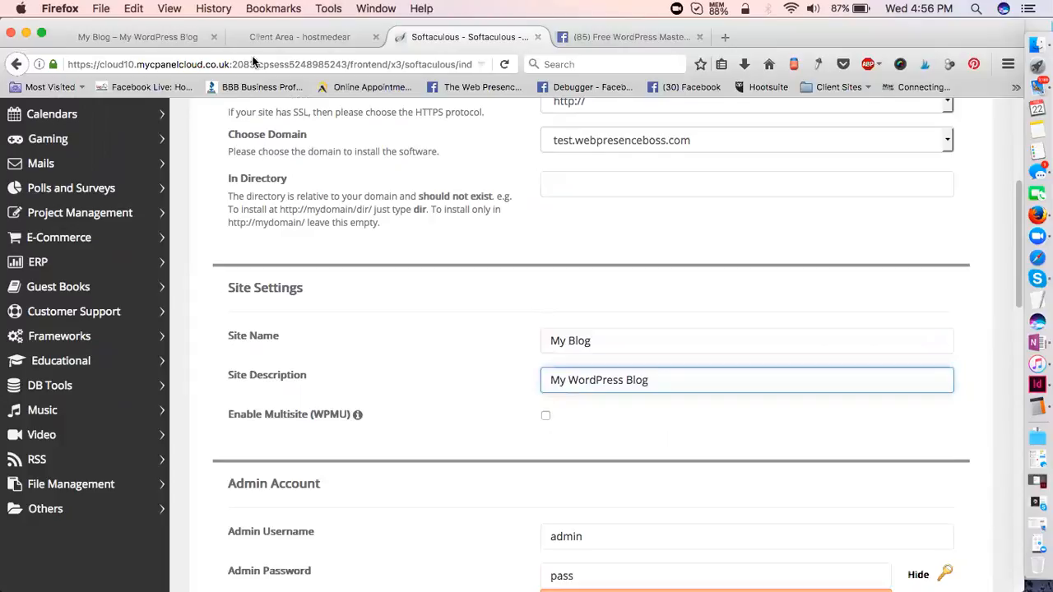
drag(613, 347, 495, 352)
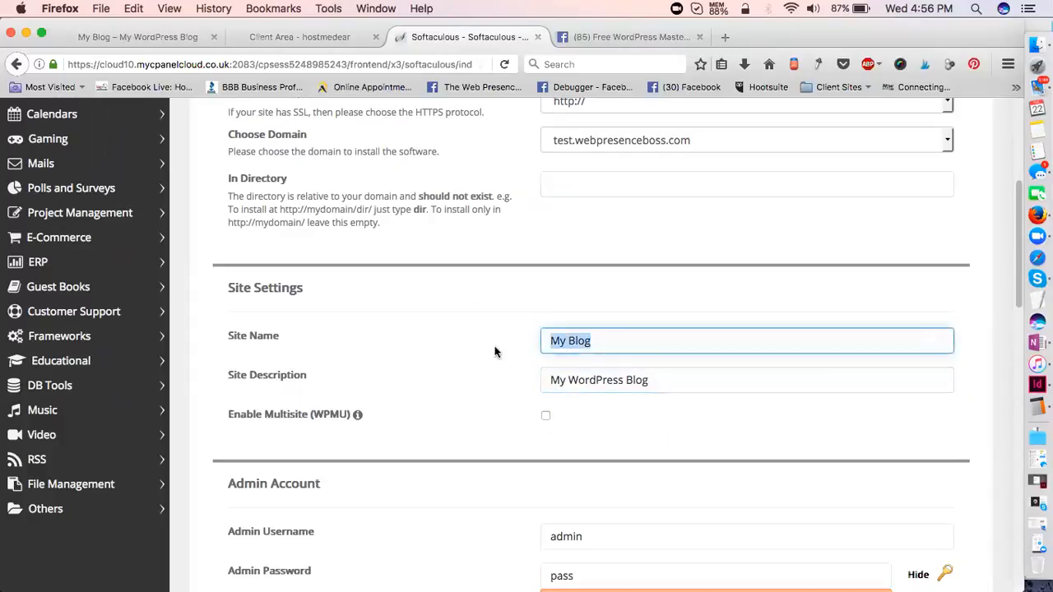
text(Wen)
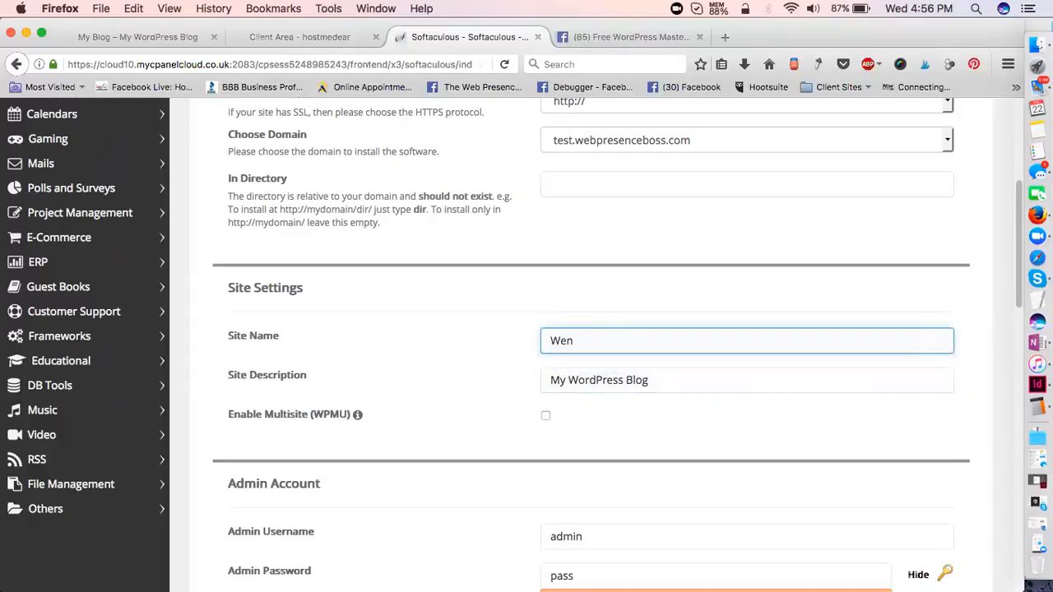
key(BackSpace)
key(Down)
key(Down)
key(Down)
key(Return)
key(Tab)
text(Tutorials)
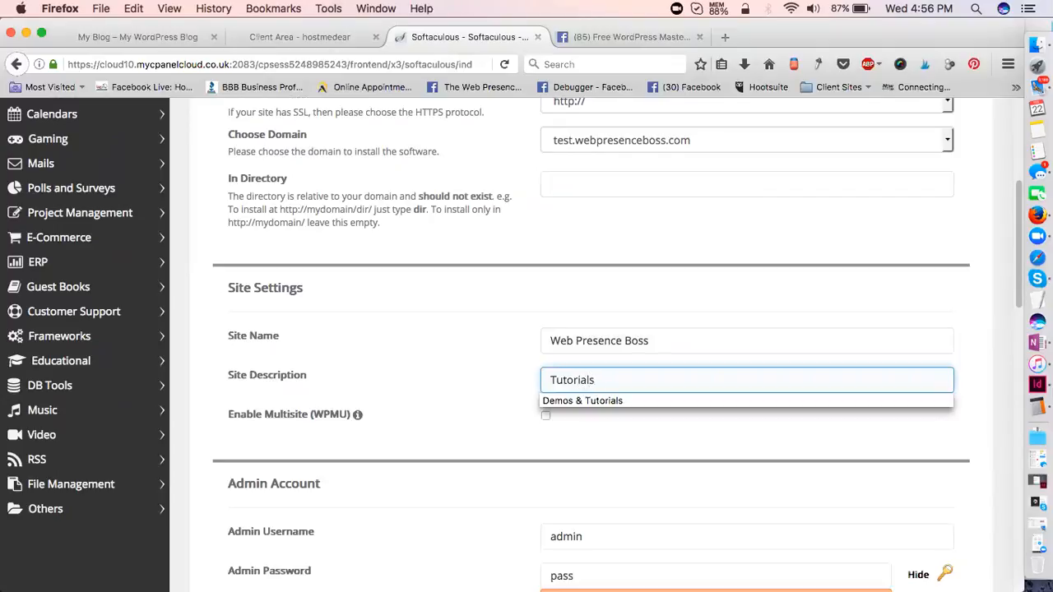
key(Down)
key(Return)
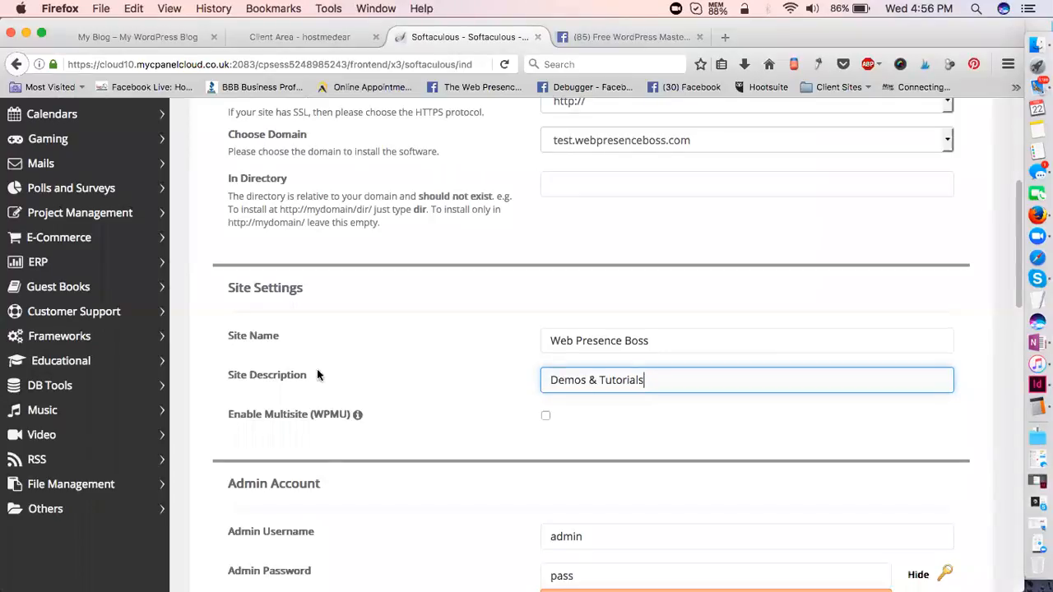
mouse_move(355, 416)
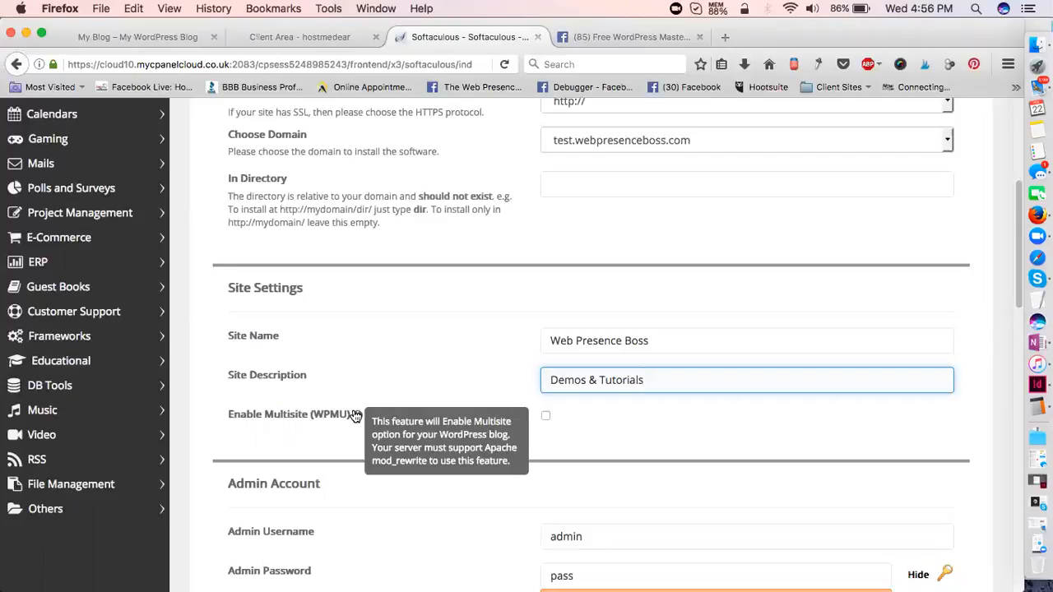
scroll(473, 503, down, 5)
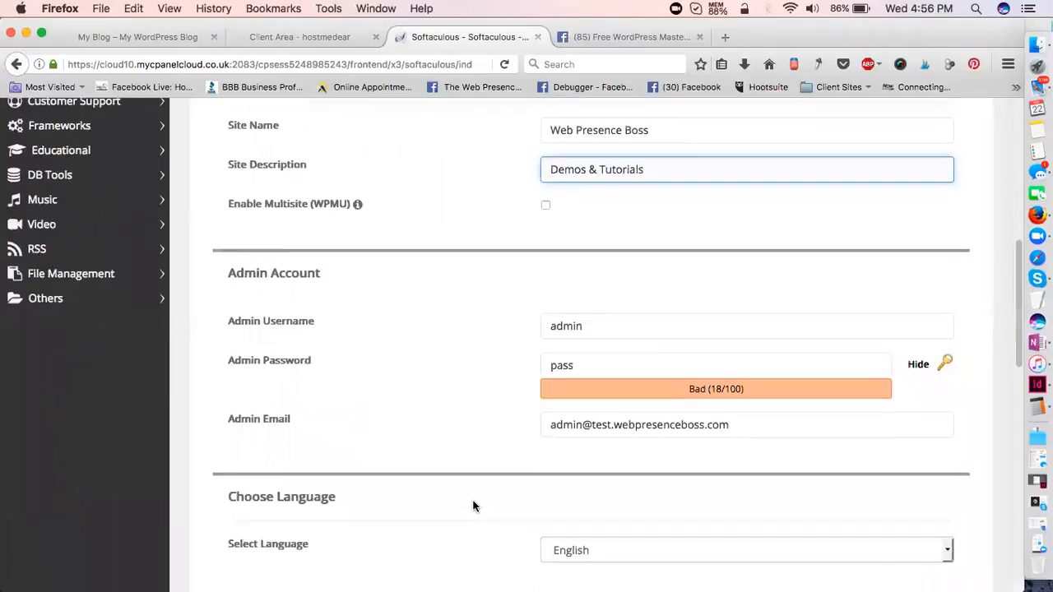
click(586, 326)
drag(586, 325, 504, 327)
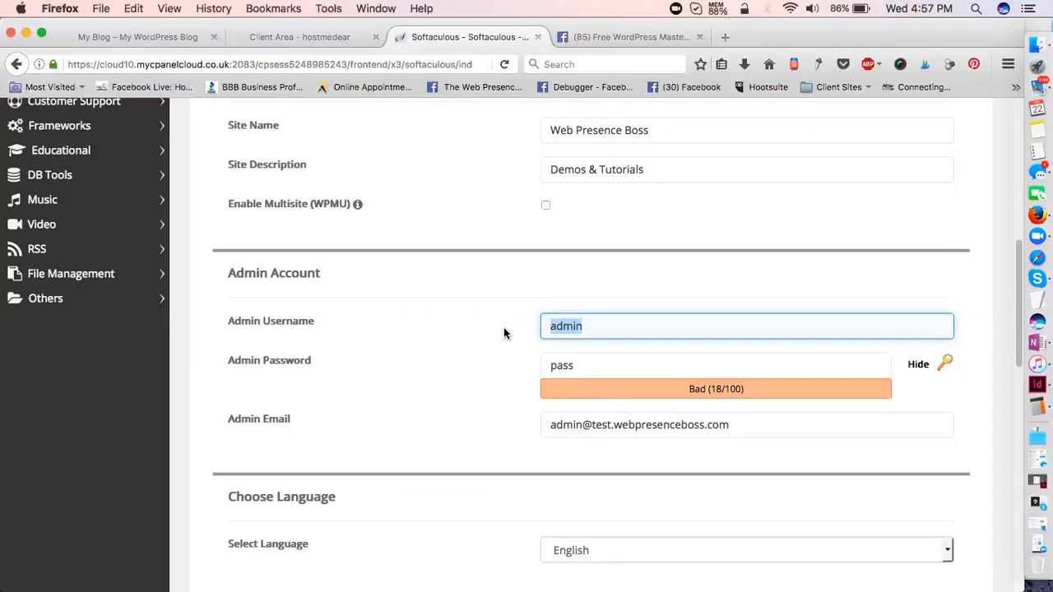
- Replace the old admin password with a new, stronger password
click(606, 327)
drag(608, 327, 519, 331)
click(584, 365)
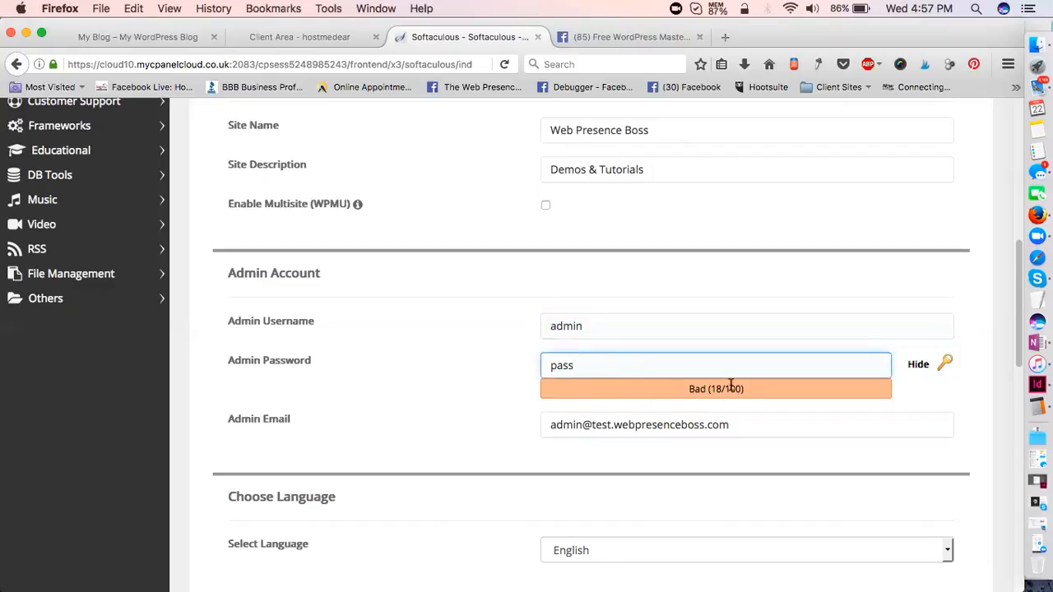
key(super+a)
key(BackSpace)
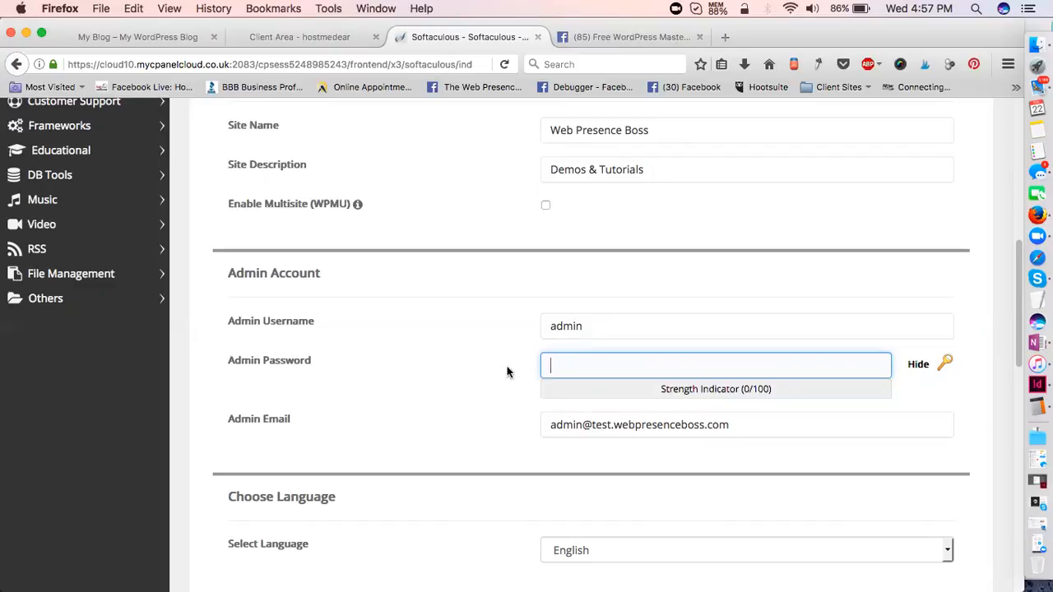
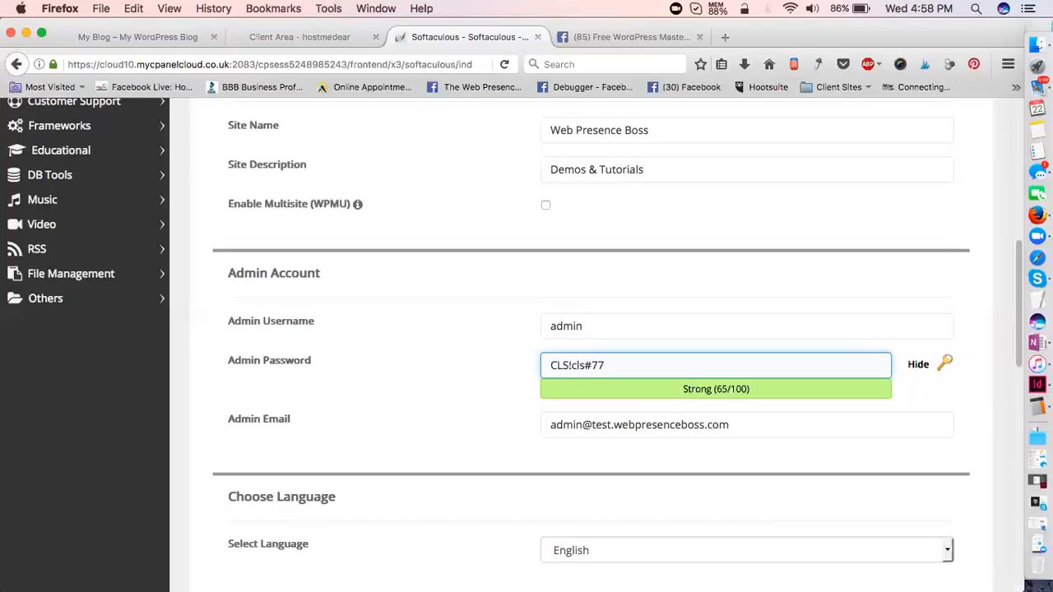
- Replace the admin email with the suggested site-monitoring contact address
click(664, 426)
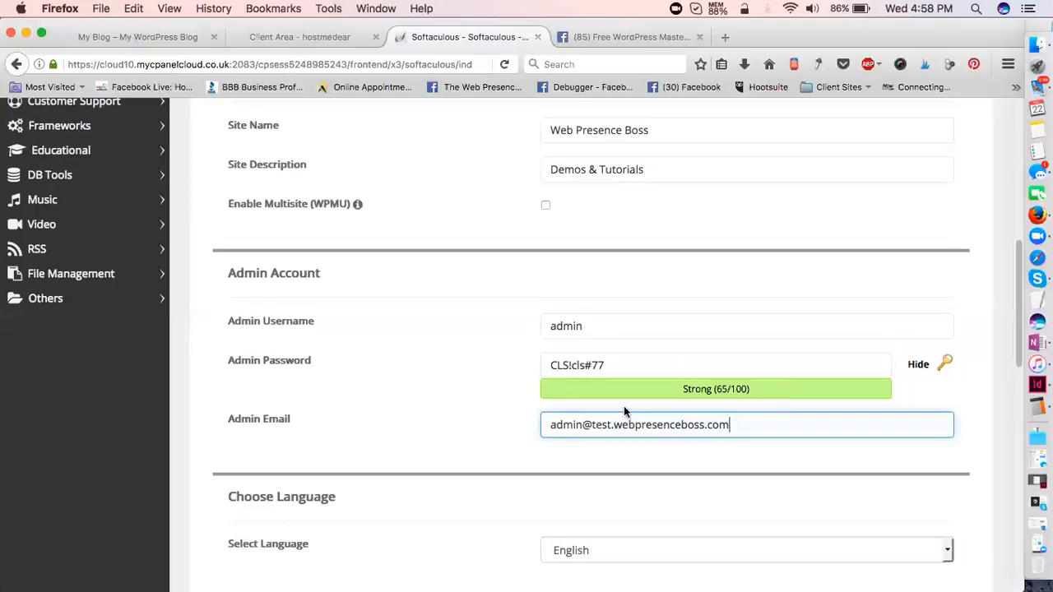
drag(748, 425, 529, 425)
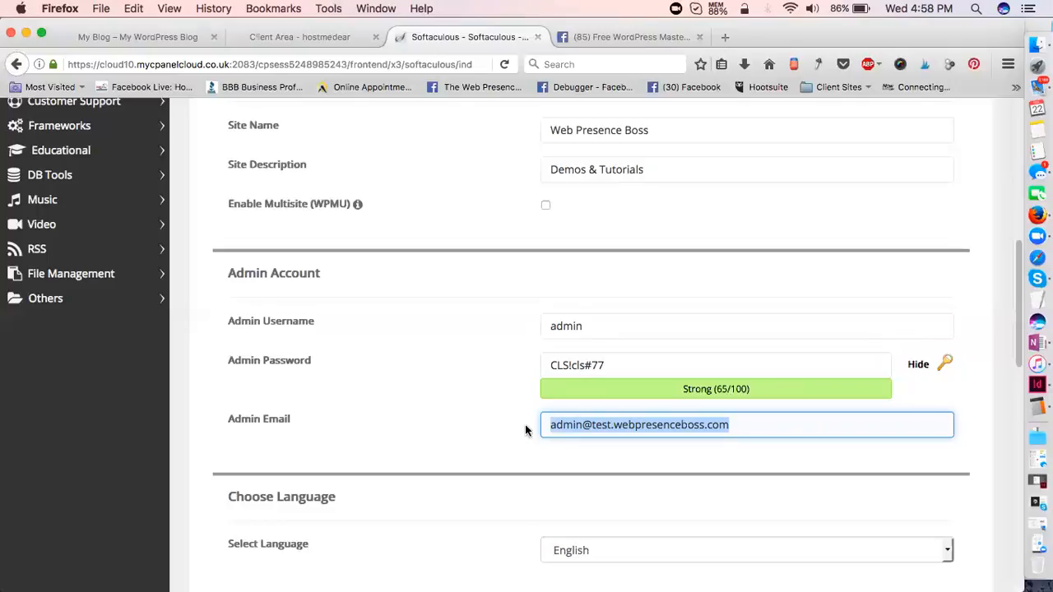
scroll(525, 428, down, 1)
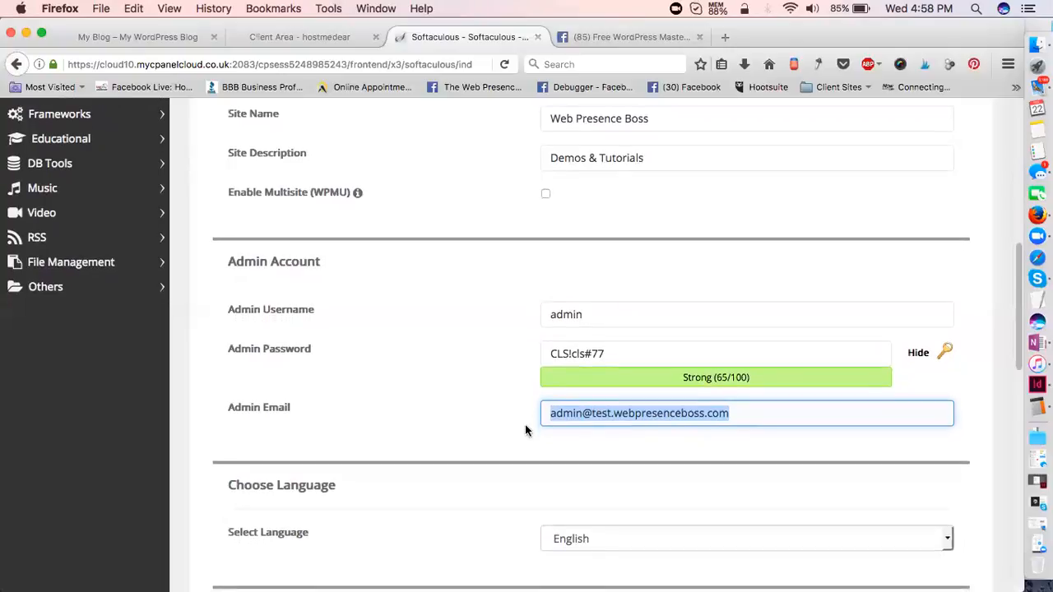
text(sit)
key(Down)
key(Return)
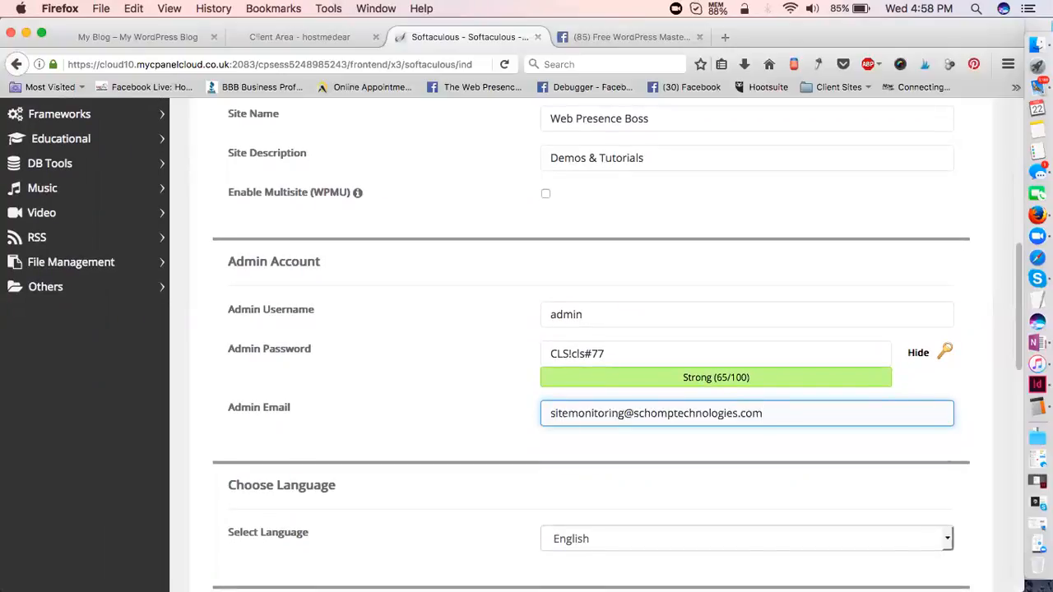
scroll(525, 424, down, 3)
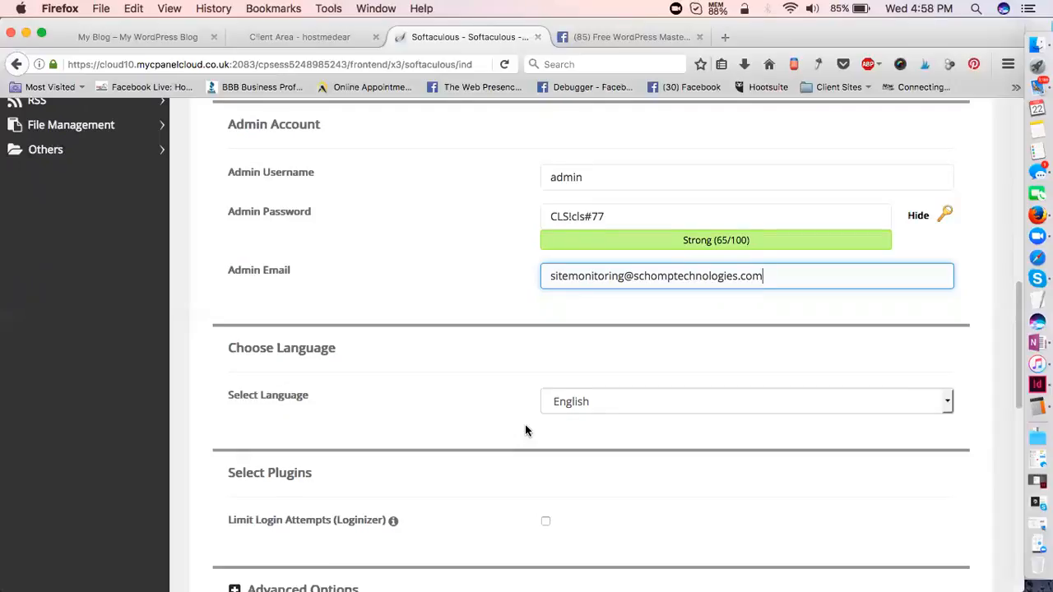
- Tick the Limit Login Attempts (Loginizer) plugin under Select Plugins
scroll(525, 425, down, 5)
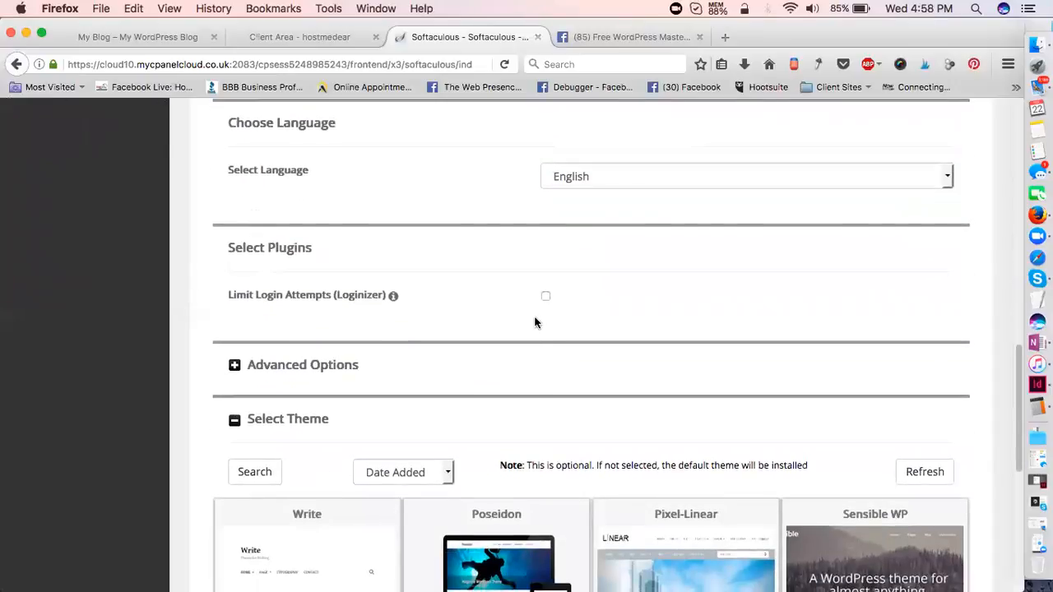
click(546, 295)
scroll(516, 319, down, 3)
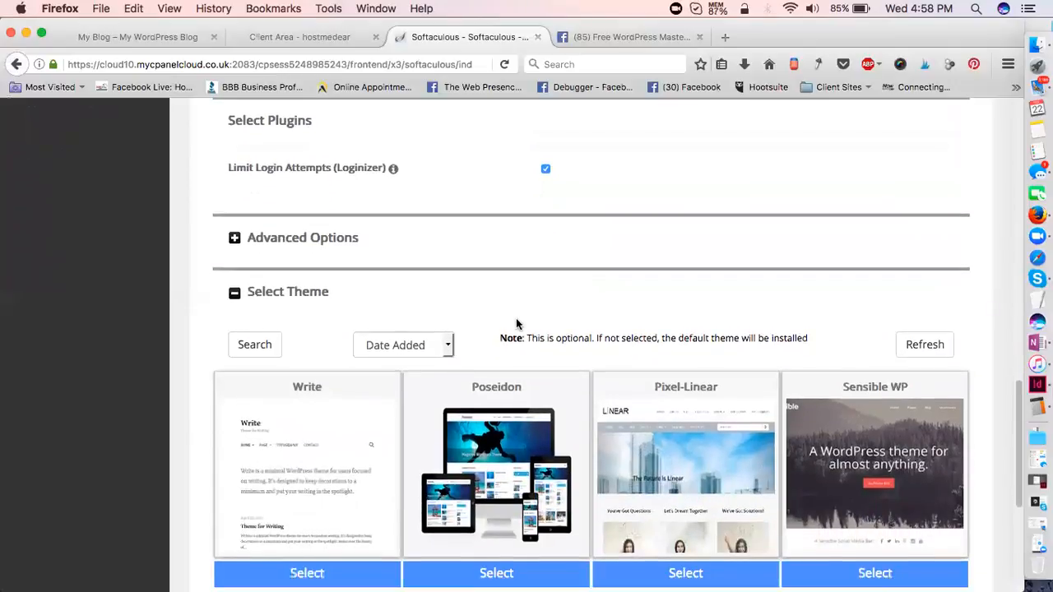
- Expand Advanced Options and rename the database from wp576 to cls576
click(235, 239)
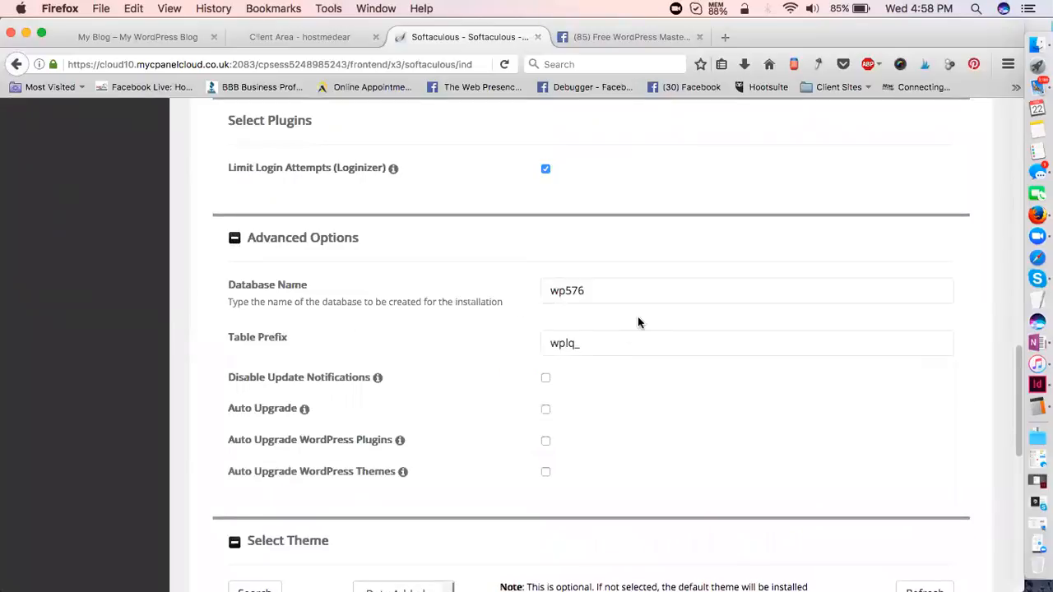
click(590, 290)
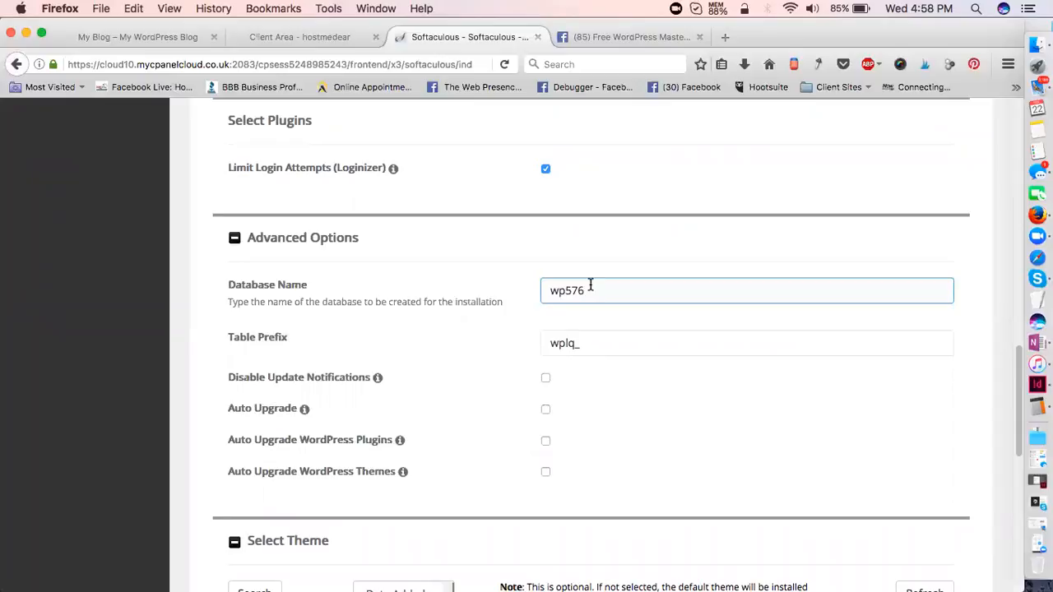
drag(590, 291, 554, 292)
click(555, 292)
click(565, 291)
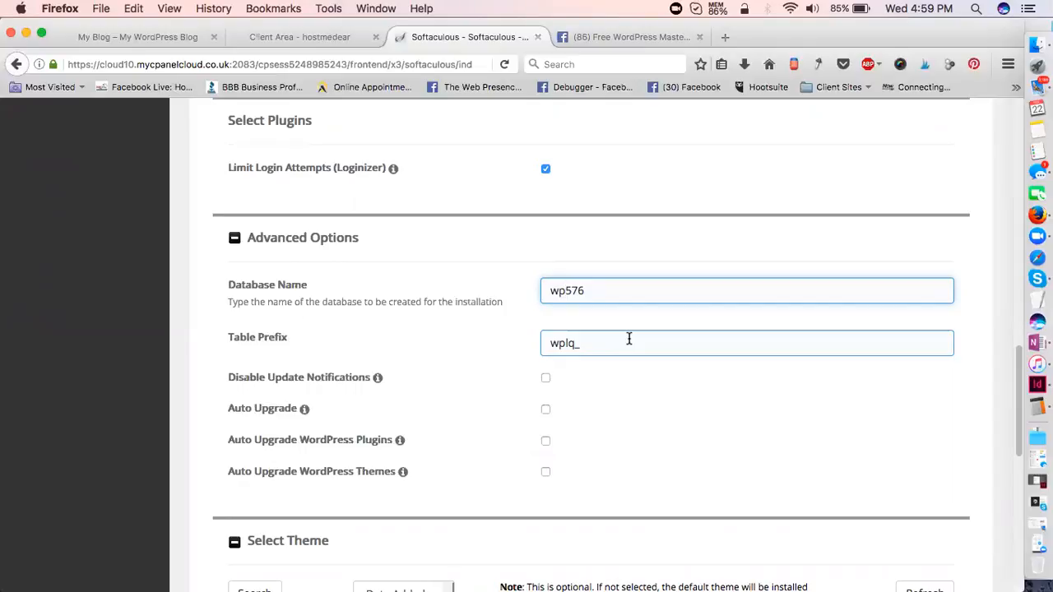
key(BackSpace)
key(BackSpace)
text(cls)
- Change the table prefix from wp_ to wplq_
click(562, 344)
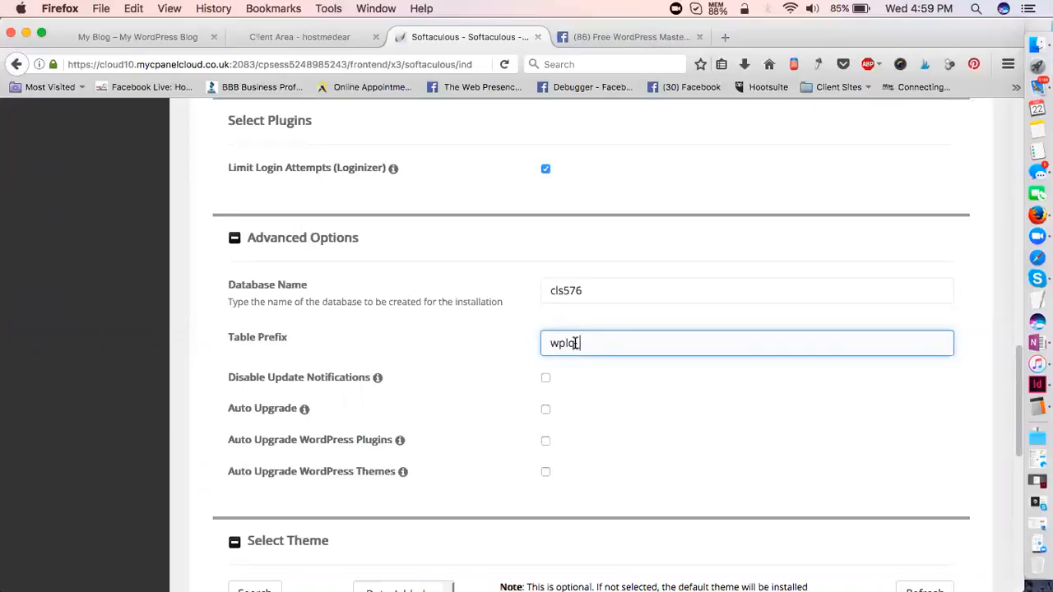
key(Left)
key(BackSpace)
key(BackSpace)
text(lq)
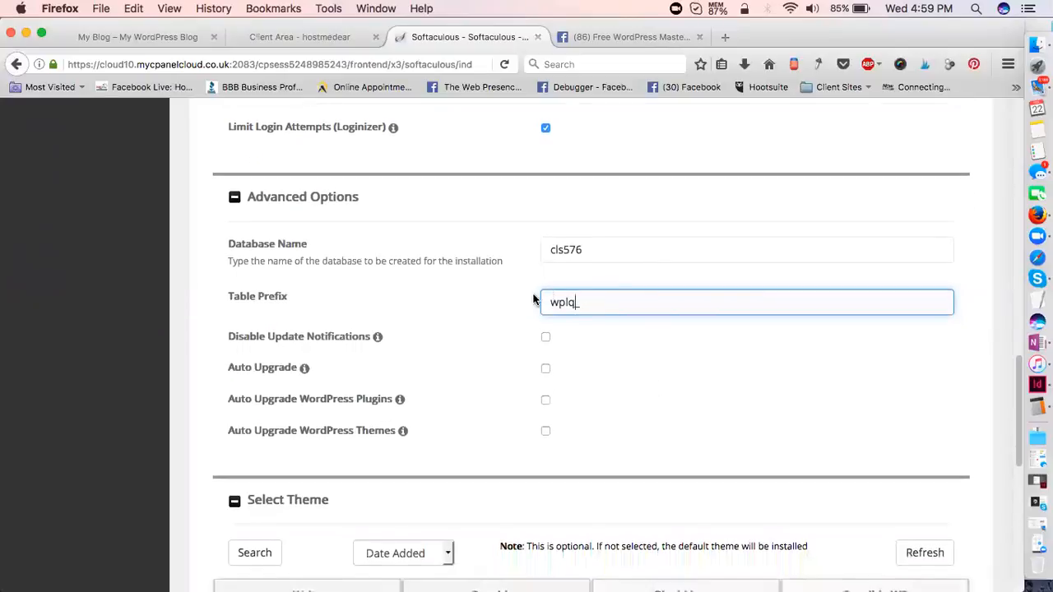
- Overwrite 'wplq' with 'wbp' so the table prefix reads wbp_
drag(578, 303, 540, 303)
text(wbp)
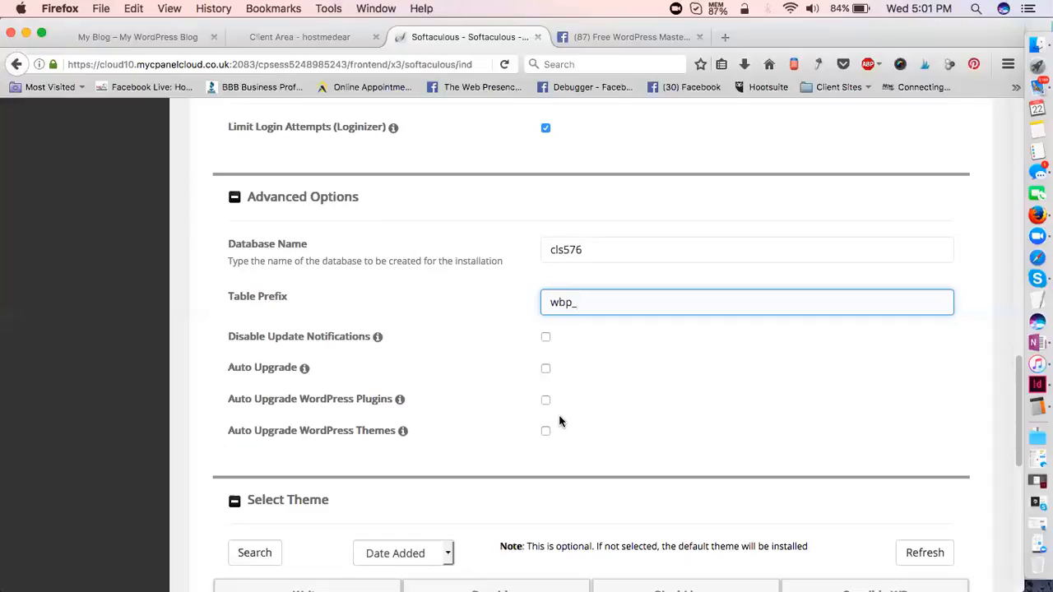
- Leave the themes unselected and launch the WordPress installation
scroll(559, 422, down, 2)
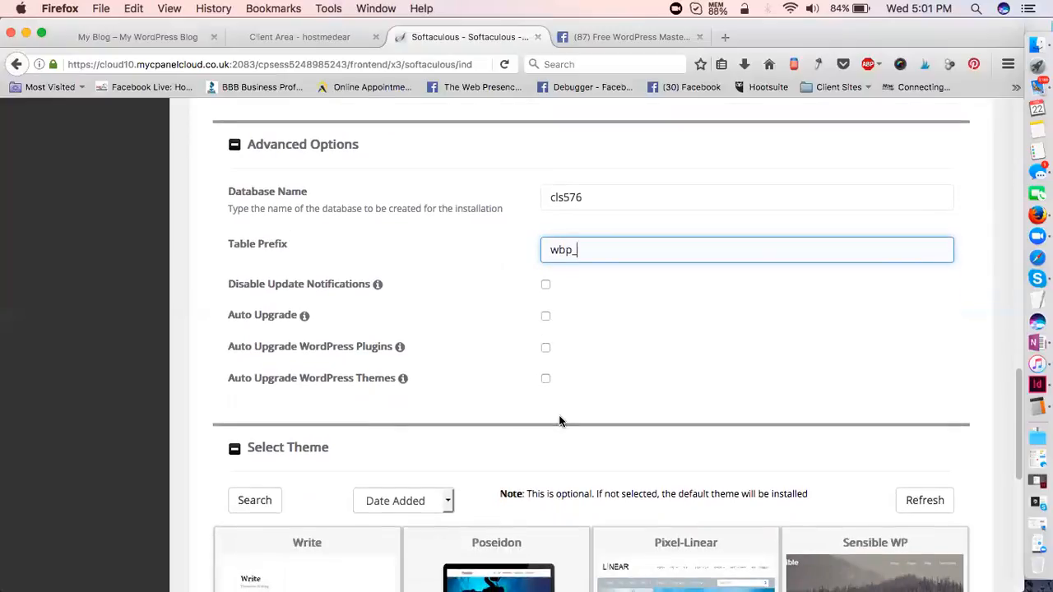
scroll(560, 421, down, 4)
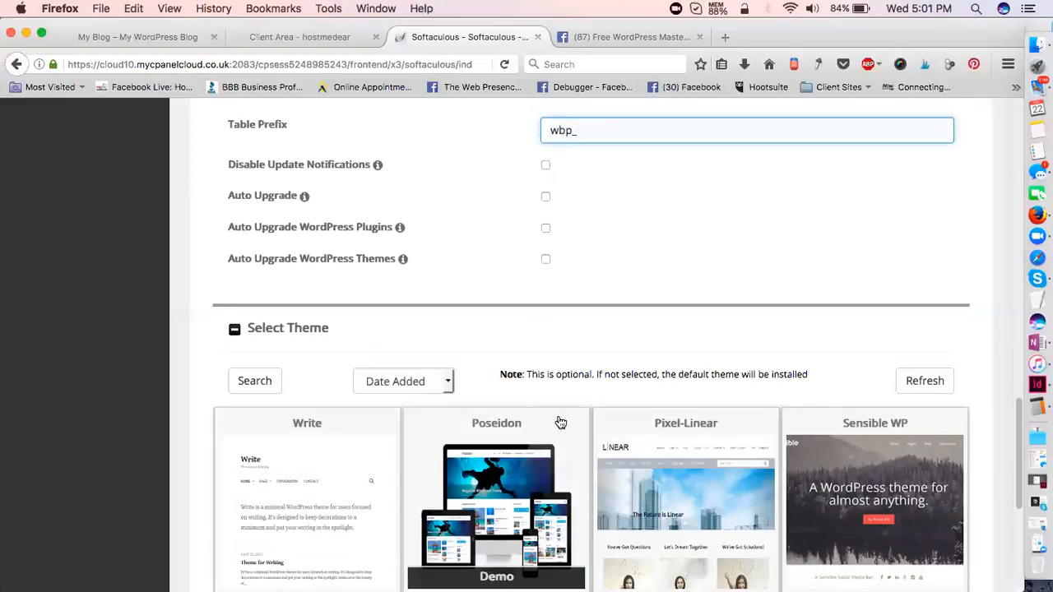
scroll(560, 422, down, 3)
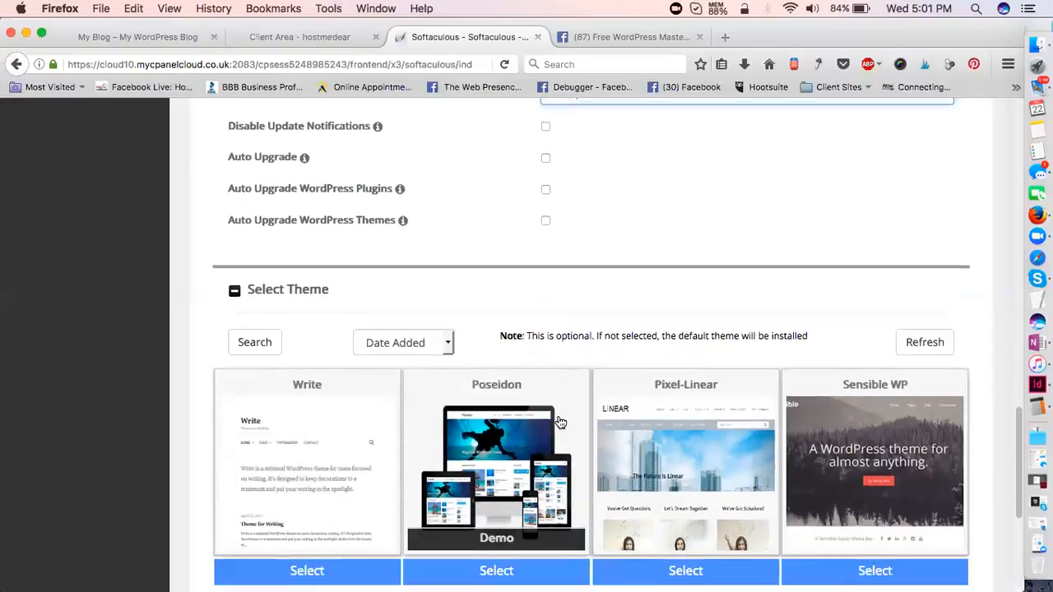
scroll(560, 423, up, 3)
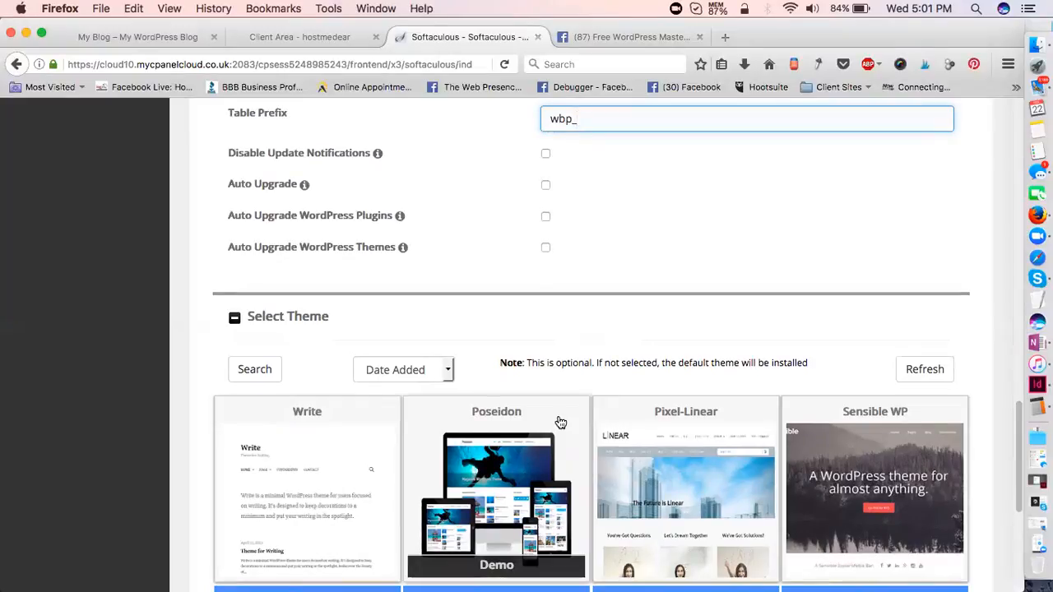
scroll(560, 422, down, 5)
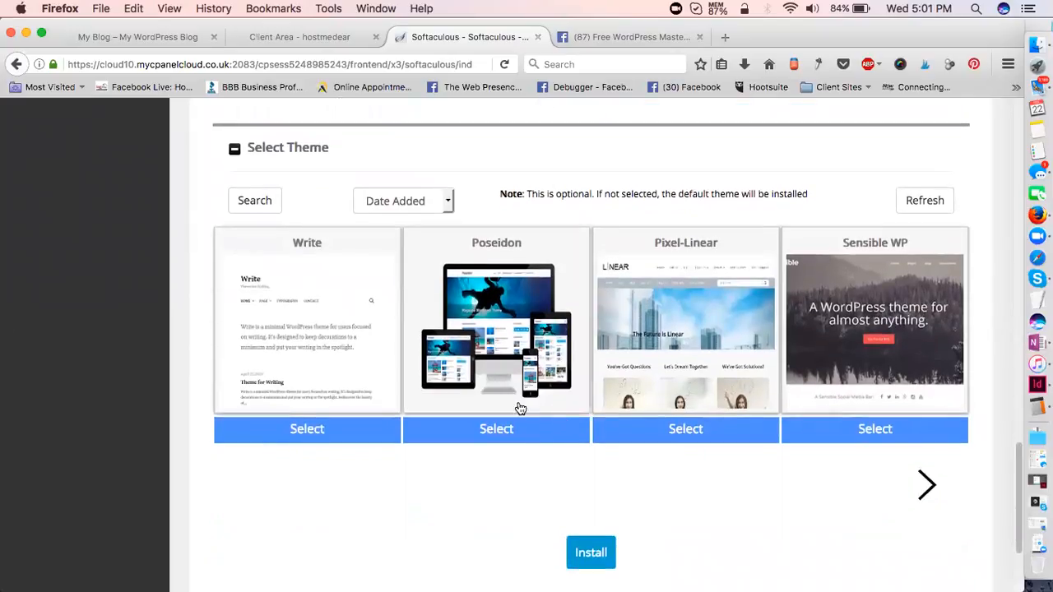
mouse_move(453, 396)
click(593, 553)
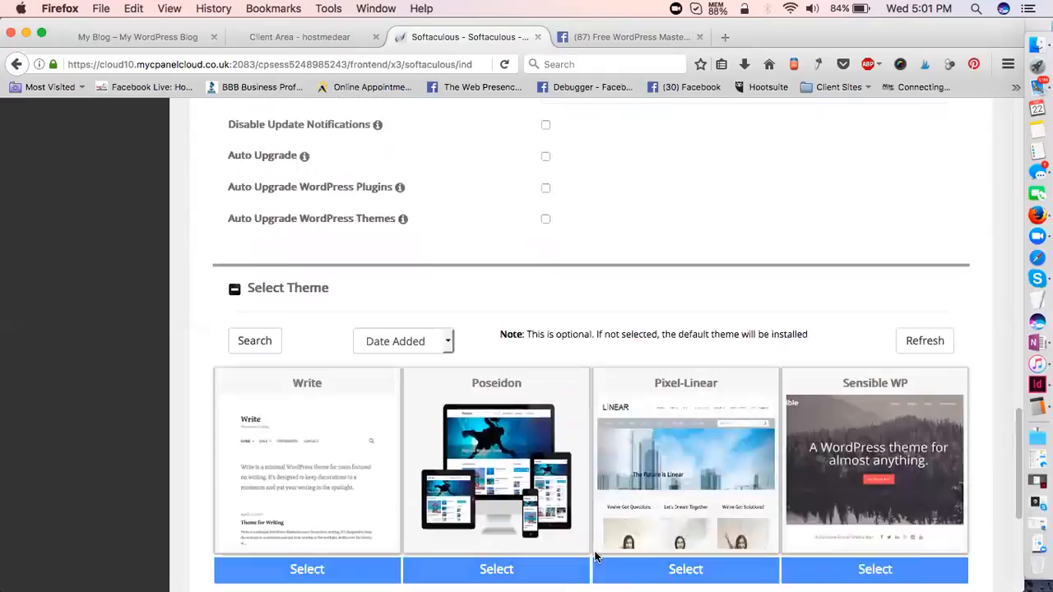
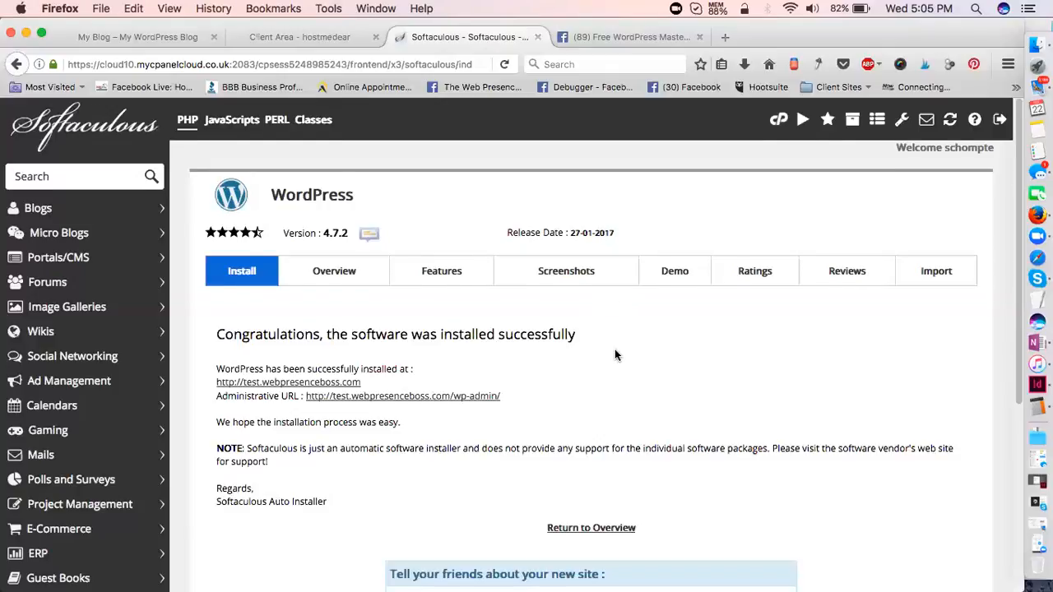
- Visit the newly installed WordPress site, close its SORRY page, and start a fresh blank tab from the Facebook tab
scroll(615, 354, down, 2)
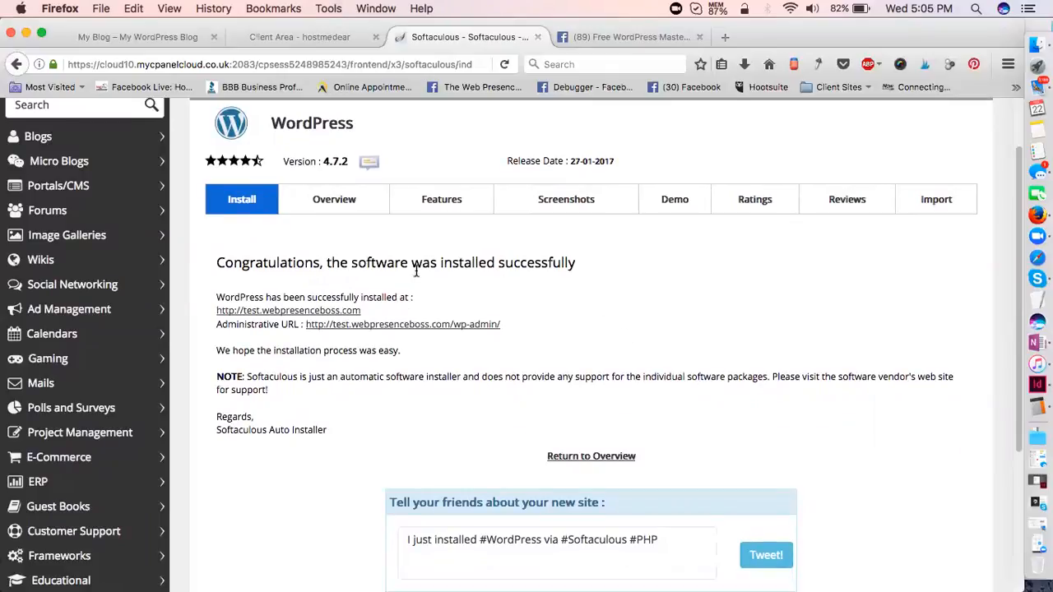
super+click(247, 313)
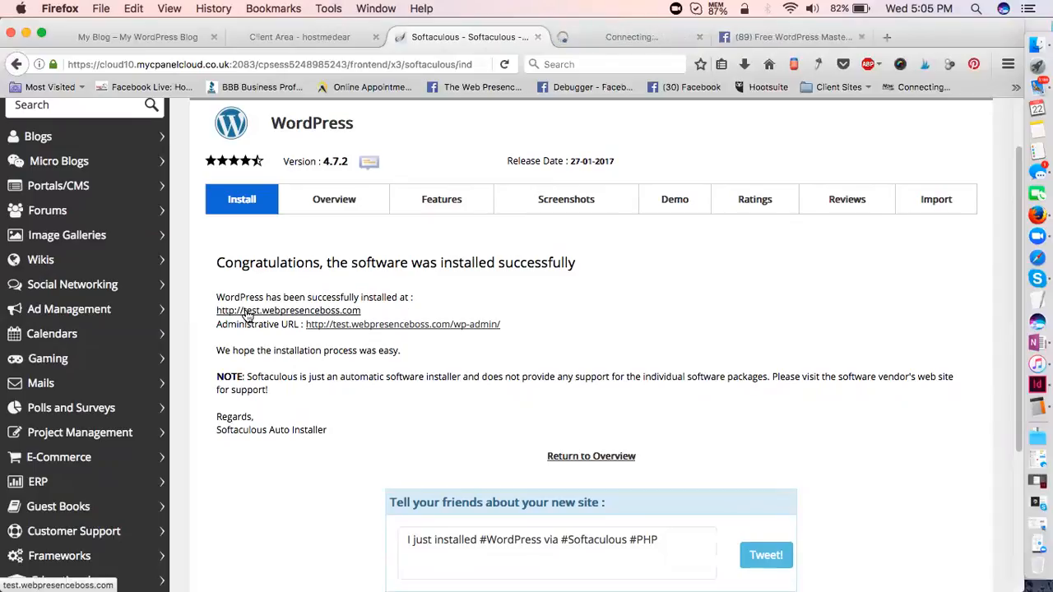
click(665, 40)
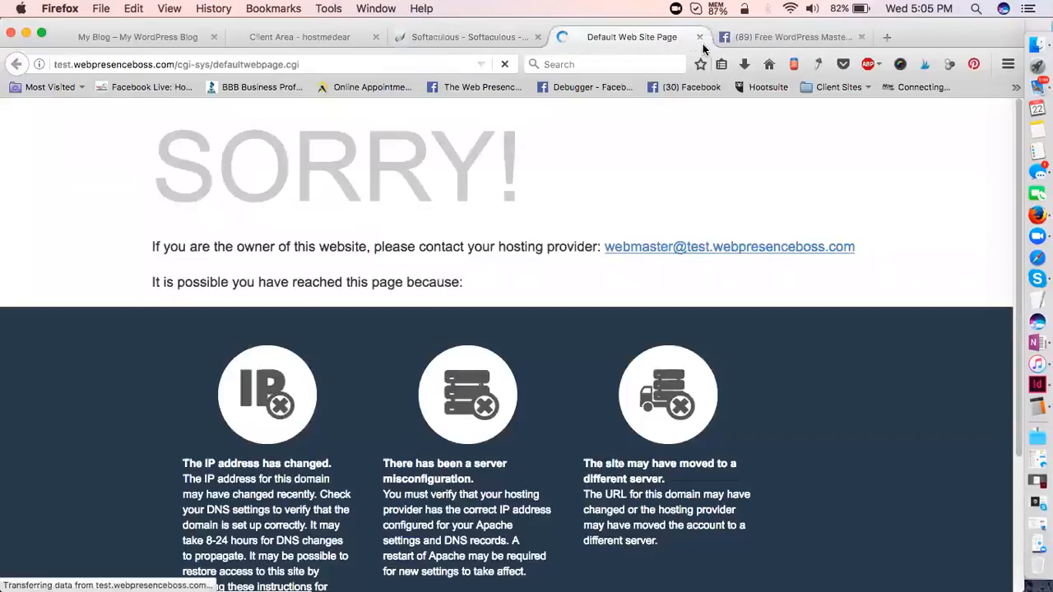
click(699, 38)
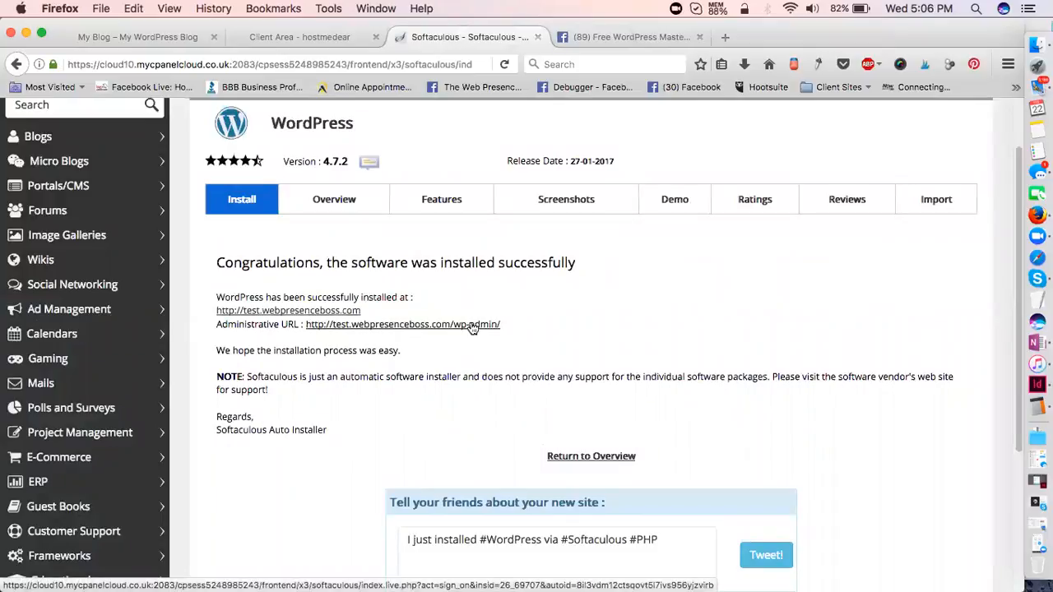
click(673, 38)
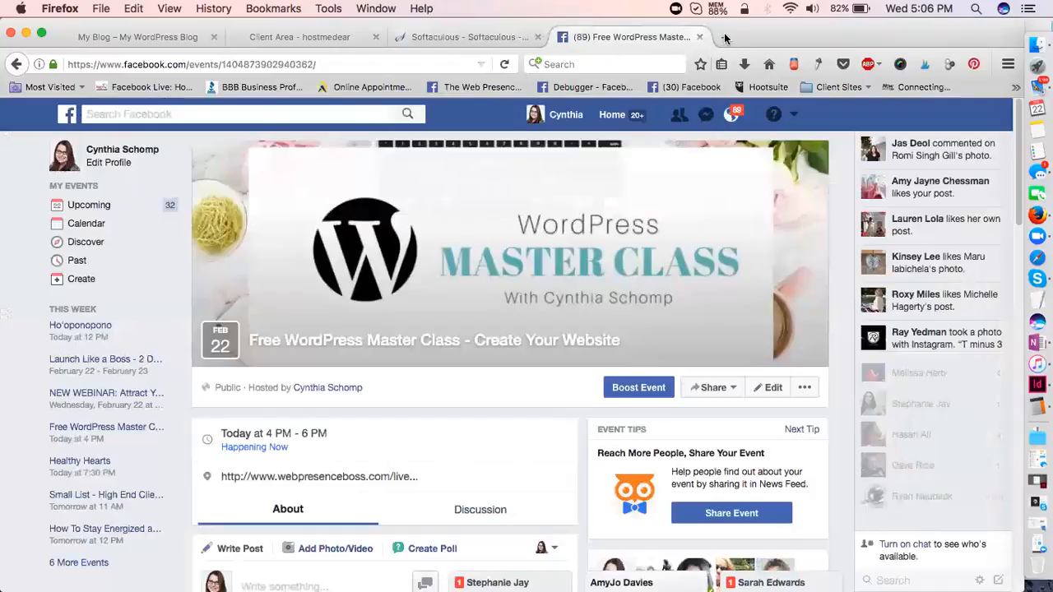
click(725, 37)
- Switch to the My Blog site and look over its header, Hello world! post and sidebar, then return to the top
key(ctrl+Tab)
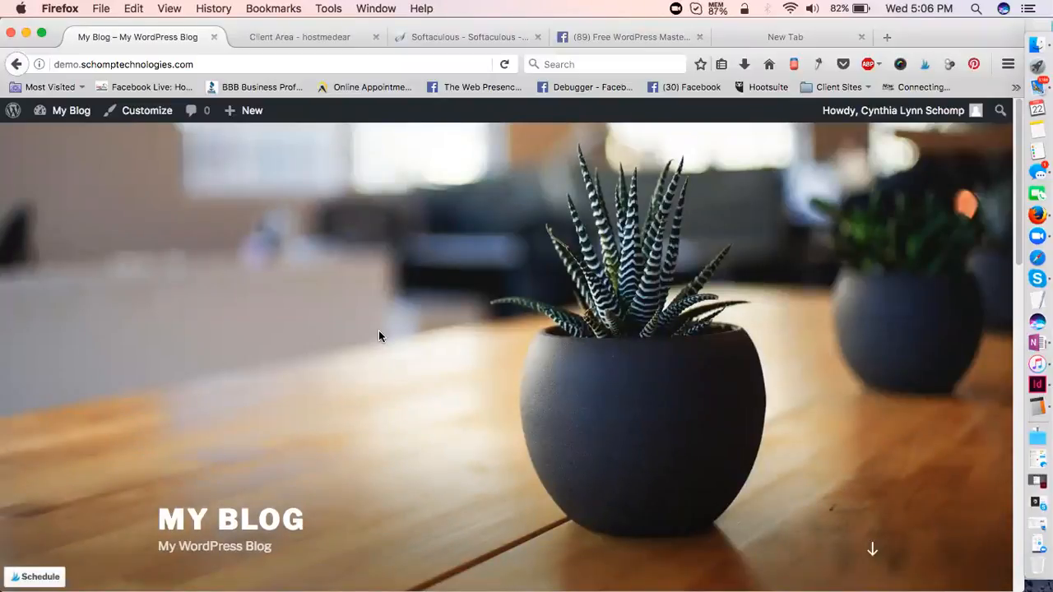
scroll(378, 332, down, 5)
scroll(378, 336, down, 12)
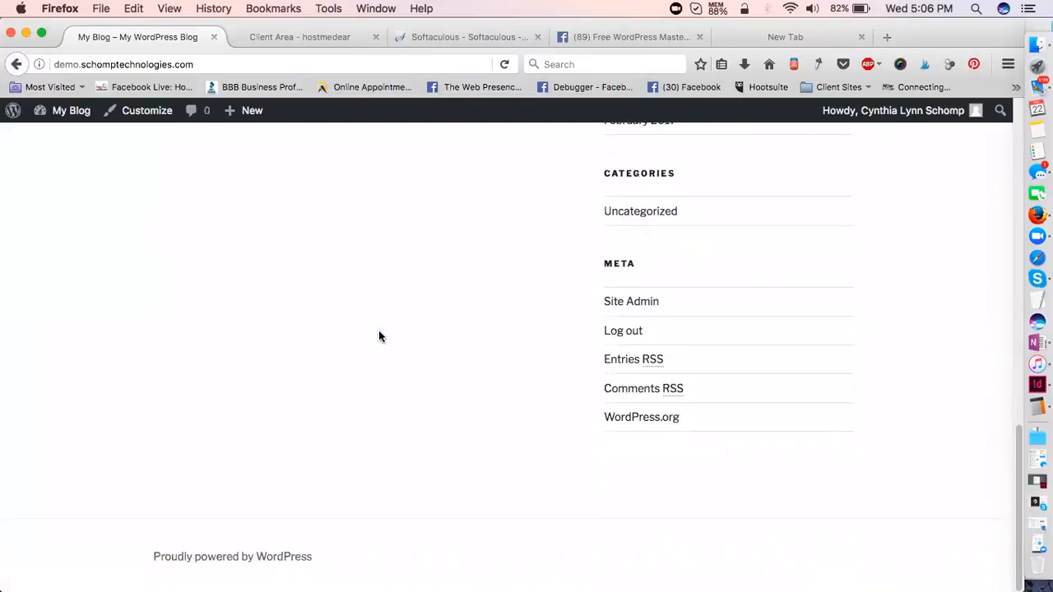
scroll(379, 336, up, 15)
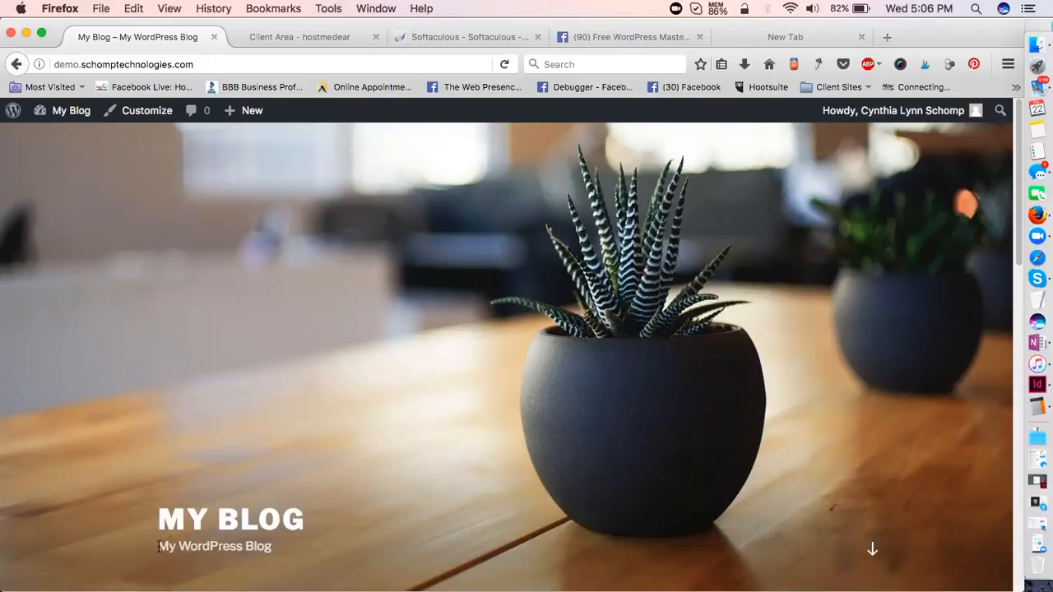
scroll(368, 551, down, 5)
scroll(368, 556, down, 3)
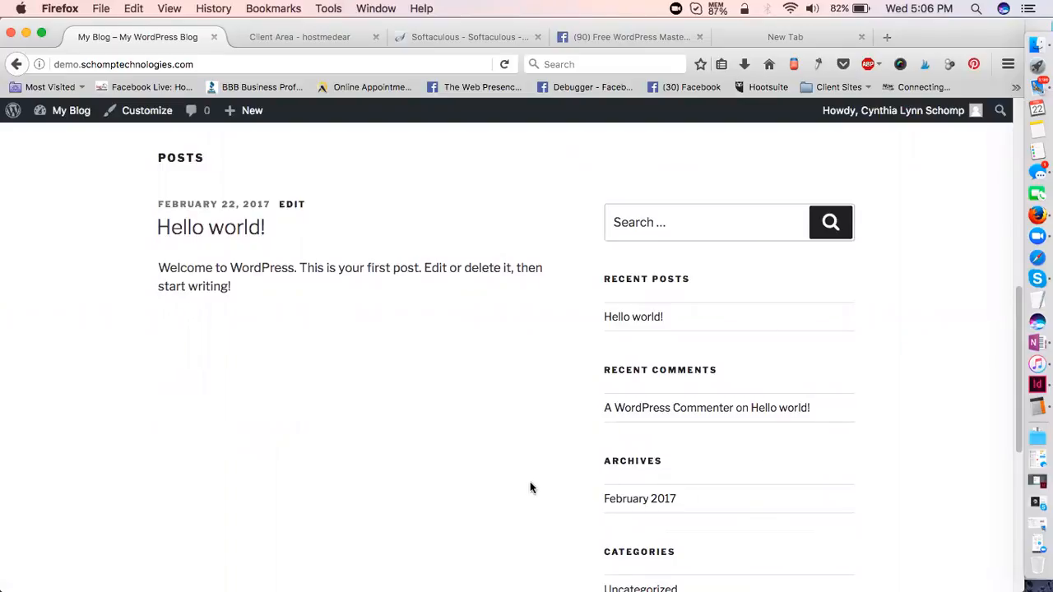
scroll(530, 487, down, 7)
scroll(529, 487, up, 5)
scroll(530, 488, up, 10)
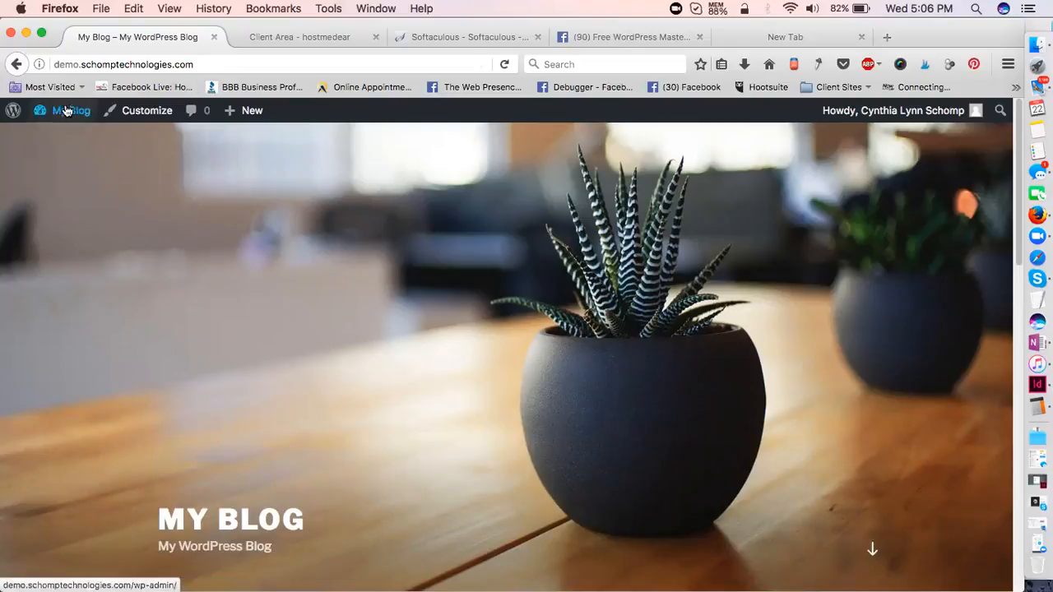
- Append /wp-admin to the site address to load the My Blog admin Dashboard
click(219, 62)
click(221, 62)
text(/wp-admin)
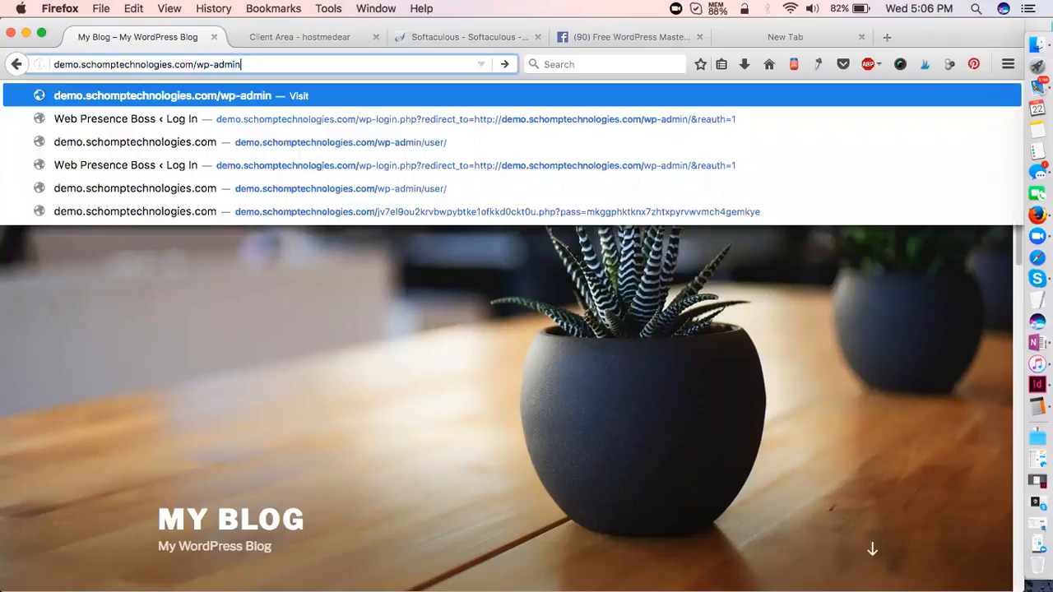
key(Return)
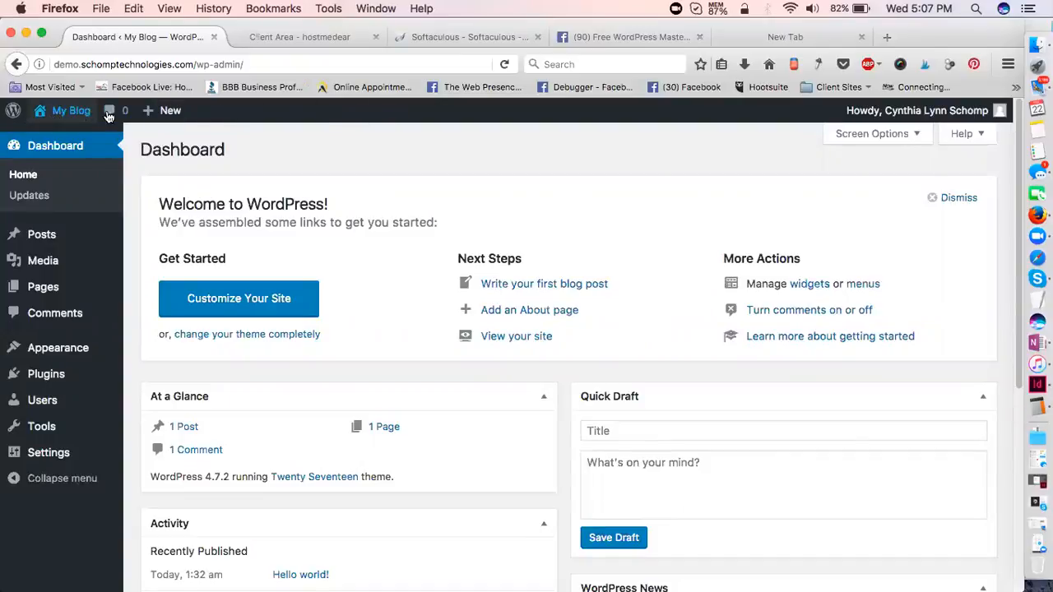
mouse_move(20, 115)
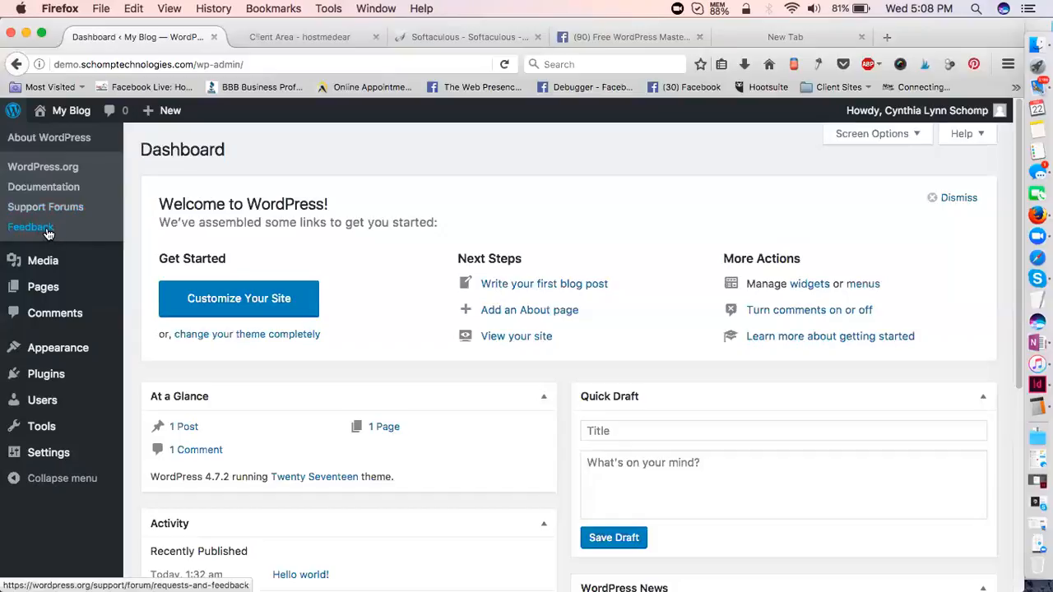
mouse_move(64, 115)
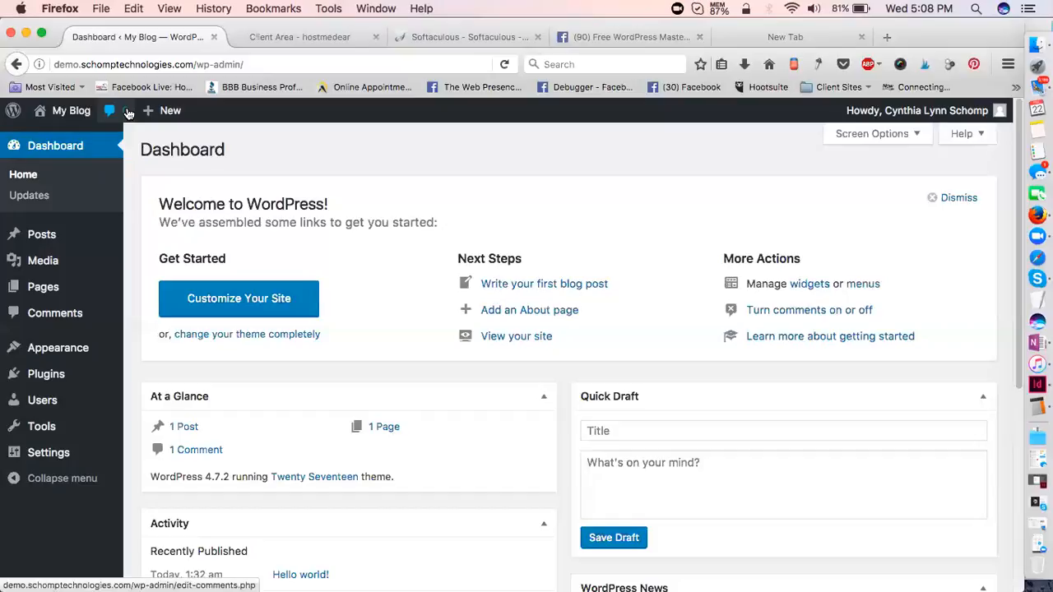
mouse_move(156, 113)
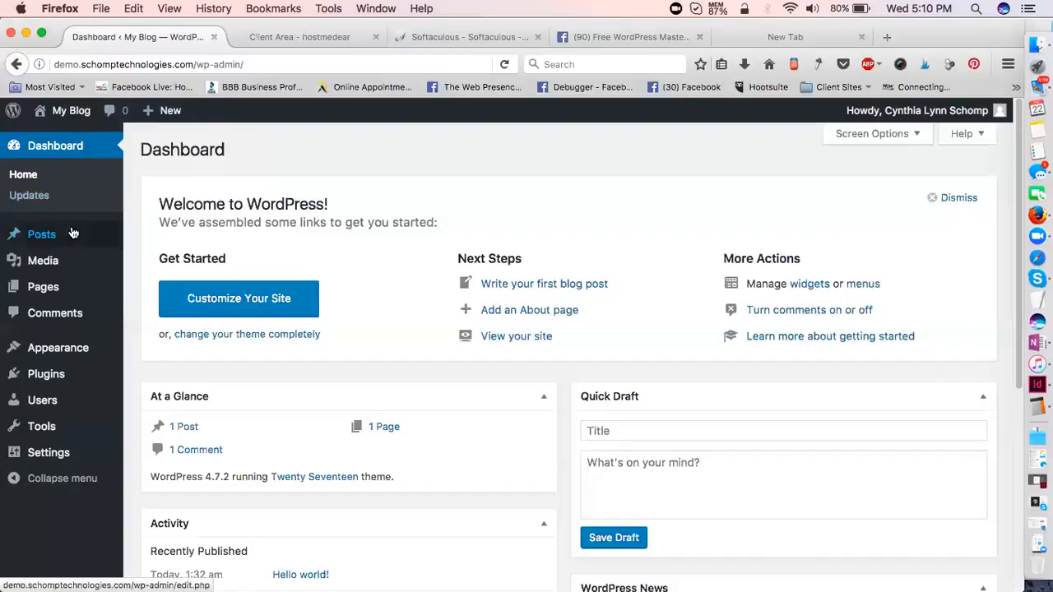
- Show the Appearance submenu: Themes, Customize, Widgets, Menus, Header and Editor
mouse_move(72, 230)
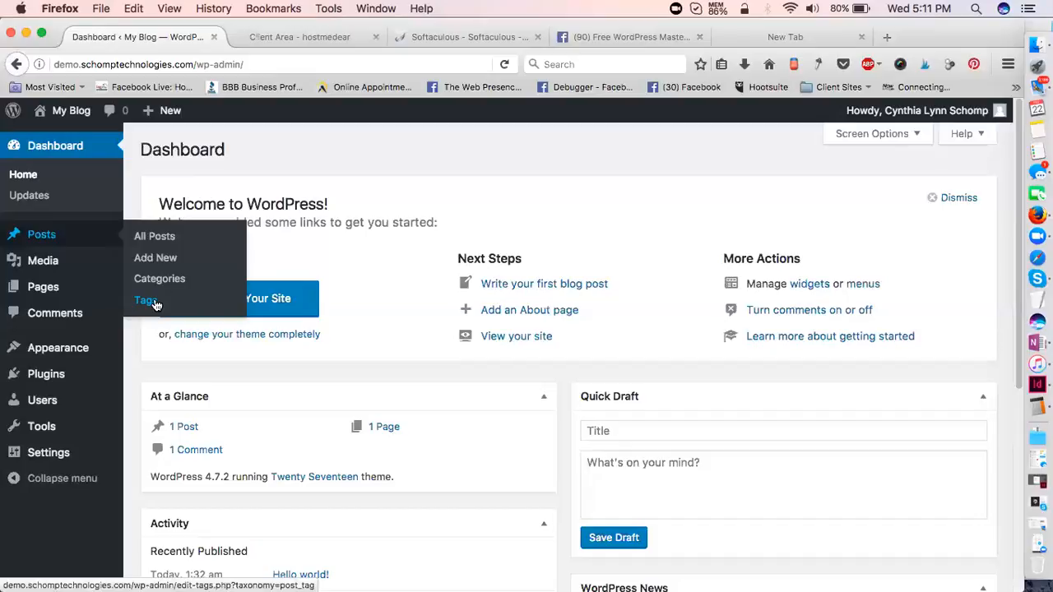
mouse_move(100, 270)
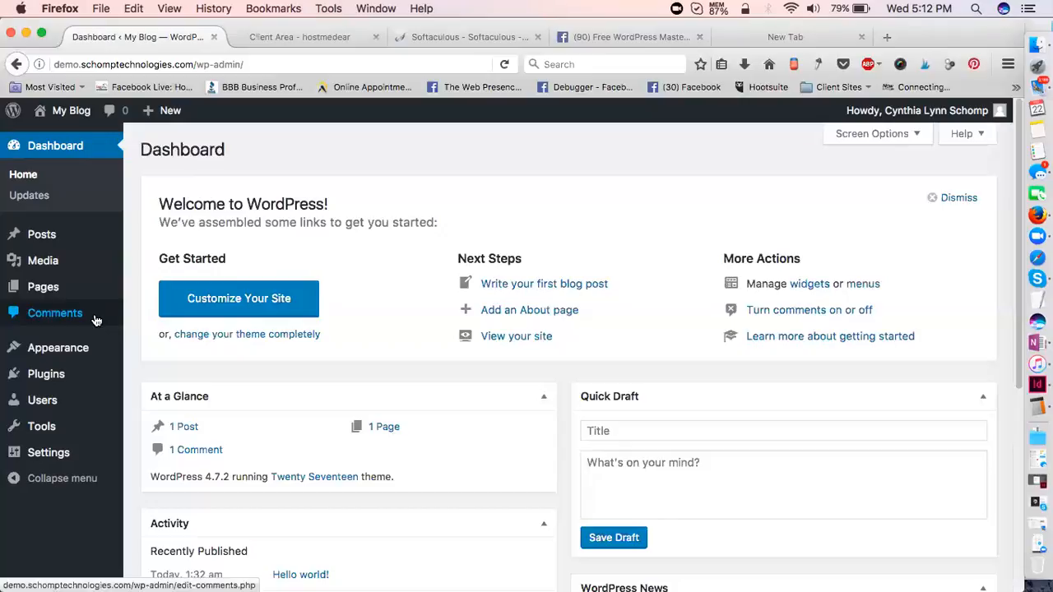
mouse_move(95, 350)
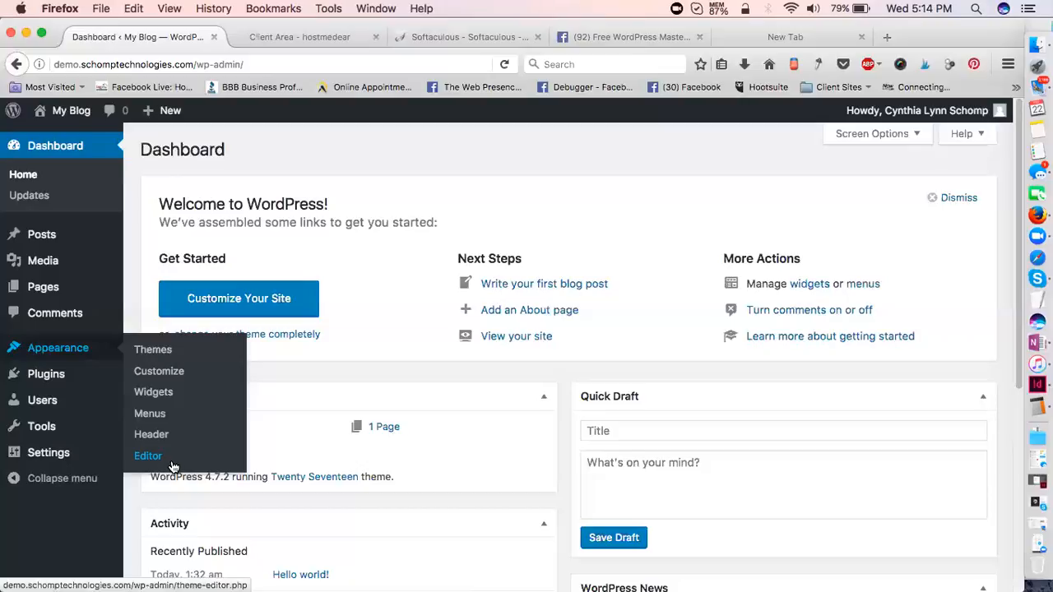
- Show the Plugins submenu: Installed Plugins, Add New and Editor
mouse_move(87, 378)
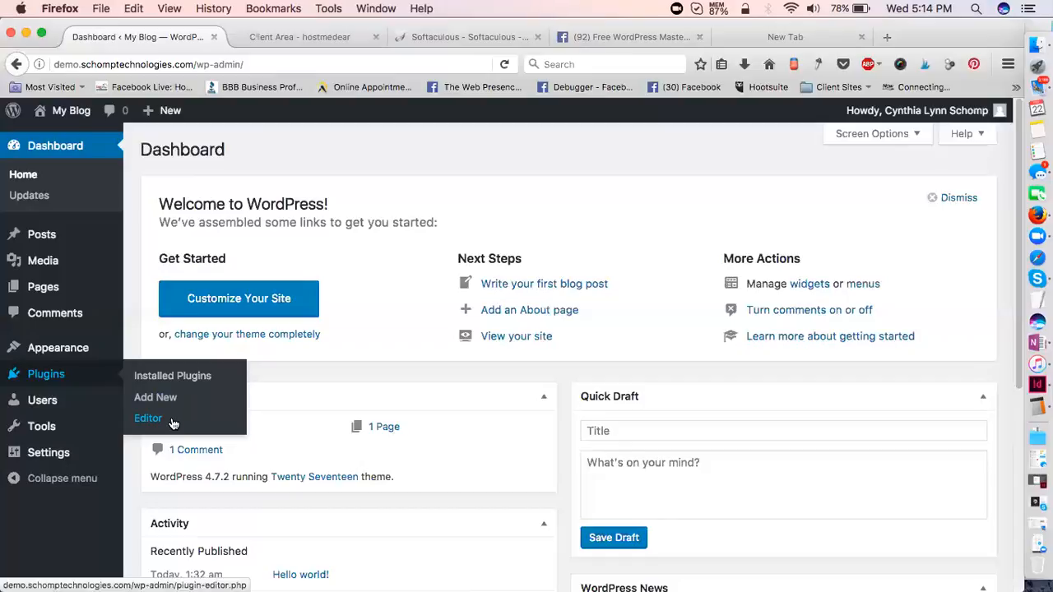
mouse_move(90, 409)
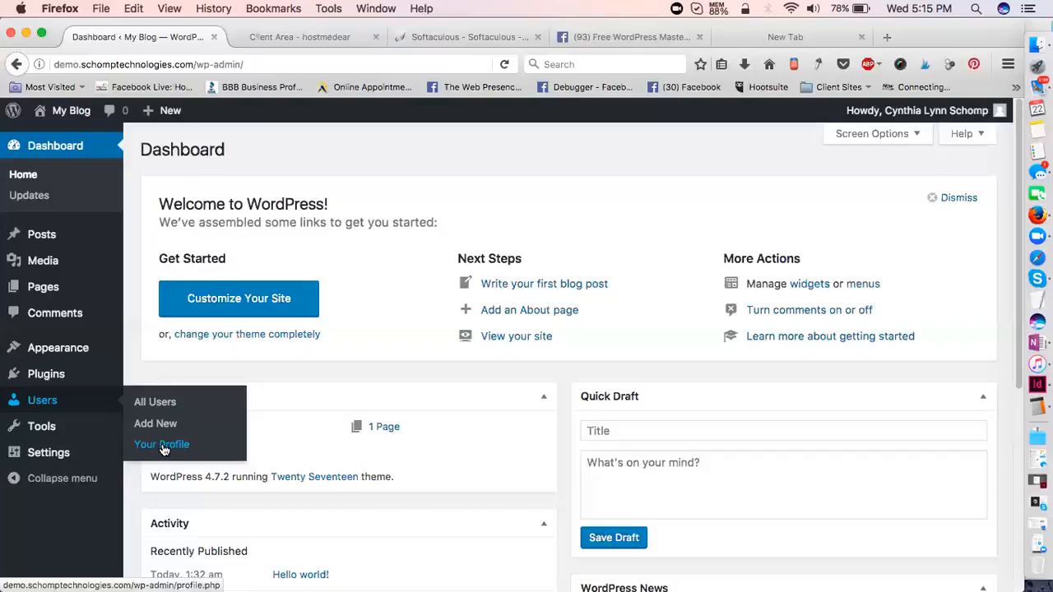
mouse_move(67, 429)
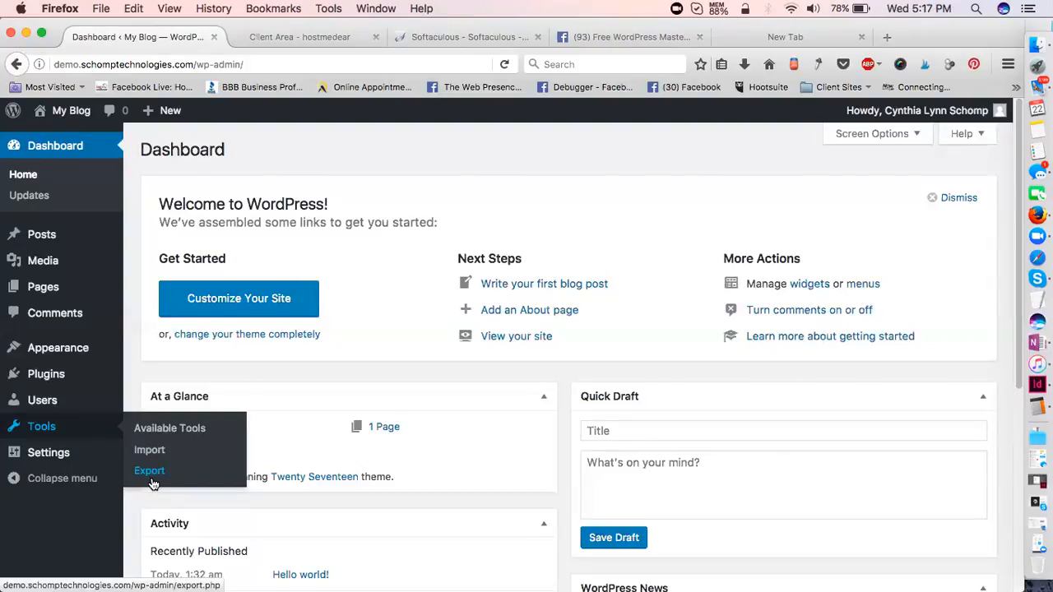
mouse_move(89, 458)
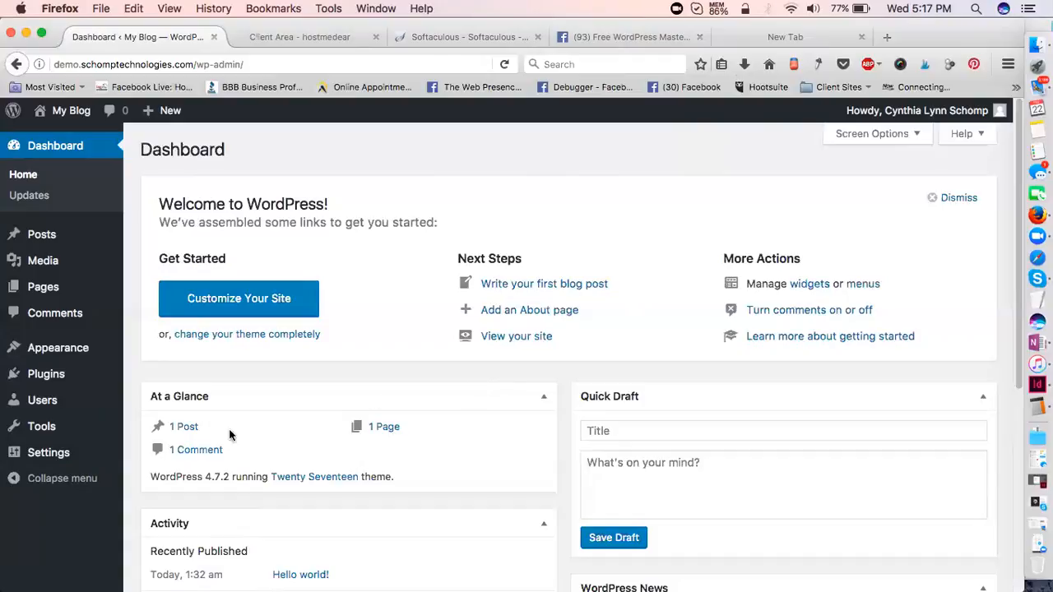
- In General Settings, title the site 'Web Presence Boss' with tagline 'Workshop For New Builds', checking both address fields
click(168, 443)
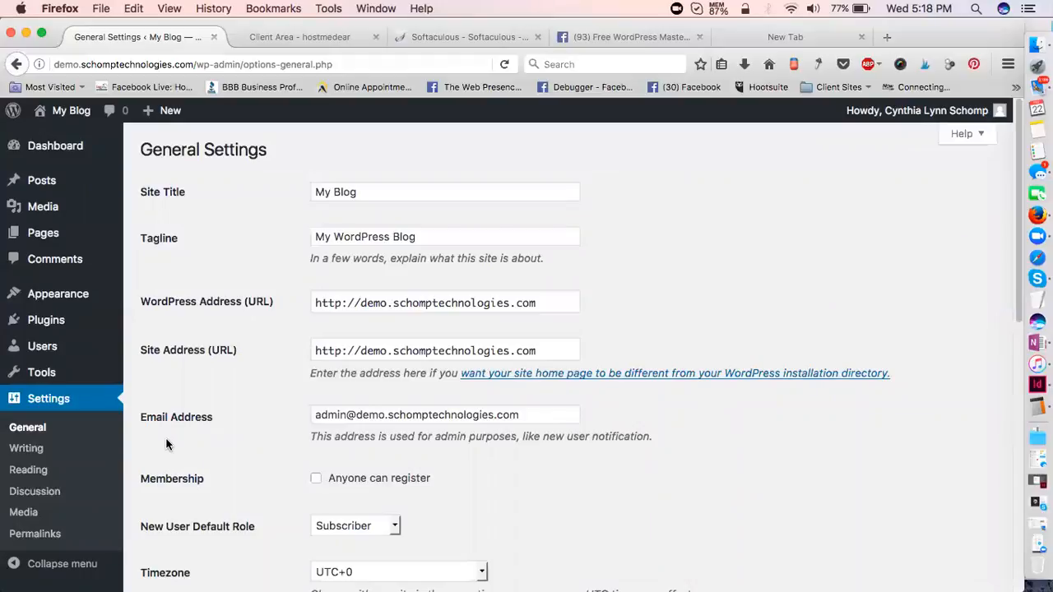
click(374, 195)
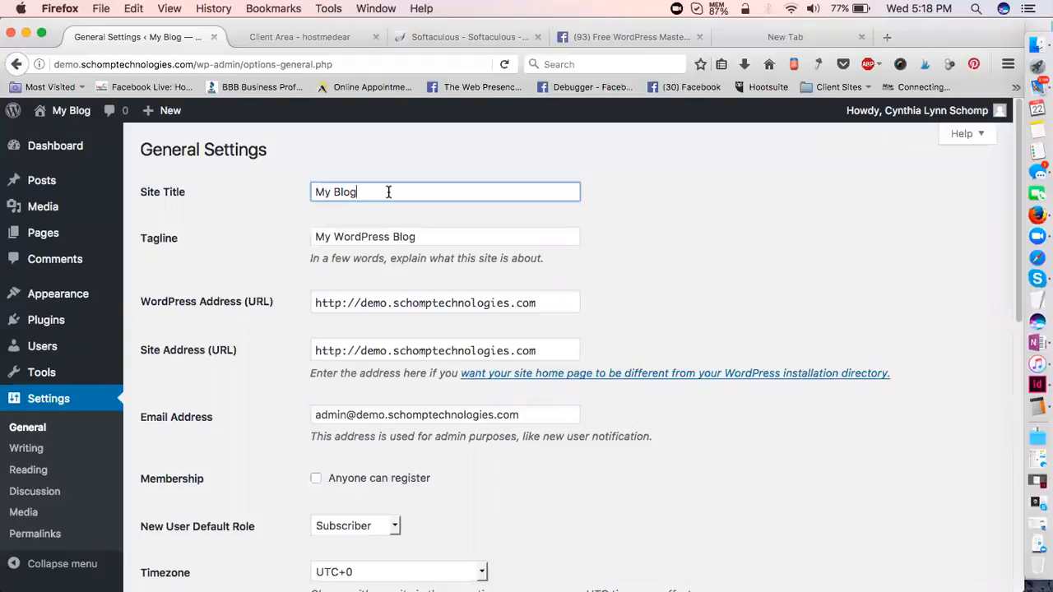
drag(388, 193, 277, 196)
text(Web Presence Boss)
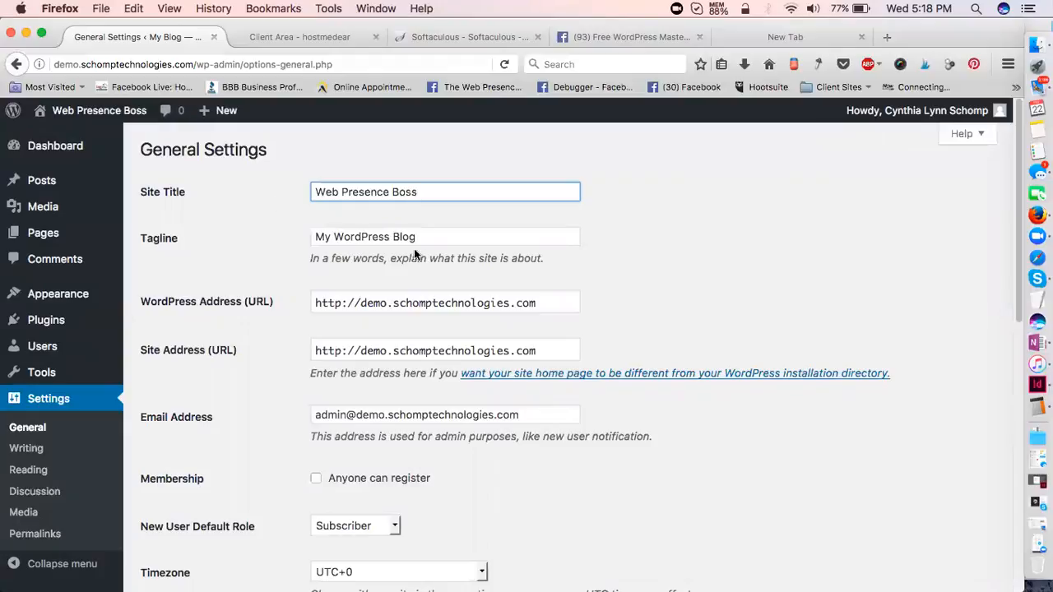
triple_click(436, 237)
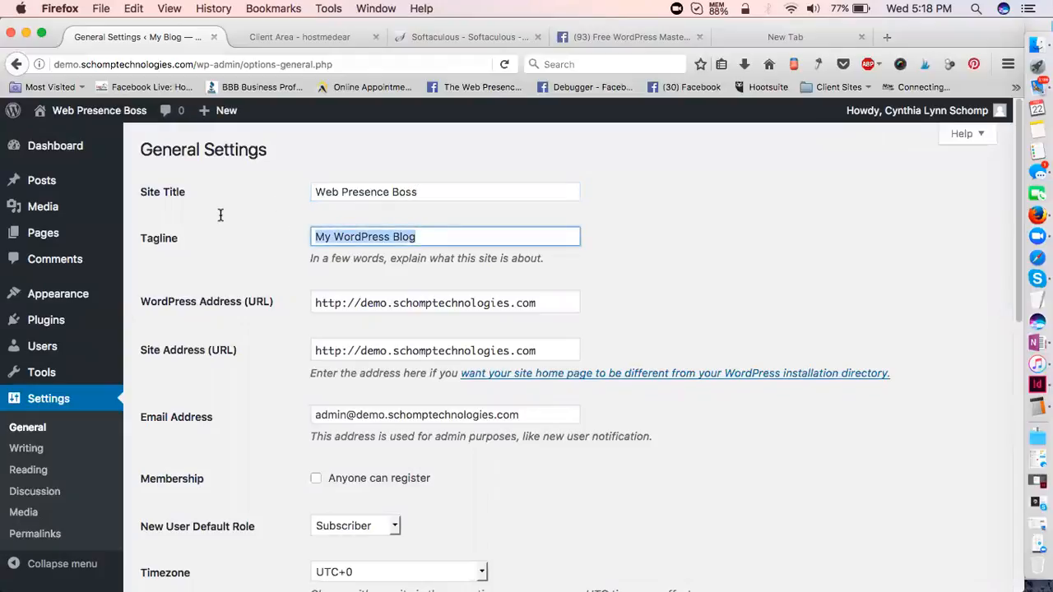
text(Workshop For New Builds)
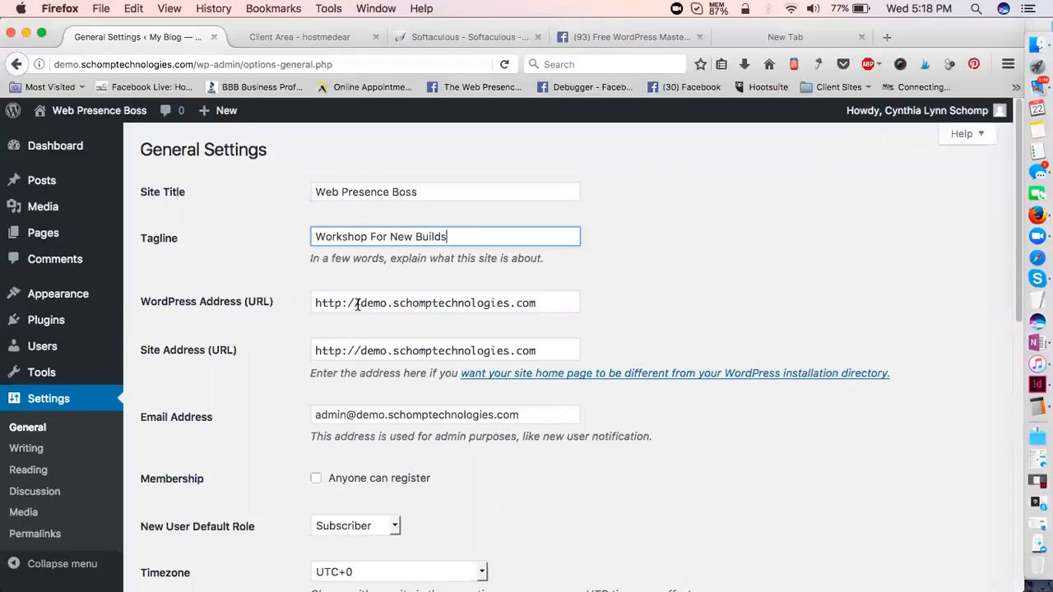
click(513, 304)
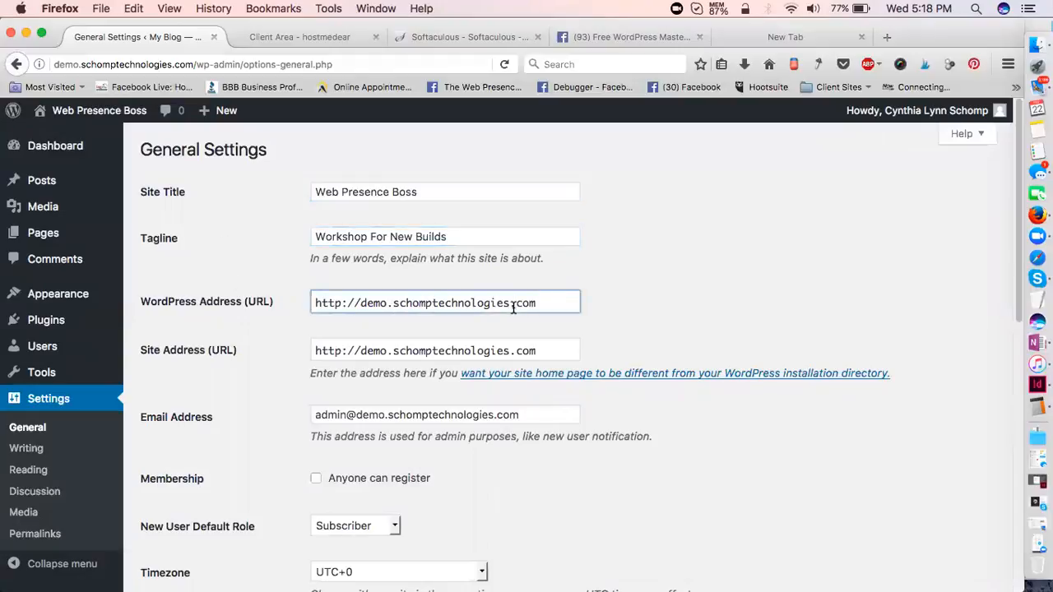
click(505, 352)
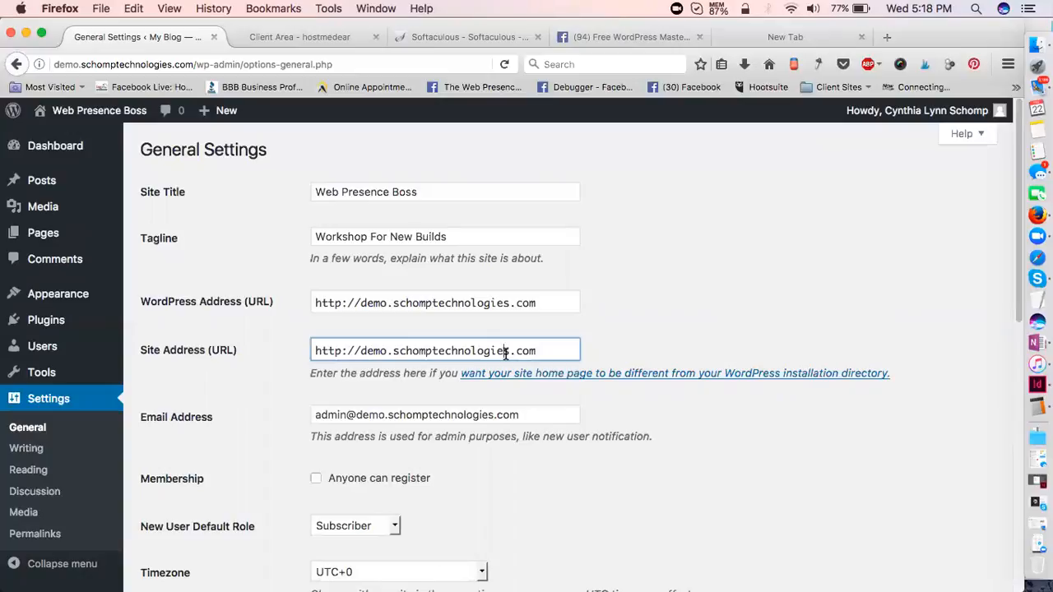
- Replace the admin e-mail with the suggested monitoring address from autocomplete
click(449, 415)
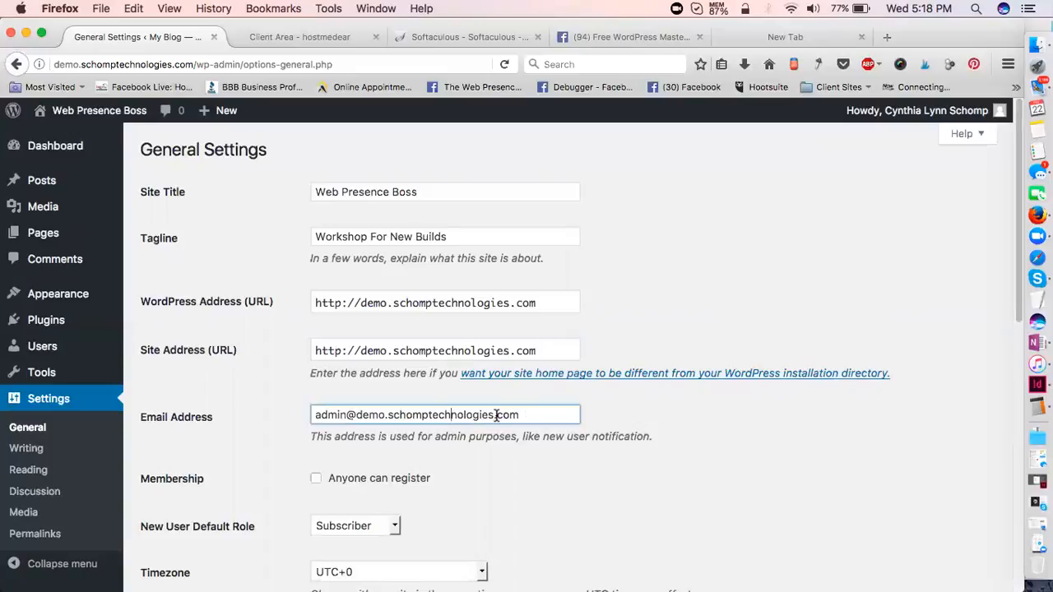
drag(538, 415, 257, 405)
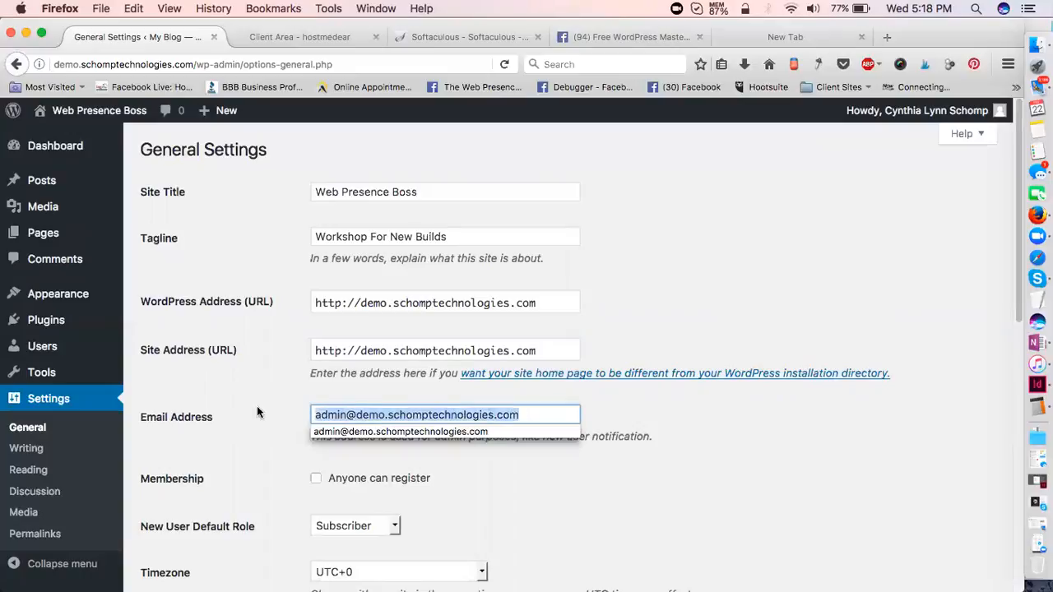
text(site)
key(Down)
key(Return)
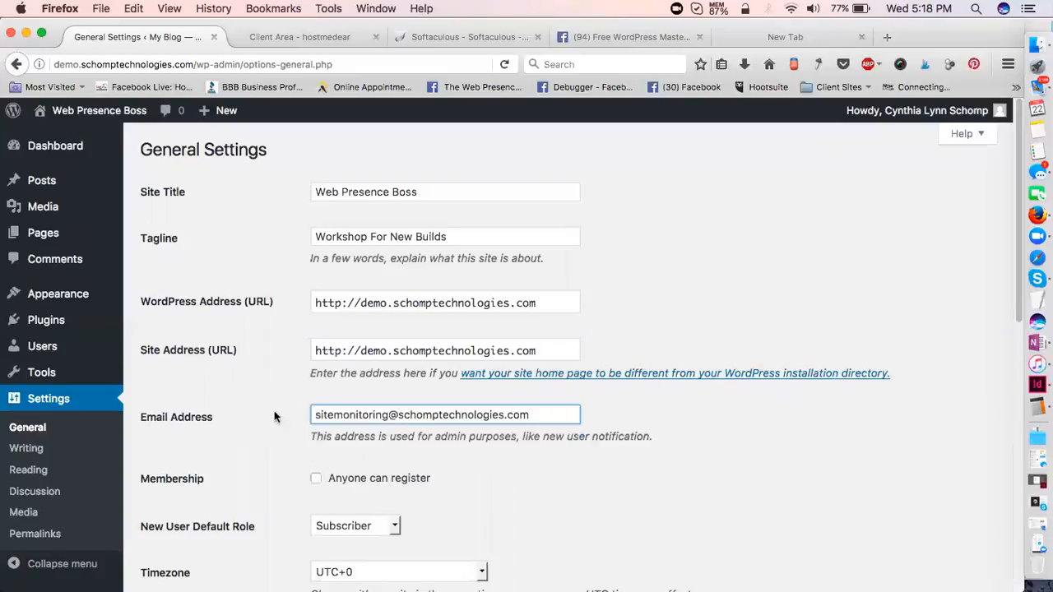
scroll(394, 539, down, 3)
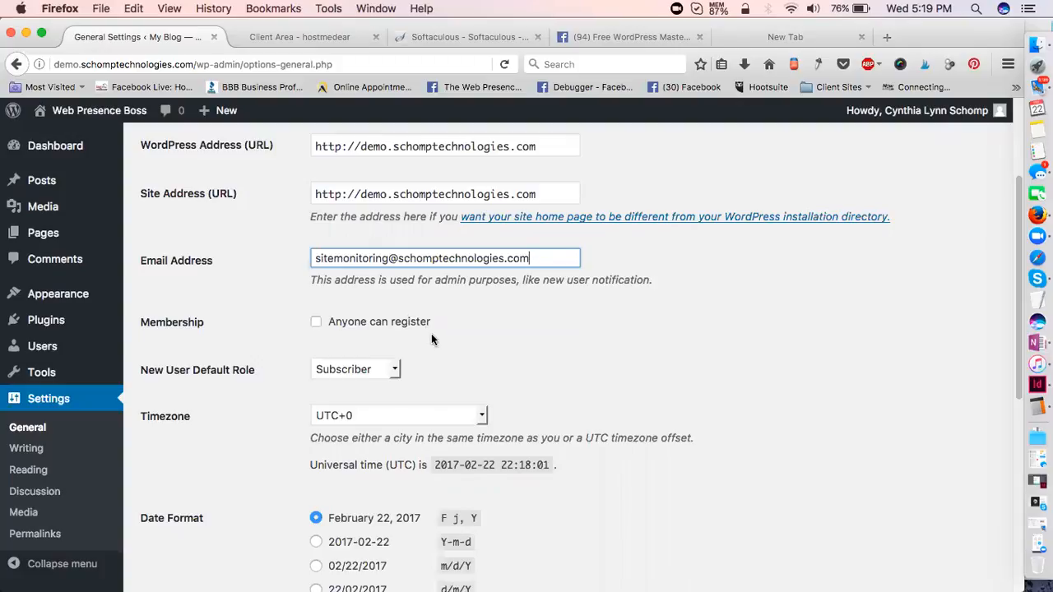
click(393, 372)
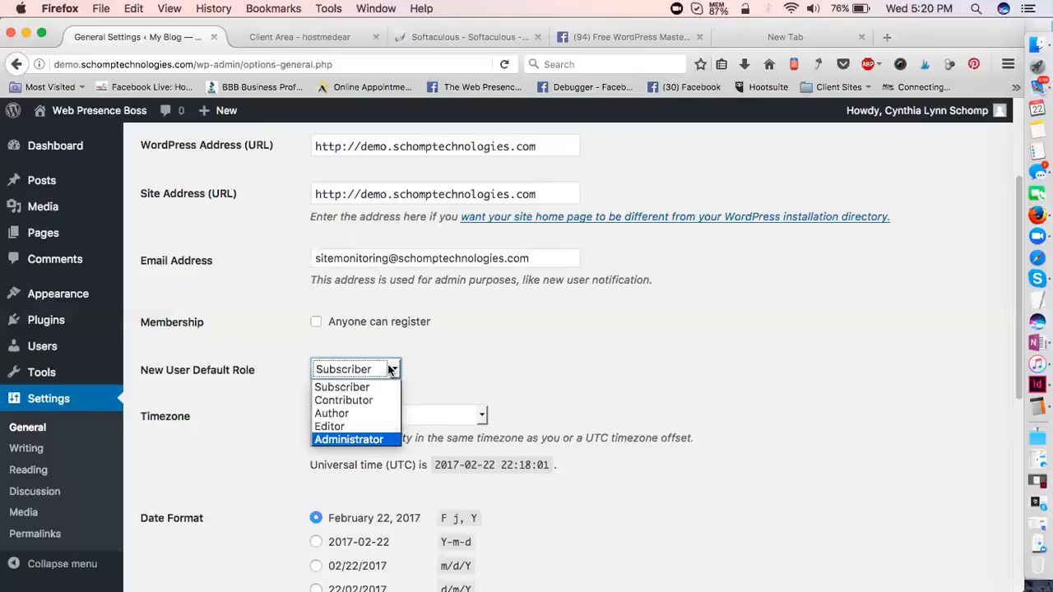
click(392, 372)
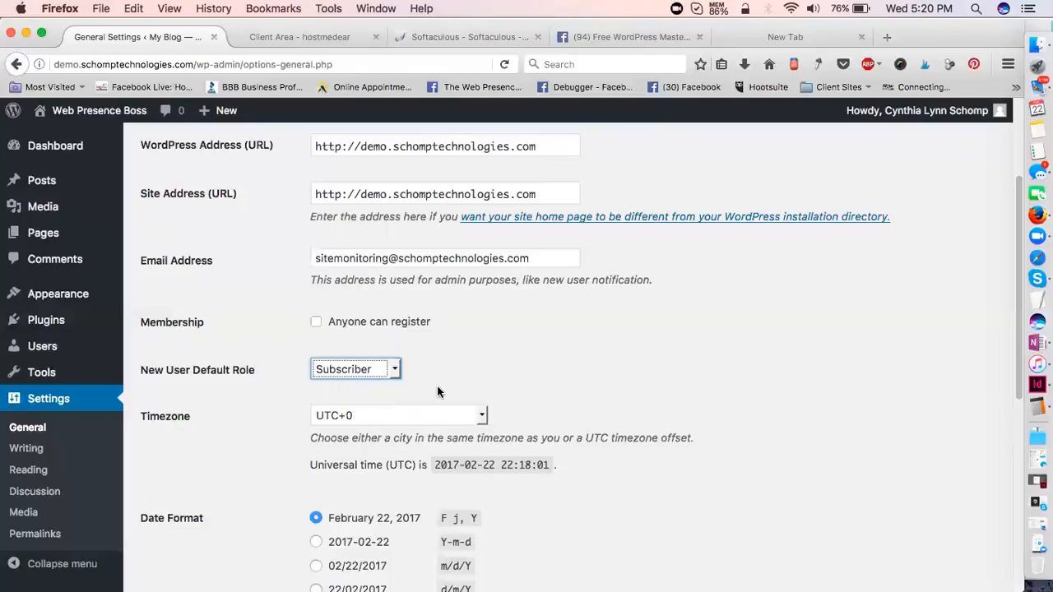
- Change the Timezone from Niue to New York in the America section
click(480, 416)
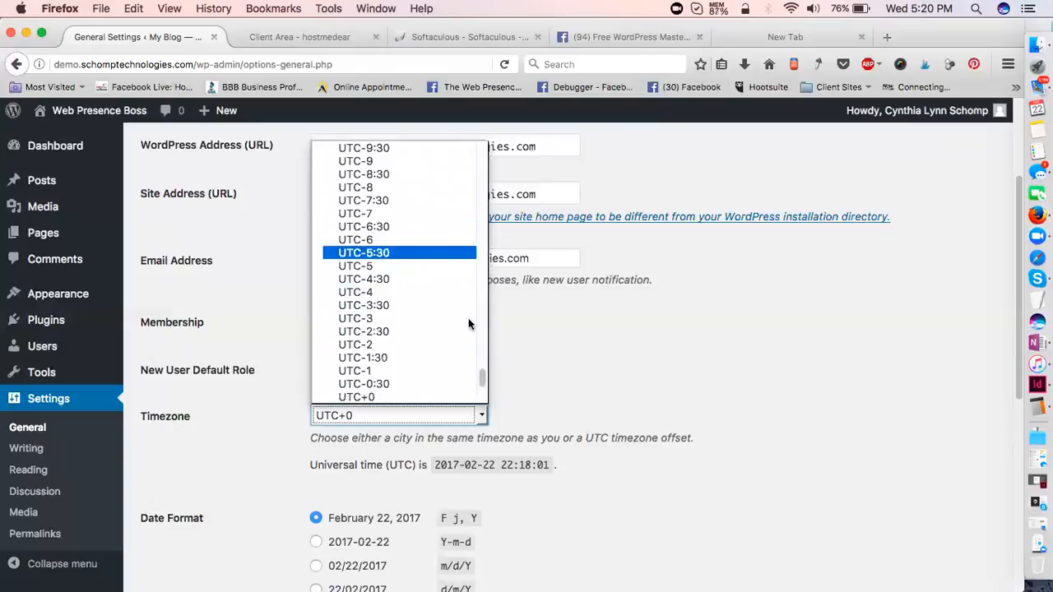
drag(483, 381, 473, 236)
key(n)
key(n)
key(n)
key(n)
key(n)
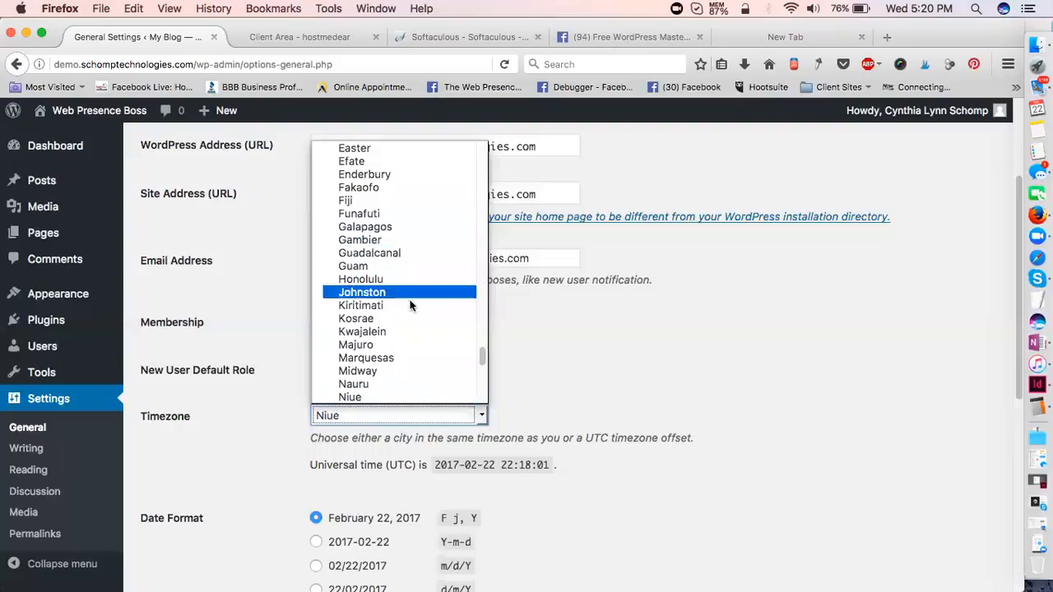
scroll(482, 358, up, 10)
drag(473, 195, 485, 229)
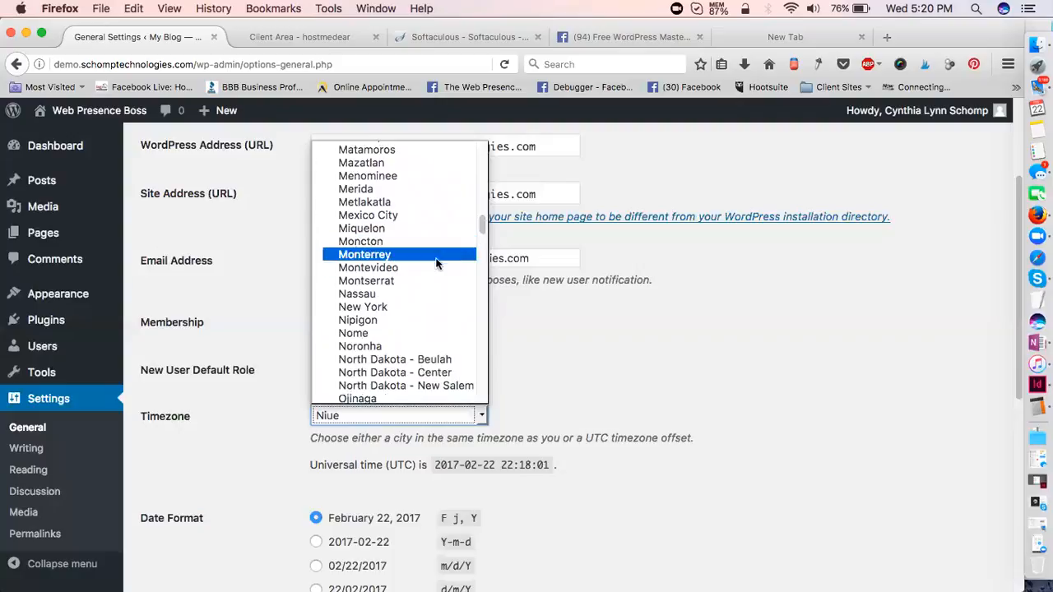
click(382, 307)
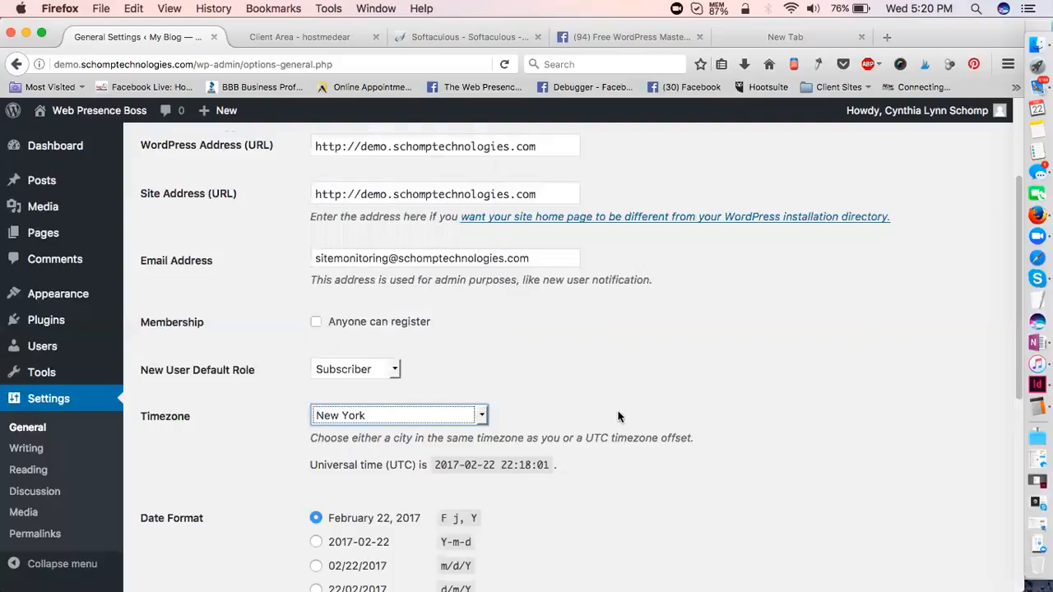
scroll(618, 415, down, 3)
- Choose the '10:18 PM' time format, start the week on Sunday, and save the general settings
scroll(618, 417, down, 2)
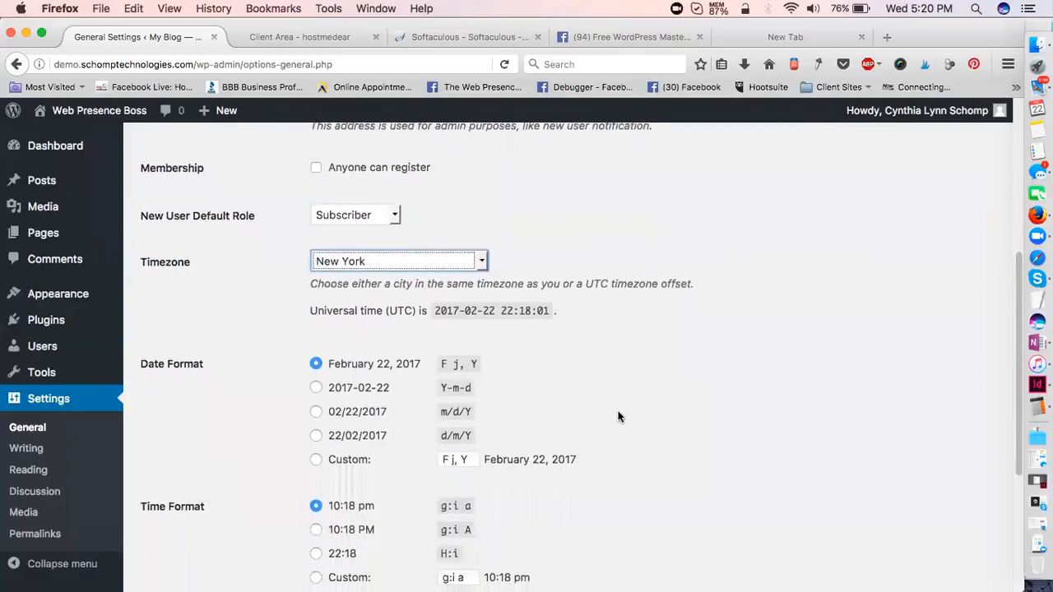
scroll(618, 417, down, 2)
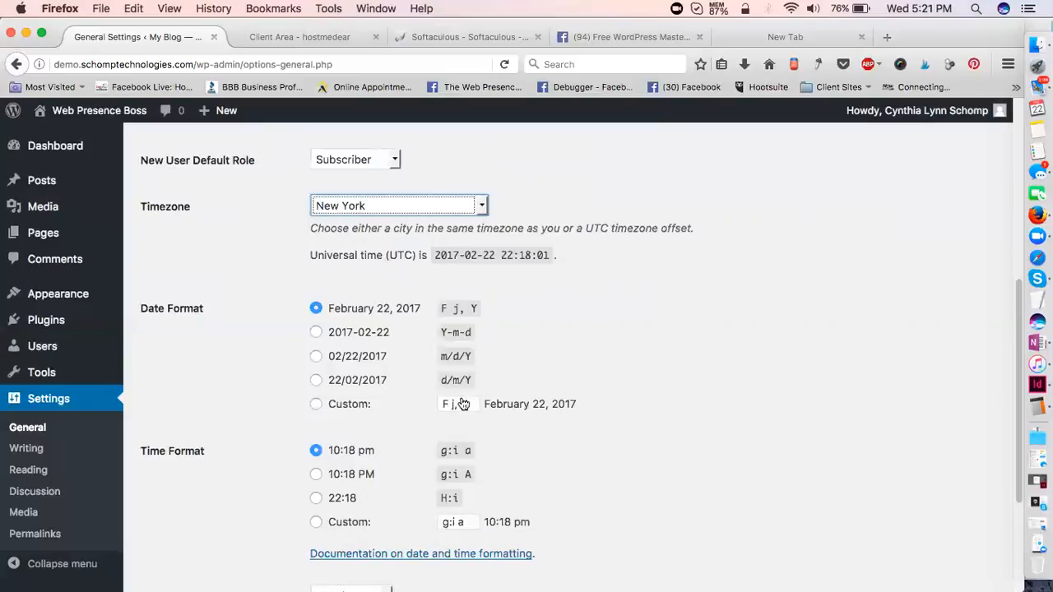
scroll(393, 502, down, 1)
scroll(393, 502, down, 3)
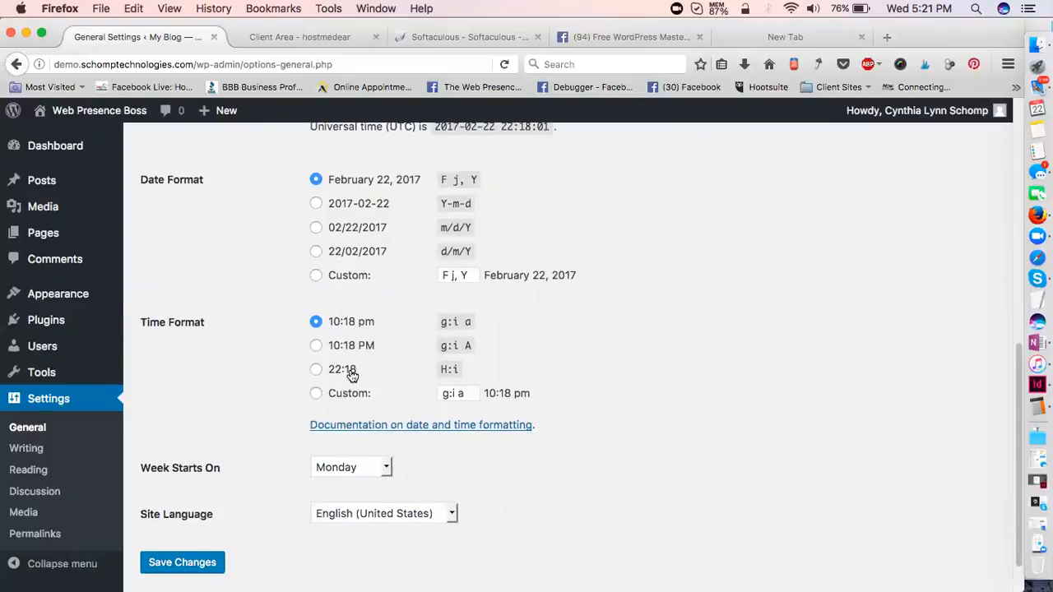
click(319, 346)
scroll(279, 442, down, 1)
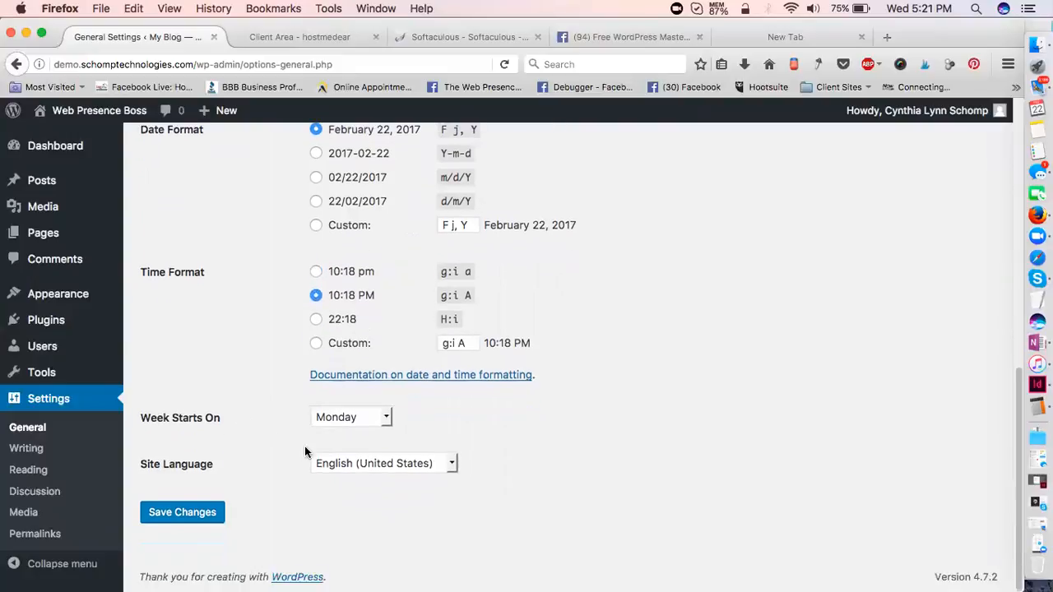
click(373, 418)
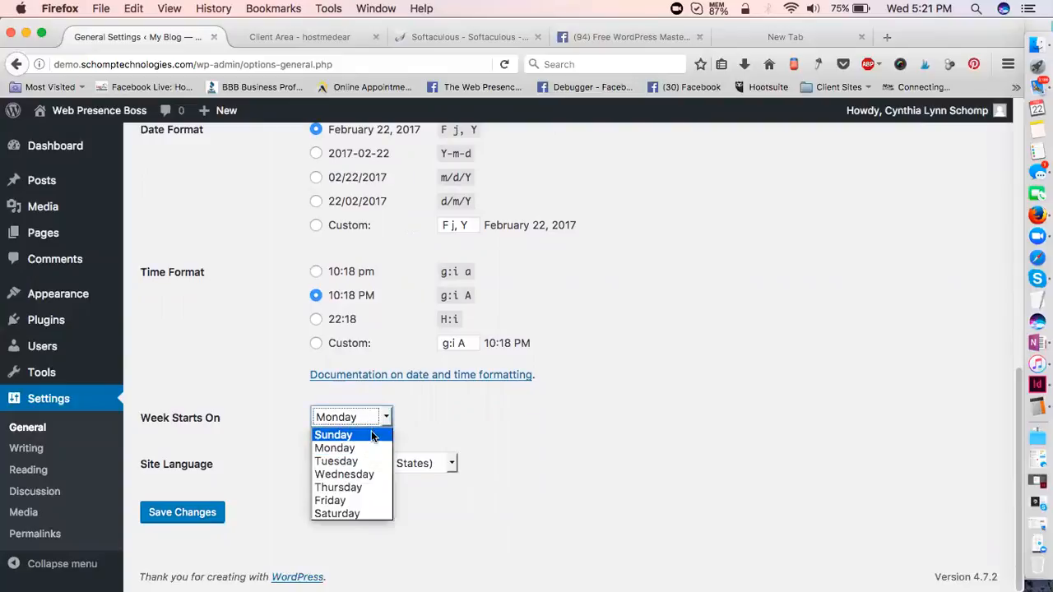
click(371, 433)
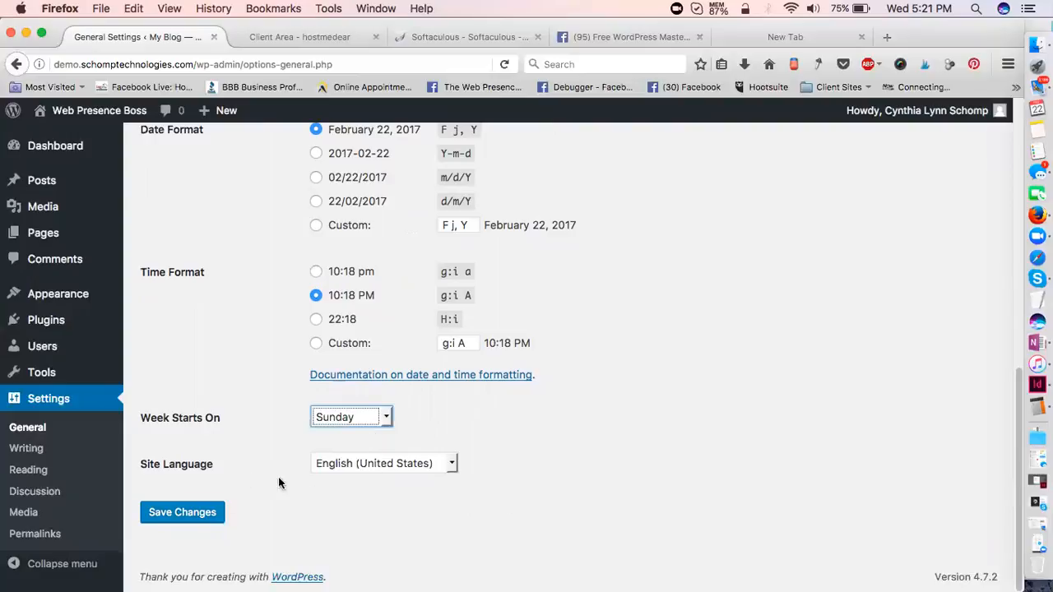
click(208, 515)
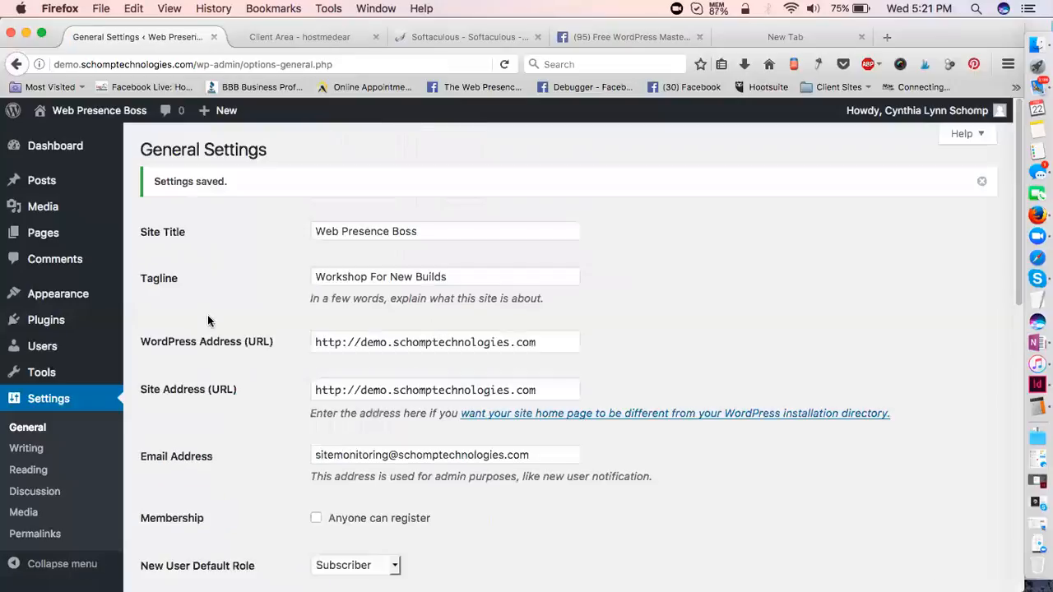
click(37, 451)
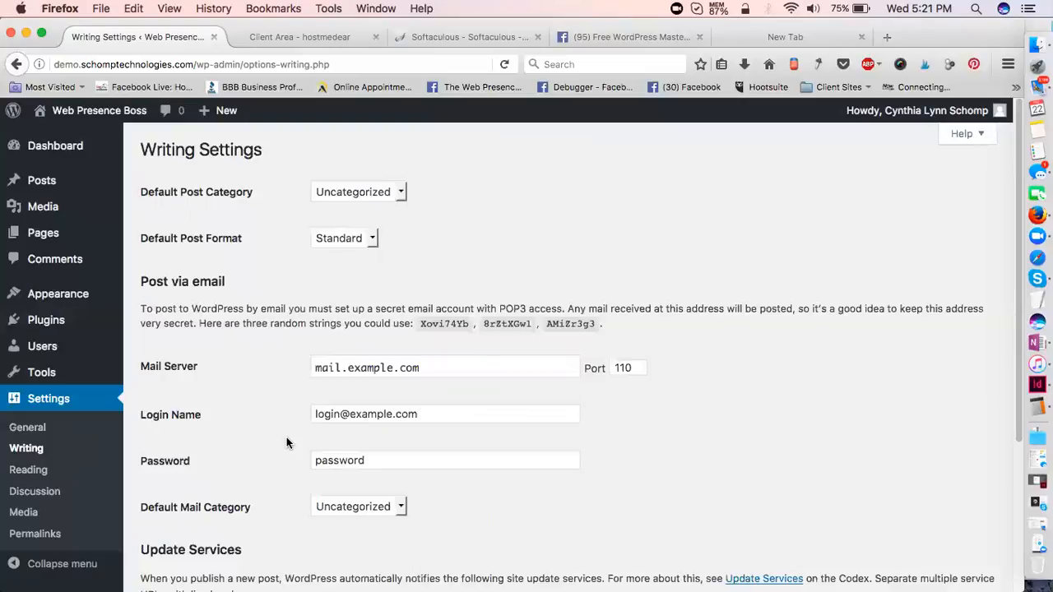
scroll(287, 440, down, 5)
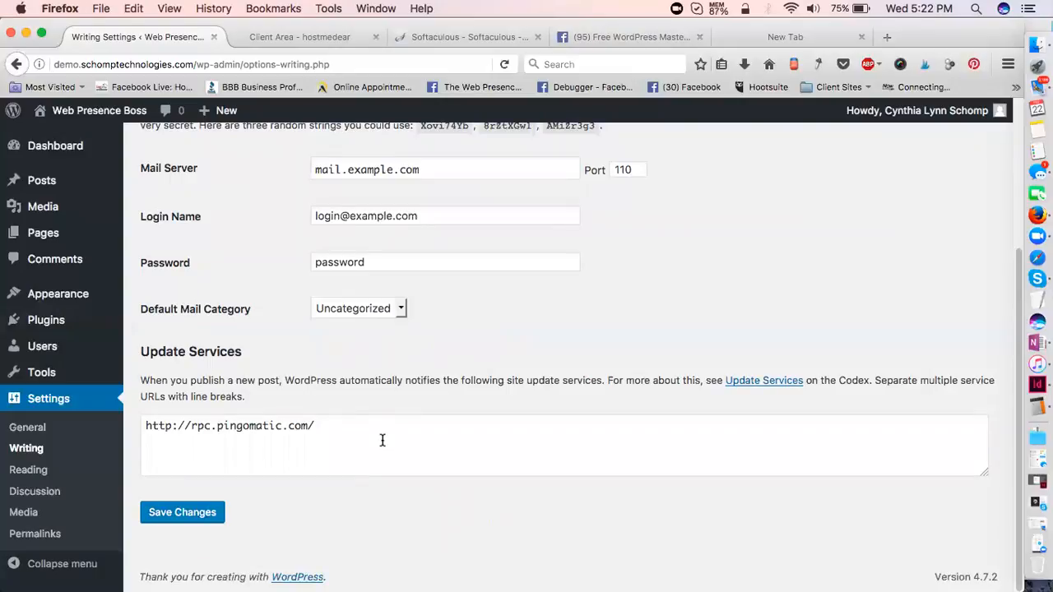
scroll(382, 440, up, 5)
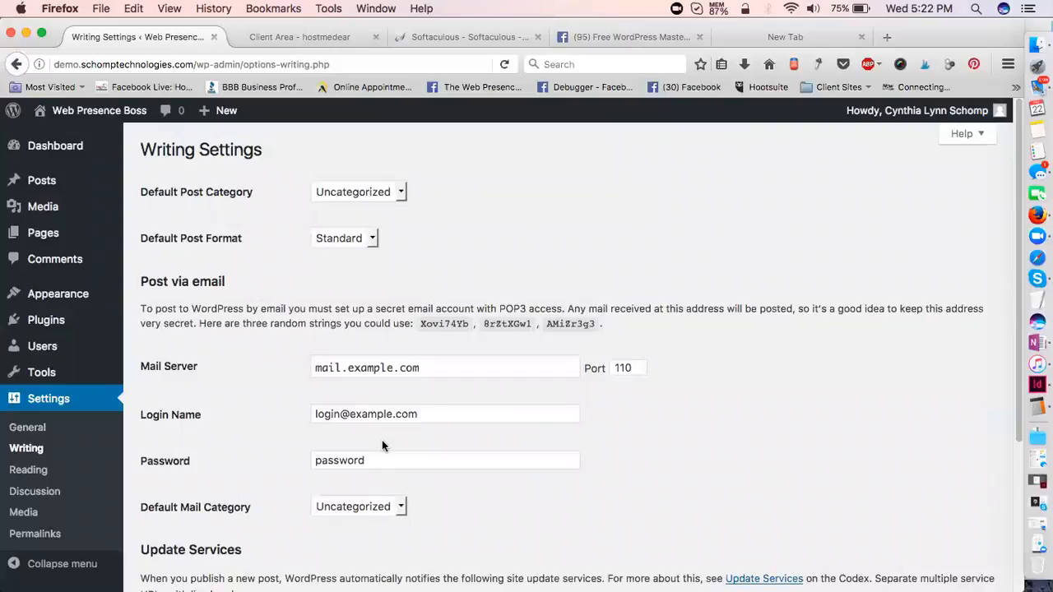
- Keep Uncategorized as the default post category and Standard as the default post format
click(401, 194)
click(403, 199)
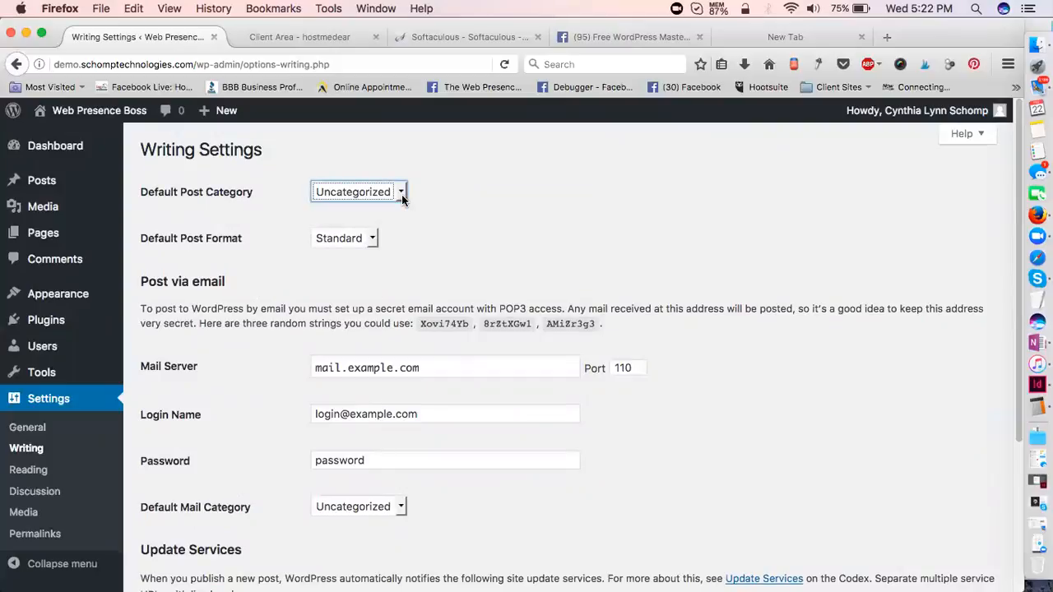
click(403, 194)
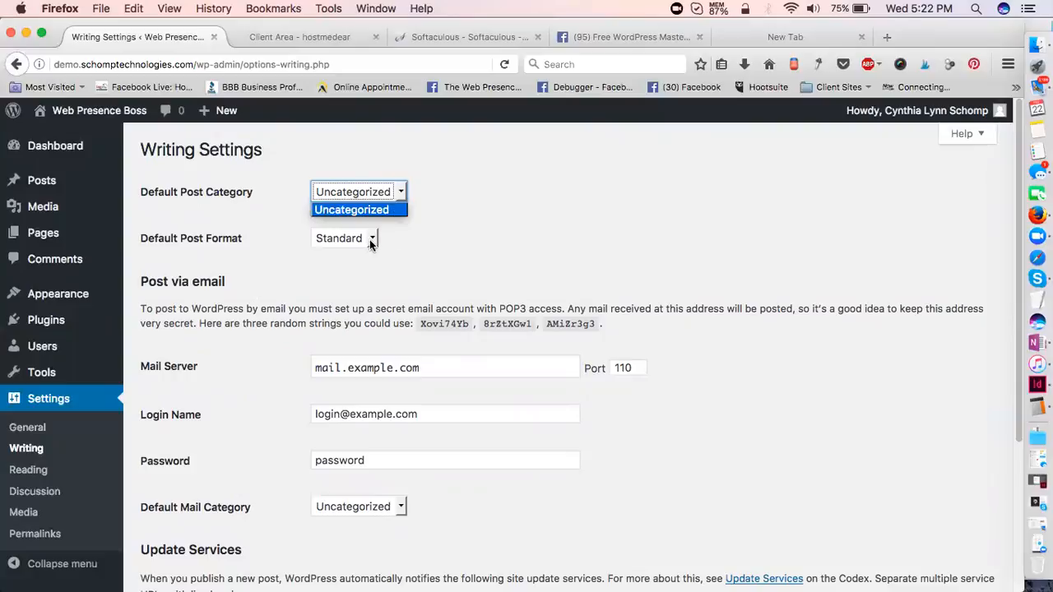
click(401, 194)
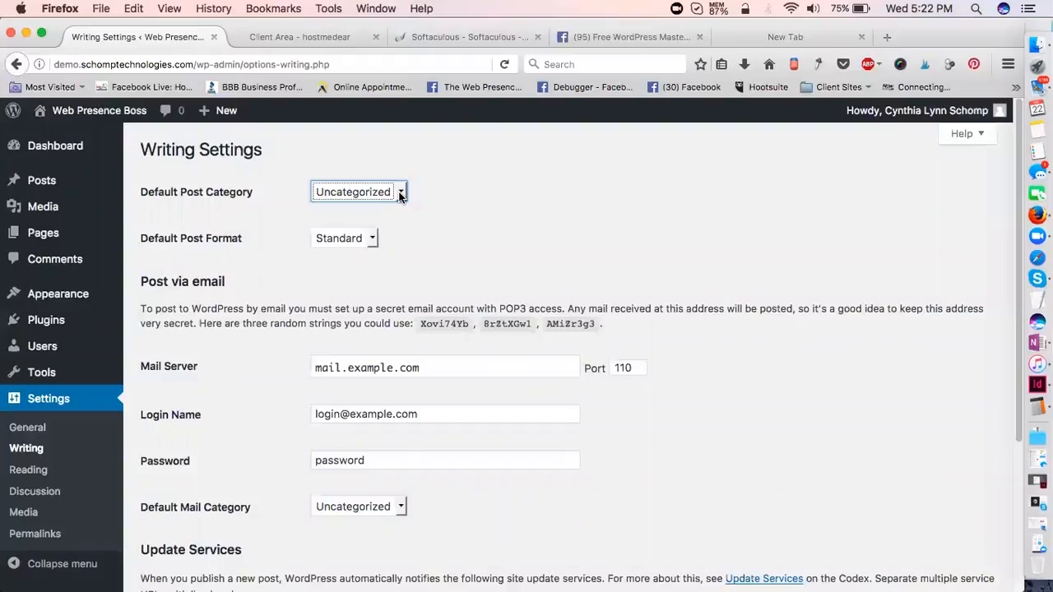
click(352, 239)
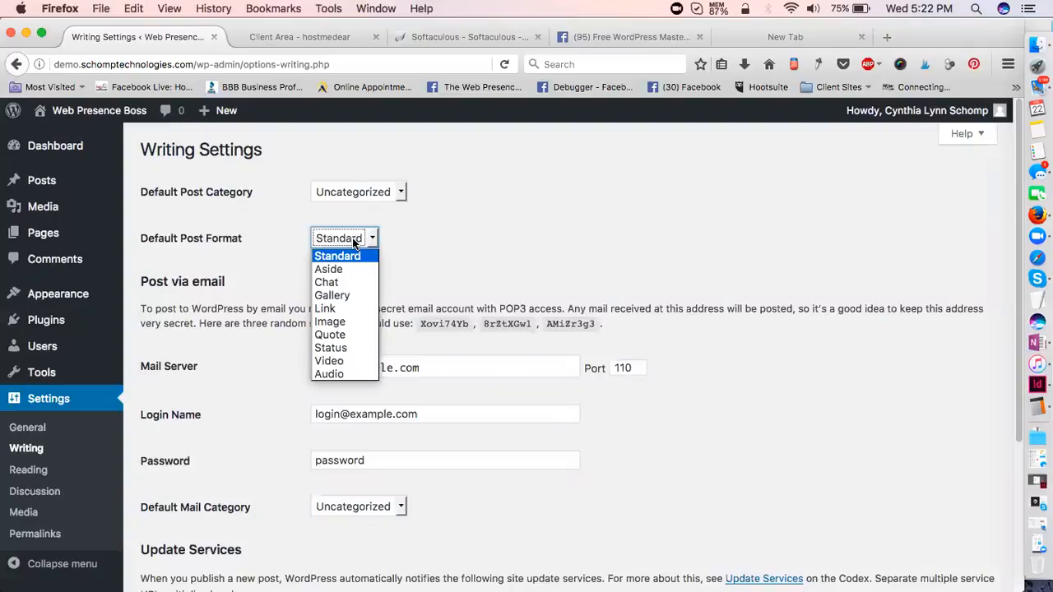
click(353, 238)
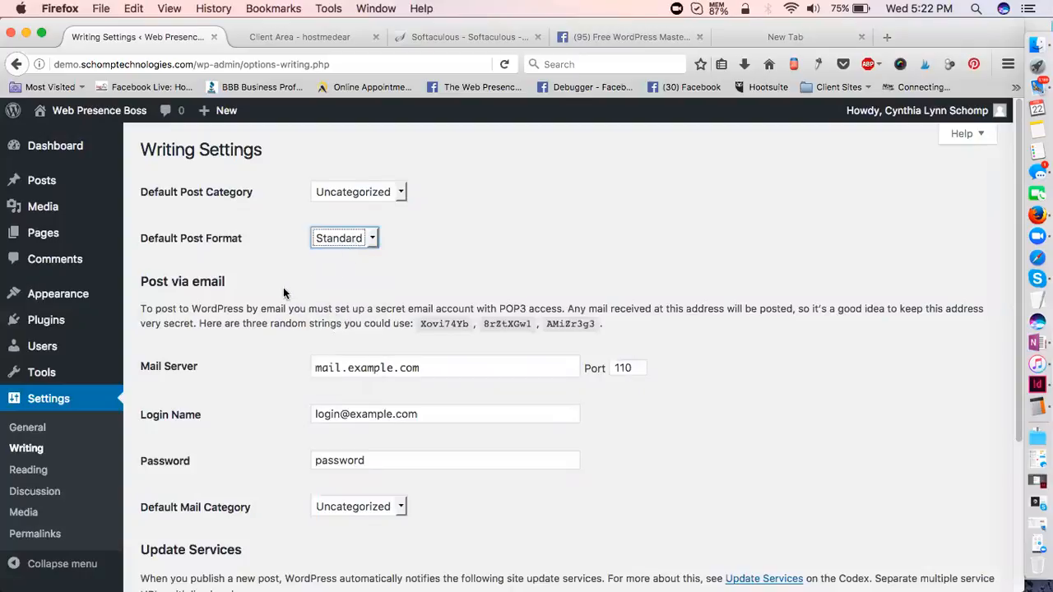
- Review the Post via email Mail Server, Login Name and Password fields without changing them
click(447, 377)
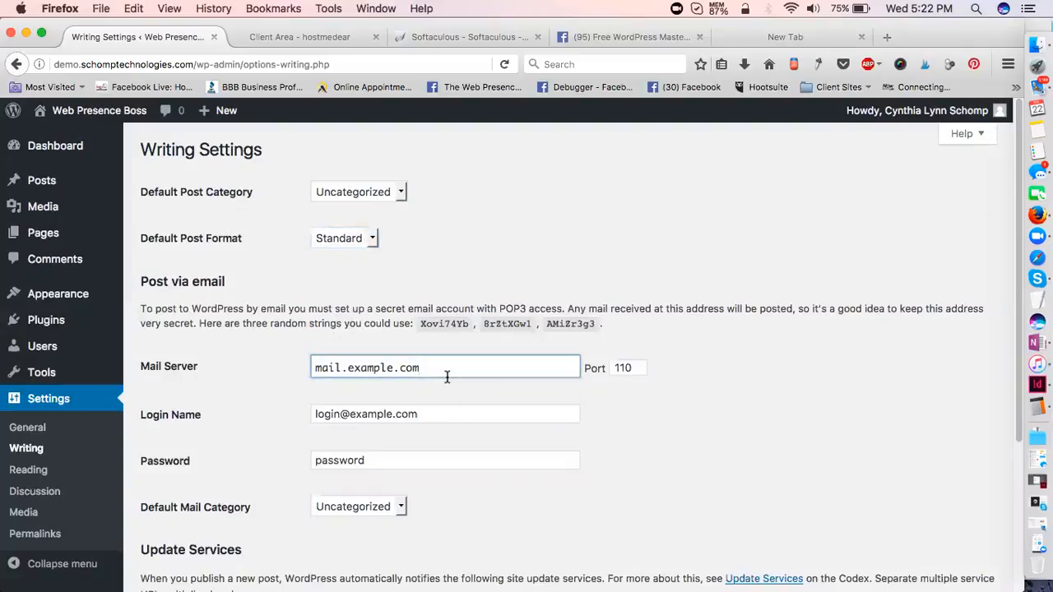
click(447, 409)
click(411, 456)
click(427, 370)
click(425, 416)
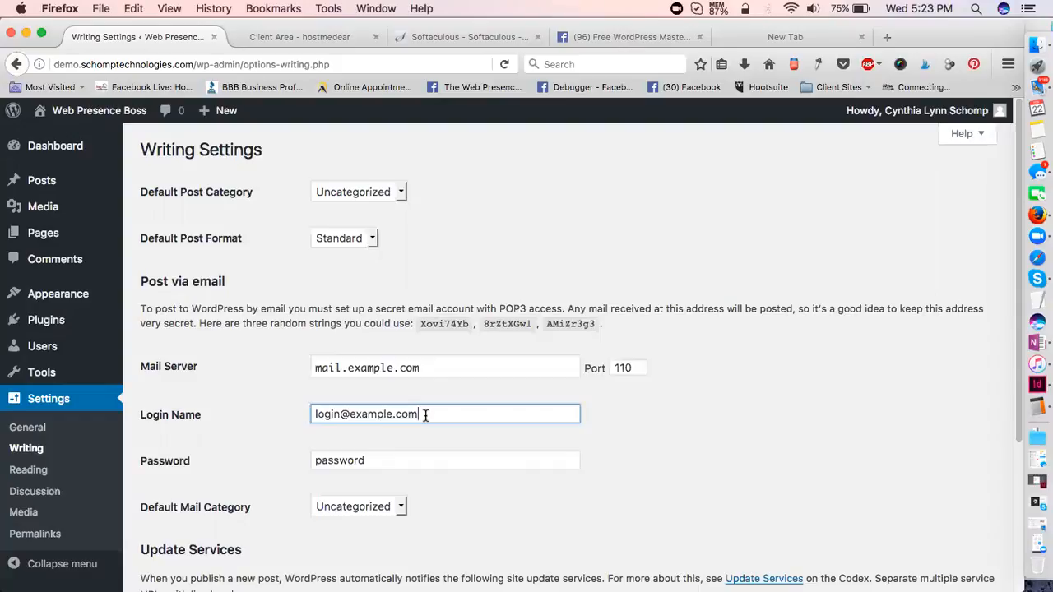
click(384, 458)
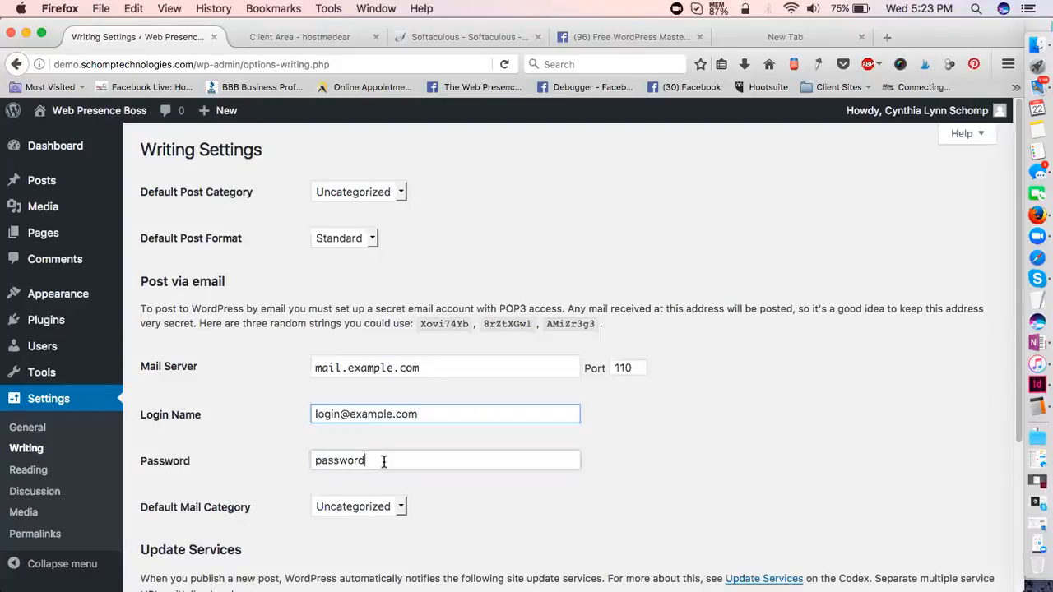
- Keep Uncategorized as the default mail category and scroll down to Save Changes
scroll(464, 523, down, 1)
scroll(494, 505, down, 3)
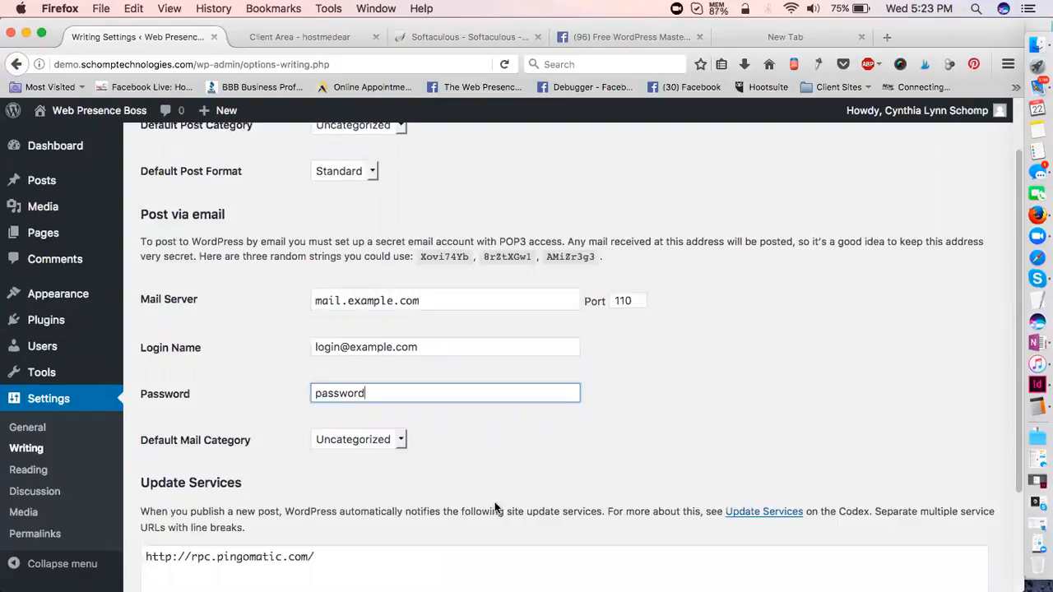
click(393, 446)
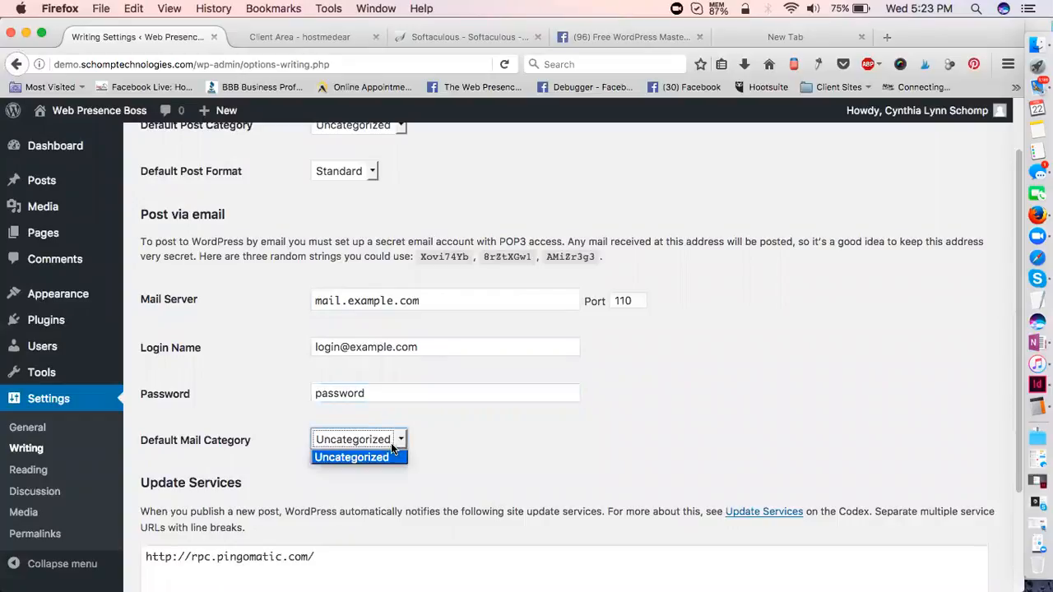
click(391, 445)
scroll(427, 459, down, 5)
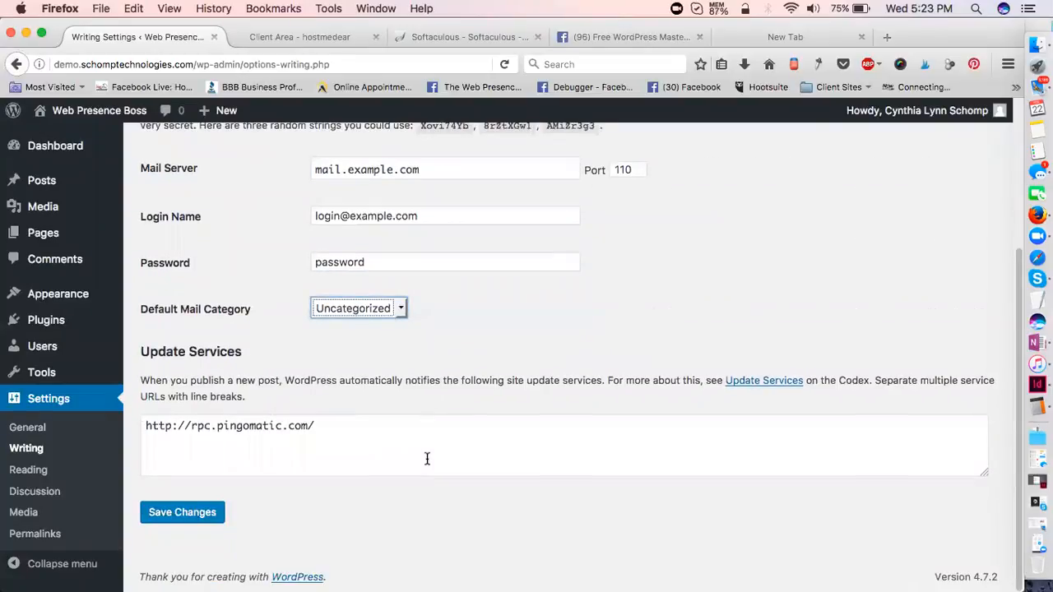
- In Reading settings, make the front page the static Sample Page, leaving Posts page unassigned
click(47, 475)
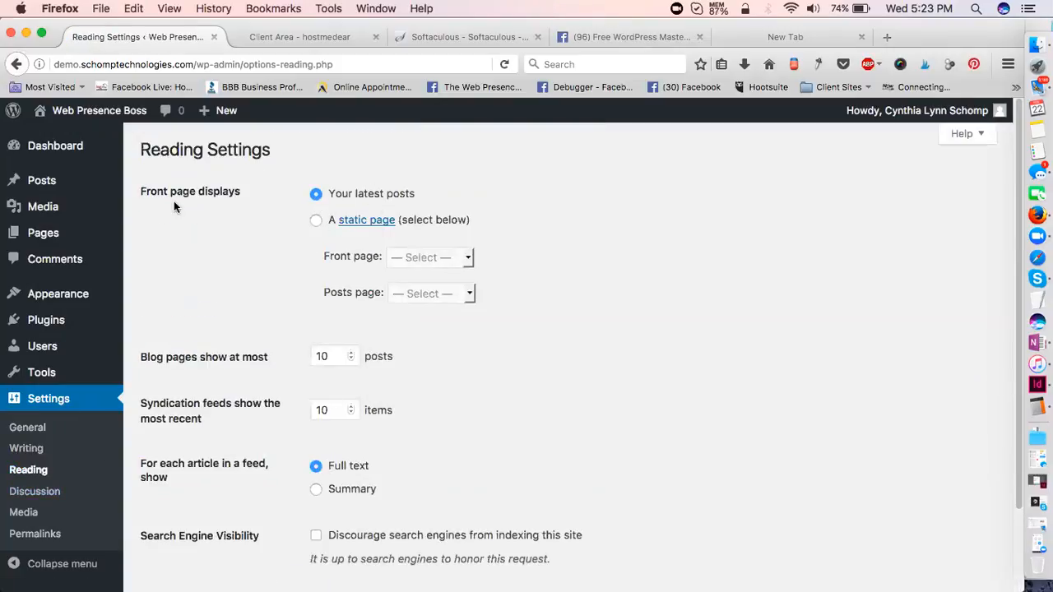
click(317, 222)
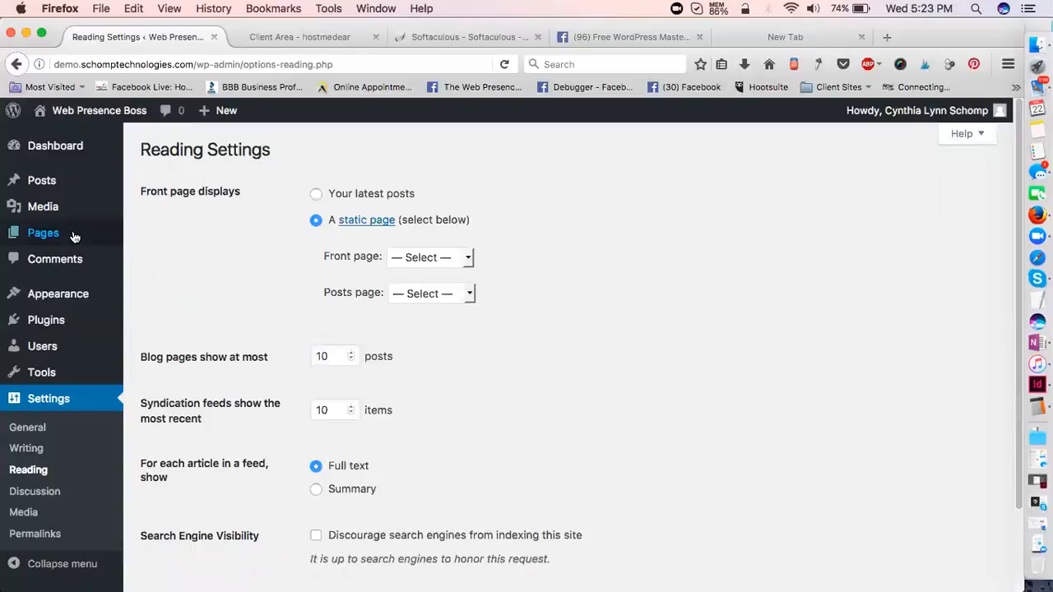
click(420, 257)
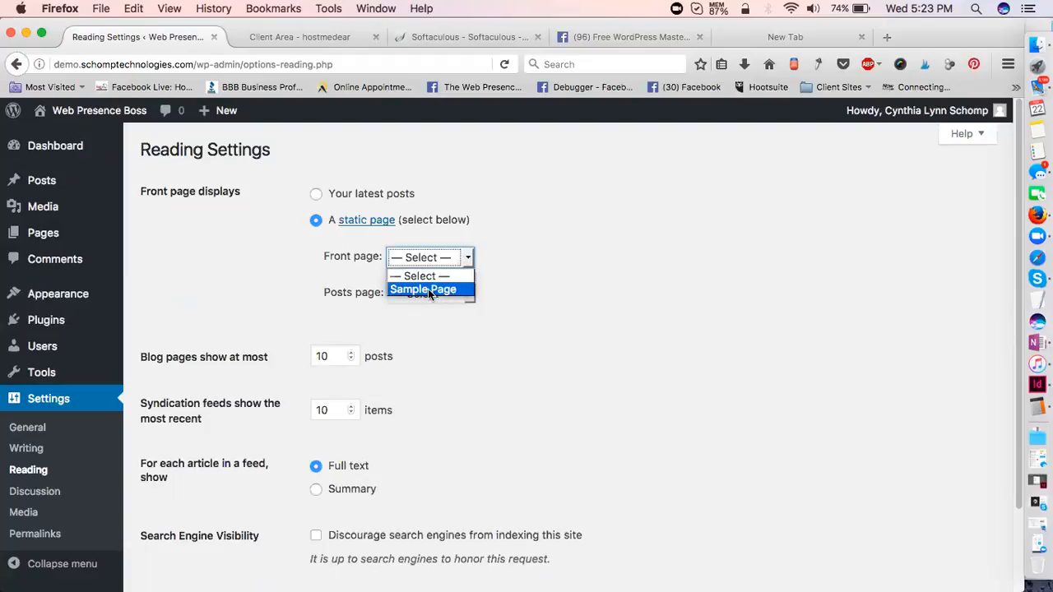
click(428, 289)
click(428, 295)
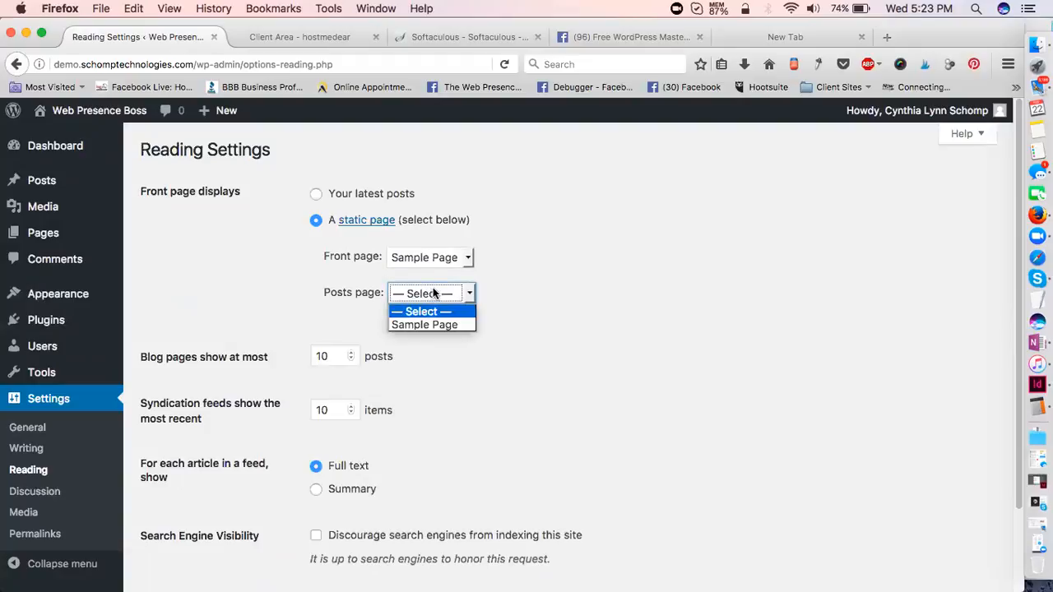
click(435, 293)
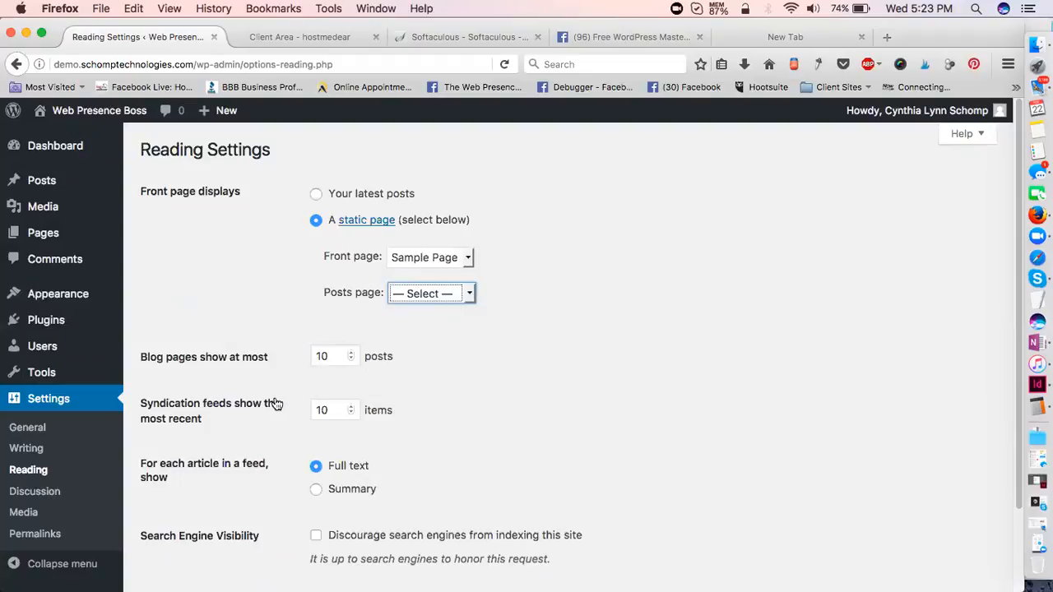
scroll(276, 403, down, 1)
scroll(276, 403, down, 2)
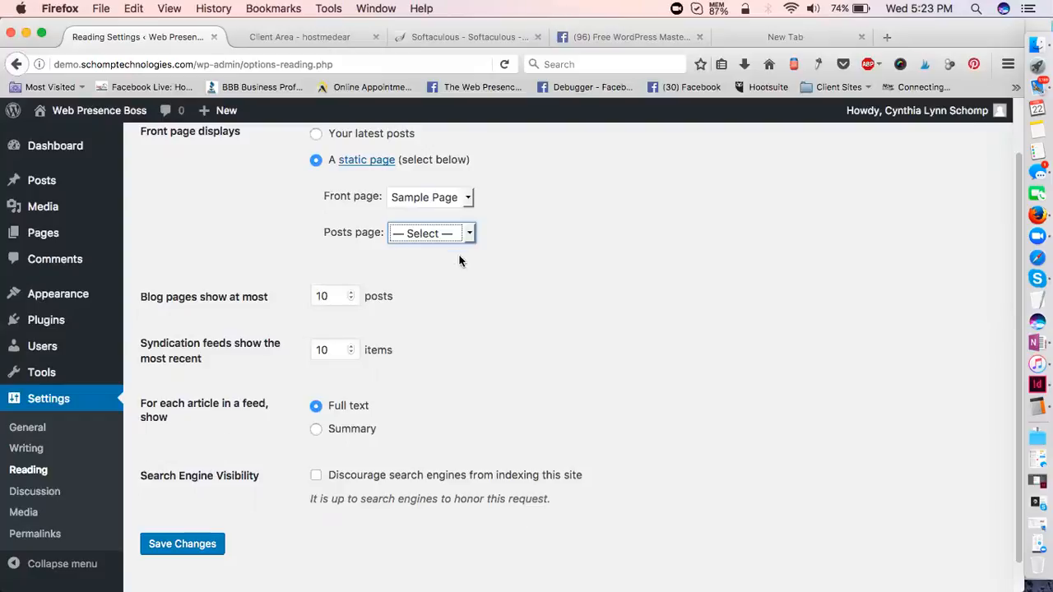
- Leave the posts page unassigned and switch feed articles from Full text to Summary
click(337, 297)
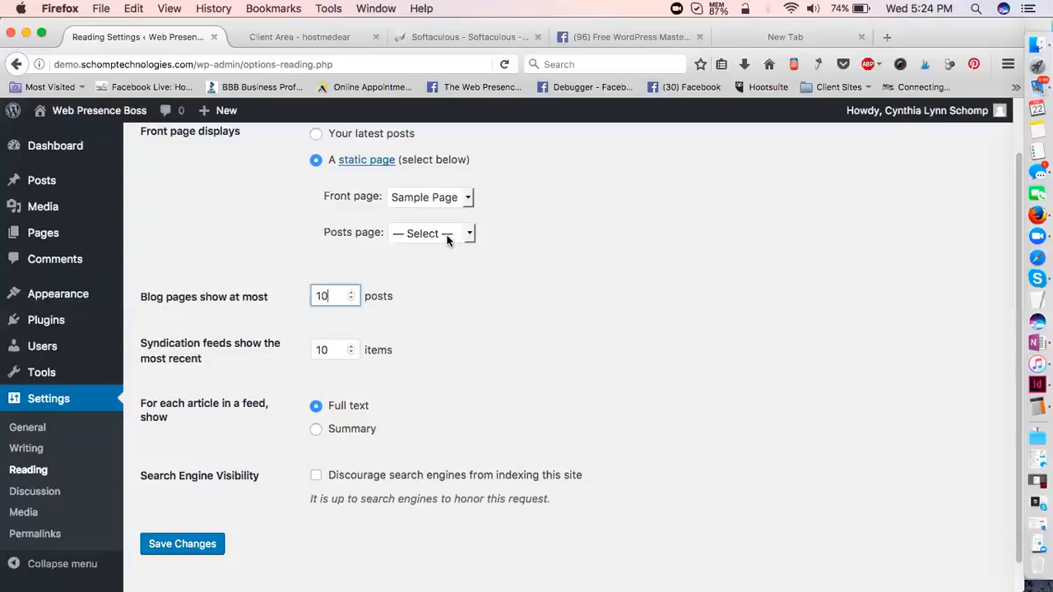
click(448, 236)
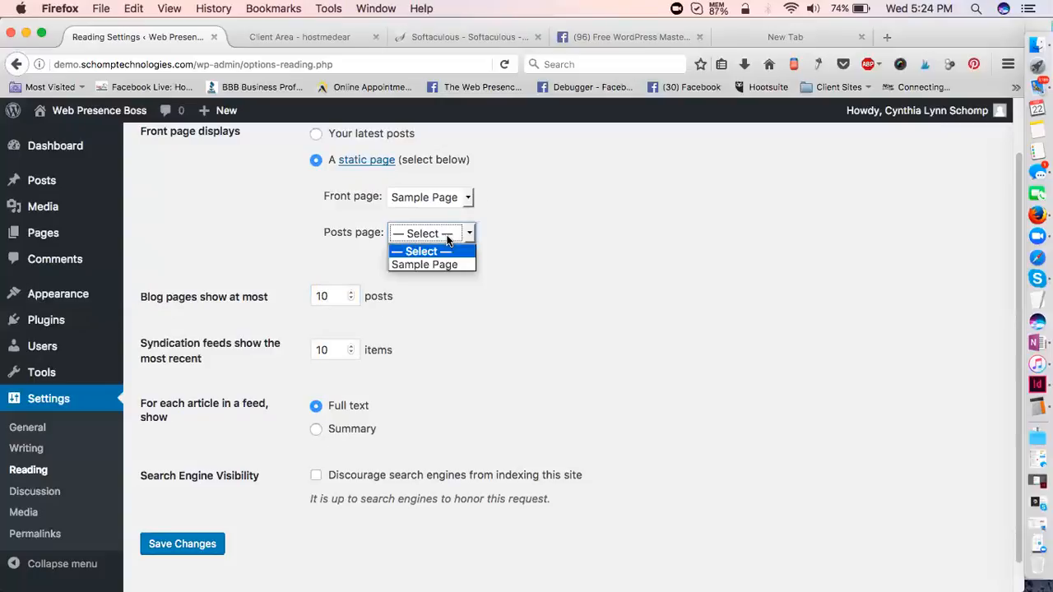
click(448, 237)
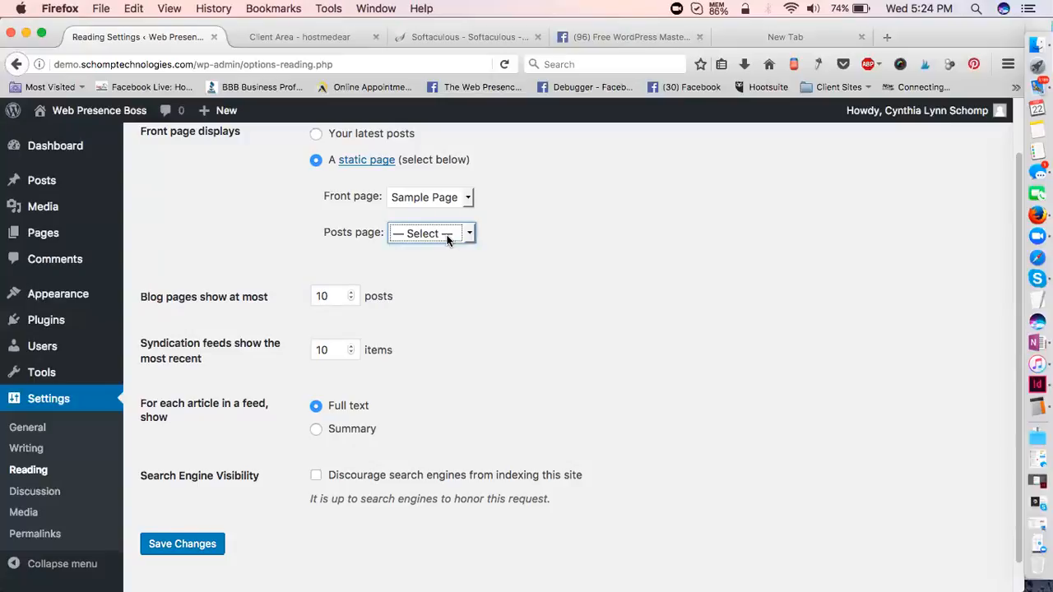
scroll(343, 413, down, 1)
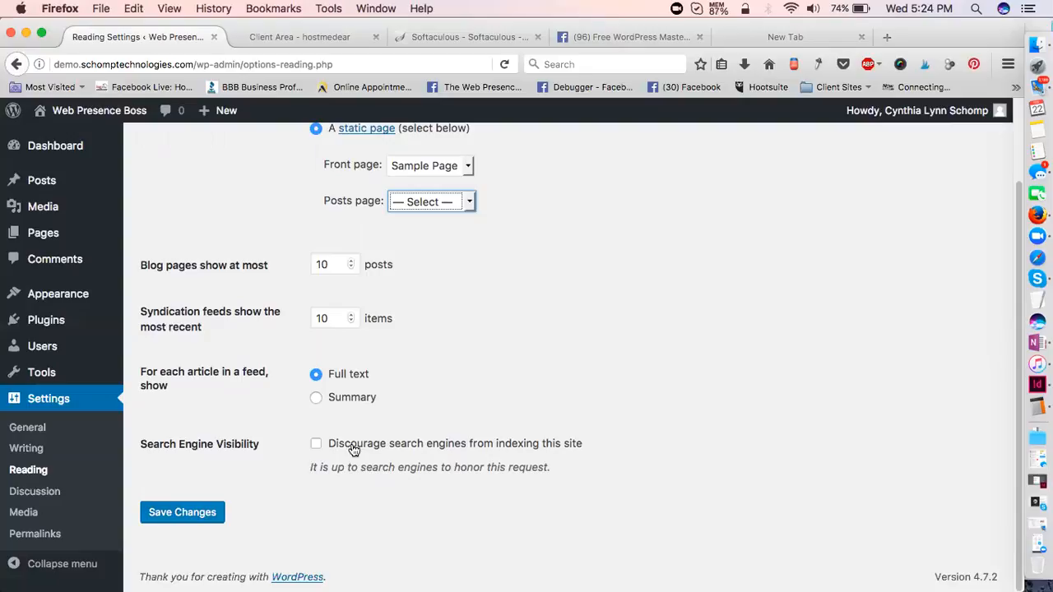
click(368, 400)
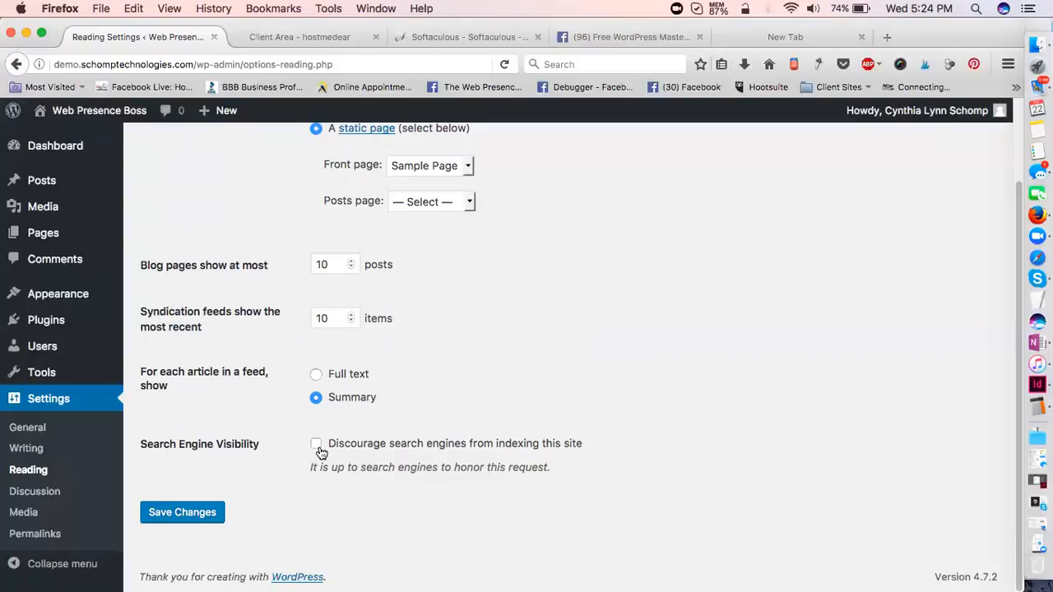
- Save the Reading settings and confirm the 'Settings saved.' notice
click(189, 514)
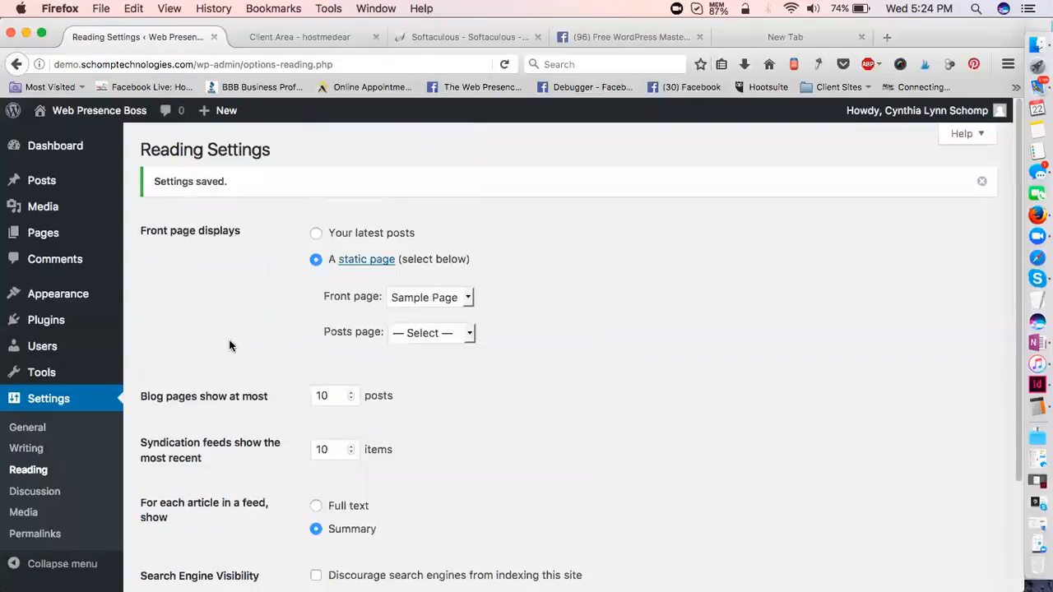
scroll(230, 345, down, 3)
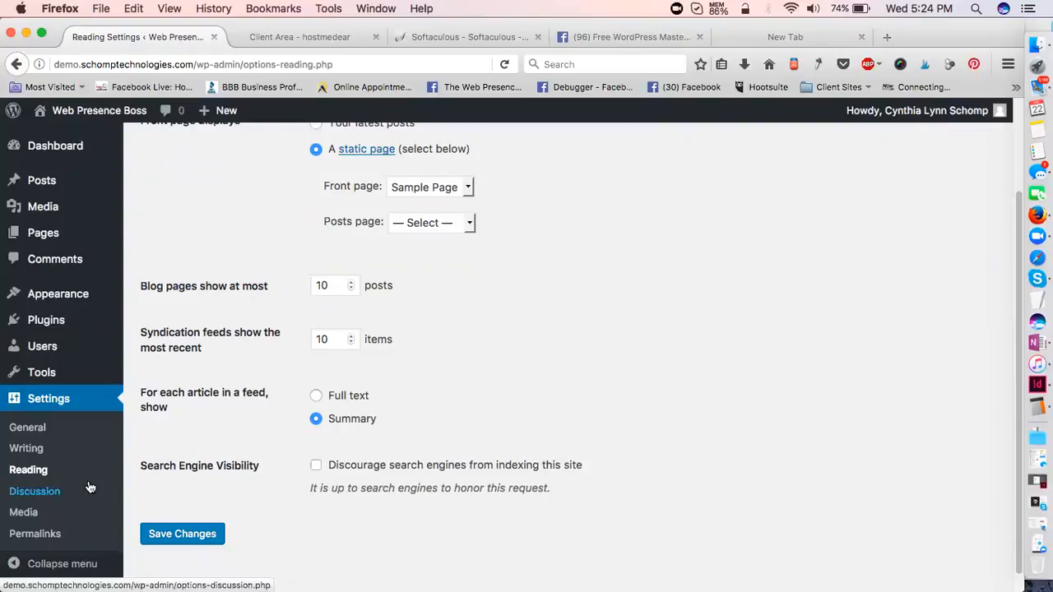
- Open Settings > Discussion and look through the comment options
click(35, 493)
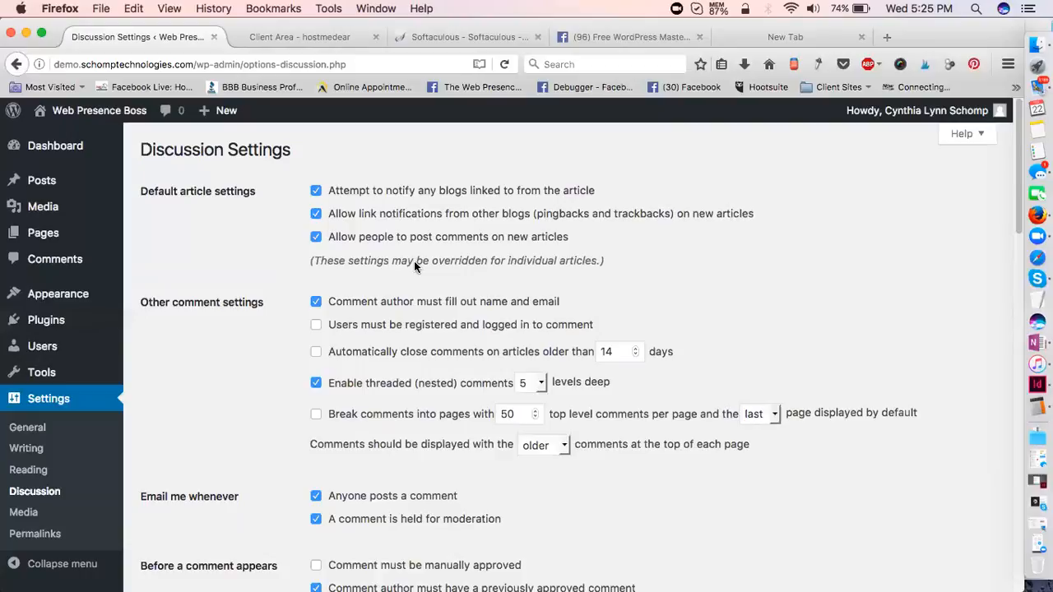
scroll(413, 260, down, 3)
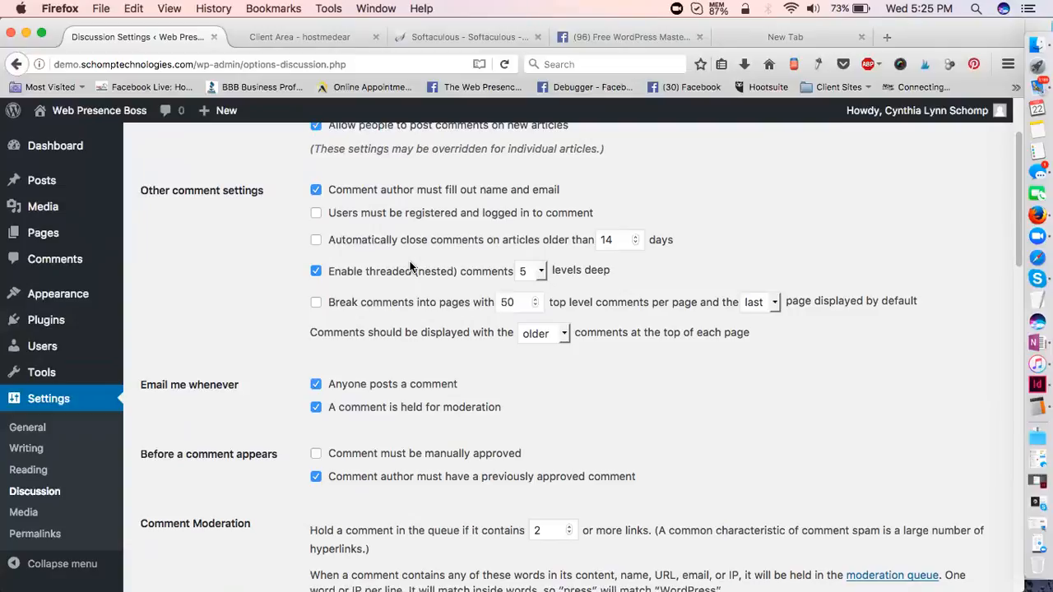
scroll(411, 267, up, 3)
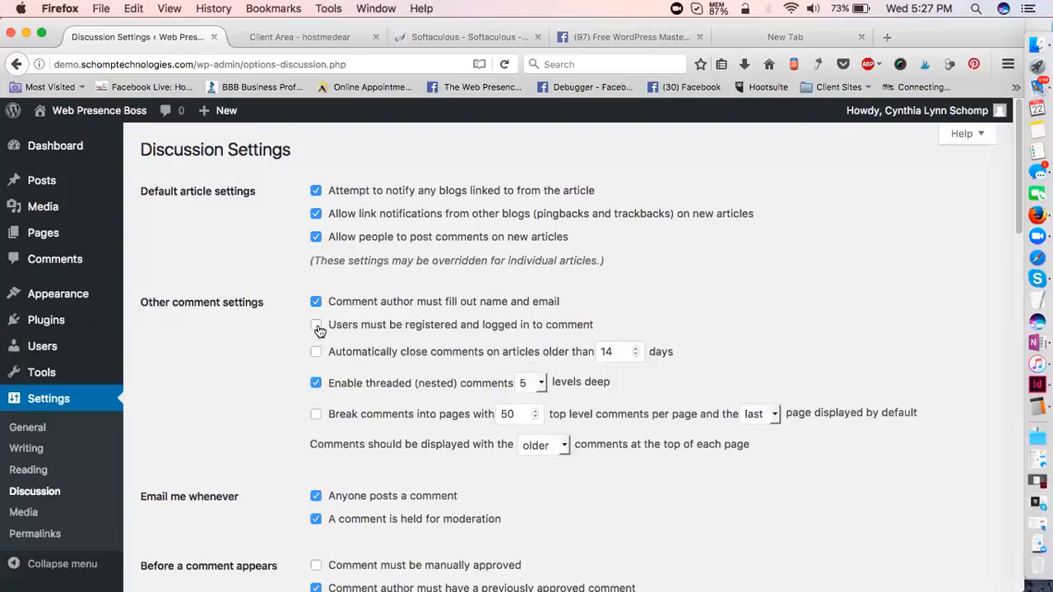
- Require users to be registered and logged in to comment
click(316, 327)
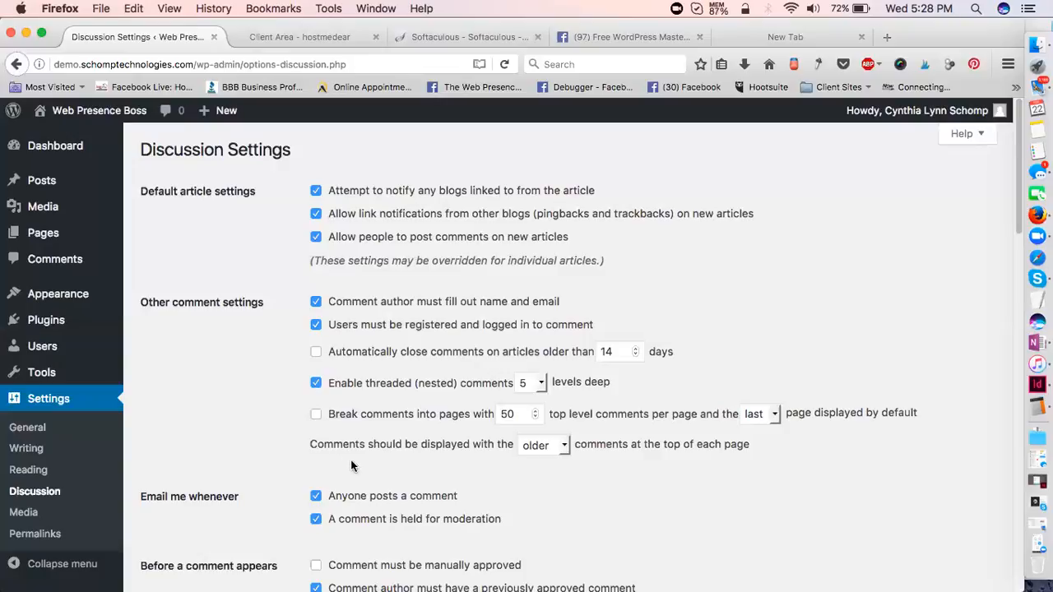
scroll(414, 478, down, 3)
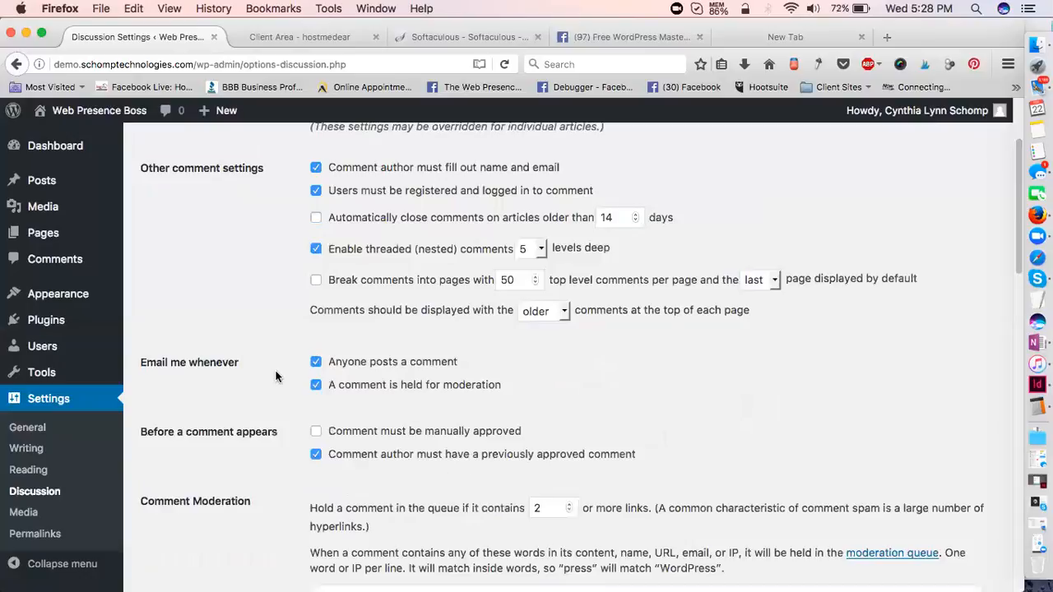
scroll(305, 354, down, 1)
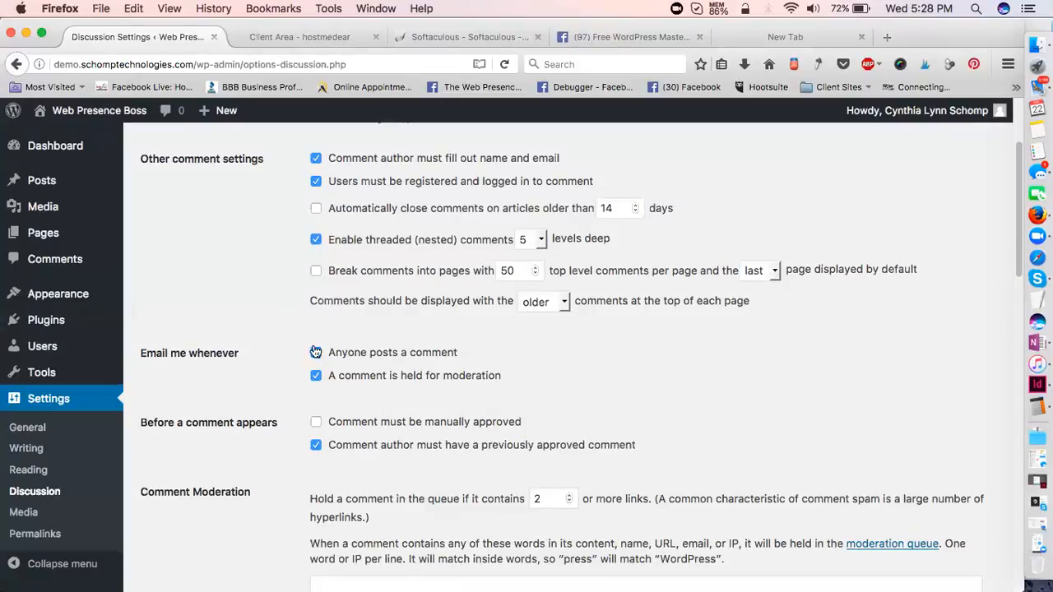
scroll(378, 389, down, 2)
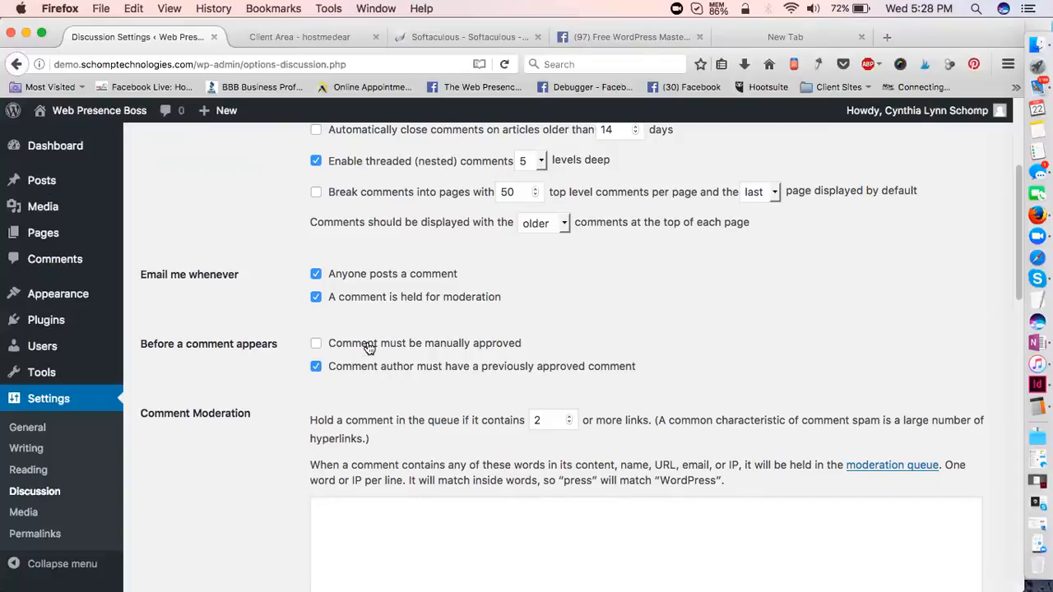
- Require manual comment approval and hold comments containing 1 or more links for moderation
click(319, 345)
scroll(396, 442, down, 2)
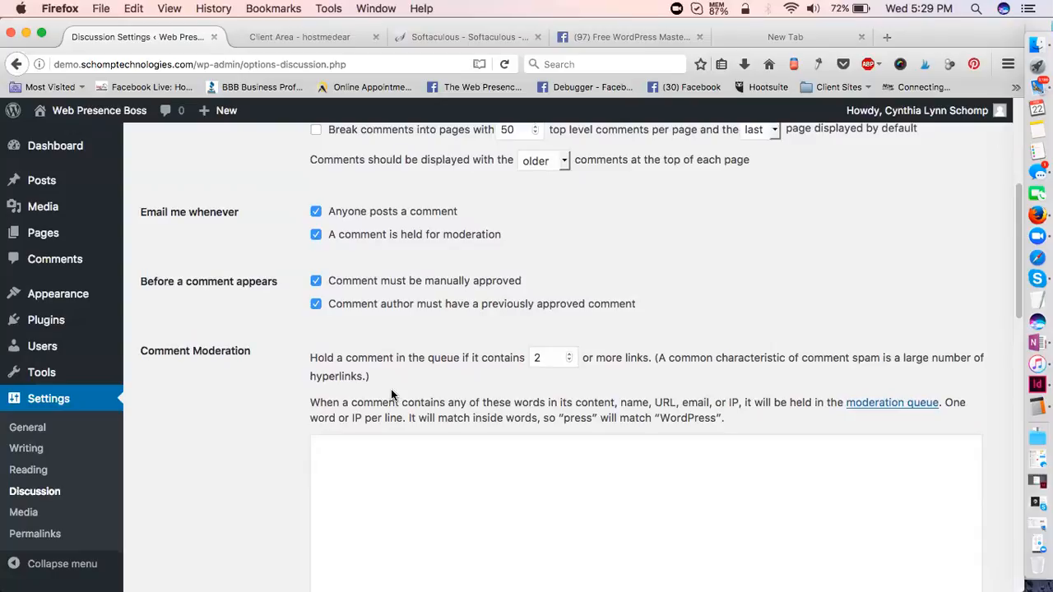
click(542, 356)
key(BackSpace)
text(1)
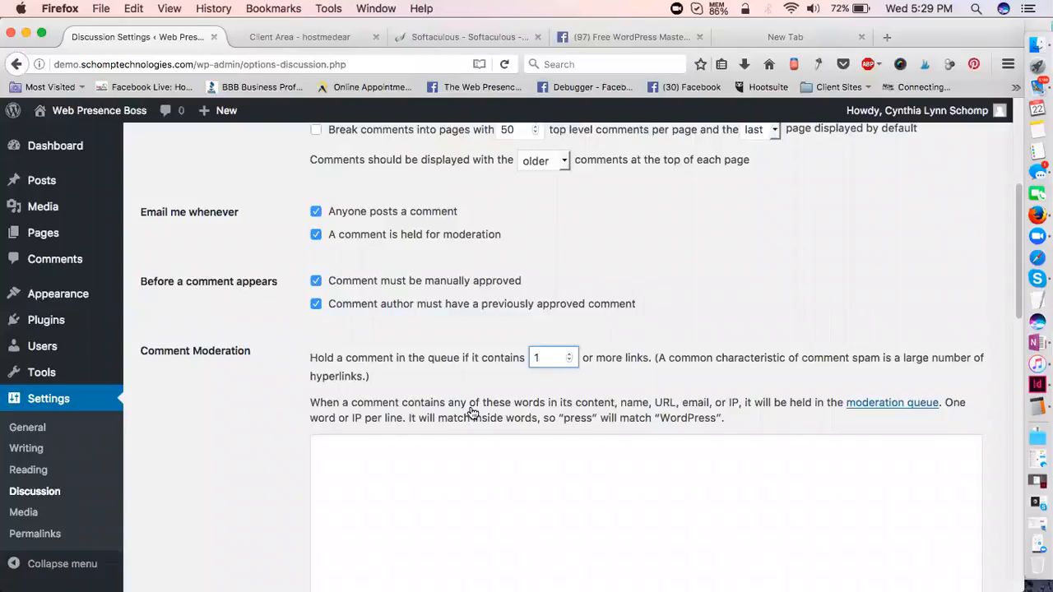
scroll(471, 411, down, 5)
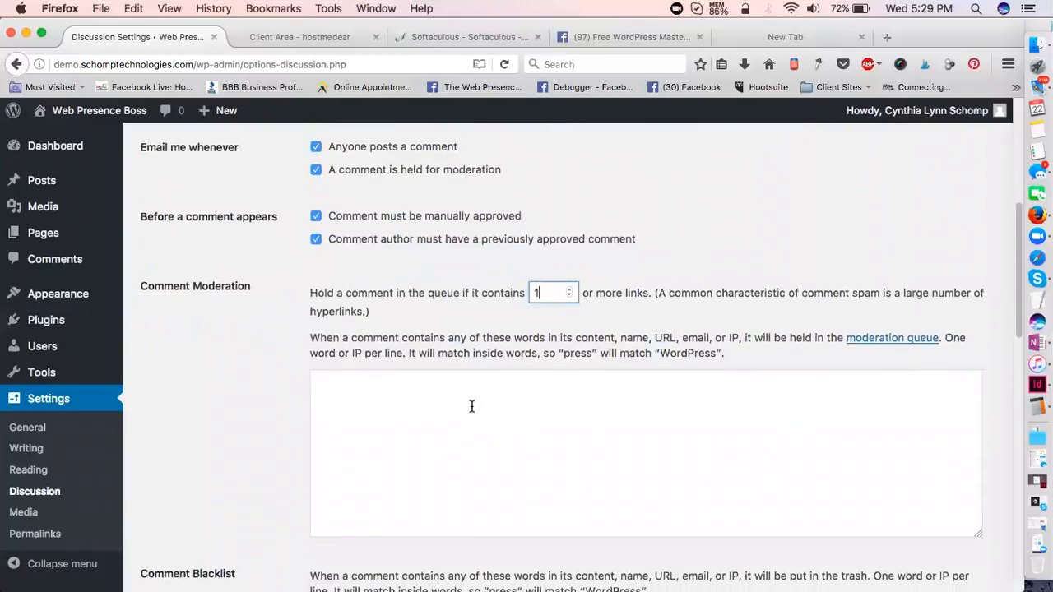
scroll(463, 130, up, 1)
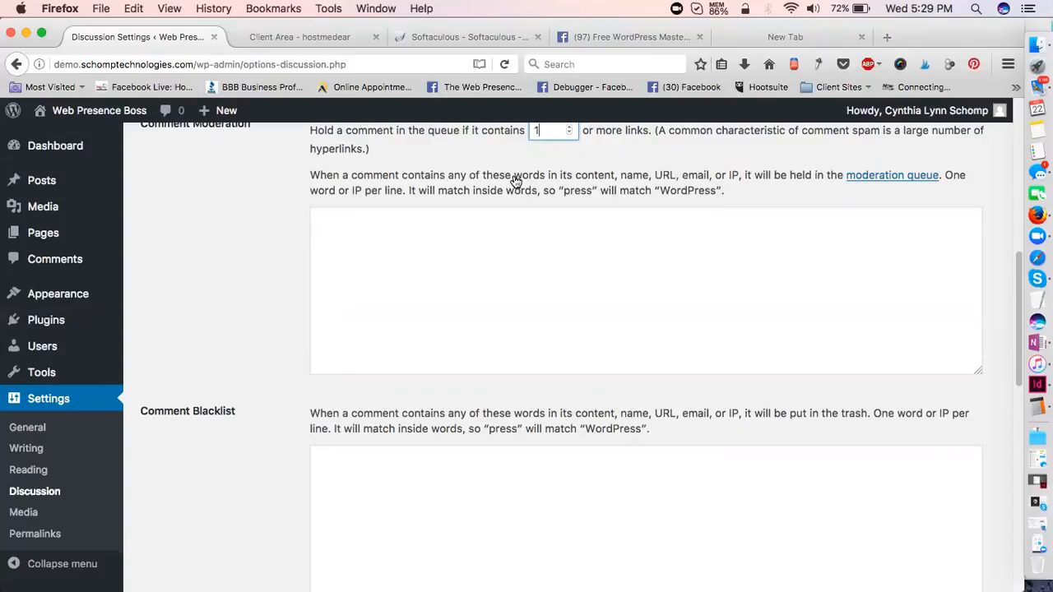
scroll(515, 180, down, 4)
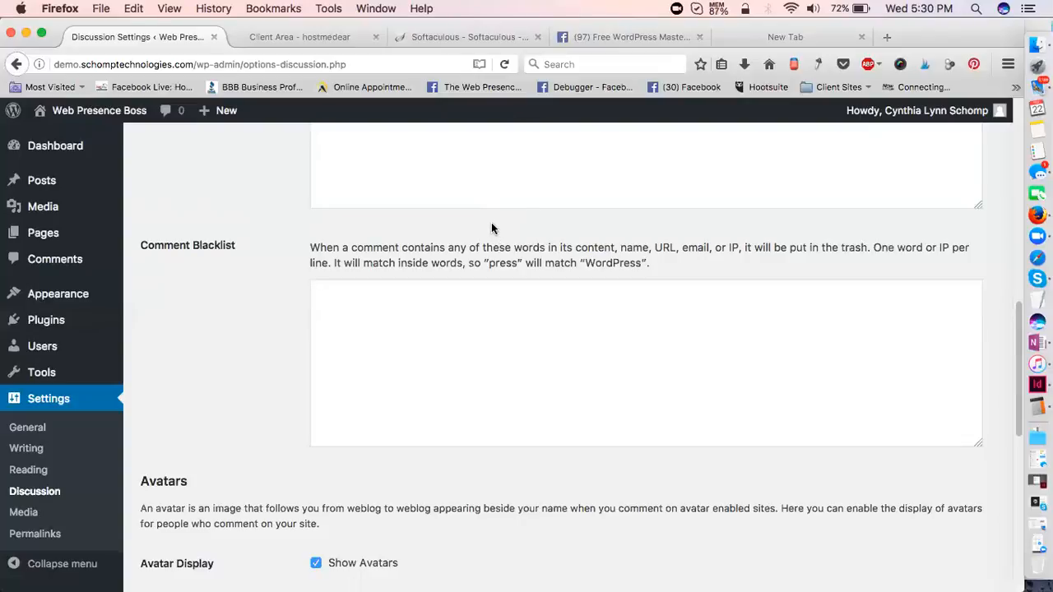
scroll(491, 227, down, 4)
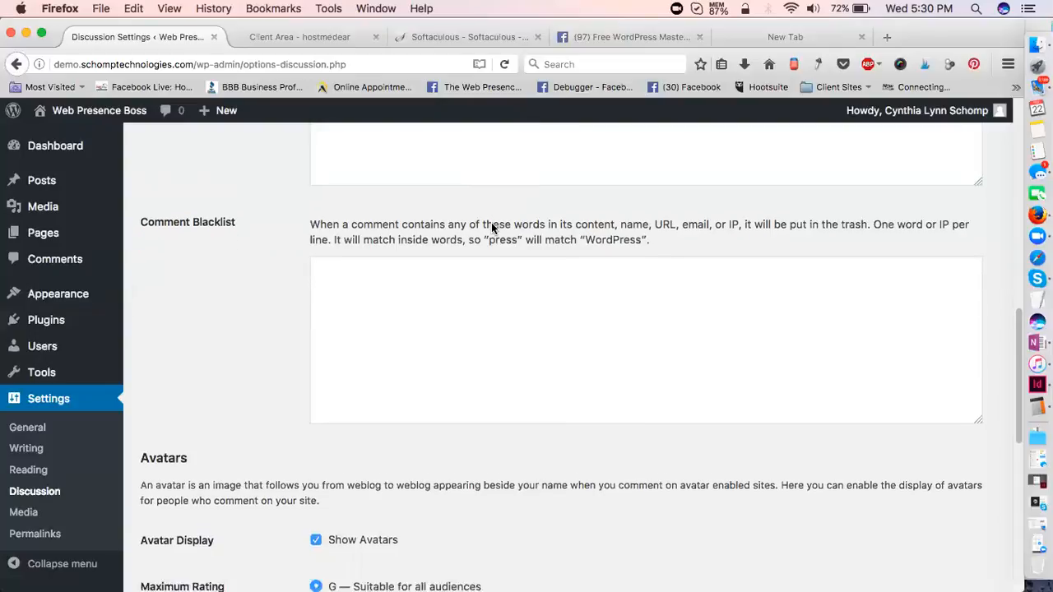
scroll(492, 226, down, 4)
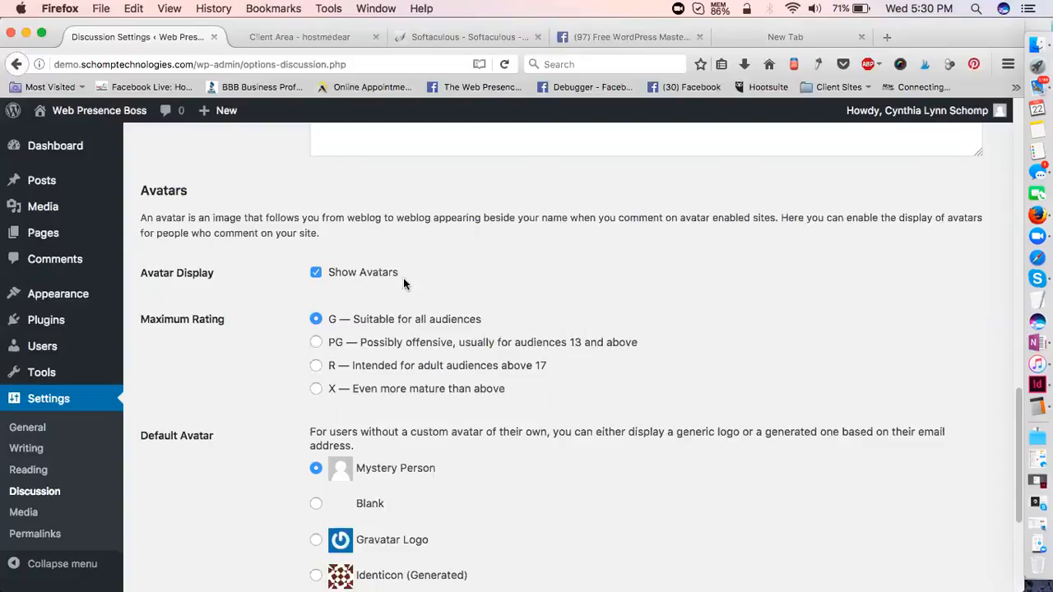
scroll(490, 409, down, 2)
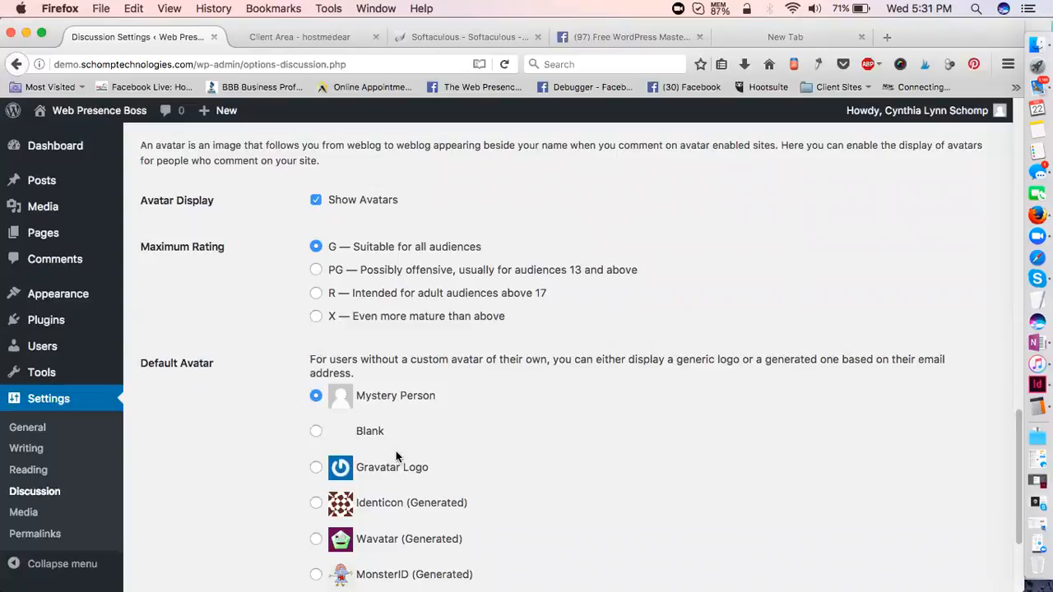
scroll(396, 451, down, 2)
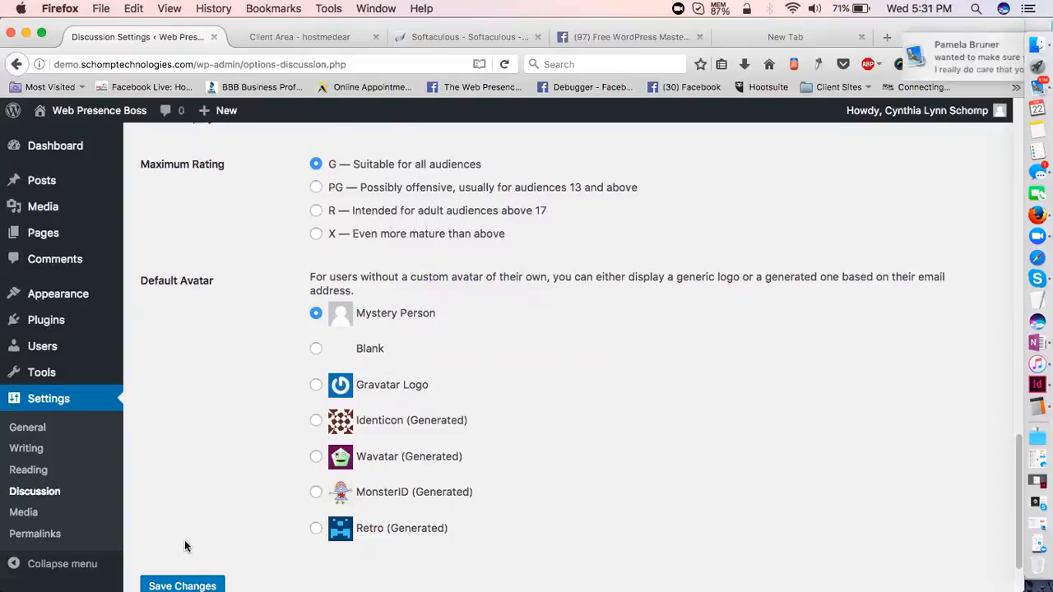
- Save the Discussion settings, hide the Mail app, and return to the top of the page
click(188, 584)
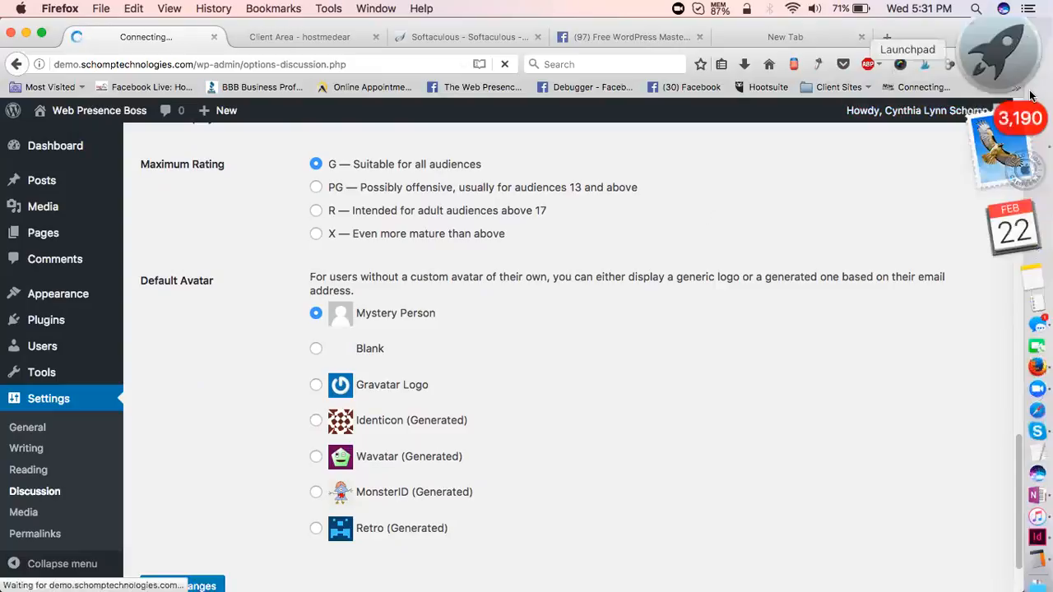
right_click(1006, 50)
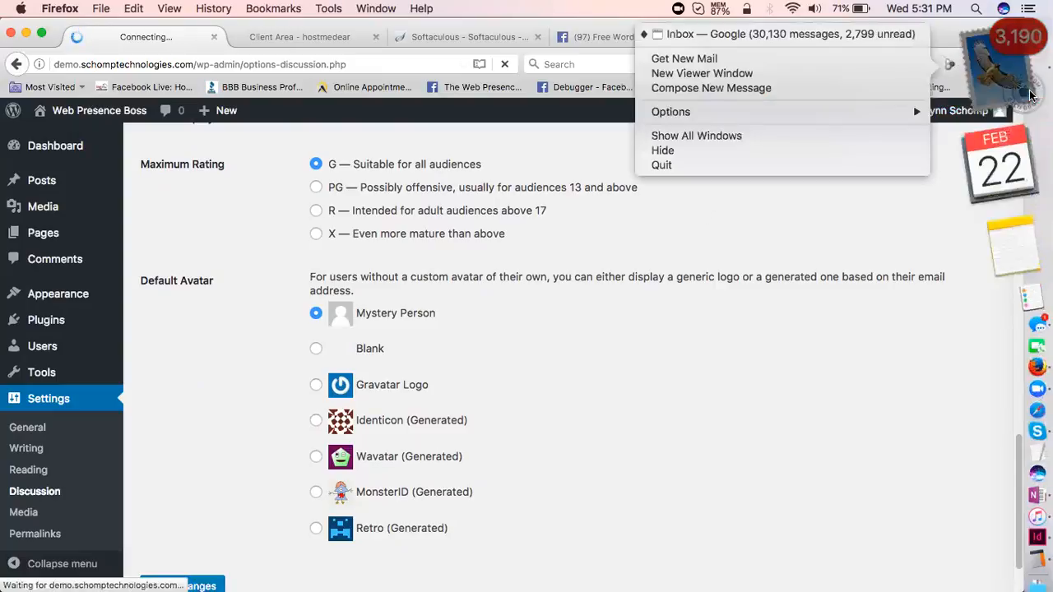
click(843, 158)
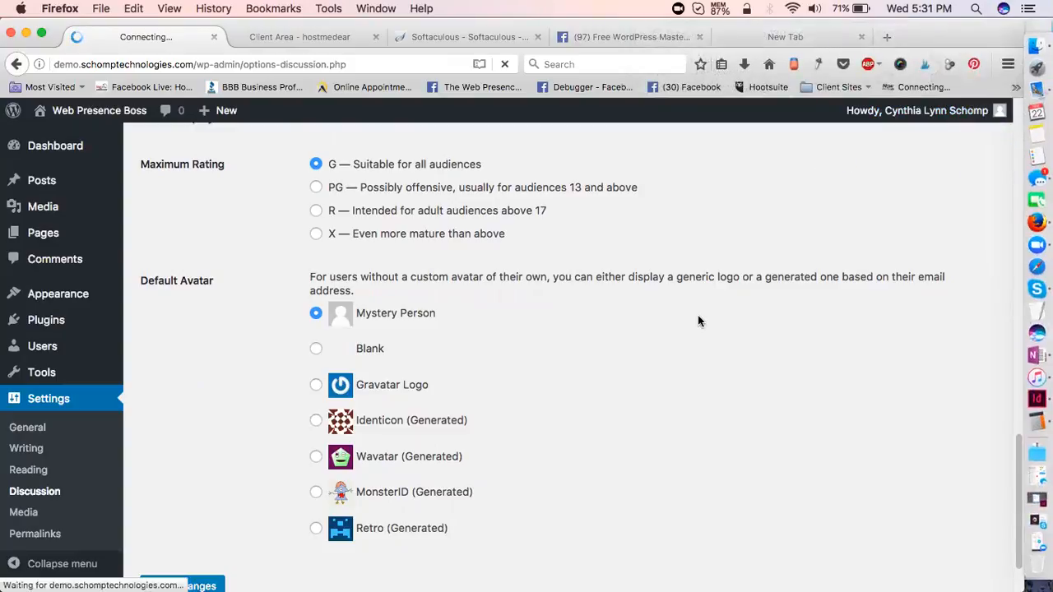
scroll(593, 321, up, 10)
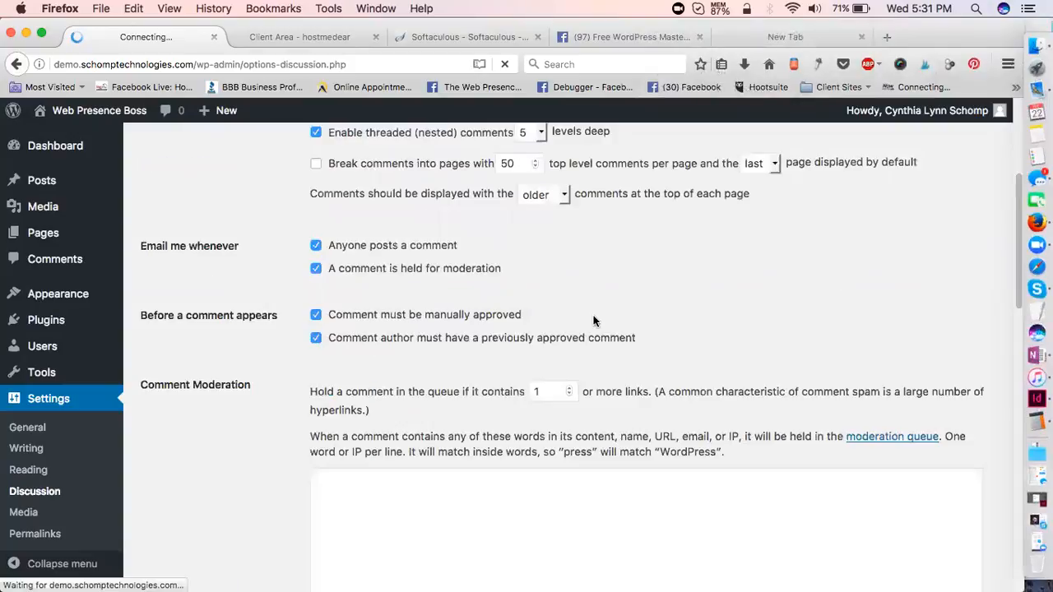
scroll(593, 320, up, 5)
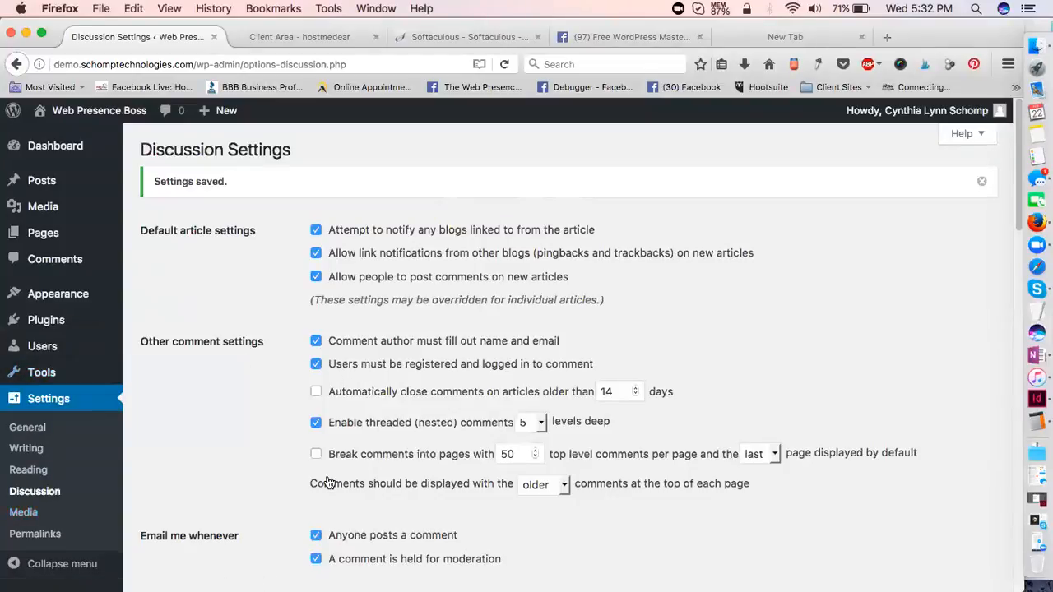
mouse_move(121, 220)
- Review the Medium image size width and height in Media settings, then switch to the Master Class event tab
click(23, 514)
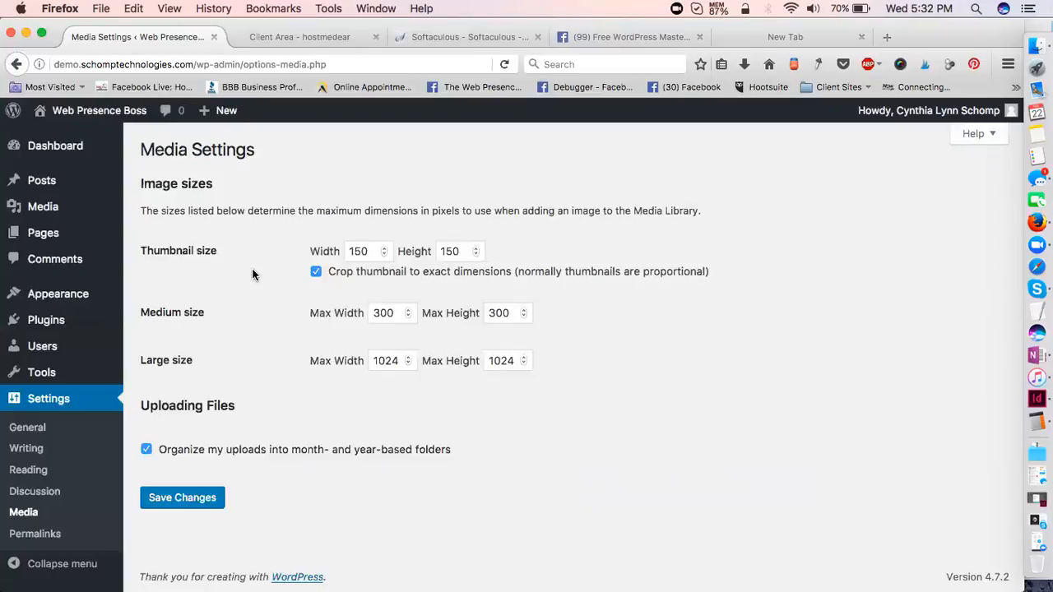
double_click(387, 313)
double_click(500, 313)
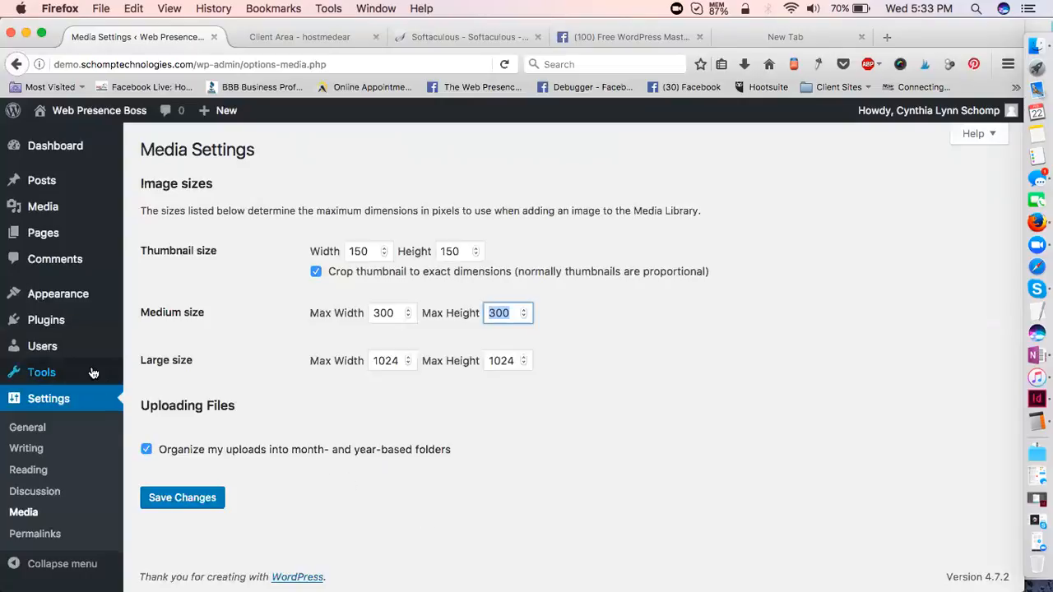
mouse_move(91, 373)
click(661, 36)
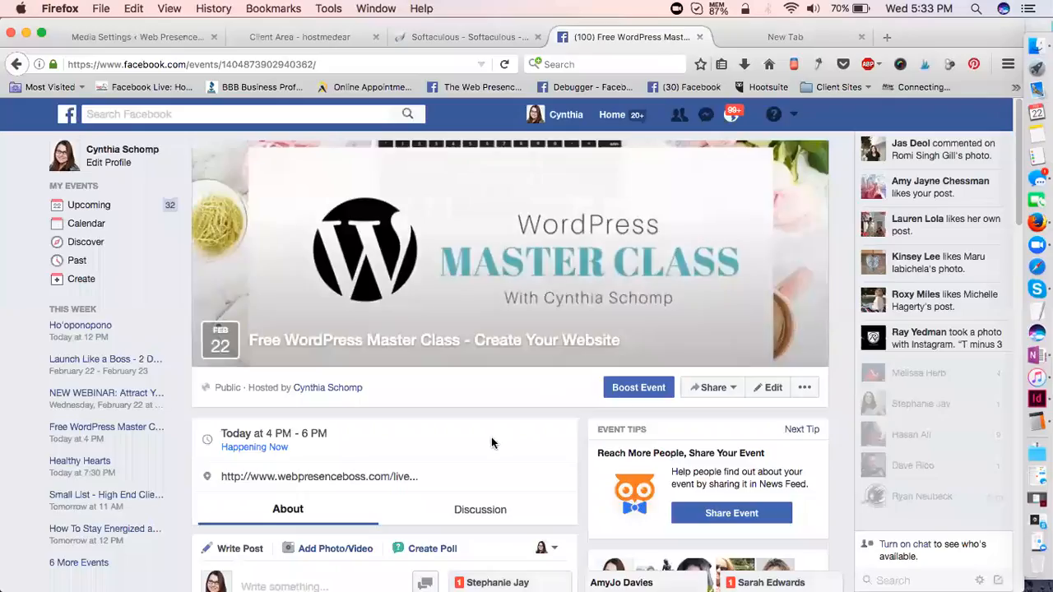
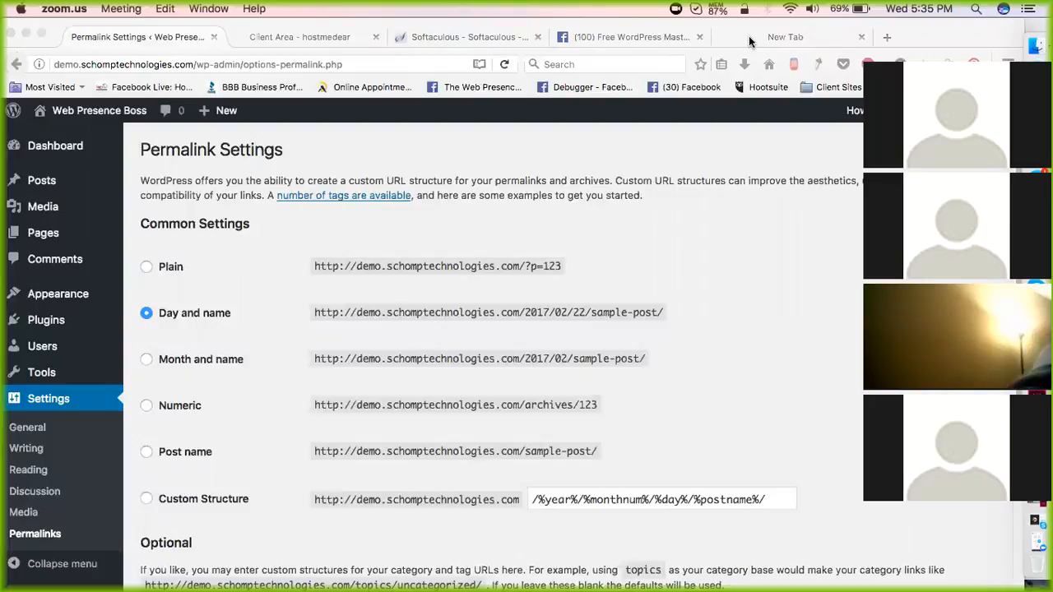
- Bring the browser back and reopen the Permalink Settings page
click(883, 57)
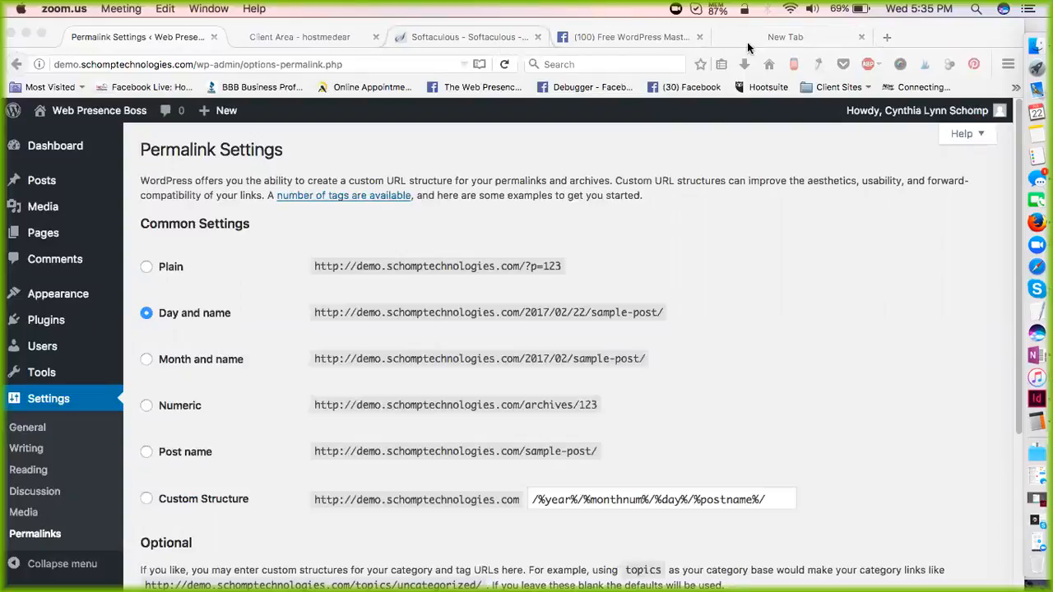
click(56, 539)
click(56, 538)
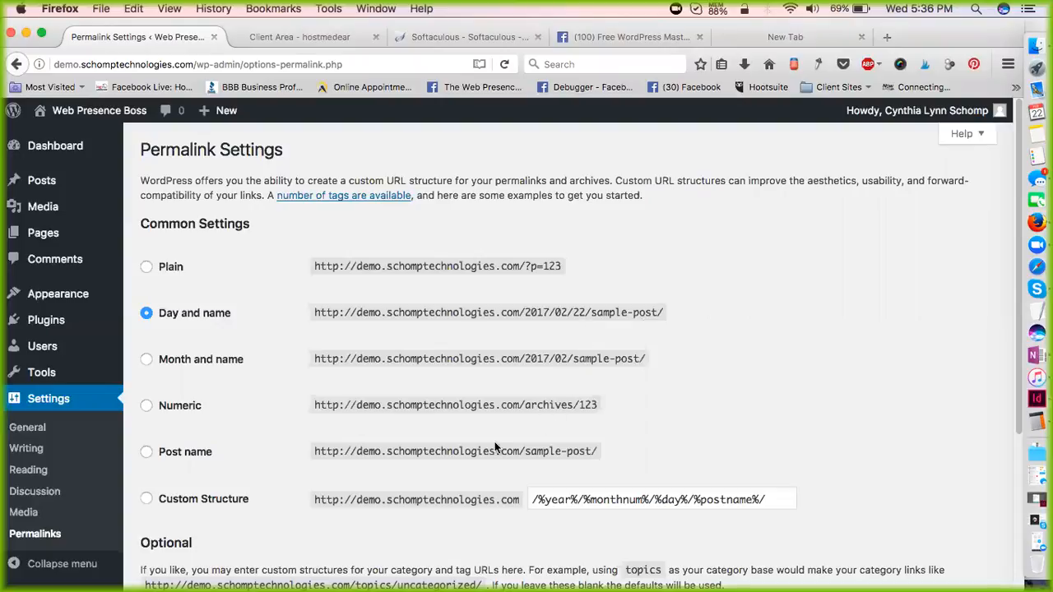
- Select the Post name permalink structure, briefly trying Numeric before switching back
click(147, 455)
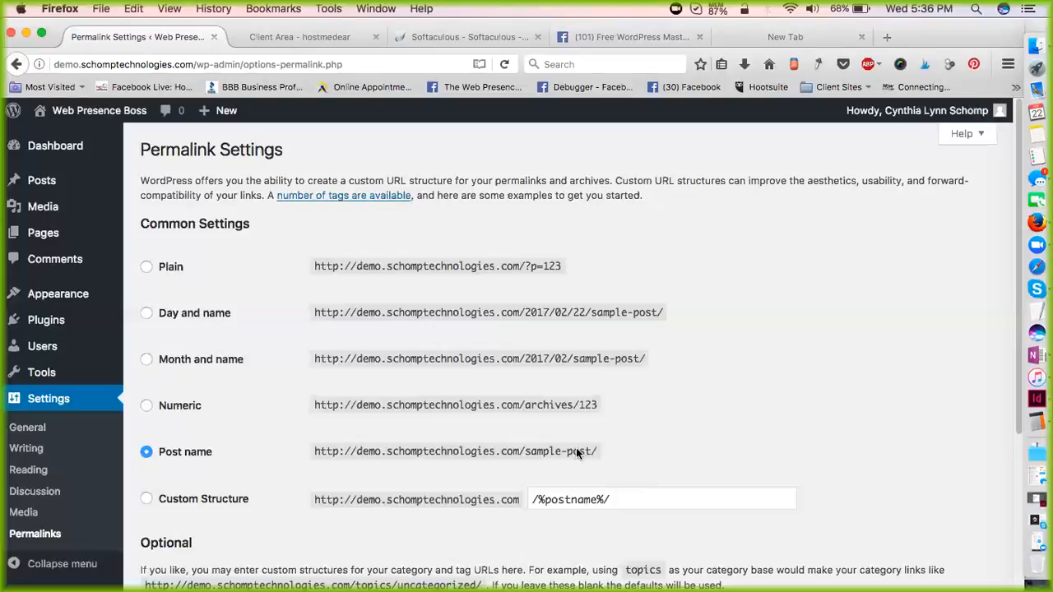
click(148, 408)
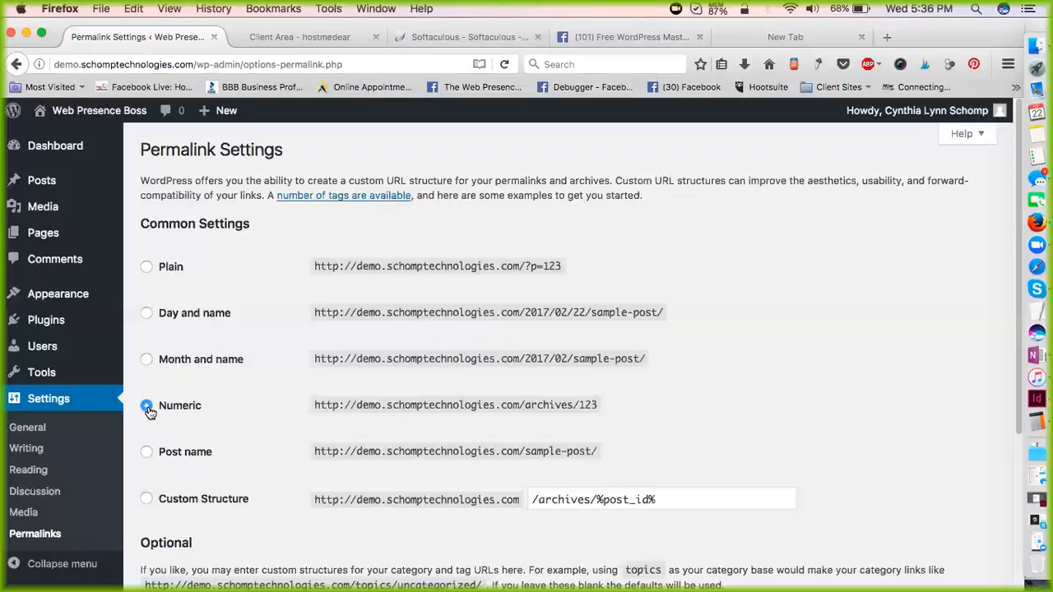
click(147, 453)
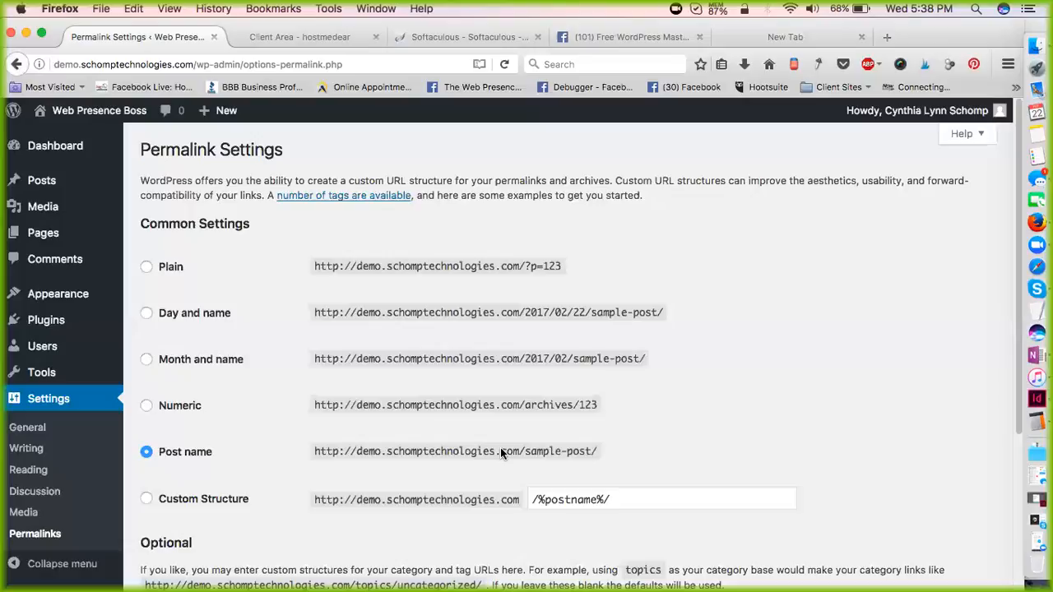
scroll(501, 452, down, 5)
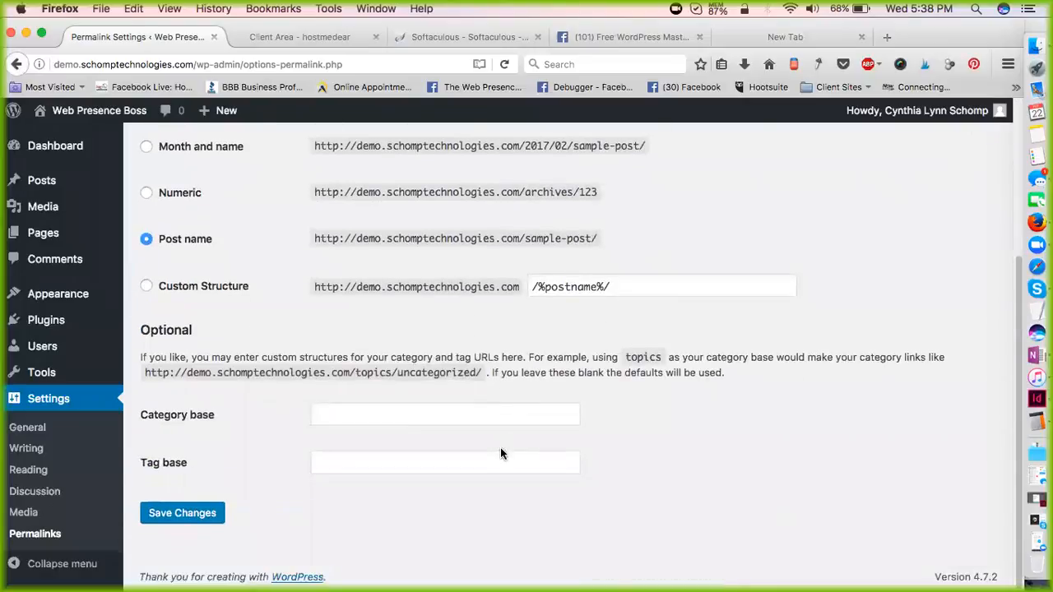
click(620, 284)
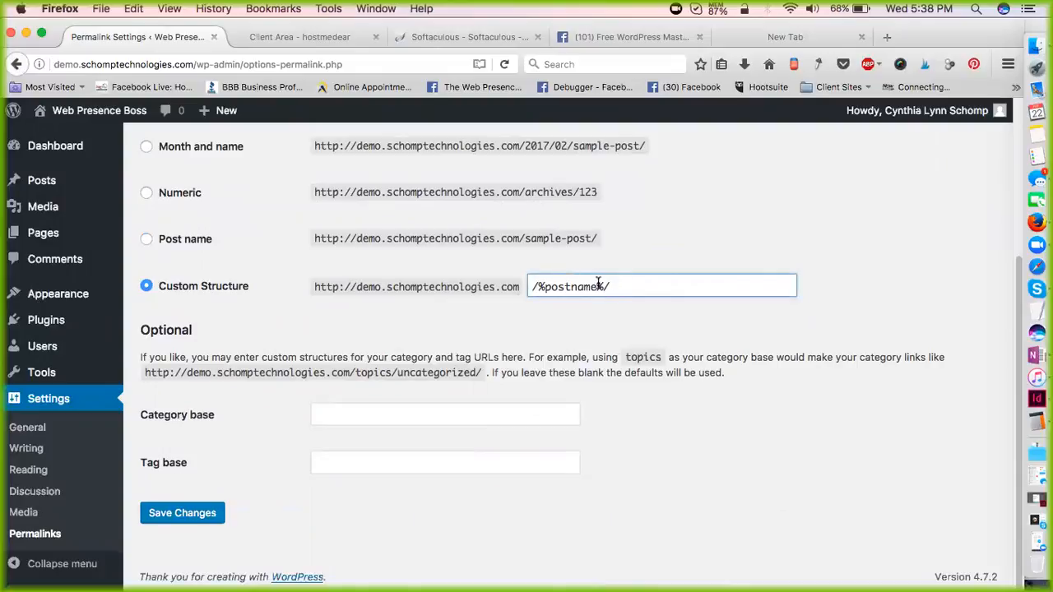
drag(601, 287, 538, 286)
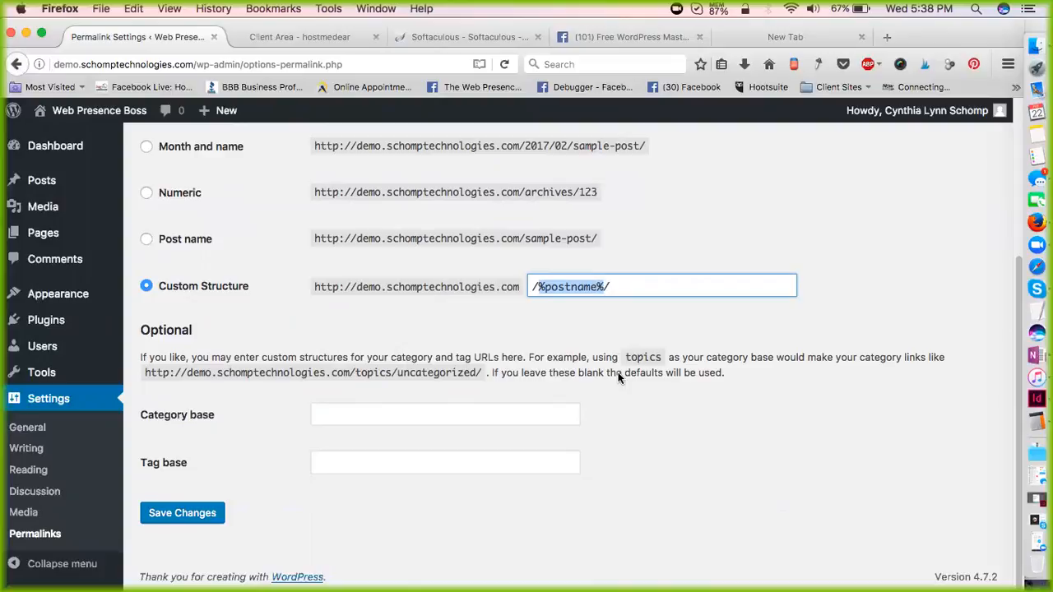
click(540, 286)
text(%categry)
key(BackSpace)
key(BackSpace)
text(ory)
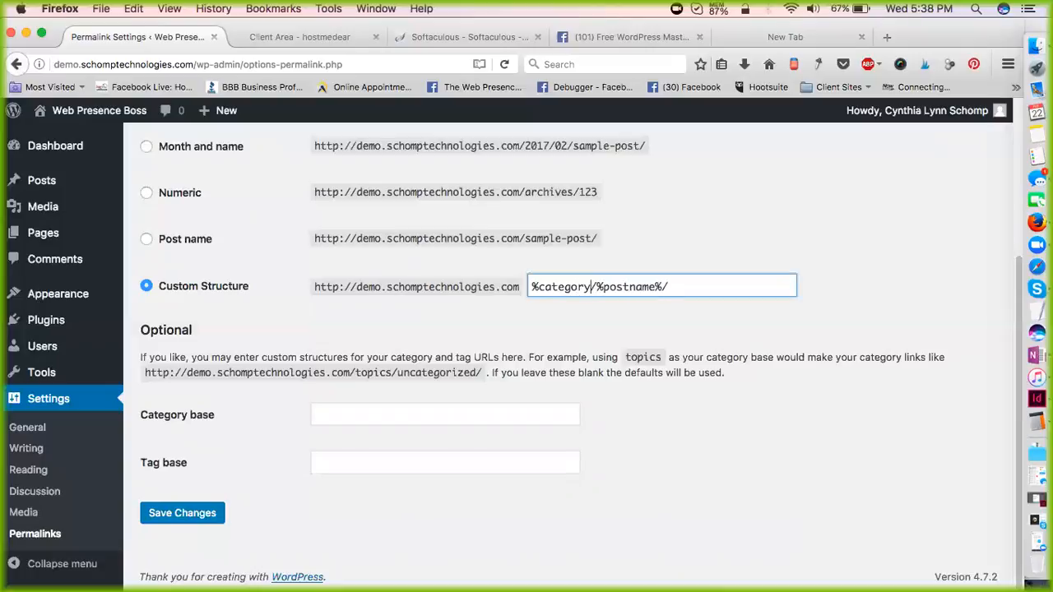
text(%)
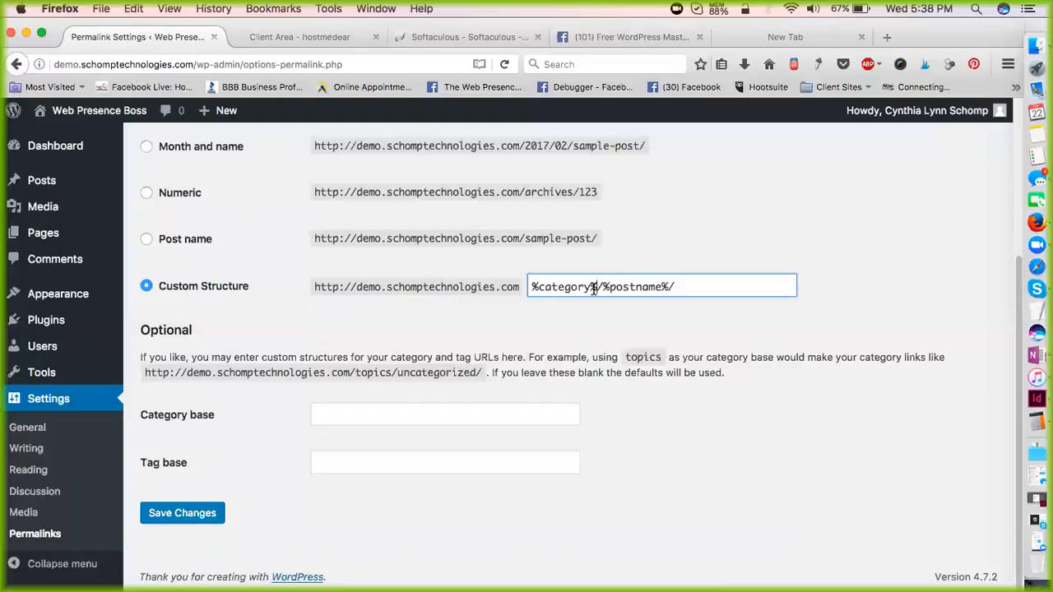
drag(594, 289, 499, 289)
click(201, 243)
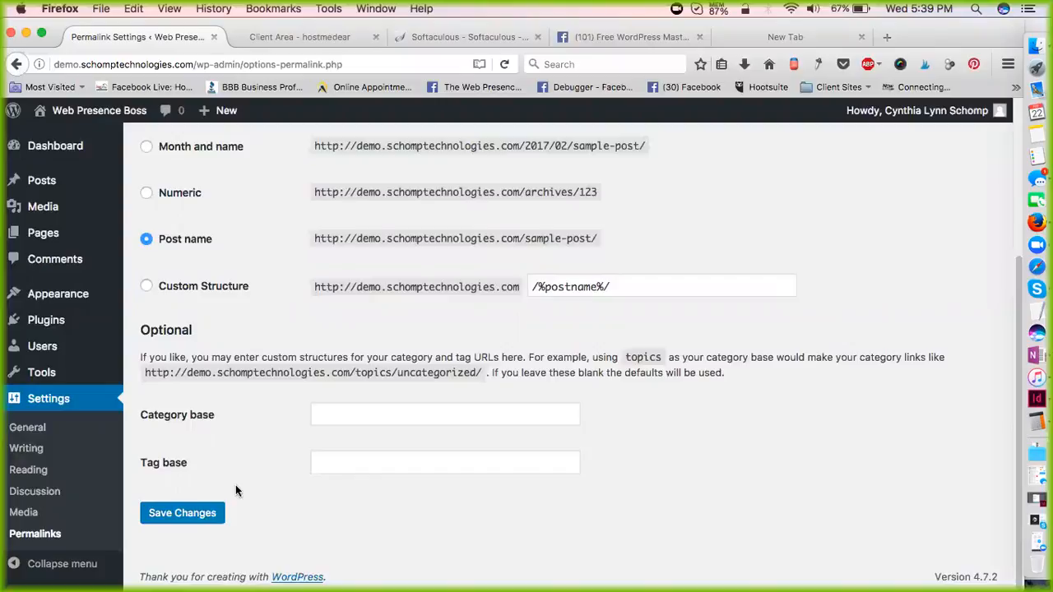
- Save the permalink settings so WordPress confirms the Post name structure was updated
click(207, 516)
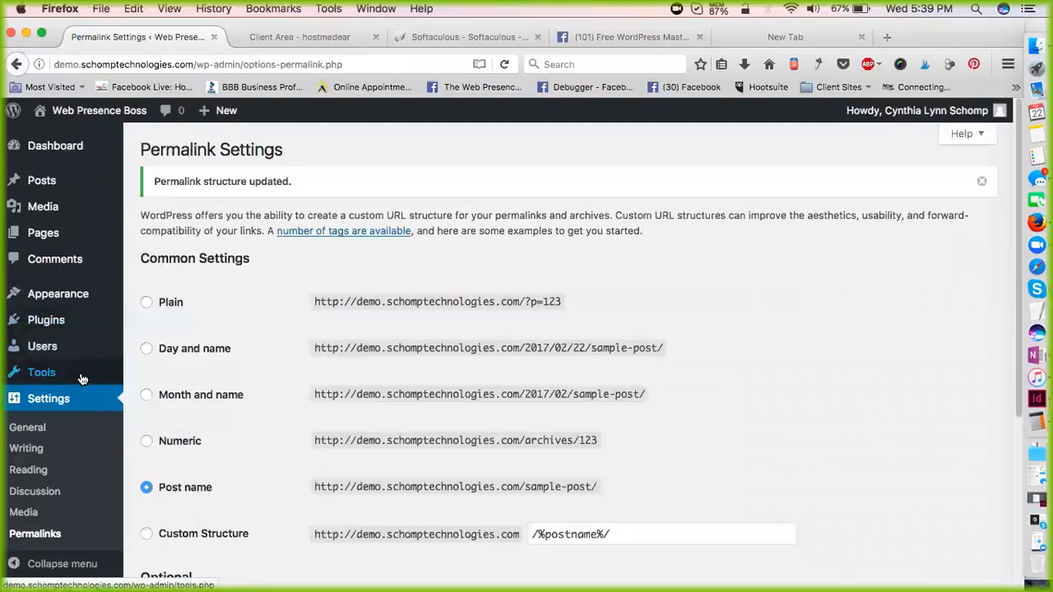
mouse_move(54, 379)
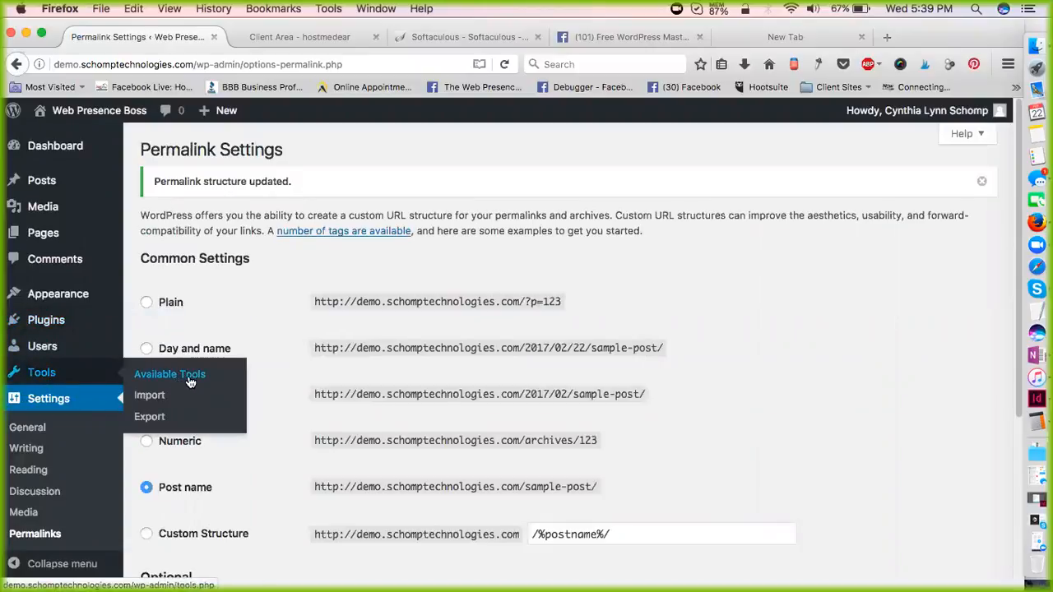
- Open Tools > Available Tools and scroll through the Press This bookmarklet options
click(188, 379)
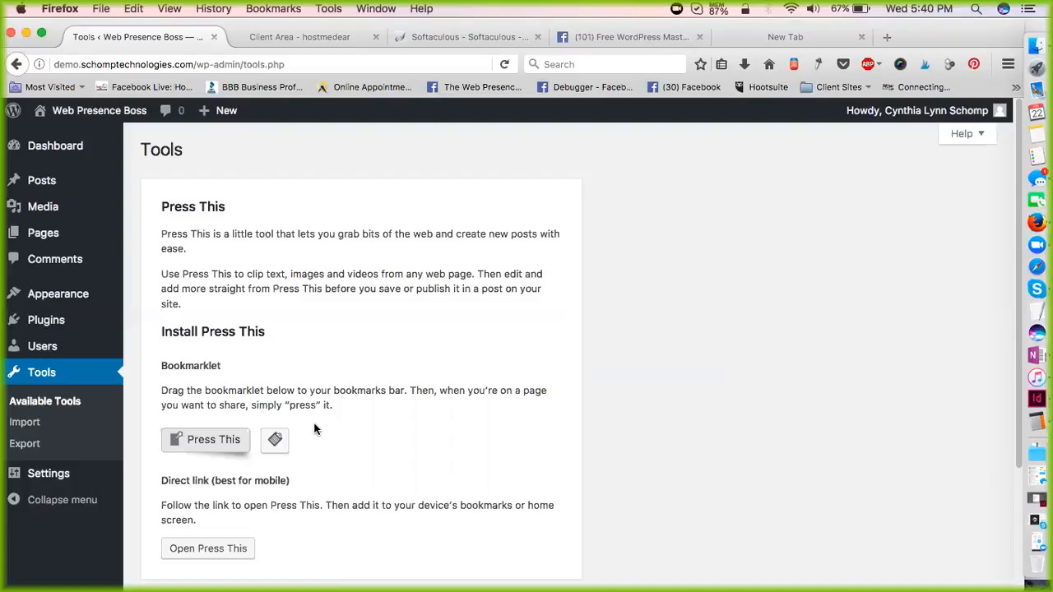
scroll(300, 426, down, 3)
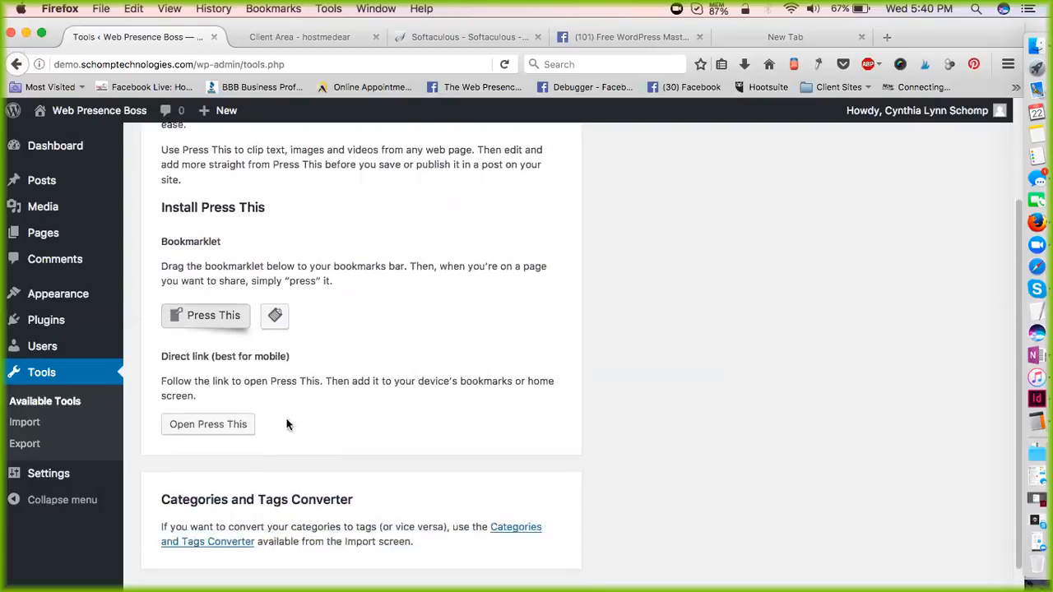
scroll(378, 406, up, 3)
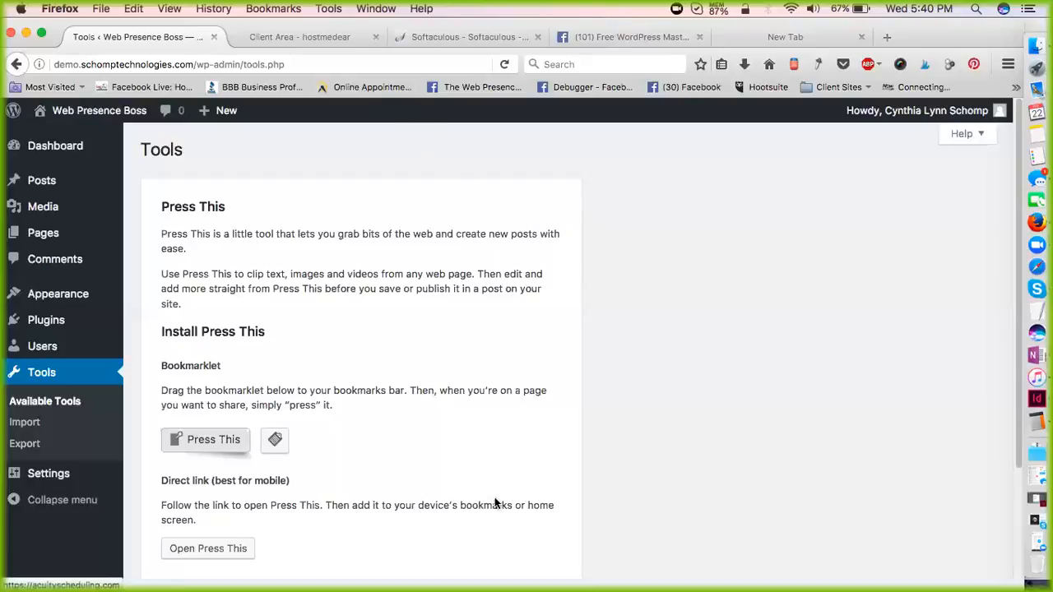
scroll(498, 499, down, 3)
- Open Tools > Import and scroll through the importers such as Blogger, RSS and Tumblr
click(33, 423)
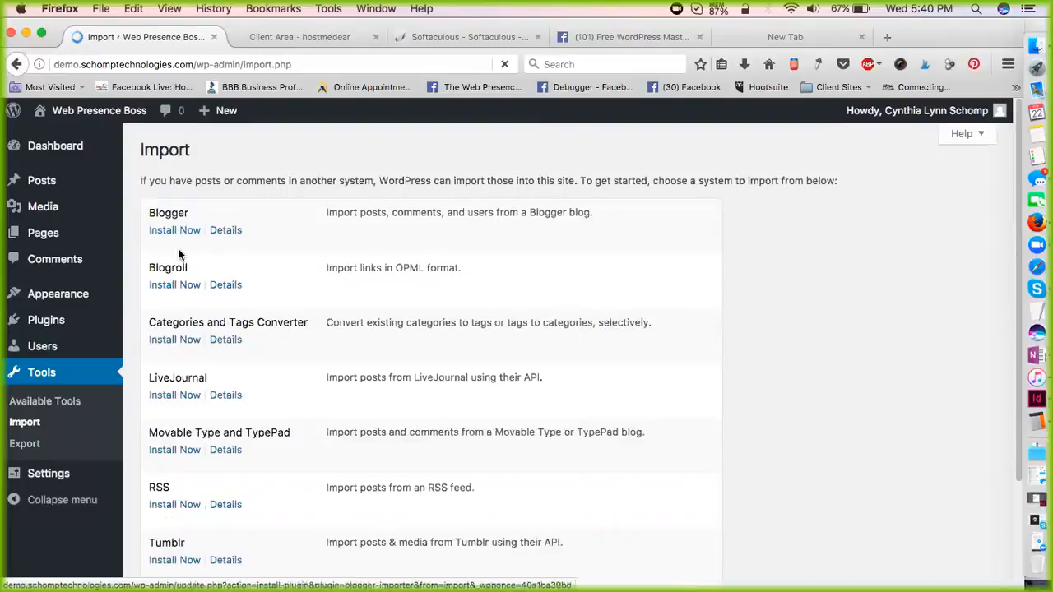
scroll(175, 366, down, 3)
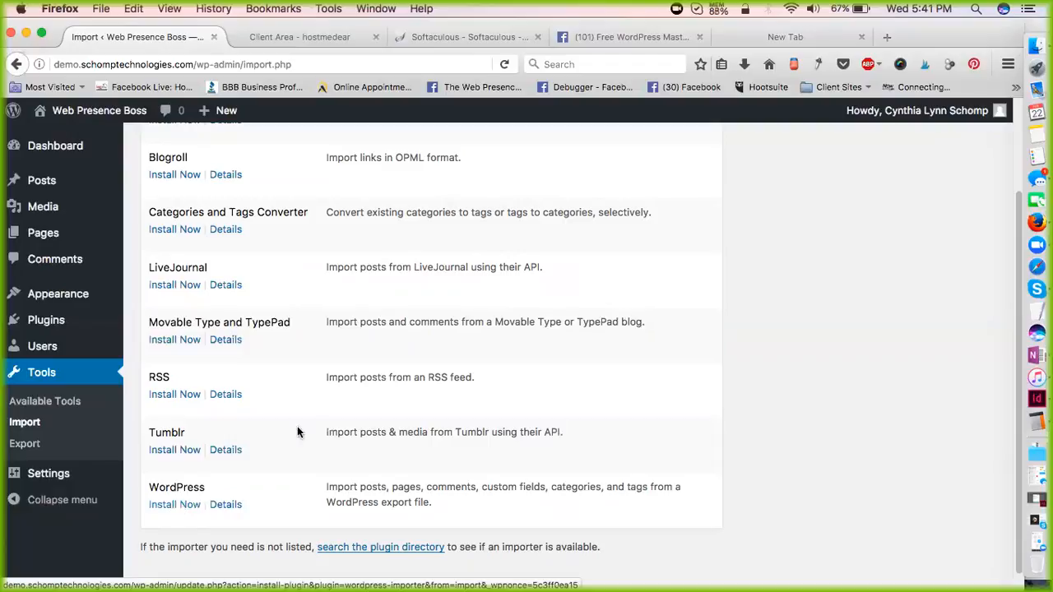
scroll(309, 416, up, 3)
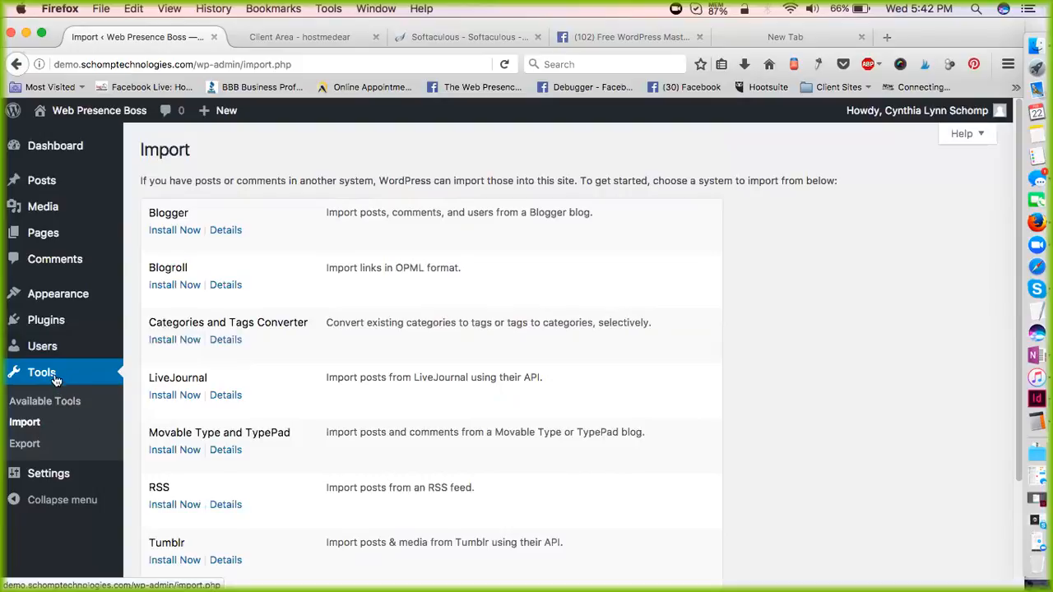
- Review the Export page's All content, Posts, Pages and Media options, then go to All Users
click(30, 444)
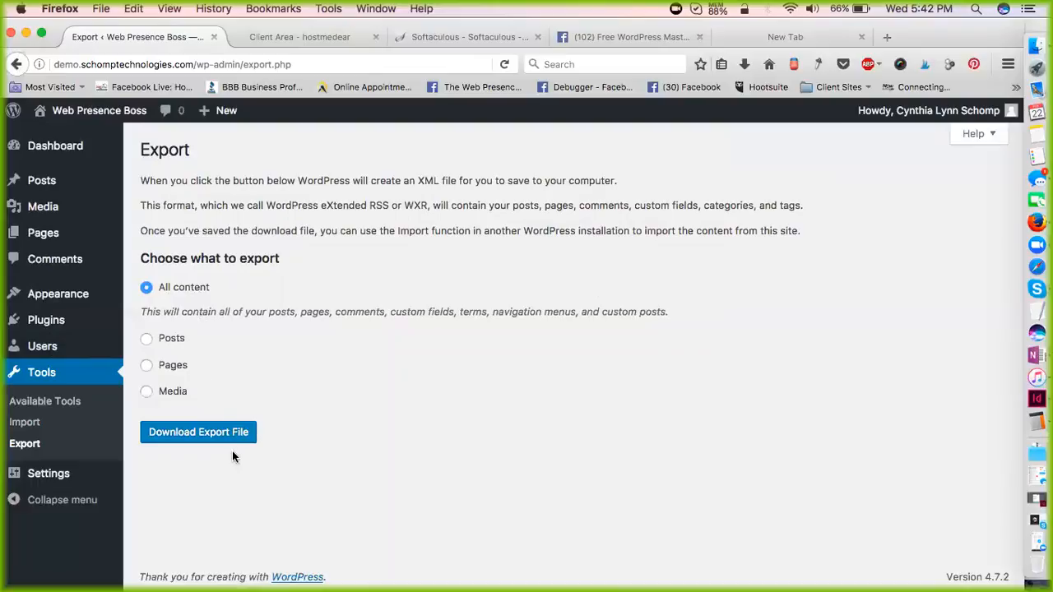
mouse_move(71, 358)
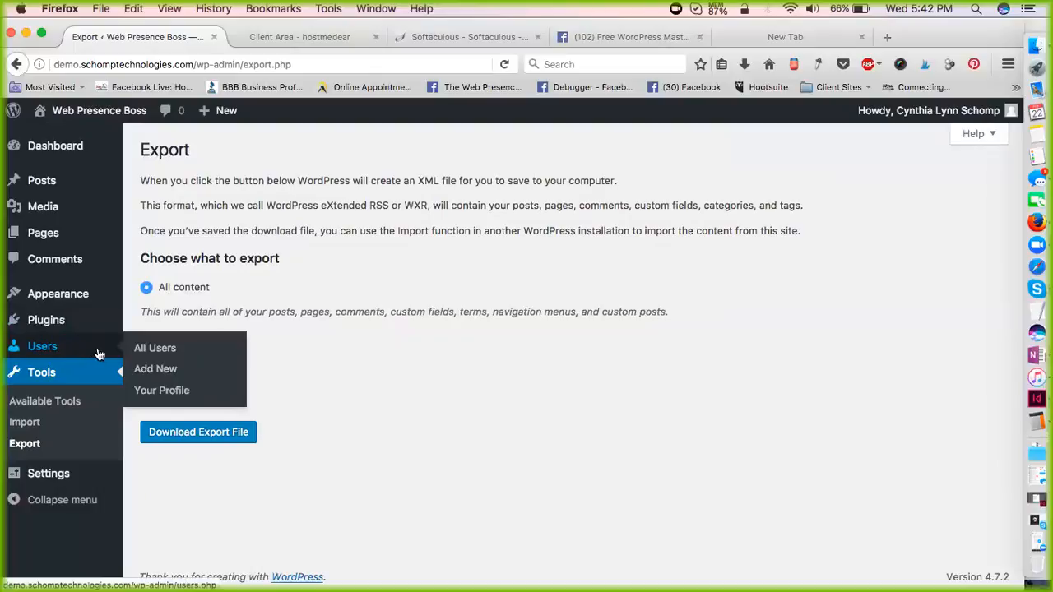
click(156, 352)
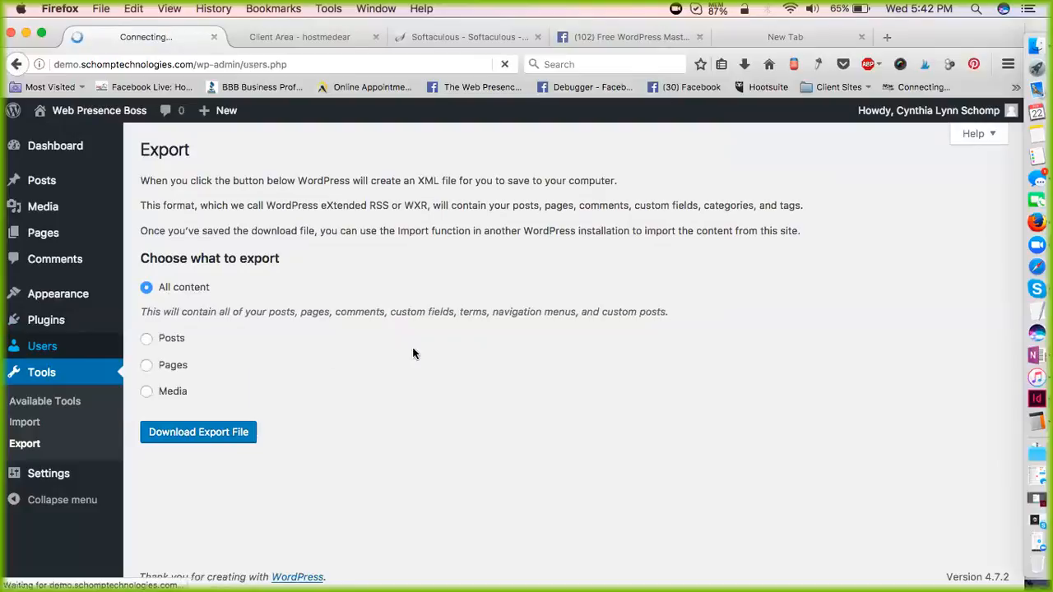
- Look over the single Administrator account in the Users list, then start adding a new user
mouse_move(315, 285)
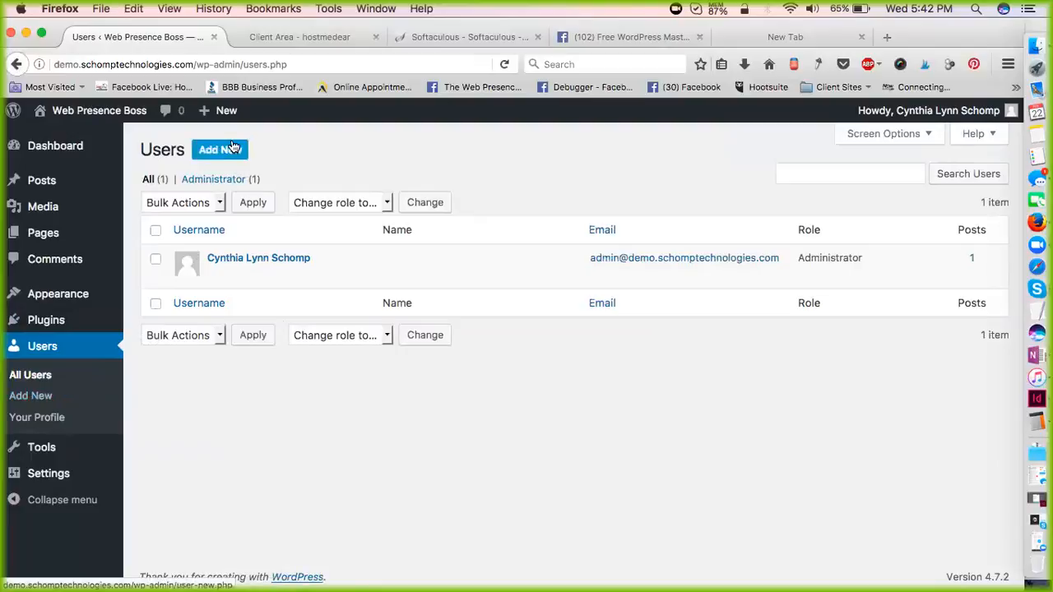
mouse_move(233, 116)
click(234, 157)
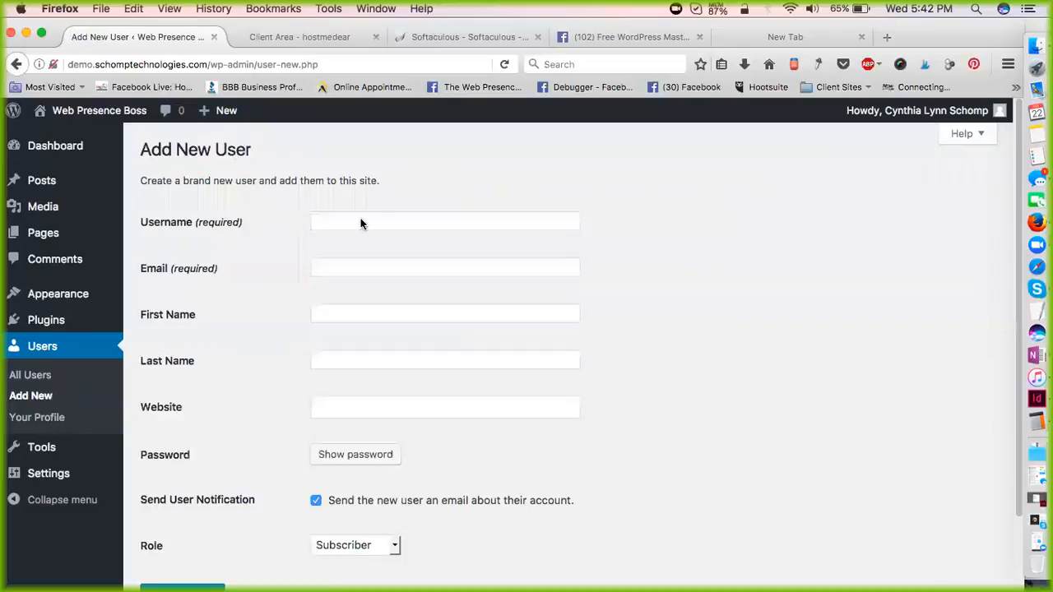
- Step through the blank Username, Email and First Name fields and scroll down the Add New User form
click(395, 220)
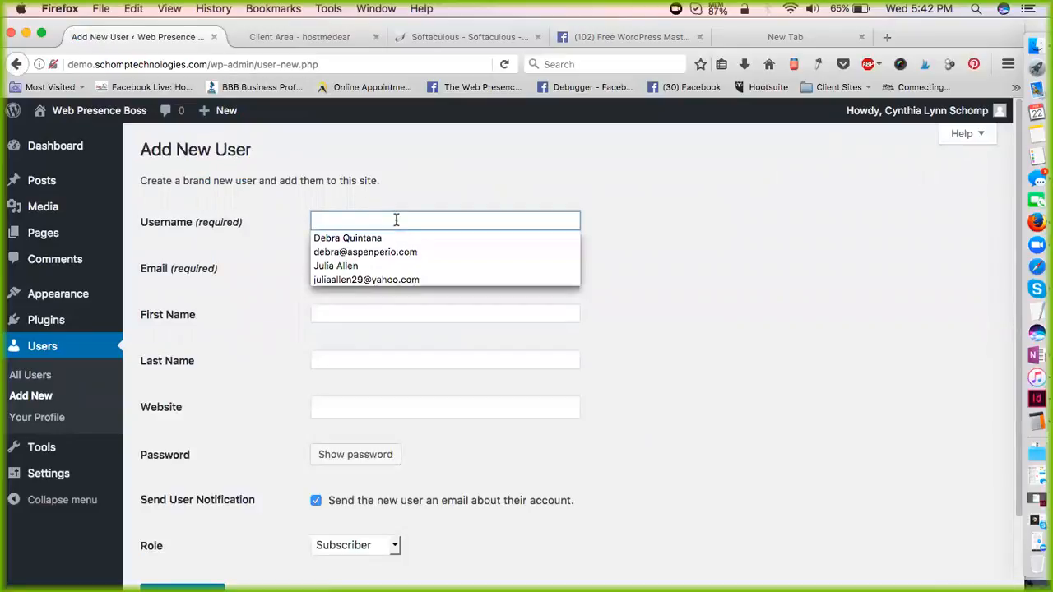
click(395, 200)
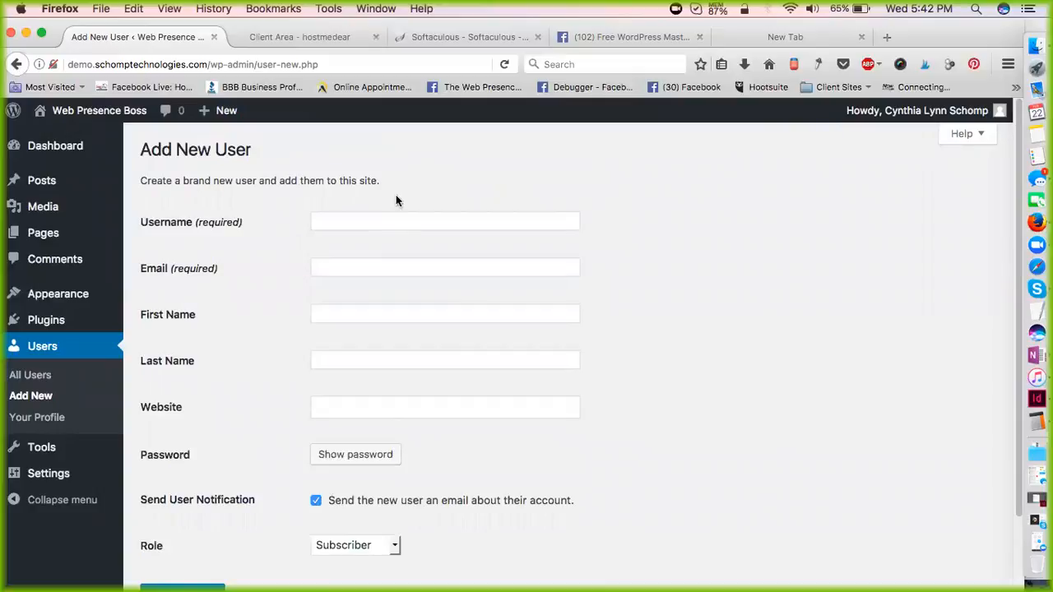
click(329, 270)
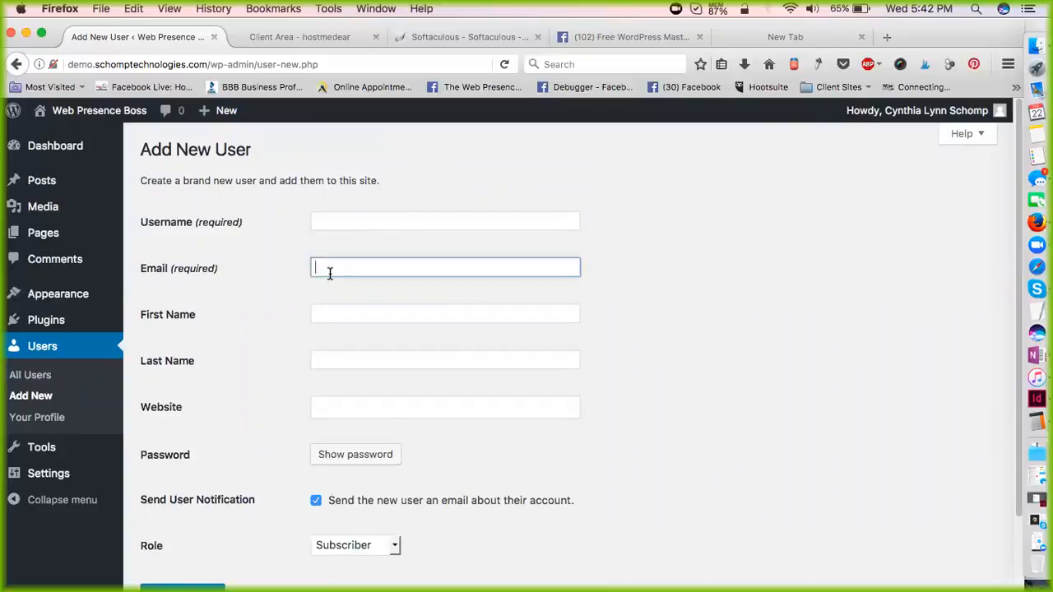
click(352, 313)
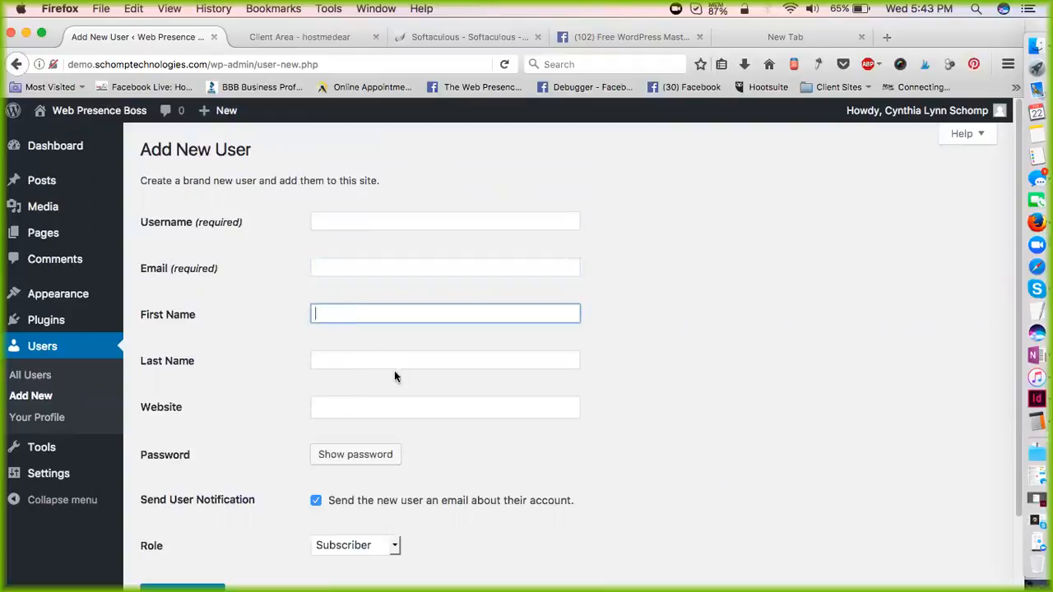
scroll(390, 403, down, 1)
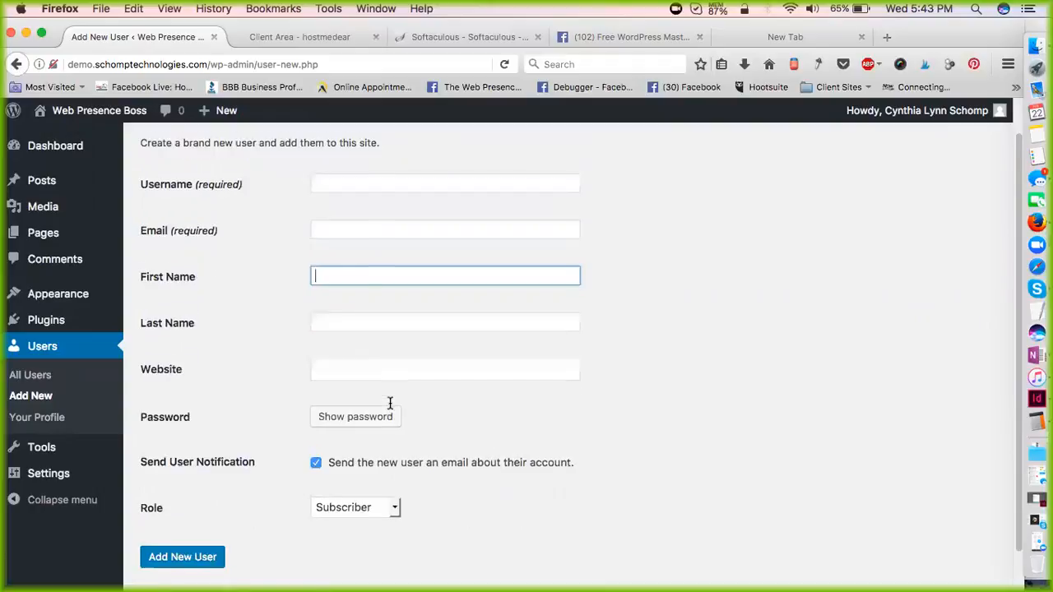
scroll(390, 403, down, 1)
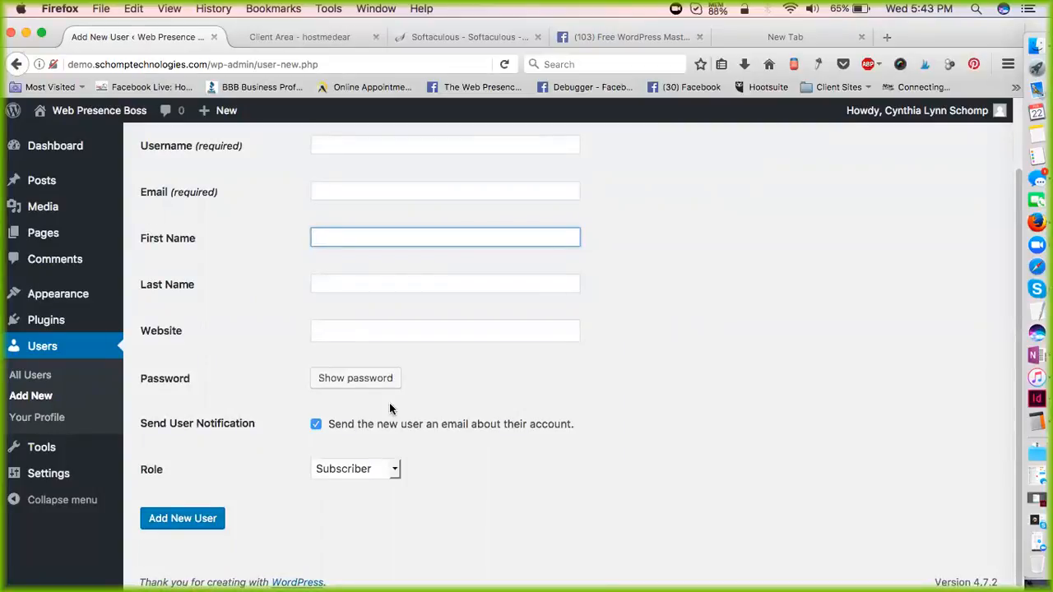
- Reveal a generated password, keep the Subscriber role, then leave the unsaved form for All Users
click(383, 379)
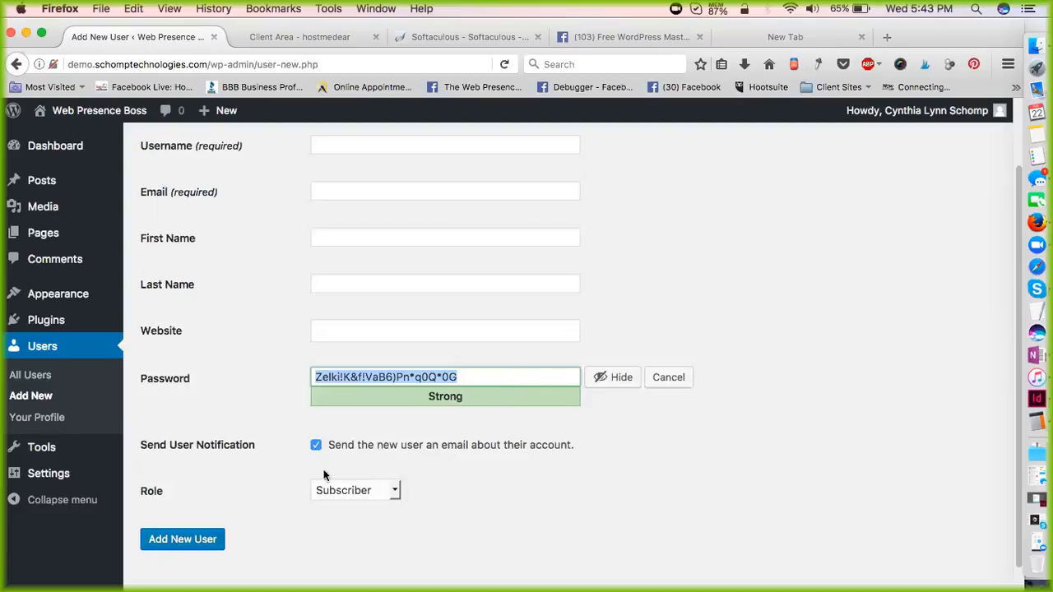
click(317, 447)
click(389, 490)
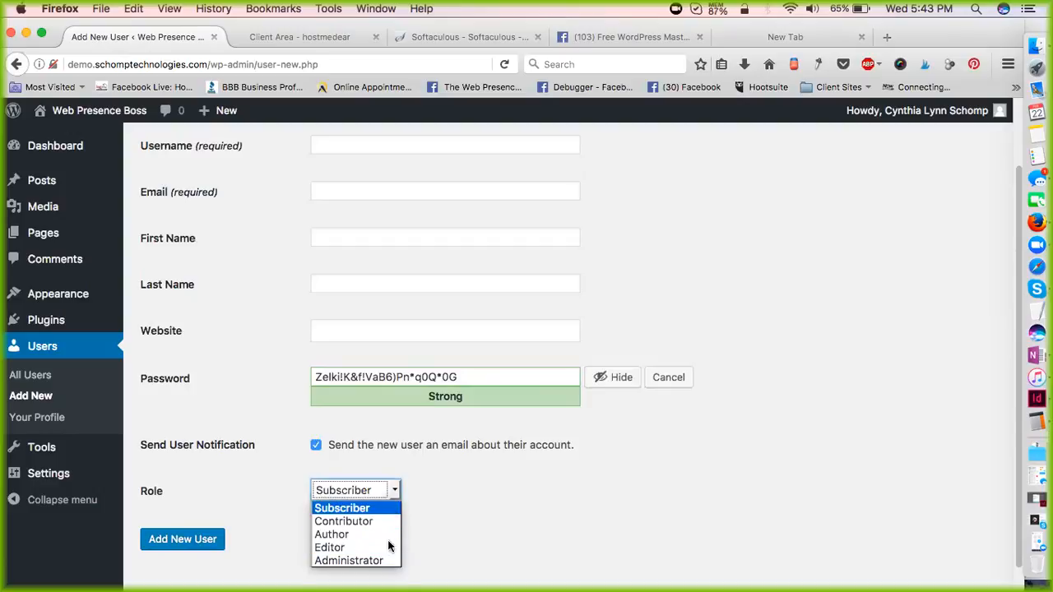
click(393, 492)
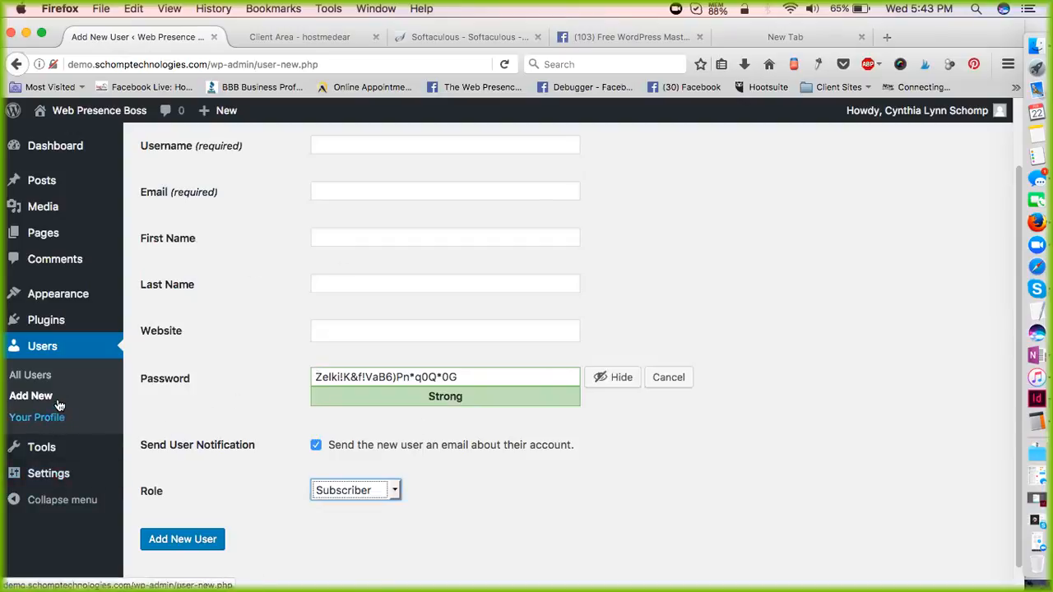
click(42, 380)
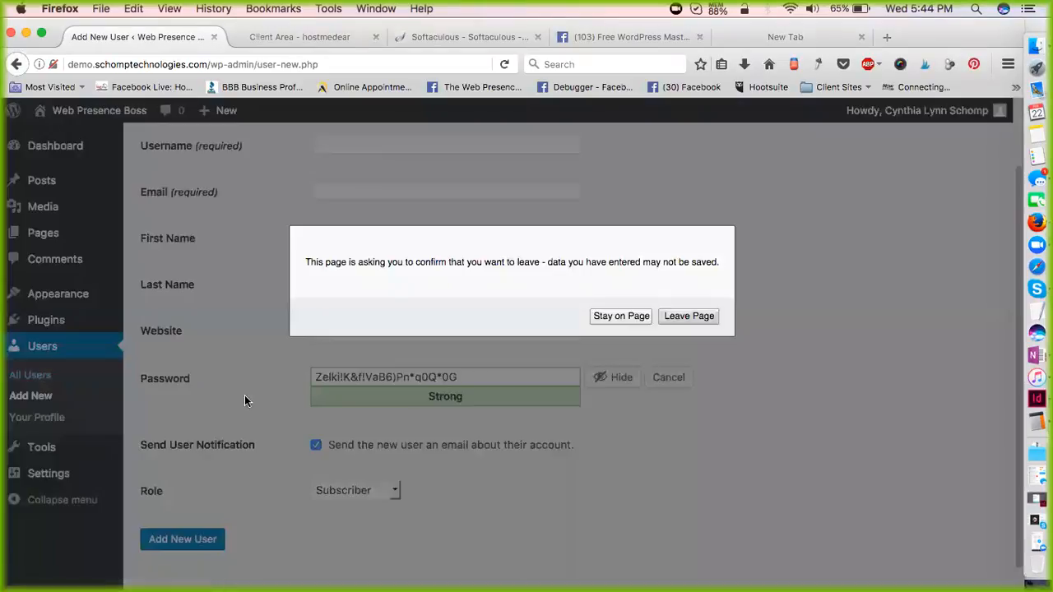
click(682, 316)
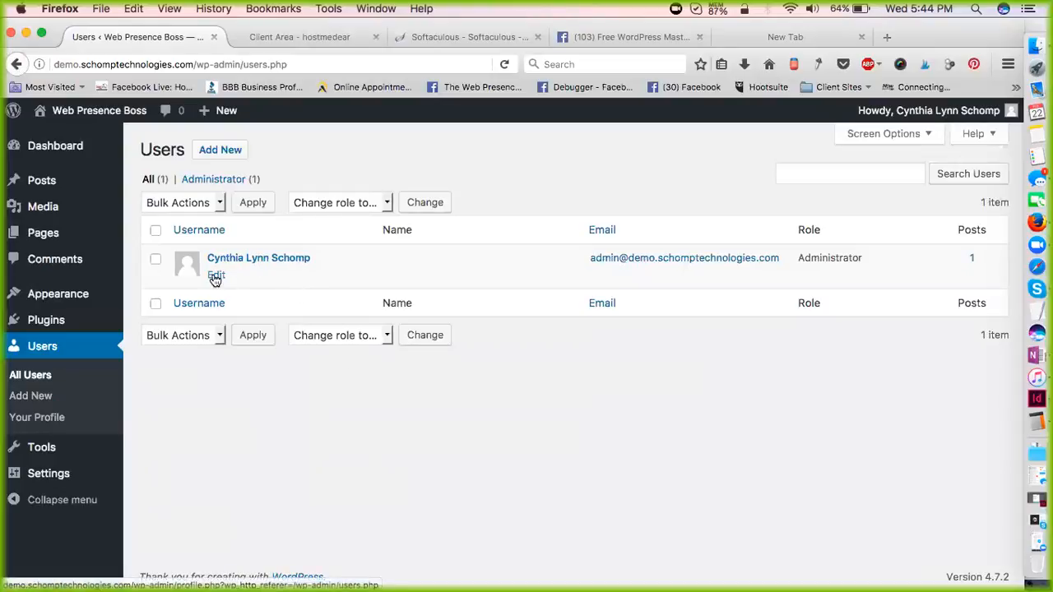
- Edit the admin profile, preview the Ectoplasm, Midnight and Light colour schemes, then restore Default
click(215, 277)
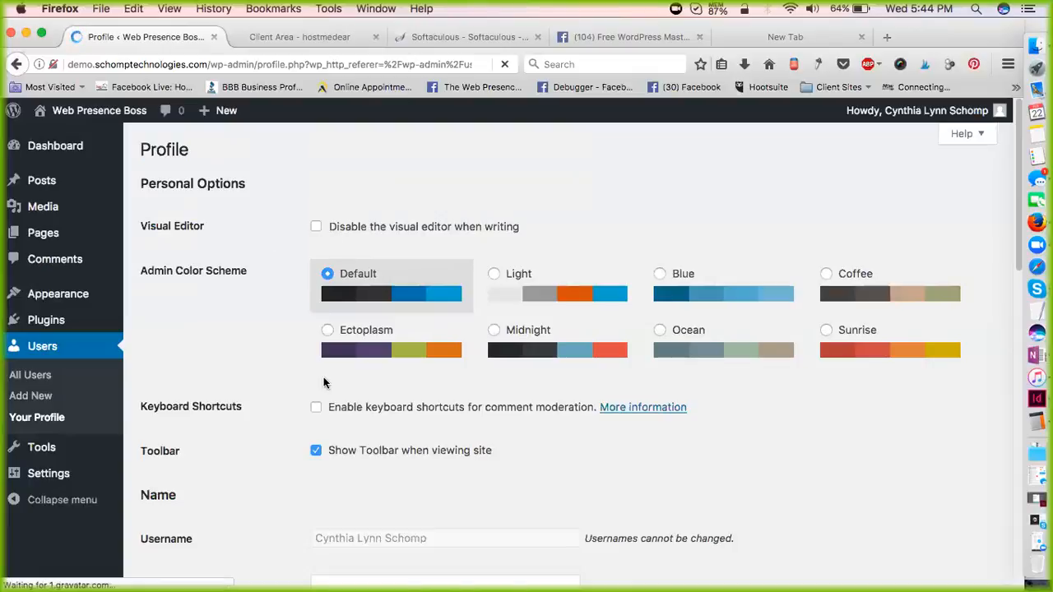
scroll(265, 417, down, 1)
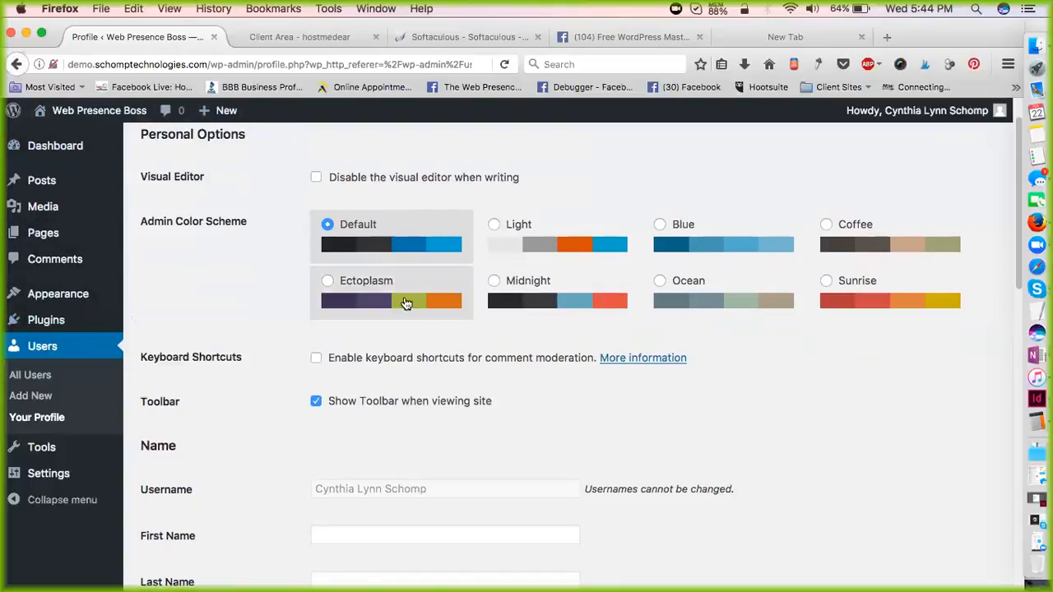
click(329, 280)
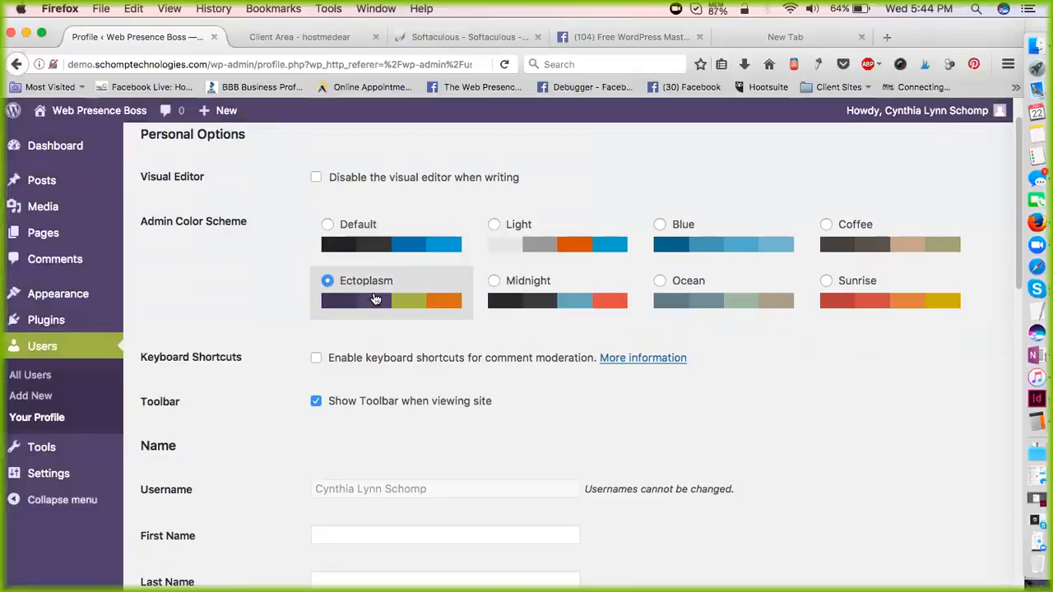
click(557, 286)
click(586, 232)
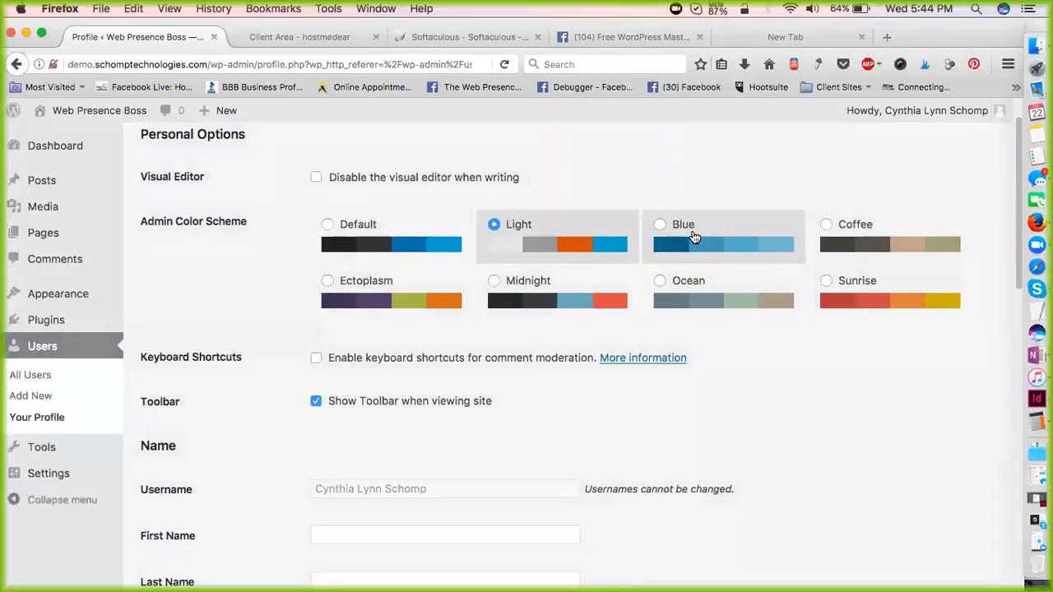
click(328, 225)
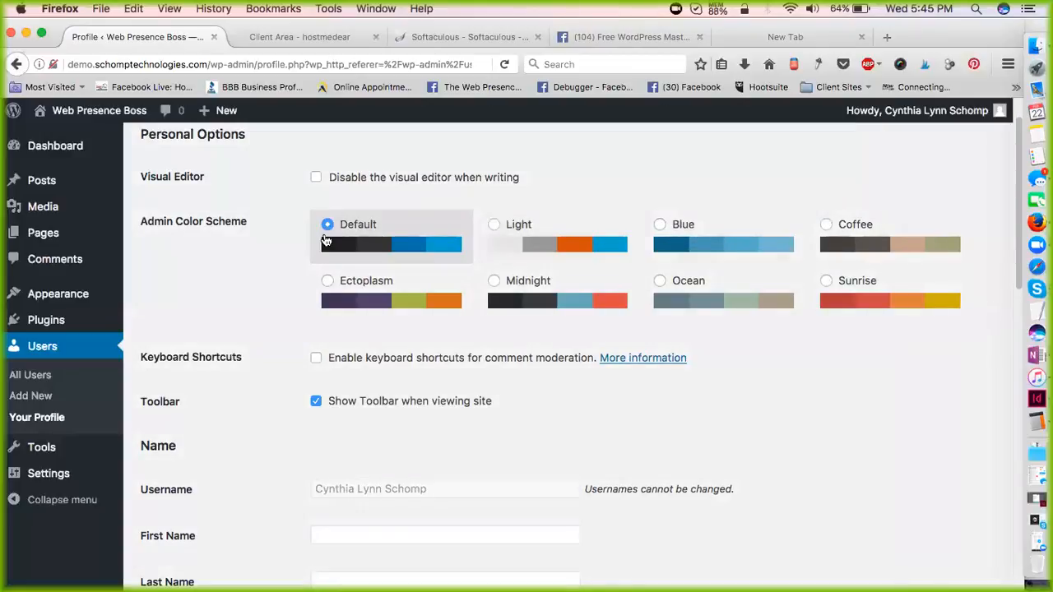
scroll(253, 357, down, 2)
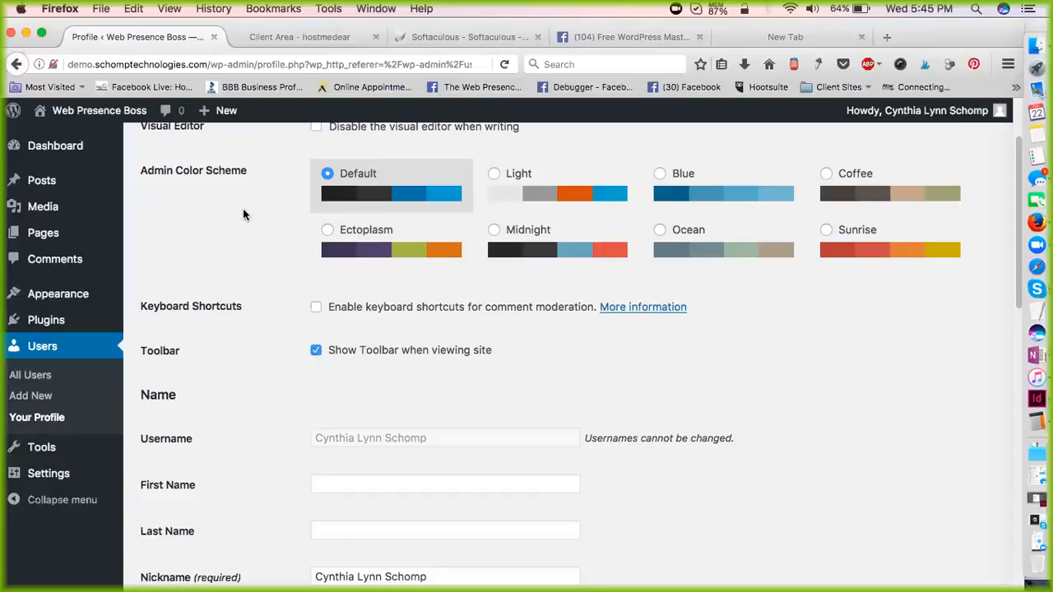
mouse_move(101, 118)
scroll(286, 440, down, 2)
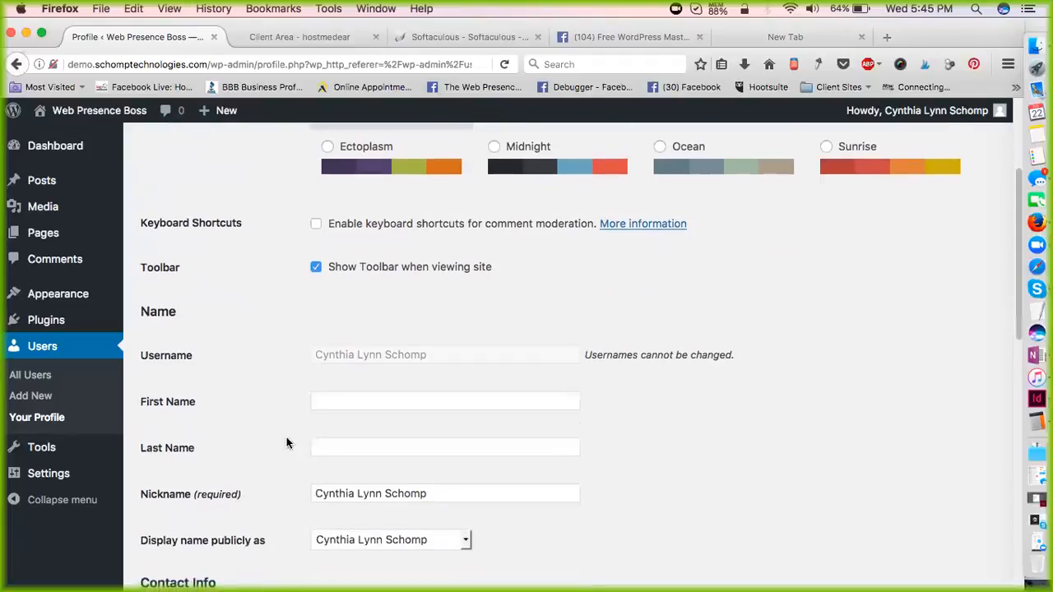
scroll(448, 380, down, 3)
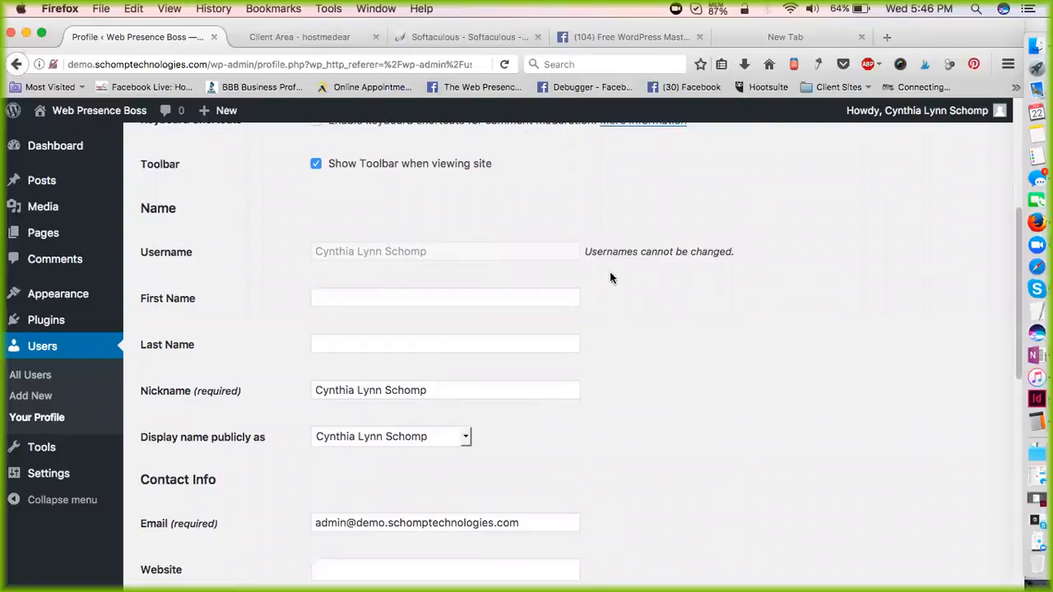
scroll(629, 393, down, 4)
scroll(629, 393, up, 8)
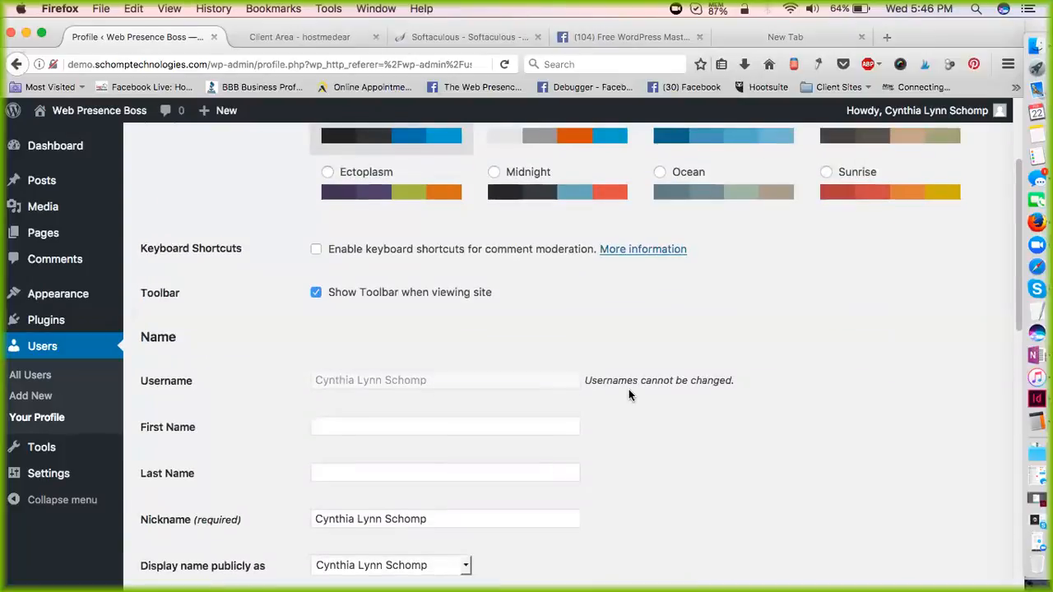
scroll(629, 396, down, 1)
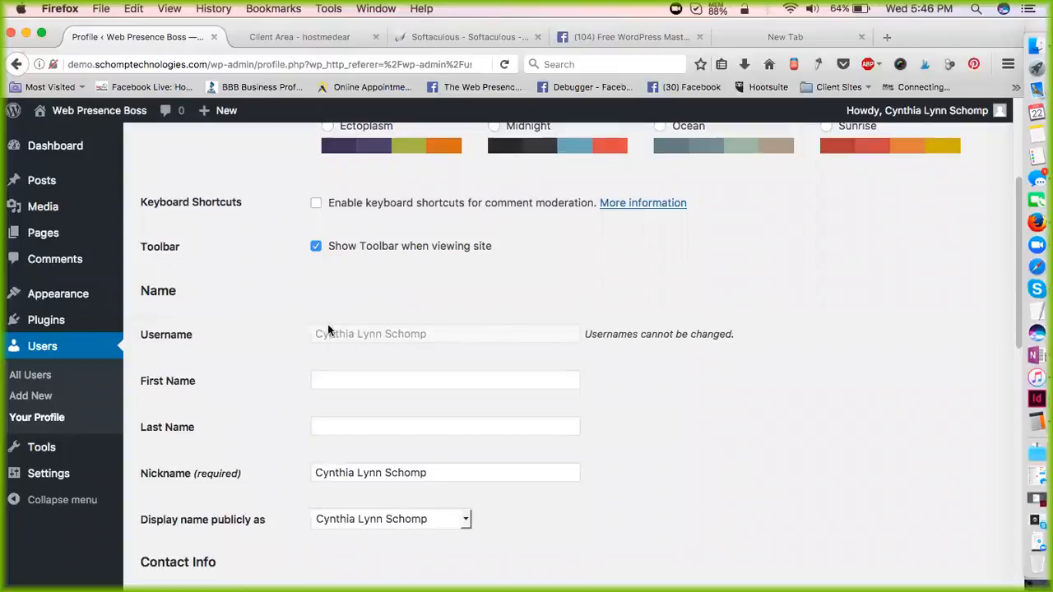
click(350, 381)
scroll(350, 381, down, 4)
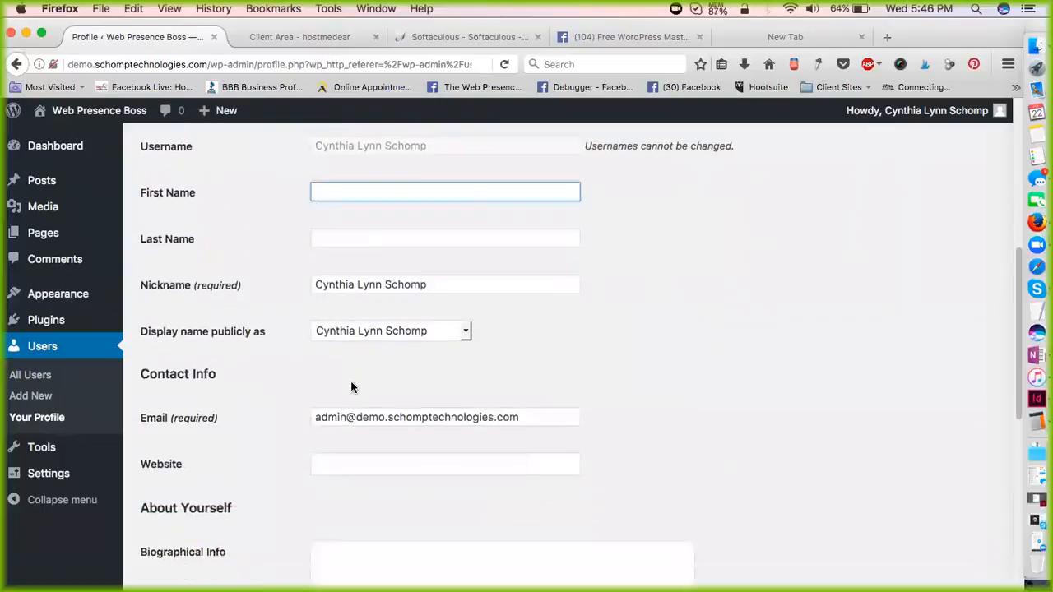
scroll(351, 387, down, 5)
click(371, 360)
scroll(372, 358, down, 3)
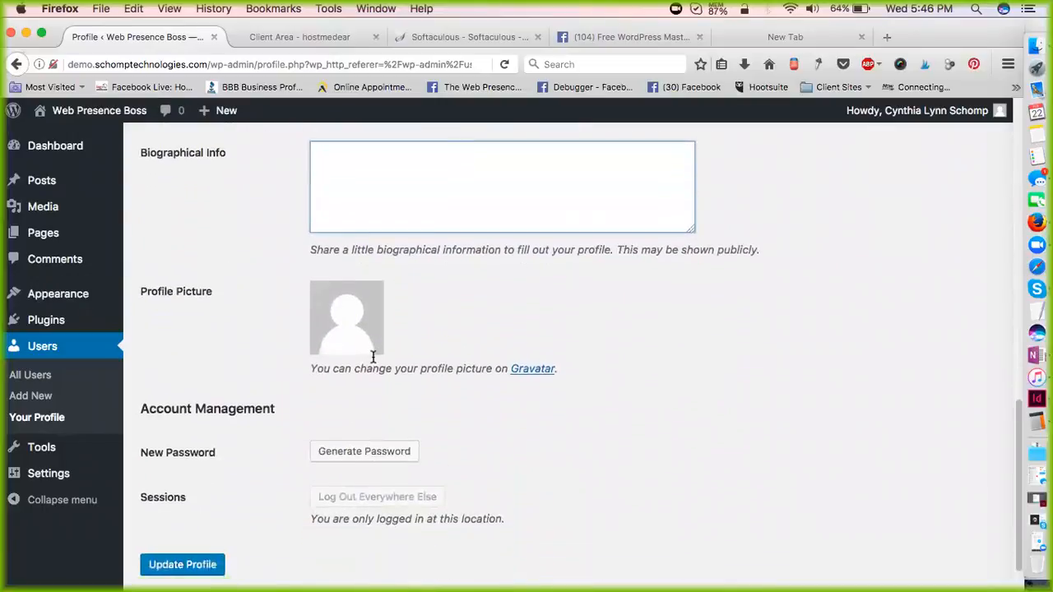
scroll(372, 358, down, 1)
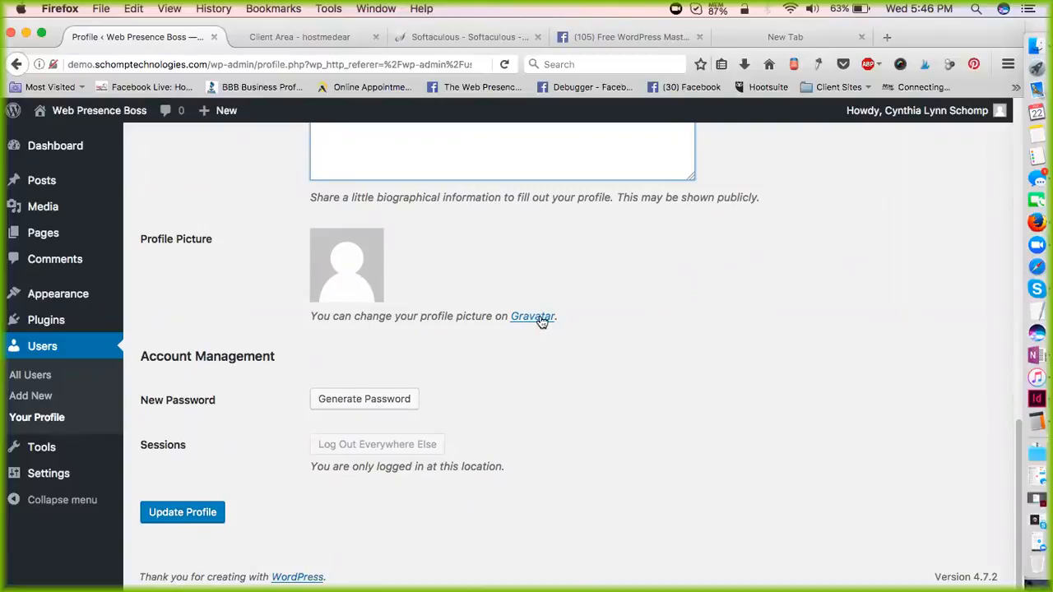
scroll(548, 322, up, 5)
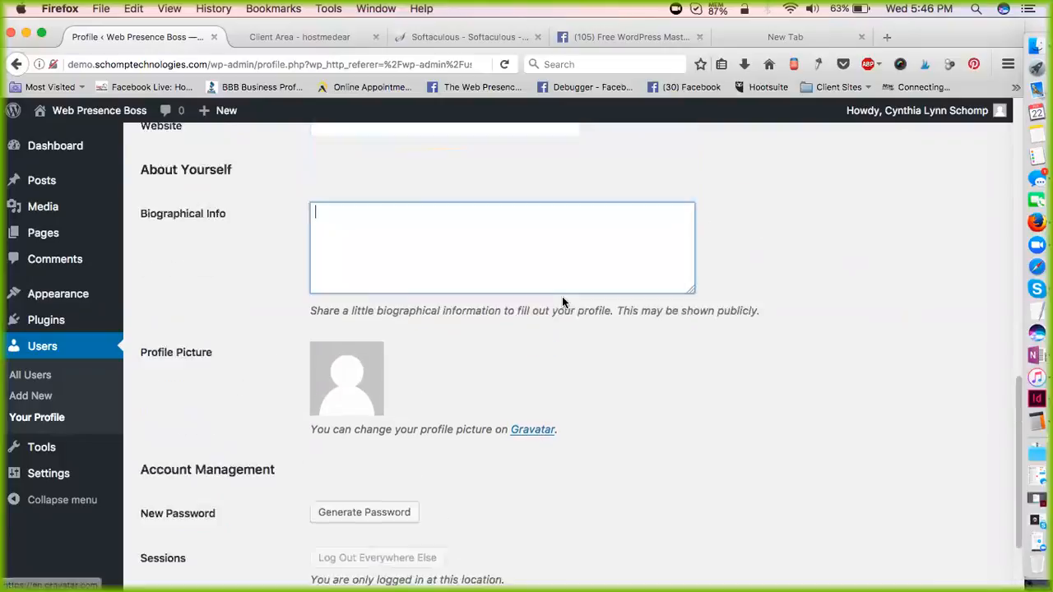
- Replace the profile's email address with the new company email address, fixing typos
drag(549, 235, 108, 237)
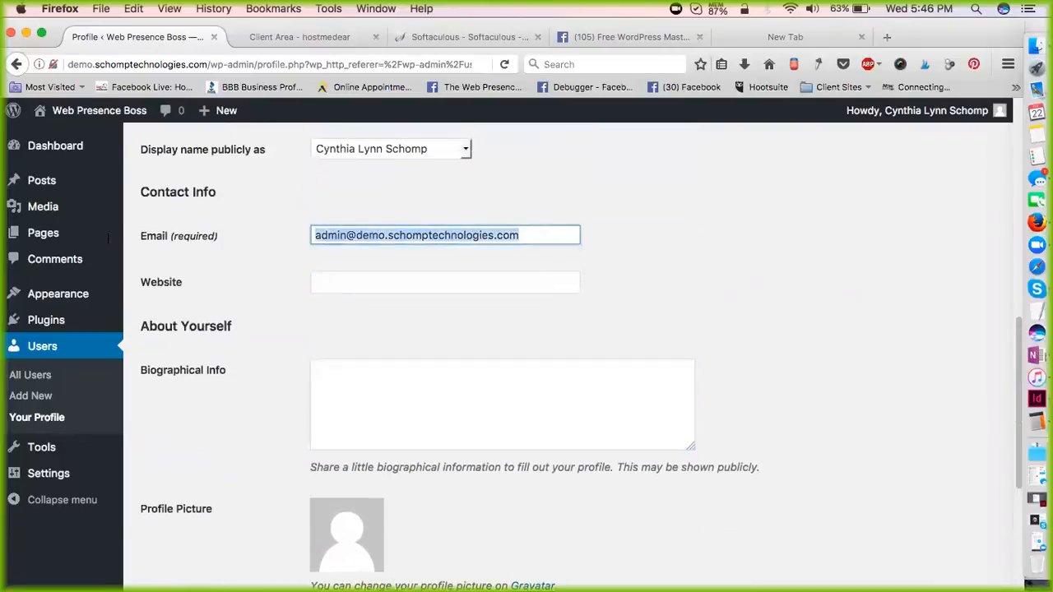
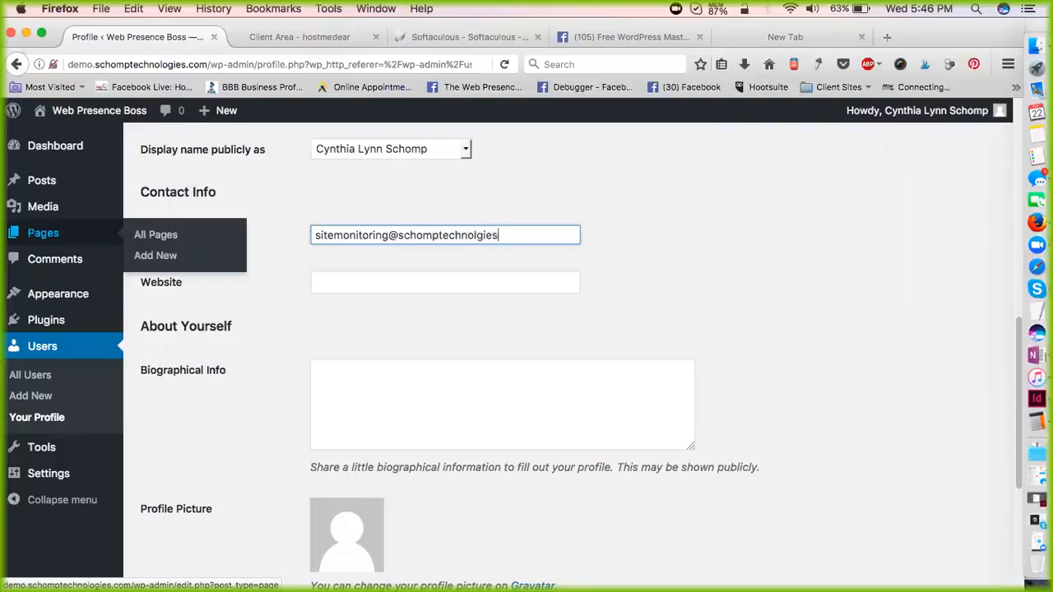
key(Tab)
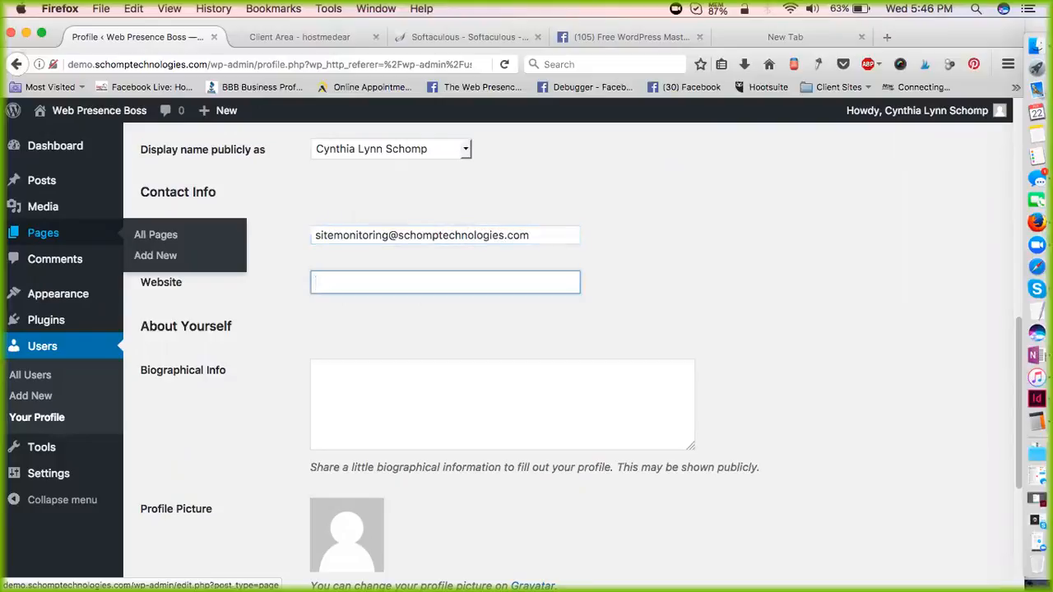
- Save the profile with Update Profile so it shows Profile updated
scroll(568, 354, down, 5)
click(182, 554)
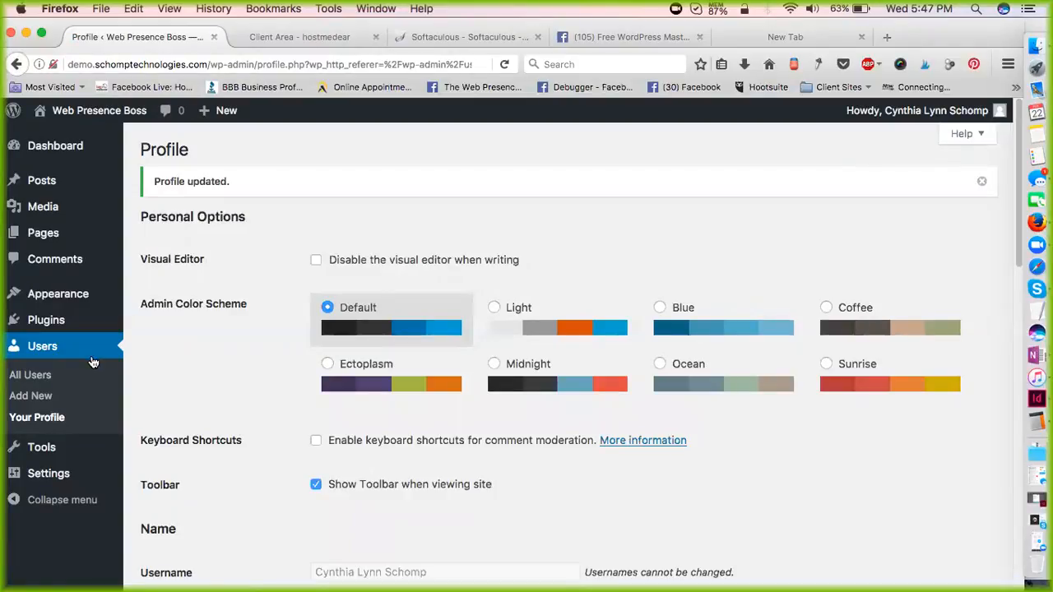
mouse_move(83, 317)
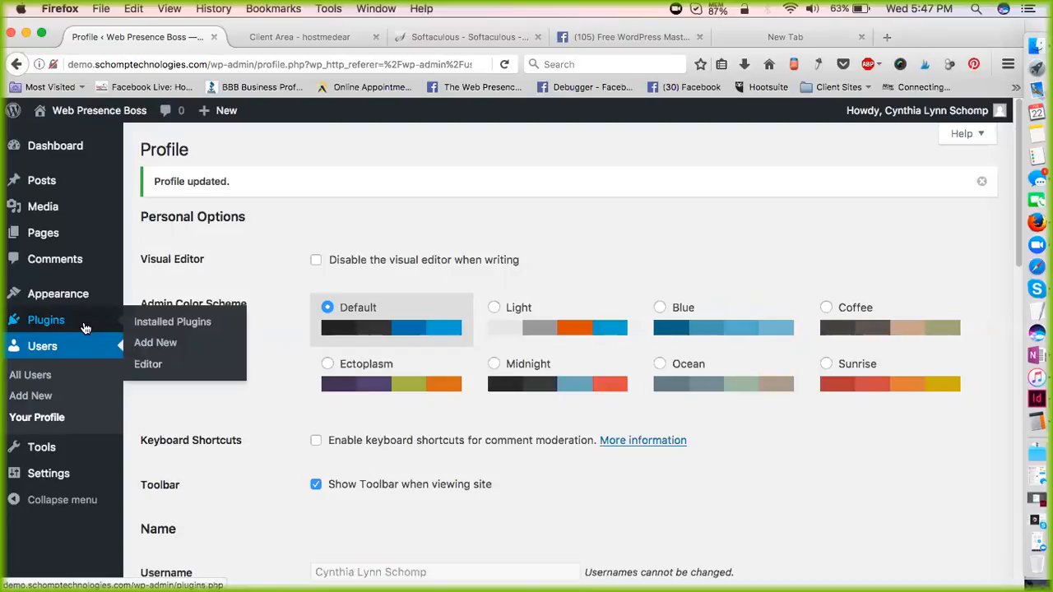
- In Installed Plugins, delete Hello Dolly and activate Akismet
click(191, 323)
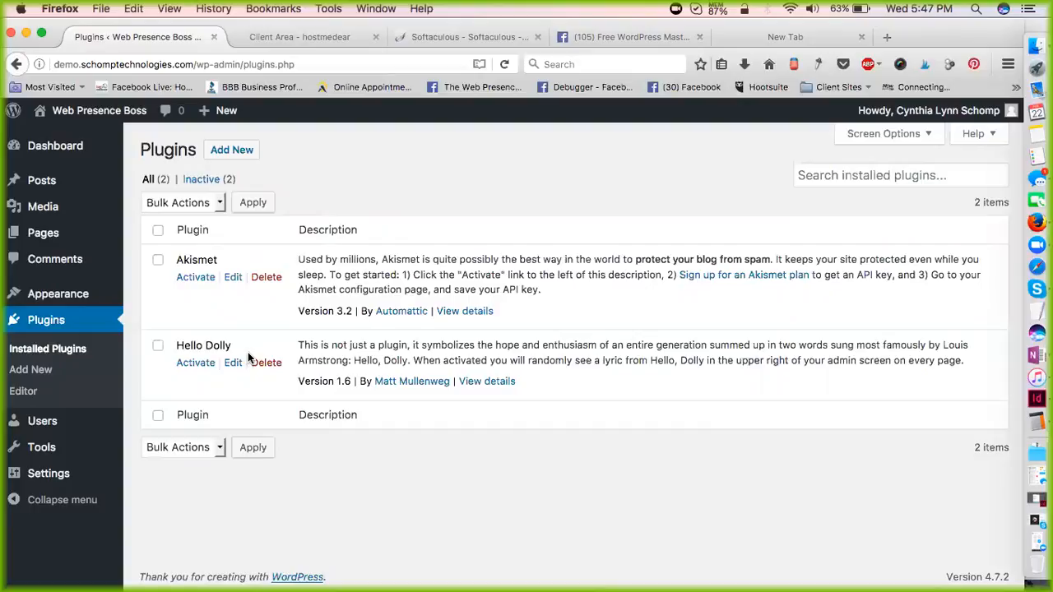
click(276, 371)
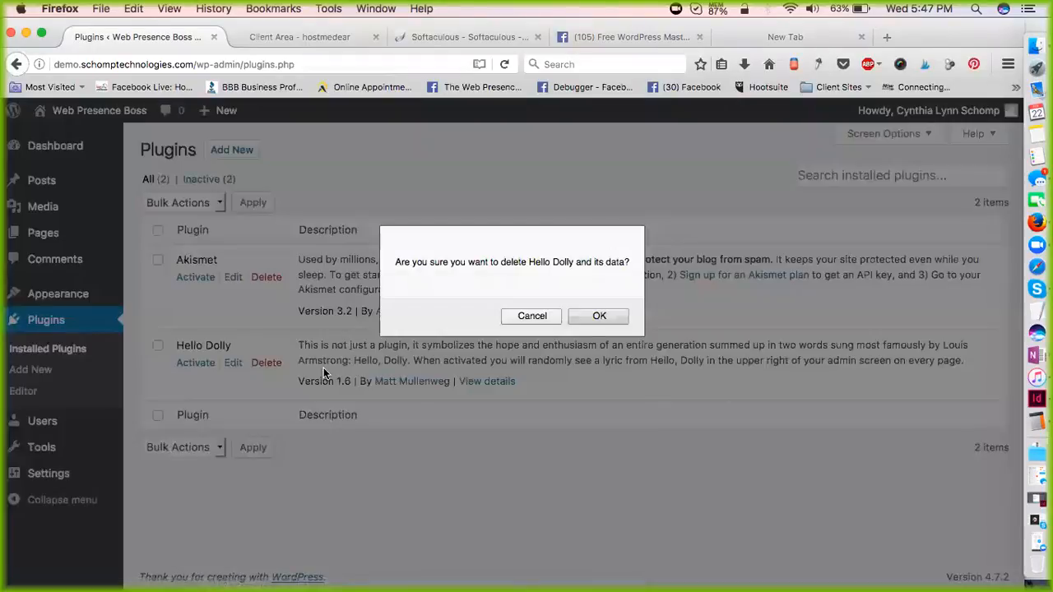
click(623, 318)
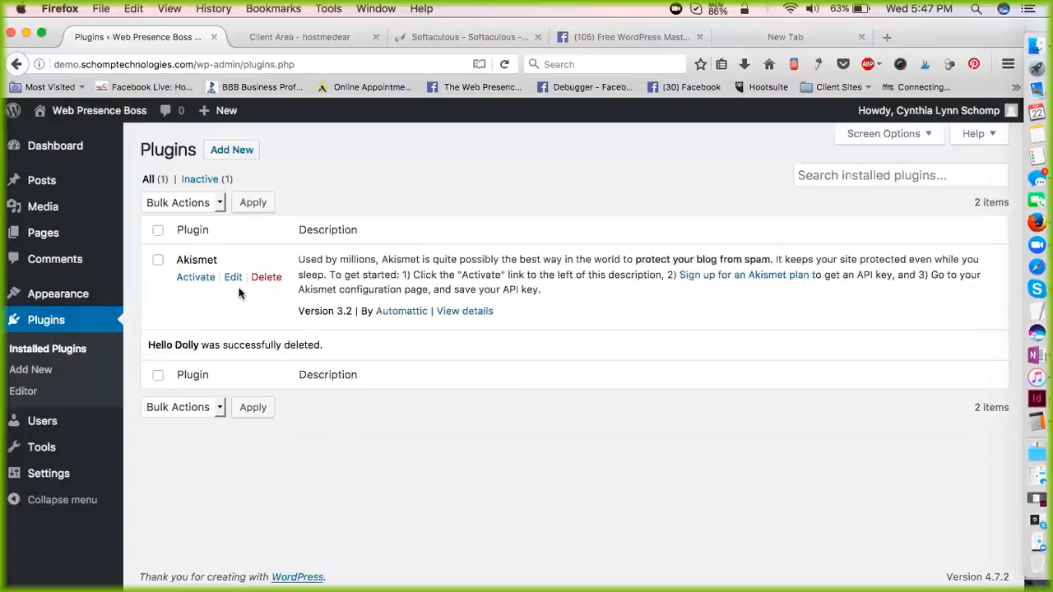
click(197, 281)
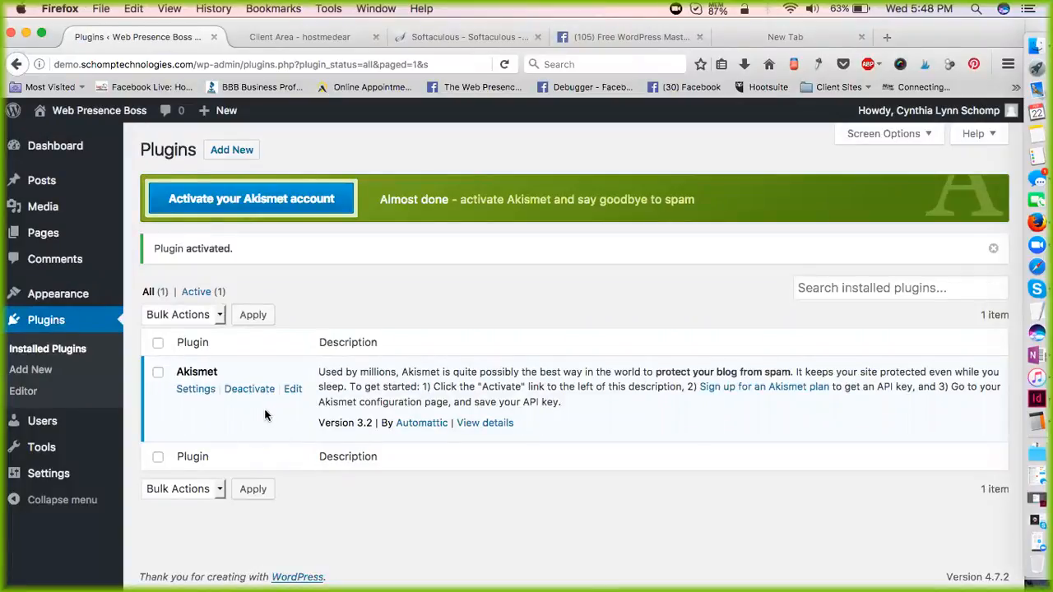
- From Akismet's settings, launch the API key sign-up on akismet.com/wordpress in a new tab
click(183, 391)
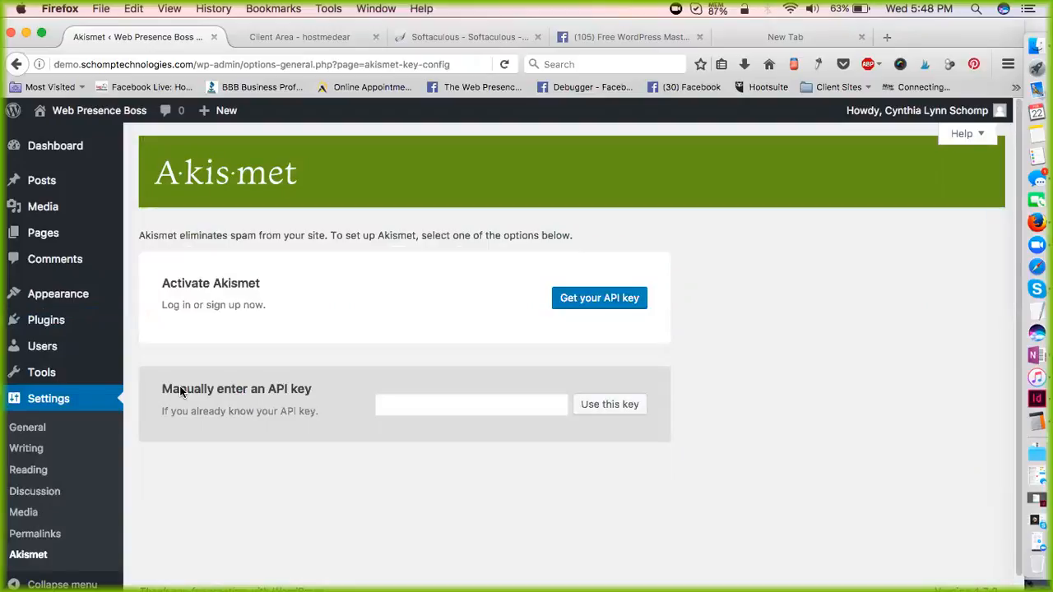
click(599, 299)
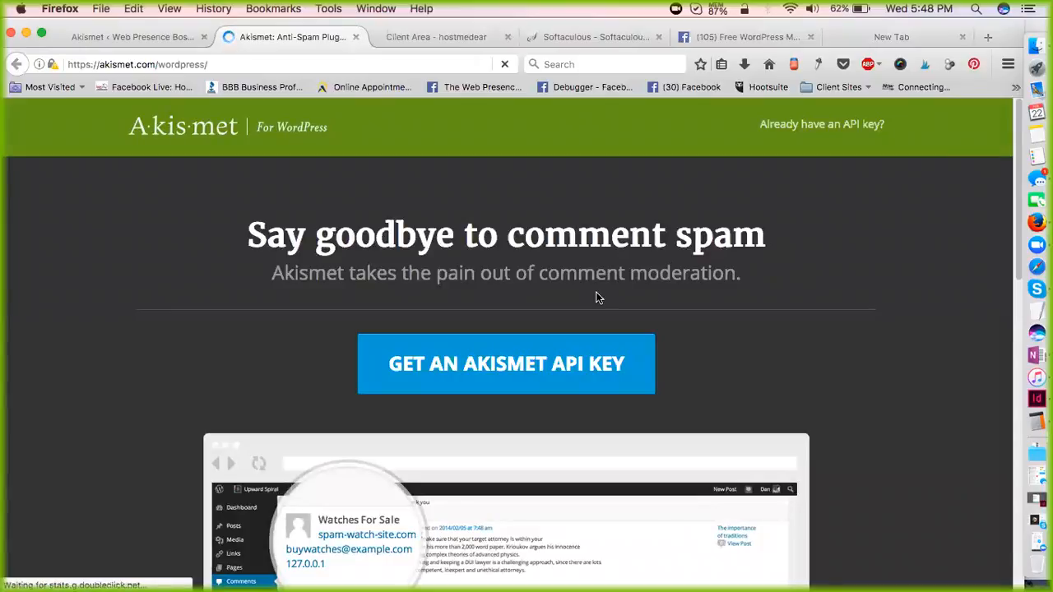
- Start the Akismet API key sign-up and try logging in with the existing WordPress.com account's e-mail and password
click(601, 372)
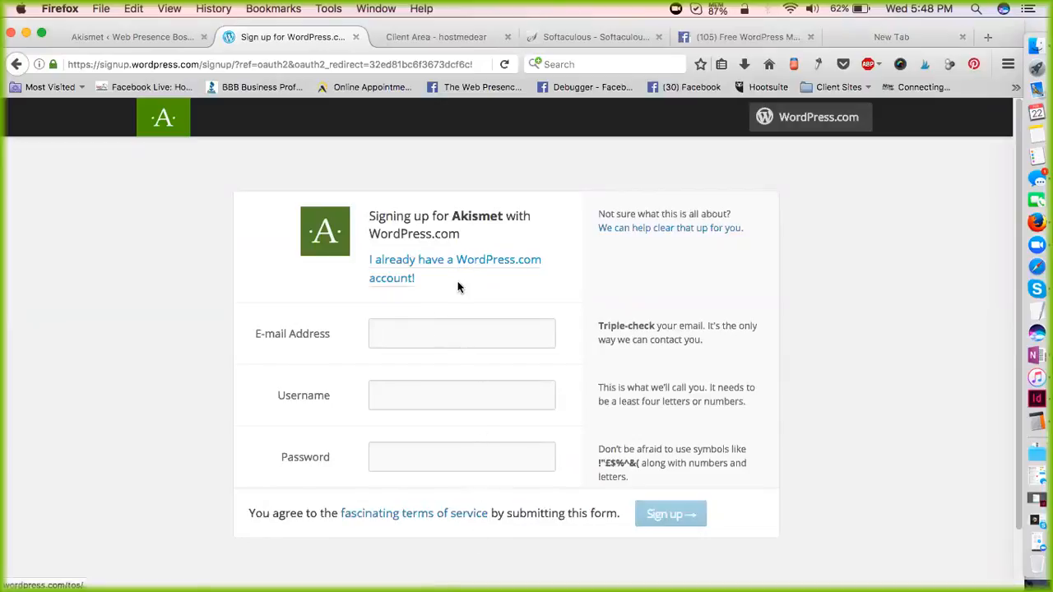
click(448, 268)
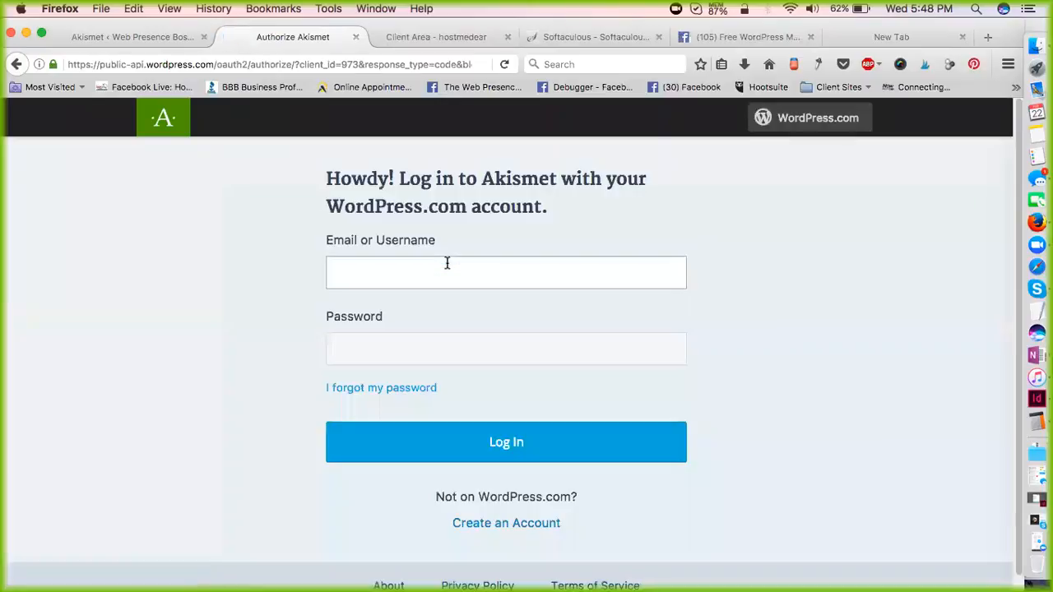
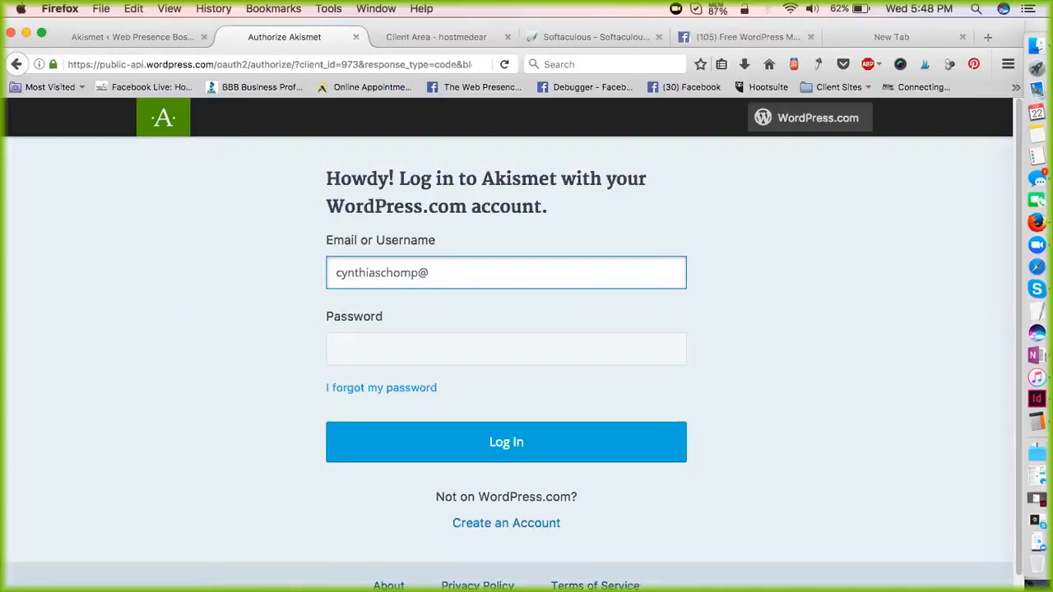
key(Tab)
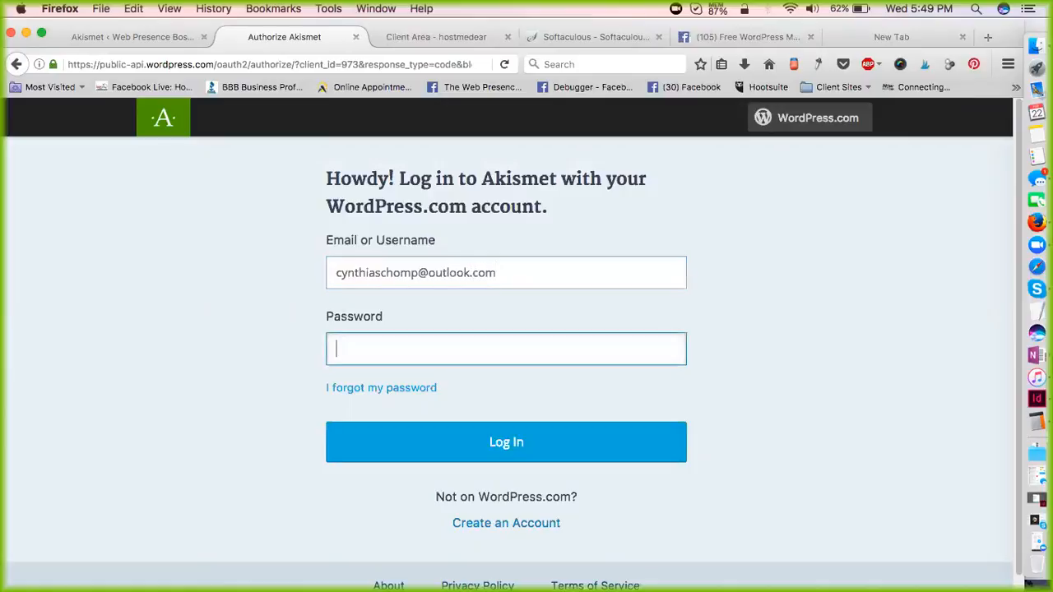
text(*********)
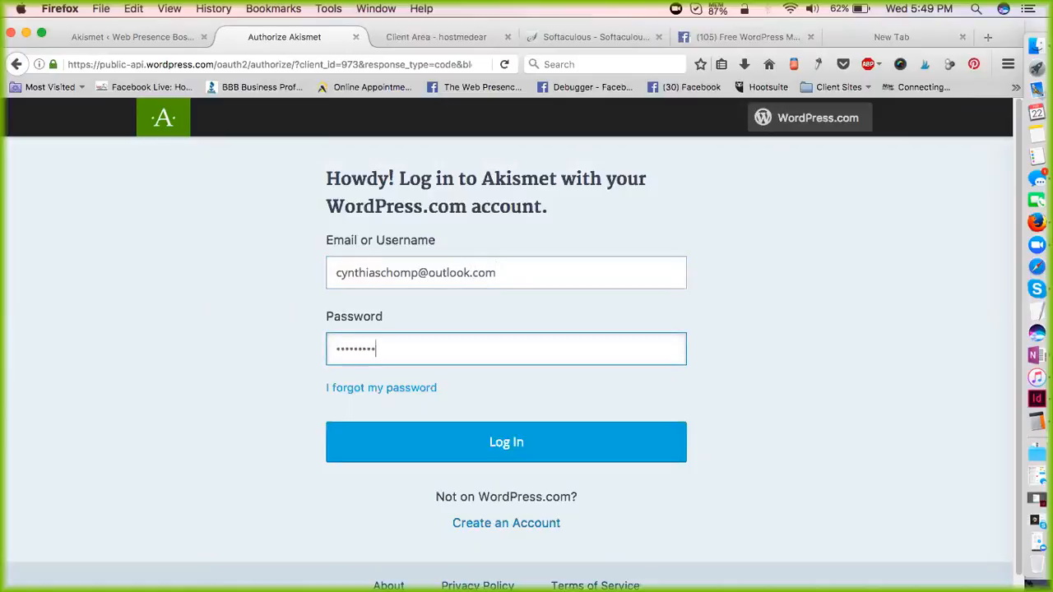
text(**)
key(Return)
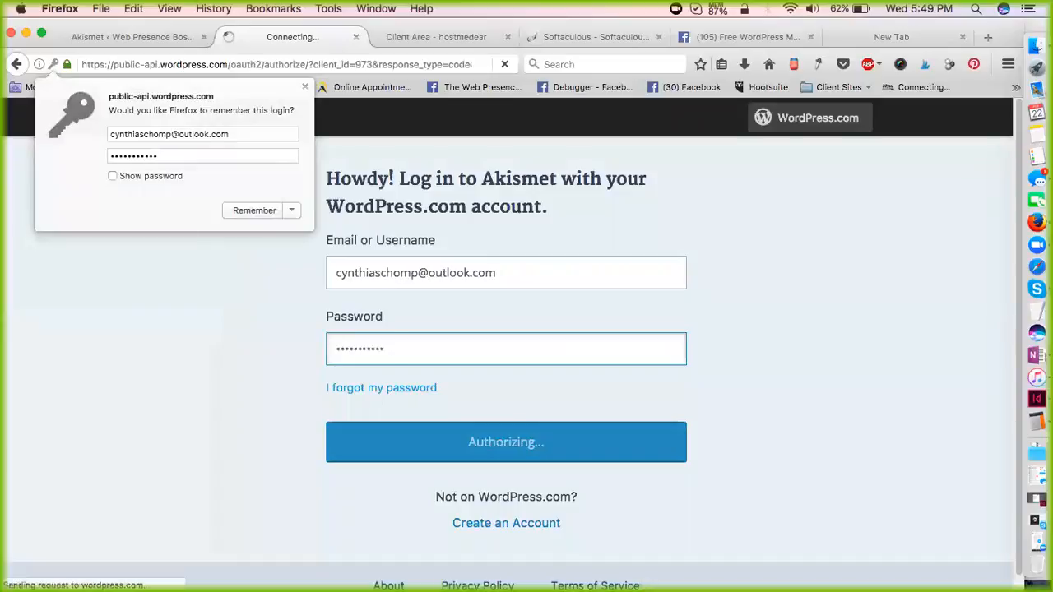
- Retry the WordPress.com login with the corrected account e-mail and password
click(447, 264)
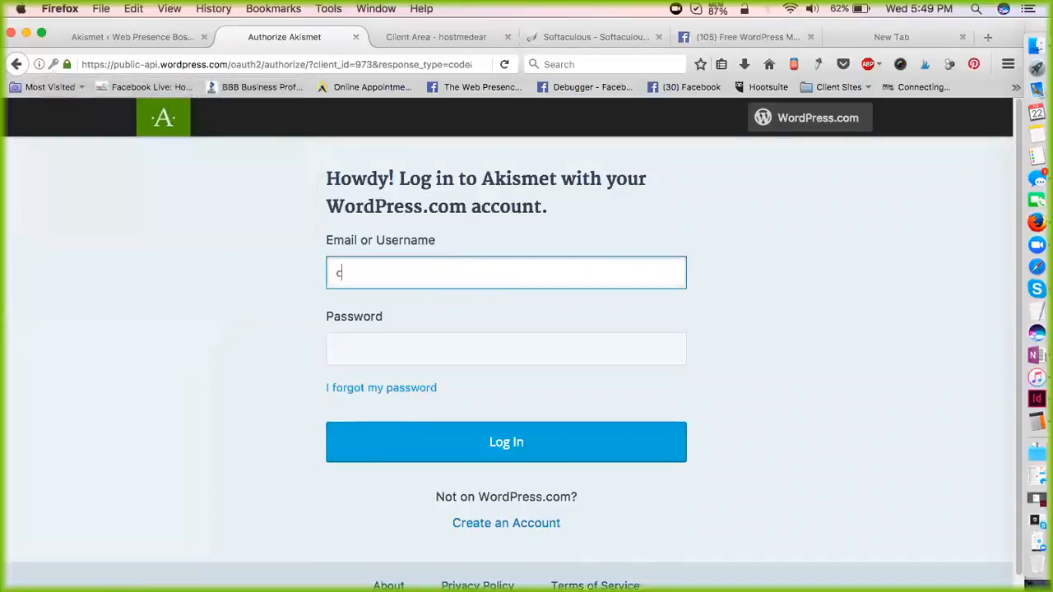
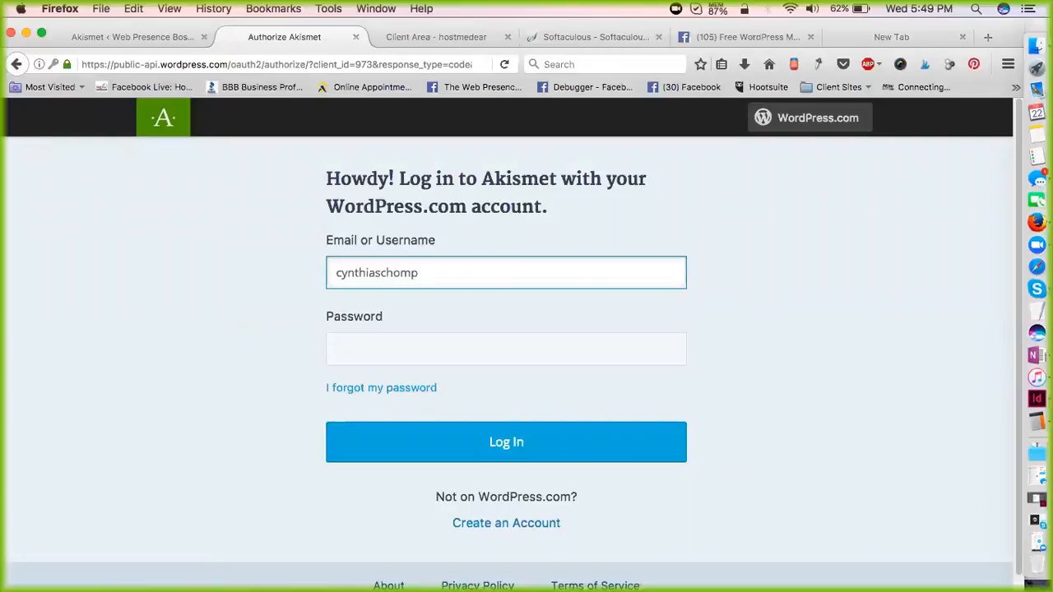
key(Tab)
text(•••••••••••)
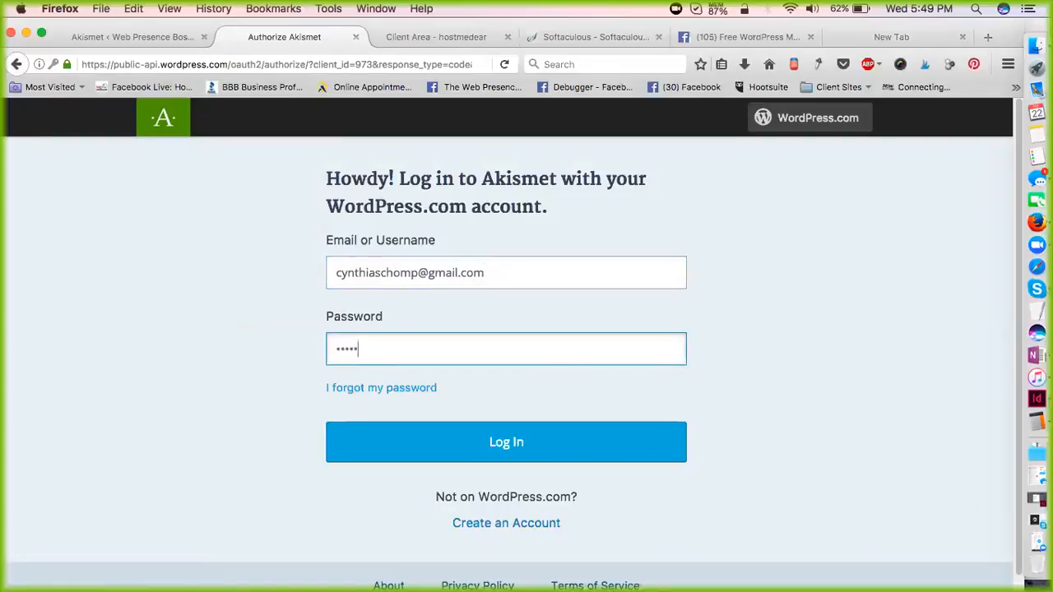
key(Return)
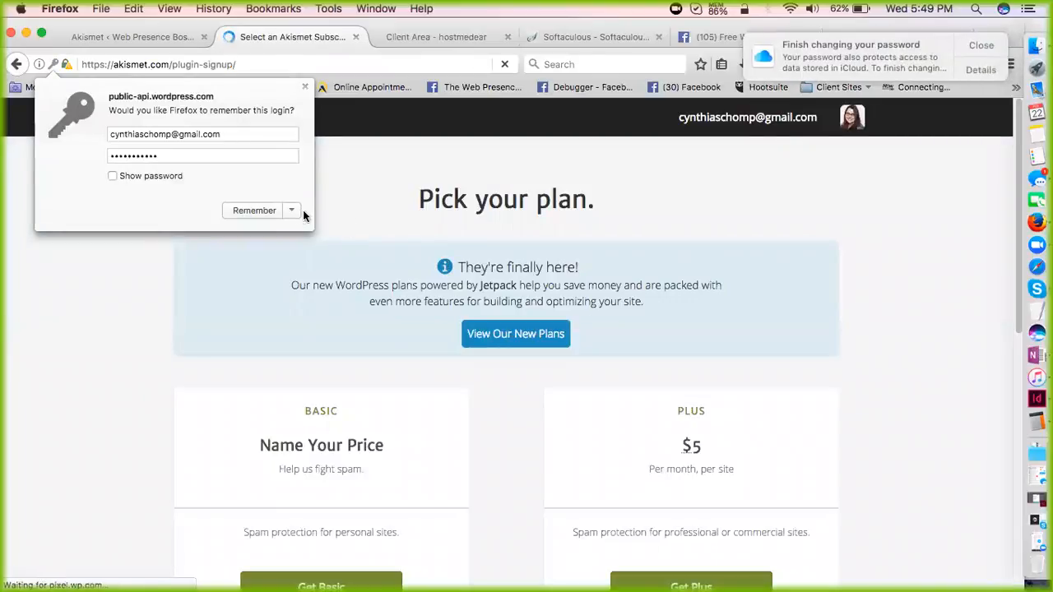
- Dismiss Firefox's save-login prompt and compare the Basic (Name Your Price) and Plus ($5/month) plans
click(260, 212)
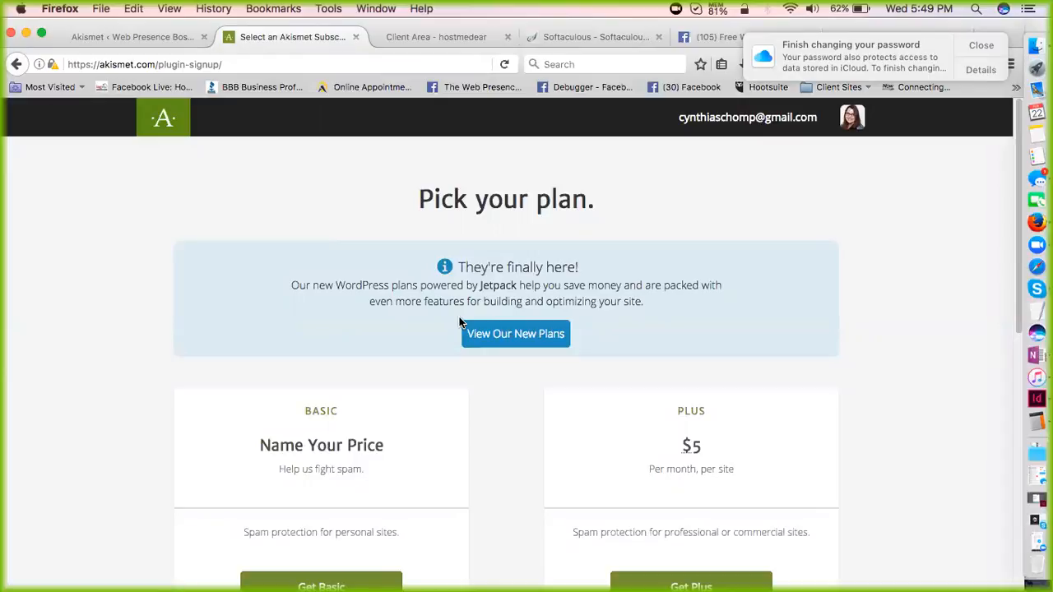
scroll(459, 323, down, 3)
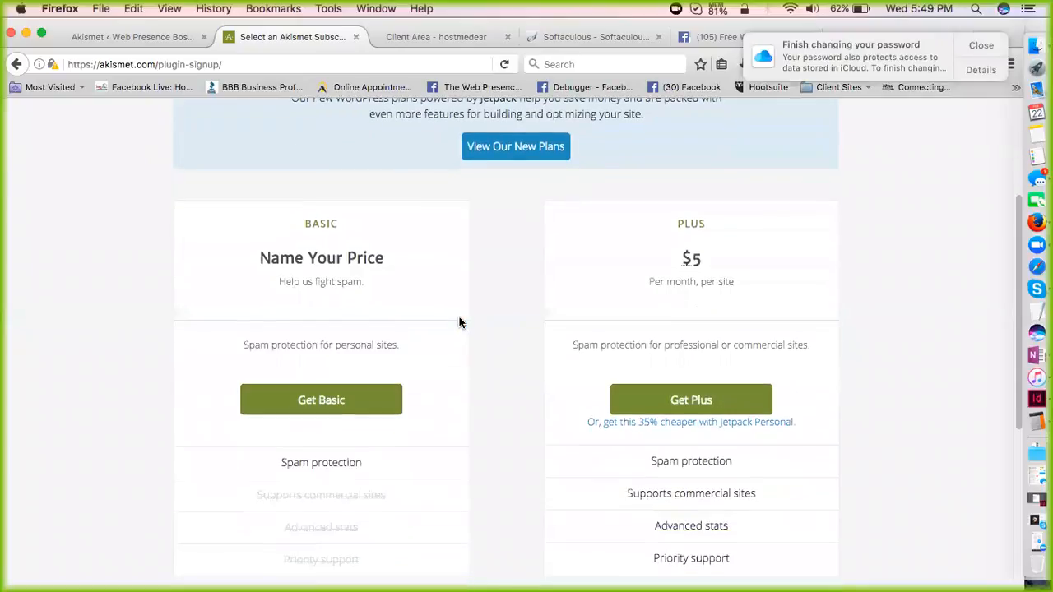
scroll(459, 322, down, 3)
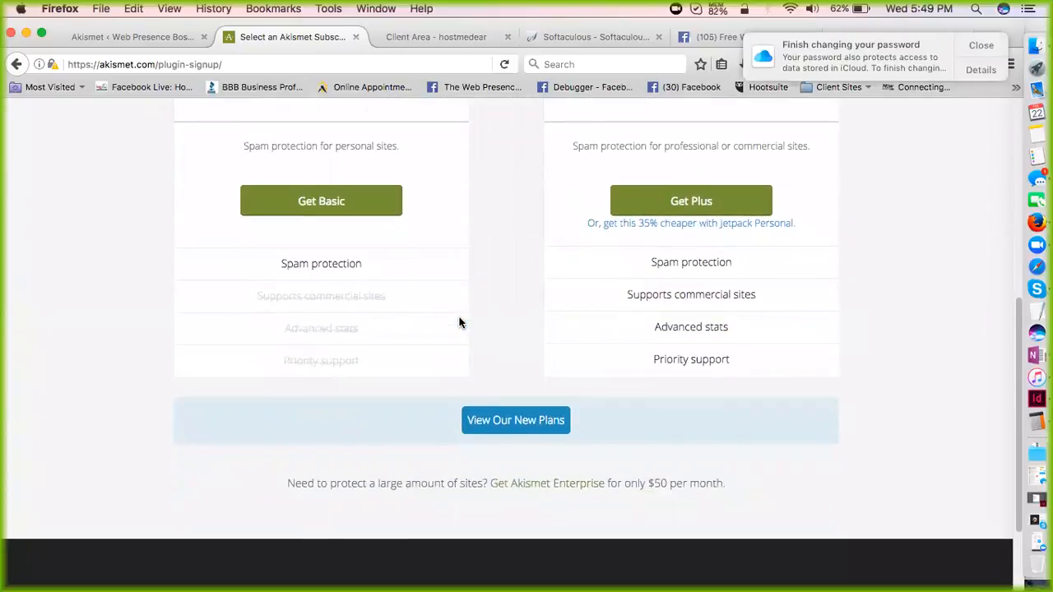
scroll(459, 322, up, 3)
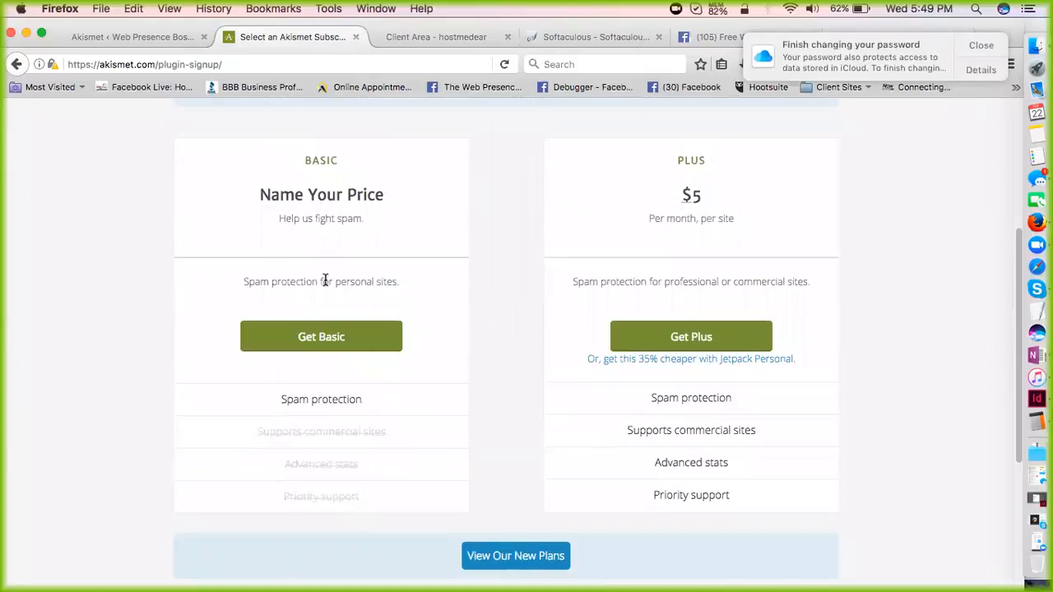
scroll(324, 447, down, 3)
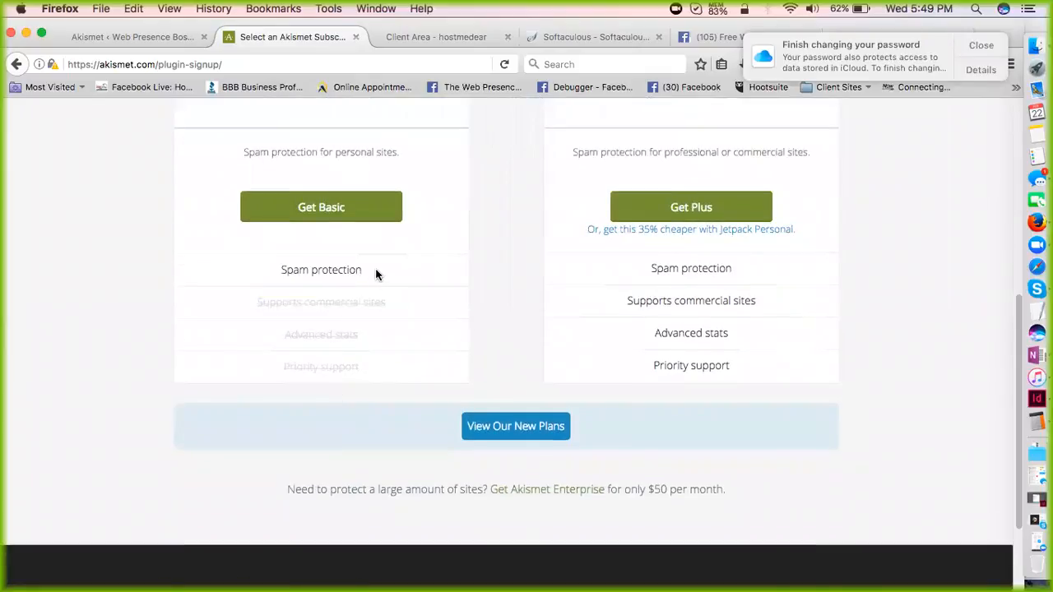
scroll(376, 274, down, 1)
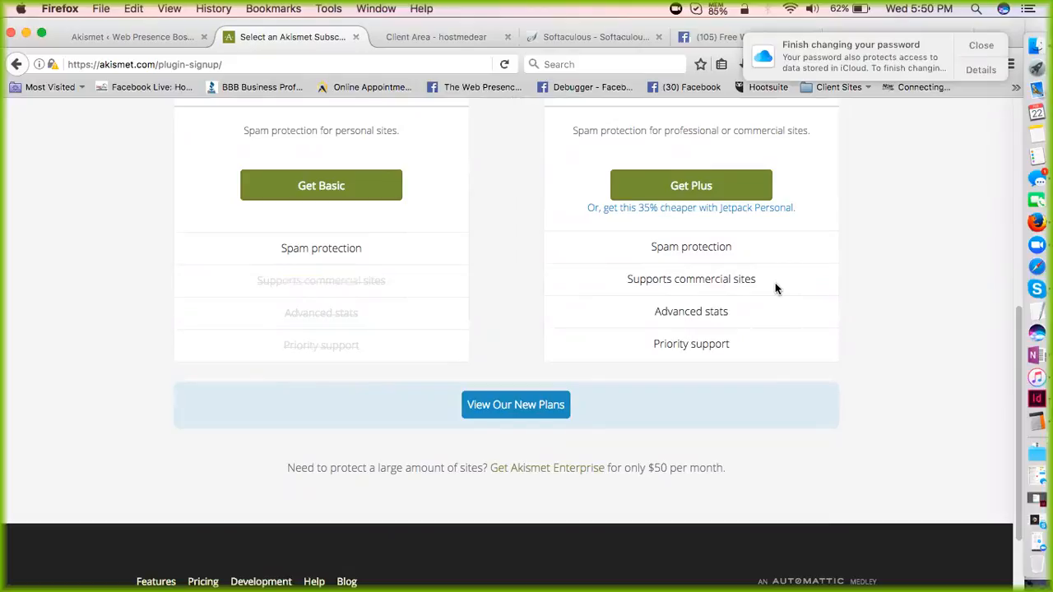
scroll(440, 146, up, 5)
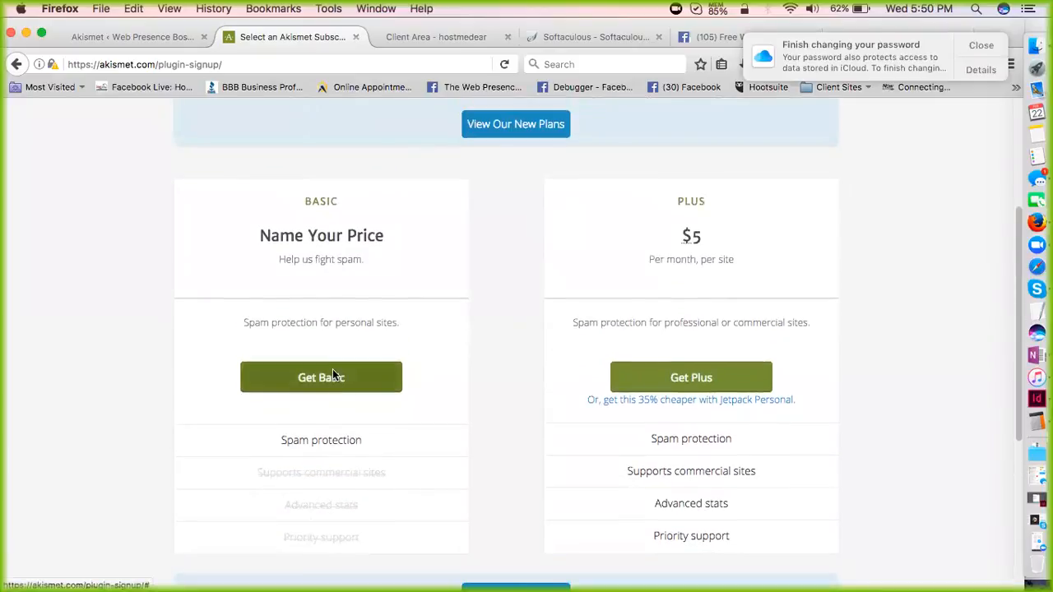
- Choose the Basic plan, try a $12 yearly price, then return the slider to $0/year
click(332, 375)
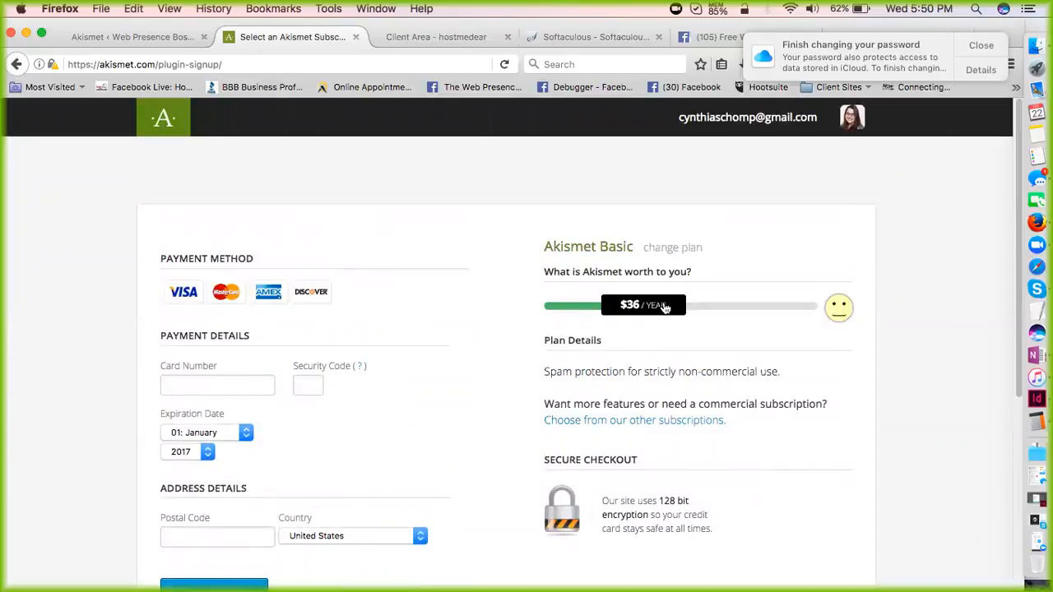
drag(671, 309, 841, 303)
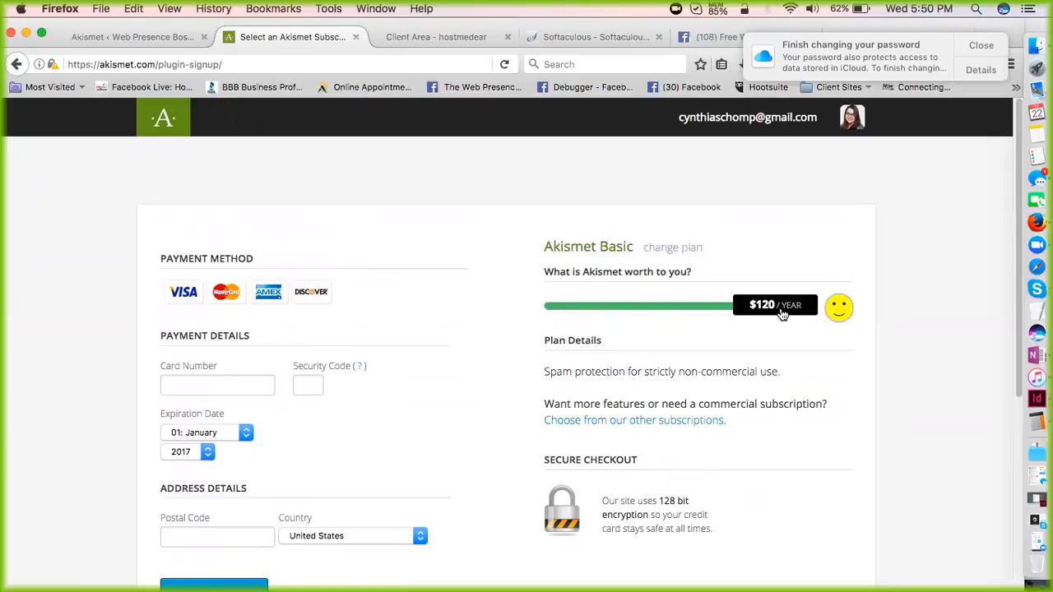
drag(782, 312, 584, 336)
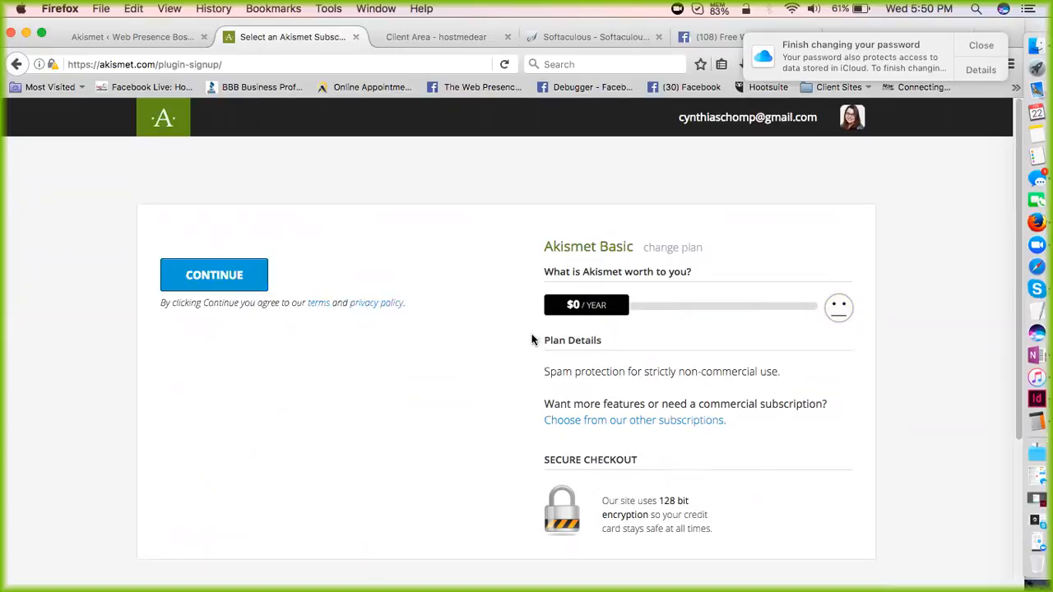
scroll(532, 339, down, 2)
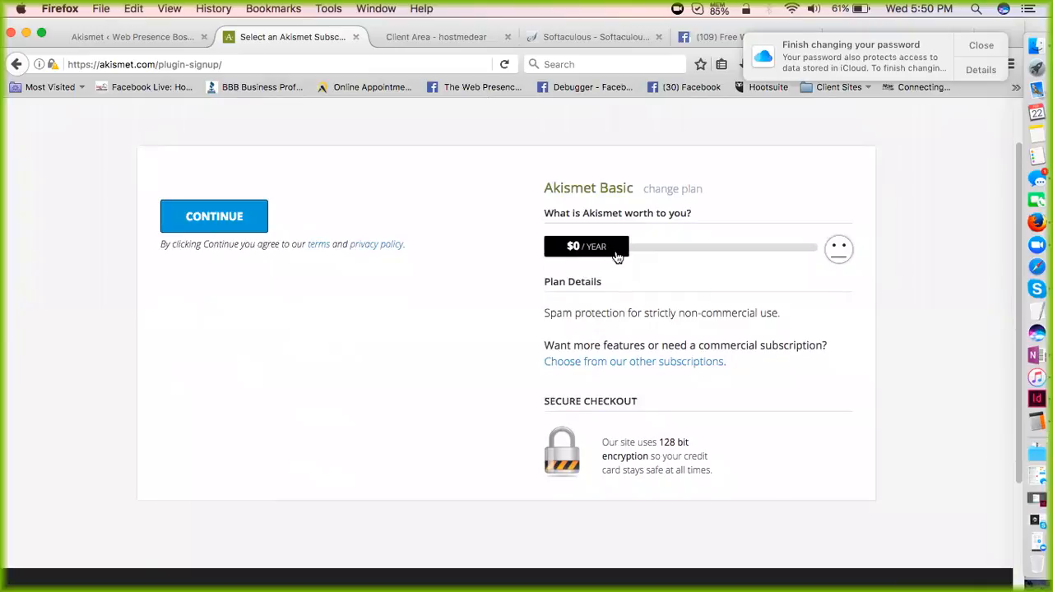
drag(617, 256, 624, 257)
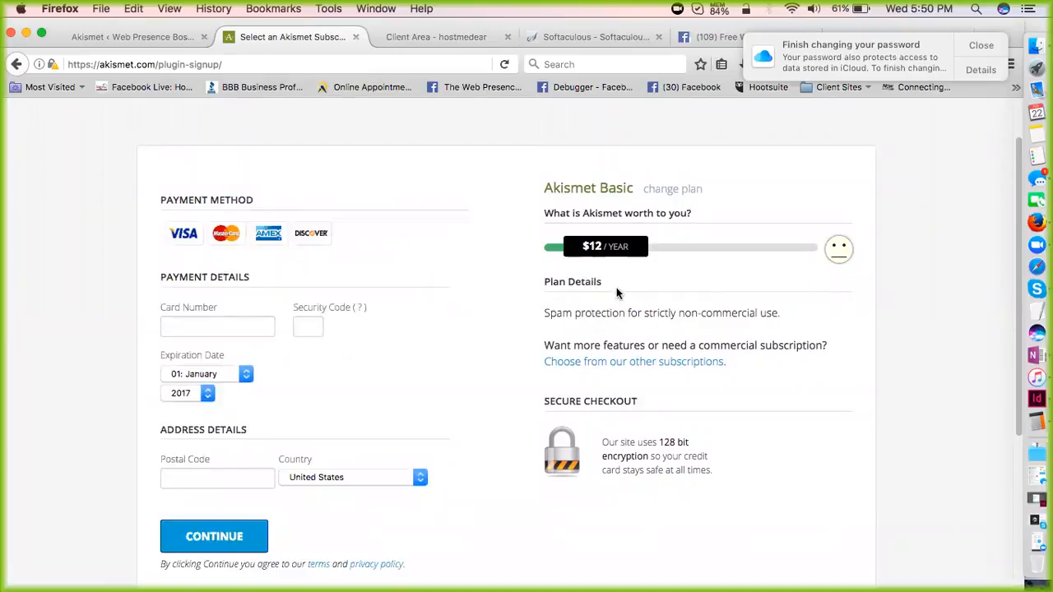
scroll(517, 300, down, 3)
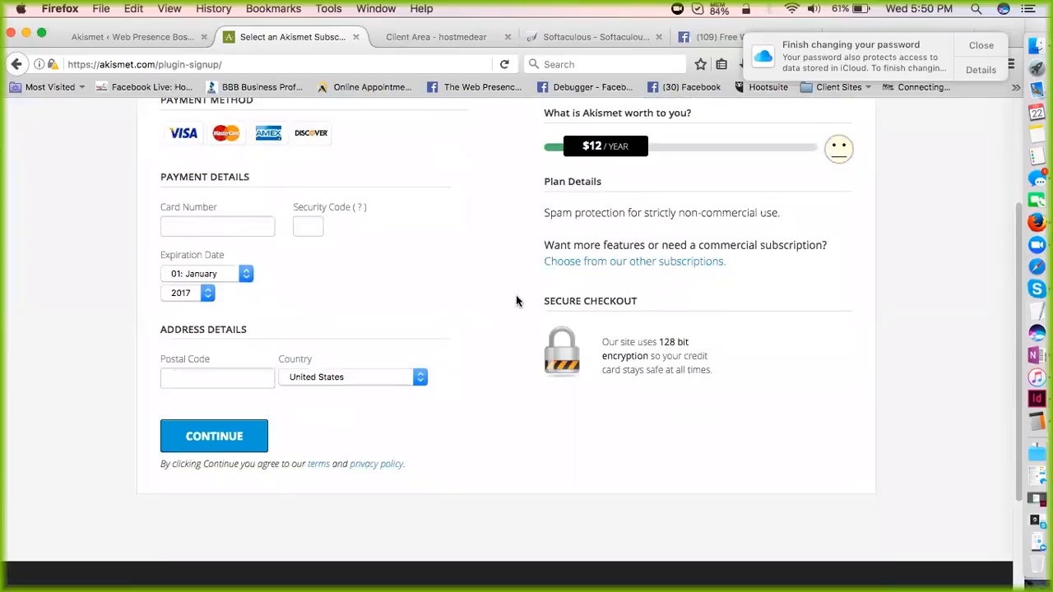
drag(607, 147, 512, 146)
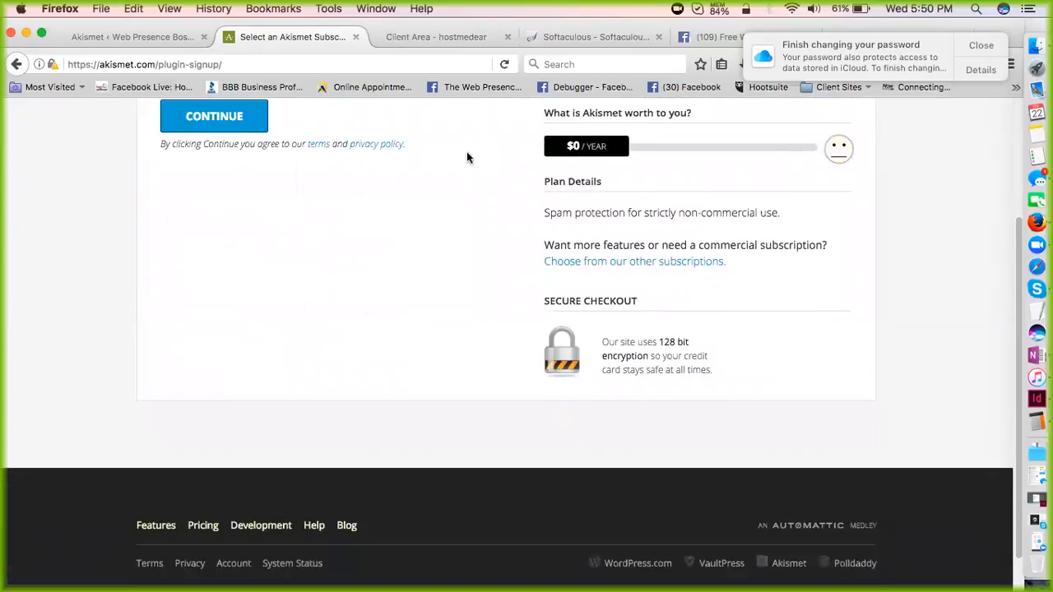
scroll(467, 158, up, 5)
- Go to the Akismet account overview at akismet.com/account via the 'A' logo
click(853, 120)
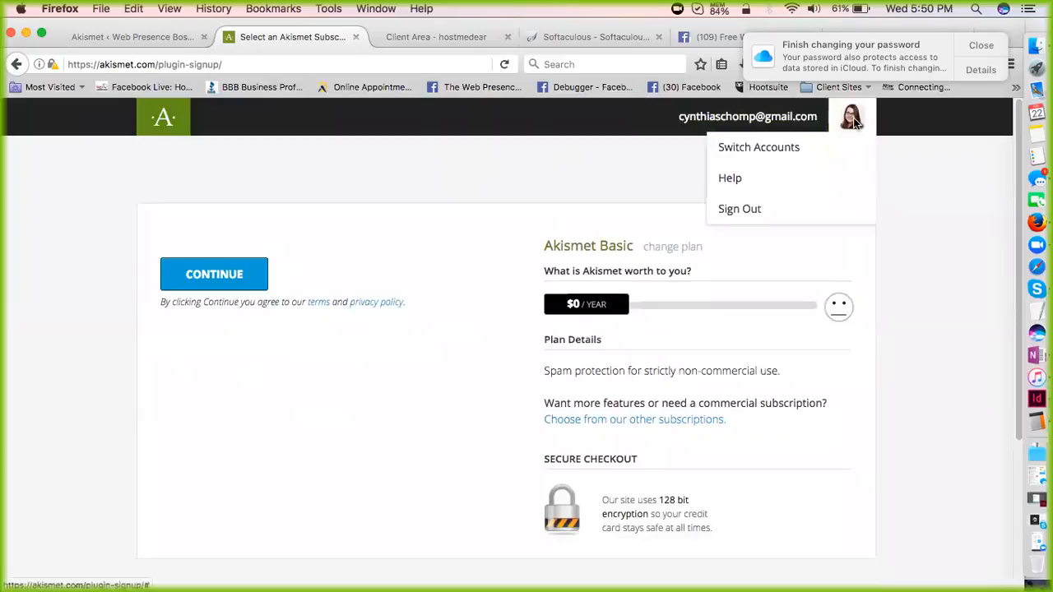
click(783, 115)
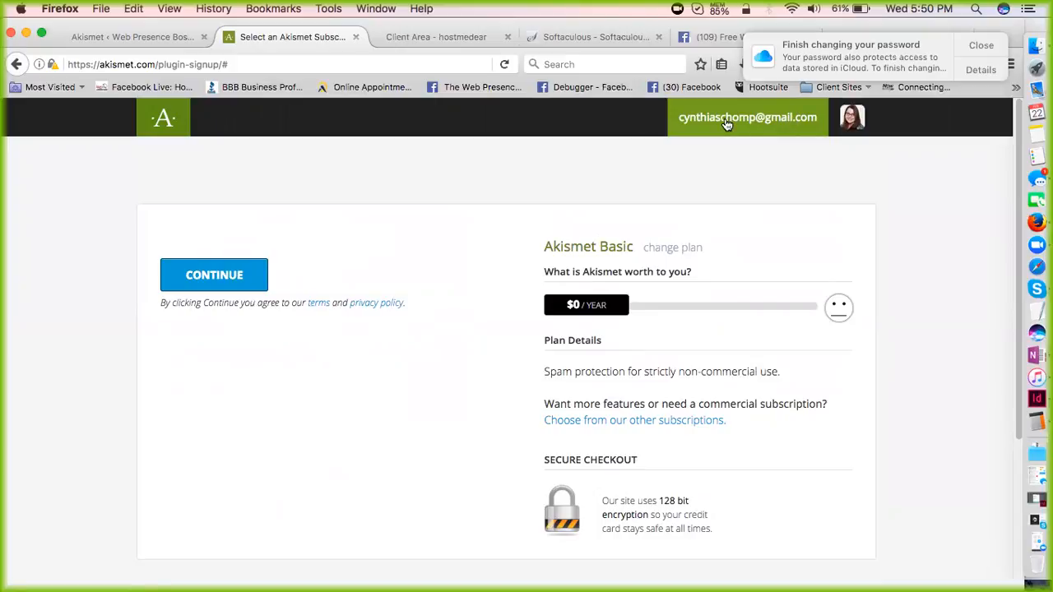
click(853, 120)
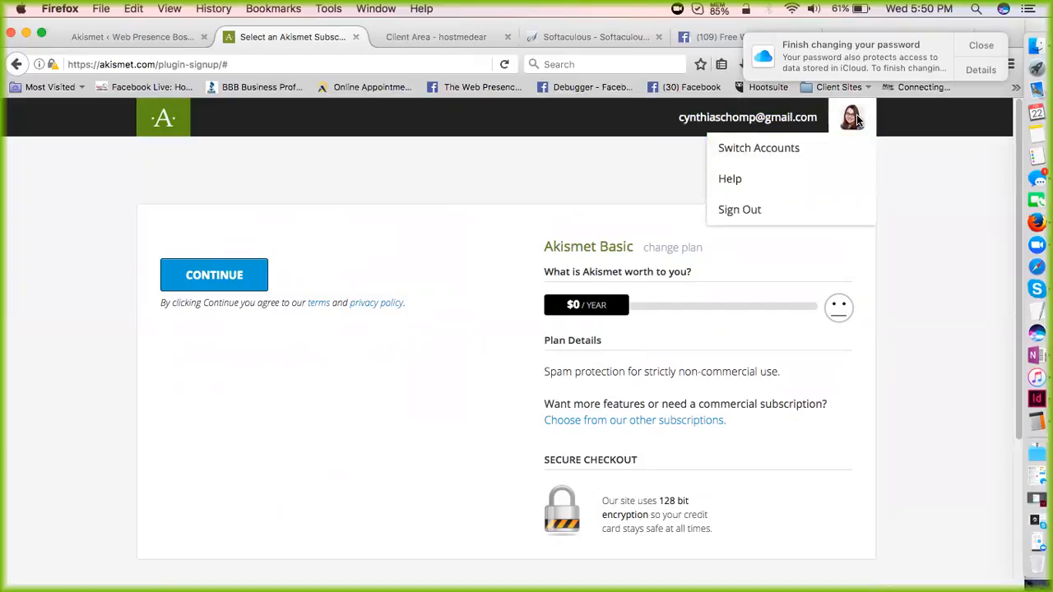
click(164, 119)
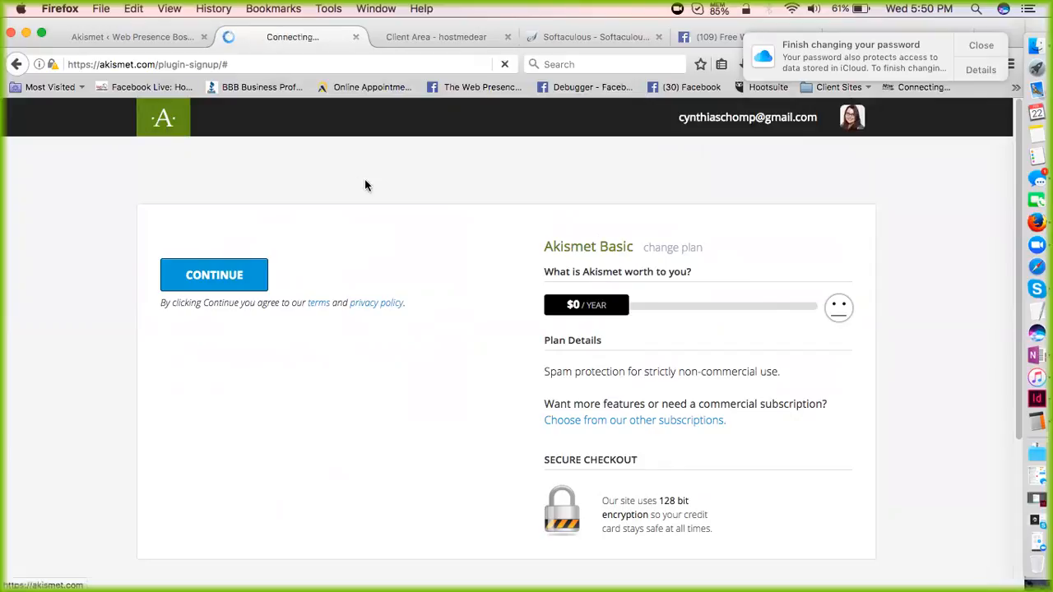
scroll(402, 321, down, 5)
scroll(403, 322, up, 5)
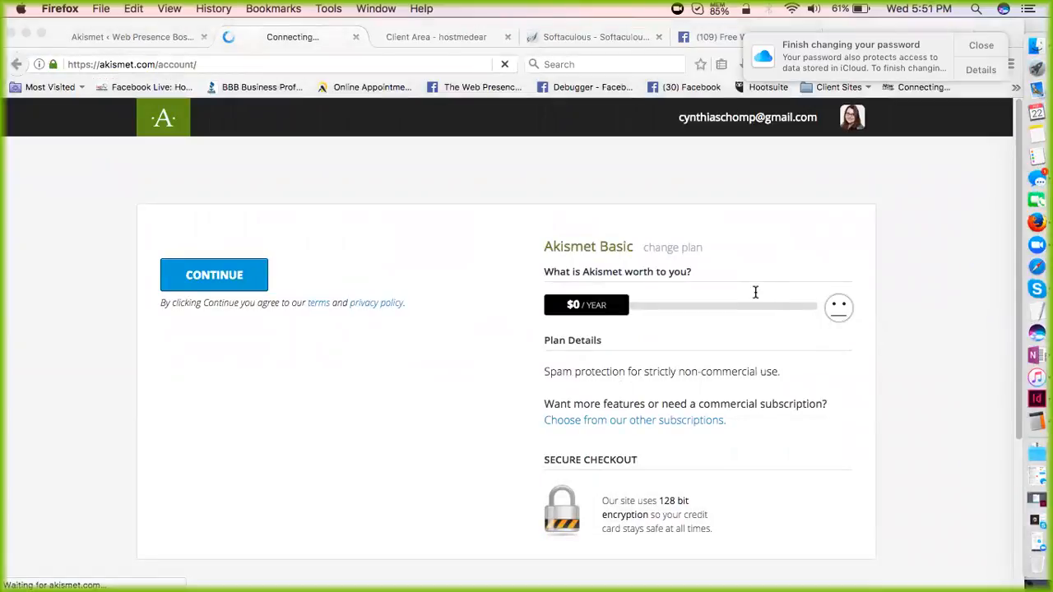
key(super+Tab)
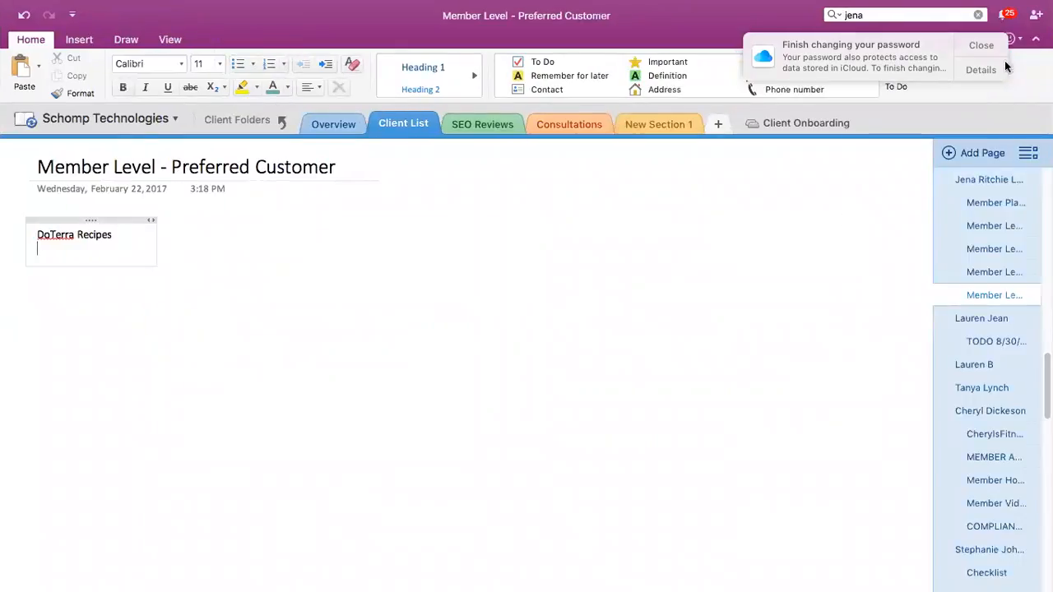
- Close the iCloud notice and search the OneNote notebooks for 'akismet'
click(998, 51)
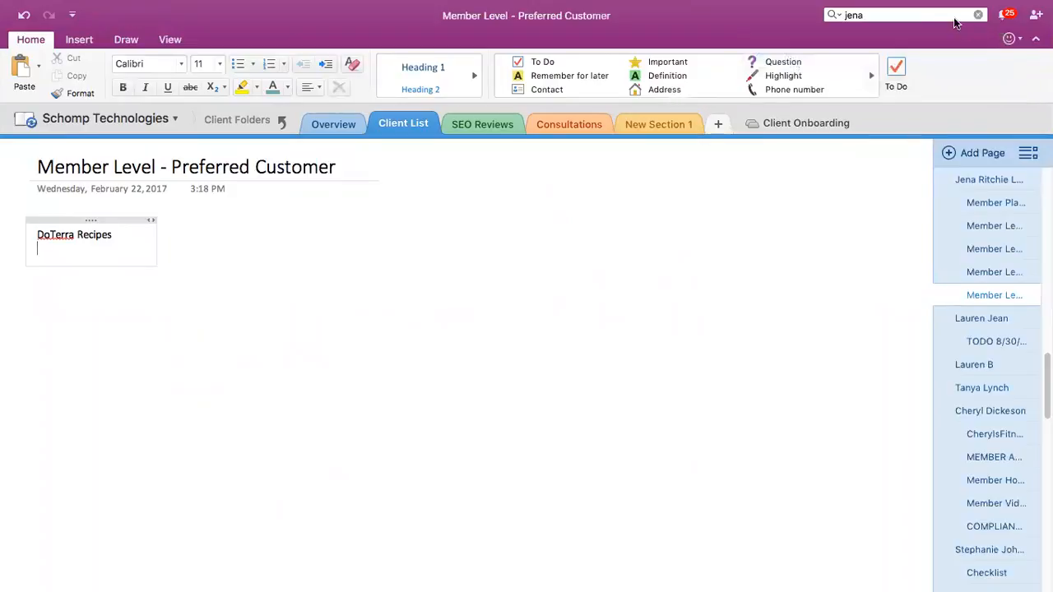
click(931, 15)
text(as)
text(ki)
key(BackSpace)
key(BackSpace)
text(ismet)
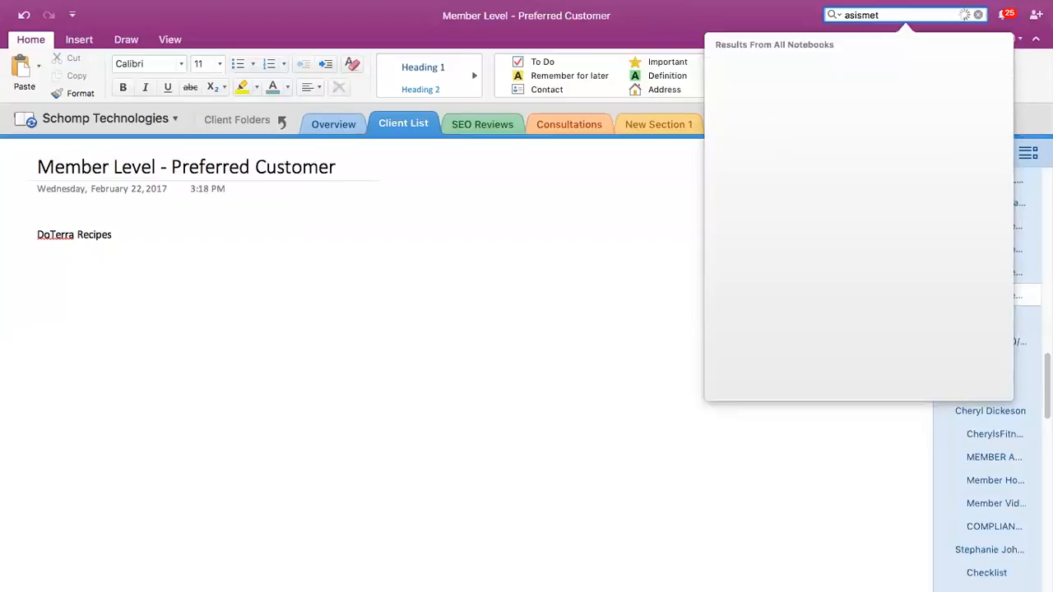
key(BackSpace)
key(BackSpace)
key(BackSpace)
key(BackSpace)
key(BackSpace)
key(BackSpace)
text(kismet)
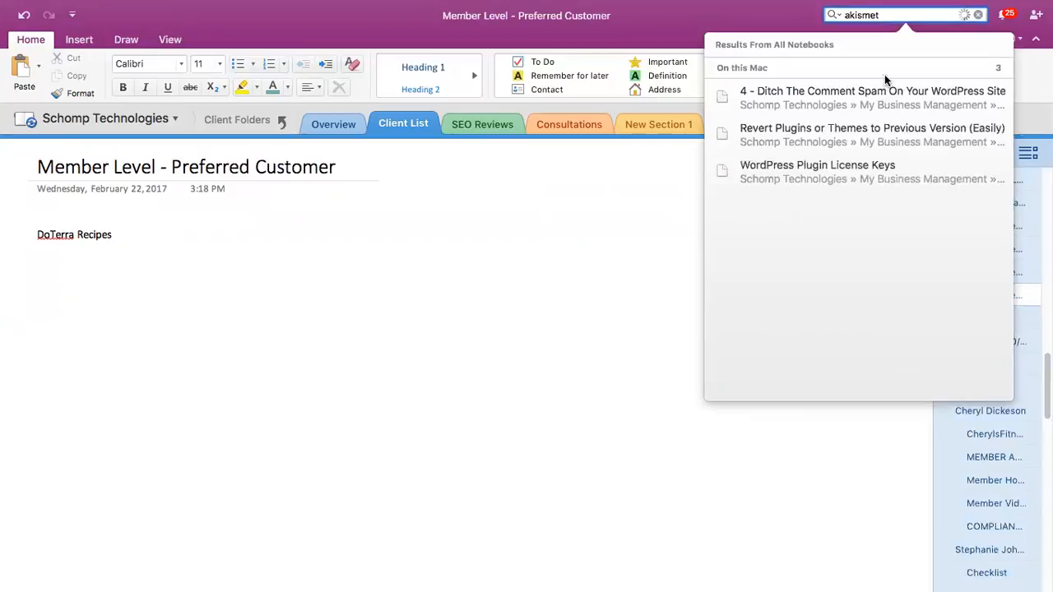
- Open the WordPress Plugin License Keys page, select the Akismet key line, and leave full screen
click(788, 171)
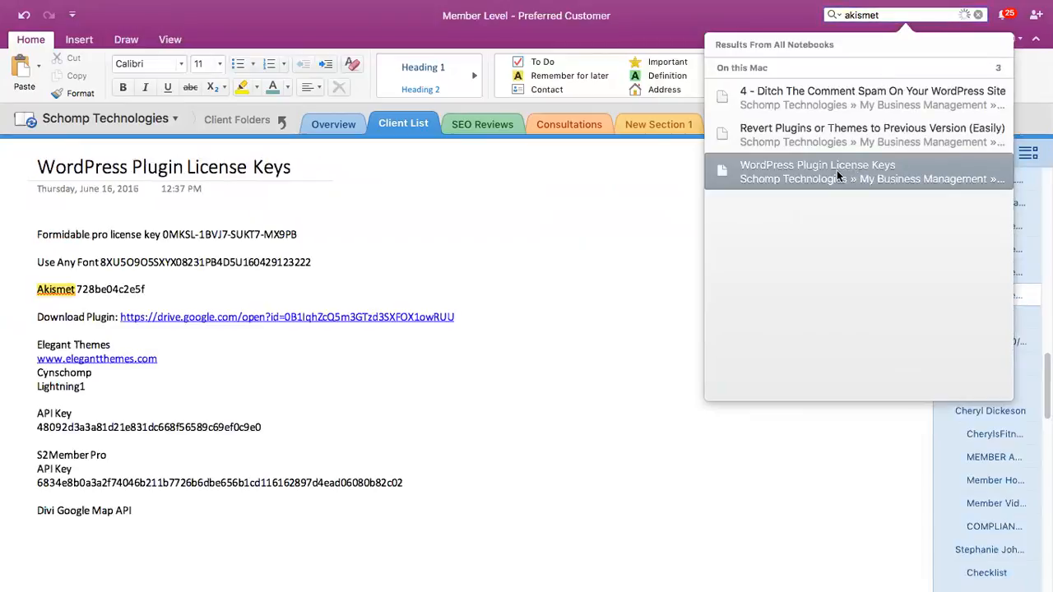
drag(151, 290, 28, 290)
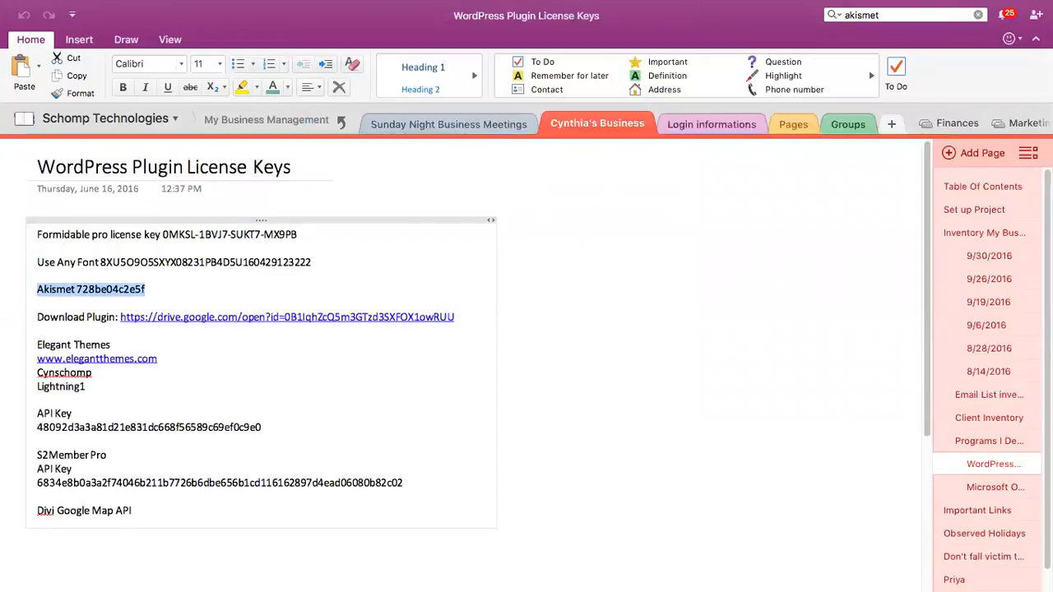
mouse_move(214, 10)
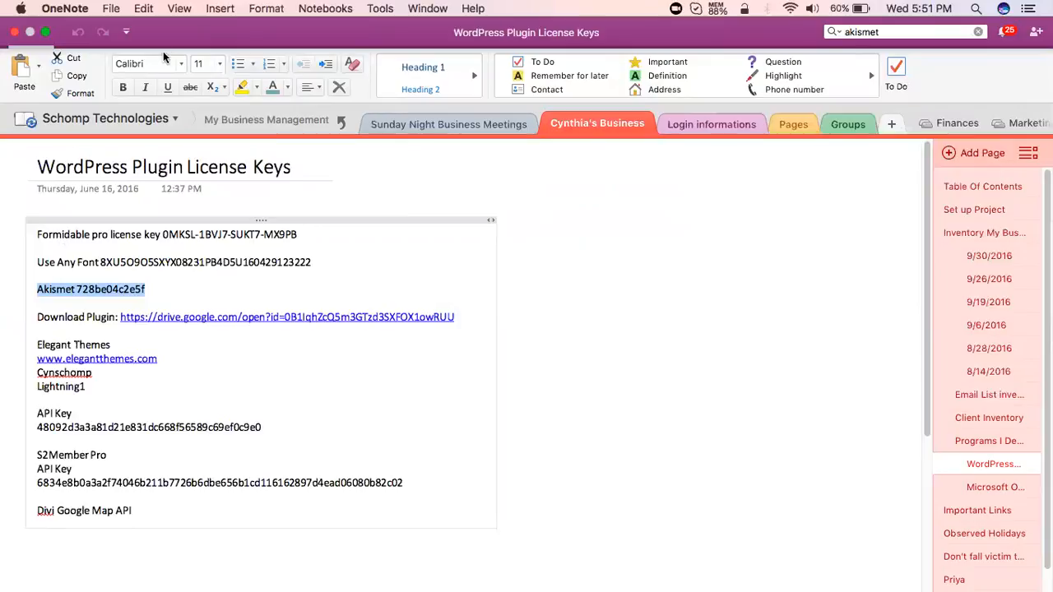
click(47, 33)
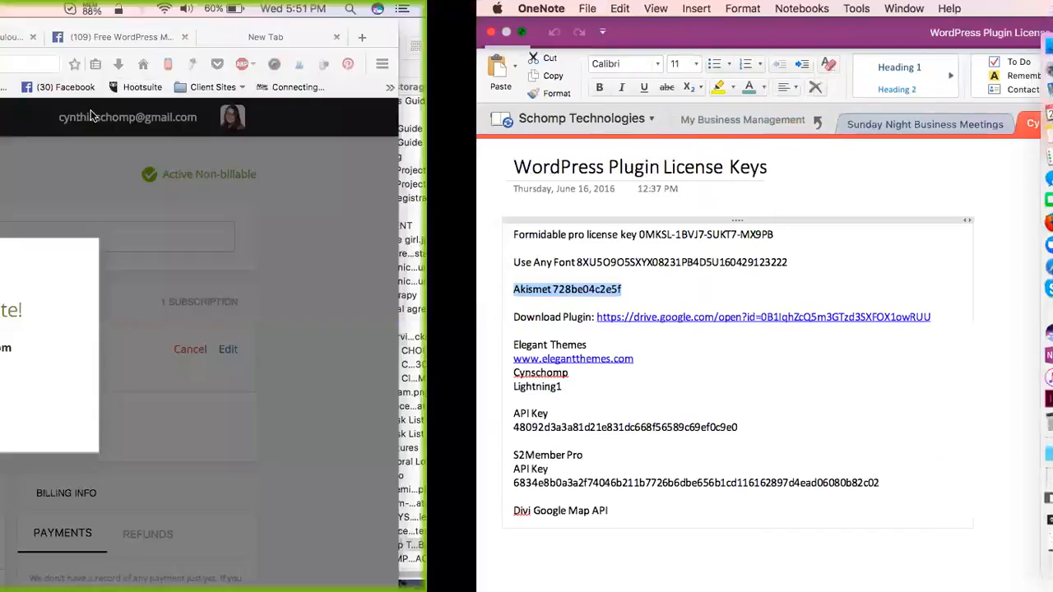
- Activate demo.schomptechnologies.com on the Akismet account and open View All Sites to see all 7 sites
click(100, 270)
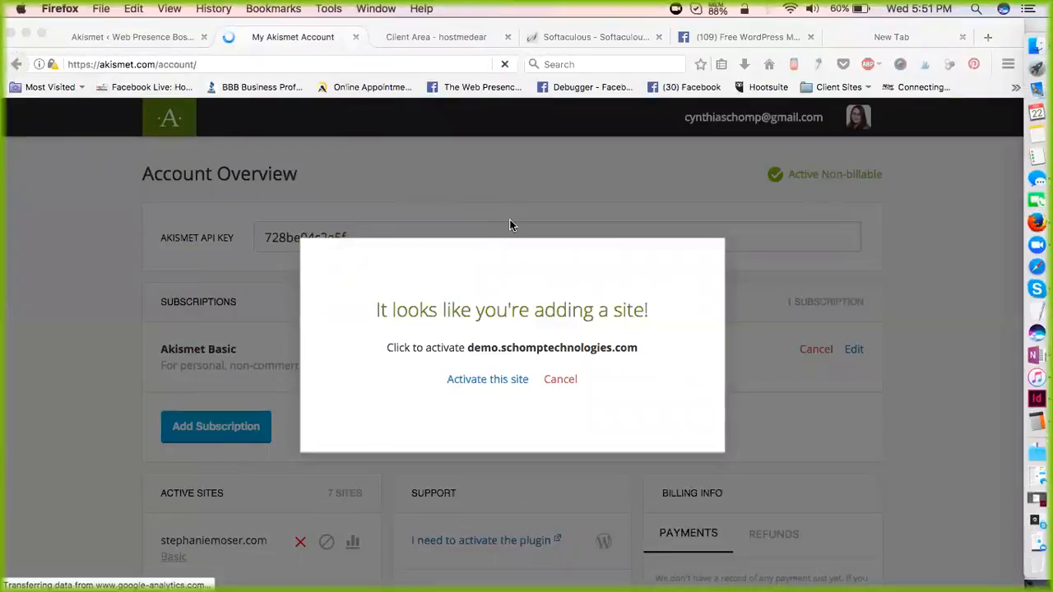
click(517, 386)
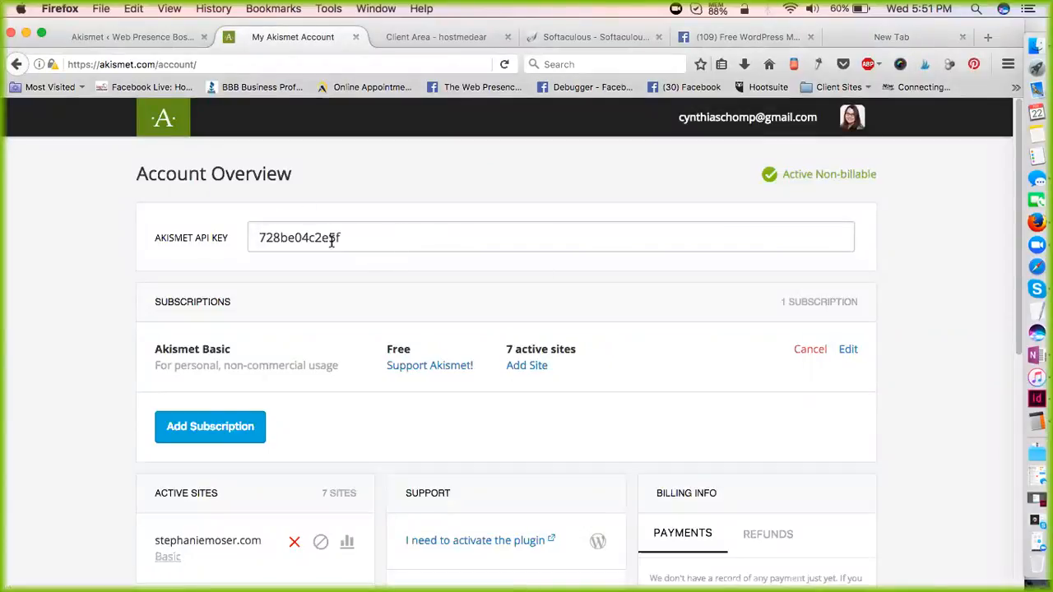
scroll(556, 437, down, 5)
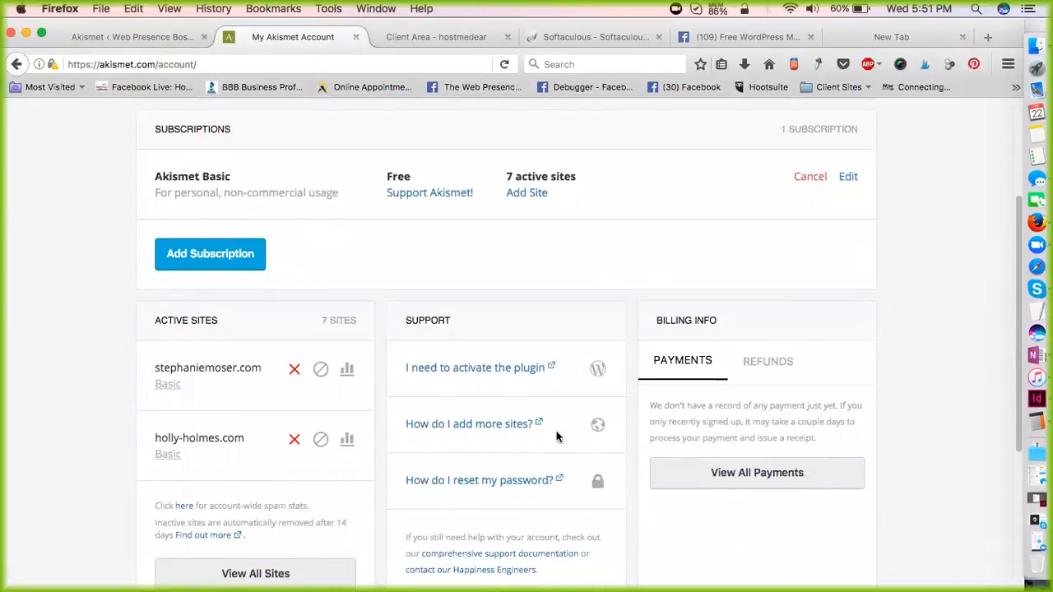
scroll(556, 437, down, 3)
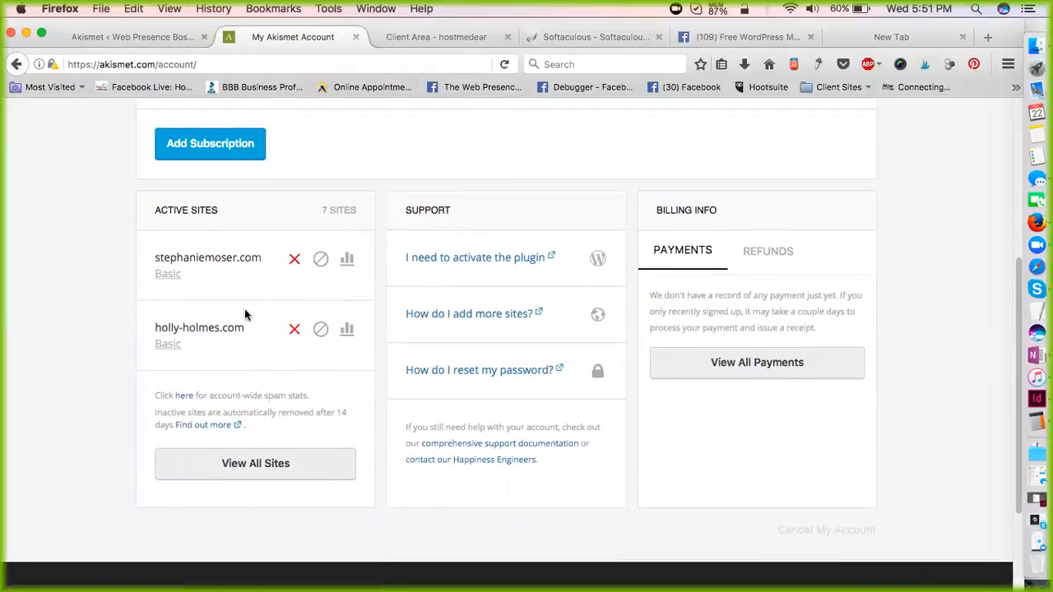
scroll(486, 356, up, 5)
scroll(486, 356, down, 5)
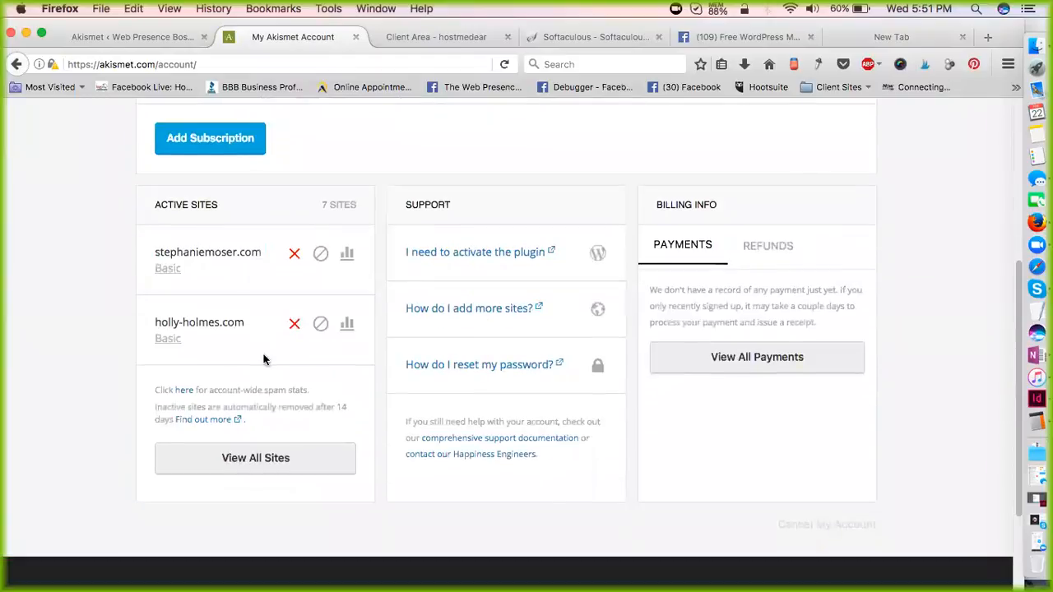
scroll(235, 379, up, 8)
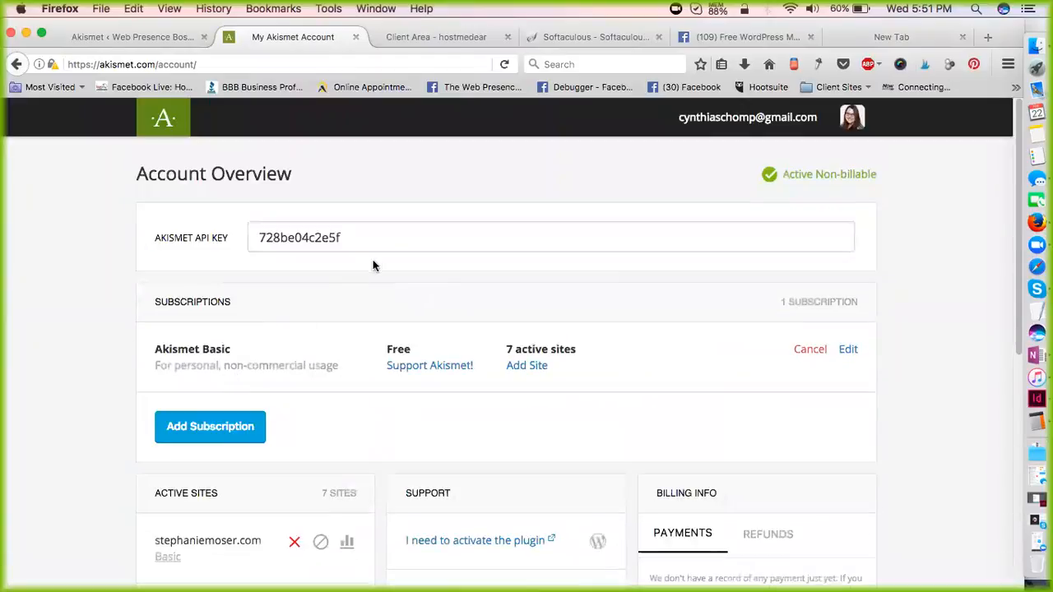
scroll(348, 388, down, 7)
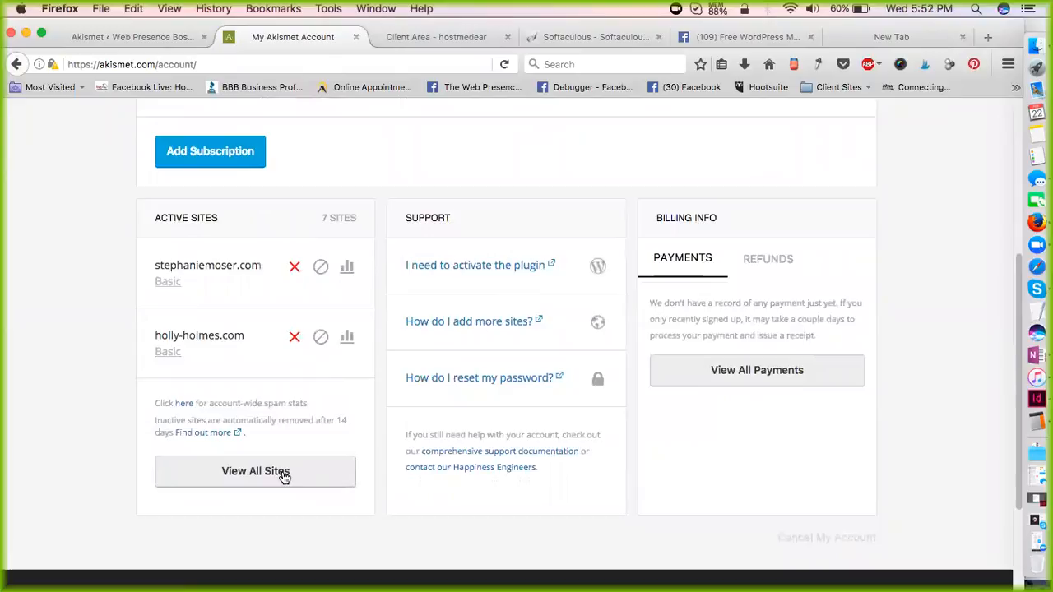
scroll(393, 390, up, 4)
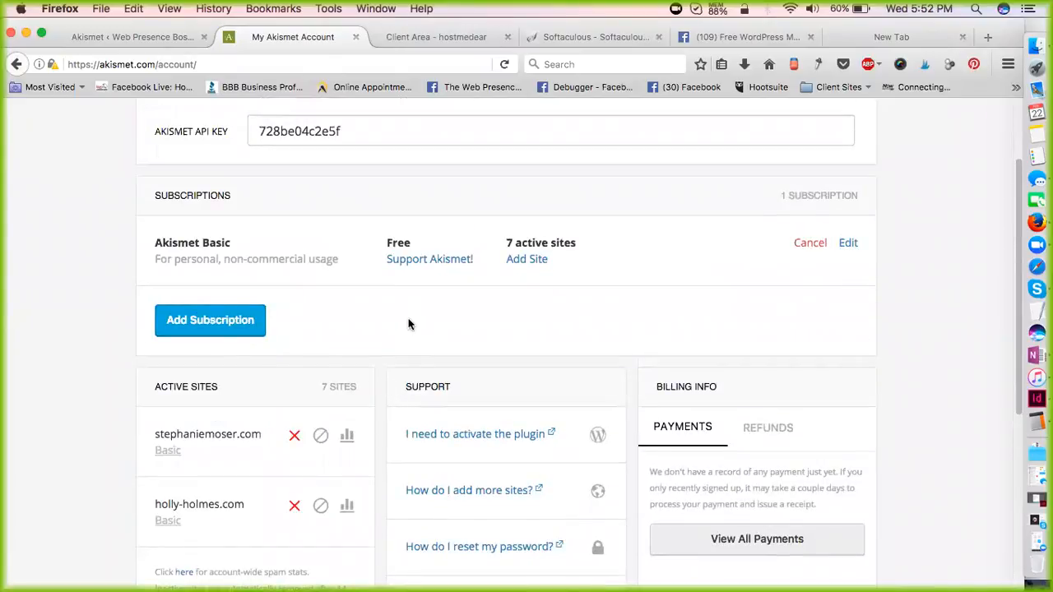
scroll(330, 348, down, 7)
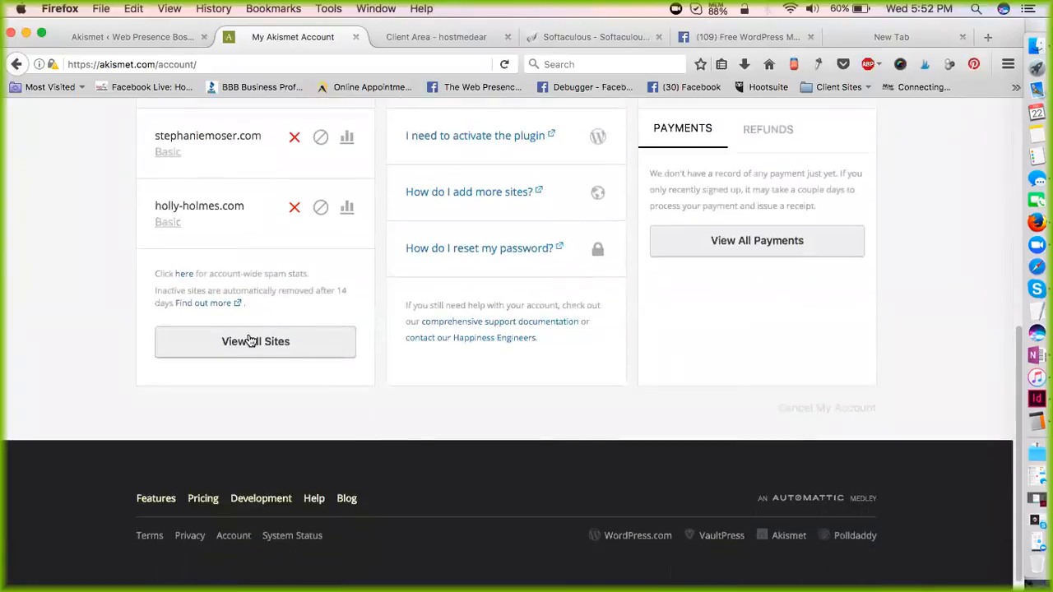
click(251, 342)
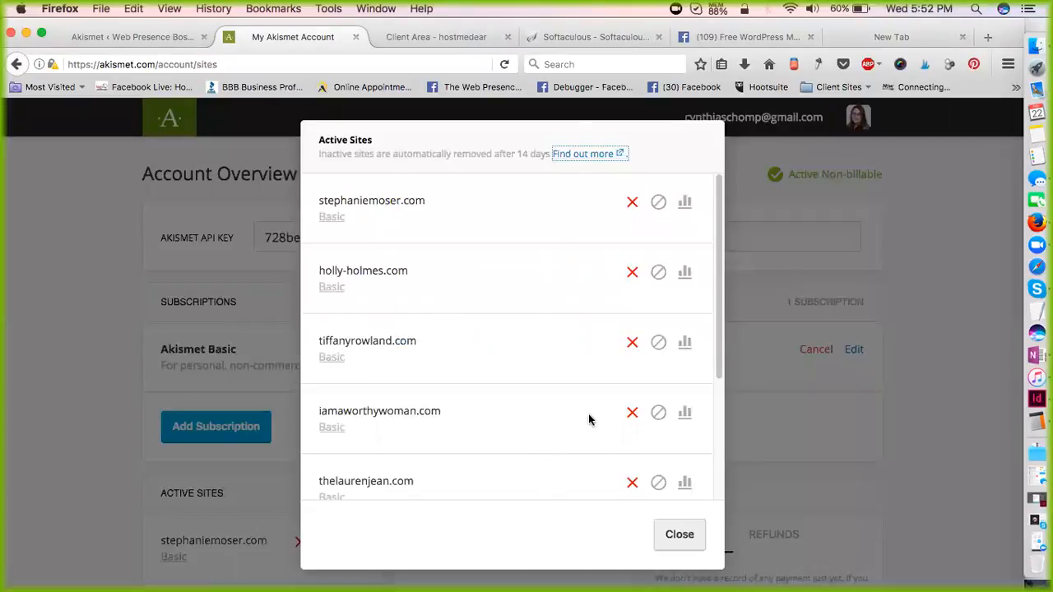
scroll(408, 174, down, 3)
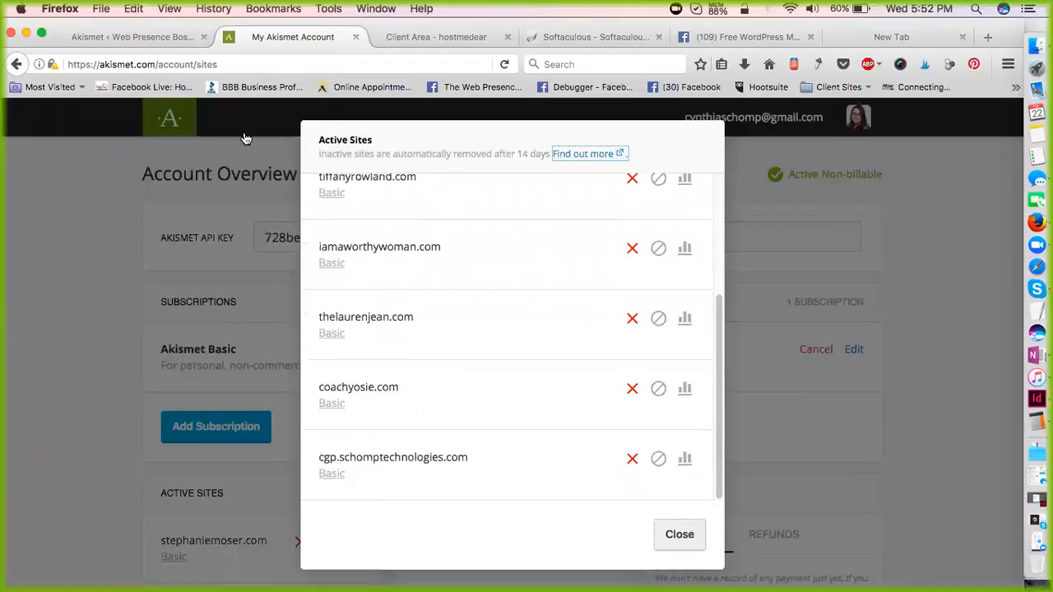
- Paste the Akismet API key into the manual key field, remove the 'Akismet ' prefix, and apply it
click(152, 42)
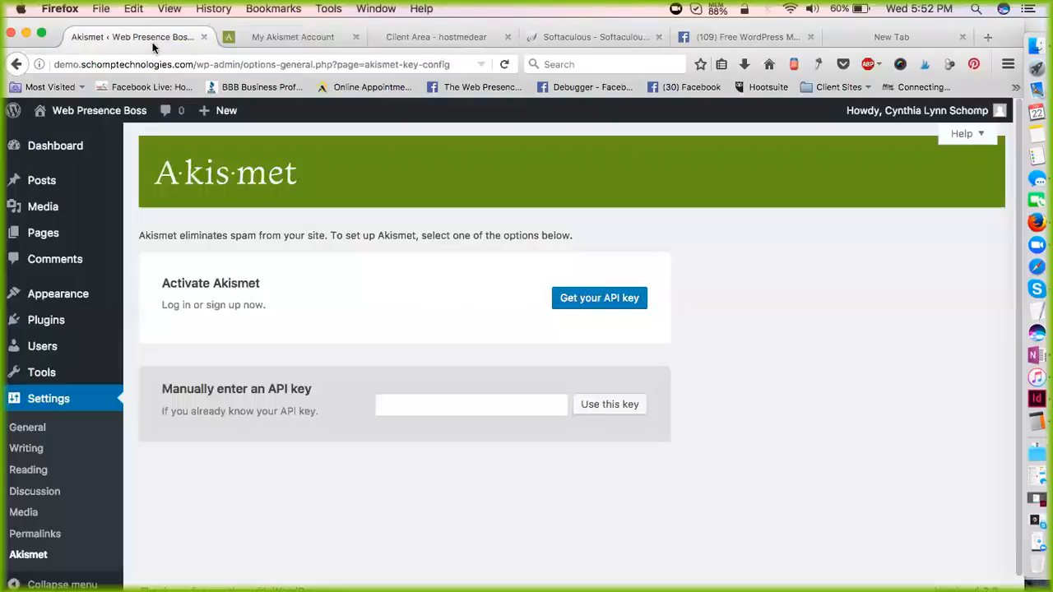
click(435, 395)
key(super+v)
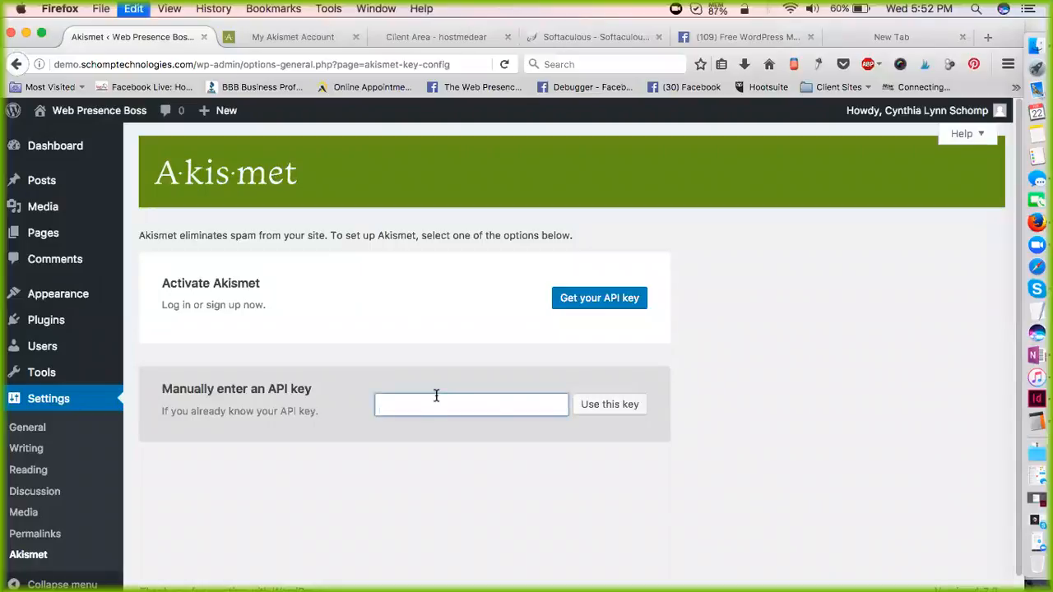
drag(431, 405, 311, 395)
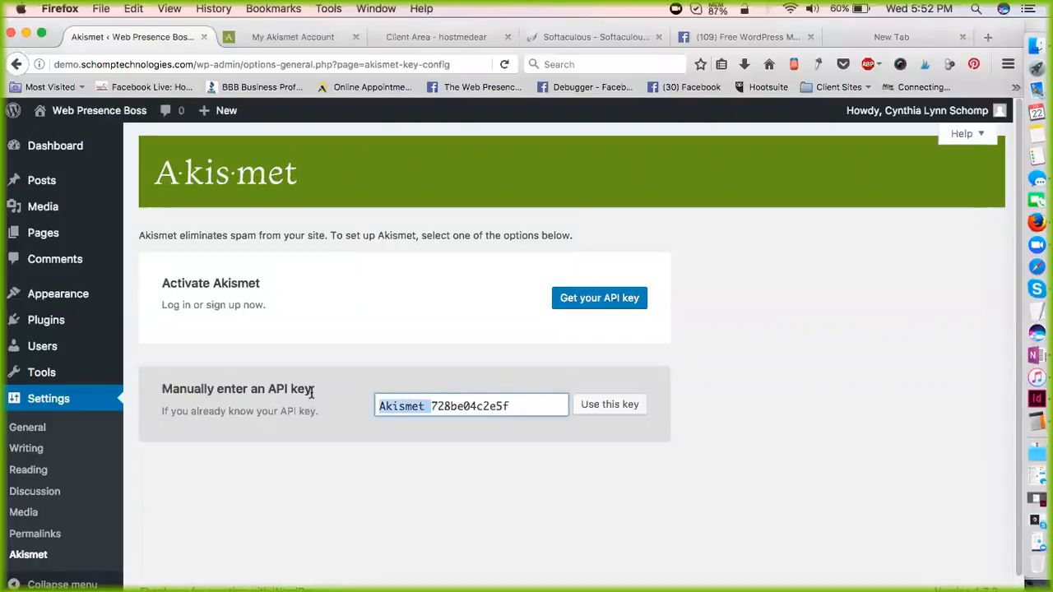
key(BackSpace)
click(625, 409)
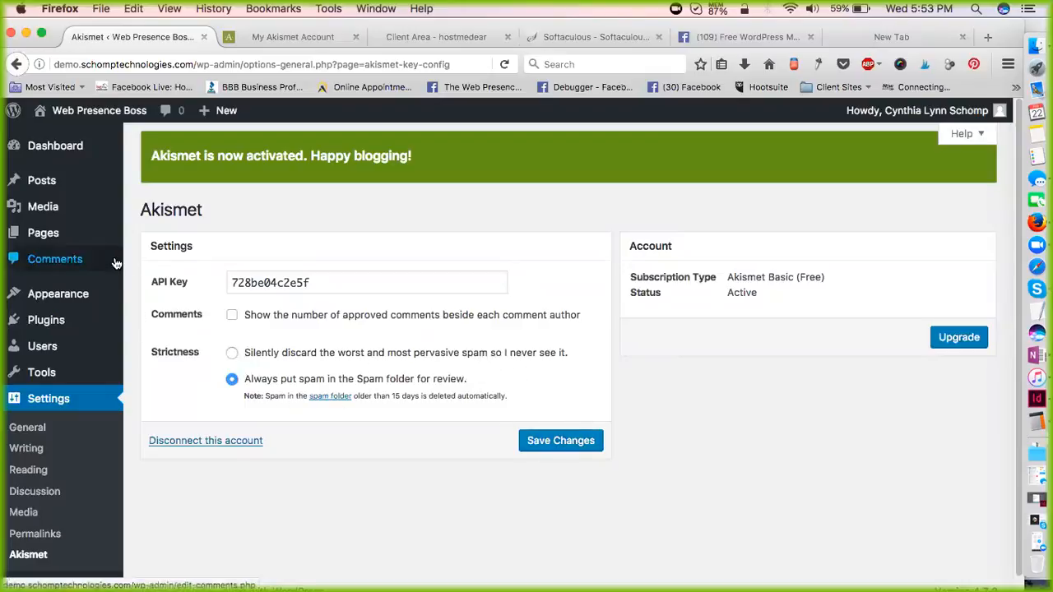
- Search Add New plugins for 'google recaptcha' and scroll down to Simple Google reCAPTCHA
mouse_move(63, 377)
mouse_move(77, 324)
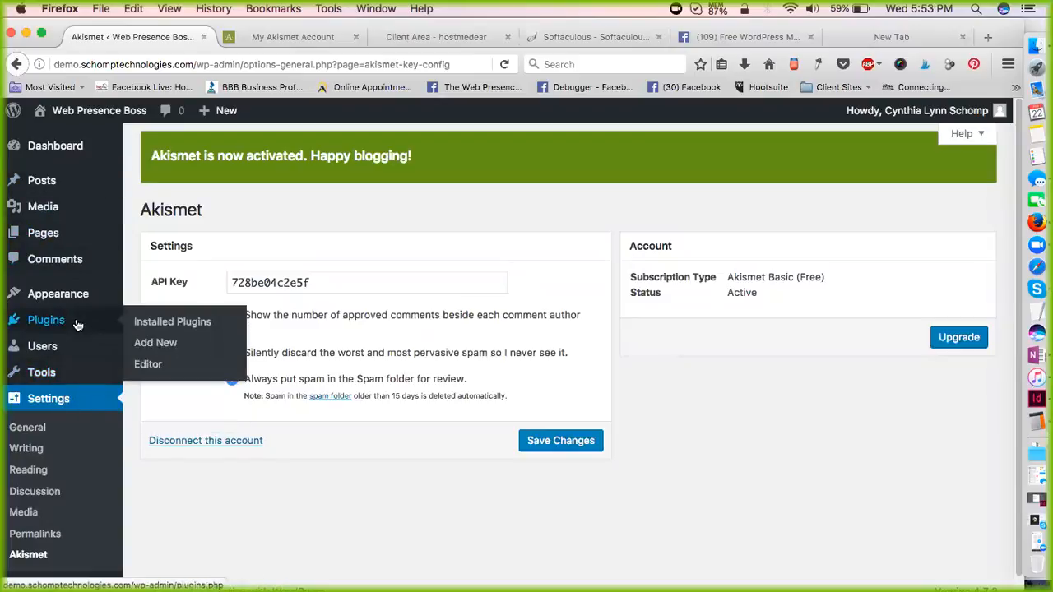
click(160, 346)
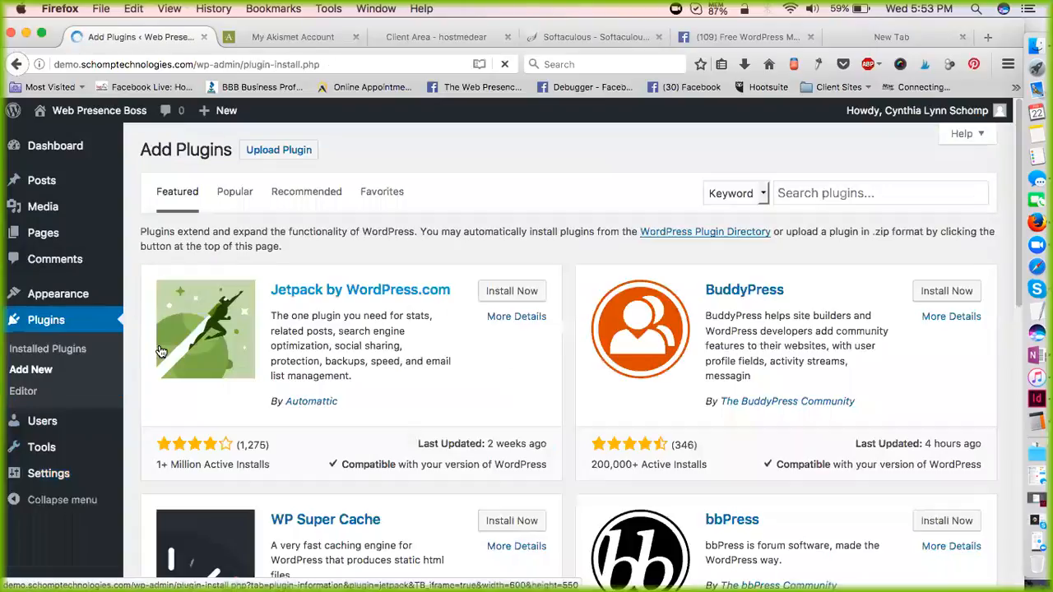
click(869, 193)
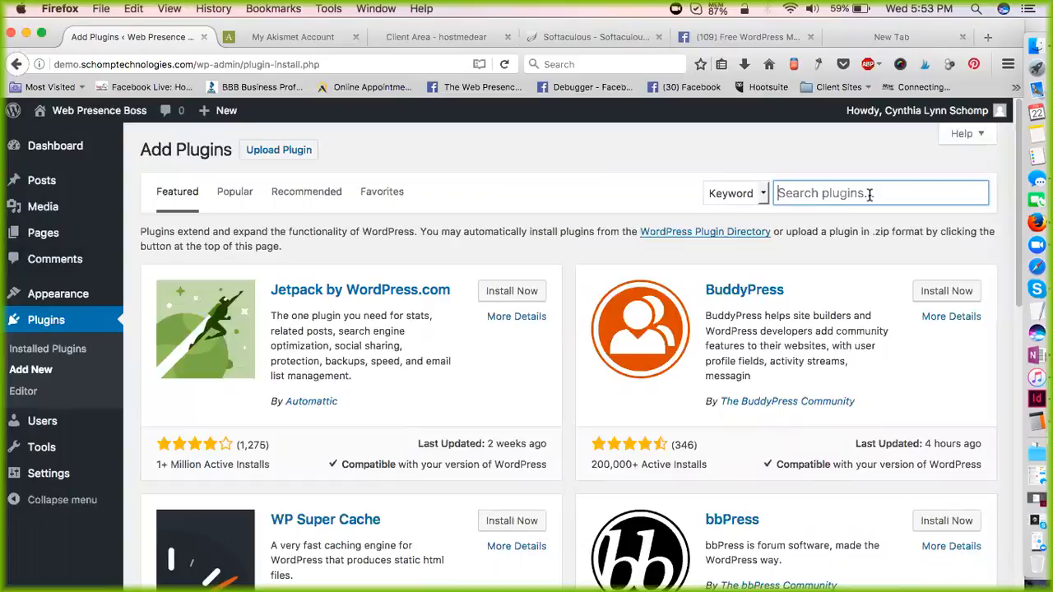
text(google re)
text(capt)
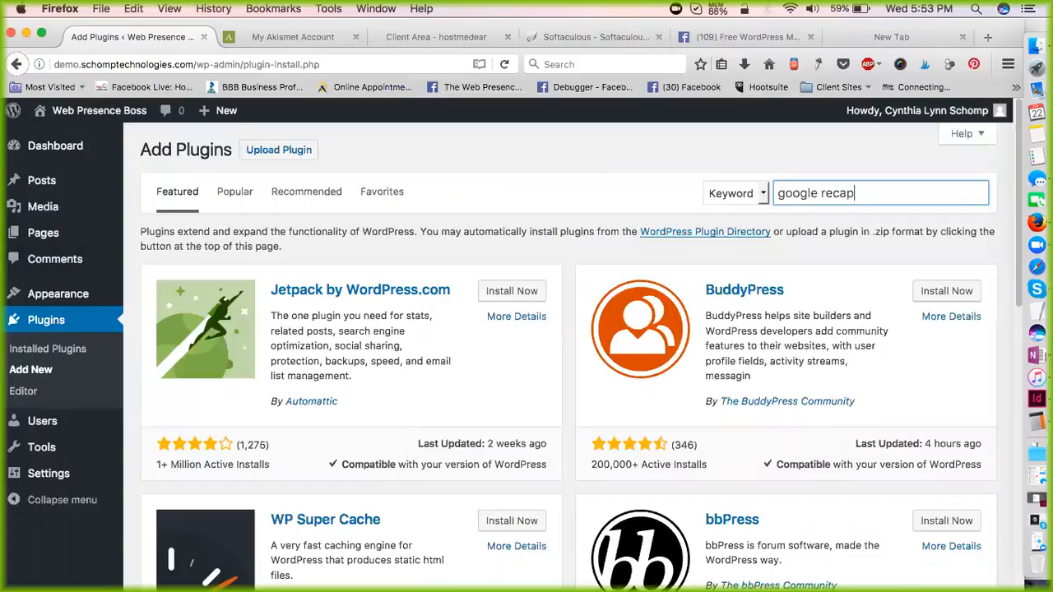
text(cha)
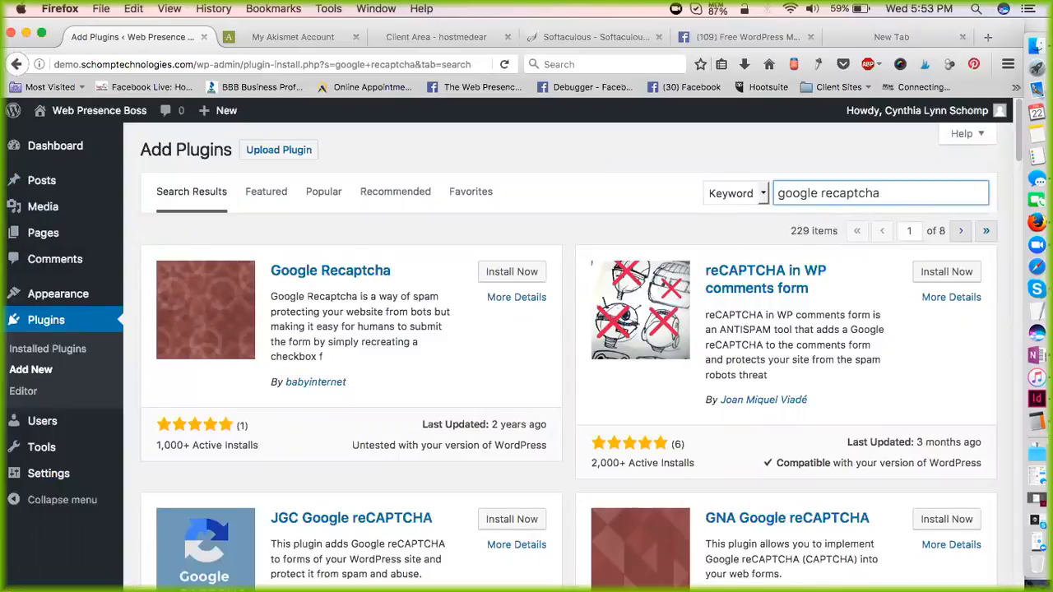
scroll(884, 352, down, 2)
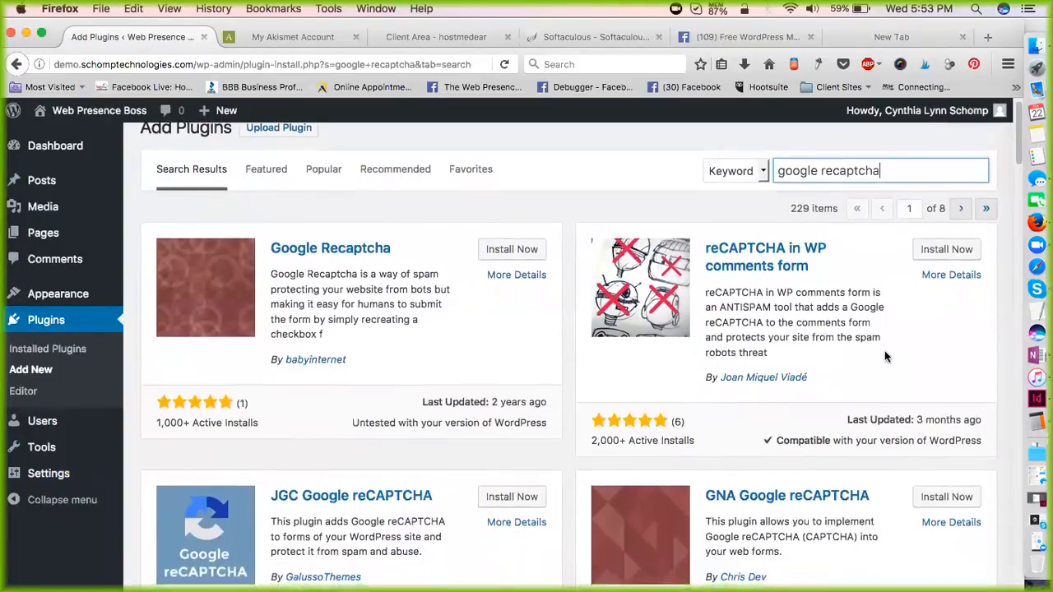
scroll(865, 492, down, 5)
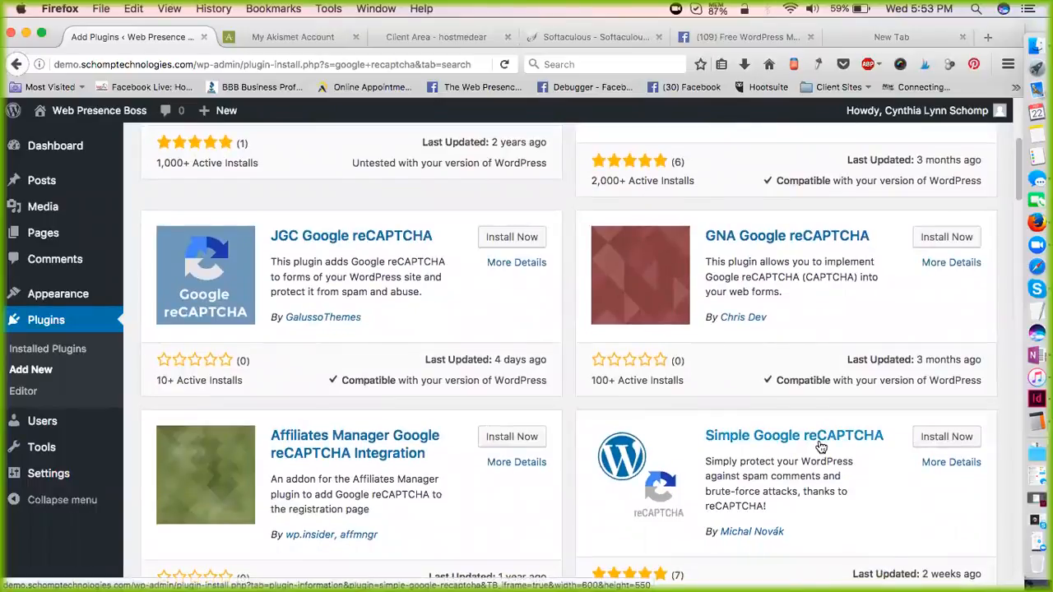
- Install Simple Google reCAPTCHA from the plugin search results and activate it
click(943, 441)
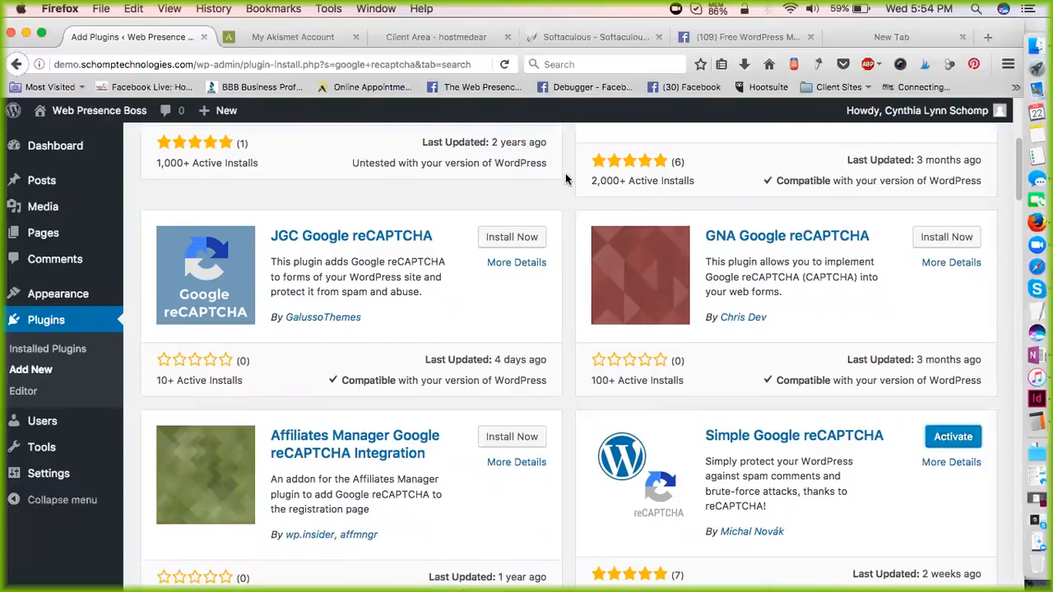
click(962, 438)
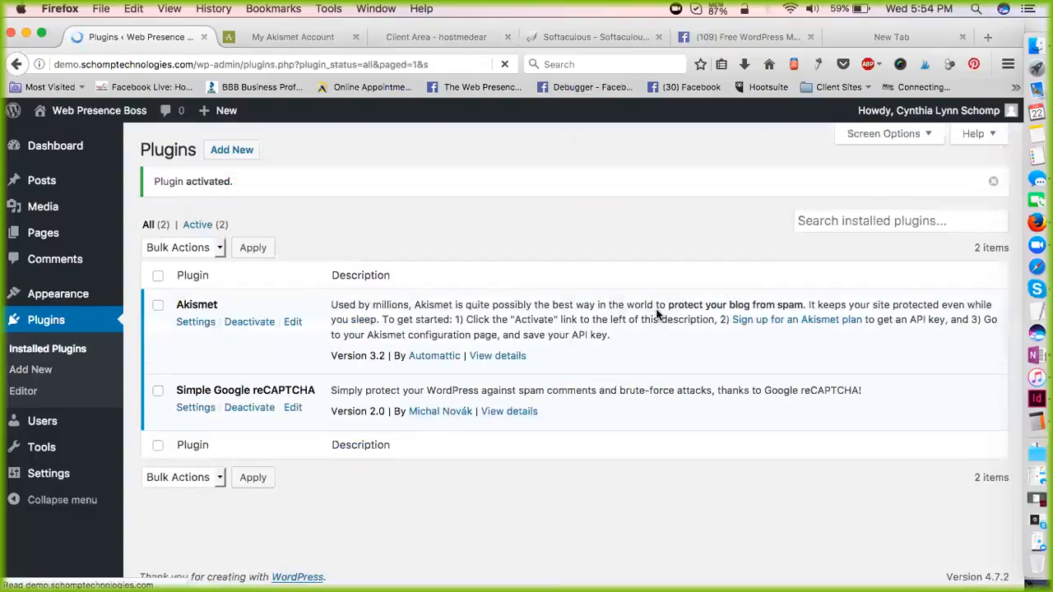
- Open the reCAPTCHA Options, close the leftover tabs, and follow the link to Google's reCAPTCHA admin
click(206, 408)
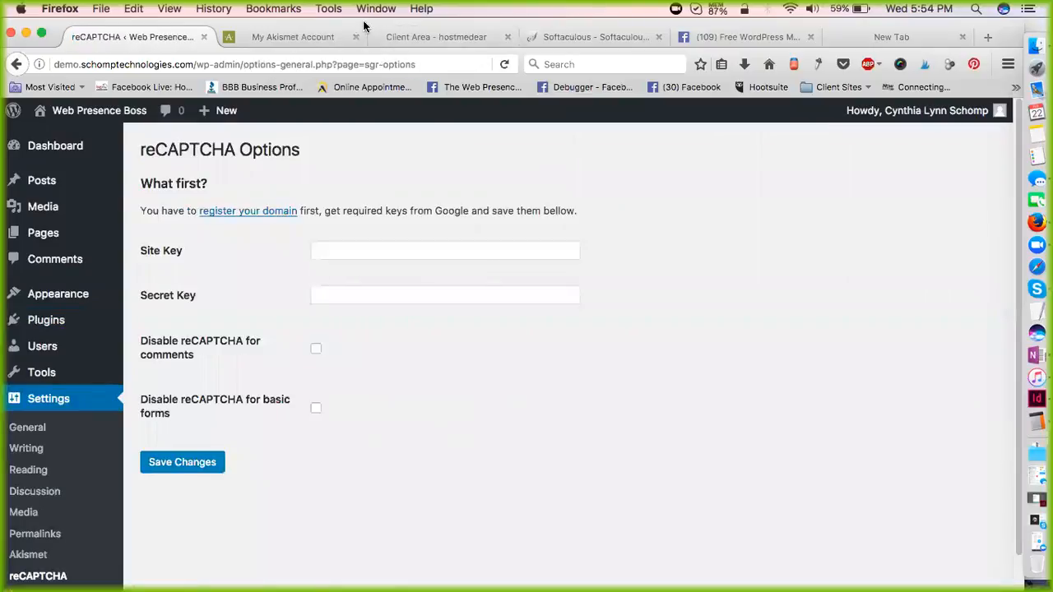
click(355, 37)
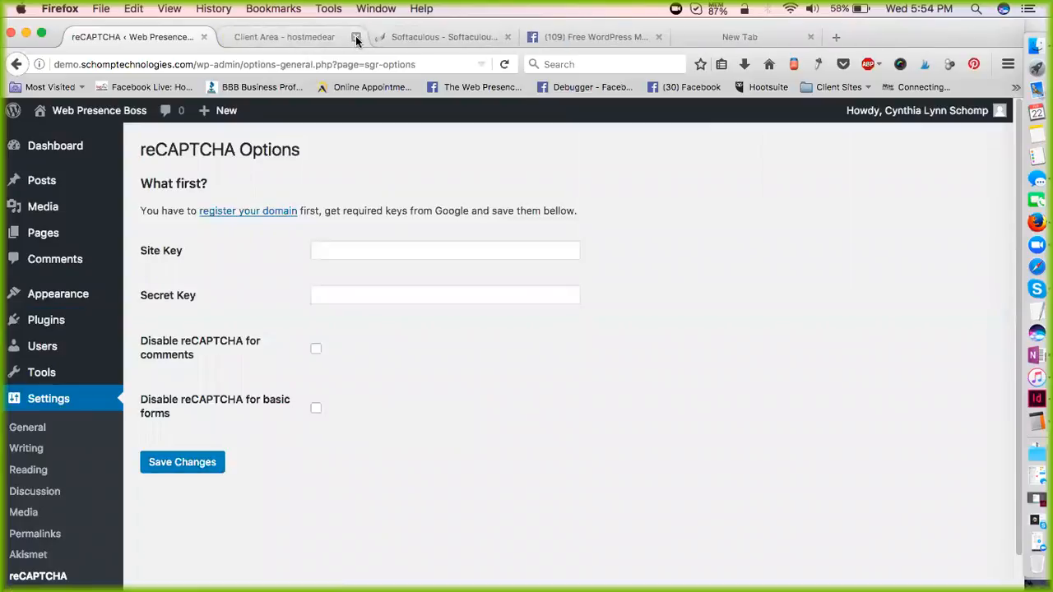
click(355, 37)
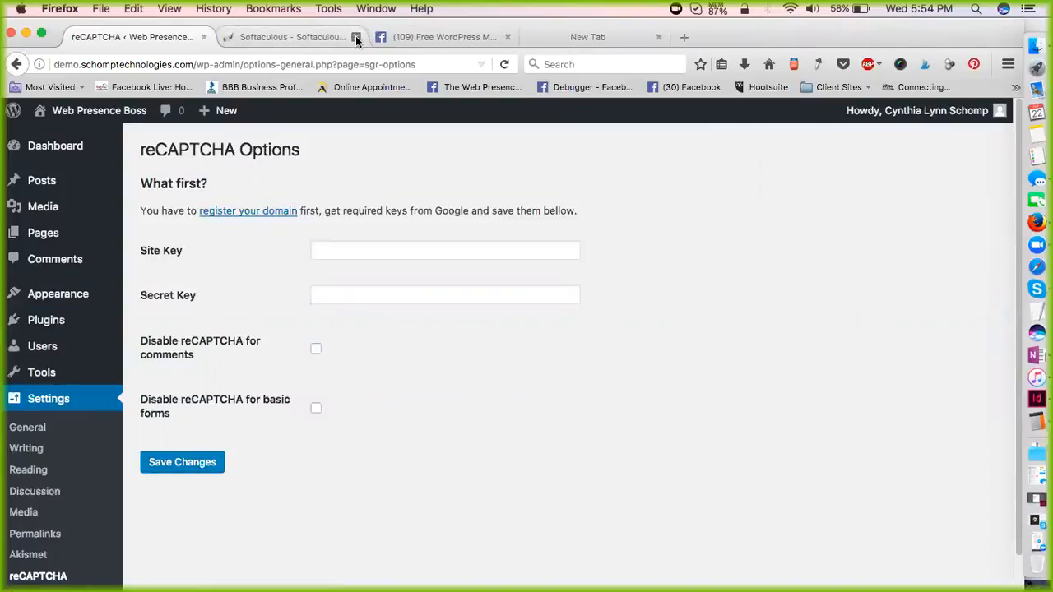
click(355, 37)
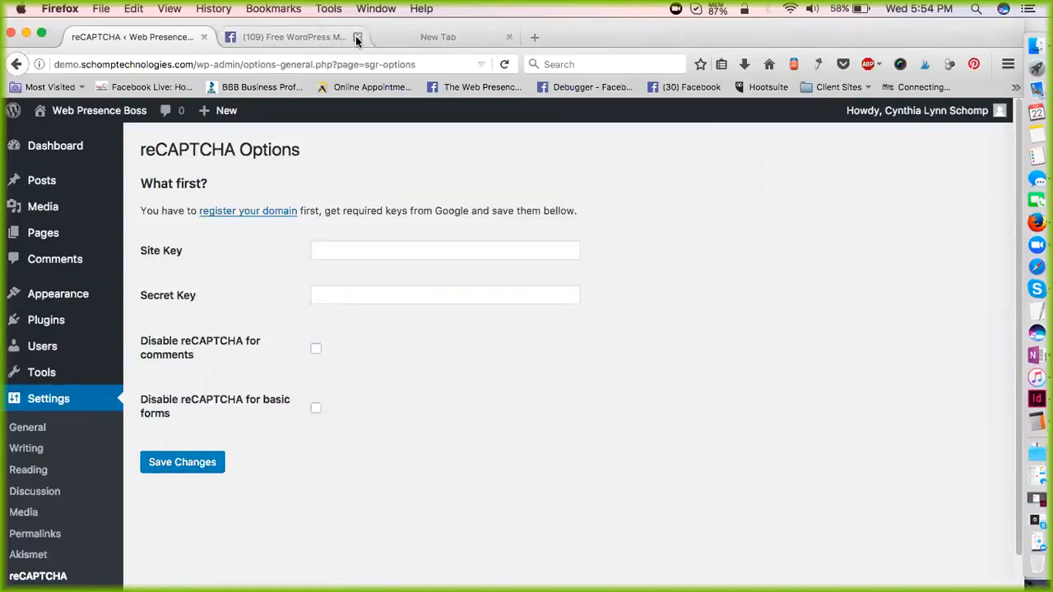
click(508, 38)
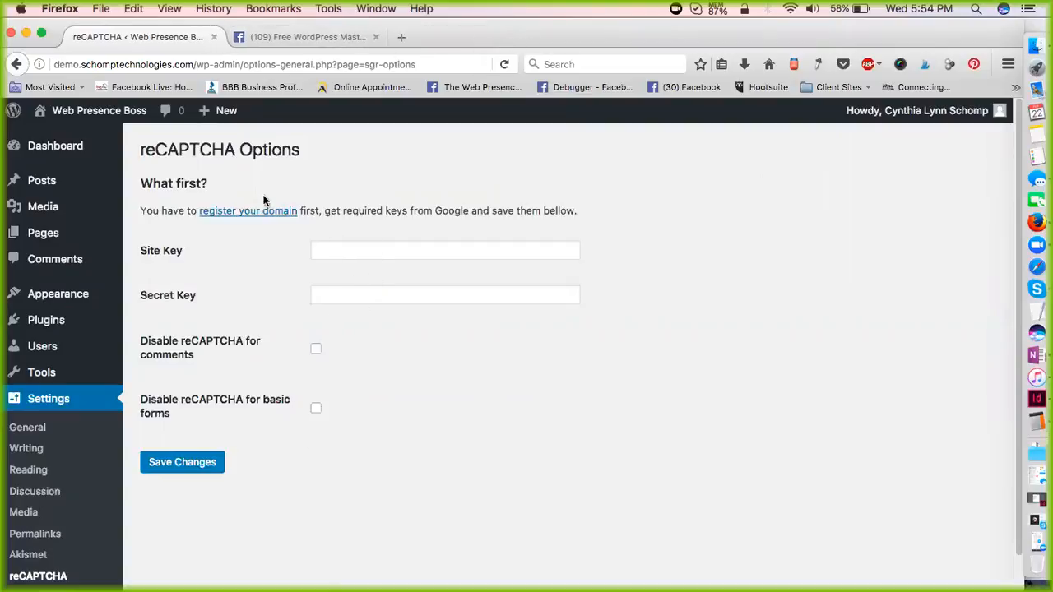
click(264, 219)
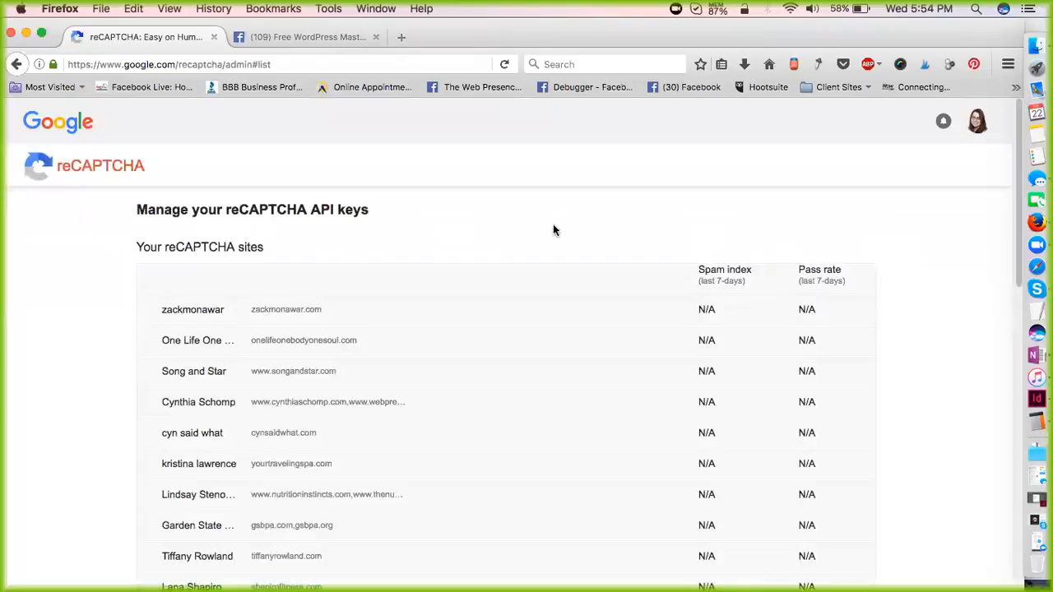
click(529, 335)
scroll(530, 335, down, 10)
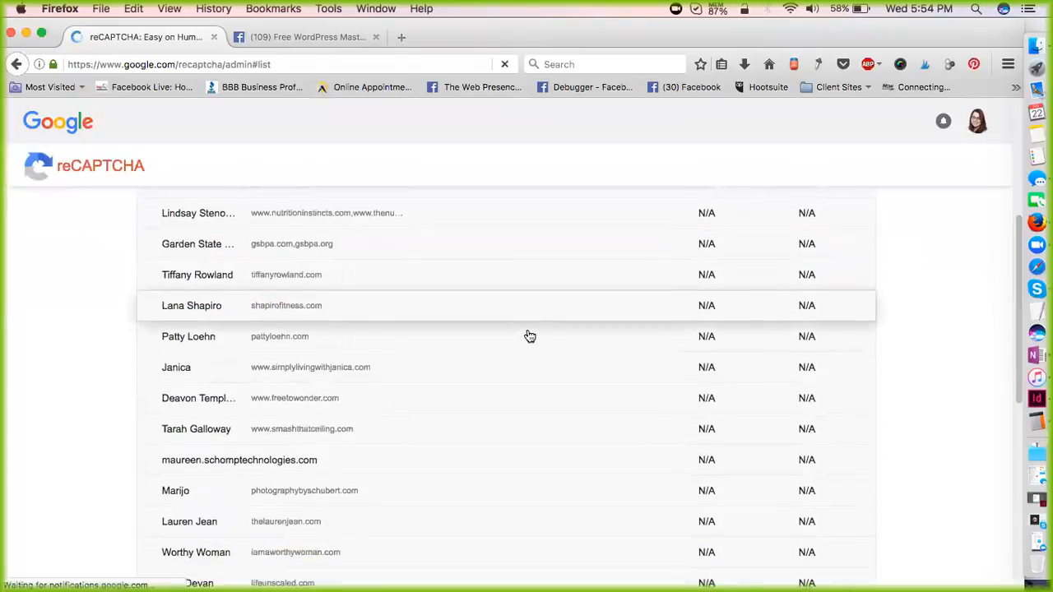
scroll(530, 335, down, 3)
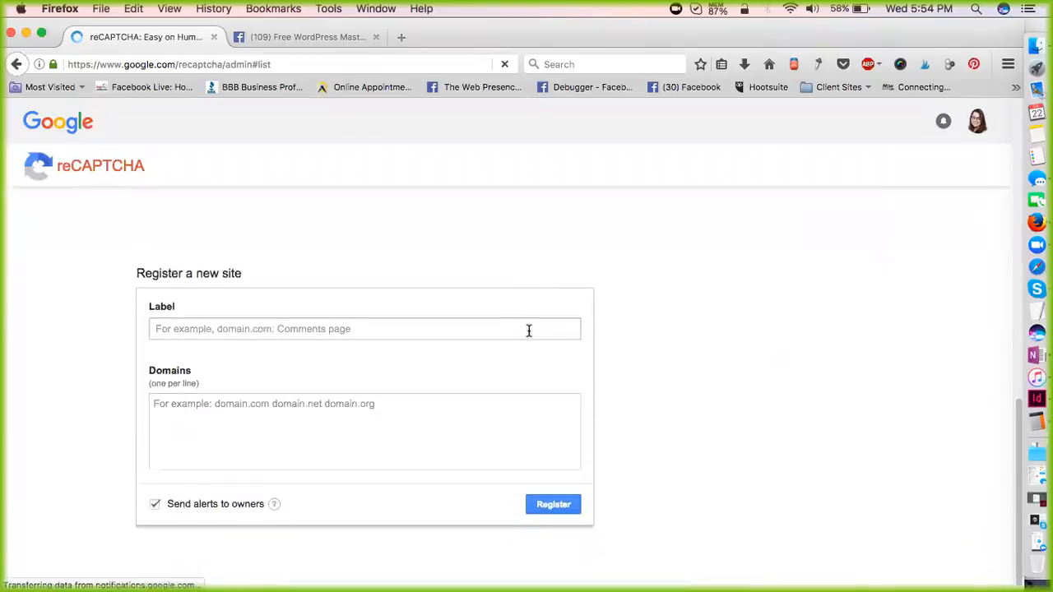
click(392, 330)
text(demo.)
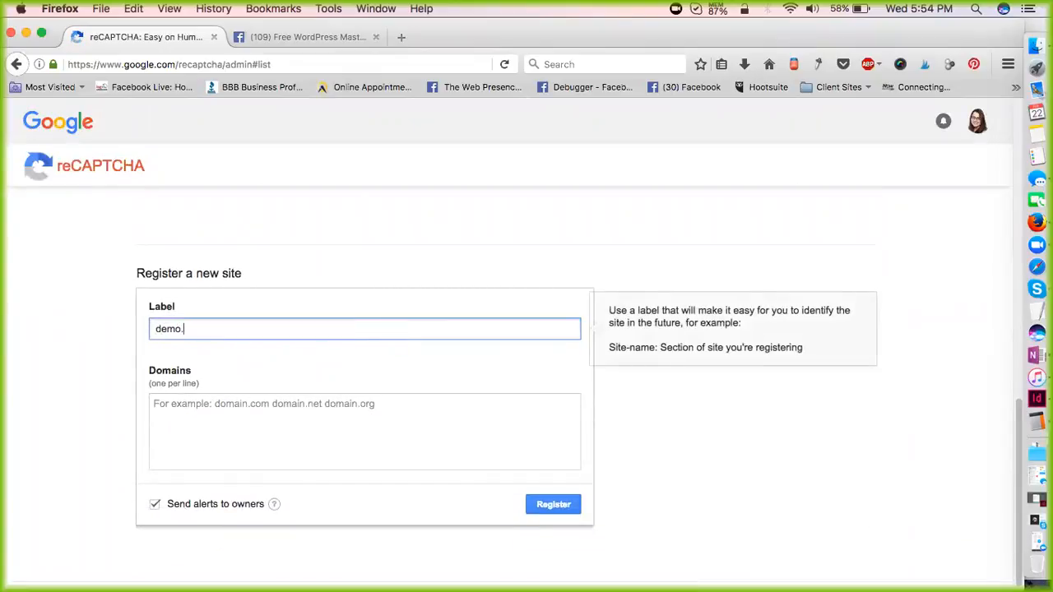
text(schomptechnologies.com)
key(super+a)
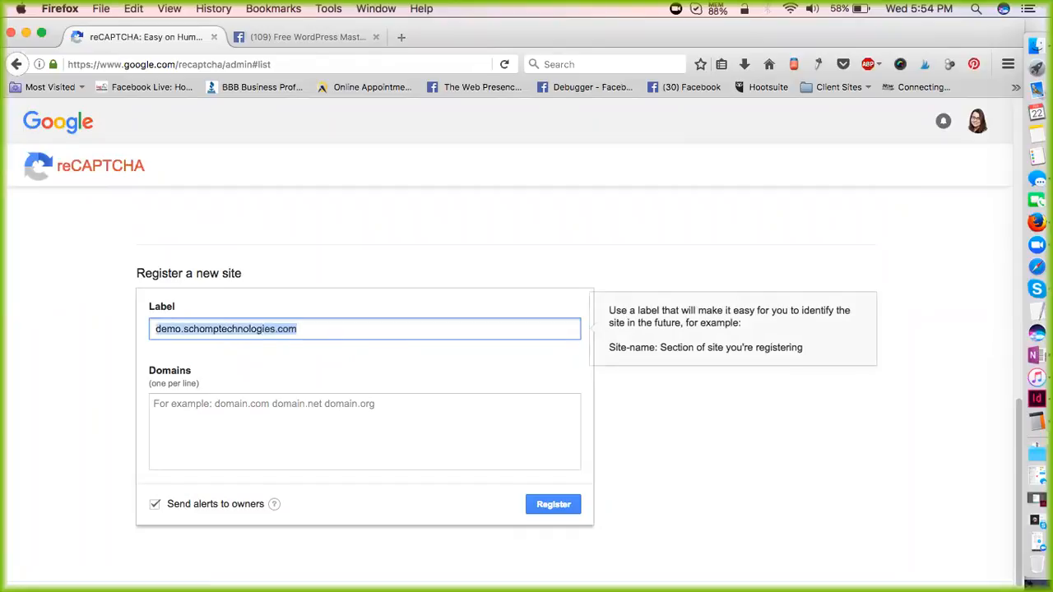
key(super+x)
scroll(506, 370, up, 10)
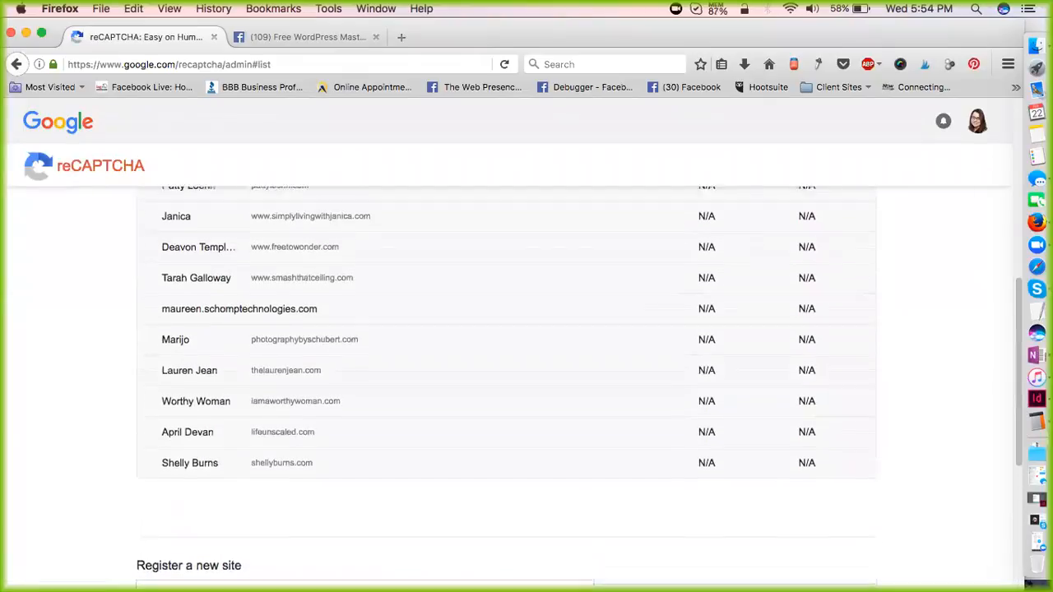
scroll(364, 334, up, 4)
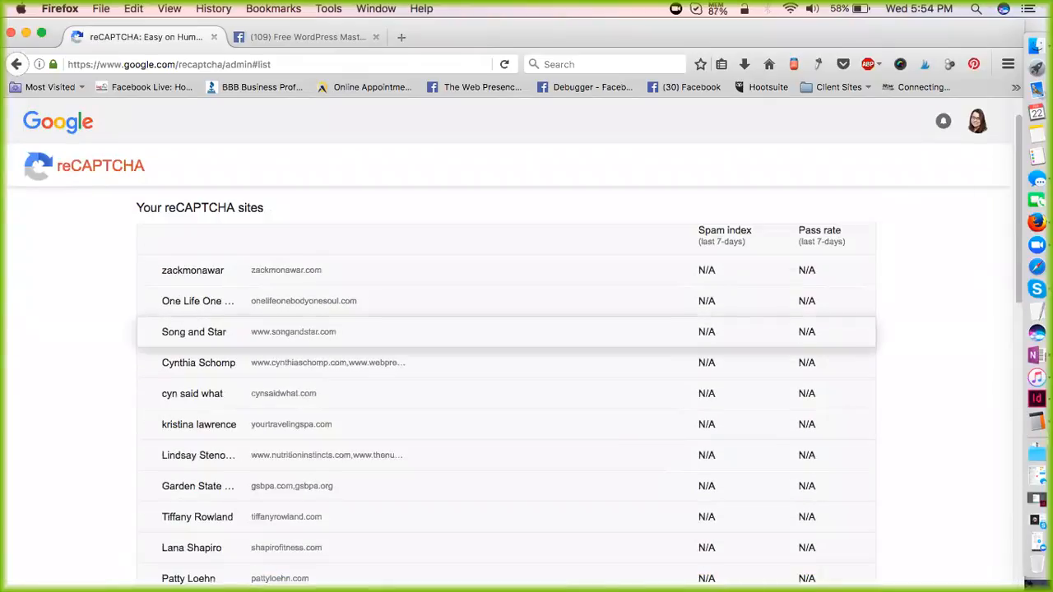
- Add demo.schomptechnologies.com to an existing reCAPTCHA site's allowed domains
click(230, 367)
scroll(384, 407, down, 5)
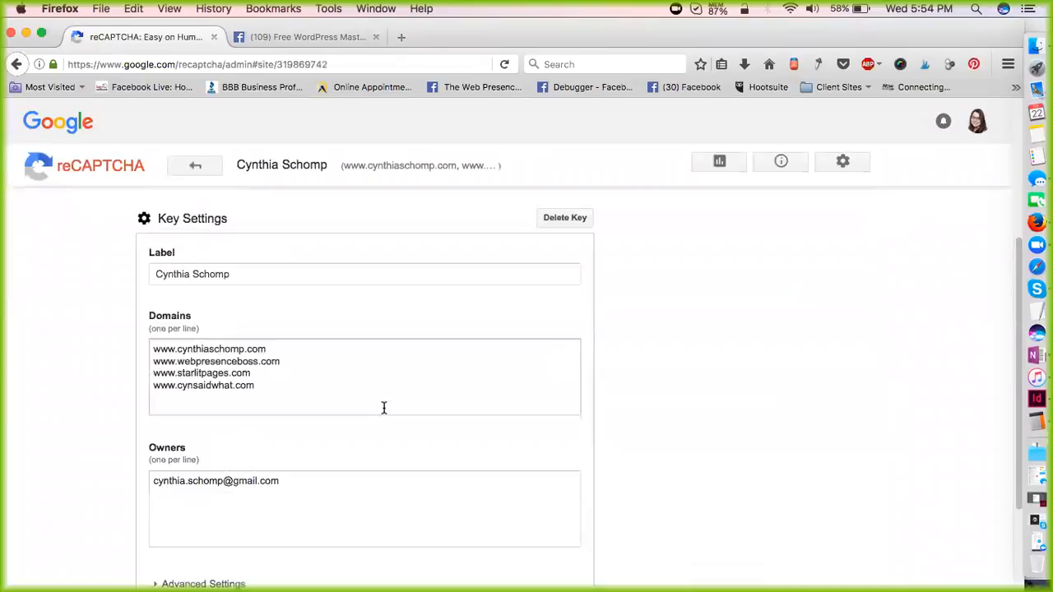
click(304, 251)
click(305, 251)
key(Return)
key(super+v)
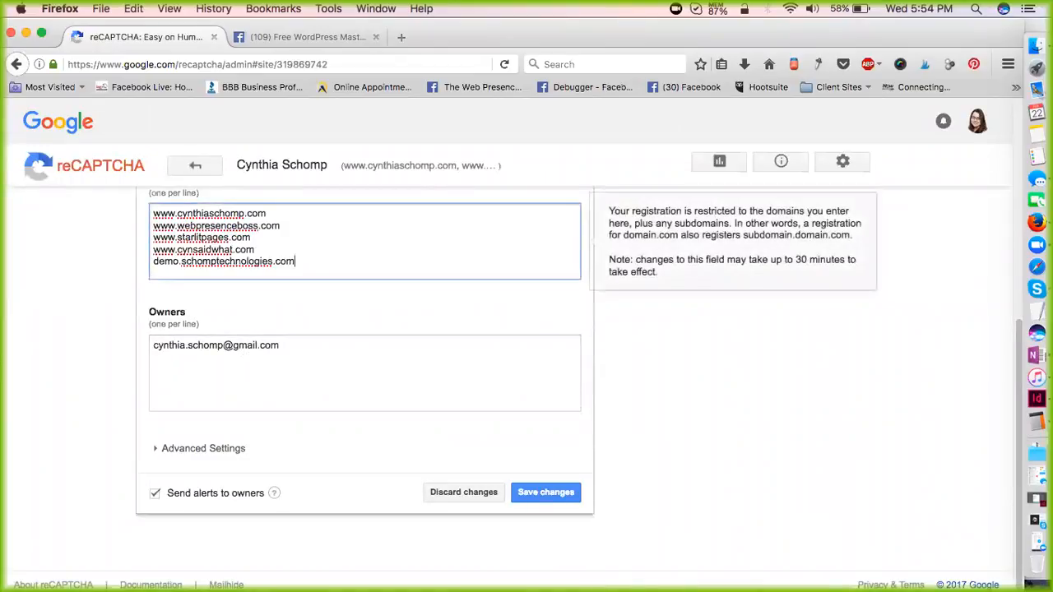
scroll(371, 343, up, 3)
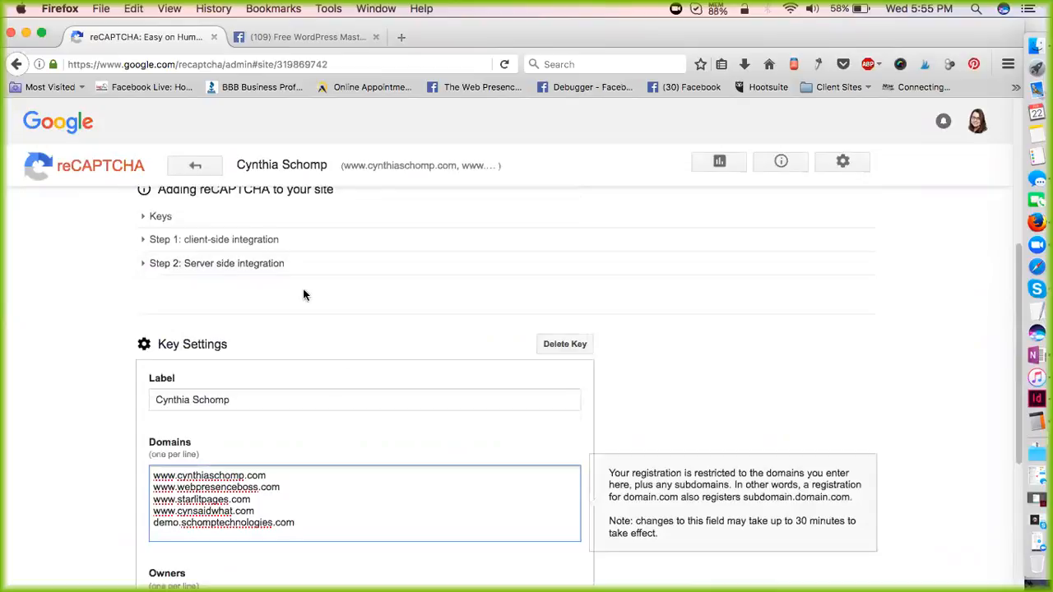
- Reveal that site's reCAPTCHA keys and copy the site key
click(148, 216)
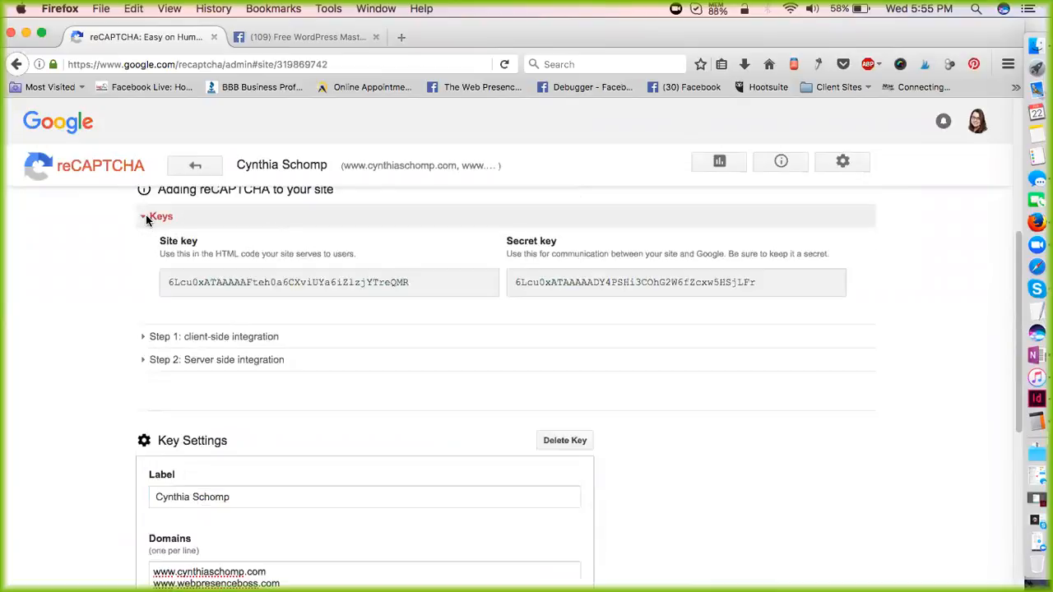
double_click(245, 282)
key(super+c)
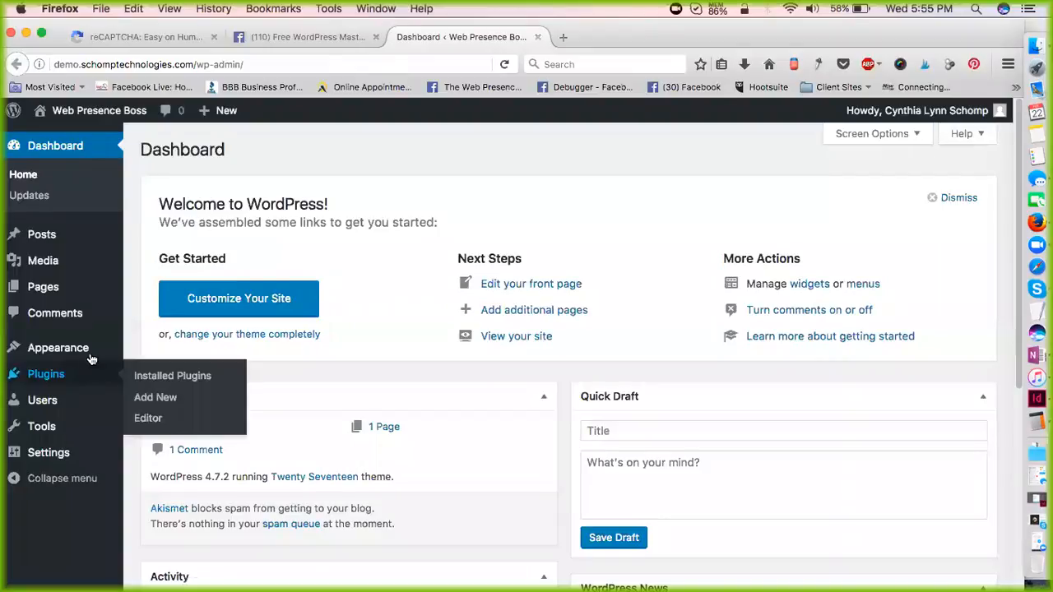
- Paste the copied site key into the Site Key field of Simple Google reCAPTCHA settings
click(168, 383)
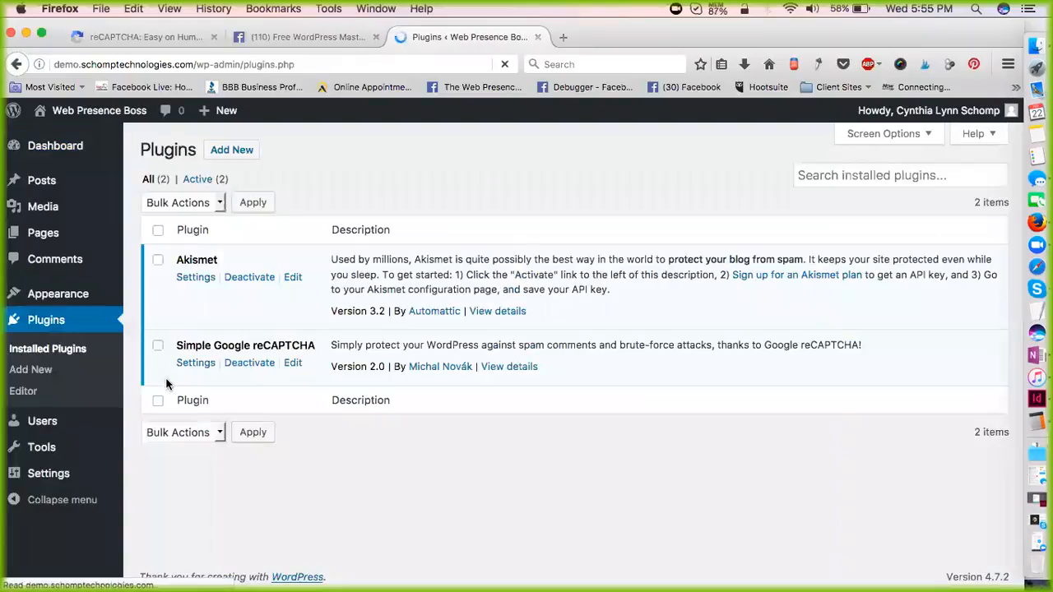
click(189, 369)
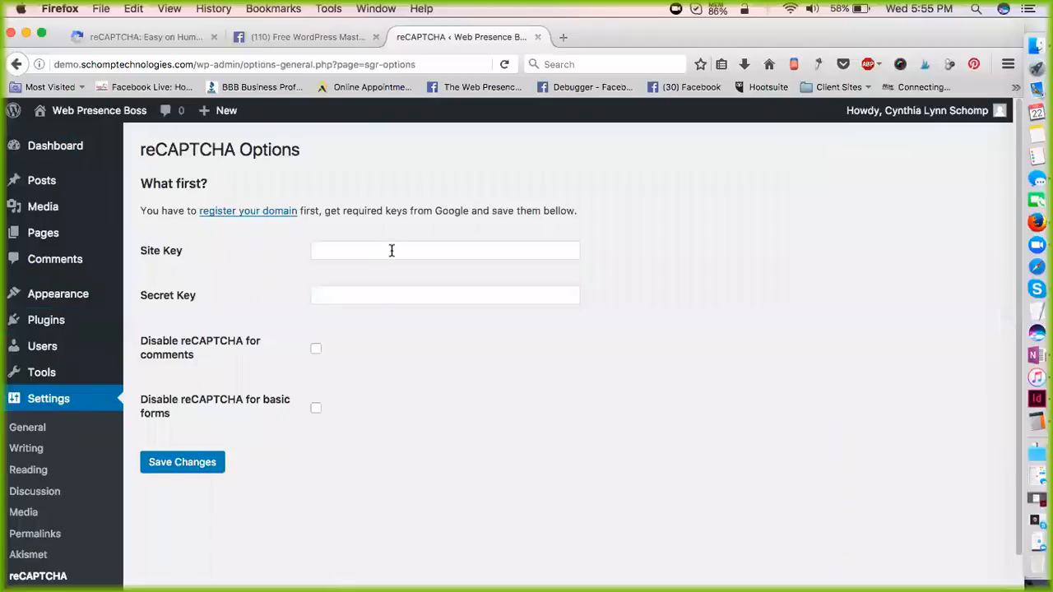
click(392, 251)
key(super+v)
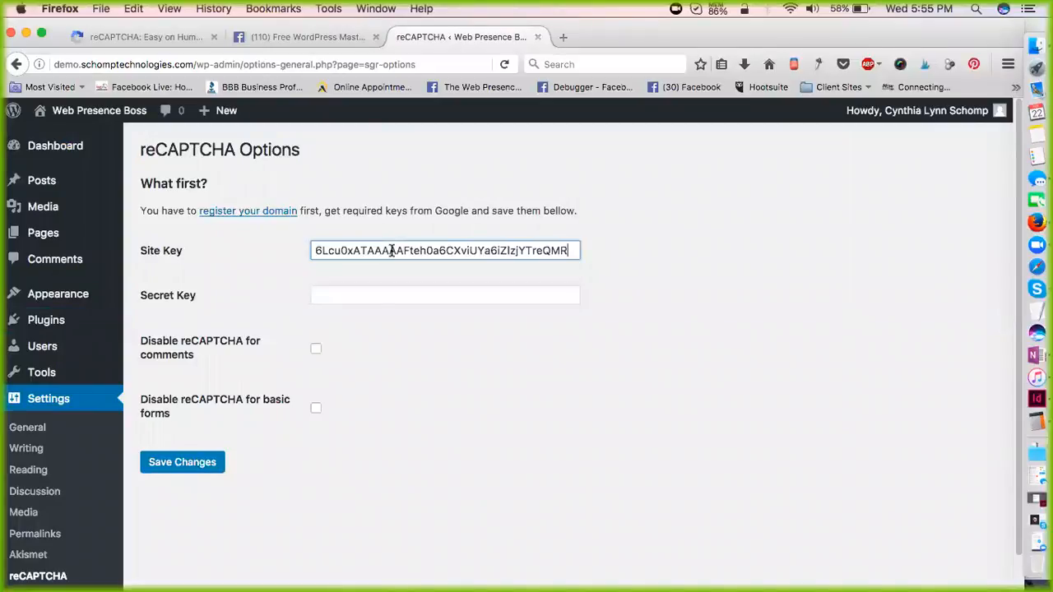
- Copy the secret key from Google's reCAPTCHA admin and save both keys in WordPress
click(167, 39)
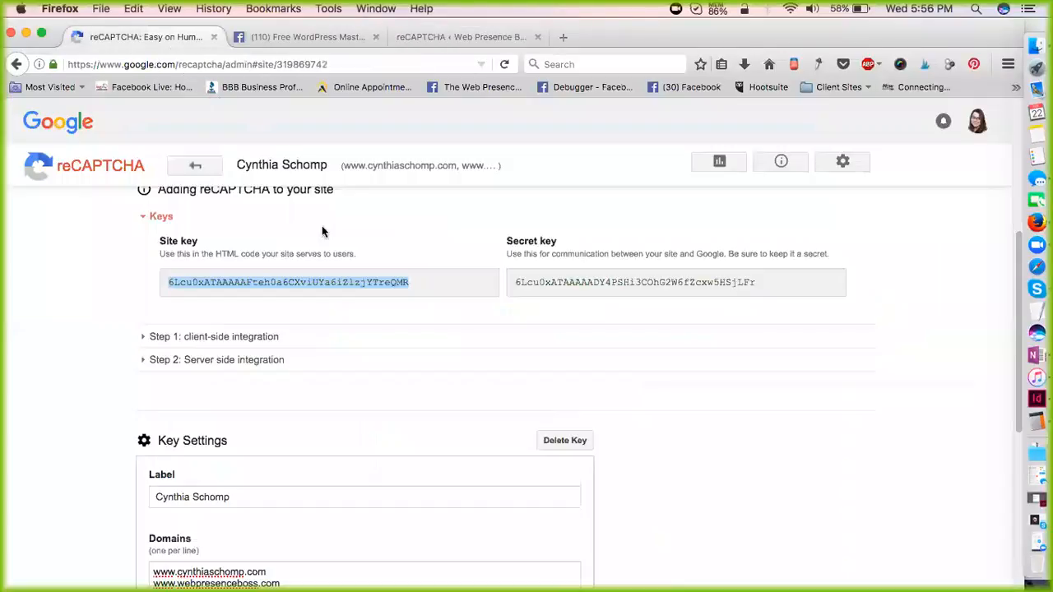
triple_click(540, 282)
key(super+c)
click(342, 36)
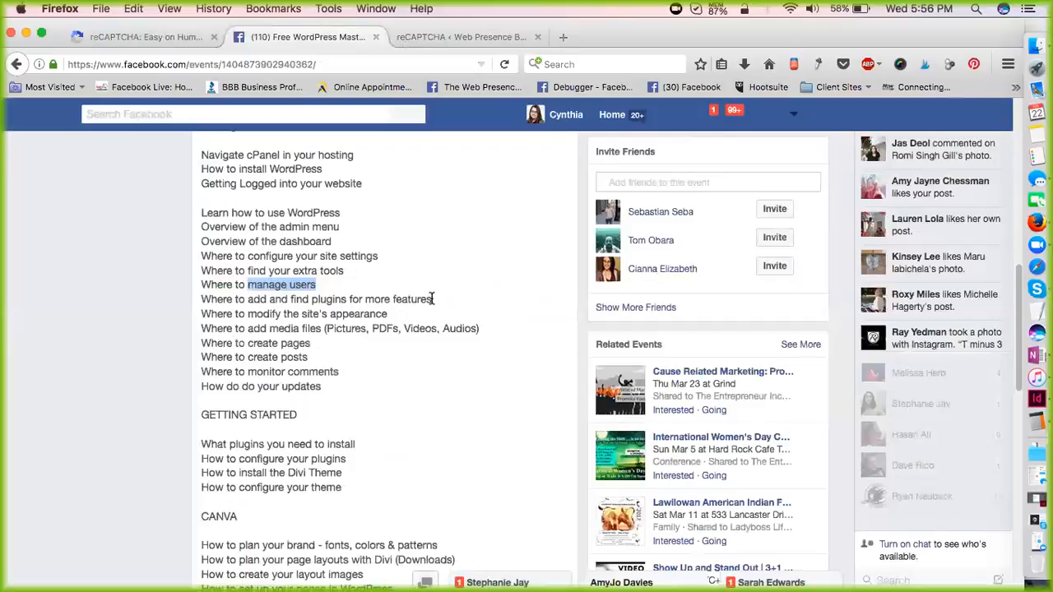
key(ctrl+Tab)
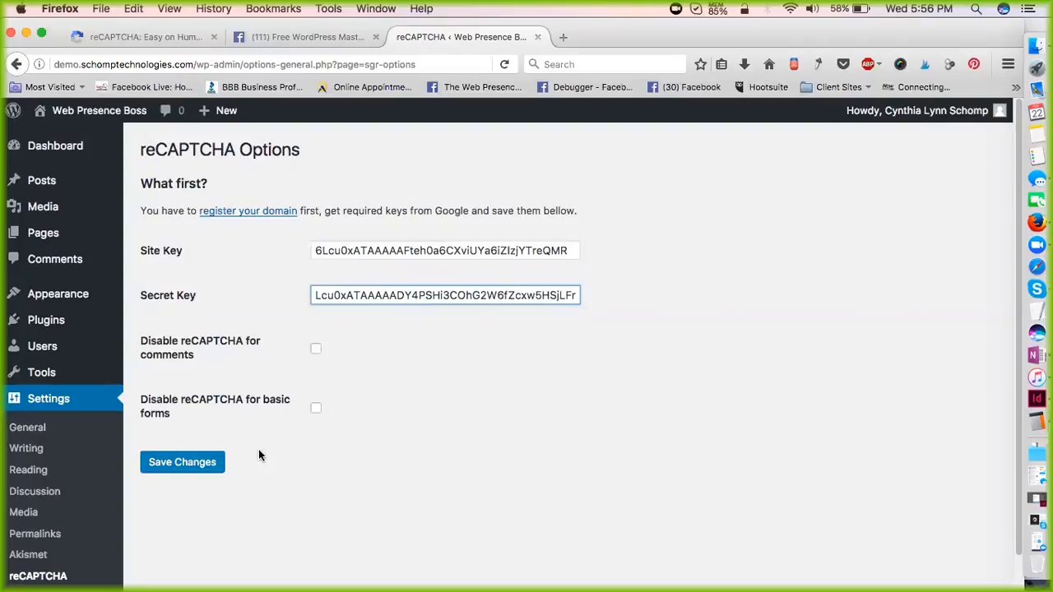
click(209, 458)
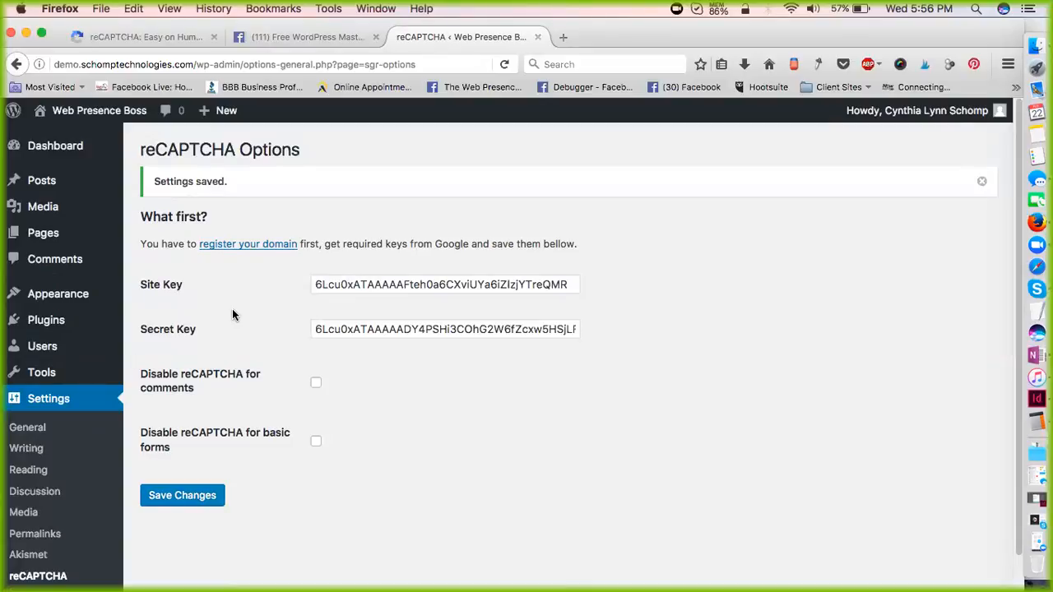
mouse_move(83, 323)
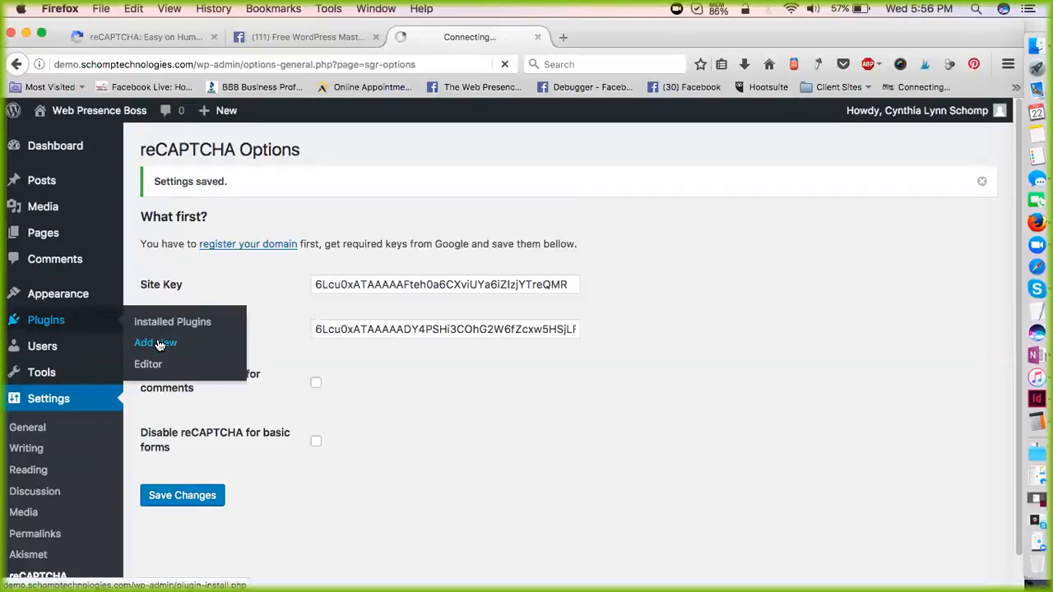
- Install and activate Jetpack by WordPress.com from Plugins > Add New
click(159, 345)
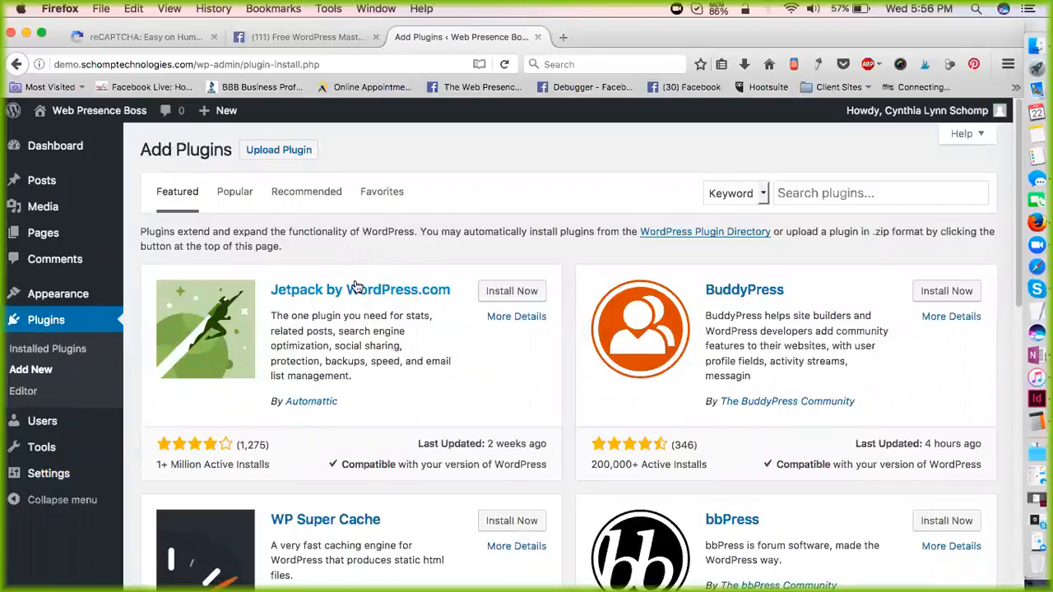
click(510, 293)
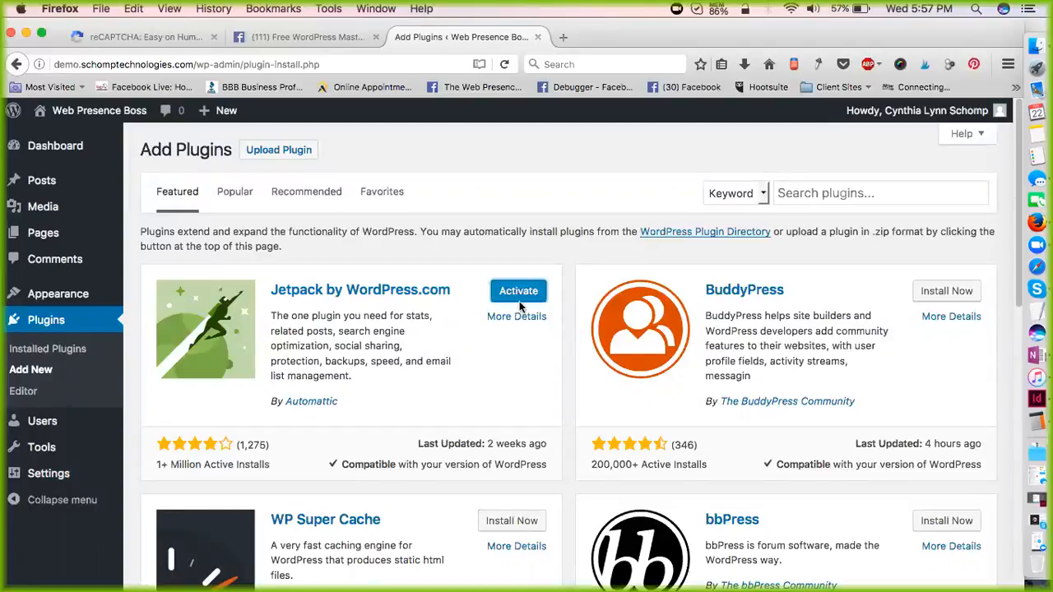
click(525, 298)
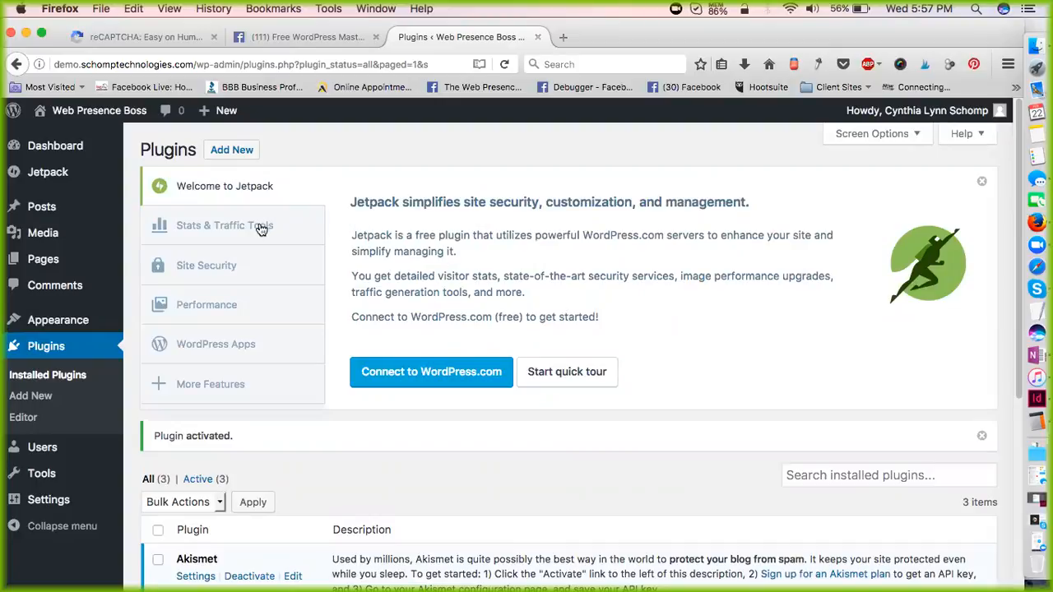
- Approve the Jetpack connection to WordPress.com and review the plans with monthly pricing
click(459, 374)
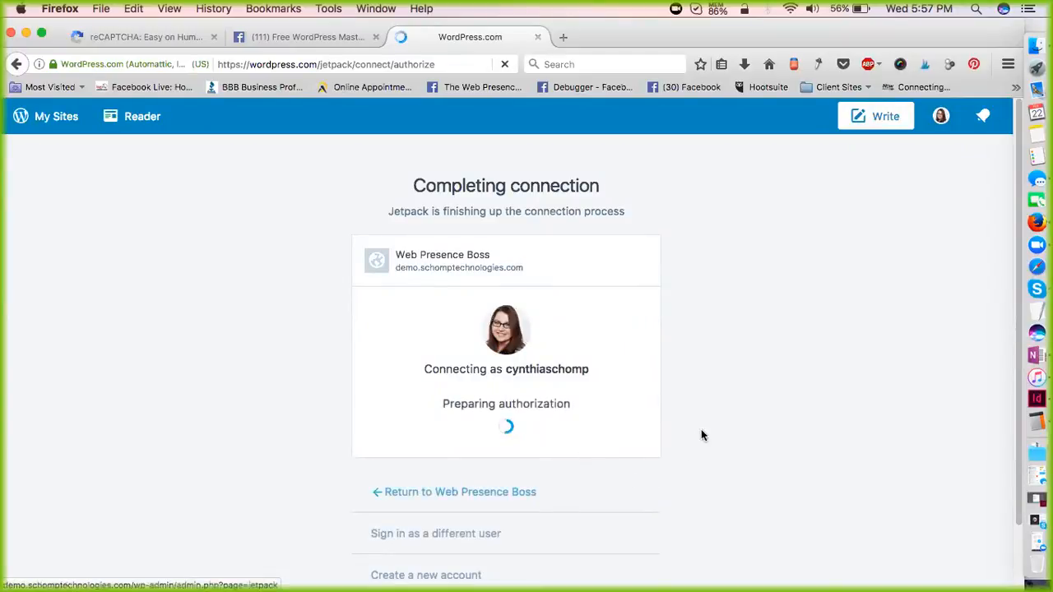
click(579, 465)
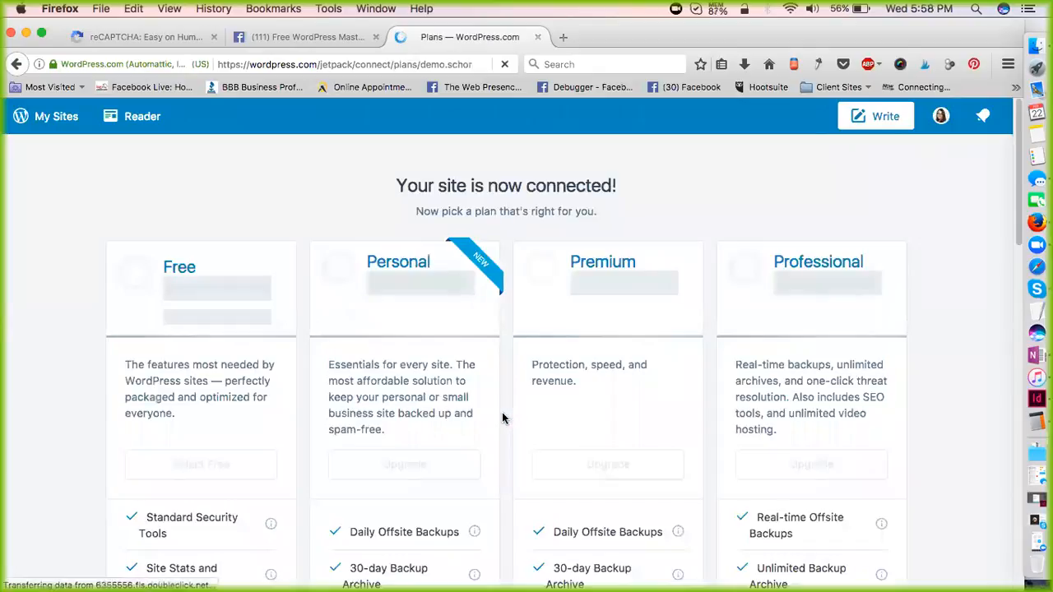
scroll(503, 420, down, 2)
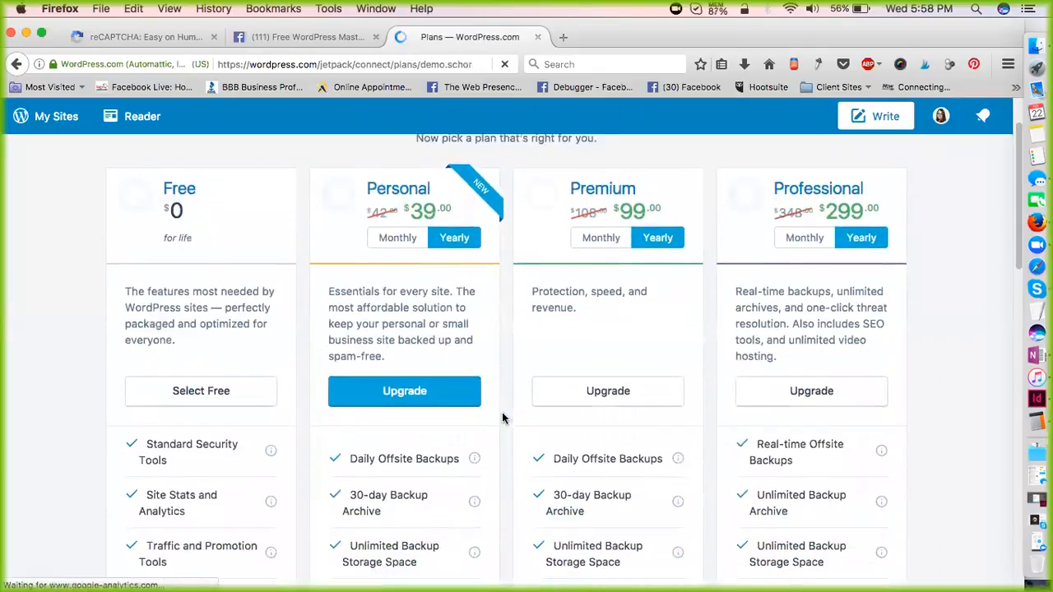
scroll(504, 419, down, 1)
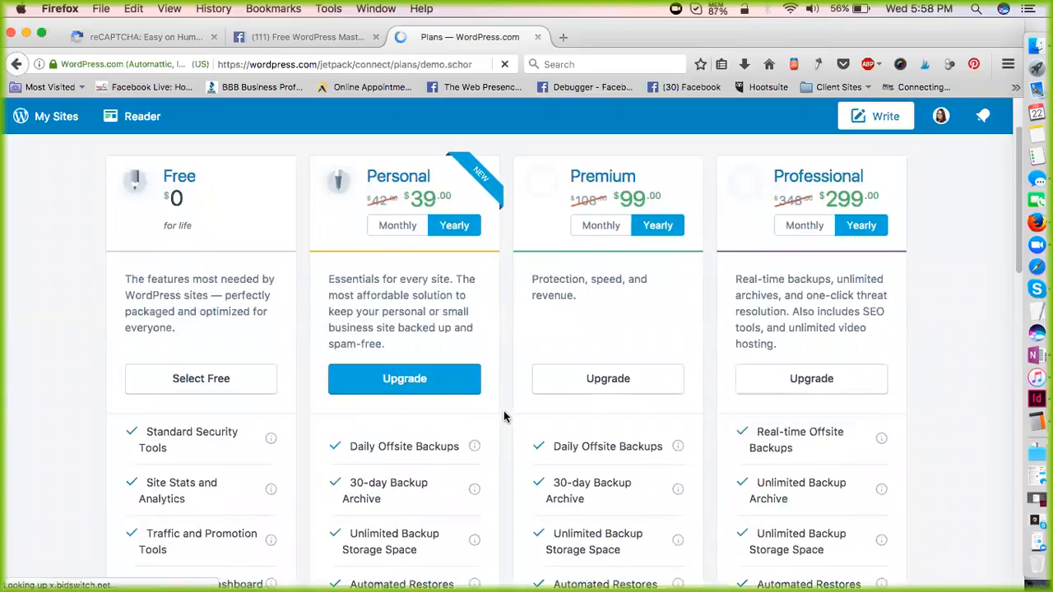
click(425, 233)
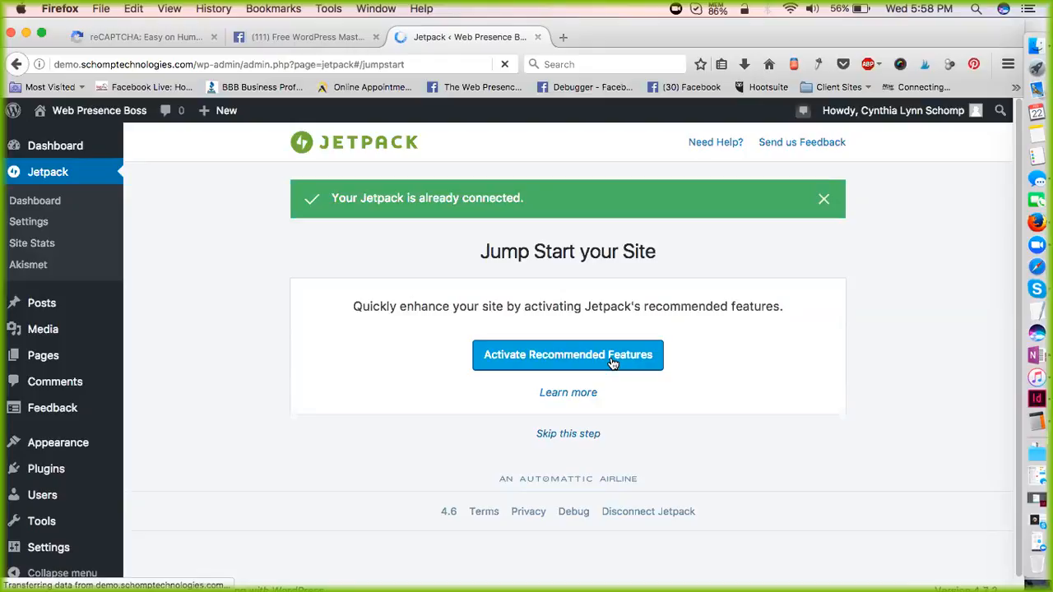
- Activate Jetpack's recommended features and scroll the dashboard to review Site Stats and Security
click(612, 362)
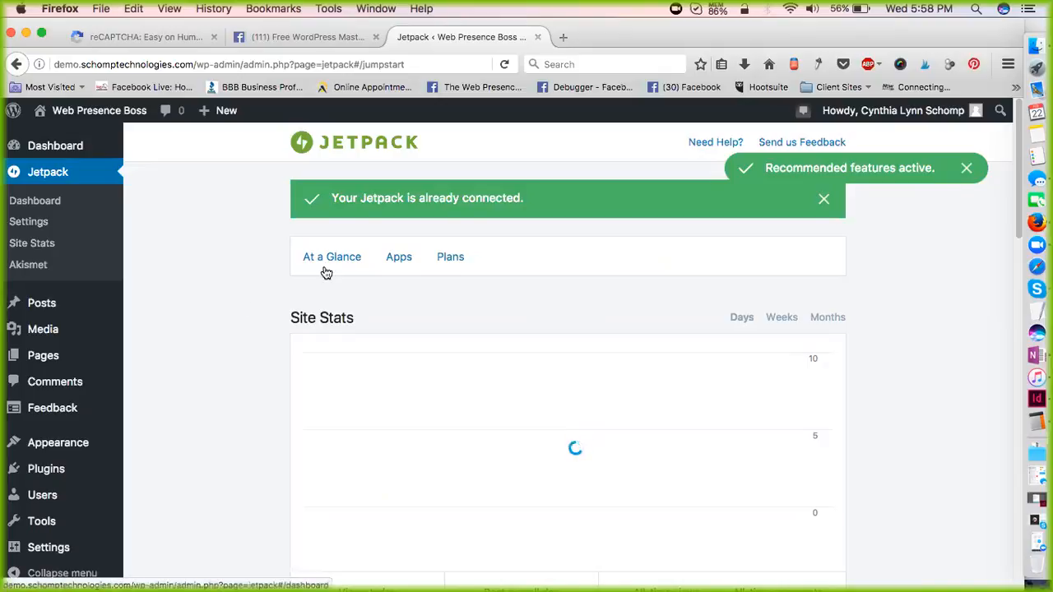
scroll(236, 347, down, 1)
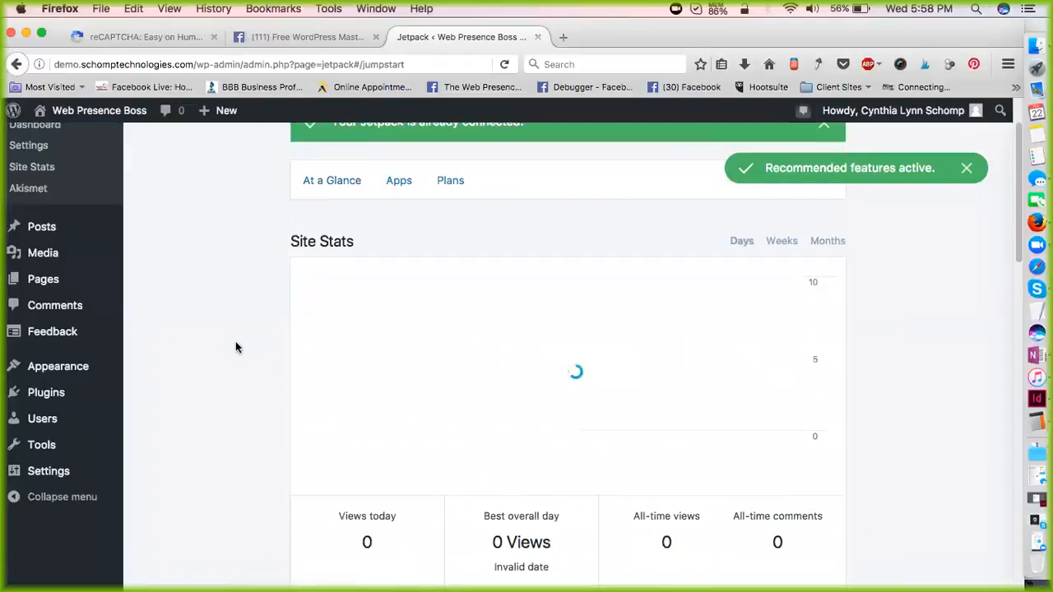
scroll(235, 347, down, 2)
scroll(235, 347, down, 2)
scroll(235, 347, down, 1)
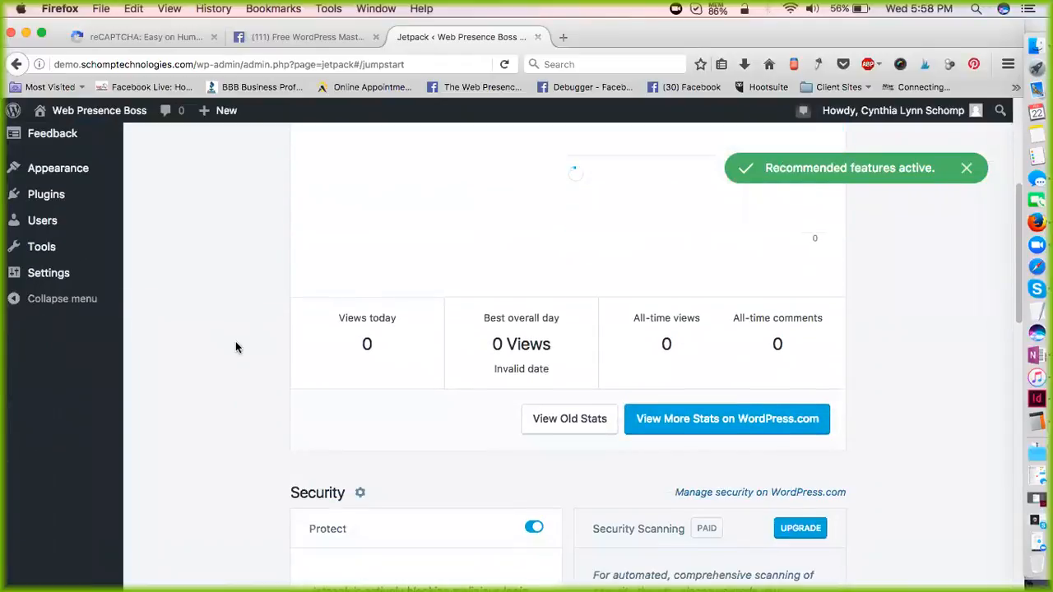
scroll(235, 348, down, 3)
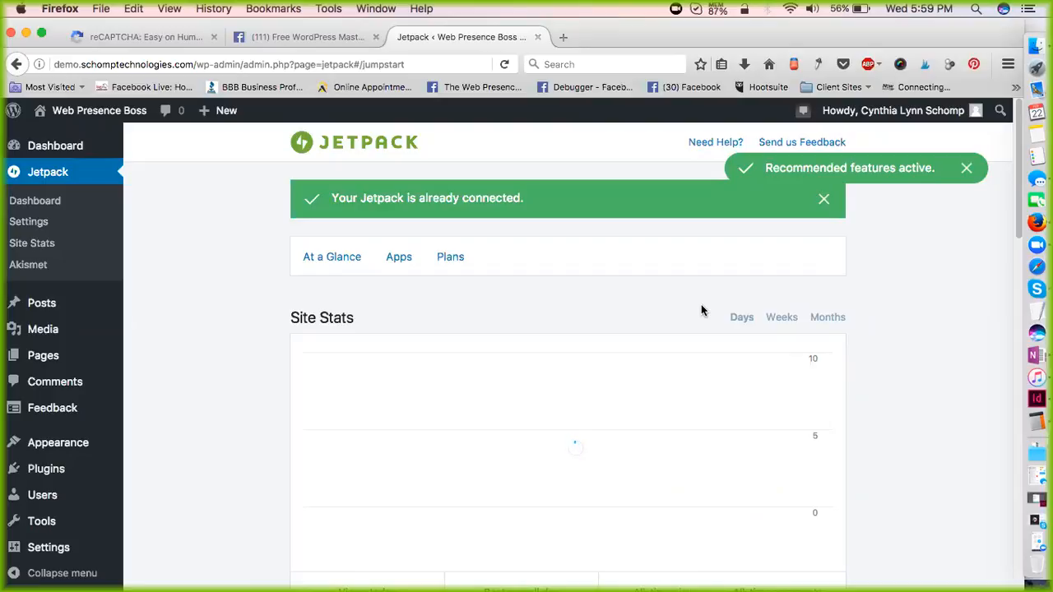
scroll(239, 322, down, 4)
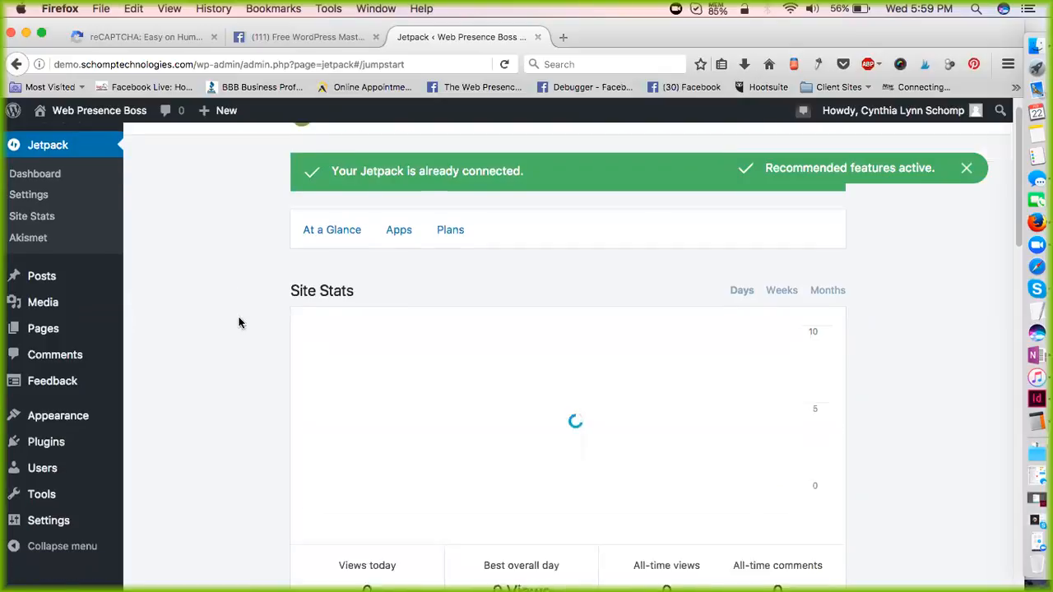
scroll(239, 322, down, 8)
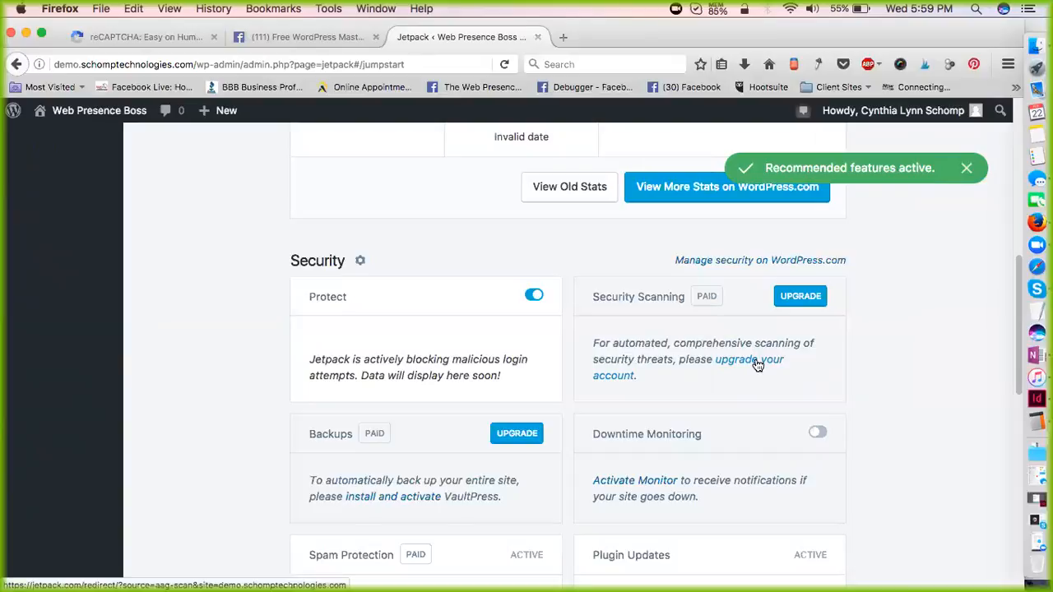
scroll(720, 322, down, 1)
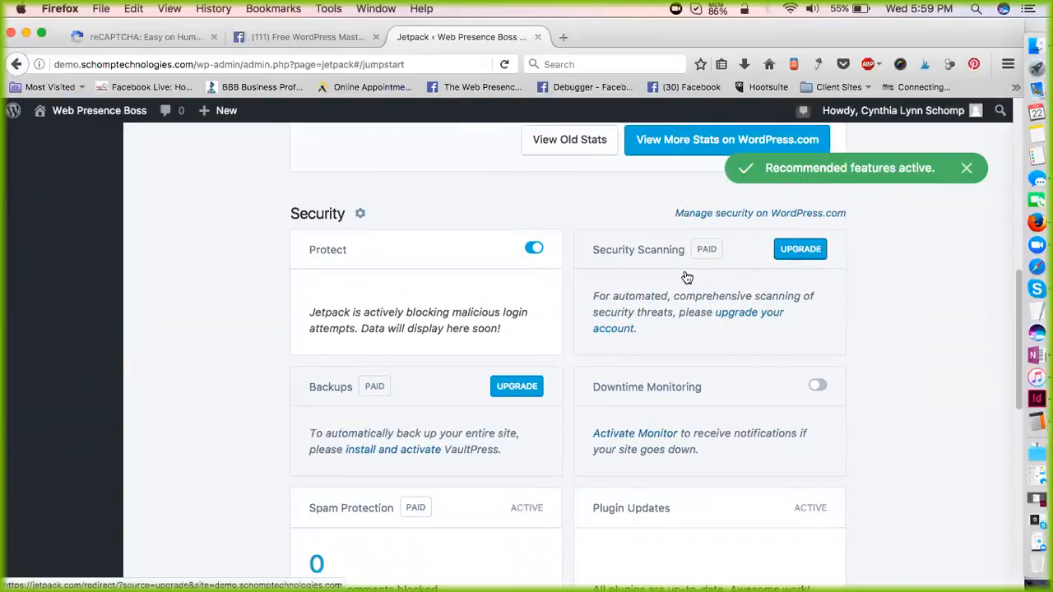
scroll(714, 315, down, 2)
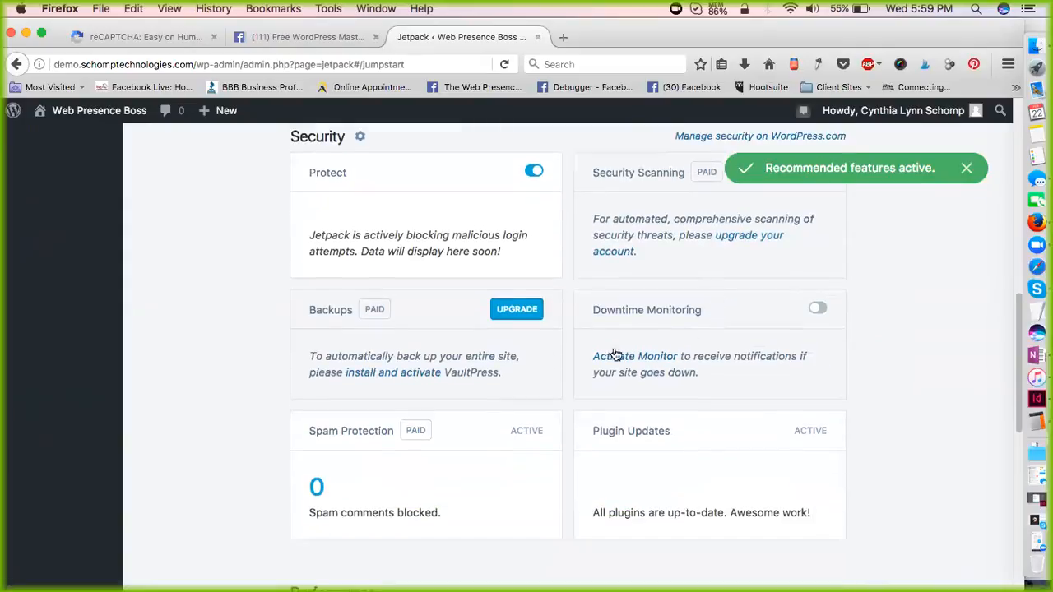
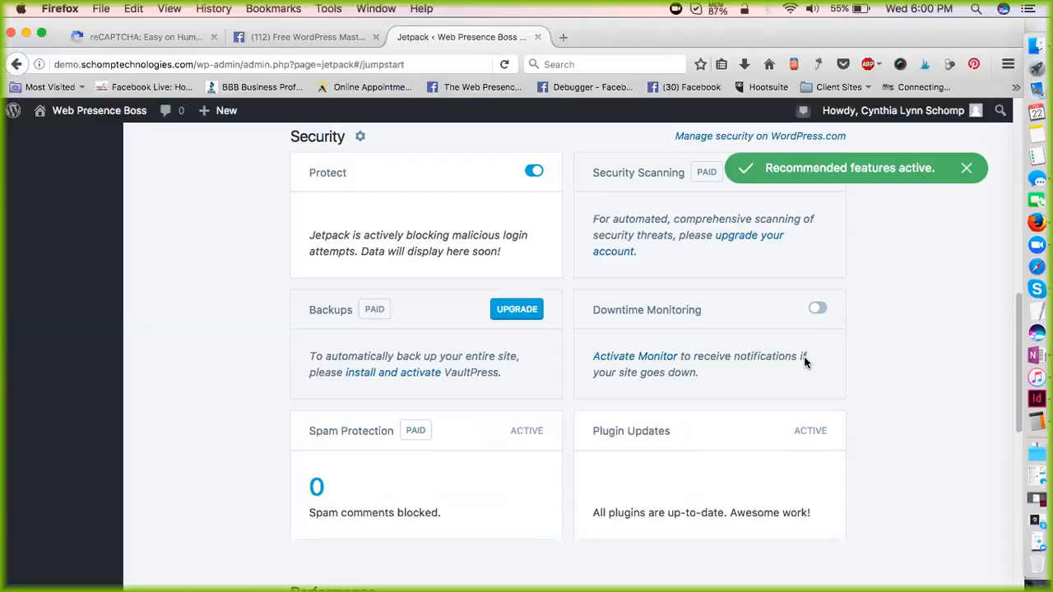
- Finish reviewing the Jetpack dashboard and dismiss the recommended-features notice
scroll(804, 360, down, 3)
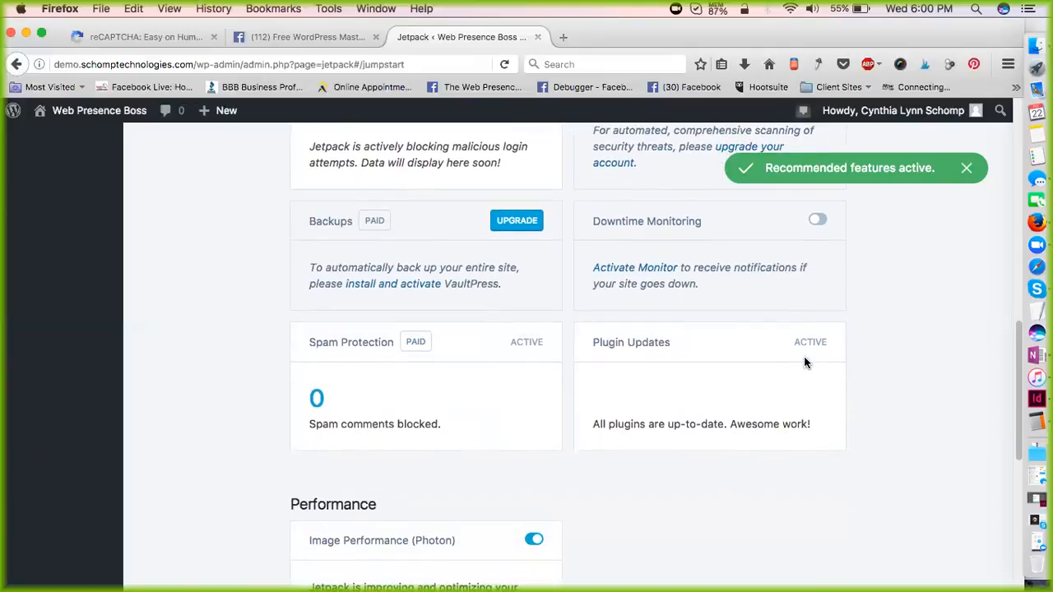
scroll(804, 360, down, 1)
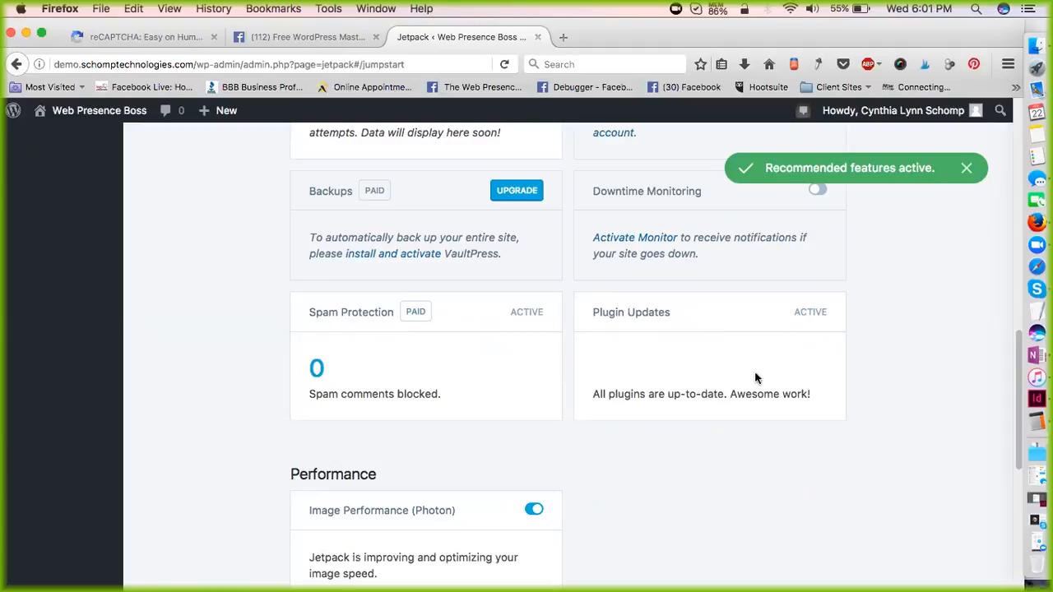
scroll(675, 393, down, 1)
scroll(701, 447, down, 2)
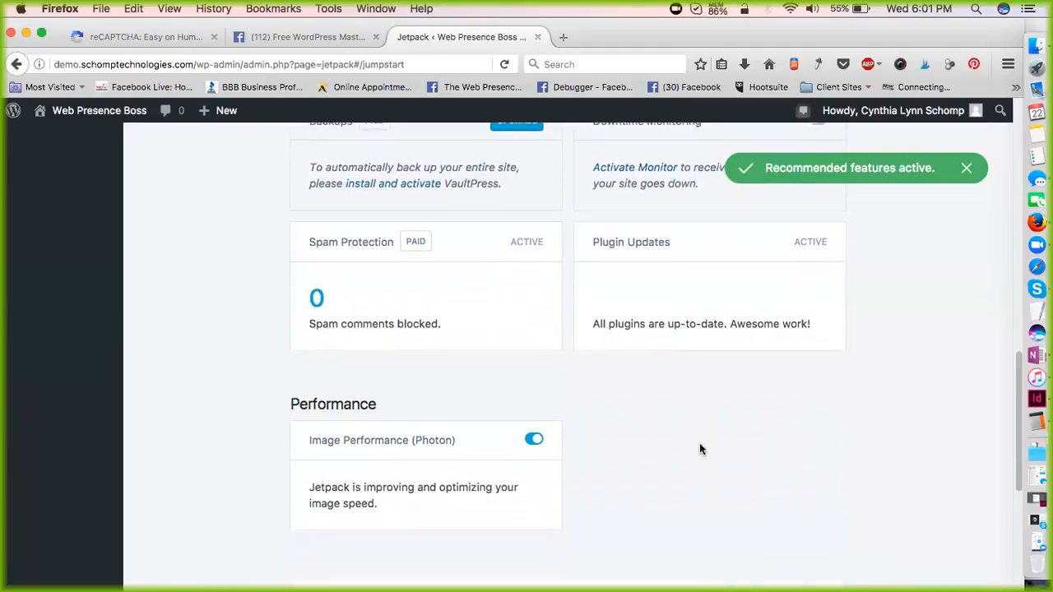
scroll(701, 447, down, 4)
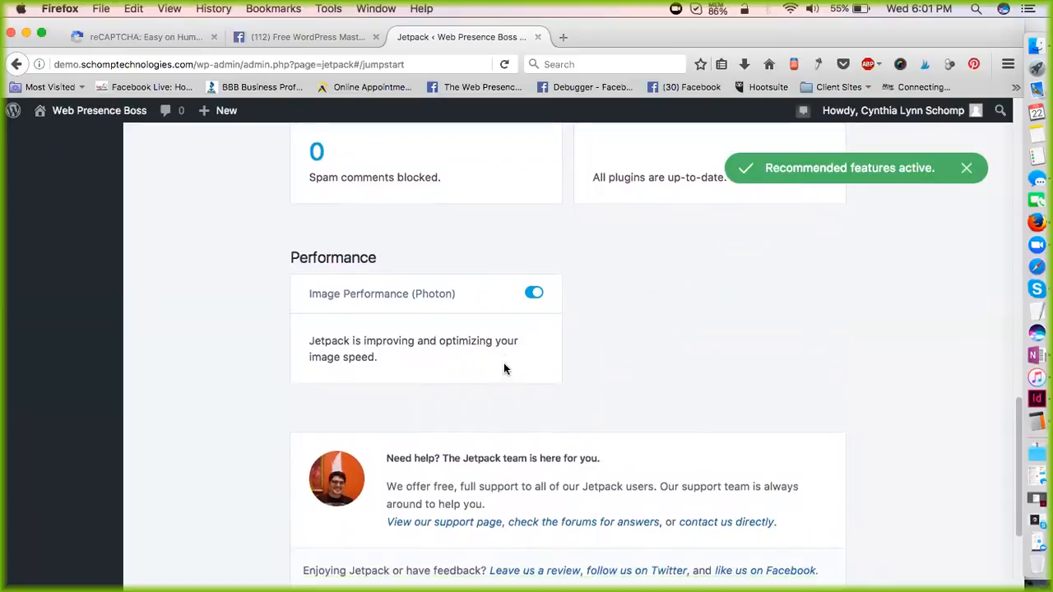
scroll(504, 368, down, 3)
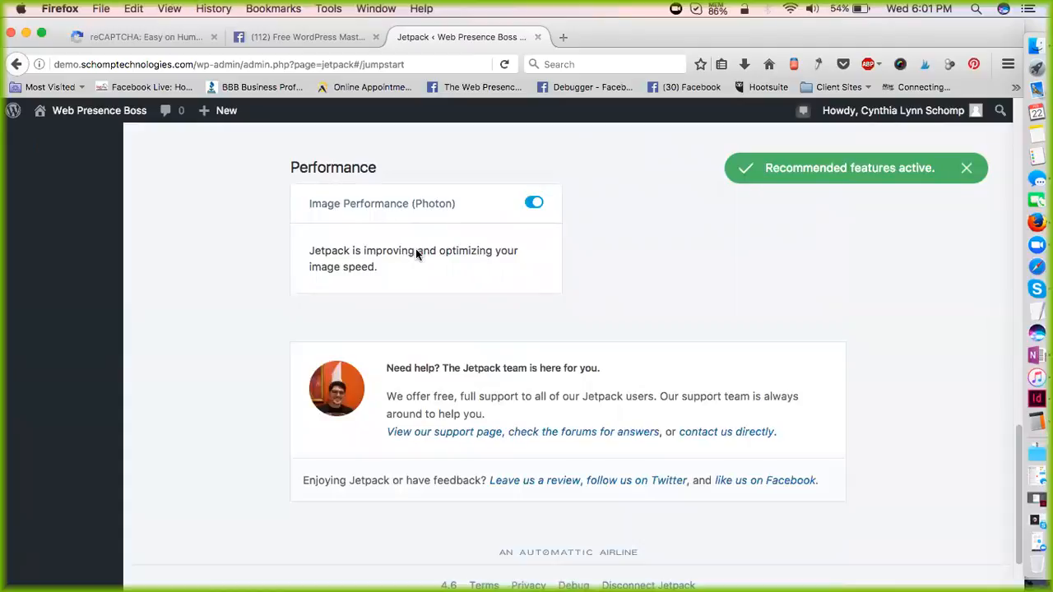
scroll(416, 254, up, 15)
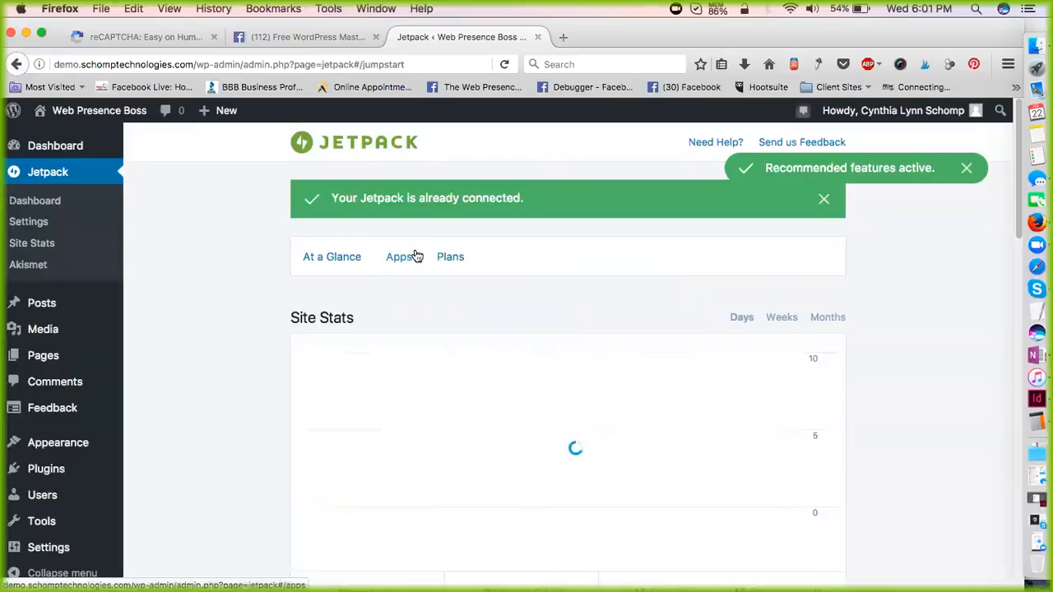
click(969, 170)
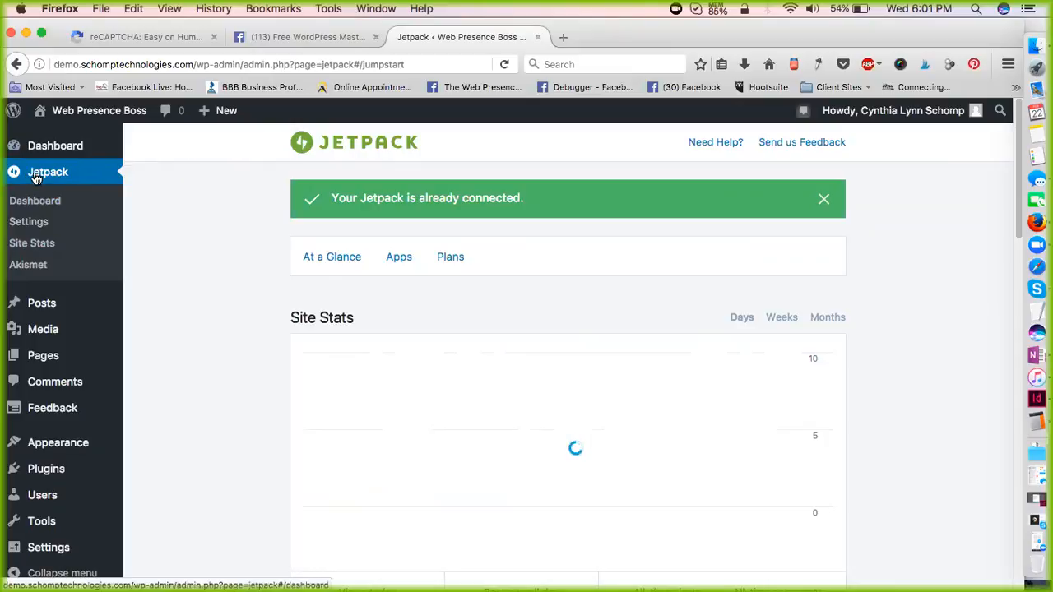
- Go to Jetpack's Apps section and open the WordPress.com apps download page
click(59, 202)
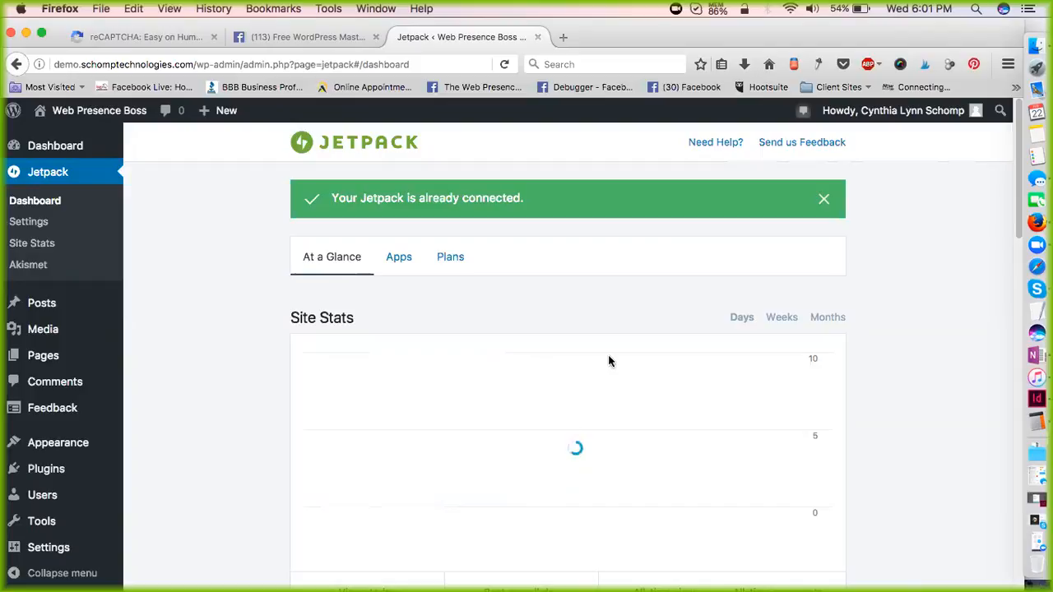
click(397, 260)
scroll(438, 410, down, 3)
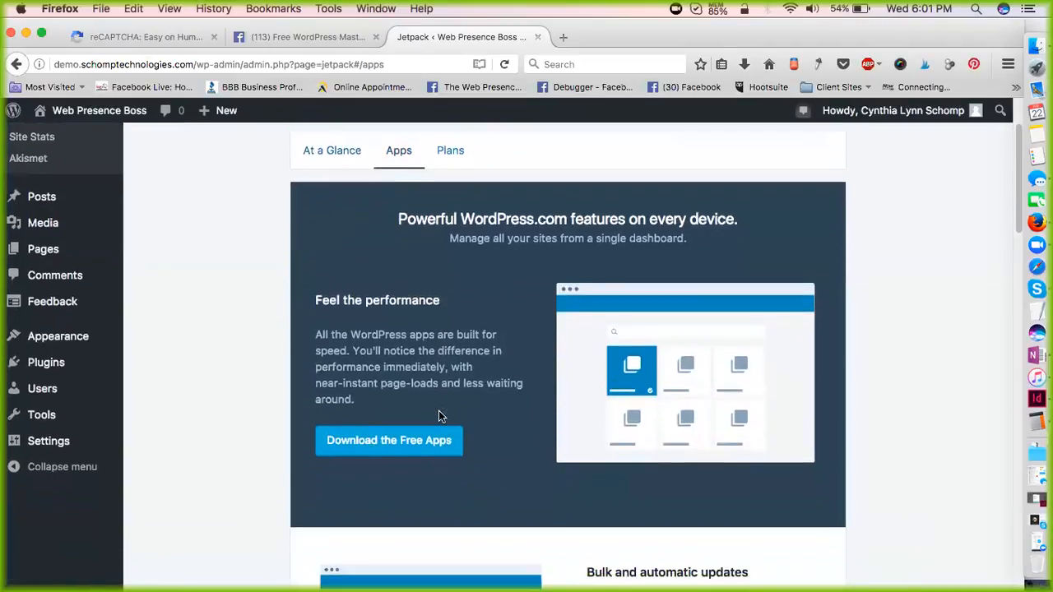
scroll(439, 415, down, 2)
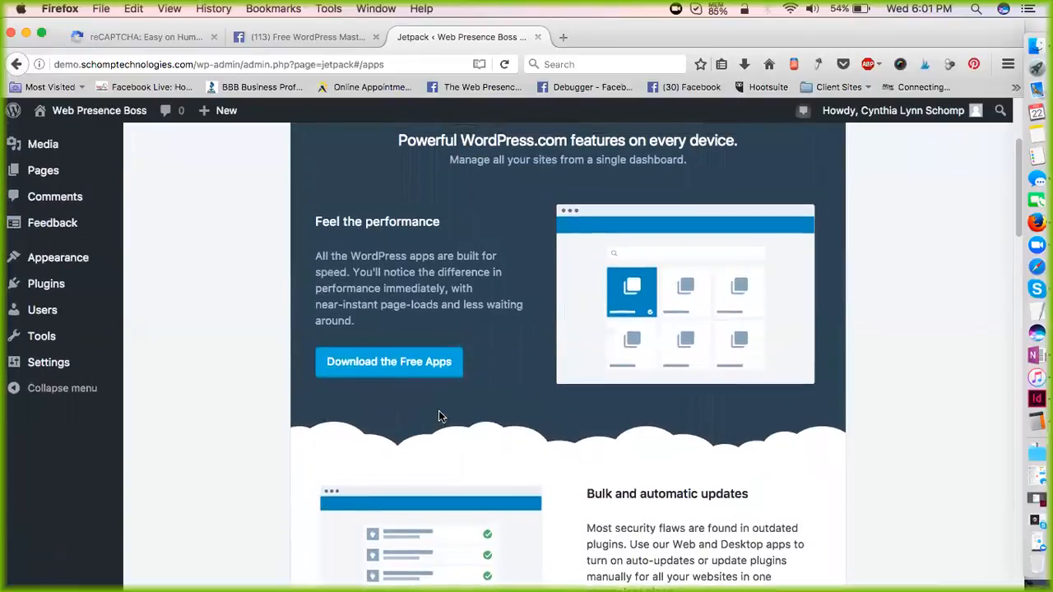
click(403, 367)
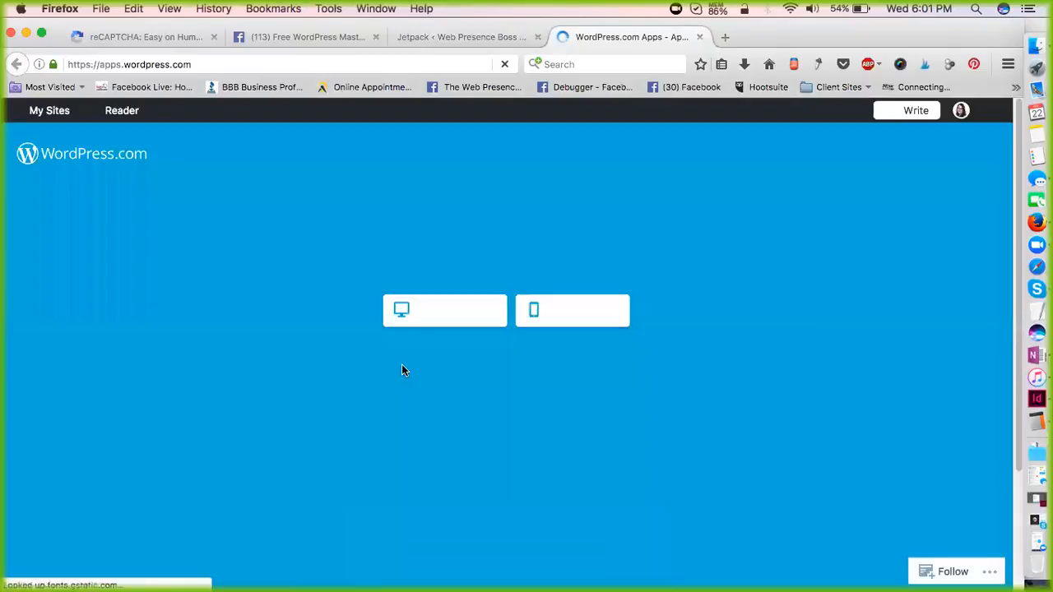
scroll(480, 426, down, 1)
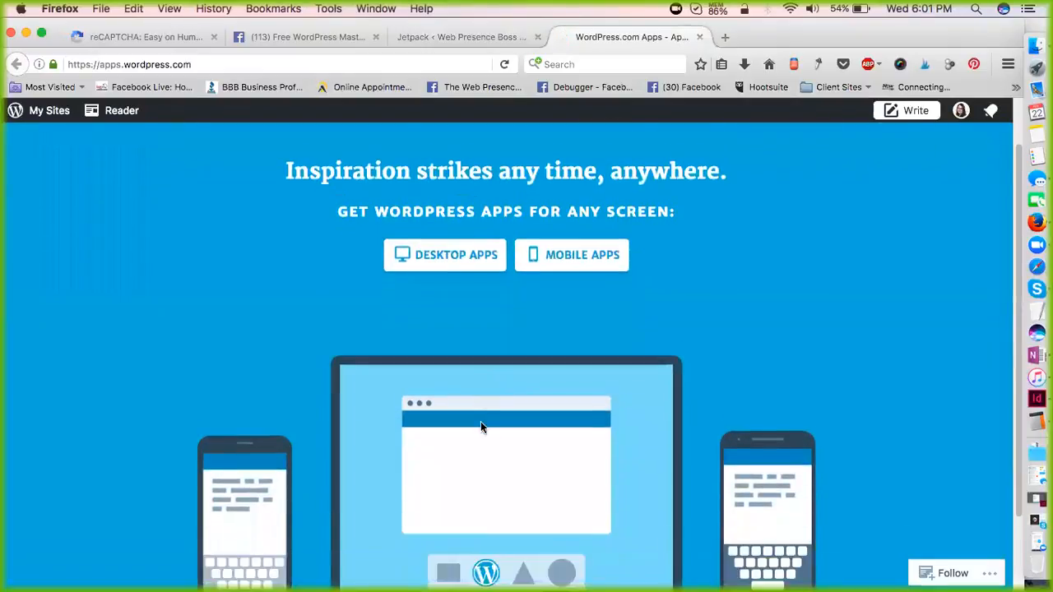
scroll(481, 422, down, 2)
scroll(480, 422, up, 3)
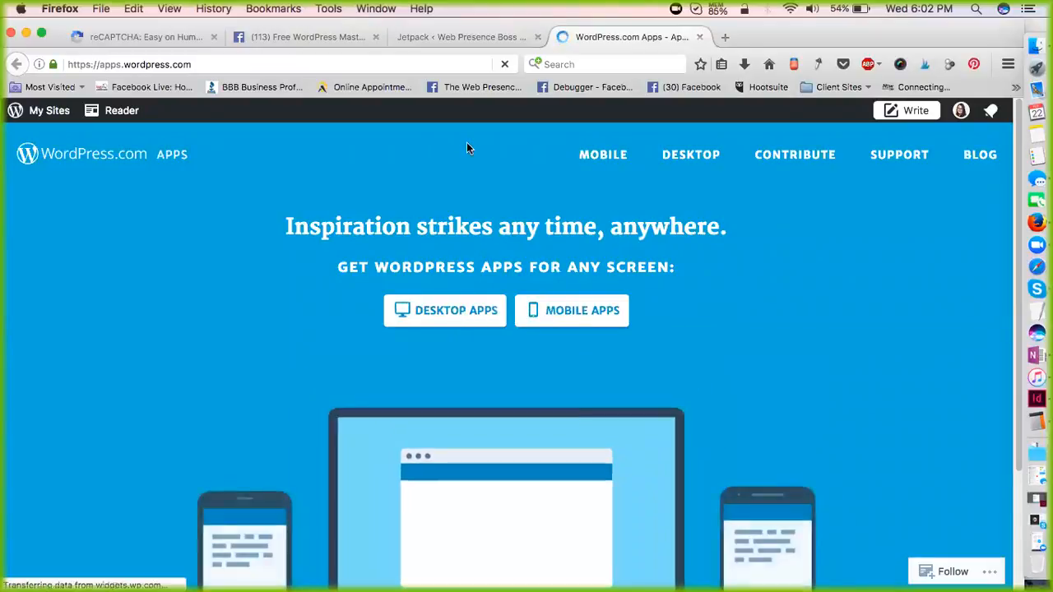
click(699, 37)
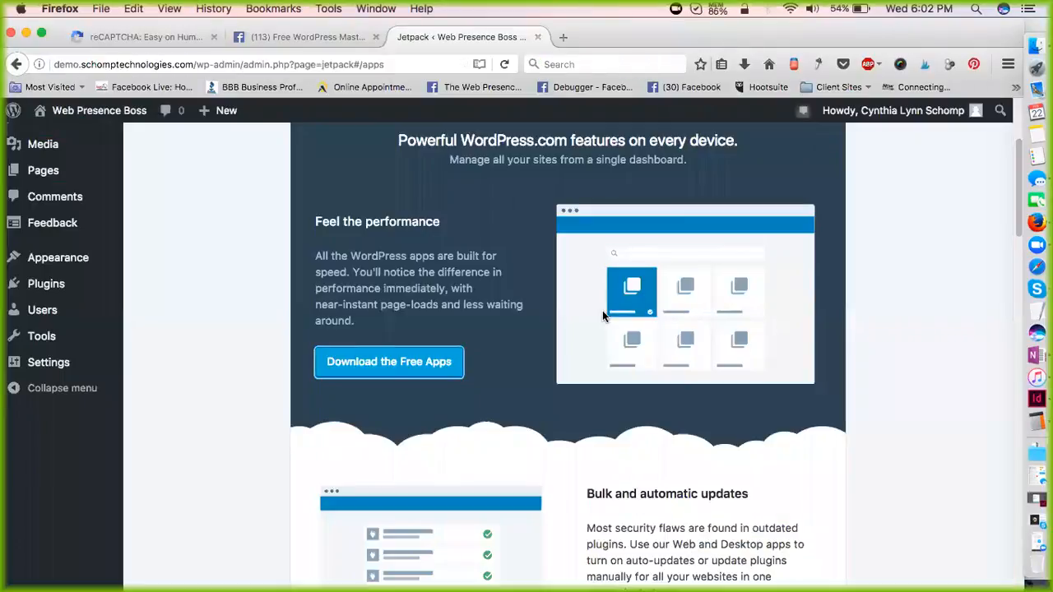
scroll(602, 312, down, 5)
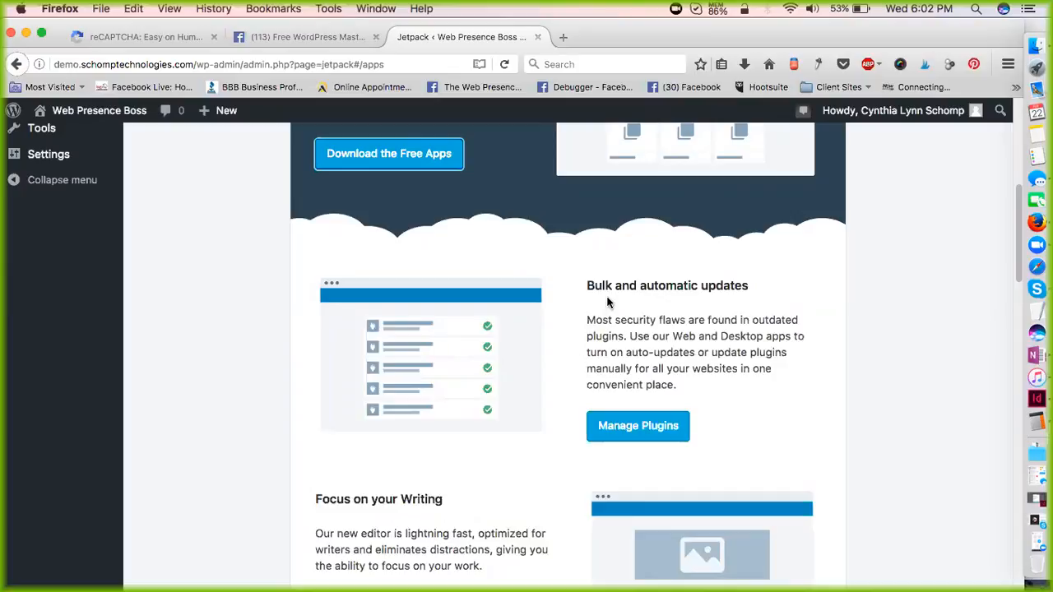
drag(586, 286, 770, 298)
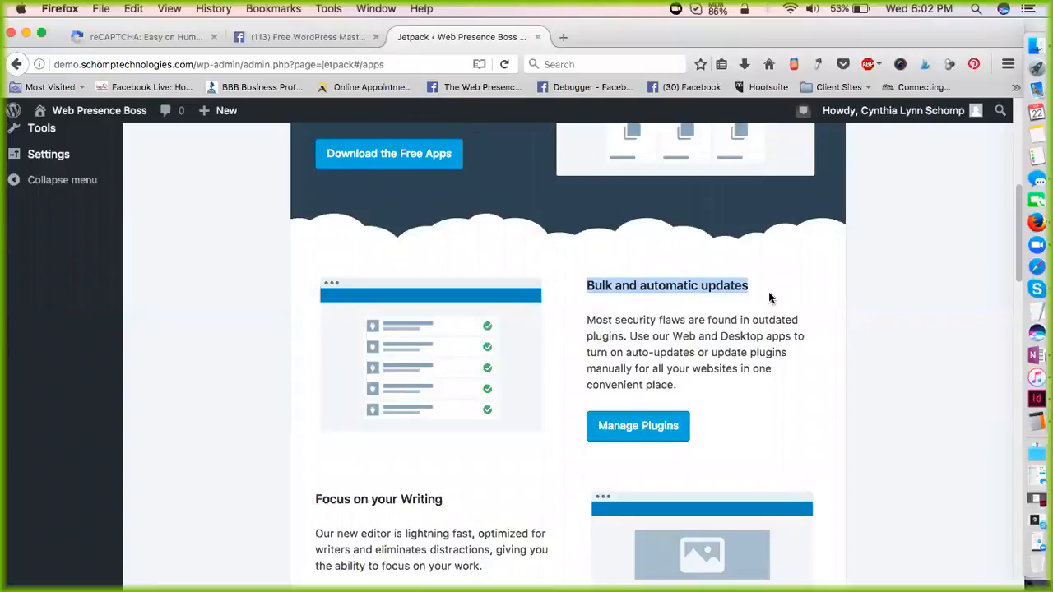
scroll(770, 298, down, 5)
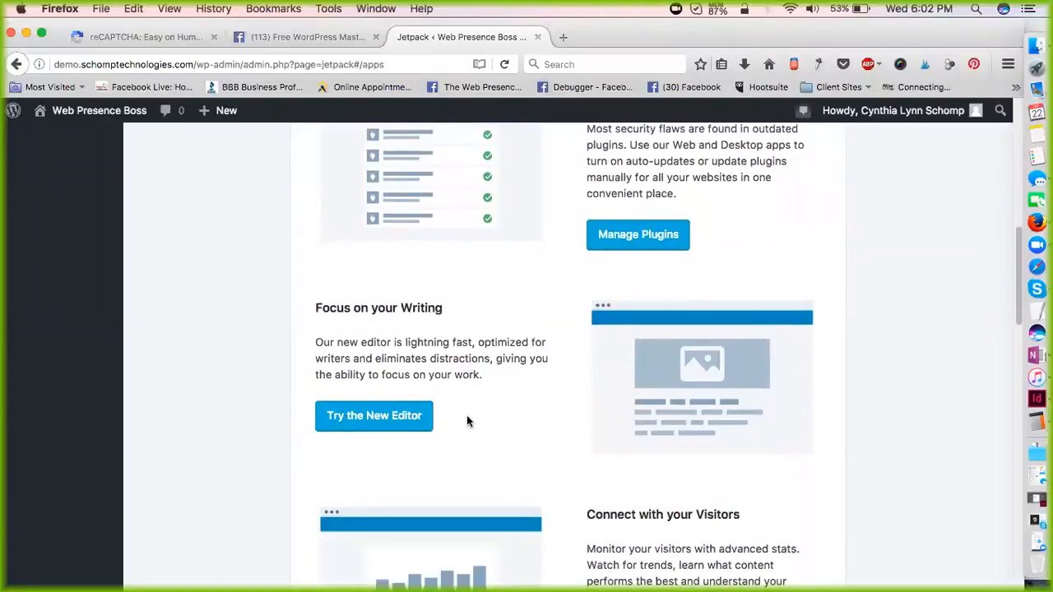
scroll(467, 421, down, 1)
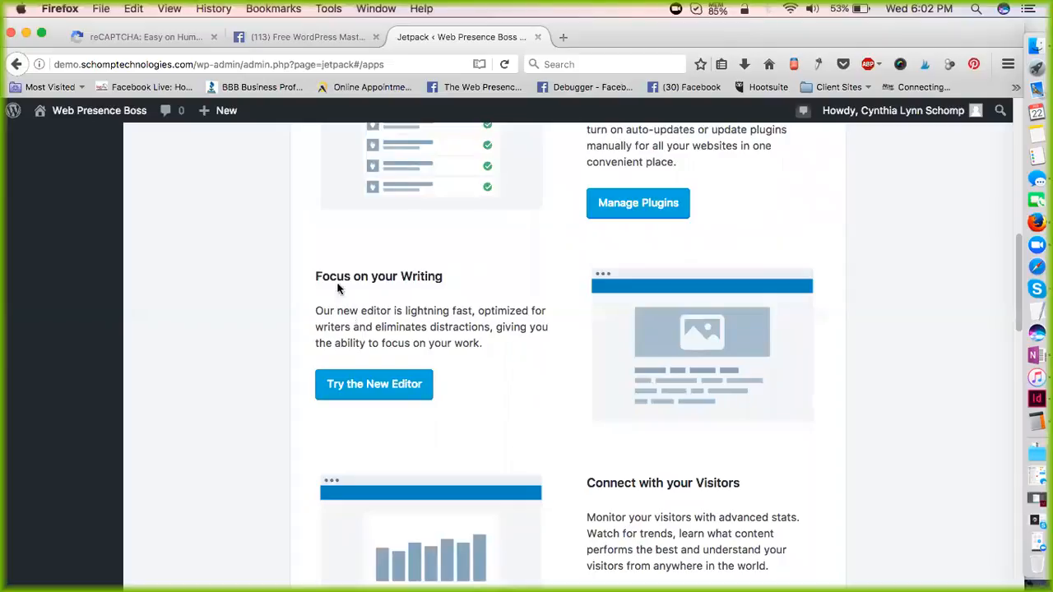
scroll(500, 393, down, 5)
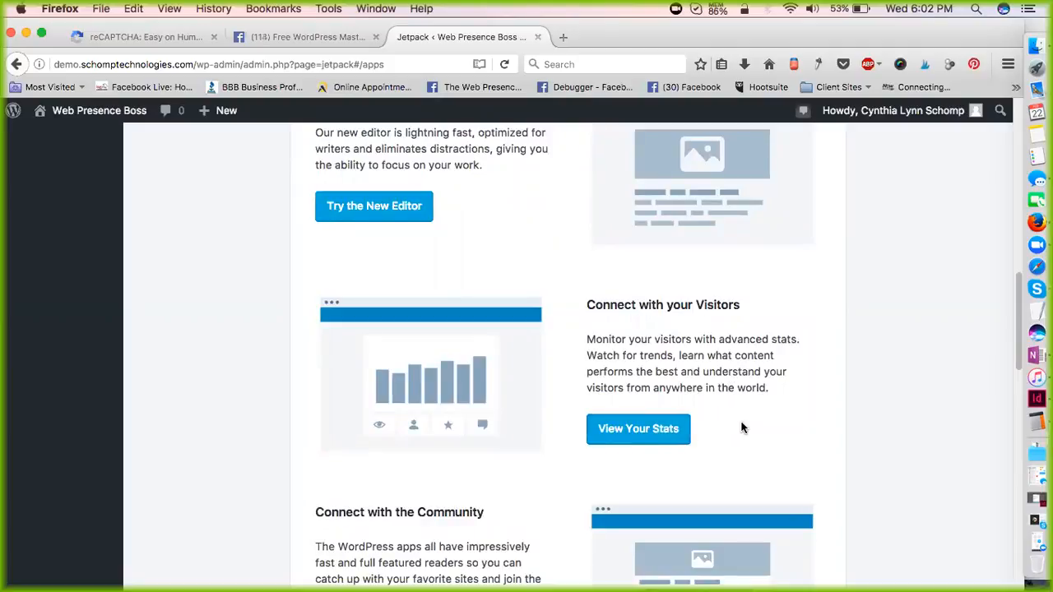
scroll(741, 427, down, 2)
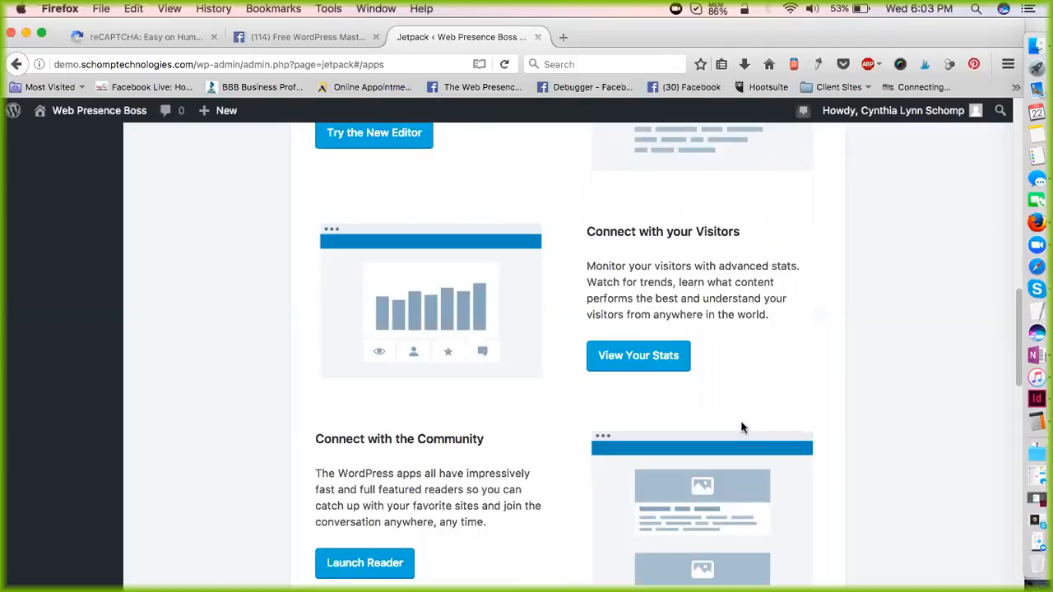
scroll(741, 427, down, 5)
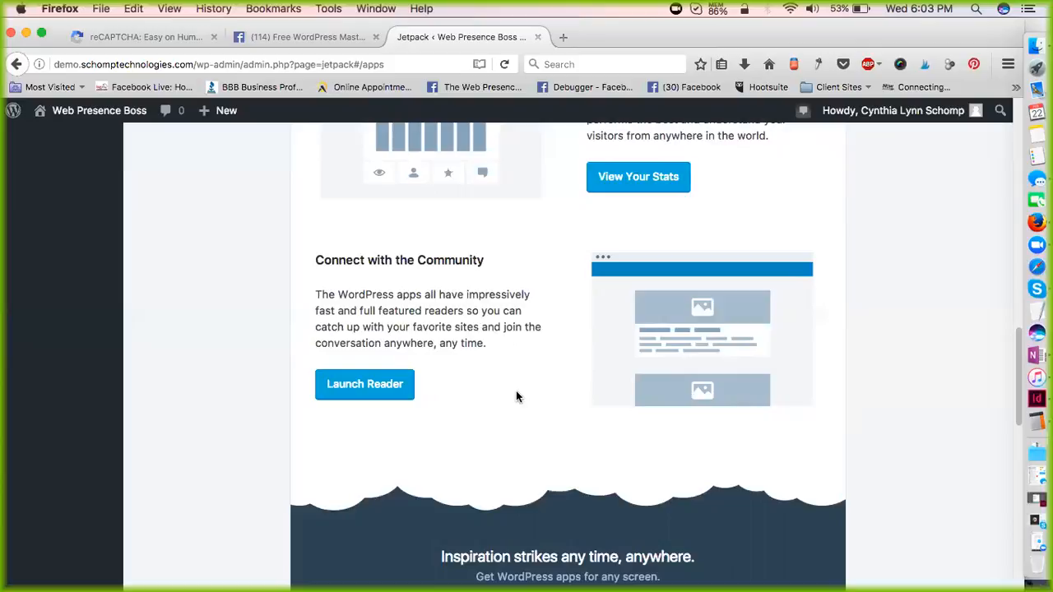
scroll(516, 396, down, 5)
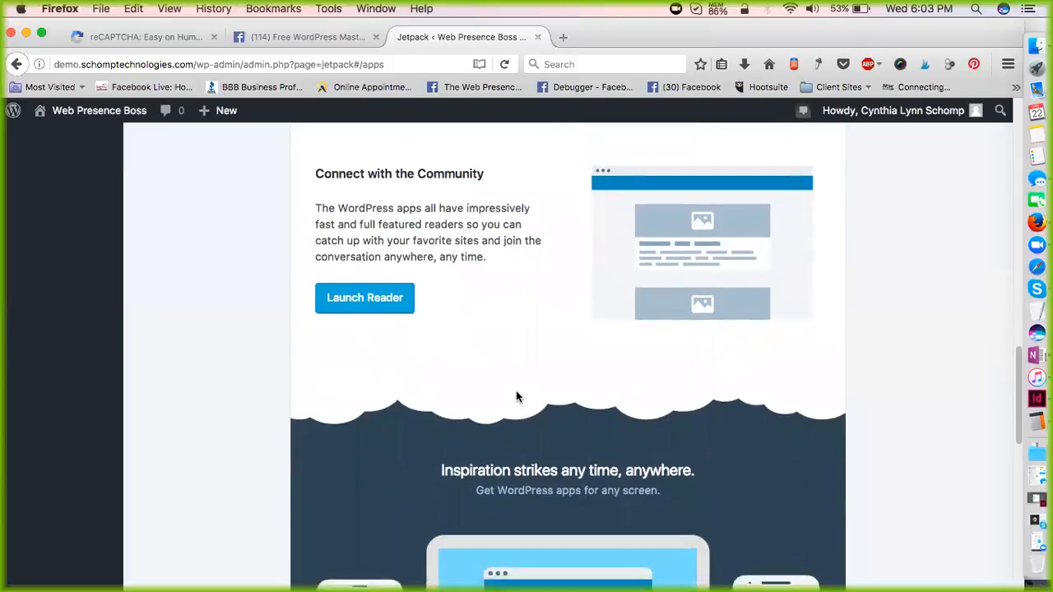
scroll(516, 397, down, 1)
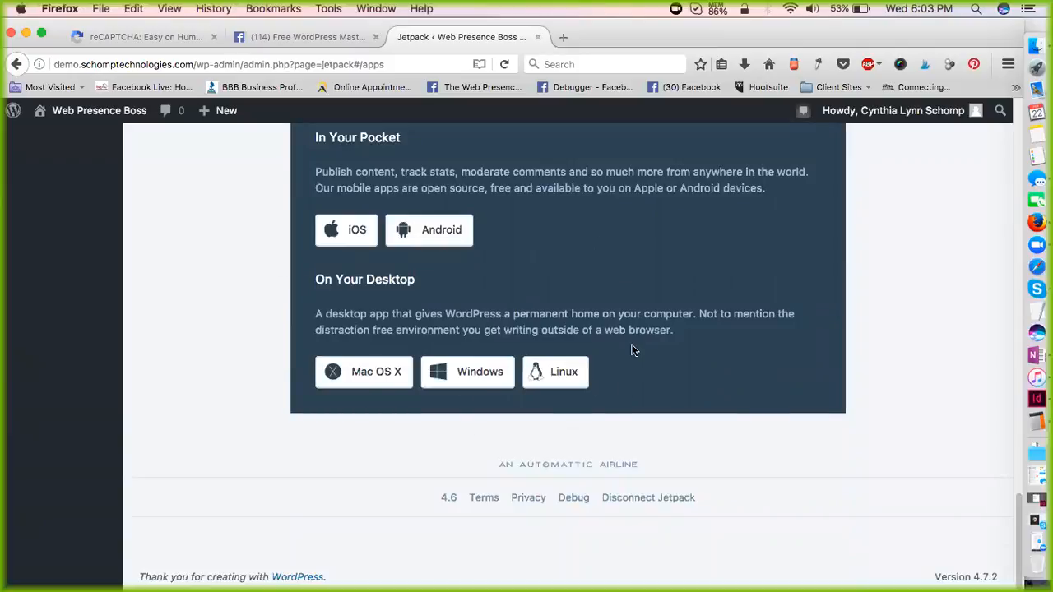
scroll(631, 349, up, 1)
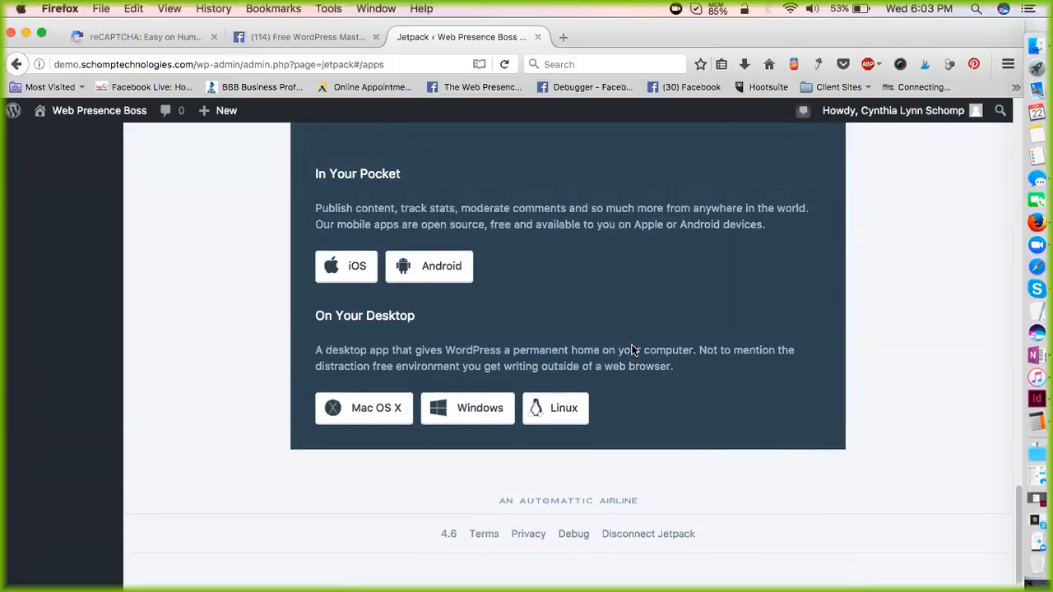
scroll(631, 350, up, 10)
scroll(632, 350, up, 10)
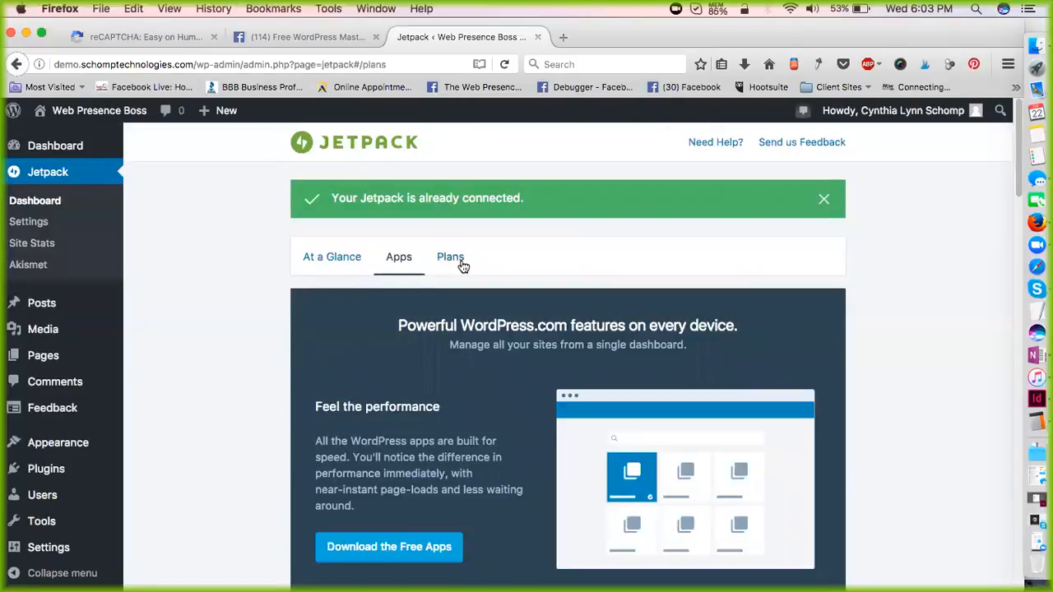
- From Jetpack's Plans section, compare the Personal, Premium and Professional plans on WordPress.com
click(461, 261)
scroll(661, 344, down, 3)
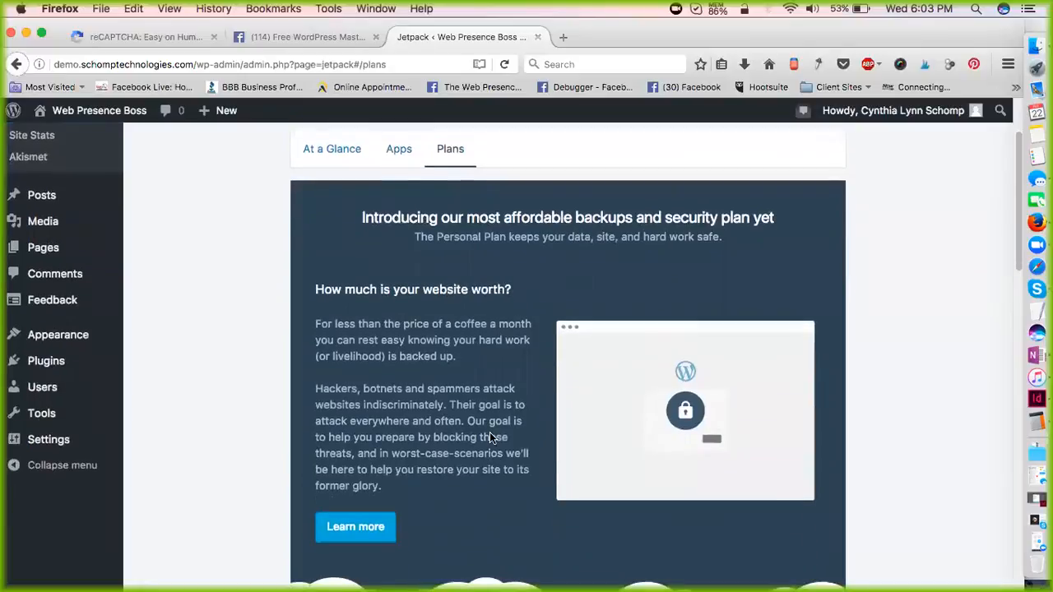
scroll(490, 434, down, 3)
scroll(489, 436, down, 5)
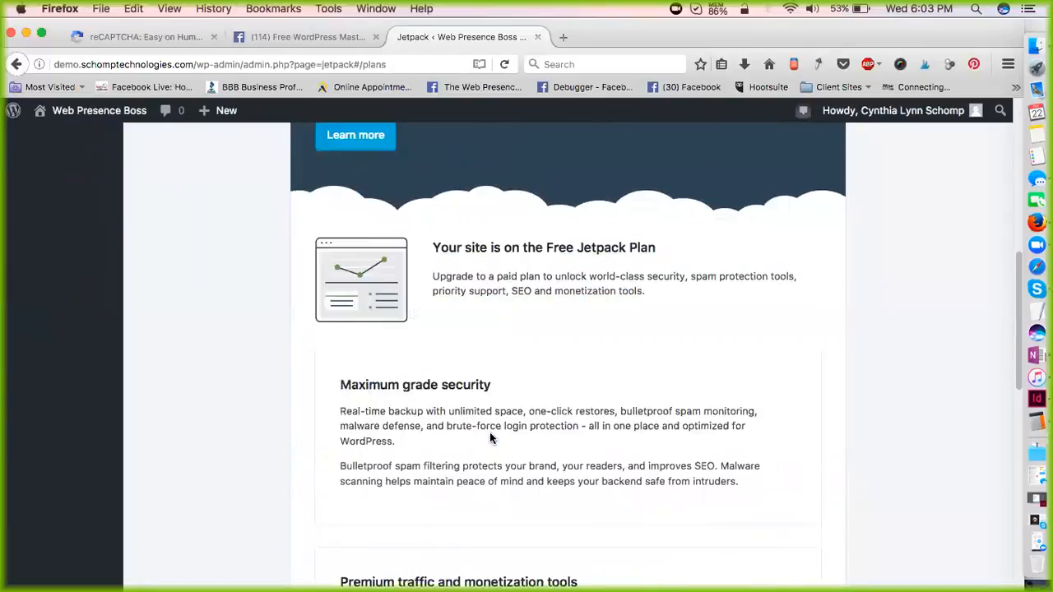
scroll(489, 438, down, 1)
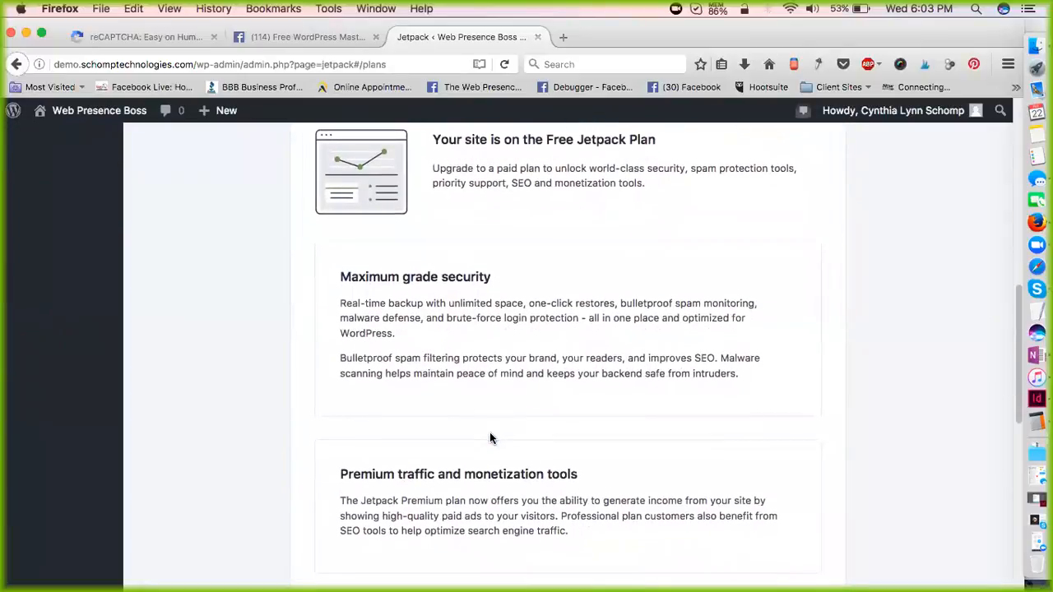
scroll(490, 438, down, 3)
scroll(490, 438, down, 4)
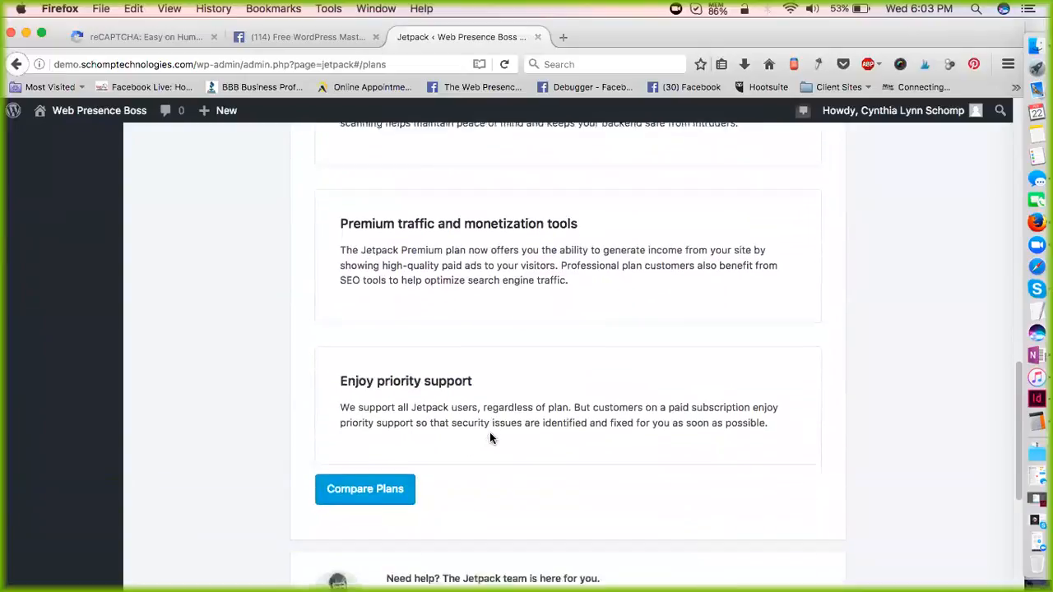
click(387, 445)
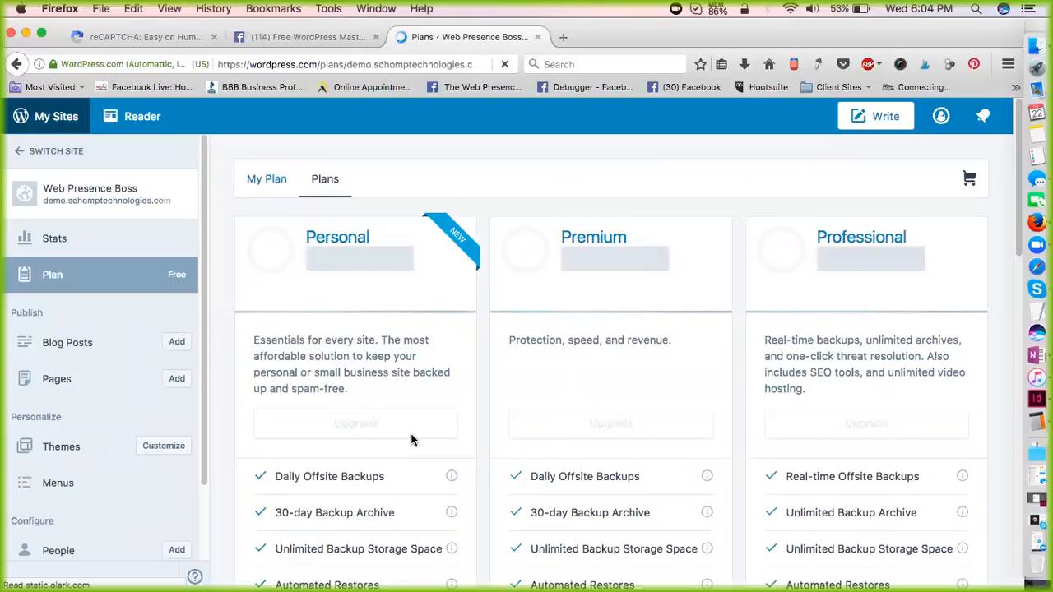
scroll(413, 443, down, 3)
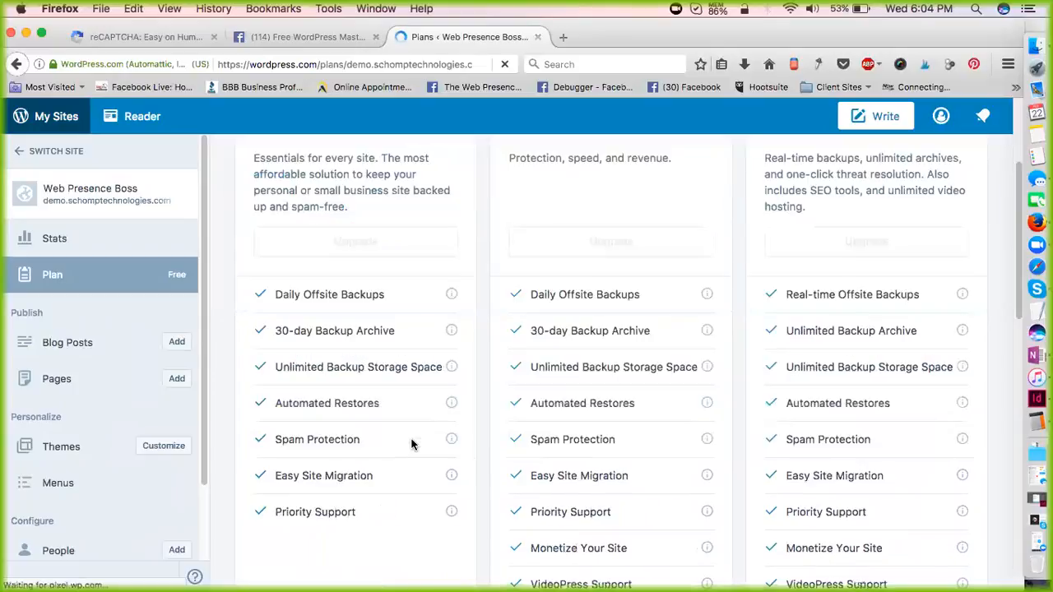
scroll(413, 444, down, 9)
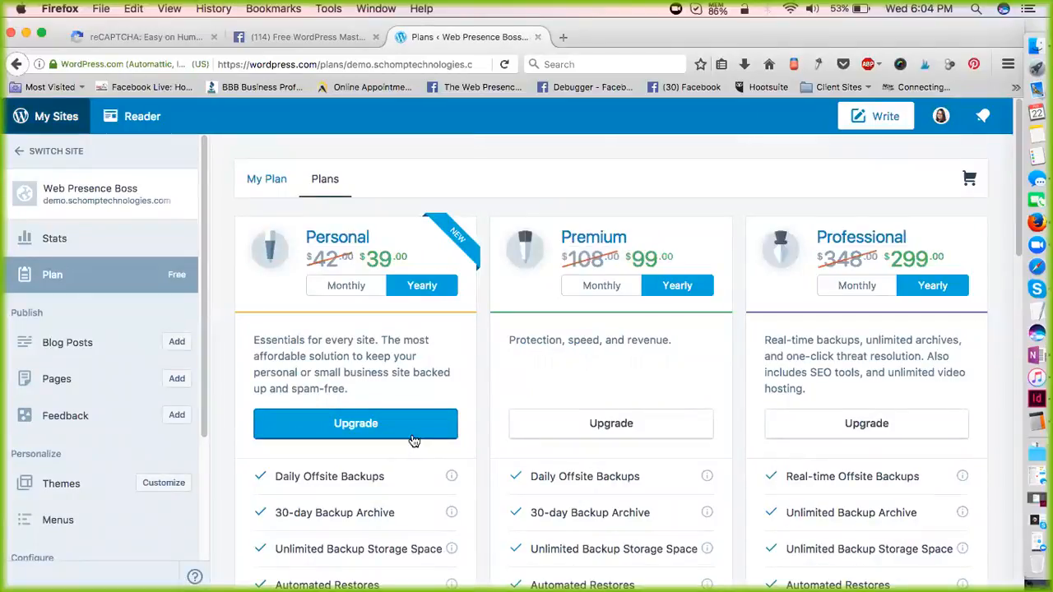
scroll(414, 441, down, 4)
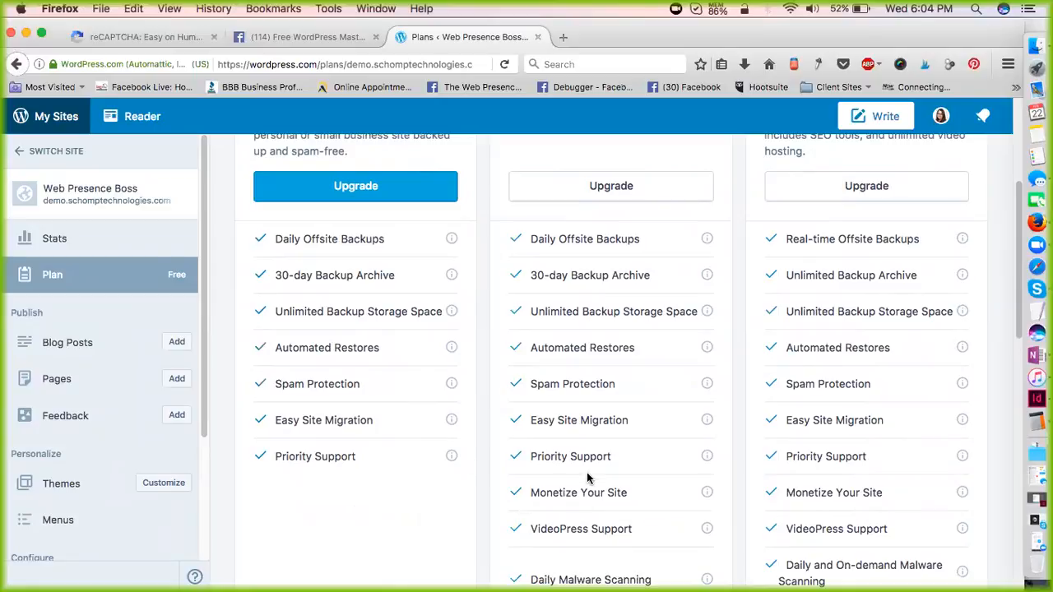
scroll(588, 475, up, 3)
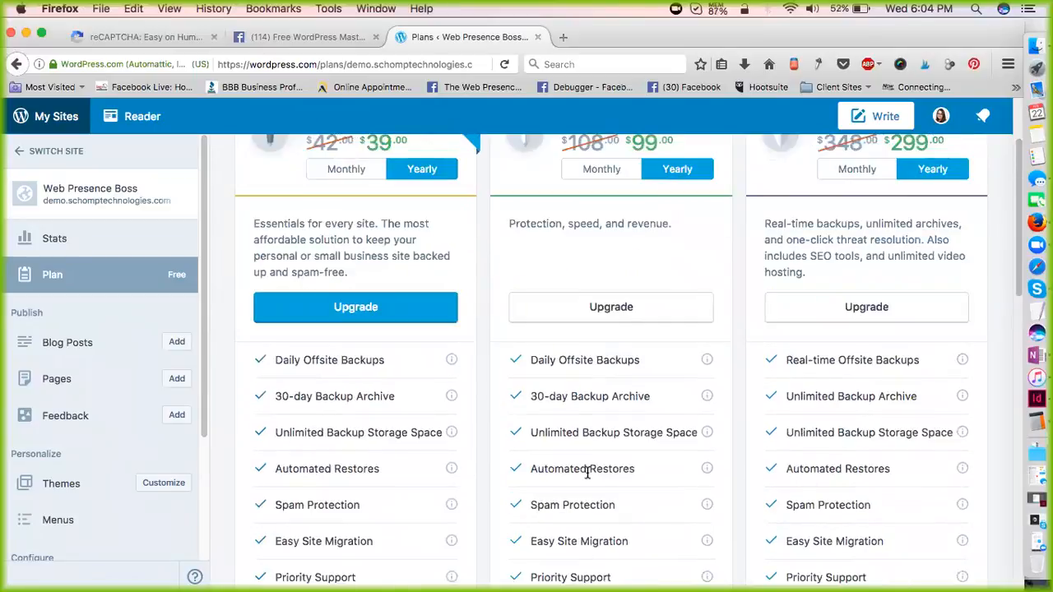
scroll(587, 473, up, 2)
scroll(586, 476, down, 5)
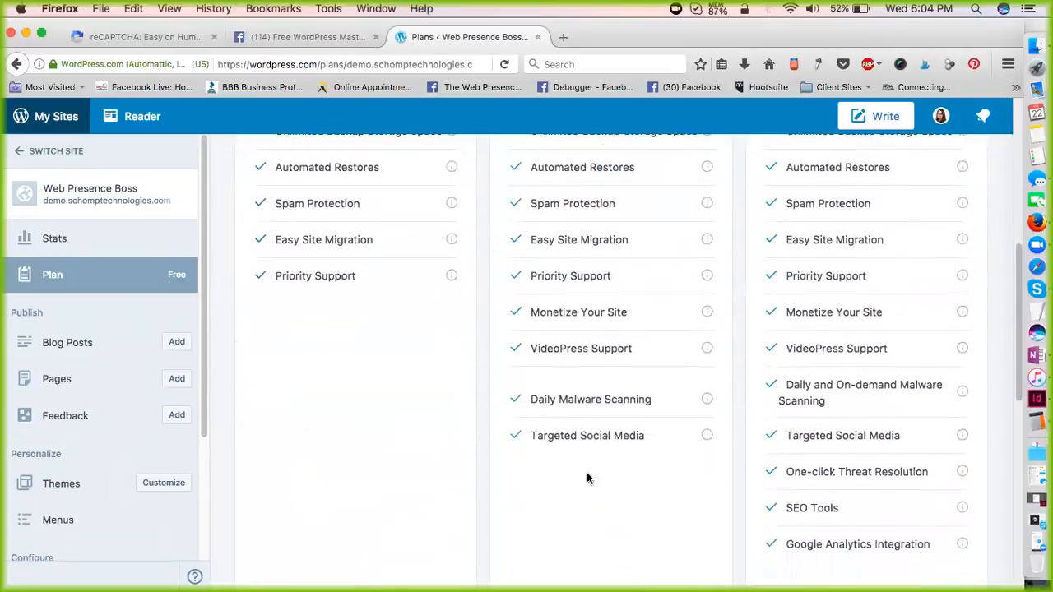
drag(638, 350, 527, 353)
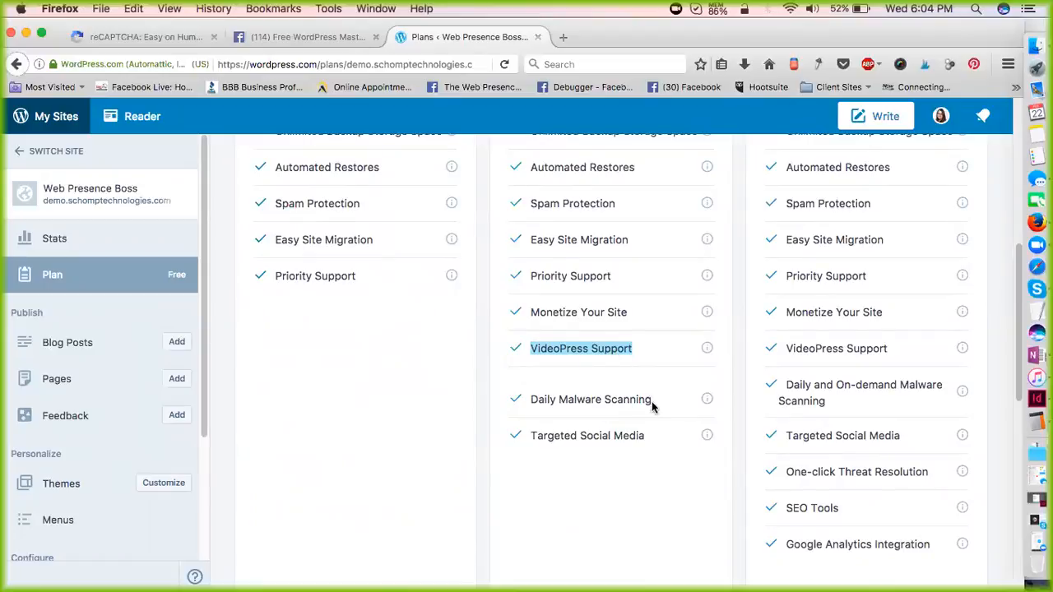
drag(654, 400, 550, 400)
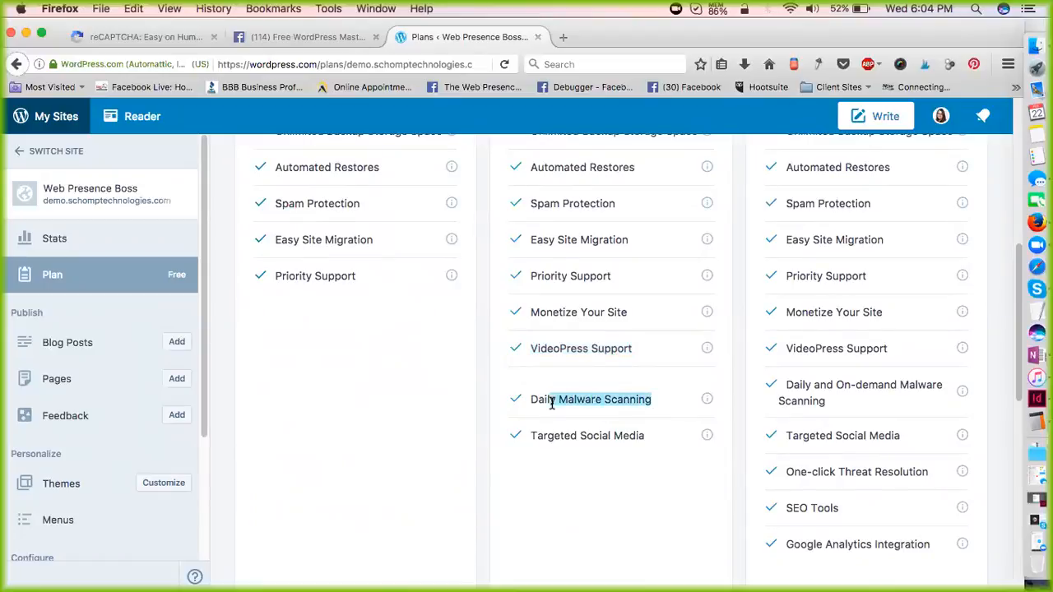
drag(646, 434, 531, 434)
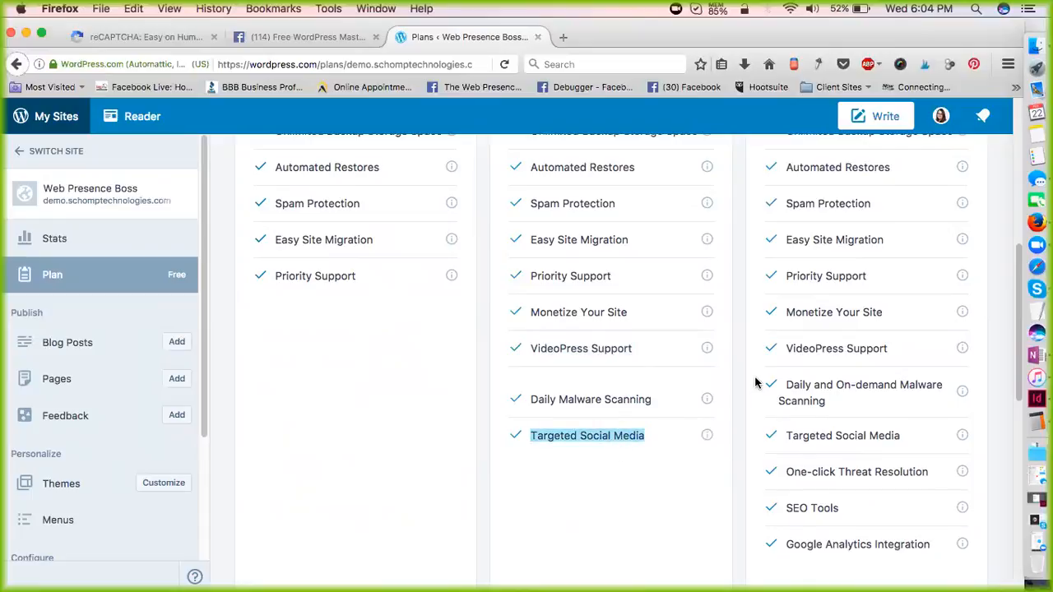
scroll(757, 381, up, 4)
scroll(862, 436, down, 5)
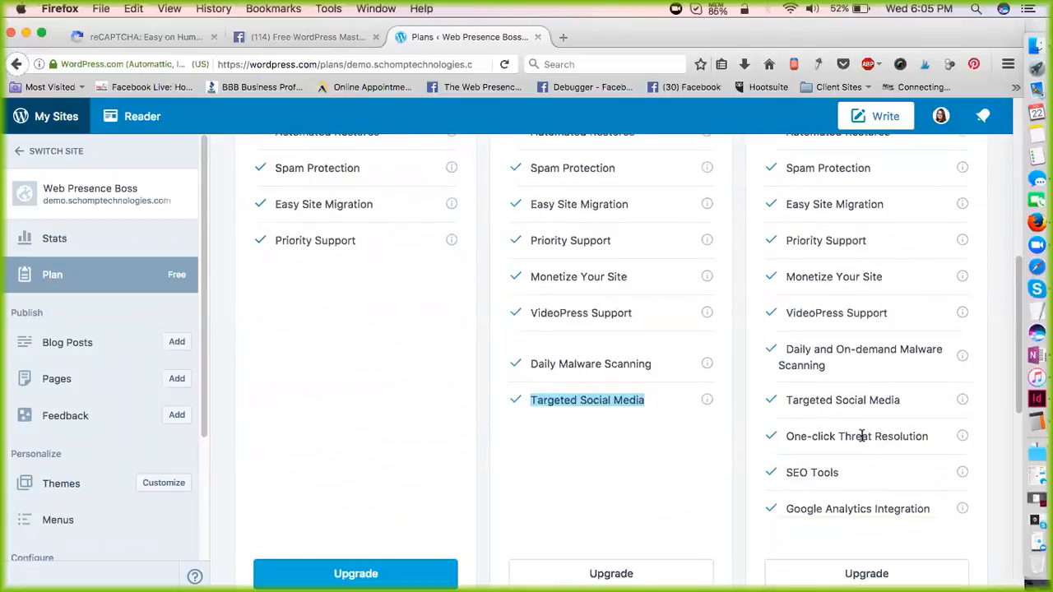
scroll(861, 436, up, 10)
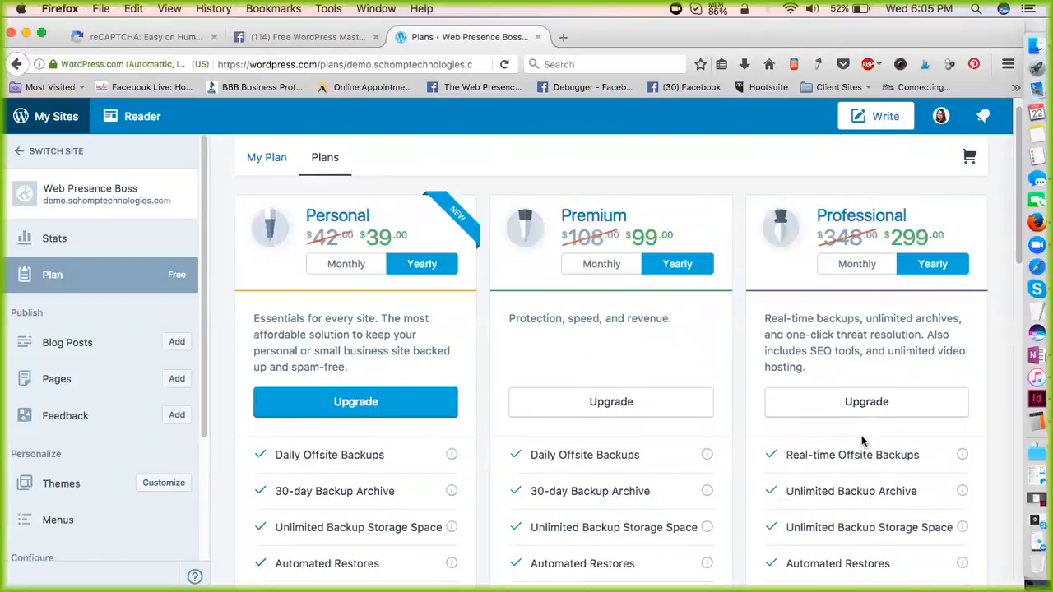
scroll(863, 442, down, 10)
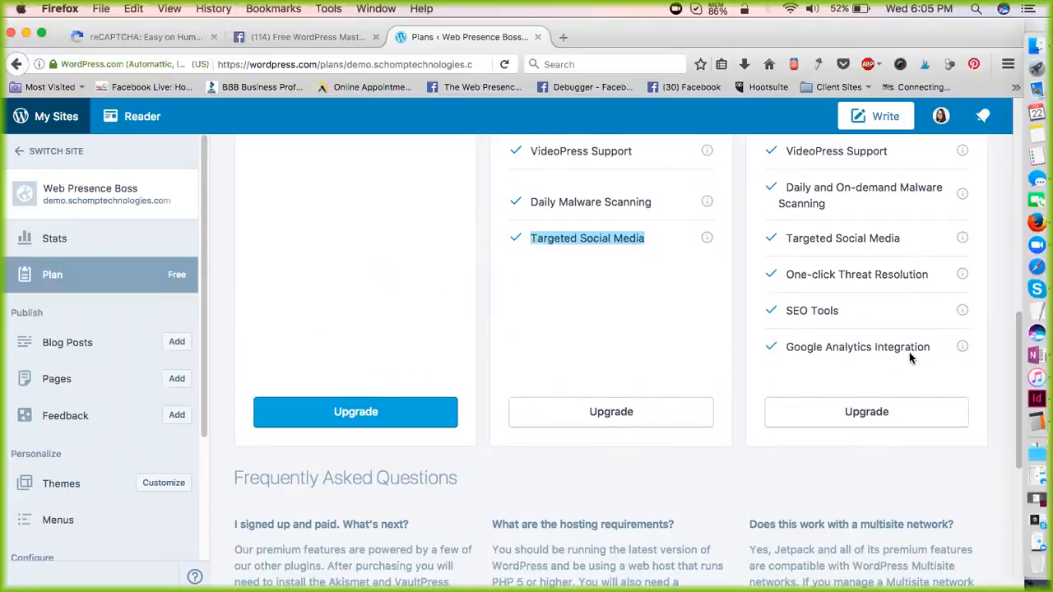
scroll(912, 316, up, 10)
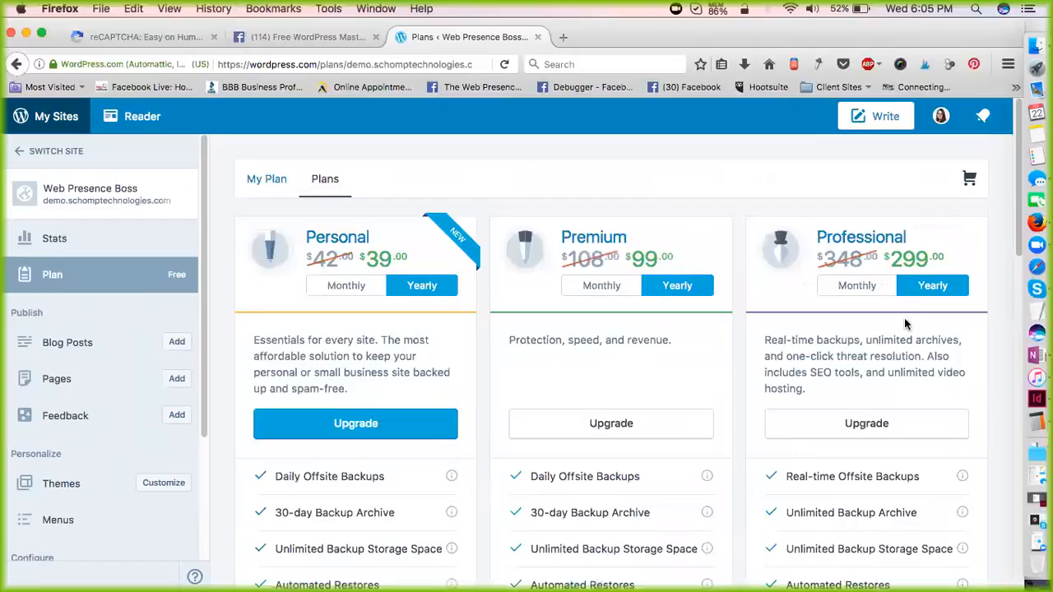
scroll(881, 467, down, 5)
scroll(882, 467, up, 4)
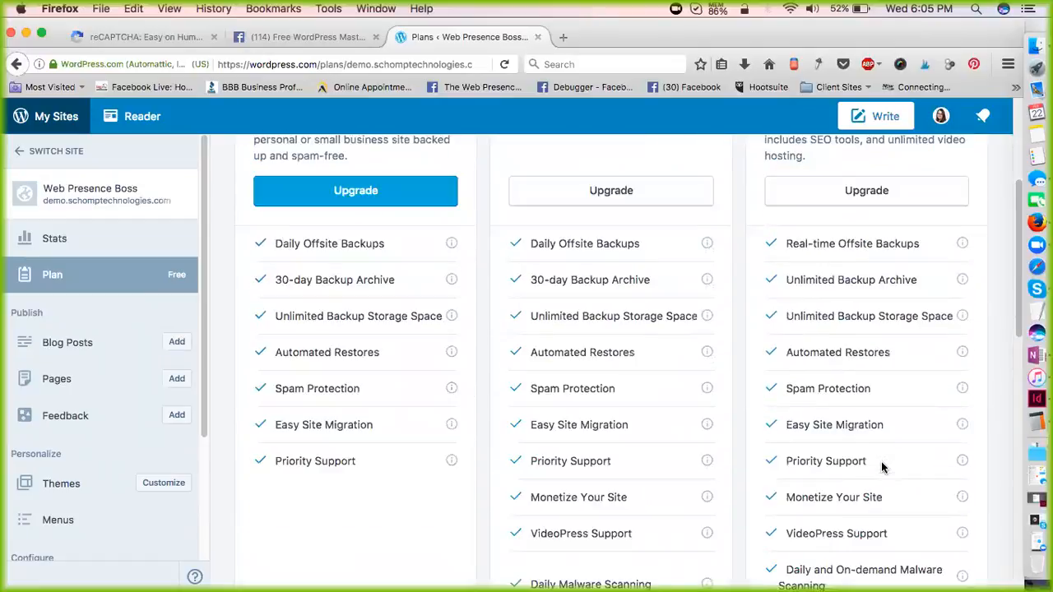
scroll(881, 463, down, 9)
scroll(889, 371, up, 3)
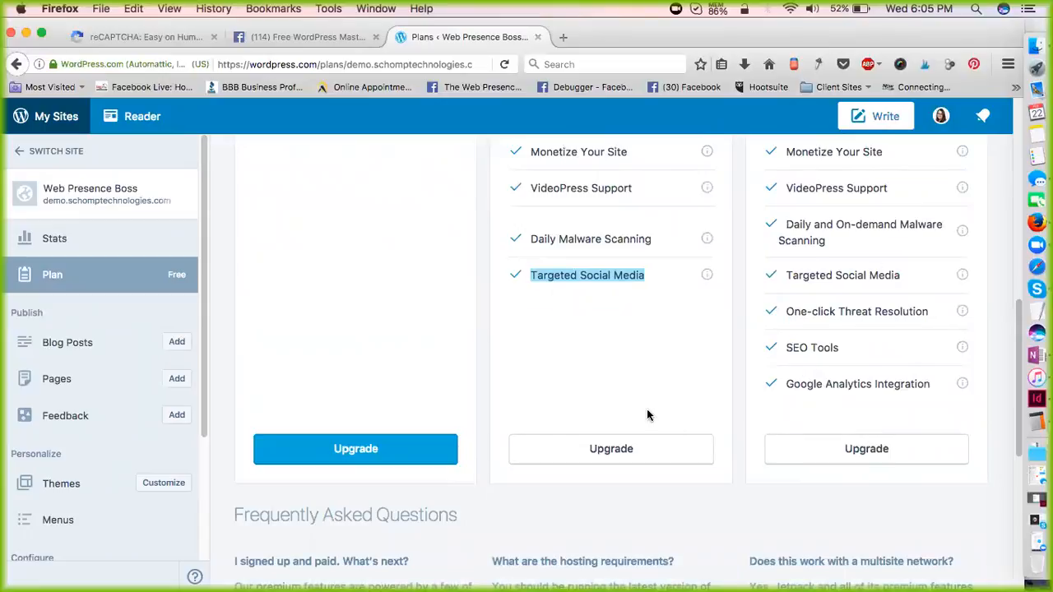
scroll(647, 415, down, 3)
scroll(647, 409, up, 4)
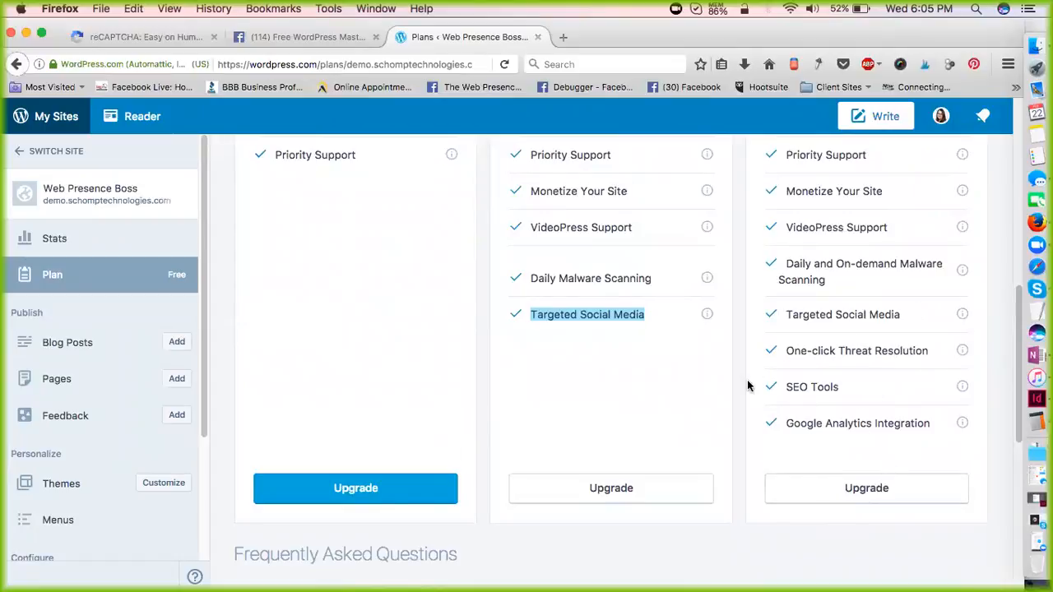
scroll(749, 383, up, 5)
scroll(751, 383, up, 1)
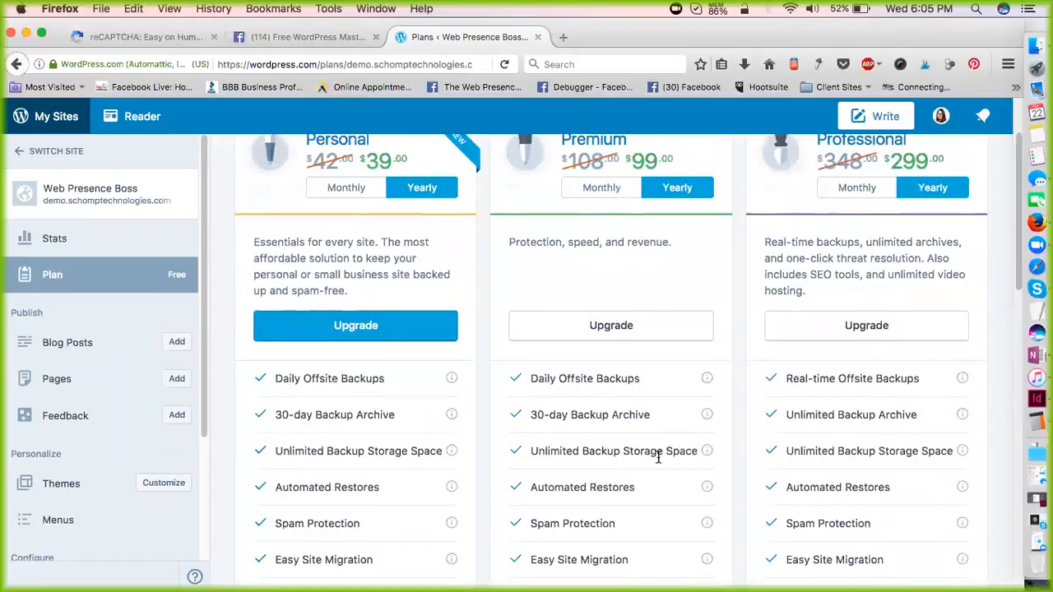
scroll(658, 458, down, 4)
scroll(430, 338, up, 3)
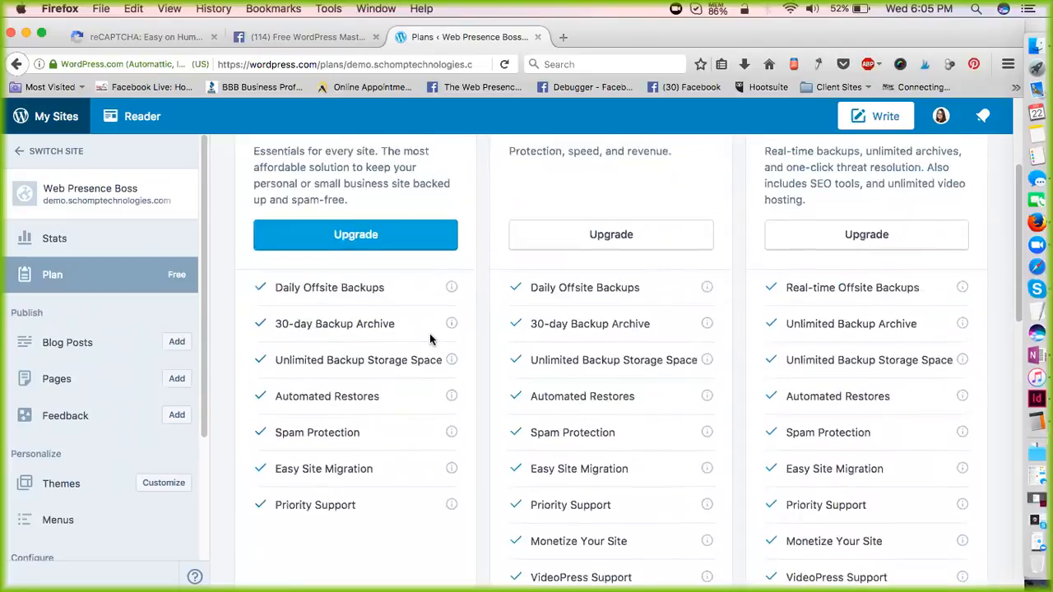
scroll(489, 426, down, 2)
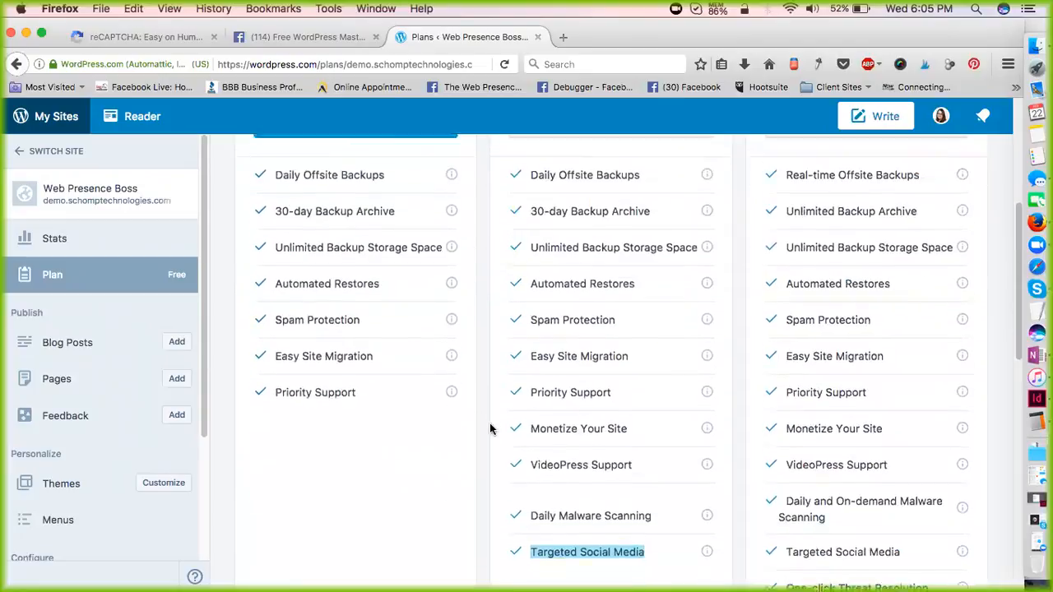
scroll(626, 362, up, 4)
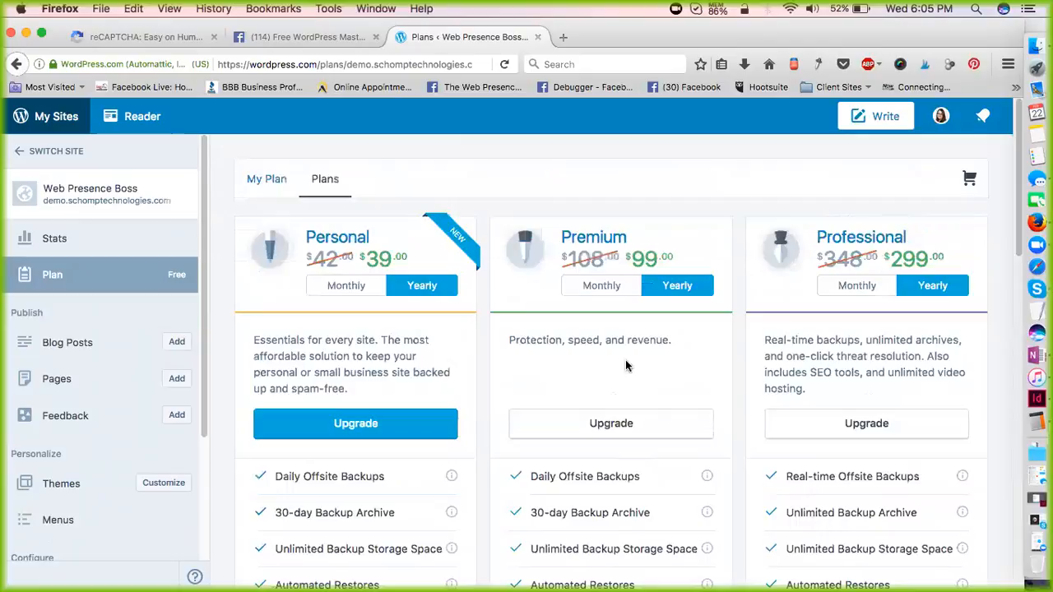
scroll(625, 365, down, 5)
scroll(625, 364, down, 1)
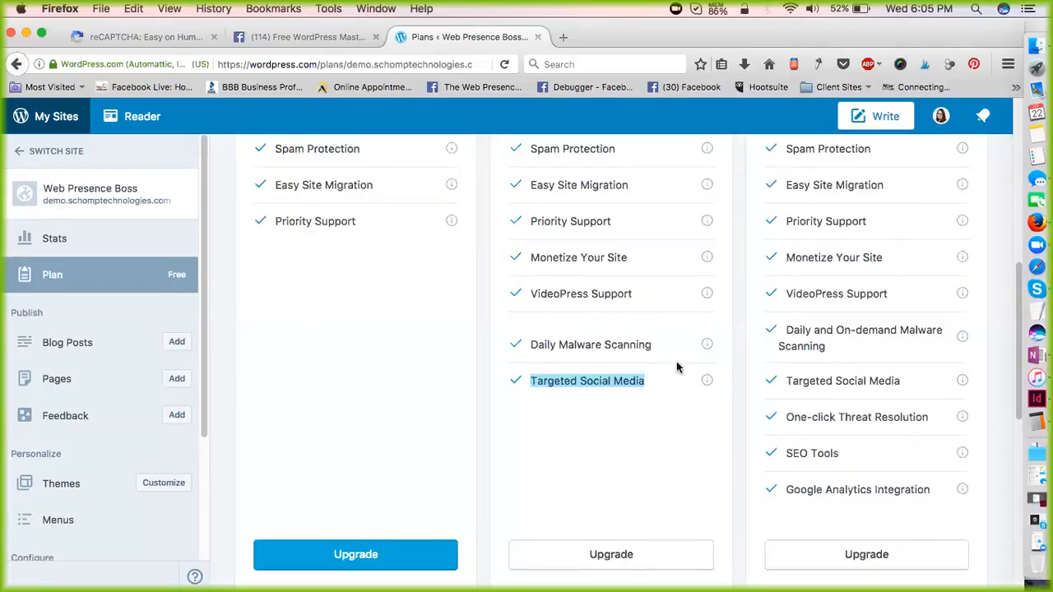
scroll(686, 379, up, 1)
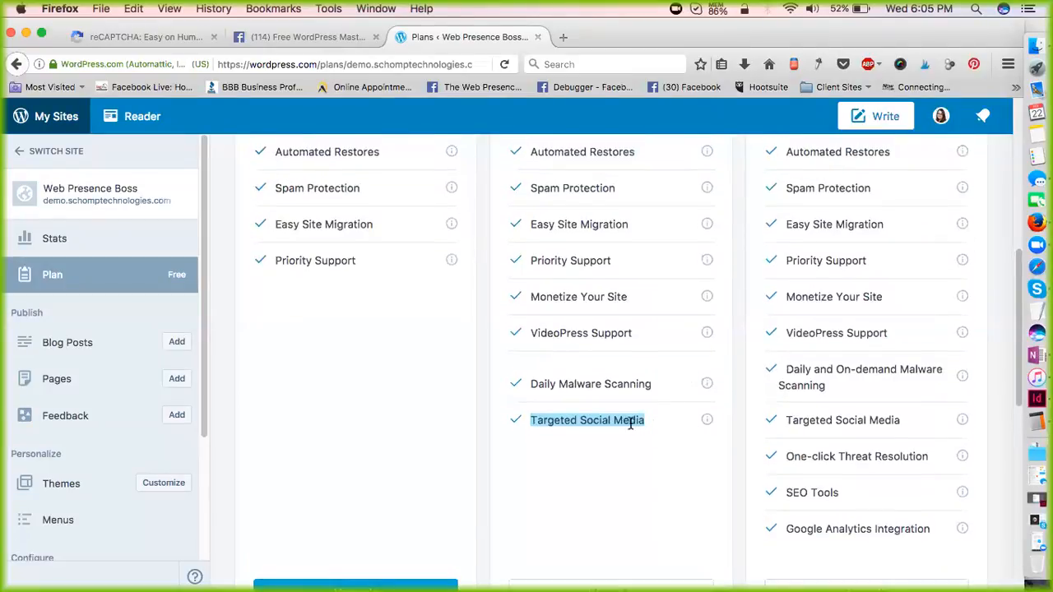
scroll(664, 354, up, 2)
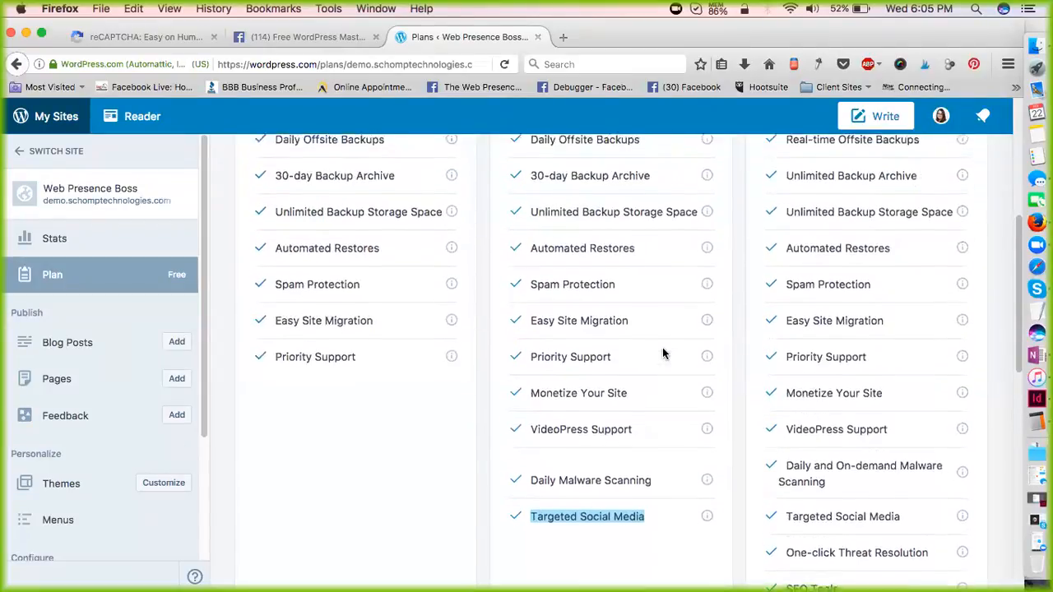
scroll(637, 326, up, 2)
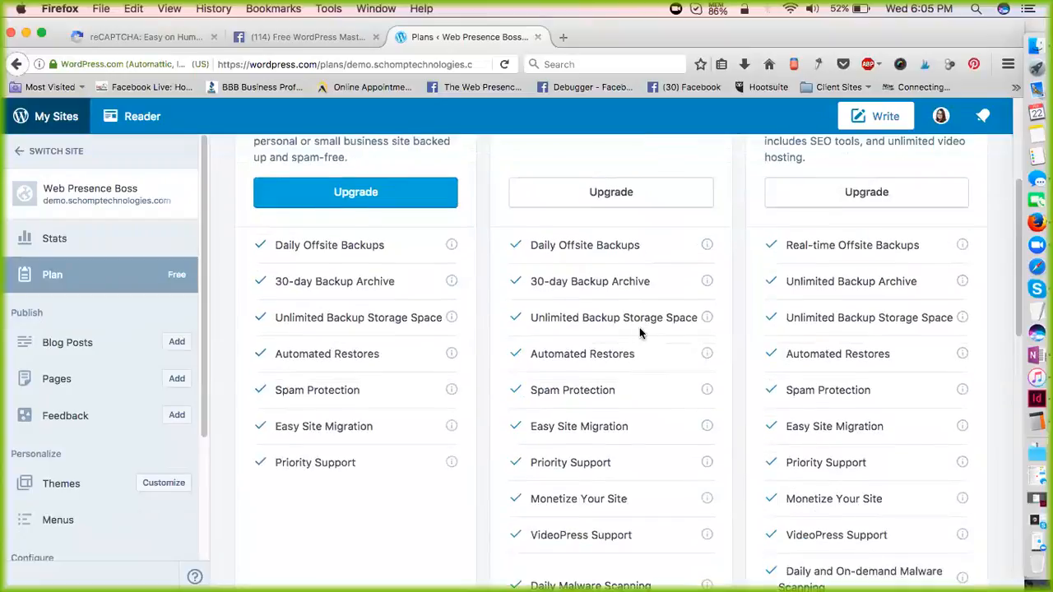
scroll(673, 245, down, 2)
scroll(673, 245, up, 4)
scroll(674, 245, down, 4)
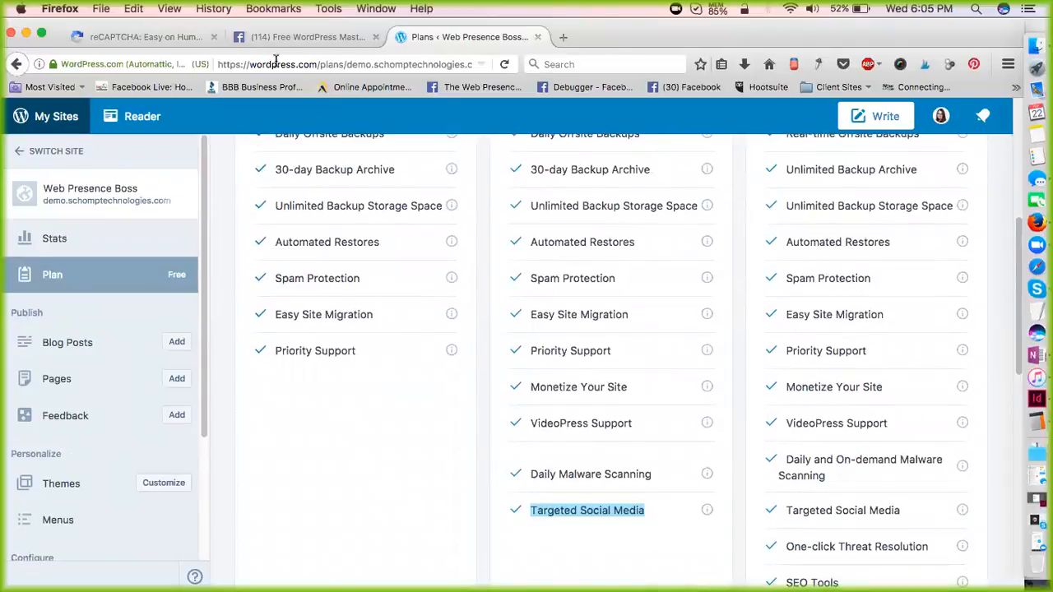
- Load the demo.schomptechnologies.com site, correcting the mistyped domain in the address
click(228, 64)
text(demo.webpresenceboss.com/)
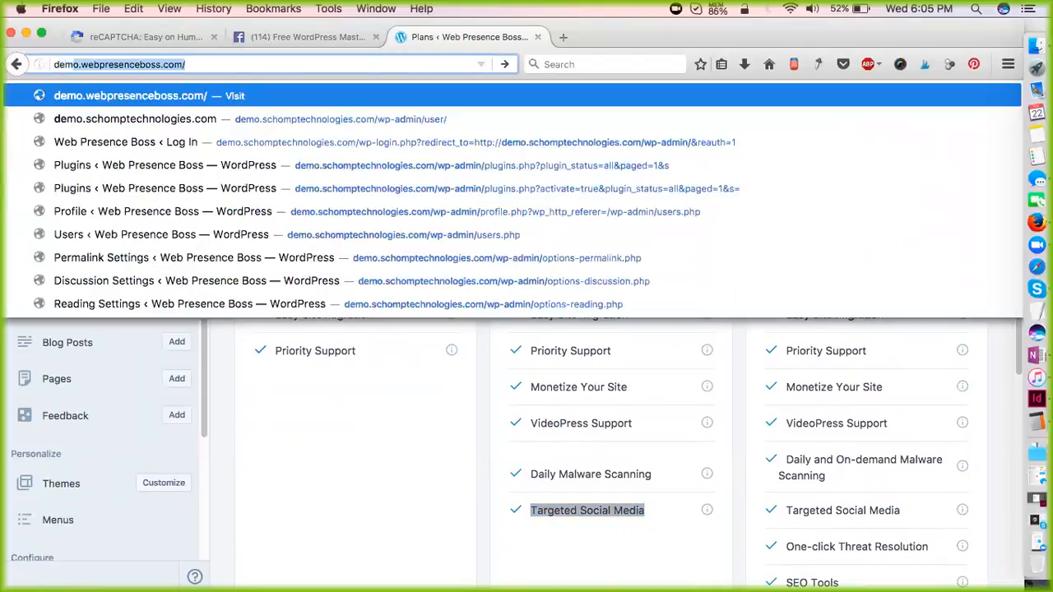
key(Return)
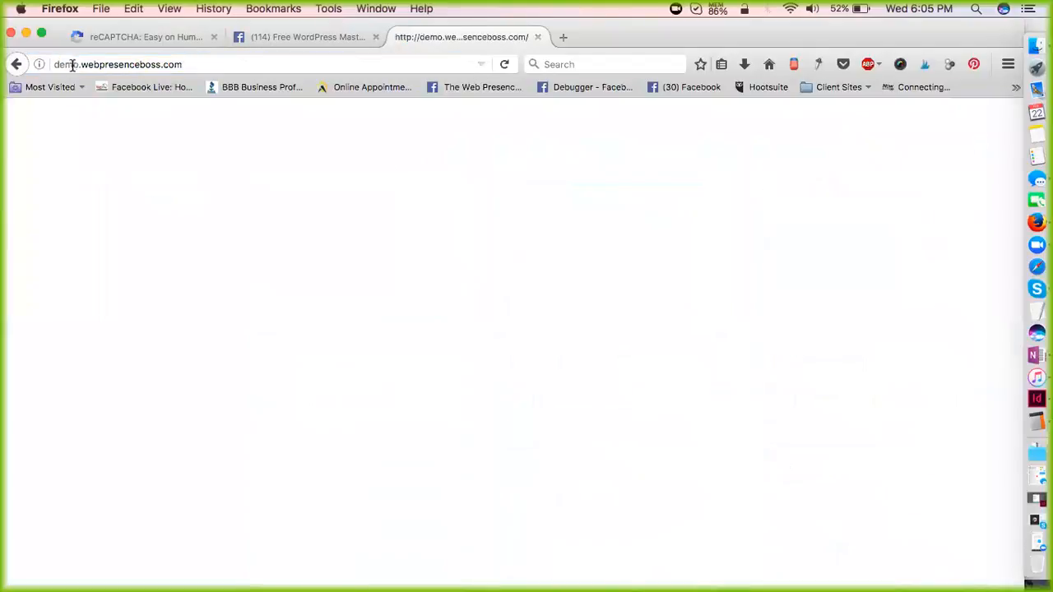
click(227, 71)
click(156, 64)
drag(80, 64, 667, 106)
text(schomptechnologies.com/)
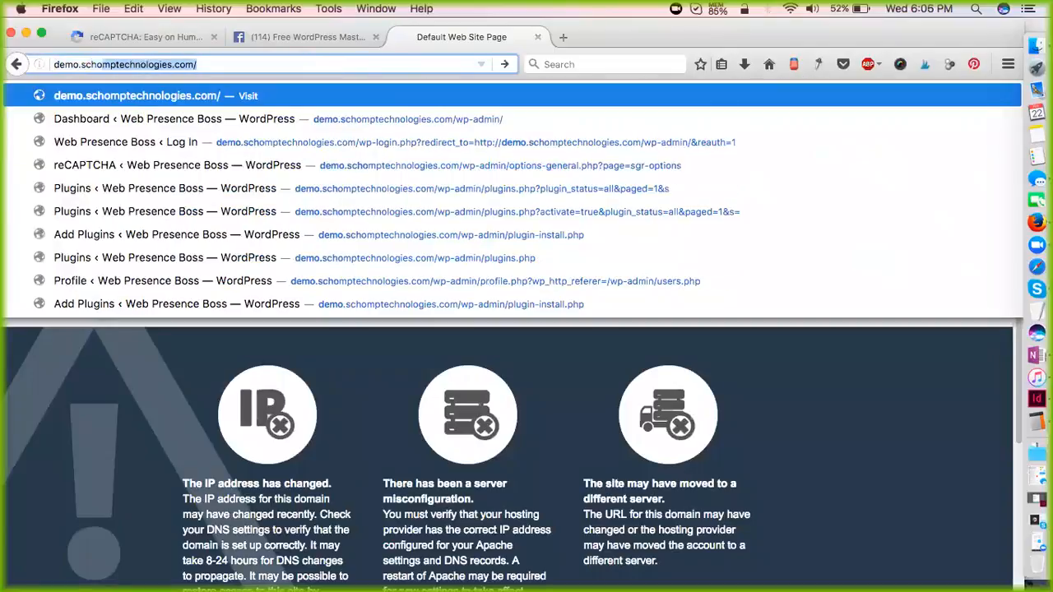
key(Return)
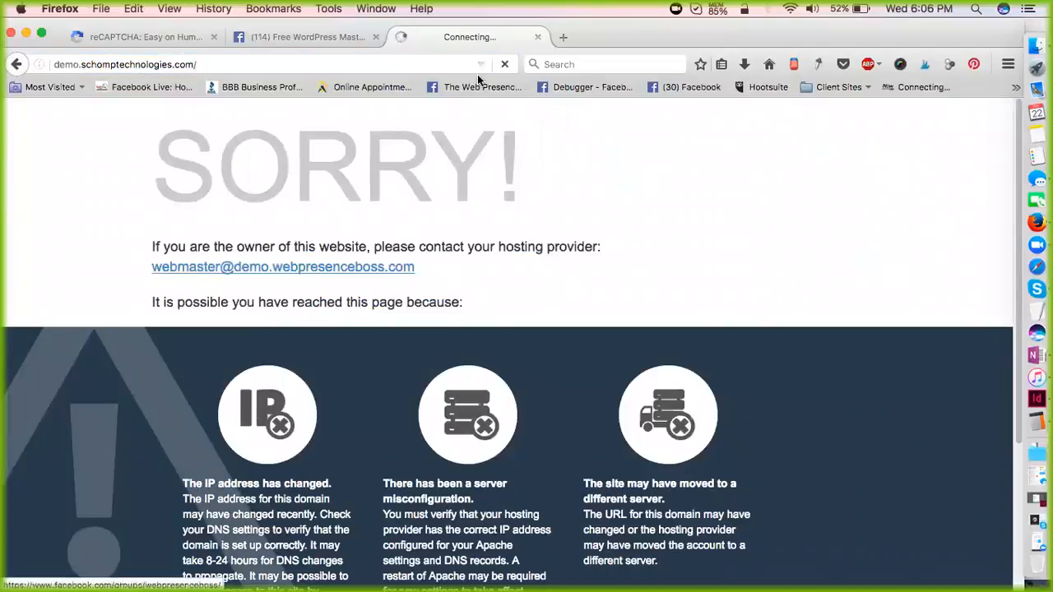
- Reload the demo home page and open the Dashboard from the admin bar's site-name menu
click(454, 64)
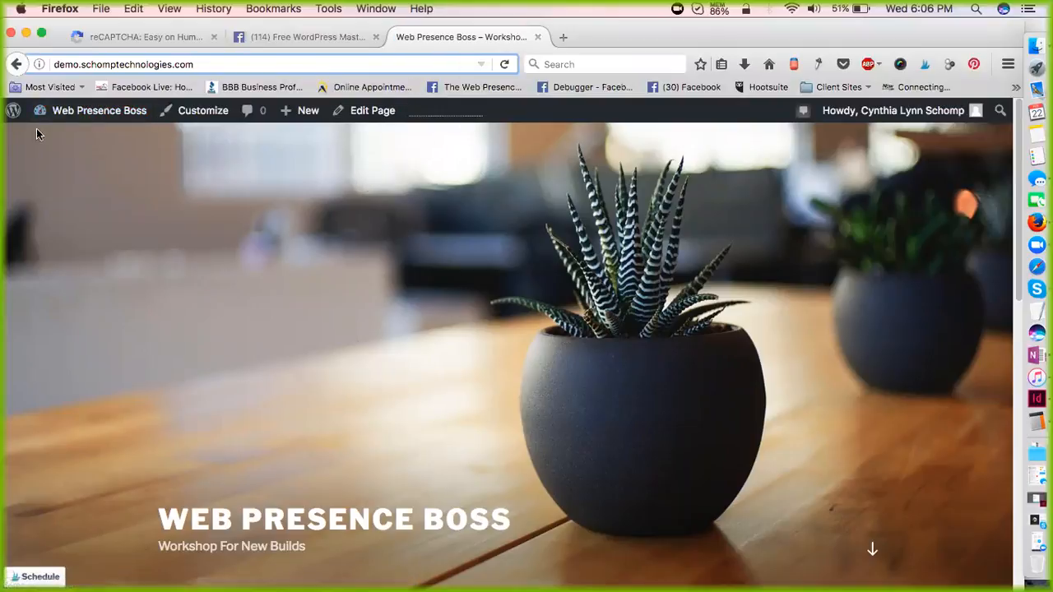
mouse_move(66, 110)
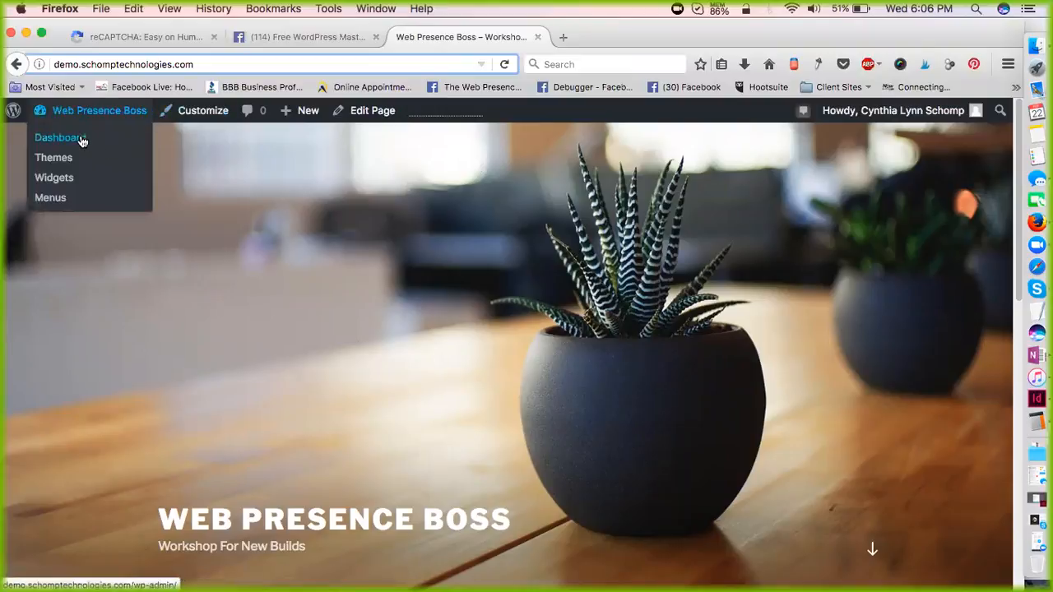
click(82, 141)
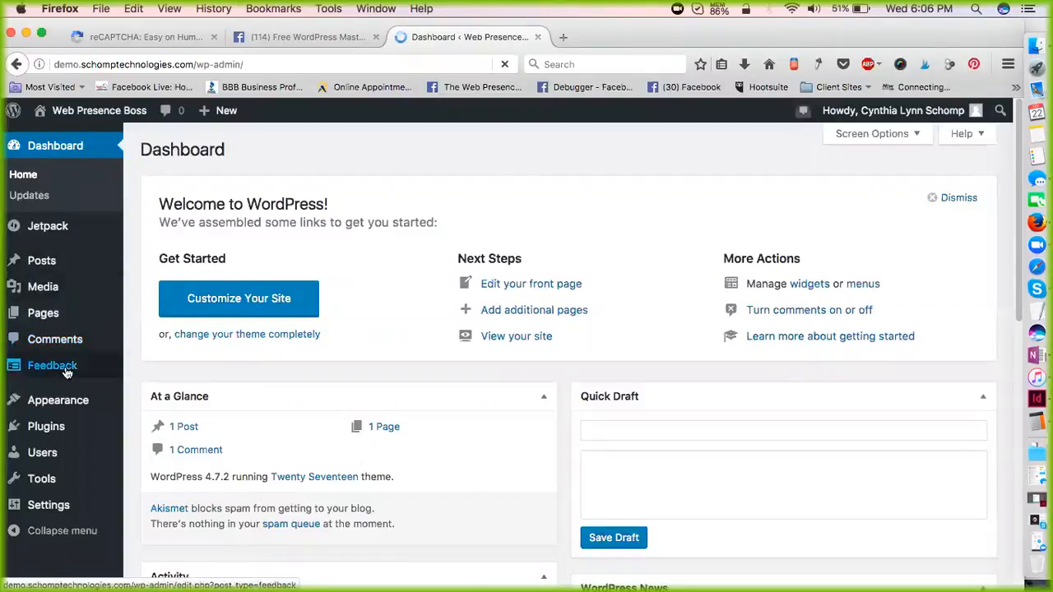
- Search Add New plugins for 'backup', then install and activate UpdraftPlus
mouse_move(65, 427)
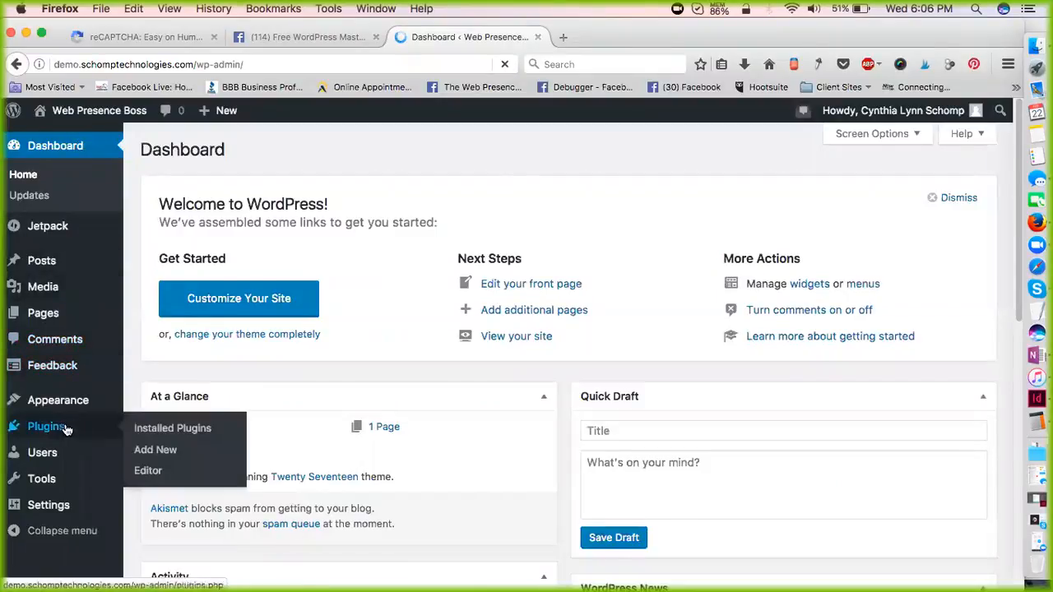
click(158, 452)
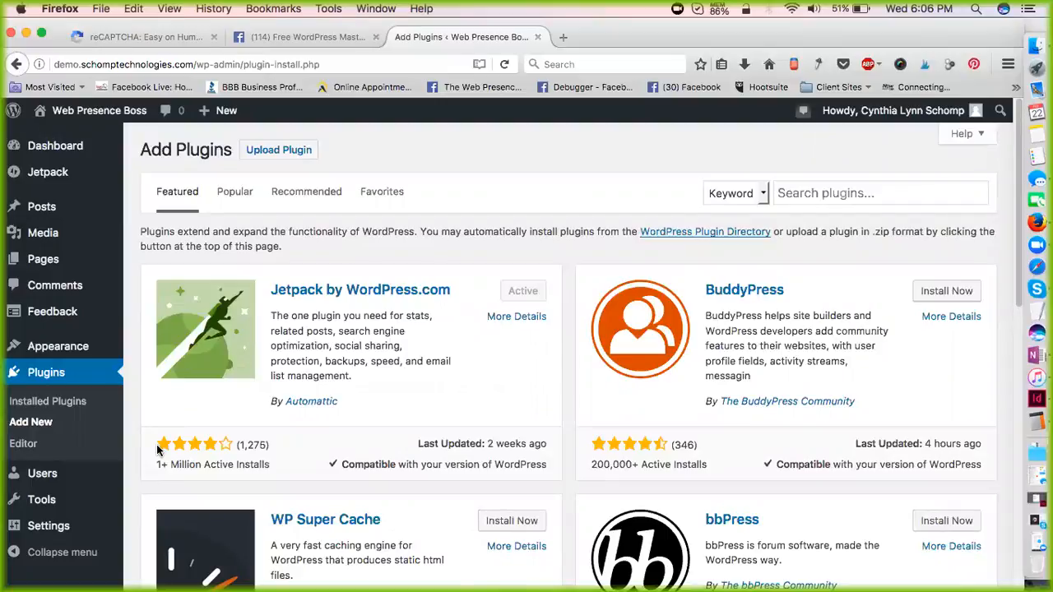
click(838, 194)
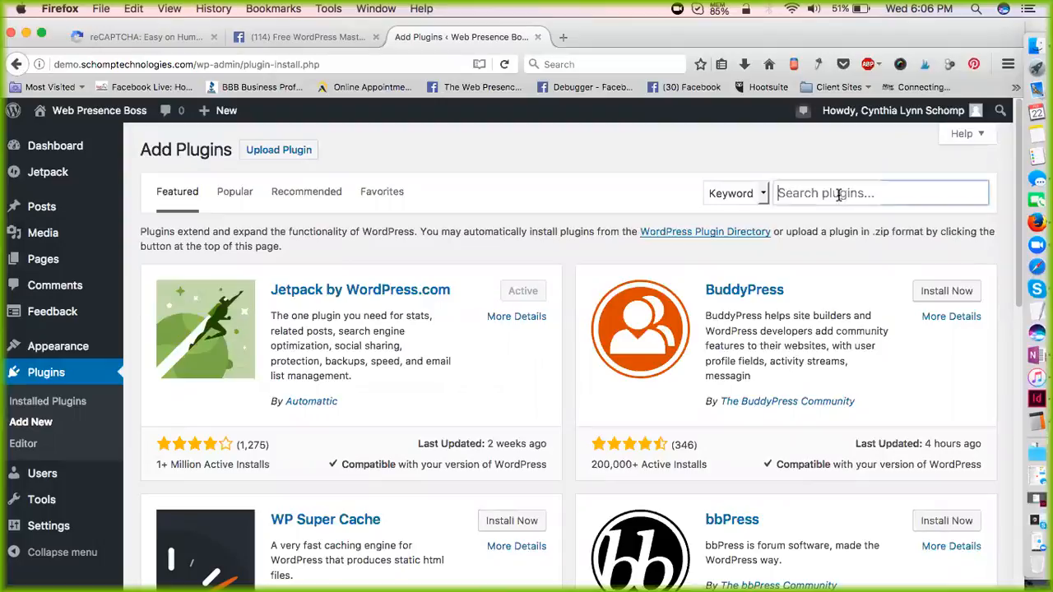
text(backup)
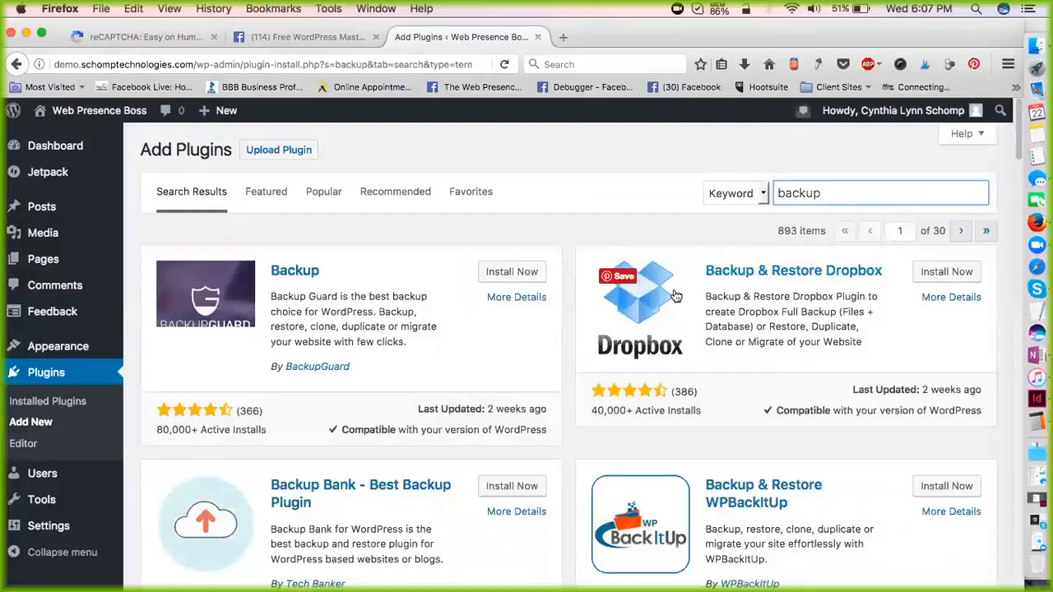
scroll(586, 359, down, 3)
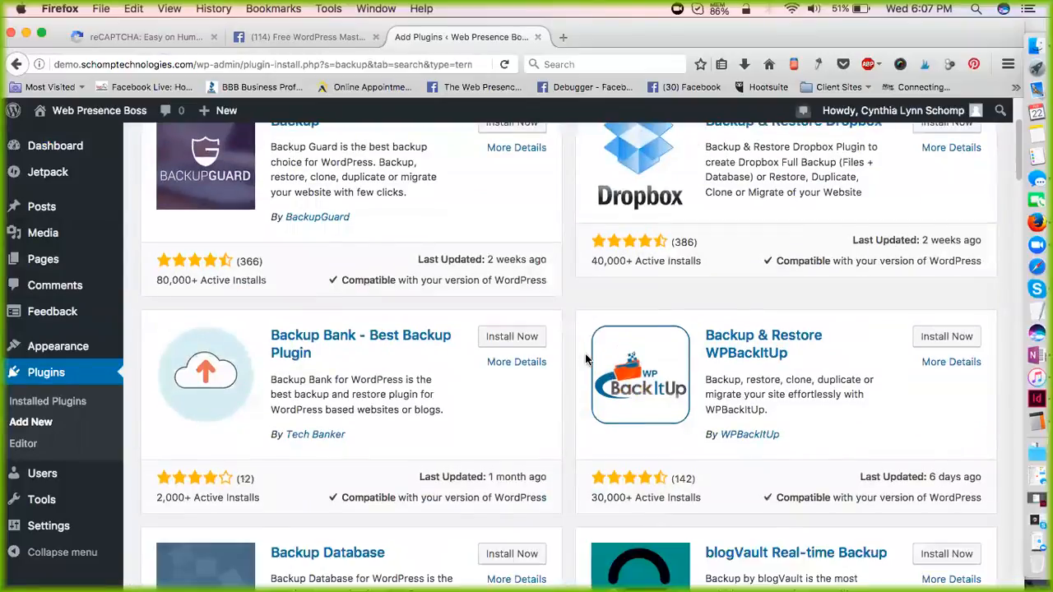
scroll(586, 359, down, 6)
scroll(319, 372, down, 3)
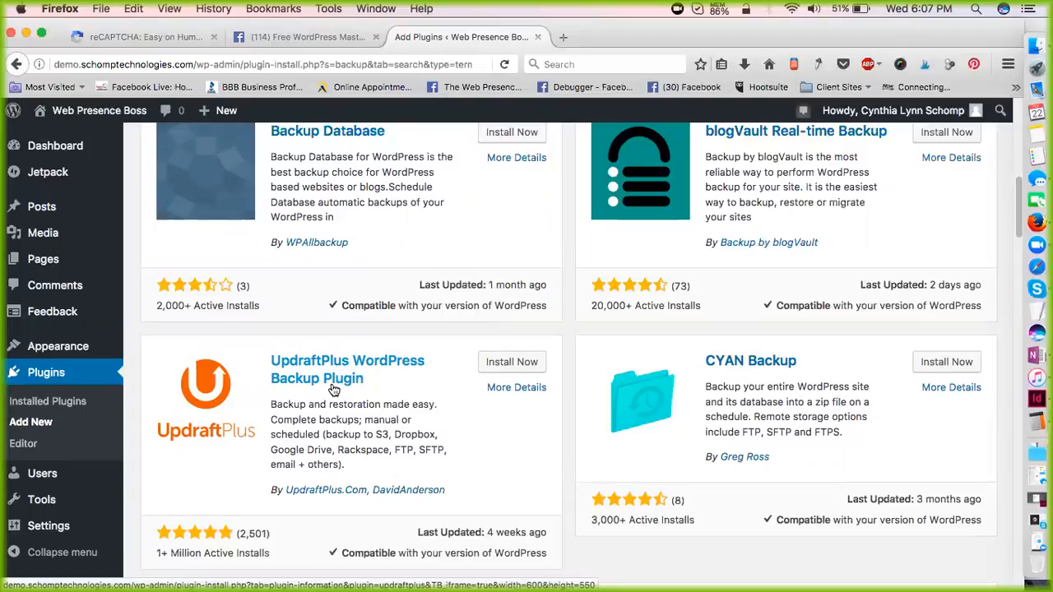
click(521, 366)
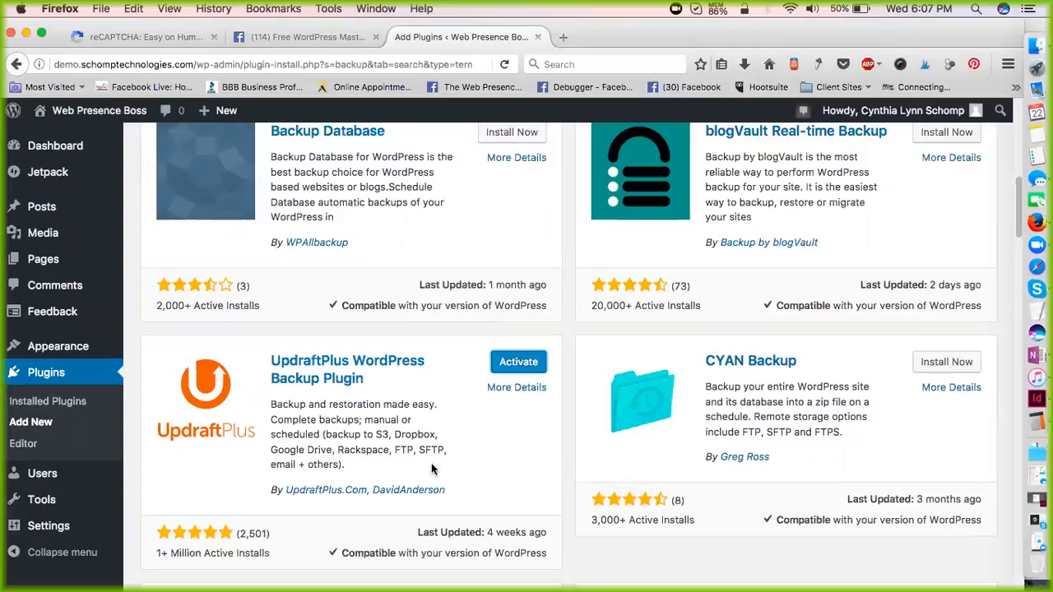
click(530, 364)
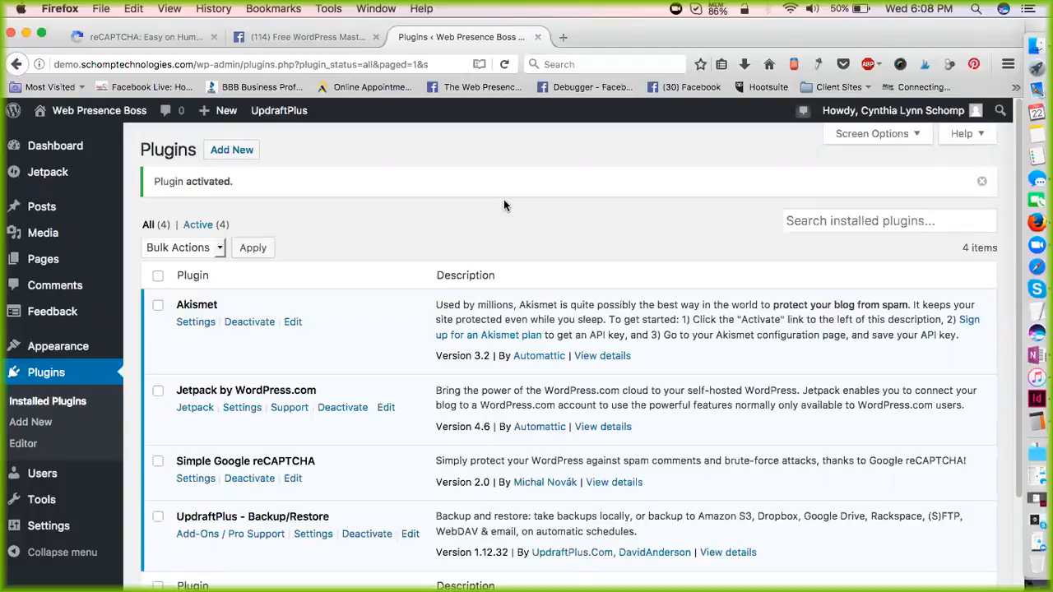
- Return to the admin Dashboard and show the Settings submenu listing UpdraftPlus Backups and reCAPTCHA
scroll(535, 325, down, 2)
scroll(494, 345, down, 1)
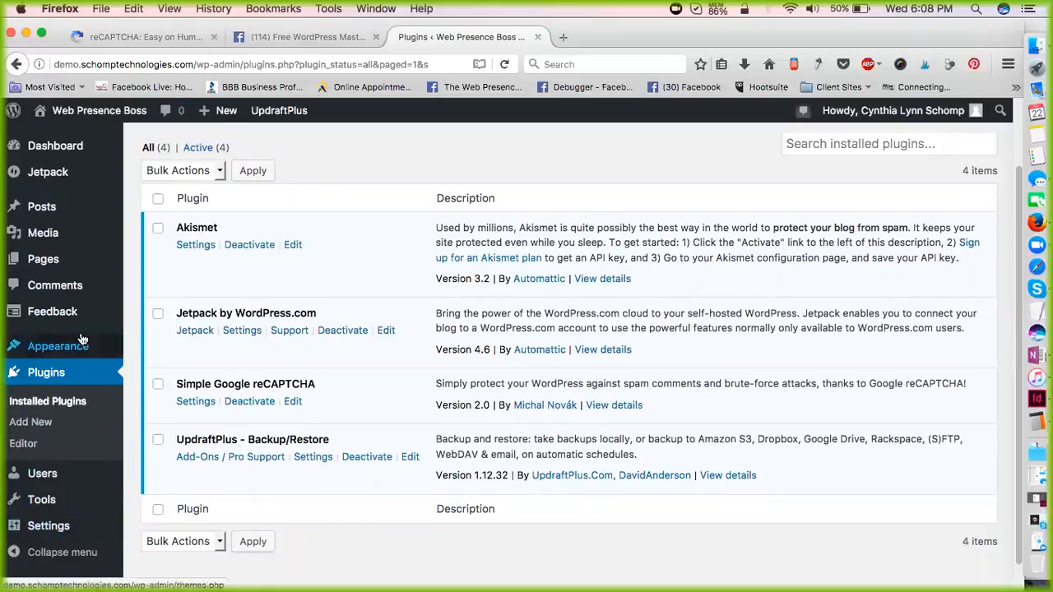
scroll(79, 342, up, 2)
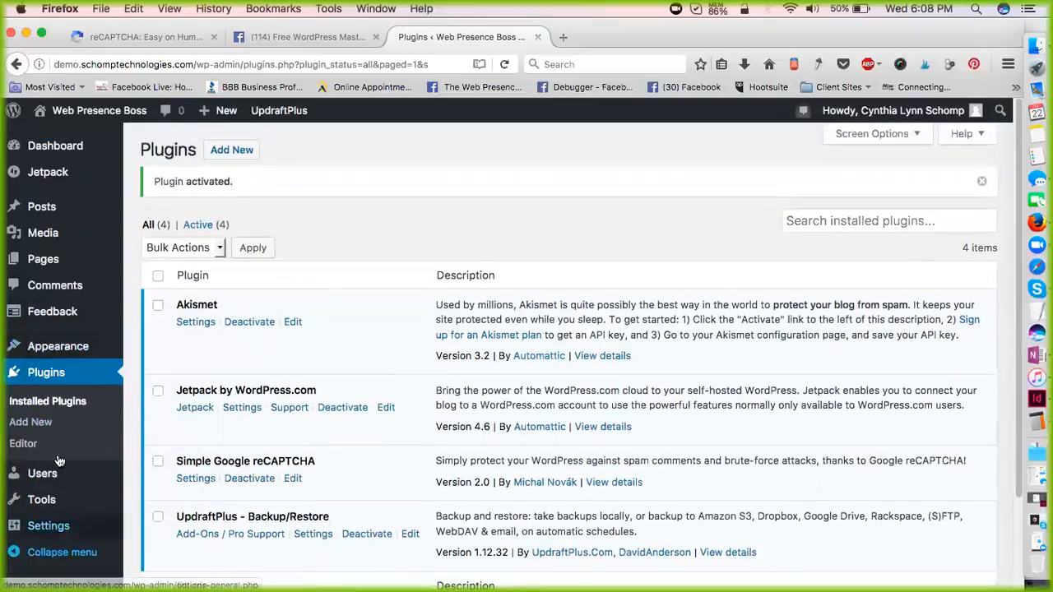
click(85, 151)
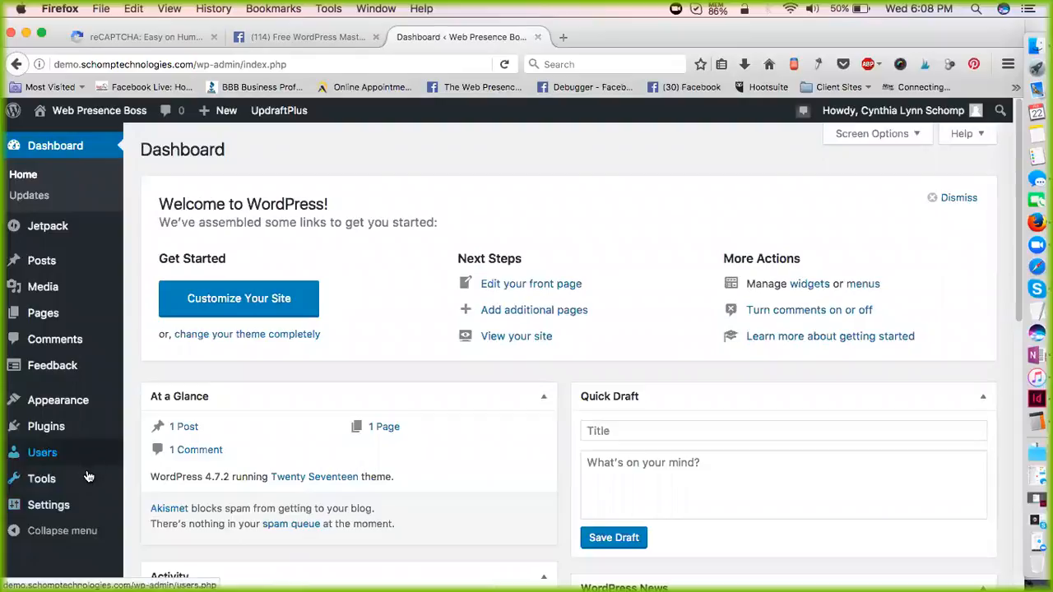
mouse_move(91, 463)
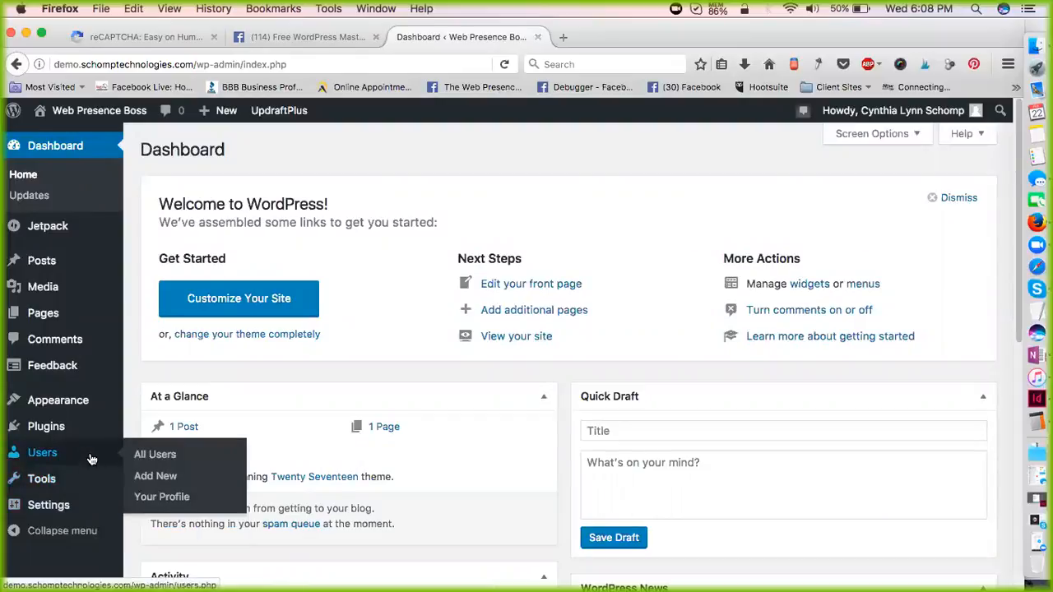
mouse_move(81, 507)
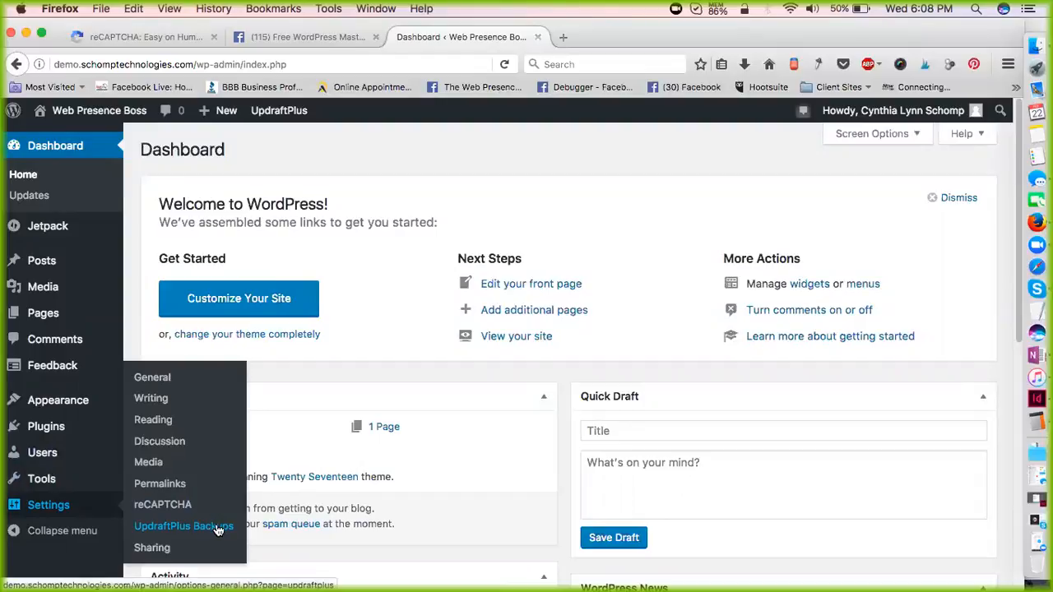
- Run a one-time UpdraftPlus backup of the database and files, then view Existing Backups
click(218, 529)
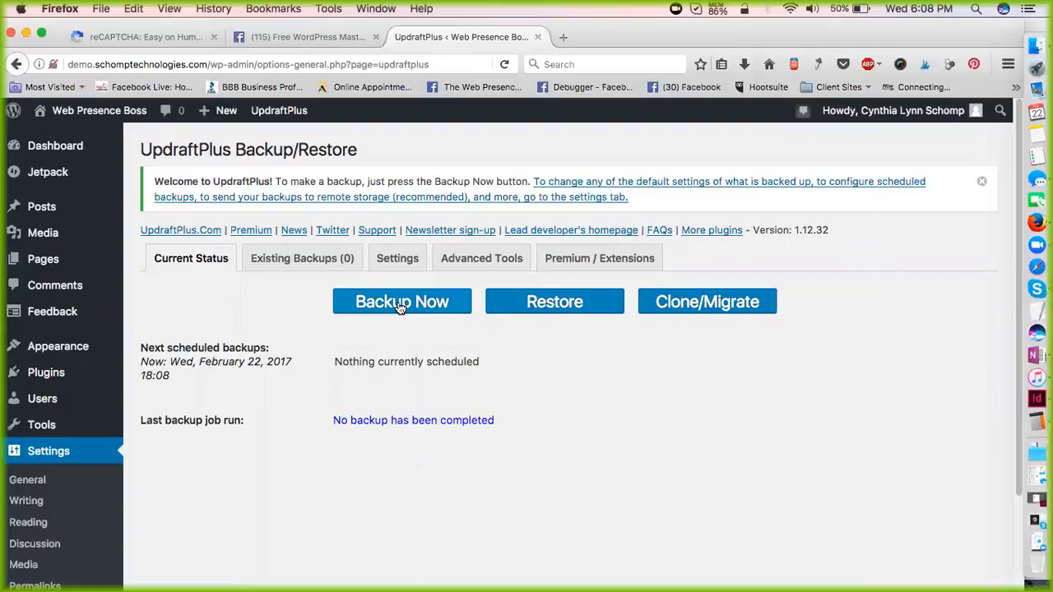
click(400, 303)
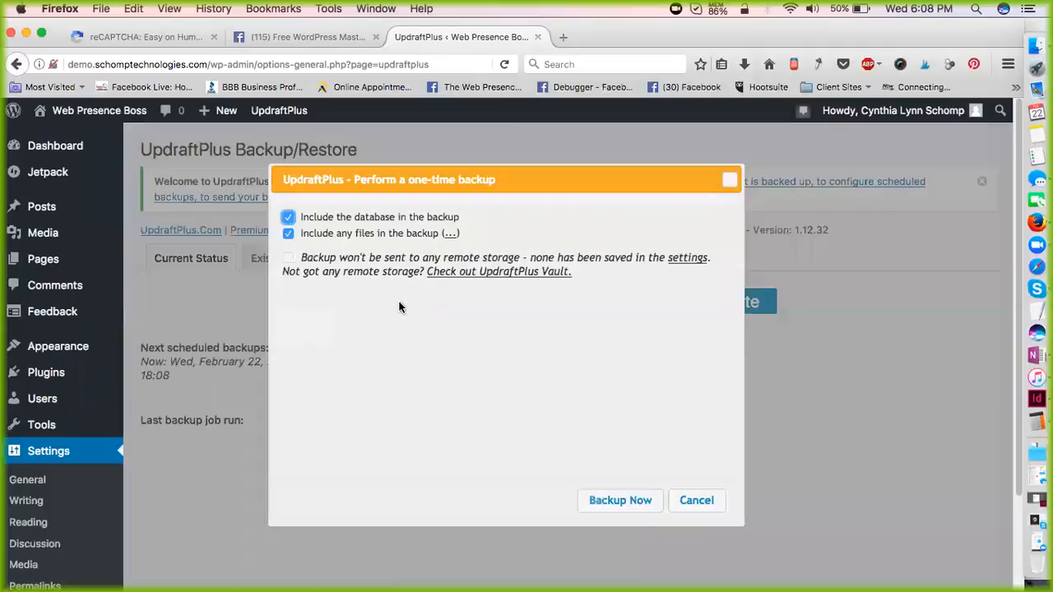
click(639, 501)
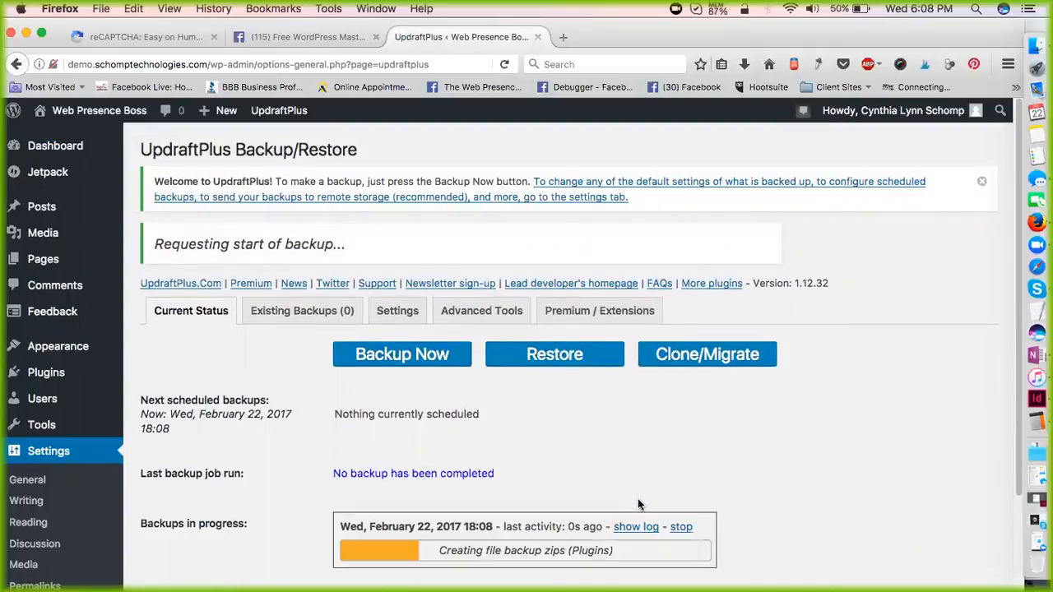
scroll(638, 500, down, 2)
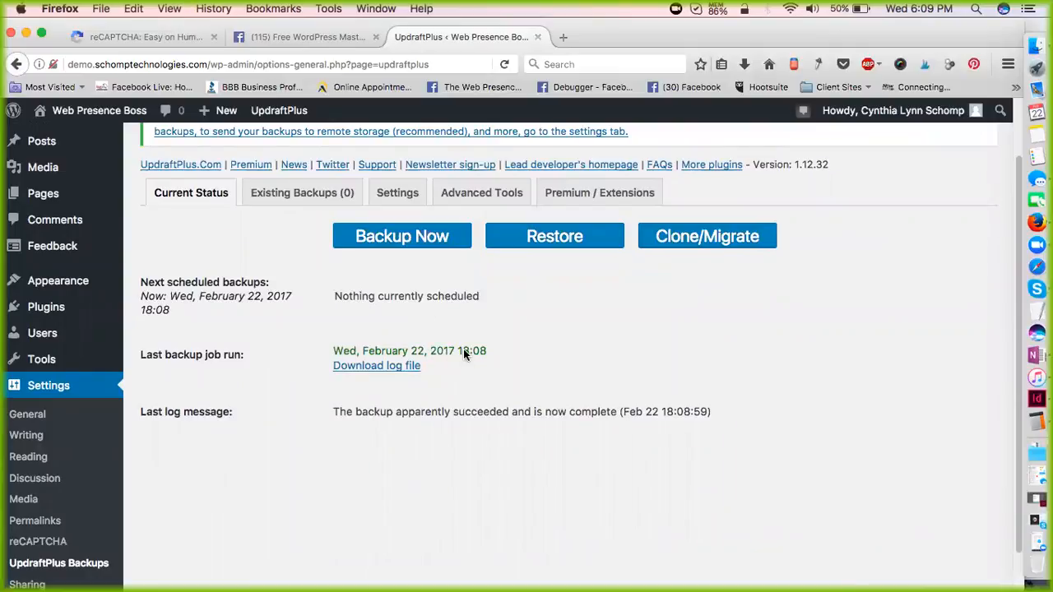
scroll(464, 354, up, 1)
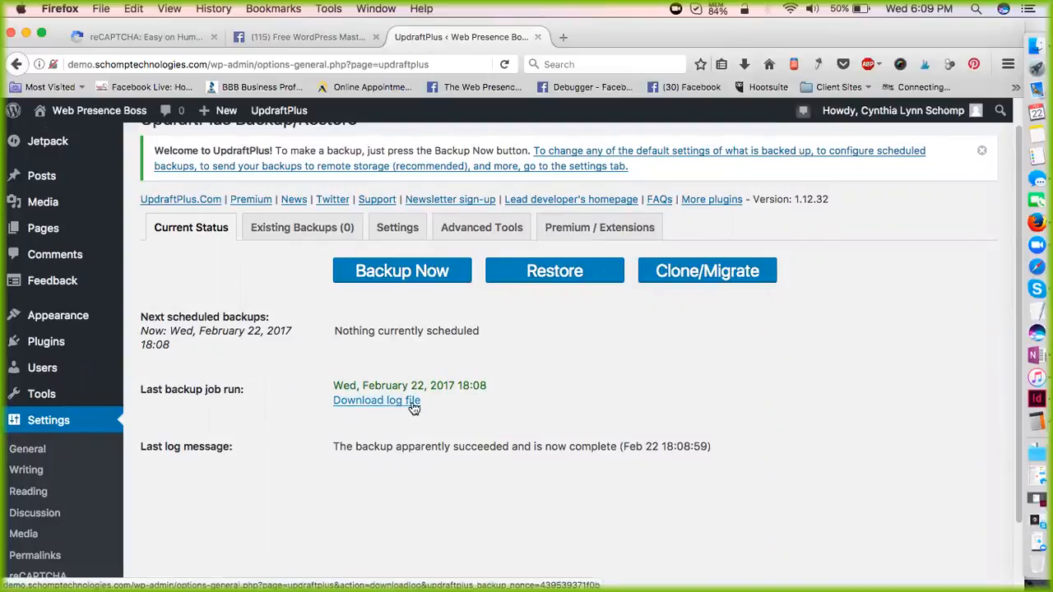
click(300, 237)
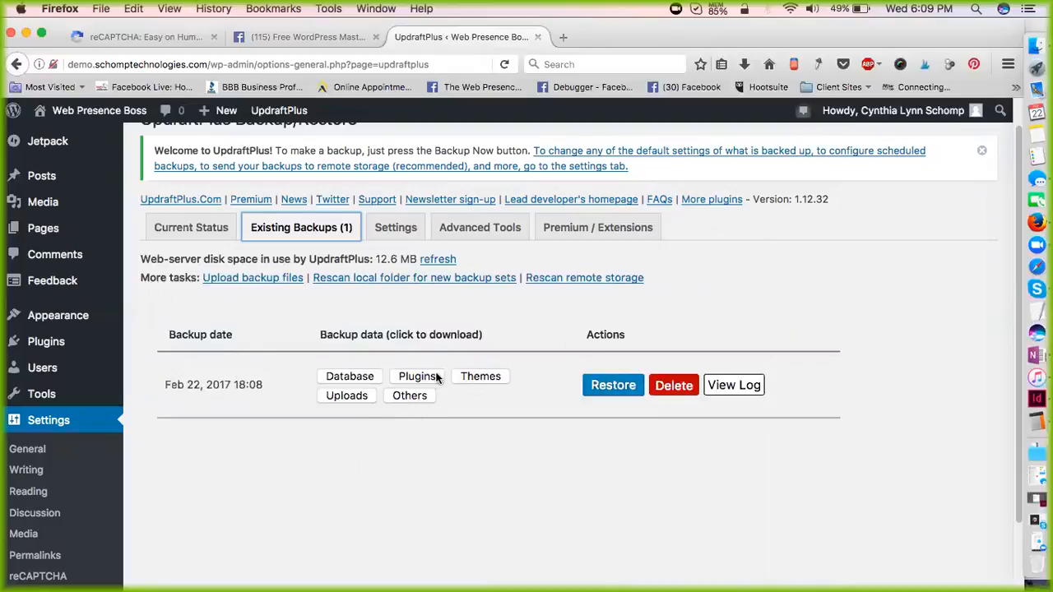
- Prepare the Database part of the Feb 22, 2017 18:08 backup for download
click(416, 334)
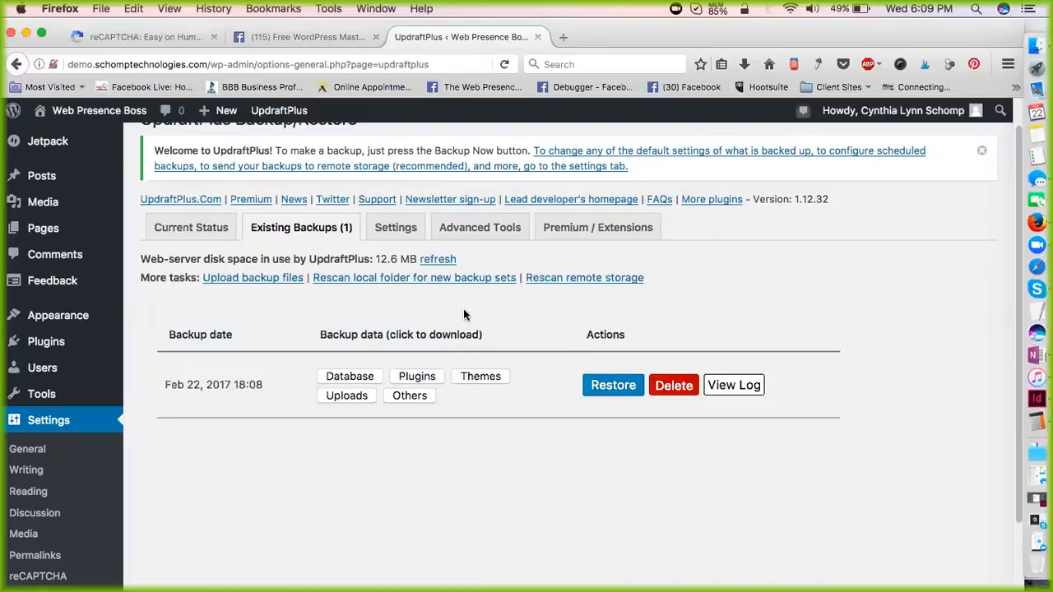
click(362, 378)
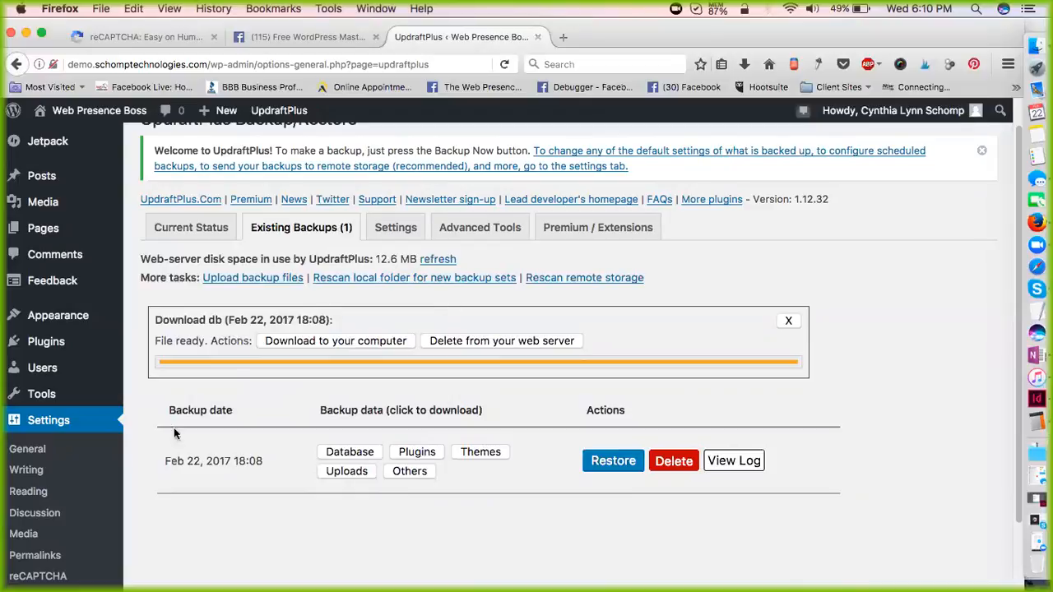
scroll(147, 457, down, 2)
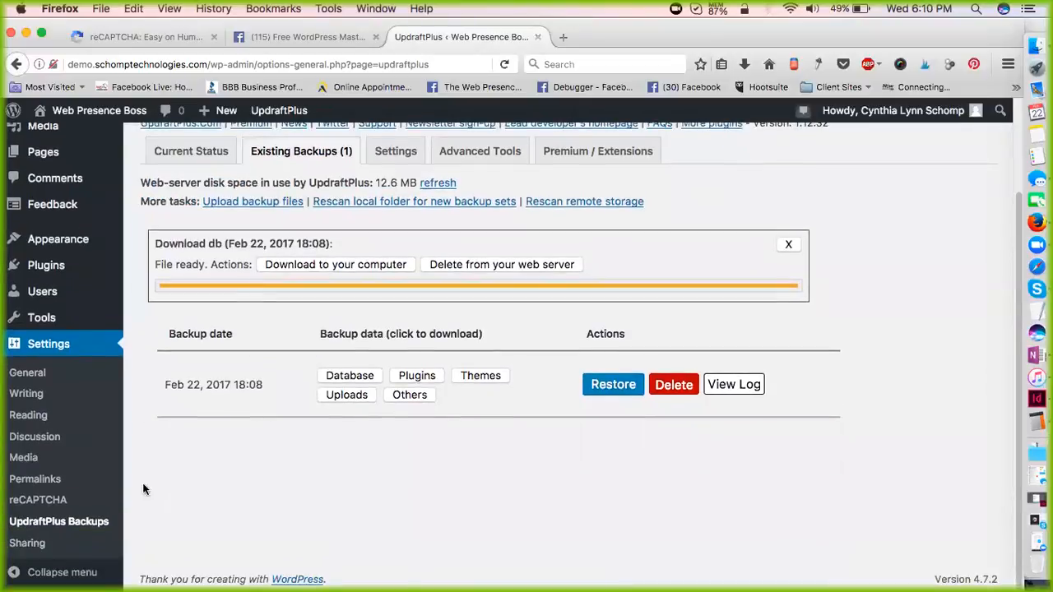
- On Add Plugins, list the Popular plugins such as W3 Total Cache and Contact Form 7
mouse_move(85, 267)
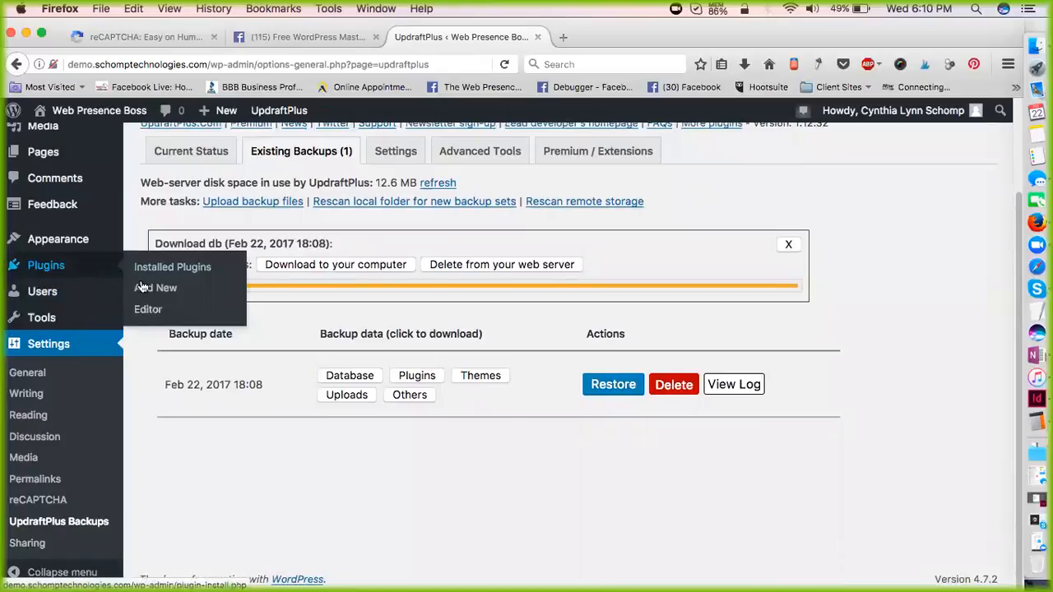
click(156, 289)
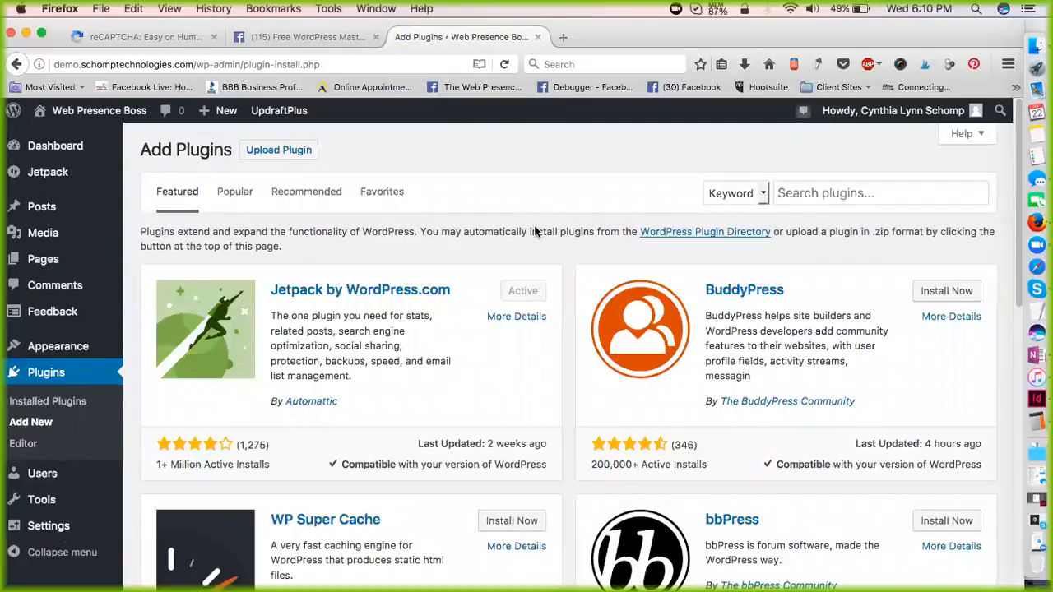
scroll(534, 226, down, 10)
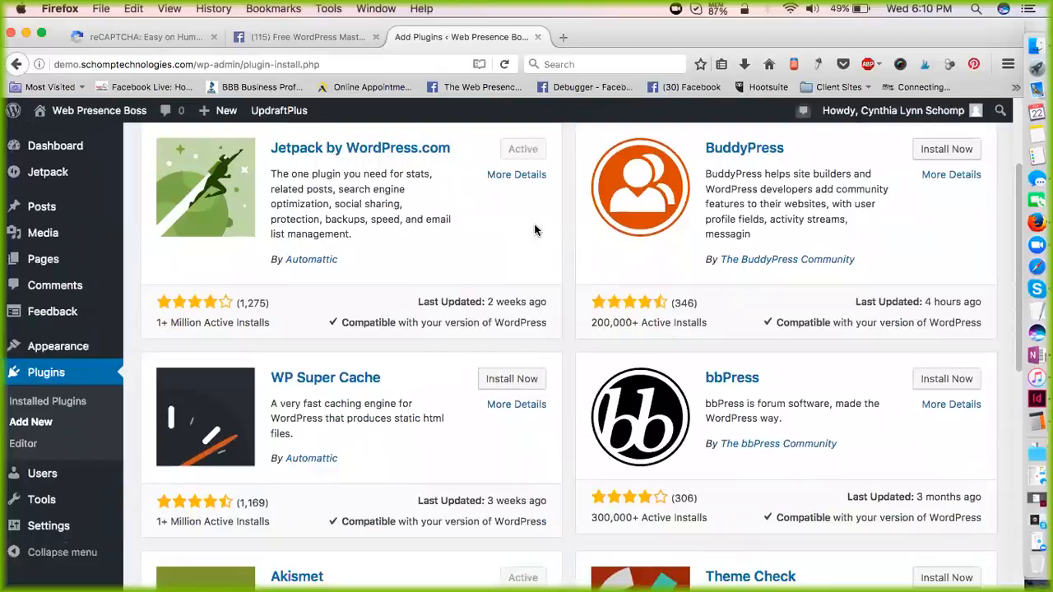
scroll(535, 229, down, 5)
scroll(535, 229, up, 5)
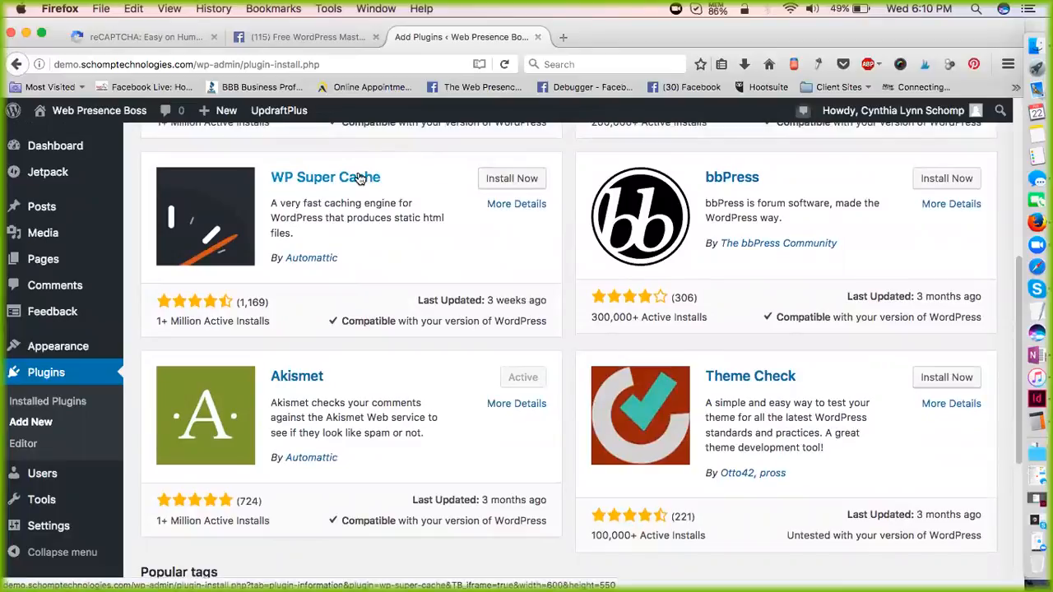
scroll(410, 199, up, 1)
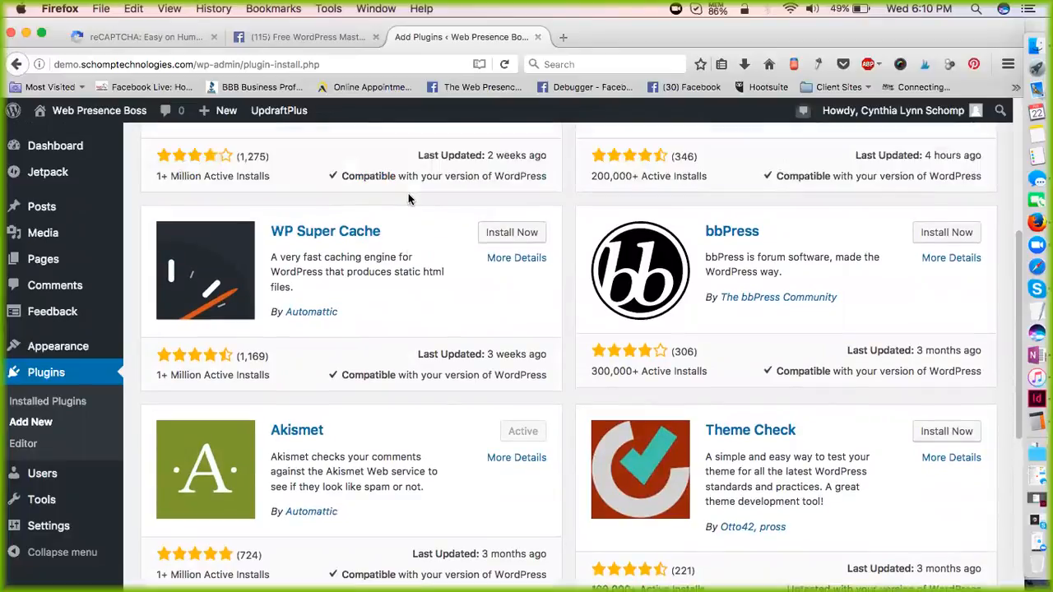
scroll(408, 197, up, 1)
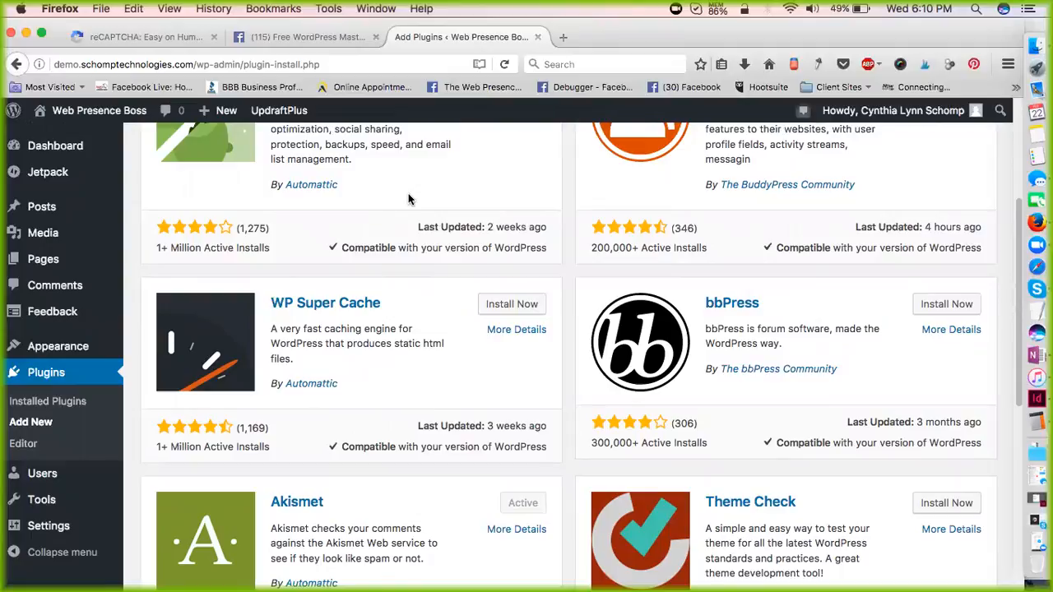
scroll(605, 259, up, 3)
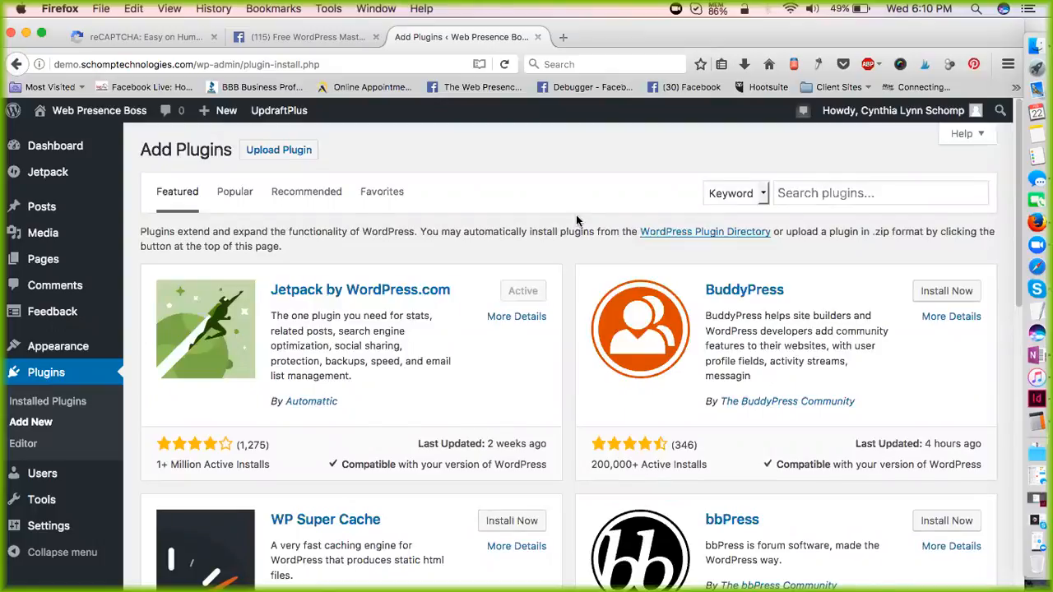
click(230, 203)
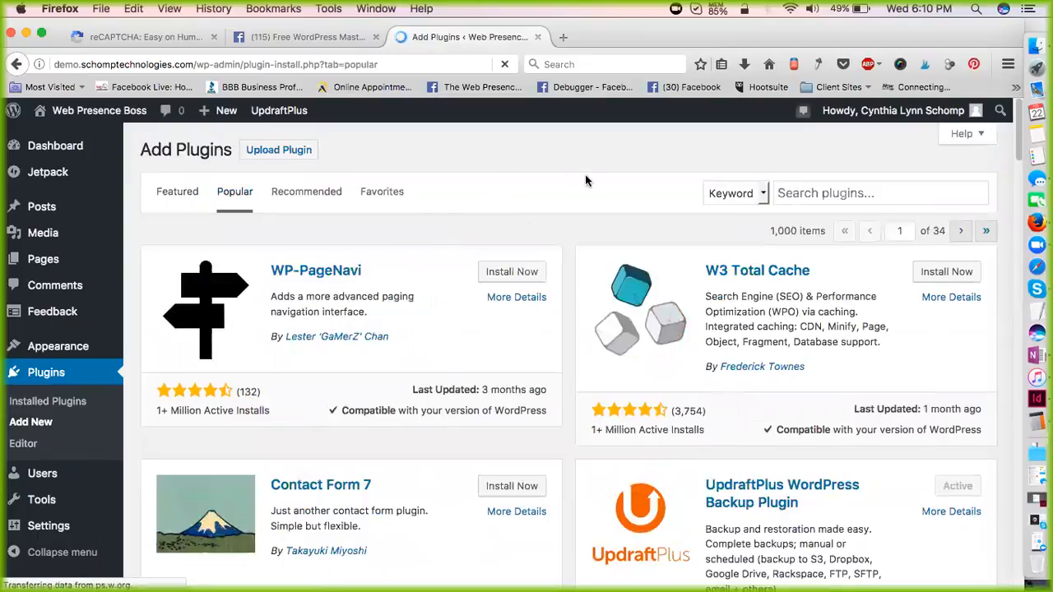
scroll(585, 178, down, 5)
scroll(567, 344, down, 1)
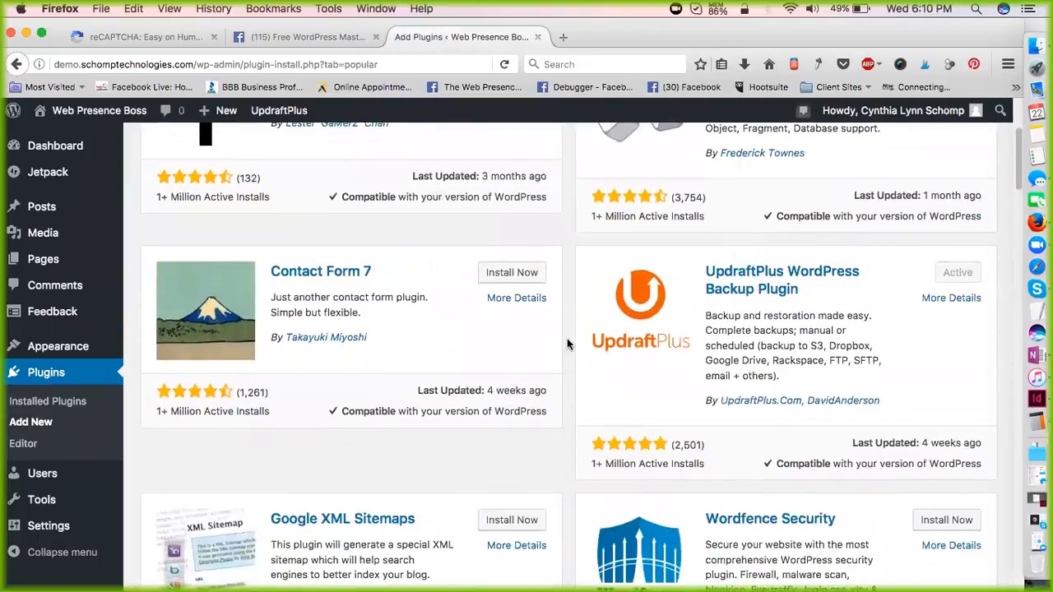
scroll(567, 344, down, 4)
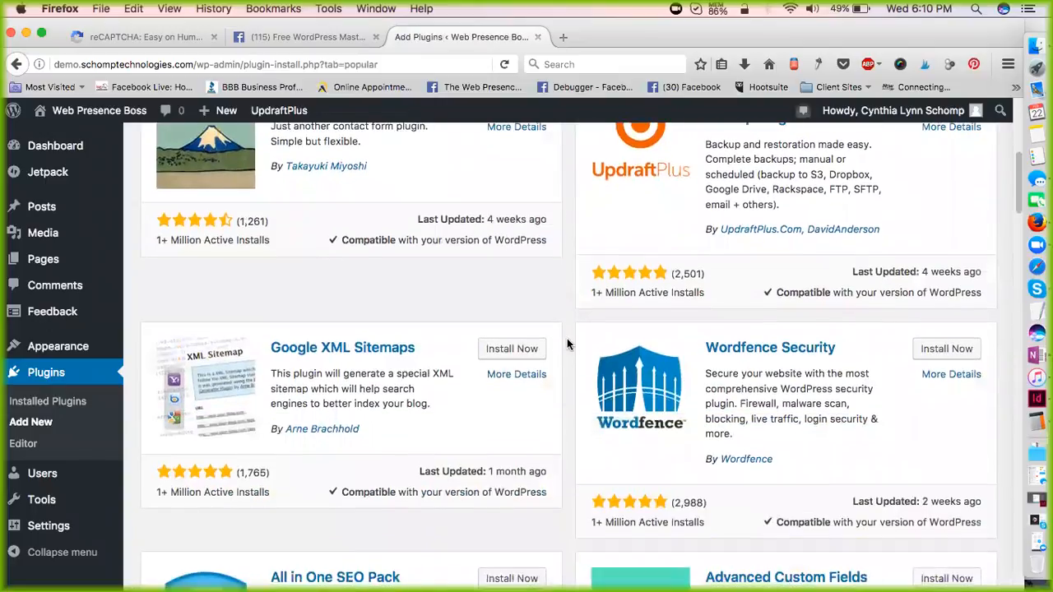
scroll(567, 345, down, 1)
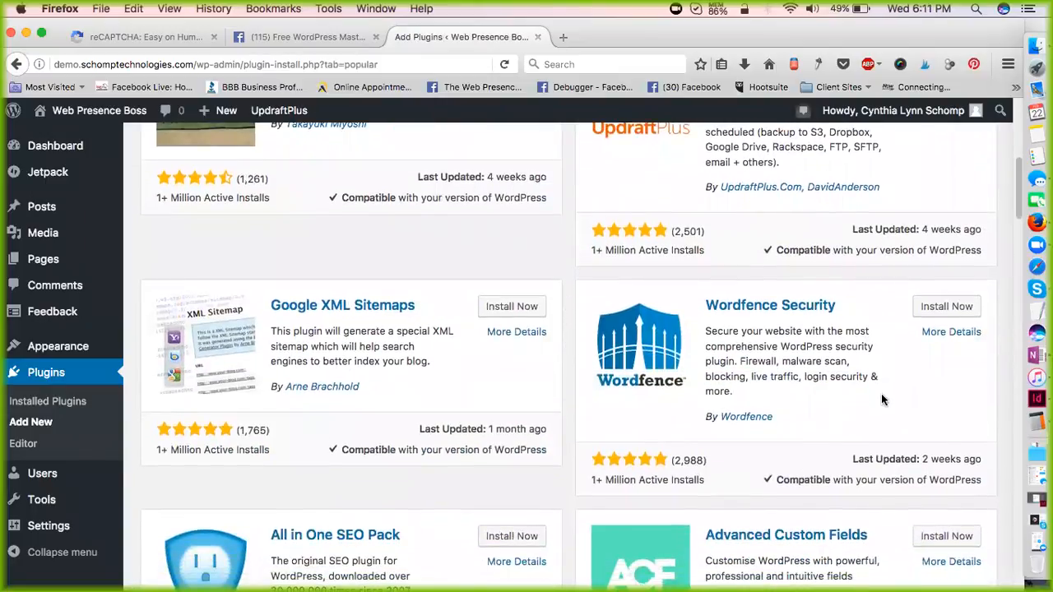
- Install Regenerate Thumbnails and Duplicate Post from the Popular plugins list
scroll(669, 302, down, 5)
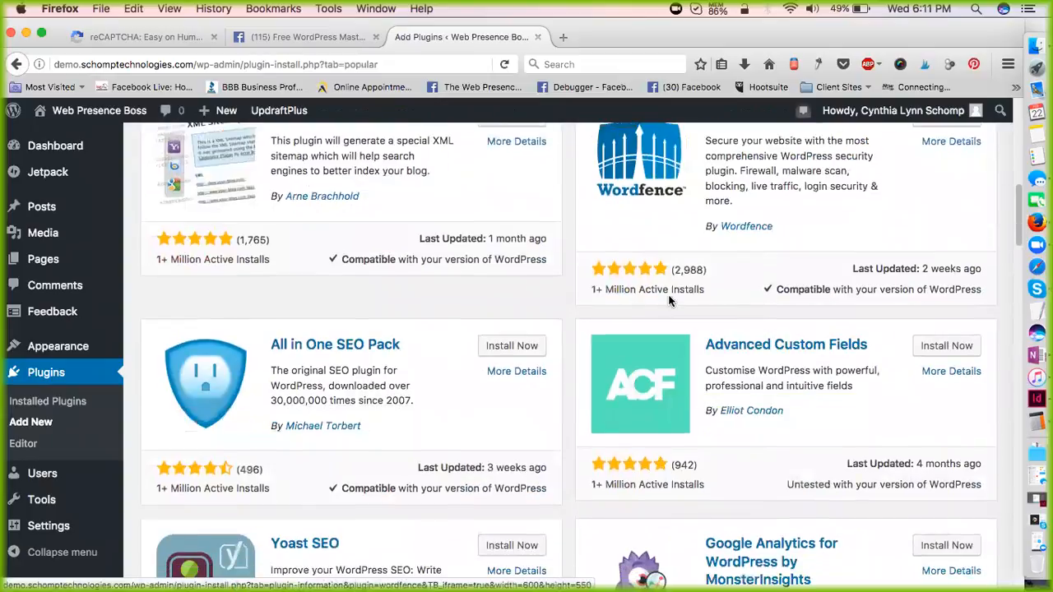
scroll(669, 301, down, 10)
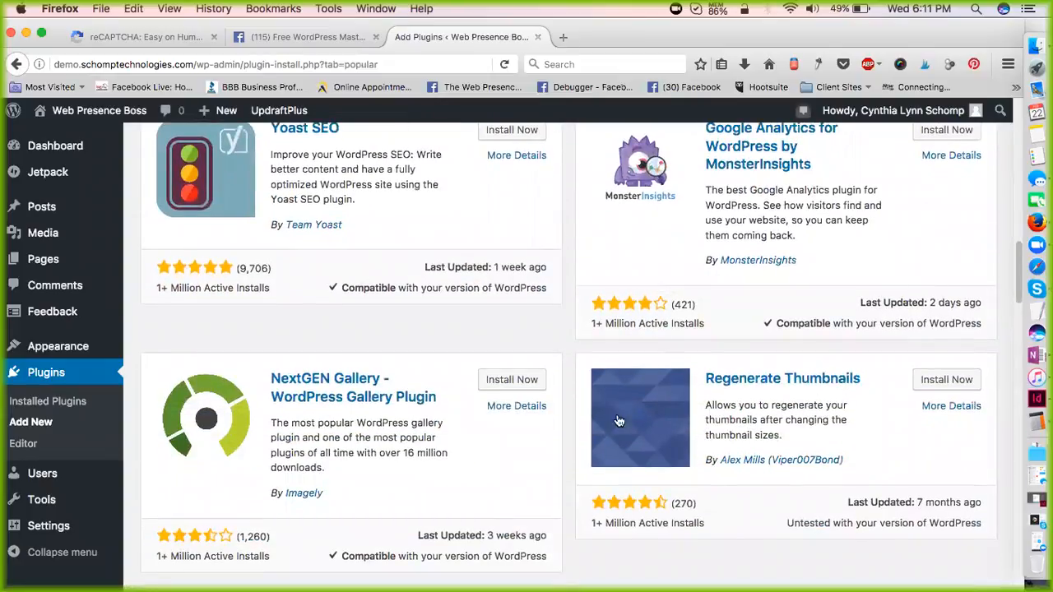
scroll(609, 424, down, 5)
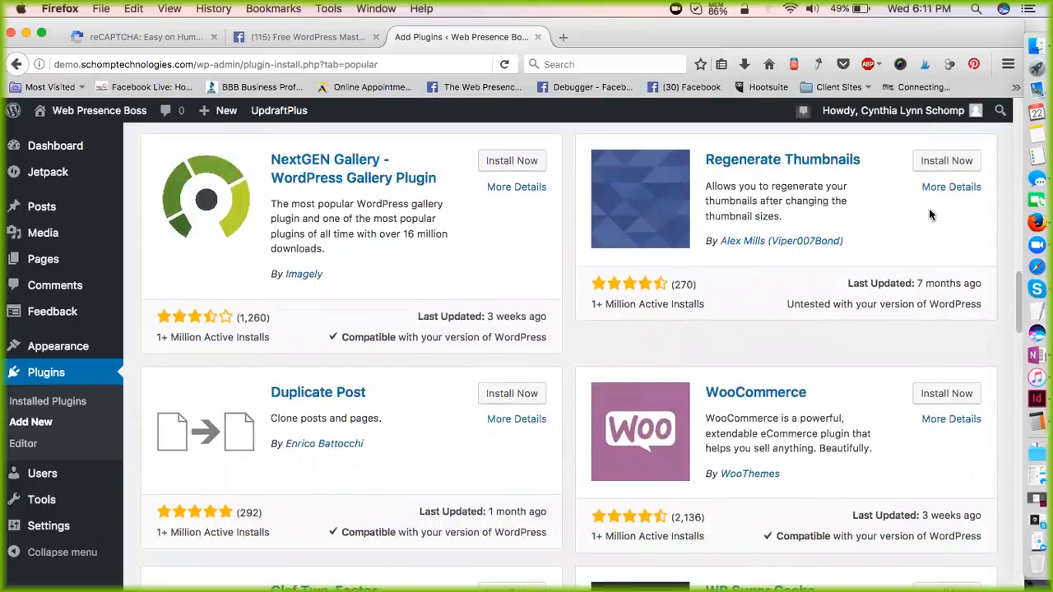
click(957, 165)
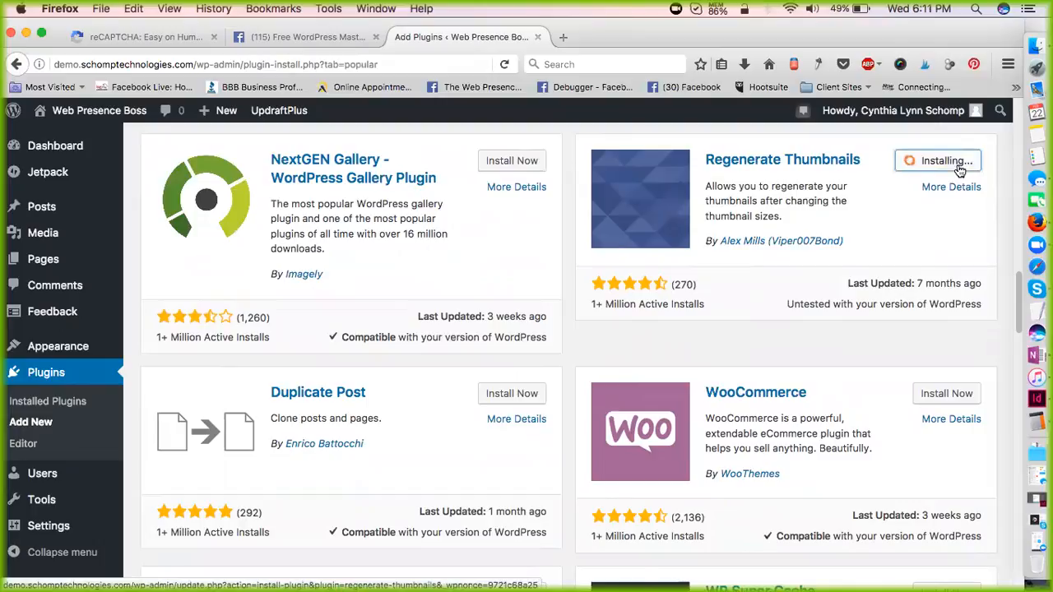
click(524, 397)
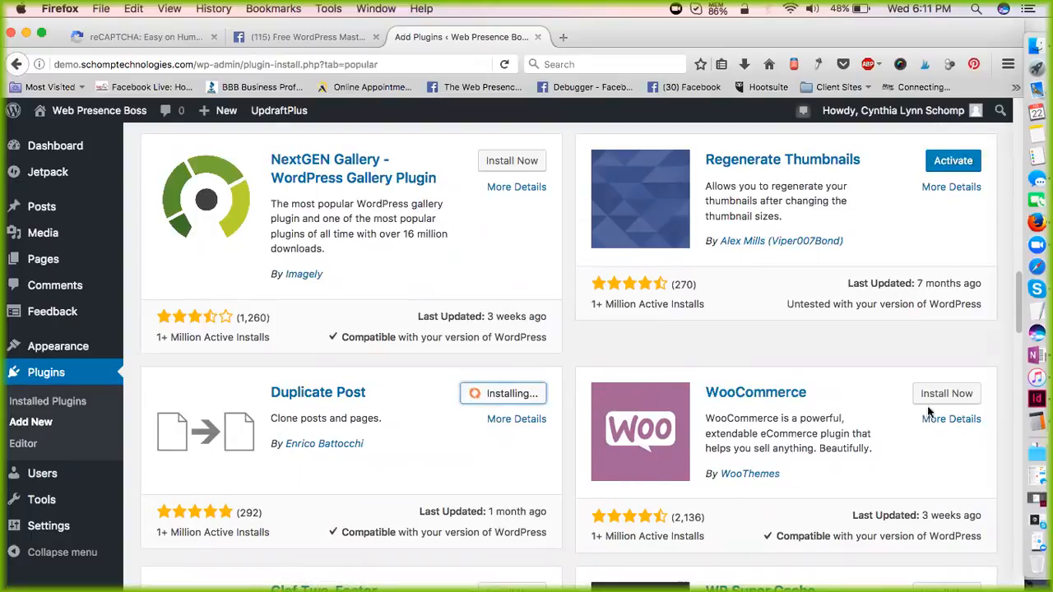
- Install iThemes Security from further down the Popular list
scroll(738, 484, down, 3)
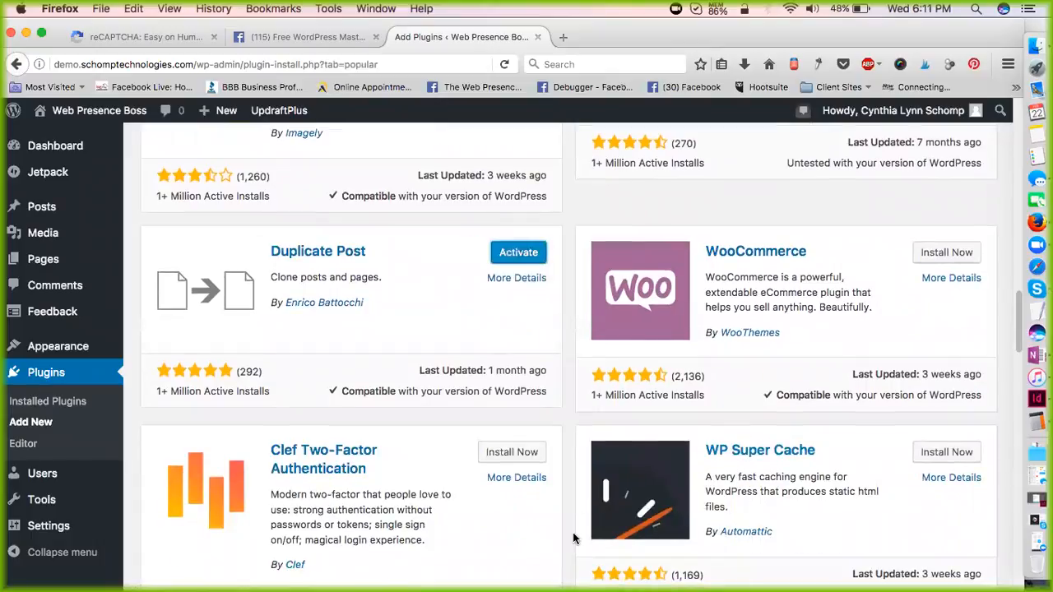
scroll(574, 539, down, 4)
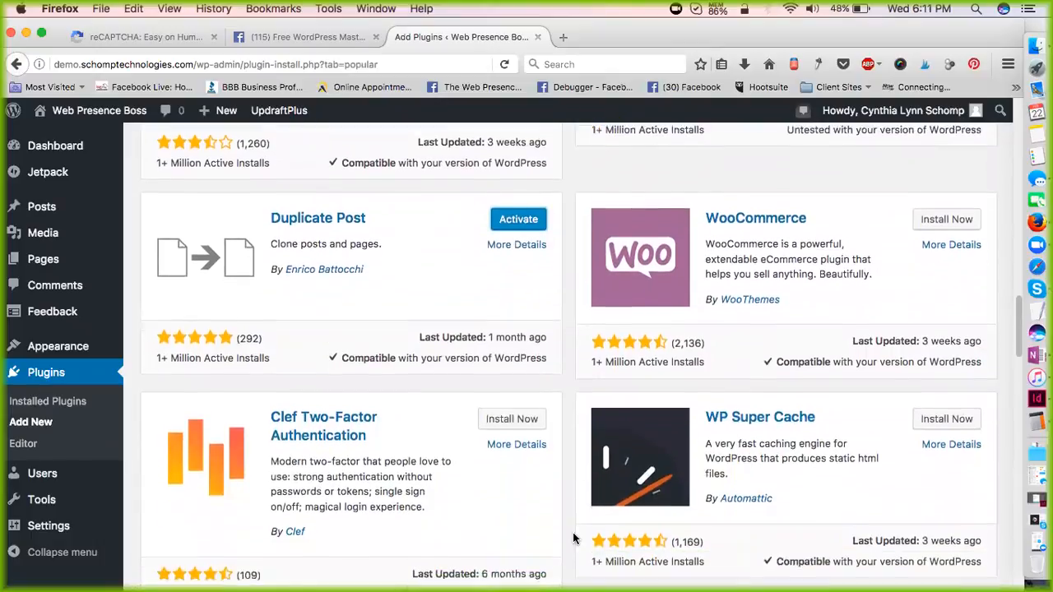
scroll(574, 539, down, 10)
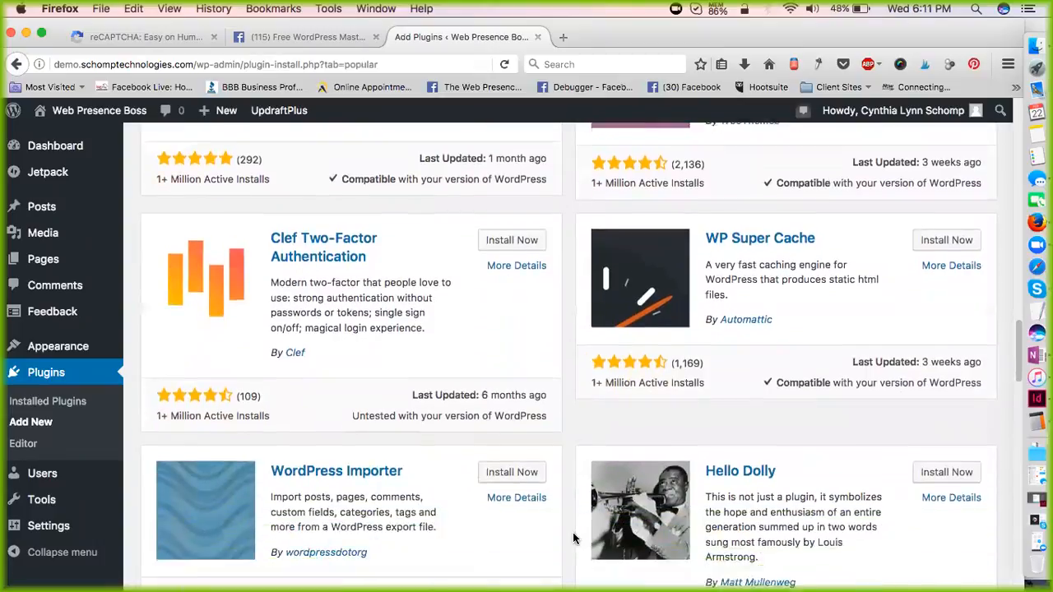
scroll(573, 539, down, 6)
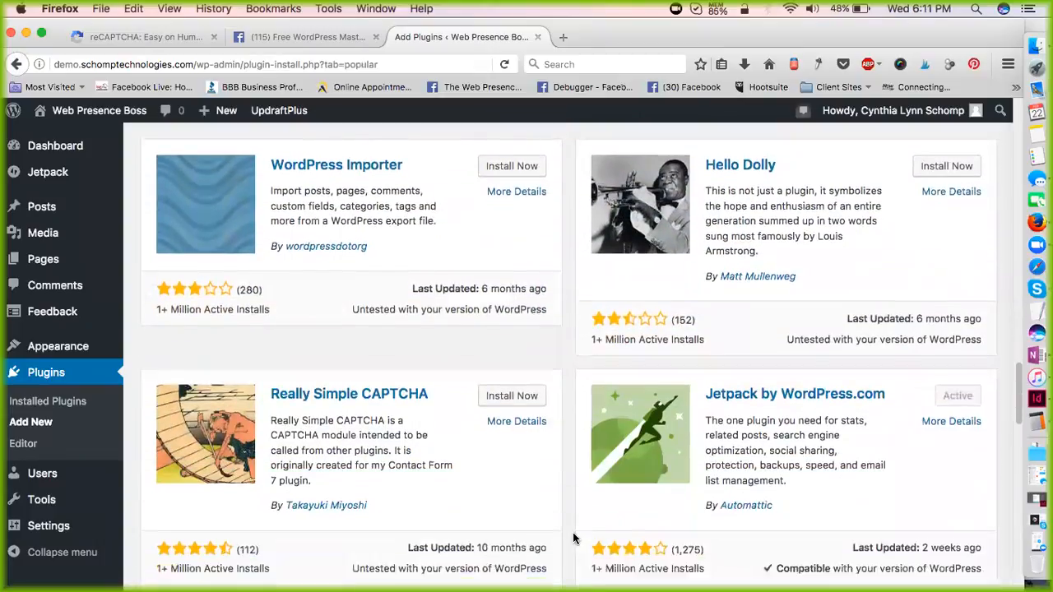
scroll(574, 539, down, 3)
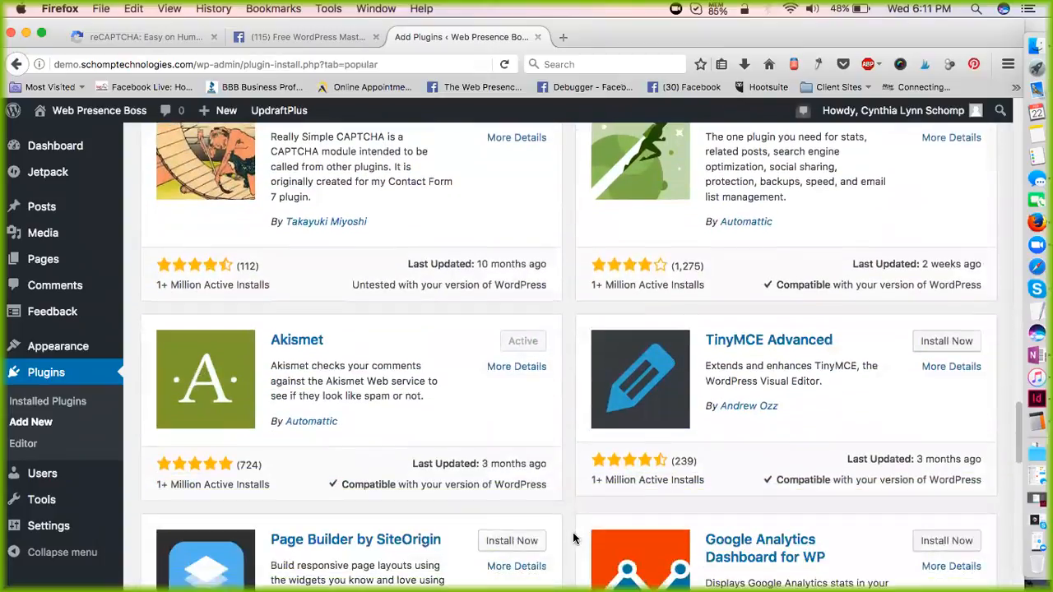
scroll(574, 539, down, 10)
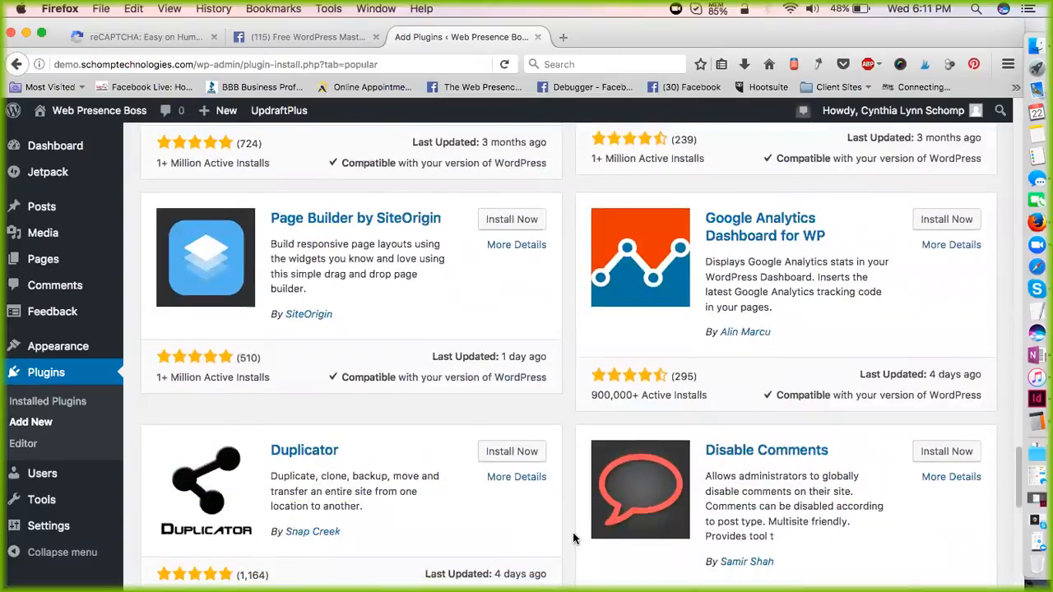
scroll(573, 539, down, 9)
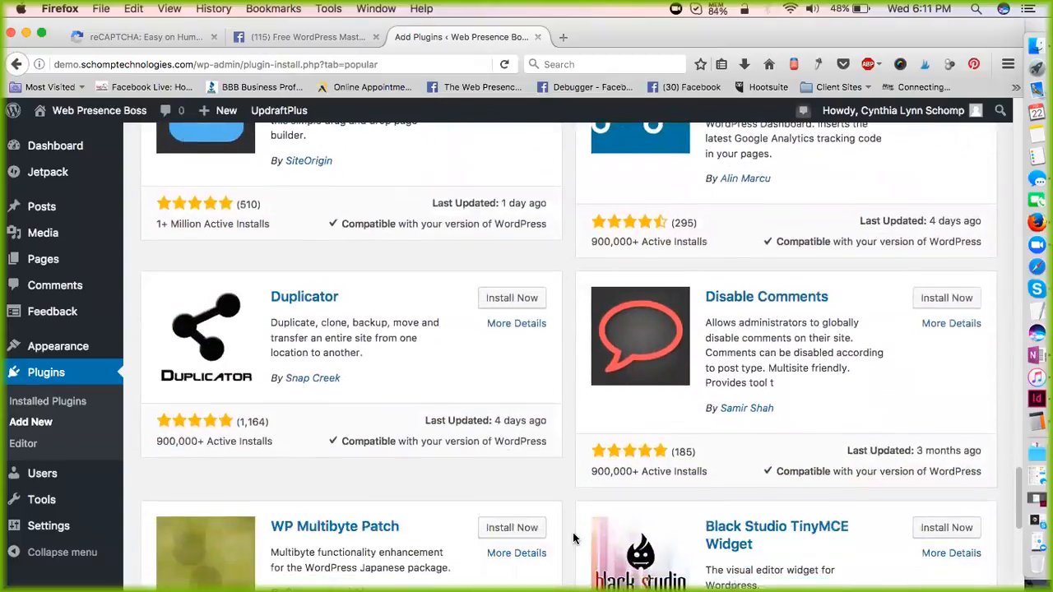
scroll(574, 539, down, 8)
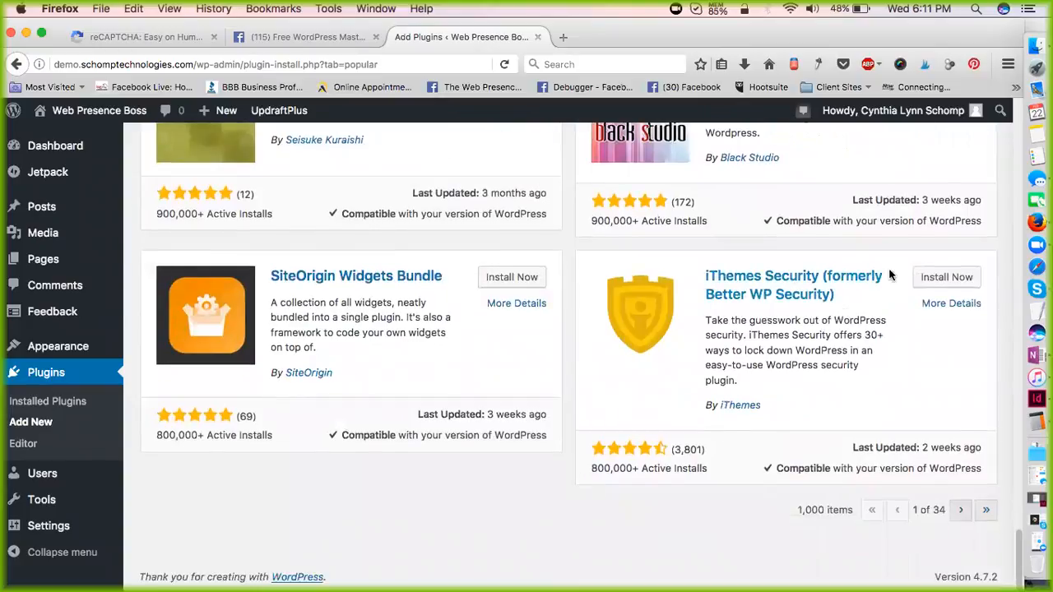
click(947, 278)
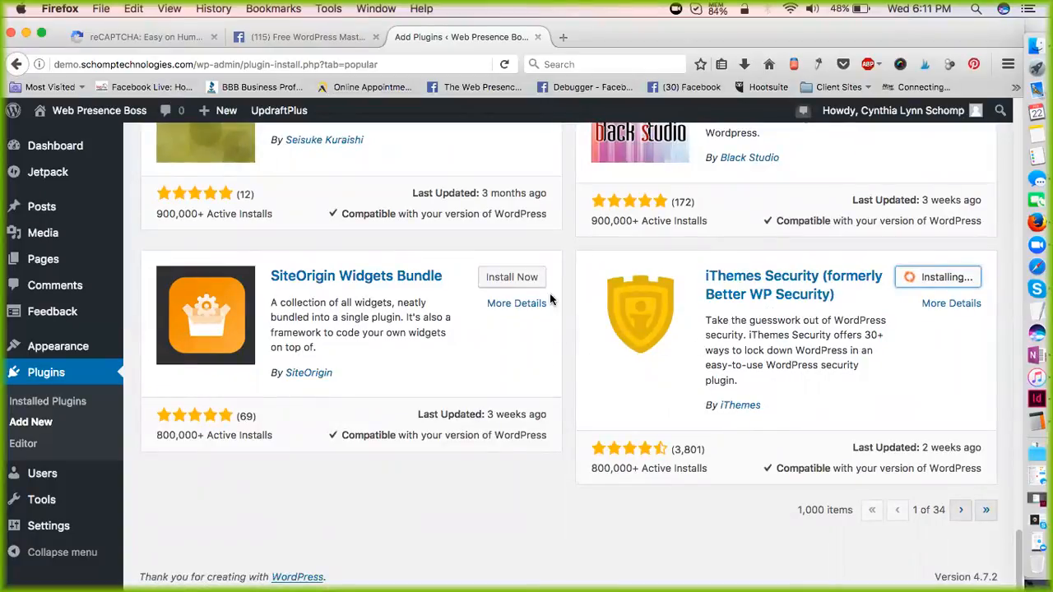
- Install Yoast SEO from higher up the Popular list
scroll(564, 243, up, 5)
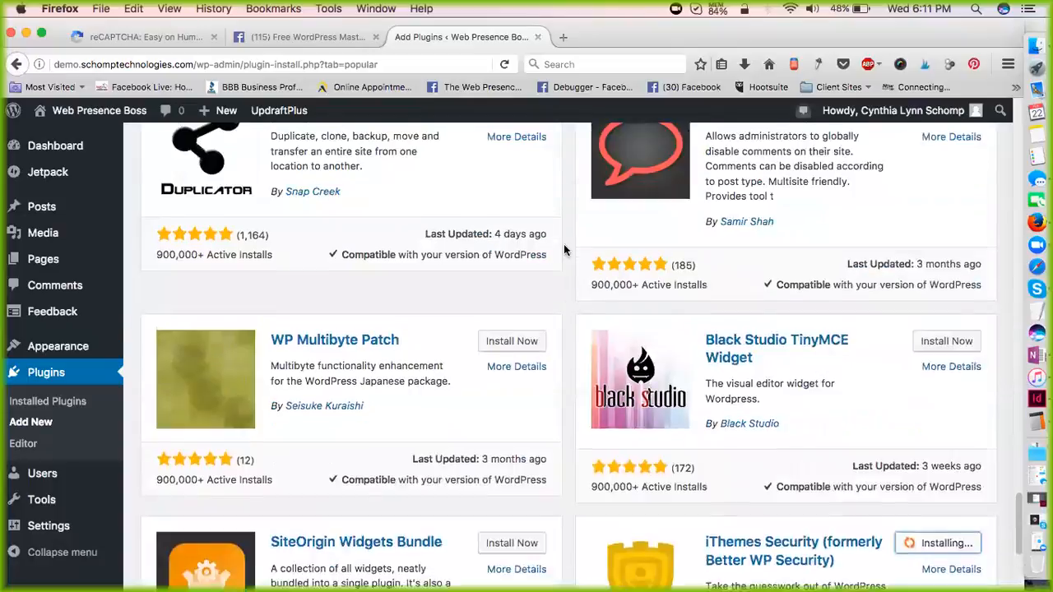
scroll(564, 244, up, 4)
scroll(563, 243, up, 5)
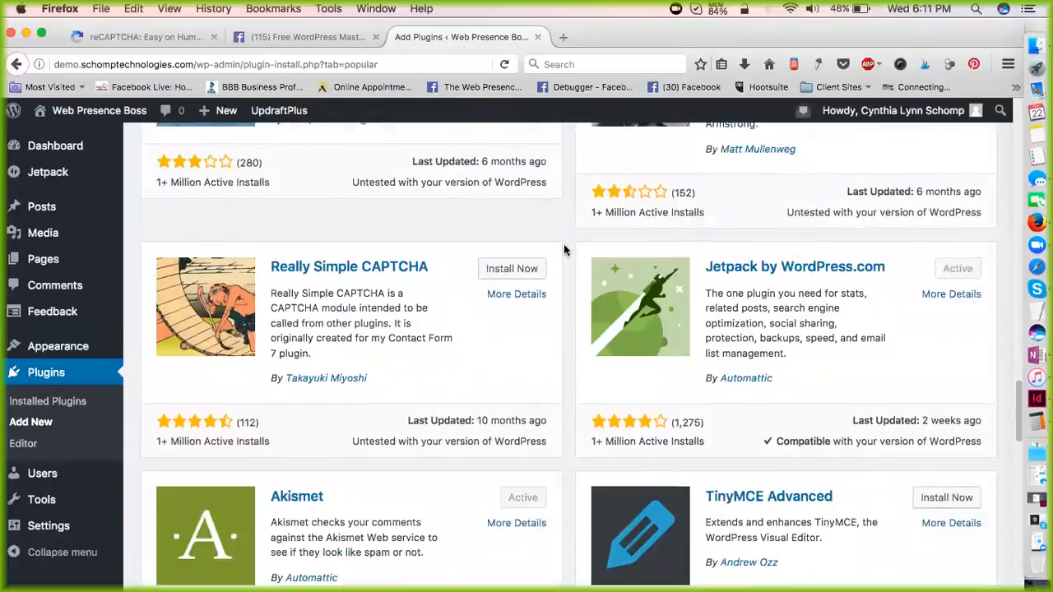
scroll(565, 247, up, 5)
scroll(564, 249, up, 4)
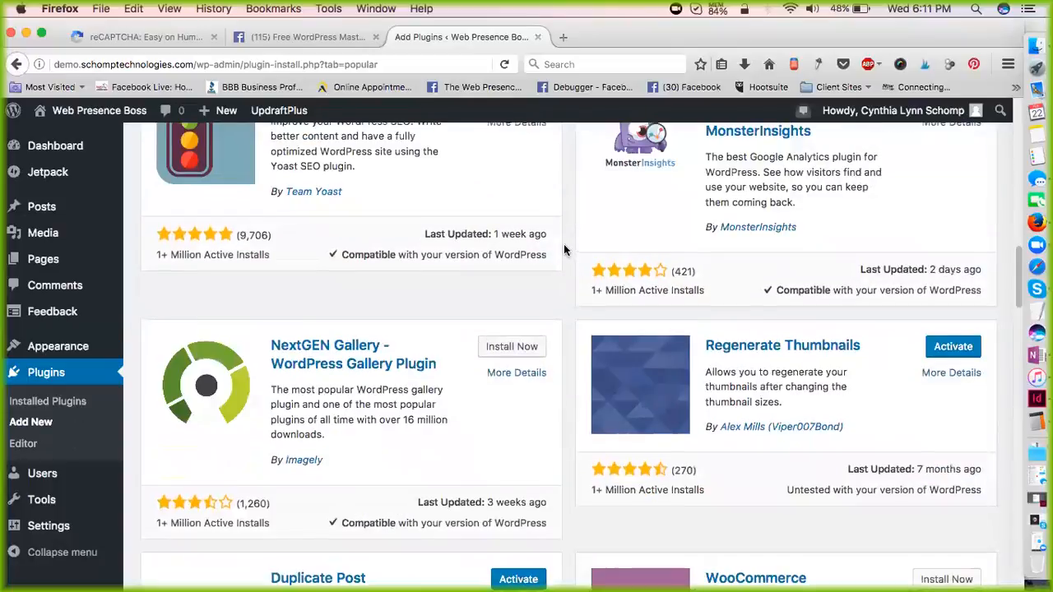
scroll(564, 243, up, 3)
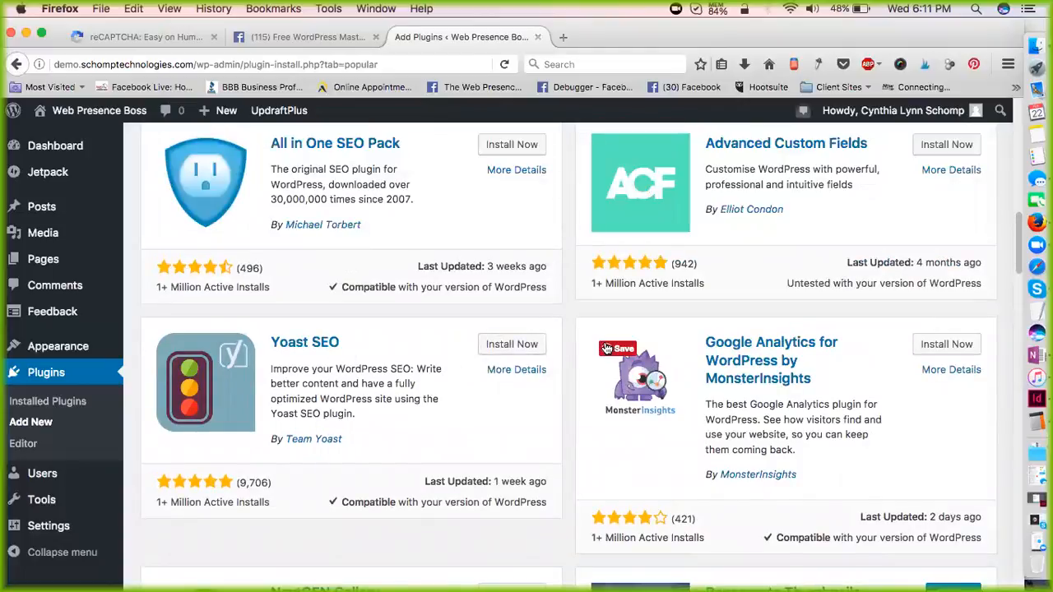
click(537, 346)
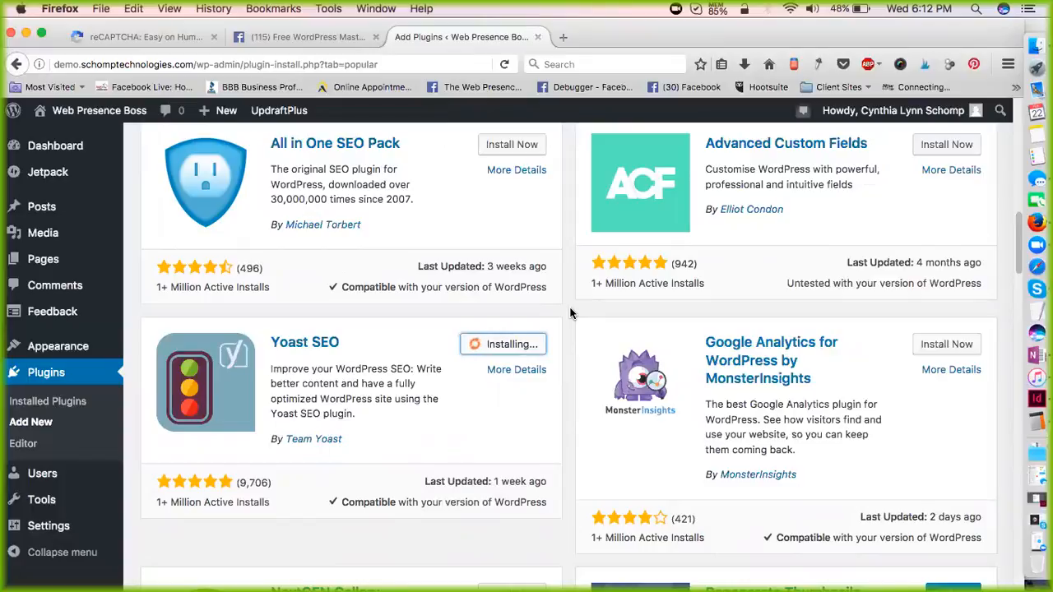
scroll(570, 313, up, 5)
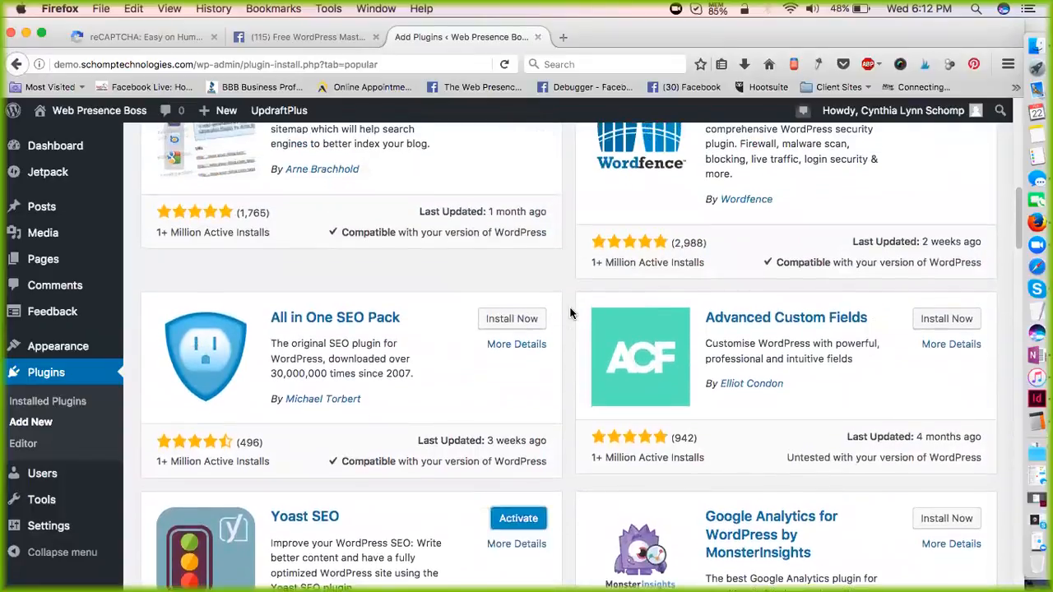
scroll(570, 312, up, 4)
scroll(570, 312, up, 8)
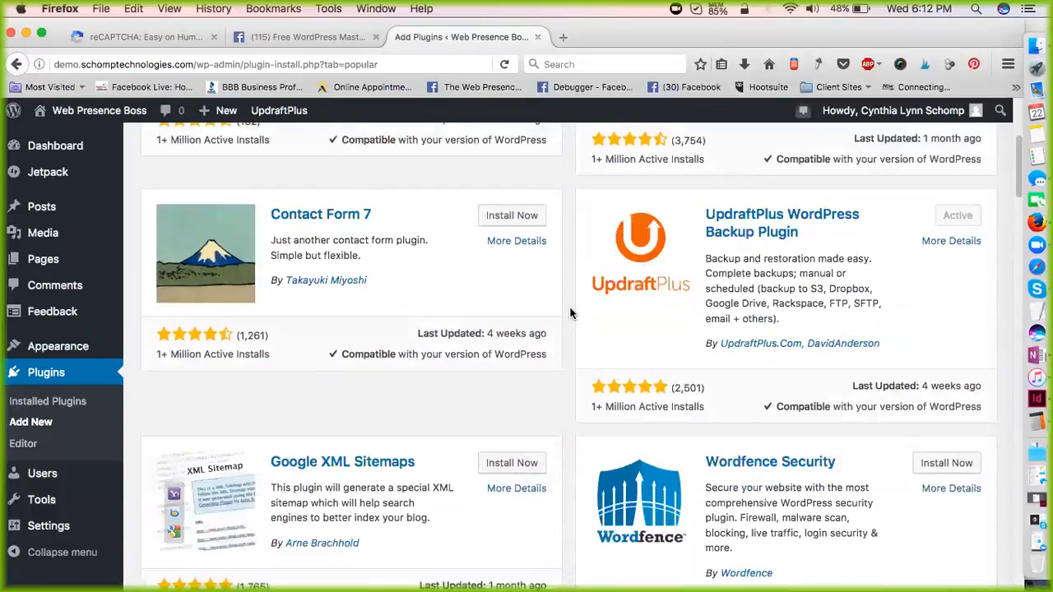
scroll(571, 313, up, 3)
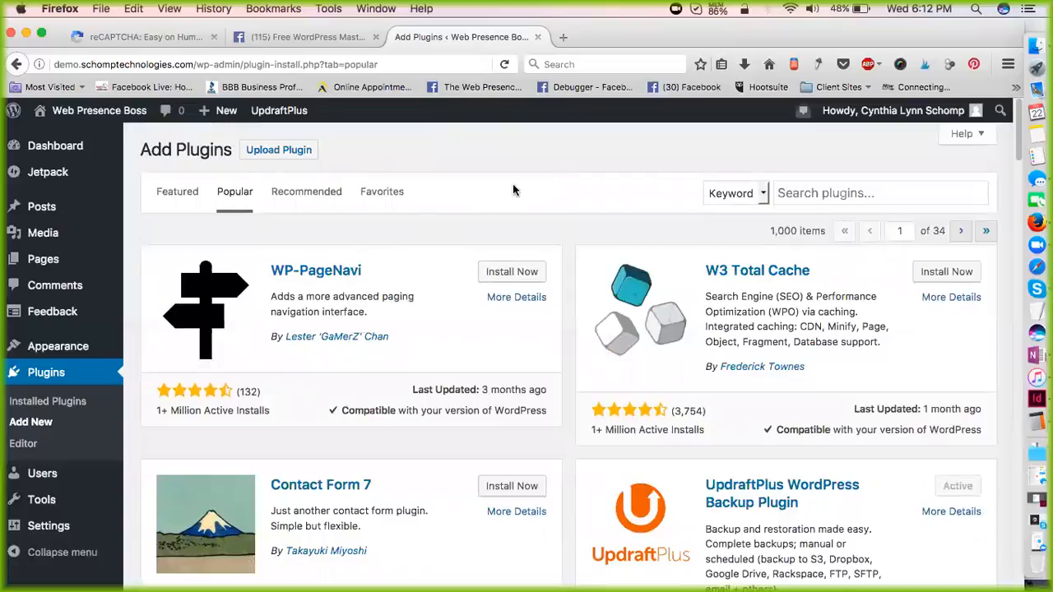
- Upload bloom.zip, located via a This Mac search for 'bloom', and install it
click(311, 154)
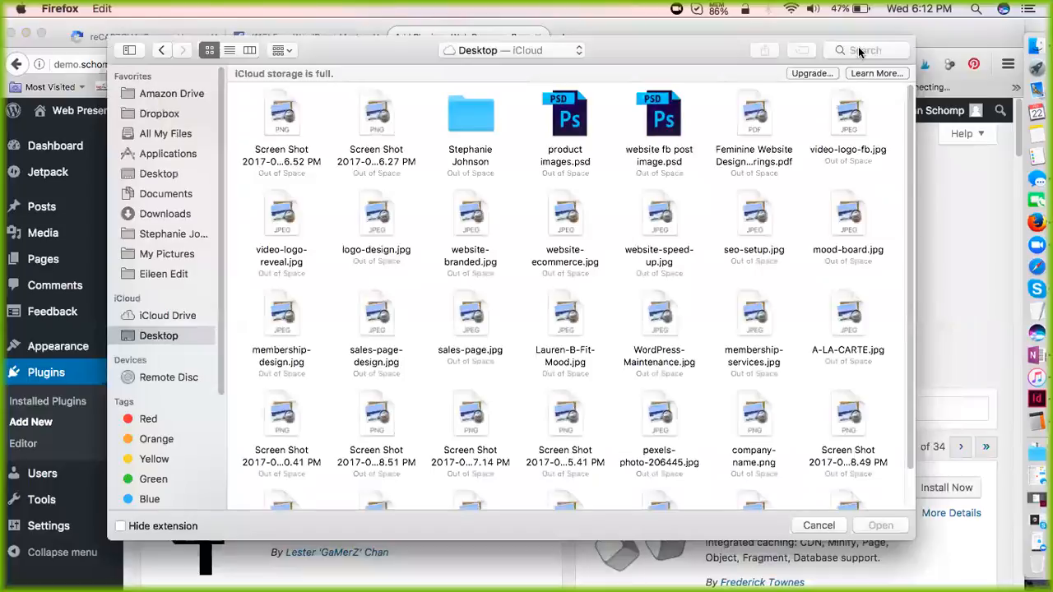
click(859, 50)
text(b)
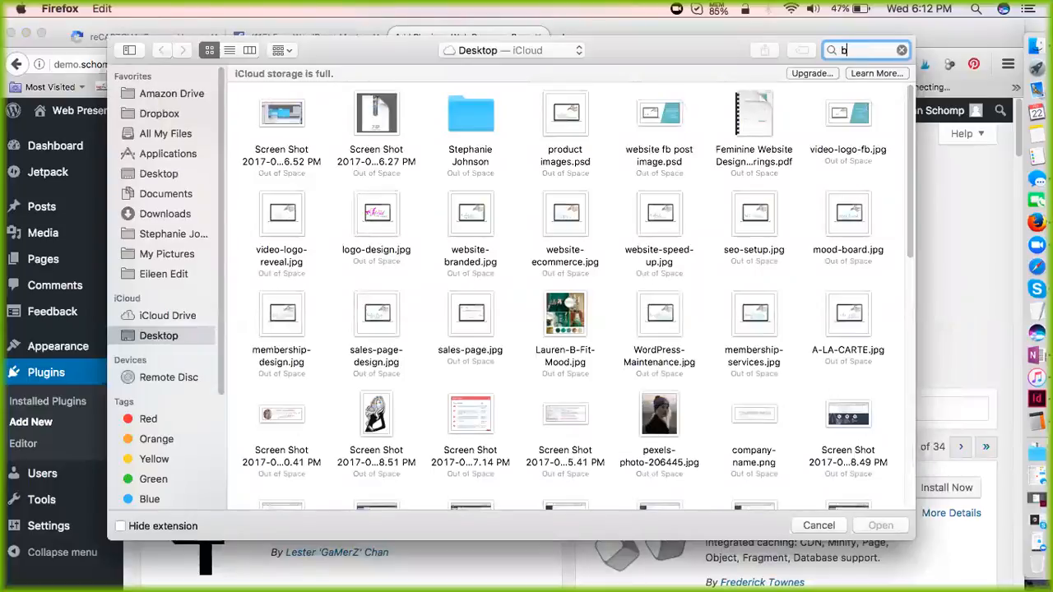
text(loom)
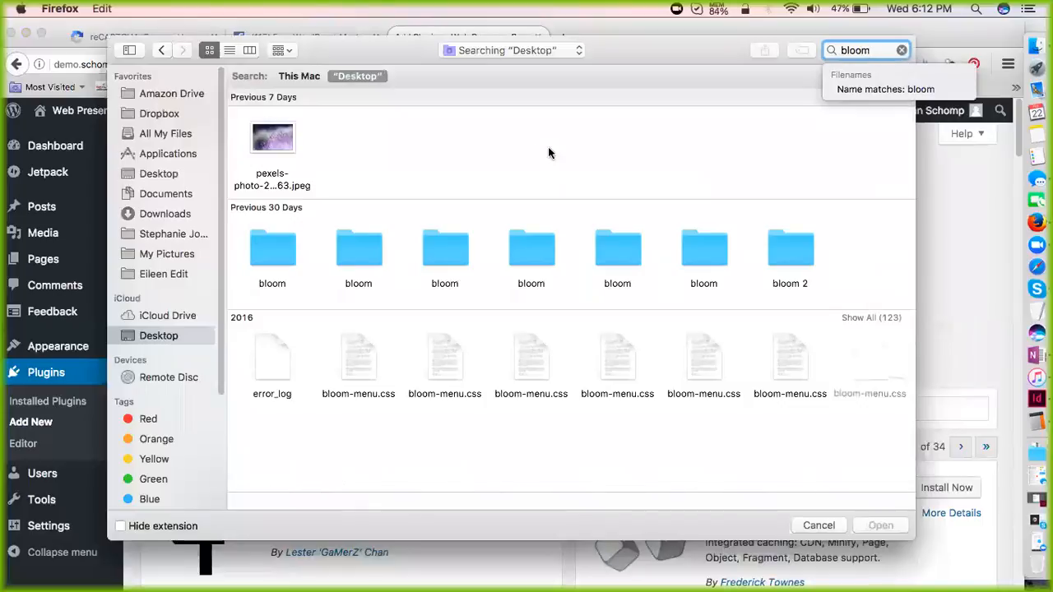
click(288, 72)
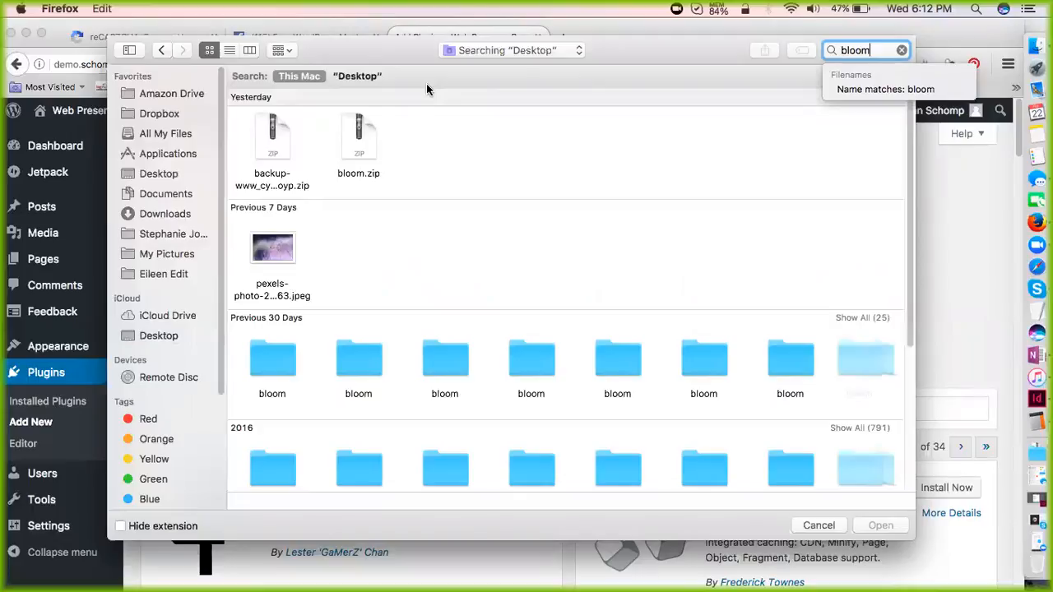
click(366, 136)
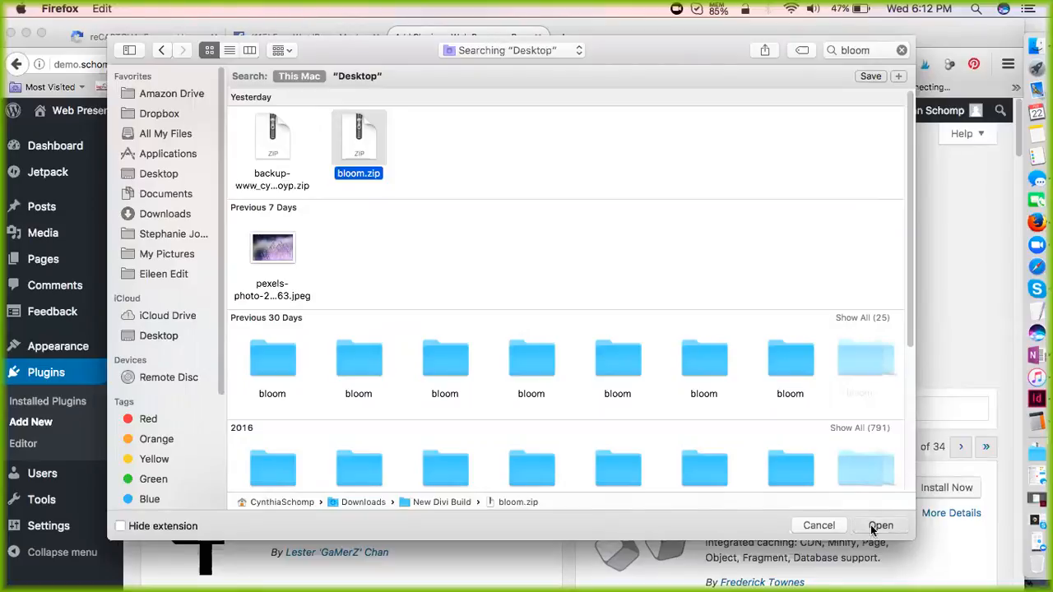
click(871, 525)
click(674, 298)
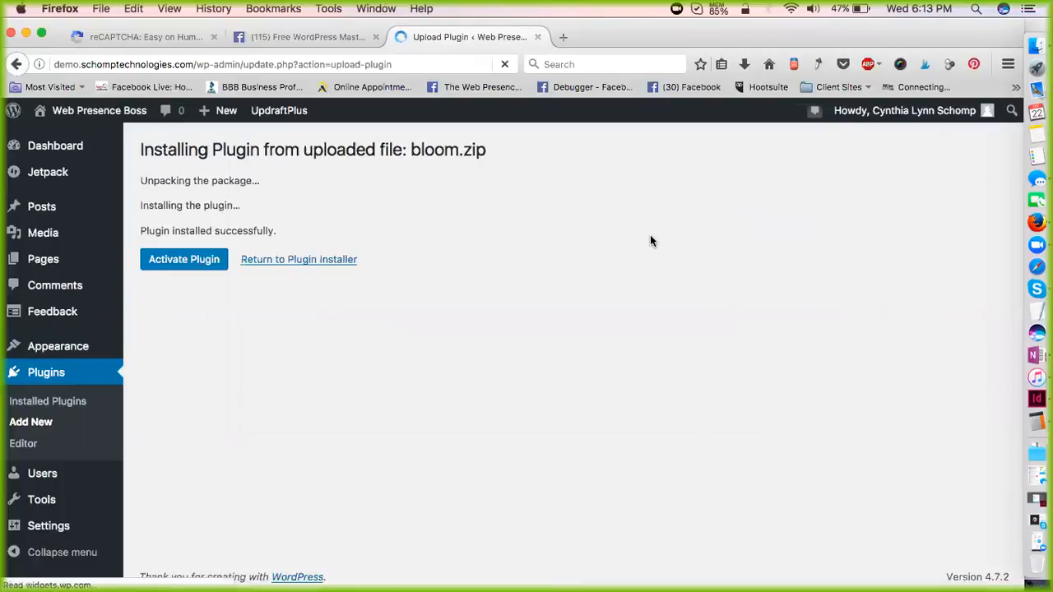
- Activate the Bloom plugin and return to the Add Plugins page
click(182, 260)
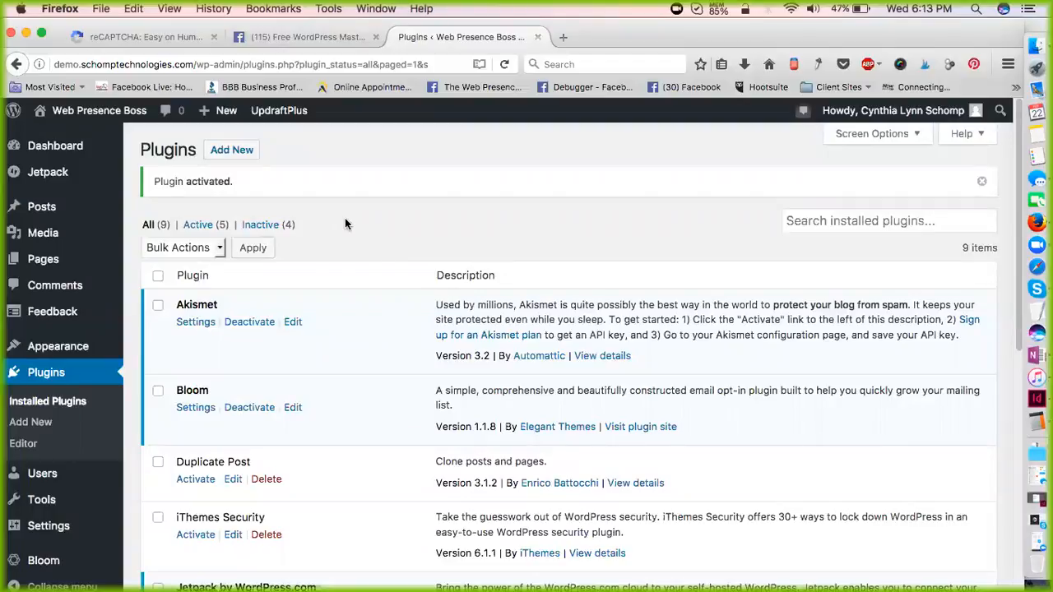
click(252, 149)
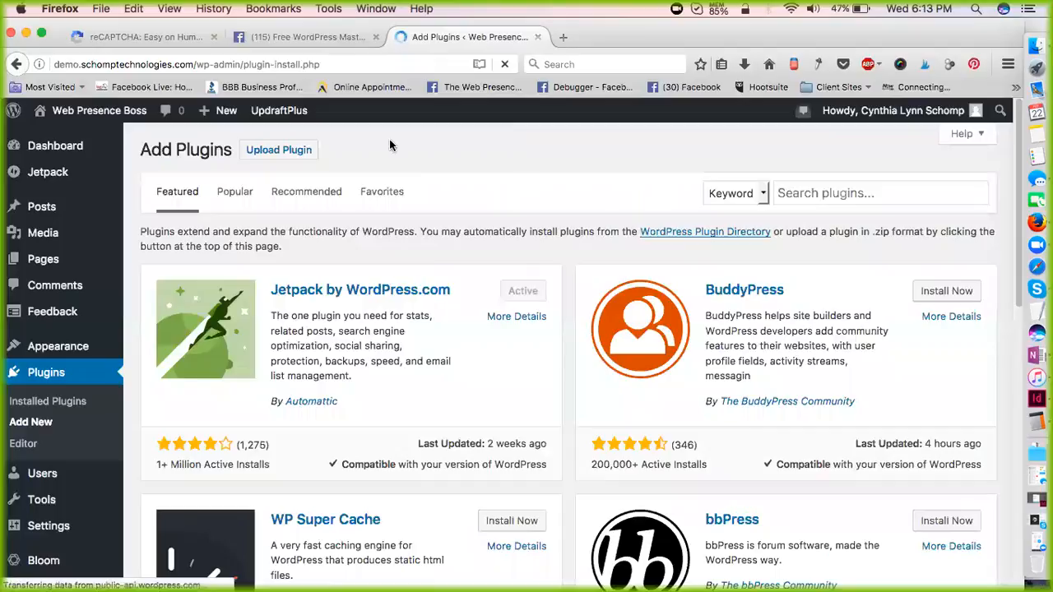
- Upload monarch.zip from the New Divi Build folder as a plugin and install it
click(304, 153)
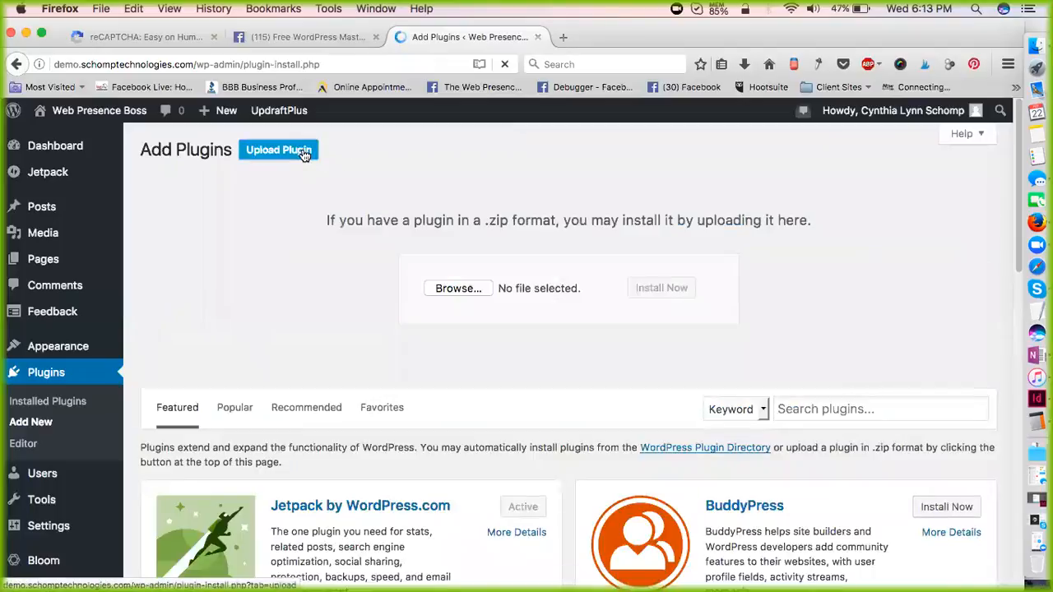
click(476, 290)
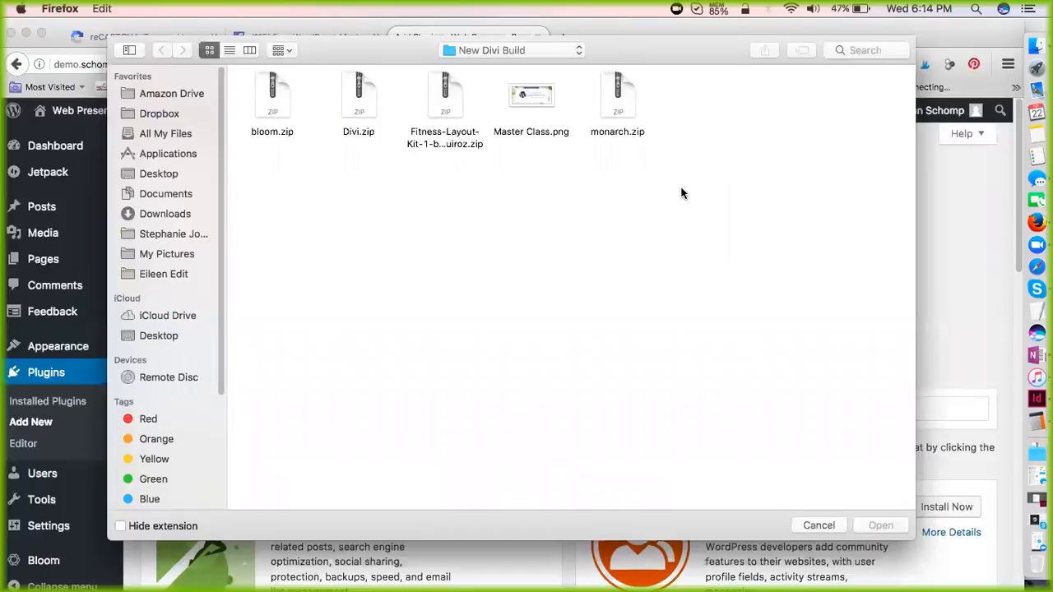
click(624, 110)
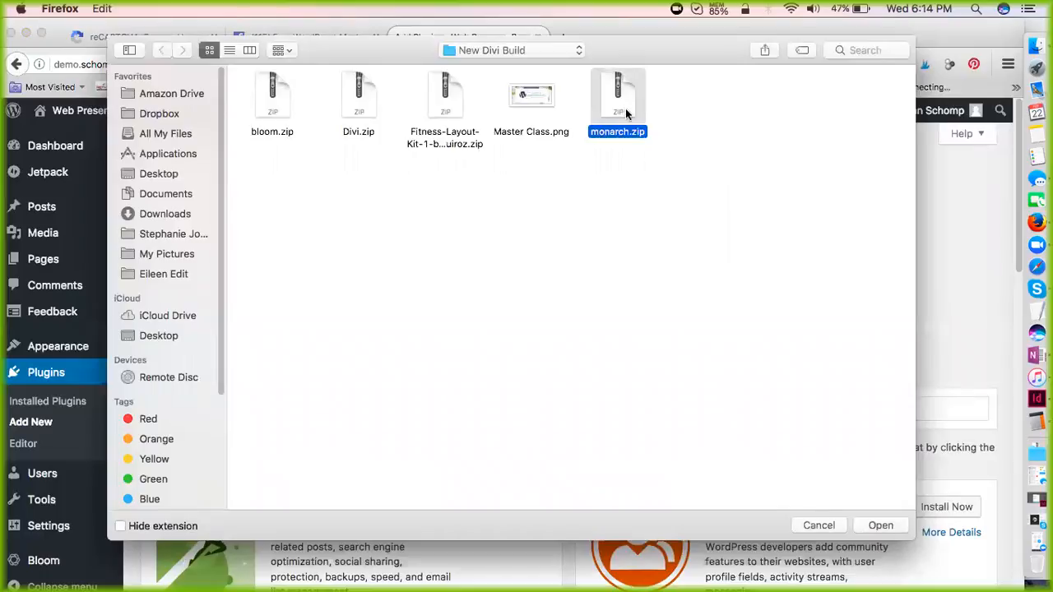
click(878, 526)
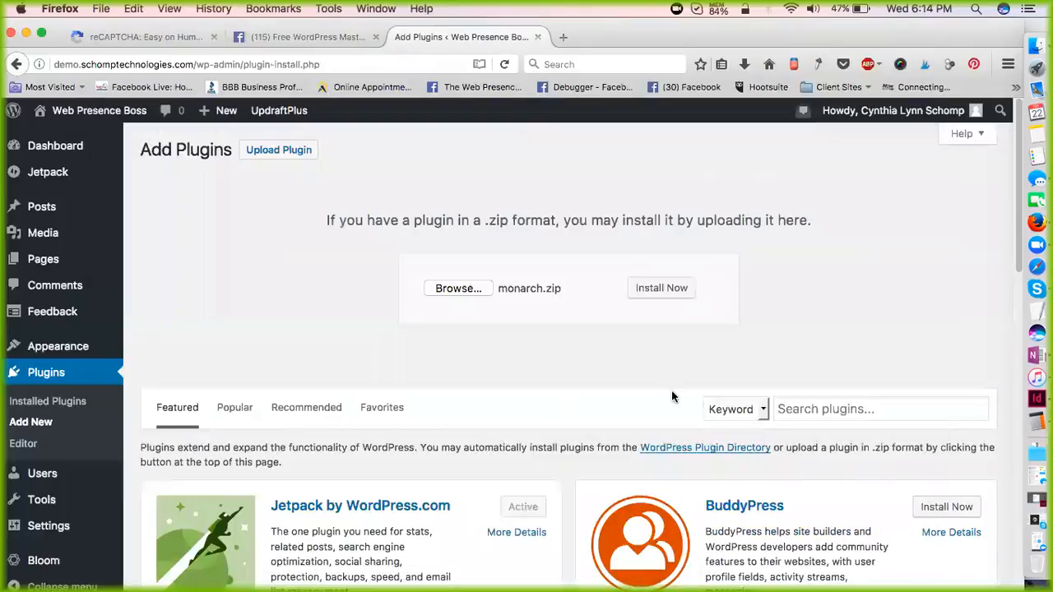
click(660, 298)
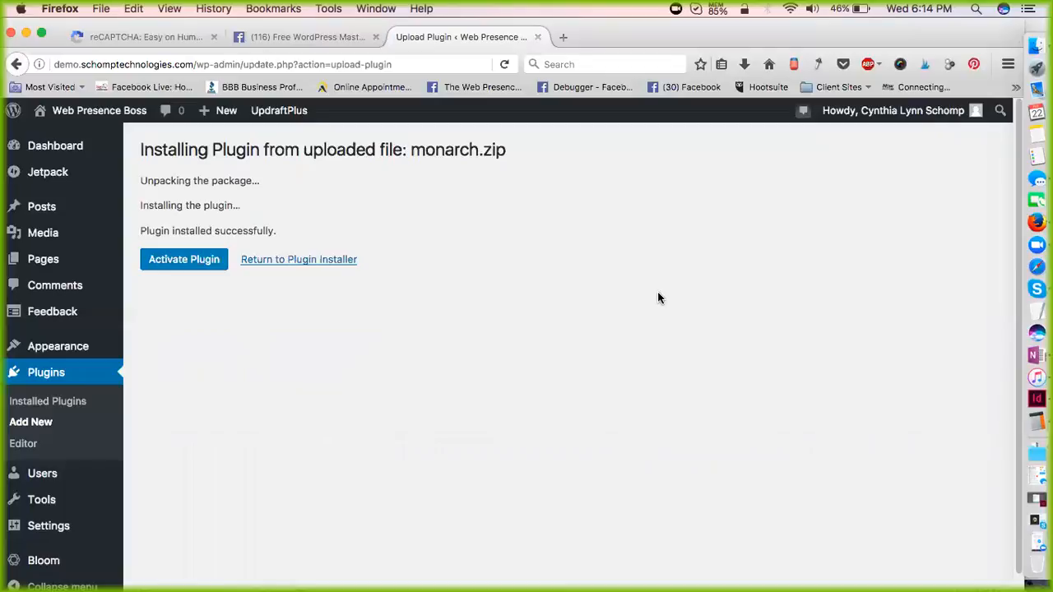
- Activate Monarch Plugin 1.3.2 and confirm it is active in the Installed Plugins list
click(186, 263)
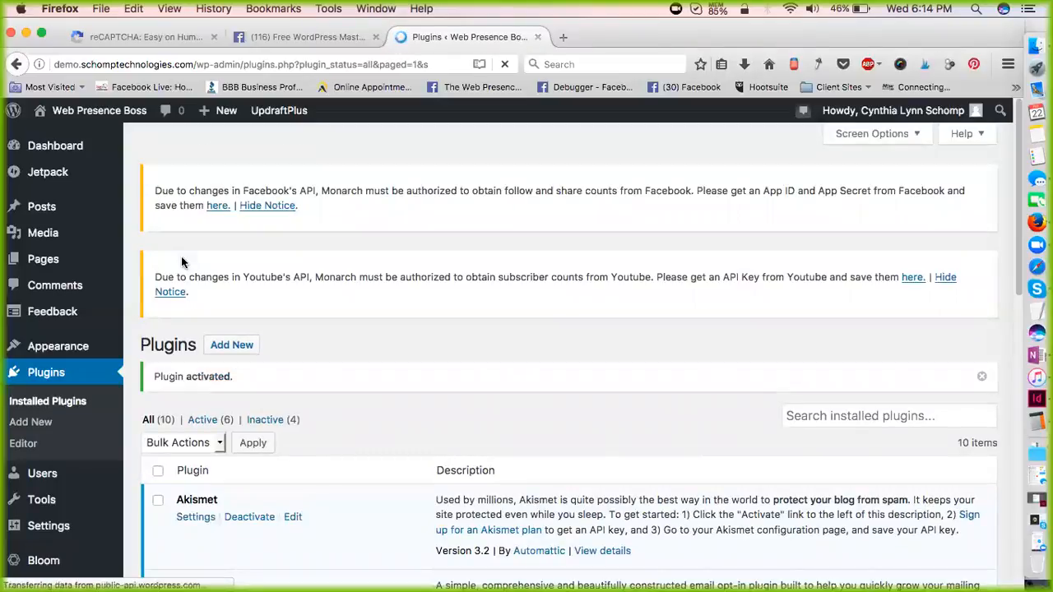
scroll(313, 321, down, 2)
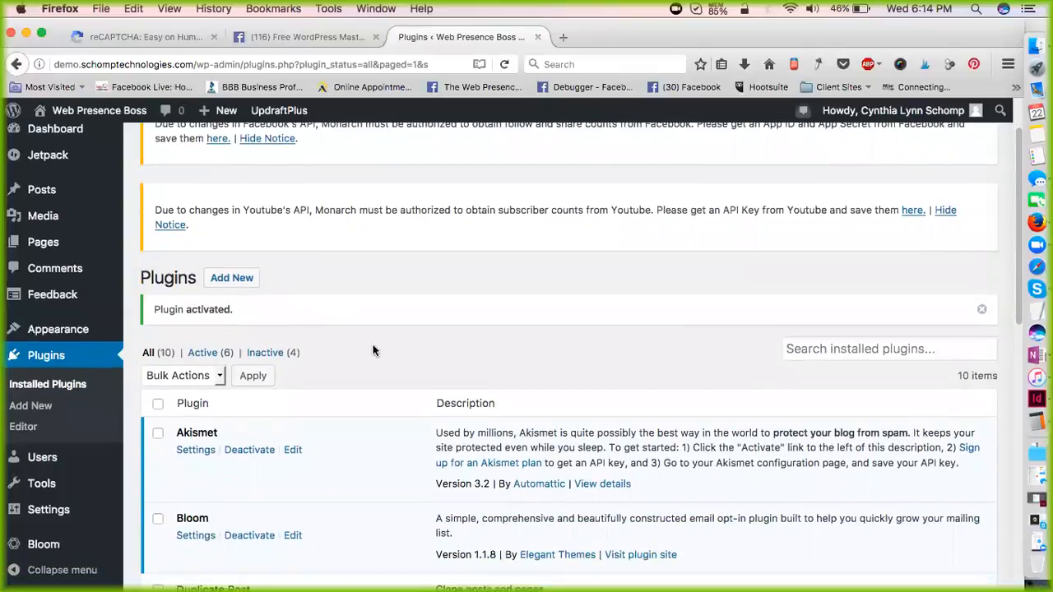
scroll(308, 330, down, 2)
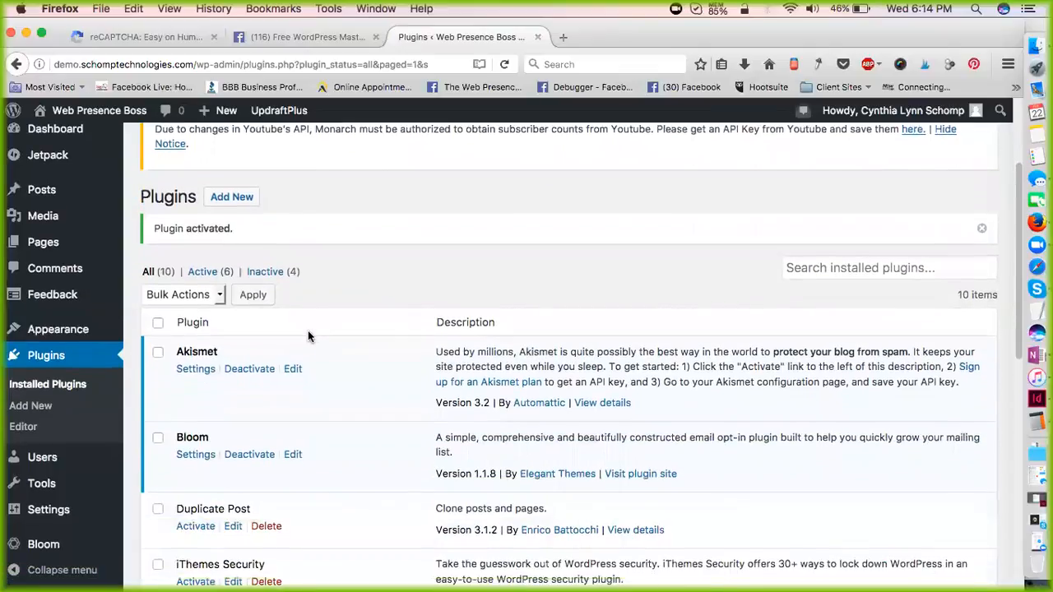
scroll(308, 330, up, 1)
scroll(308, 330, down, 2)
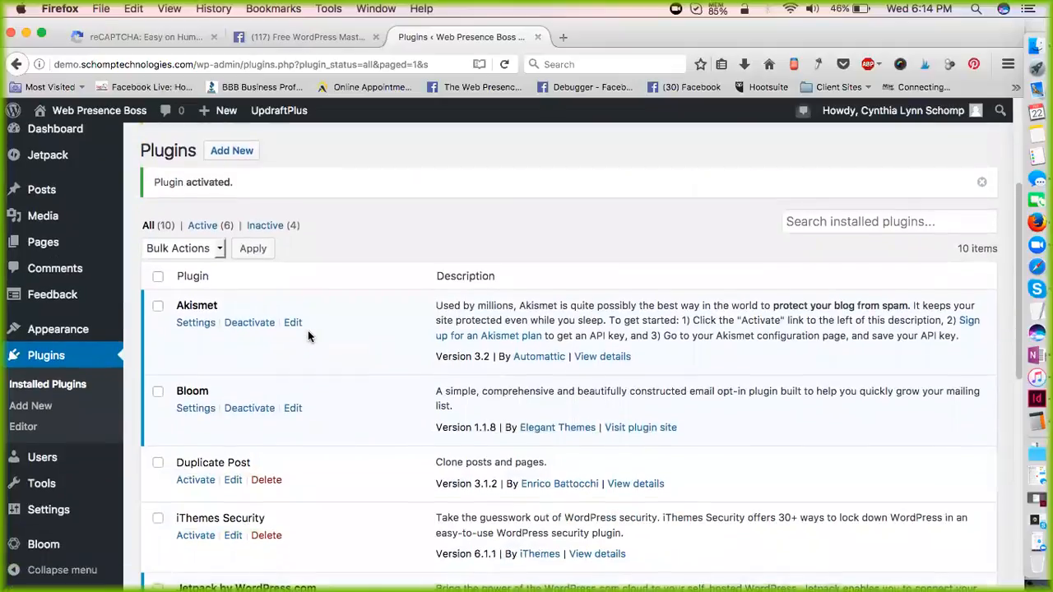
scroll(308, 330, down, 1)
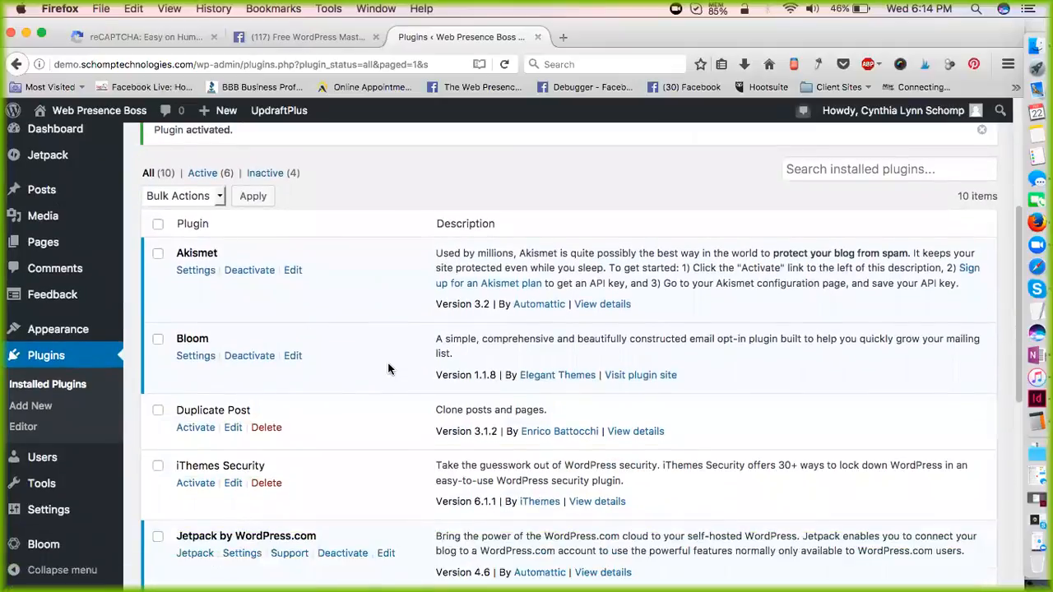
scroll(390, 369, down, 2)
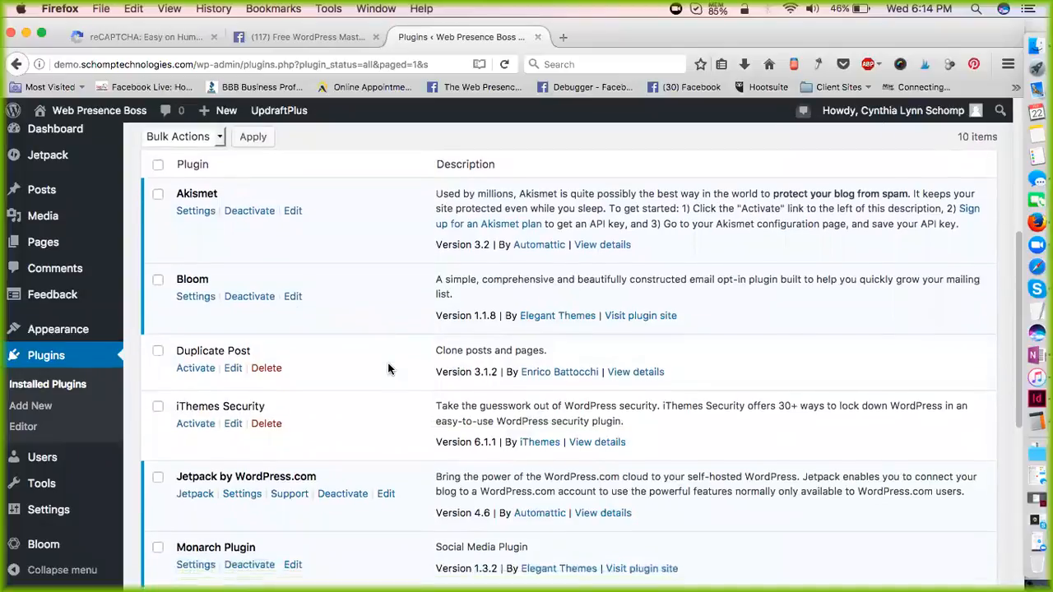
scroll(390, 369, down, 3)
scroll(390, 370, down, 2)
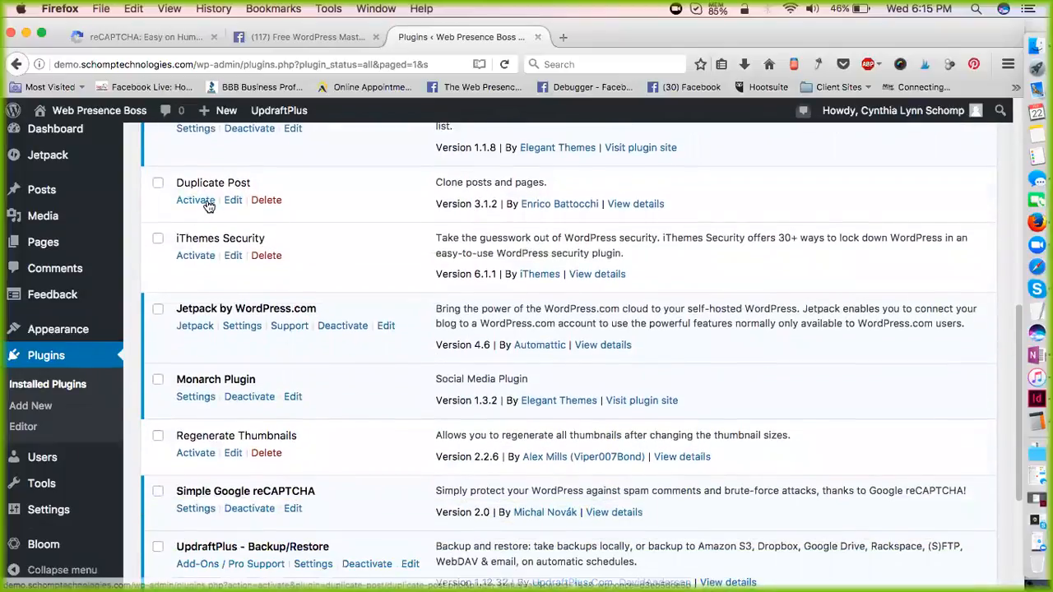
- Activate the Duplicate Post and iThemes Security plugins
click(198, 201)
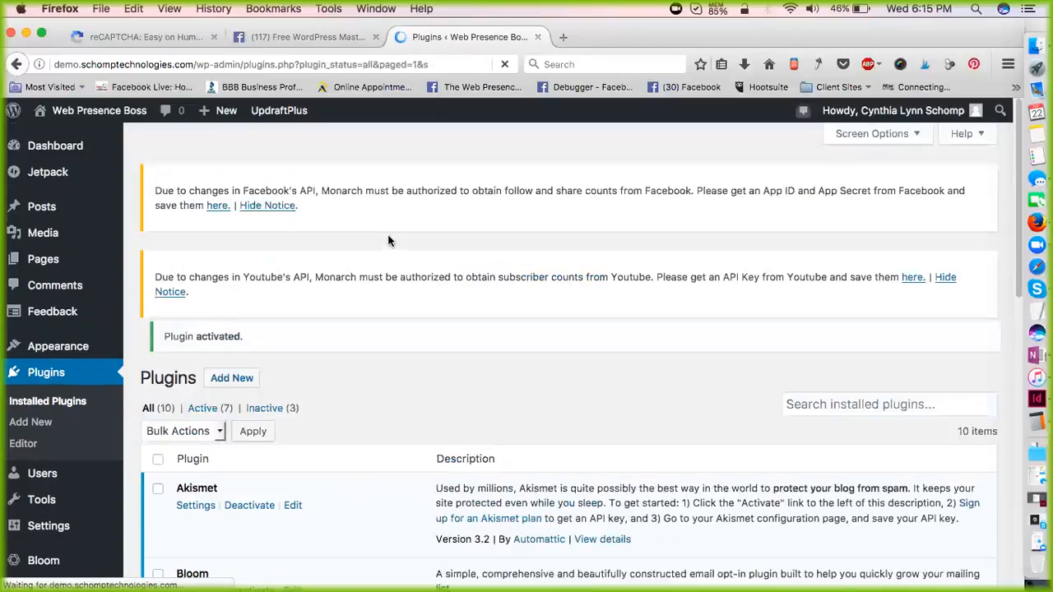
scroll(399, 404, down, 7)
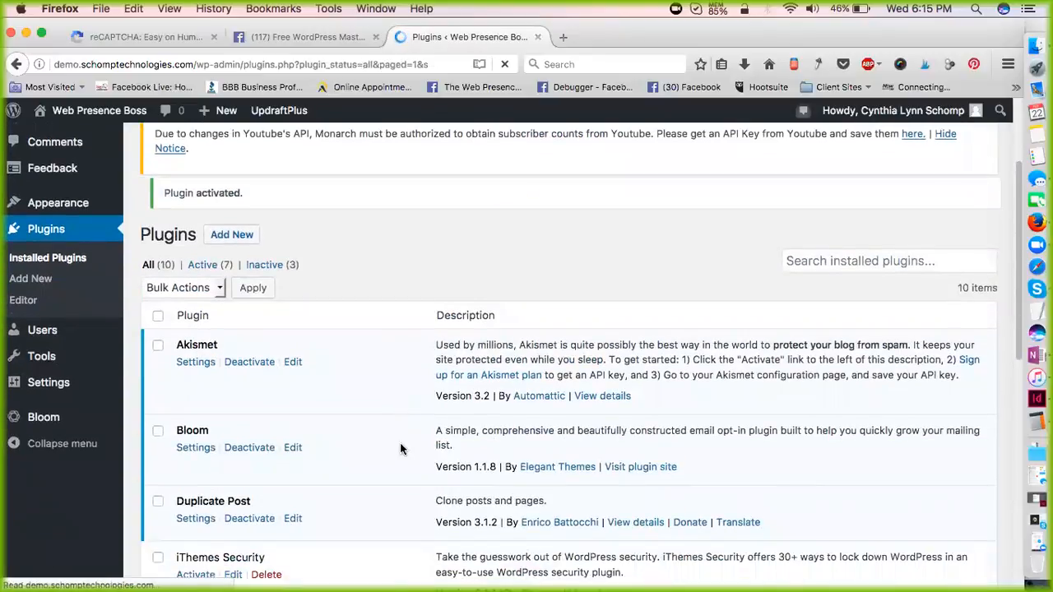
click(198, 392)
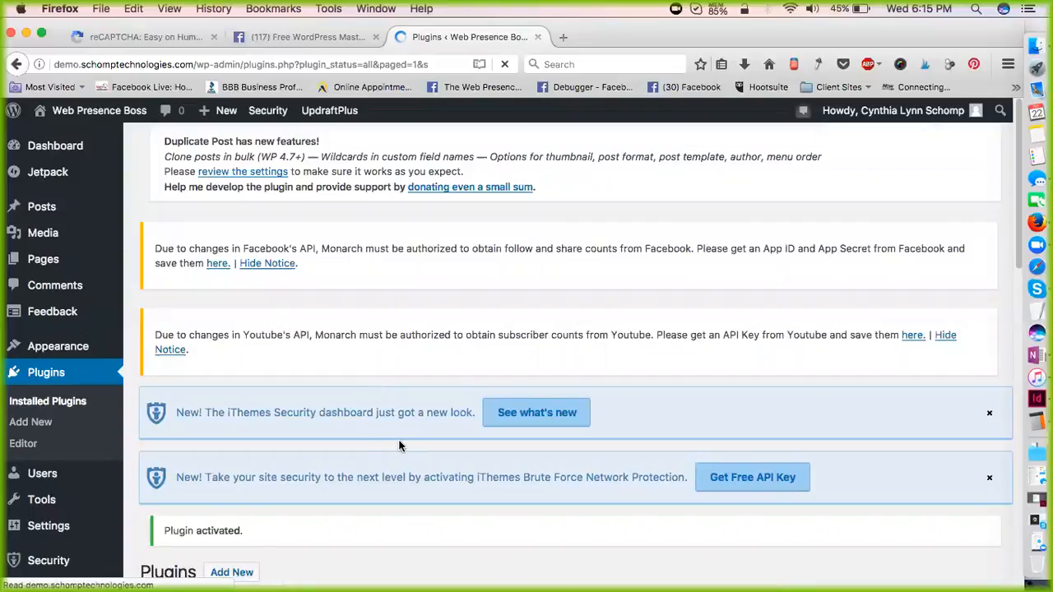
- Activate the Regenerate Thumbnails plugin
scroll(399, 447, down, 15)
scroll(399, 447, down, 1)
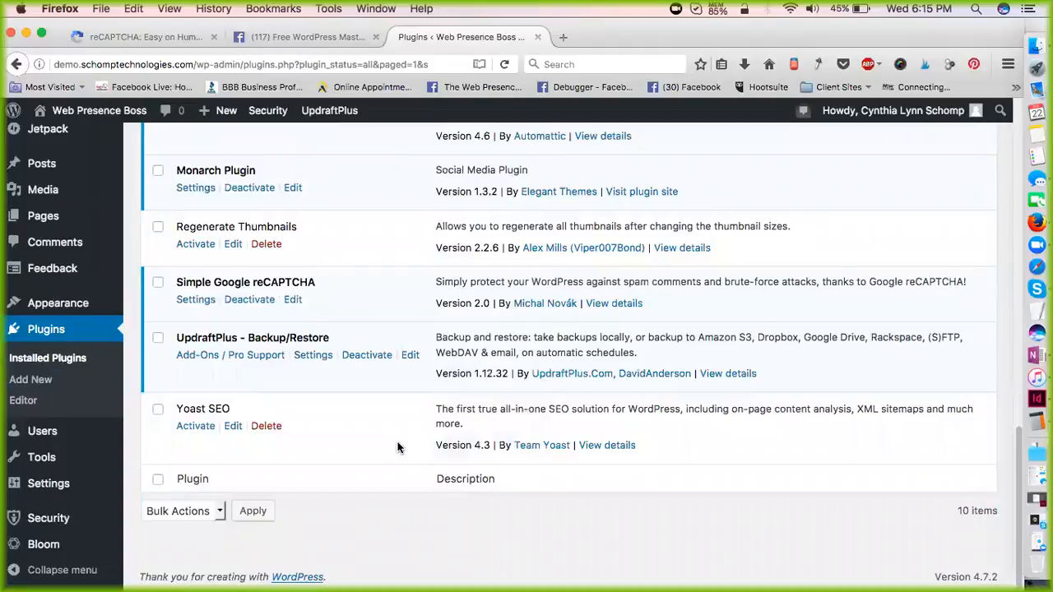
scroll(403, 267, up, 1)
scroll(401, 266, up, 5)
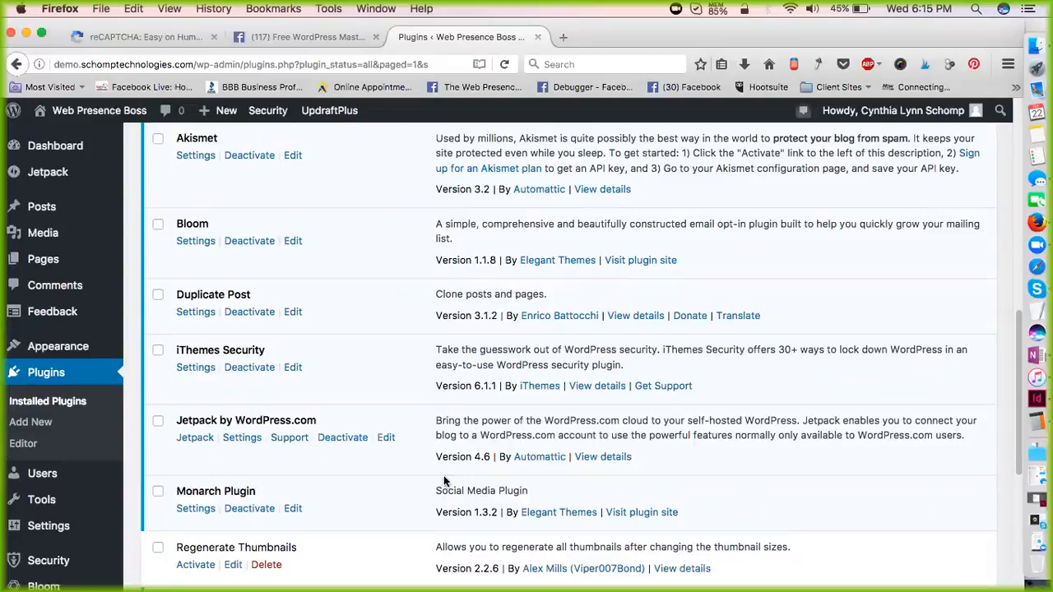
scroll(412, 492, down, 1)
scroll(391, 492, down, 1)
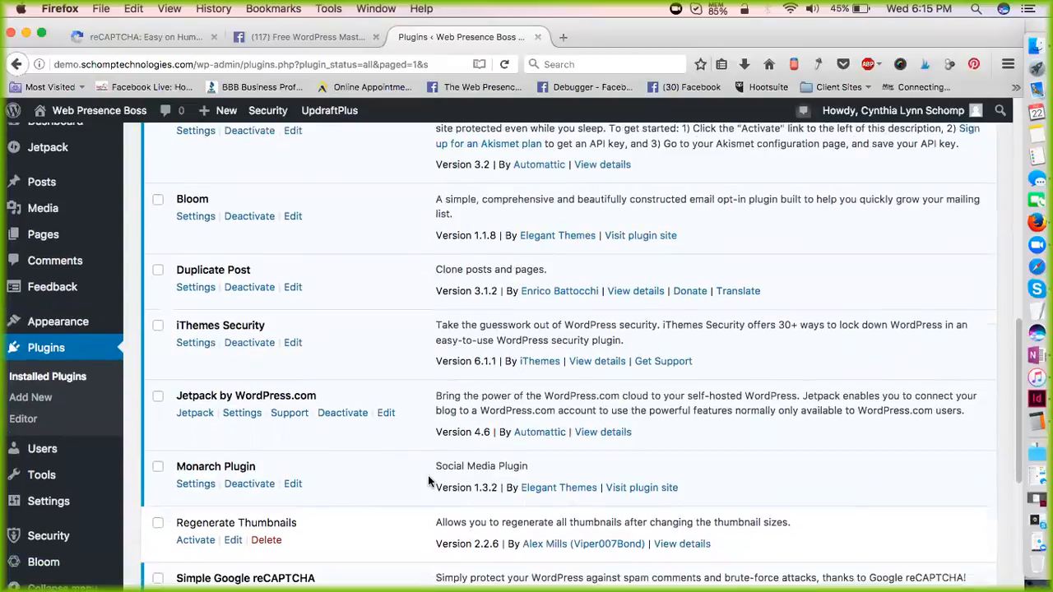
scroll(405, 487, down, 2)
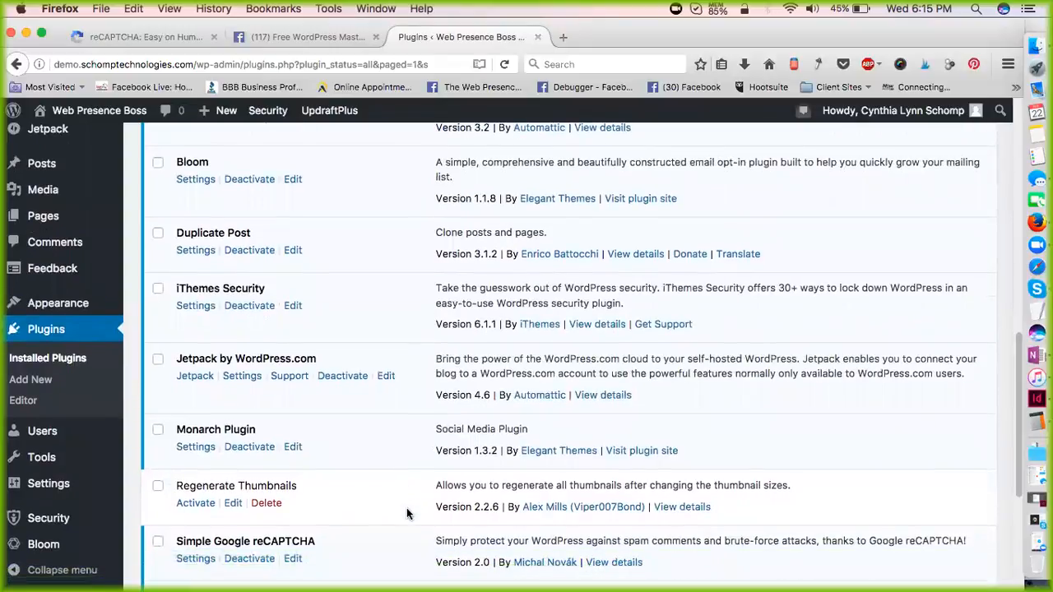
click(198, 504)
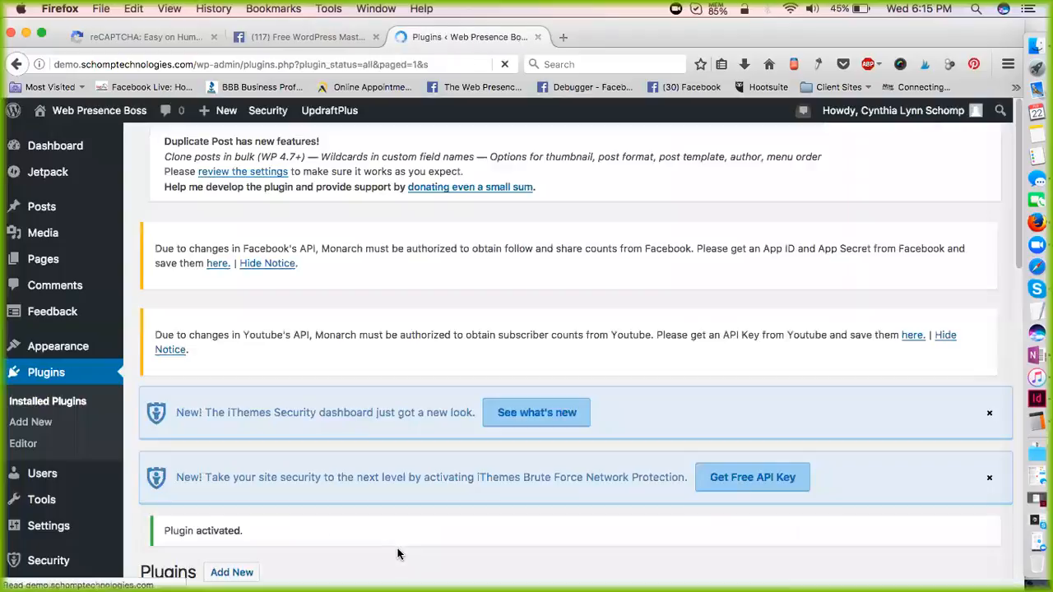
- Activate Yoast SEO, making all ten installed plugins active
scroll(407, 512, down, 5)
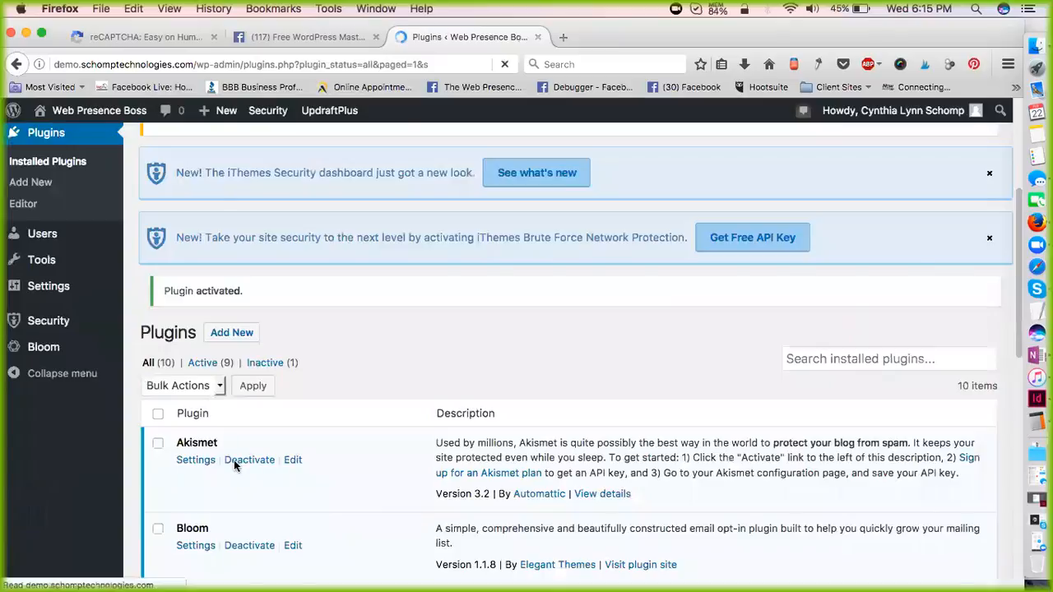
scroll(234, 460, down, 10)
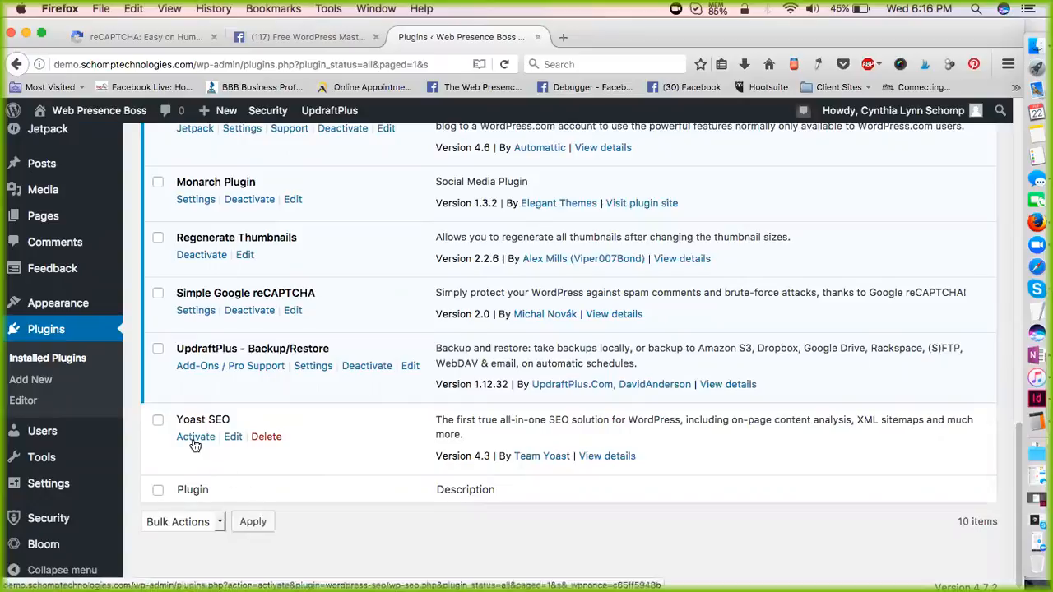
click(195, 440)
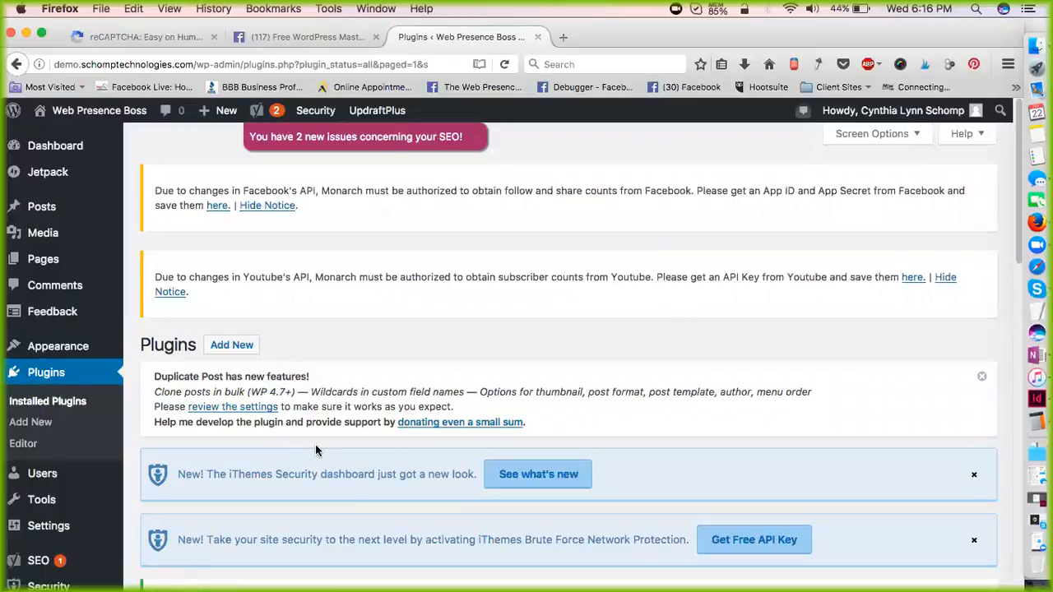
scroll(331, 453, down, 3)
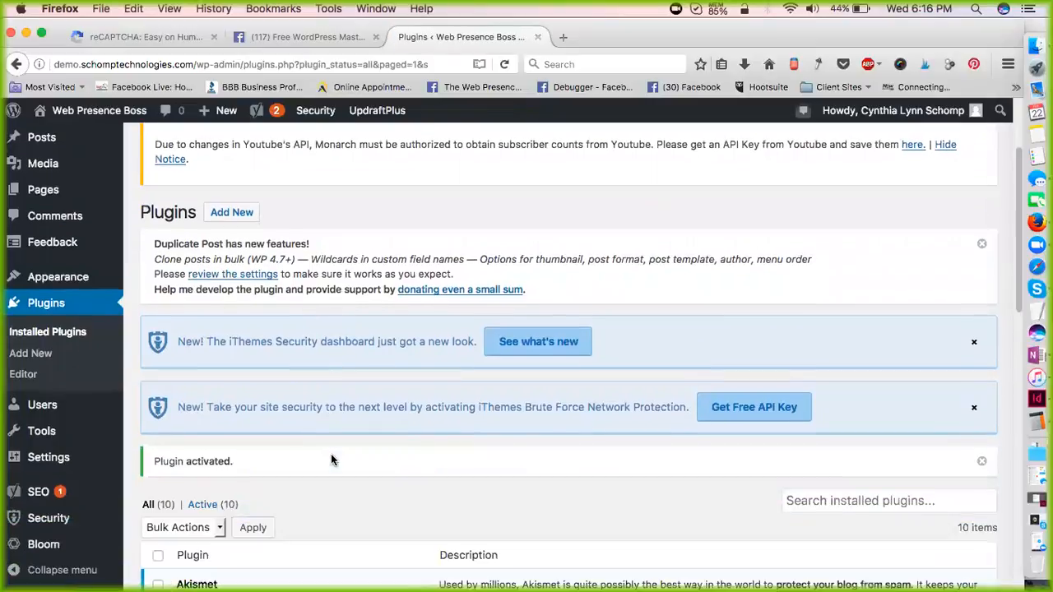
scroll(331, 460, down, 2)
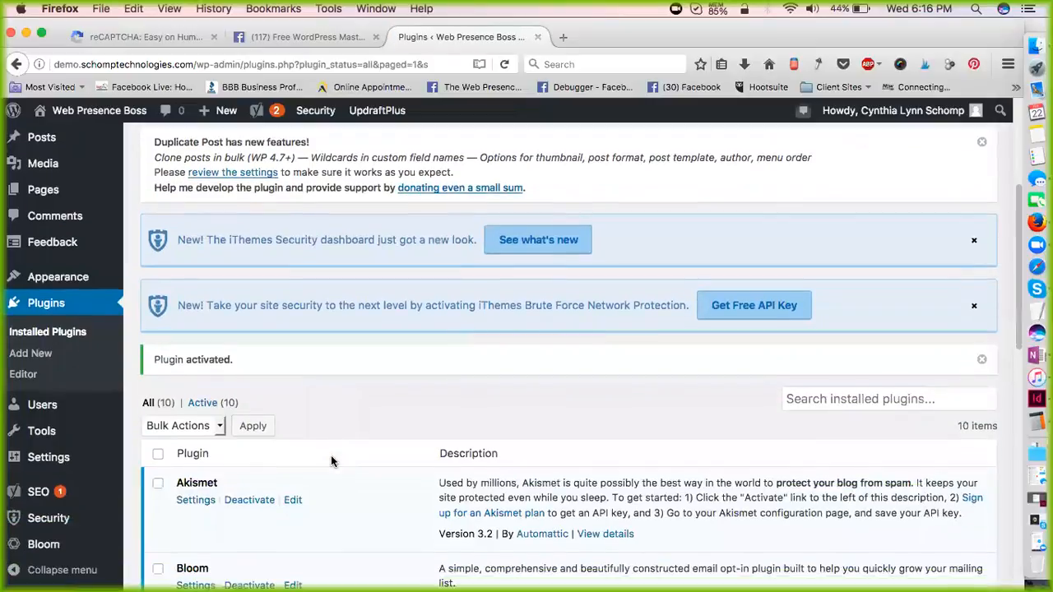
scroll(332, 461, down, 6)
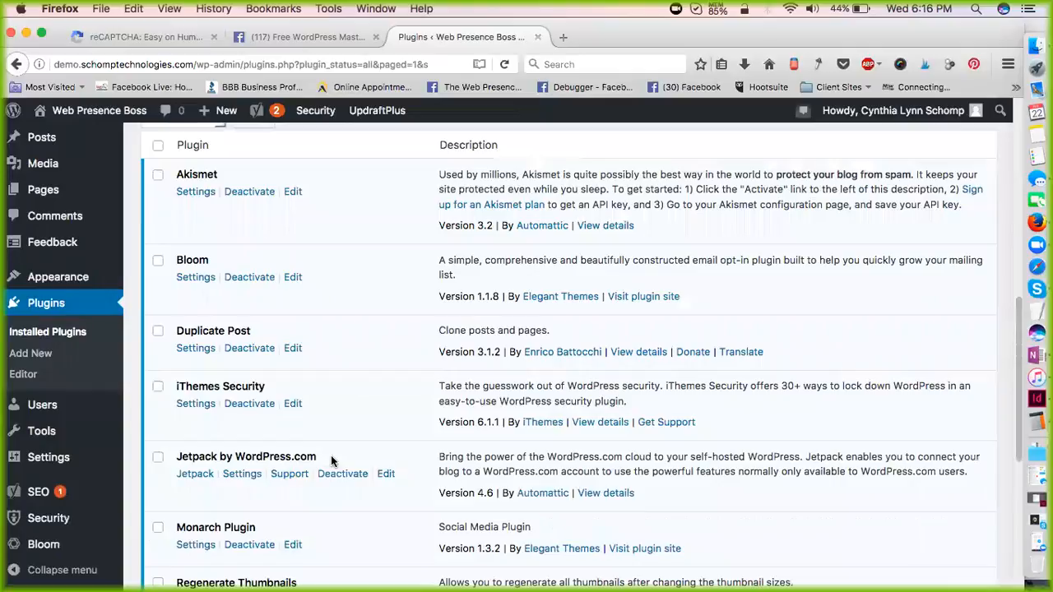
scroll(350, 403, up, 7)
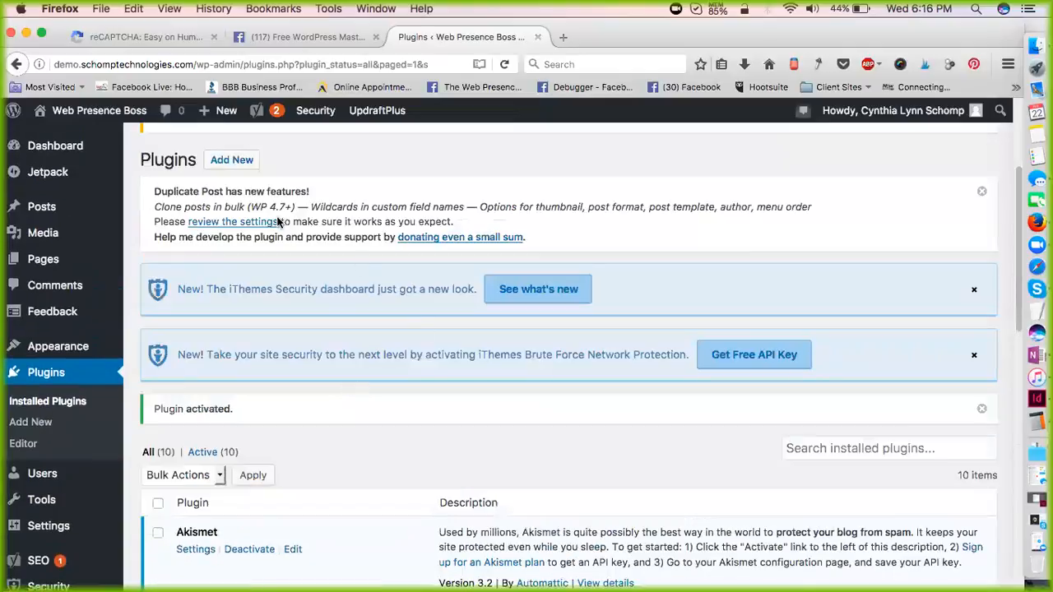
- Go to Plugins > Add New, show the Upload Plugin form and open the Browse file chooser
click(233, 163)
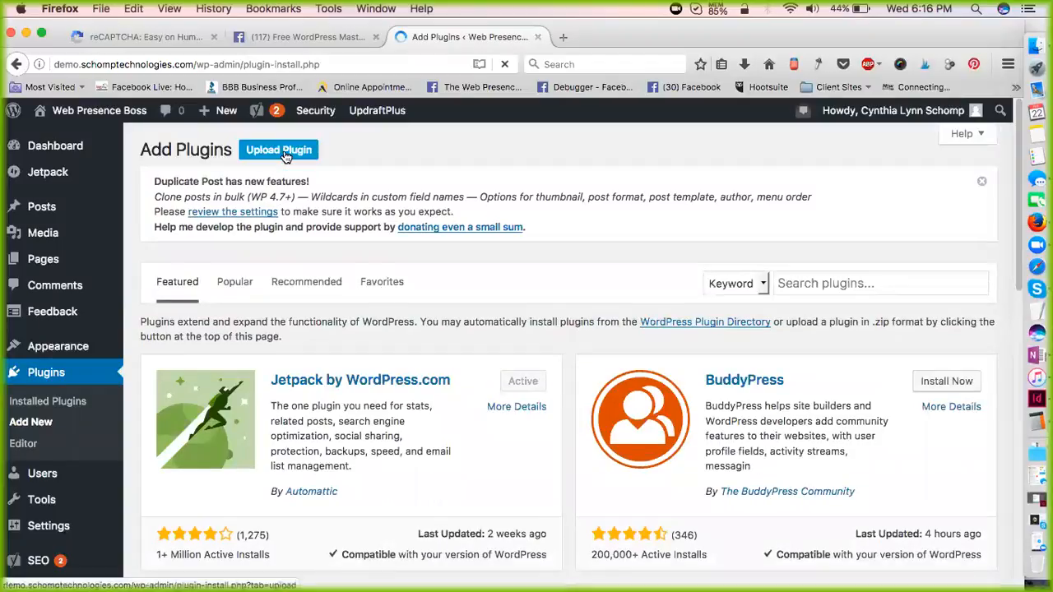
click(288, 151)
click(465, 384)
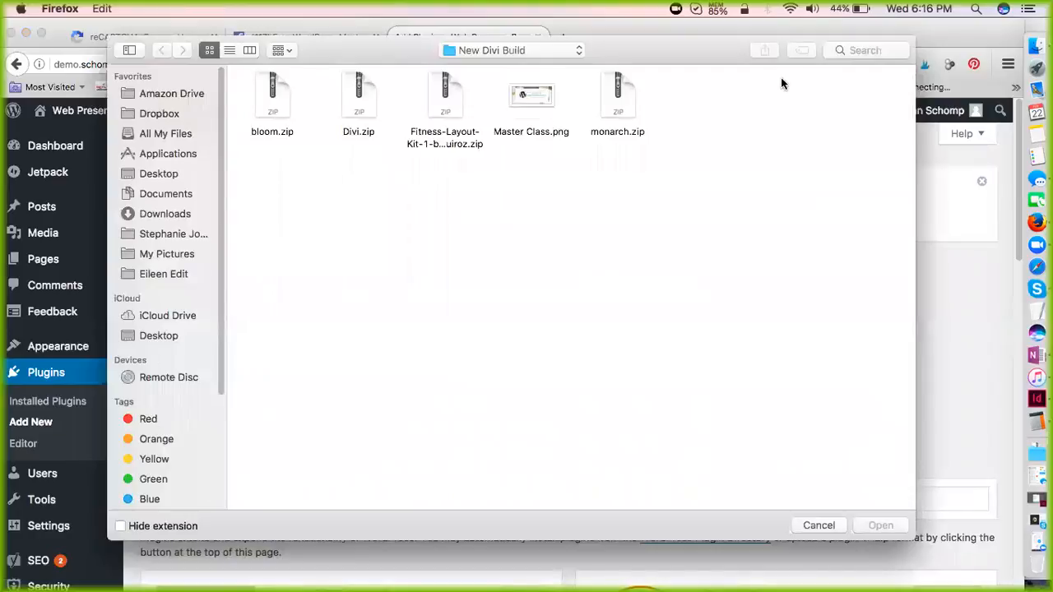
- Search the file dialog for 'updater' and open the plugins folder holding elegant-themes-updater
click(846, 49)
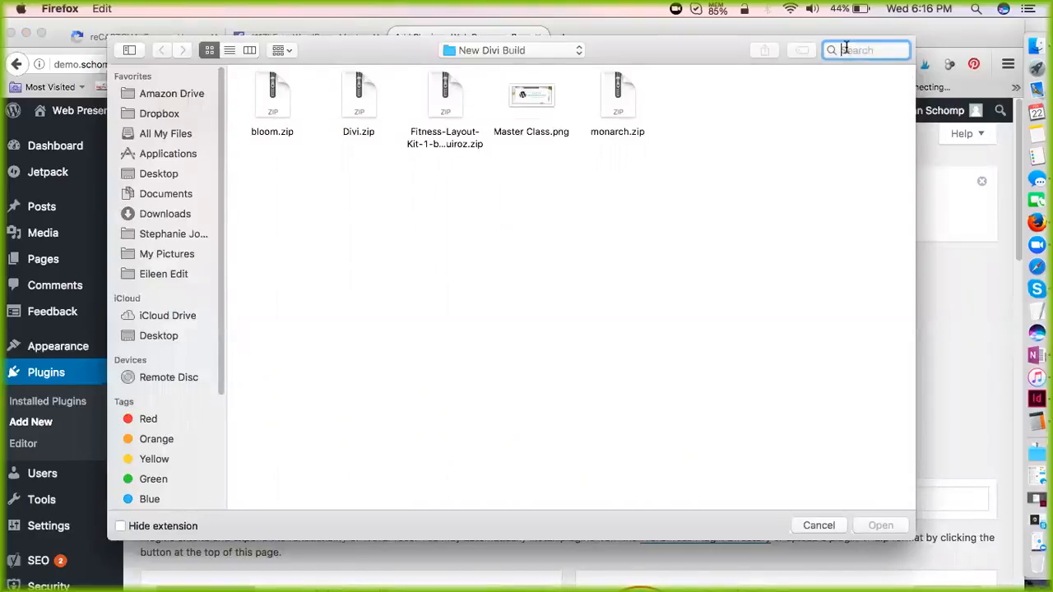
text(updater)
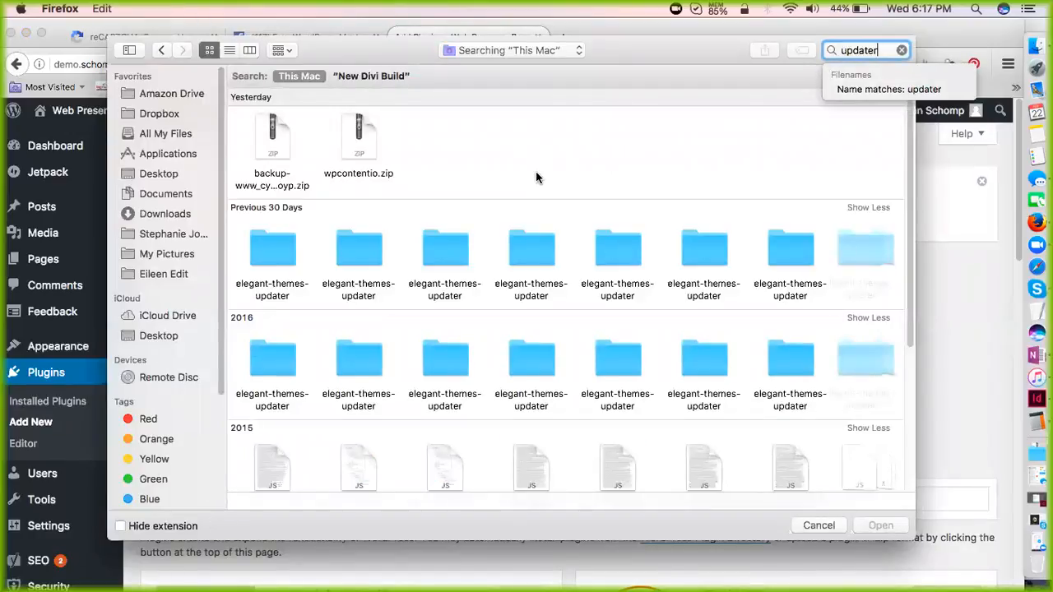
scroll(545, 181, down, 2)
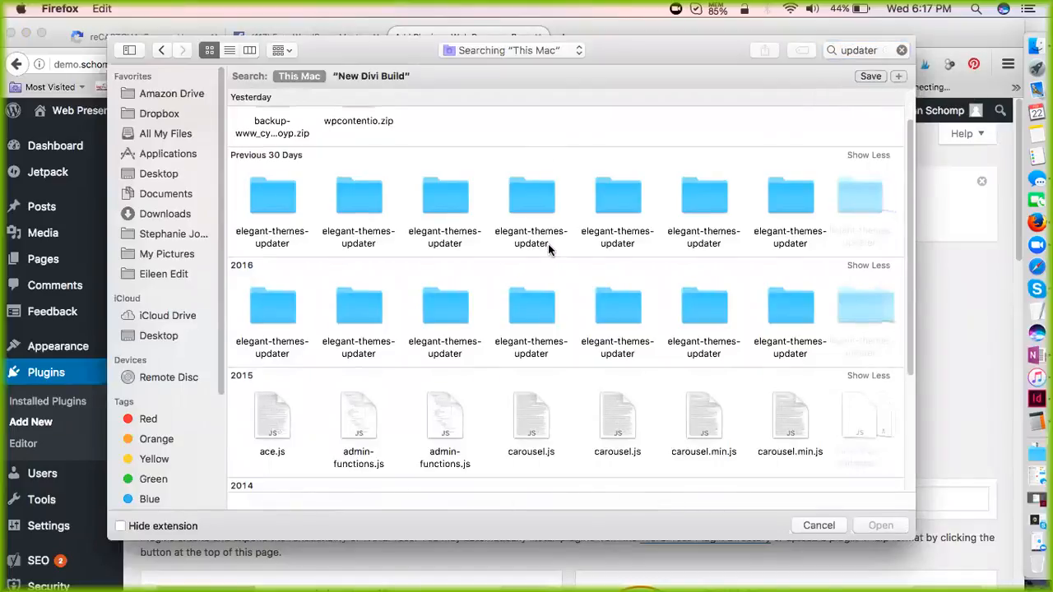
click(279, 190)
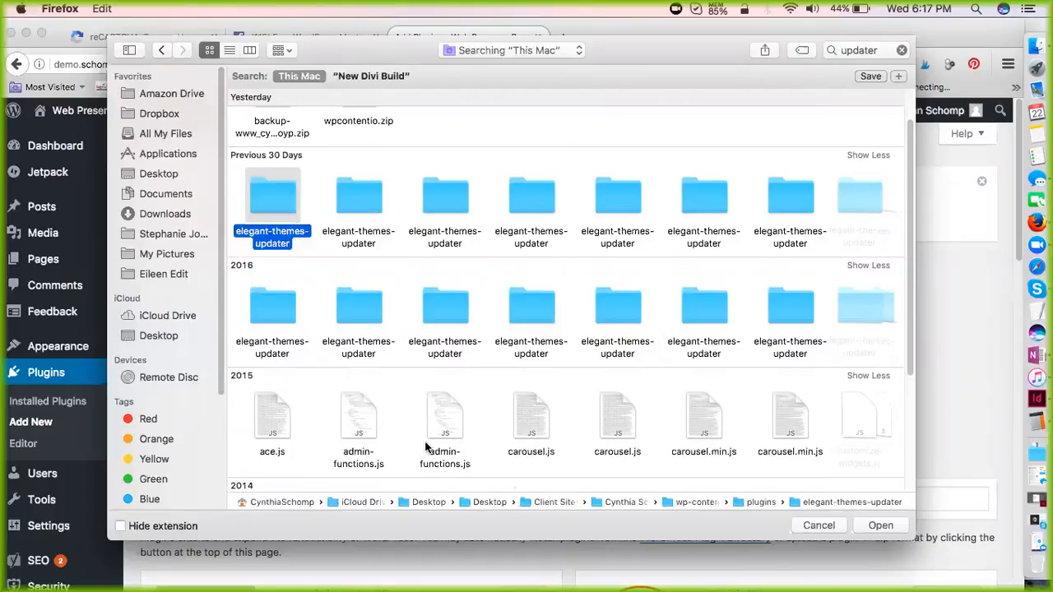
double_click(762, 504)
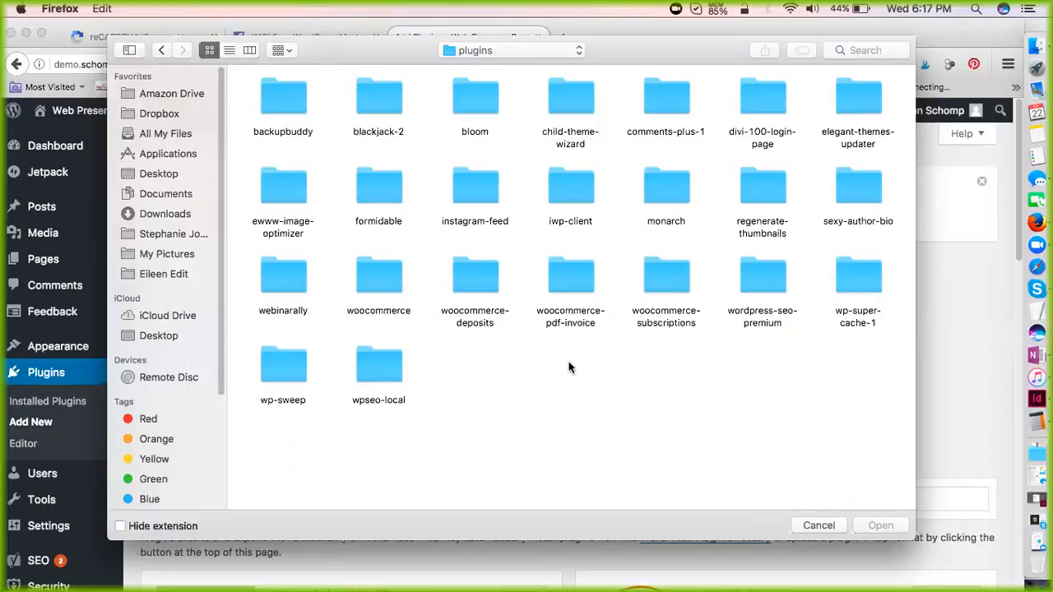
- Select the elegant-themes-updater folder and check its context options without choosing one
click(863, 99)
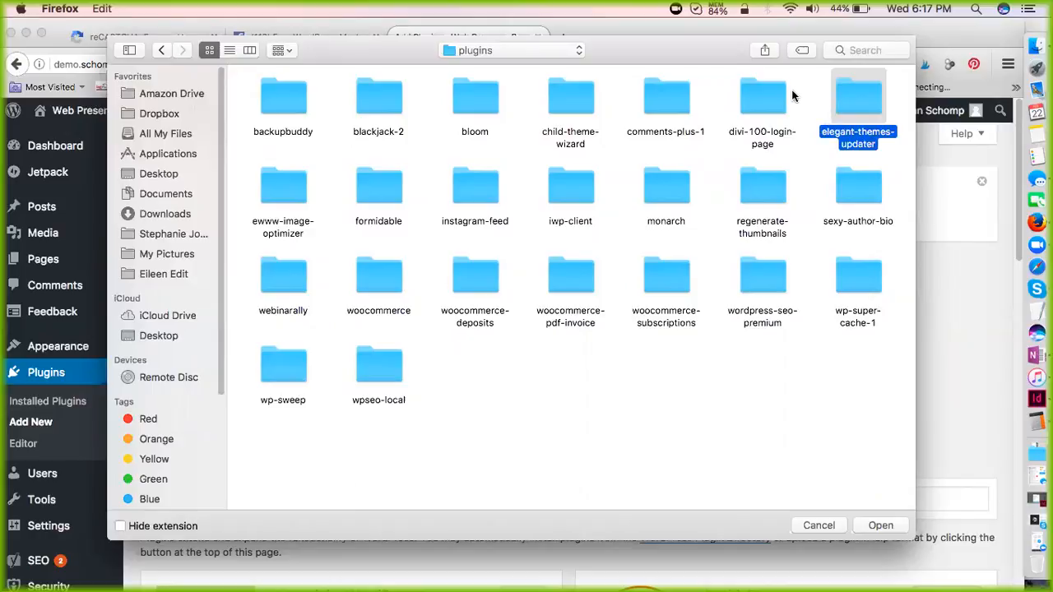
click(855, 116)
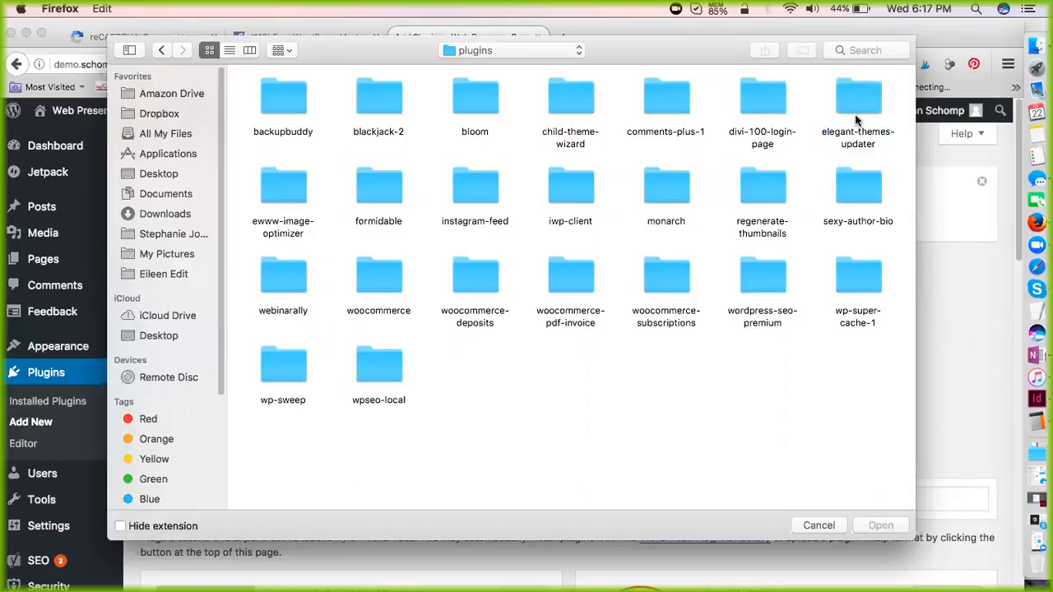
click(850, 103)
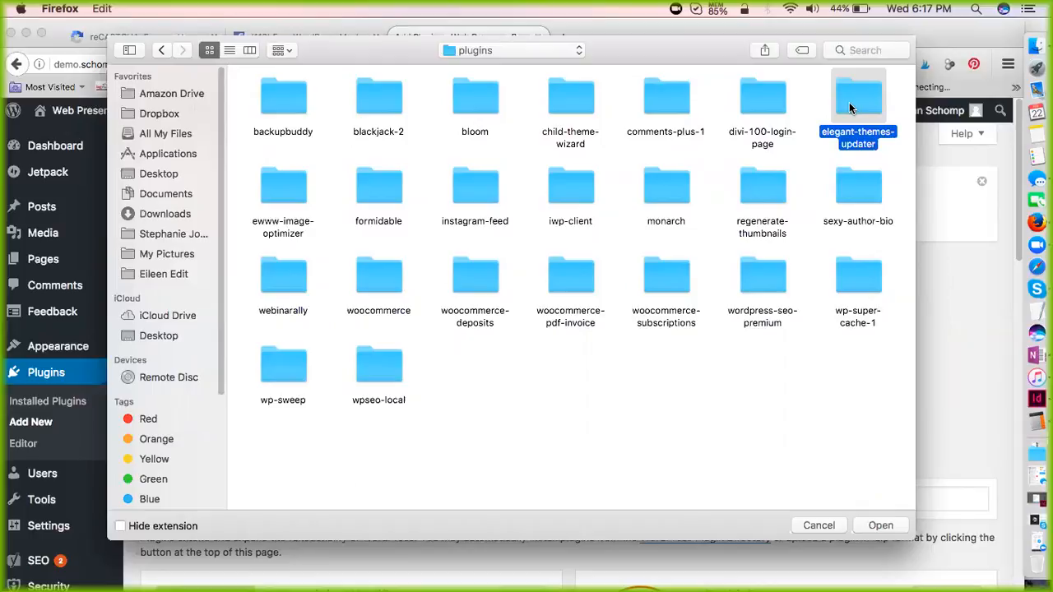
right_click(849, 102)
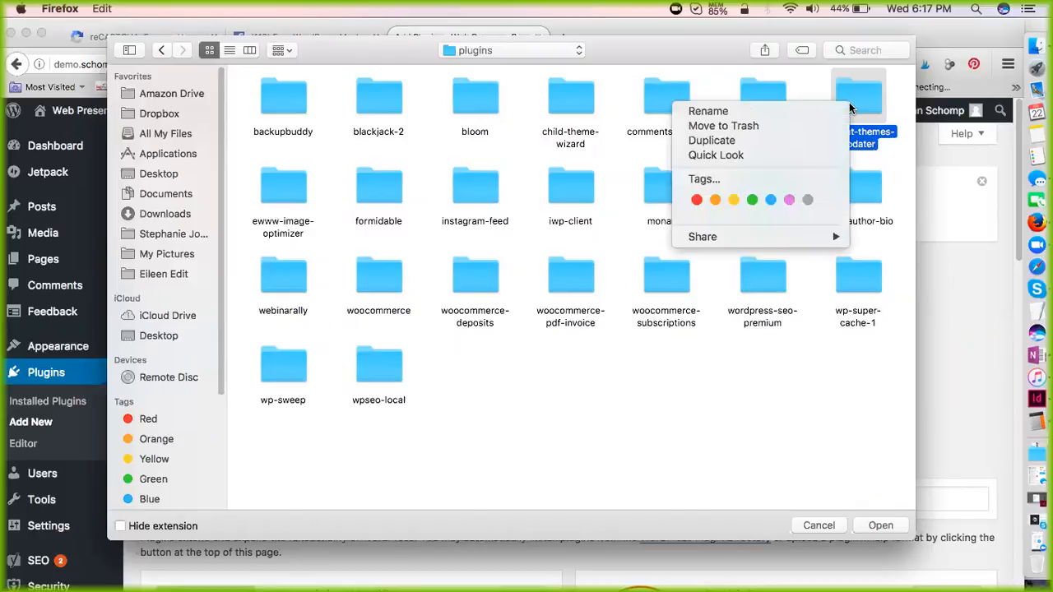
right_click(849, 102)
click(865, 110)
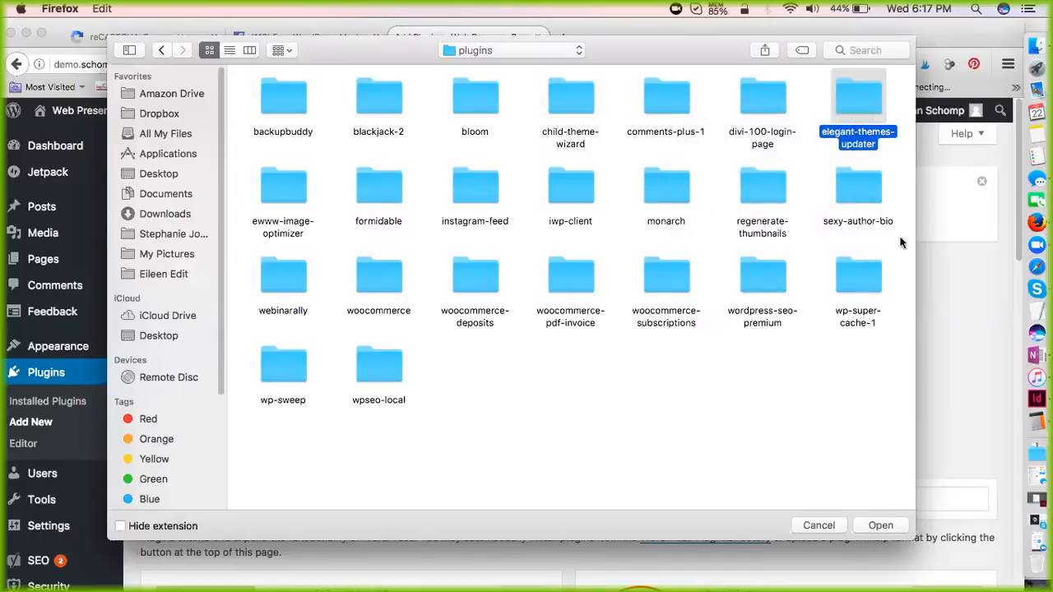
drag(641, 54, 618, 68)
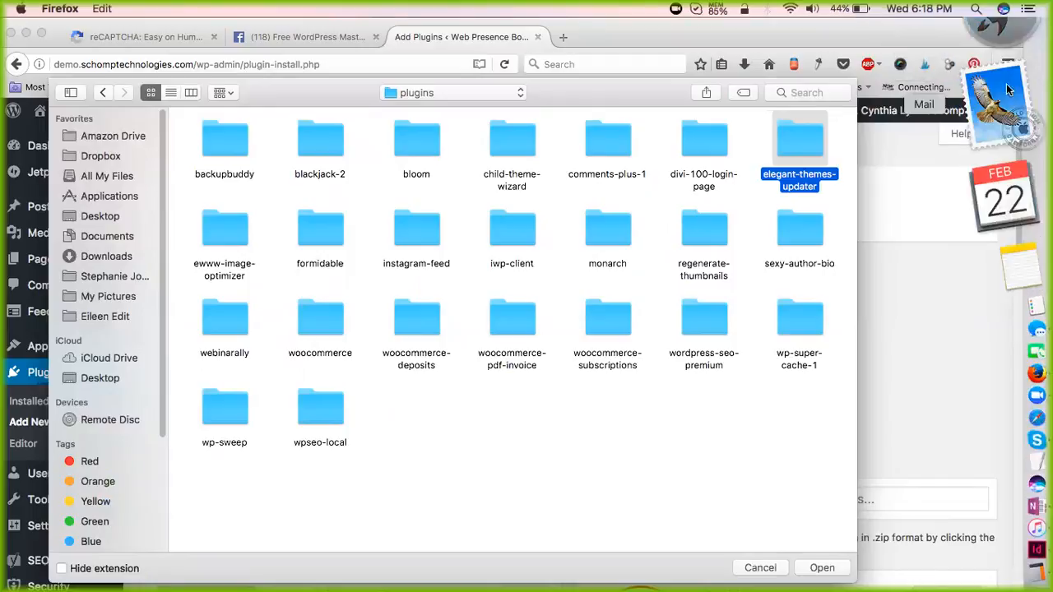
click(1006, 35)
- Search Finder for 'elegant-themes-updater'
drag(993, 29, 990, 28)
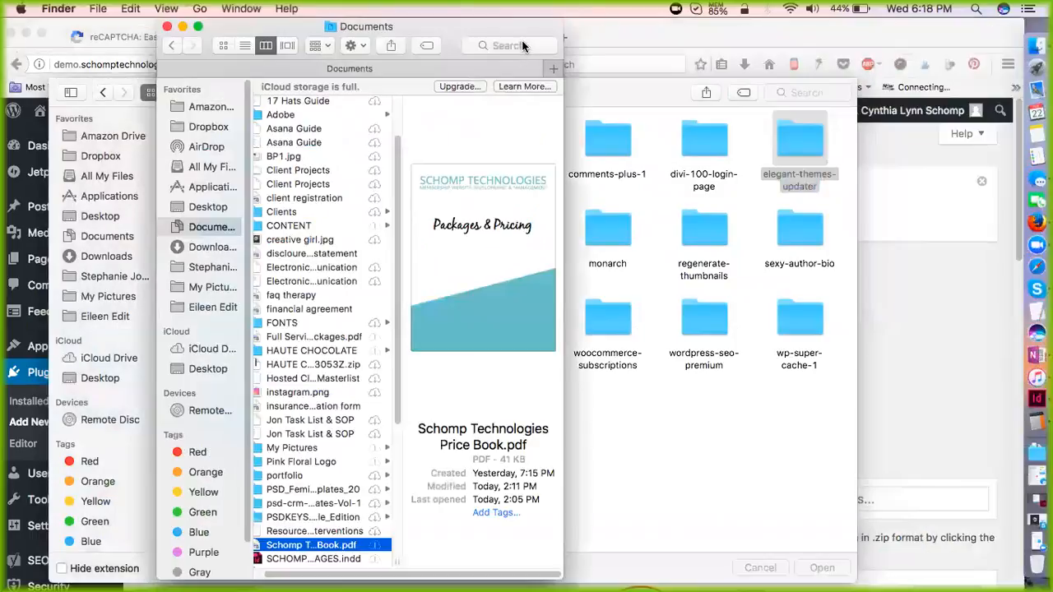
click(518, 46)
text(updater)
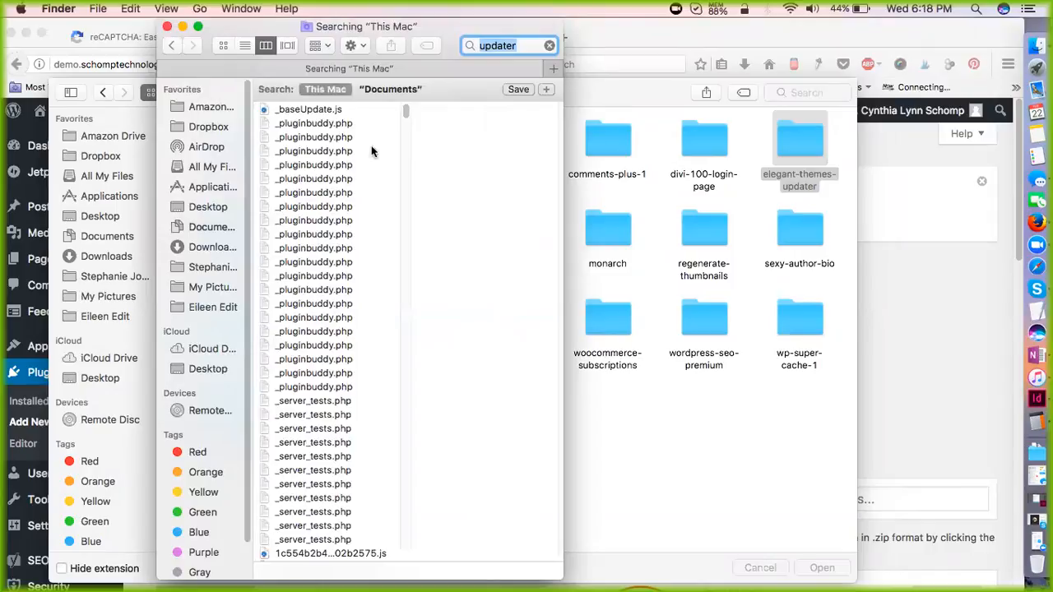
scroll(406, 408, down, 5)
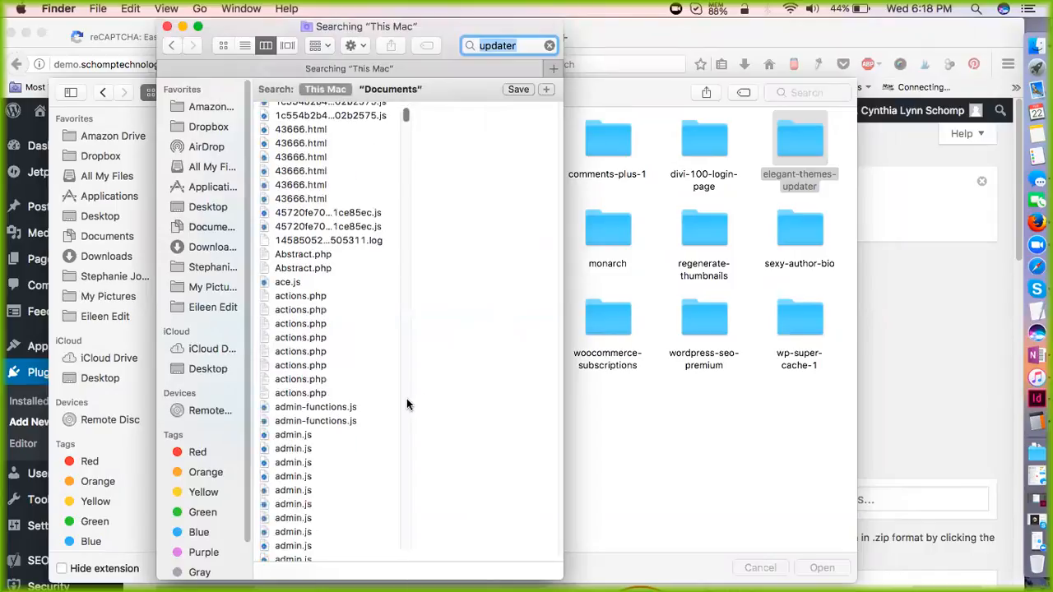
scroll(405, 400, down, 6)
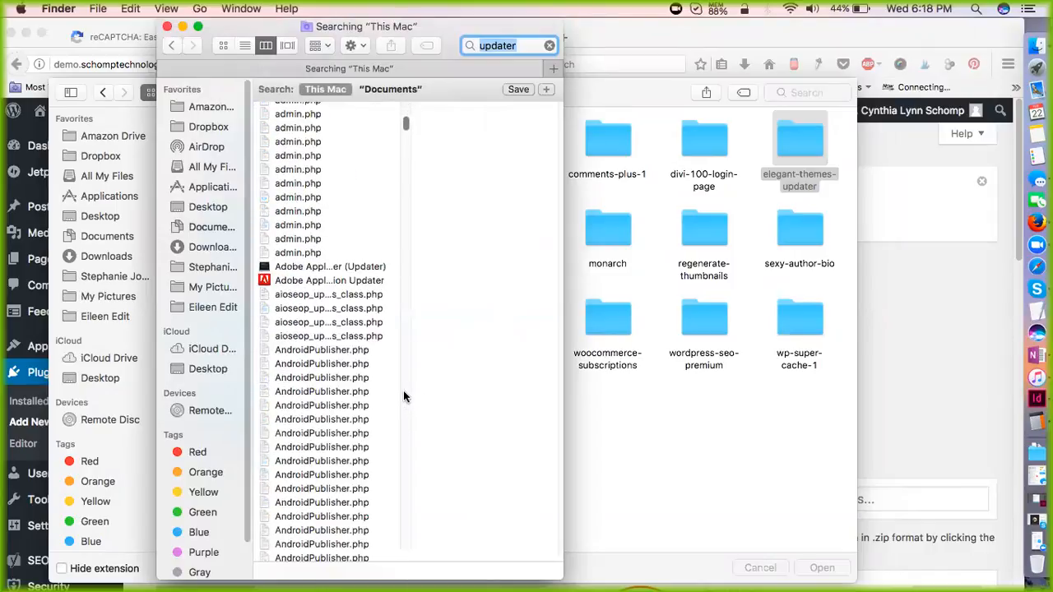
scroll(403, 390, down, 5)
click(481, 46)
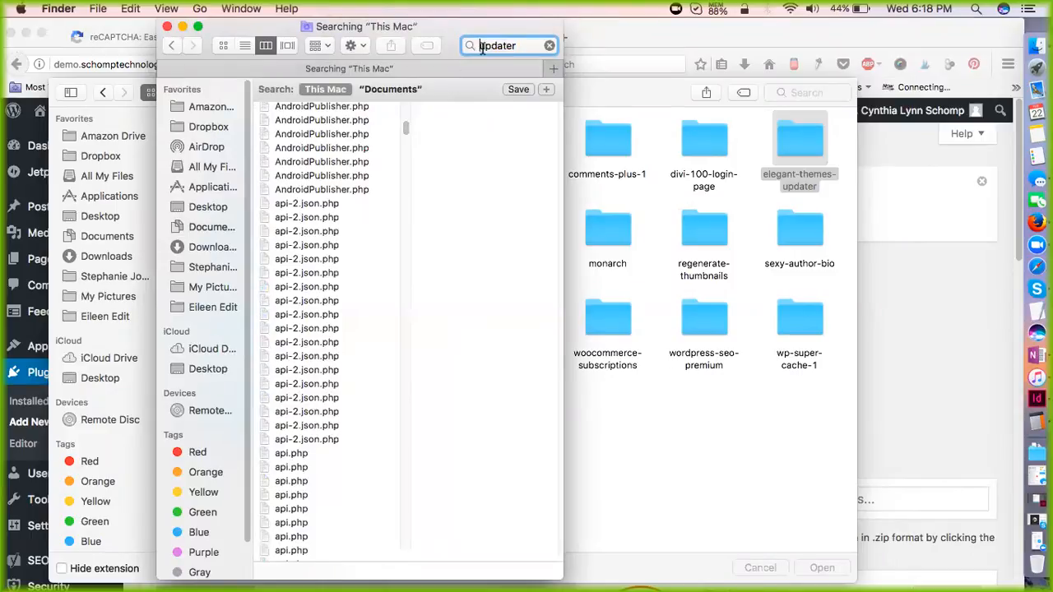
text(e)
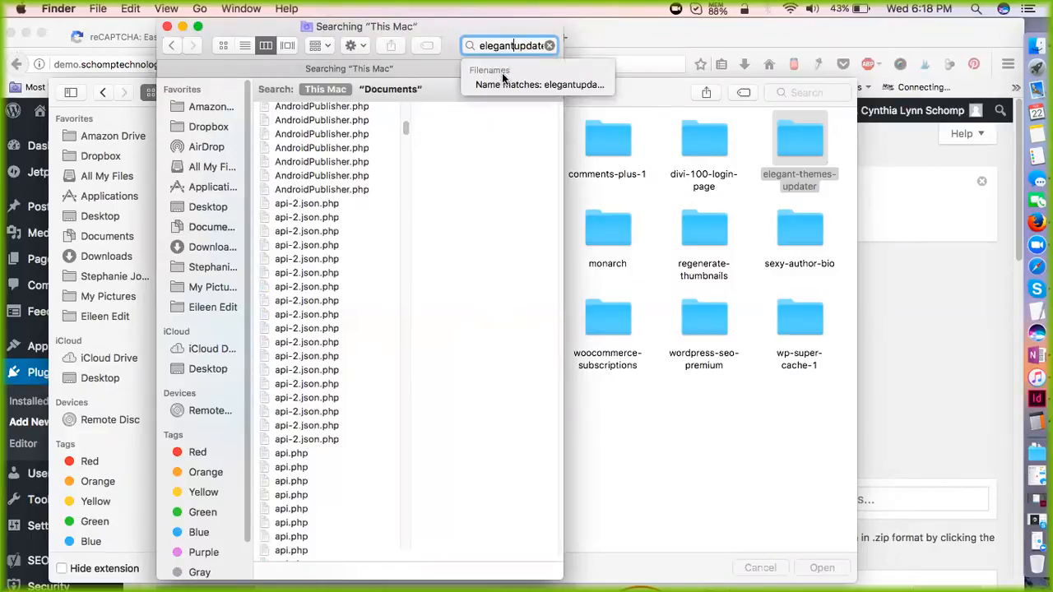
text(legant-themes-)
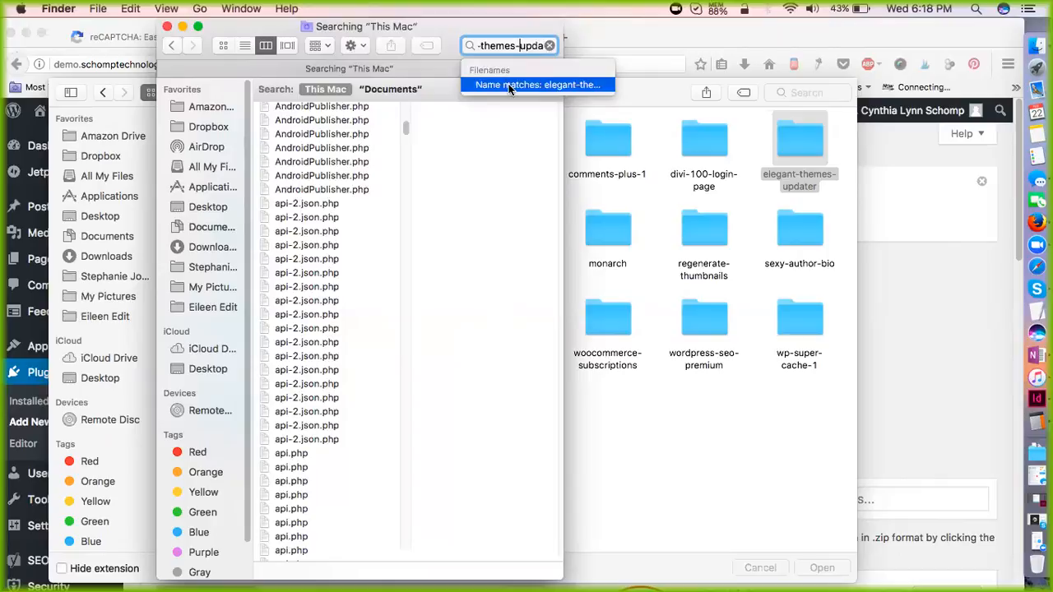
key(Return)
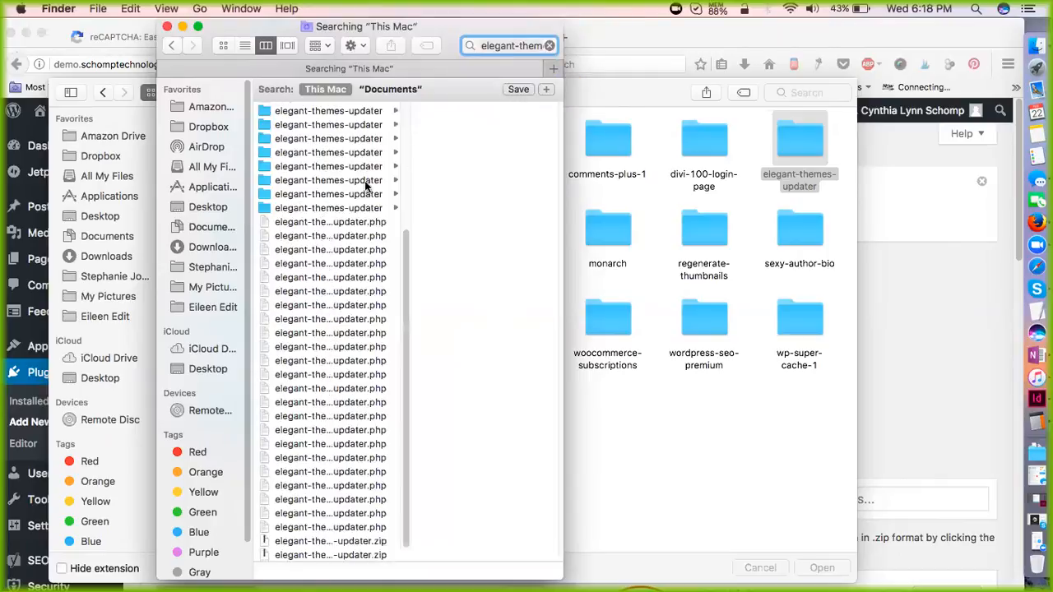
- Compress the elegant-themes-updater plugin folder into elegant-themes-updater.zip
click(320, 123)
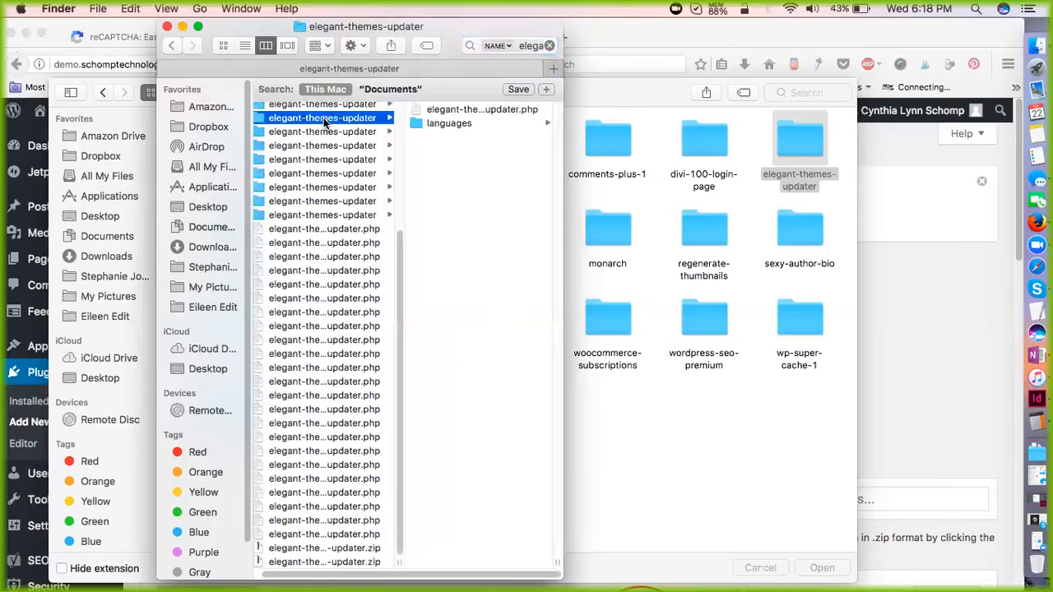
click(342, 105)
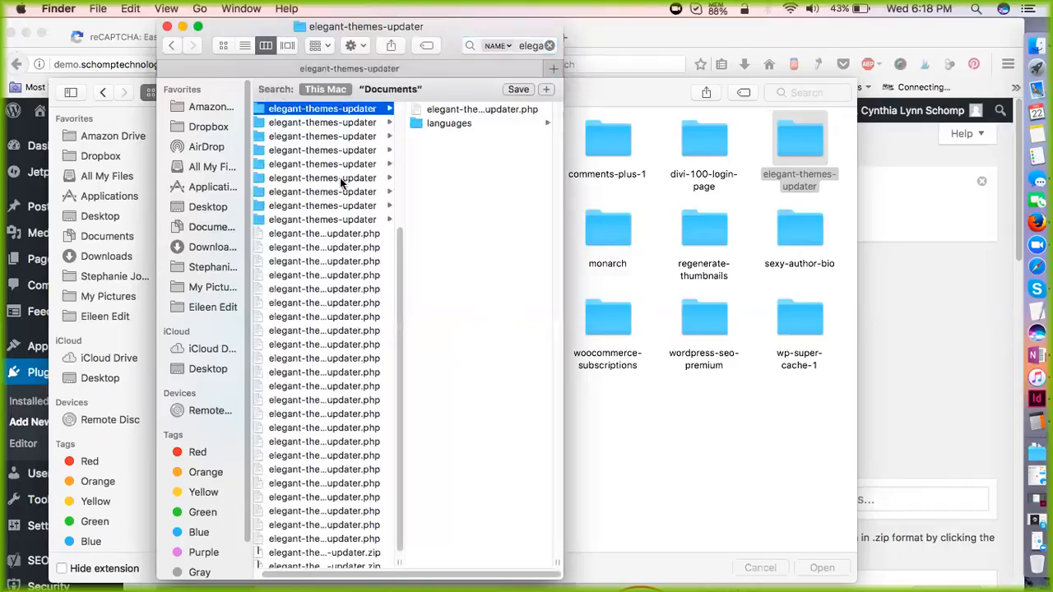
right_click(321, 113)
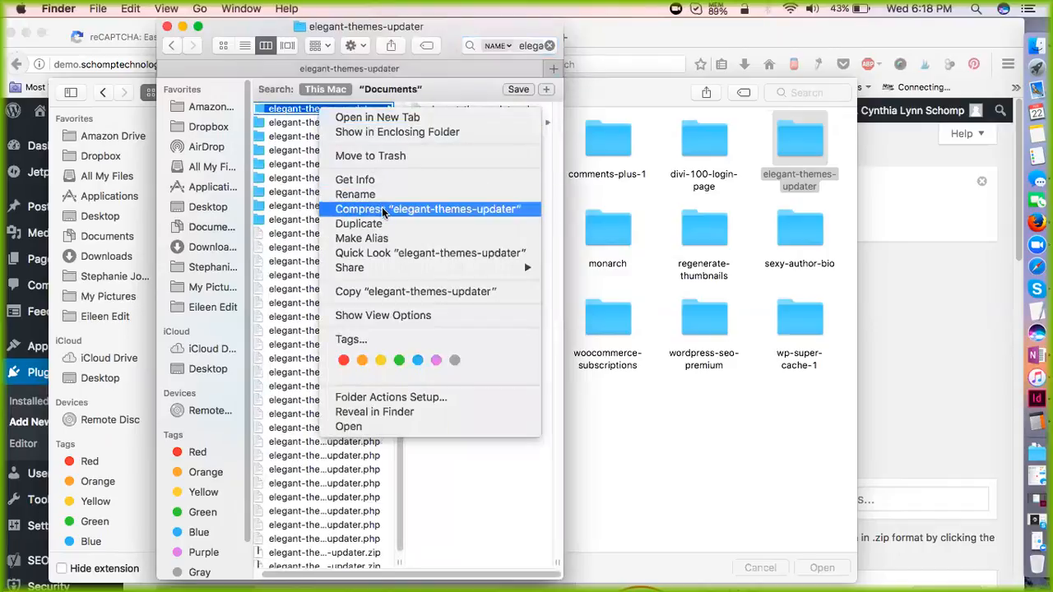
click(383, 211)
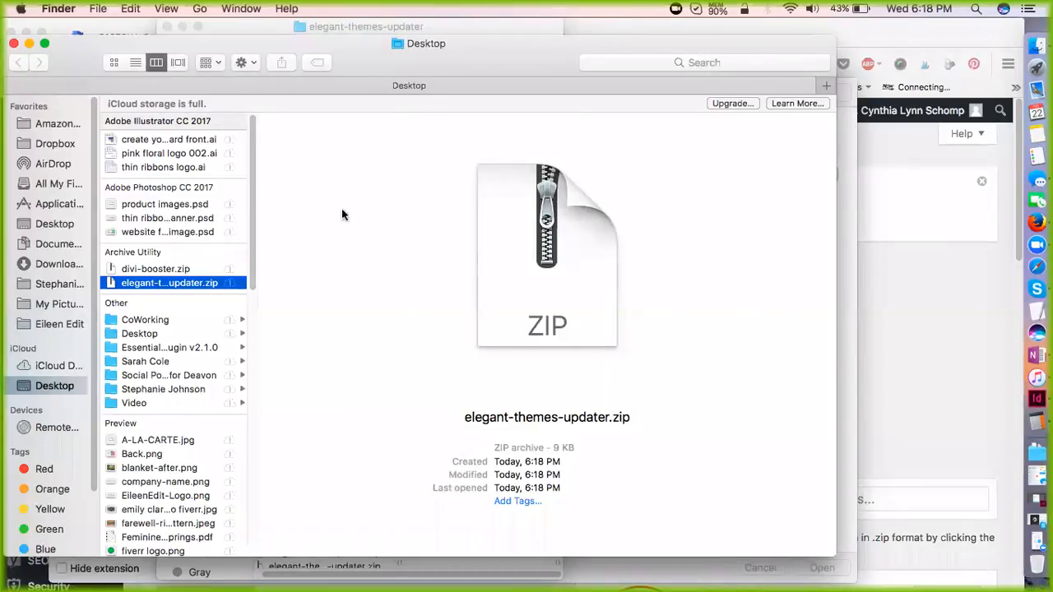
click(771, 568)
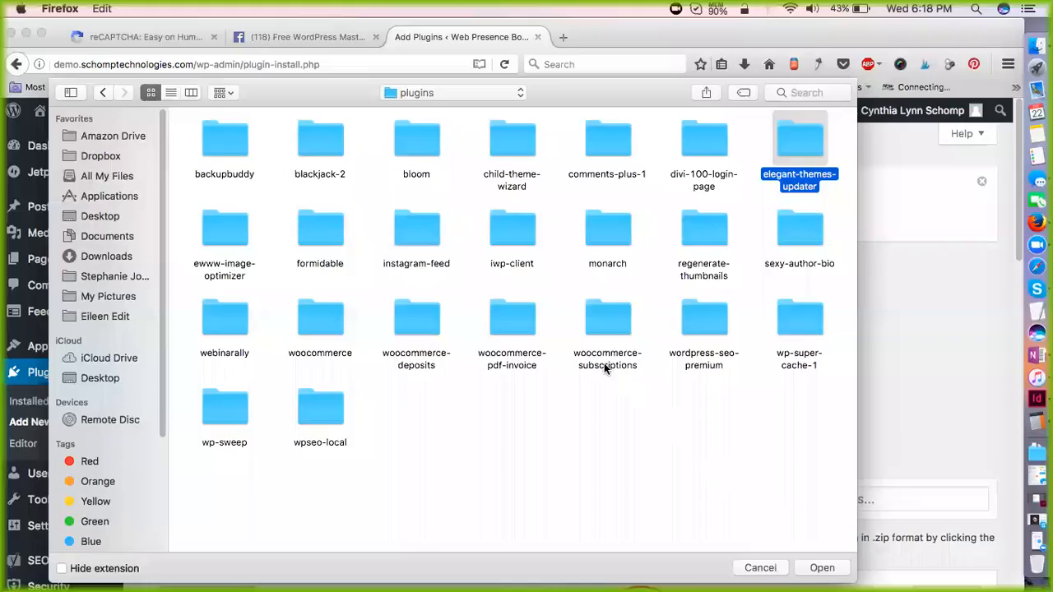
- Cancel the file picker, narrow the Desktop window and close the updater search window
key(Escape)
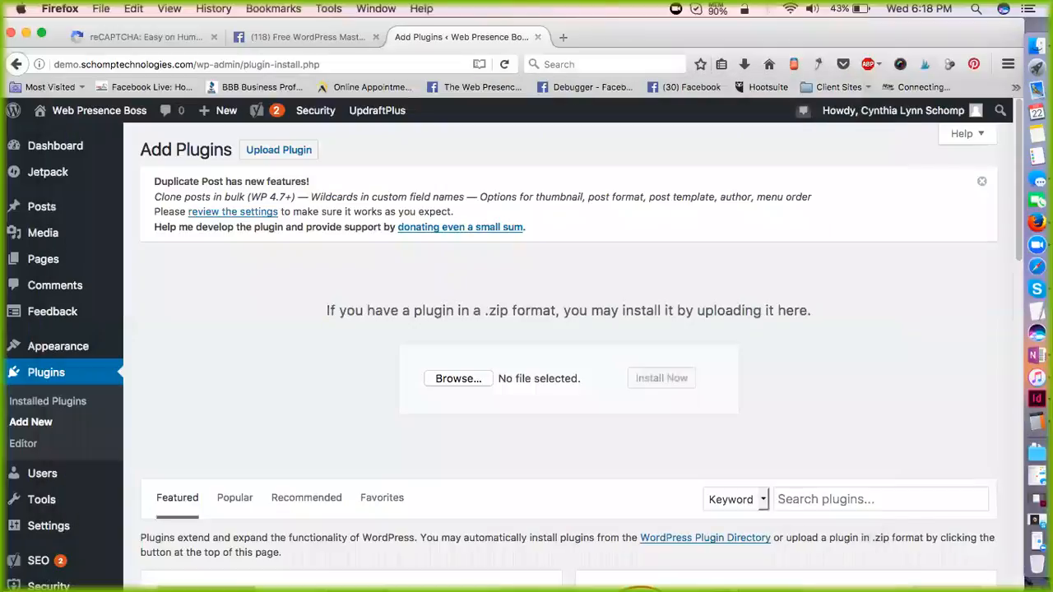
key(super+Tab)
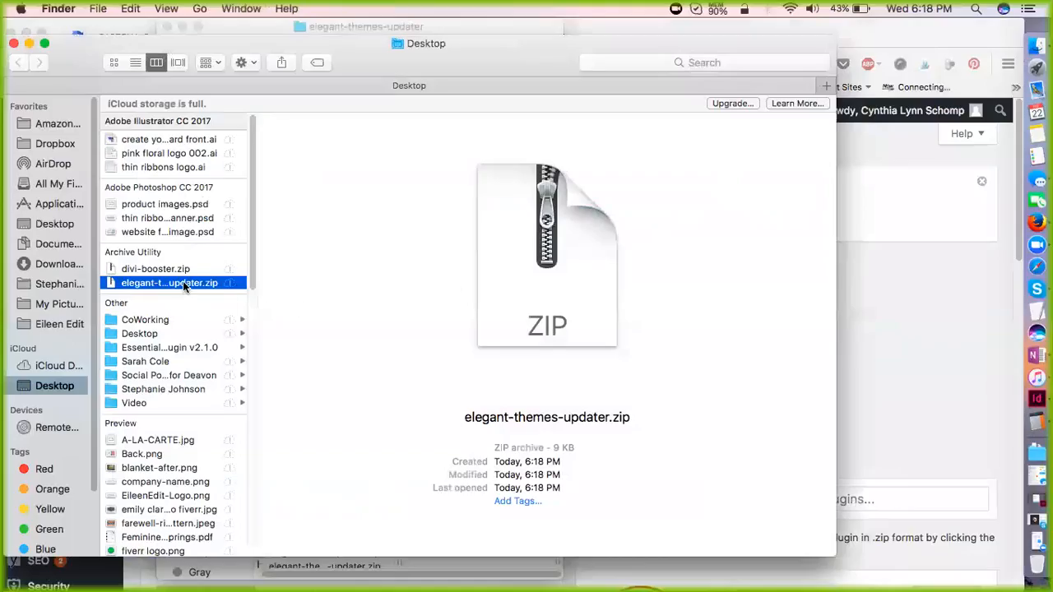
drag(328, 302, 928, 363)
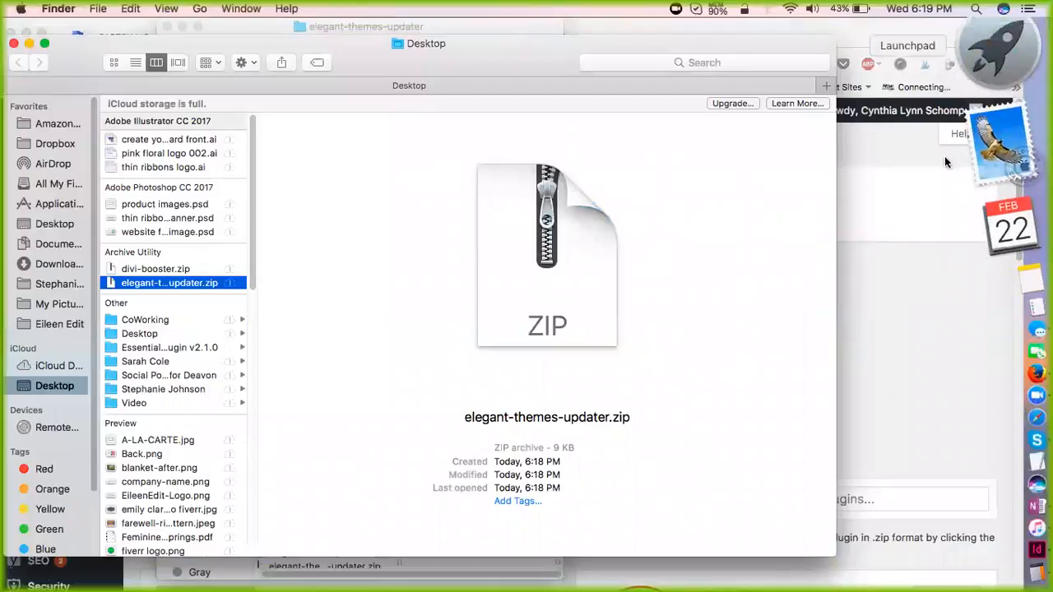
drag(837, 316, 404, 330)
click(476, 285)
click(172, 38)
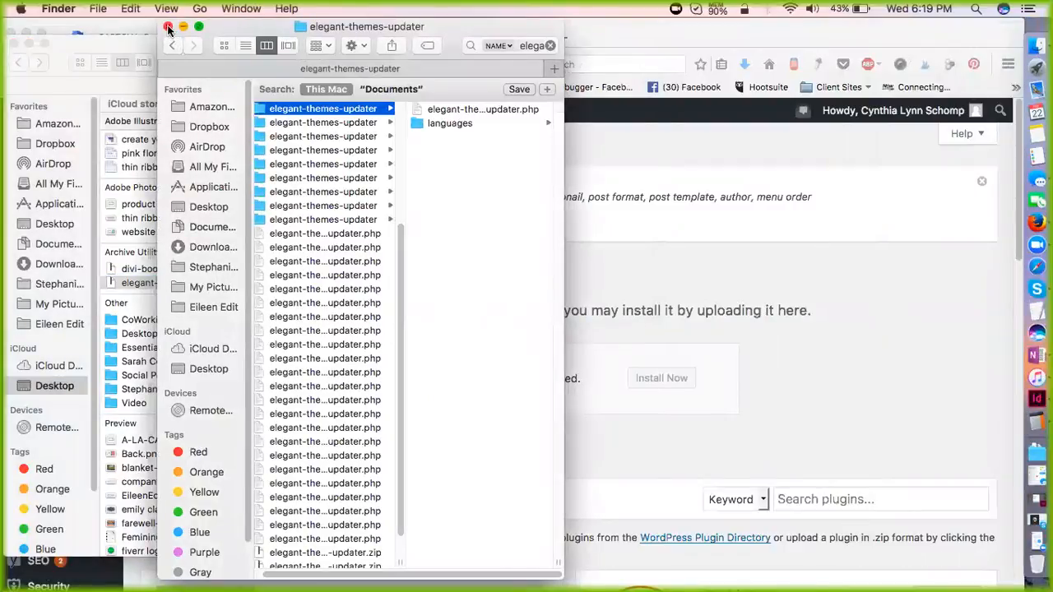
click(169, 28)
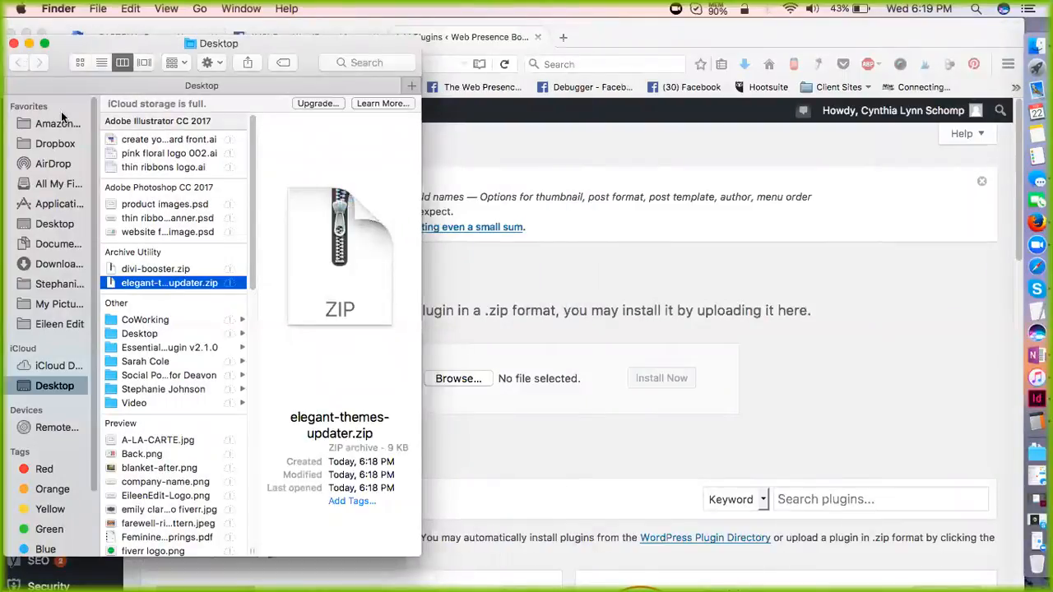
- Drop elegant-themes-updater.zip onto the plugin upload field and install it
drag(199, 283, 491, 378)
click(679, 386)
click(680, 386)
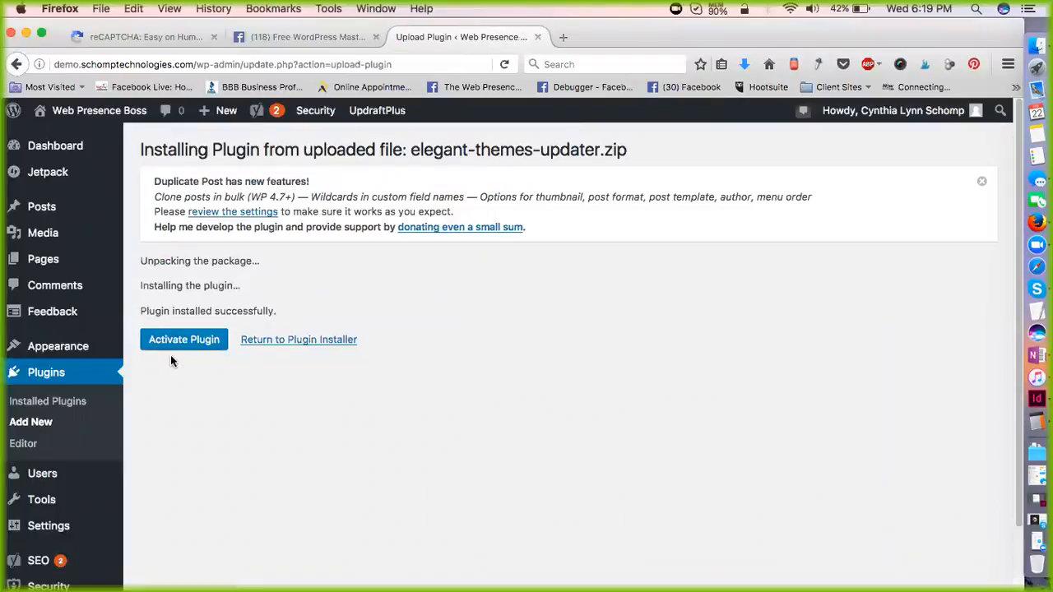
- Activate Elegant Themes Updater 1.2 and locate it in the Plugins list
click(191, 347)
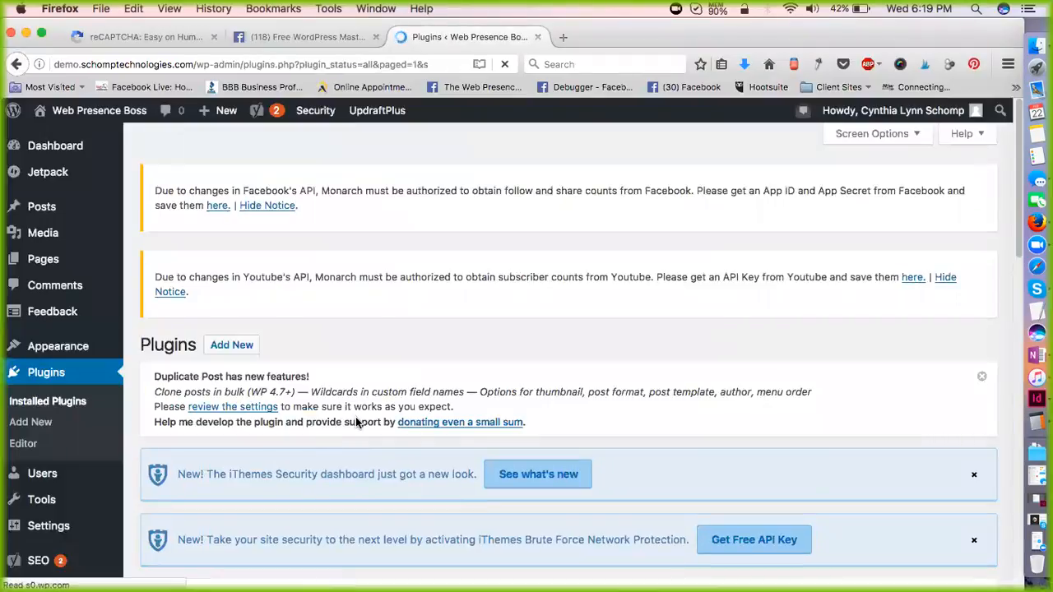
scroll(359, 426, down, 3)
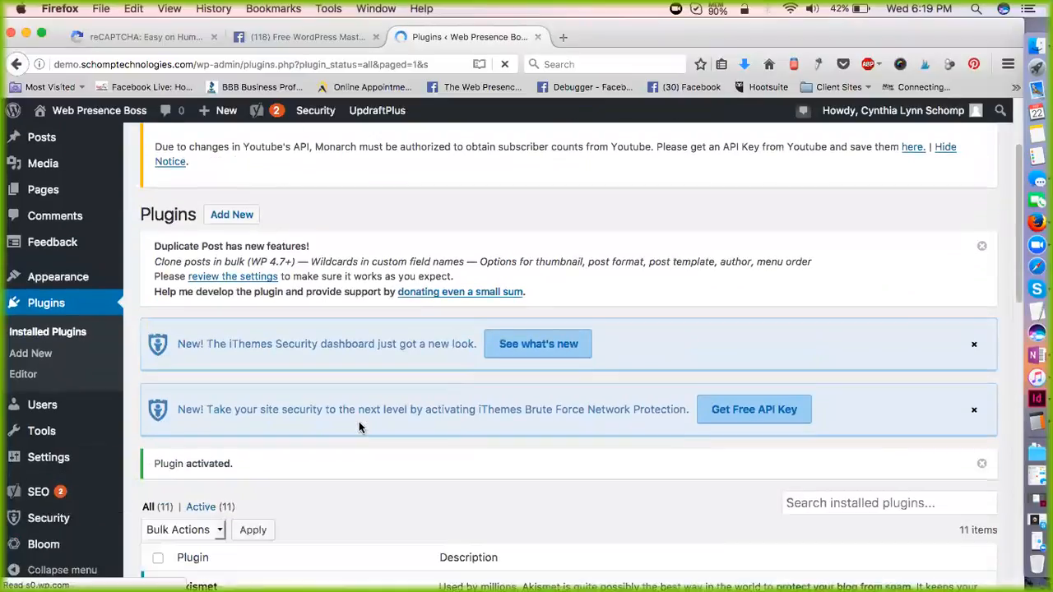
scroll(361, 426, down, 5)
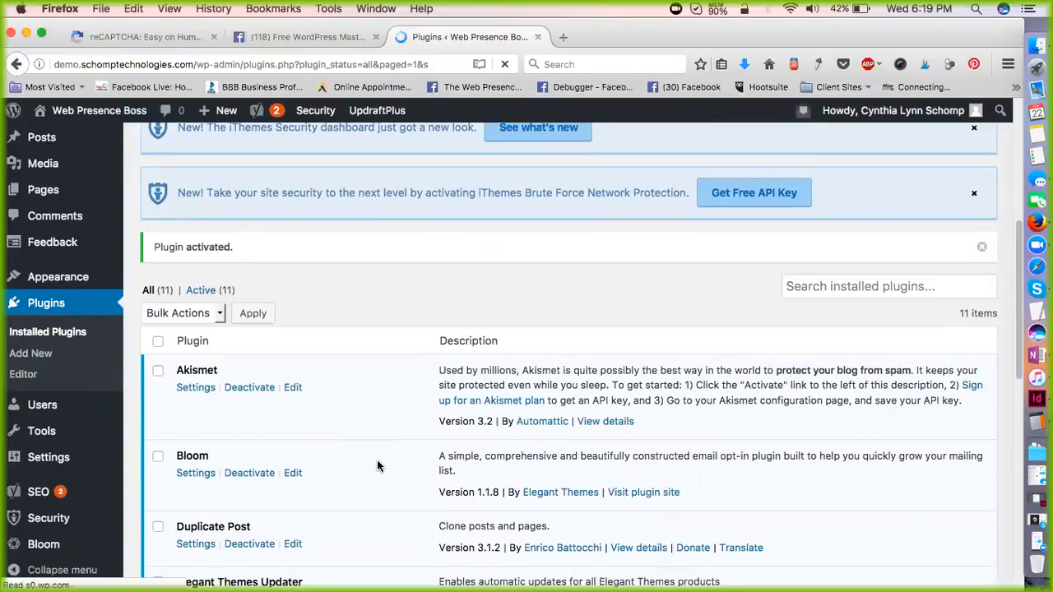
scroll(380, 472, down, 10)
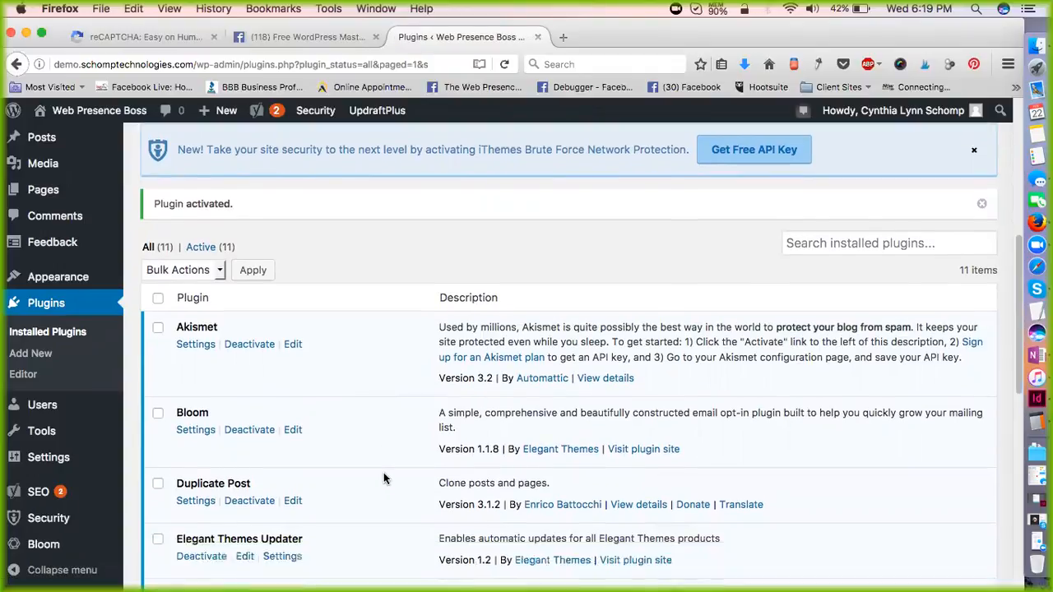
scroll(390, 486, up, 1)
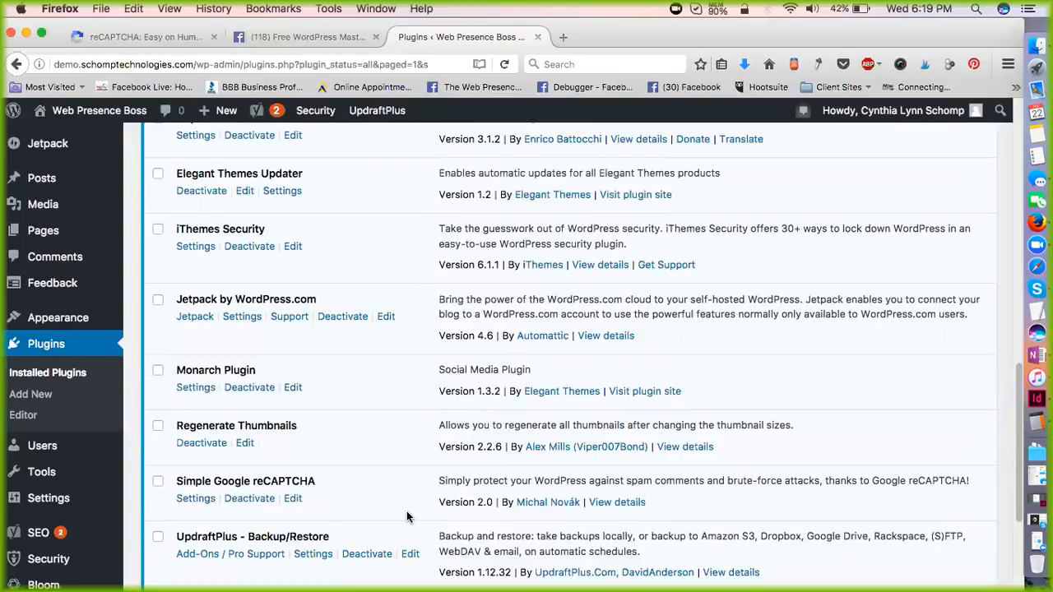
scroll(409, 518, up, 2)
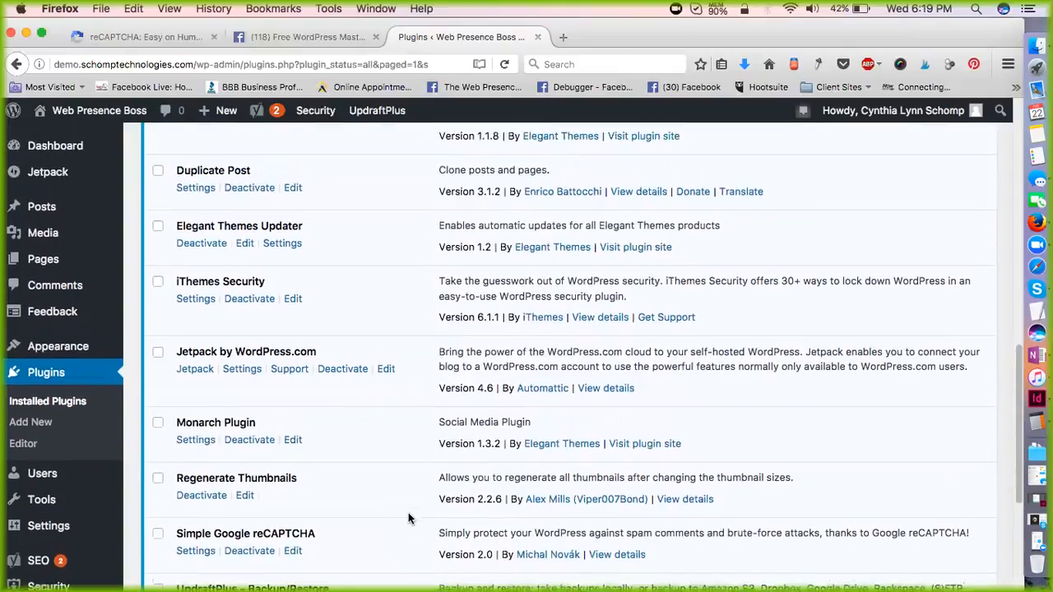
- Review the Elegant Themes Updater settings, leaving Username and Personal API Key empty
click(286, 256)
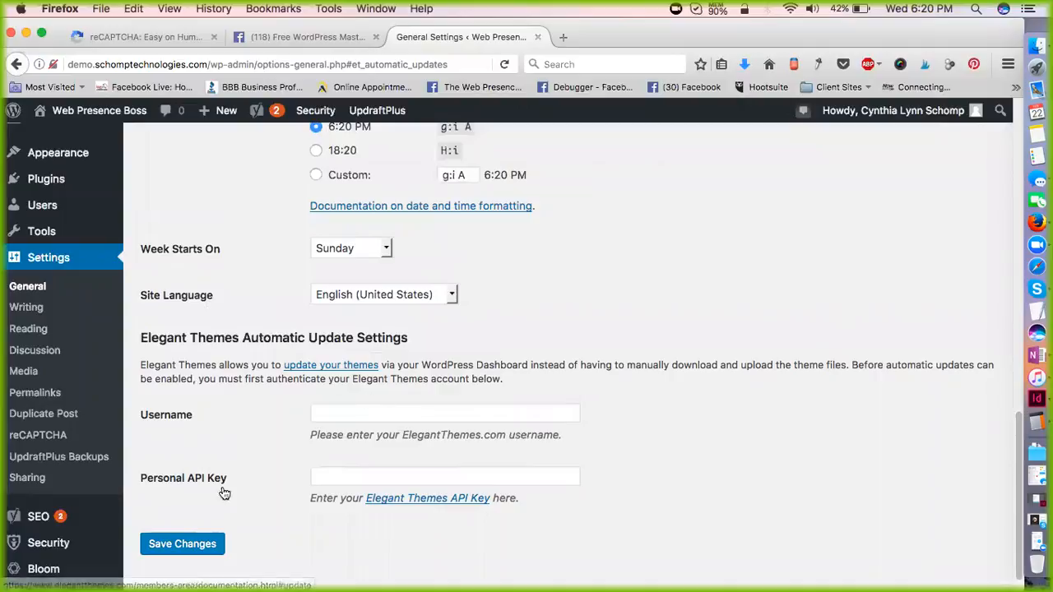
click(329, 415)
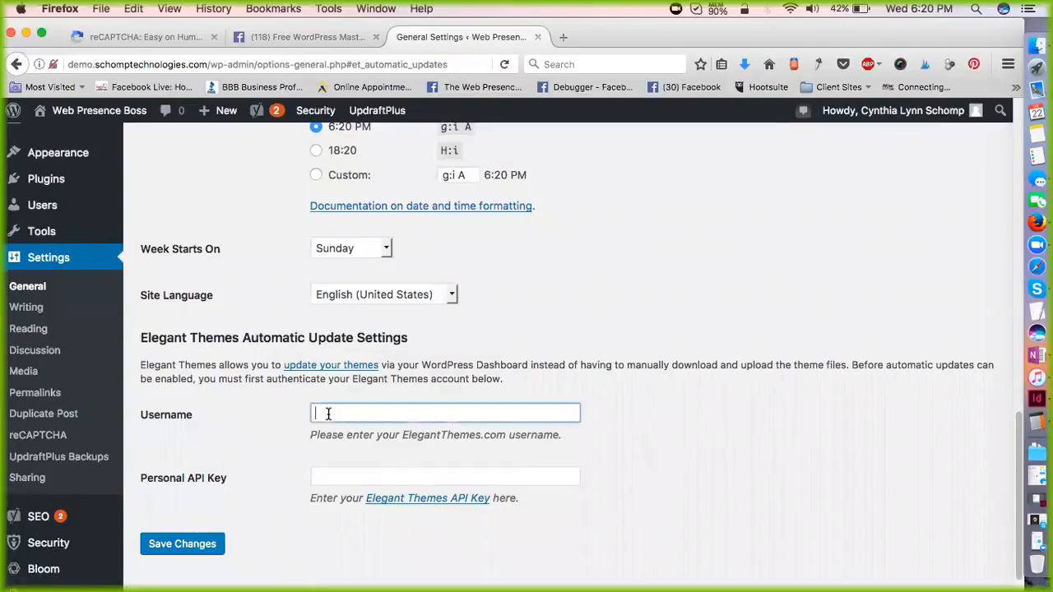
click(346, 475)
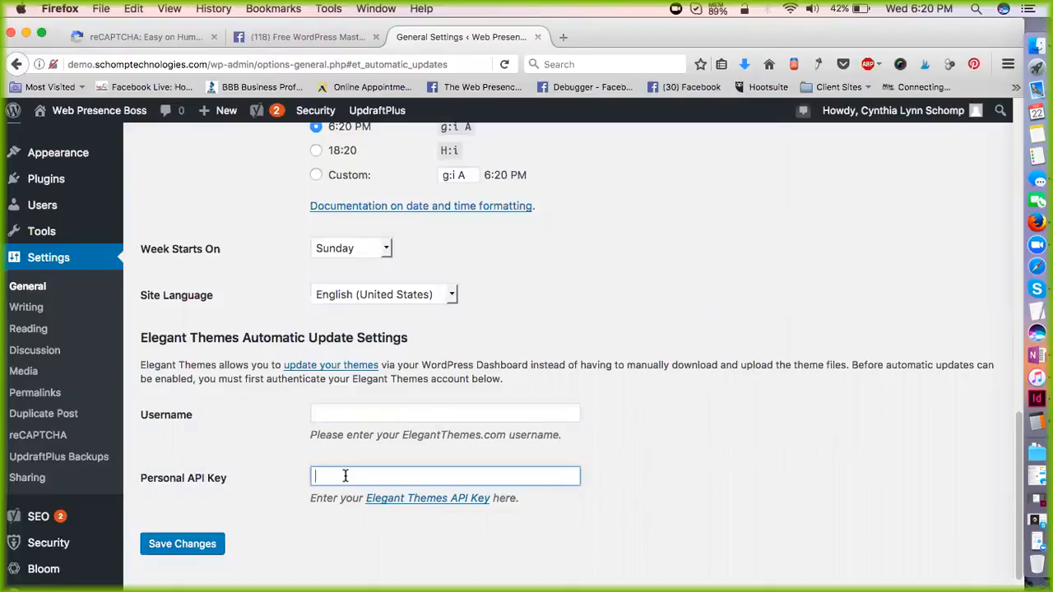
scroll(251, 310, up, 10)
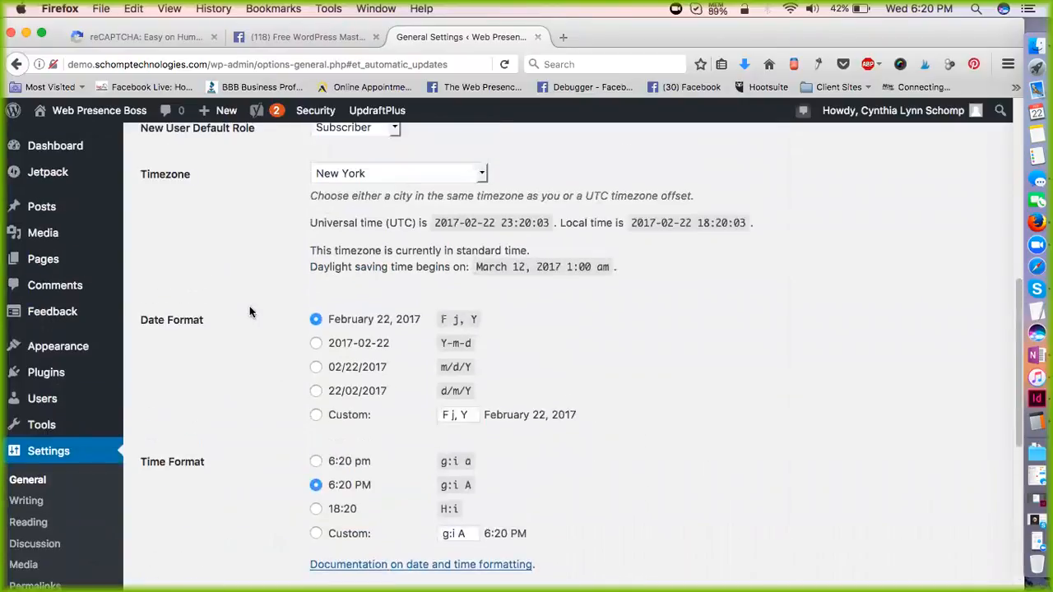
scroll(247, 296, up, 2)
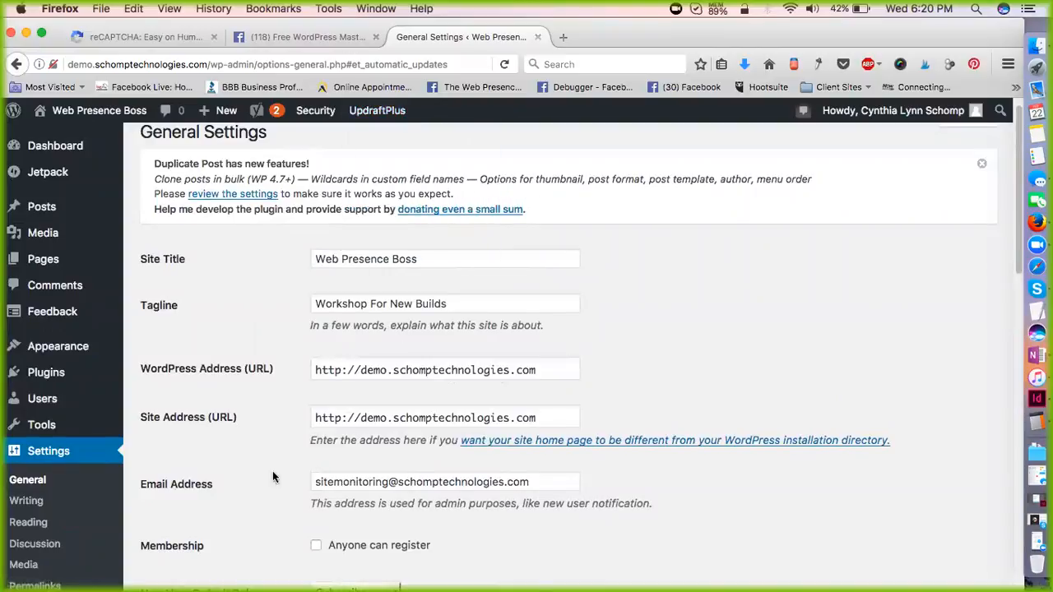
scroll(268, 477, down, 8)
scroll(262, 492, down, 3)
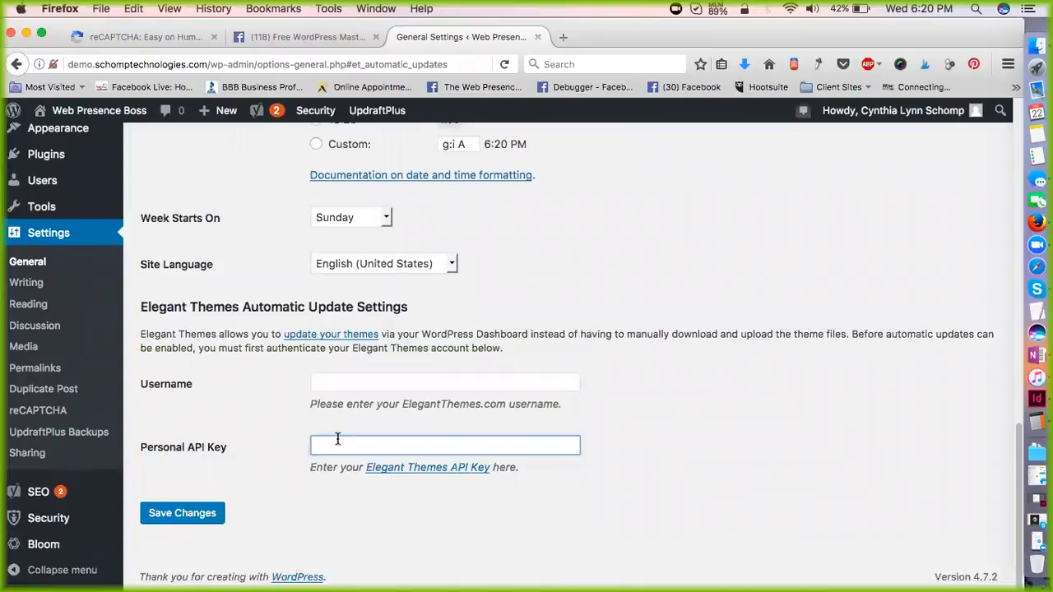
scroll(282, 304, up, 2)
scroll(282, 304, up, 10)
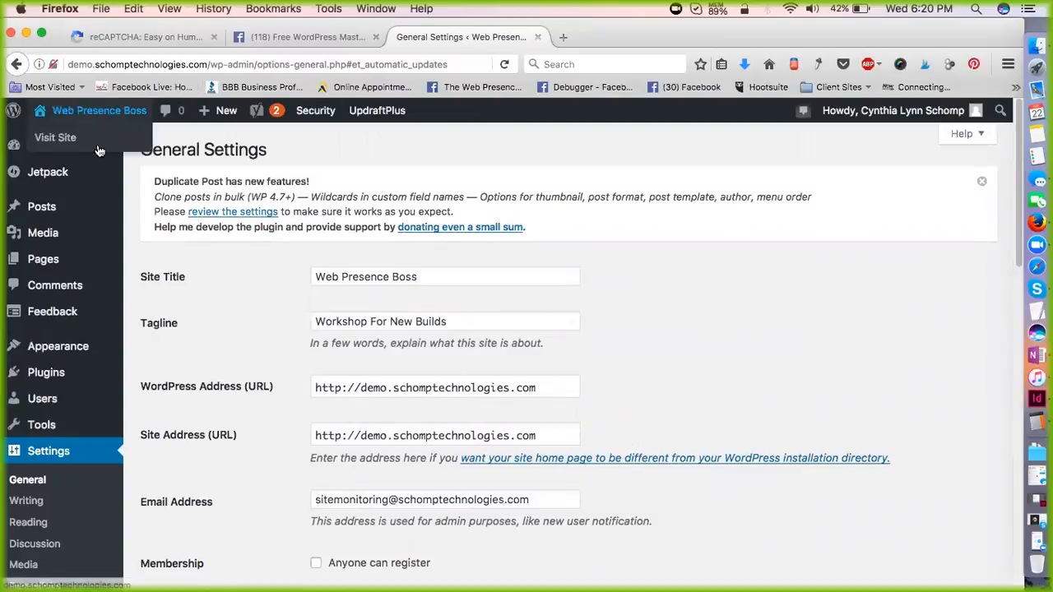
mouse_move(73, 350)
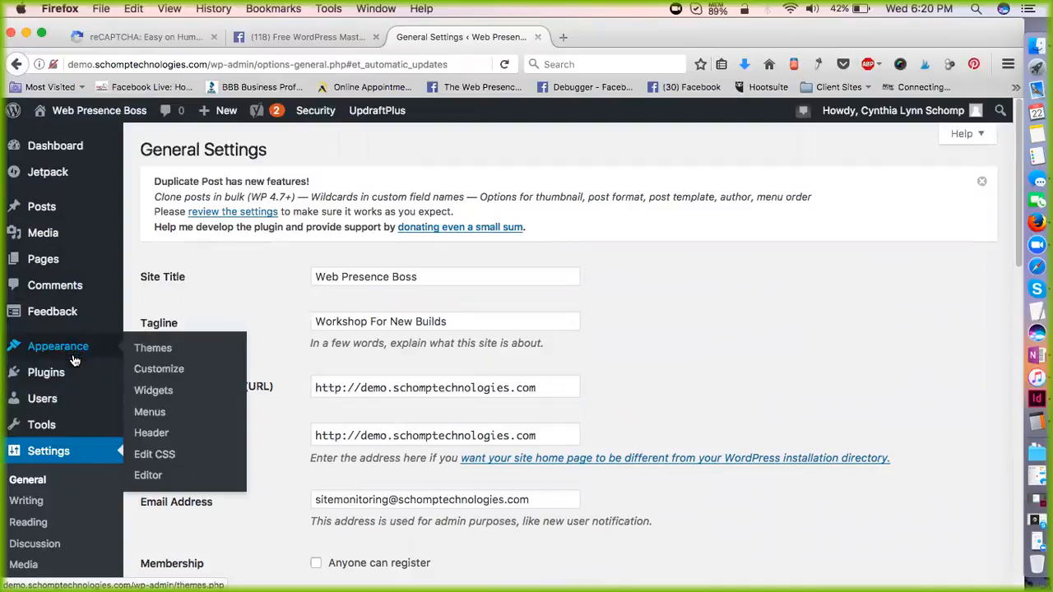
mouse_move(70, 378)
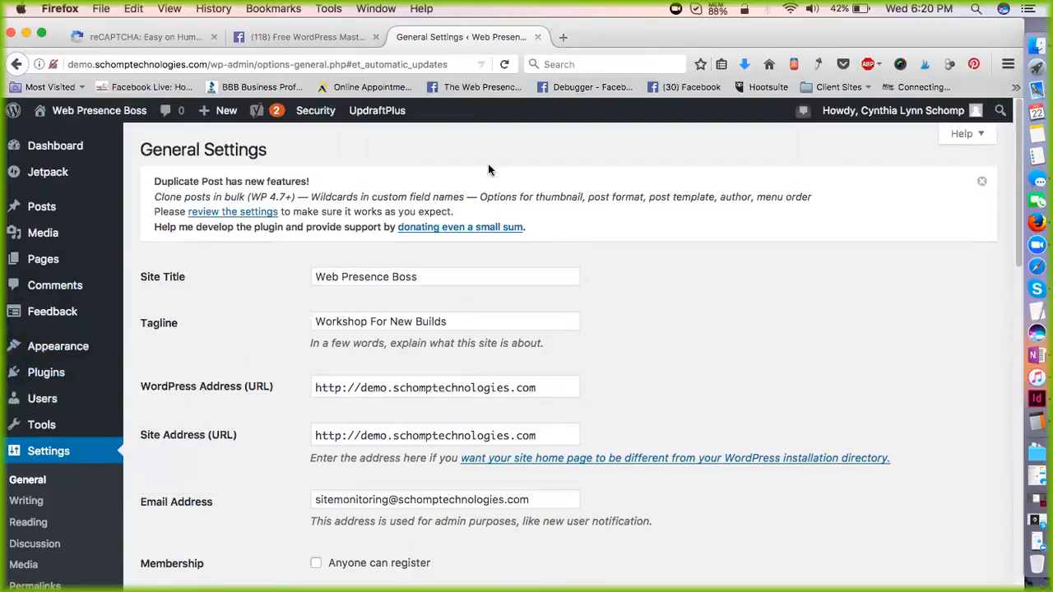
mouse_move(122, 376)
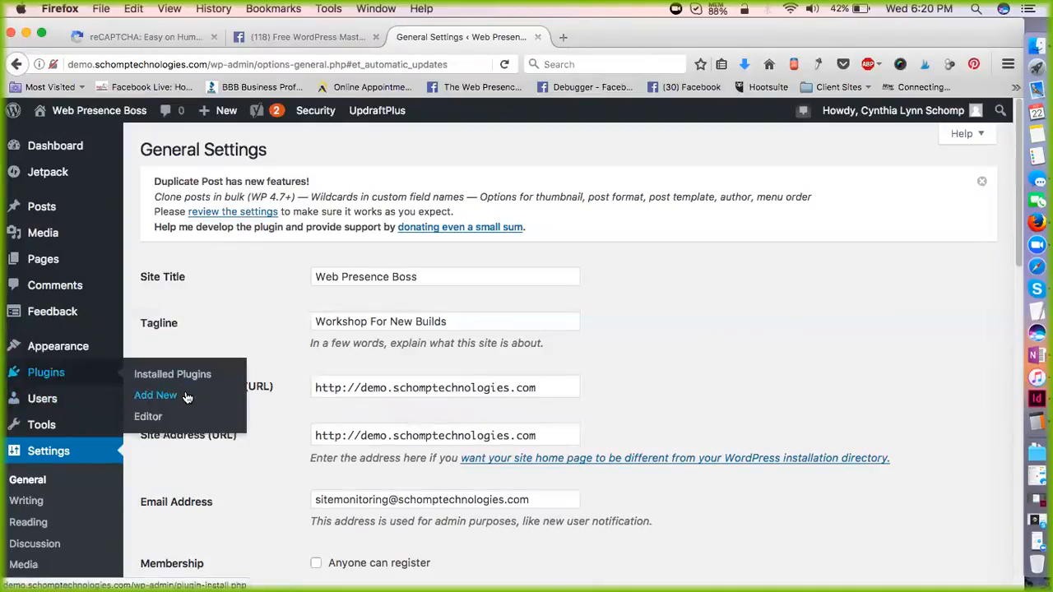
- Open the Add Plugins page and select divi-booster.zip on the Desktop in Finder
click(162, 401)
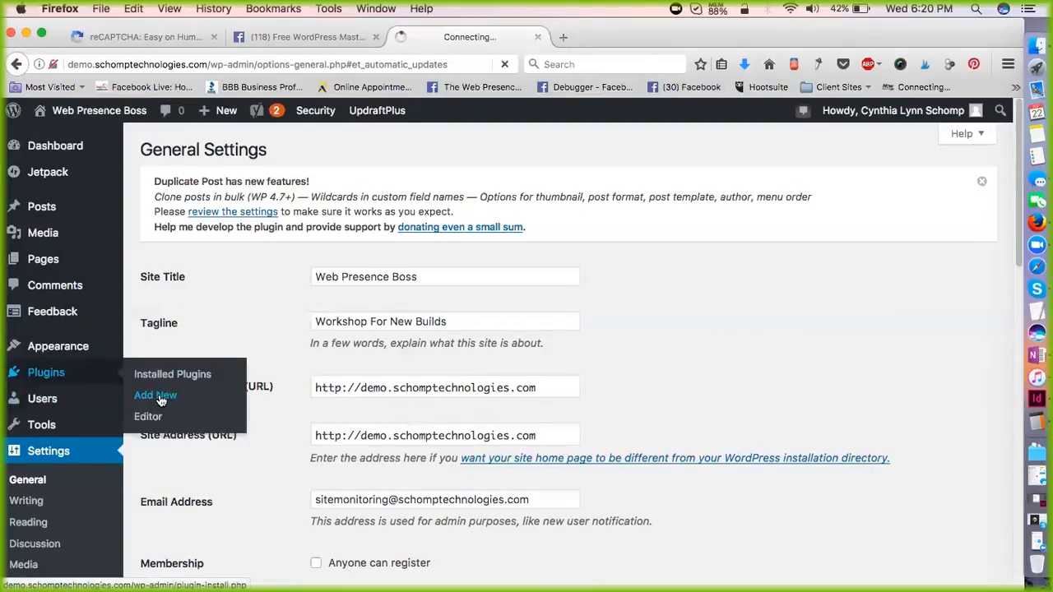
click(1027, 41)
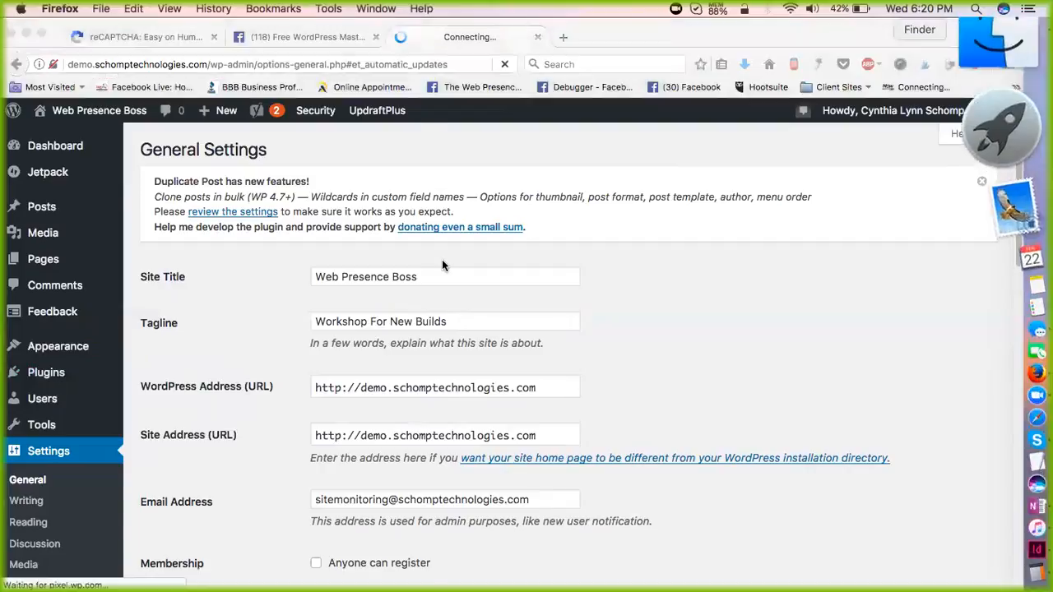
click(186, 269)
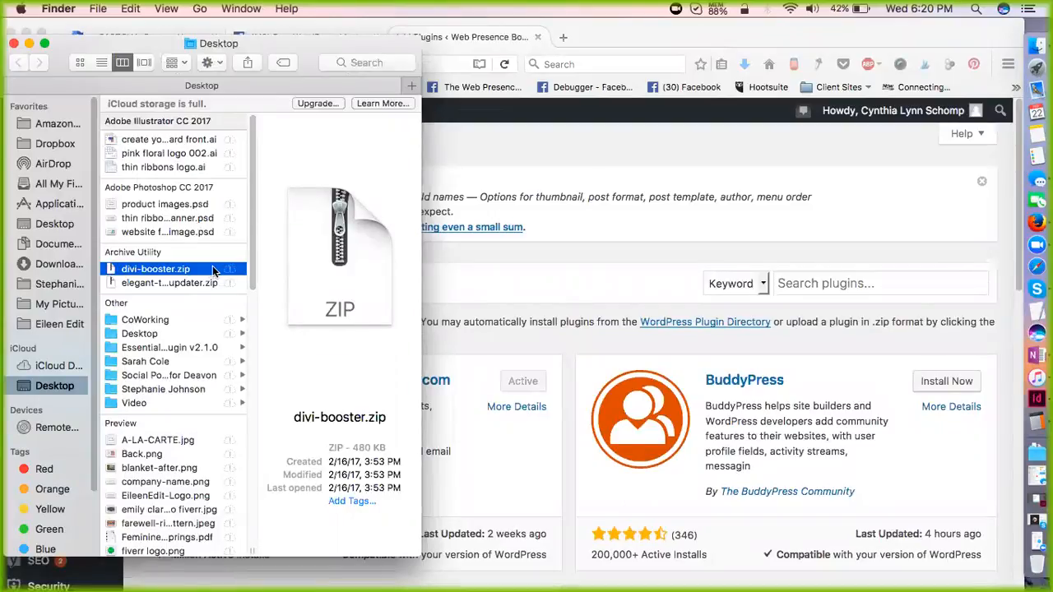
click(457, 280)
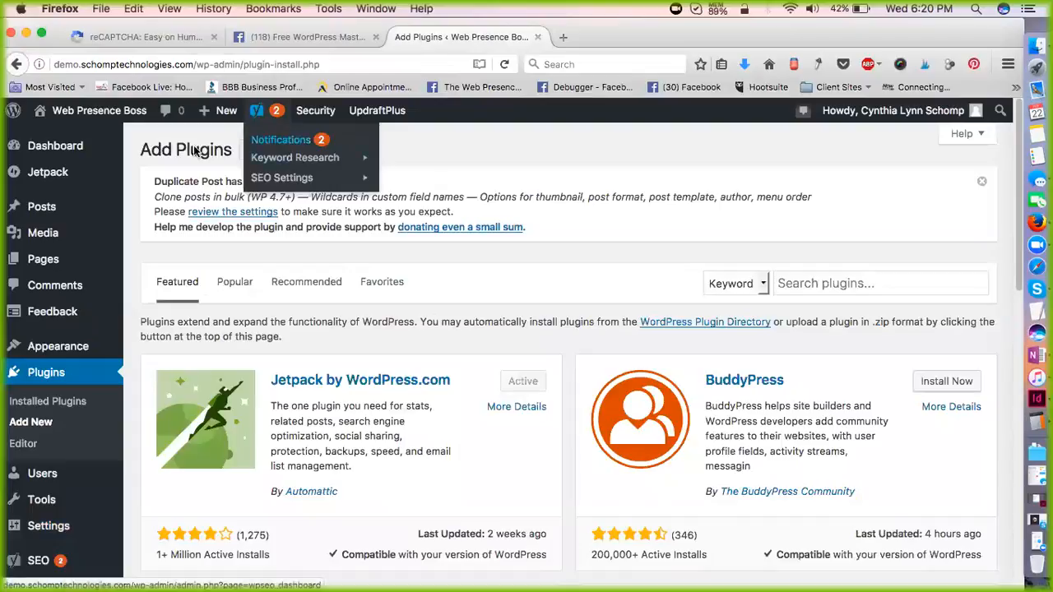
- Drop divi-booster.zip into the Upload Plugin field and install it; it fails because the folder exists
click(256, 156)
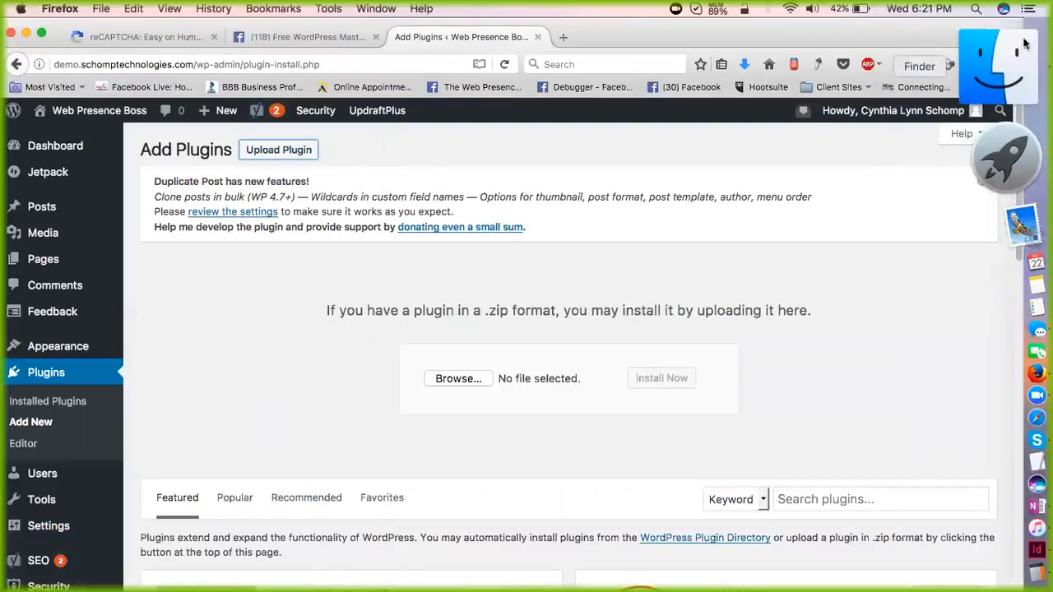
click(997, 51)
drag(182, 274, 528, 379)
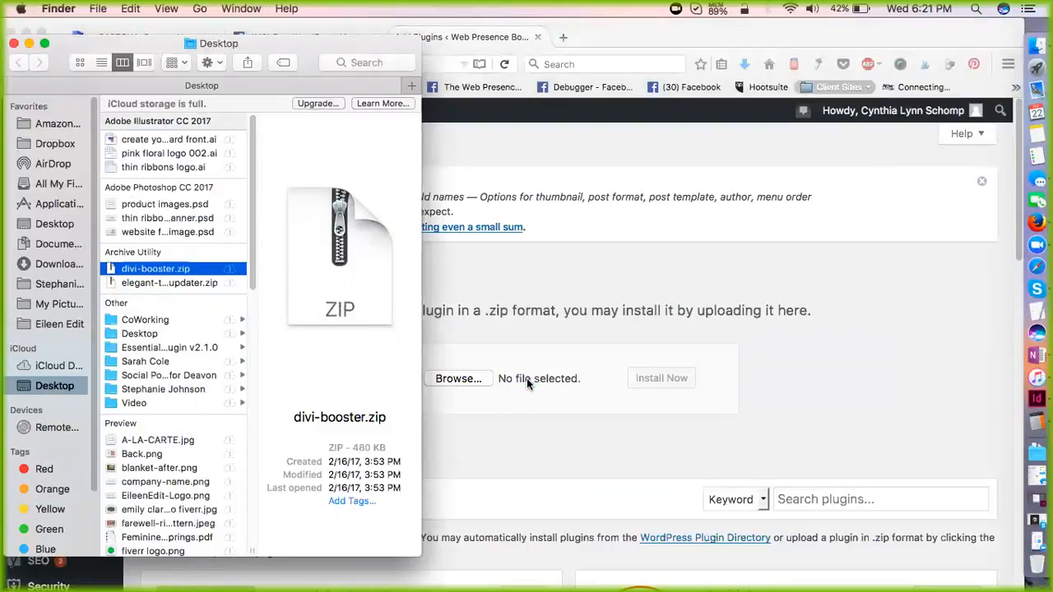
drag(113, 274, 481, 387)
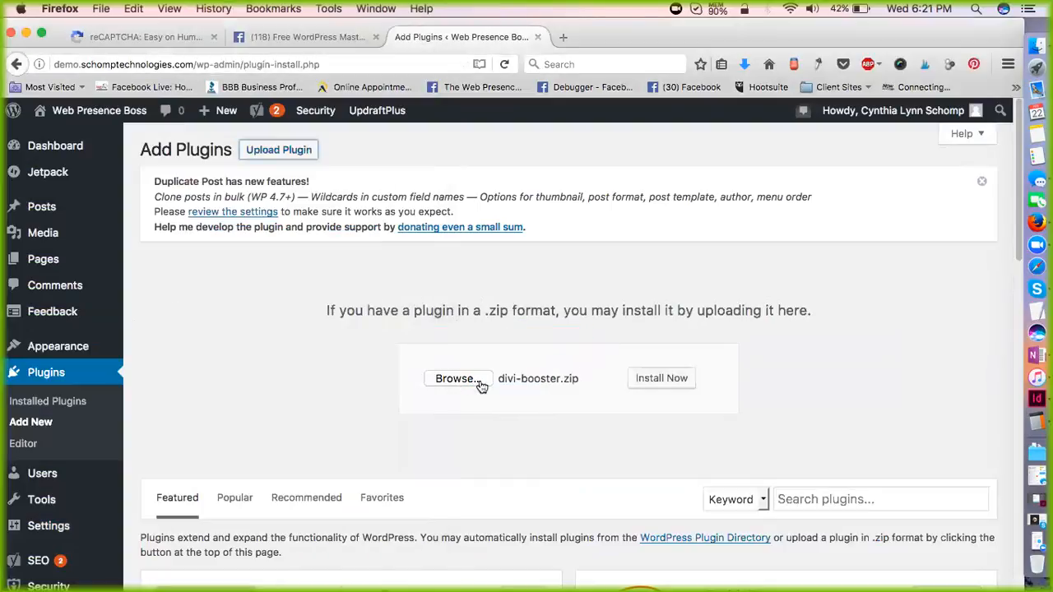
click(663, 380)
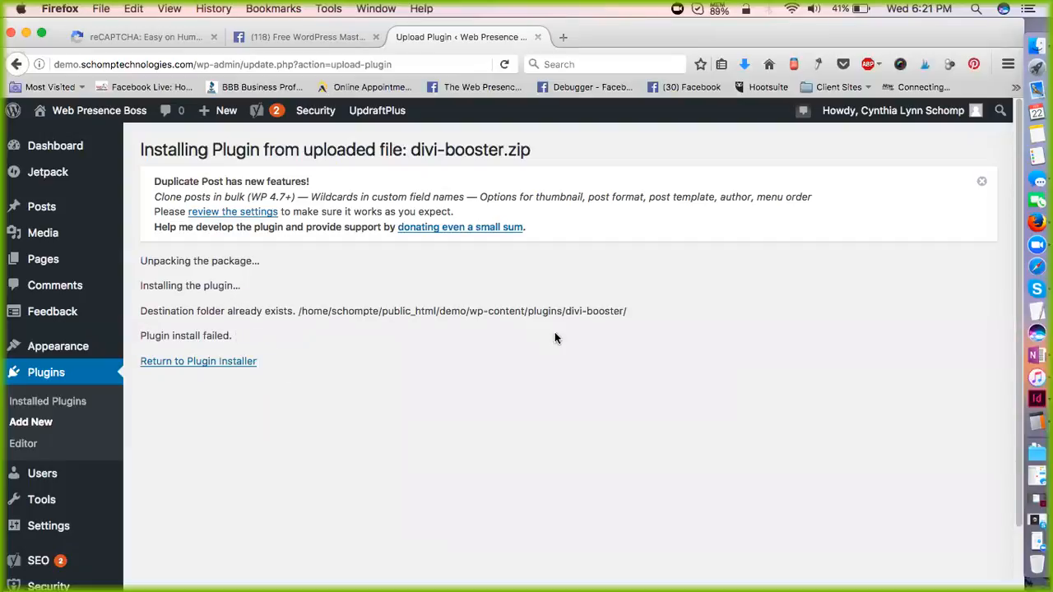
click(1035, 49)
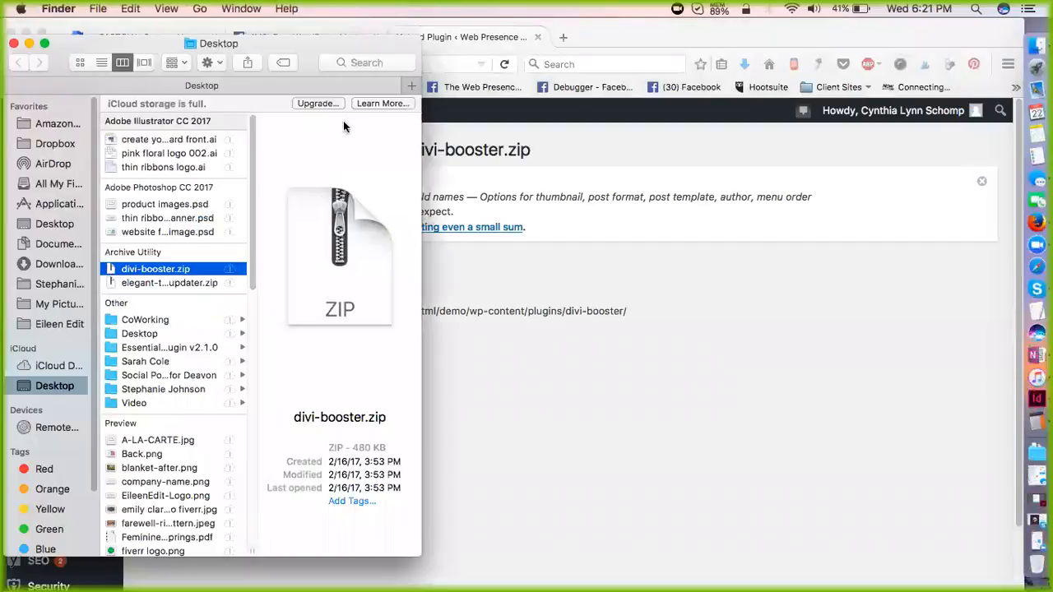
click(367, 62)
text(divi 100)
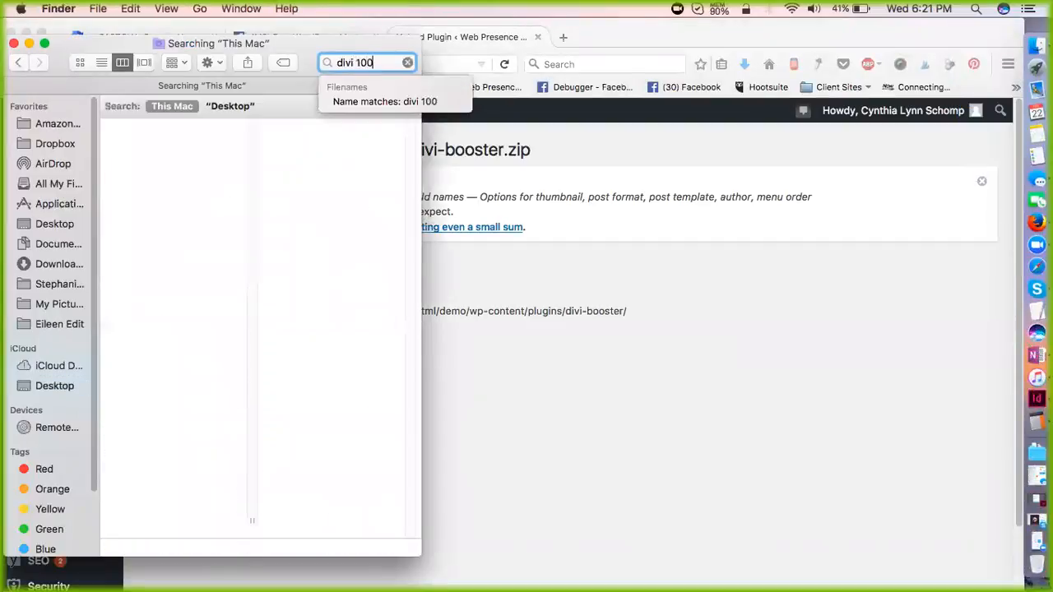
key(Return)
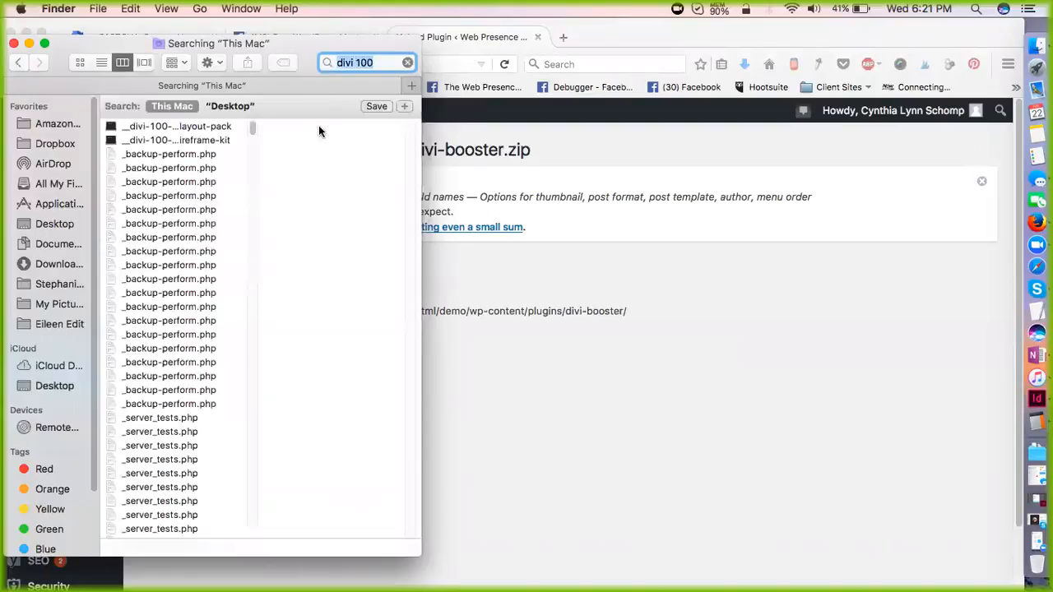
scroll(132, 262, down, 10)
scroll(133, 262, down, 5)
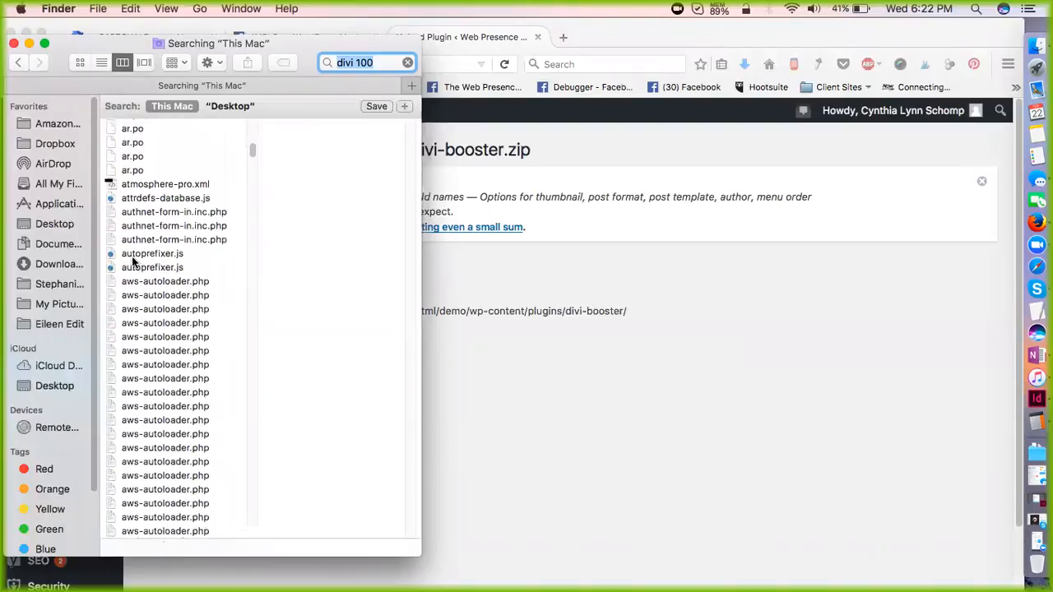
scroll(133, 261, down, 8)
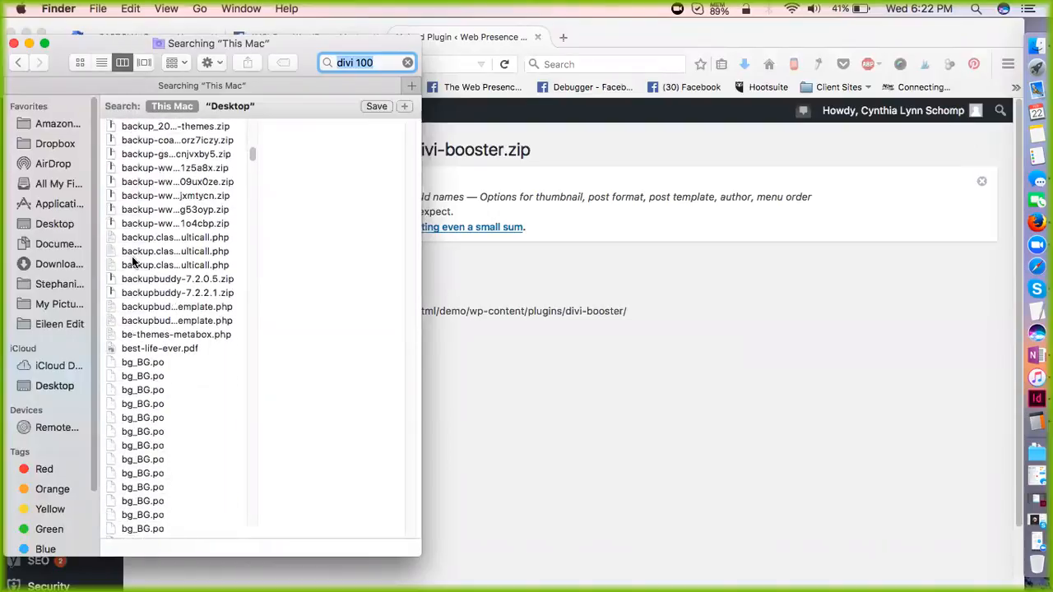
scroll(133, 262, down, 8)
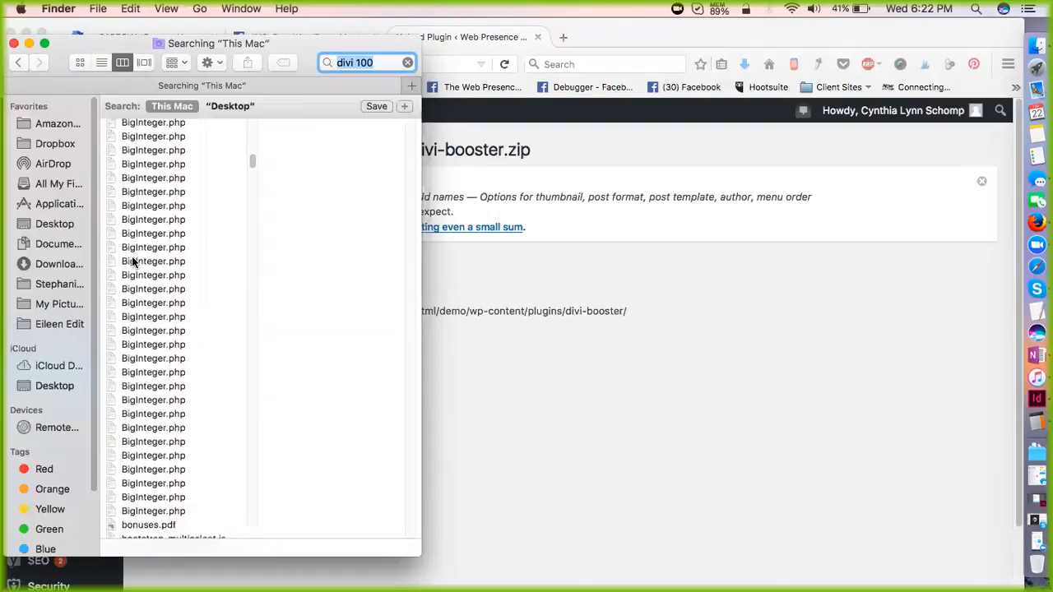
scroll(132, 261, down, 10)
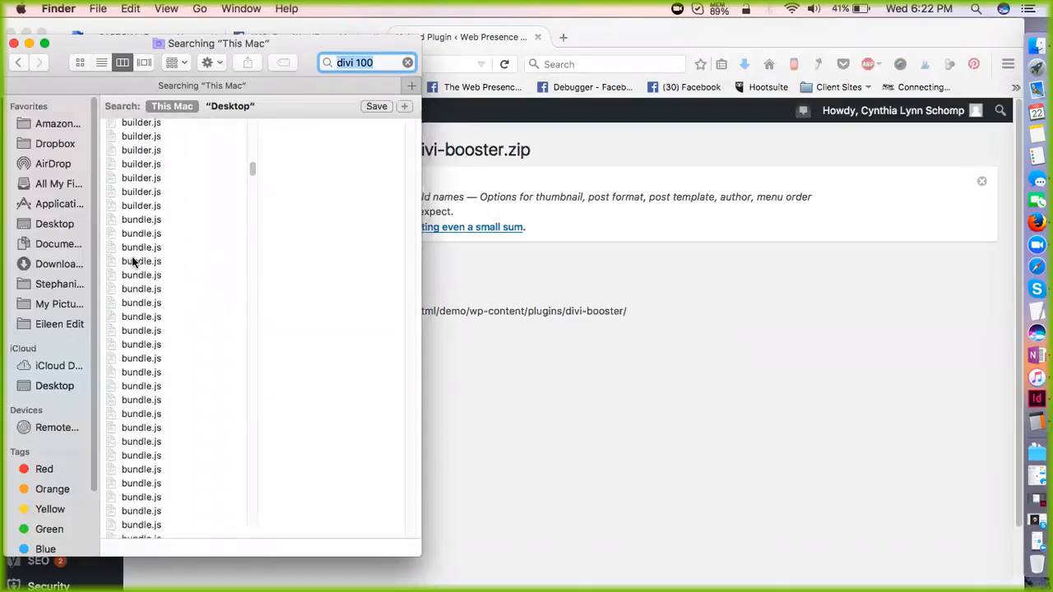
scroll(132, 261, down, 10)
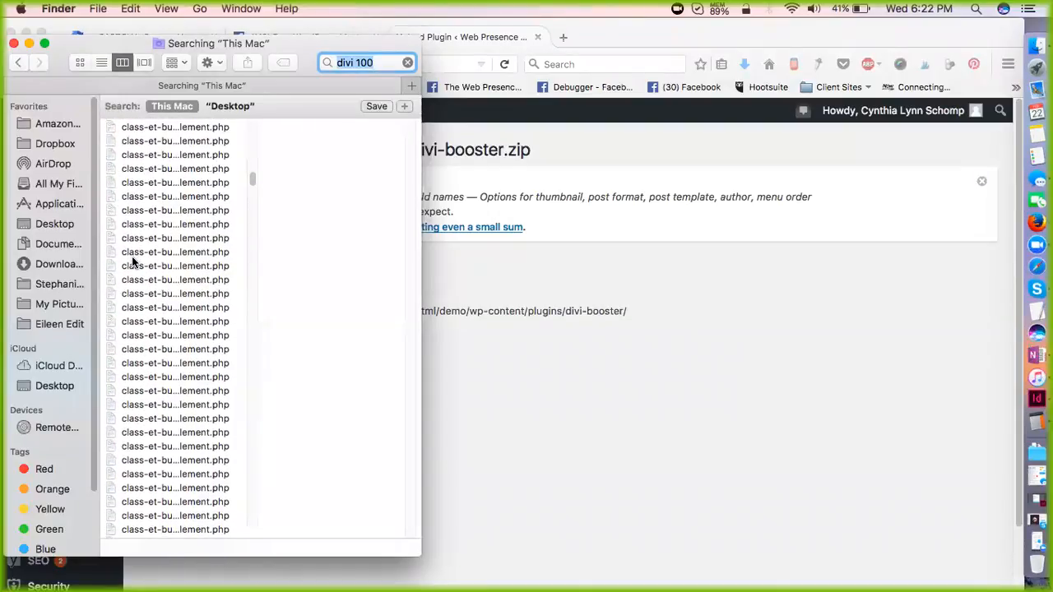
scroll(133, 261, up, 2)
scroll(132, 262, down, 10)
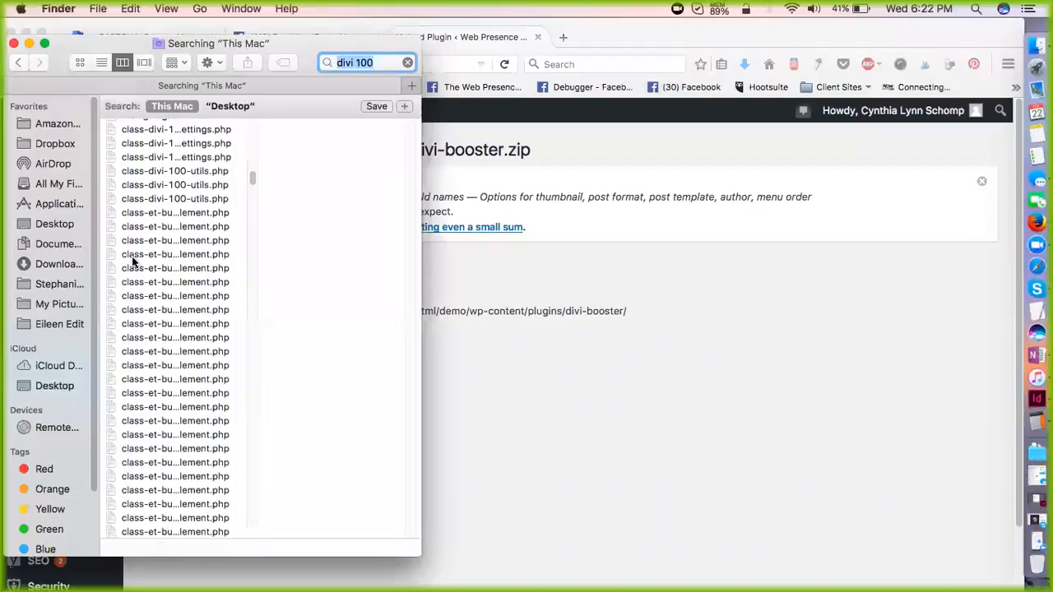
scroll(132, 261, down, 10)
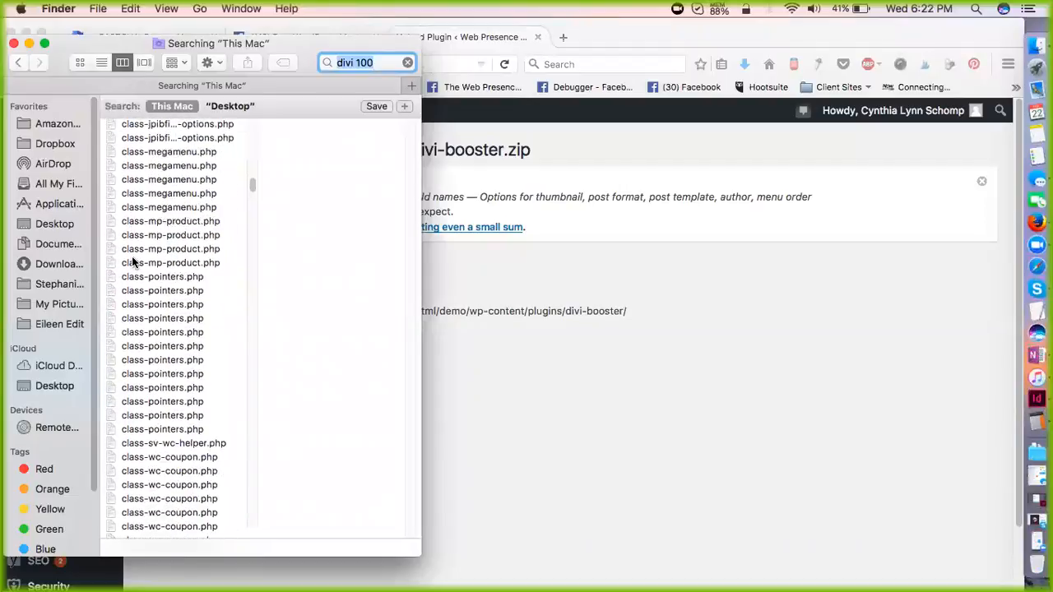
drag(252, 191, 252, 207)
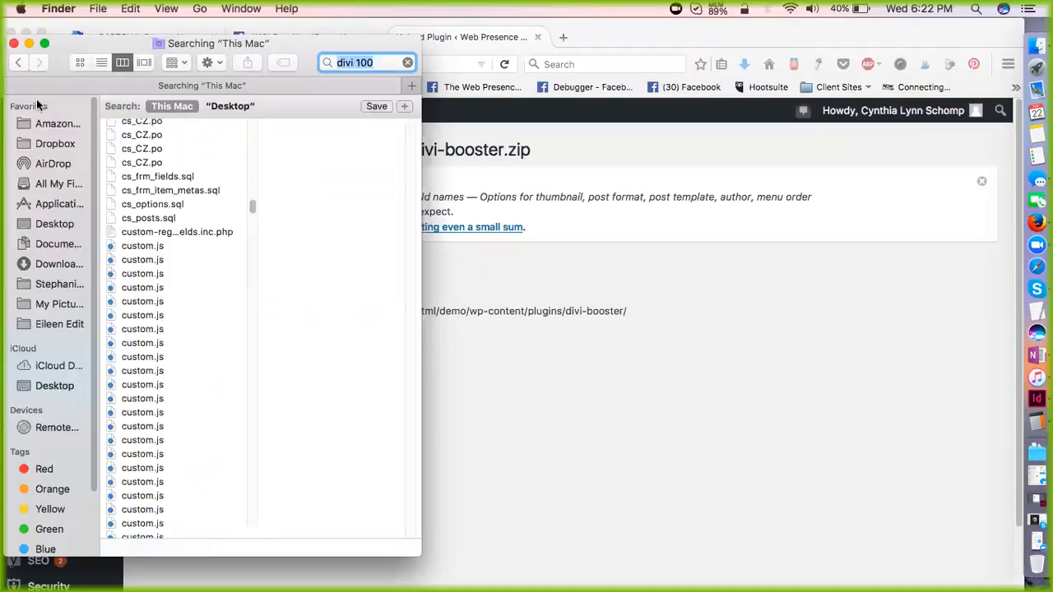
click(13, 42)
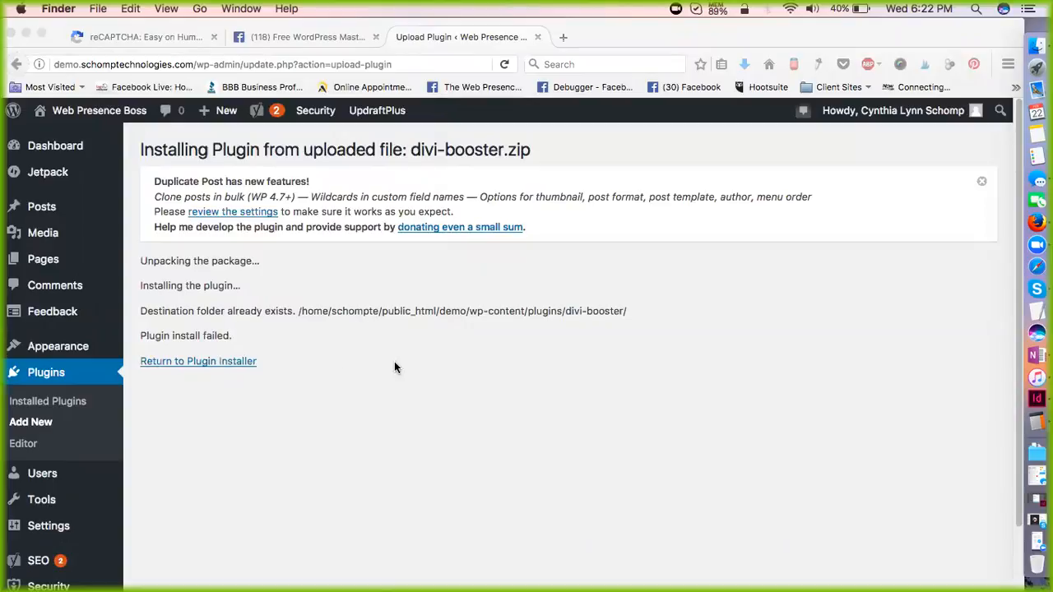
click(317, 31)
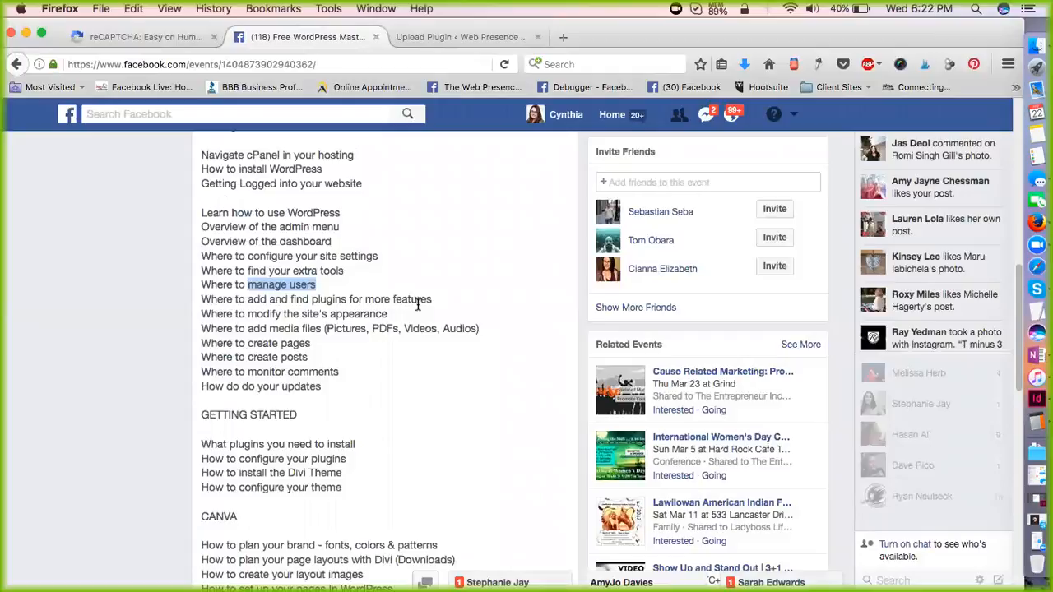
- Highlight 'the site's appearance' in the Facebook course outline, then return to the WordPress plugin installer
drag(412, 316, 283, 314)
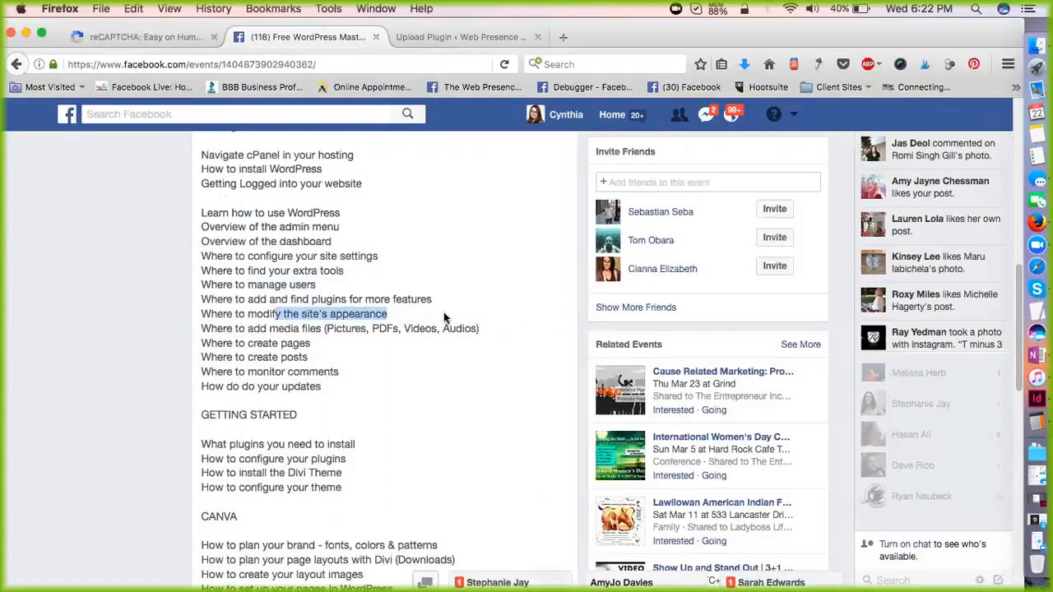
click(419, 37)
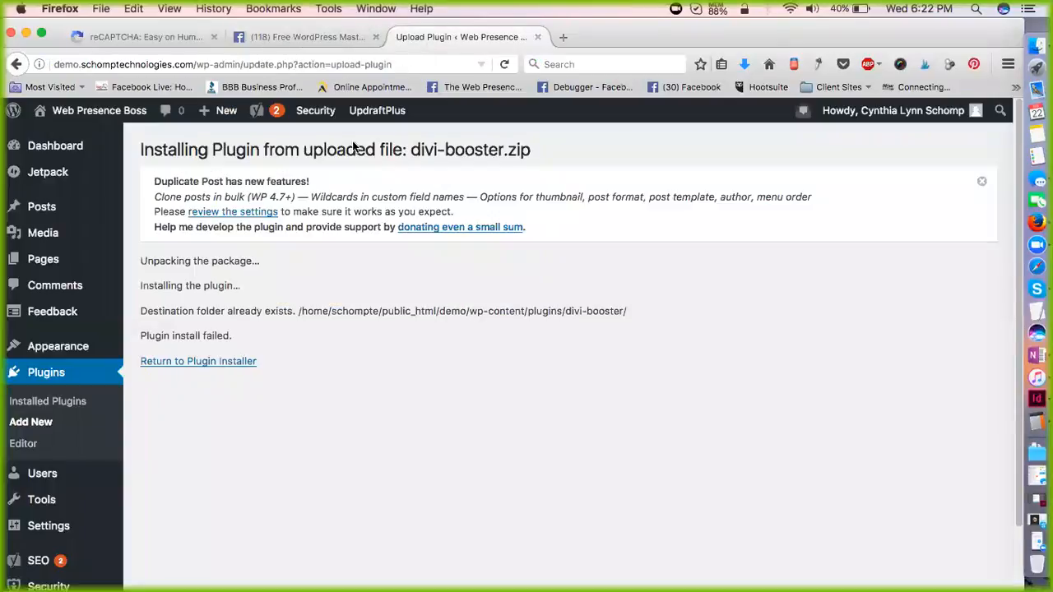
click(231, 363)
- Go to Appearance > Themes > Add New and dismiss the Duplicate Post notice
mouse_move(94, 349)
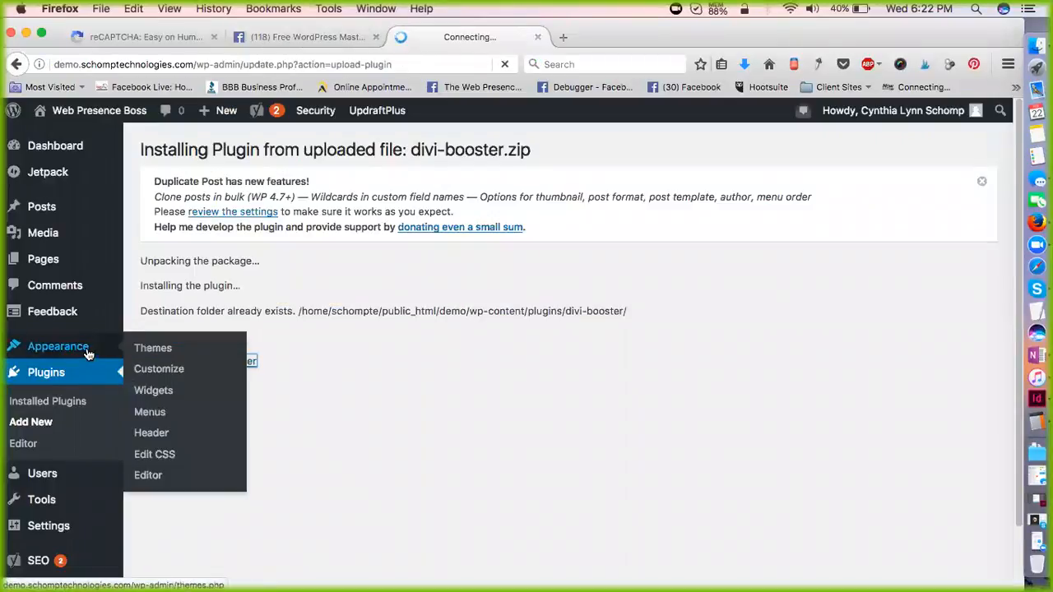
click(140, 352)
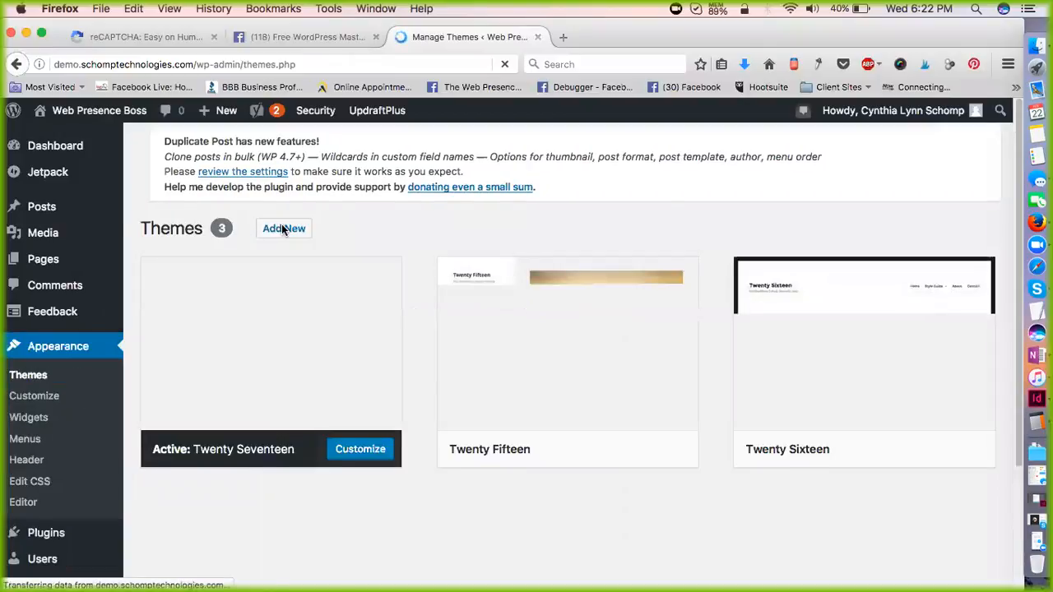
click(294, 153)
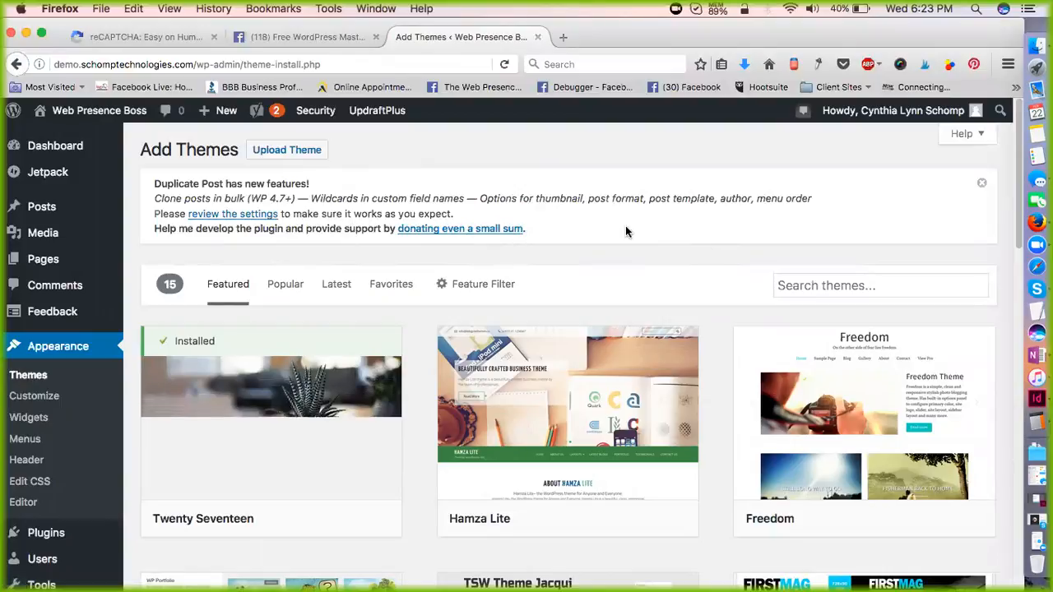
click(982, 183)
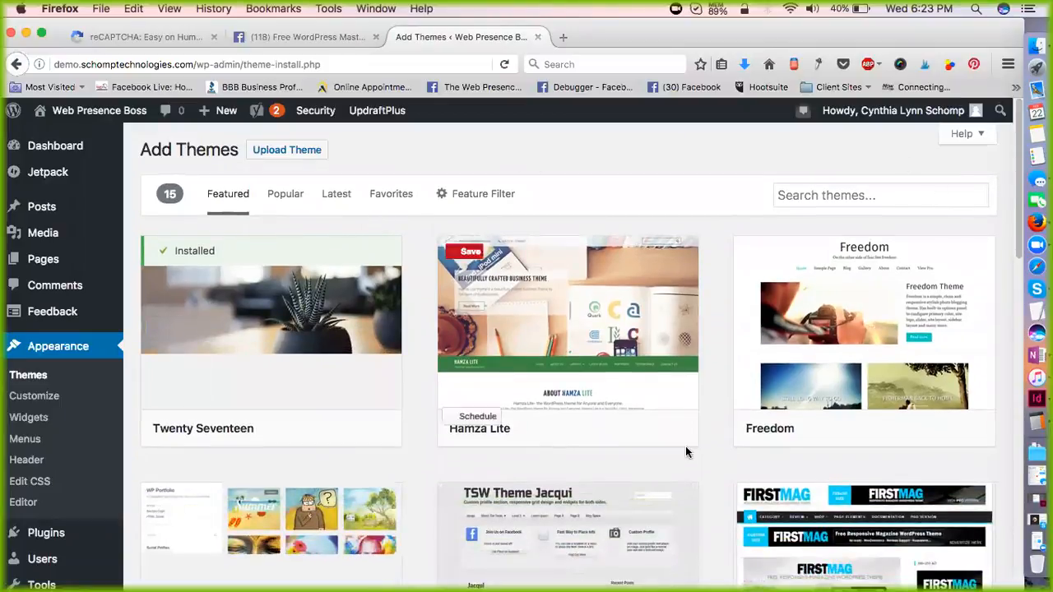
- Upload Divi.zip through Upload Theme and start installing it
mouse_move(233, 424)
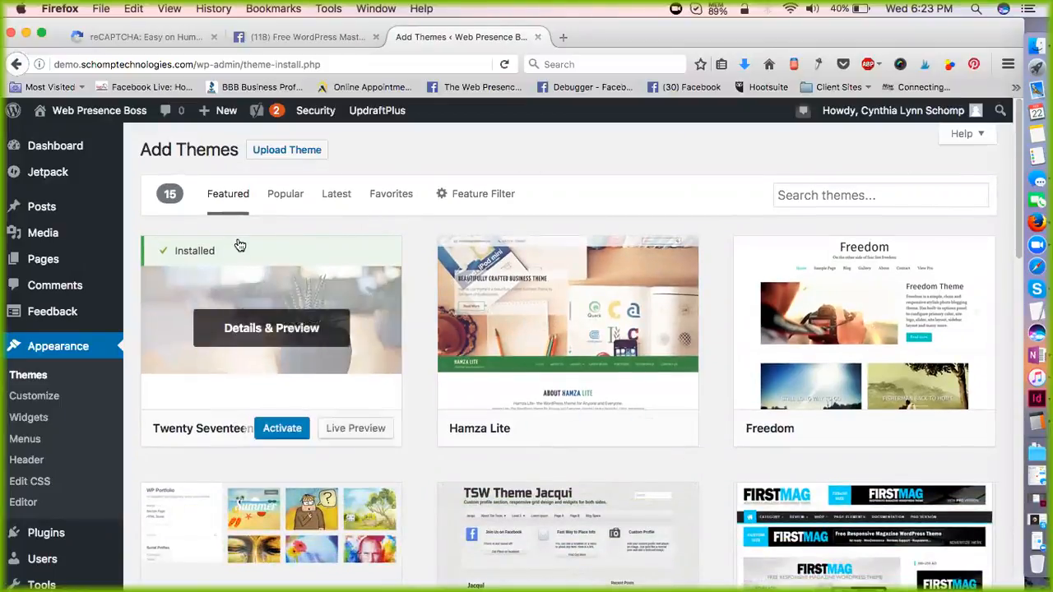
click(305, 150)
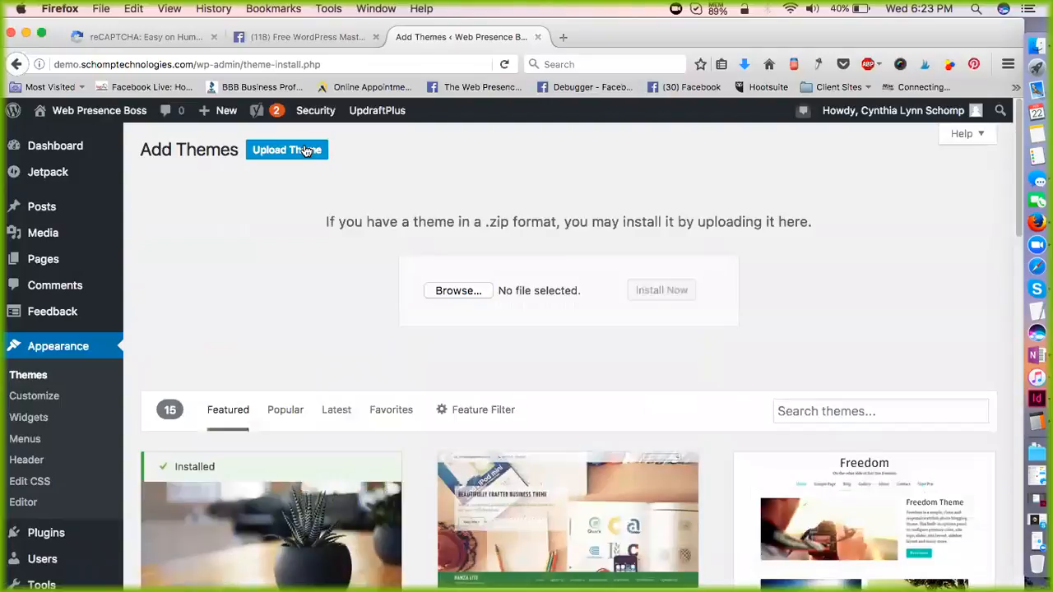
click(474, 295)
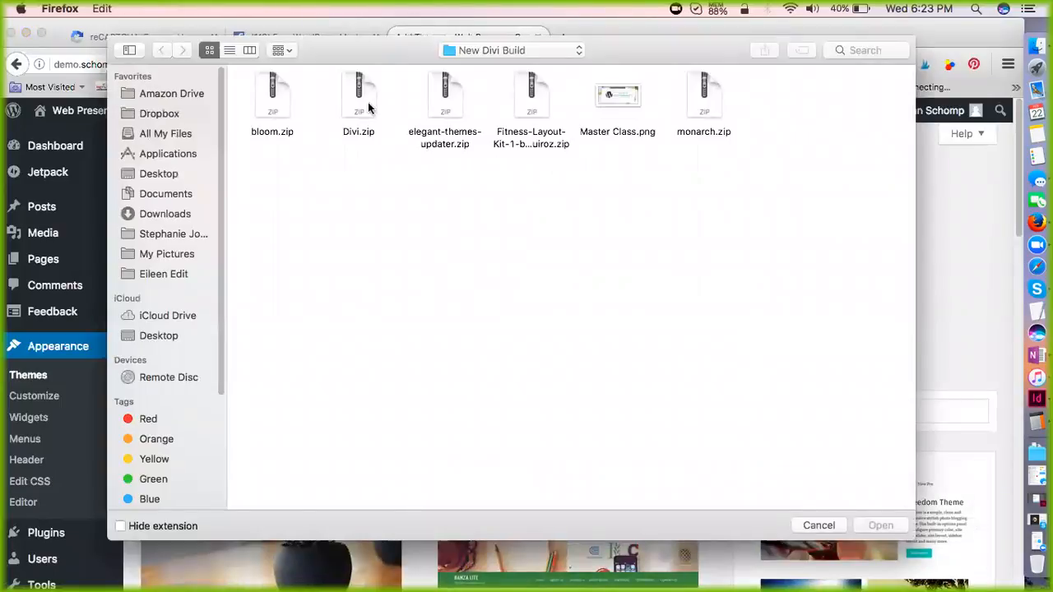
click(364, 109)
click(875, 528)
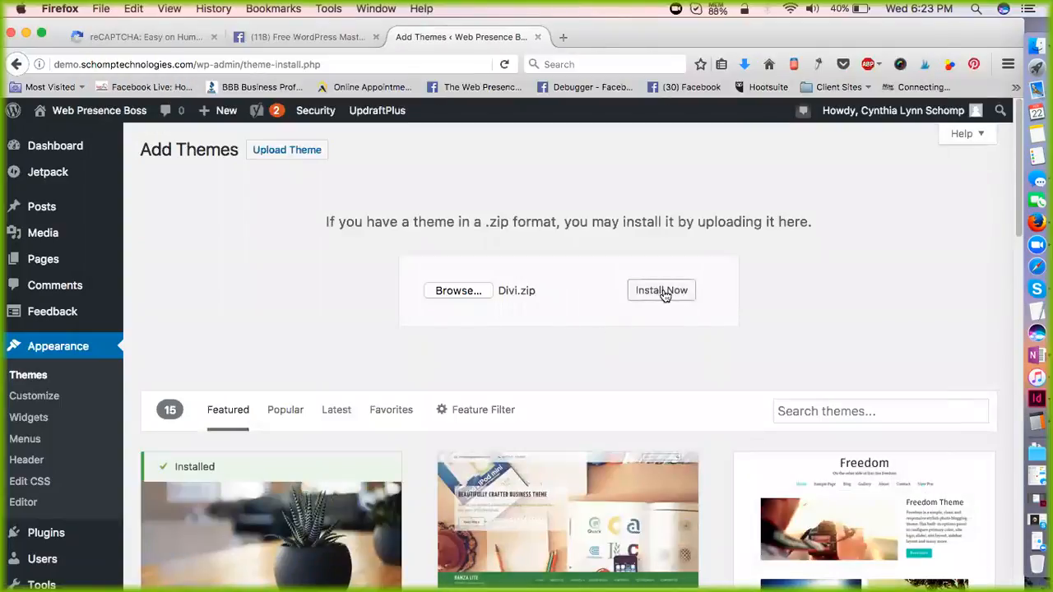
click(664, 293)
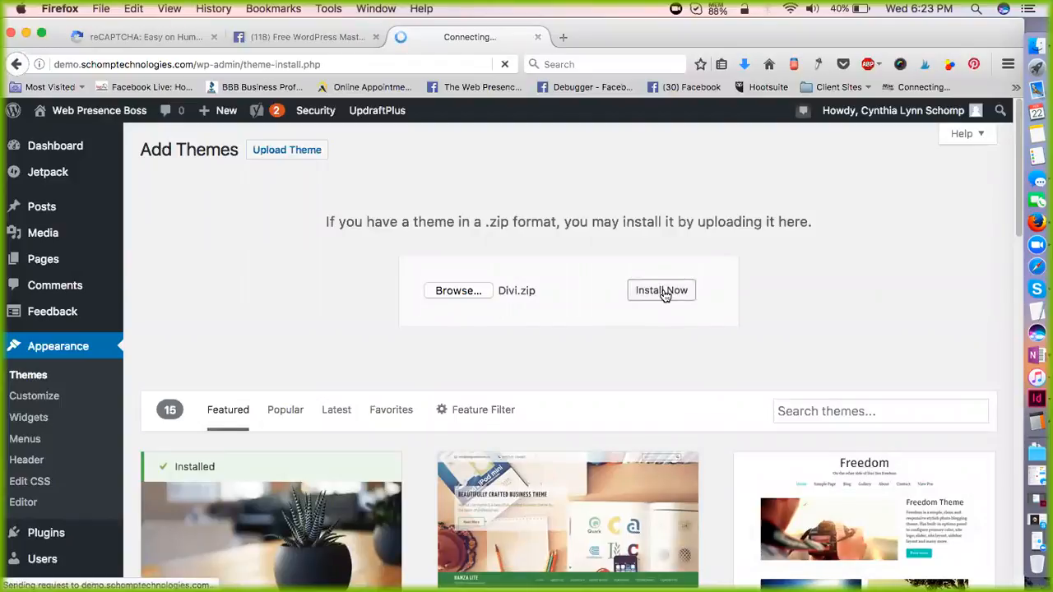
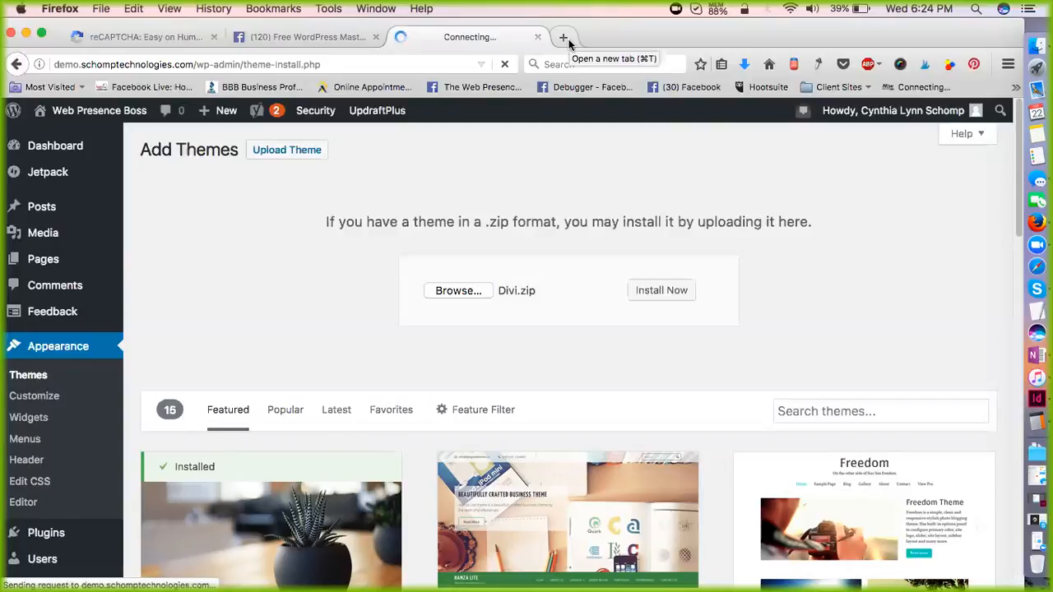
- Open a new blank Firefox tab beside the reCAPTCHA and WordPress tabs
click(569, 39)
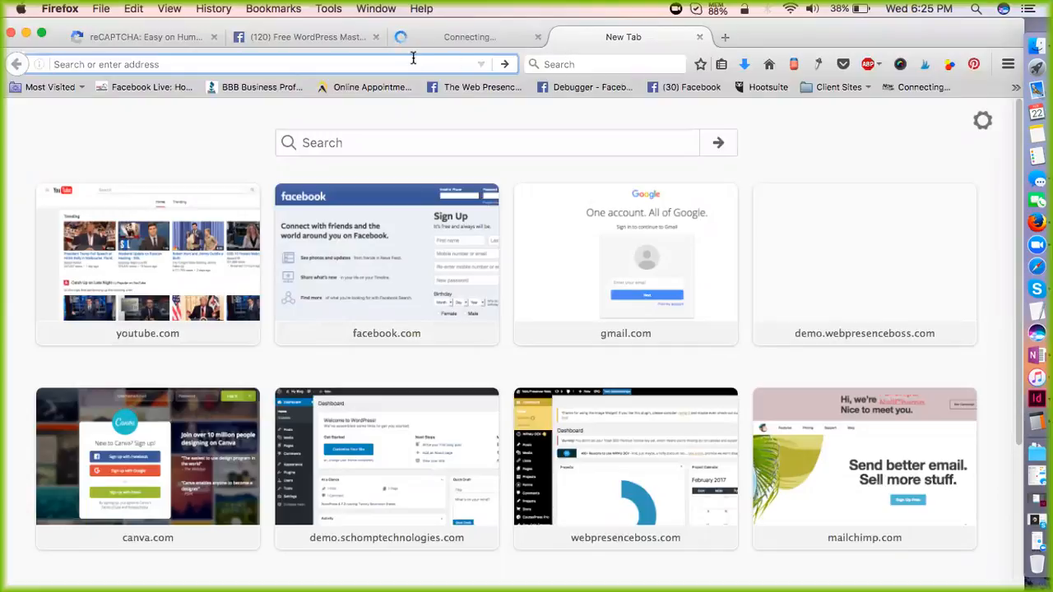
- Visit pixelsandlattes.com, then add another blank tab for the next site
text(pixel)
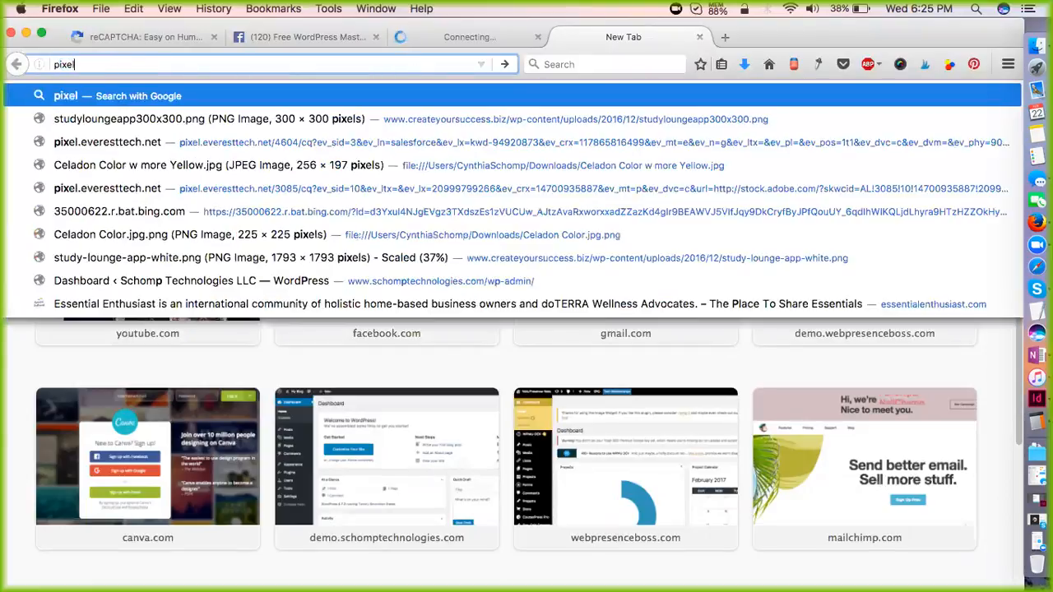
text(sandlattes.co)
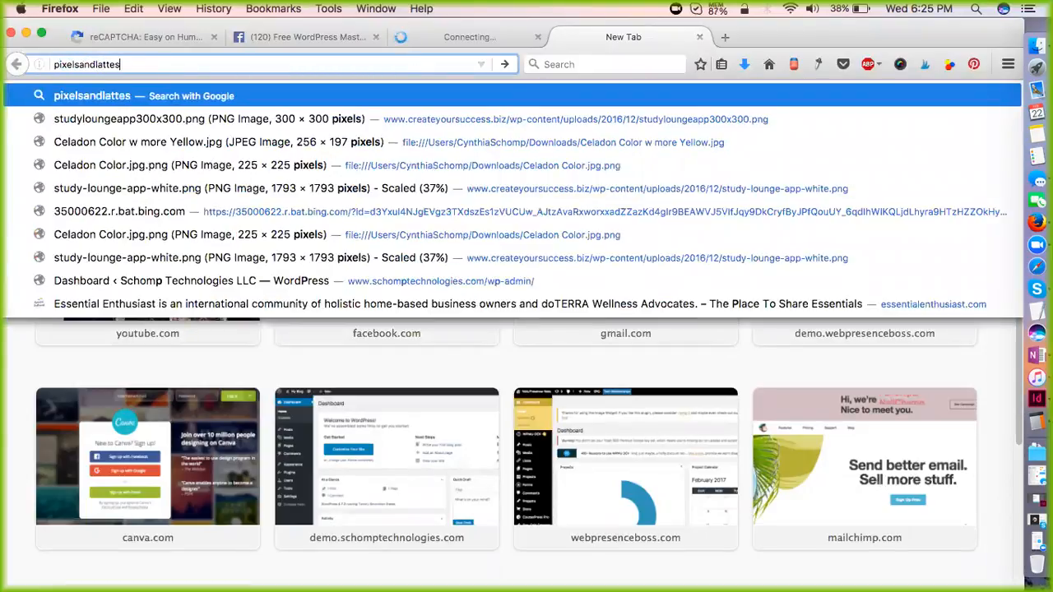
text(m)
key(Return)
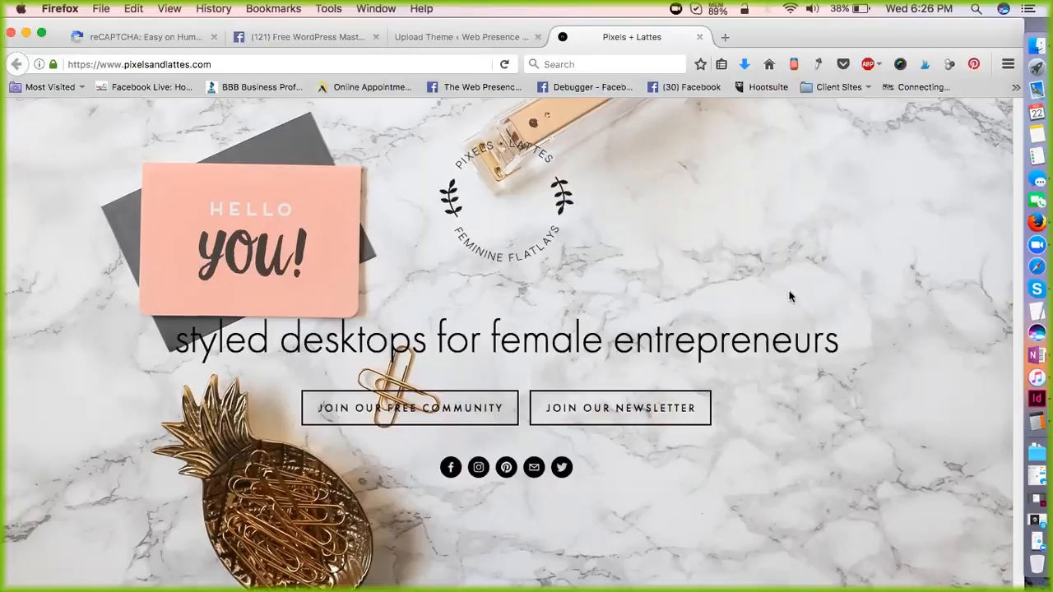
click(723, 39)
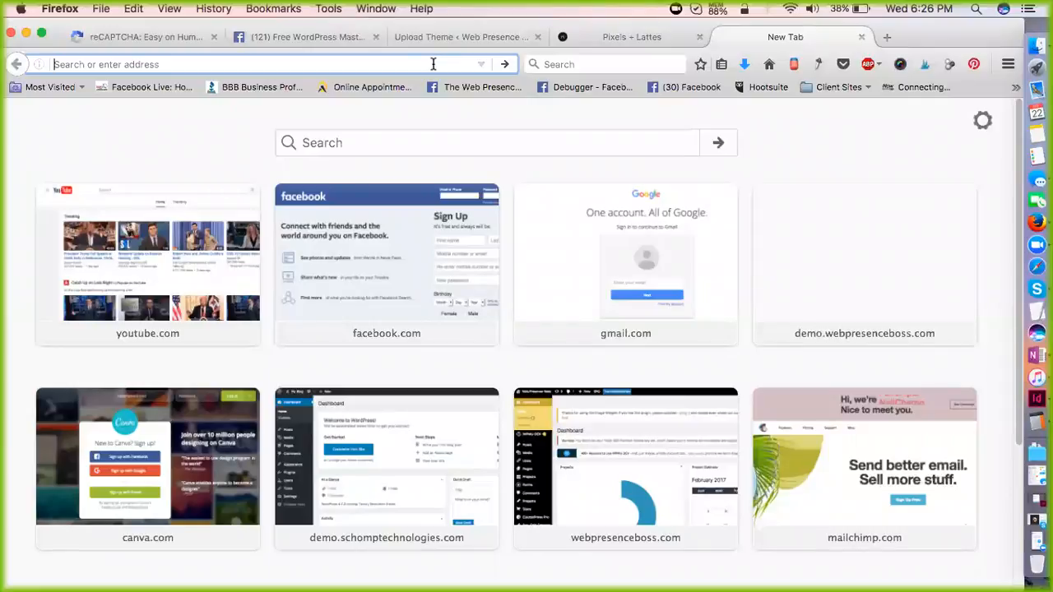
- Load hautechocolate.ca, dismiss its signup popup, browse down, and close the Pixels + Lattes tab
text(haut)
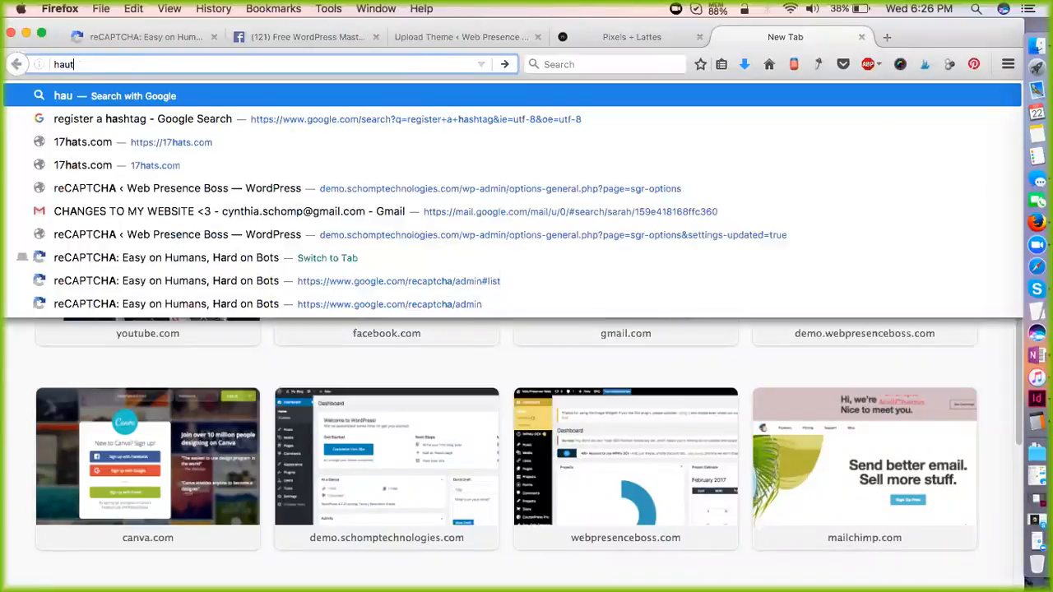
text(echocolate)
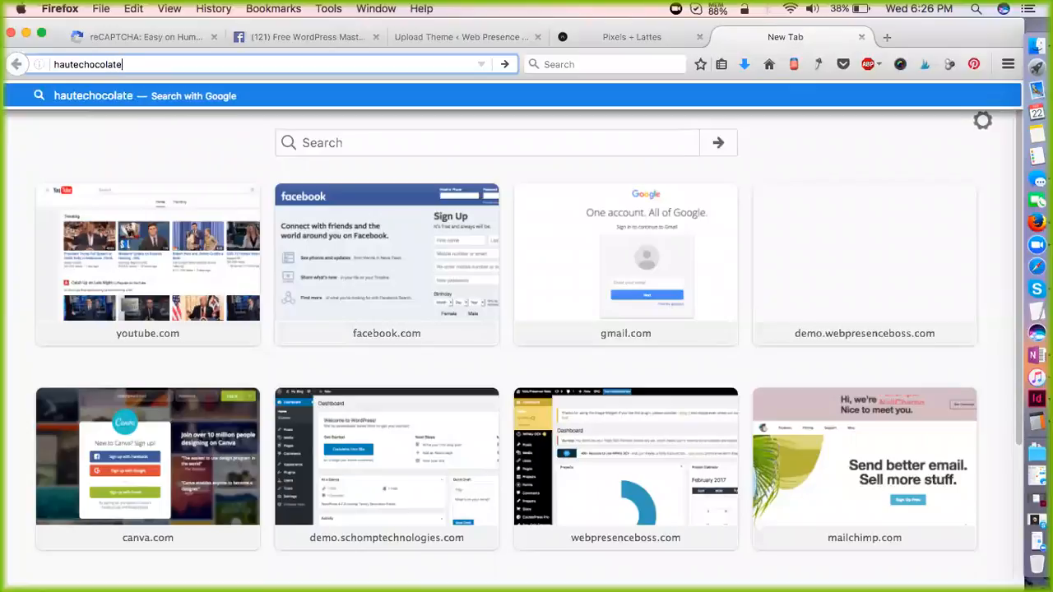
text(.)
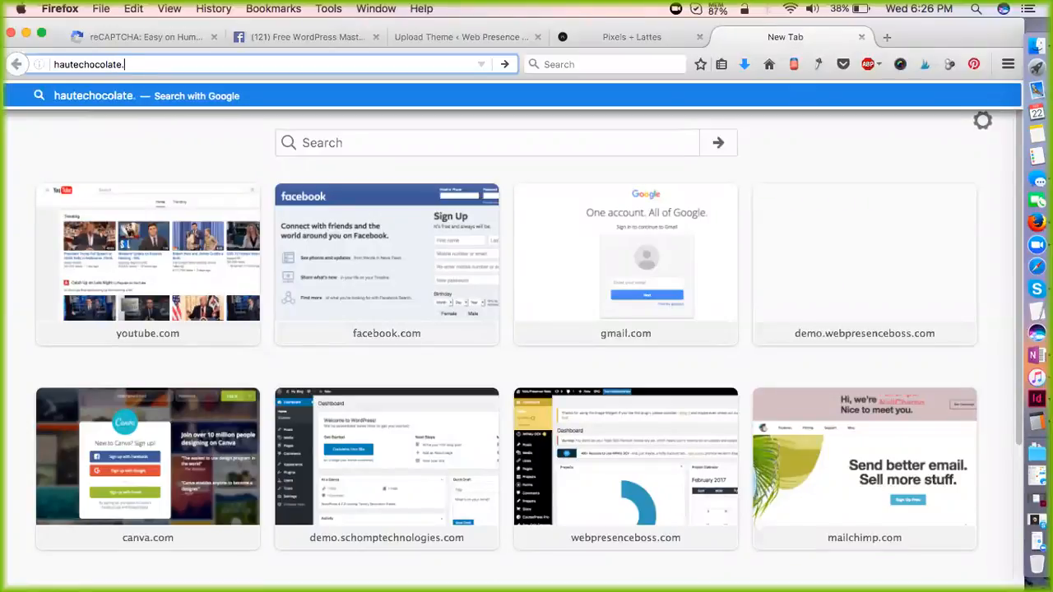
text(ca)
key(Return)
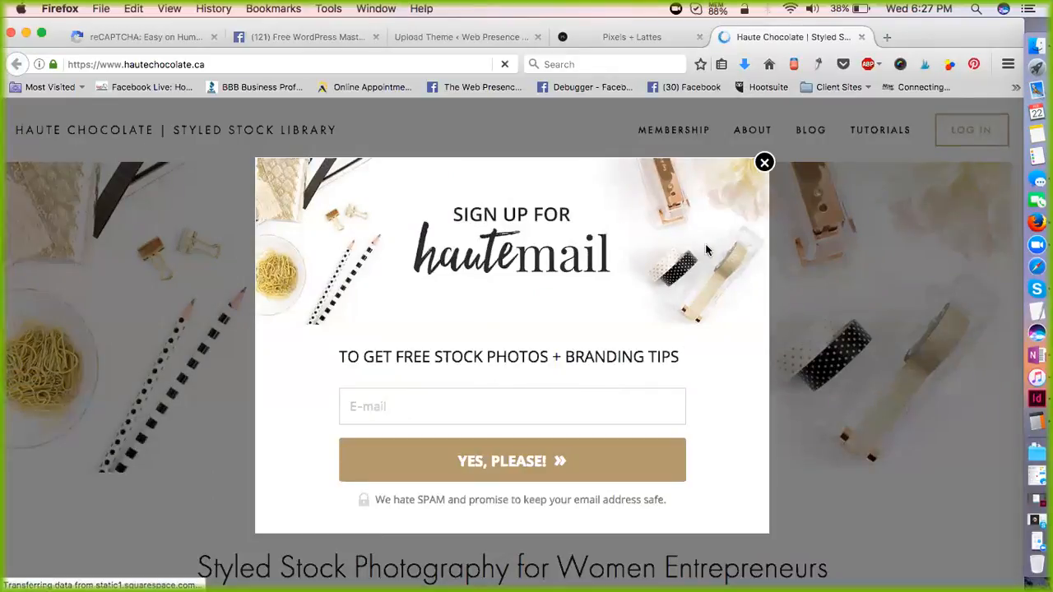
click(765, 163)
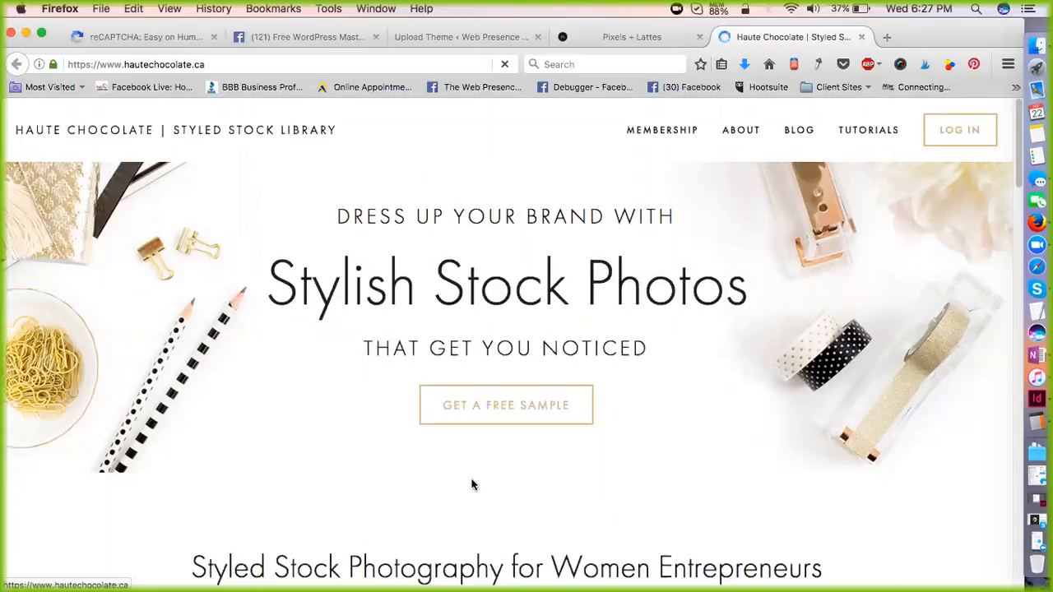
scroll(474, 486, down, 2)
scroll(473, 485, down, 10)
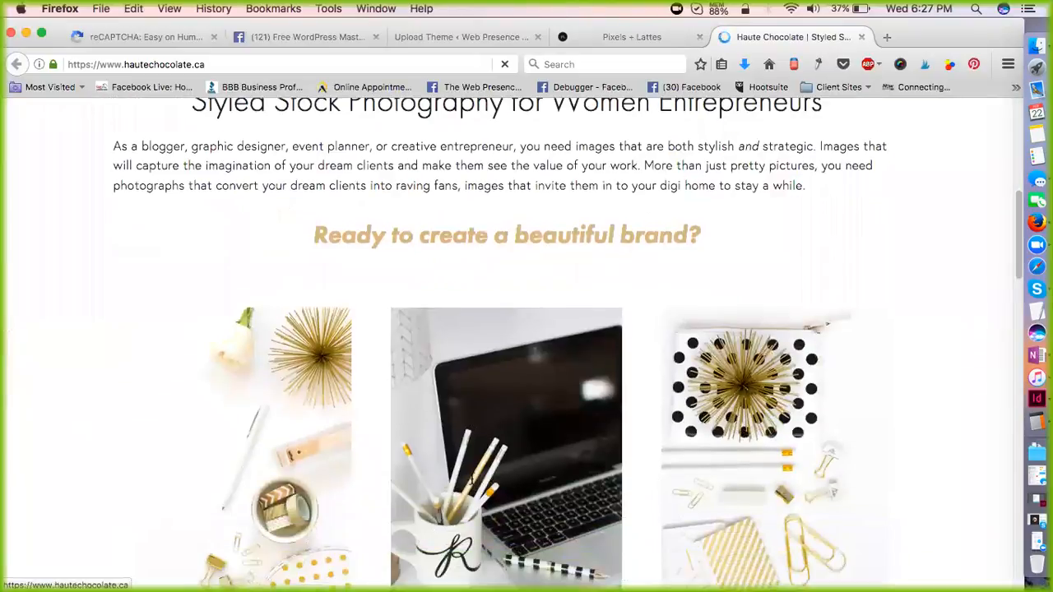
scroll(472, 481, down, 5)
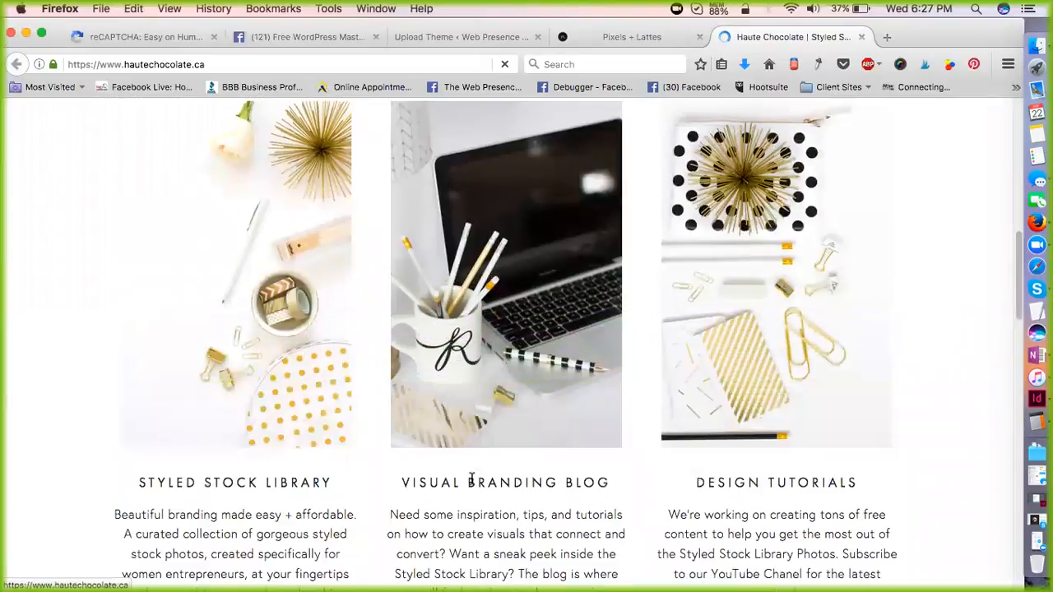
click(701, 38)
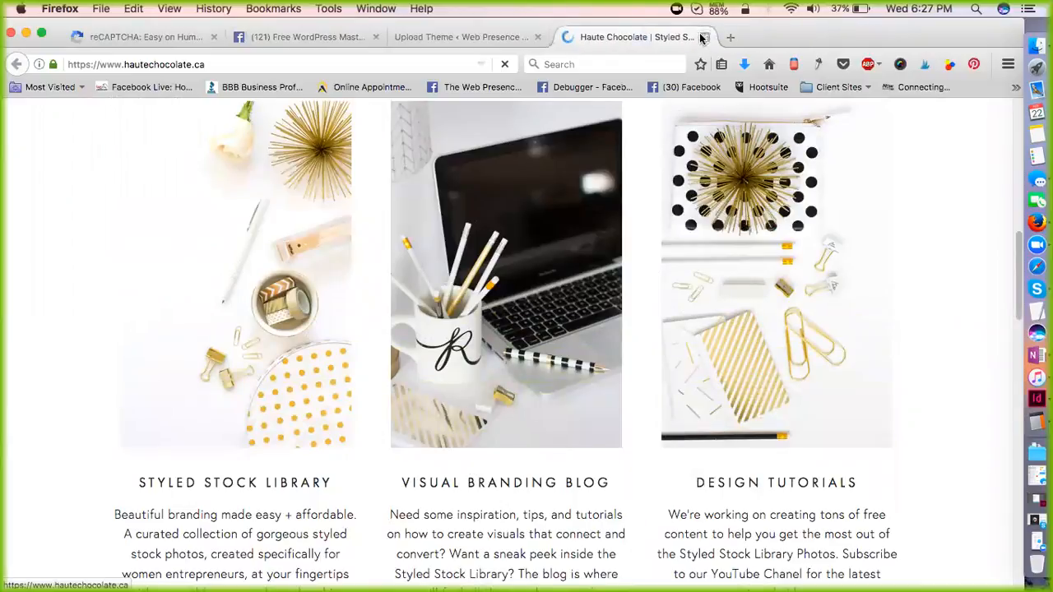
- Go to pexels.com in the current tab
click(399, 64)
text(p)
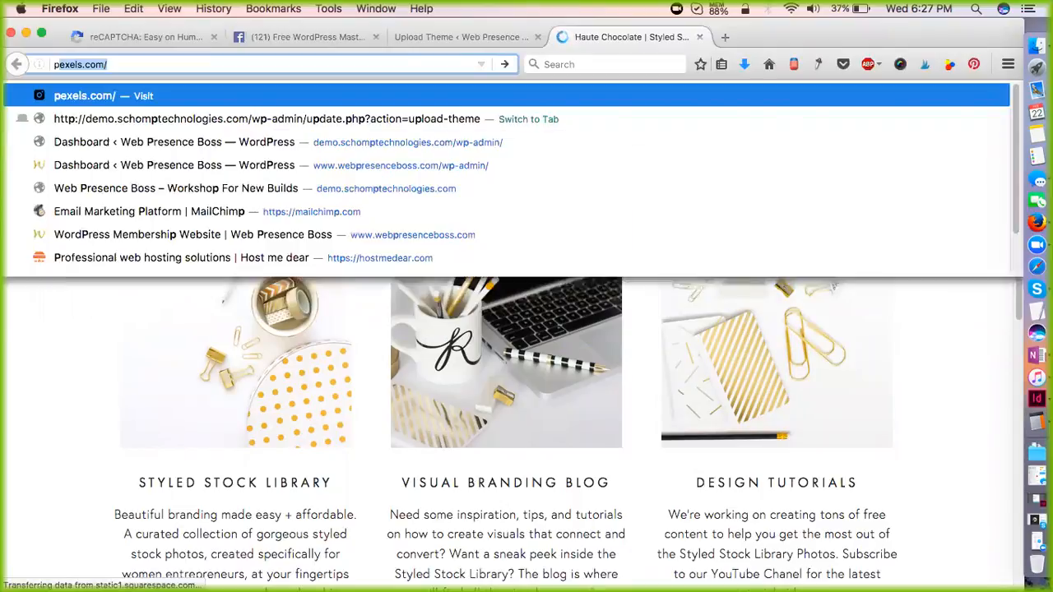
text(ess)
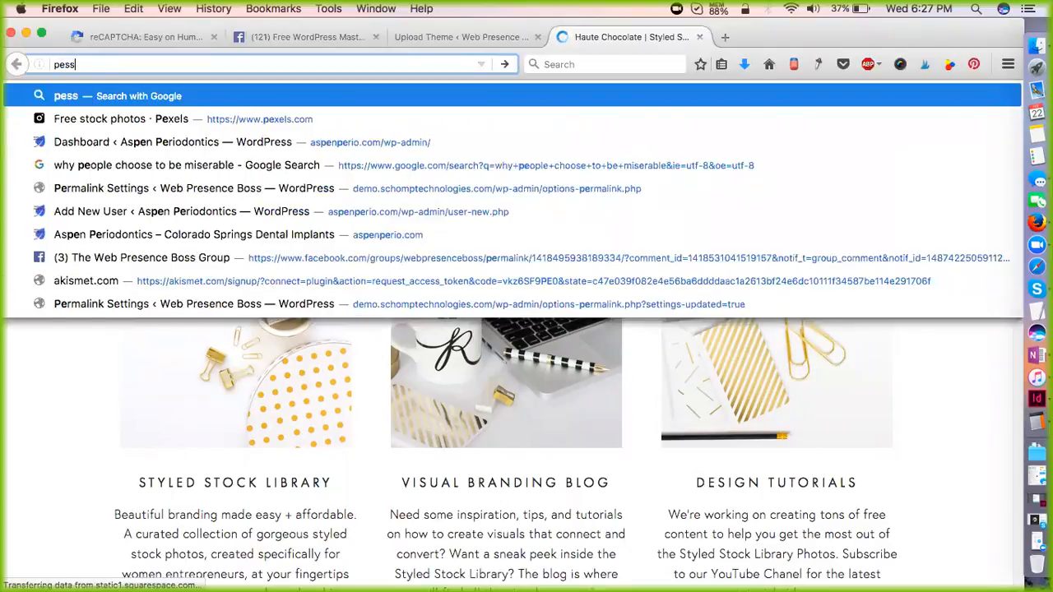
key(BackSpace)
key(BackSpace)
text(x)
key(Return)
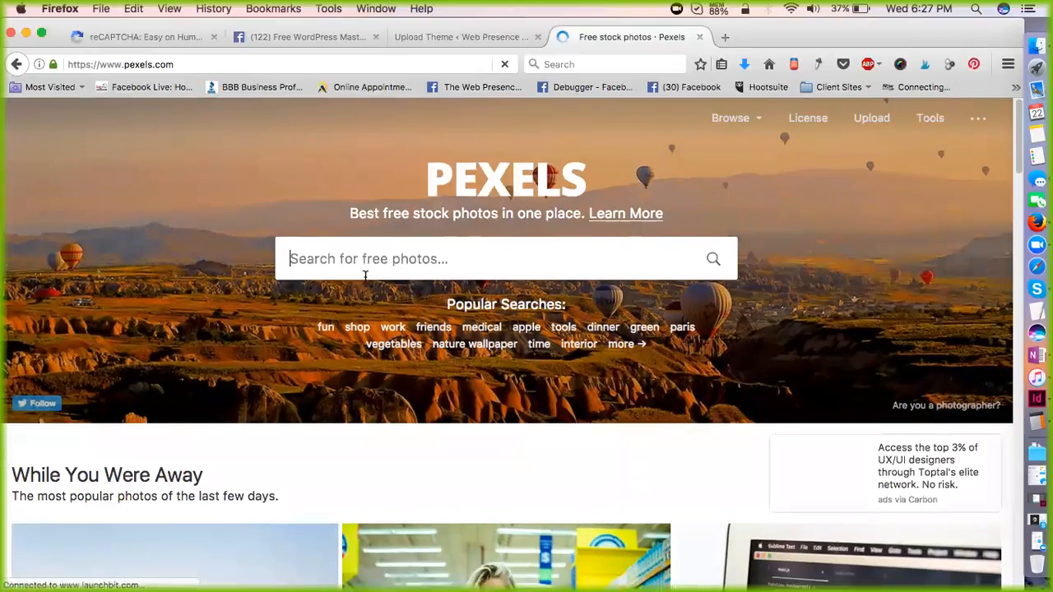
scroll(365, 280, down, 5)
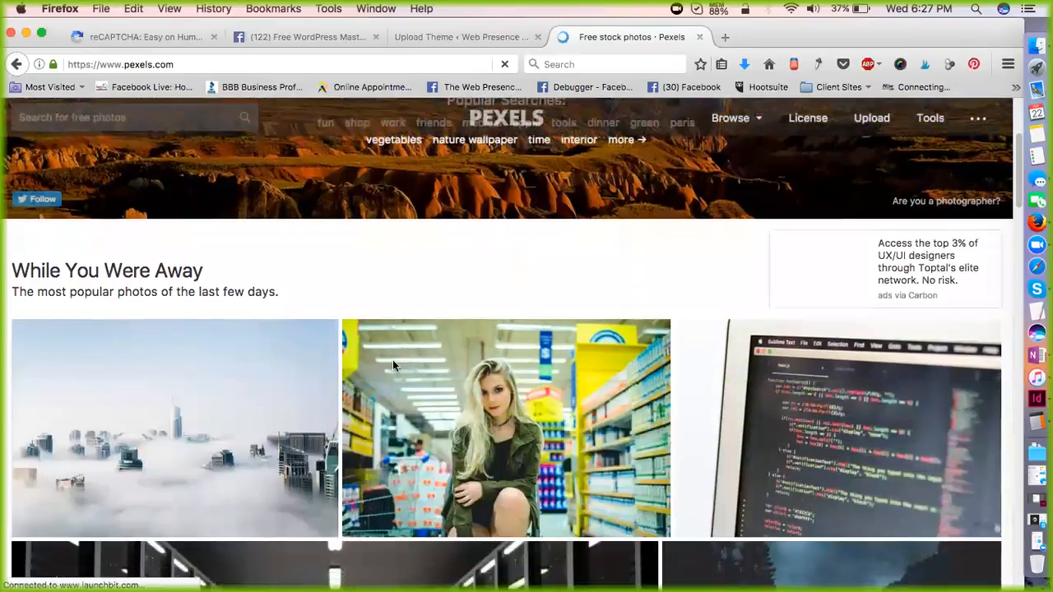
scroll(386, 252, up, 5)
- Search Pexels for 'fruit' and browse the photo results
text(fruit)
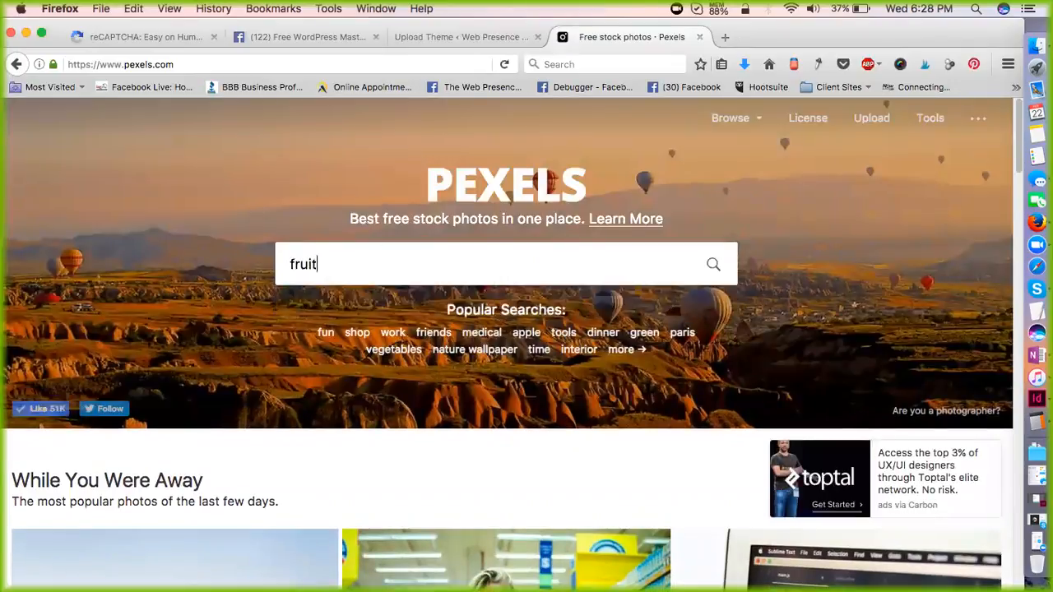
key(Return)
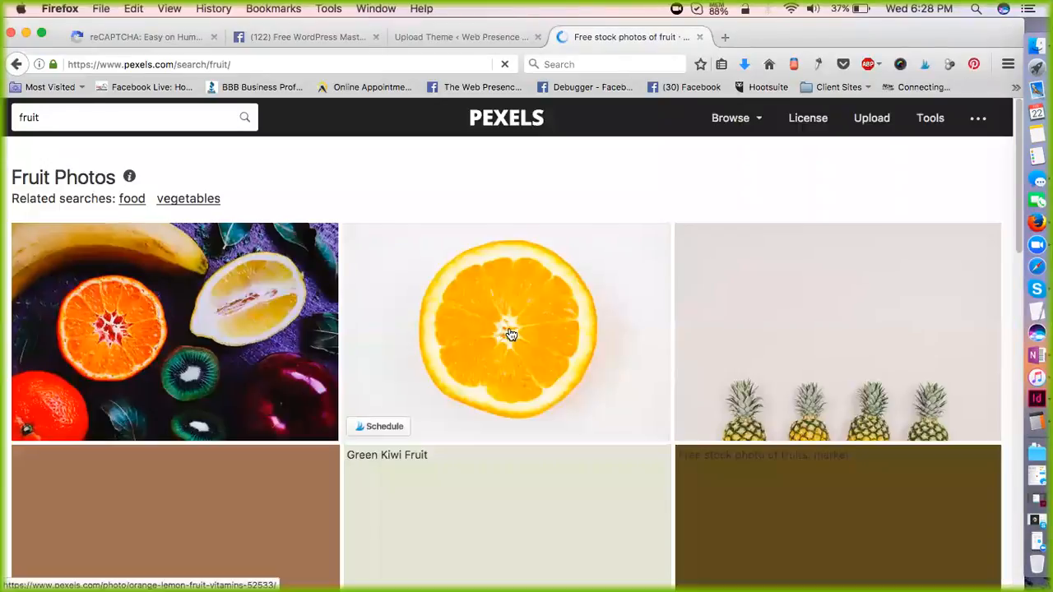
scroll(239, 383, down, 3)
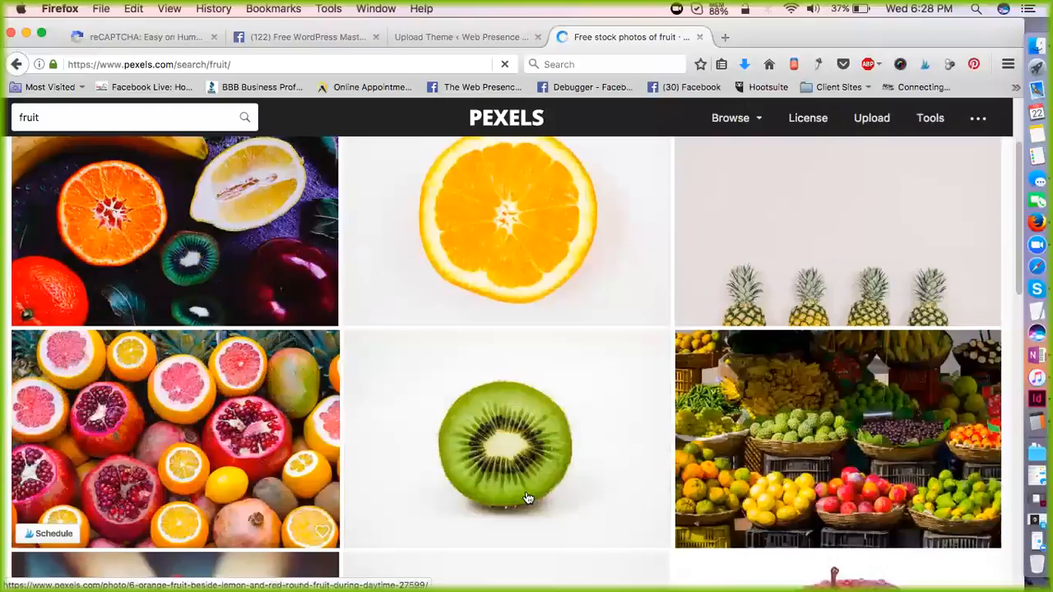
scroll(527, 498, down, 5)
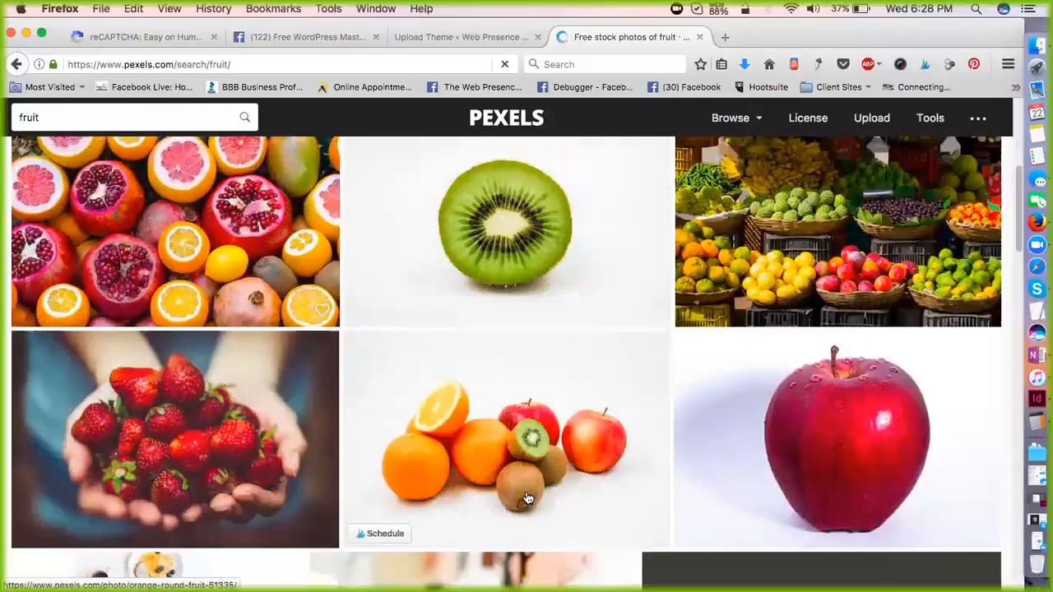
scroll(527, 498, down, 5)
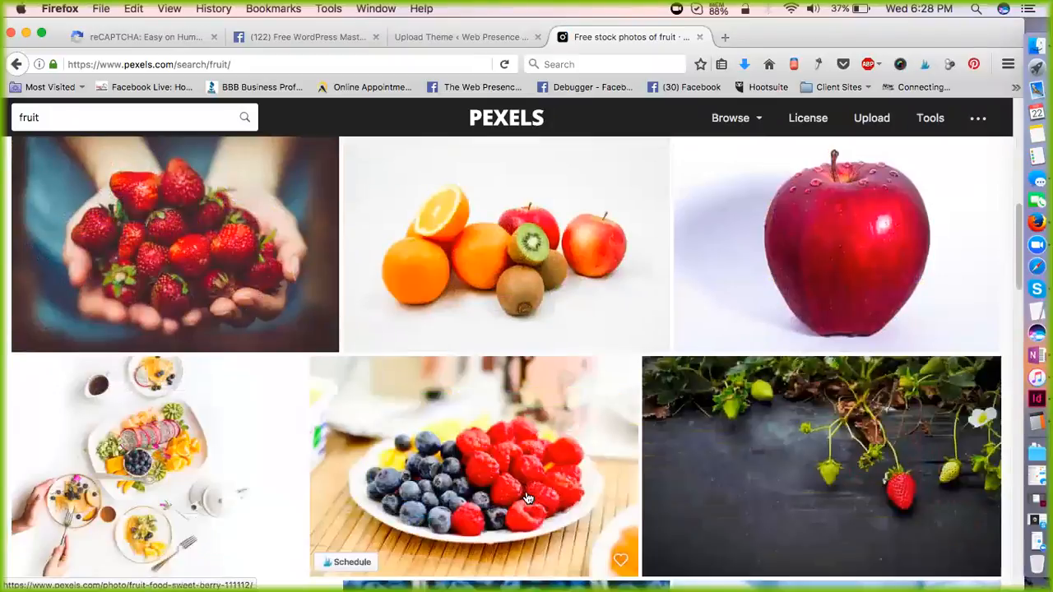
scroll(528, 499, down, 4)
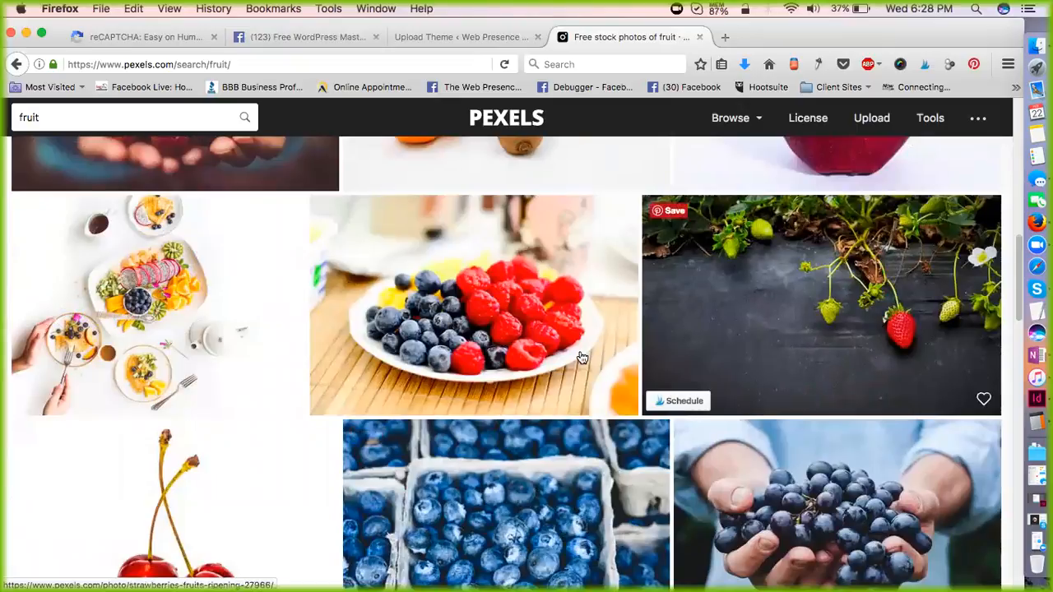
scroll(581, 359, down, 4)
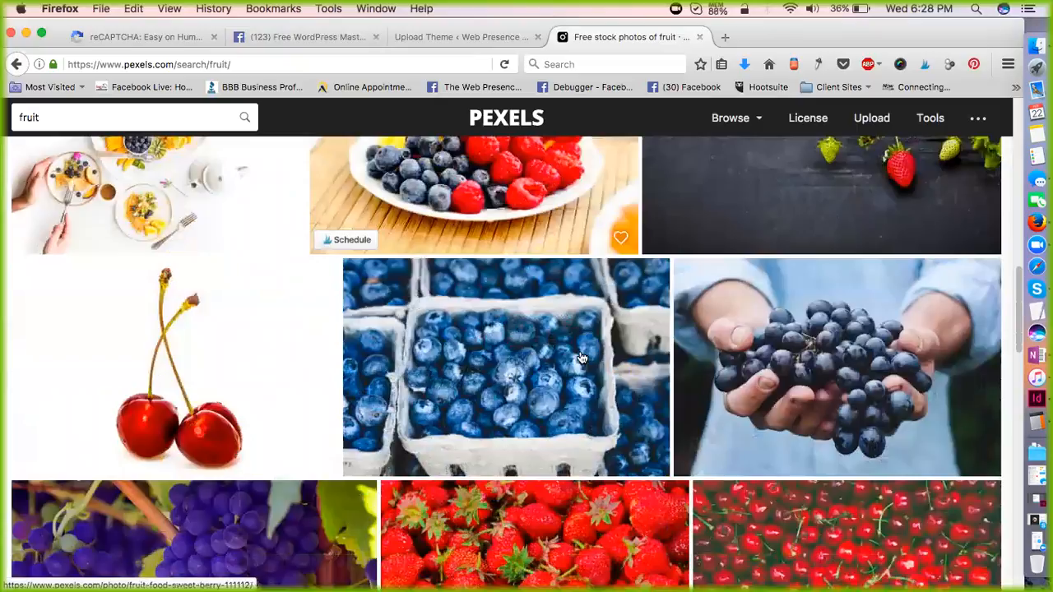
scroll(556, 407, down, 12)
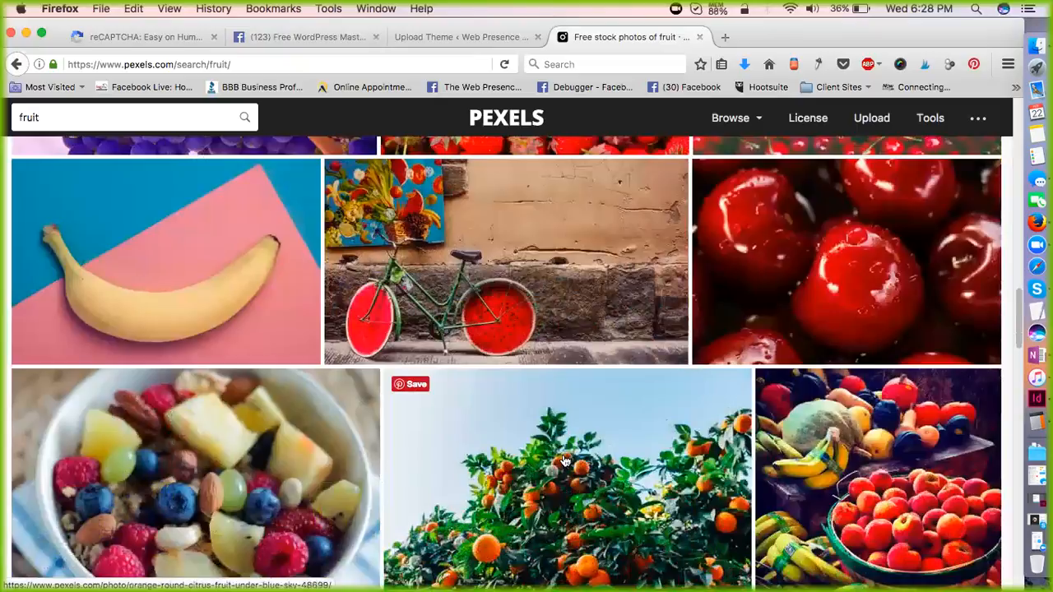
scroll(565, 460, up, 8)
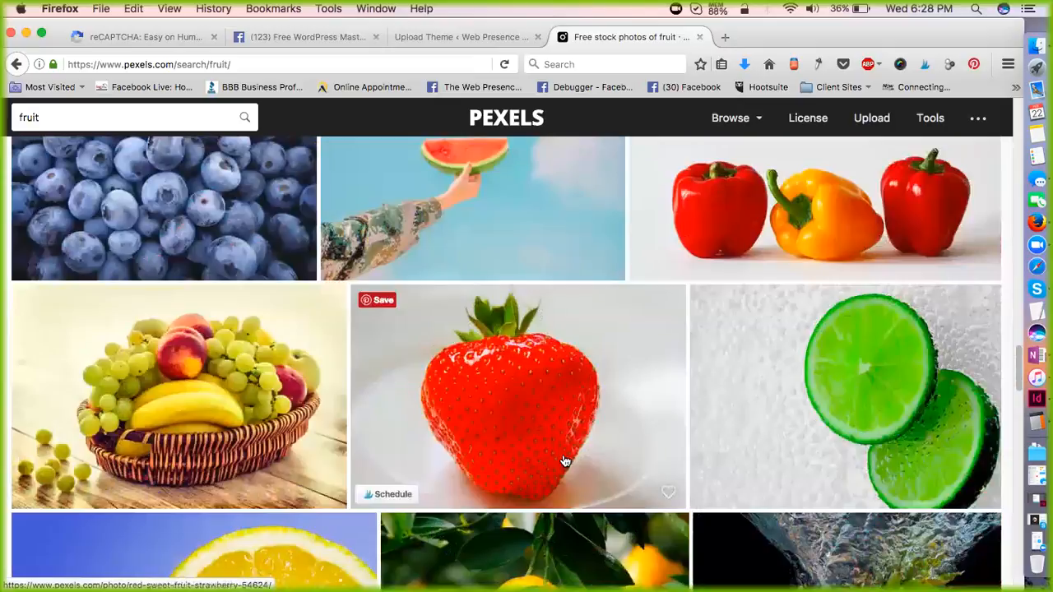
scroll(564, 461, down, 5)
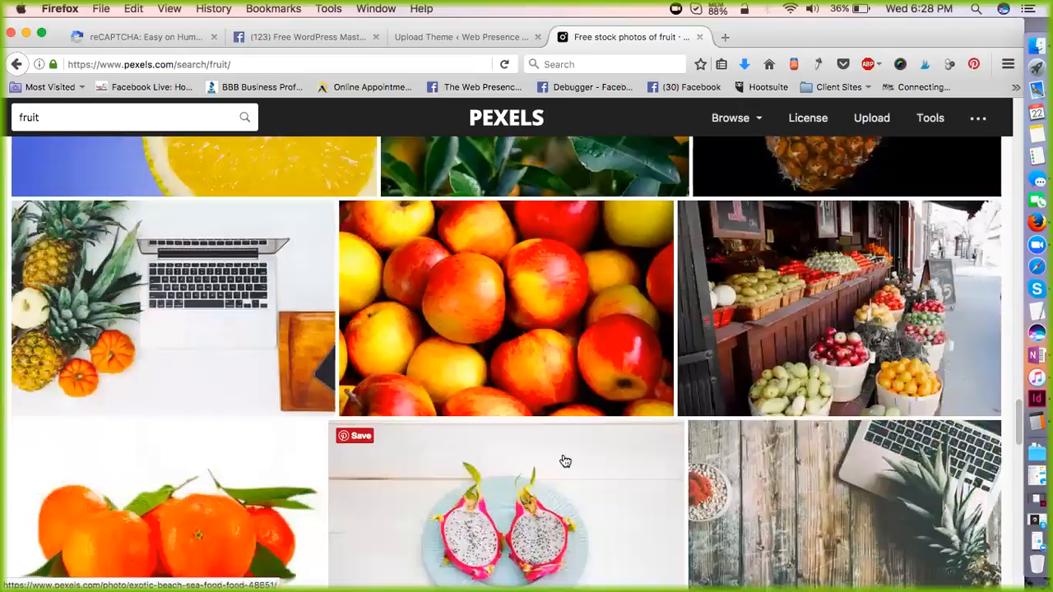
scroll(565, 461, down, 3)
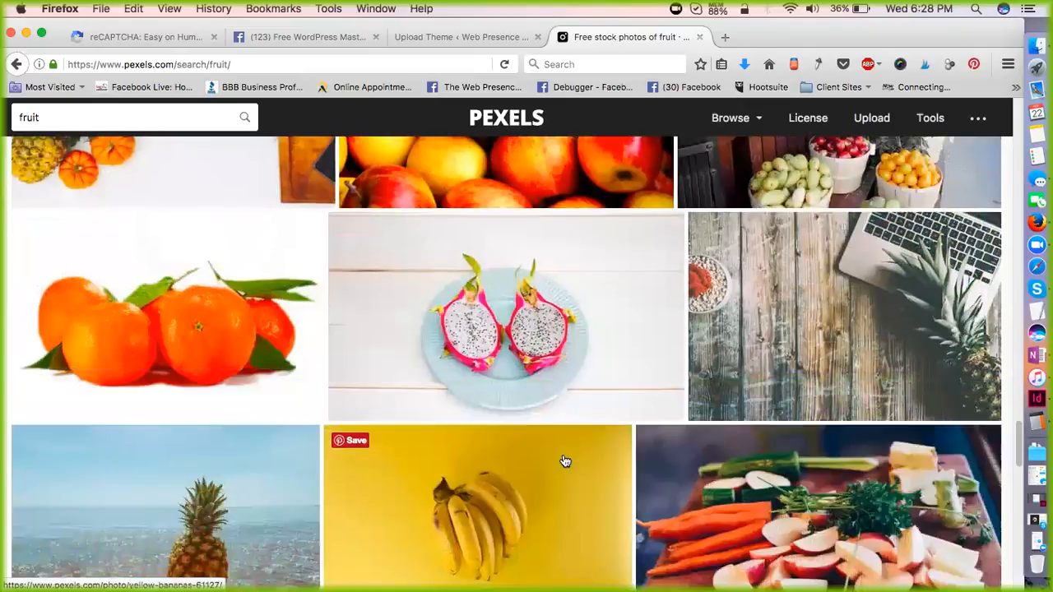
scroll(565, 461, down, 2)
scroll(565, 461, down, 3)
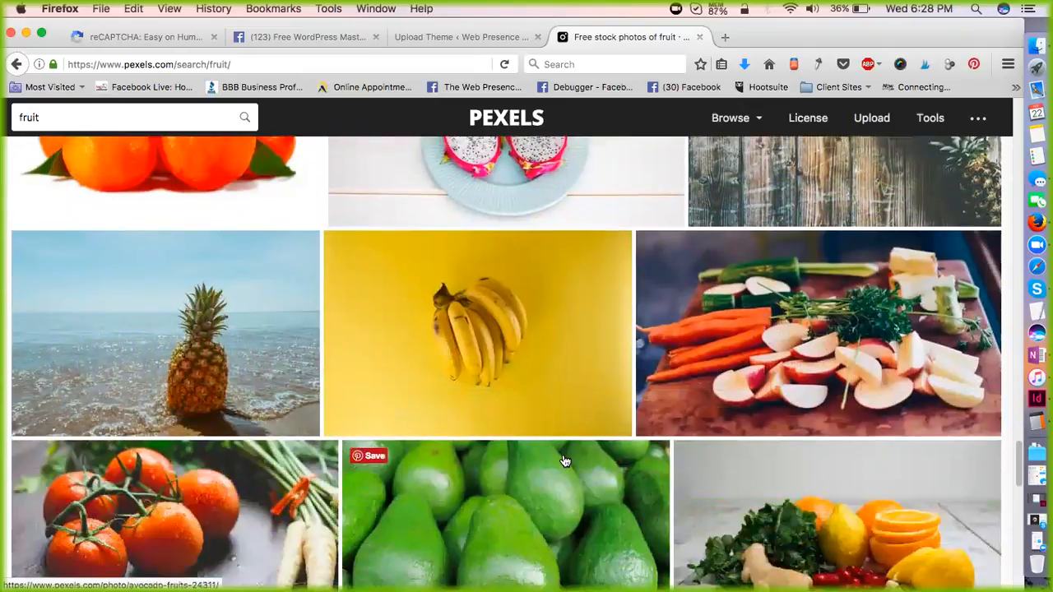
scroll(564, 461, down, 3)
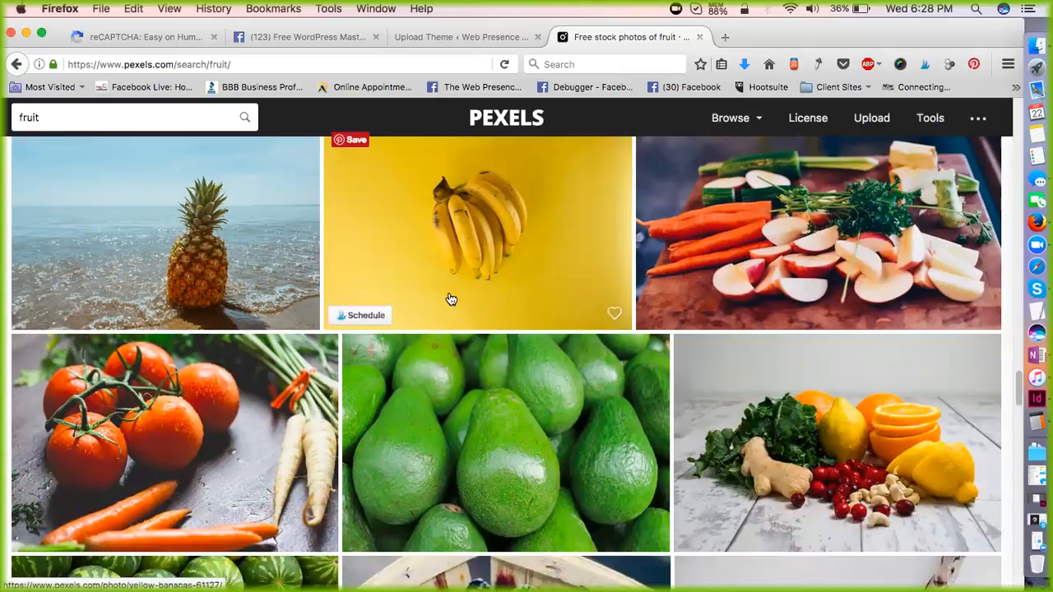
- Close the reCAPTCHA admin tab
click(313, 37)
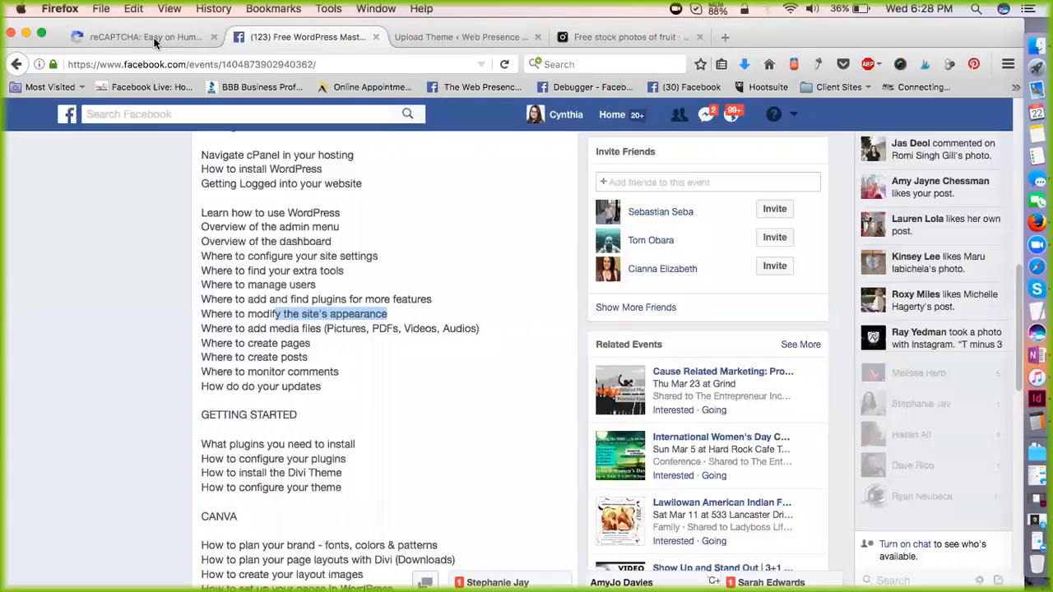
click(219, 42)
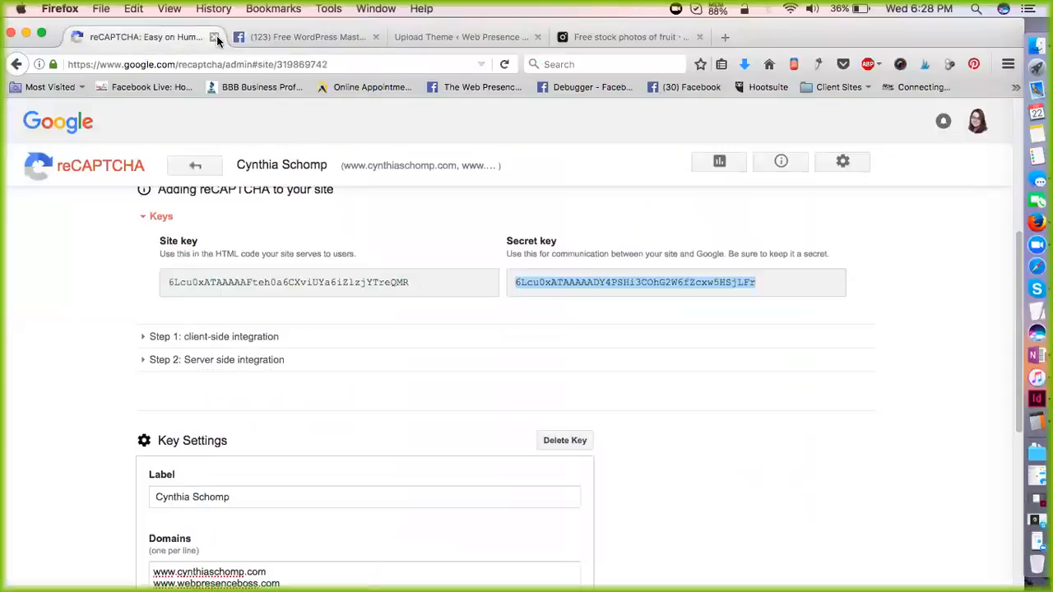
click(214, 38)
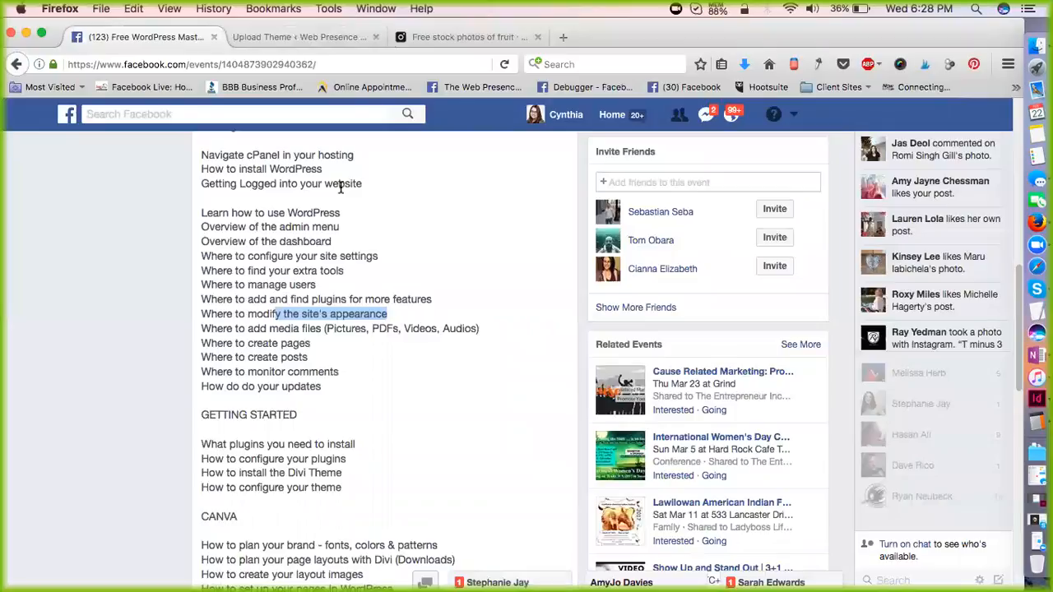
- Activate the newly installed Divi theme on the Themes page
click(335, 40)
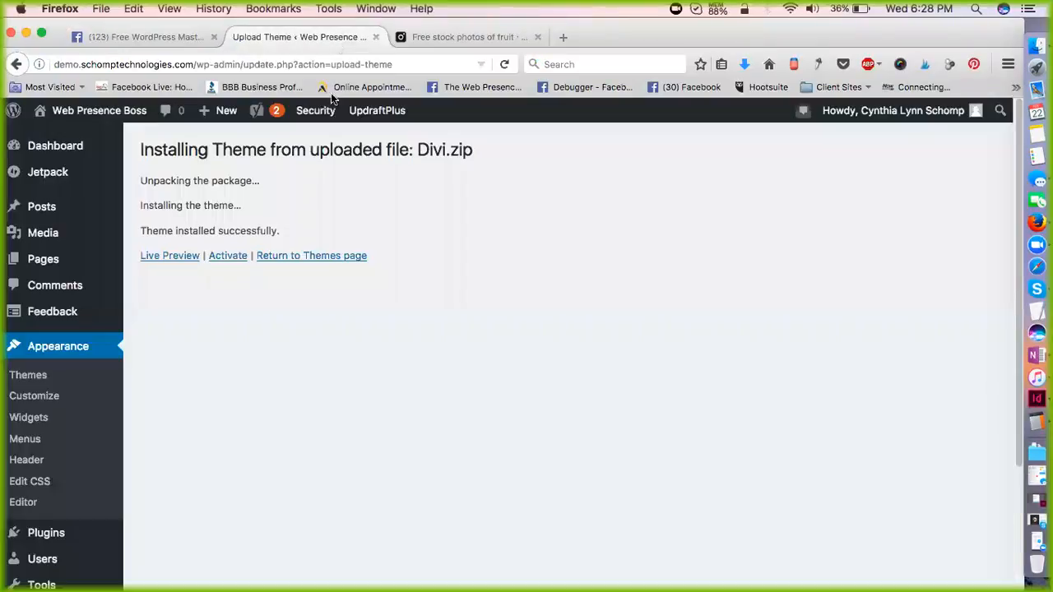
click(238, 258)
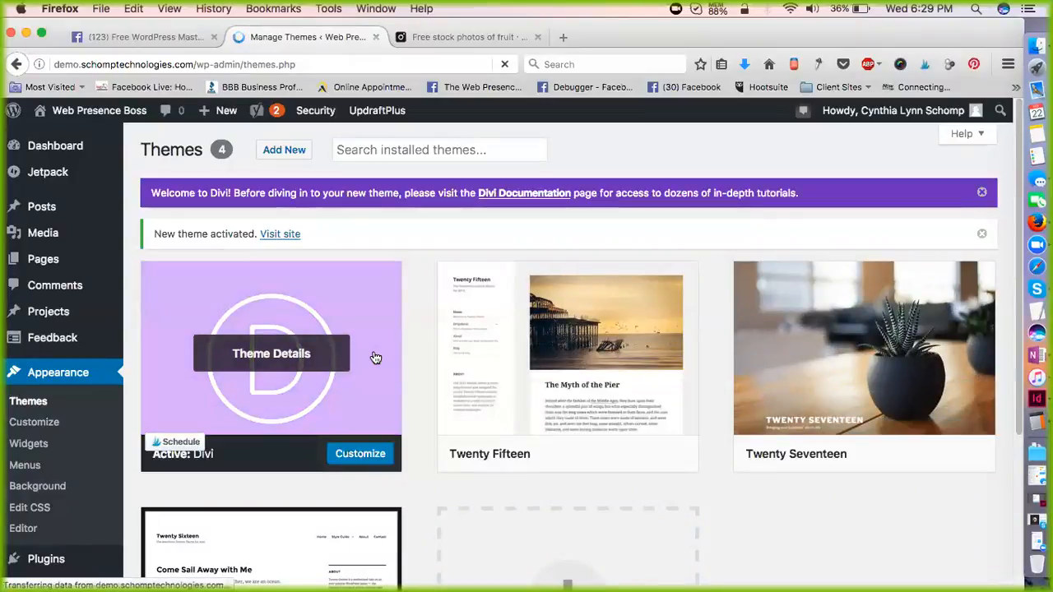
click(441, 39)
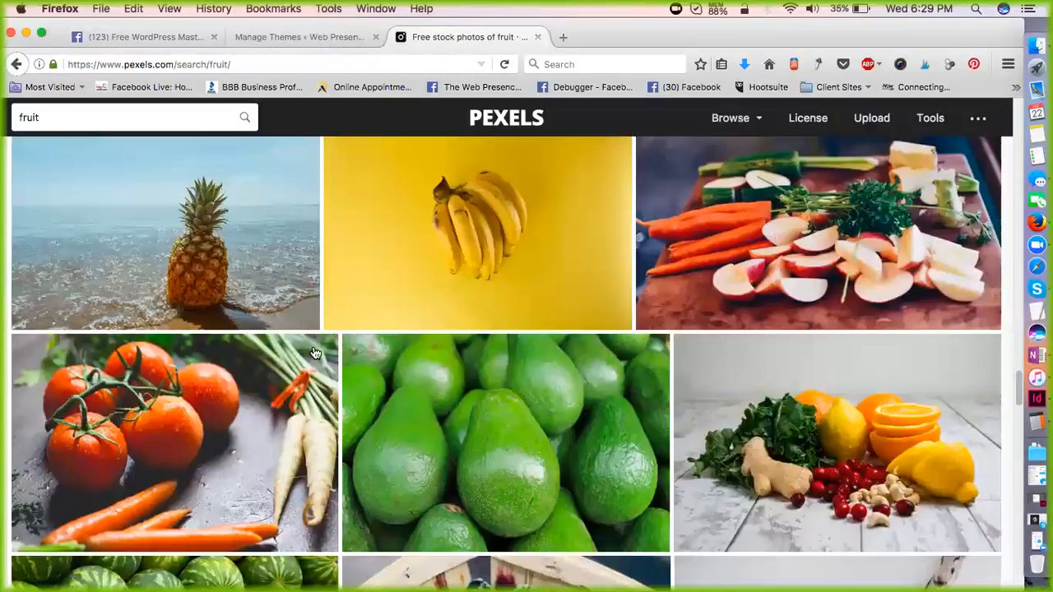
click(299, 37)
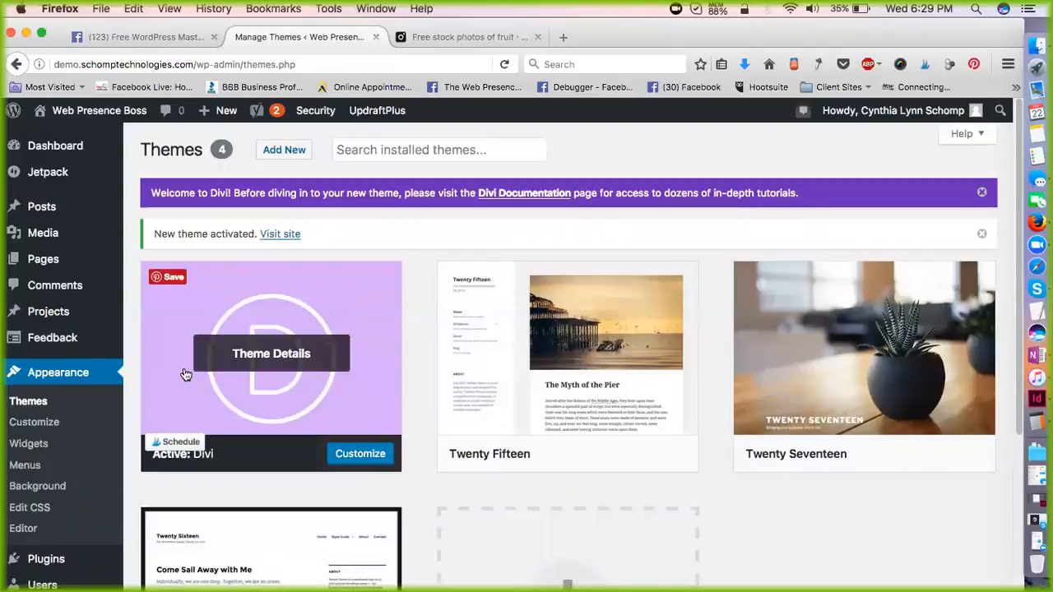
scroll(185, 375, down, 2)
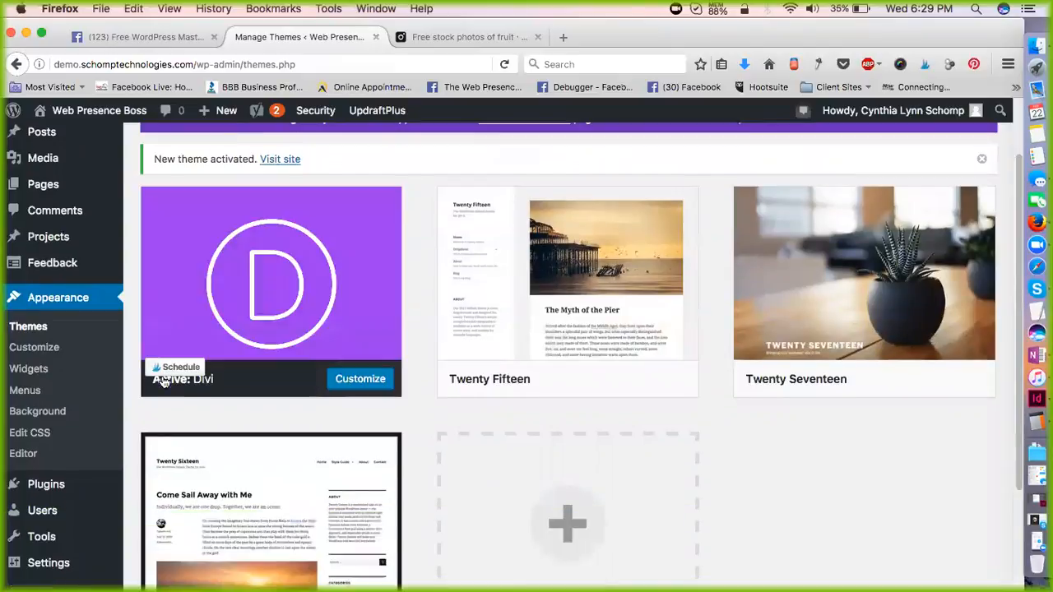
- Open the Divi Customizer at Header & Navigation > Primary Menu Bar
click(51, 349)
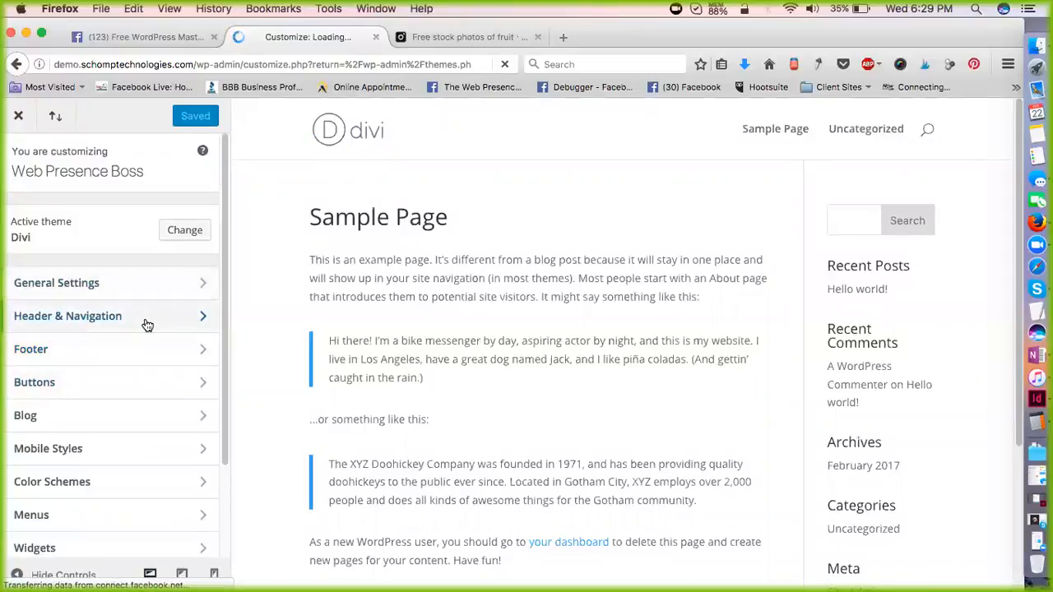
click(146, 323)
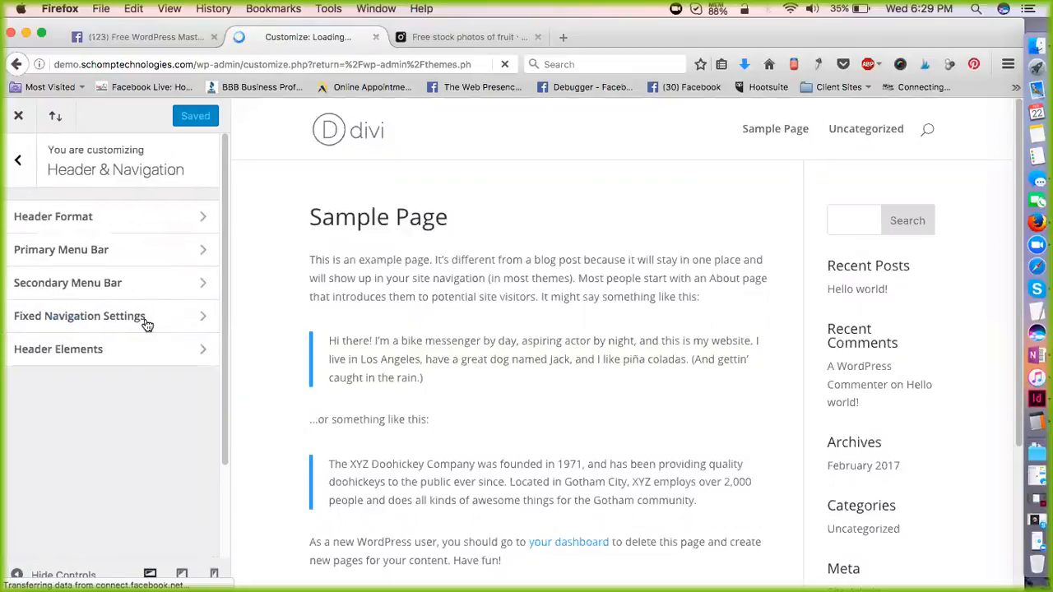
click(123, 251)
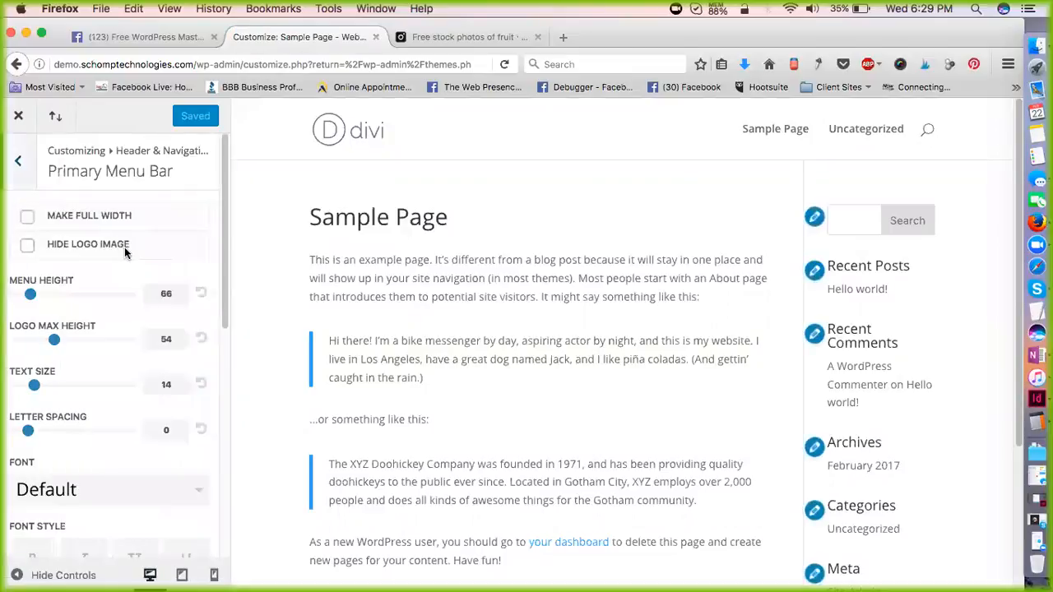
scroll(124, 296, down, 3)
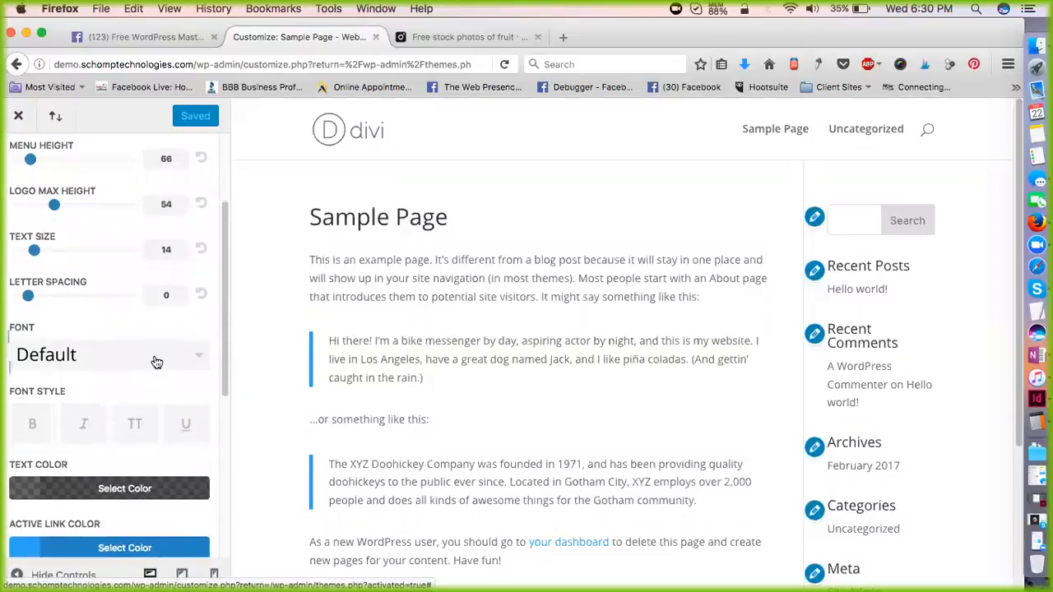
- Set the primary menu bar font, trying Arvo before settling on Cardo
click(157, 362)
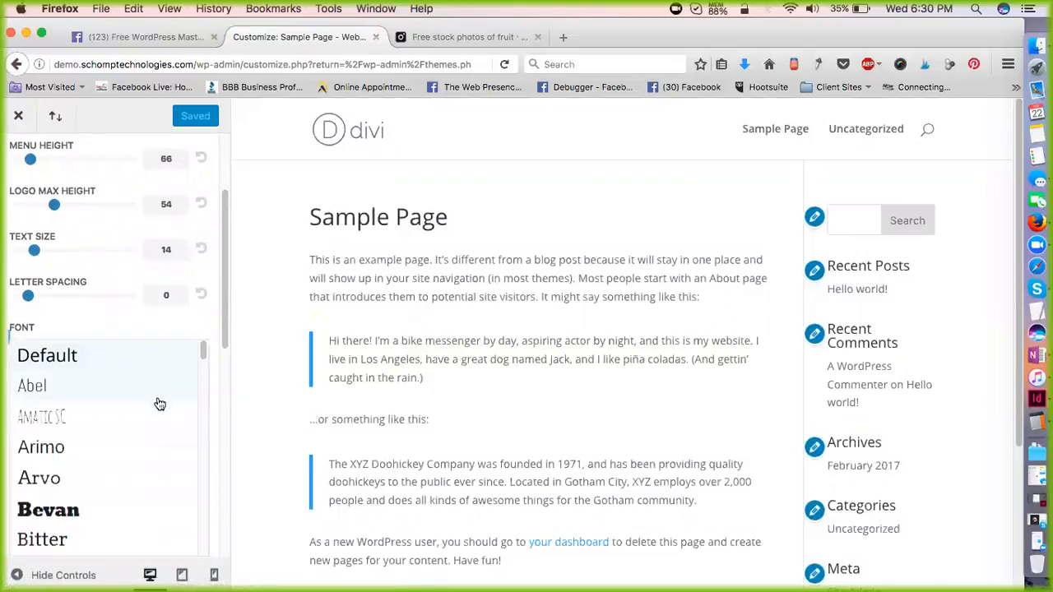
scroll(159, 404, down, 1)
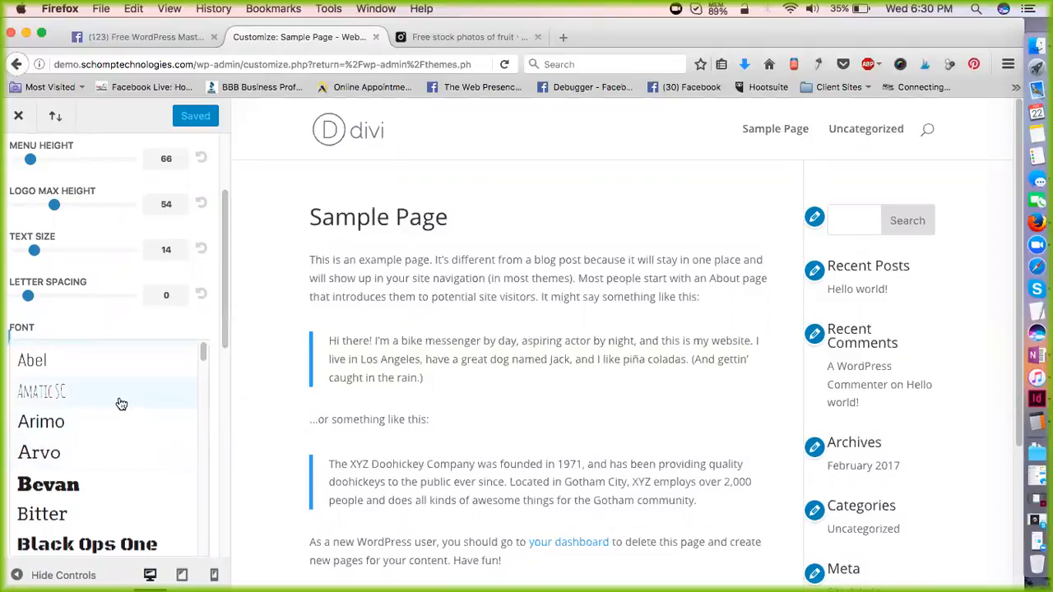
click(114, 457)
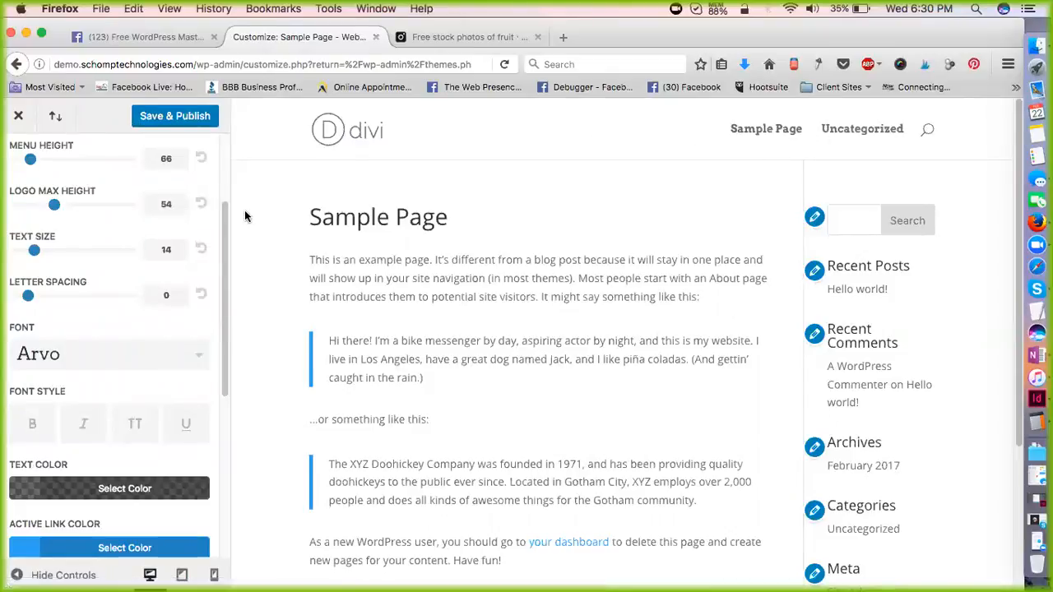
click(180, 357)
scroll(148, 466, down, 5)
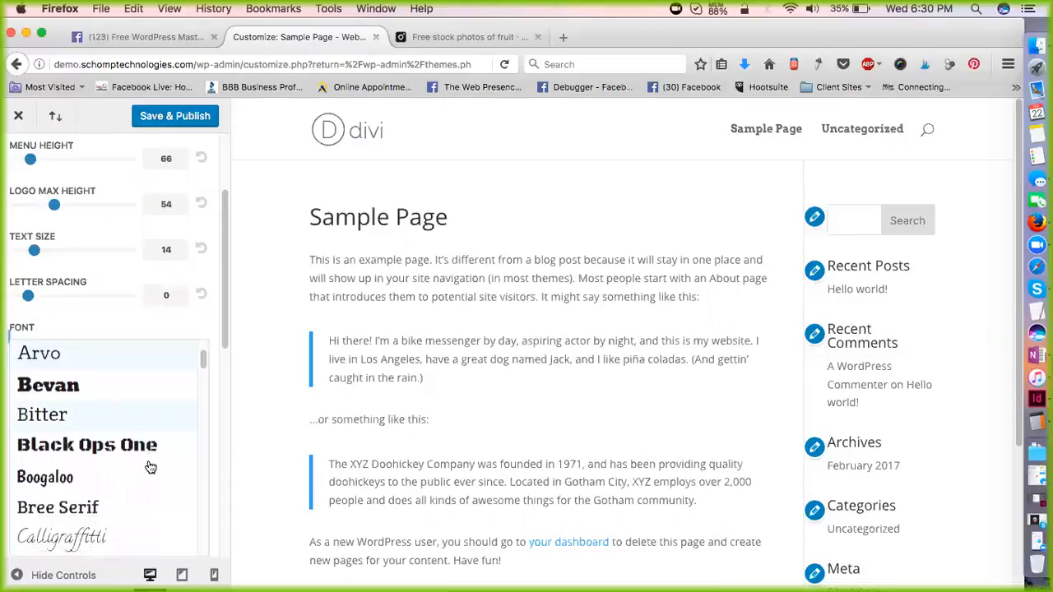
scroll(151, 468, down, 2)
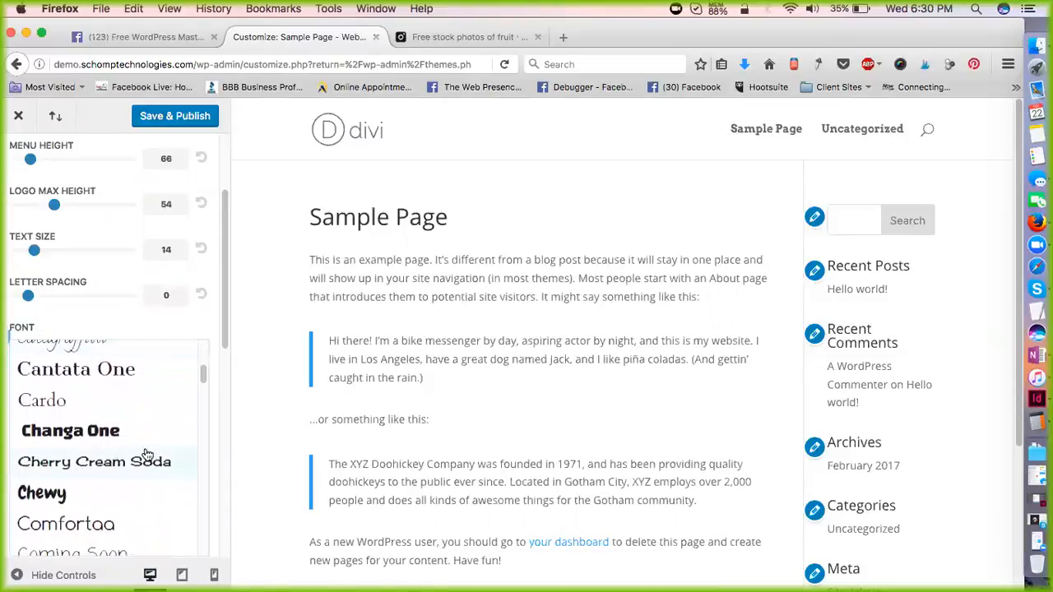
click(132, 405)
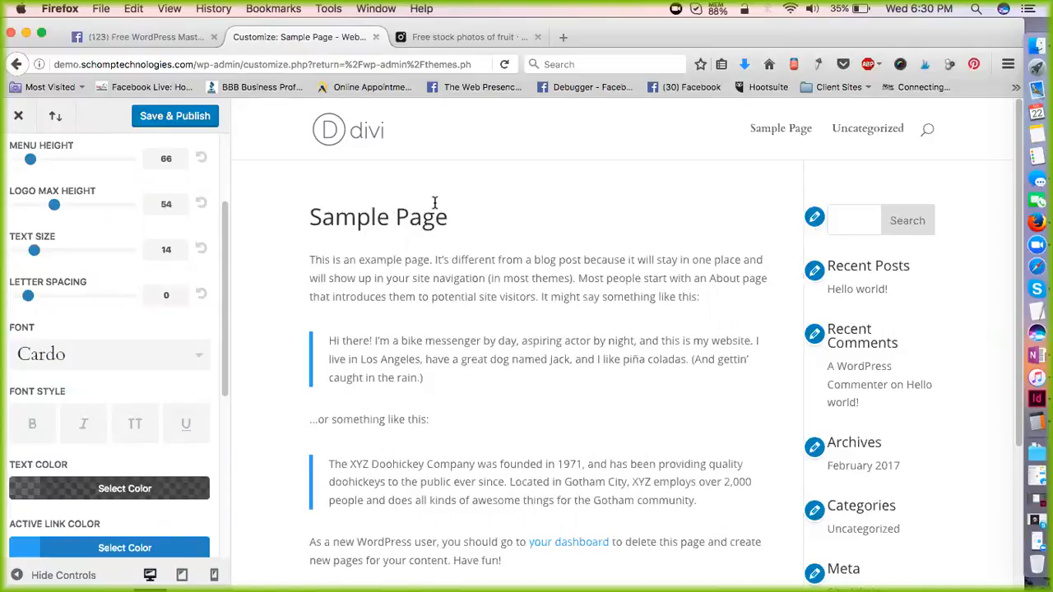
scroll(194, 374, down, 3)
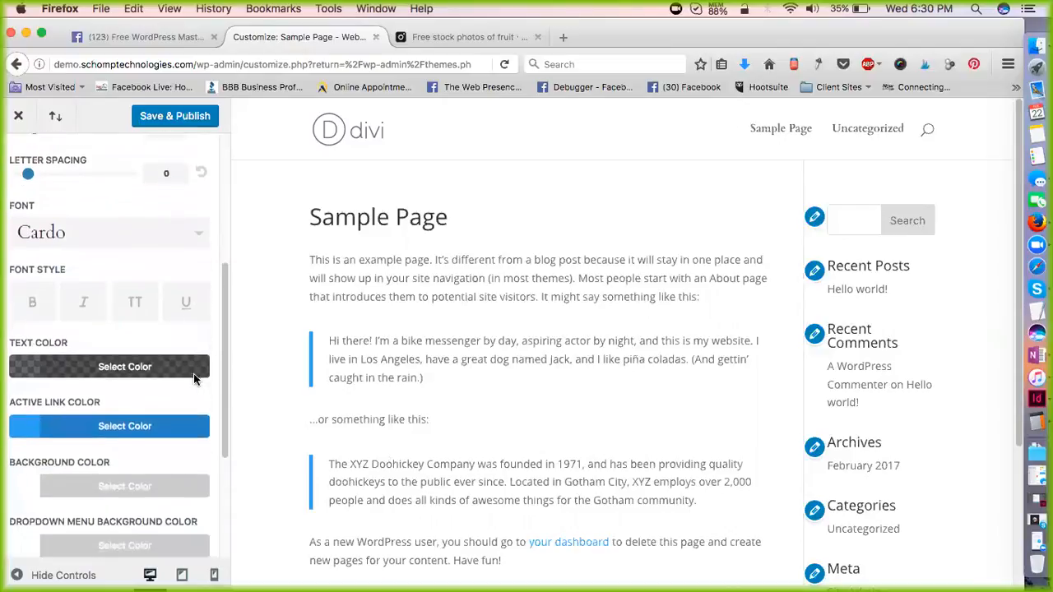
click(562, 39)
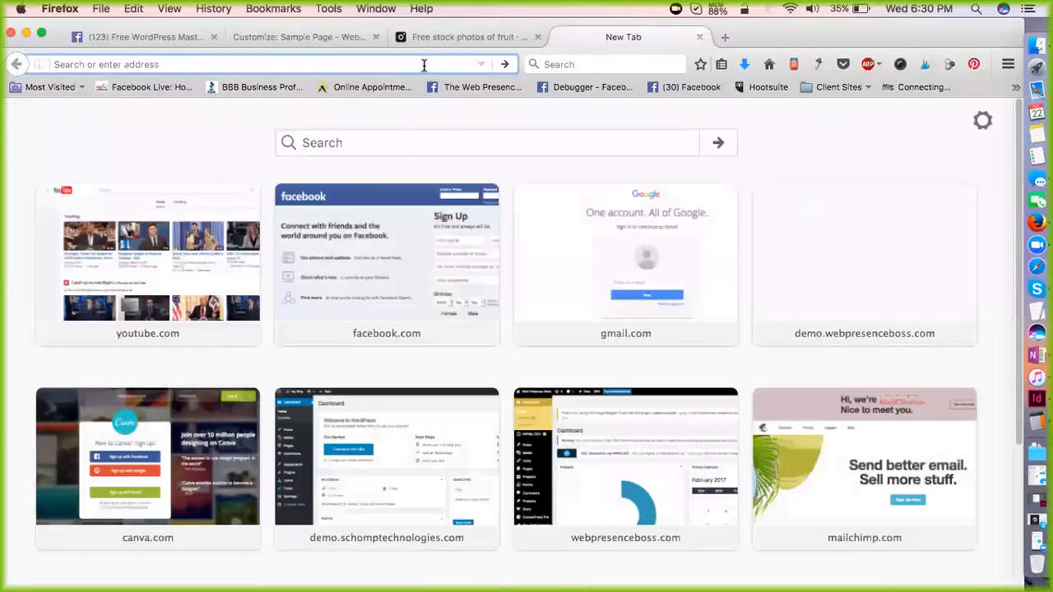
- Go to canva.com, start a Social Media design with the Text panel, then return to WordPress
text(canva.com/)
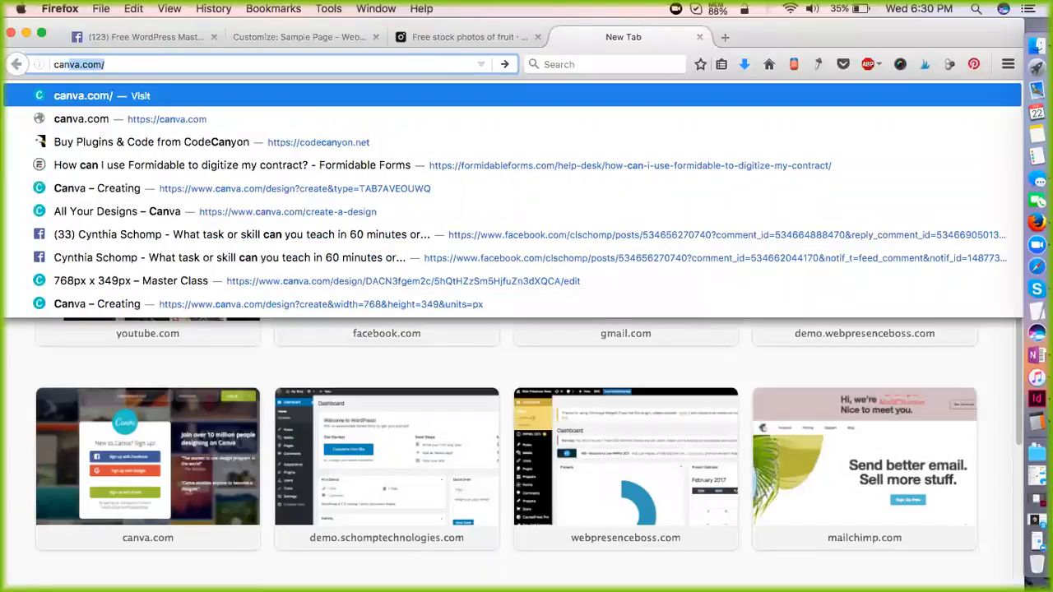
key(Return)
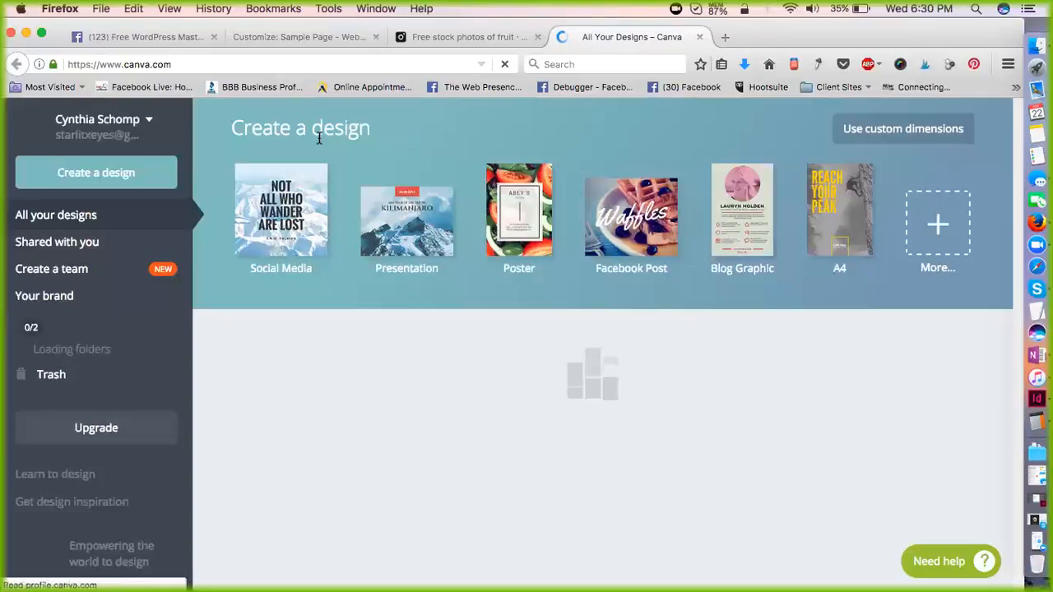
click(274, 226)
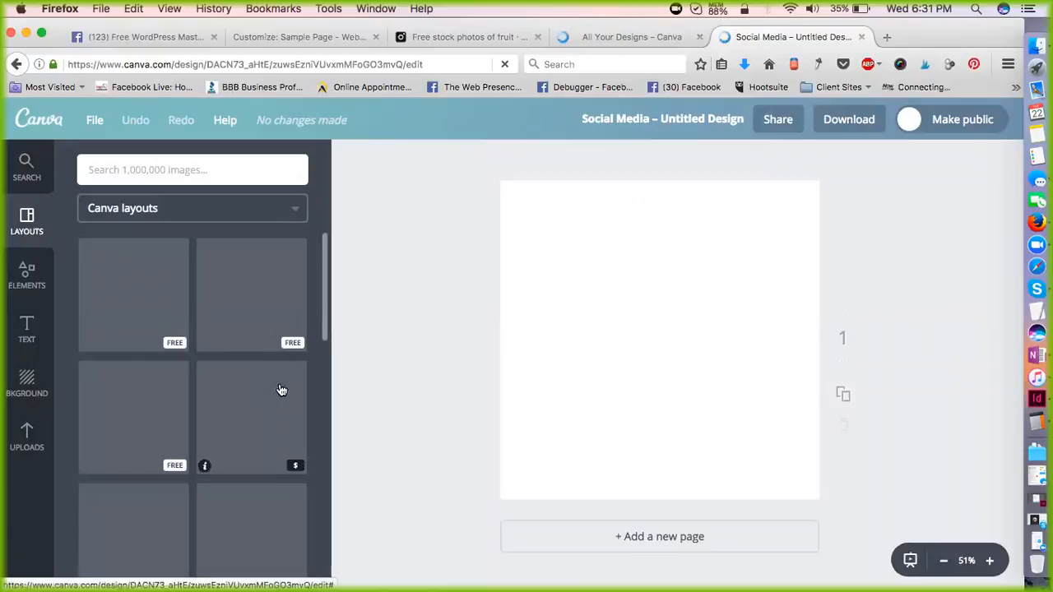
click(27, 329)
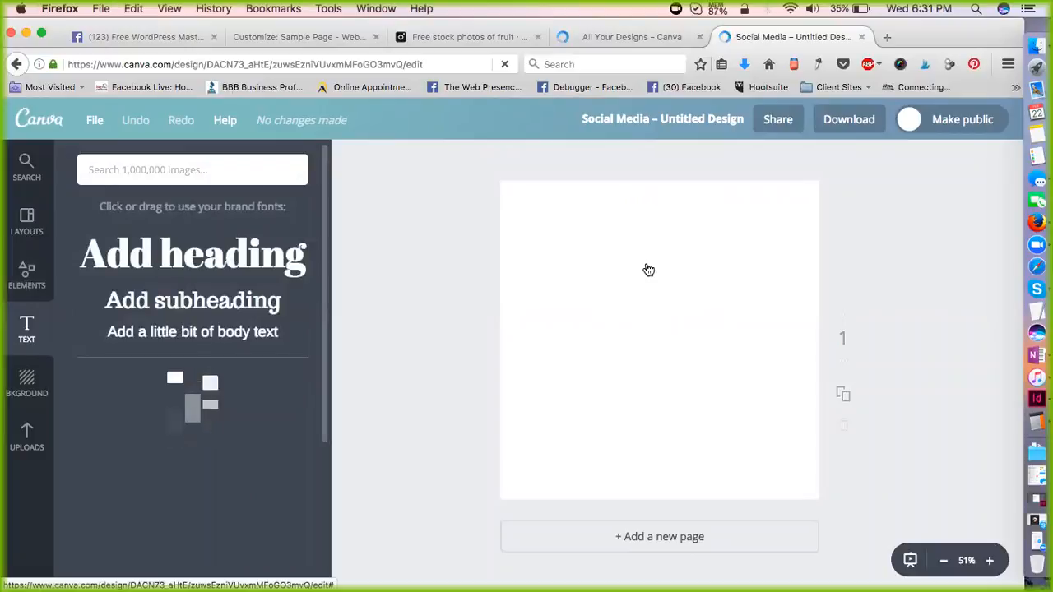
click(662, 39)
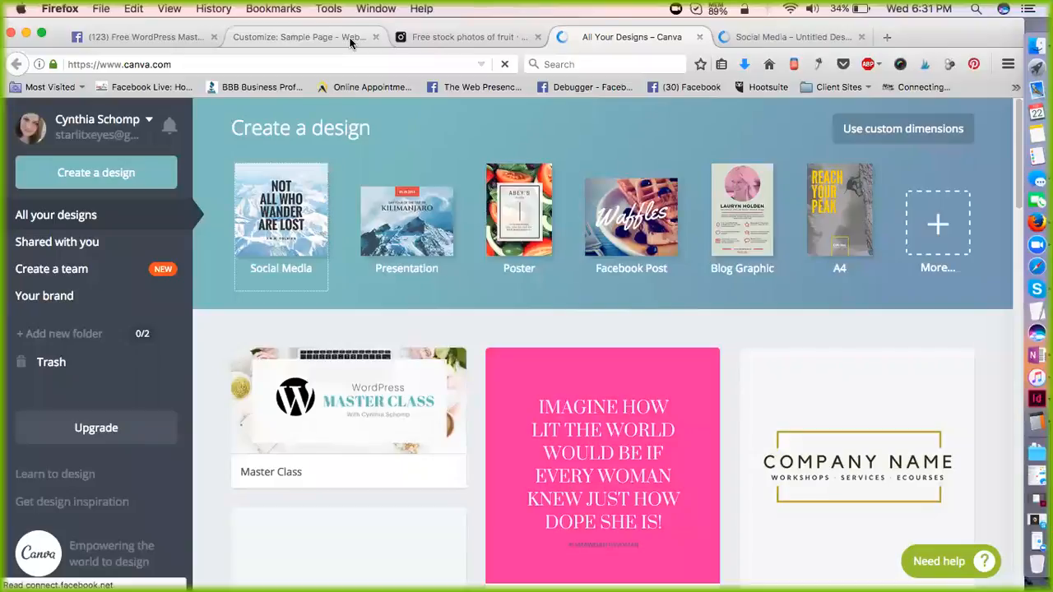
click(350, 37)
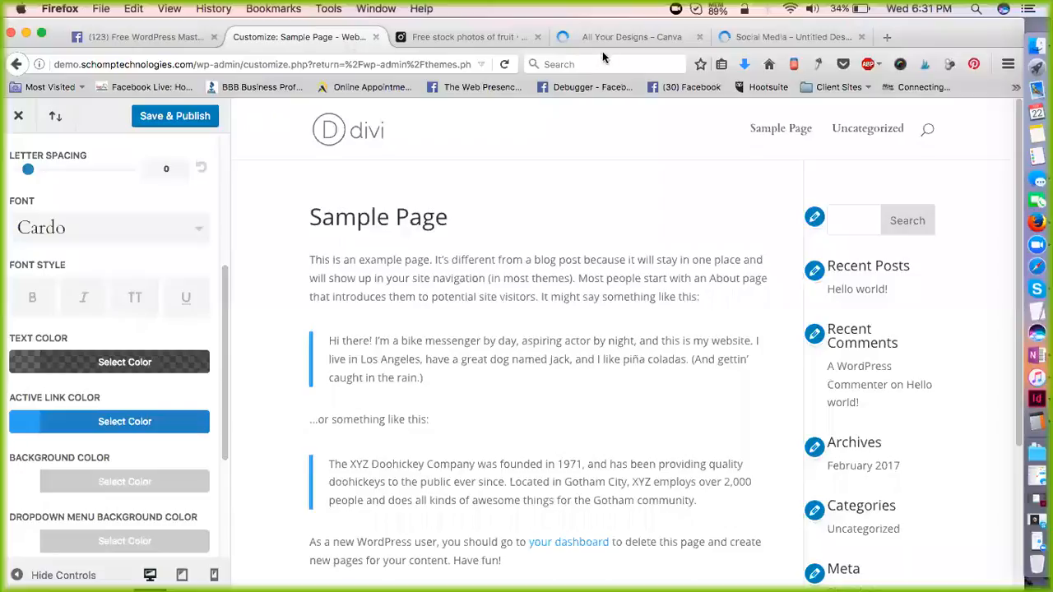
- Switch the Canva 'Add heading' text from Abril Fatface to Droid Serif
click(741, 36)
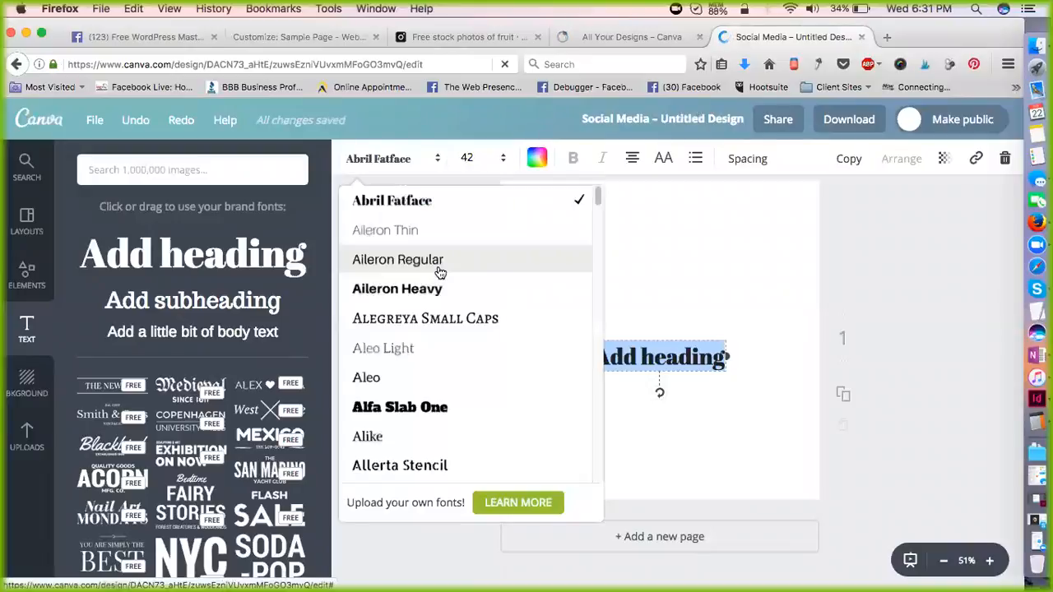
scroll(447, 412, down, 3)
scroll(448, 413, down, 10)
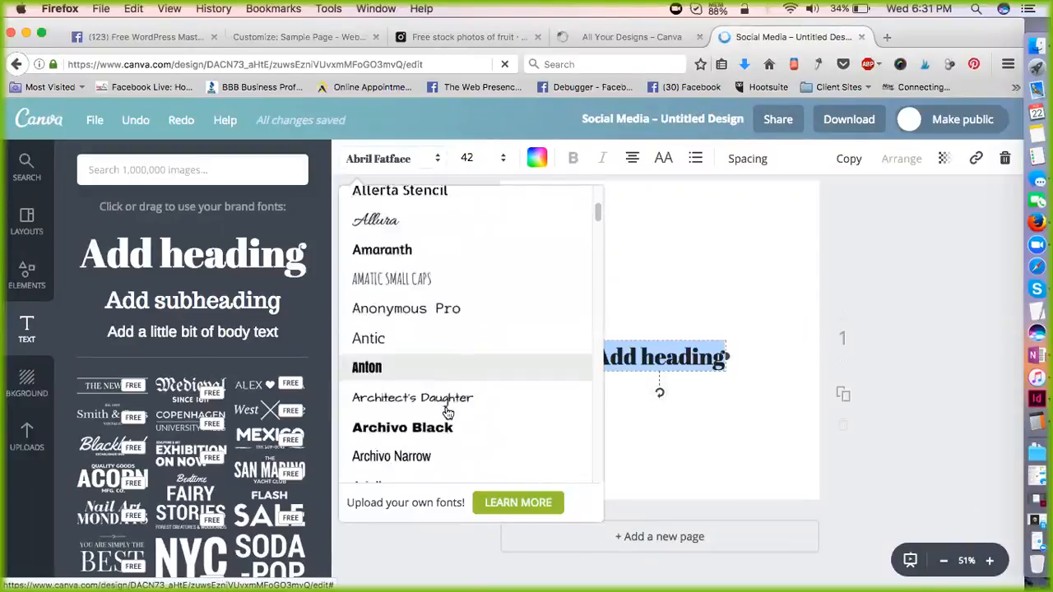
scroll(447, 413, down, 3)
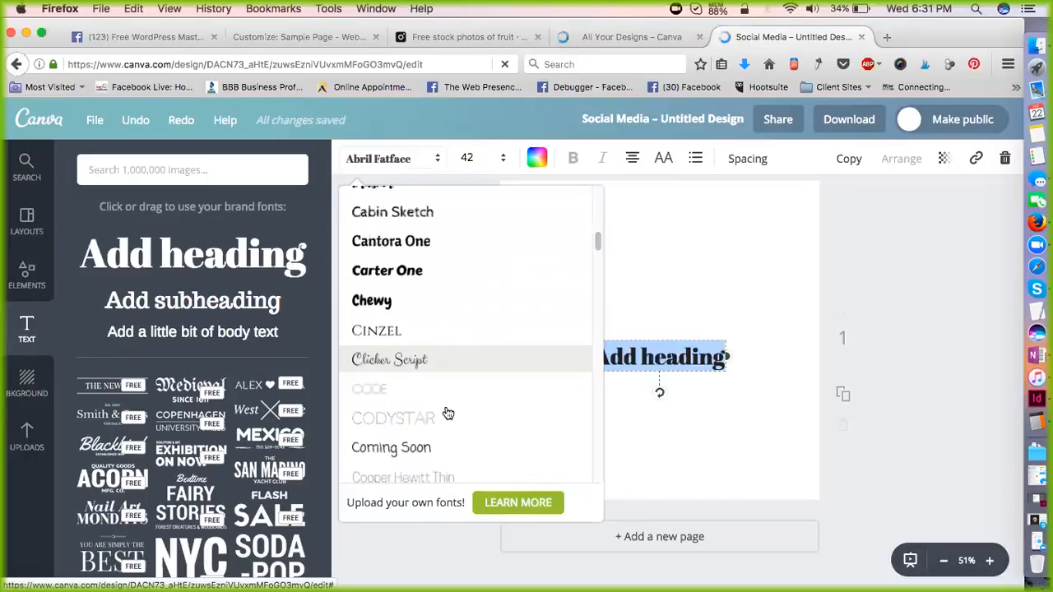
scroll(448, 413, up, 3)
scroll(448, 413, down, 1)
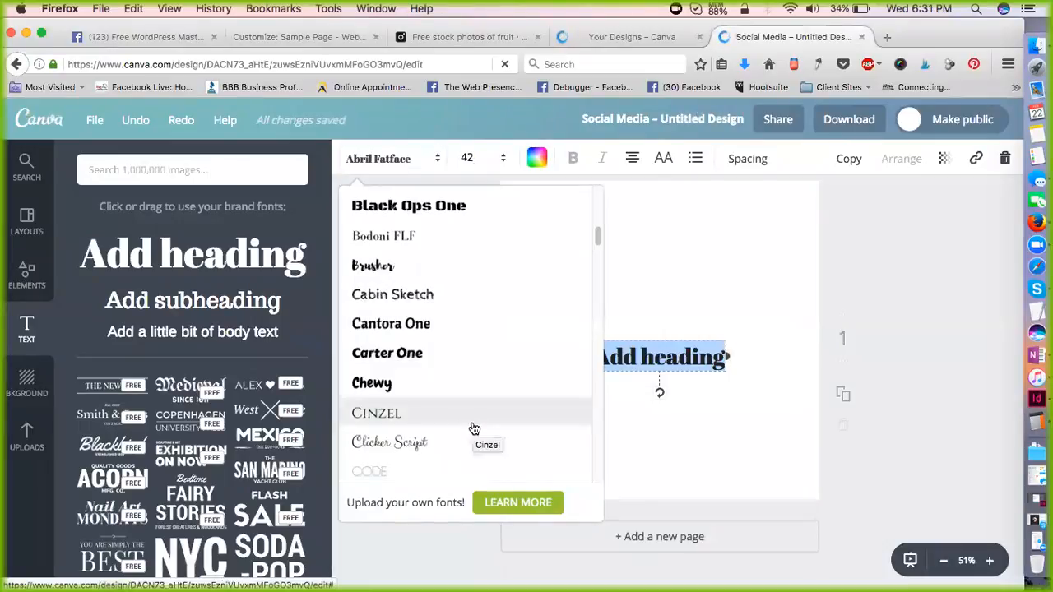
scroll(474, 429, down, 6)
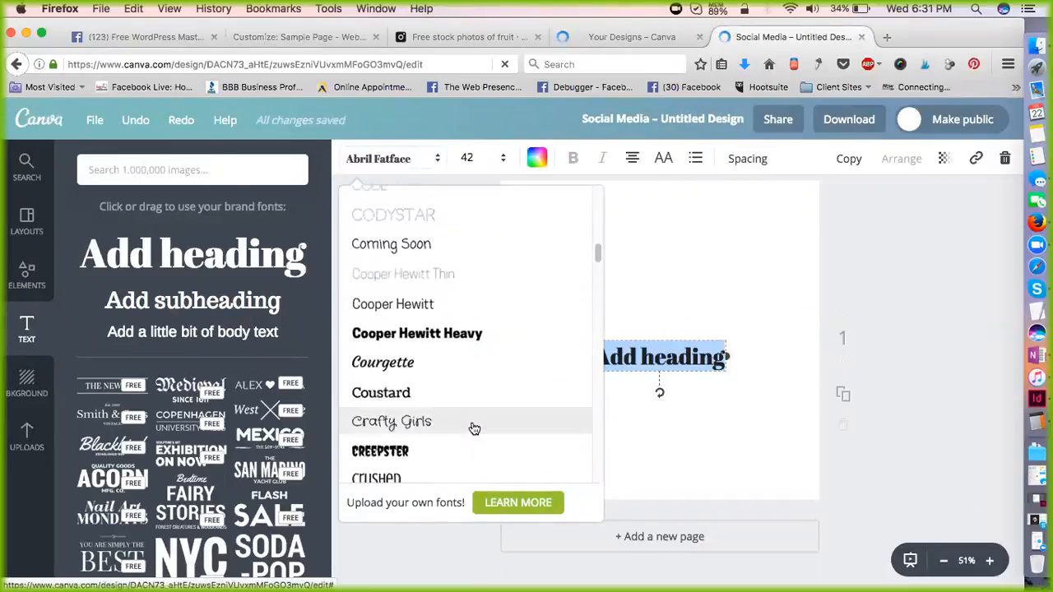
scroll(474, 429, down, 3)
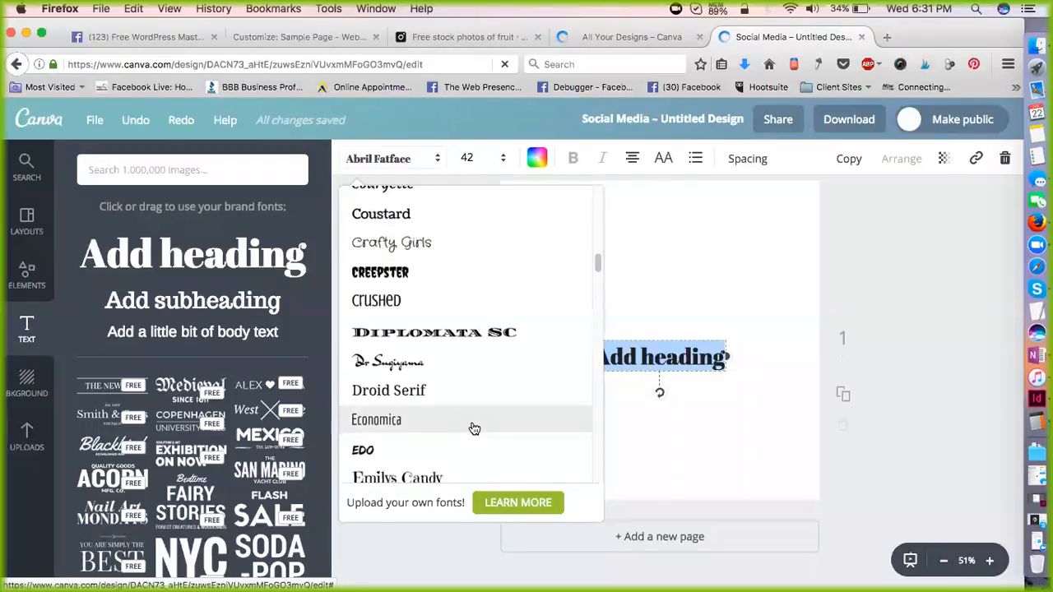
scroll(459, 321, down, 1)
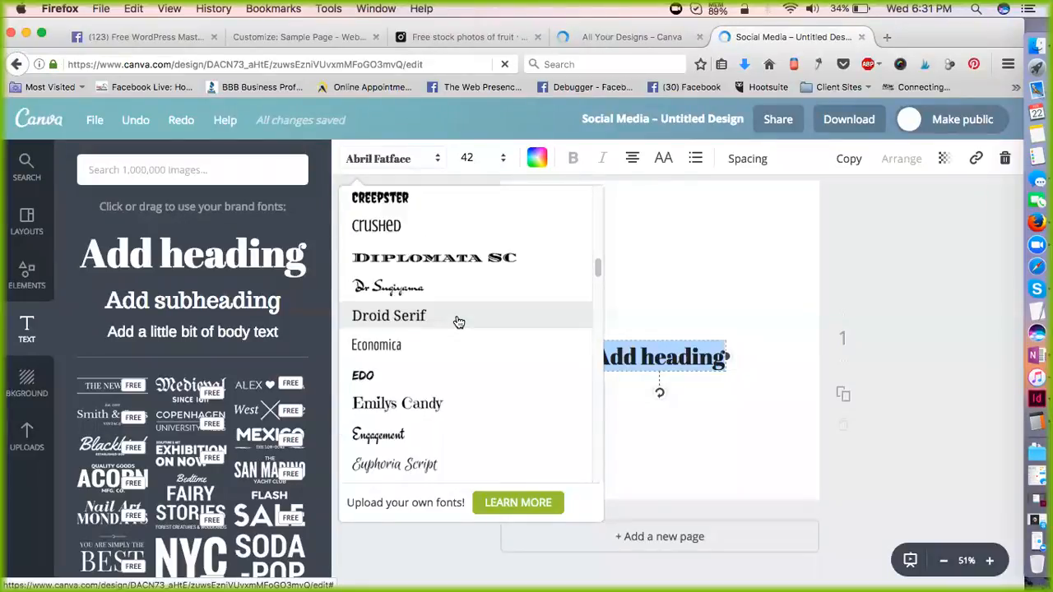
click(459, 322)
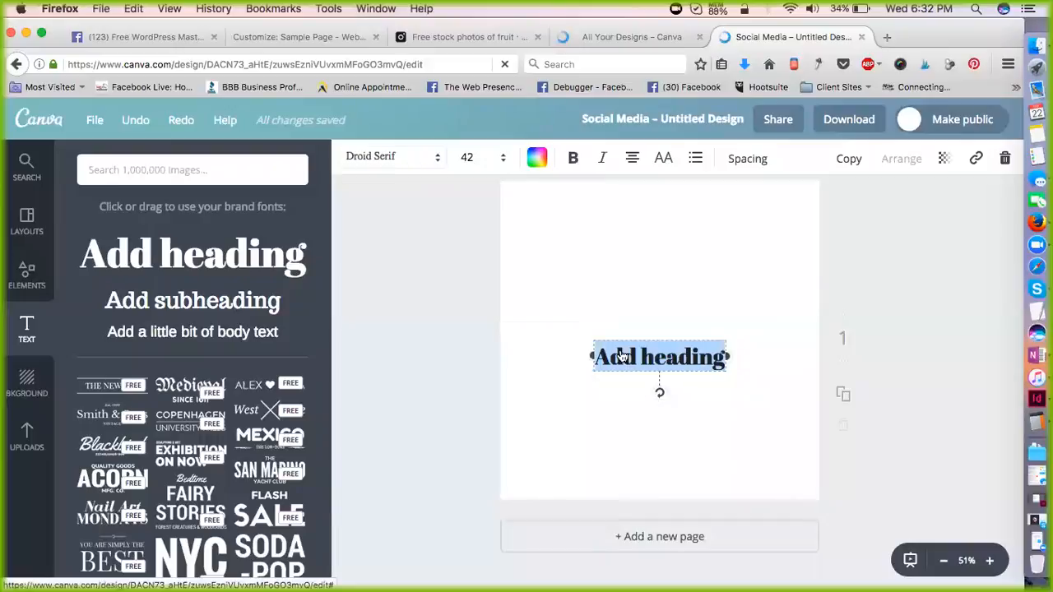
click(312, 39)
- Choose Droid Serif as the Divi font, Save & Publish, and exit the Customizer
click(152, 235)
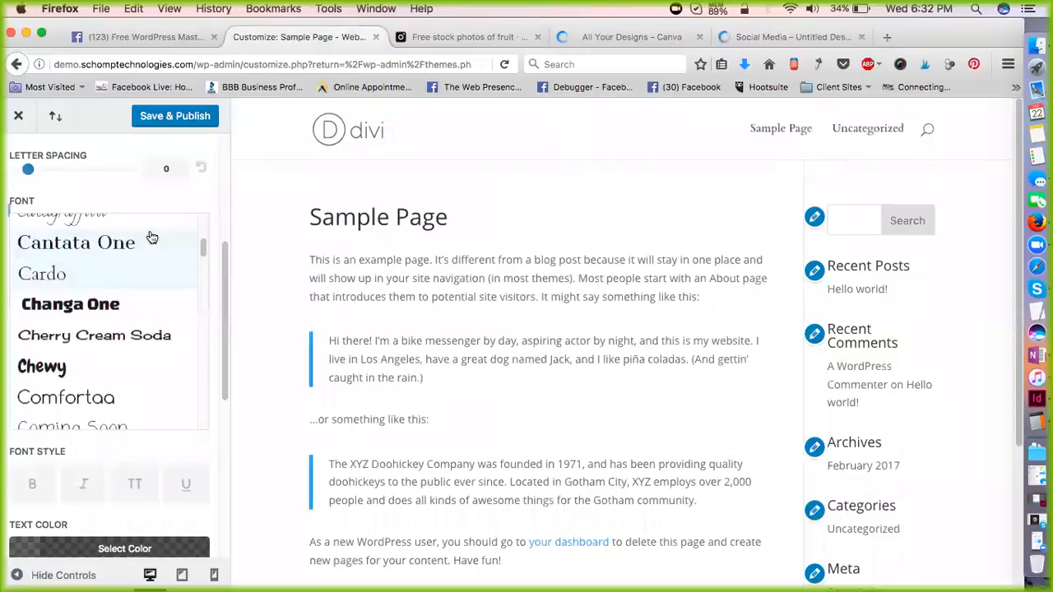
scroll(132, 387, down, 5)
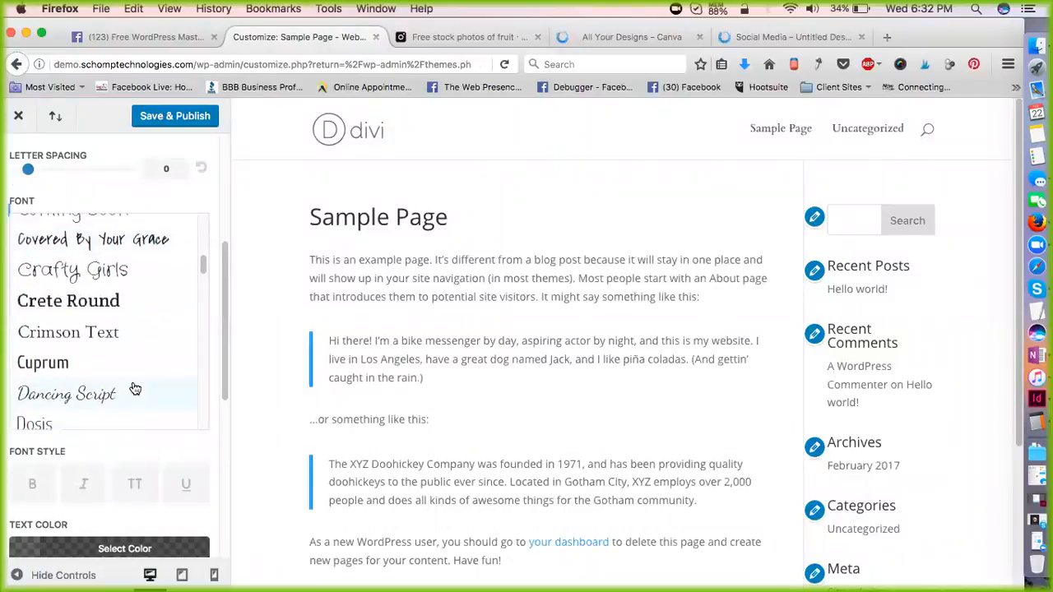
scroll(134, 389, down, 3)
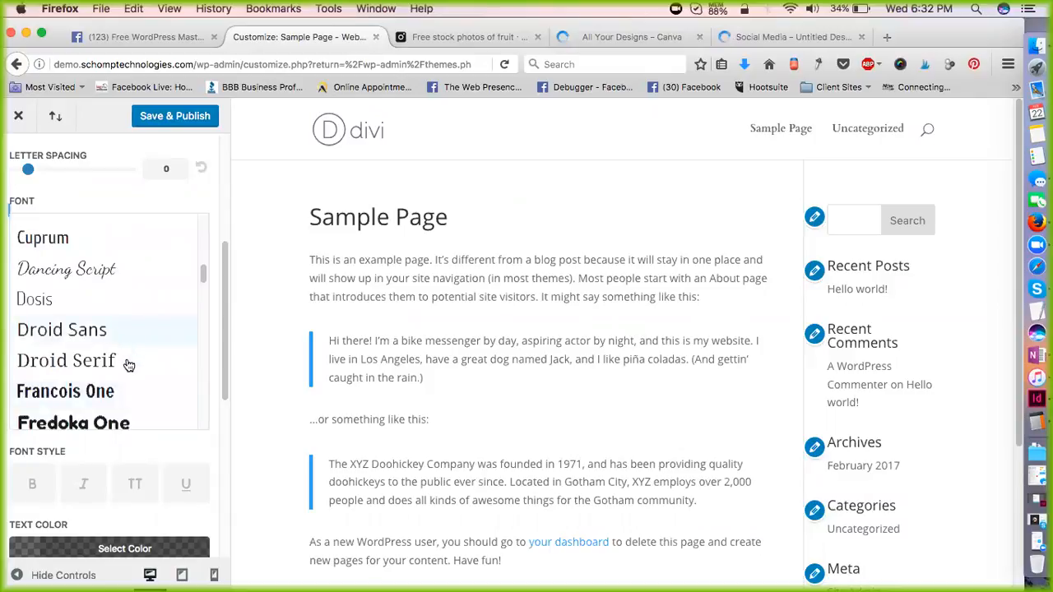
click(128, 366)
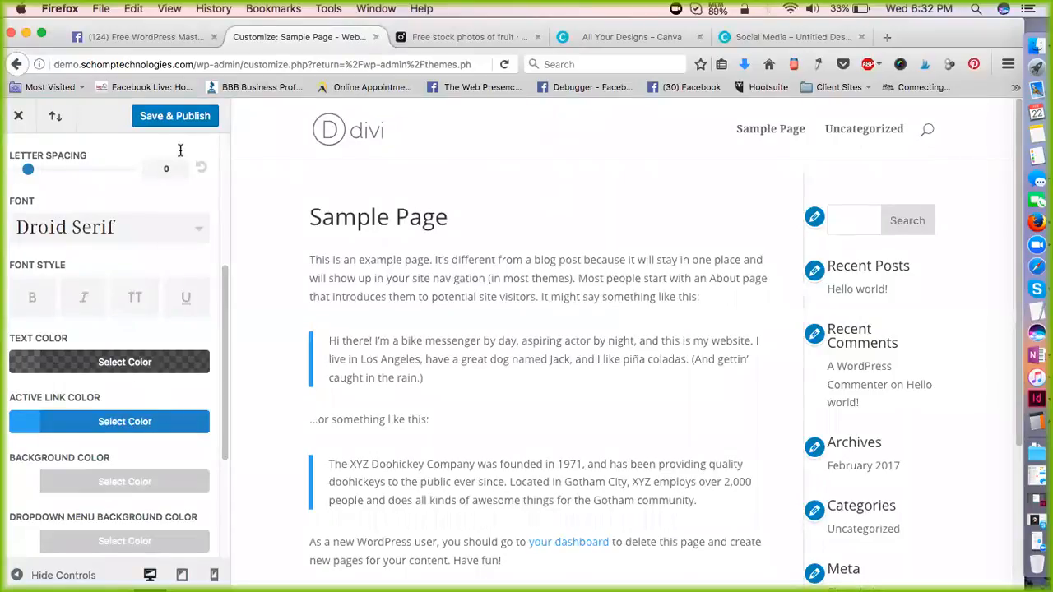
click(183, 116)
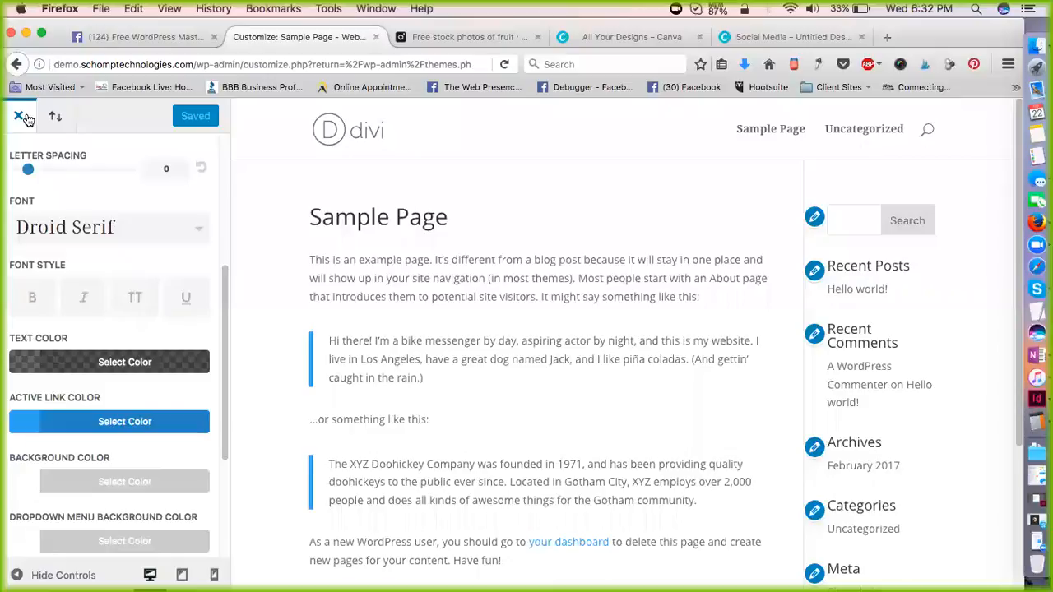
click(23, 117)
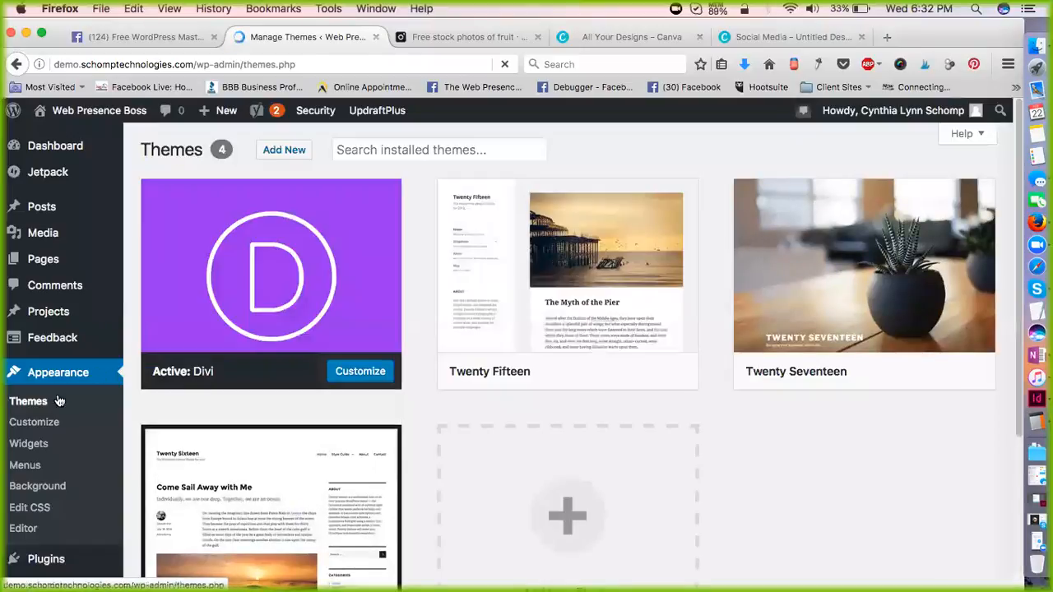
- Reopen the Divi Customizer at General Settings > Typography
click(48, 427)
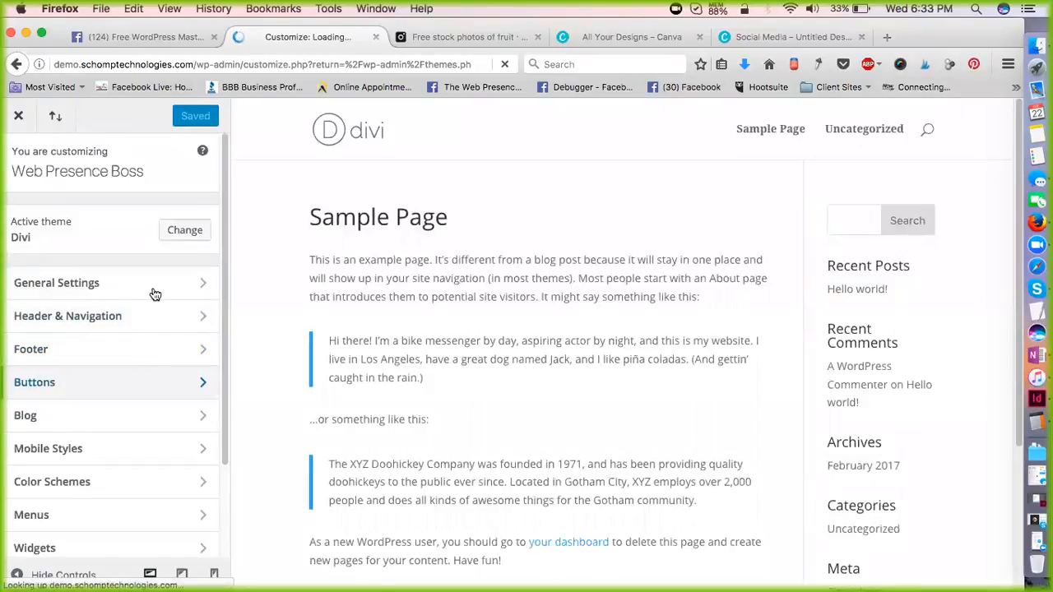
click(155, 294)
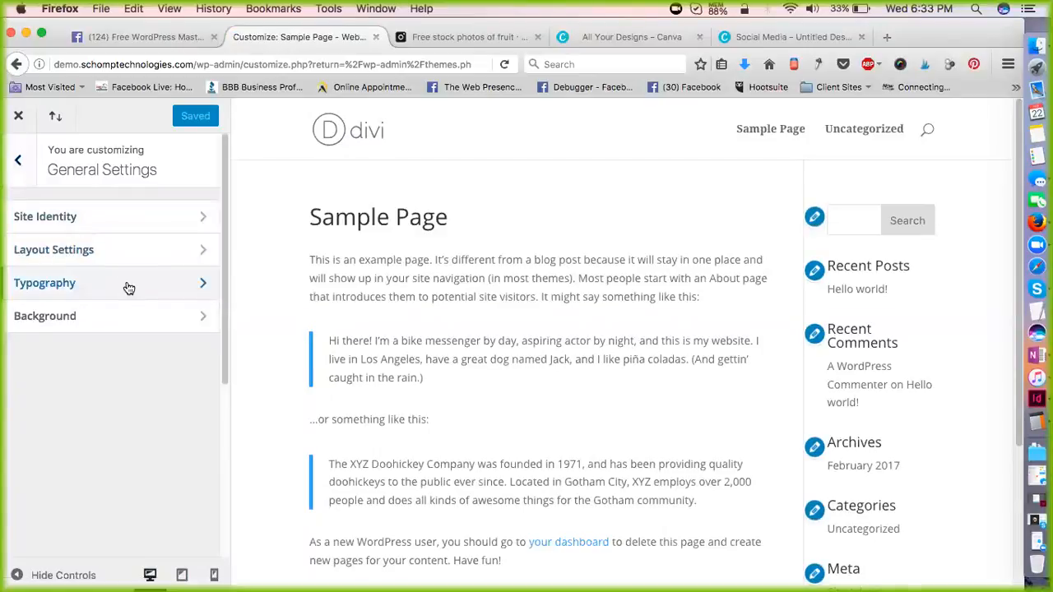
click(129, 287)
- Set the Divi header font to Droid Serif
scroll(149, 347, down, 5)
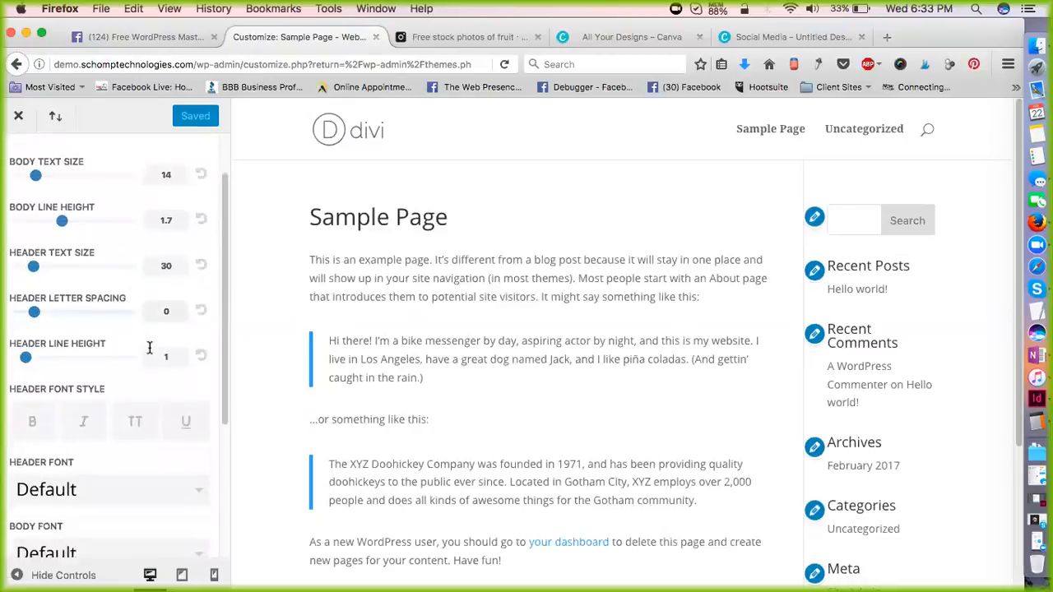
click(149, 345)
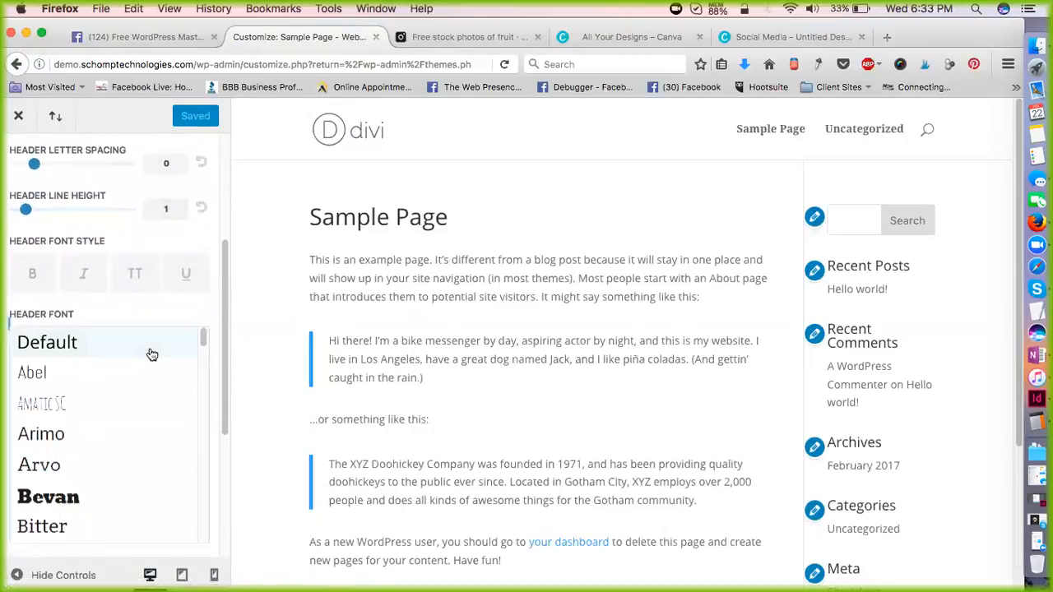
scroll(136, 432, down, 5)
scroll(139, 432, down, 3)
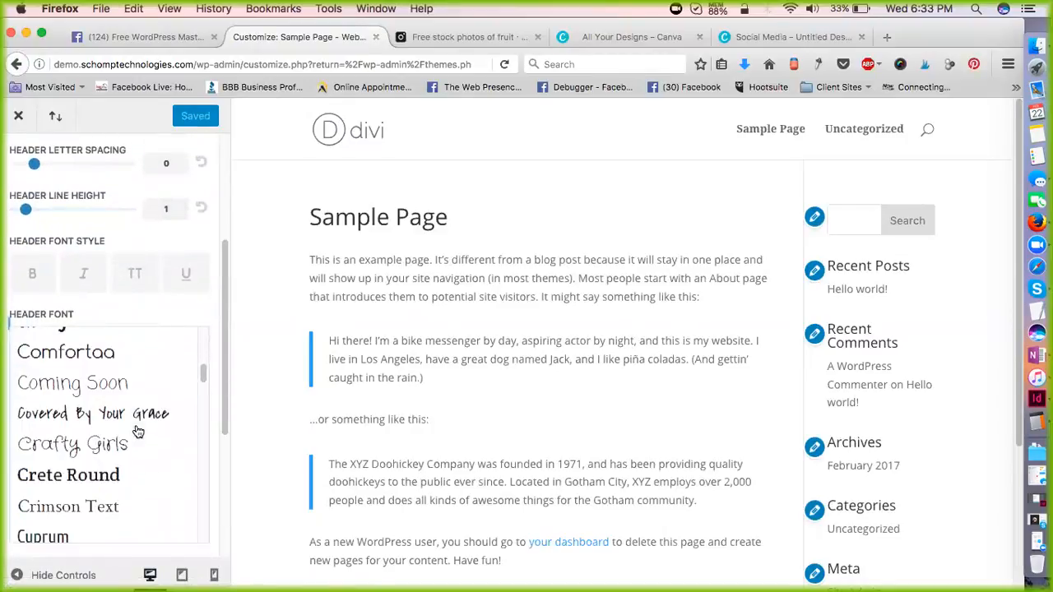
scroll(138, 432, down, 3)
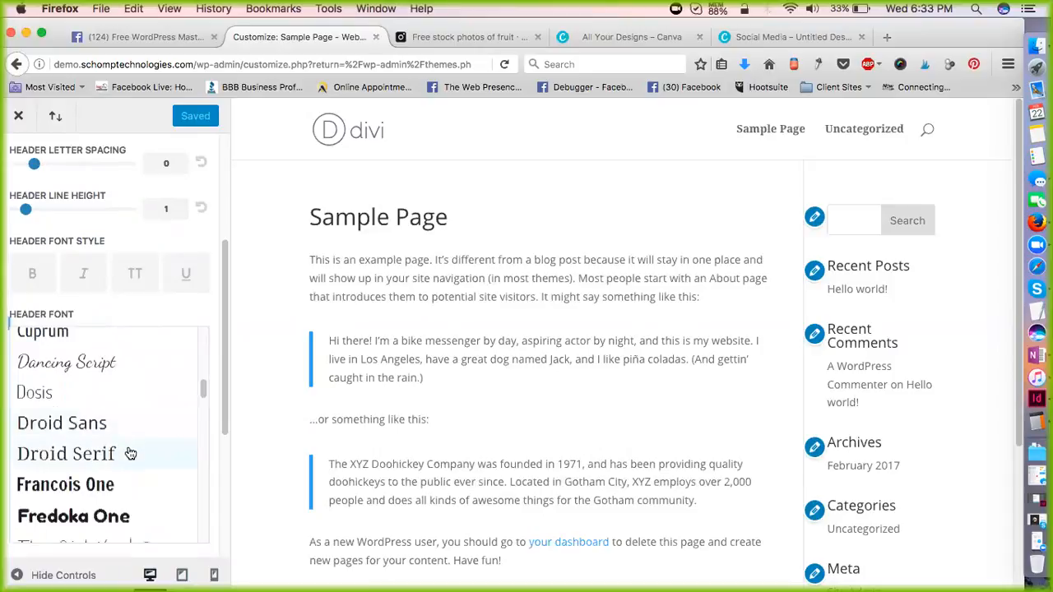
click(130, 454)
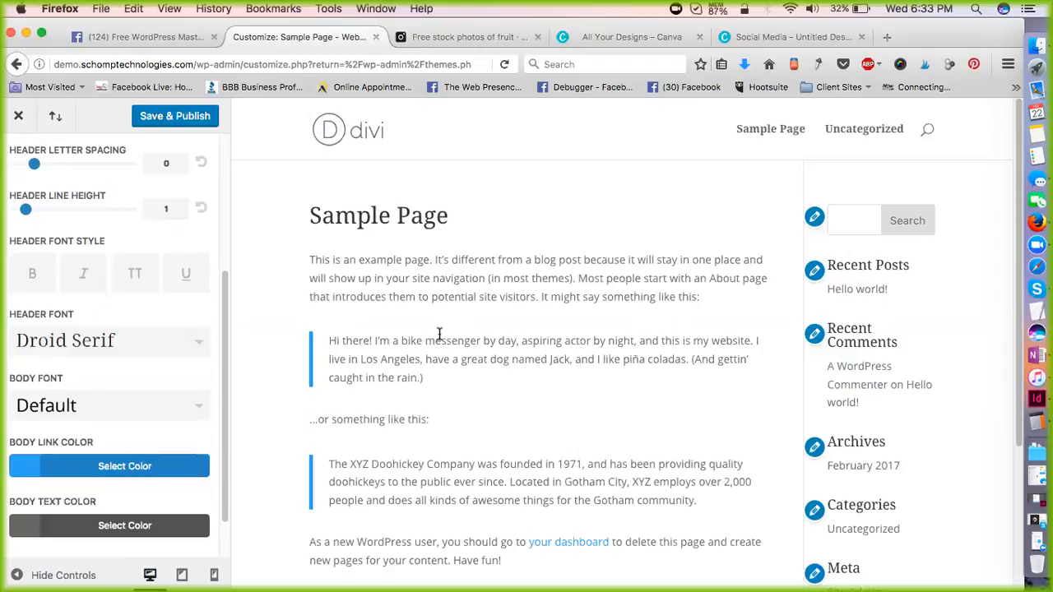
- Set the Divi body font to Lato
scroll(439, 333, down, 5)
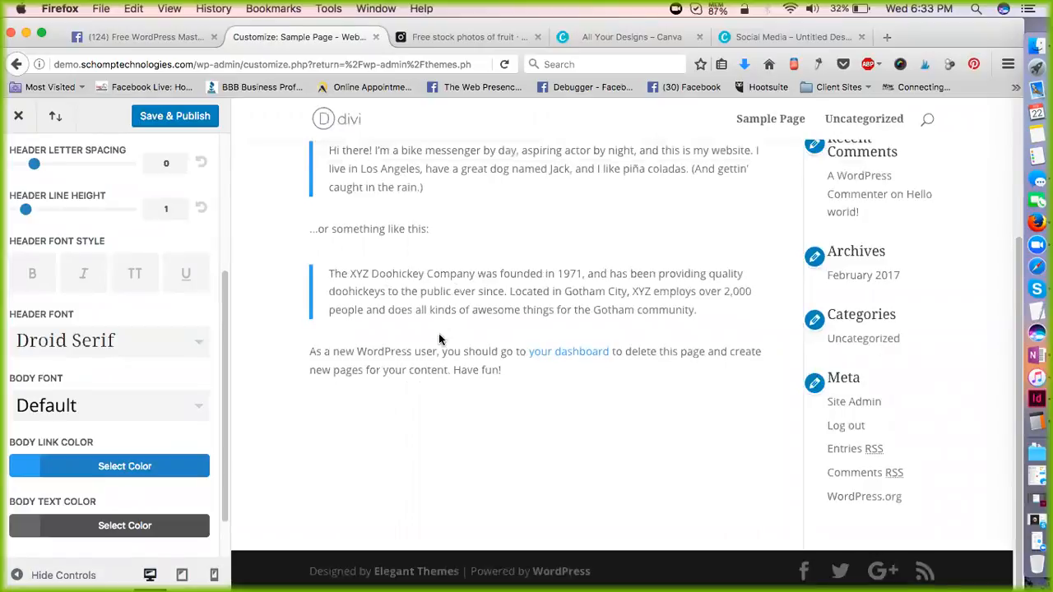
click(143, 407)
scroll(139, 459, down, 4)
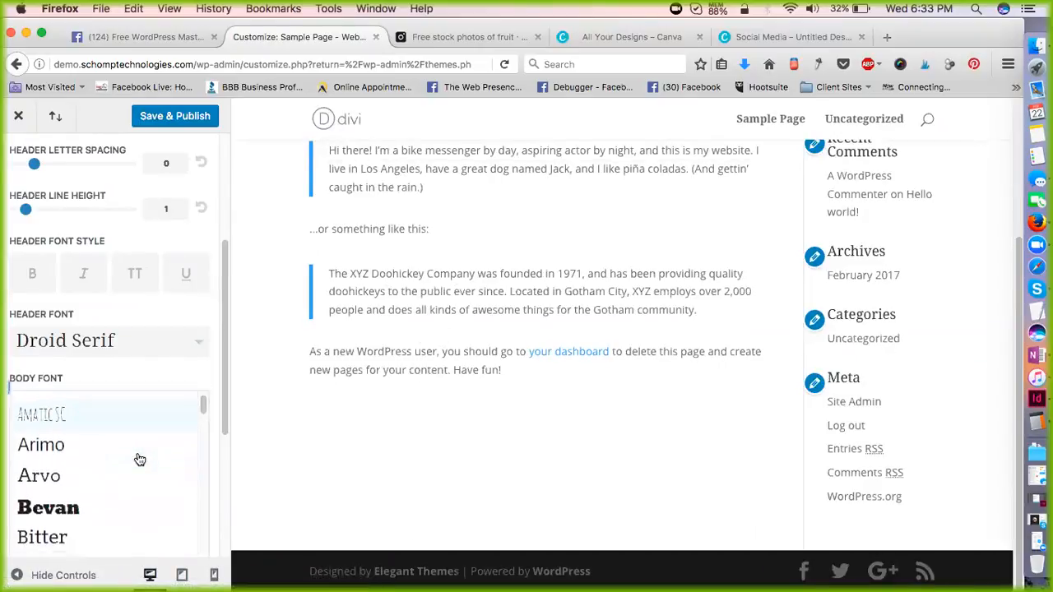
scroll(139, 459, down, 5)
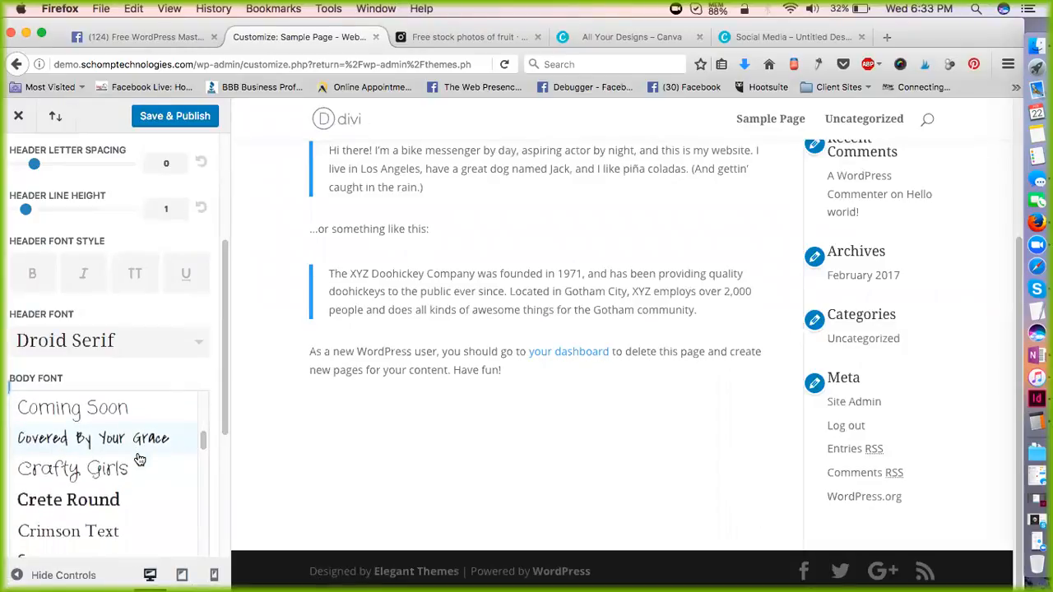
scroll(141, 459, down, 3)
scroll(153, 482, down, 3)
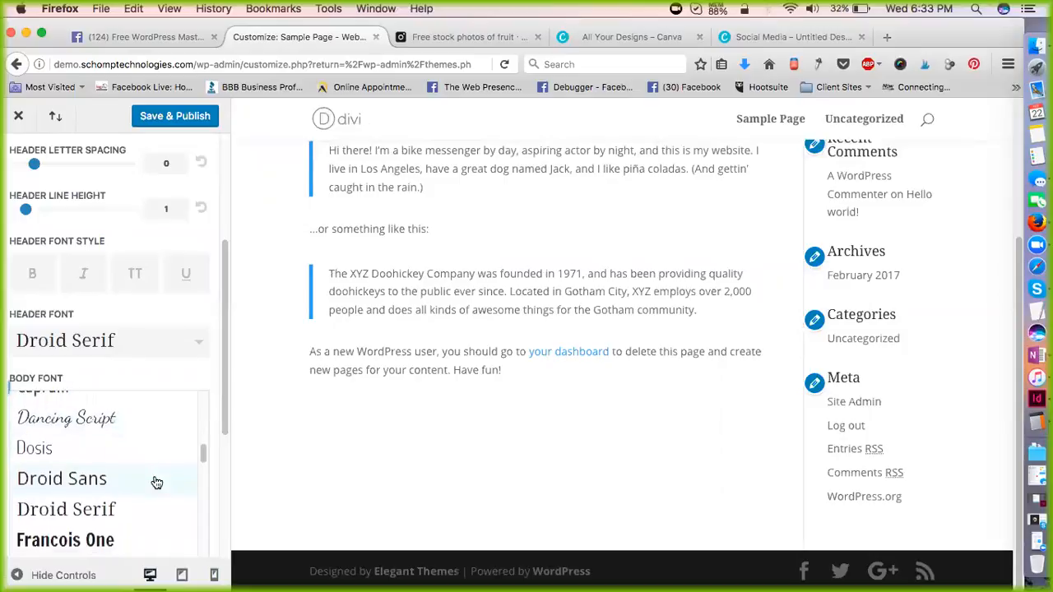
scroll(157, 494, down, 3)
scroll(158, 500, down, 4)
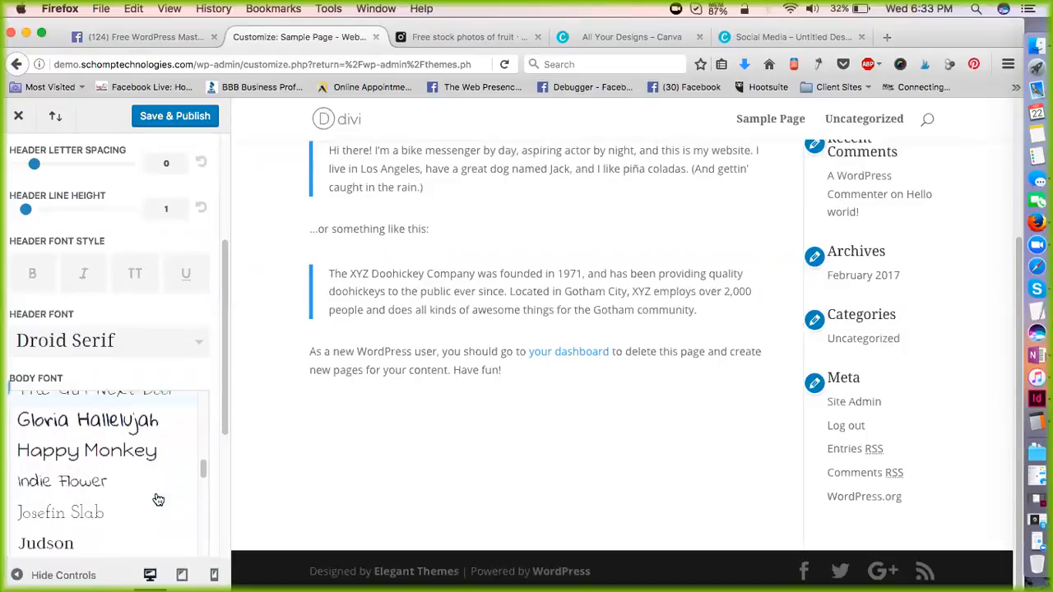
scroll(158, 500, down, 1)
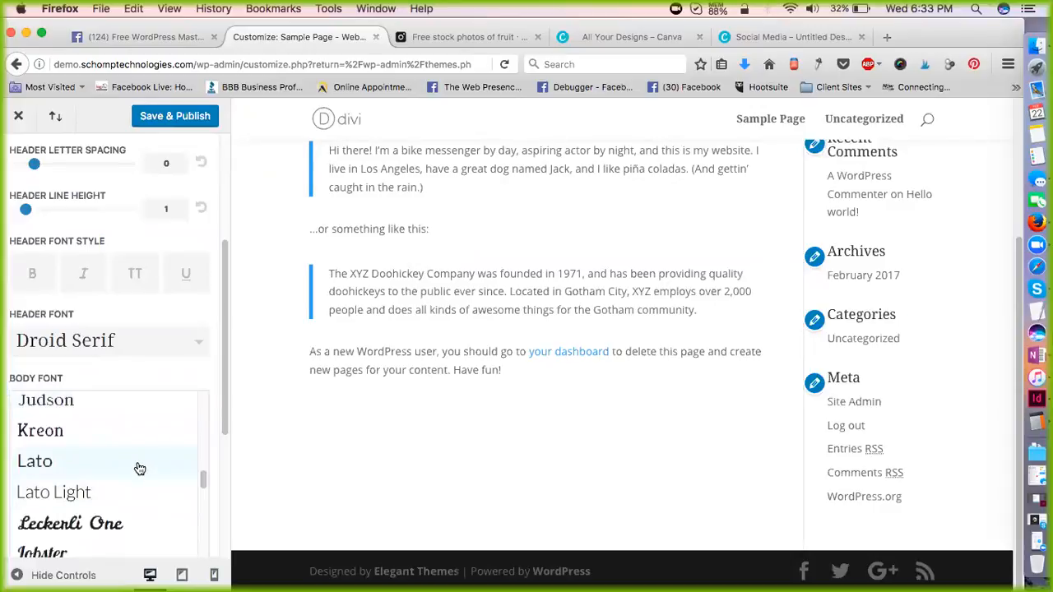
click(139, 469)
scroll(412, 385, up, 4)
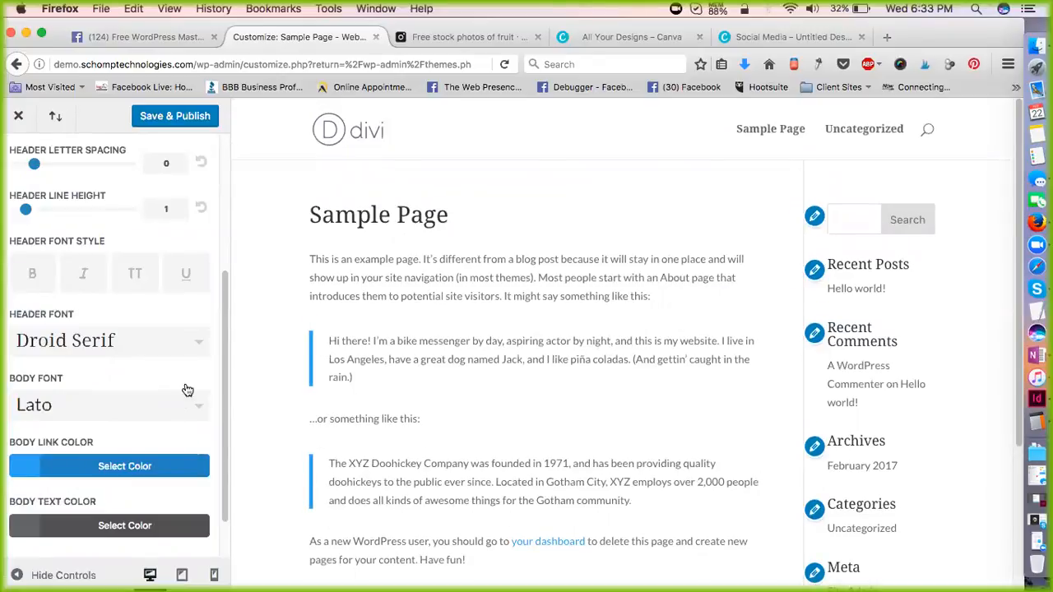
scroll(190, 245, up, 3)
scroll(191, 246, up, 3)
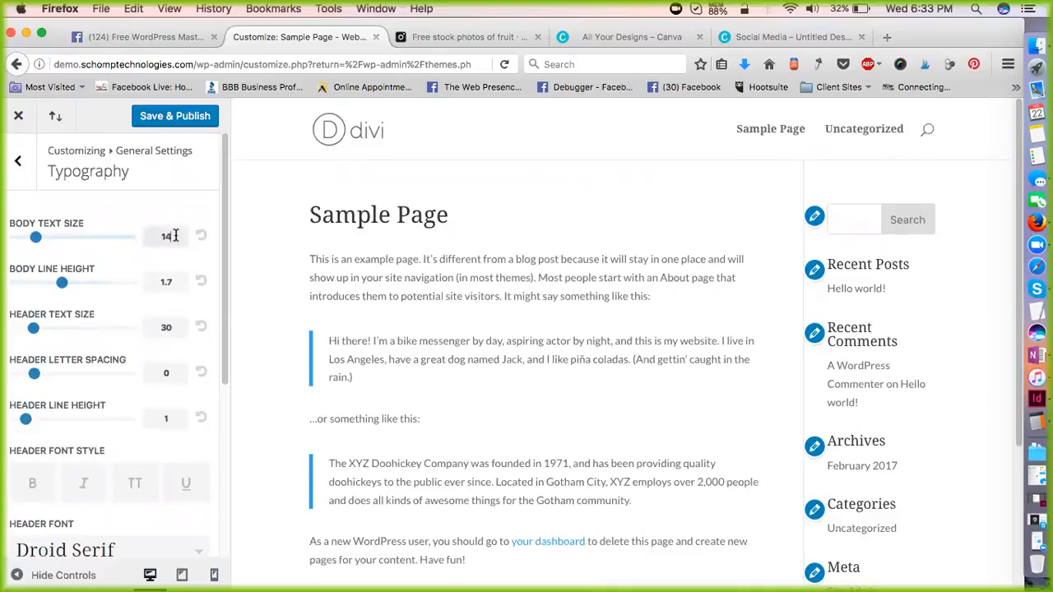
- Adjust the body text size to 16
key(Down)
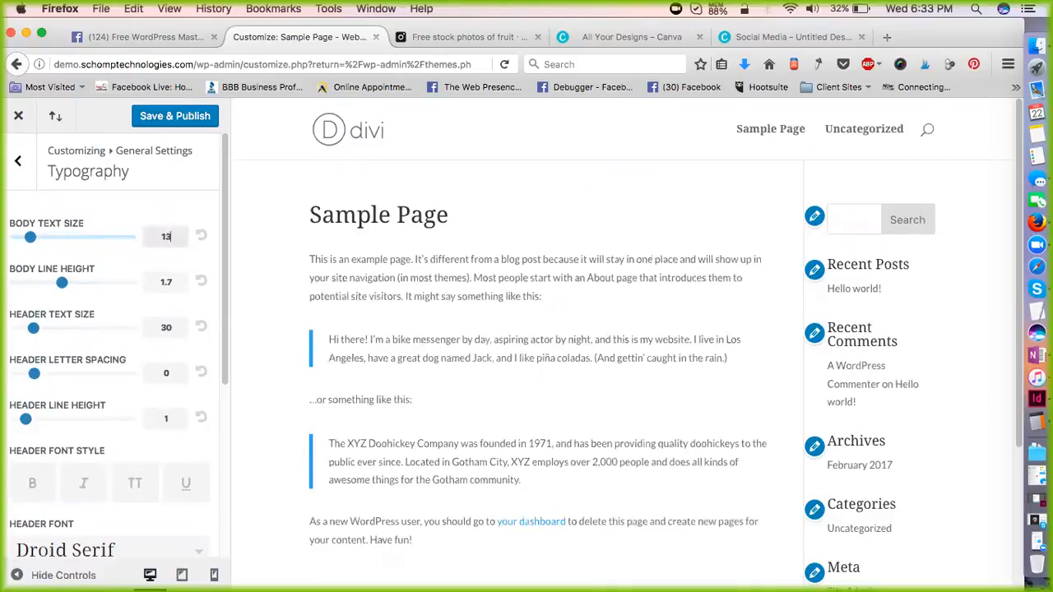
key(Up)
key(Up)
key(Up)
key(Up)
key(Up)
key(Up)
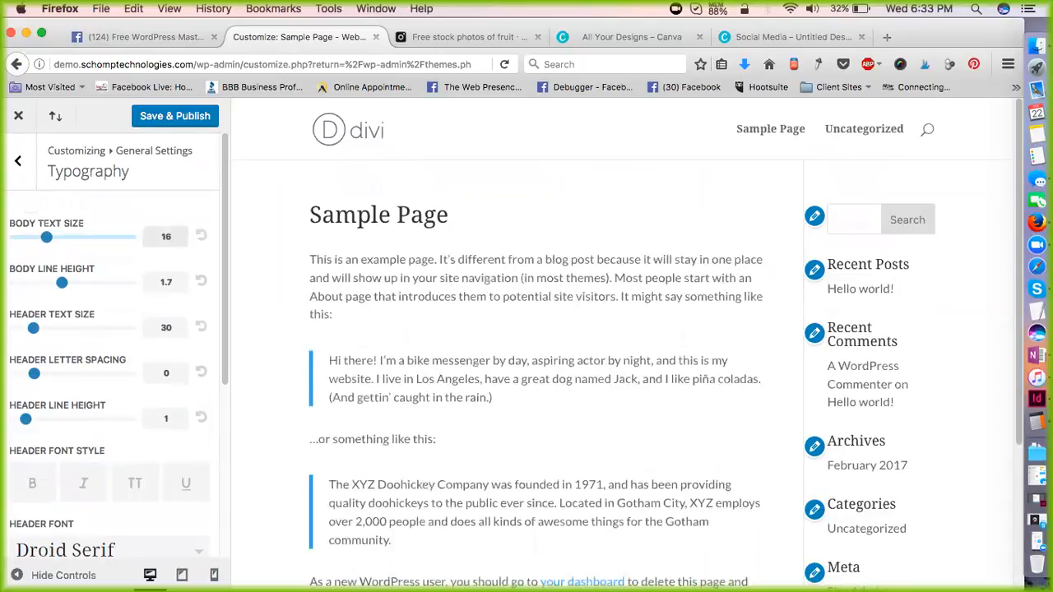
key(Up)
key(Up)
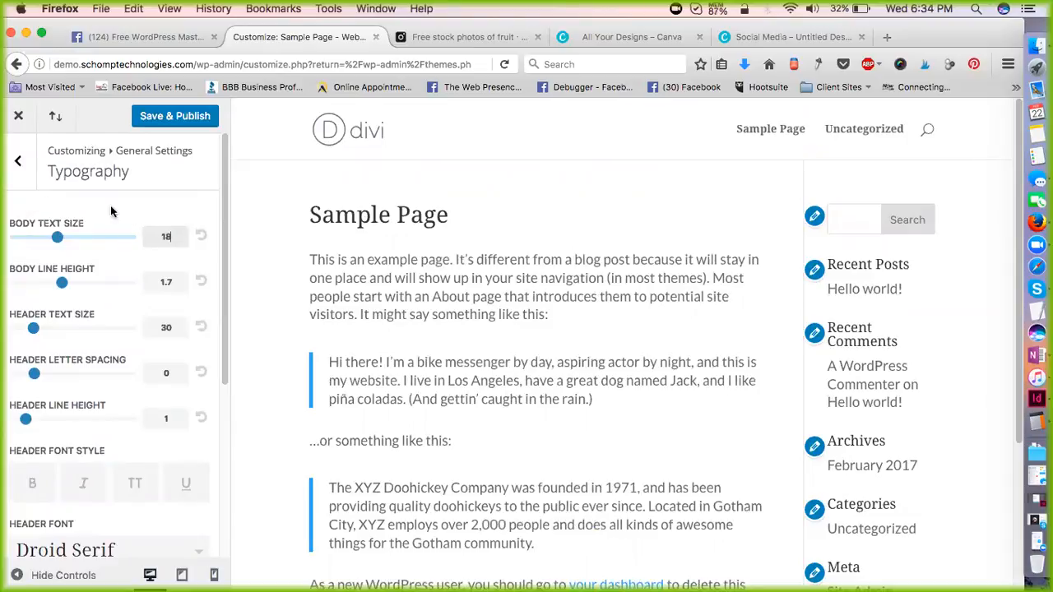
- Raise the header text size from 34 to 36 and Save & Publish the typography changes
click(179, 326)
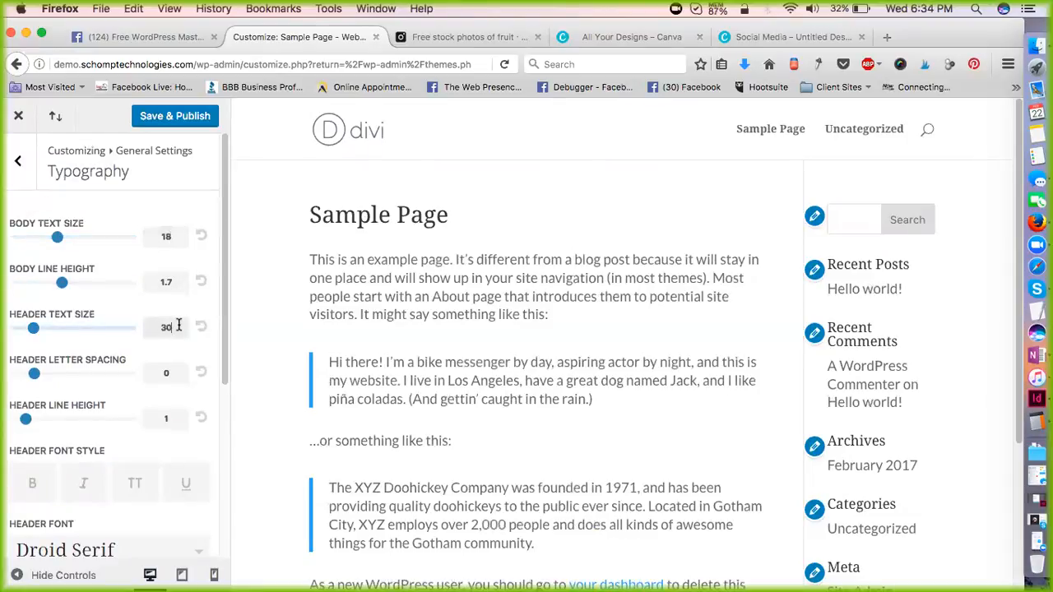
key(Up)
key(Up)
key(Up)
key(Up)
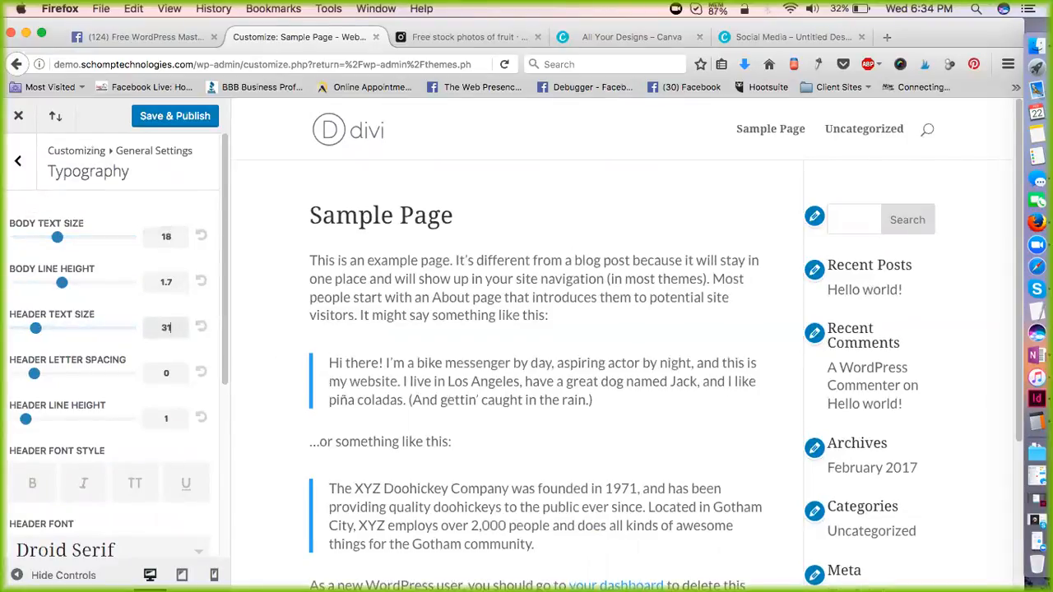
key(Up)
key(Up)
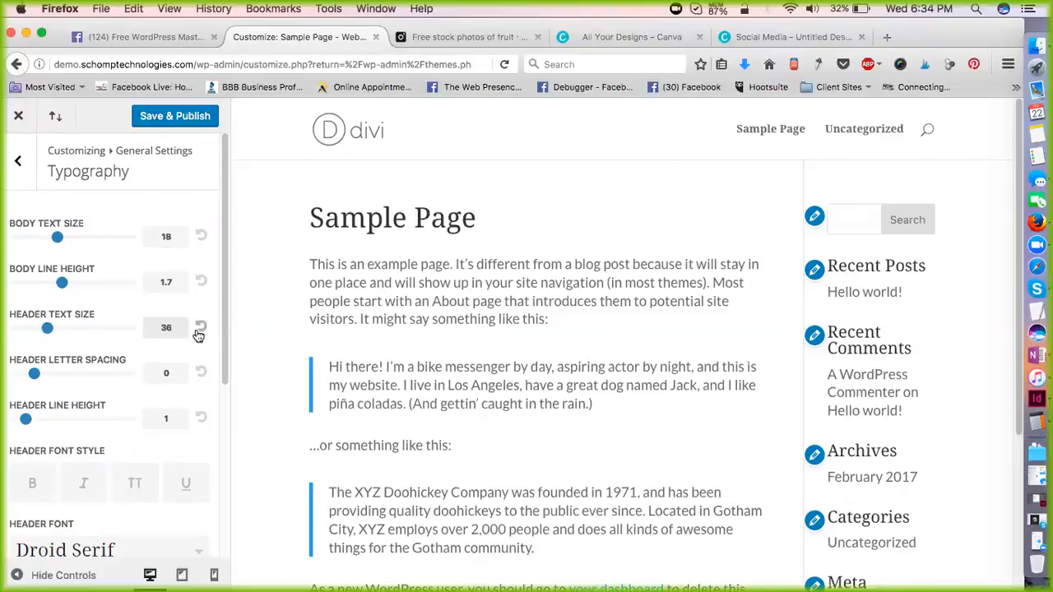
click(175, 118)
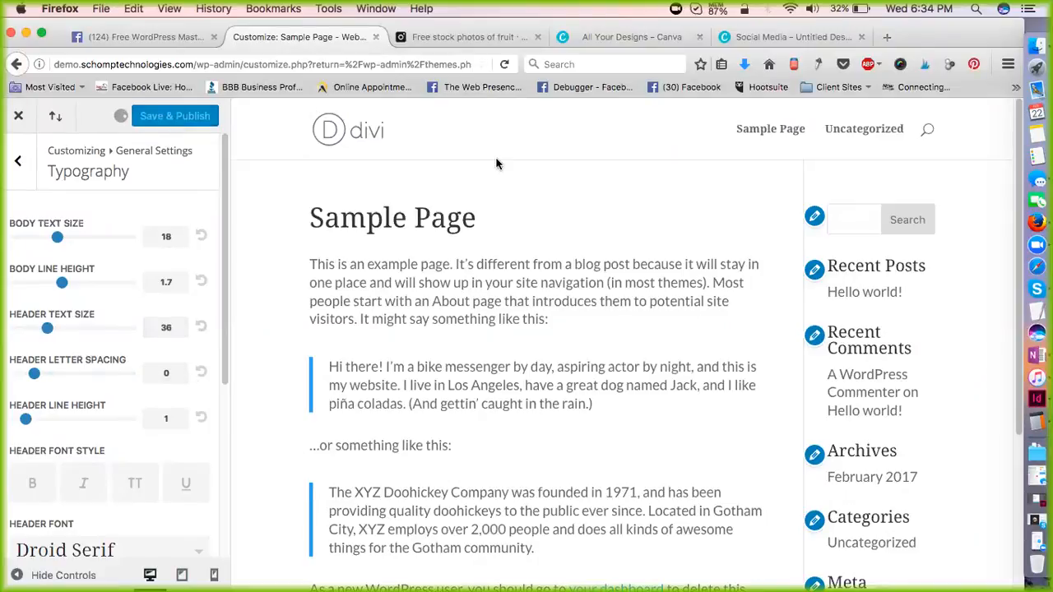
scroll(125, 412, down, 5)
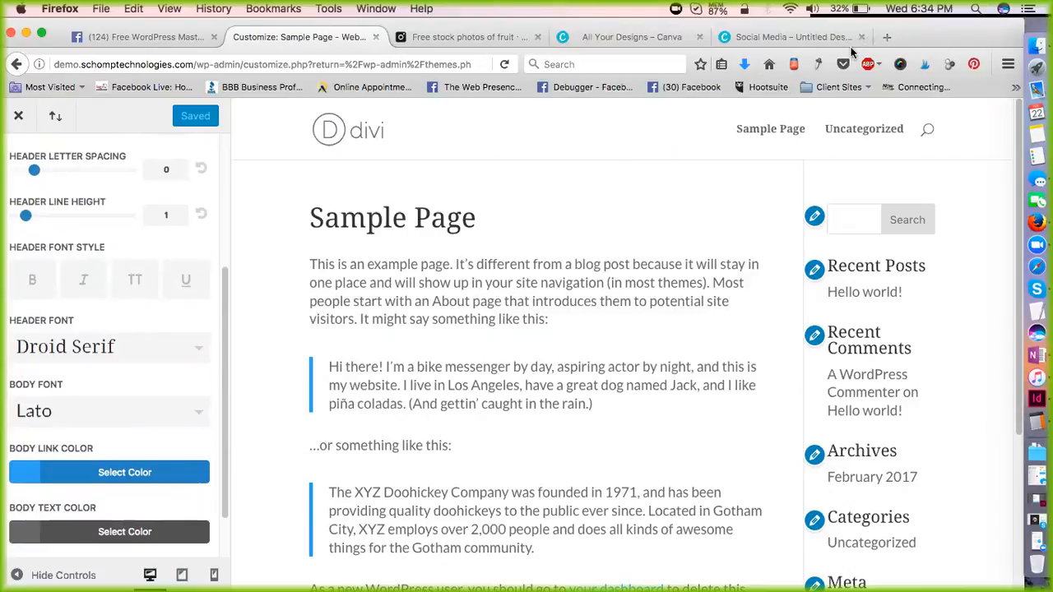
- Return to the Canva Social Media design and browse the heading's fonts, keeping Droid Serif
click(767, 38)
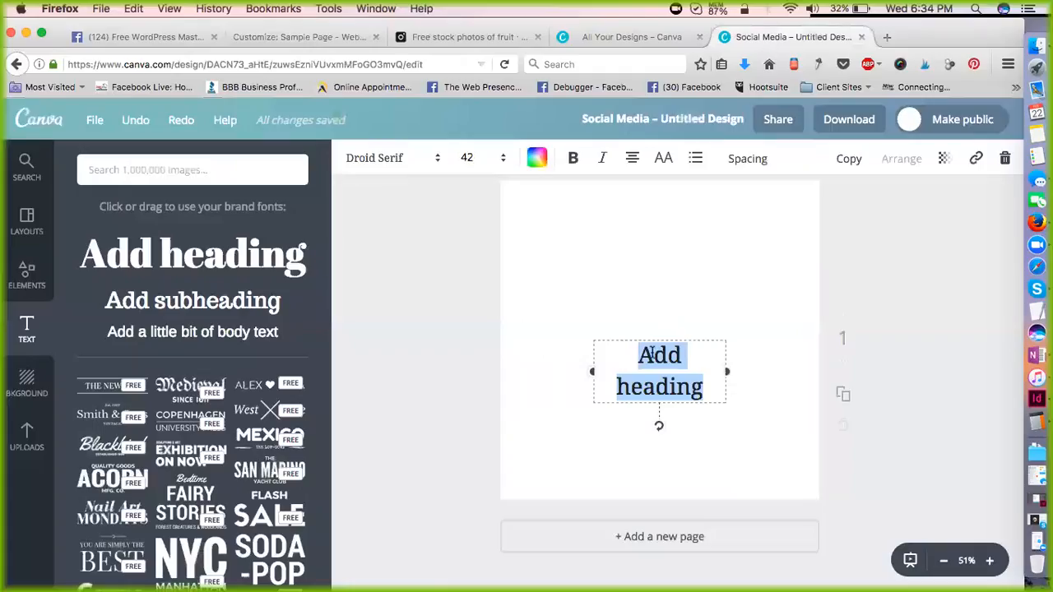
click(433, 162)
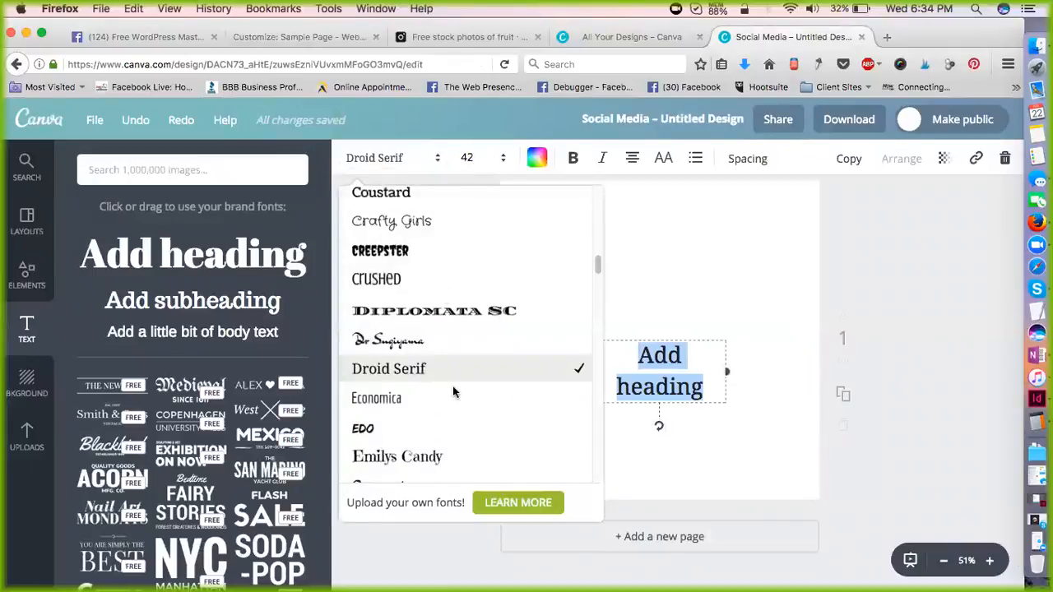
scroll(454, 391, down, 10)
scroll(458, 423, down, 5)
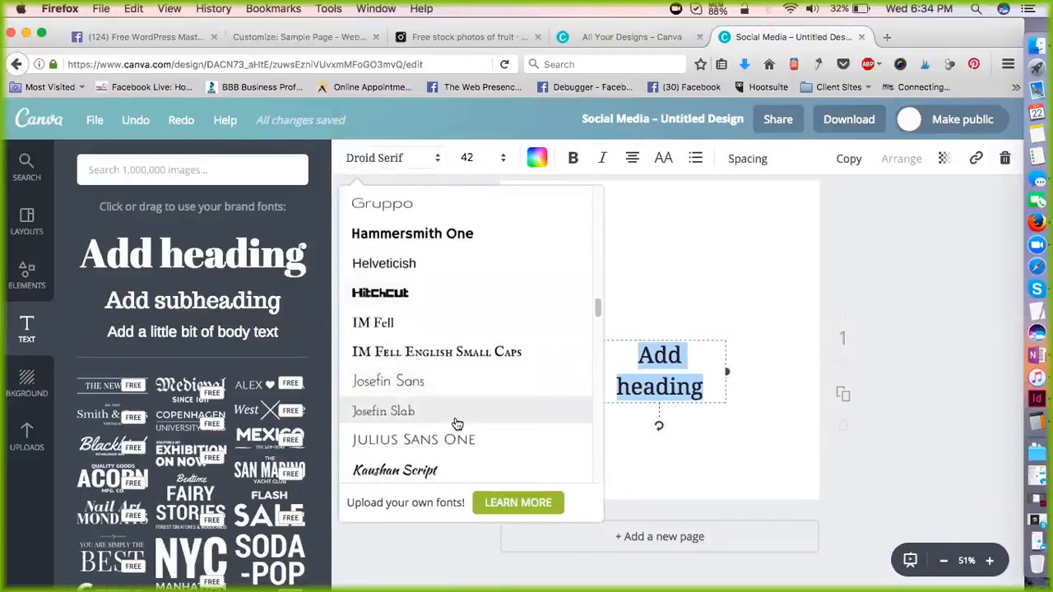
scroll(457, 424, down, 2)
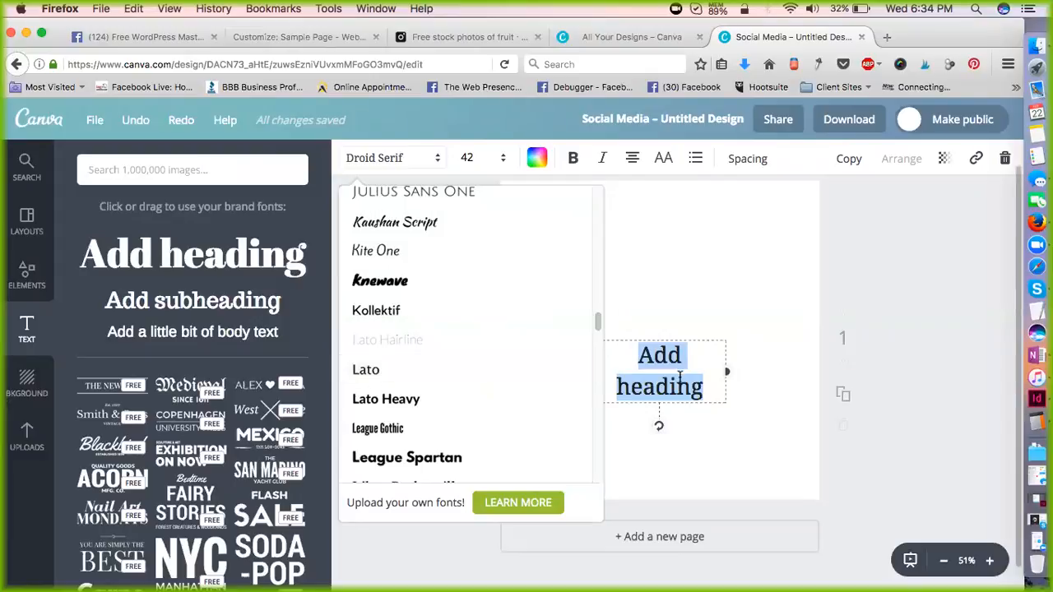
click(696, 232)
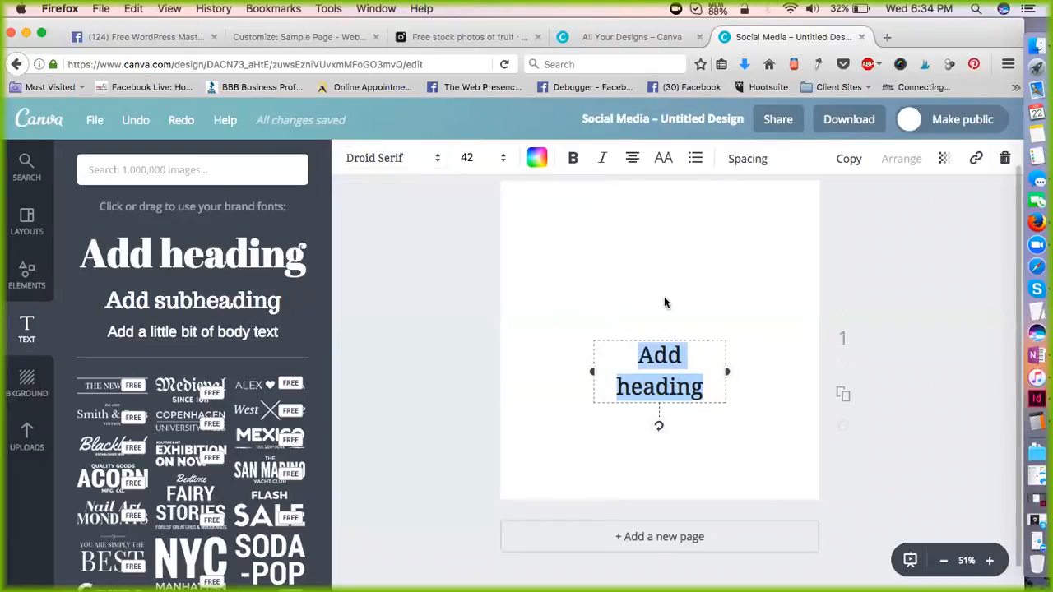
- Move the heading up, retype it as 'Droid Serif', and nudge it slightly down
drag(679, 338, 677, 188)
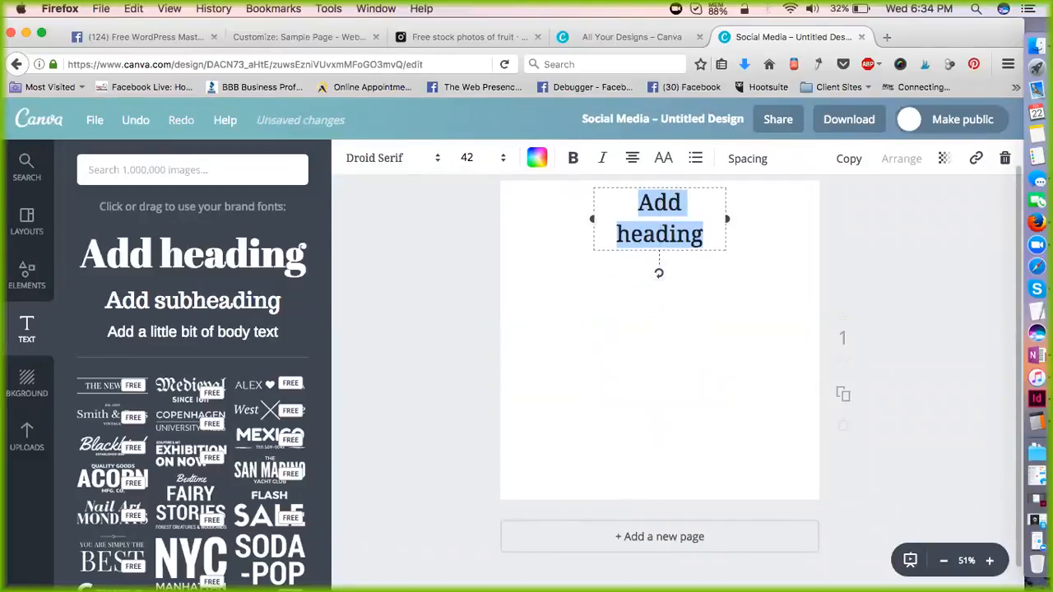
click(683, 220)
drag(704, 235, 637, 203)
text(Droid Serfic)
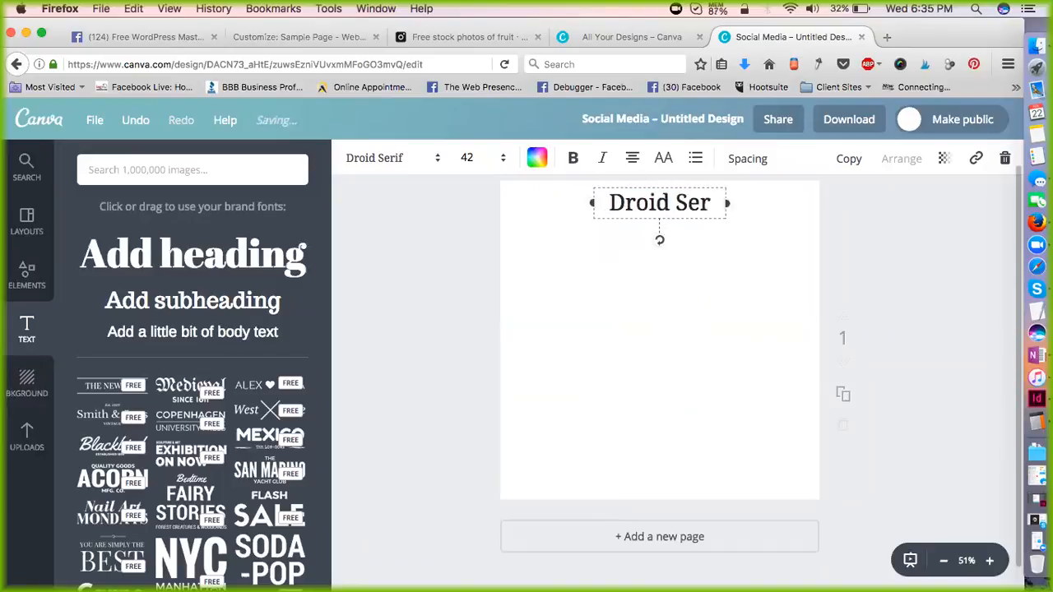
key(BackSpace)
key(BackSpace)
key(BackSpace)
text(if)
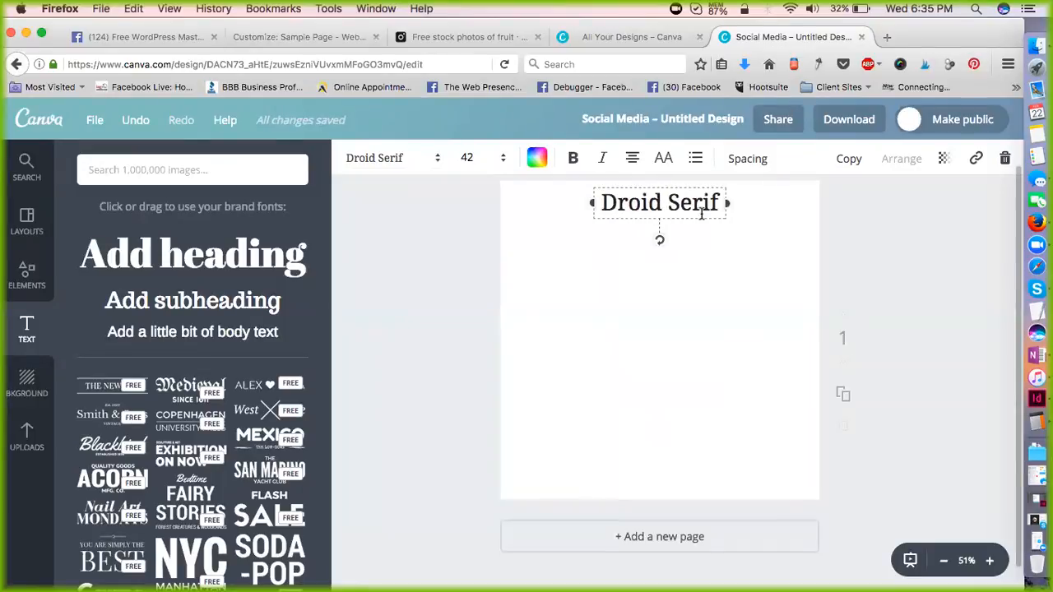
drag(702, 215, 701, 277)
- Add a subheading and set its font to Lato
click(204, 302)
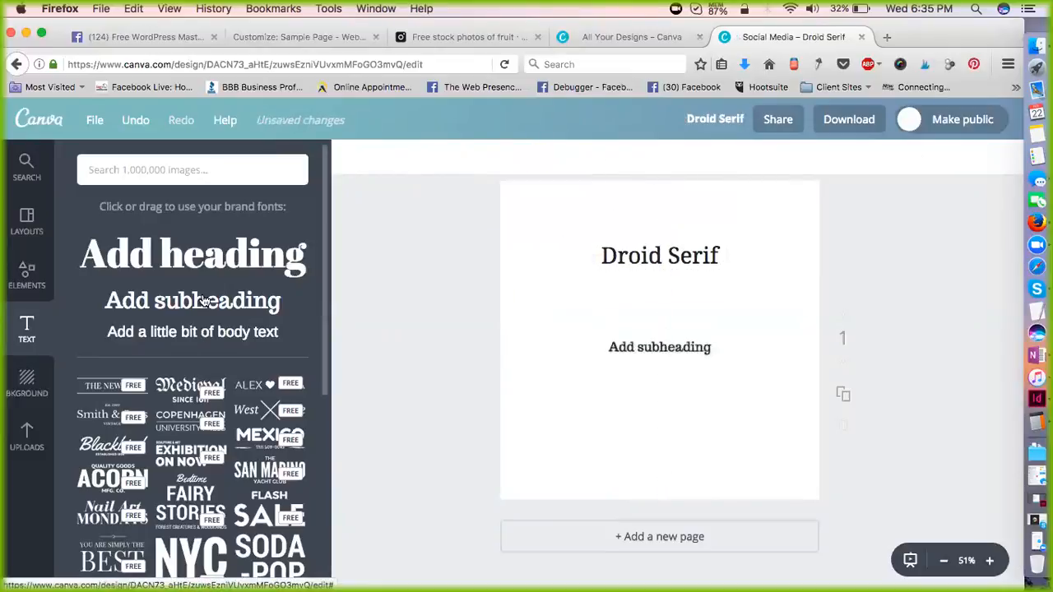
click(647, 366)
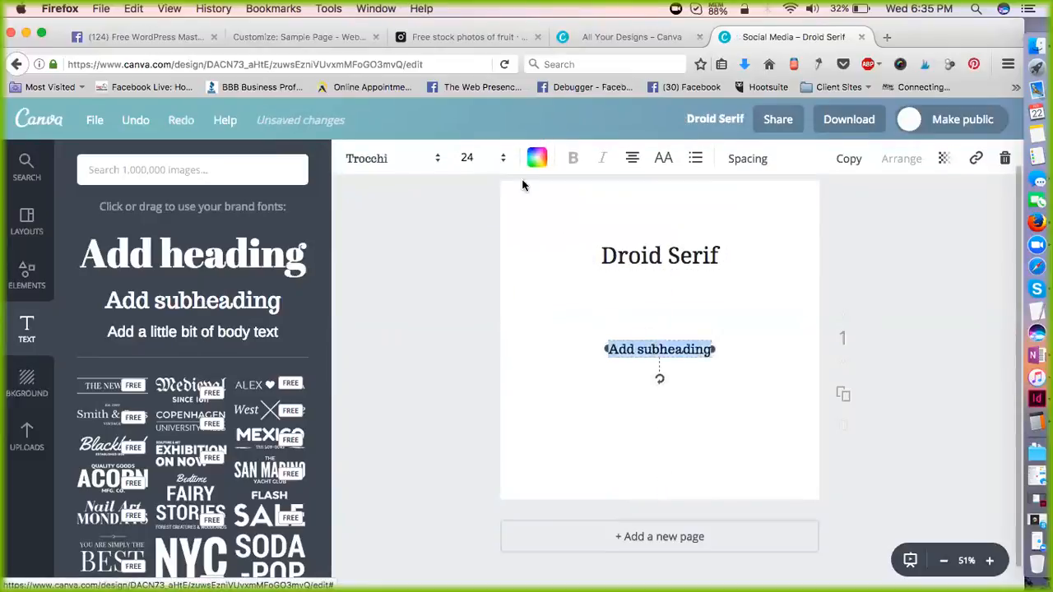
click(415, 164)
scroll(470, 393, down, 8)
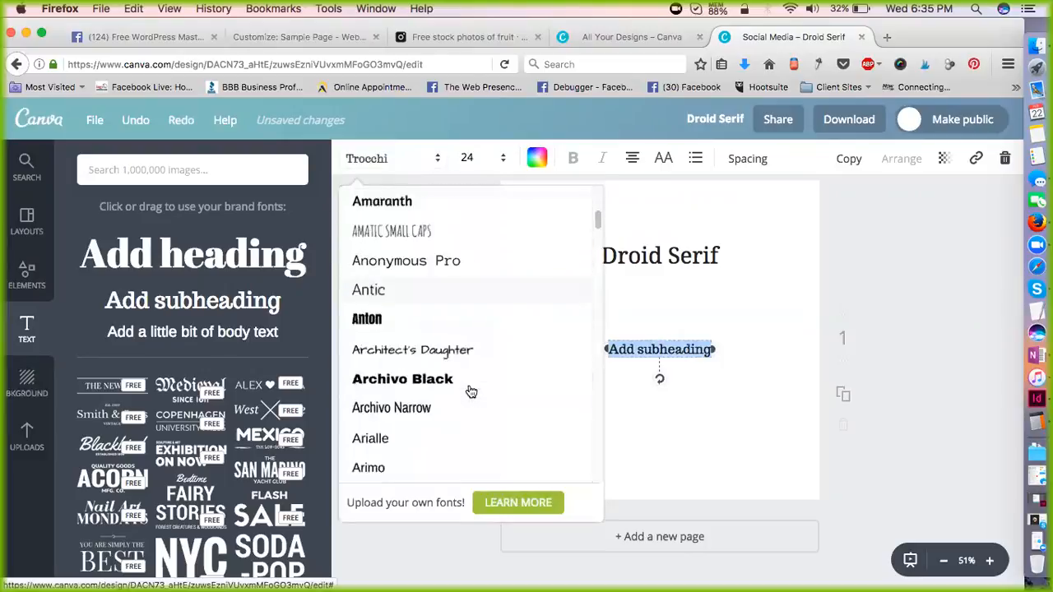
scroll(469, 393, down, 12)
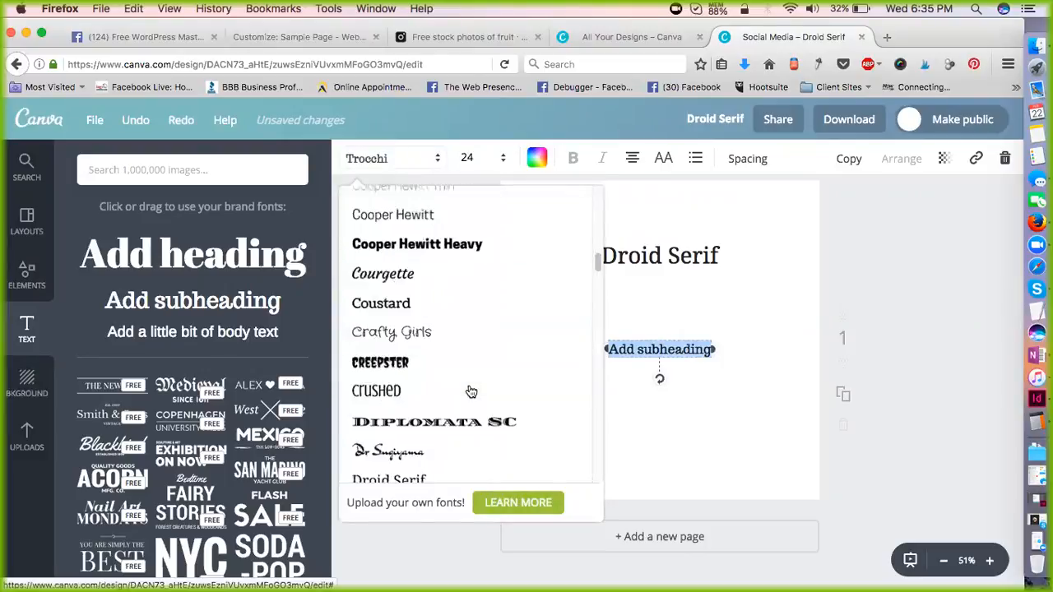
scroll(469, 393, down, 15)
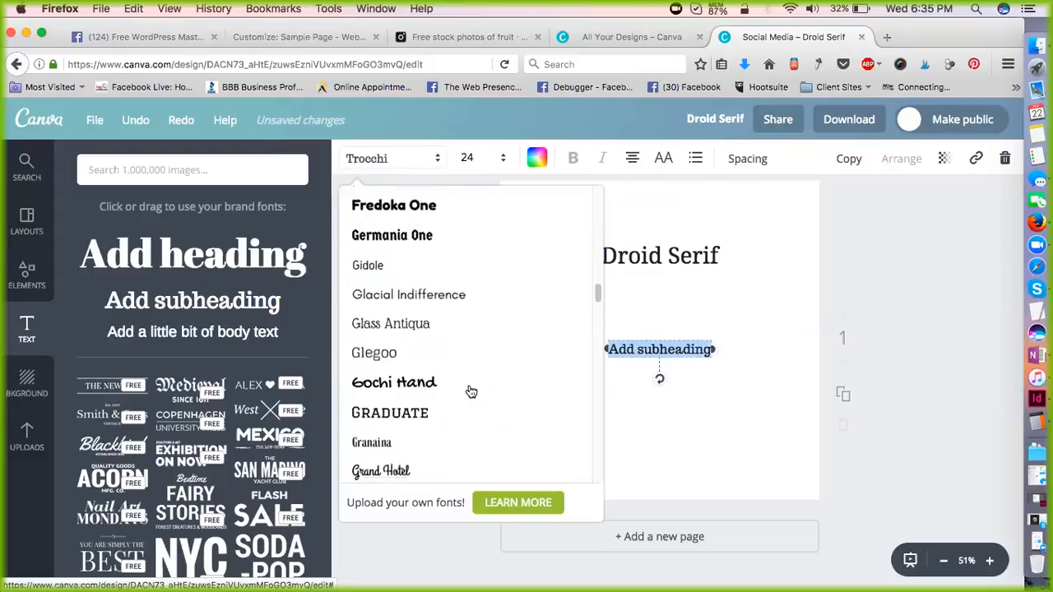
scroll(470, 392, down, 10)
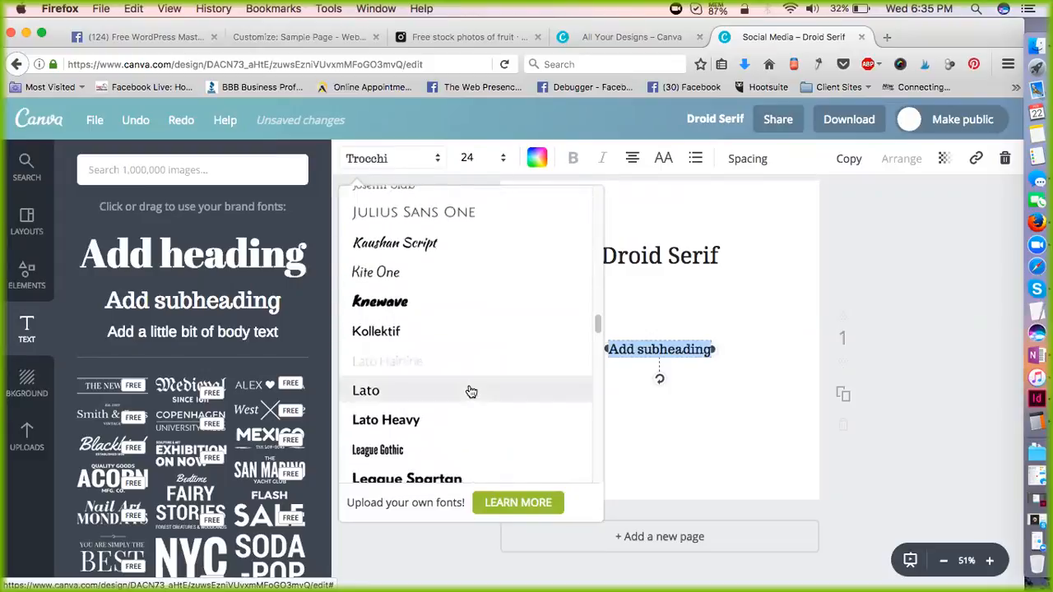
click(437, 393)
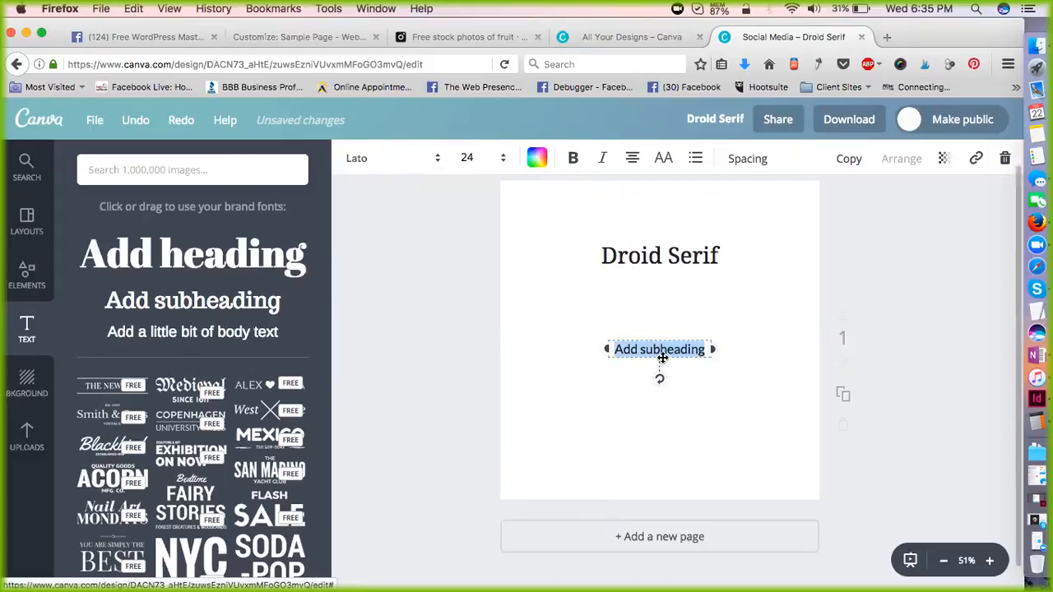
- Place the subheading under Droid Serif, retype it as 'Lato', and add a new heading
drag(662, 358, 663, 290)
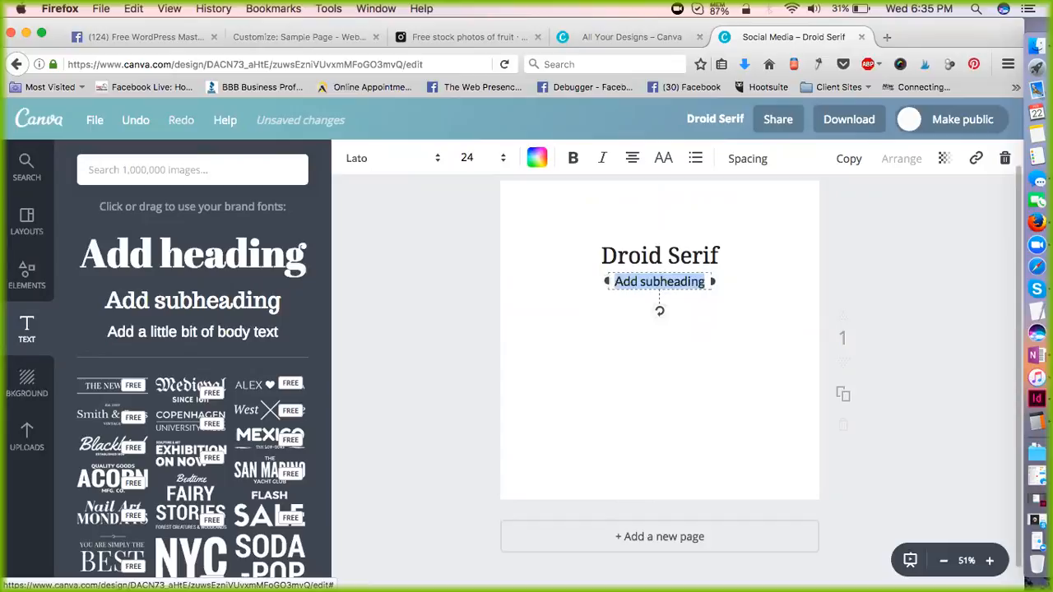
click(652, 281)
key(super+a)
text(Lato)
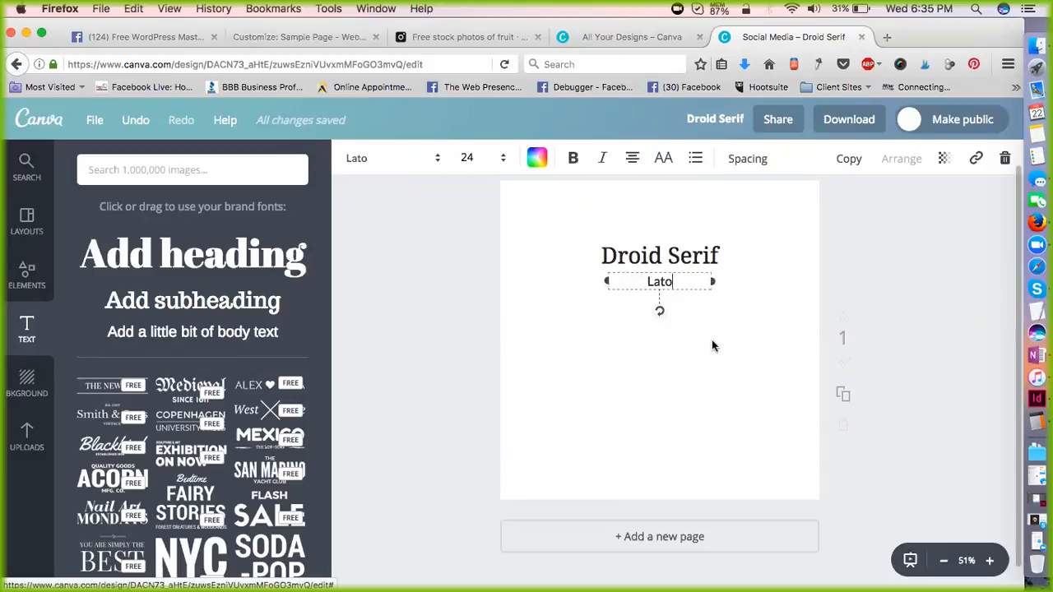
click(713, 346)
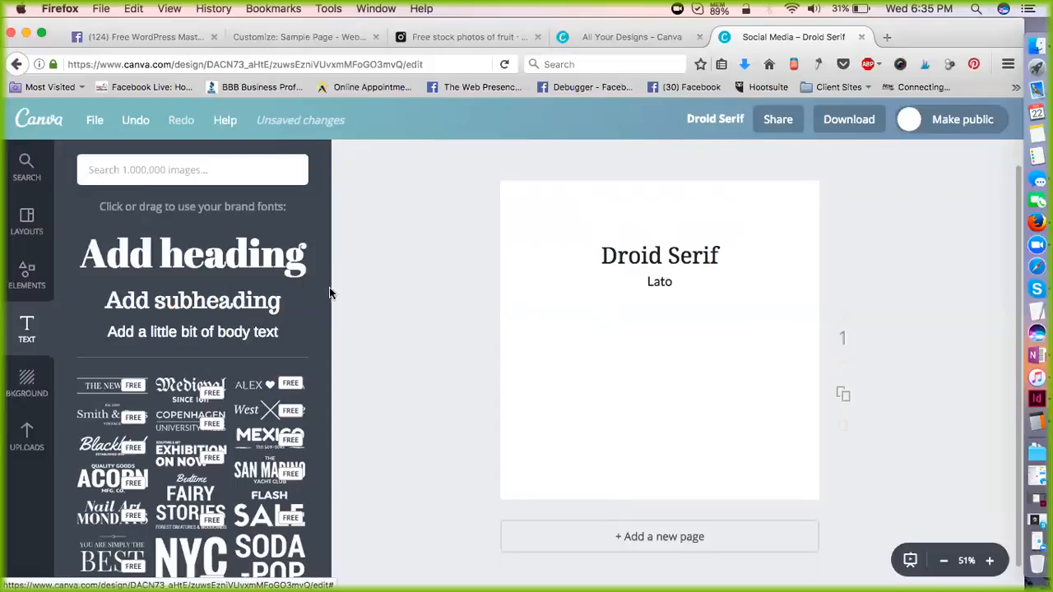
click(193, 255)
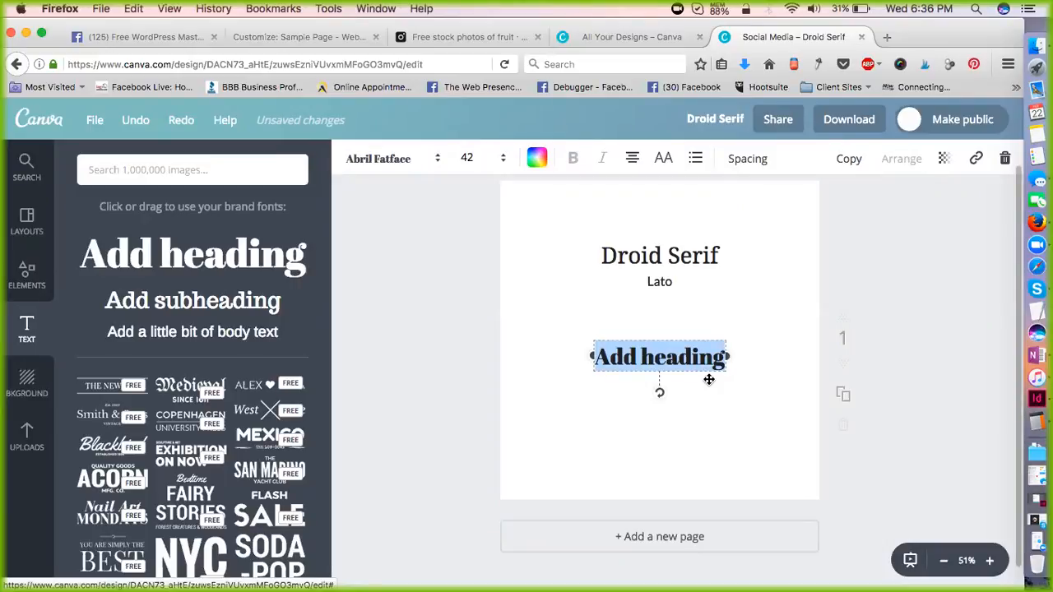
- Retype the new heading as 'Accent' and set it in the Allura font
text(Accent)
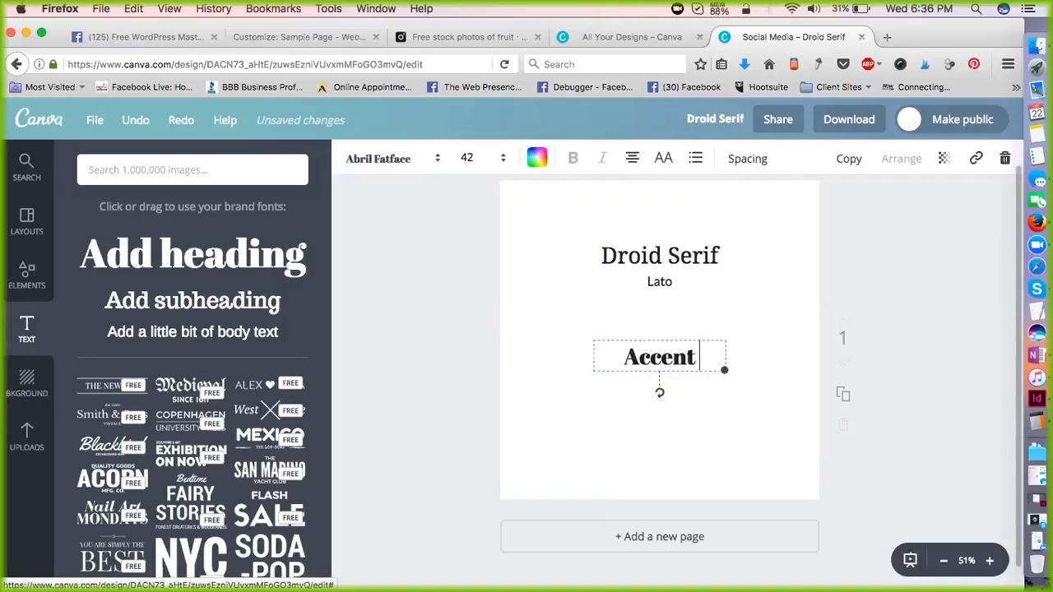
text( L)
key(BackSpace)
key(BackSpace)
key(super+a)
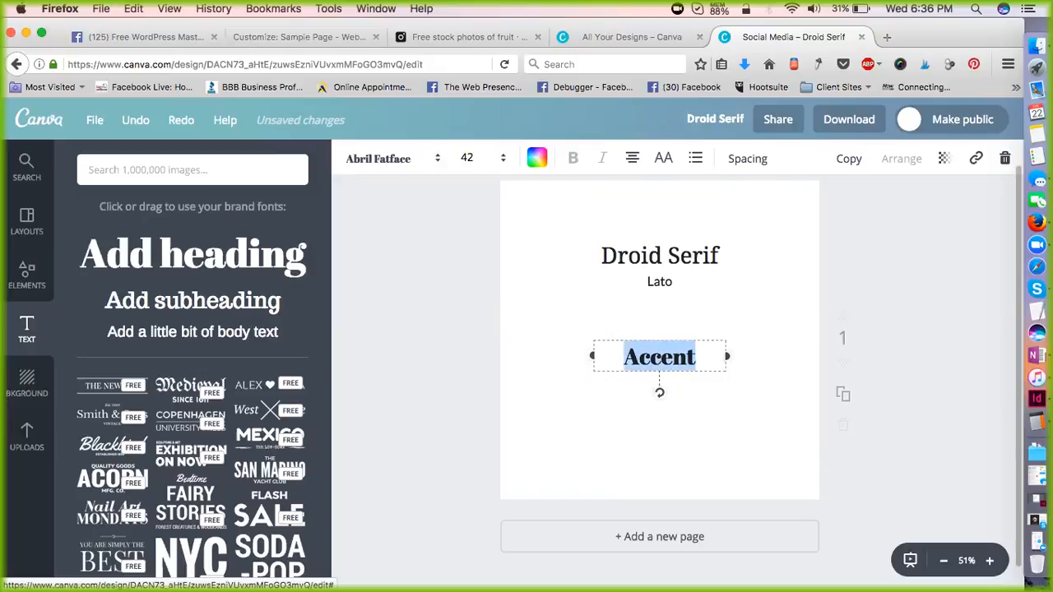
click(437, 160)
scroll(547, 397, down, 5)
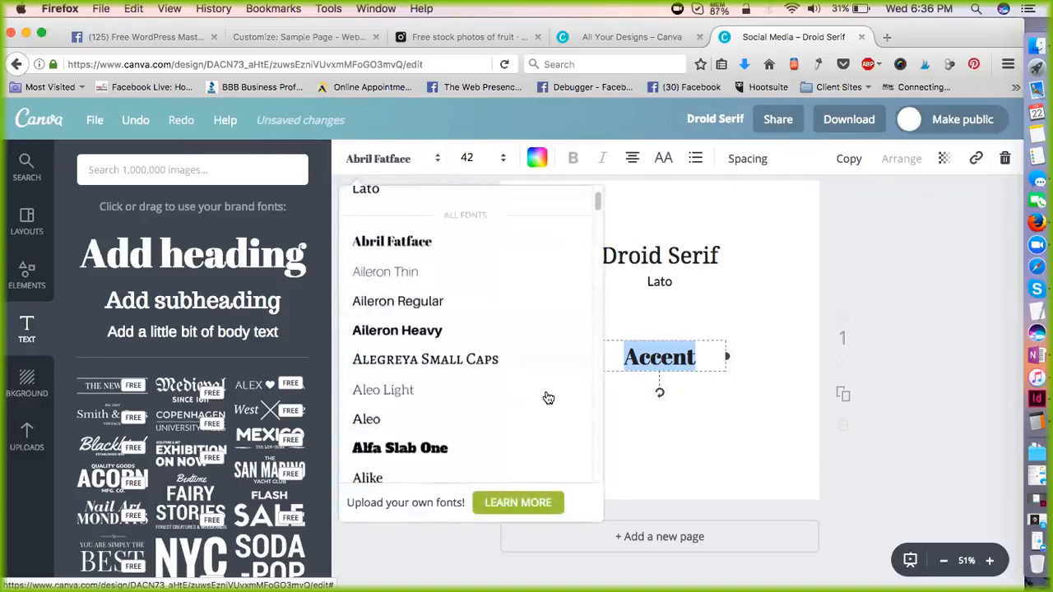
scroll(548, 397, down, 2)
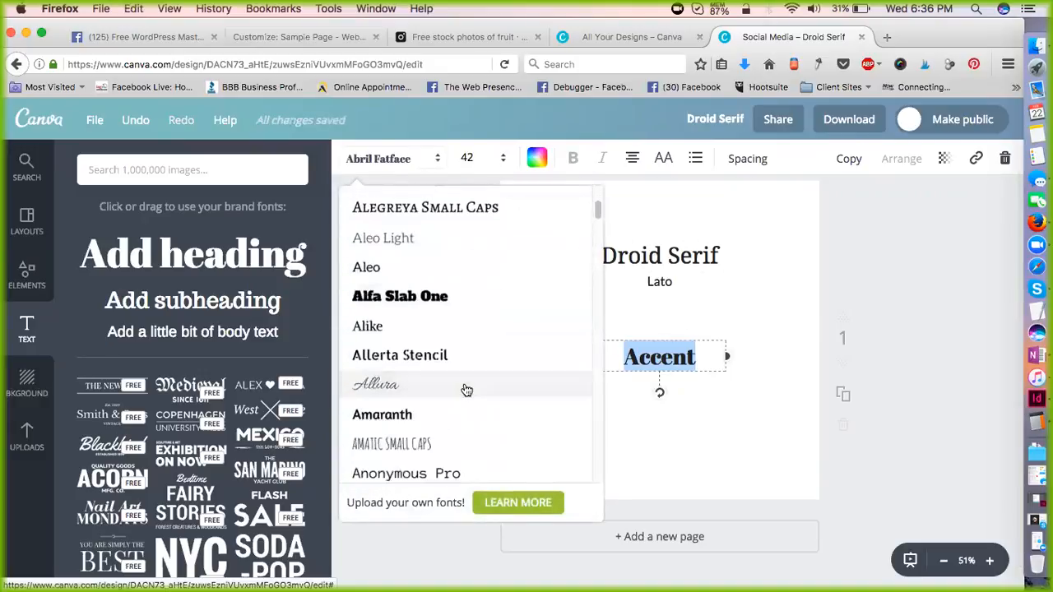
click(463, 386)
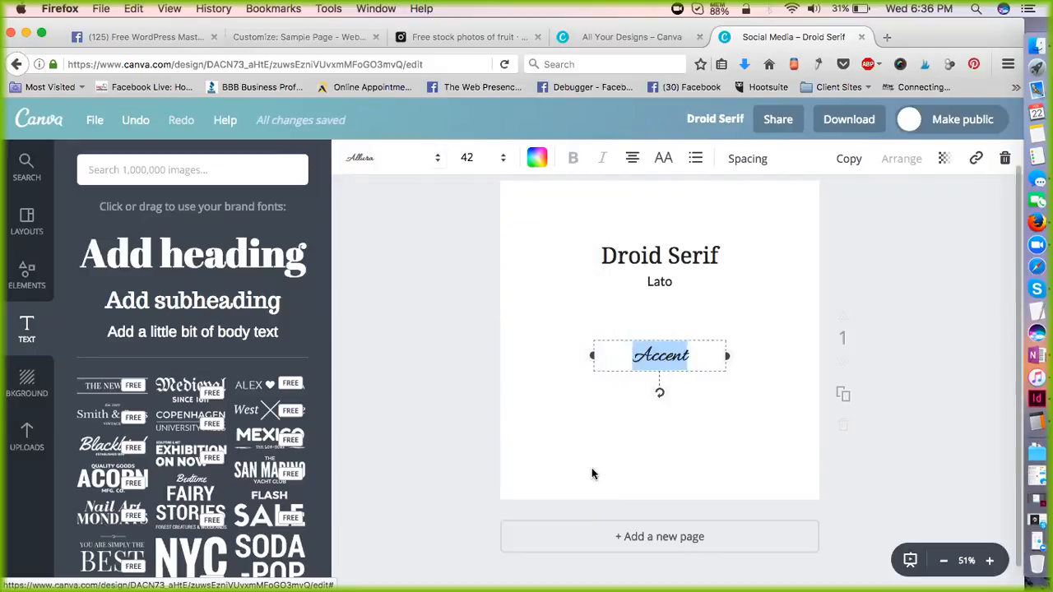
click(705, 359)
- Reselect 'Accent' and switch its font from Allura to Brusher
drag(705, 359, 582, 362)
click(436, 162)
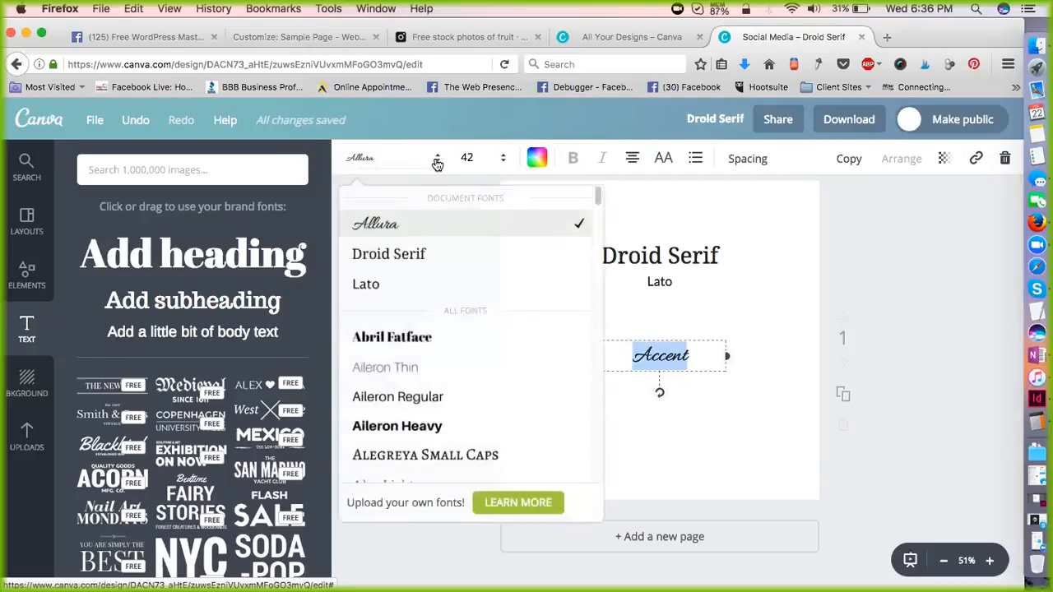
scroll(530, 365, down, 3)
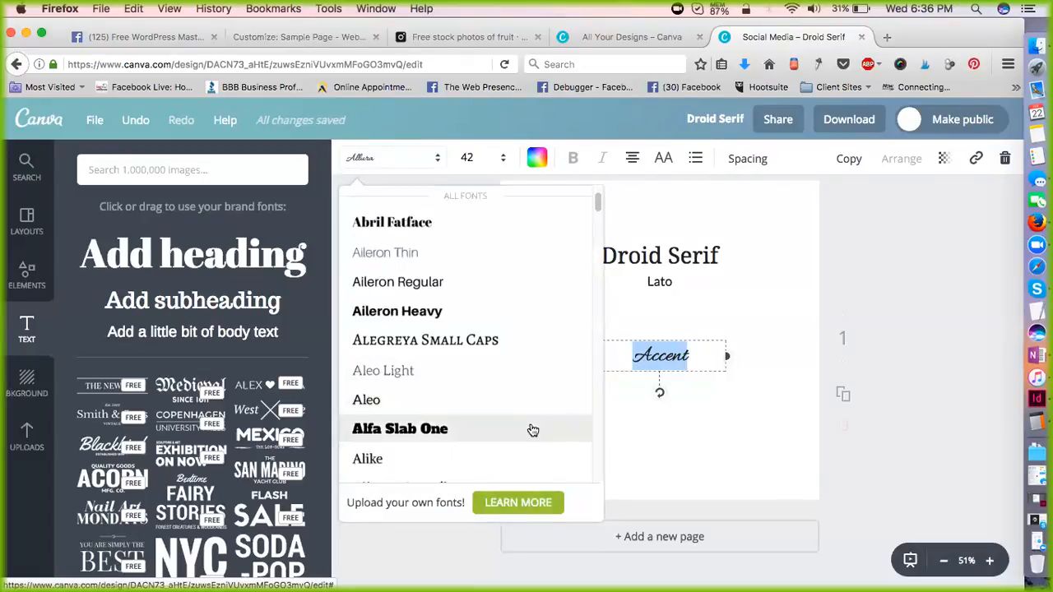
scroll(531, 432, down, 3)
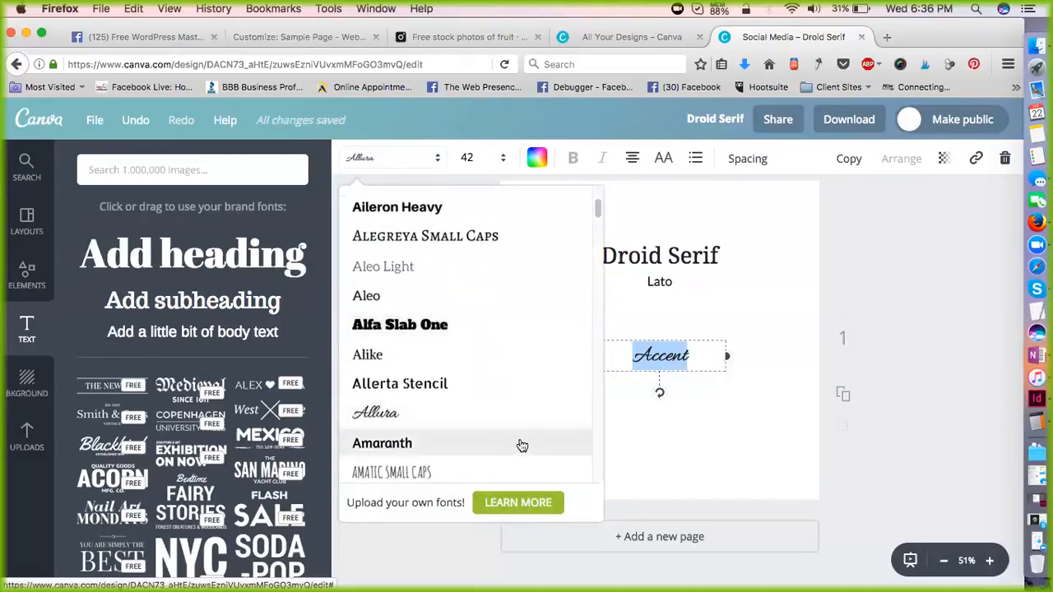
scroll(521, 445, down, 5)
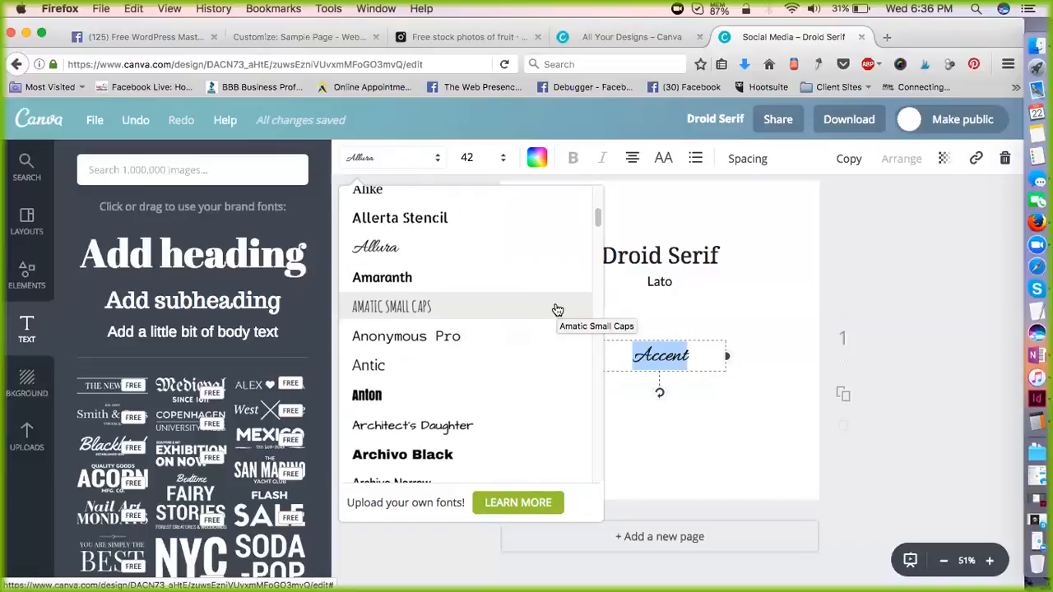
scroll(557, 309, down, 5)
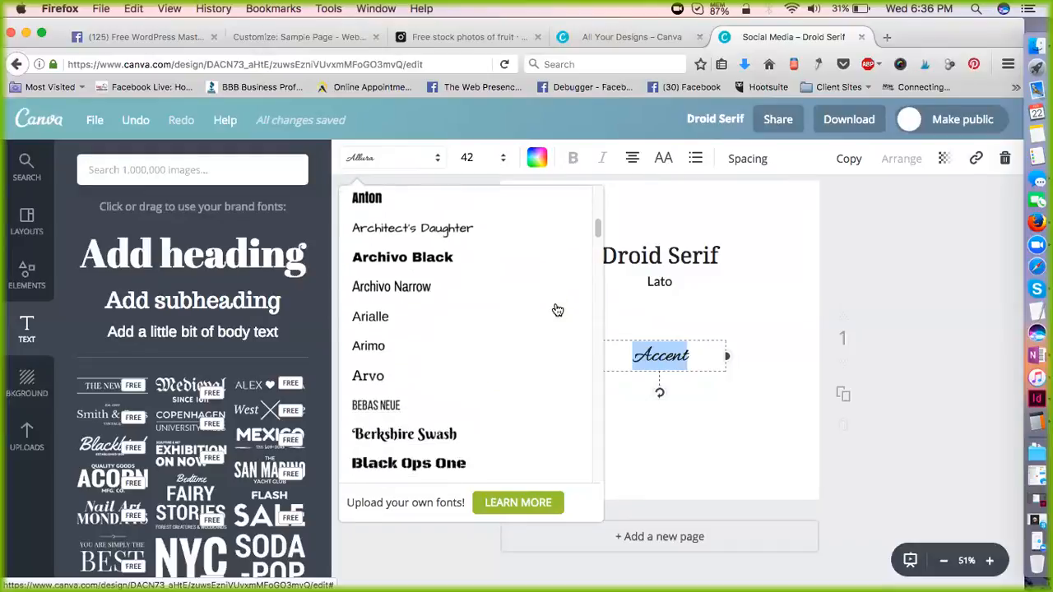
scroll(557, 310, down, 6)
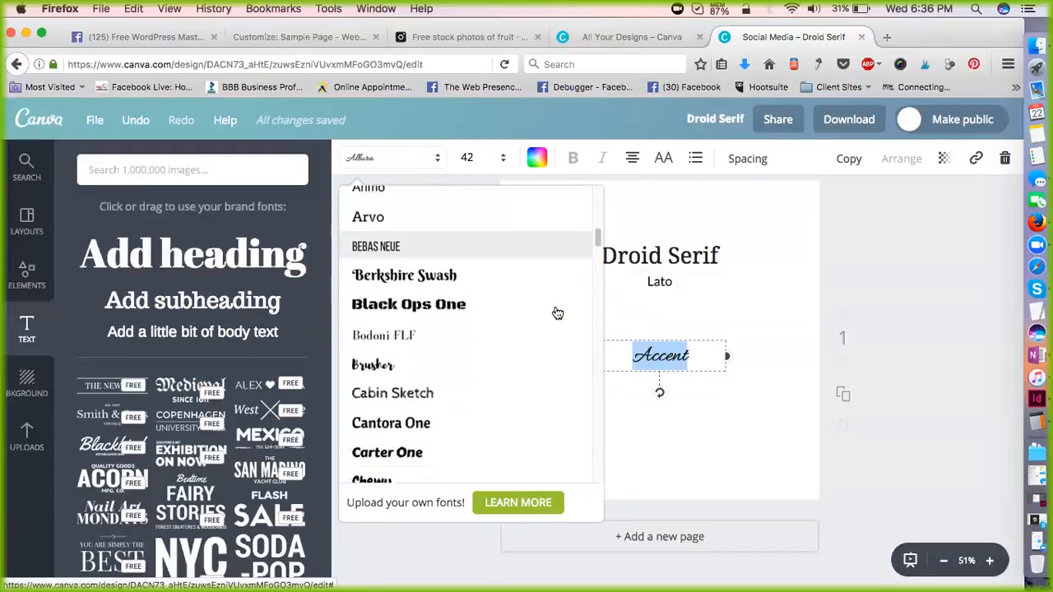
click(502, 331)
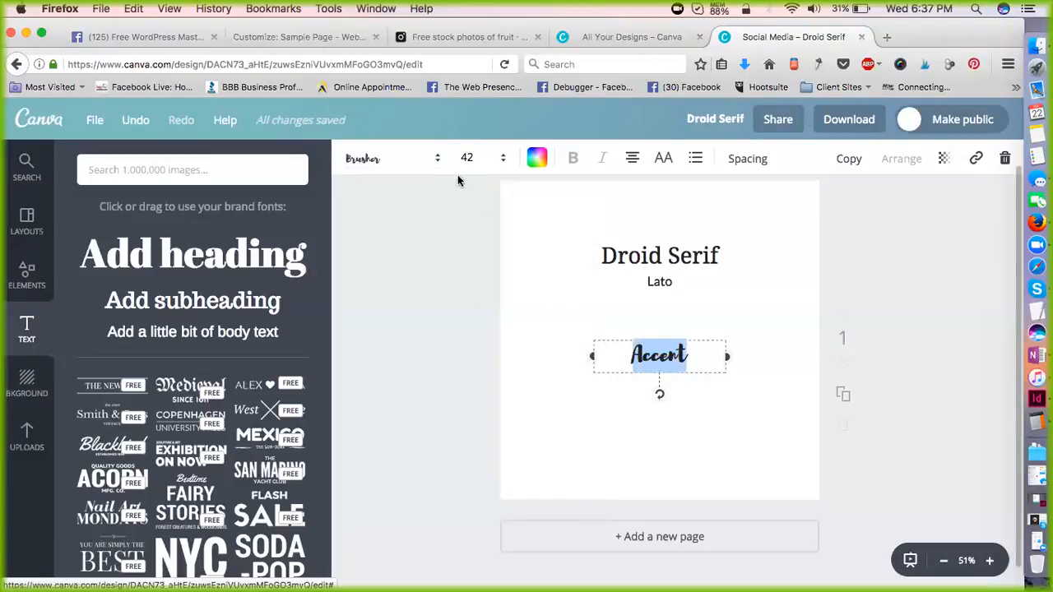
- Scroll the All Fonts list and apply Clicker Script to 'Accent'
click(439, 159)
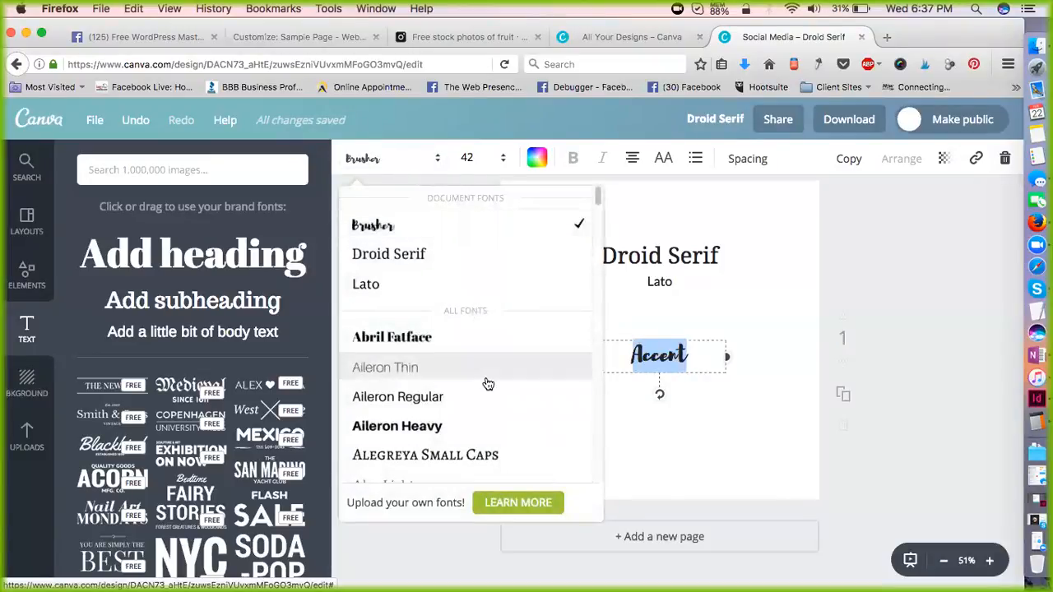
scroll(488, 384, down, 2)
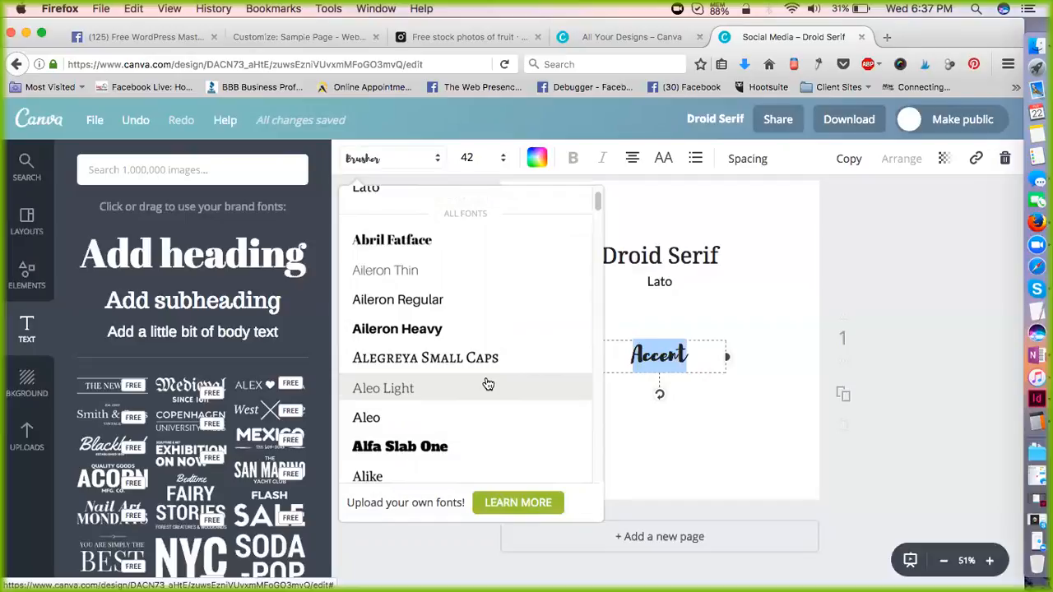
scroll(488, 384, down, 4)
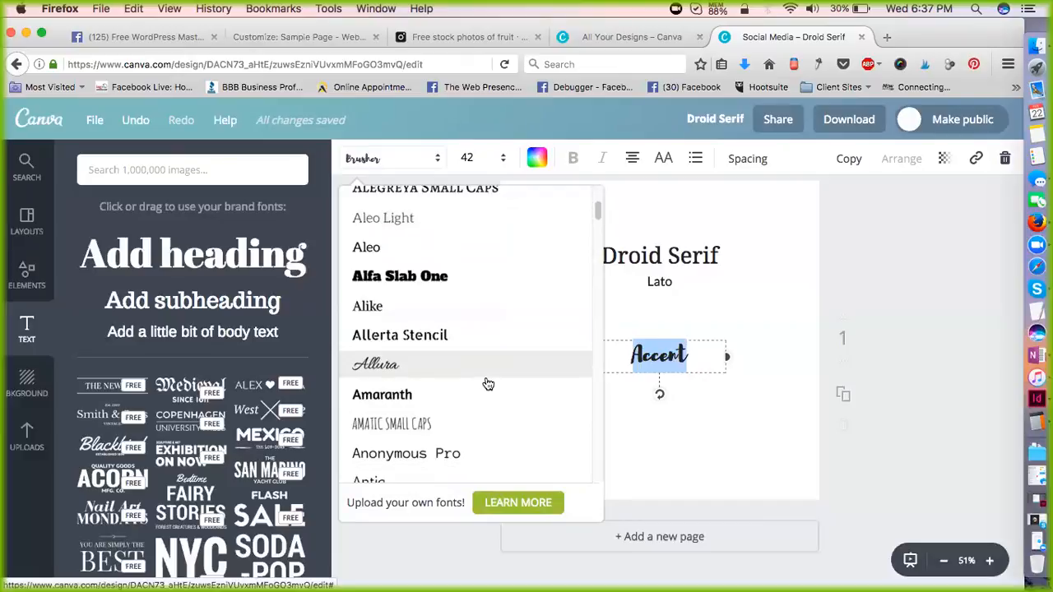
scroll(488, 384, down, 5)
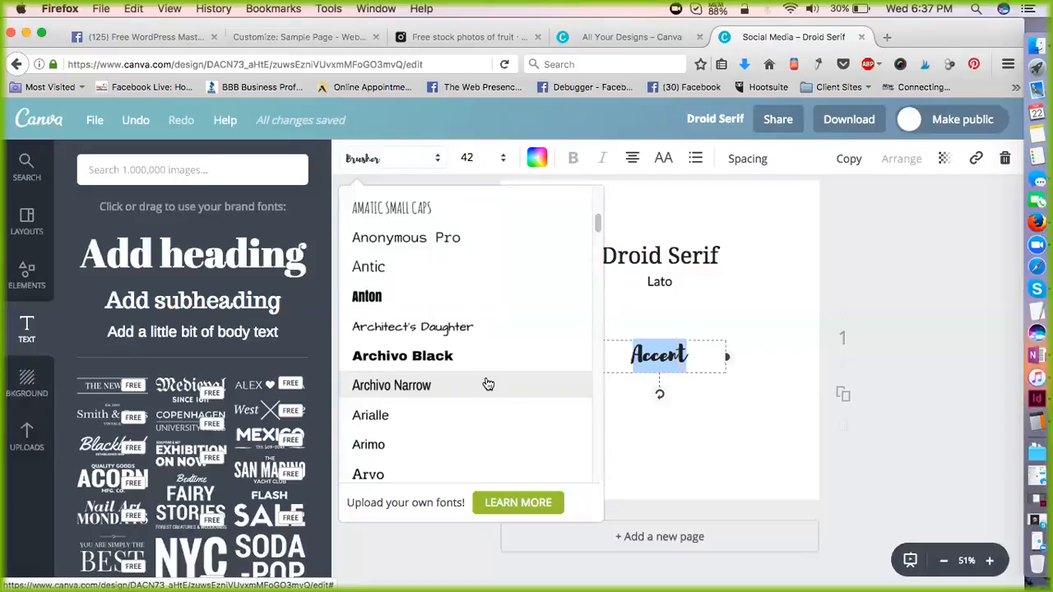
scroll(488, 385, down, 1)
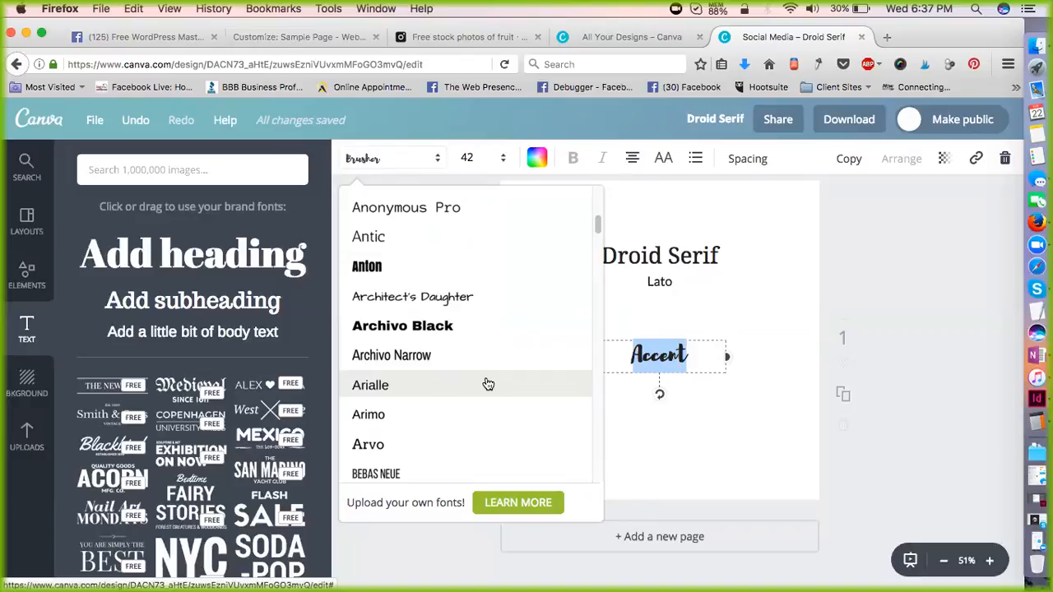
scroll(488, 384, down, 3)
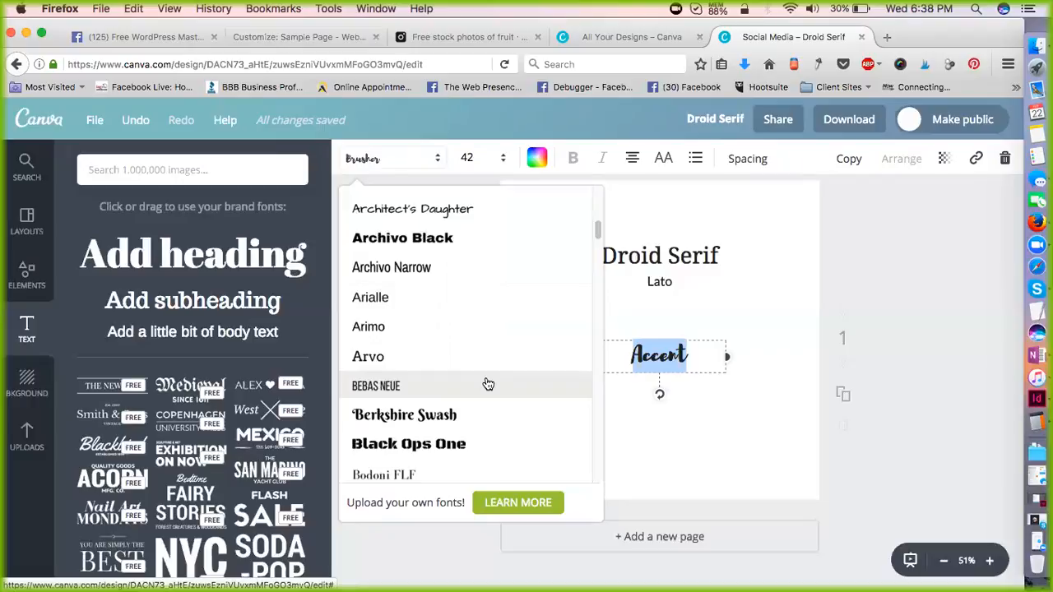
scroll(488, 385, down, 5)
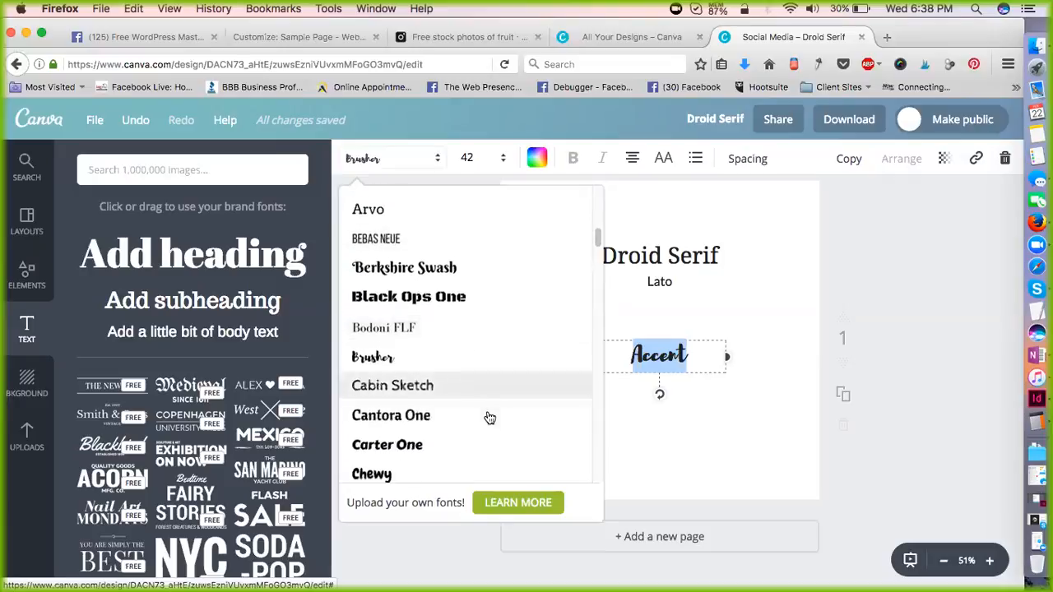
scroll(488, 418, down, 4)
click(484, 414)
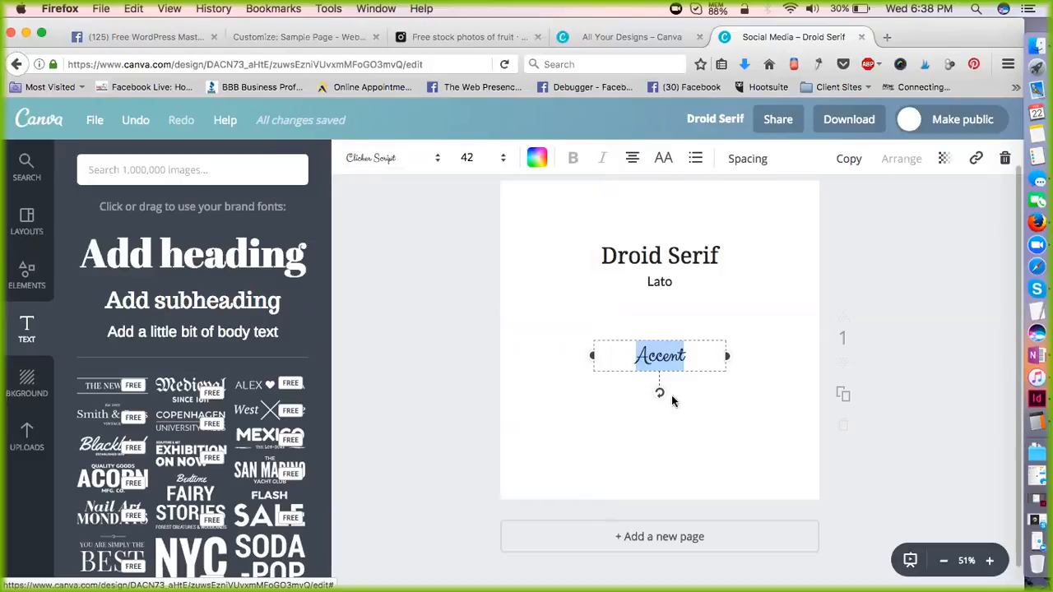
- Try the Code font on the Accent text
click(441, 161)
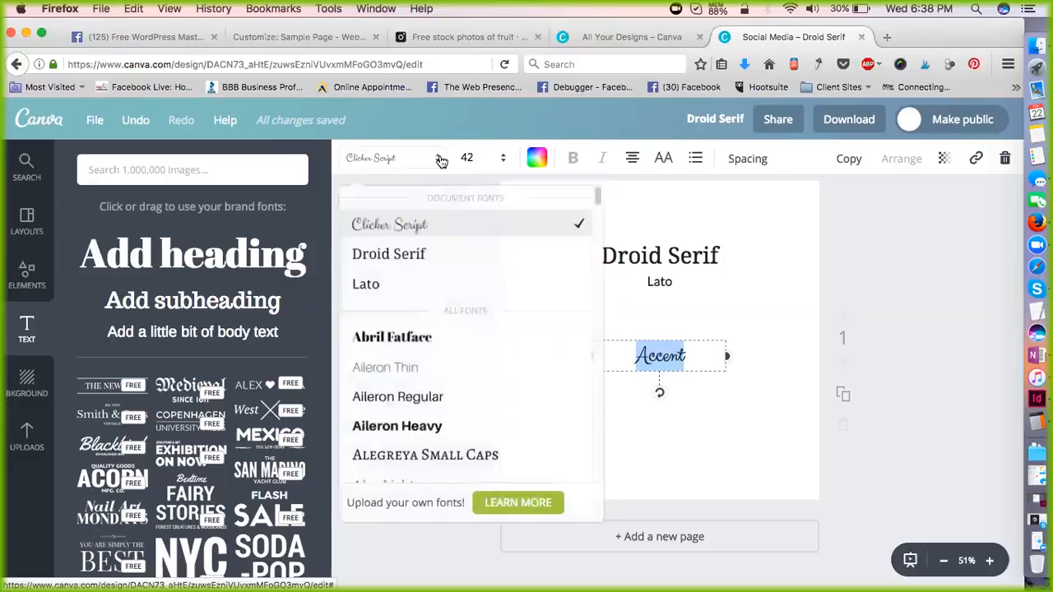
scroll(456, 372, down, 1)
scroll(456, 373, down, 10)
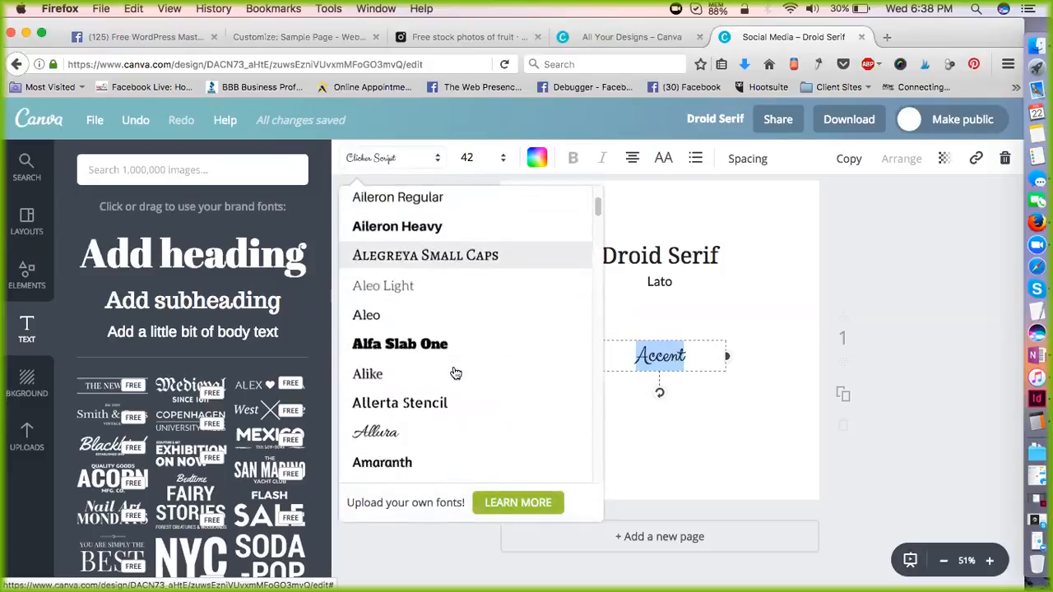
scroll(456, 372, down, 10)
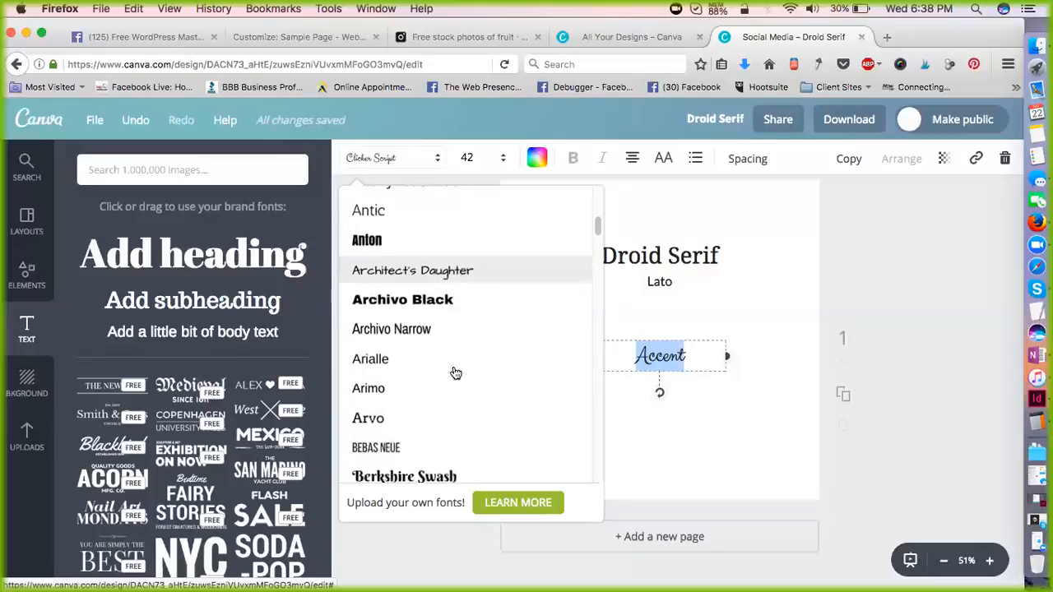
scroll(456, 373, down, 8)
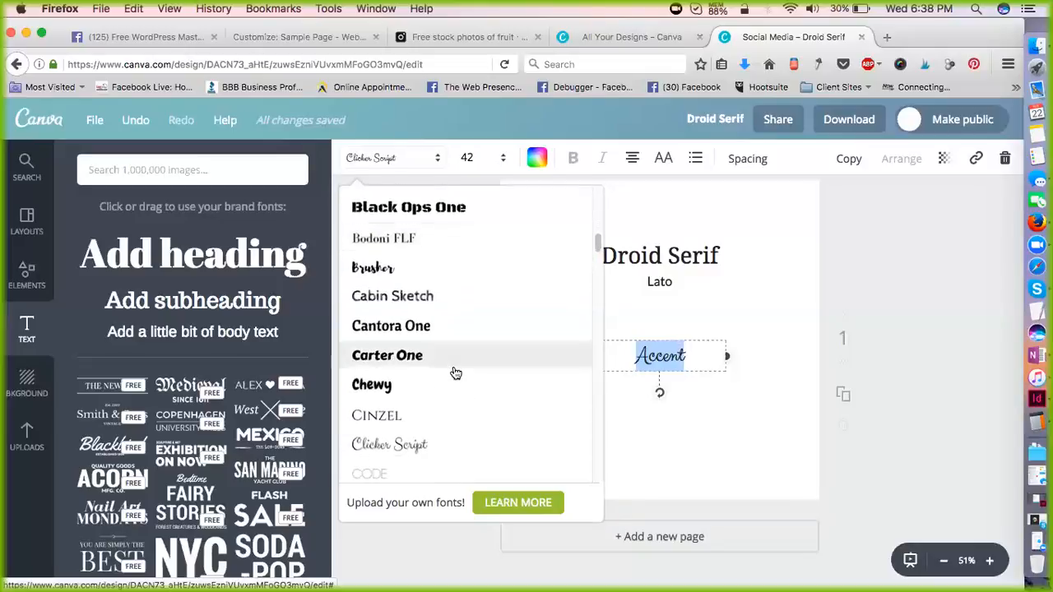
scroll(456, 373, down, 4)
scroll(456, 372, up, 7)
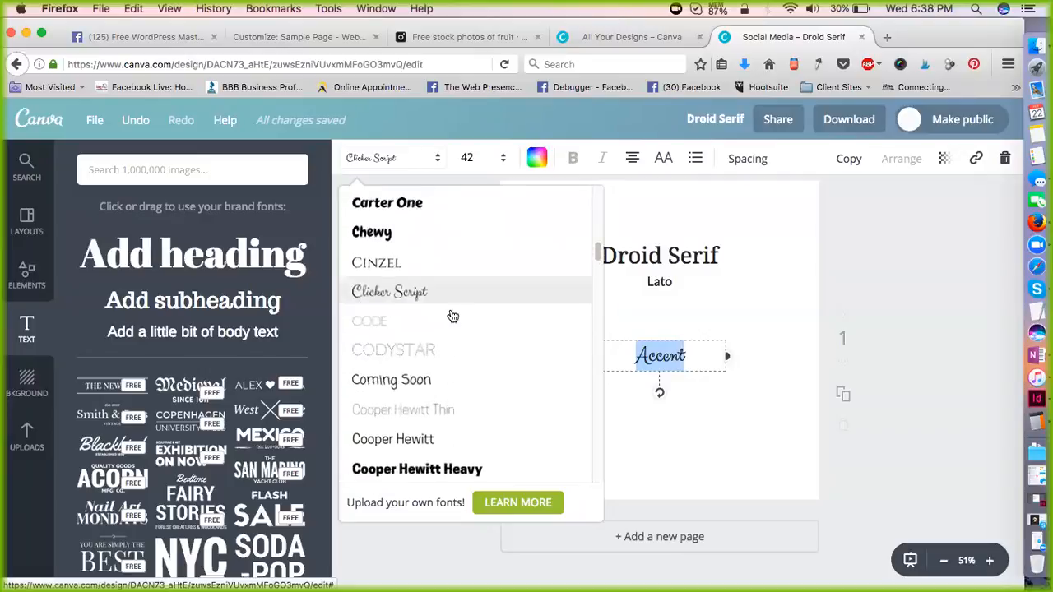
click(442, 326)
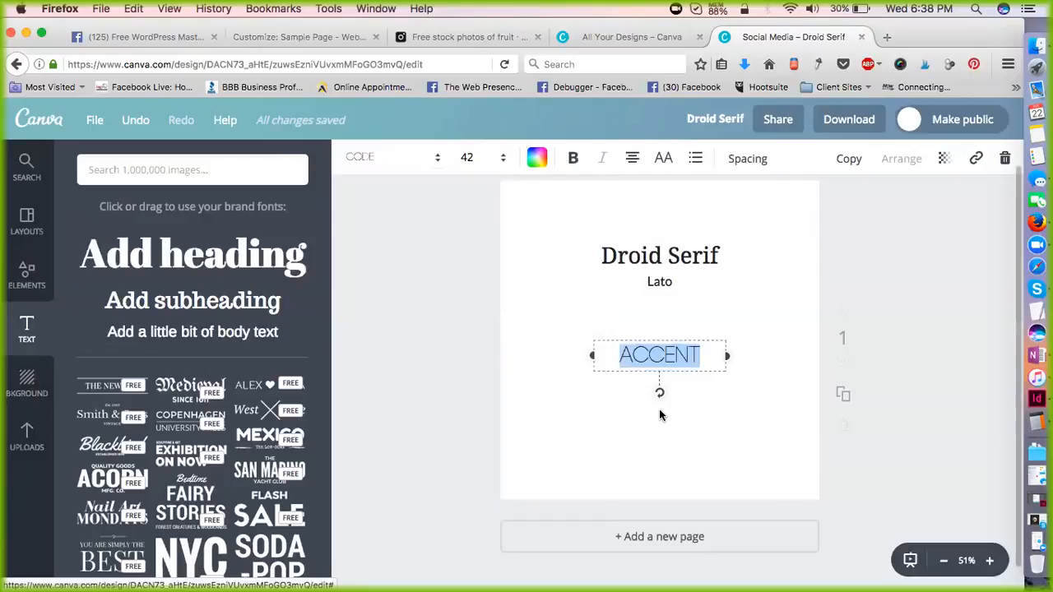
- Reselect the Accent word and try the Crafty Girls font
click(704, 359)
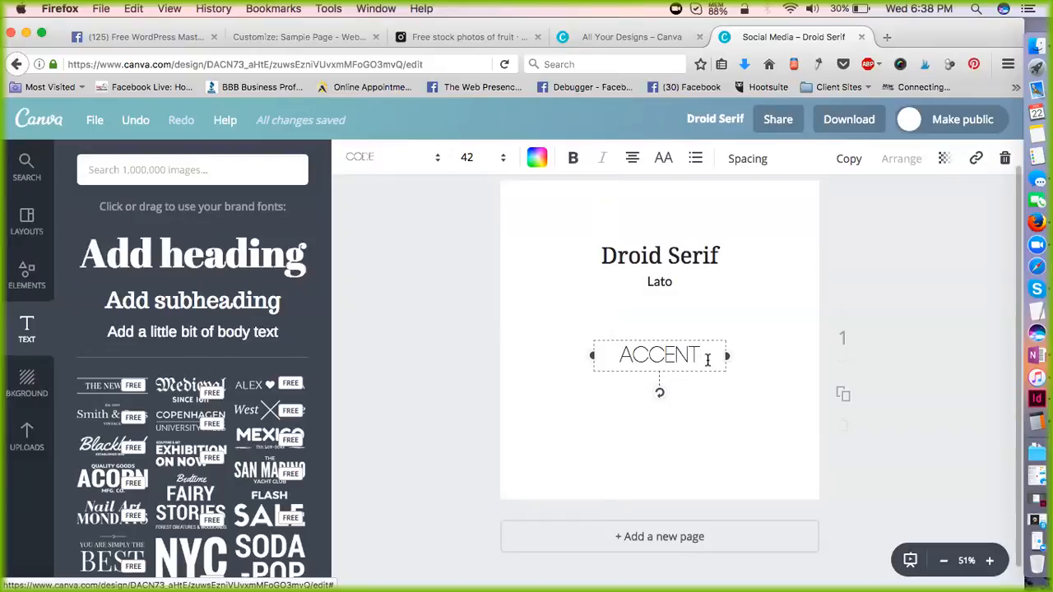
drag(705, 360, 603, 336)
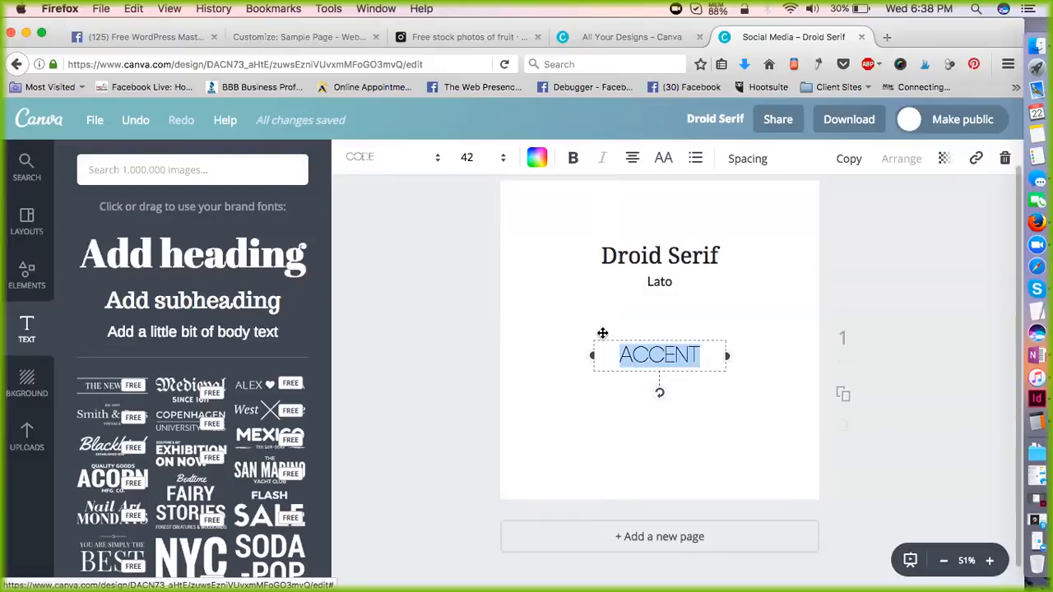
click(437, 162)
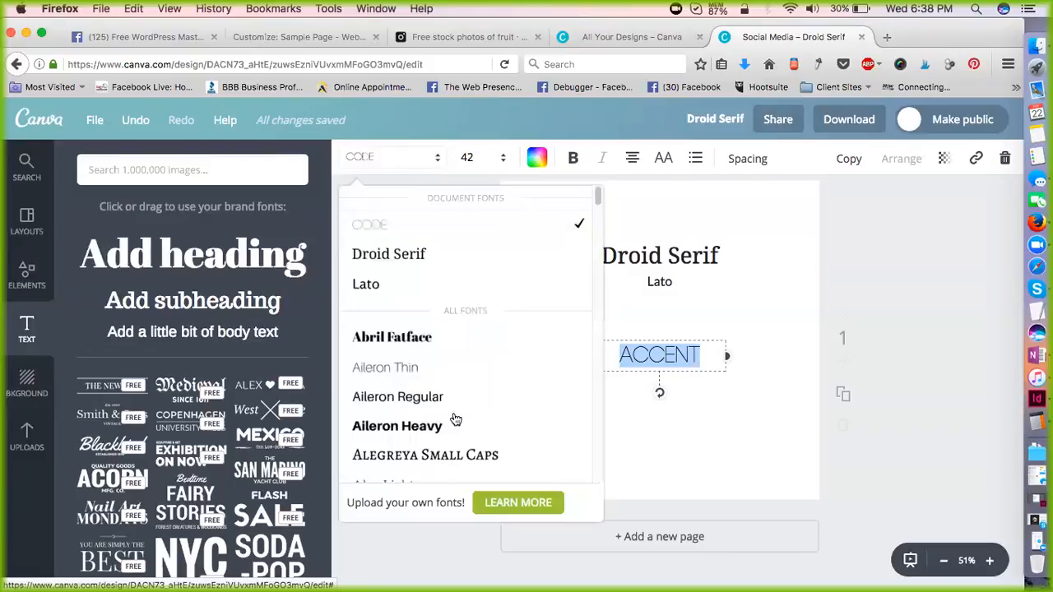
scroll(453, 419, down, 3)
scroll(456, 419, down, 4)
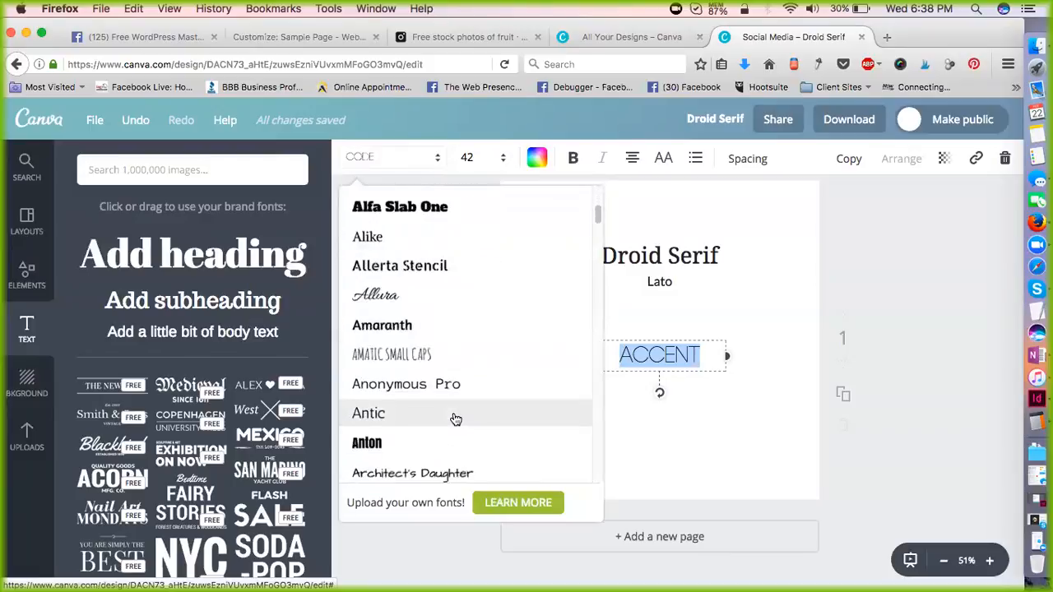
scroll(455, 420, down, 8)
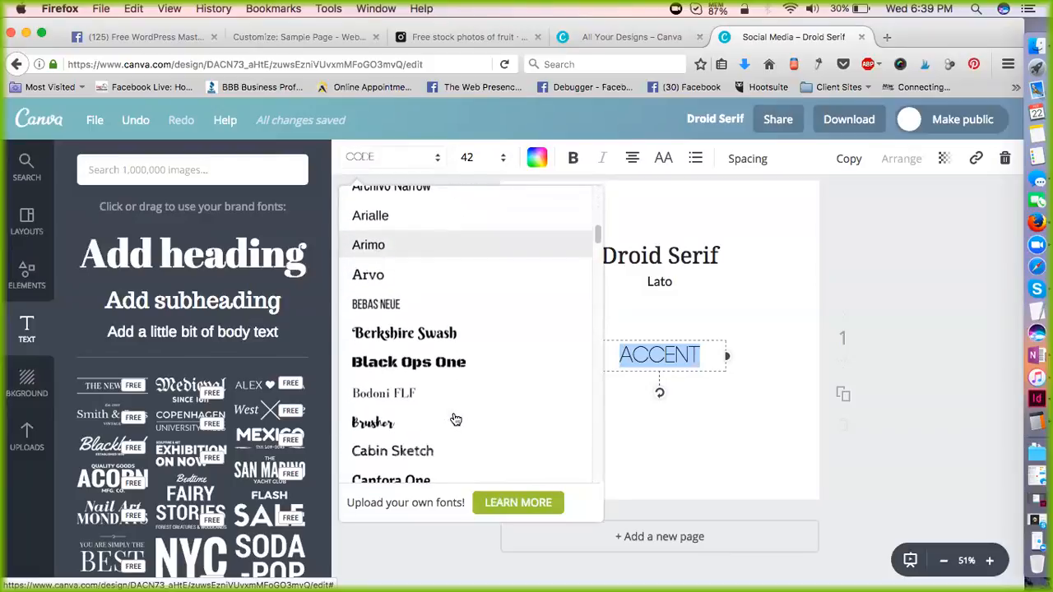
scroll(456, 420, down, 8)
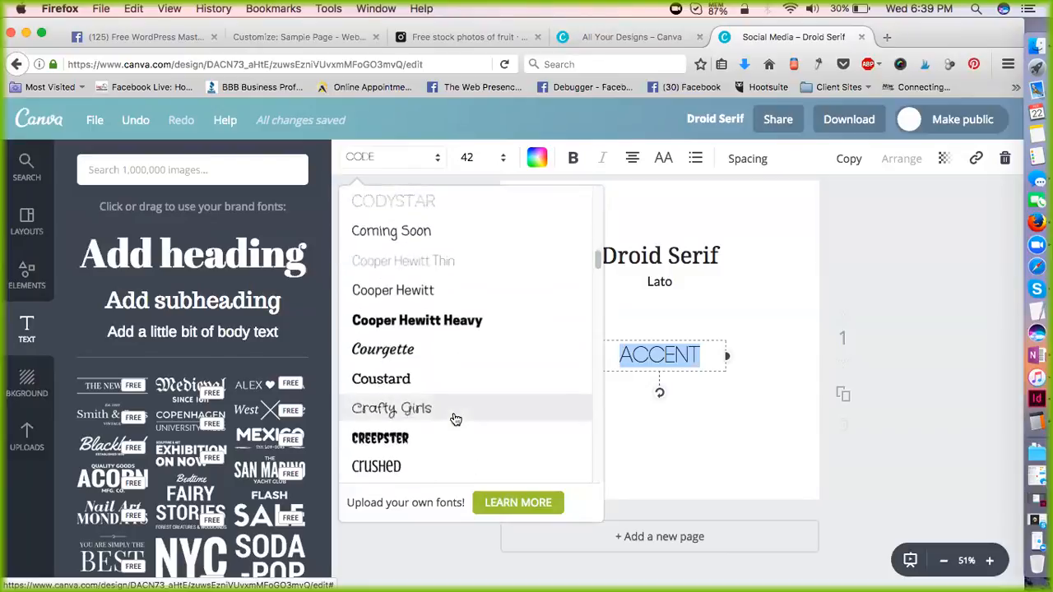
scroll(456, 420, down, 2)
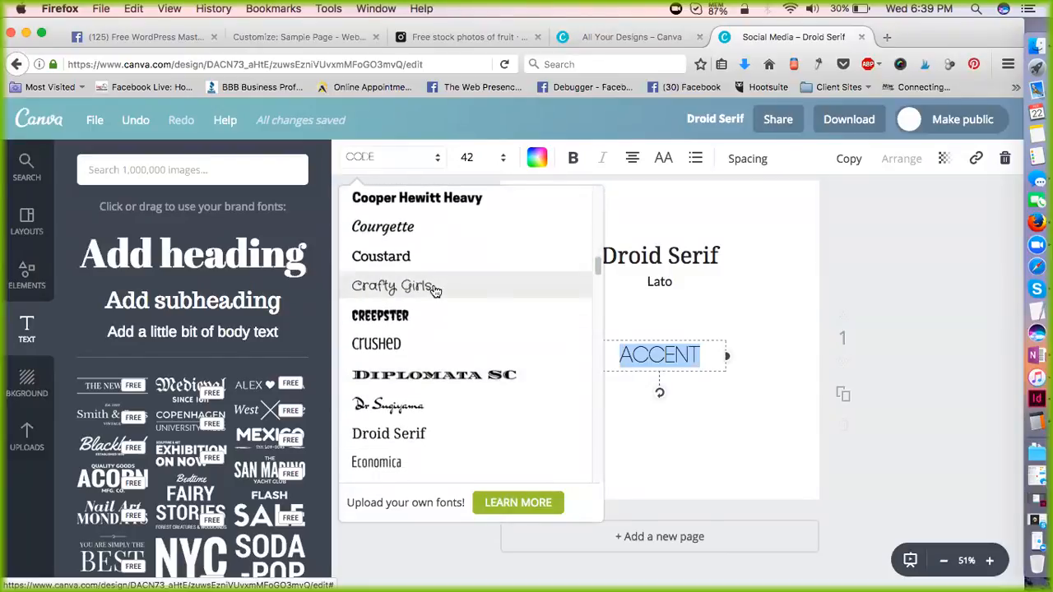
click(436, 292)
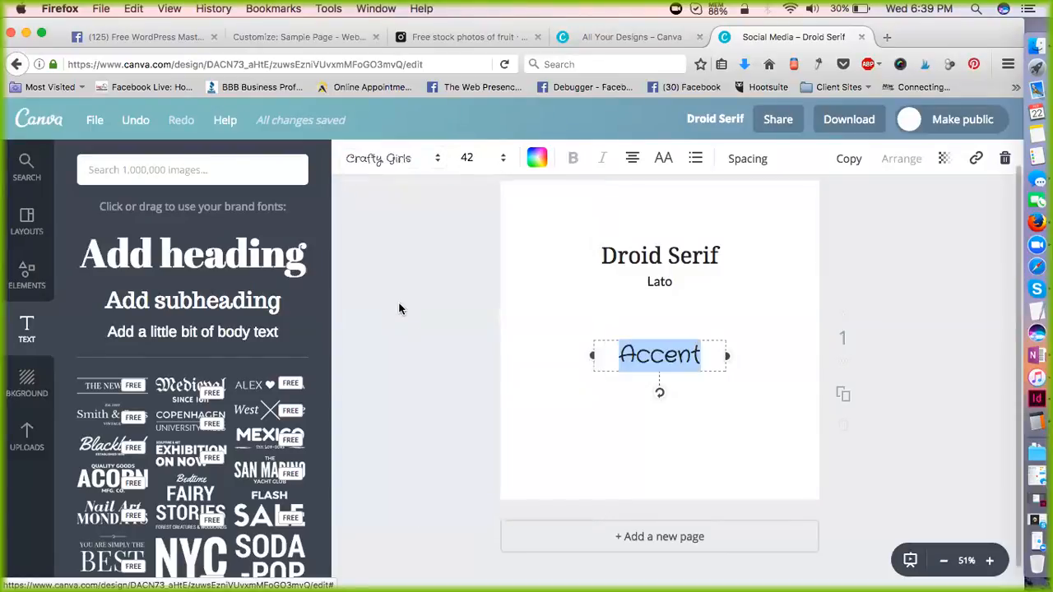
- Try Amatic Small Caps, then Dr Sugiyama, on the Accent text
click(440, 159)
scroll(449, 376, down, 5)
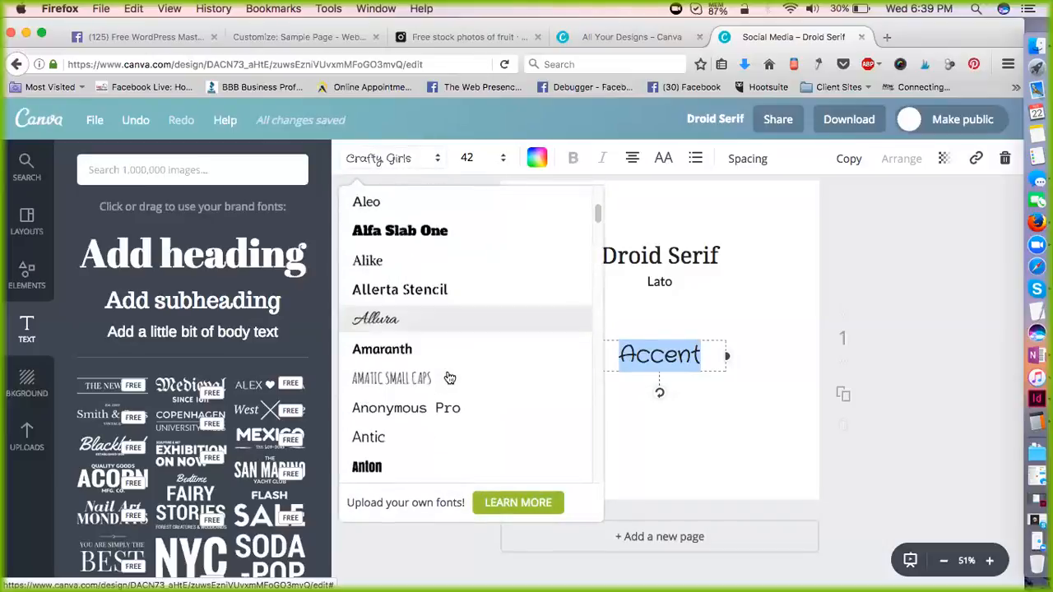
click(450, 376)
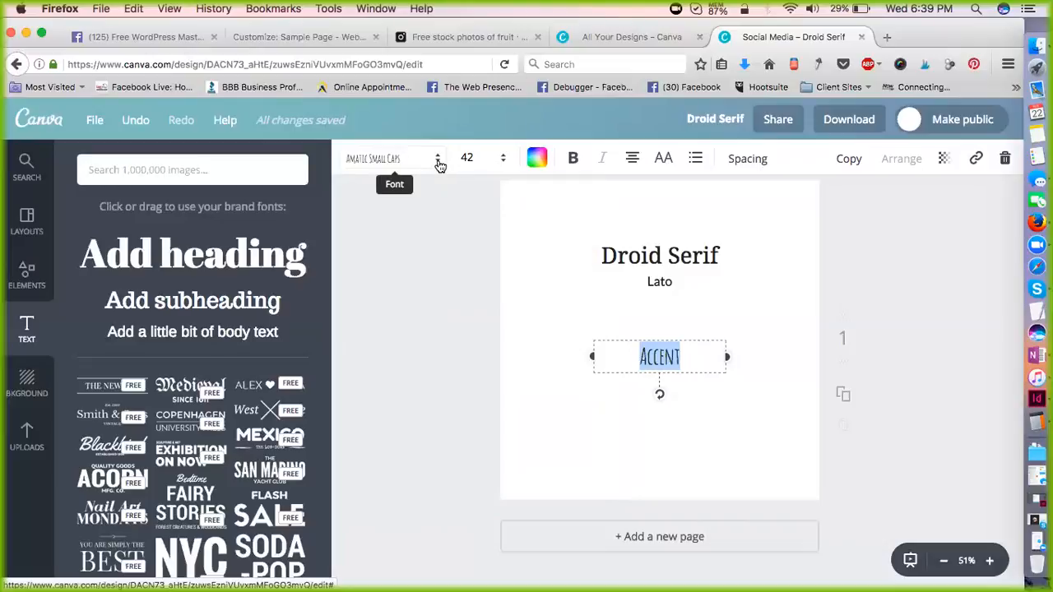
click(440, 162)
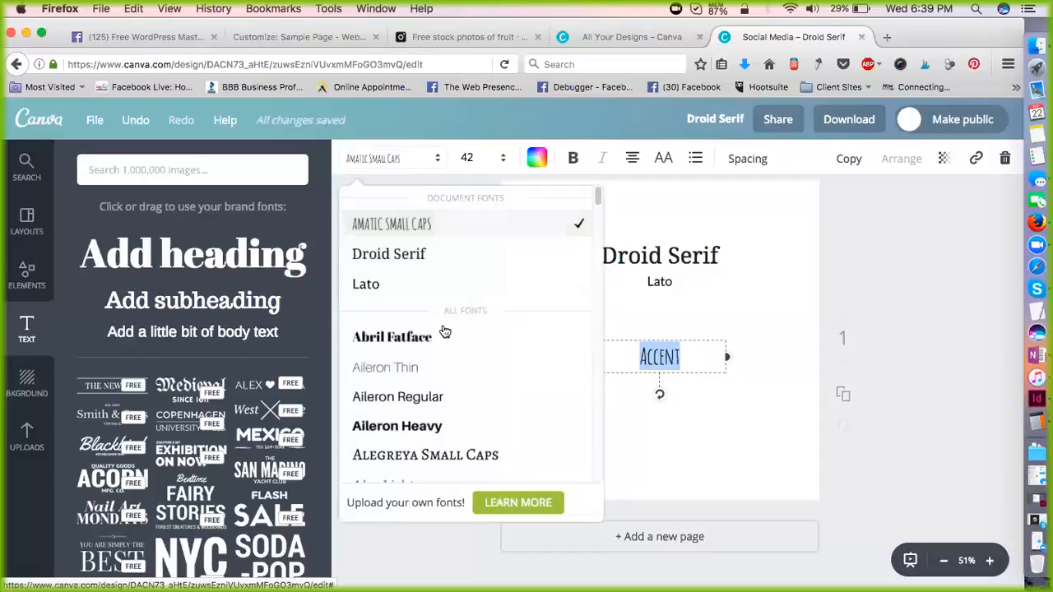
scroll(442, 334, down, 5)
scroll(445, 344, down, 10)
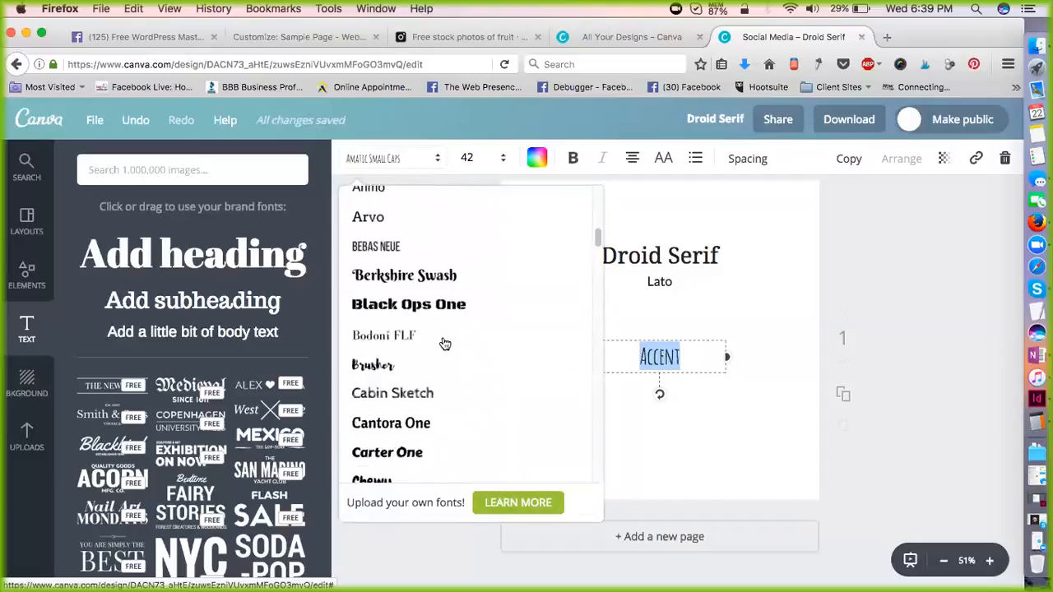
scroll(444, 344, down, 8)
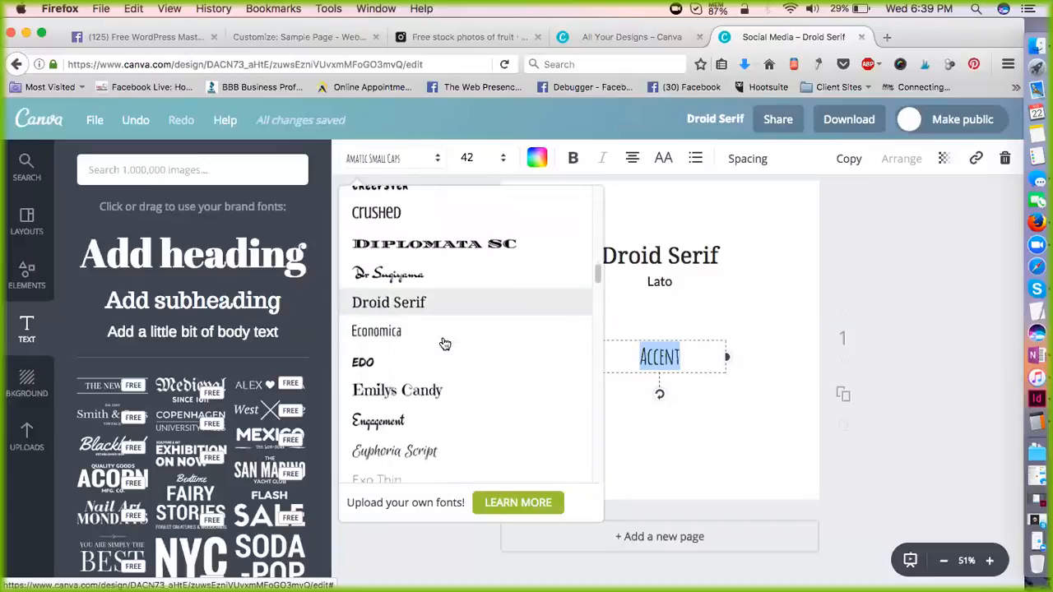
click(445, 269)
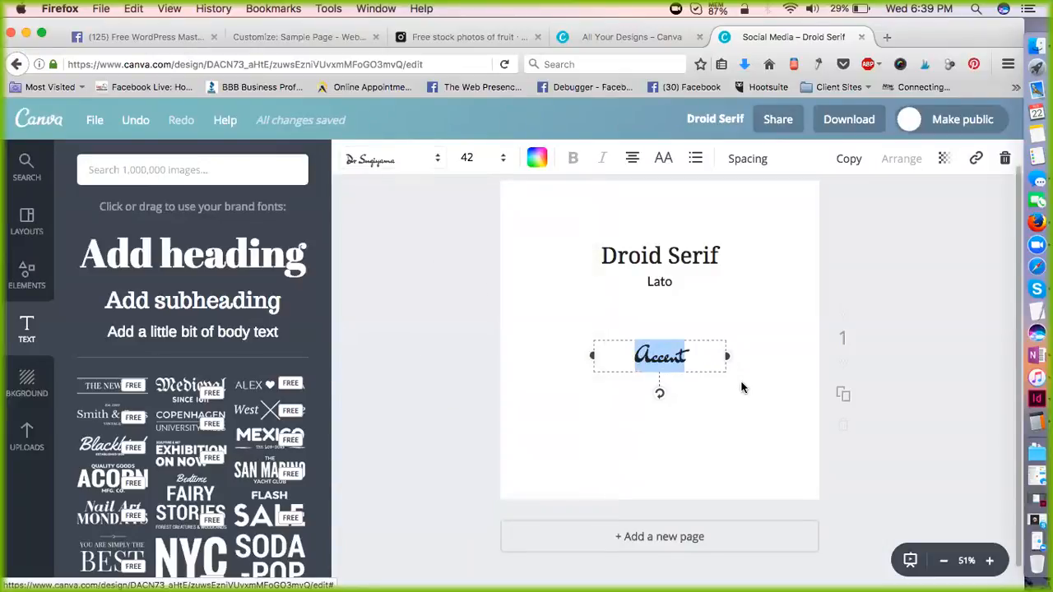
- Settle on the Great Vibes font for the Accent text
click(440, 158)
scroll(445, 338, down, 15)
scroll(445, 338, down, 15)
scroll(445, 337, down, 5)
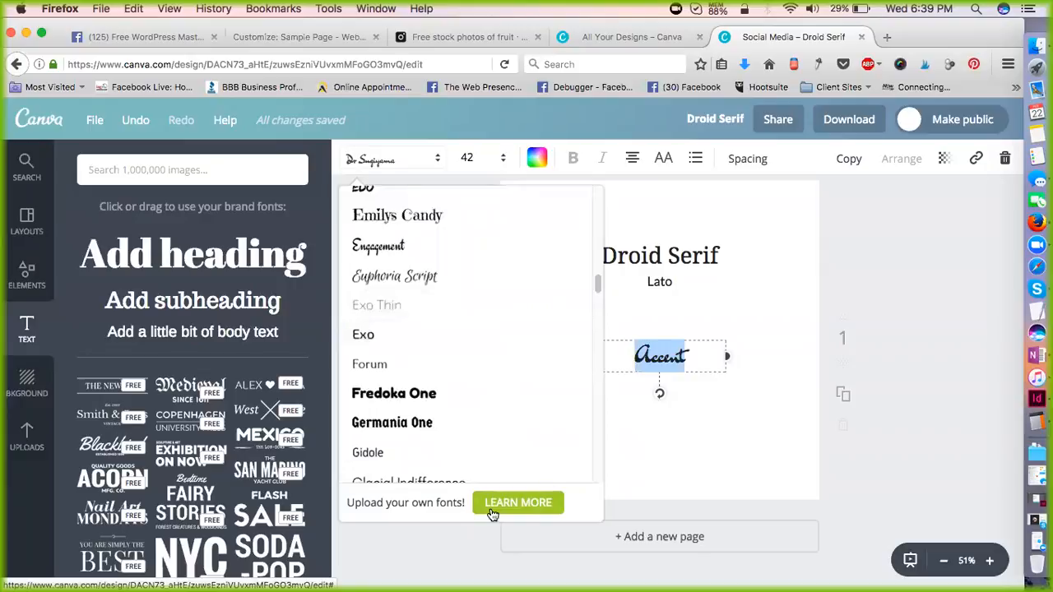
scroll(496, 432, down, 3)
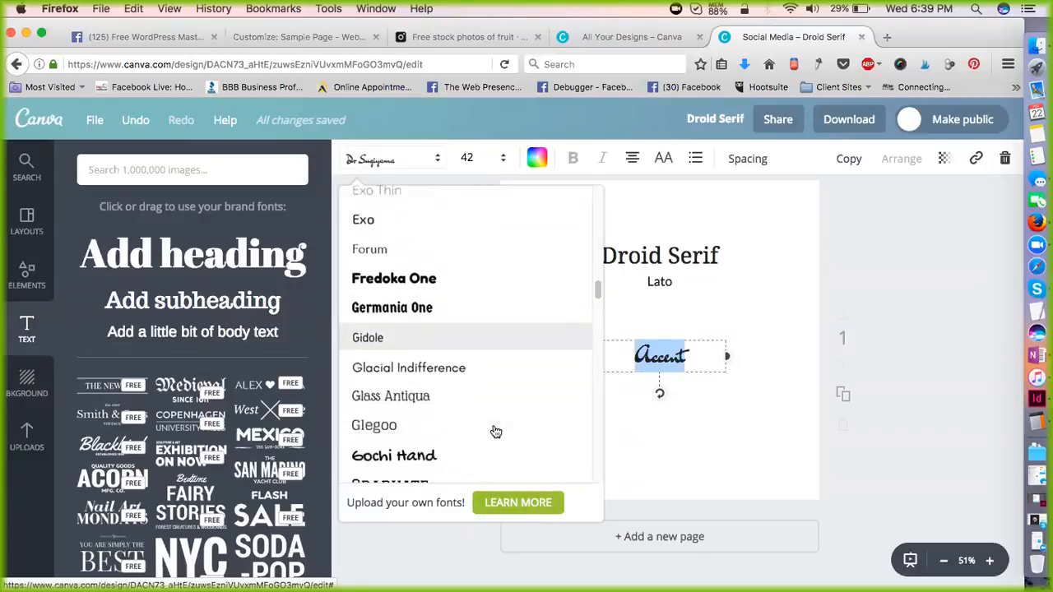
scroll(496, 432, down, 3)
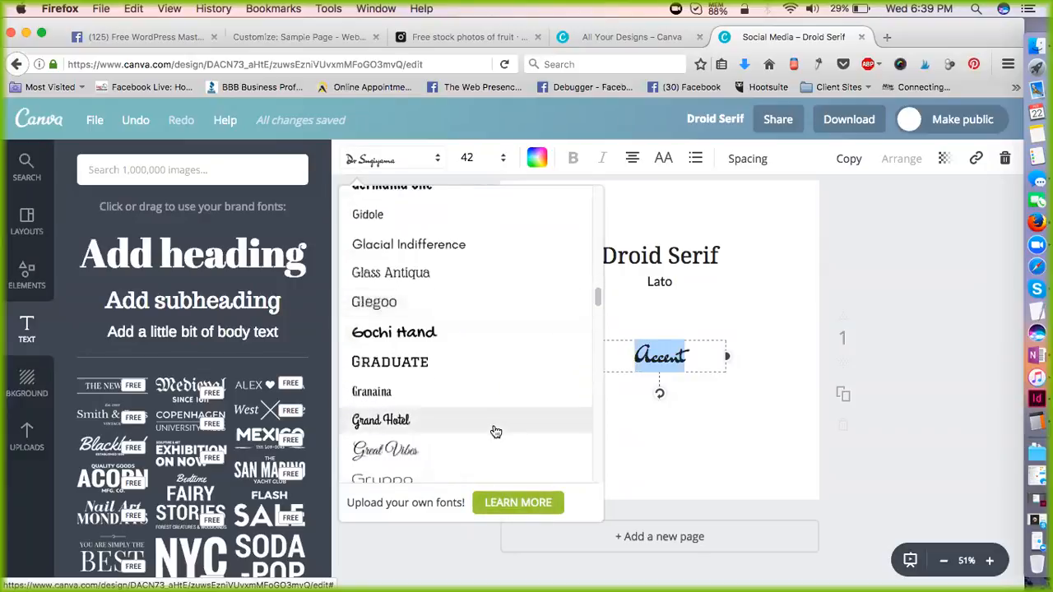
click(477, 424)
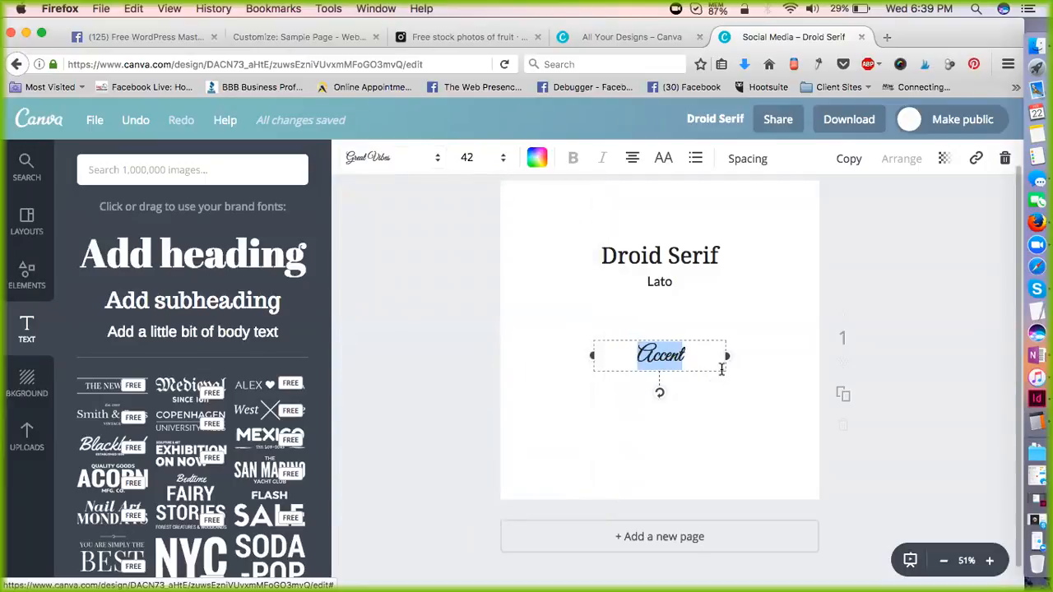
- Drag the Great Vibes 'Accent' text above the Droid Serif heading and deselect it
drag(721, 374, 722, 246)
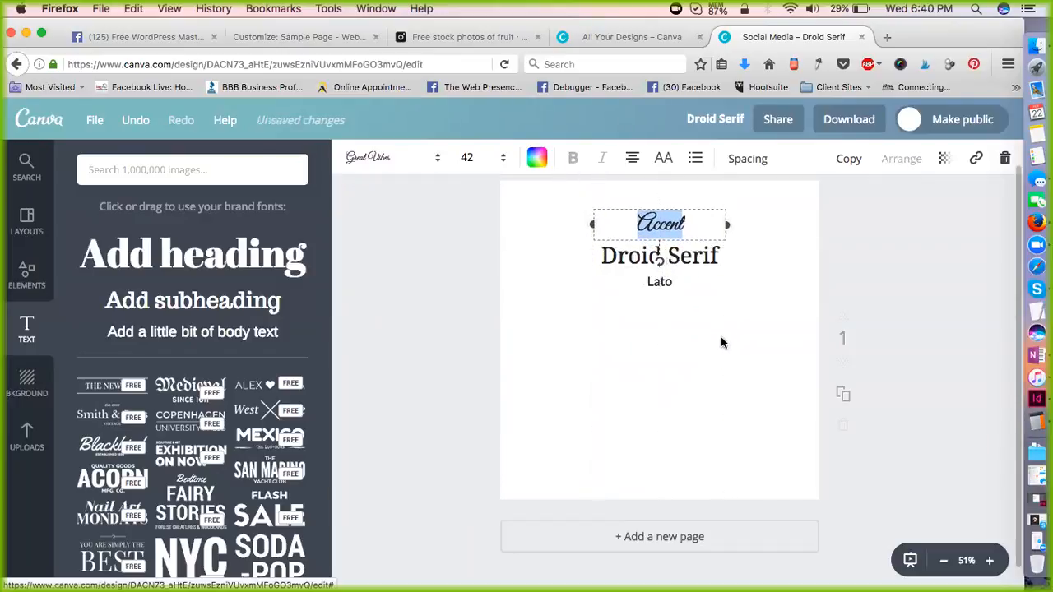
click(722, 400)
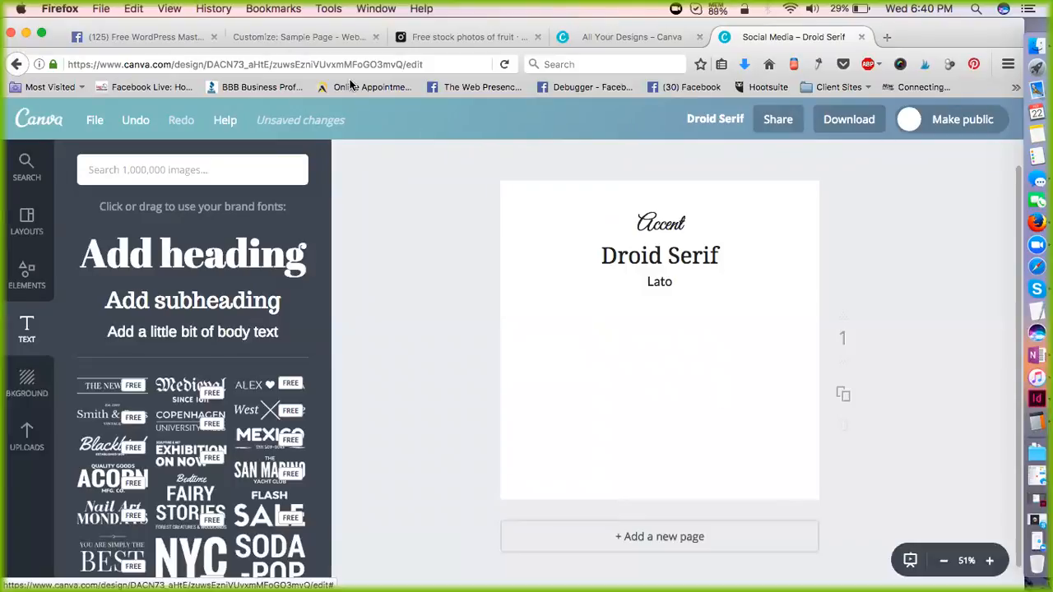
click(178, 39)
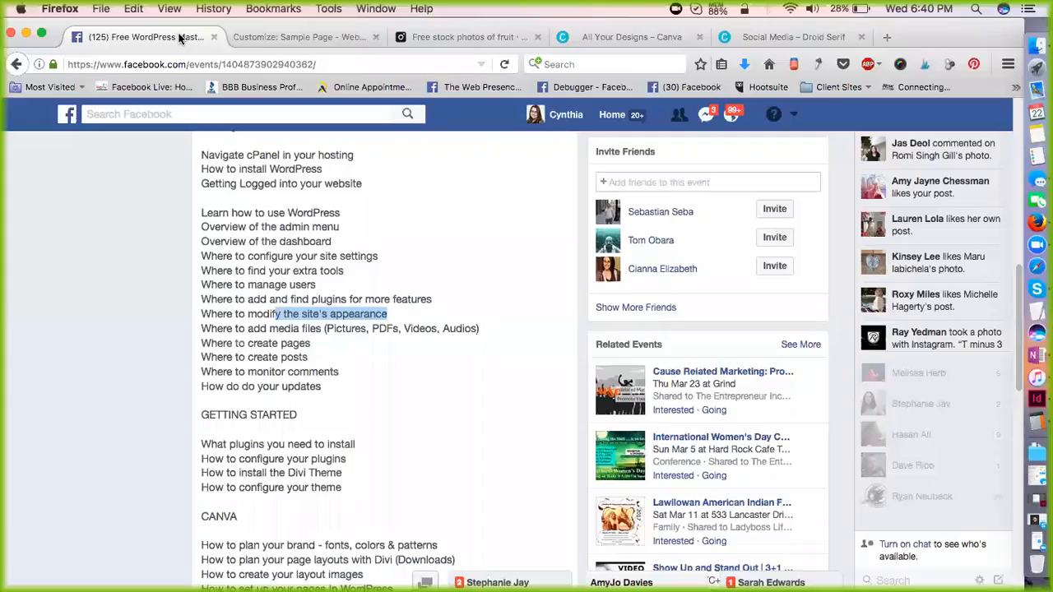
click(306, 35)
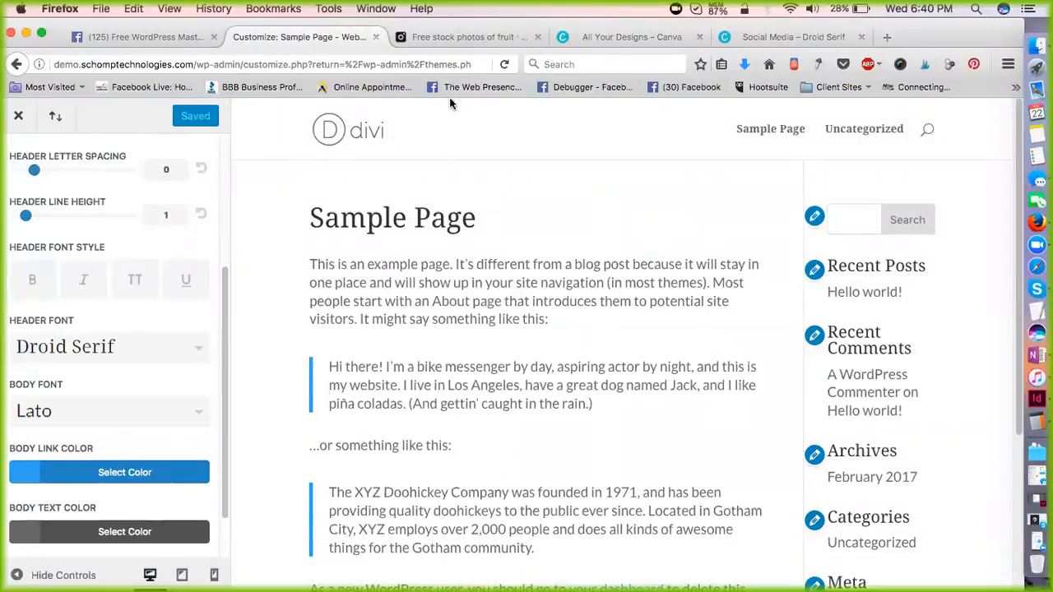
click(194, 37)
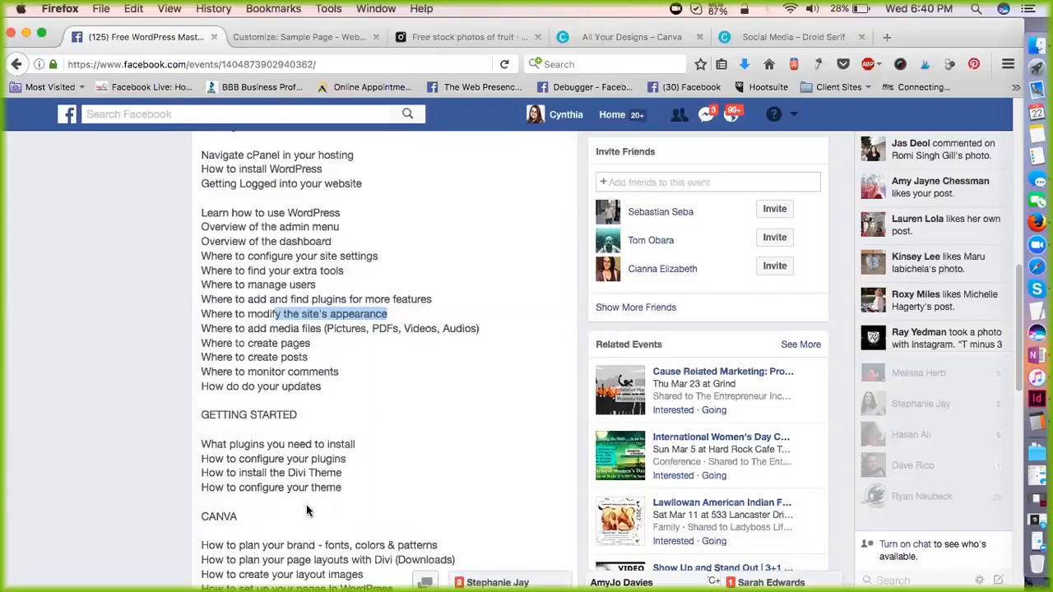
click(765, 37)
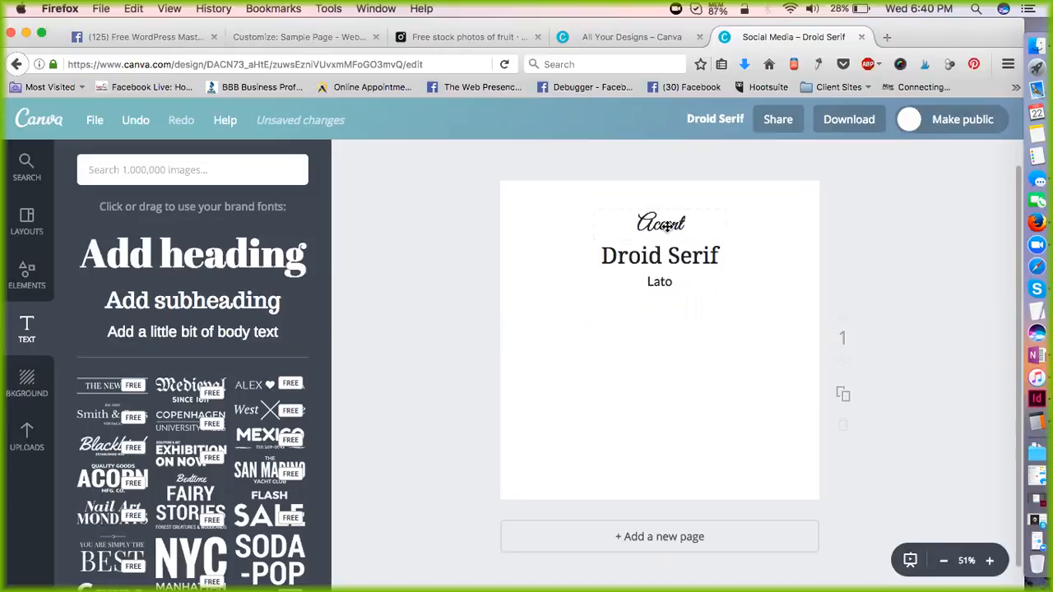
- Relabel the Accent script sample as 'Great Vibes' and nudge the Droid Serif text slightly down
double_click(698, 228)
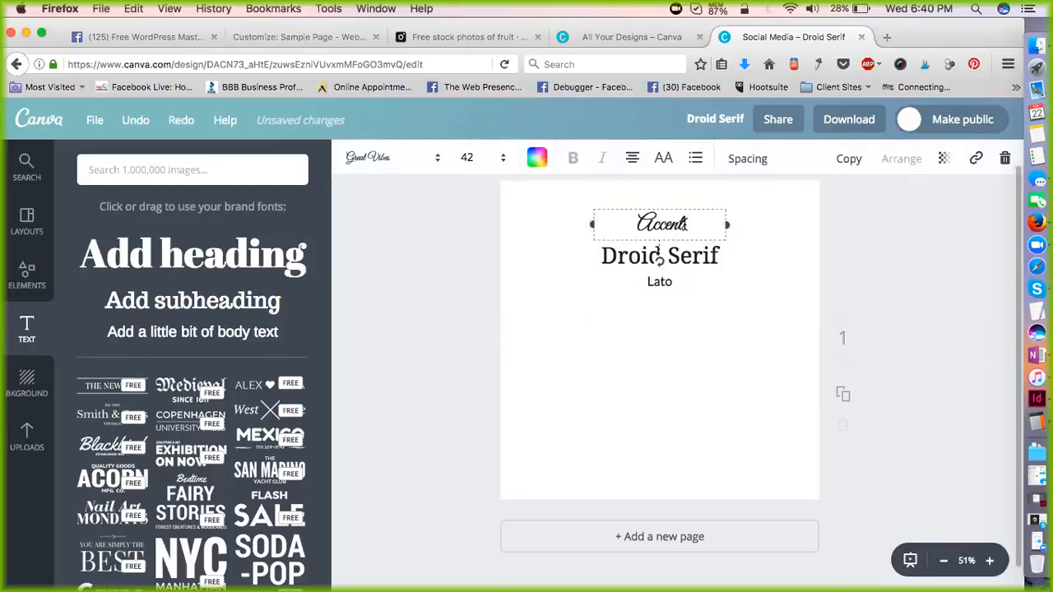
text(-)
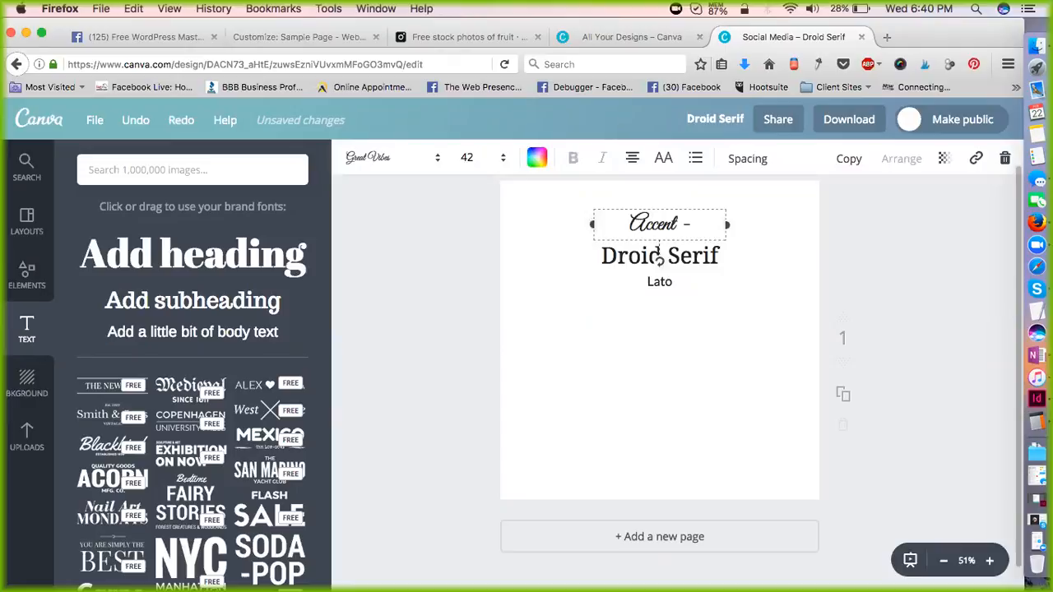
text(Great B)
key(BackSpace)
text(Vibes)
drag(648, 225, 555, 232)
key(BackSpace)
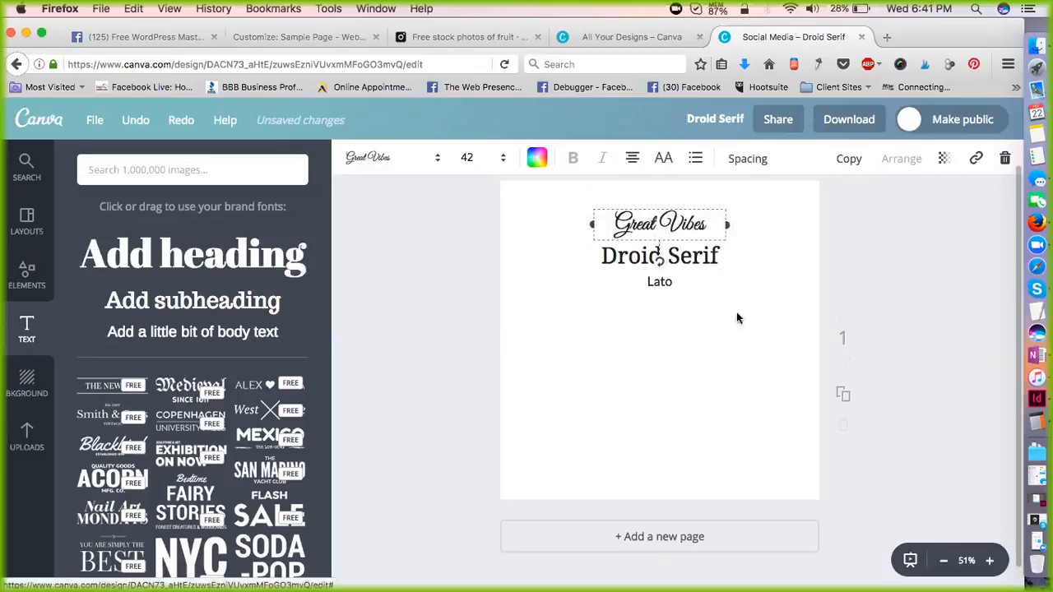
drag(691, 258, 692, 257)
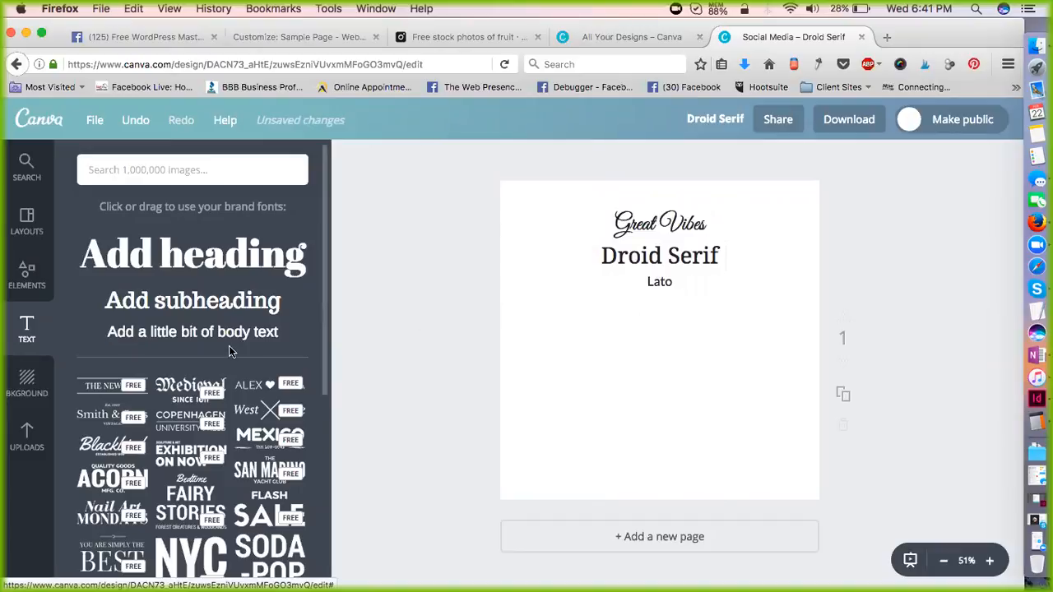
- Add a square shape sized 174×174 near the bottom-left corner, then return to the Pexels fruit results
scroll(198, 312, up, 1)
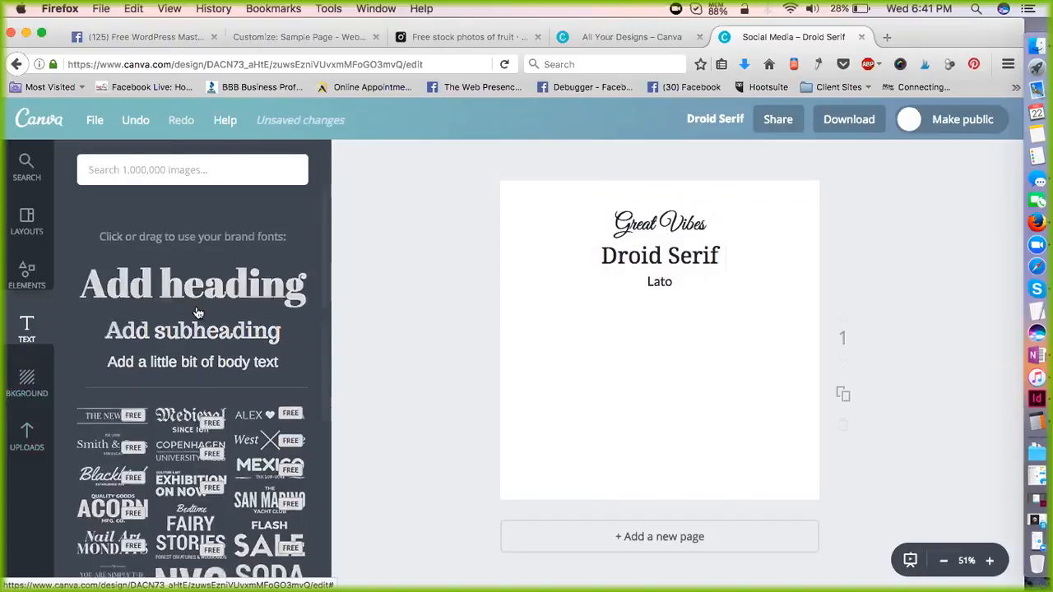
click(26, 275)
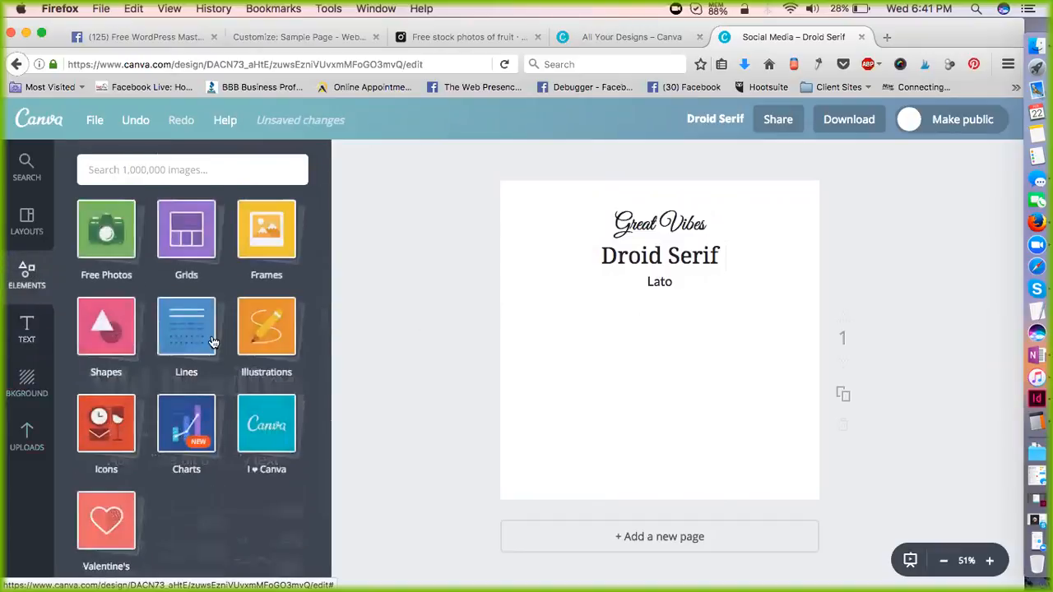
click(111, 357)
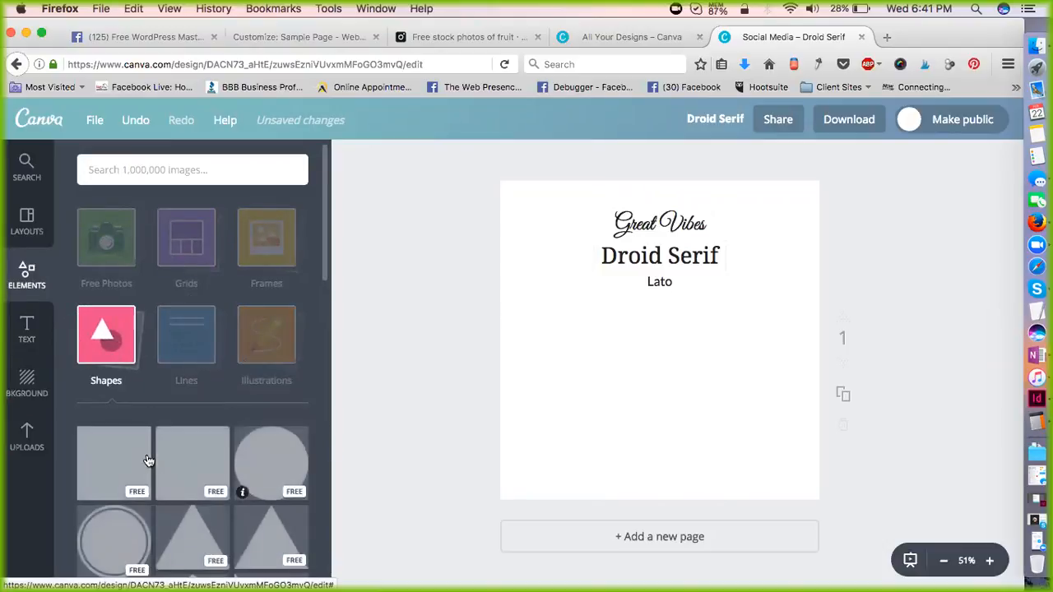
click(182, 445)
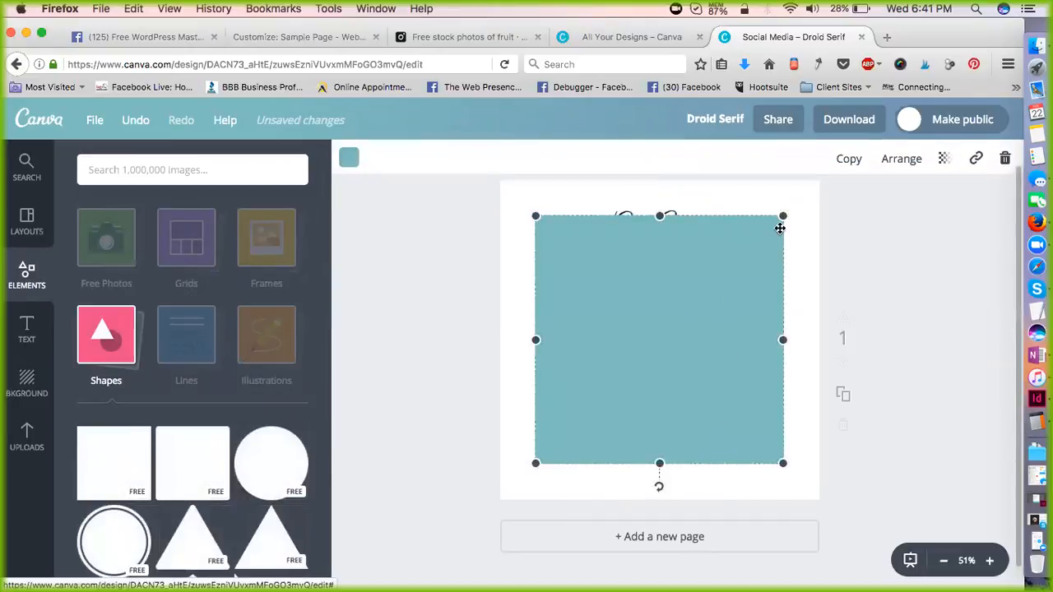
drag(782, 216, 532, 466)
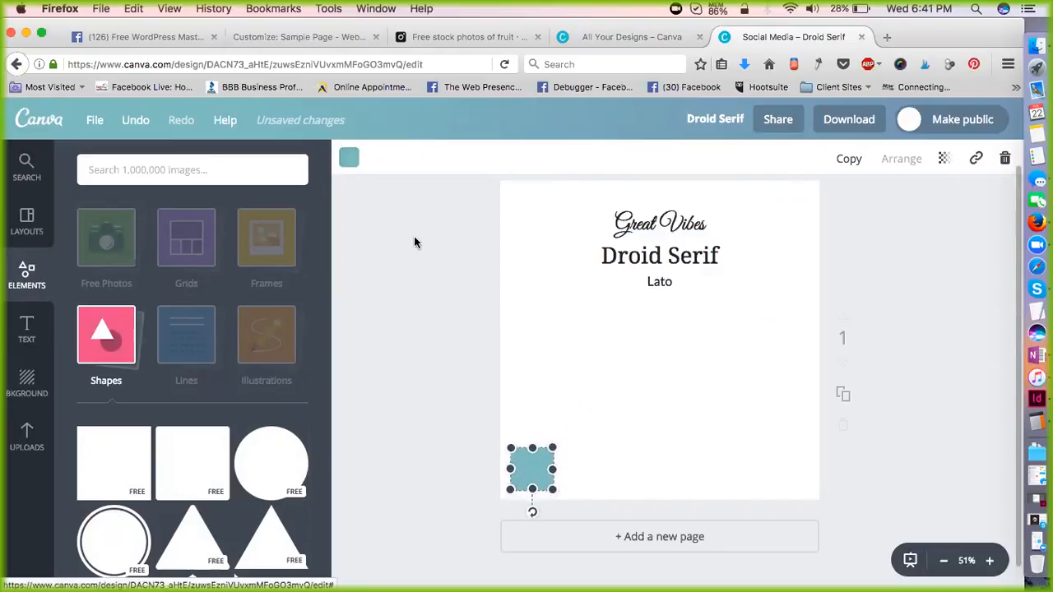
click(494, 38)
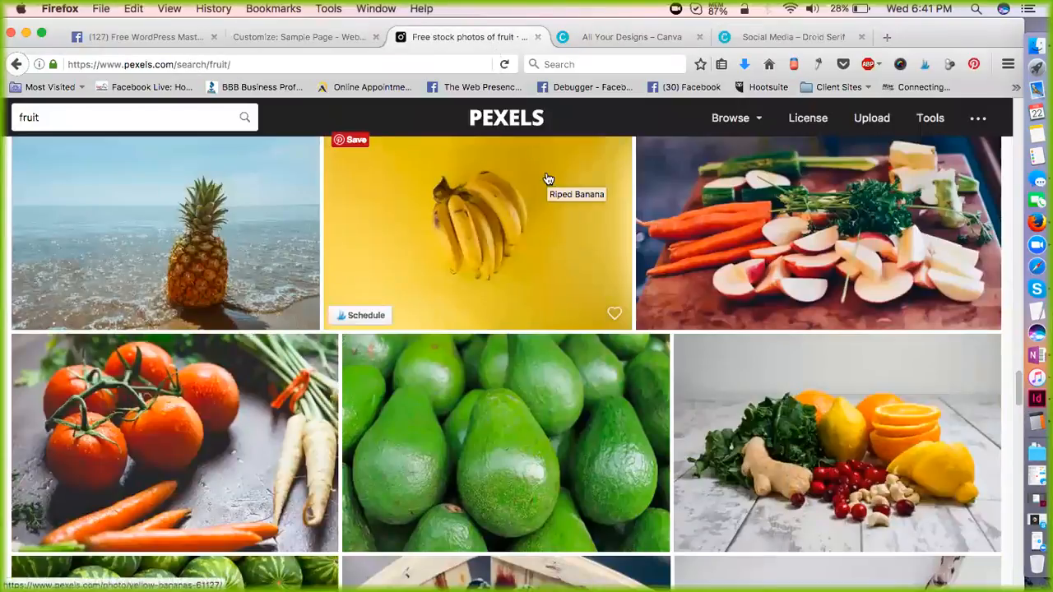
- Open the dragon fruit photo and another fruit photo from the results in new tabs
scroll(588, 330, down, 3)
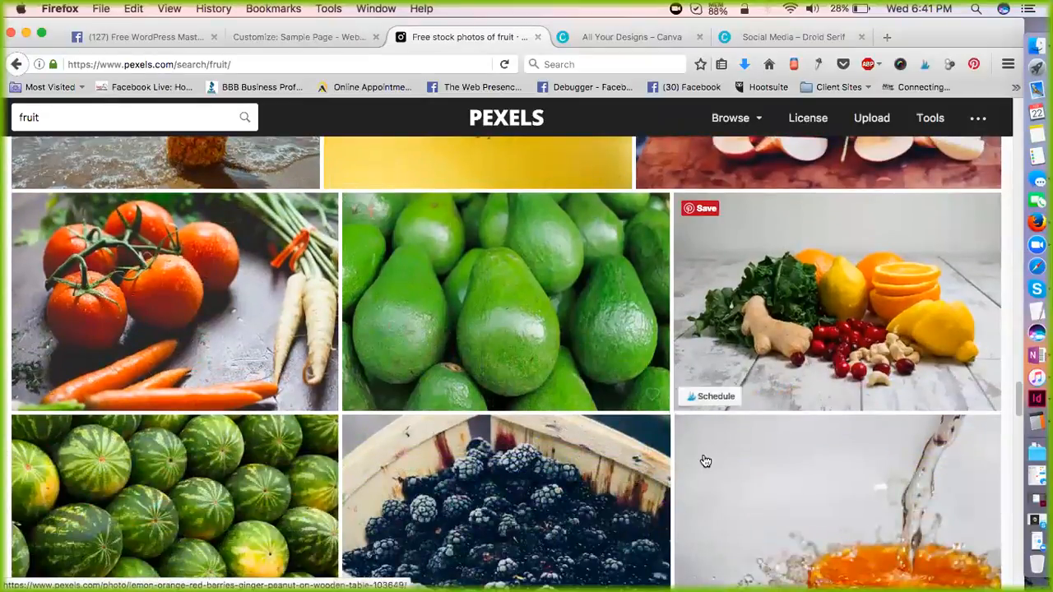
scroll(827, 354, up, 3)
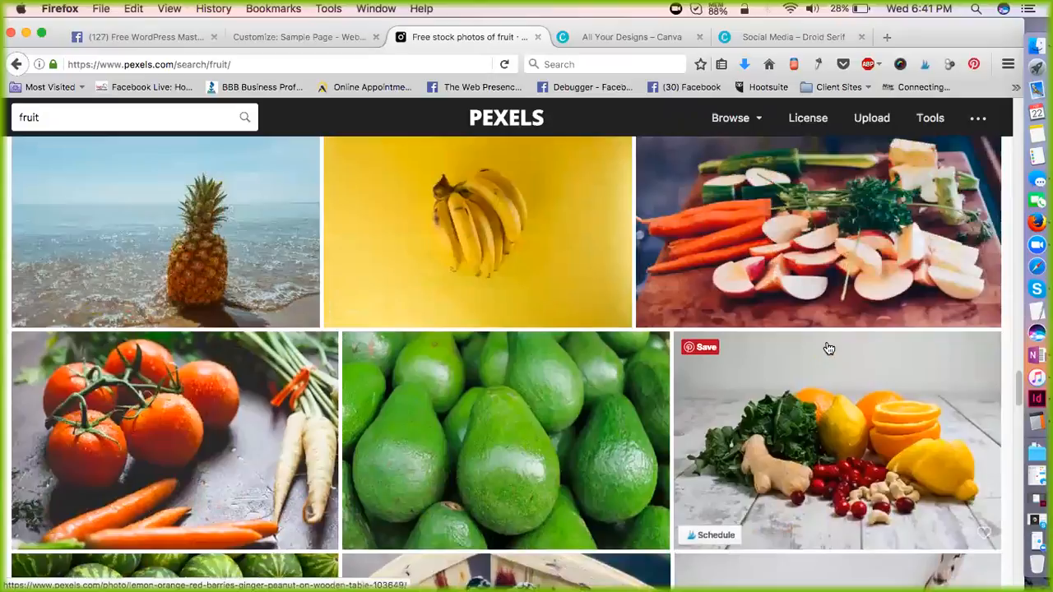
scroll(829, 349, up, 3)
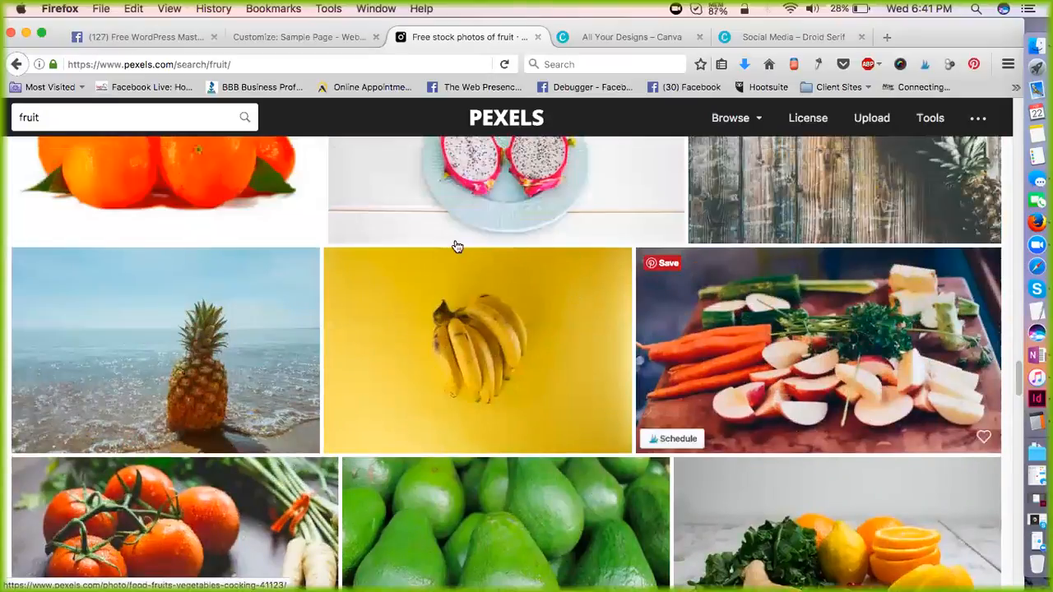
scroll(576, 298, up, 3)
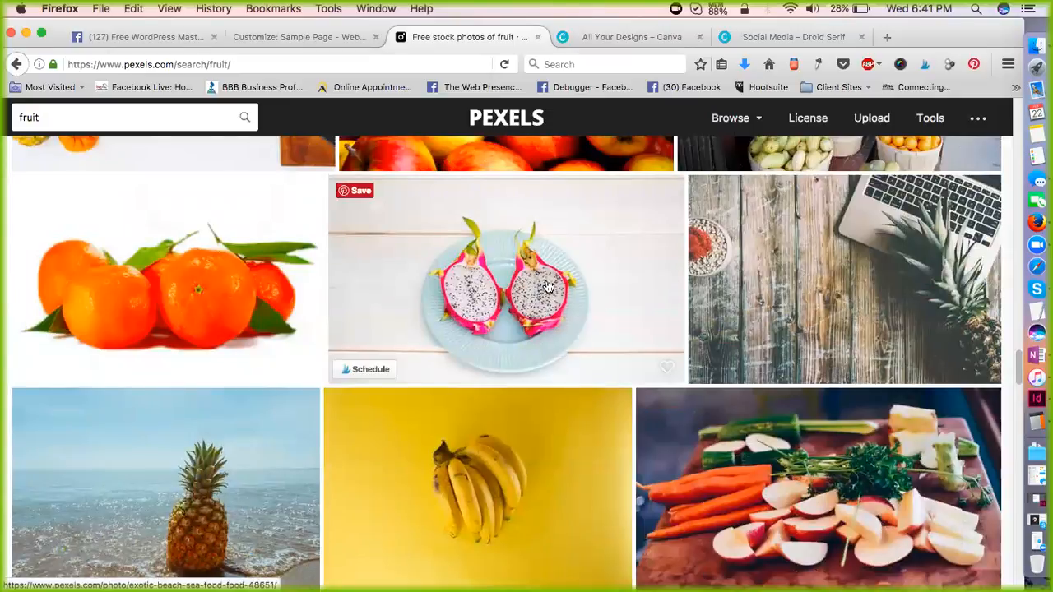
click(548, 287)
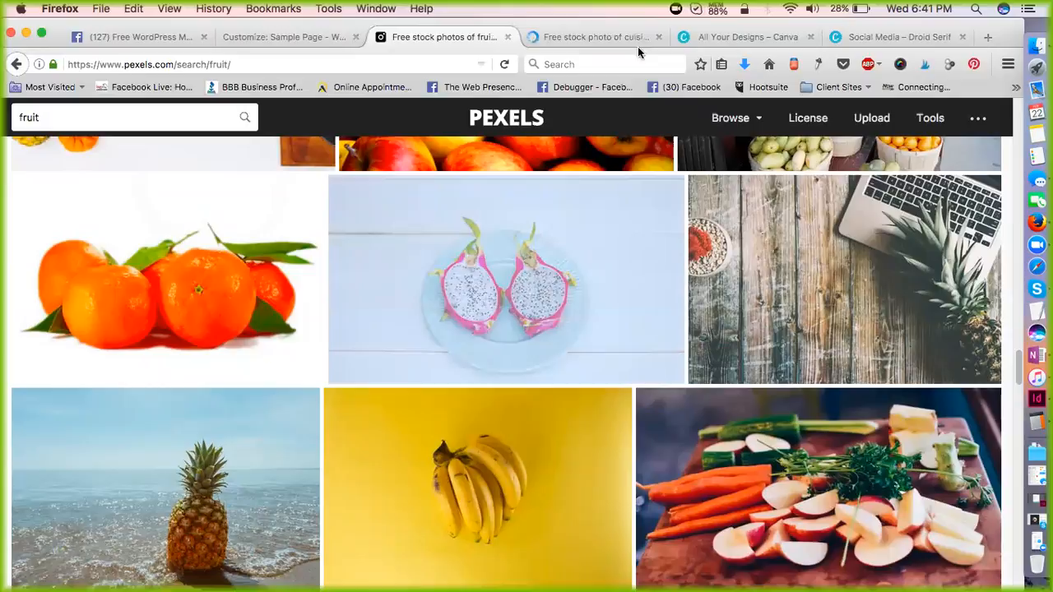
scroll(738, 282, up, 3)
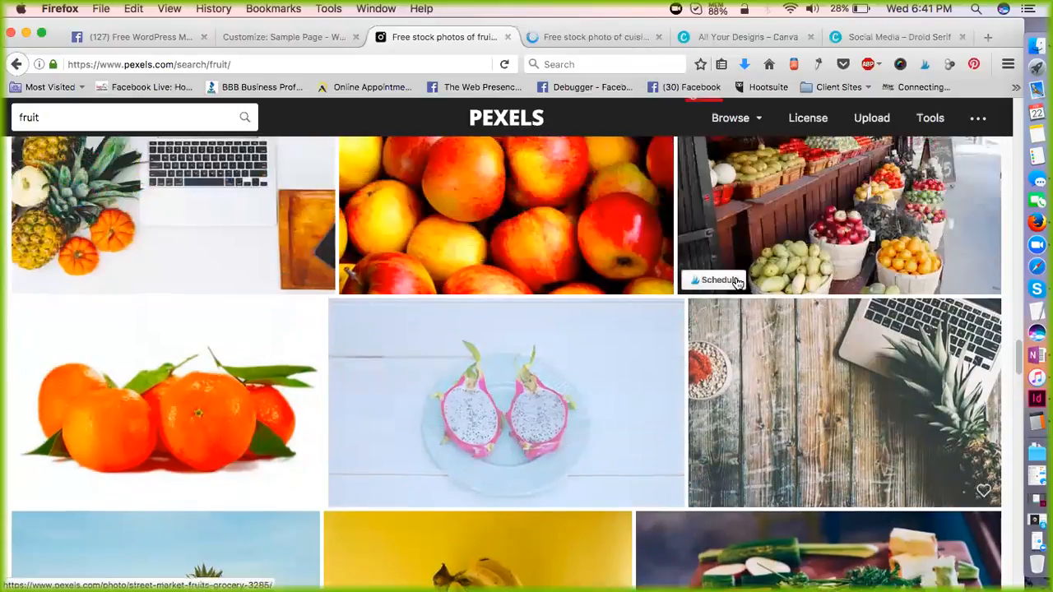
scroll(738, 283, up, 4)
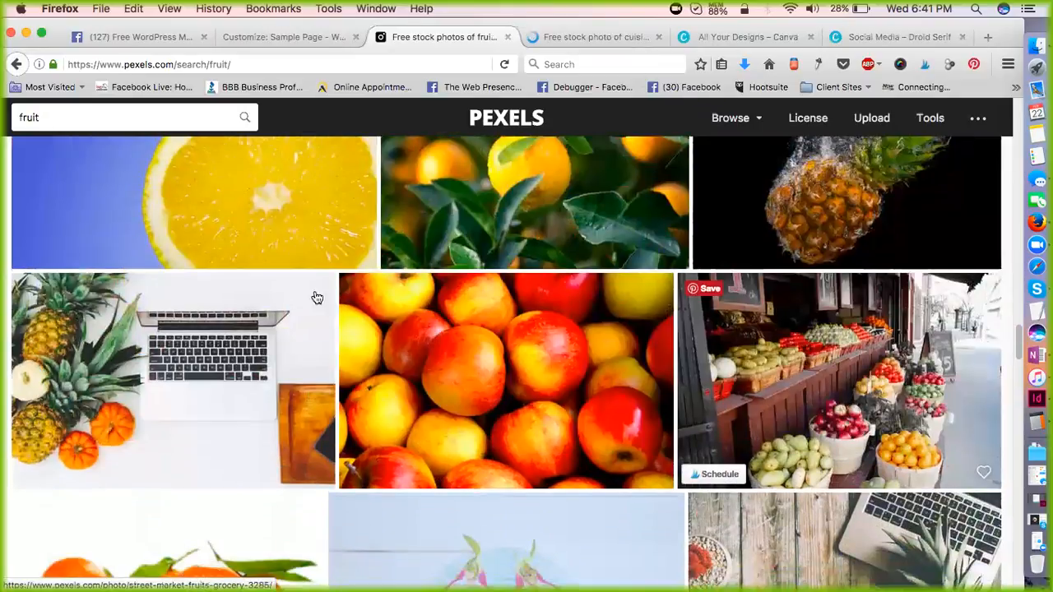
scroll(136, 377, down, 1)
super+click(203, 364)
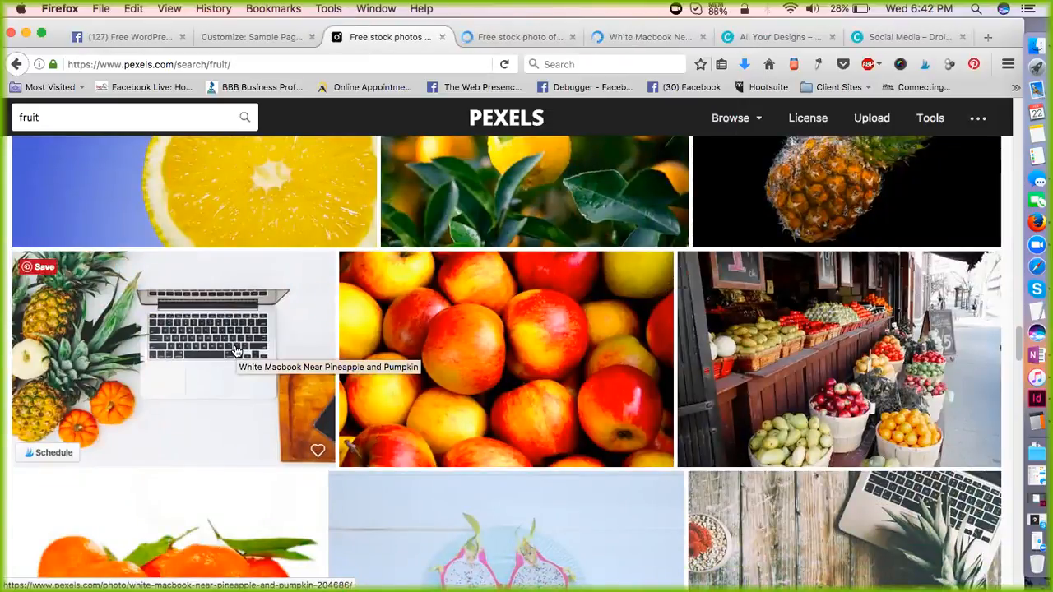
- Open the sliced oranges fruit platter photo in a new tab
scroll(235, 352, up, 2)
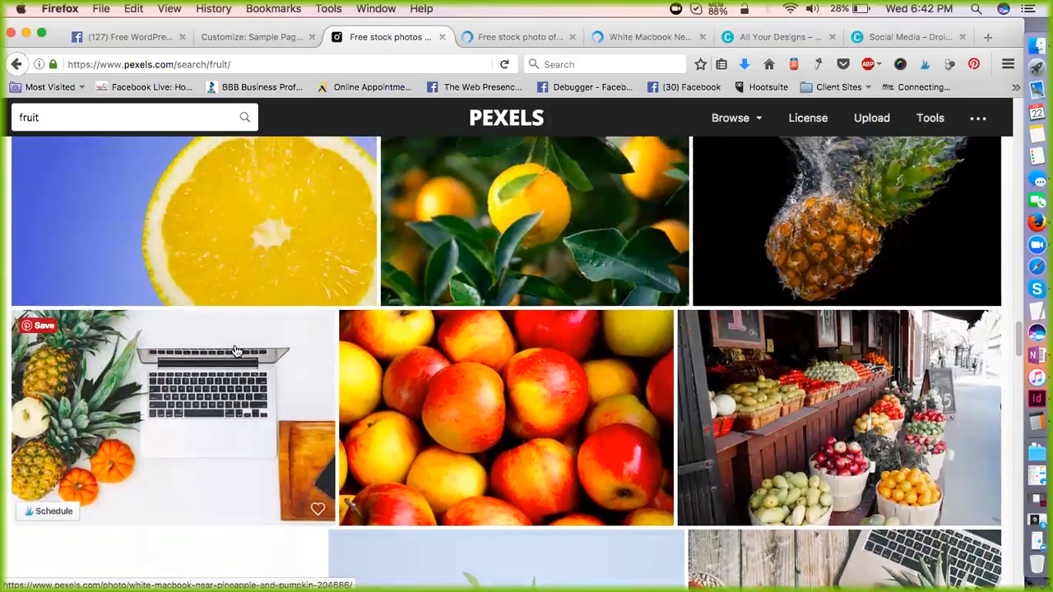
scroll(235, 352, up, 2)
scroll(244, 344, up, 2)
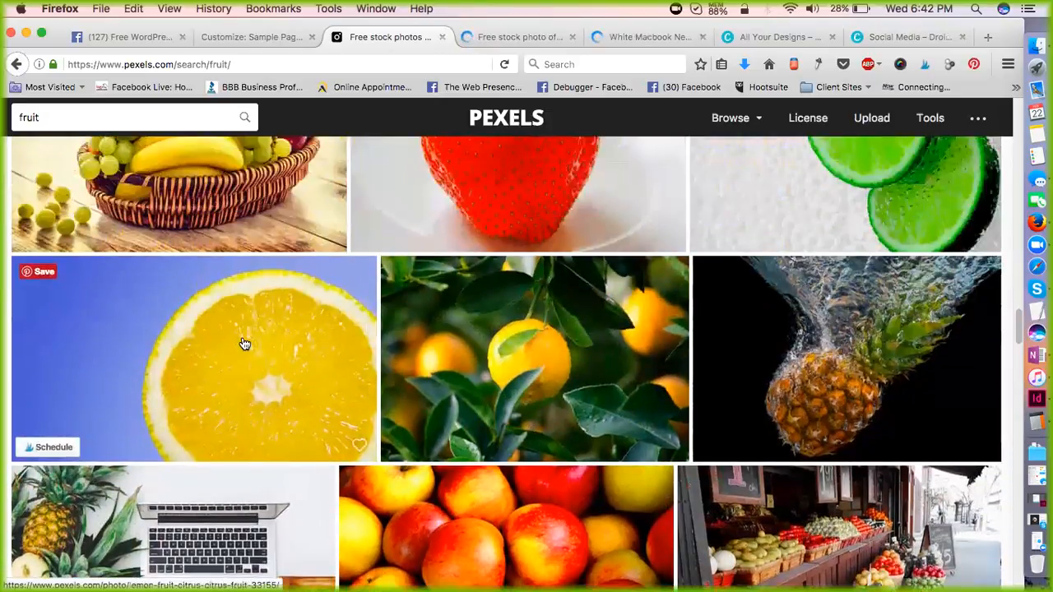
scroll(245, 344, up, 3)
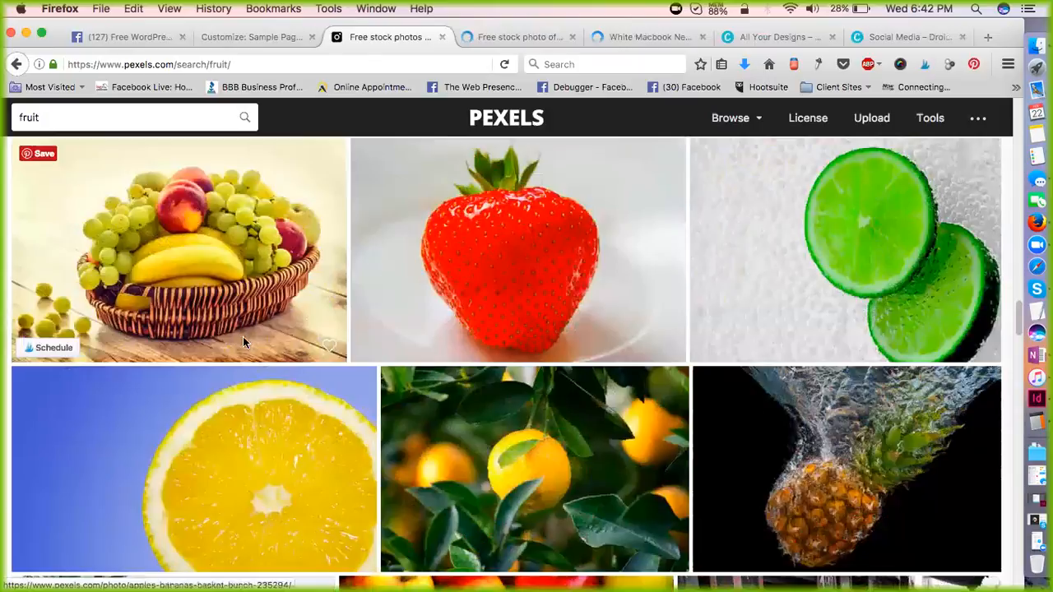
scroll(243, 344, up, 8)
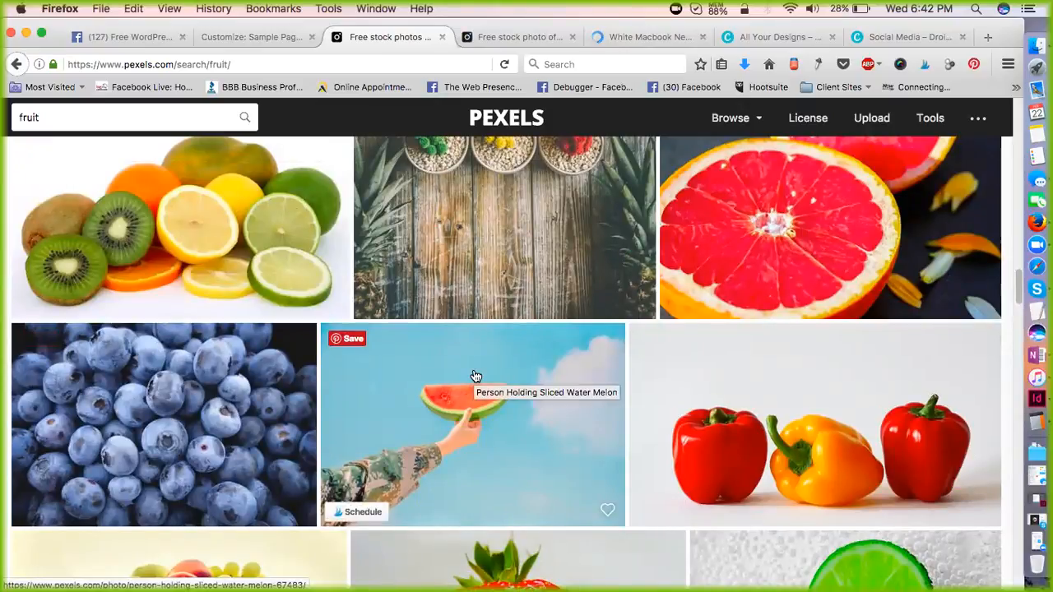
scroll(476, 376, up, 3)
scroll(546, 391, up, 1)
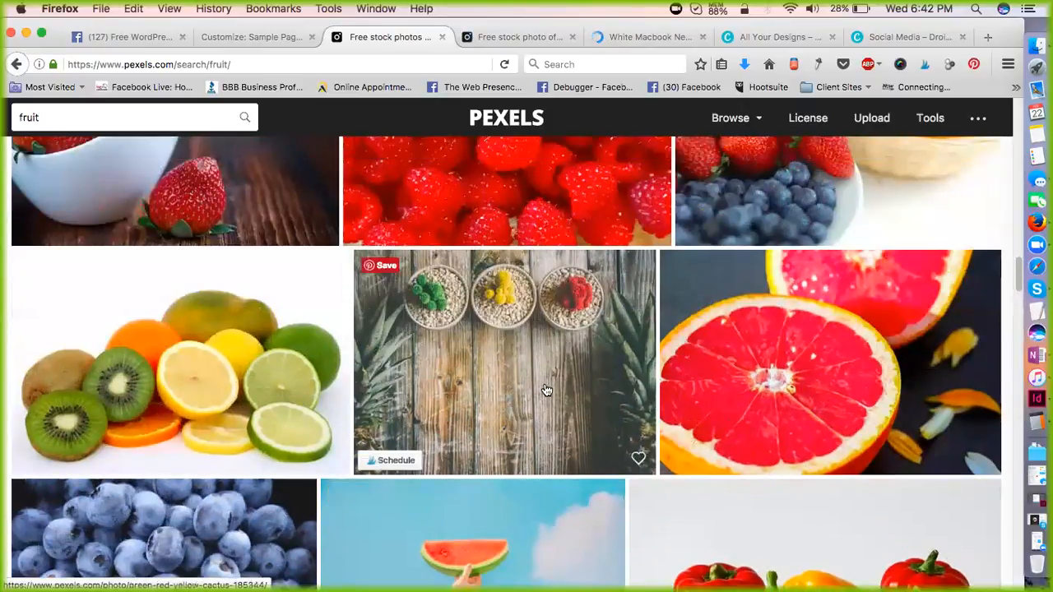
scroll(545, 391, up, 2)
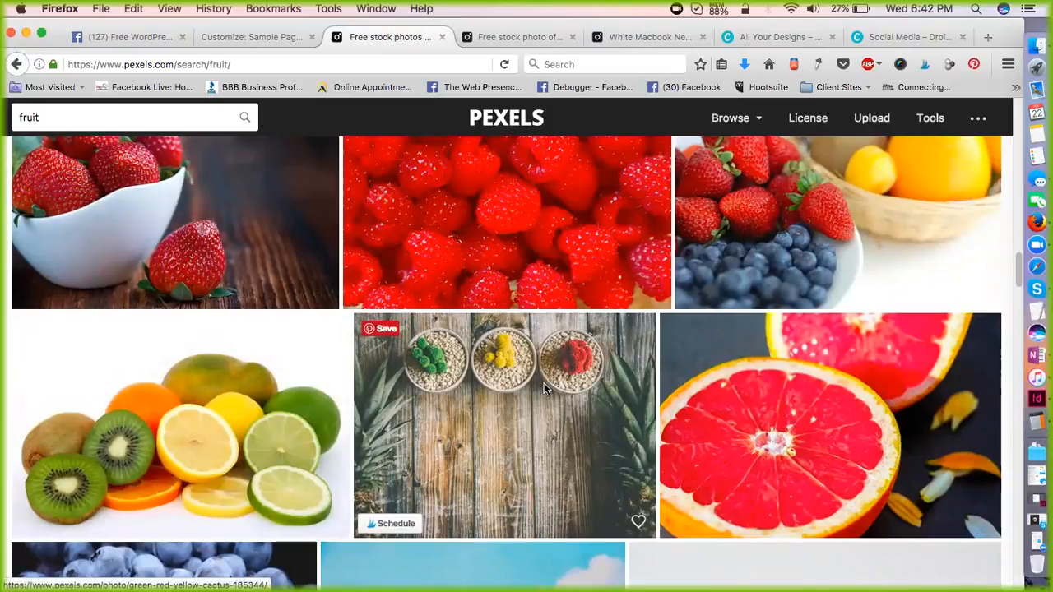
scroll(544, 387, up, 2)
scroll(544, 388, up, 3)
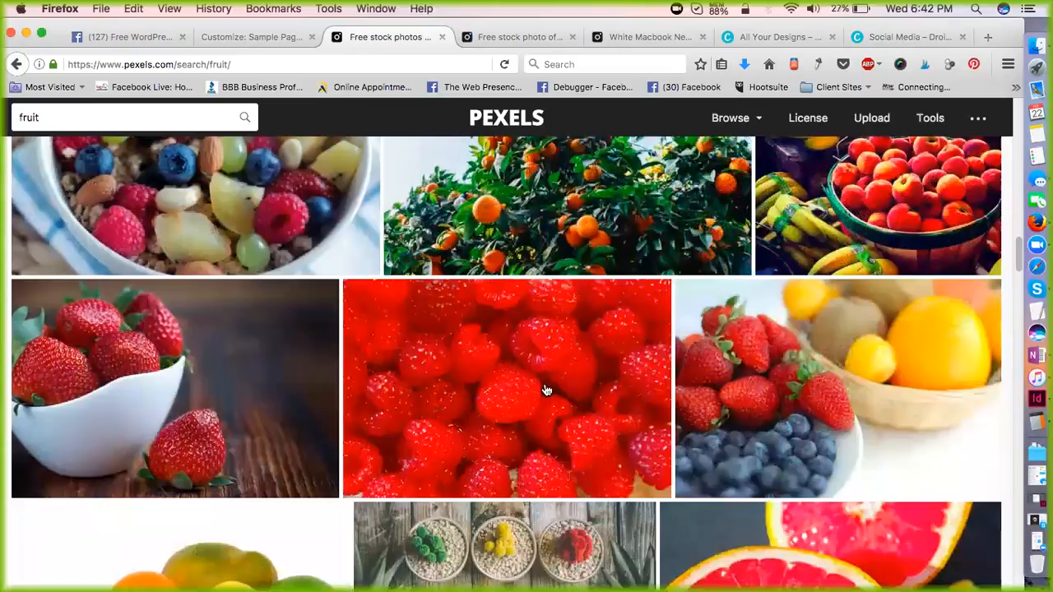
scroll(544, 388, up, 8)
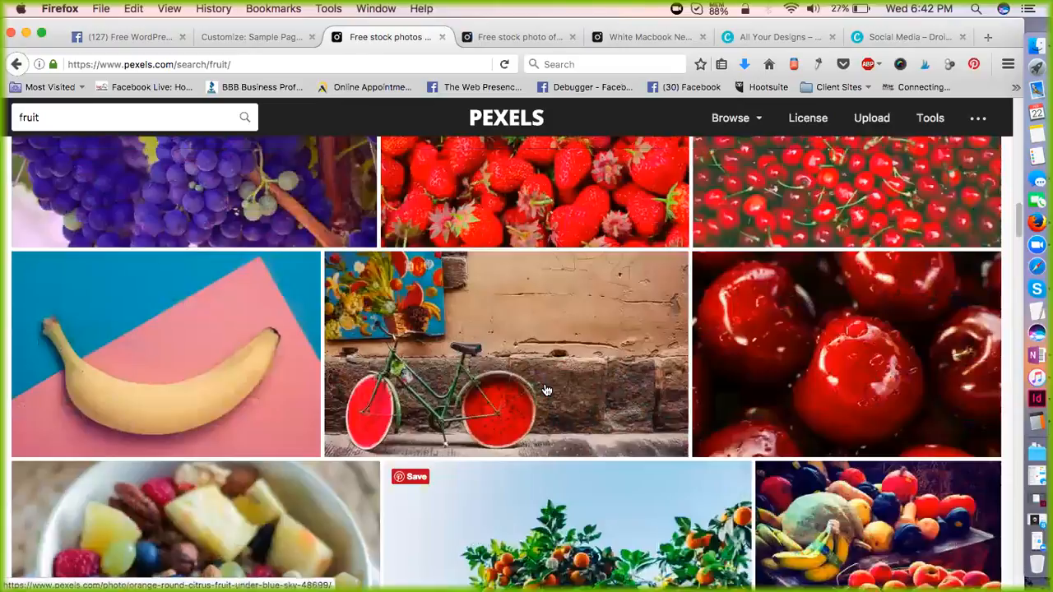
scroll(545, 390, up, 9)
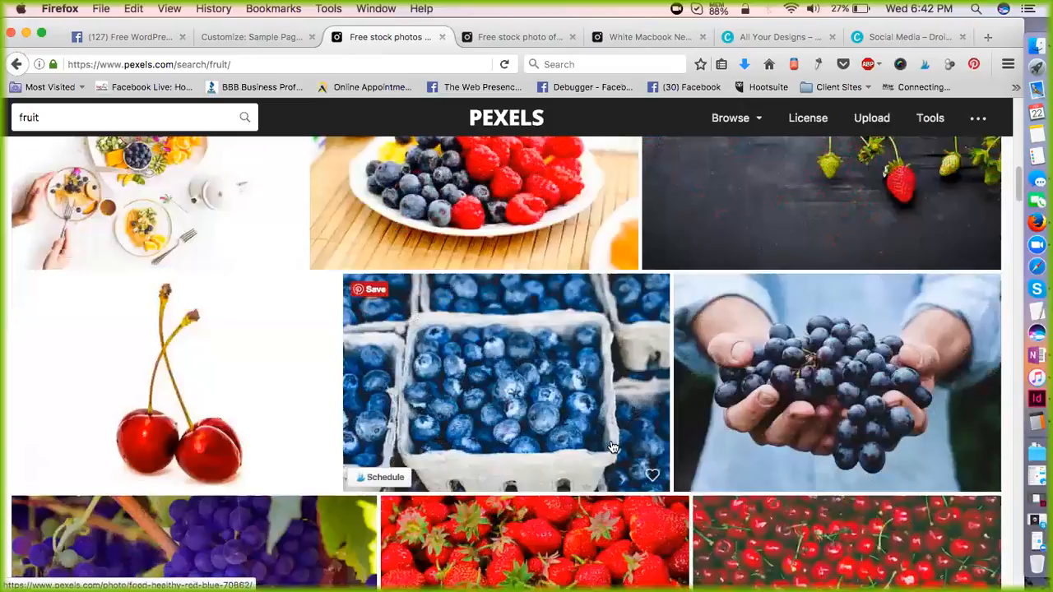
scroll(612, 446, up, 3)
scroll(613, 447, up, 7)
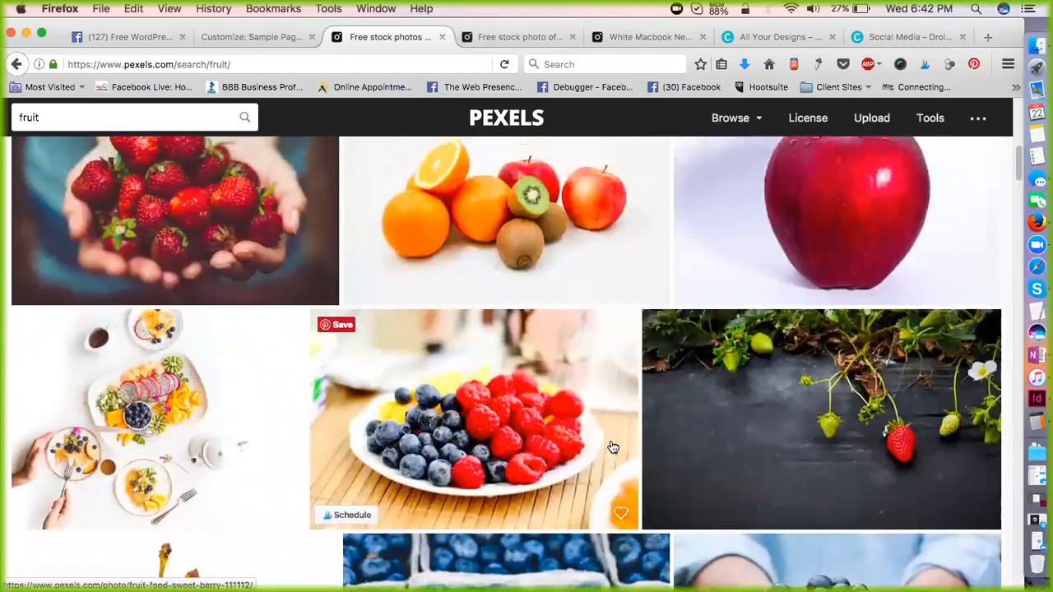
scroll(194, 429, down, 3)
super+click(193, 429)
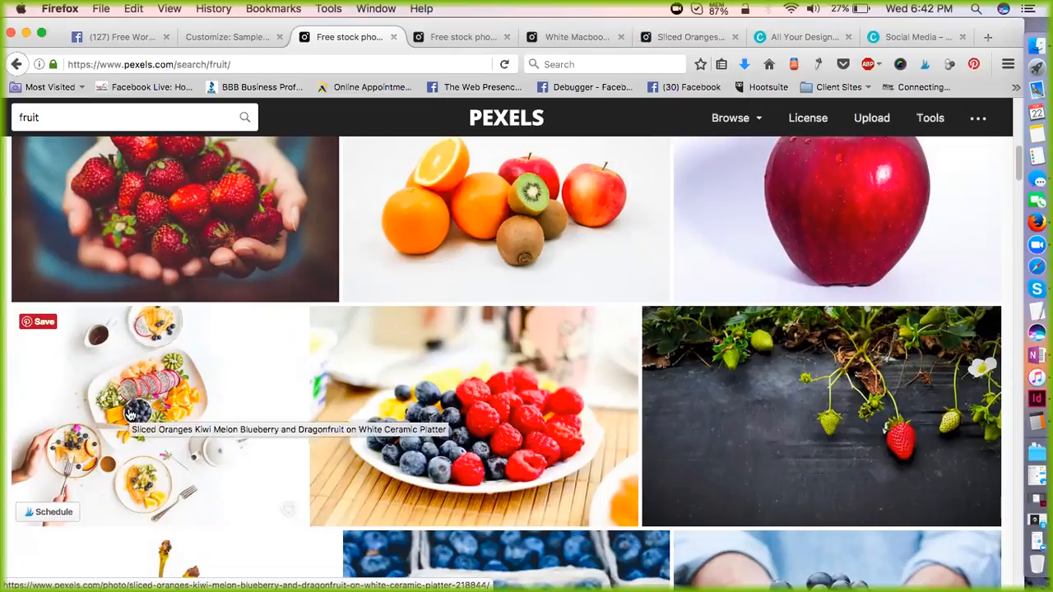
- Open the four pineapples photo in a new tab and browse further down the fruit results
scroll(129, 414, up, 3)
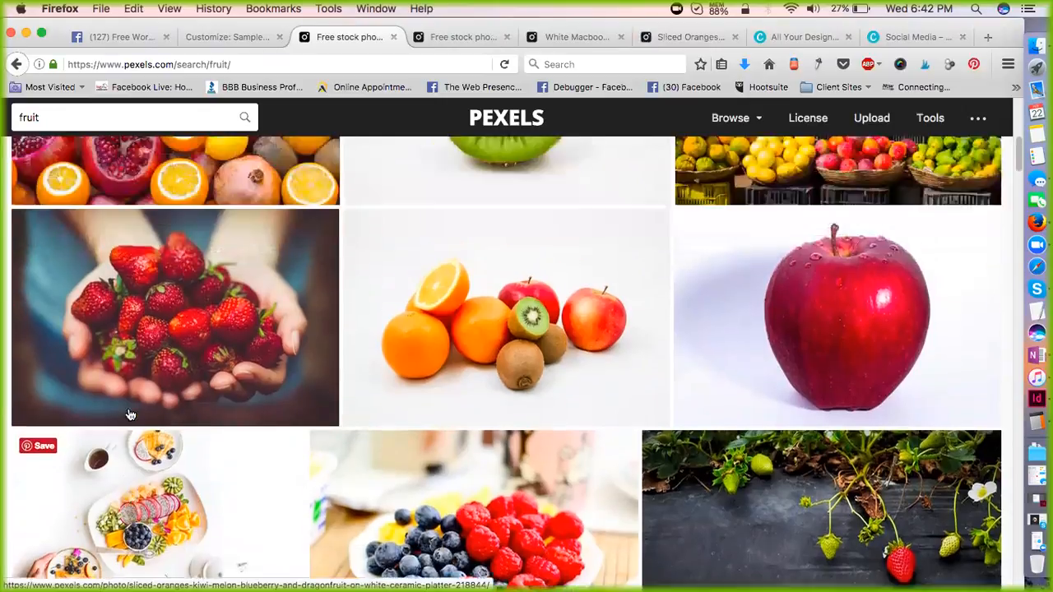
scroll(130, 414, up, 2)
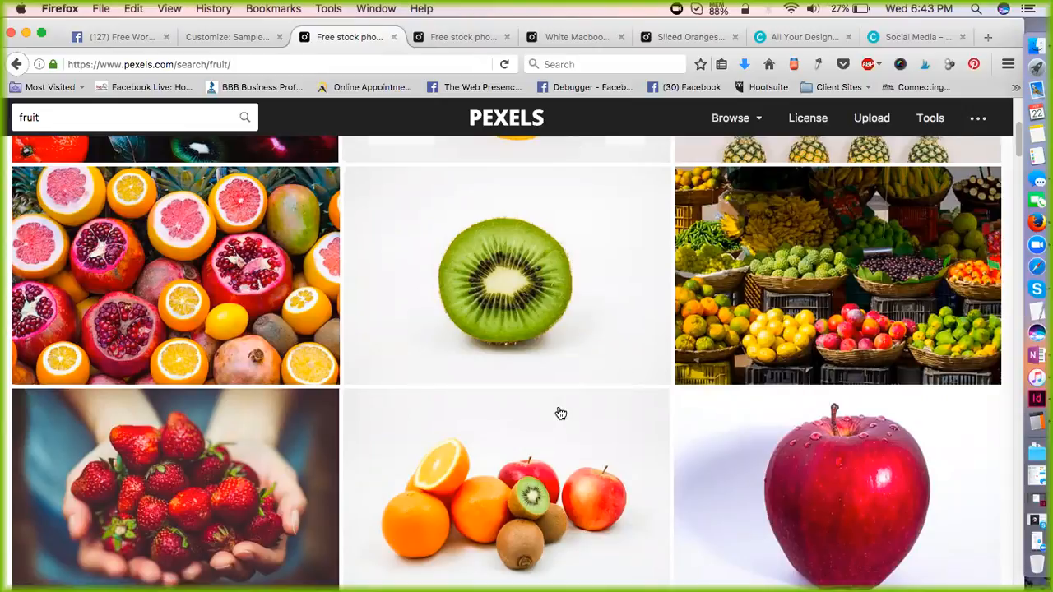
scroll(560, 413, up, 3)
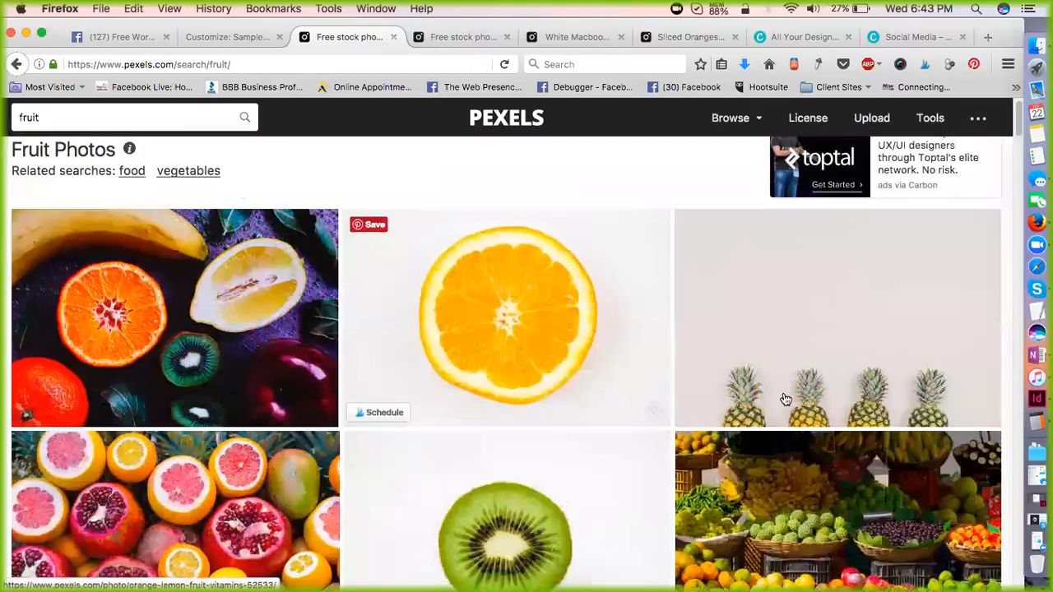
scroll(848, 379, up, 1)
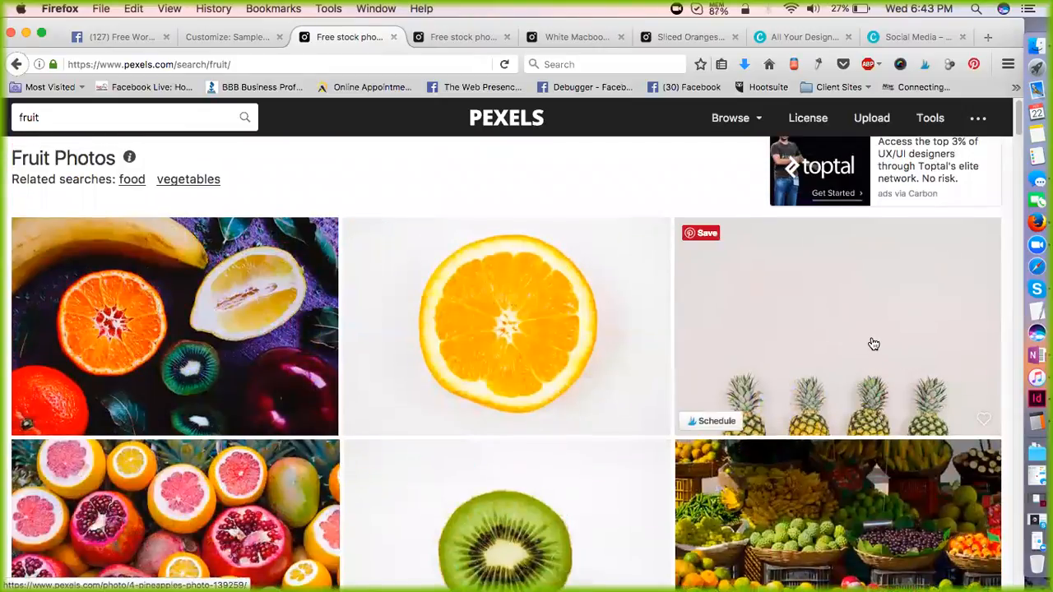
super+click(874, 344)
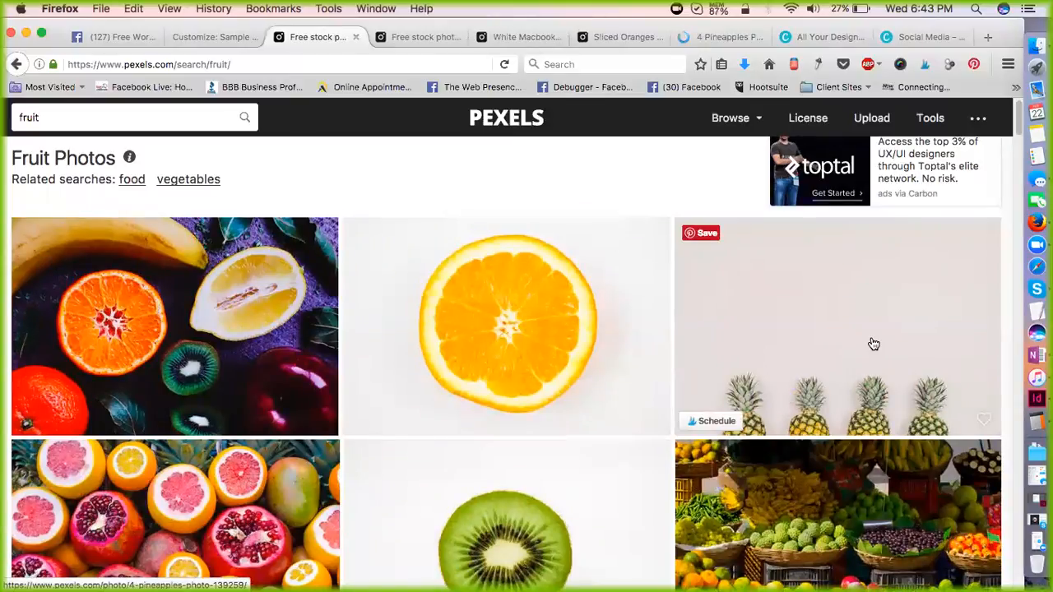
scroll(632, 432, down, 3)
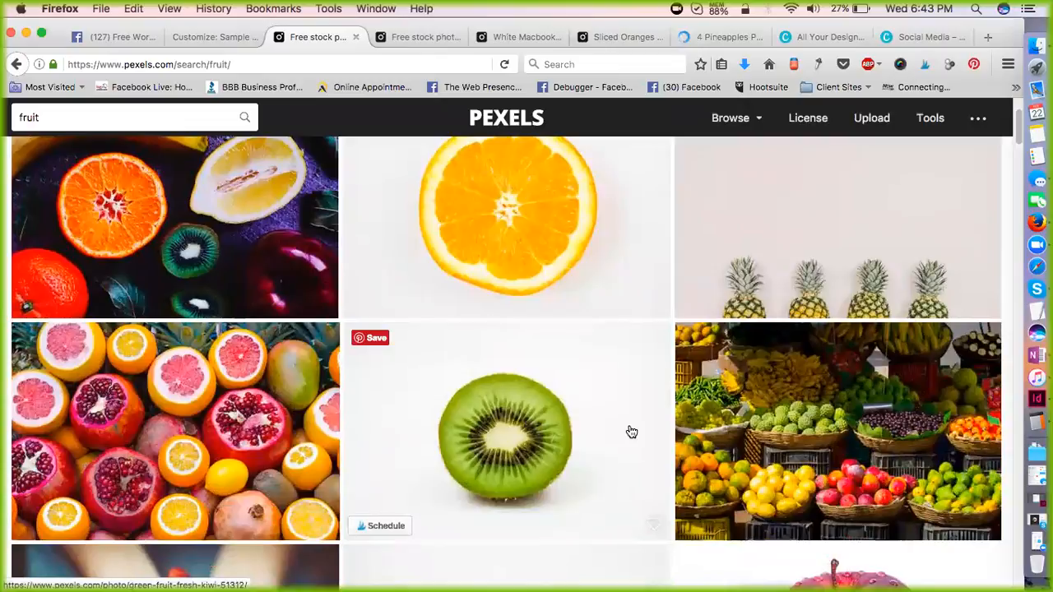
scroll(632, 432, down, 1)
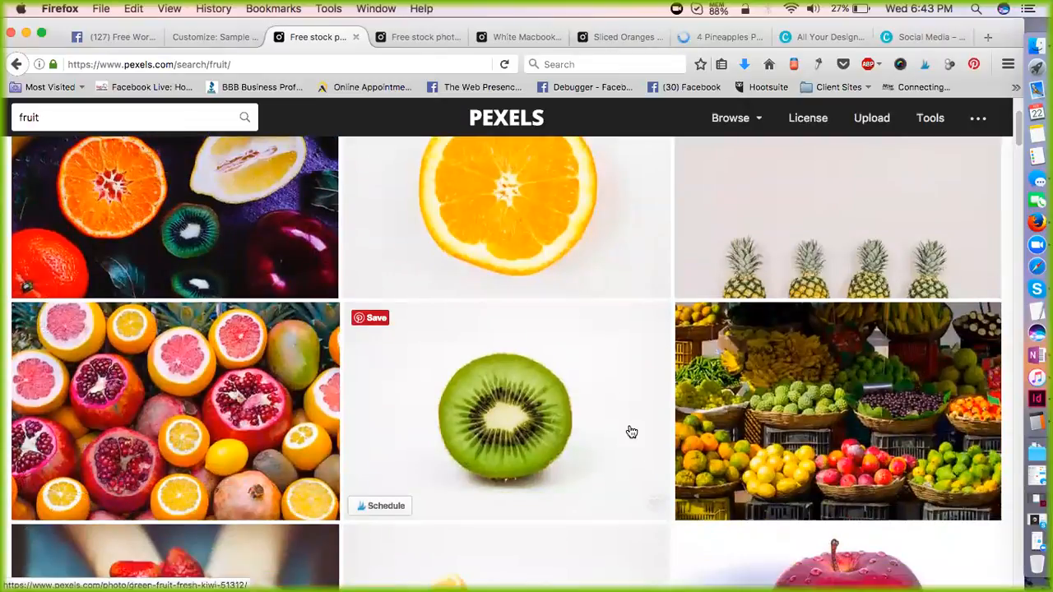
scroll(631, 432, down, 5)
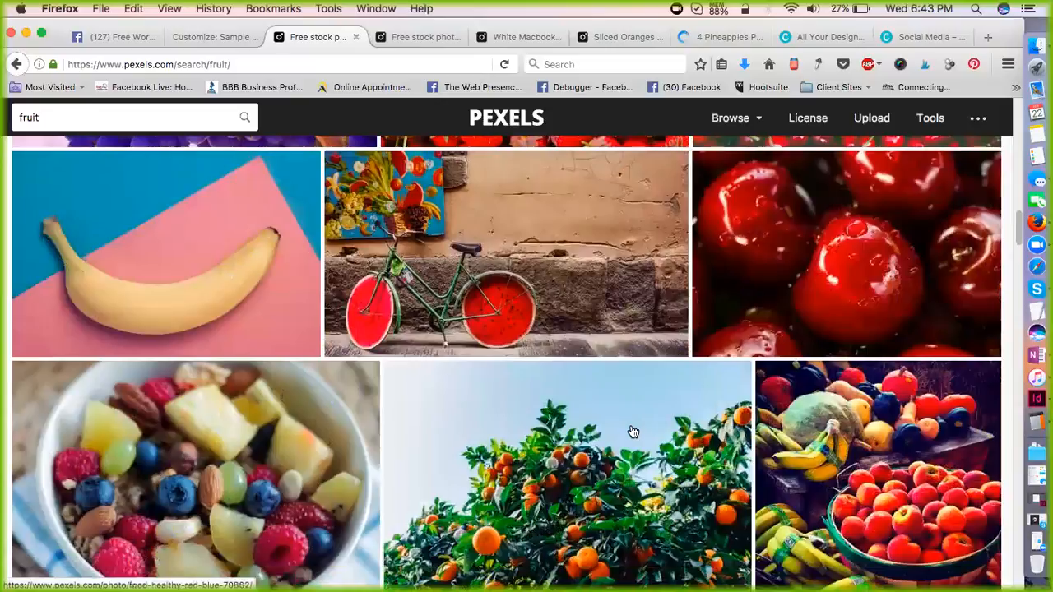
scroll(632, 432, down, 10)
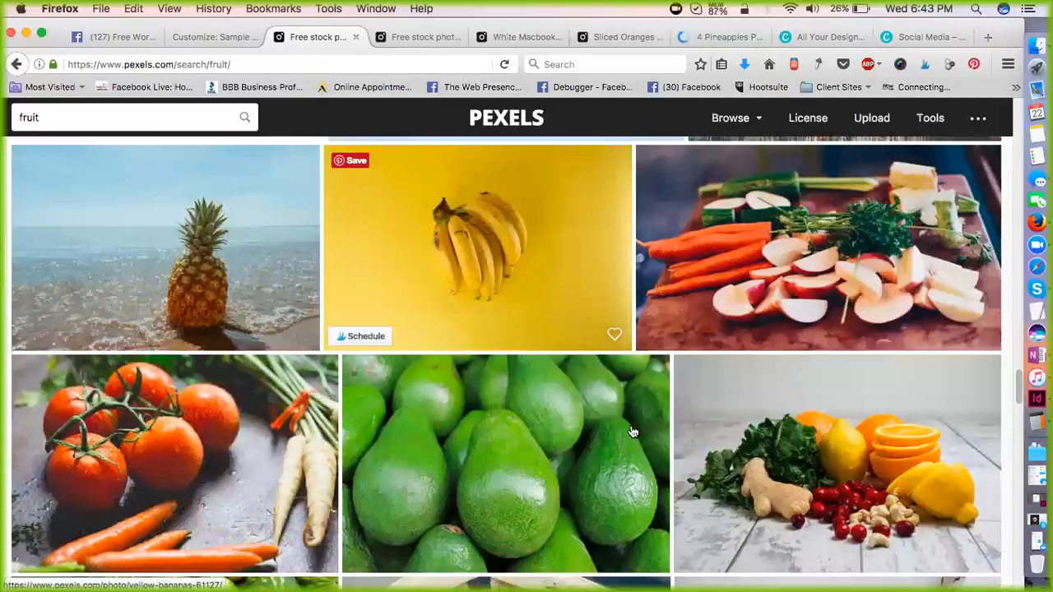
scroll(633, 432, down, 10)
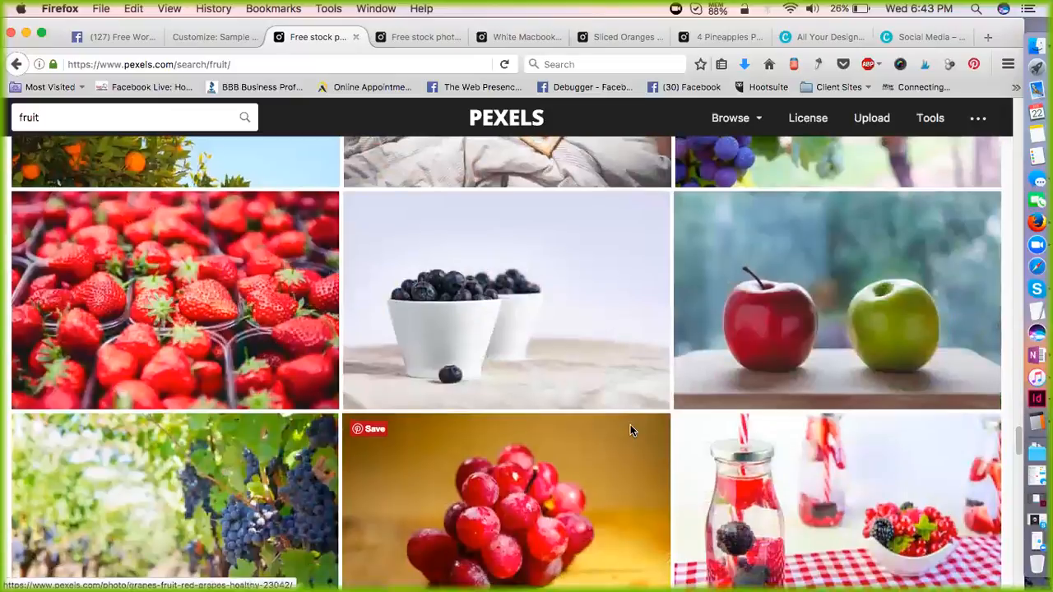
scroll(631, 425, down, 5)
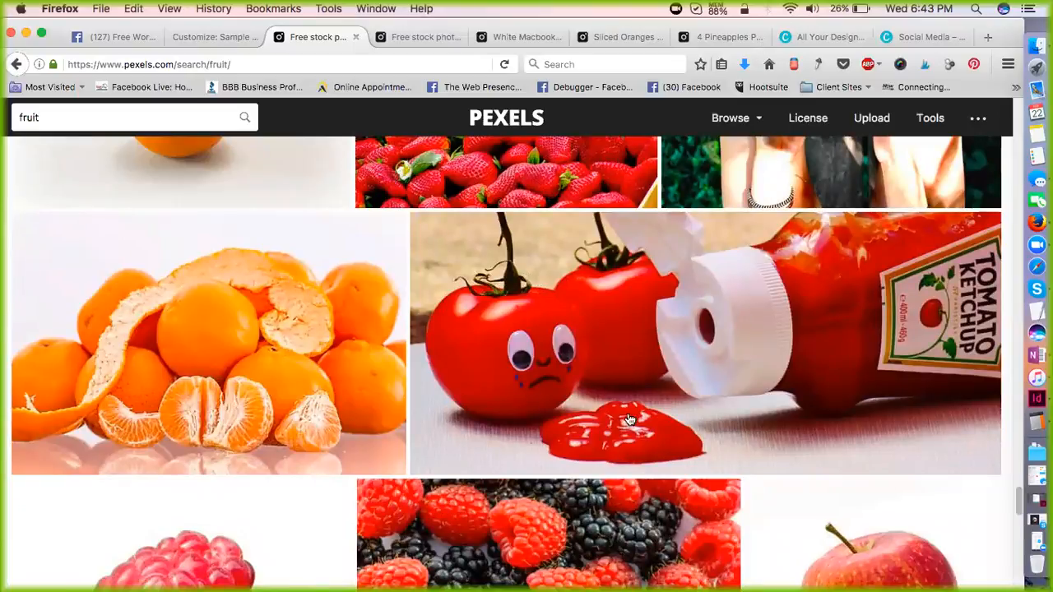
scroll(628, 419, down, 3)
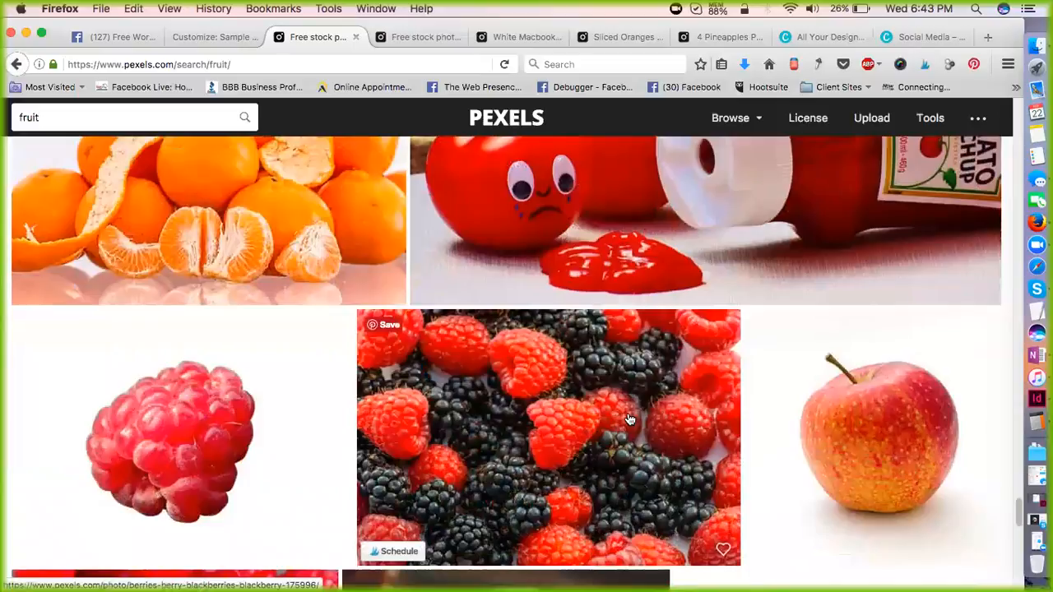
scroll(629, 420, down, 10)
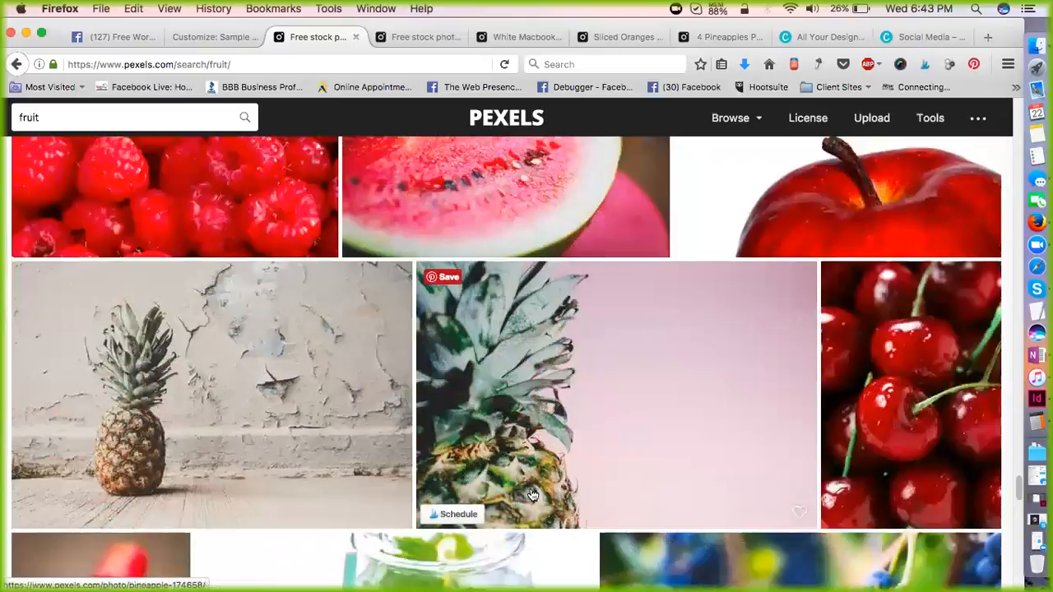
scroll(532, 494, down, 5)
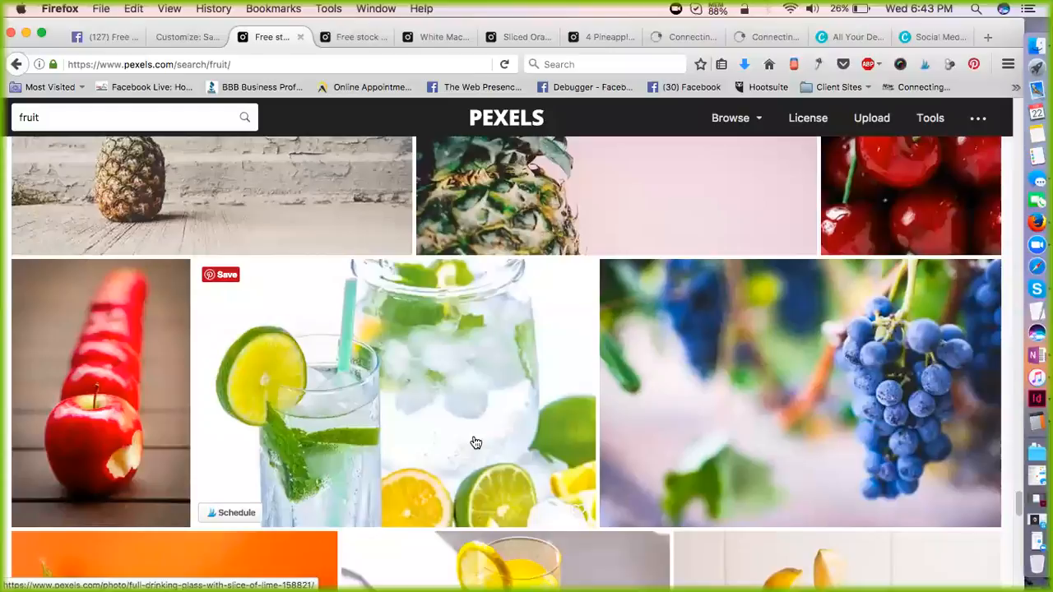
scroll(476, 444, down, 6)
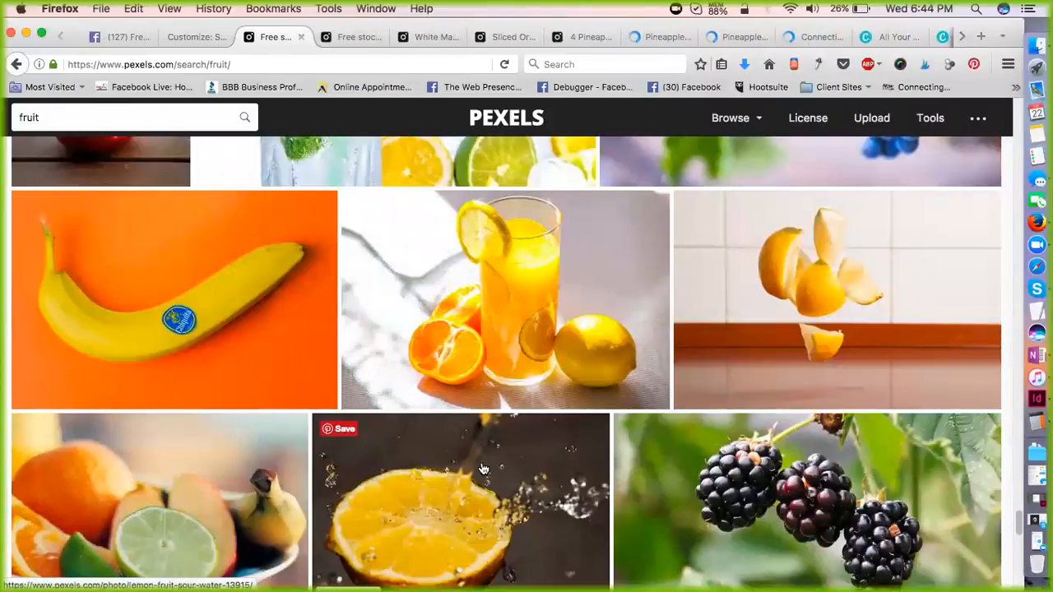
scroll(566, 483, down, 6)
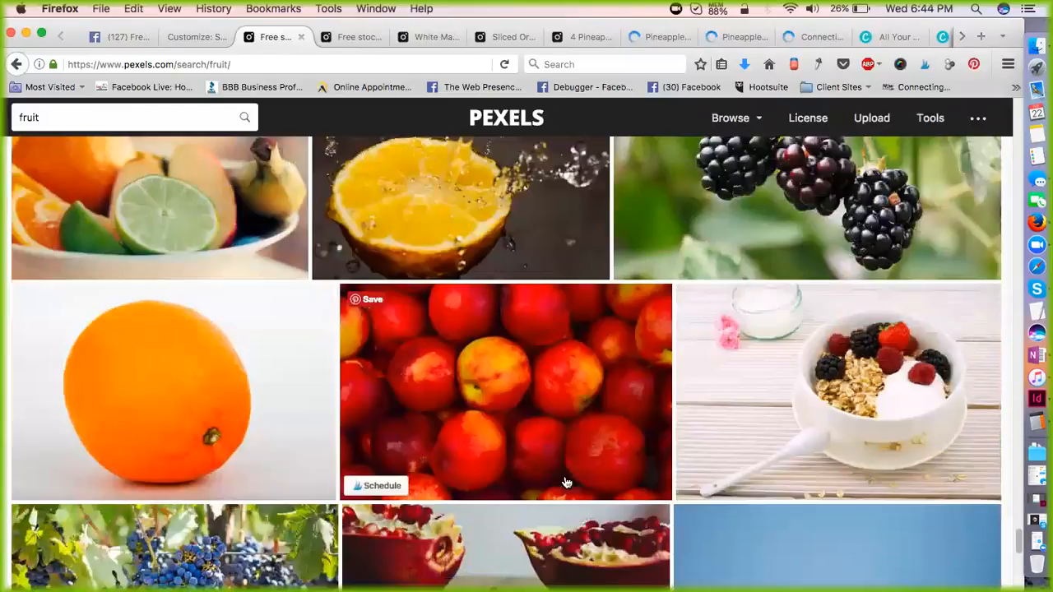
scroll(566, 483, down, 5)
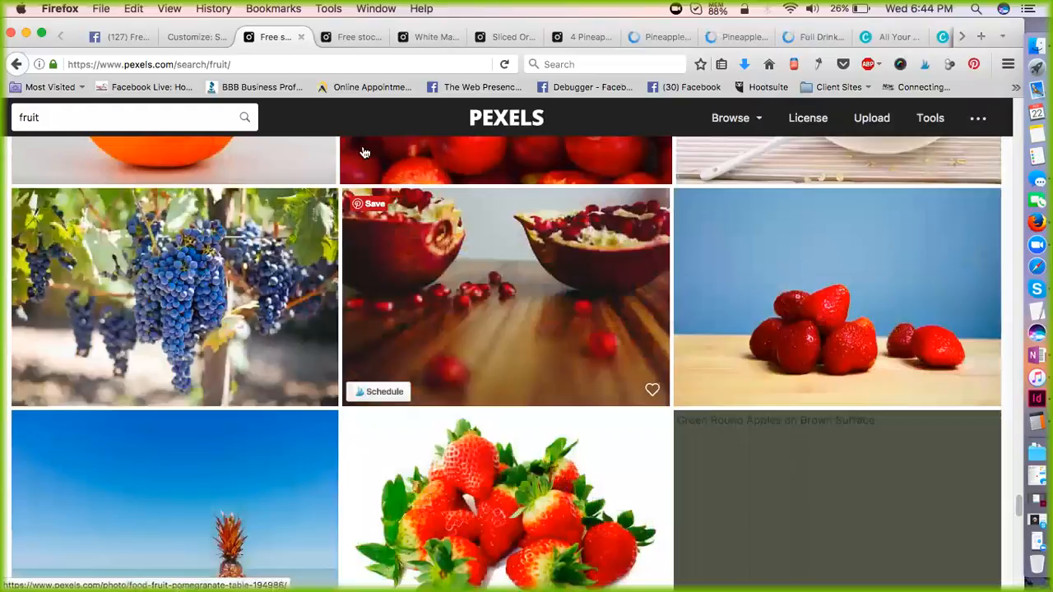
scroll(365, 153, down, 10)
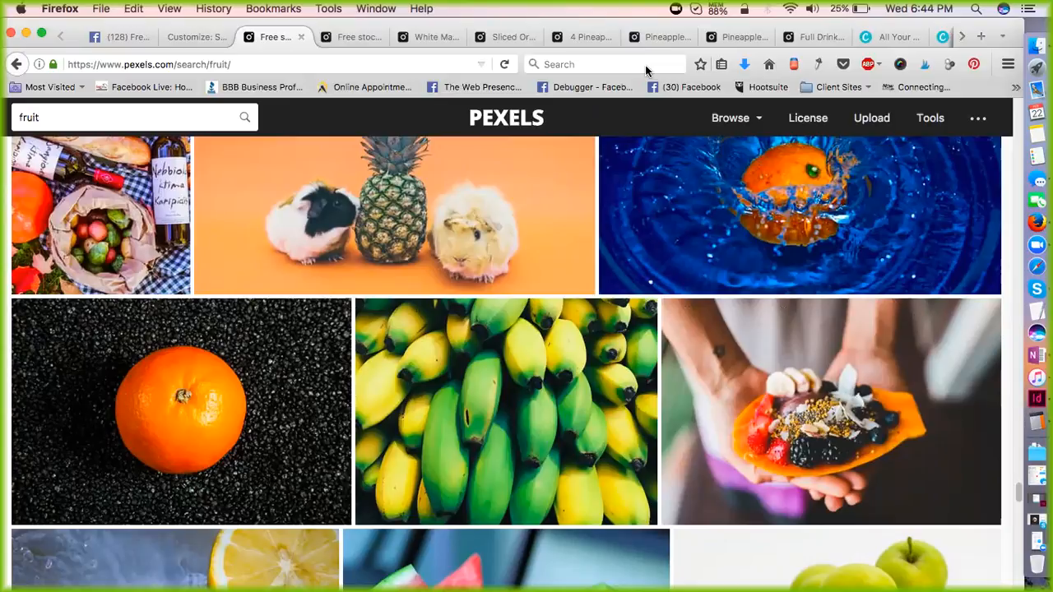
- Close the fruit search results and download the dragonfruit photo at Original size
click(364, 42)
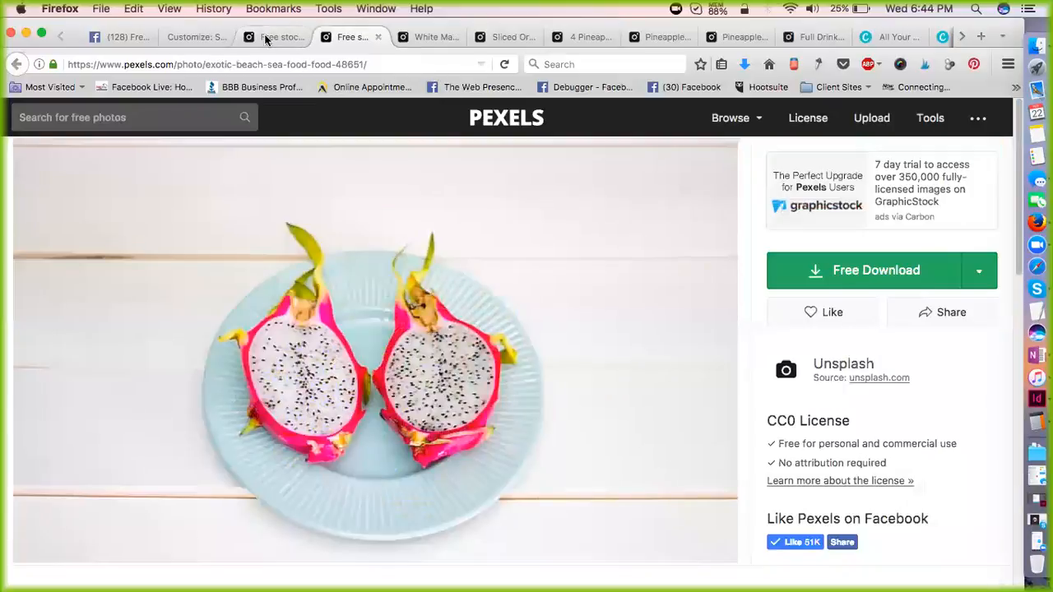
click(265, 39)
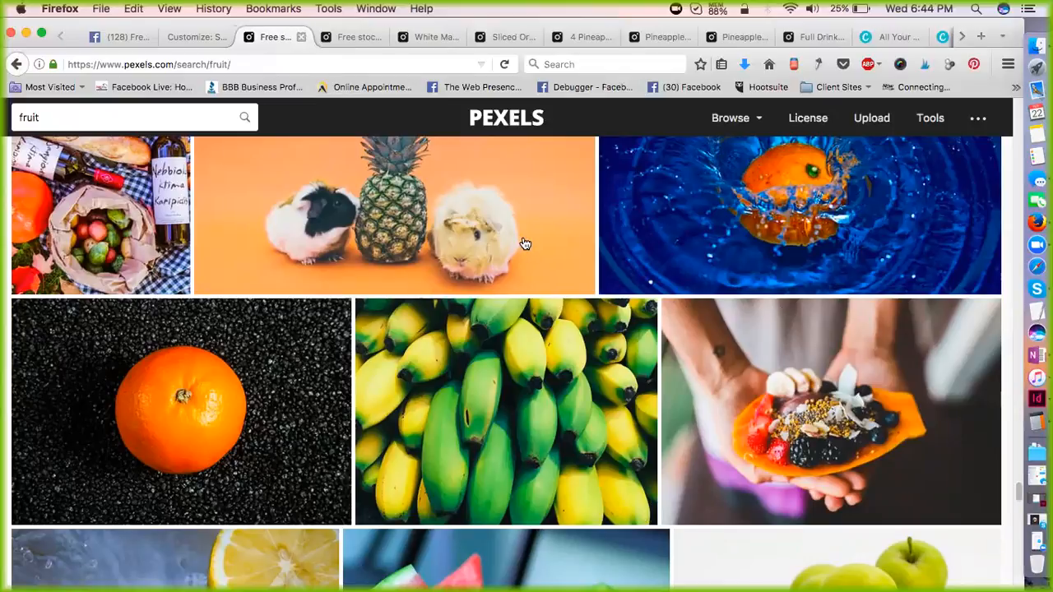
key(super+w)
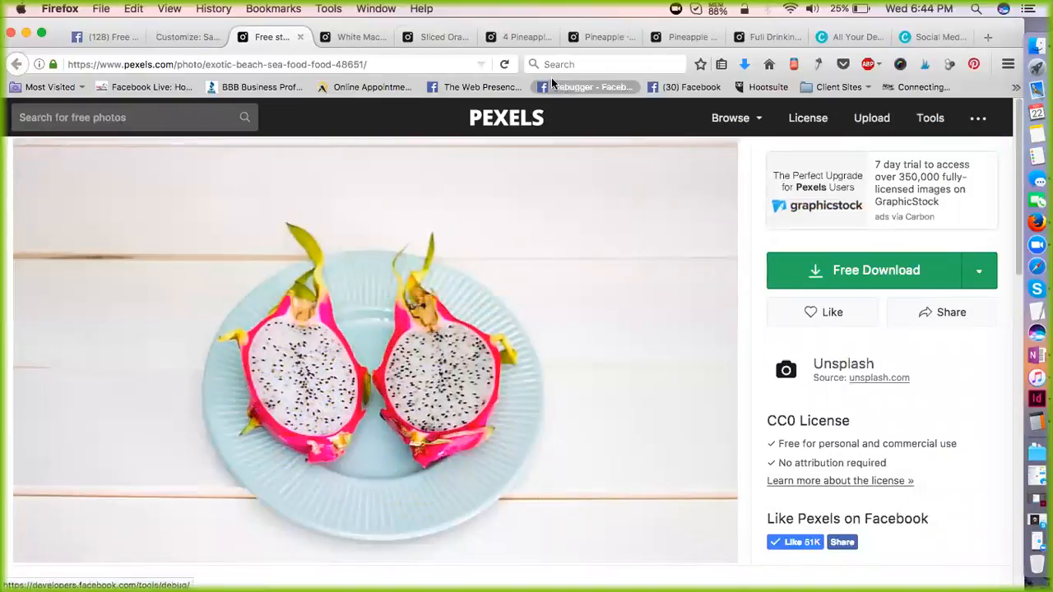
click(983, 273)
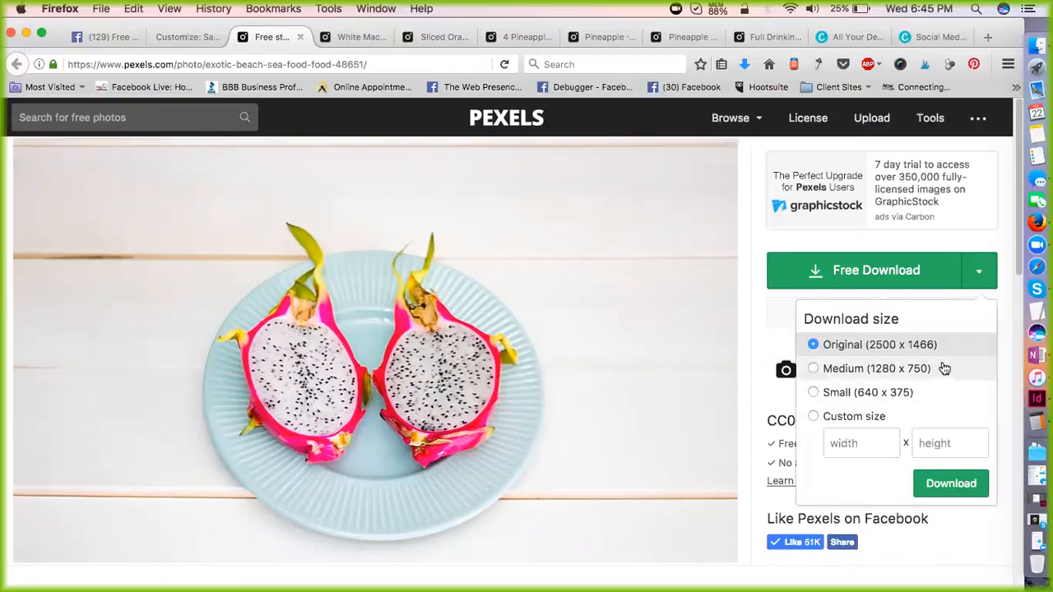
click(953, 489)
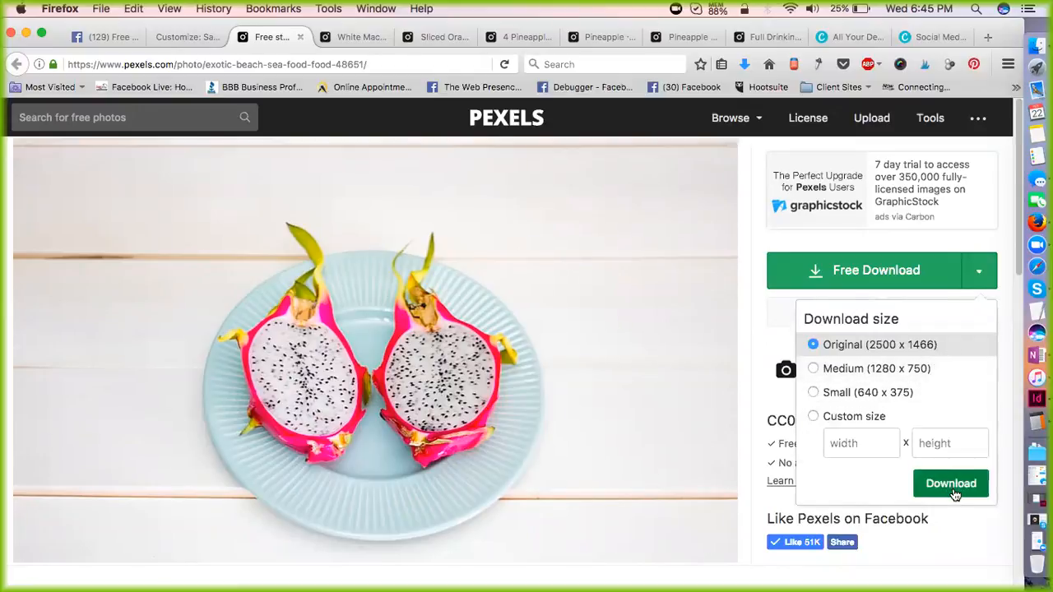
click(978, 117)
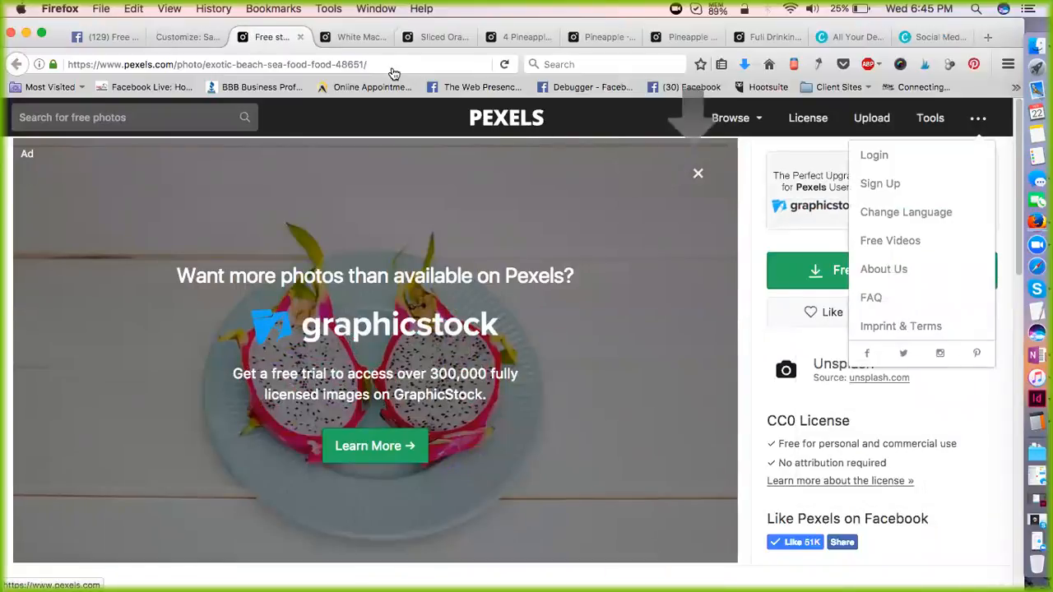
- Download the pineapple and laptop photo at Large 1920 x 1280
click(354, 37)
click(979, 270)
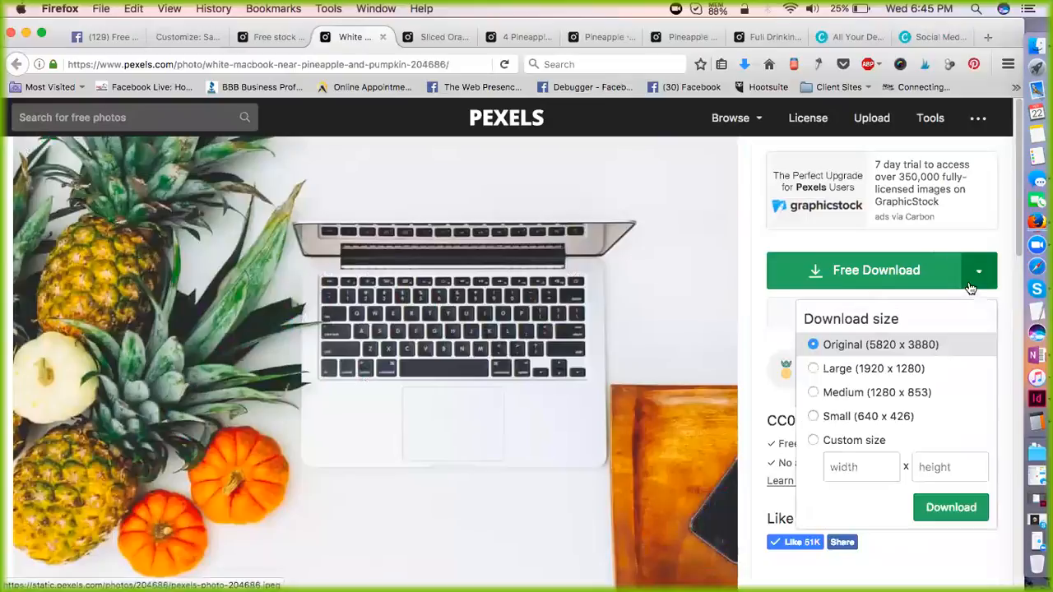
click(921, 376)
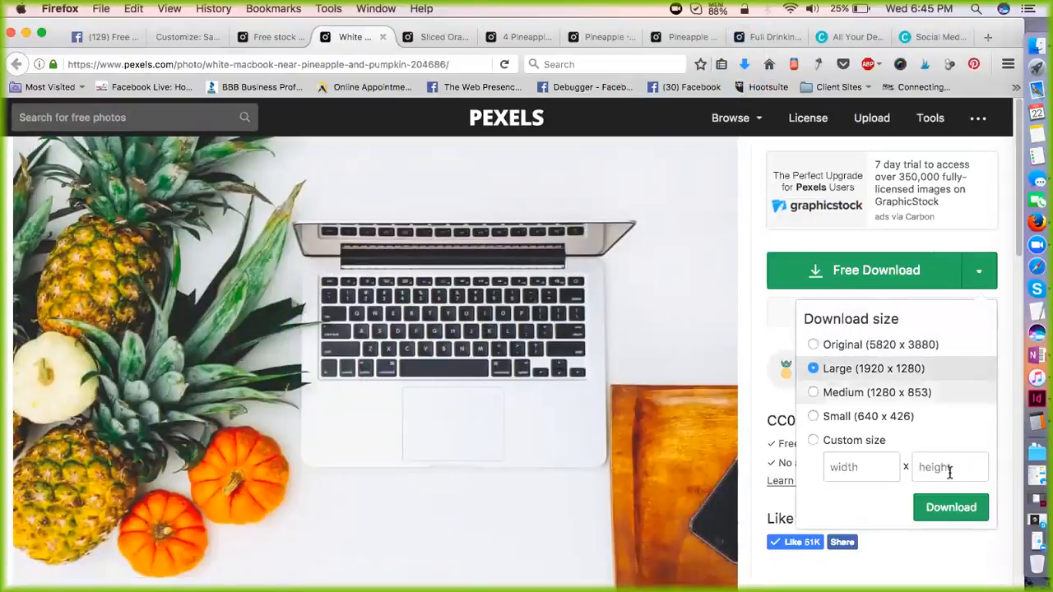
click(958, 507)
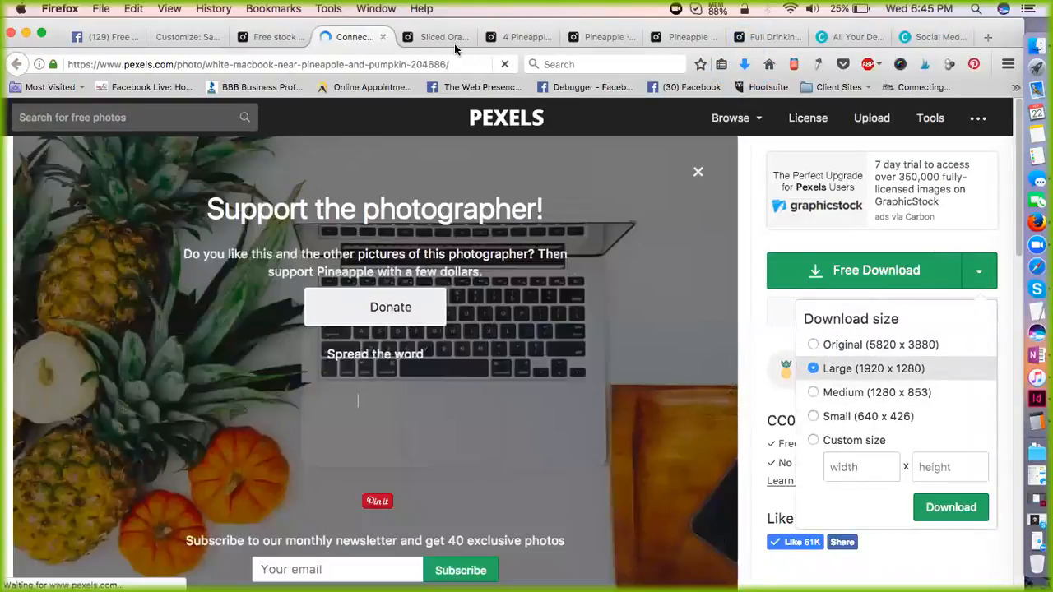
- Download the sliced fruit platter photo at Large 1920 x 1437 and close its page
click(451, 42)
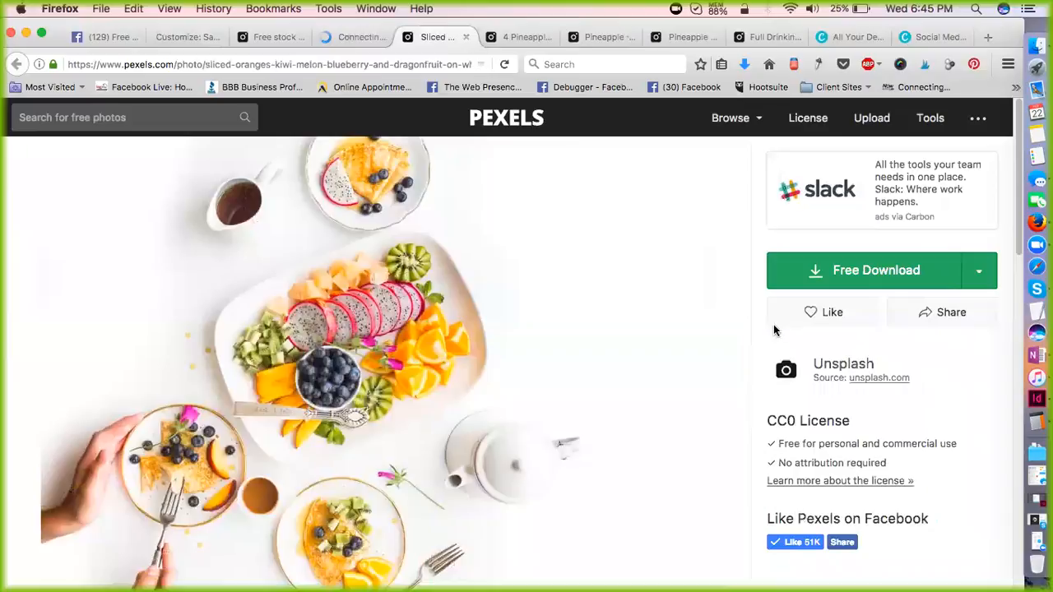
click(978, 273)
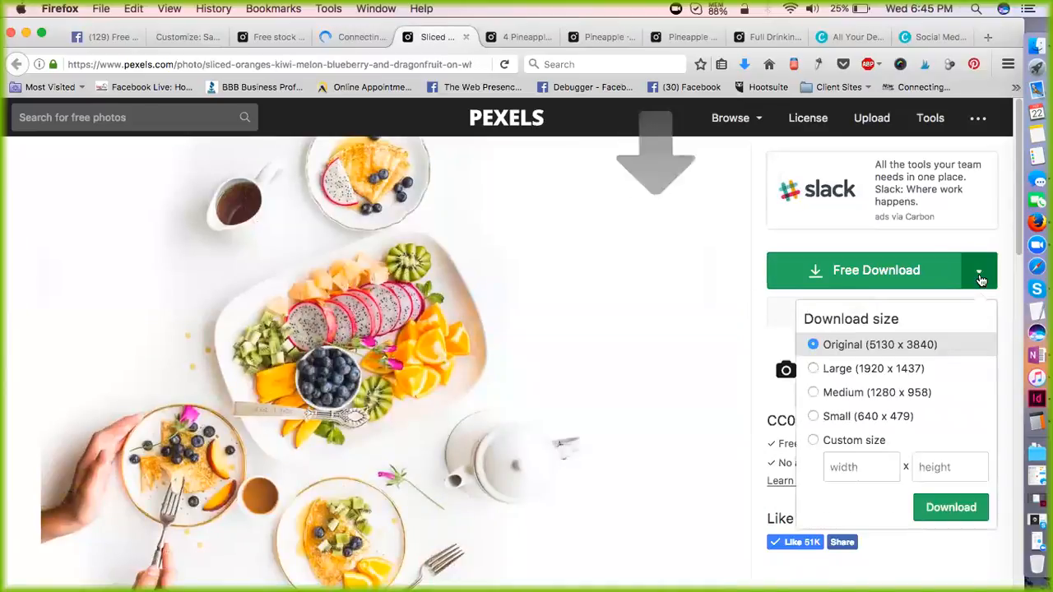
click(901, 371)
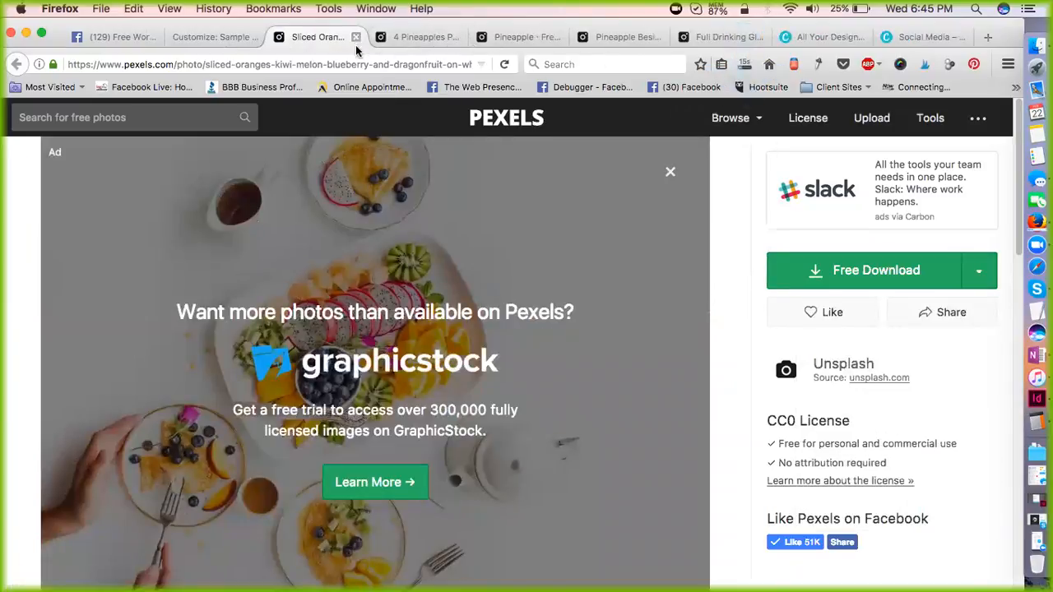
key(super+w)
- Download the four pineapples photo at Large 1920 x 1280 and close its page
click(983, 287)
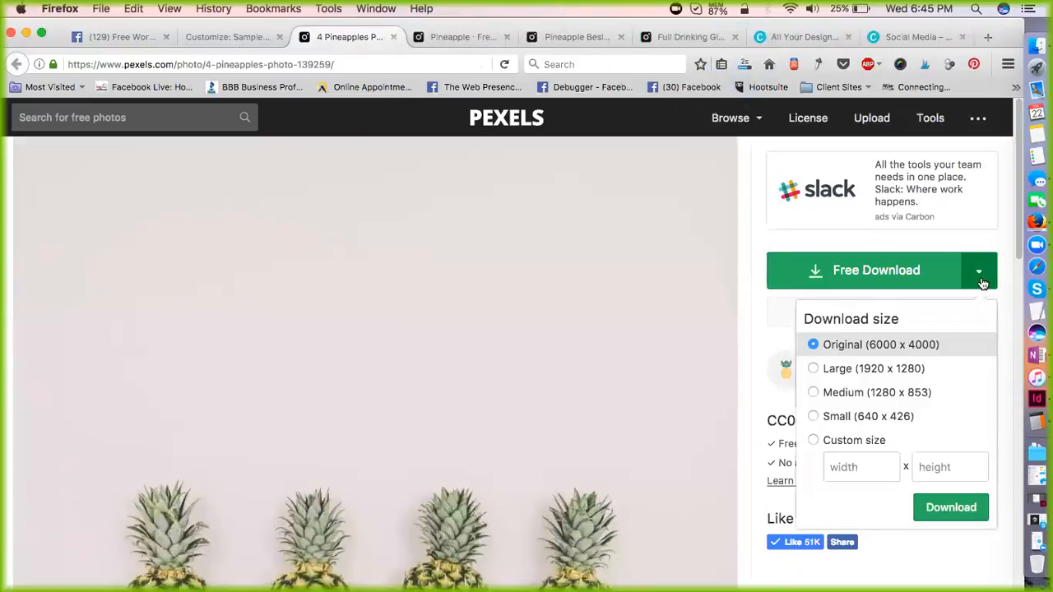
click(874, 369)
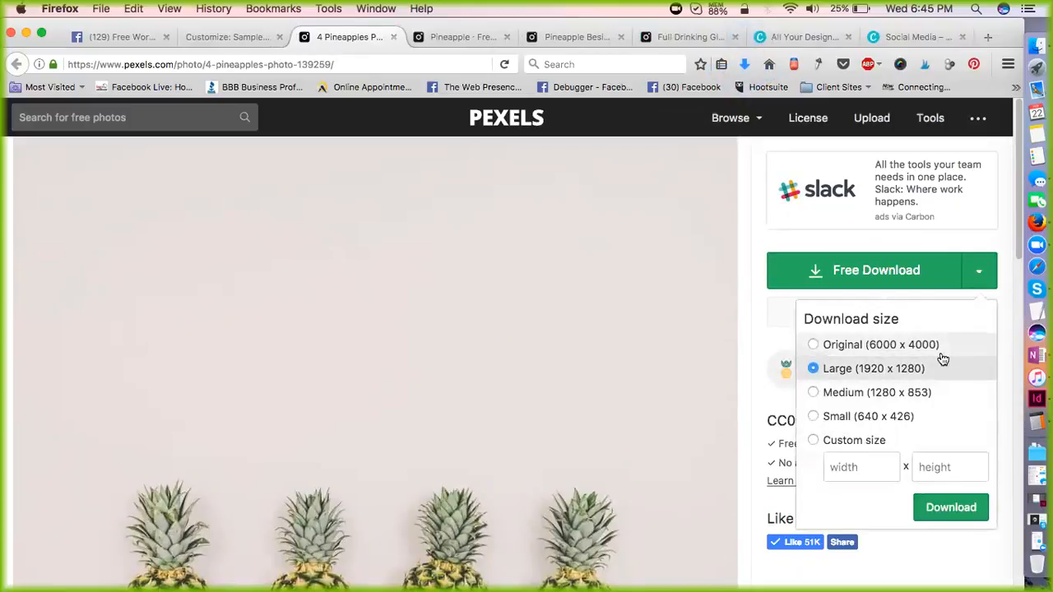
click(954, 510)
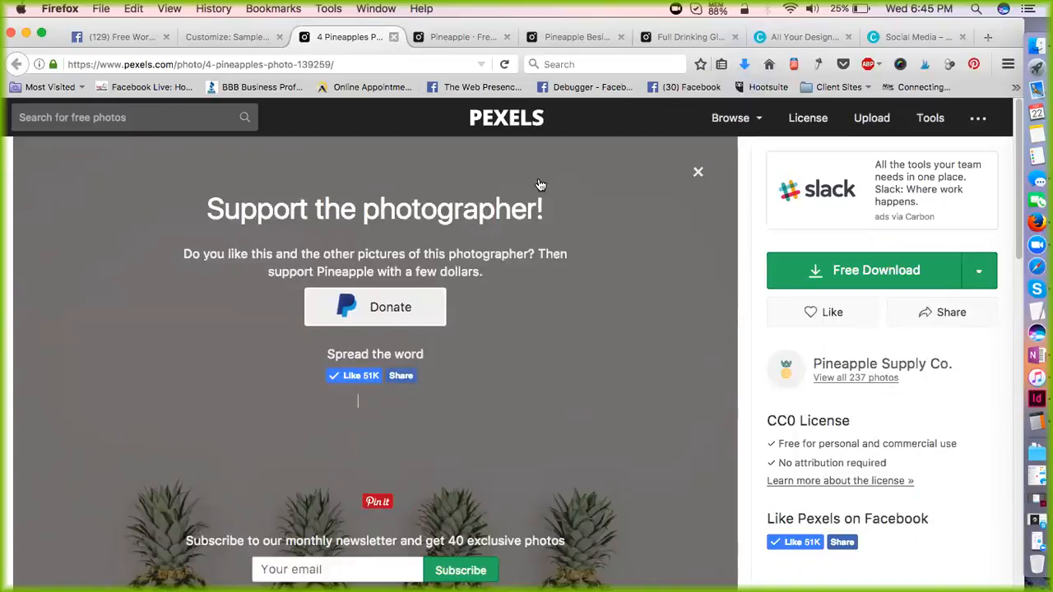
key(super+w)
- Download the single pineapple photo at Large 1920 x 1280
click(980, 272)
click(899, 372)
click(978, 509)
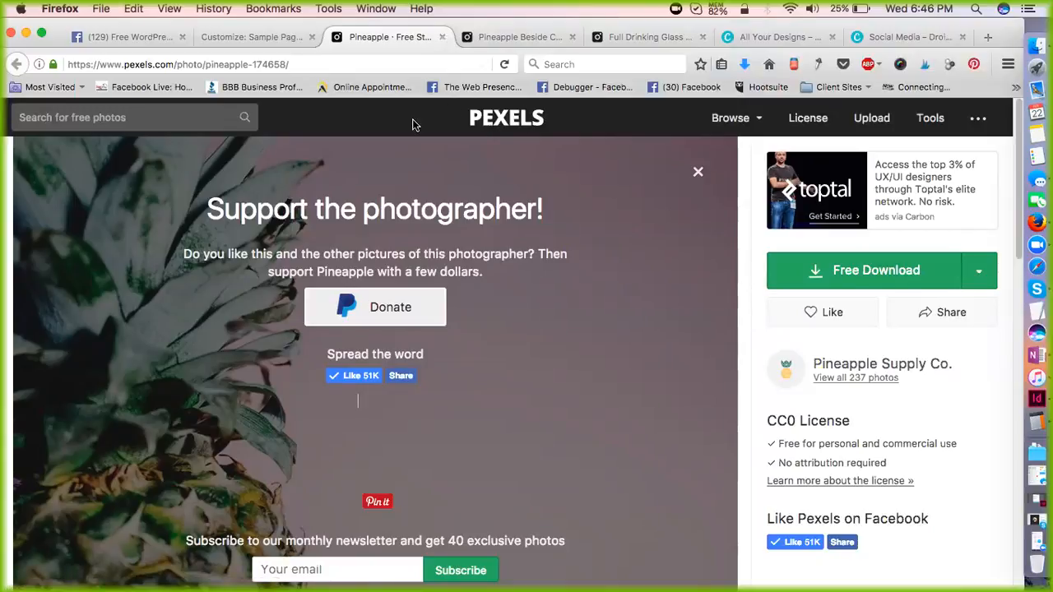
- Close both pineapple pages, then download the lime drink photo at Large 1920 x 1279 and close it
click(443, 37)
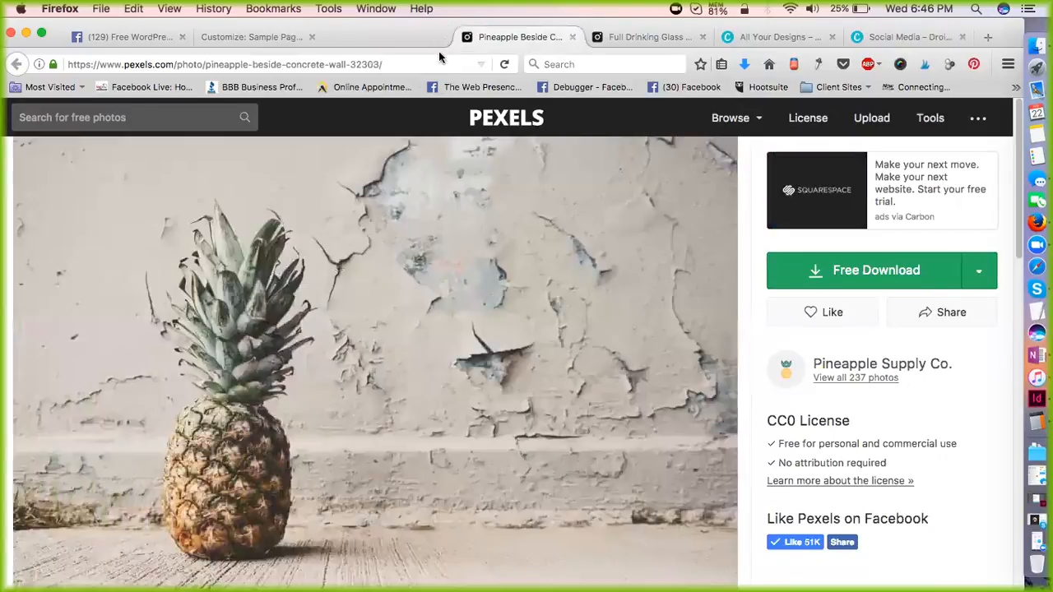
click(981, 279)
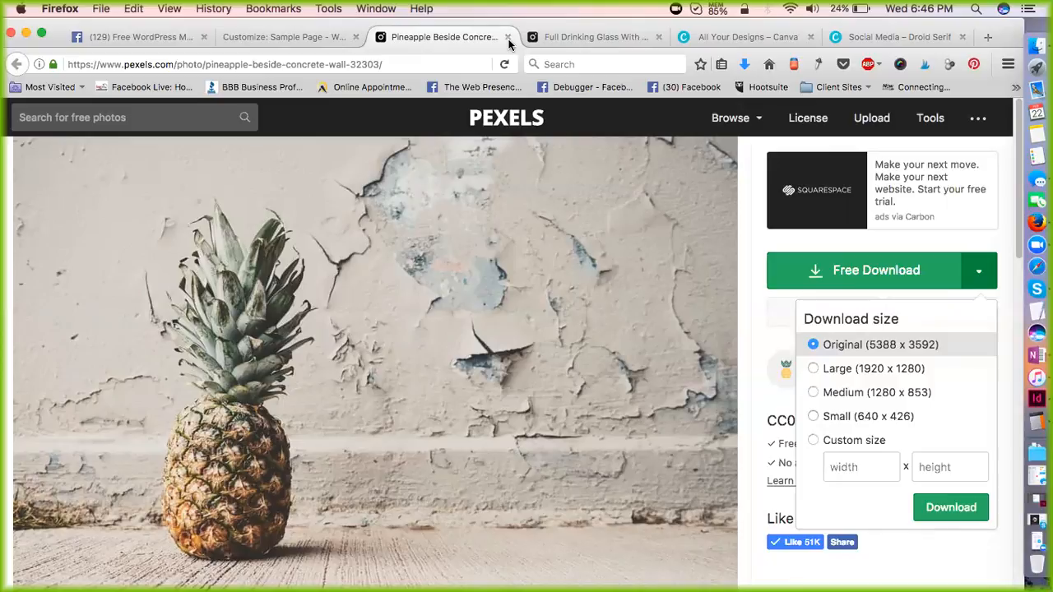
click(508, 38)
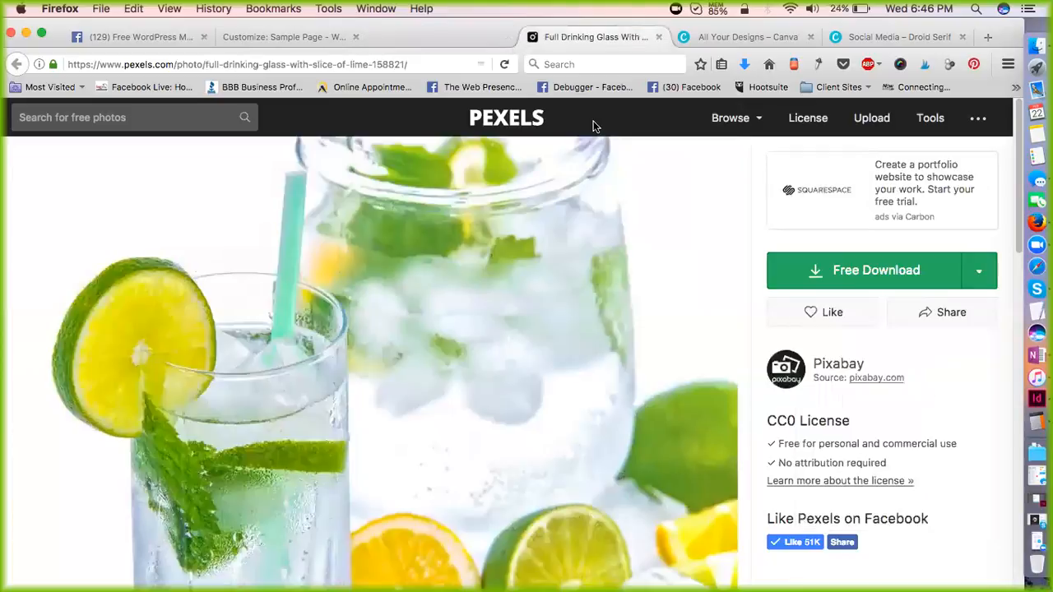
click(985, 278)
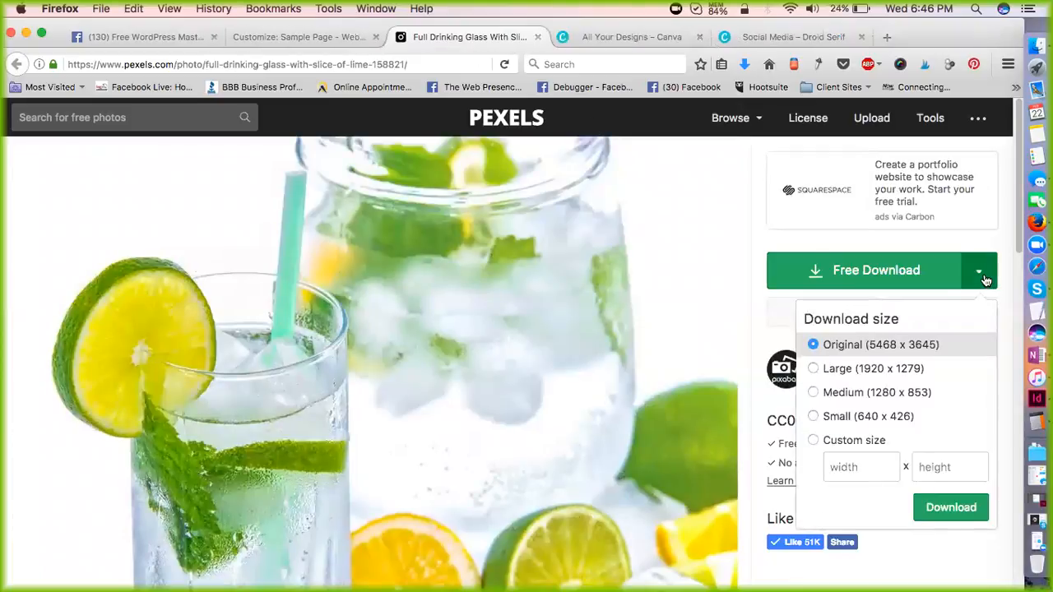
click(903, 375)
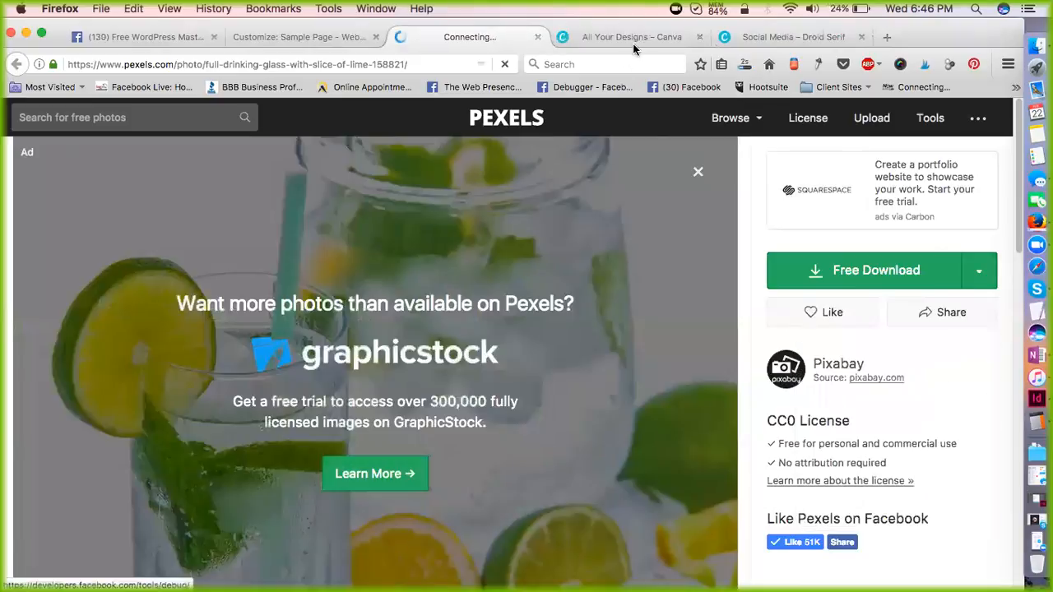
click(538, 37)
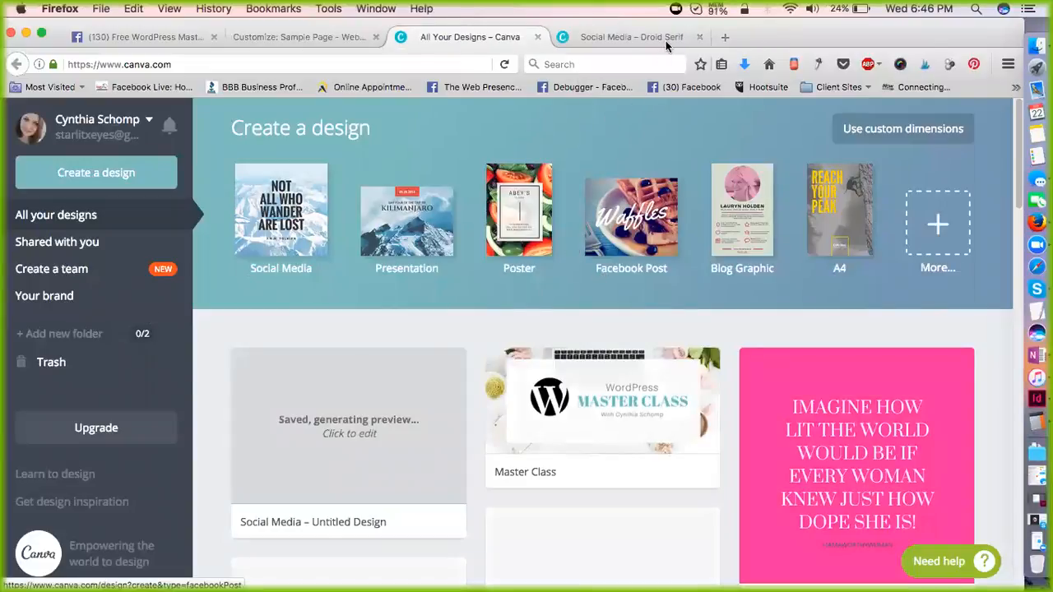
- Switch to the Social Media – Droid Serif design and reveal mineral-water-lime-ice-mint-158821.jpeg in Finder
click(632, 37)
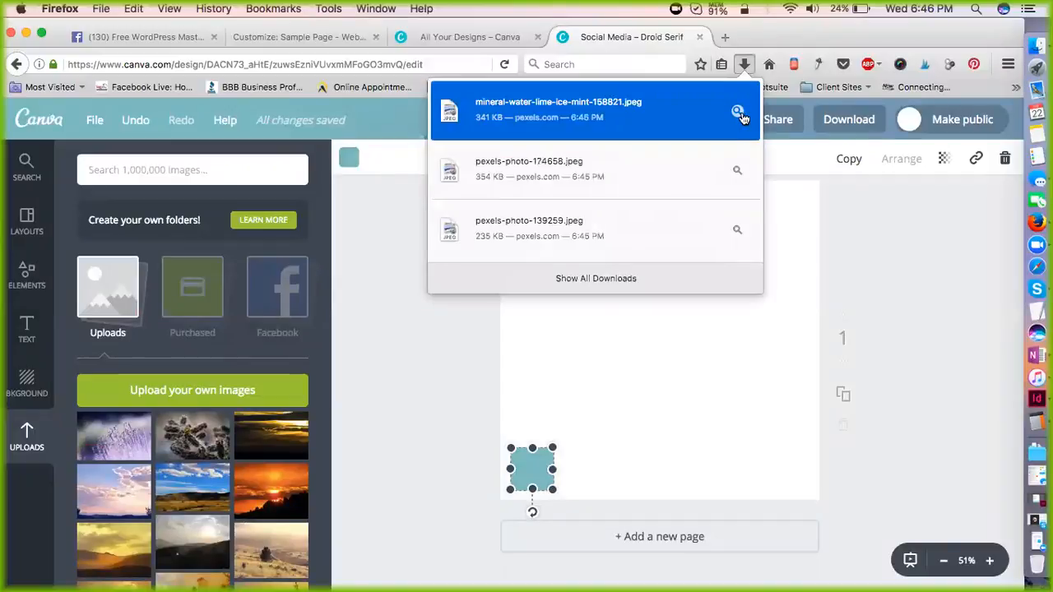
click(738, 113)
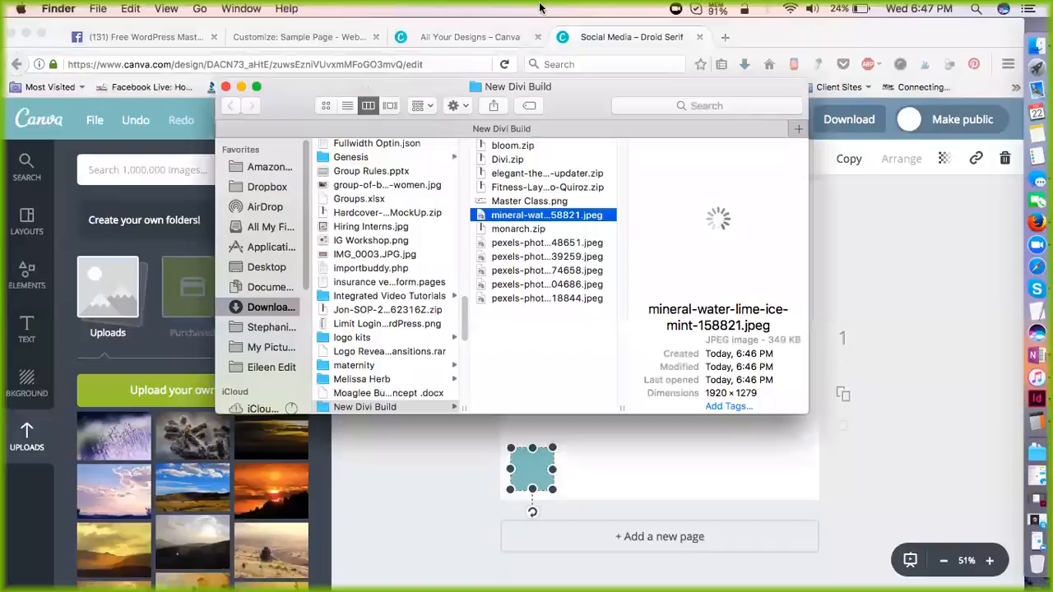
- Drop the downloaded photo files from Finder into Canva's Uploads and dismiss the monarch.zip format error
shift+click(534, 299)
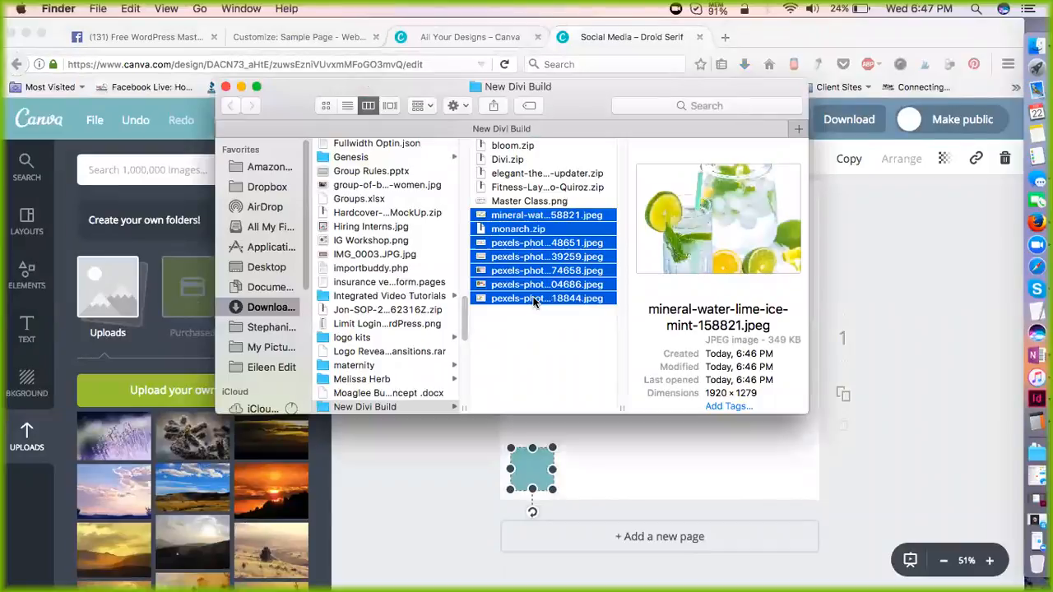
drag(533, 301, 351, 533)
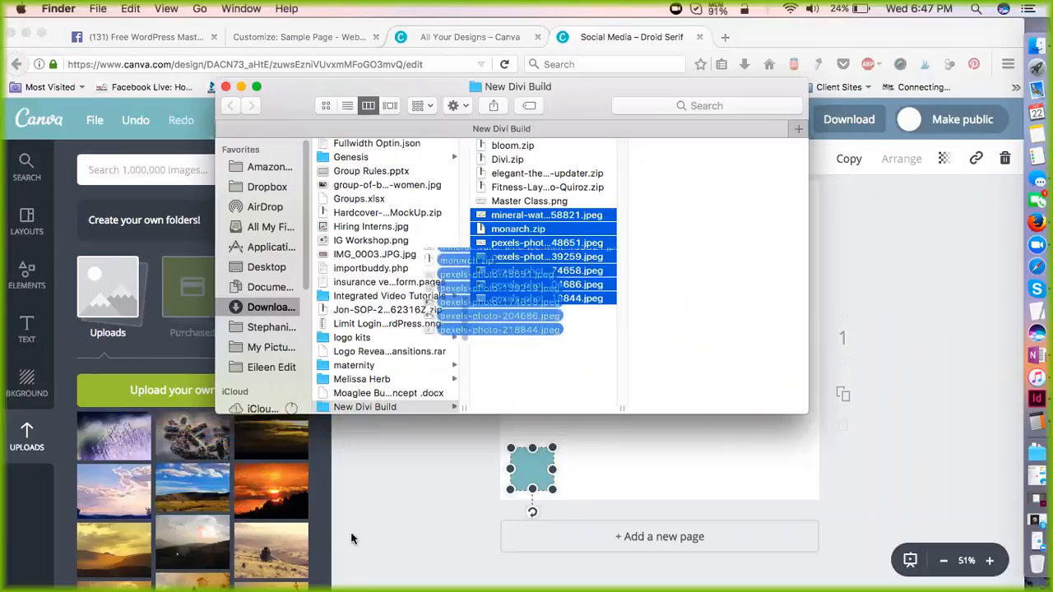
drag(508, 286, 122, 547)
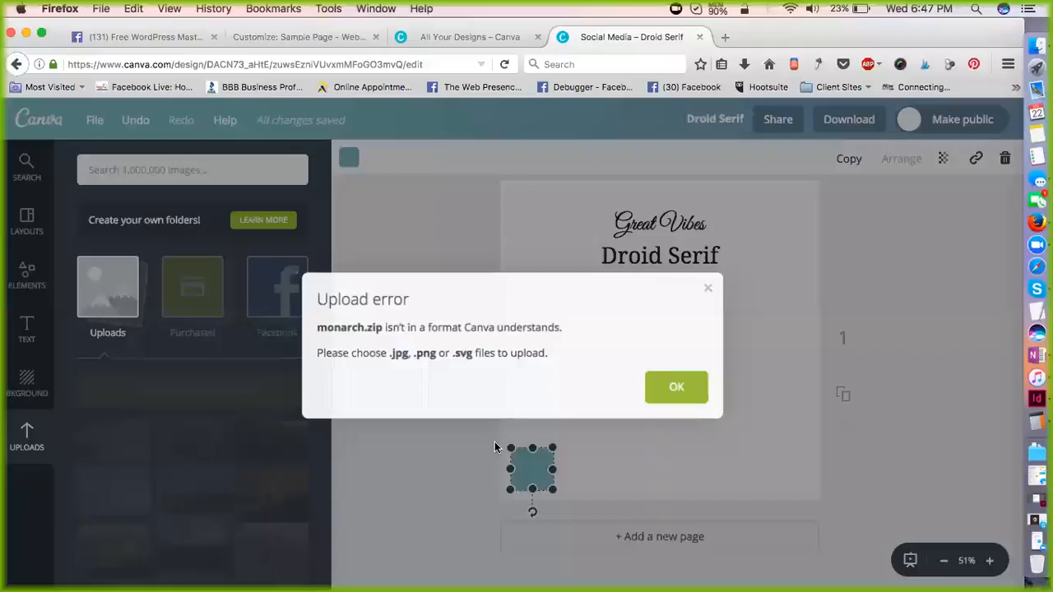
click(670, 386)
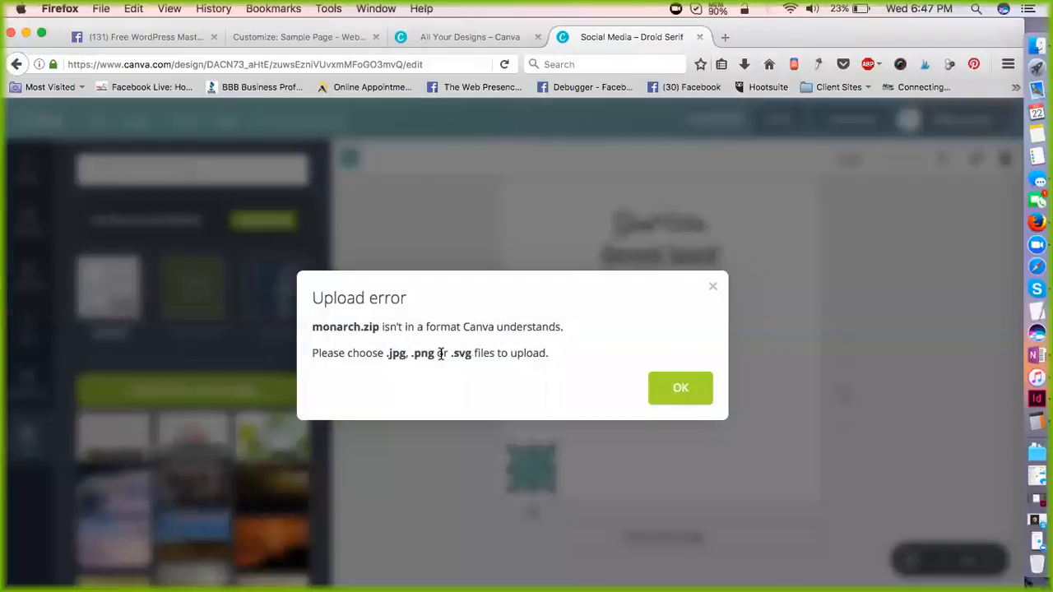
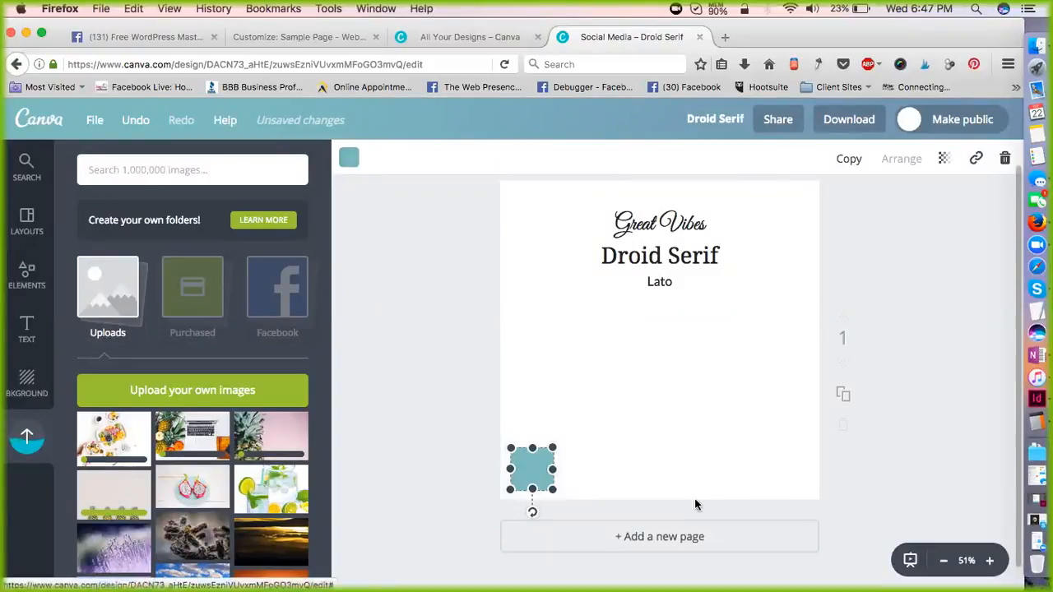
- Add page 2 and fill it with the first single-photo grid from Elements > Grids
click(669, 541)
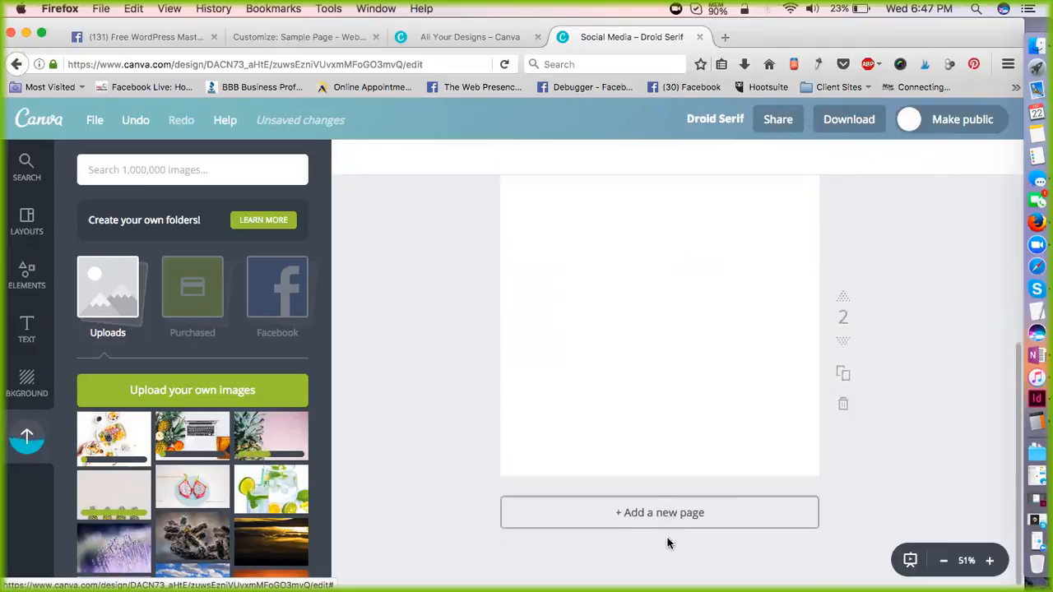
drag(276, 505, 262, 487)
click(35, 230)
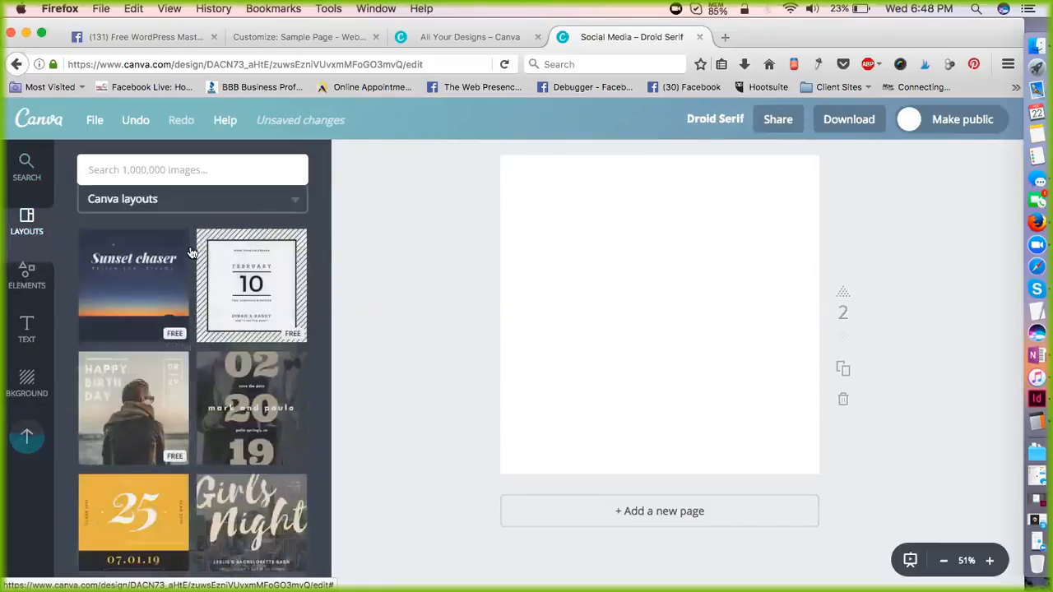
click(28, 262)
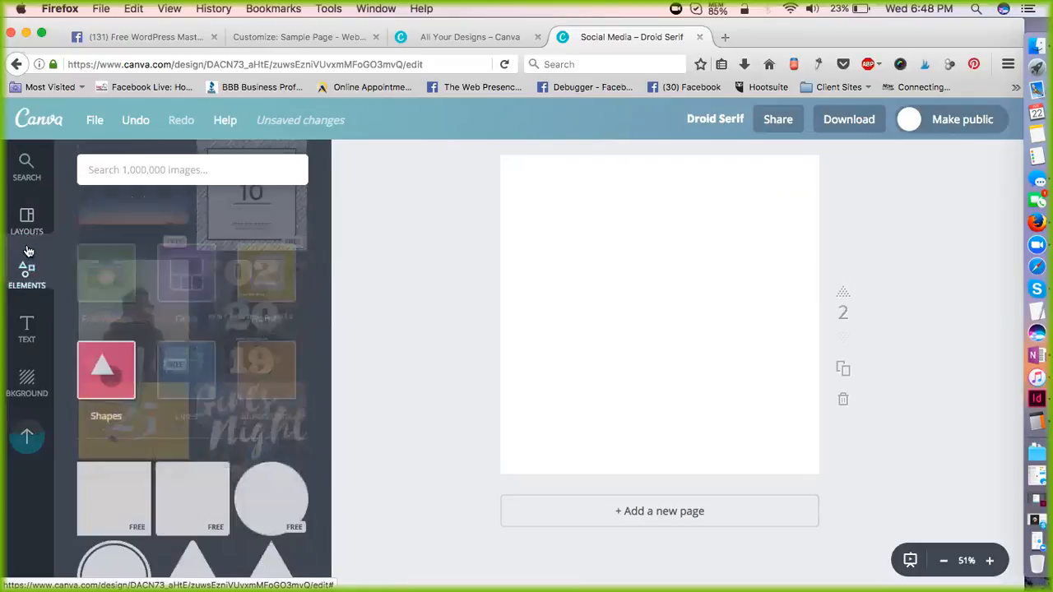
click(25, 232)
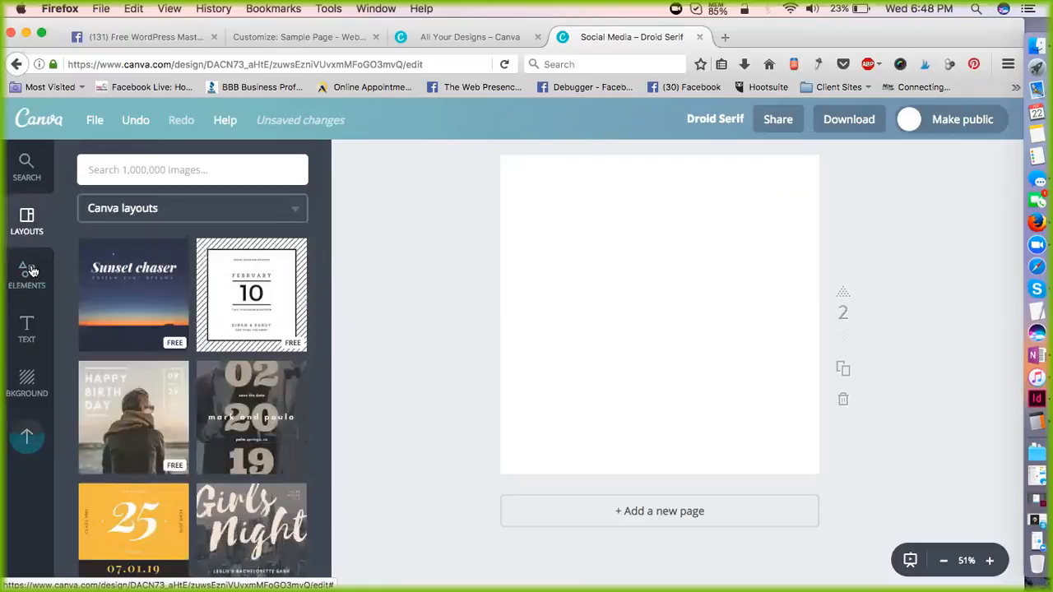
click(31, 284)
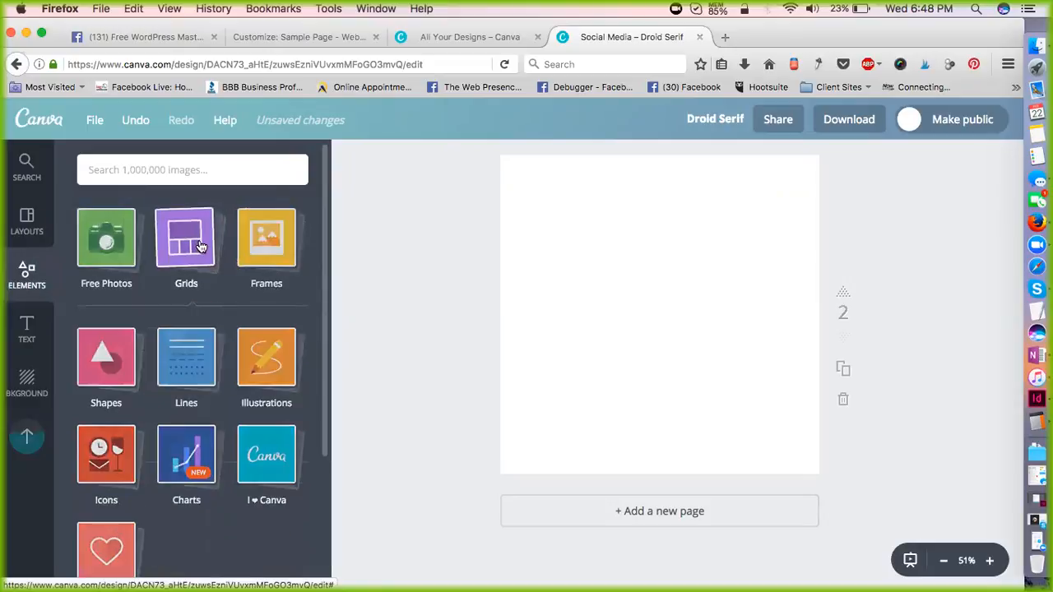
click(198, 247)
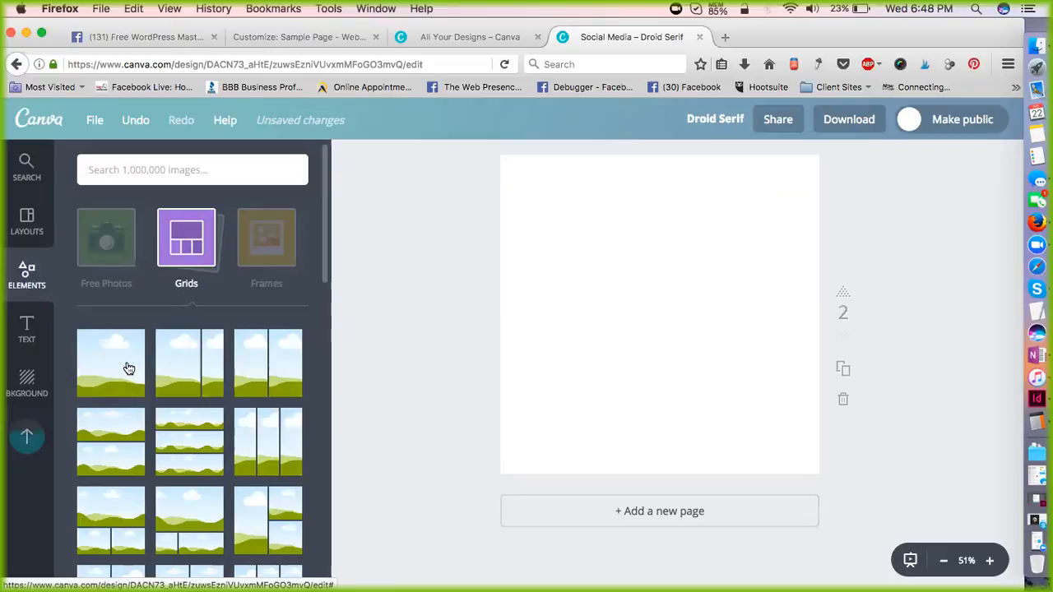
click(122, 364)
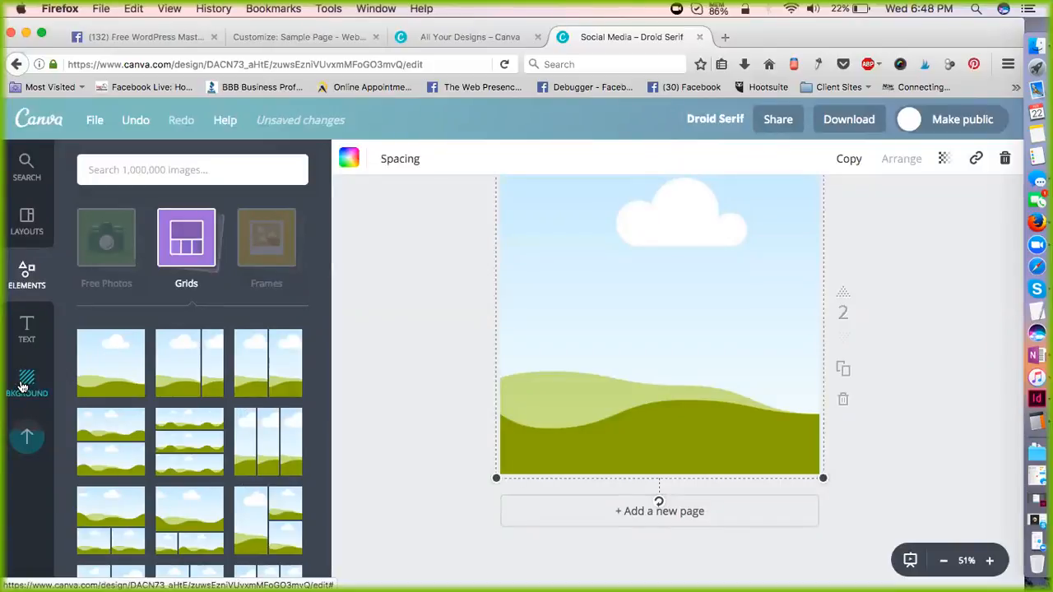
- Duplicate the grid page so the design has seven sky-and-hills pages
click(24, 387)
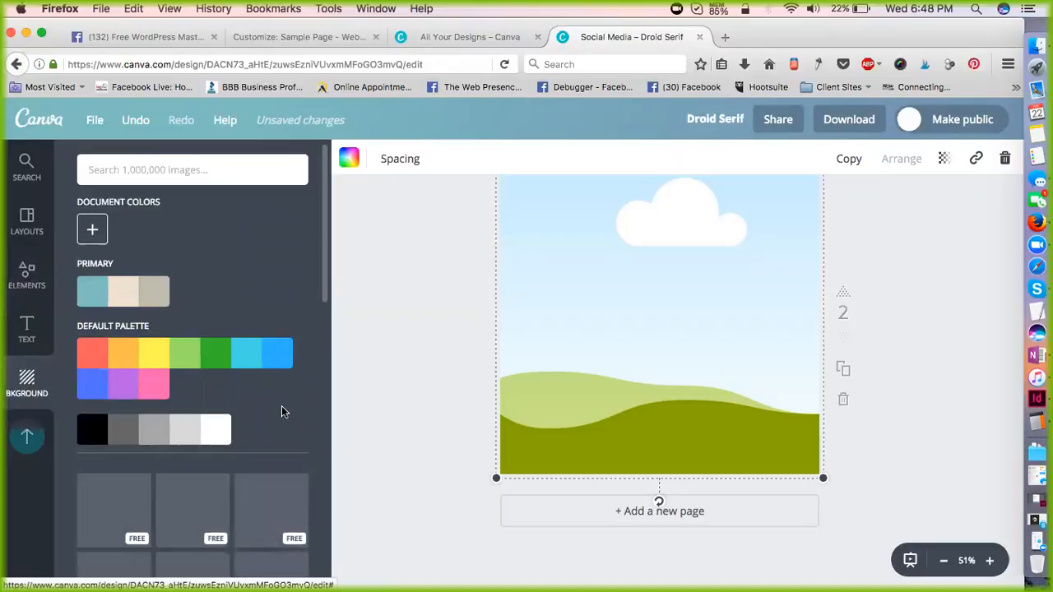
scroll(281, 406, down, 3)
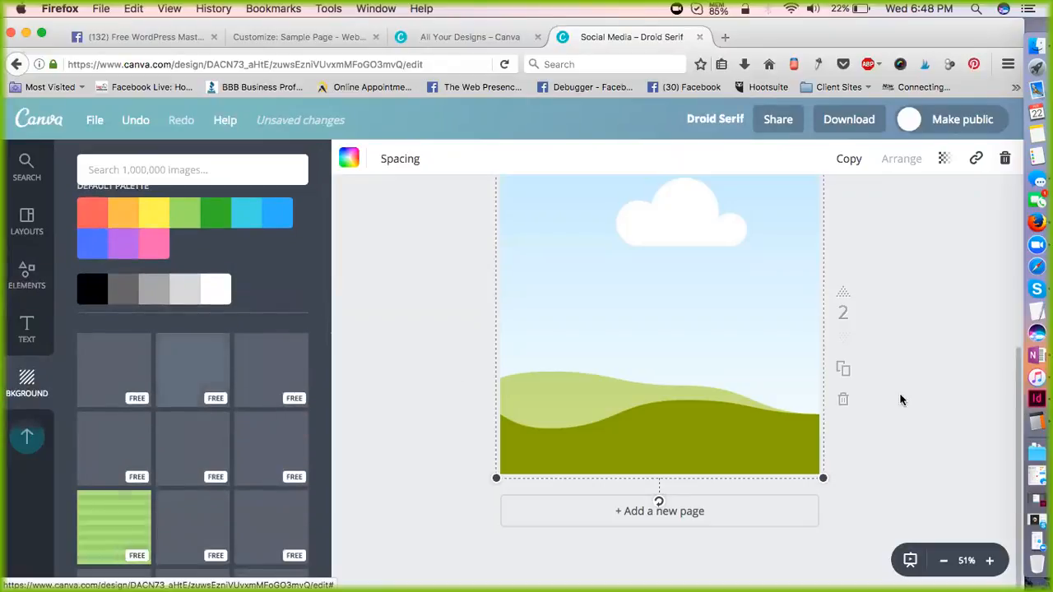
click(848, 375)
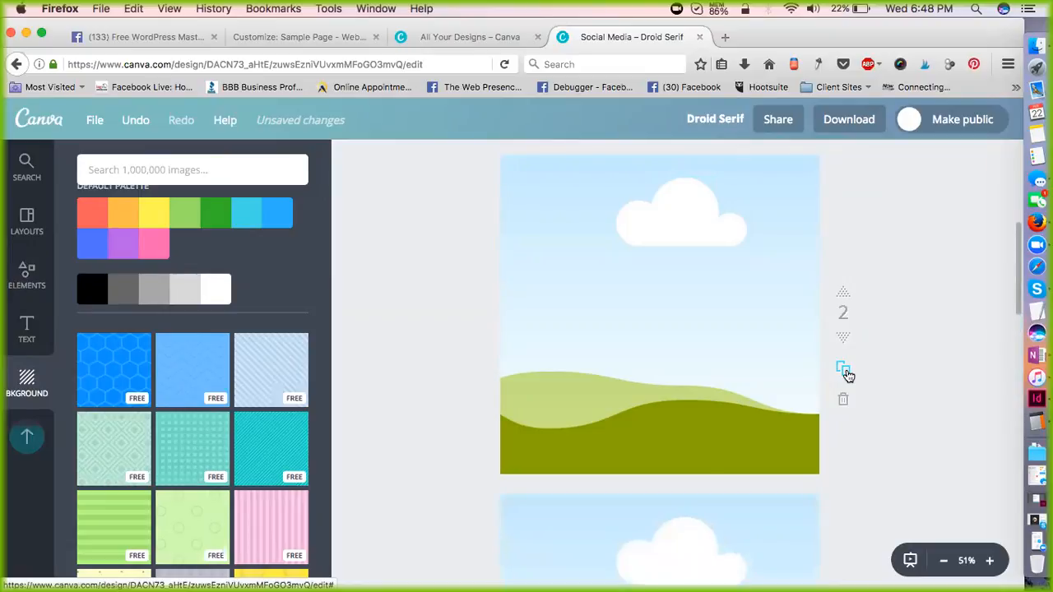
- Show the Uploads panel and scroll through the uploaded photos
click(48, 439)
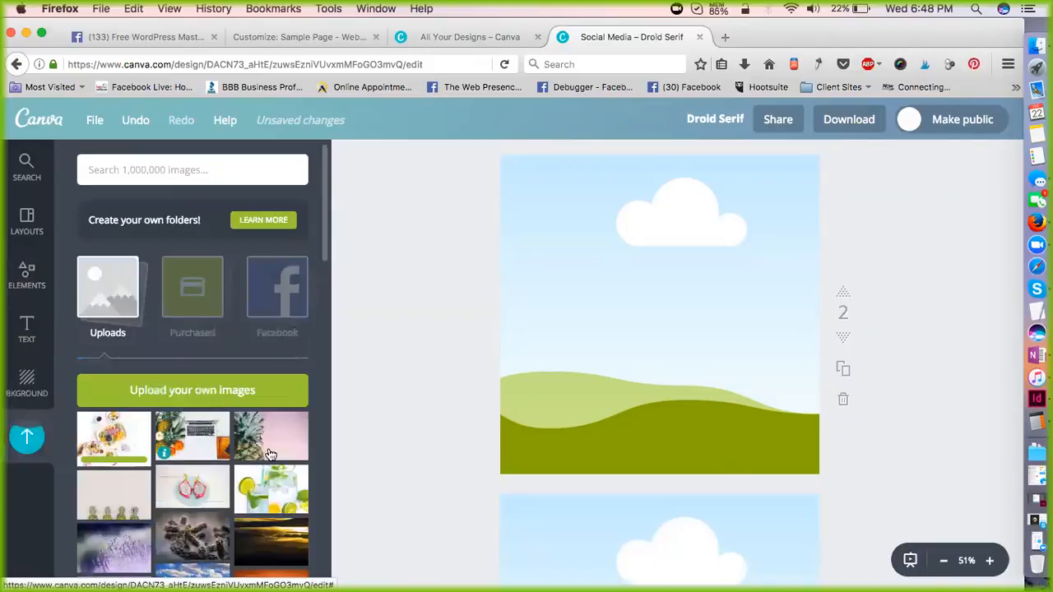
scroll(771, 371, up, 4)
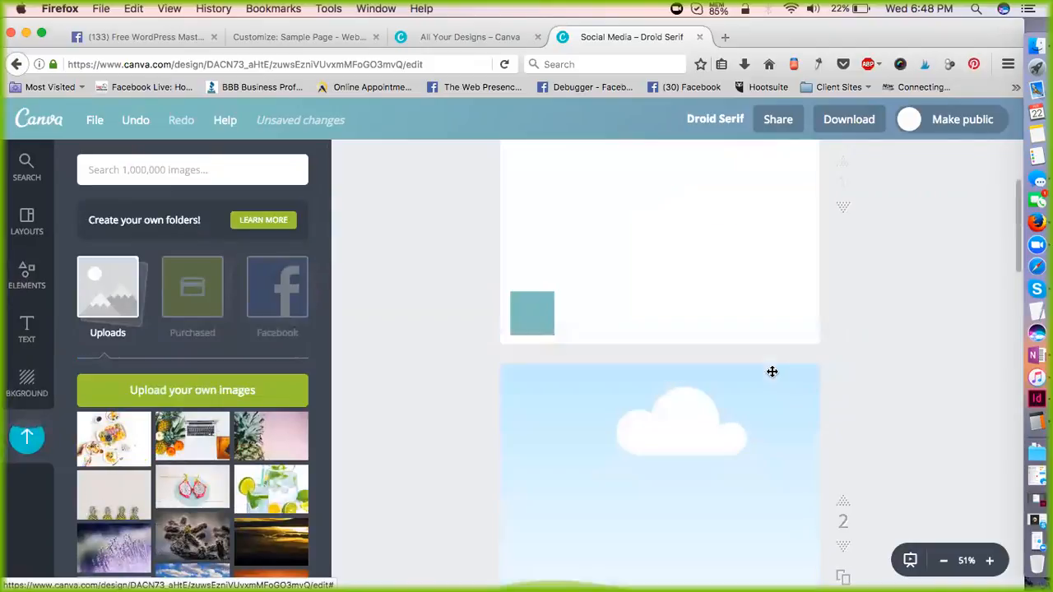
scroll(772, 377, down, 3)
scroll(772, 372, down, 10)
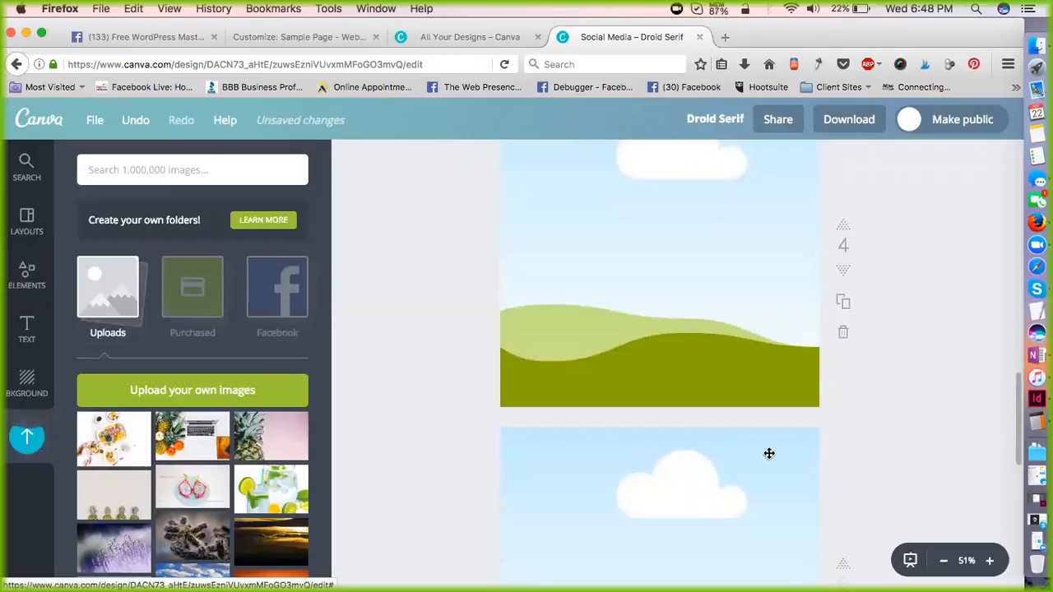
scroll(782, 482, down, 1)
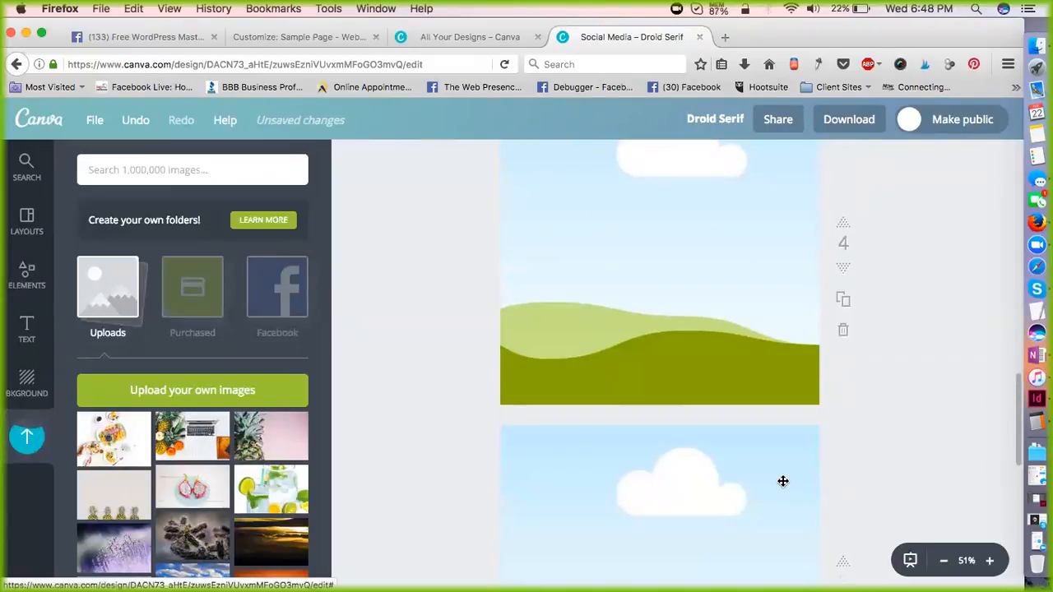
scroll(783, 482, down, 9)
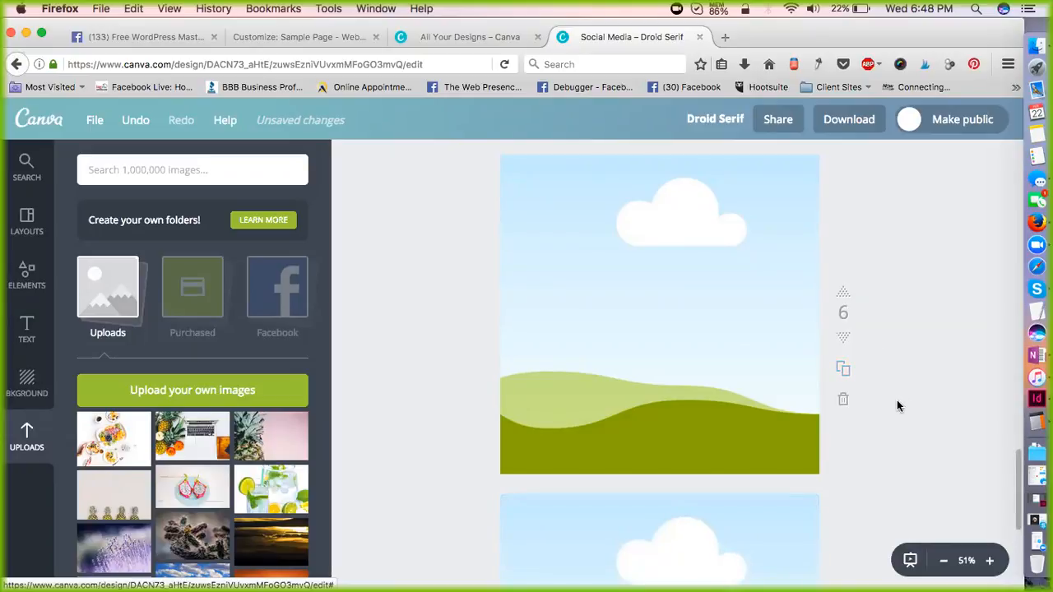
scroll(897, 400, down, 5)
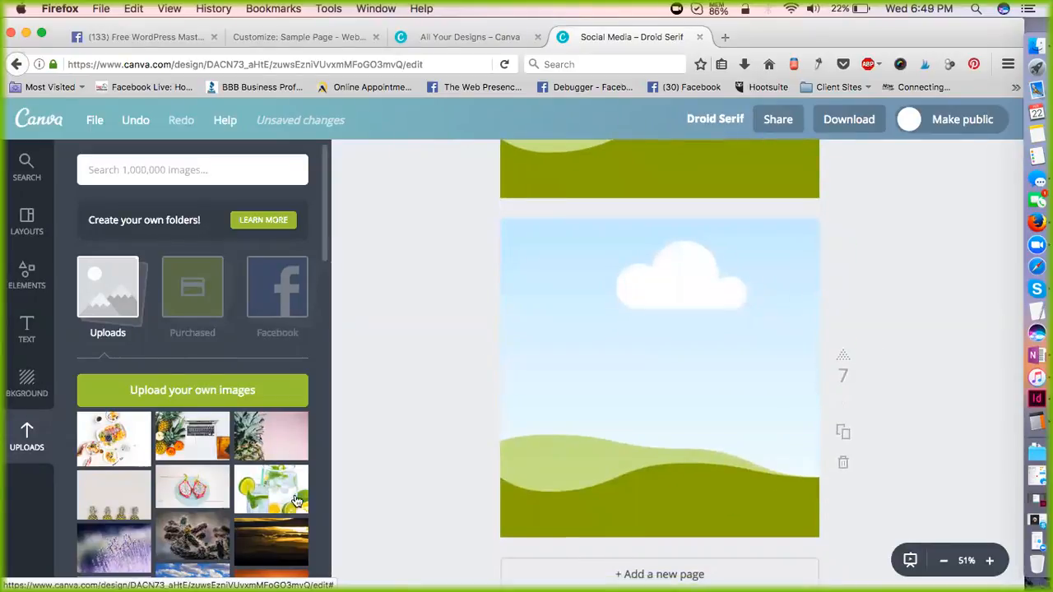
- Place the lemon-water photo on page 7 and the dragon-fruit photo on page 6
drag(282, 492, 684, 444)
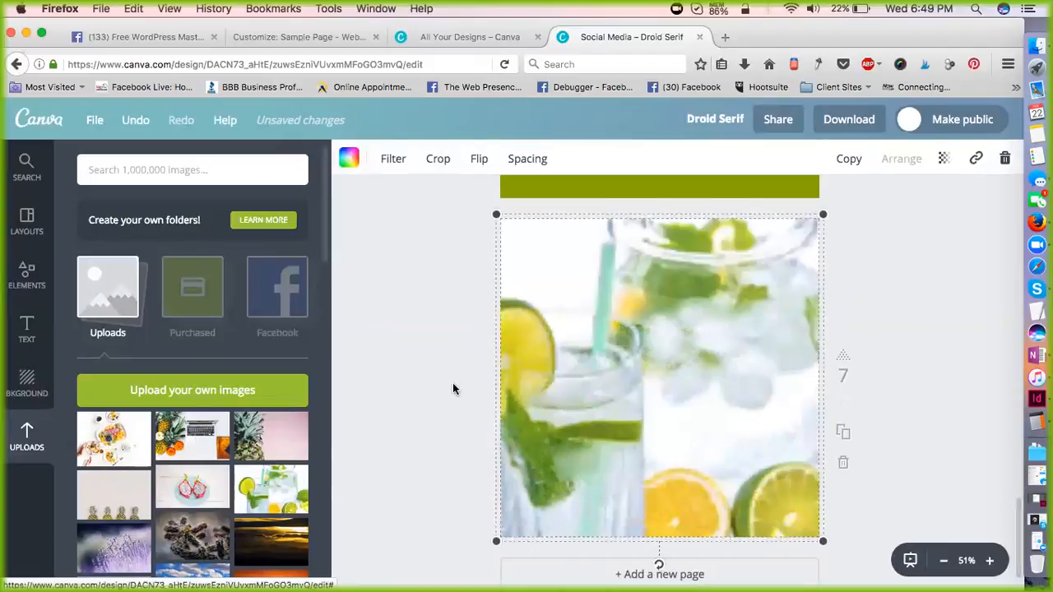
scroll(452, 385, up, 5)
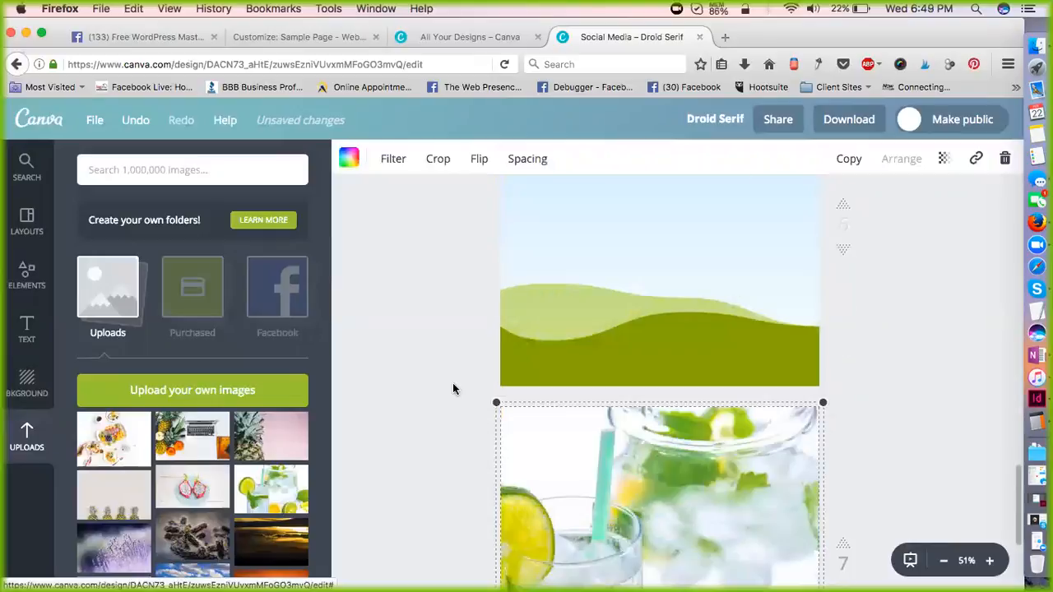
scroll(452, 387, up, 3)
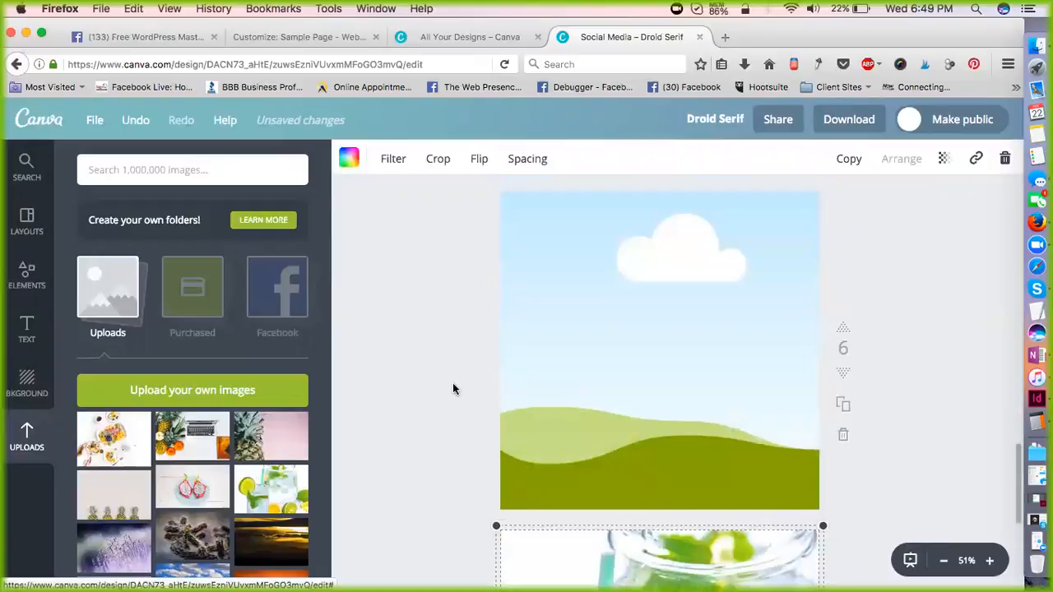
drag(197, 489, 701, 381)
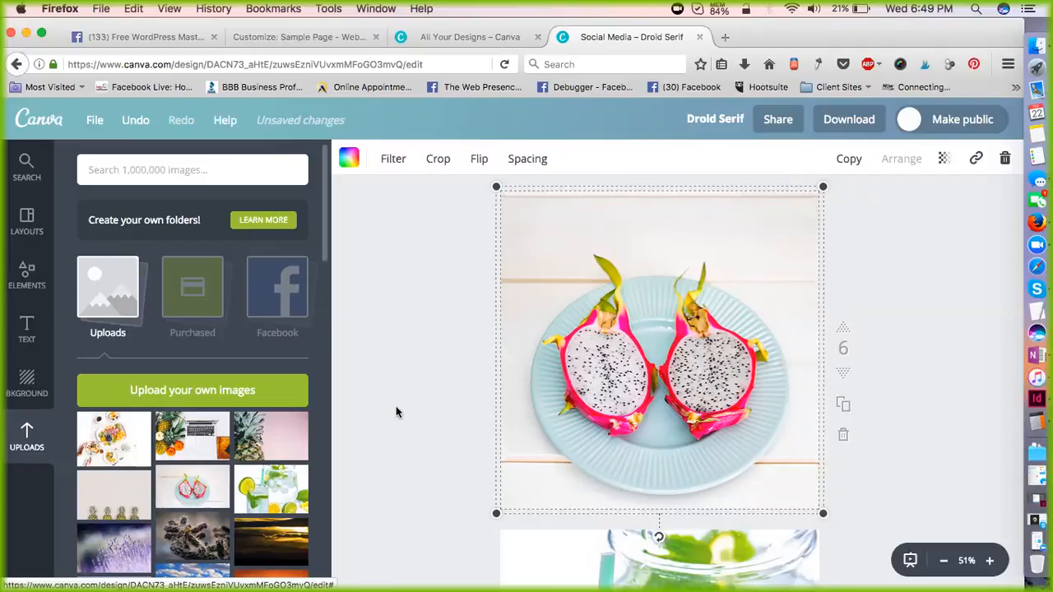
scroll(396, 412, up, 3)
scroll(396, 411, up, 5)
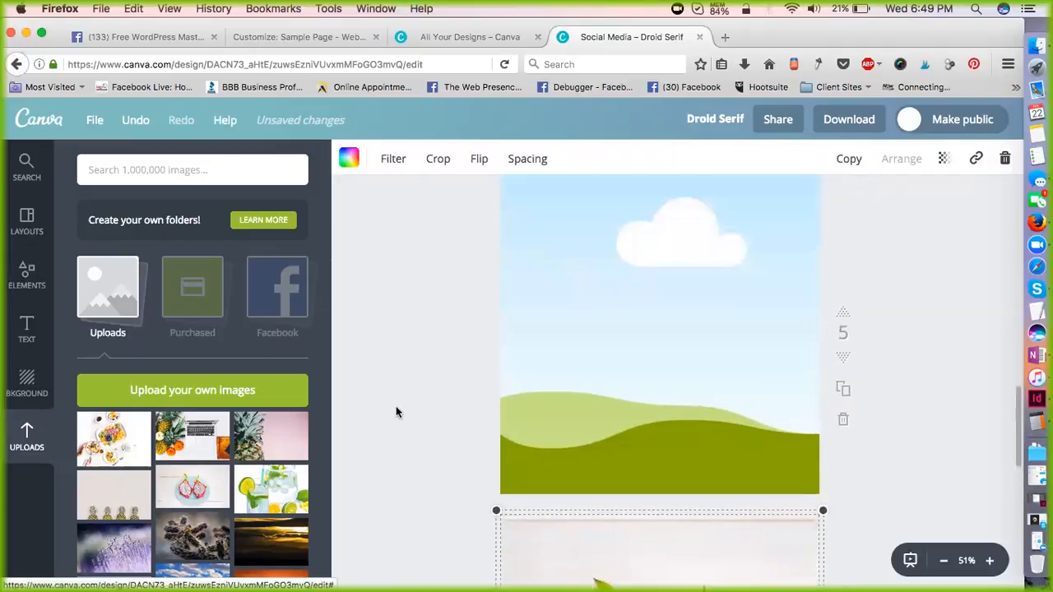
- Place the pineapple-row photo on page 5 and the pink pineapple photo on page 4
drag(113, 493, 636, 326)
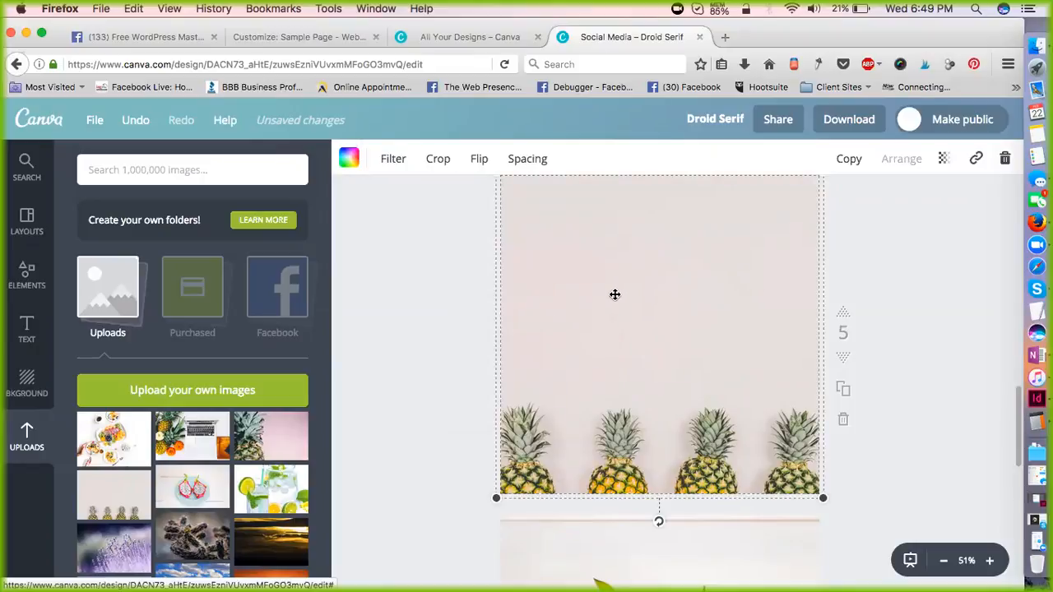
scroll(445, 373, up, 3)
scroll(446, 375, up, 3)
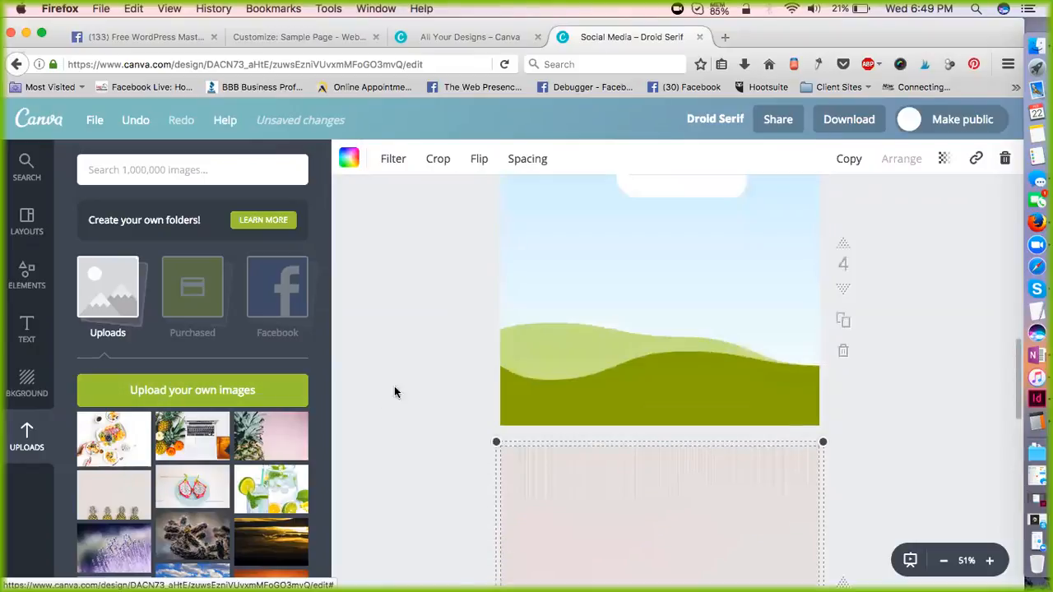
drag(273, 435, 614, 333)
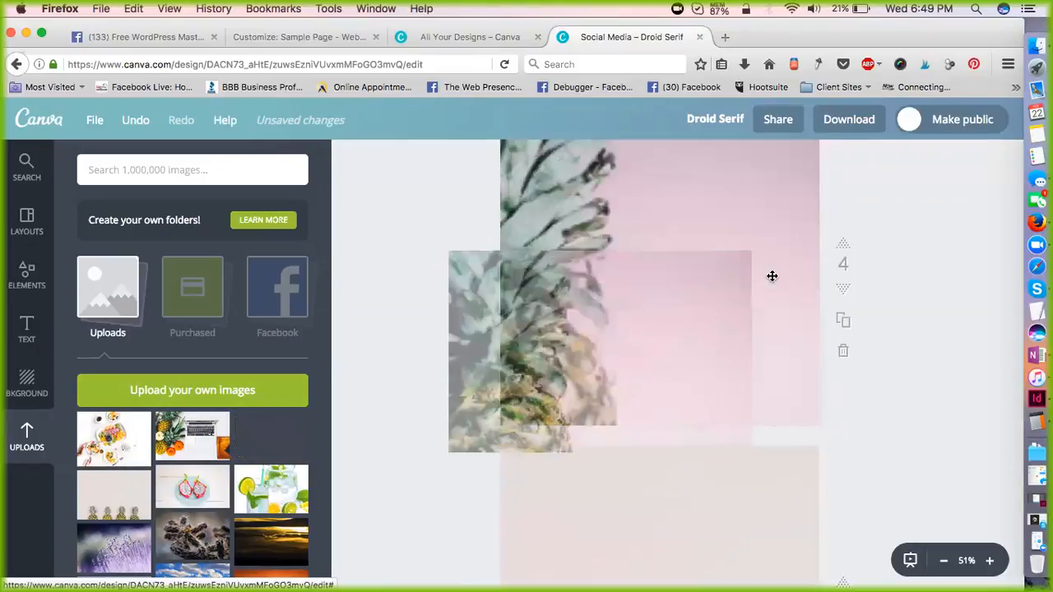
scroll(745, 313, up, 3)
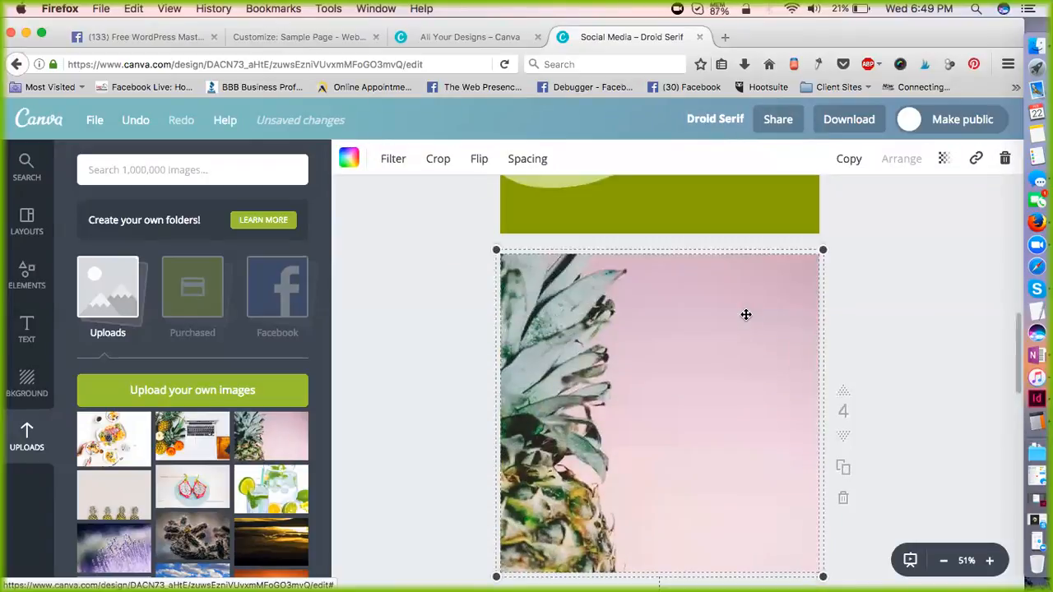
scroll(617, 404, up, 3)
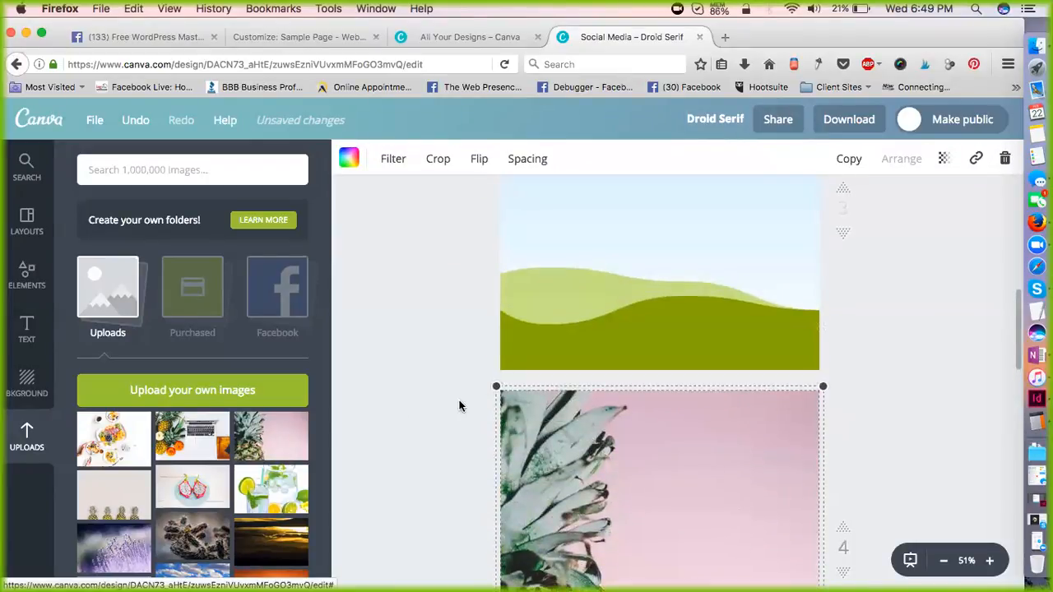
- Try dropping the pineapple-and-laptop photo on page 3 and dismiss the browser image menu
drag(192, 436, 686, 253)
right_click(206, 435)
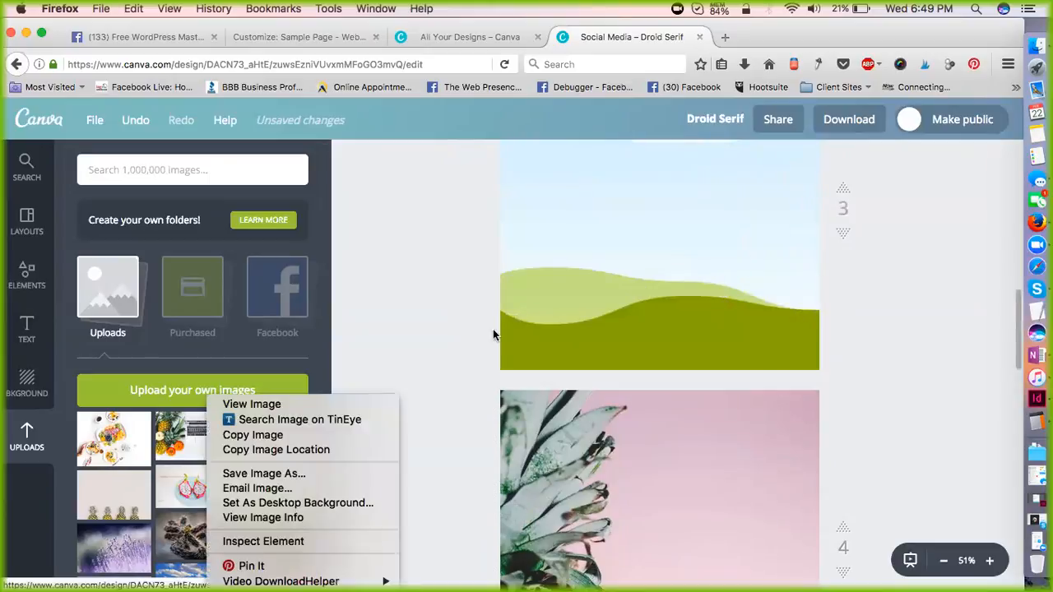
click(584, 260)
scroll(590, 256, up, 3)
scroll(590, 256, up, 1)
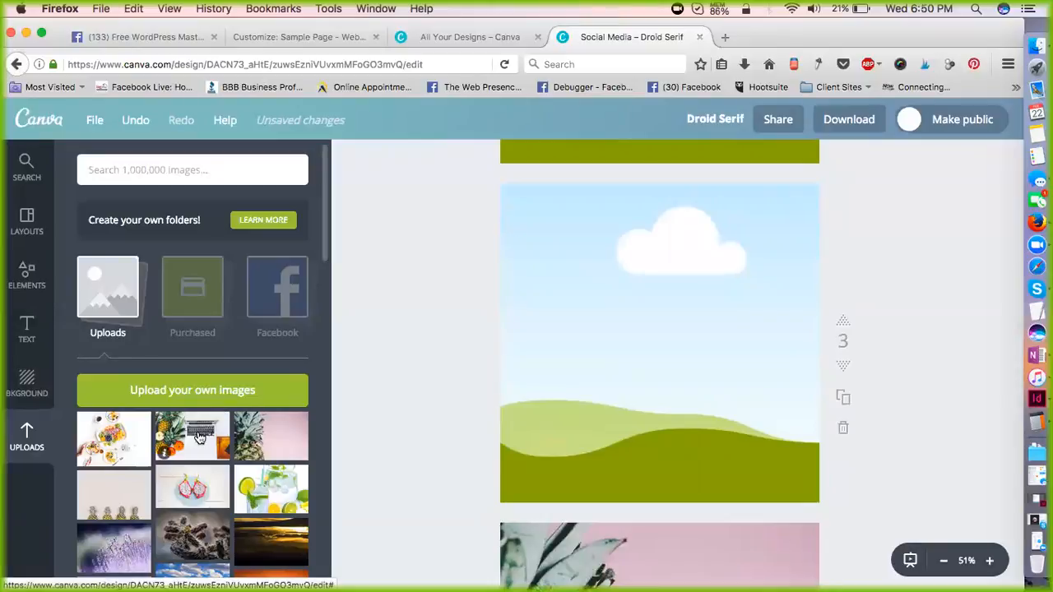
- Place the pineapple-and-laptop photo on page 3 and shift its crop to show the left-side pineapples
drag(490, 383, 530, 357)
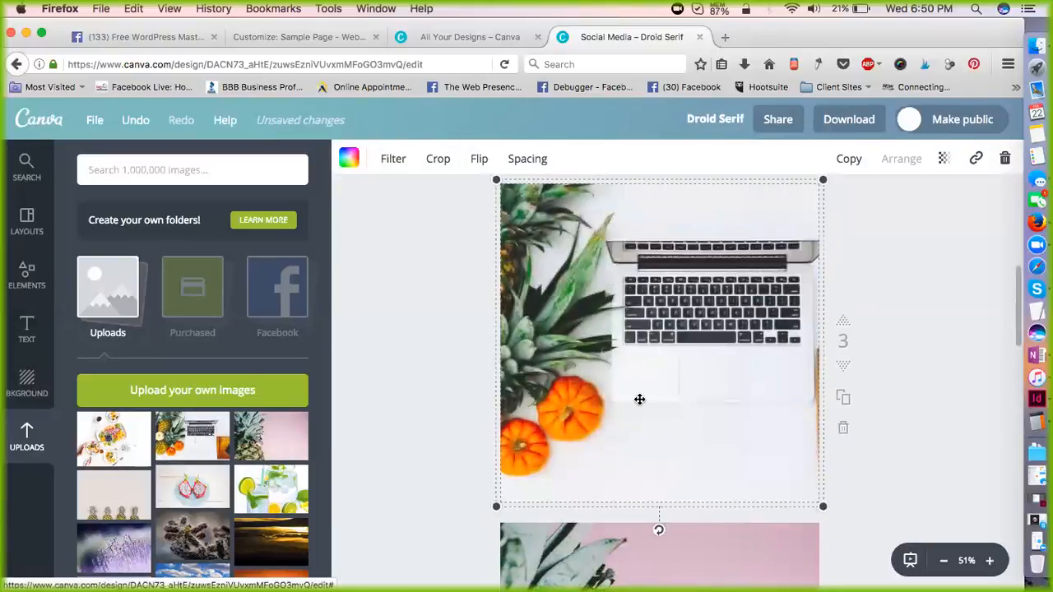
double_click(672, 337)
drag(721, 346, 576, 347)
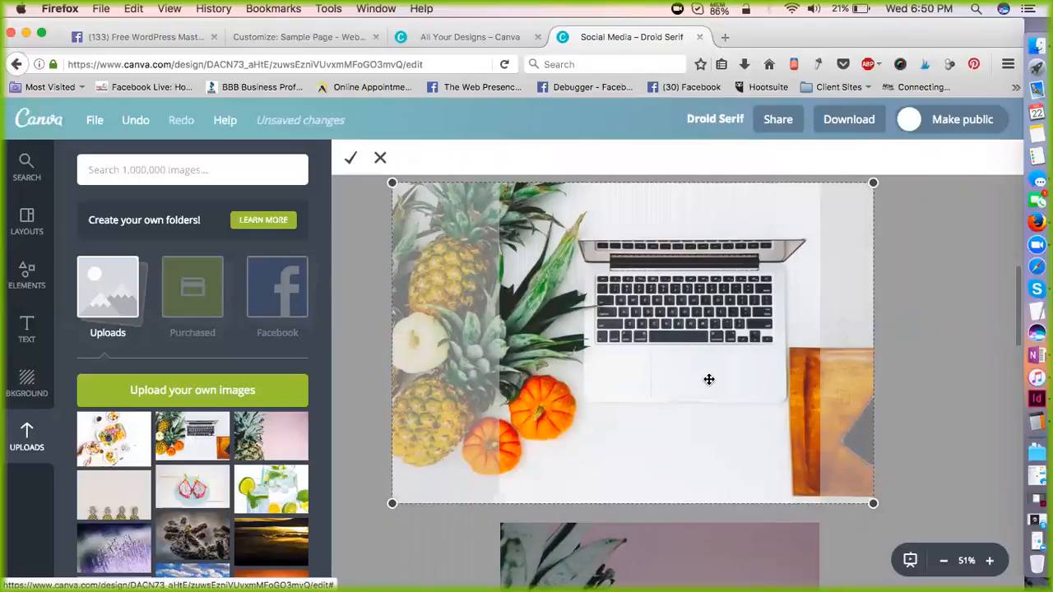
drag(709, 379, 656, 380)
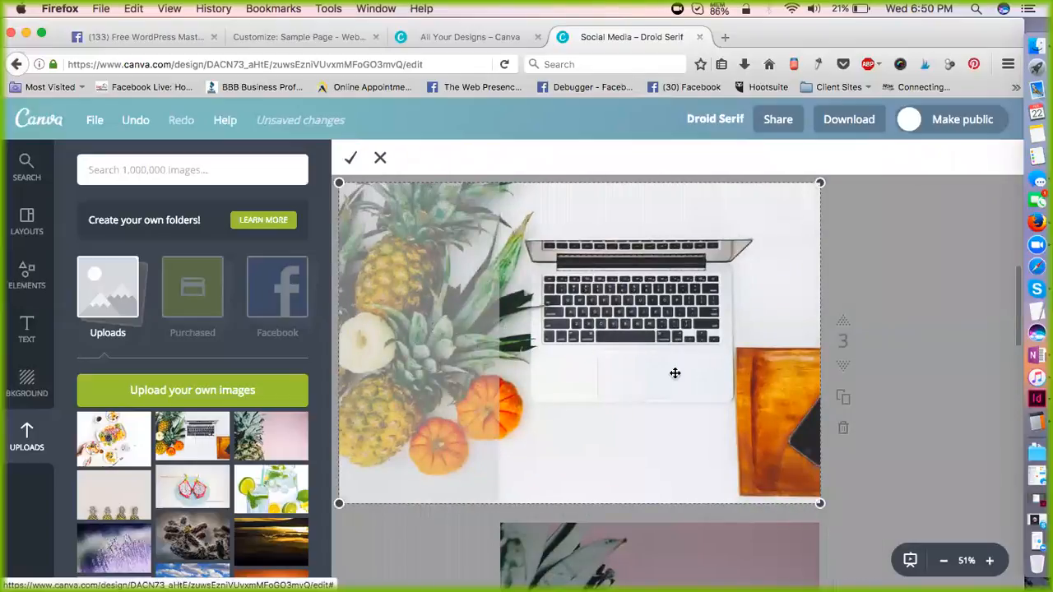
drag(736, 350, 833, 341)
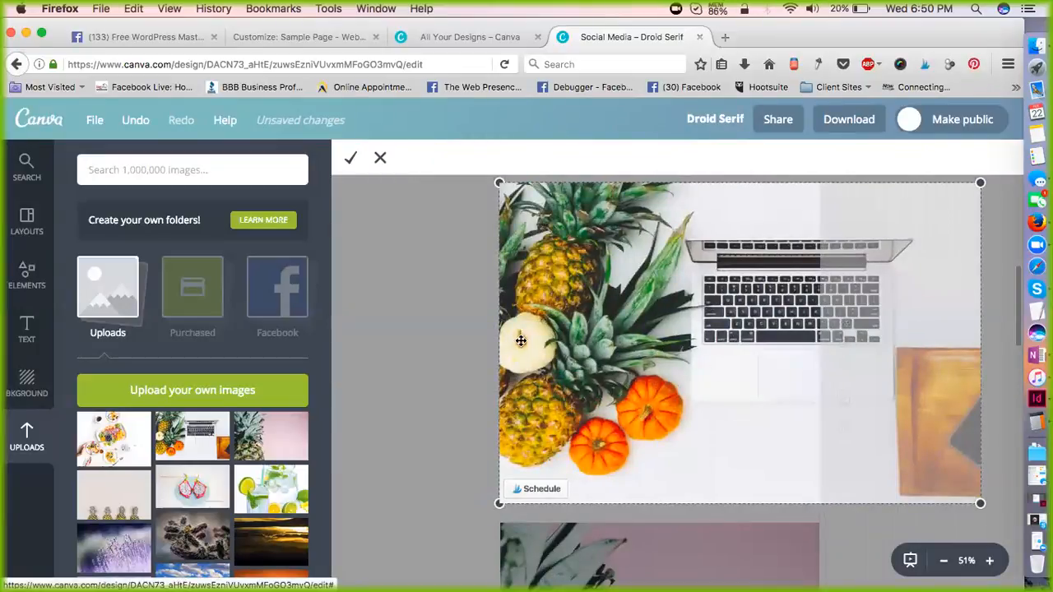
click(352, 161)
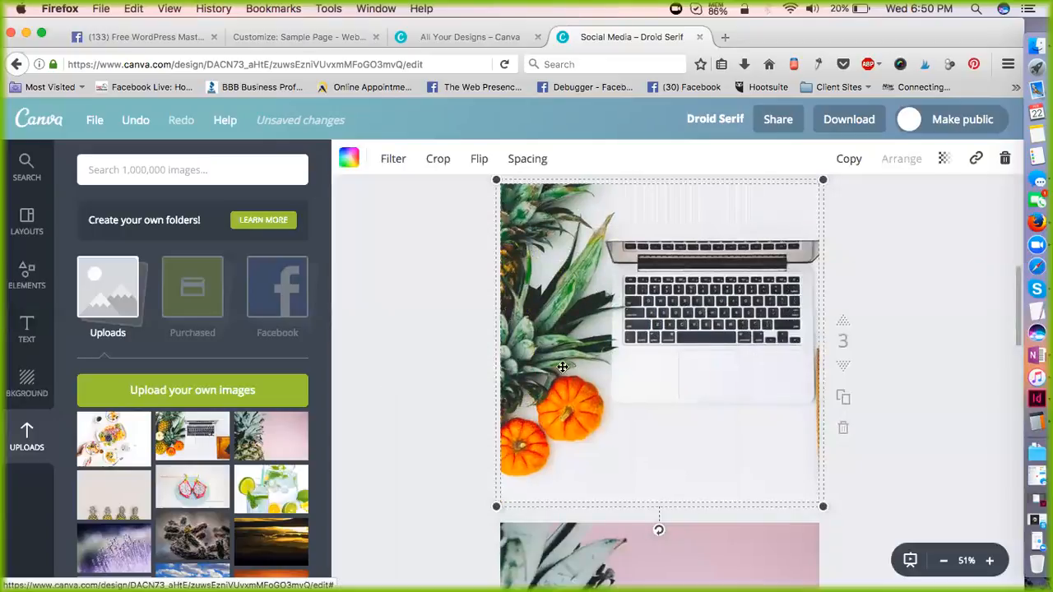
- Reopen the crop on page 3's photo and confirm the adjusted framing
double_click(680, 369)
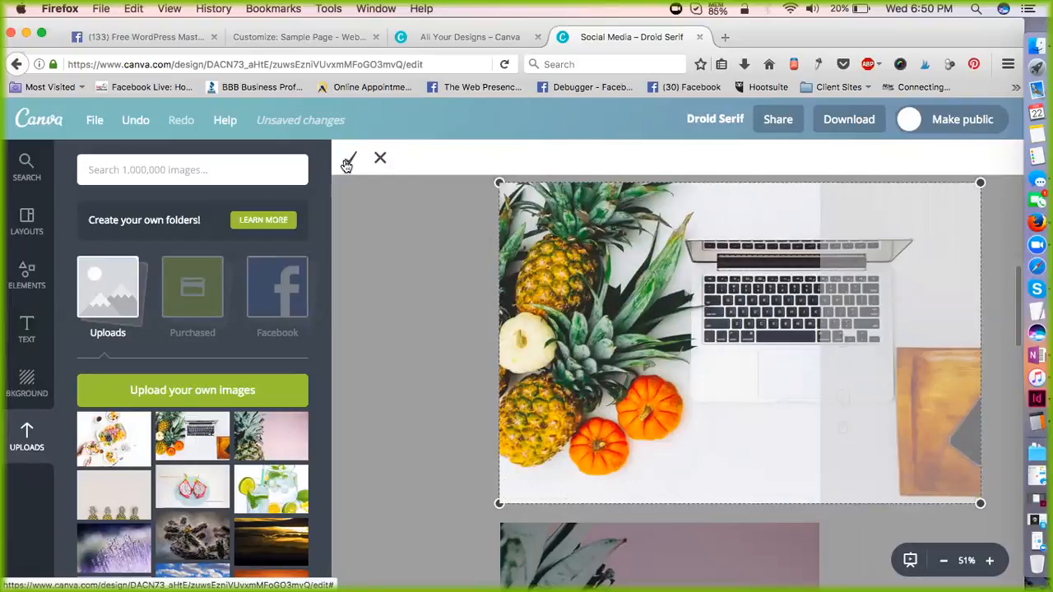
click(348, 164)
scroll(429, 354, up, 3)
scroll(429, 354, down, 2)
scroll(429, 360, up, 3)
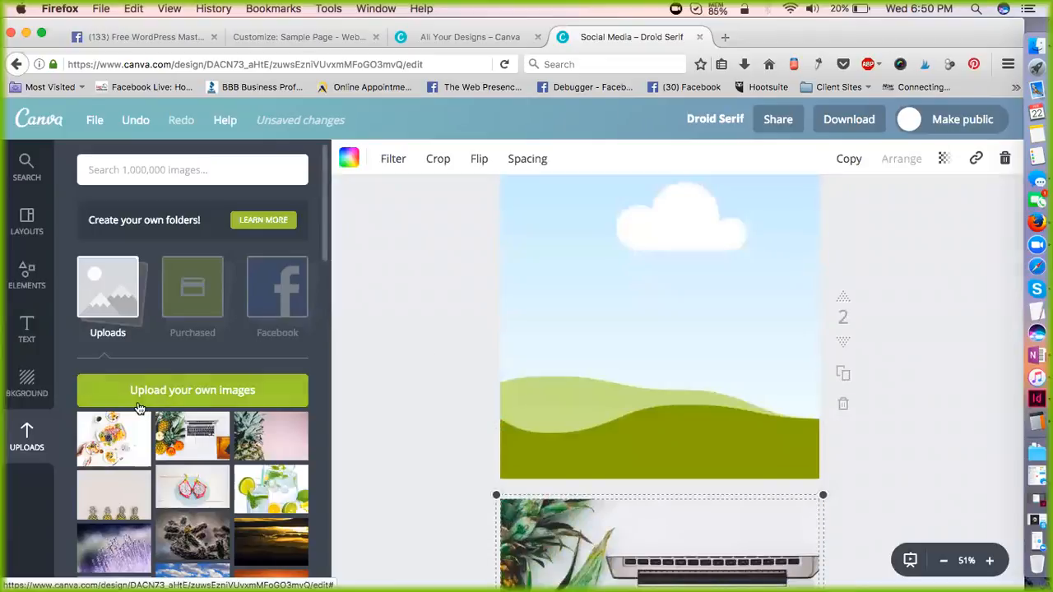
- Drag the overhead fruit-platter photo from Uploads onto page 2
drag(115, 435, 579, 346)
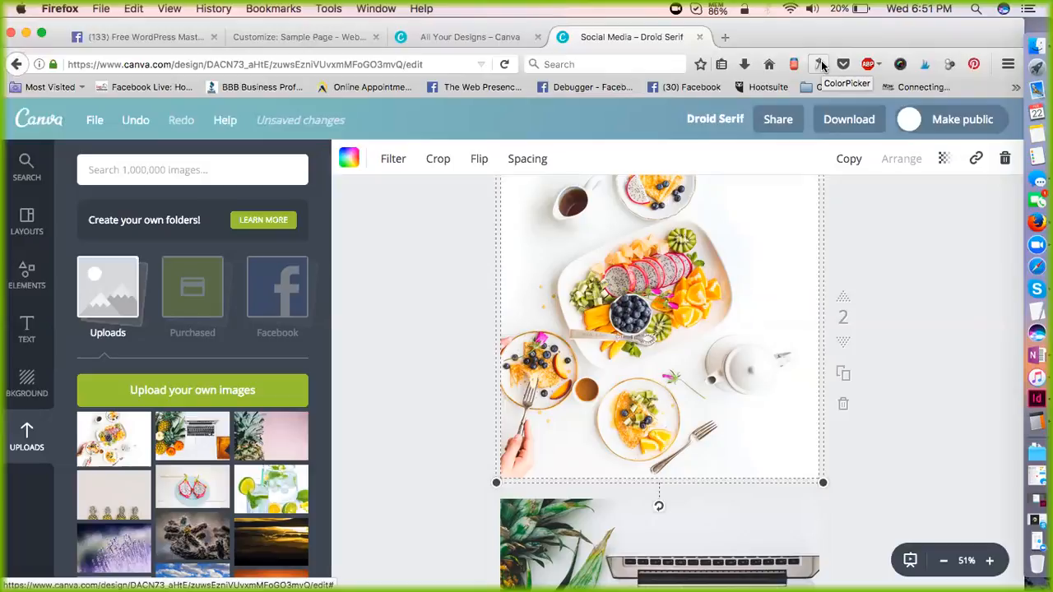
- Start the screen colour sampler and deselect the fruit platter photo
click(821, 65)
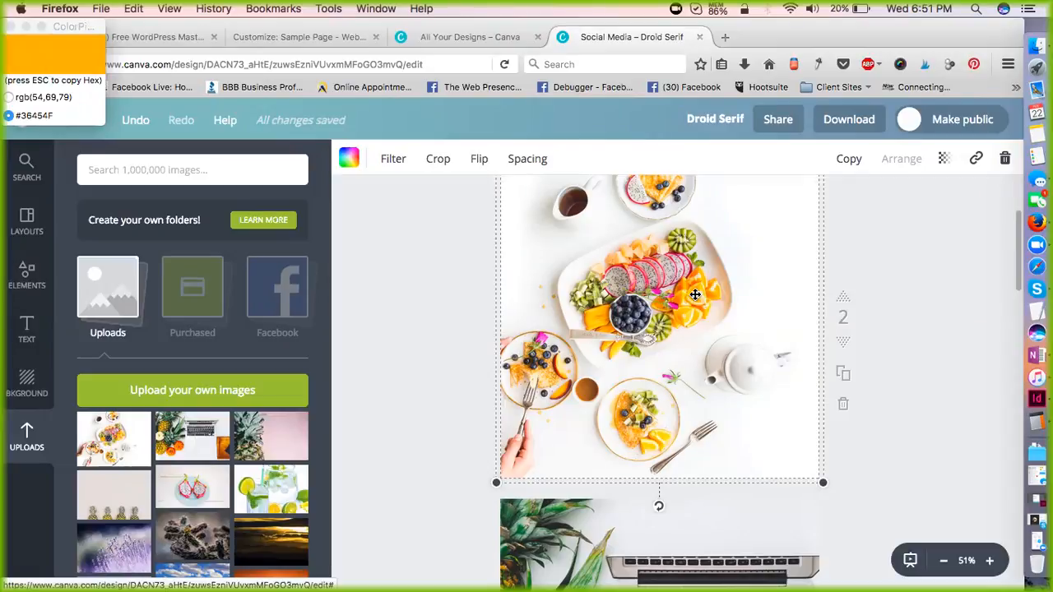
key(Escape)
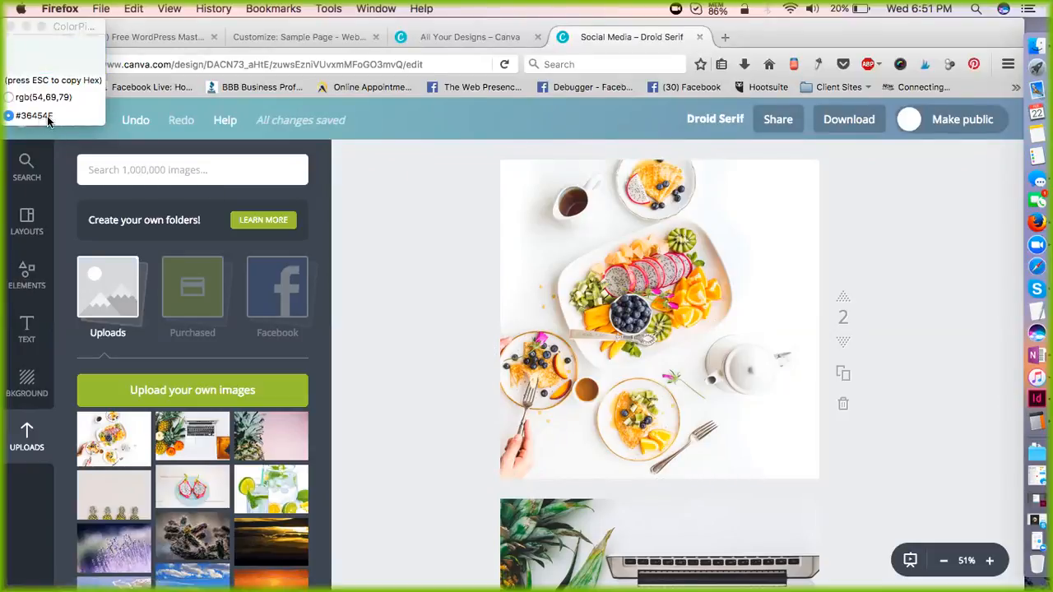
scroll(348, 263, up, 5)
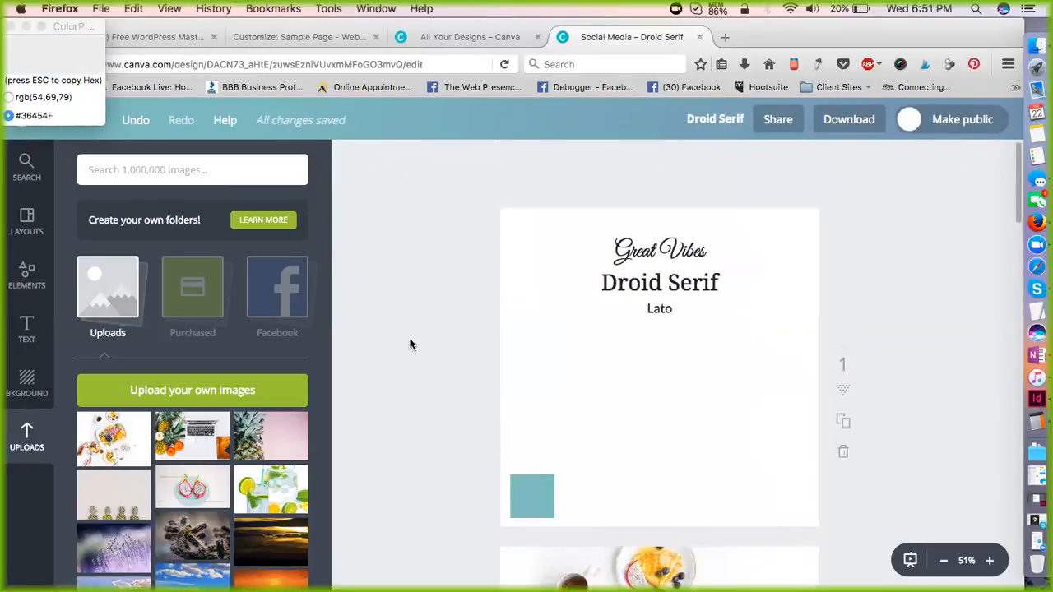
- Recolour page 1's teal square to purple 6c0AAA by replacing the 7ebec0 custom colour code
click(538, 496)
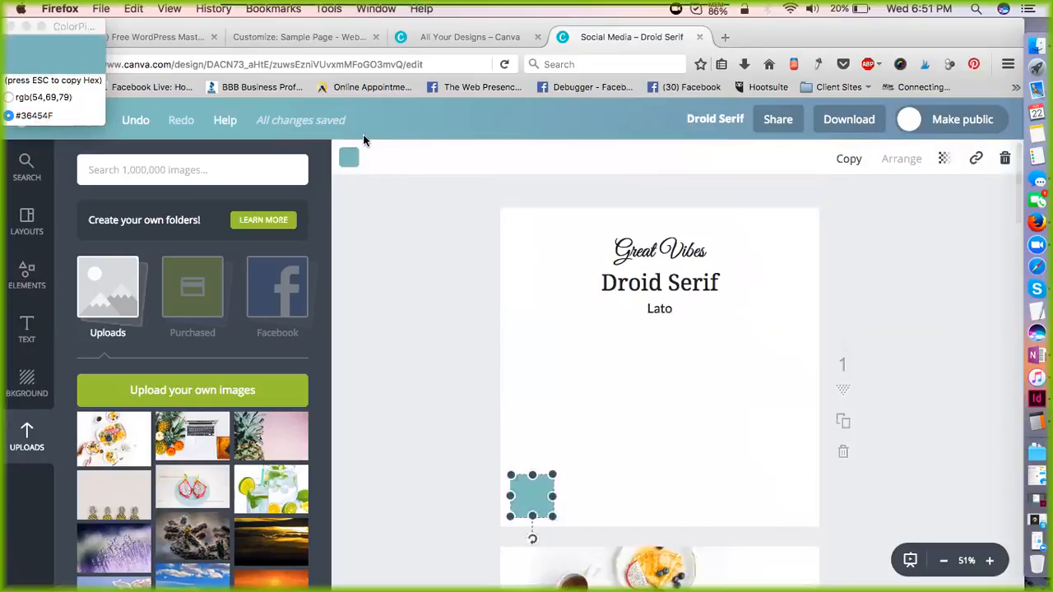
click(349, 158)
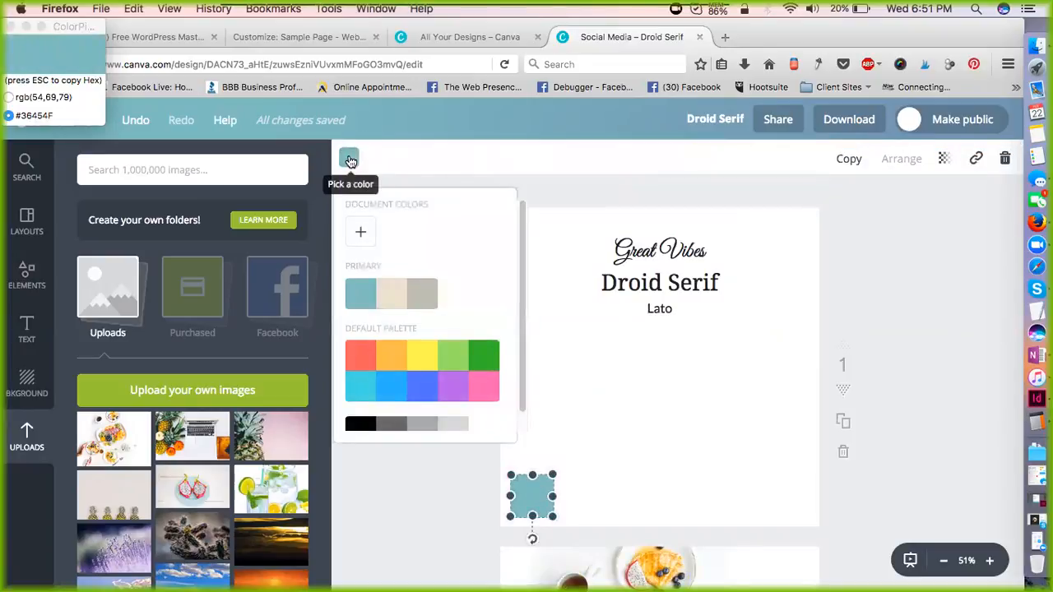
click(360, 232)
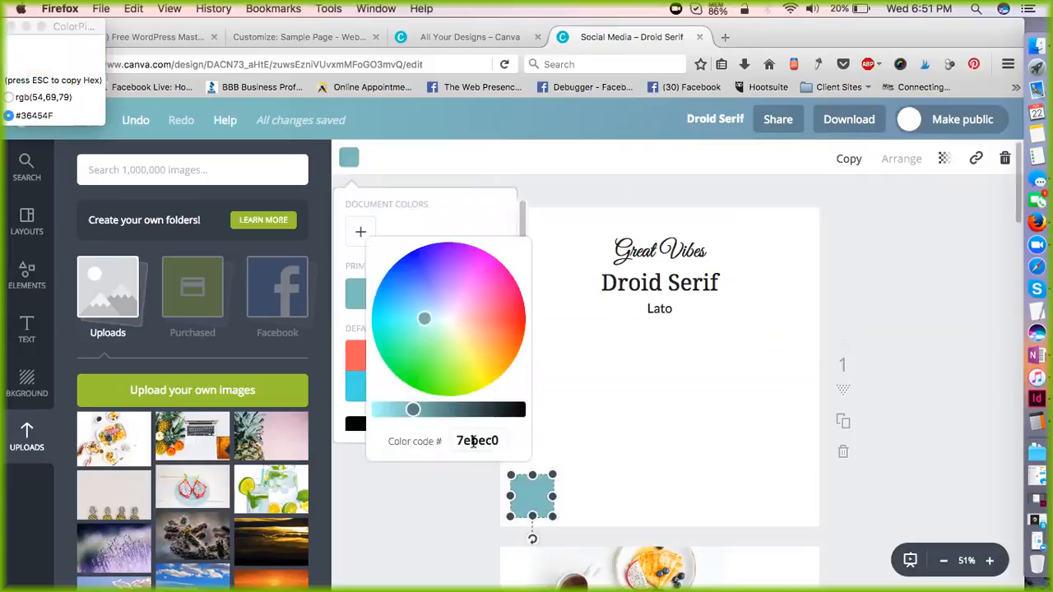
drag(496, 436, 444, 430)
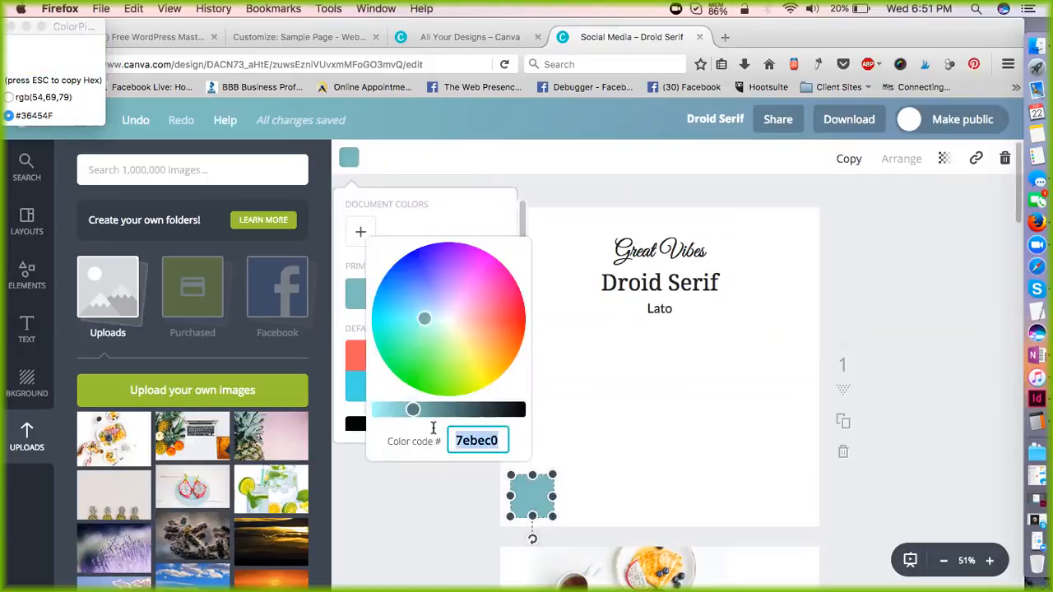
text(6c0AAA)
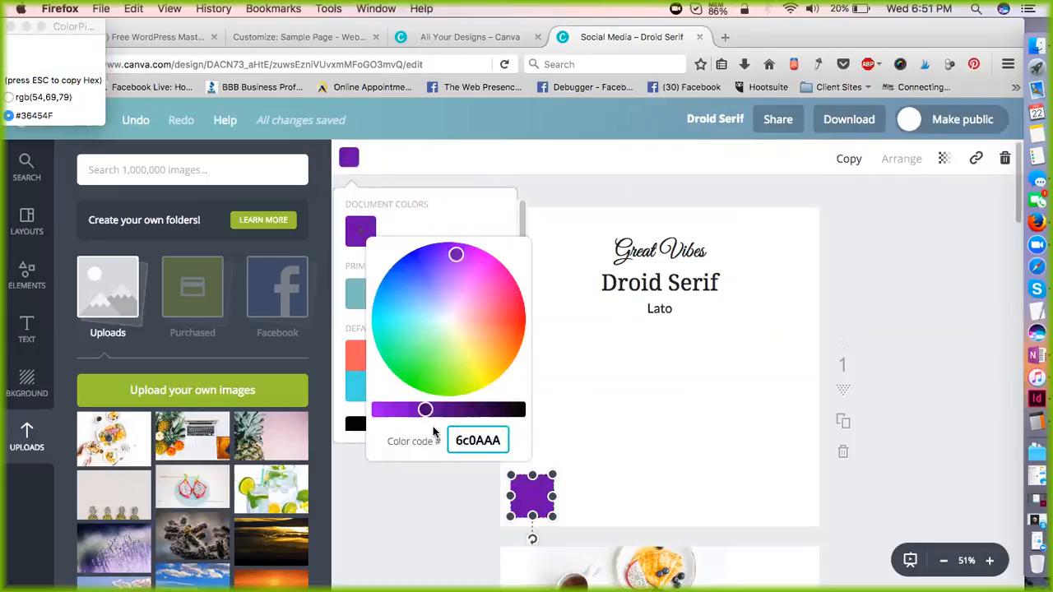
scroll(606, 442, down, 3)
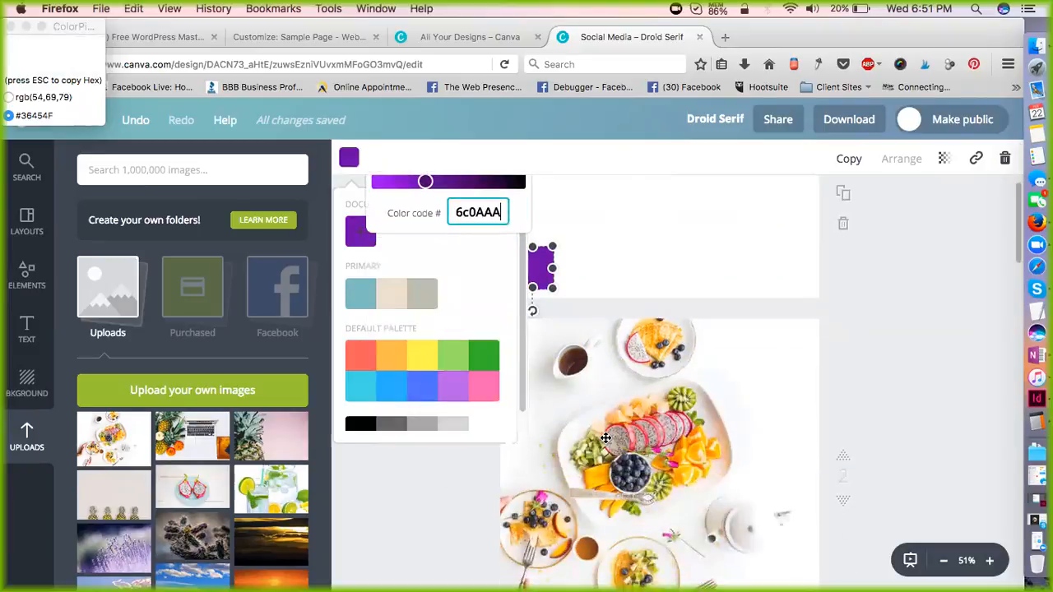
scroll(607, 439, down, 6)
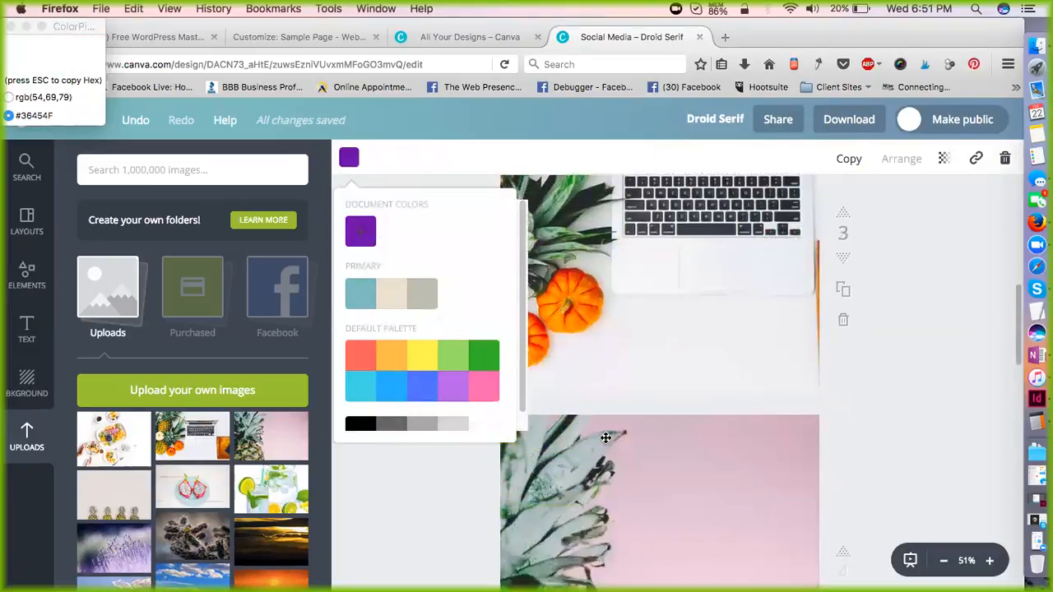
scroll(606, 438, down, 6)
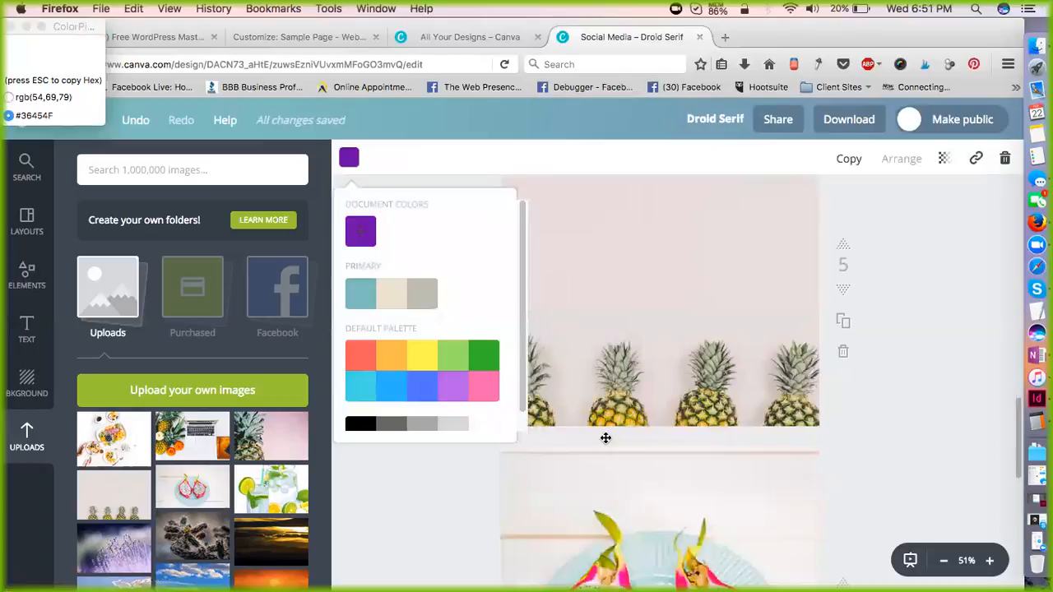
scroll(605, 438, down, 6)
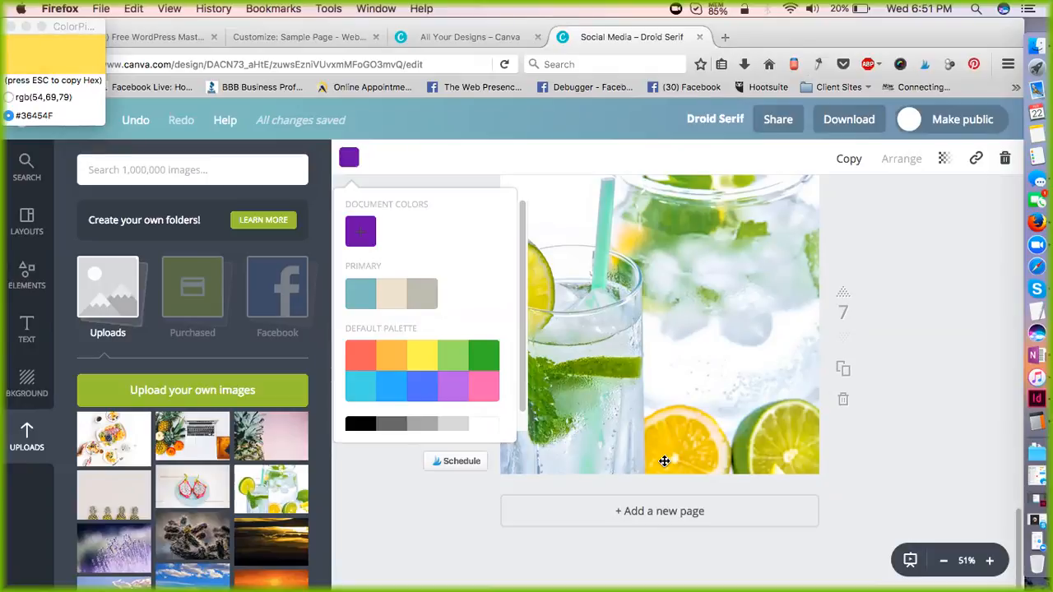
key(Escape)
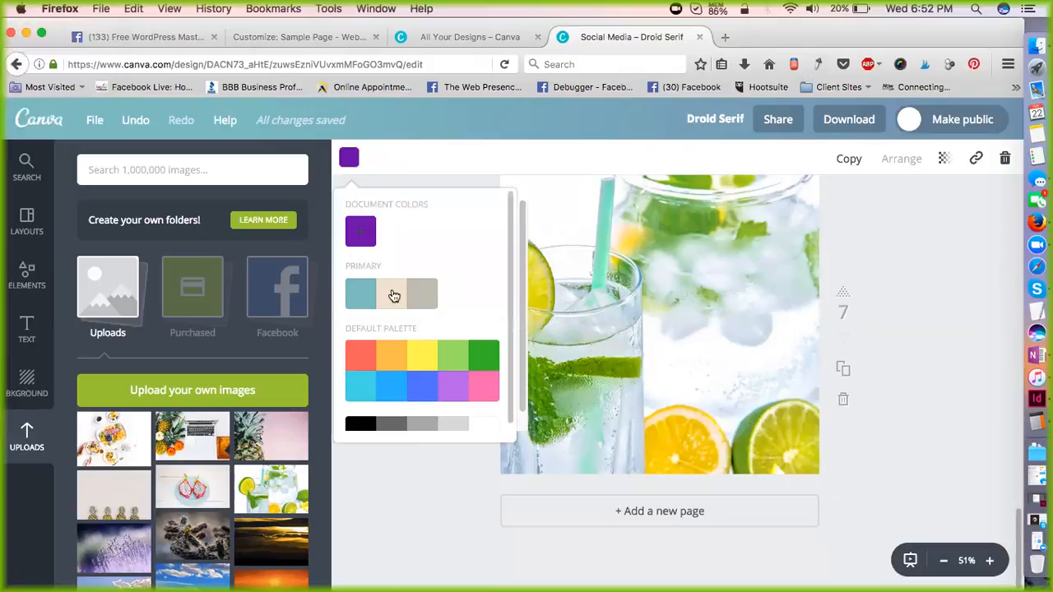
- Add yellow FFE45C as a document colour and apply it to the page 1 square
click(366, 242)
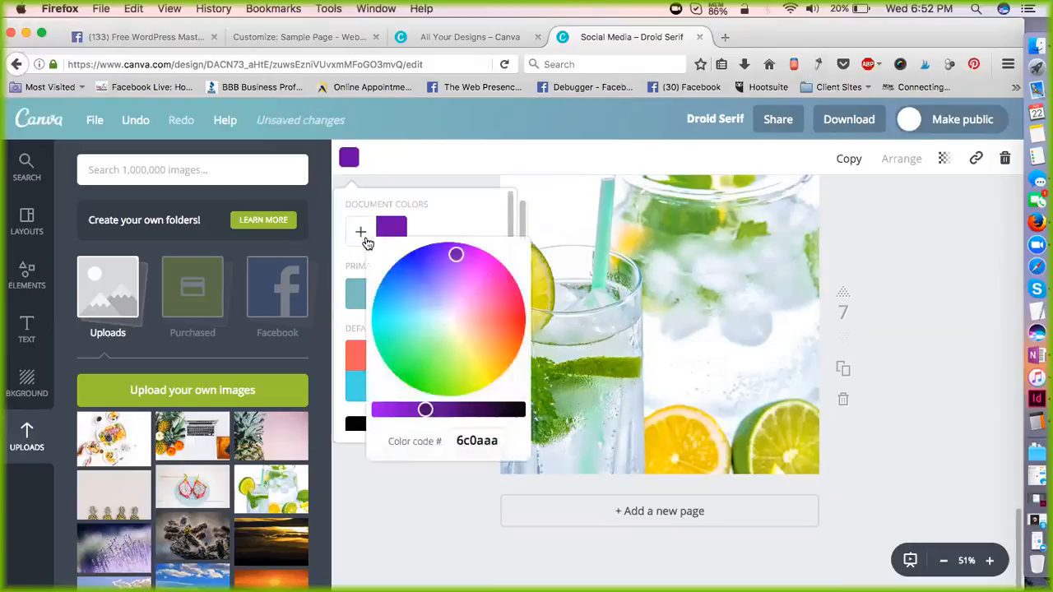
drag(502, 440, 422, 436)
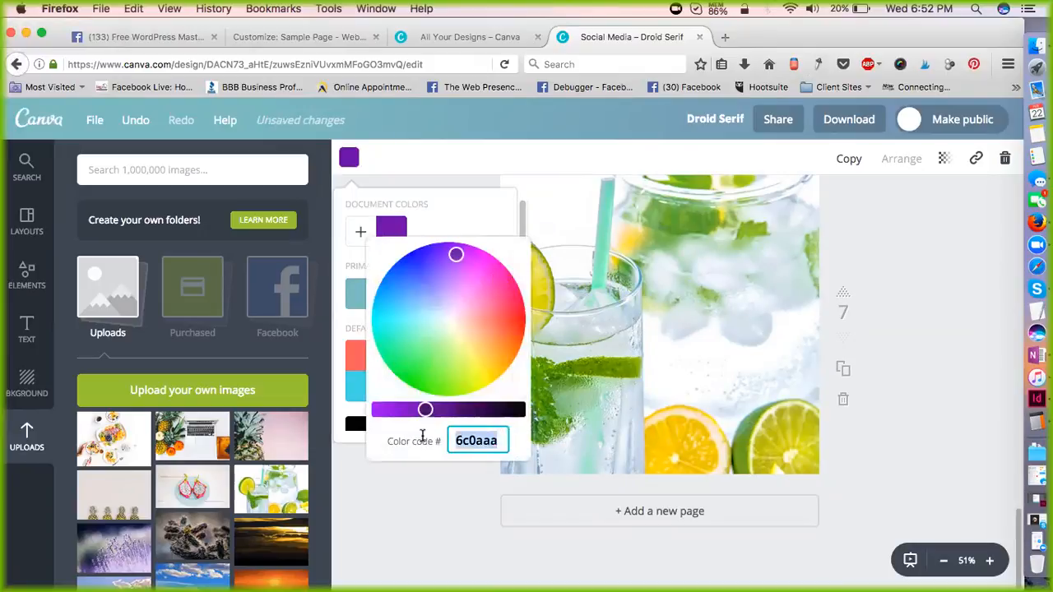
text(FFE45C)
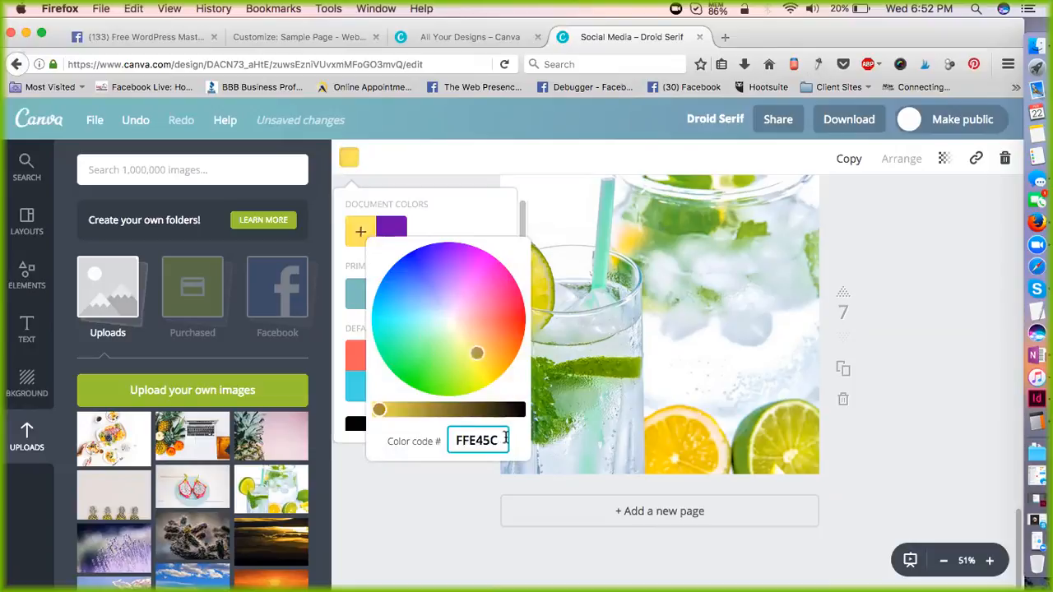
click(474, 214)
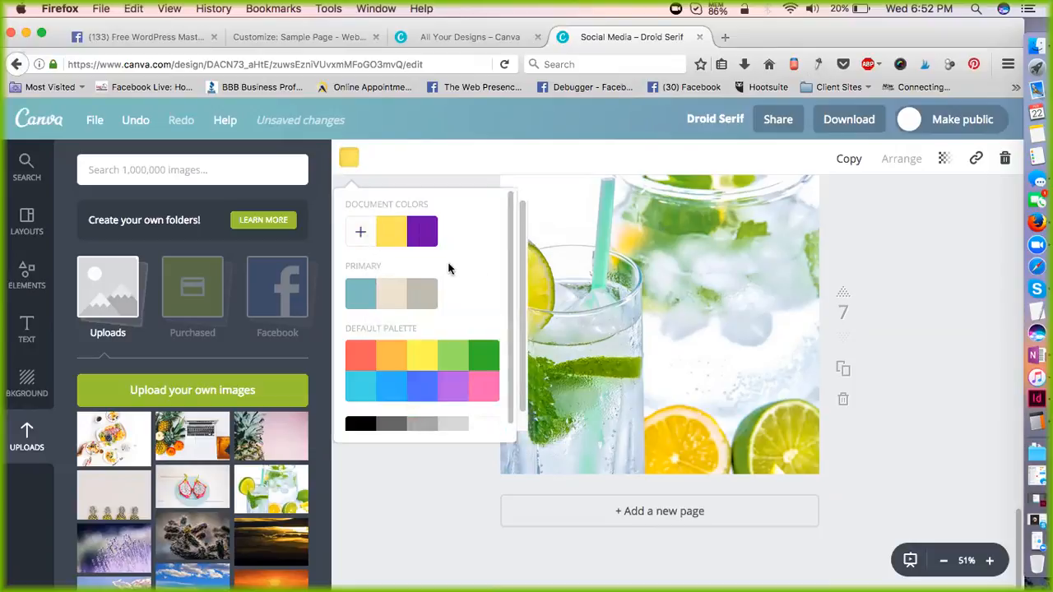
scroll(612, 291, up, 10)
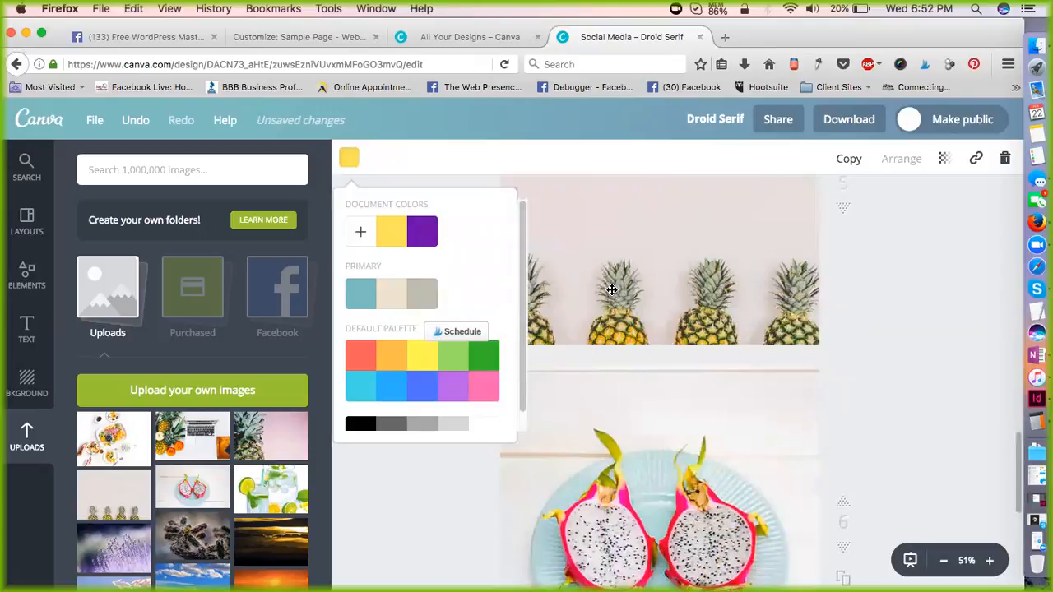
scroll(941, 437, up, 15)
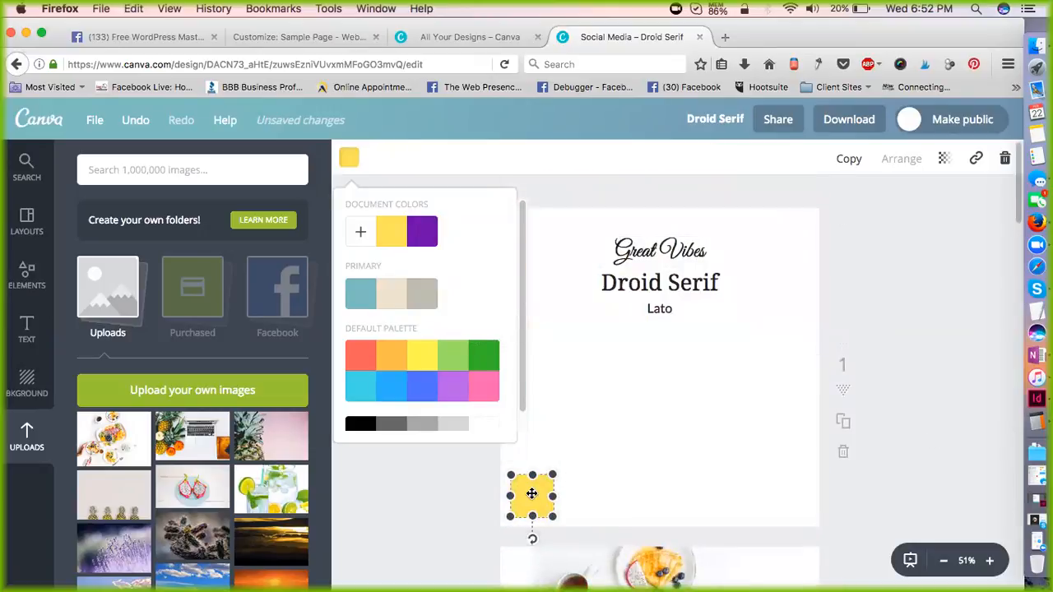
- Duplicate the yellow square and place the copy beside the original
click(904, 163)
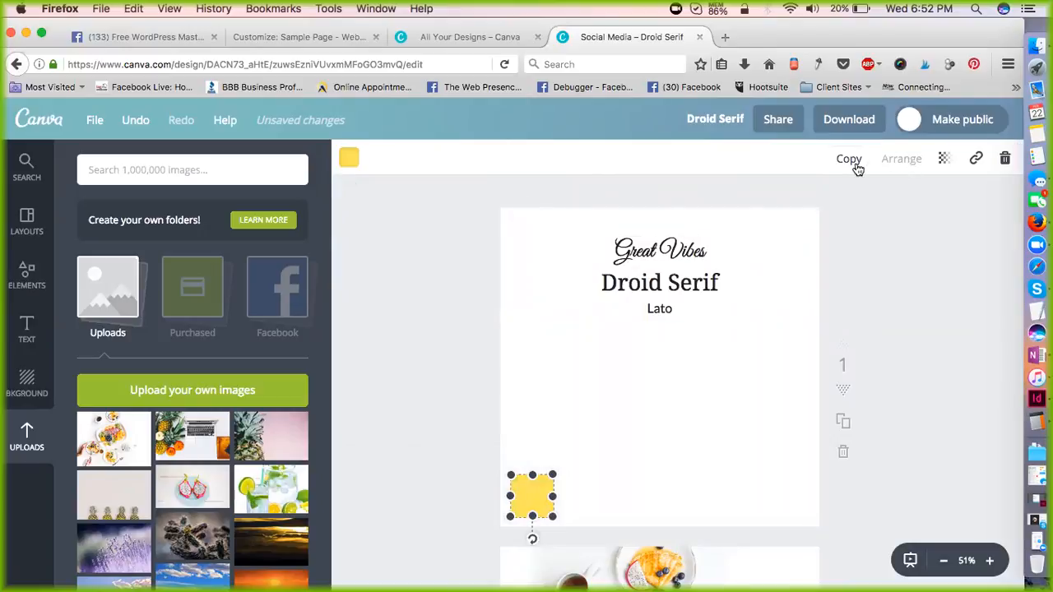
click(855, 167)
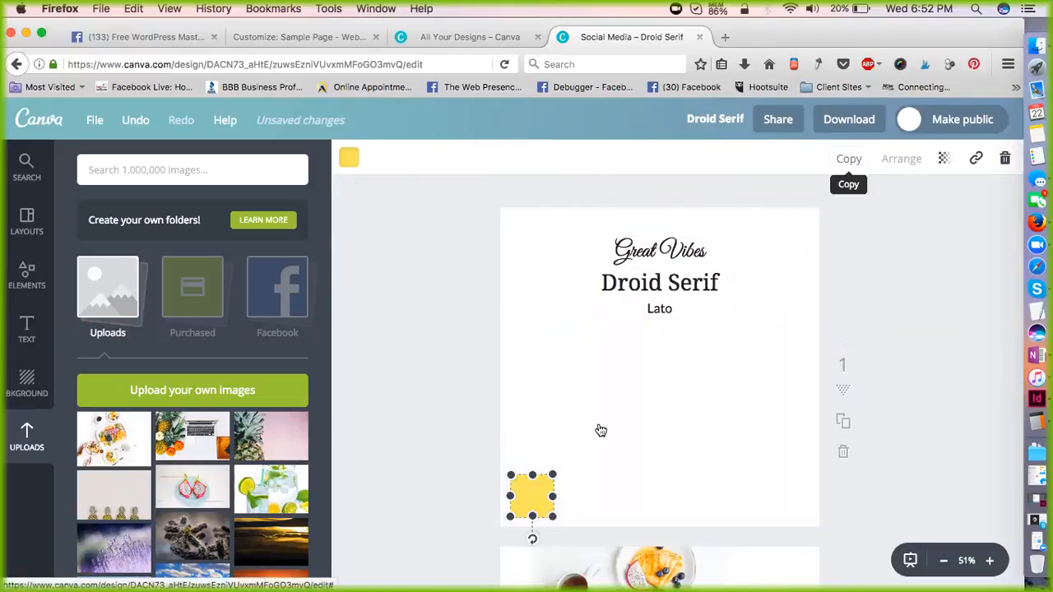
drag(581, 505, 622, 493)
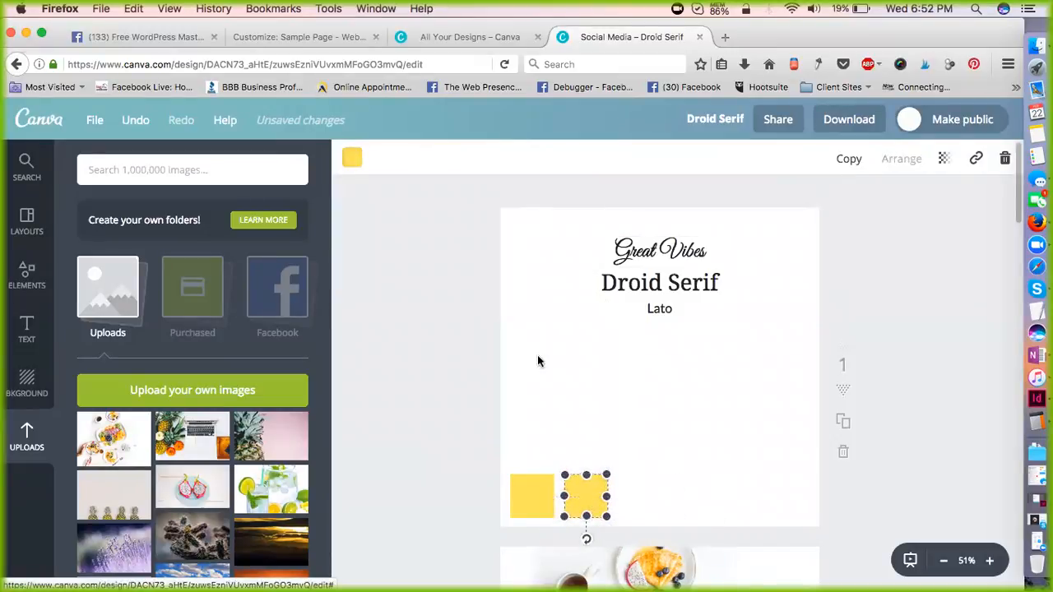
- Select the second yellow square on page 1 and open its custom colour code
scroll(505, 461, down, 10)
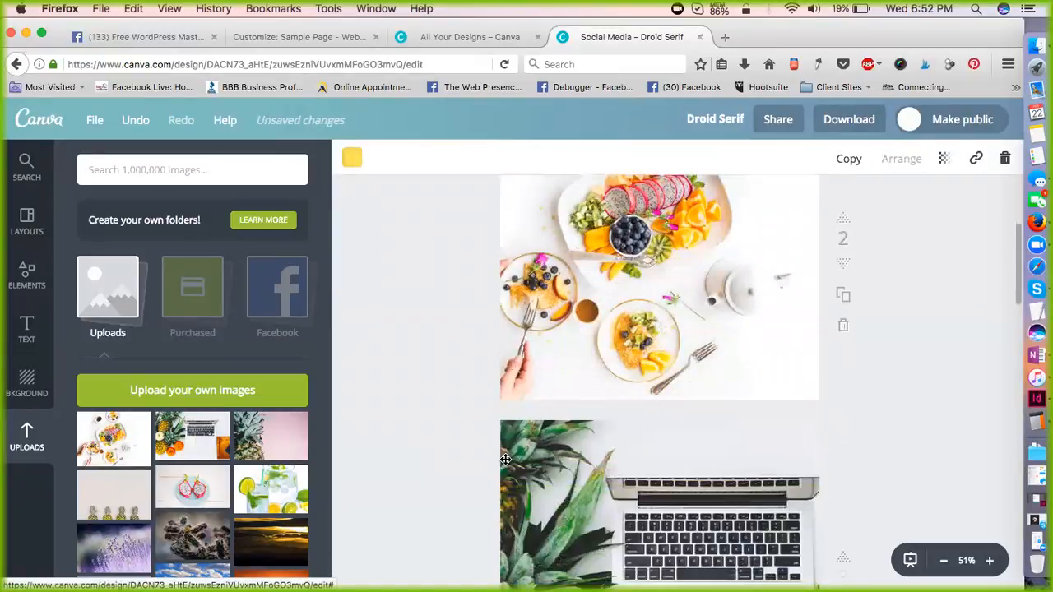
scroll(505, 461, up, 2)
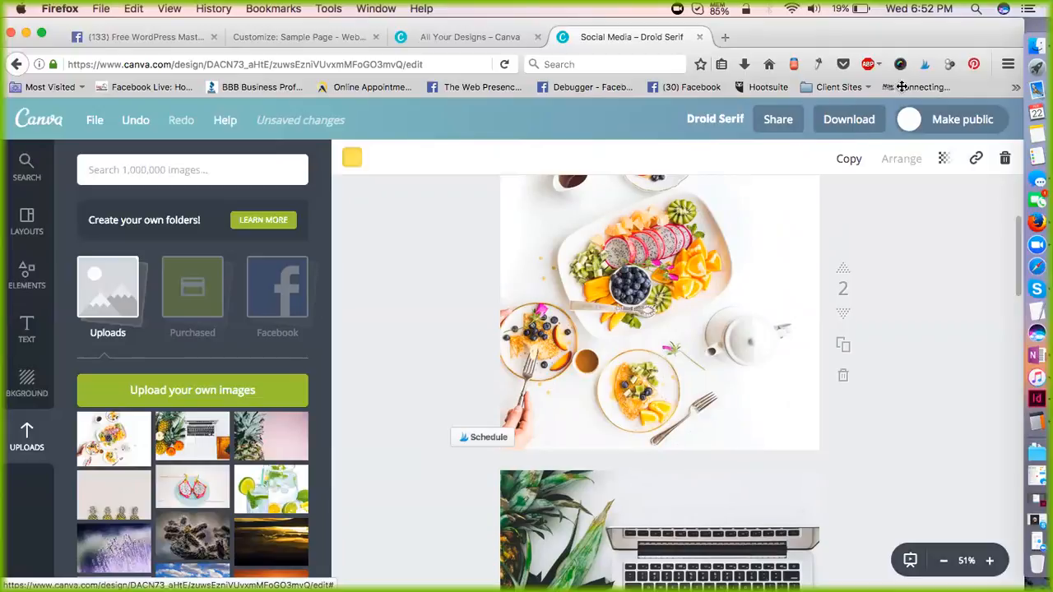
click(820, 65)
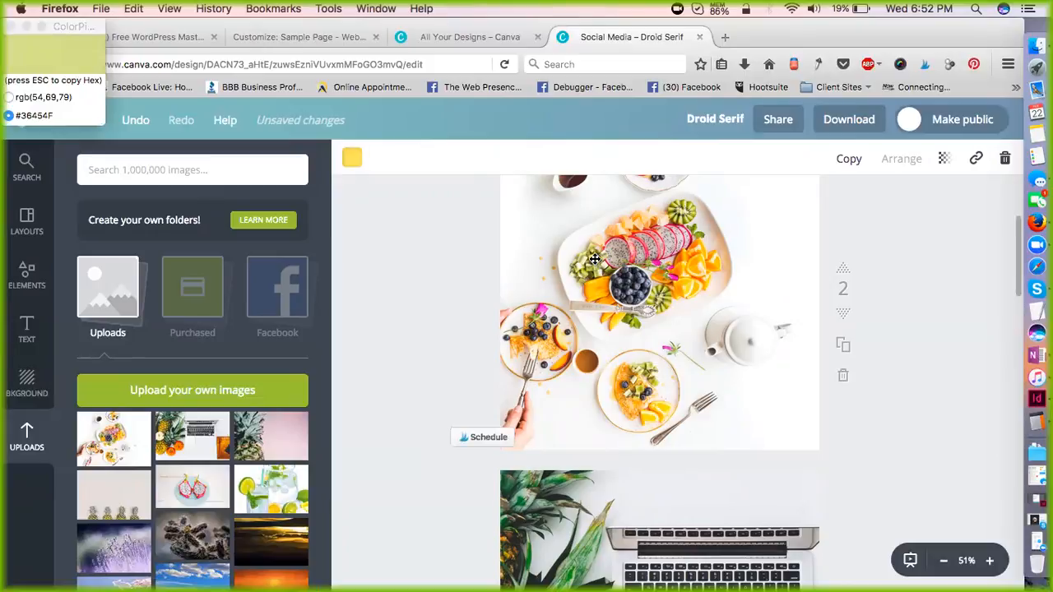
scroll(526, 279, up, 5)
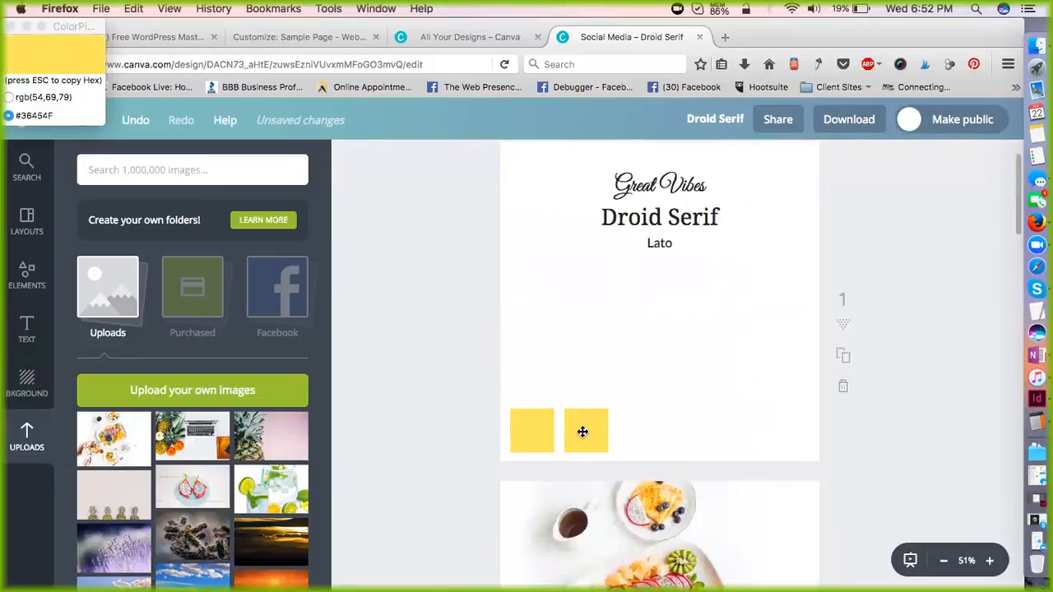
click(585, 428)
click(348, 158)
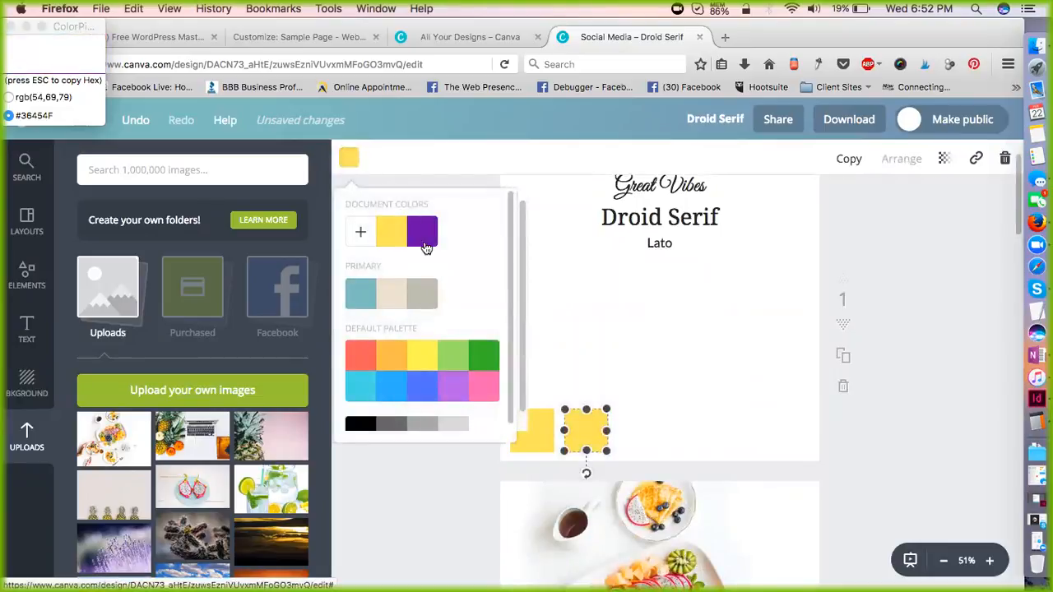
click(361, 232)
click(502, 445)
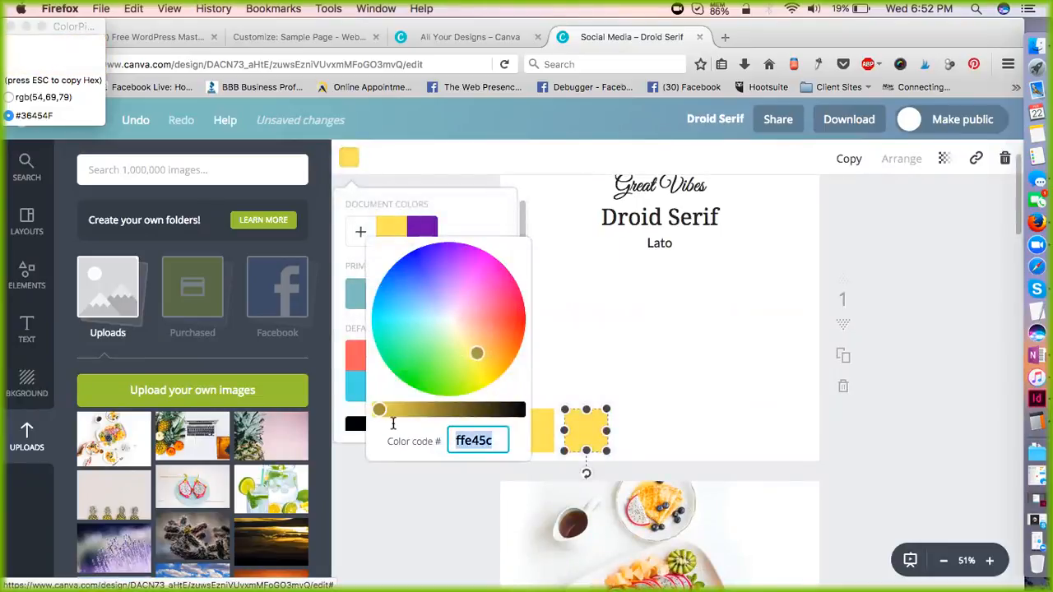
key(Return)
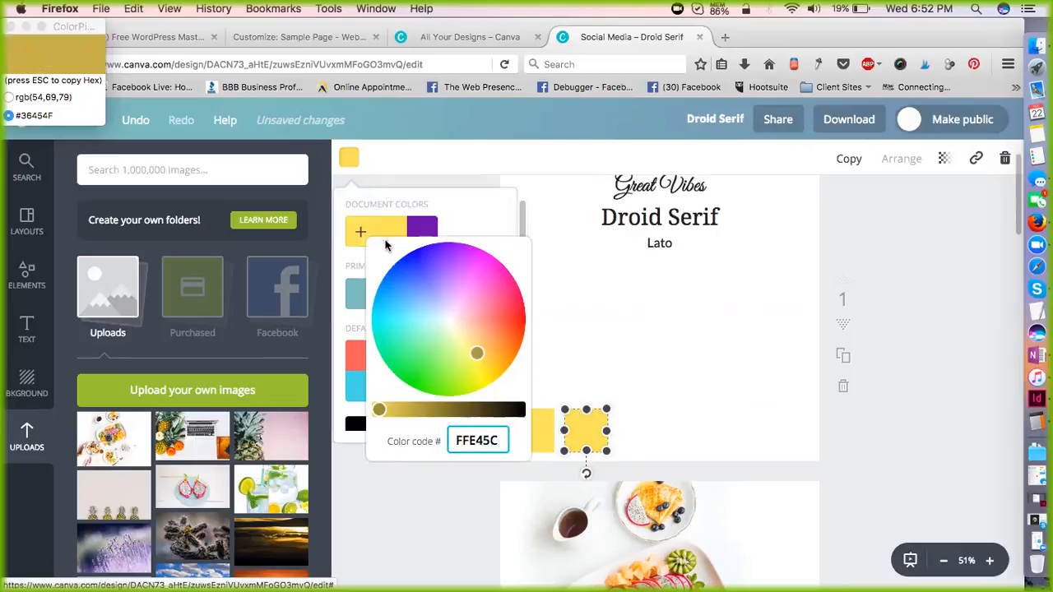
- Clear the copy's colour code so only the original yellow square shows, then select it
drag(498, 441, 399, 439)
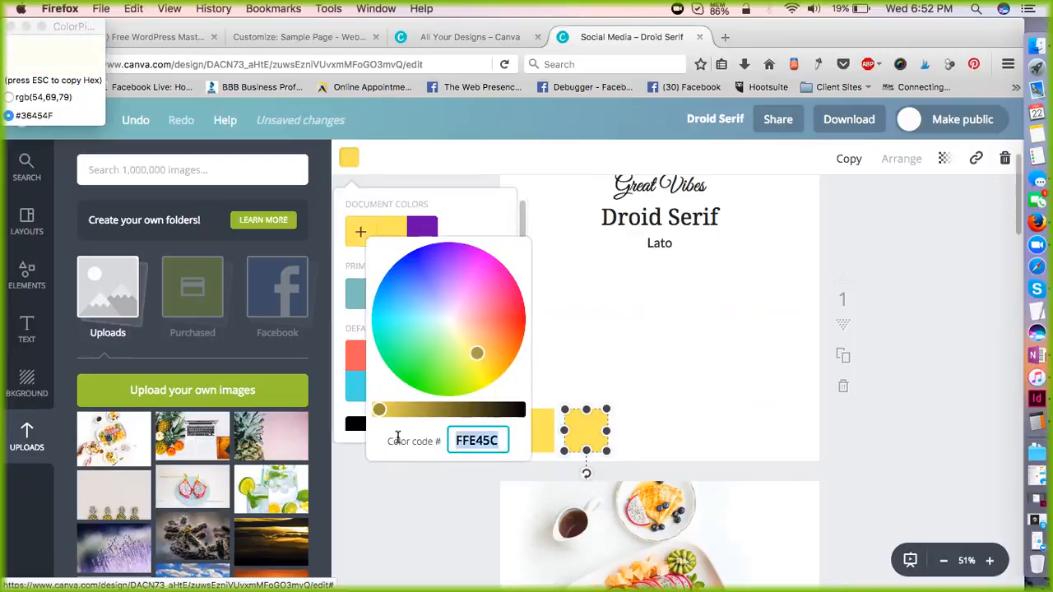
key(BackSpace)
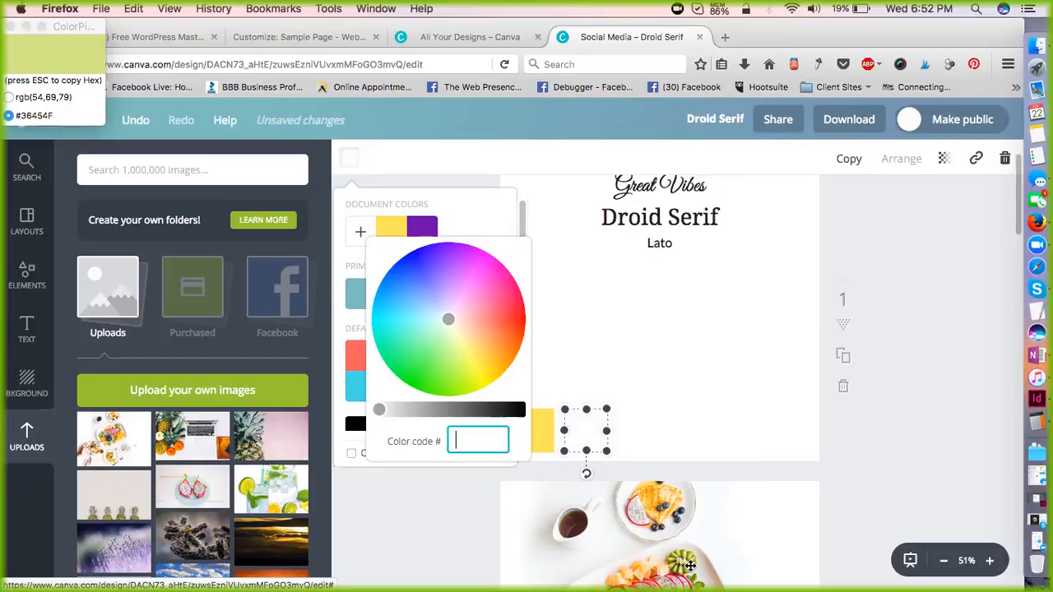
key(Escape)
key(Escape)
key(Escape)
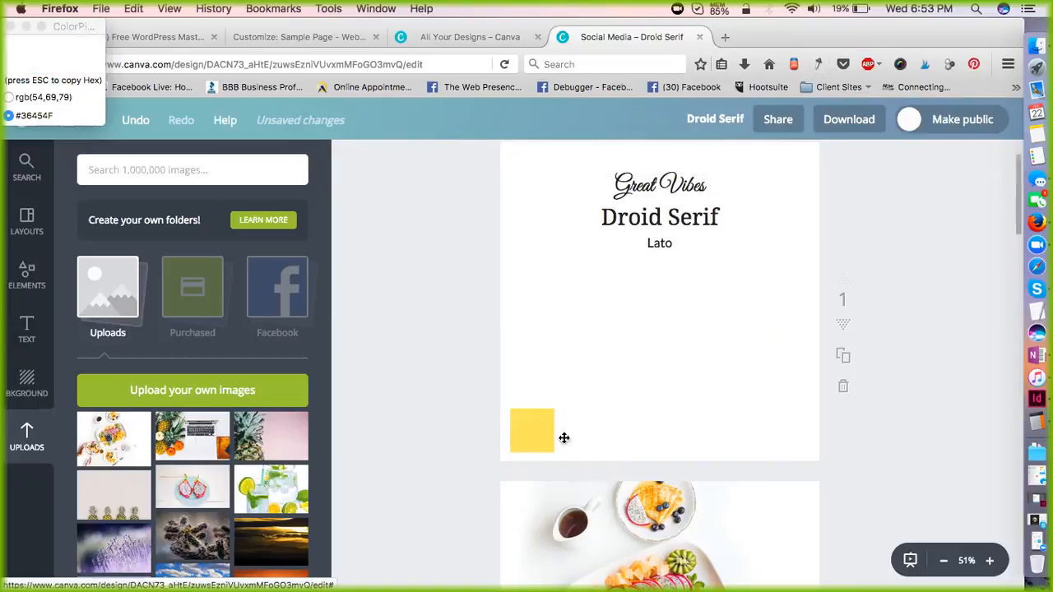
click(548, 430)
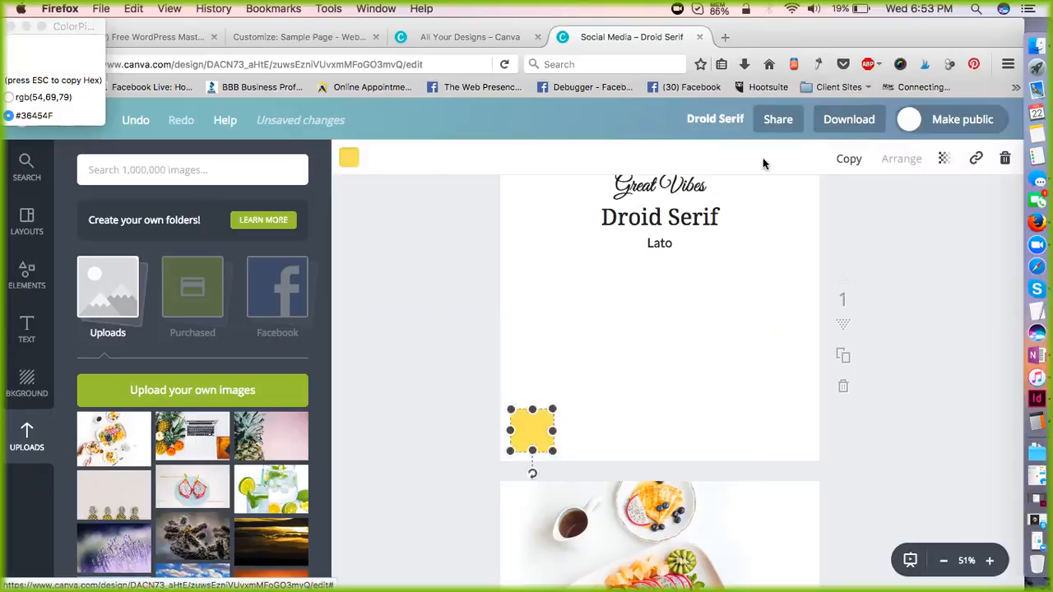
- Duplicate the yellow square with Cmd+D and give the copy yellow FFE45C
key(super+d)
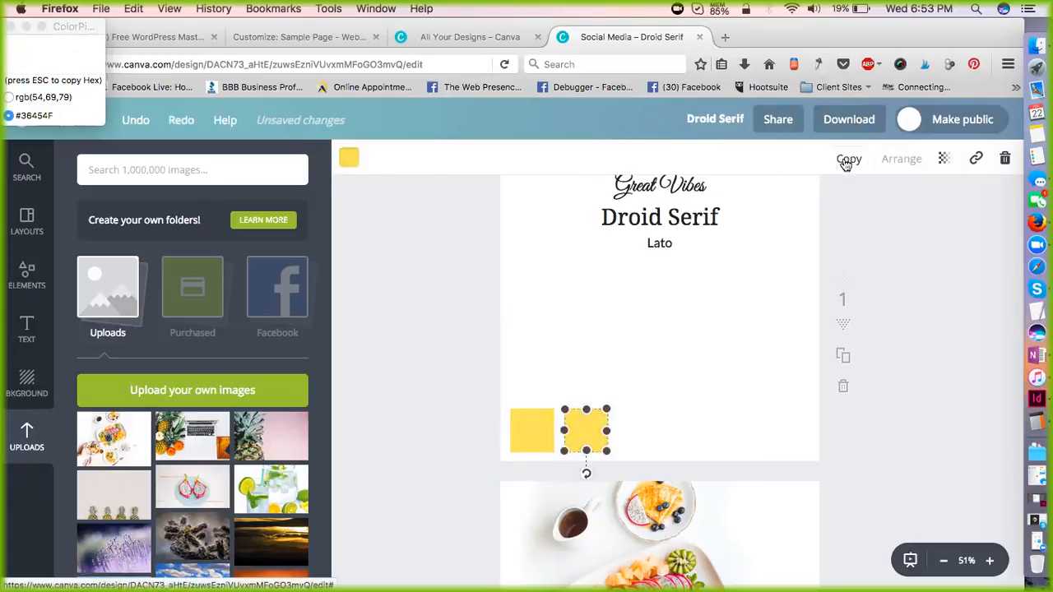
click(350, 159)
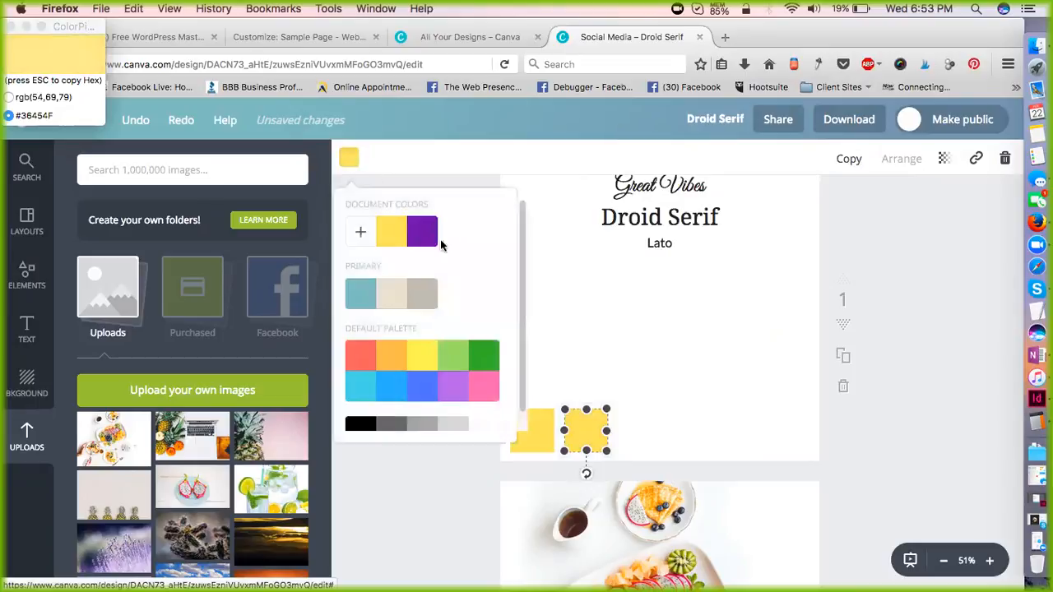
click(366, 237)
click(481, 440)
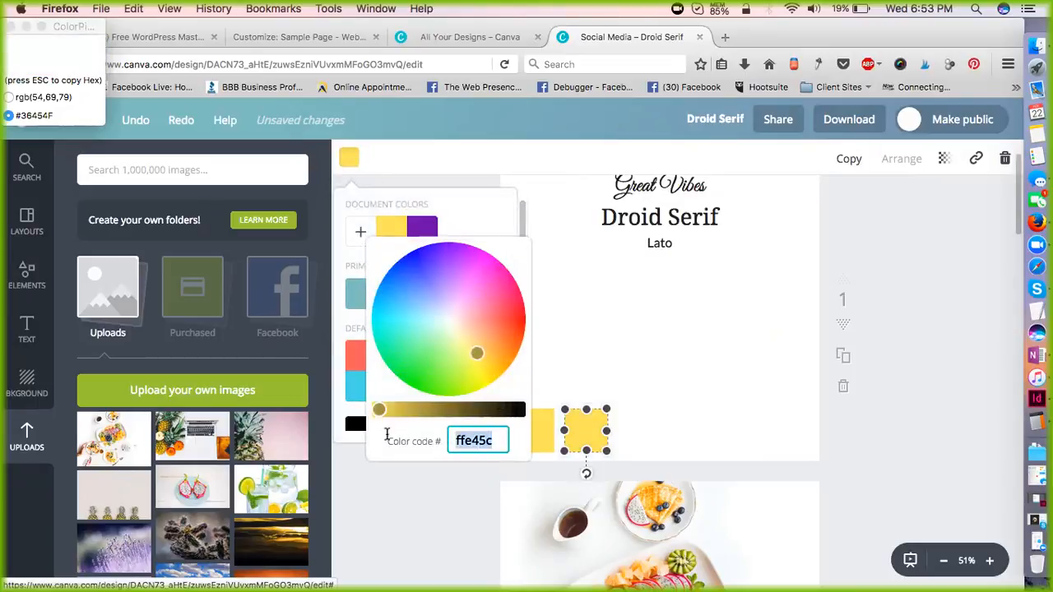
key(Return)
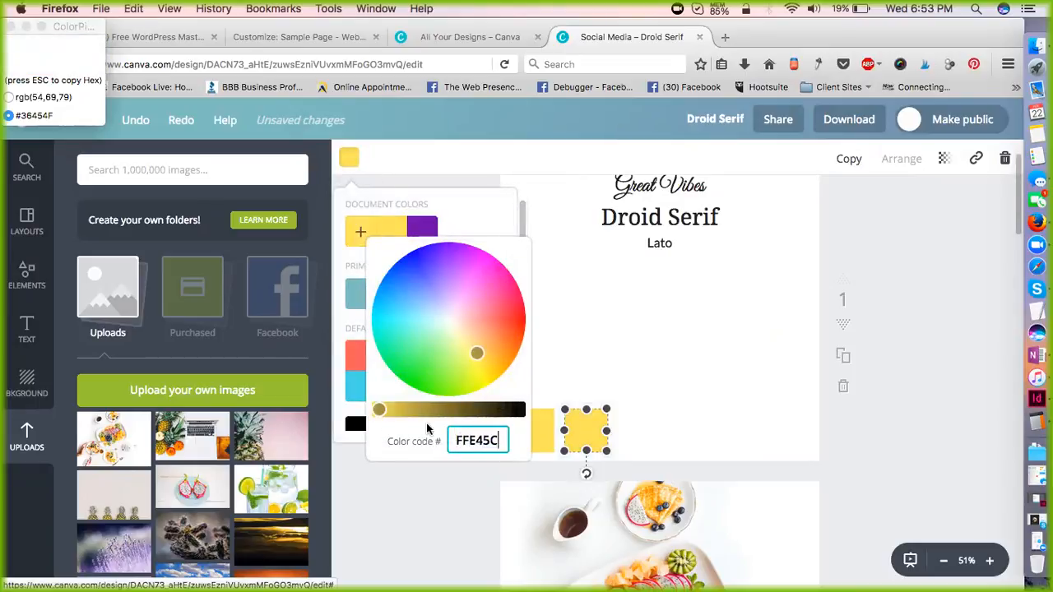
key(Return)
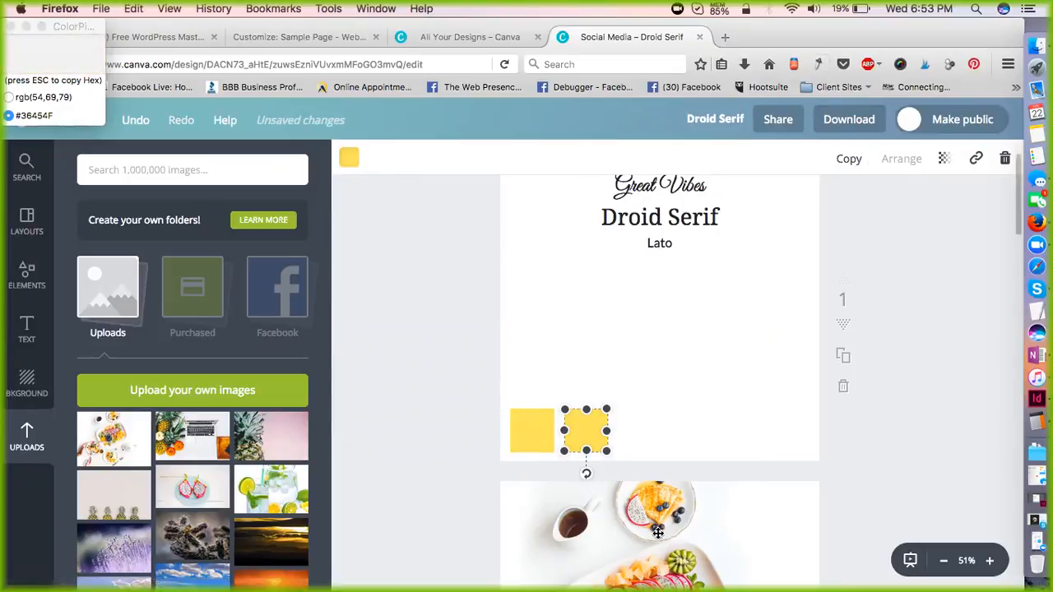
click(690, 563)
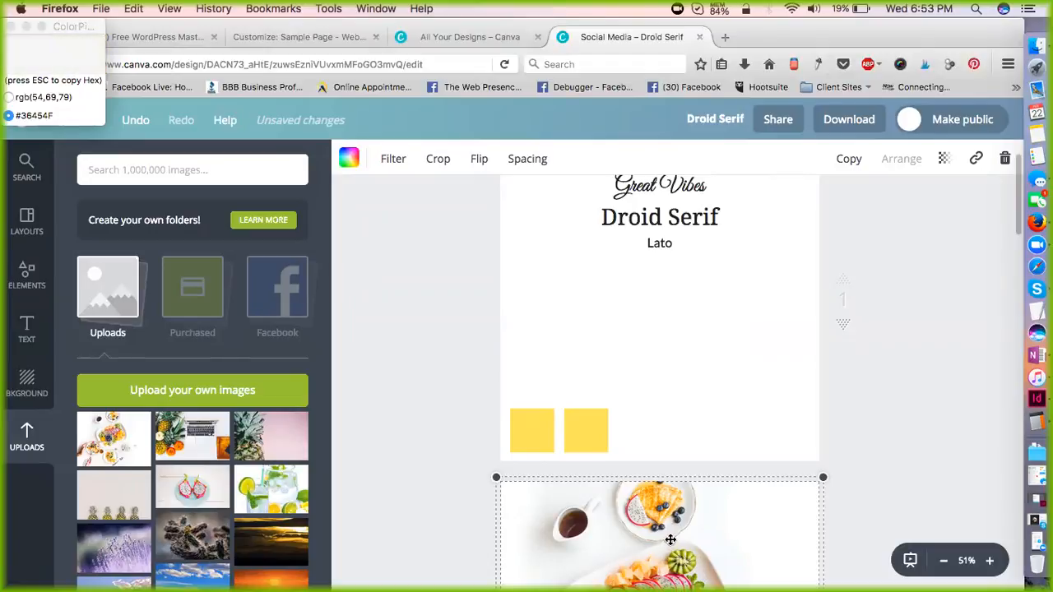
scroll(671, 540, down, 3)
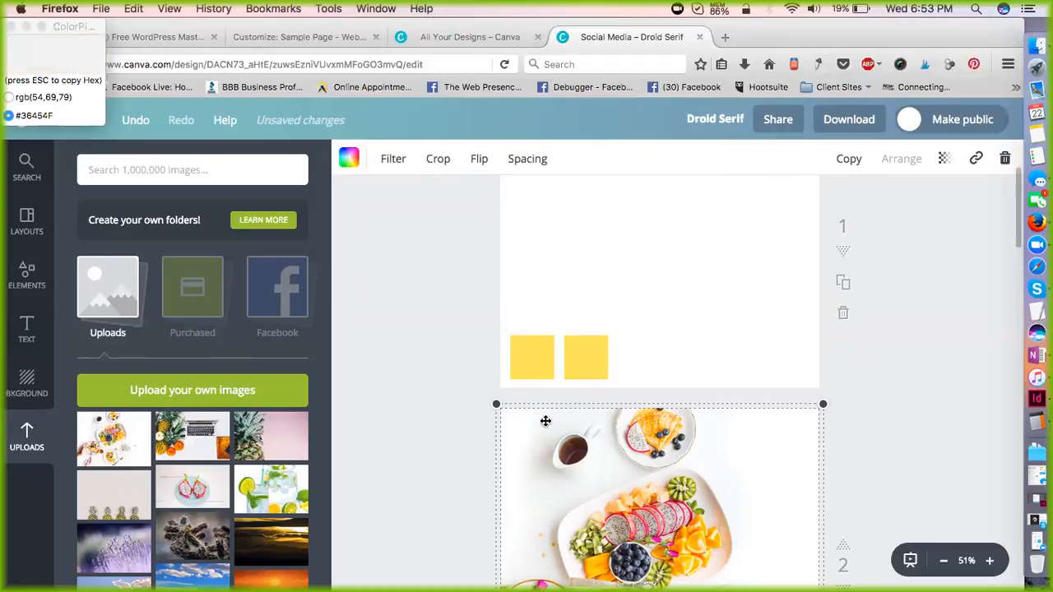
- Colour the second square dark slate 36454f through a custom colour code
click(600, 369)
click(347, 160)
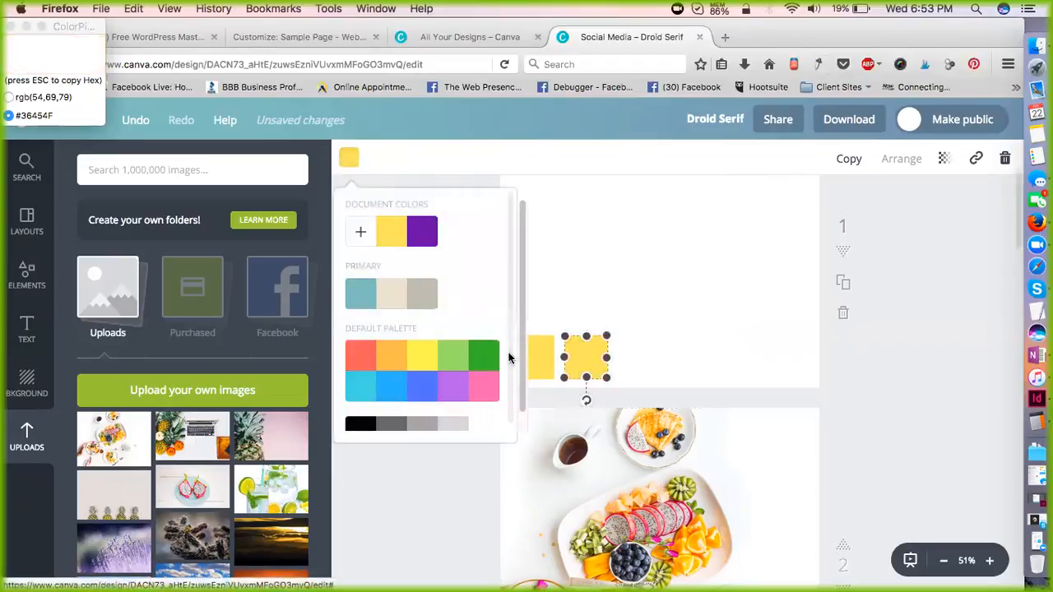
click(360, 231)
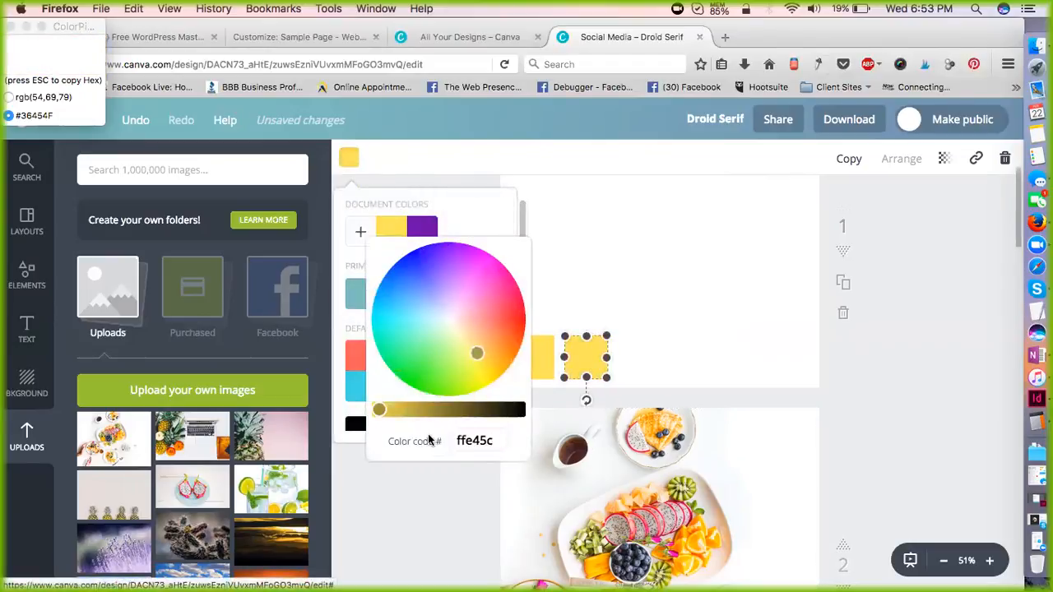
click(481, 443)
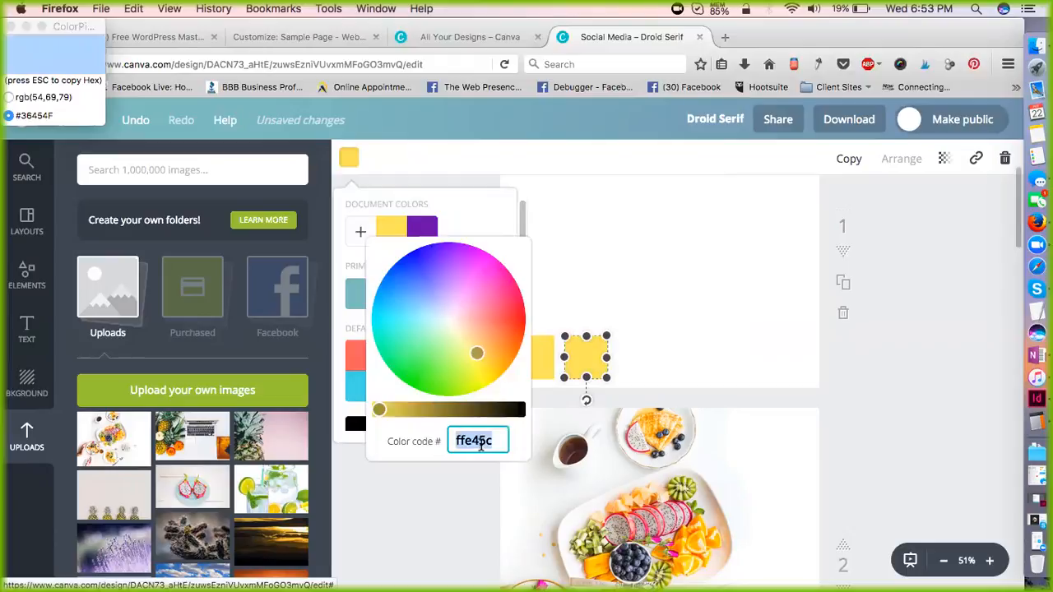
text(36)
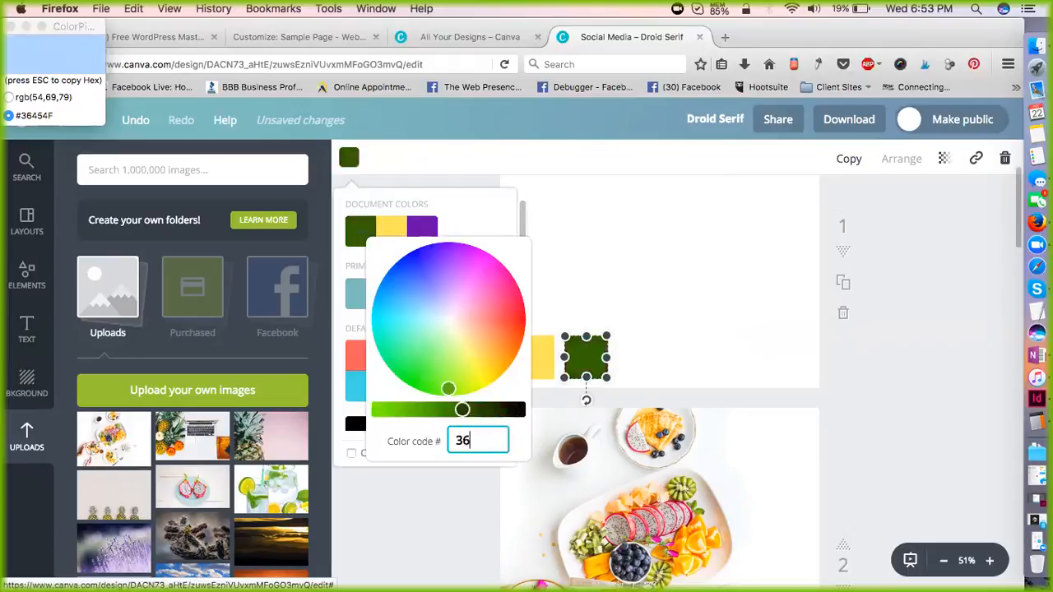
text(454f)
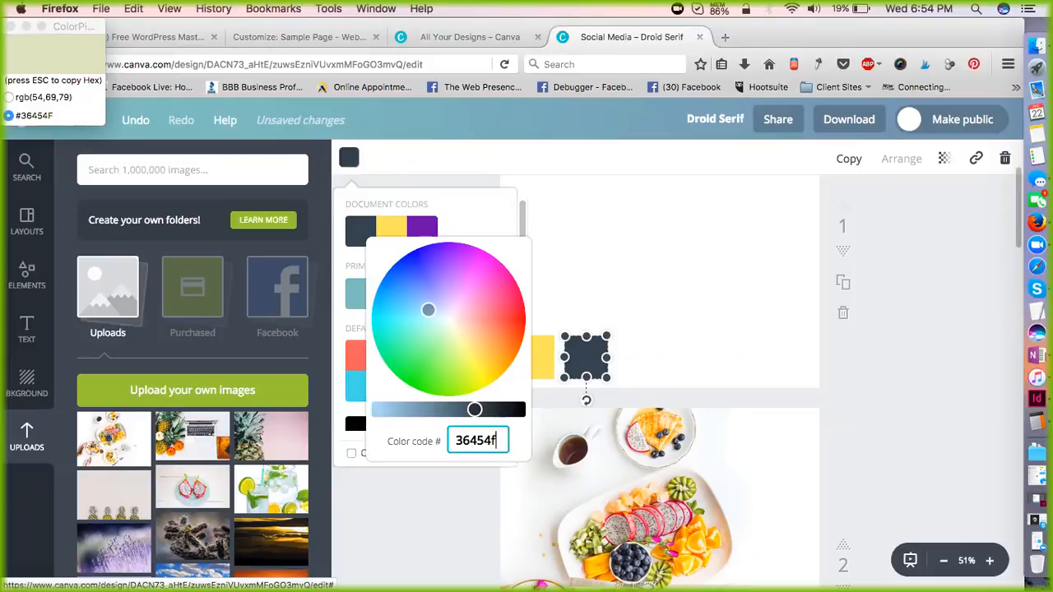
key(Return)
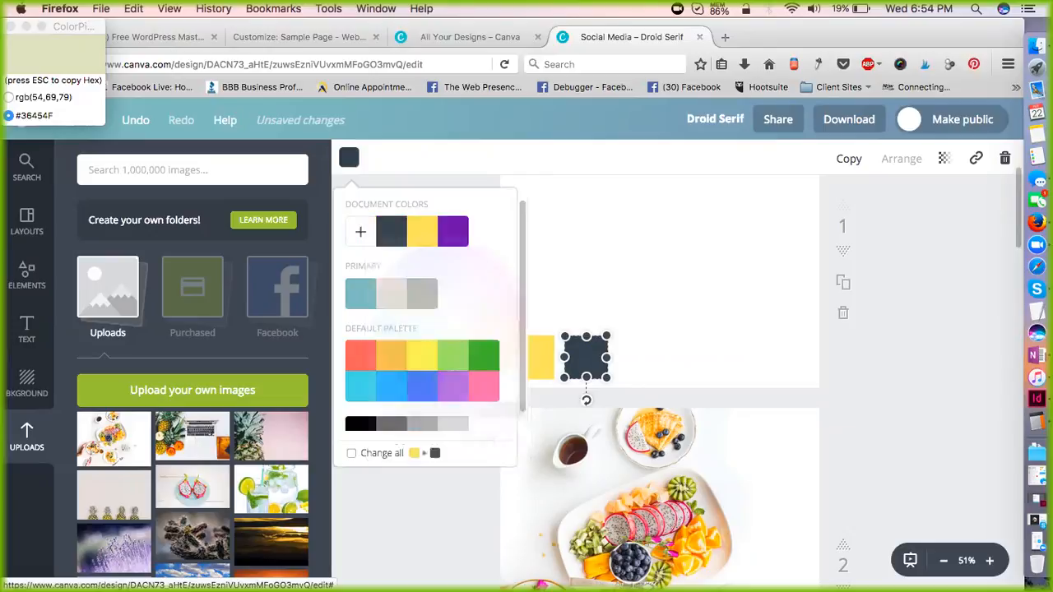
- Switch the second square back to yellow FFE45C
click(348, 158)
click(361, 232)
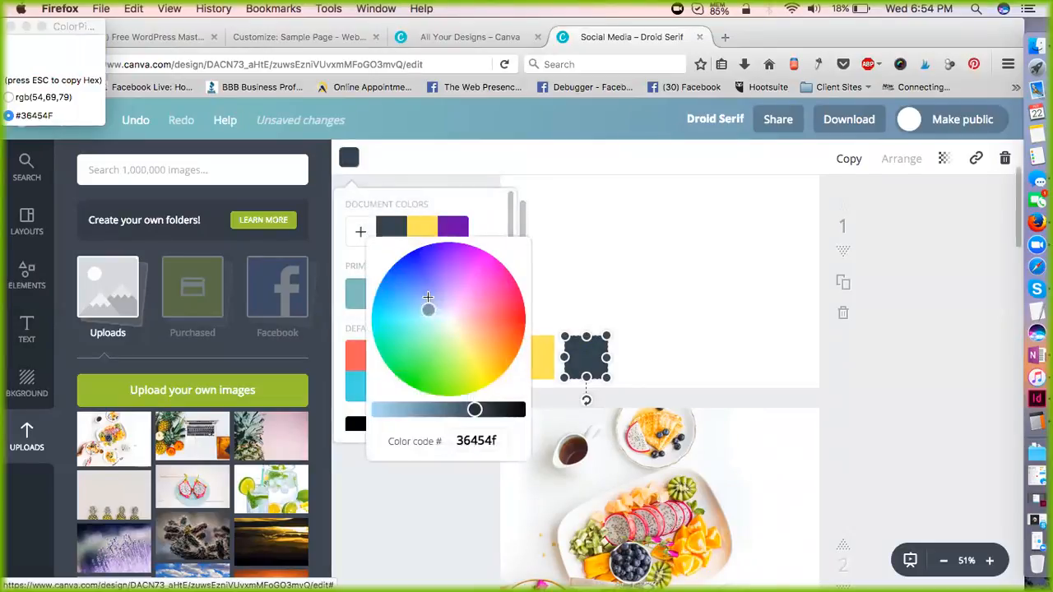
drag(502, 441, 414, 440)
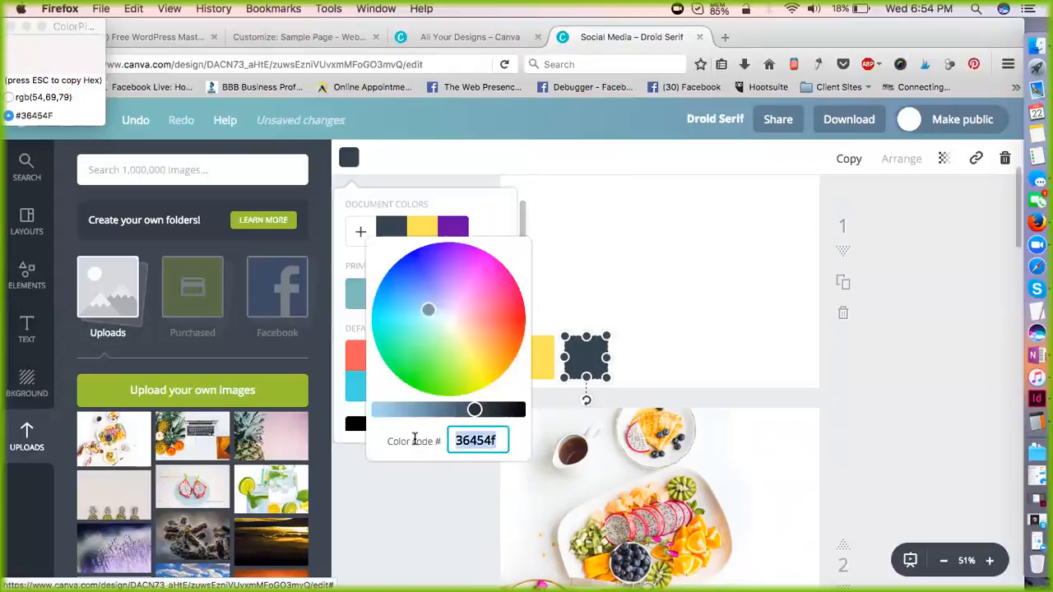
text(FFE45C)
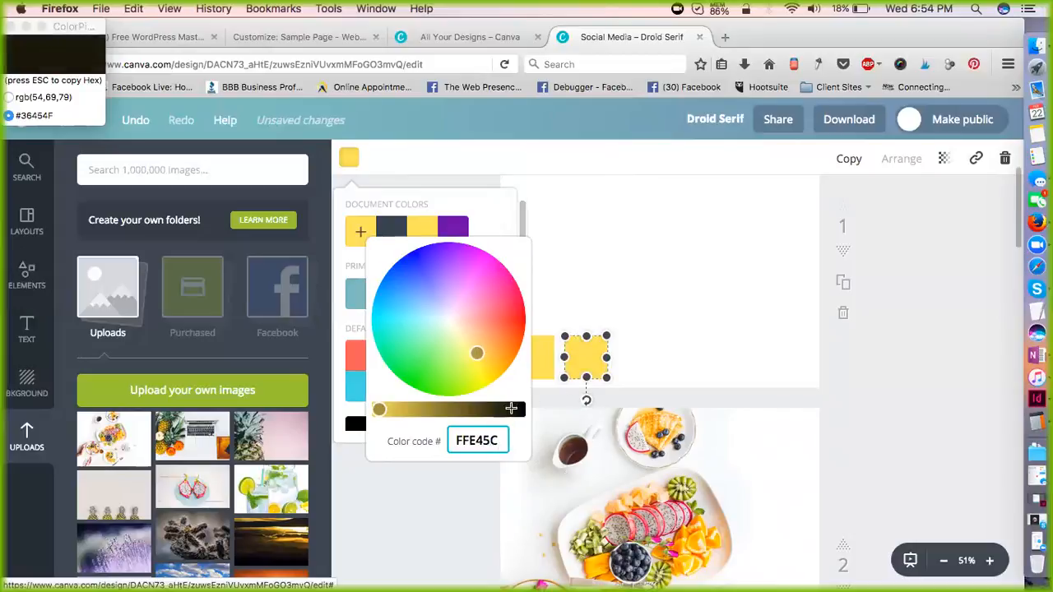
- Open the downloaded lime-water photo in a new tab, then return to the Social Media – Droid Serif design
click(567, 368)
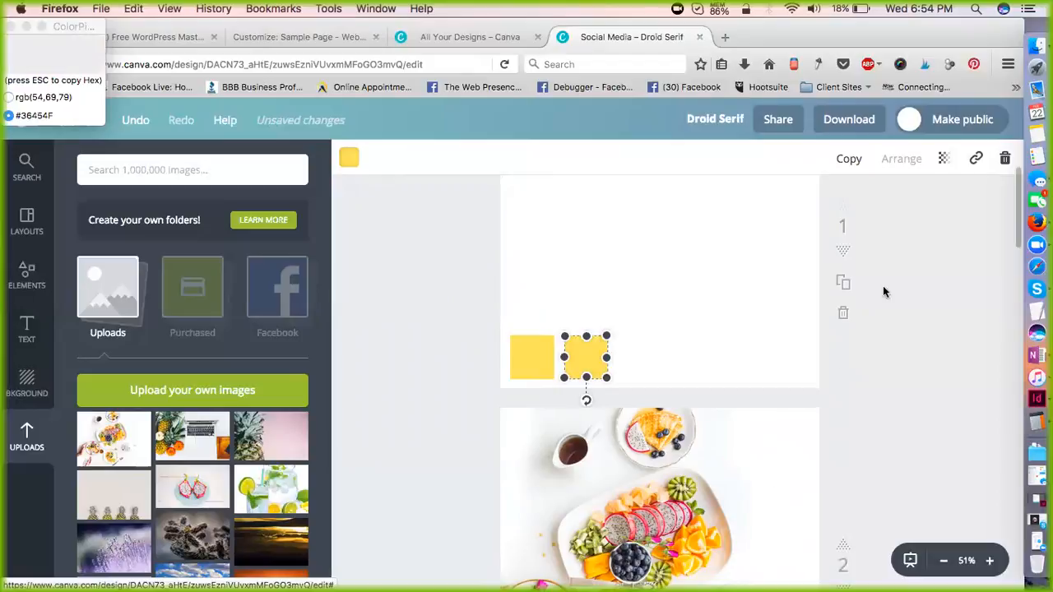
click(744, 64)
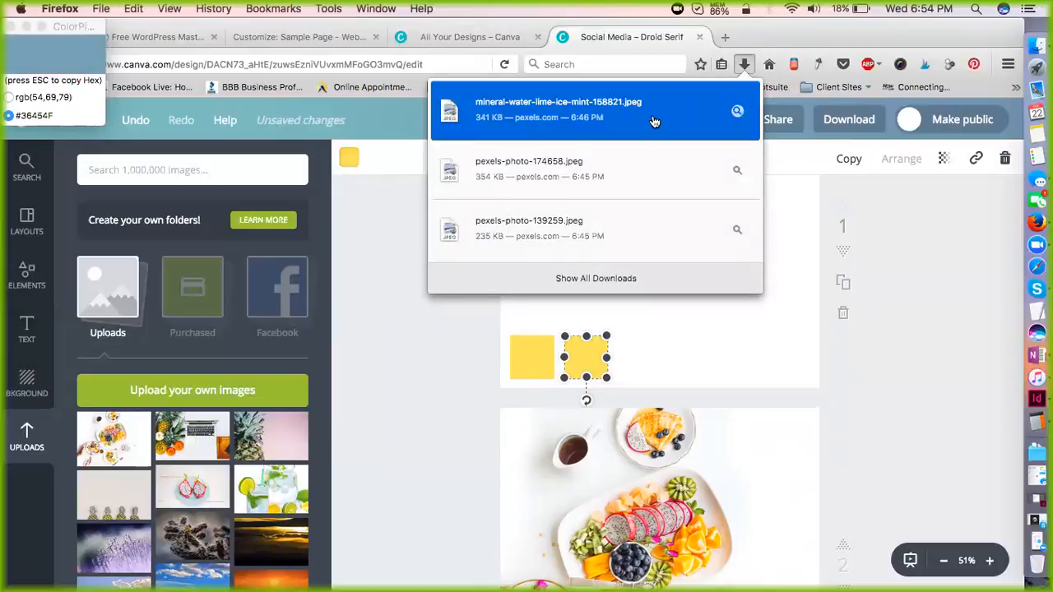
drag(656, 122, 811, 34)
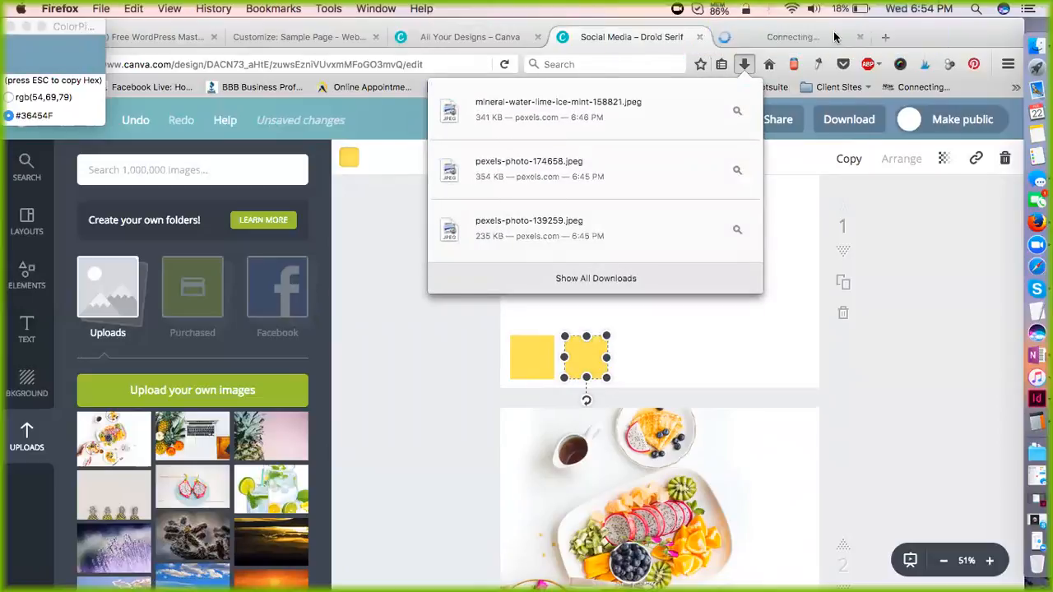
click(809, 33)
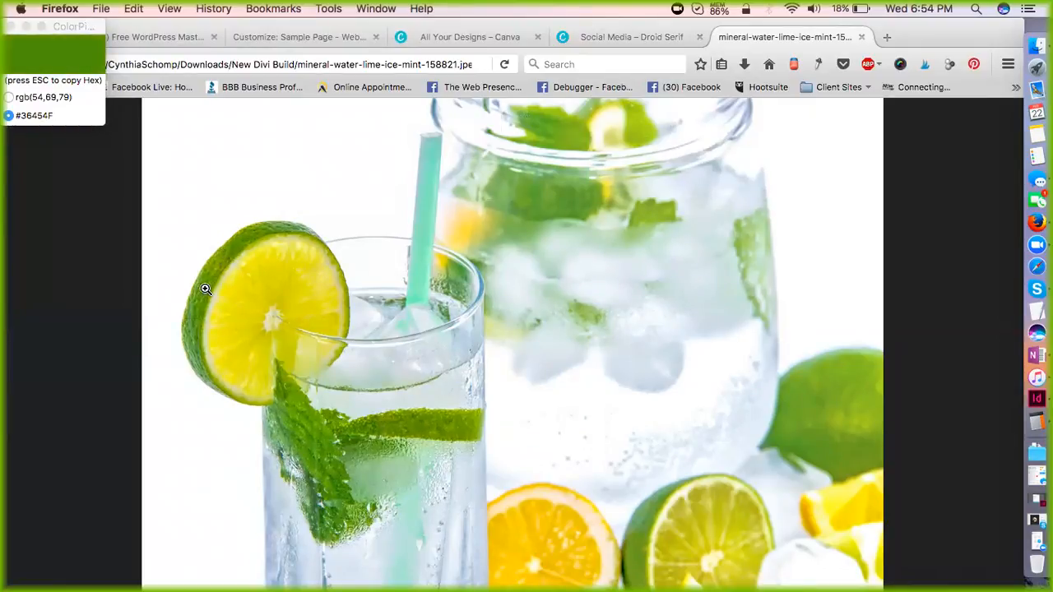
key(Escape)
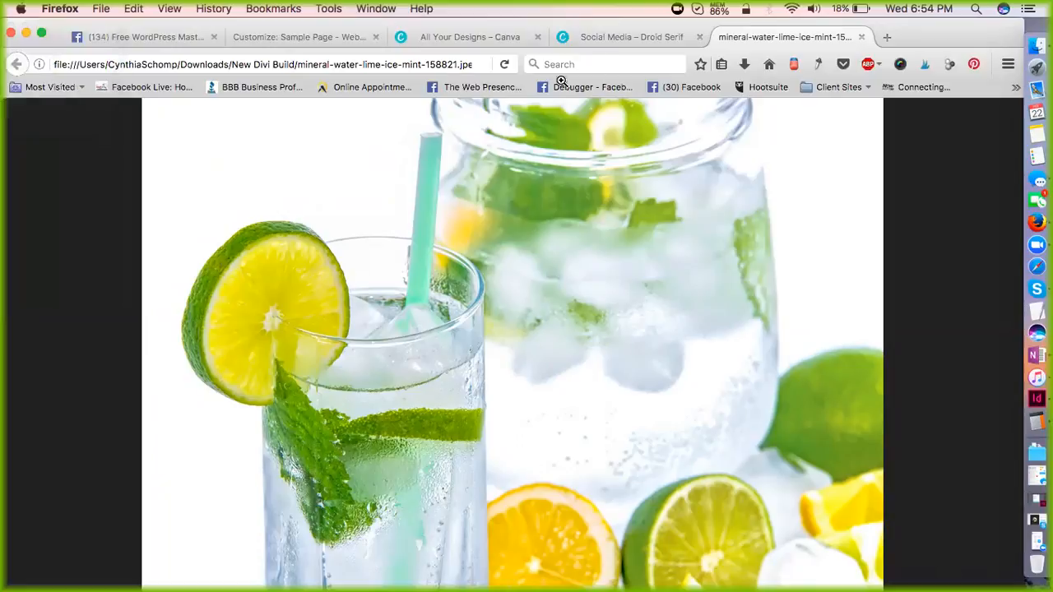
click(641, 36)
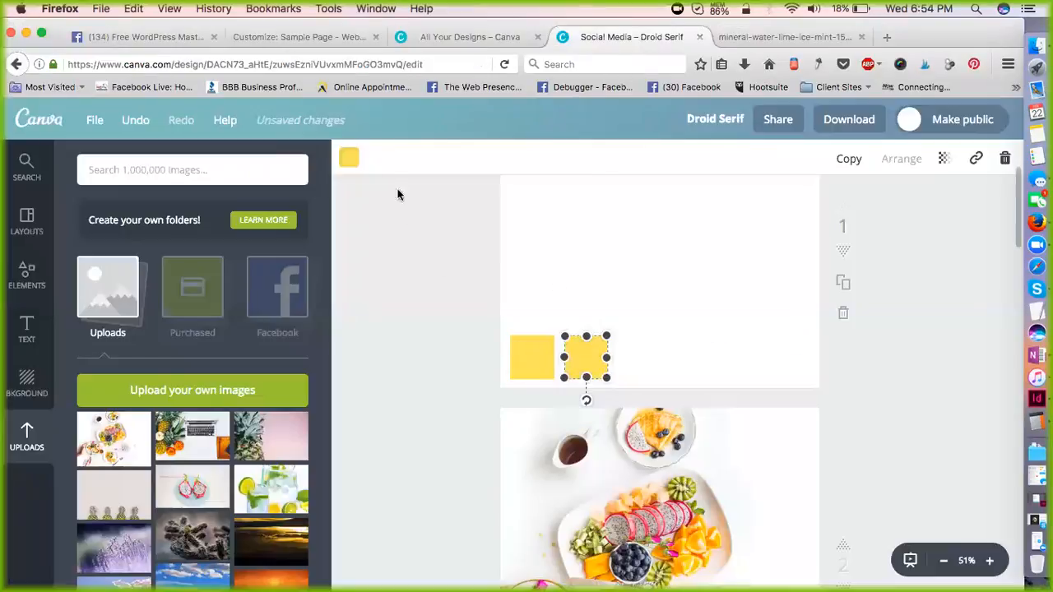
- Recolour the second swatch square from ffe45c to green 4D9306
click(349, 157)
click(360, 232)
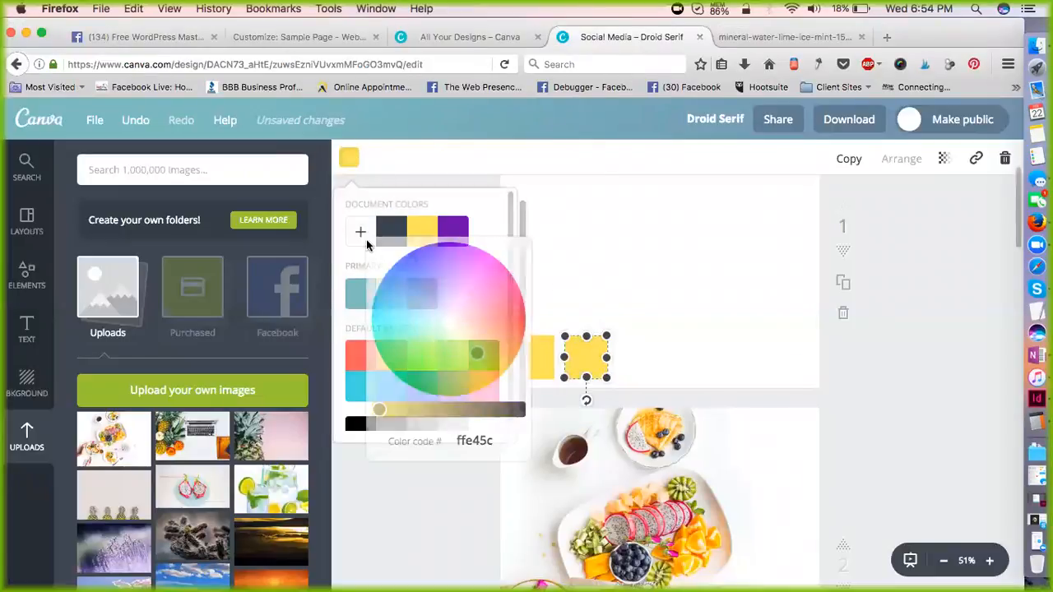
click(495, 441)
drag(495, 441, 381, 438)
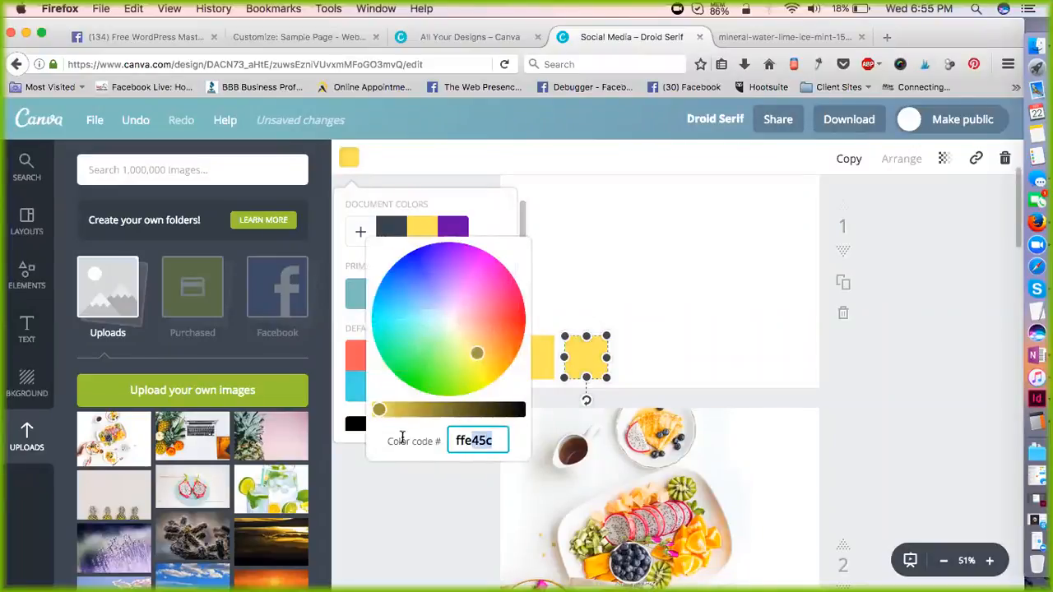
text(4D9306)
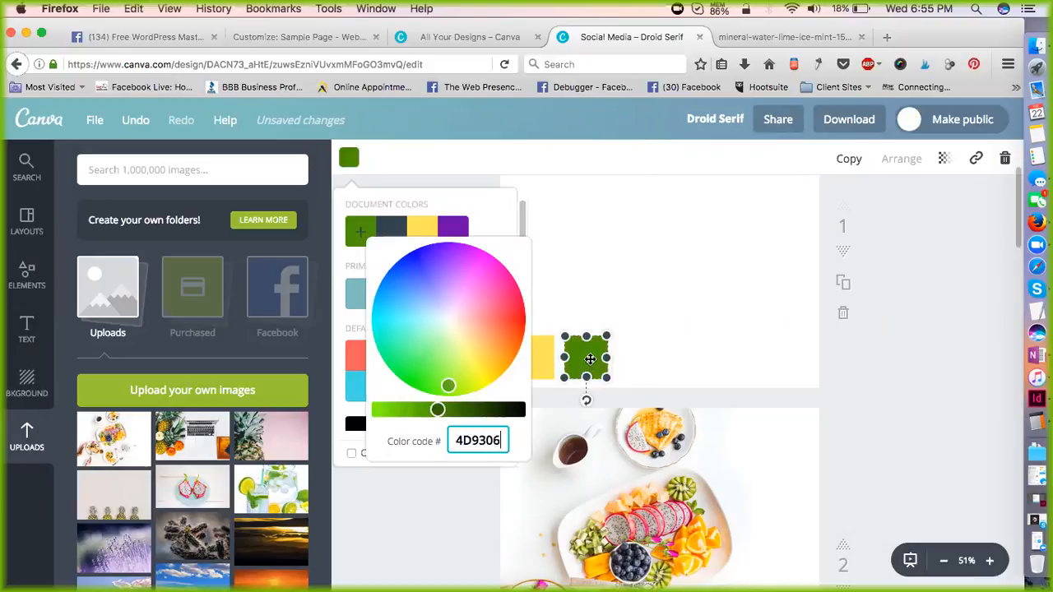
click(591, 360)
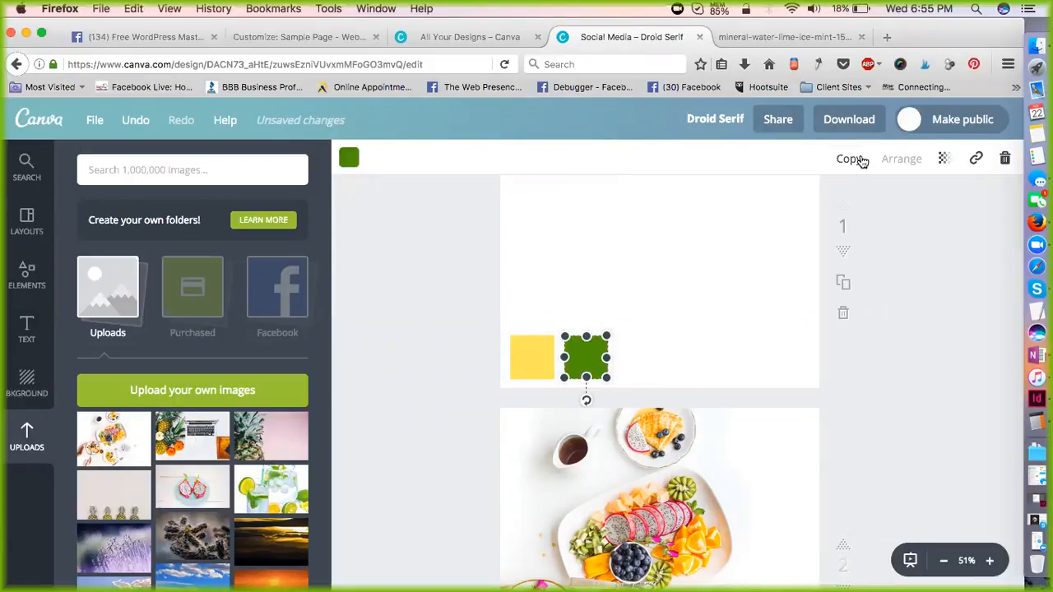
- Duplicate the green square and place the copy beside it in the row
click(856, 159)
drag(589, 362, 638, 354)
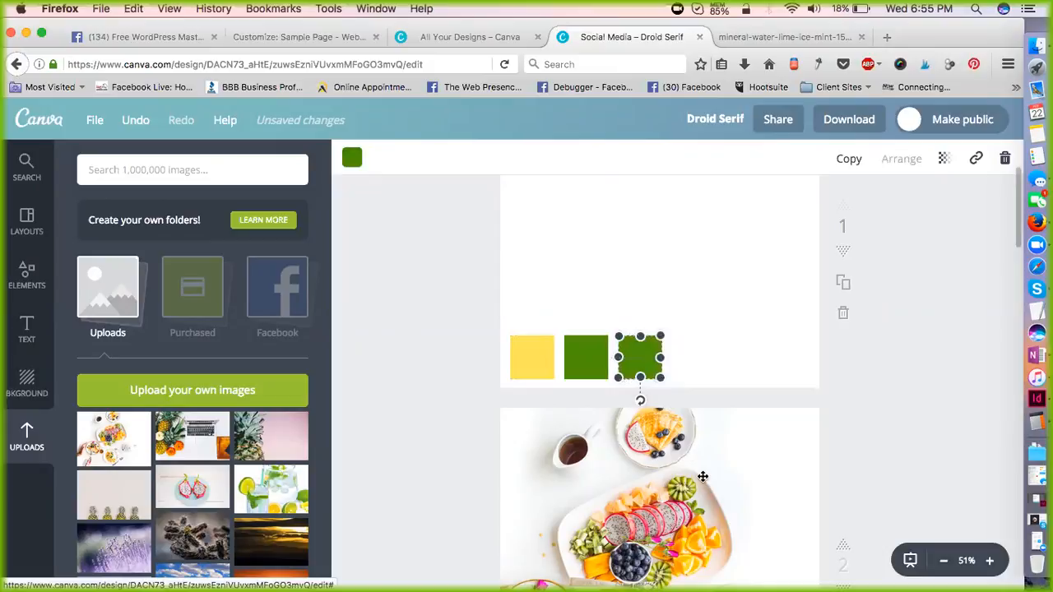
scroll(703, 476, down, 4)
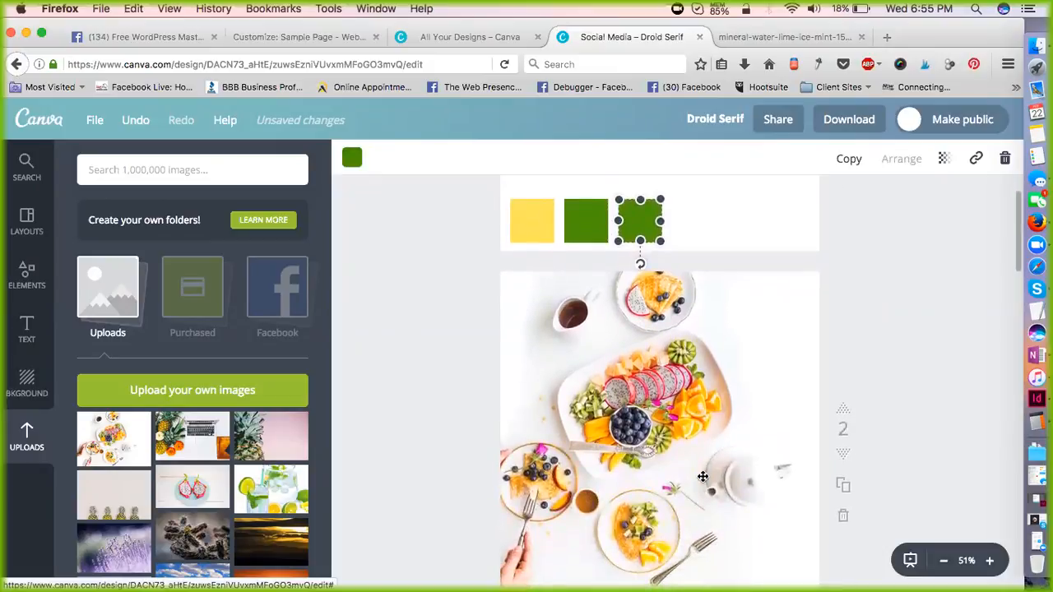
scroll(778, 492, down, 5)
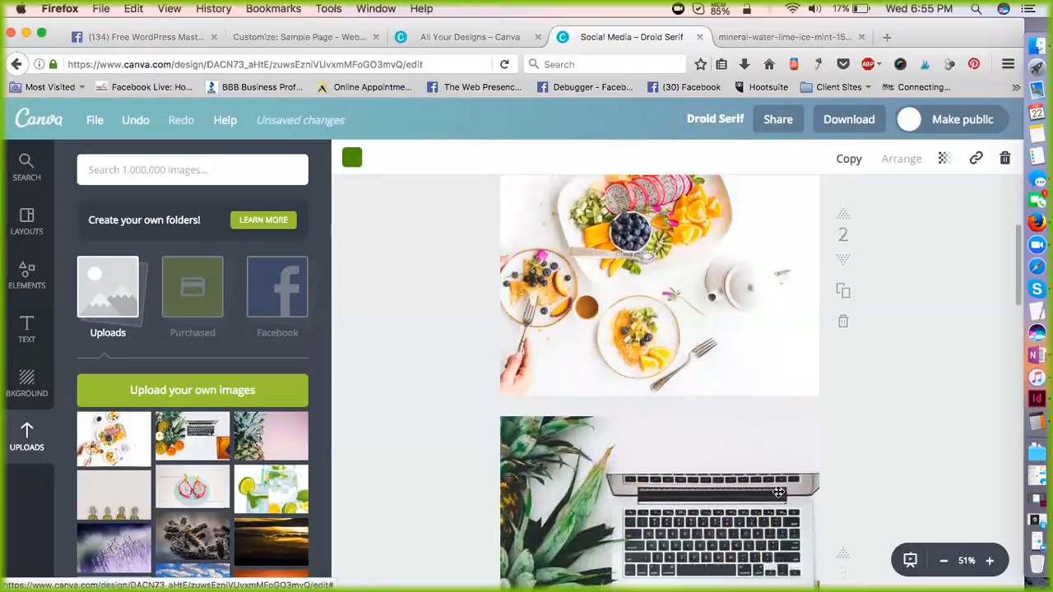
scroll(779, 493, down, 12)
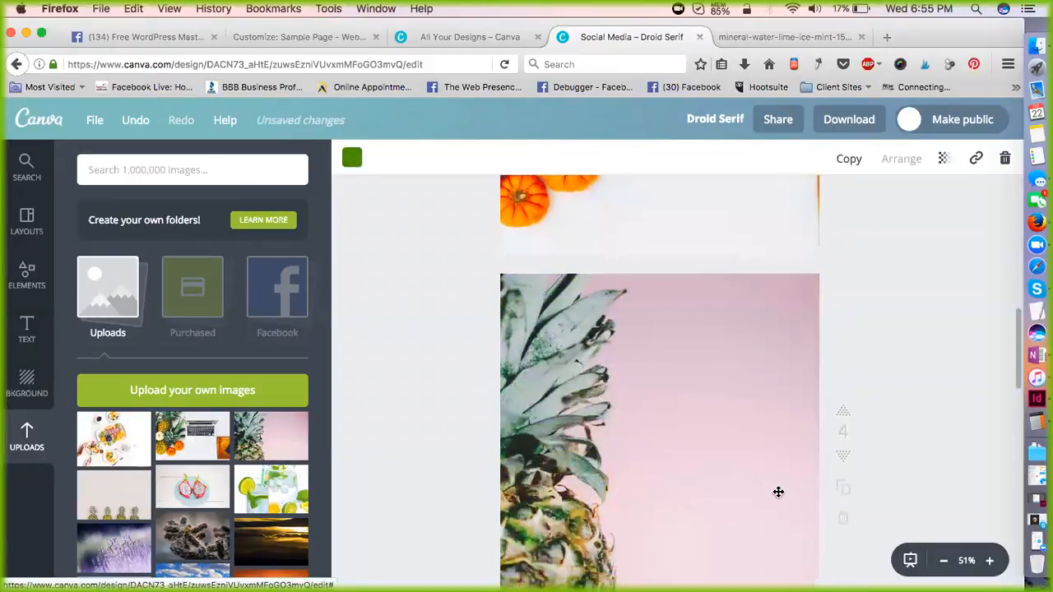
scroll(778, 492, down, 10)
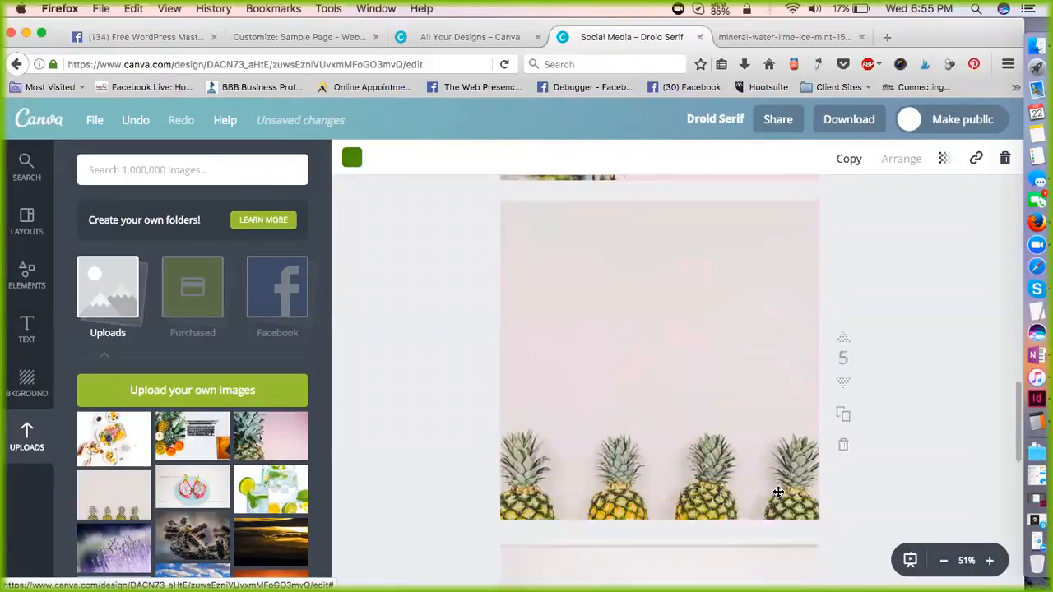
scroll(779, 492, down, 2)
scroll(779, 492, down, 8)
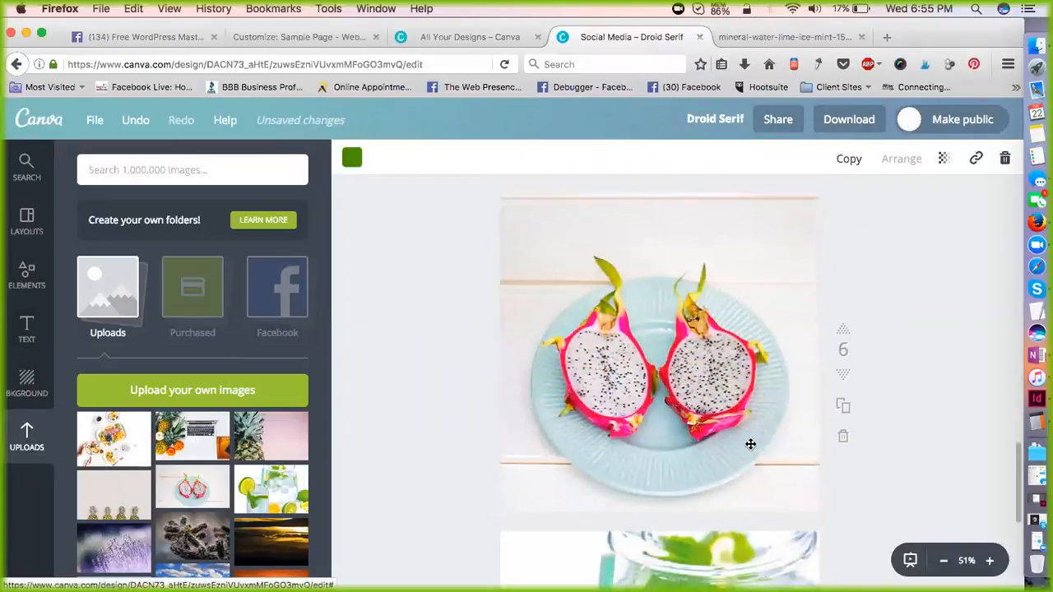
scroll(751, 445, down, 10)
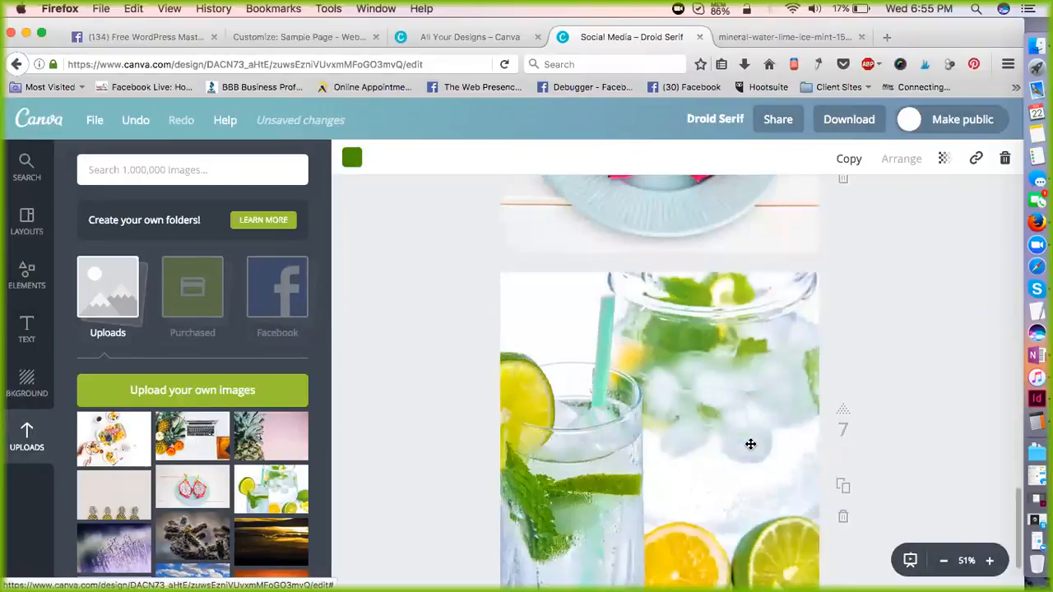
scroll(750, 444, up, 2)
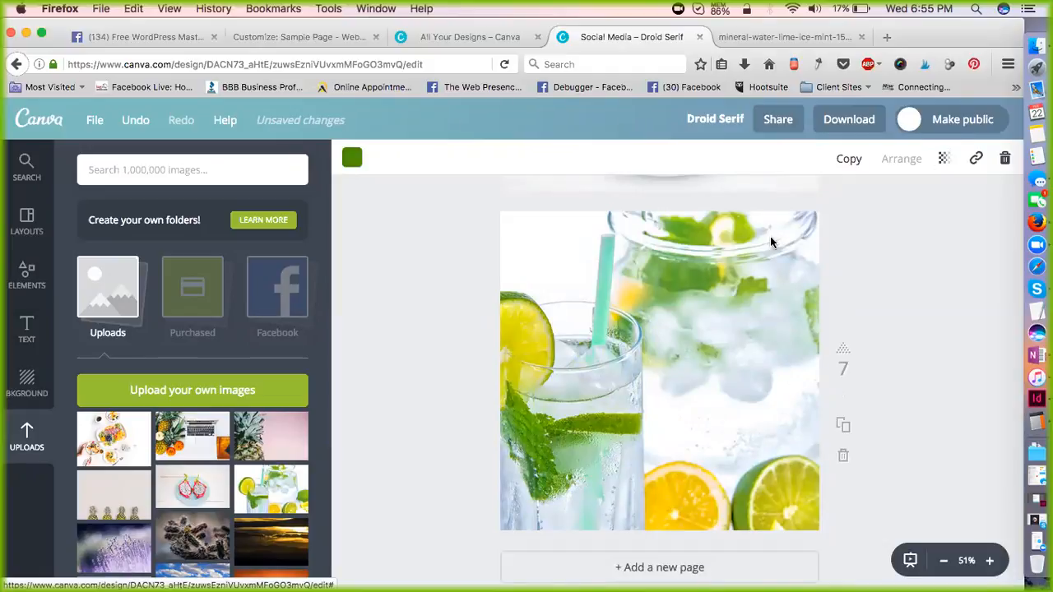
- Sample a colour from the mineral-water photo with ColorPick and return to Canva
click(795, 37)
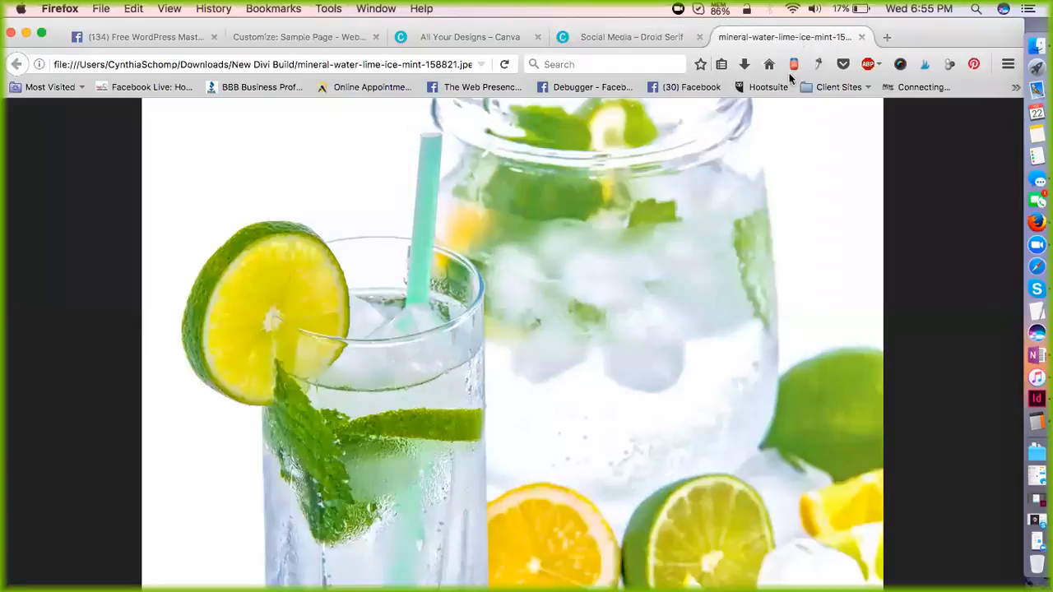
click(818, 64)
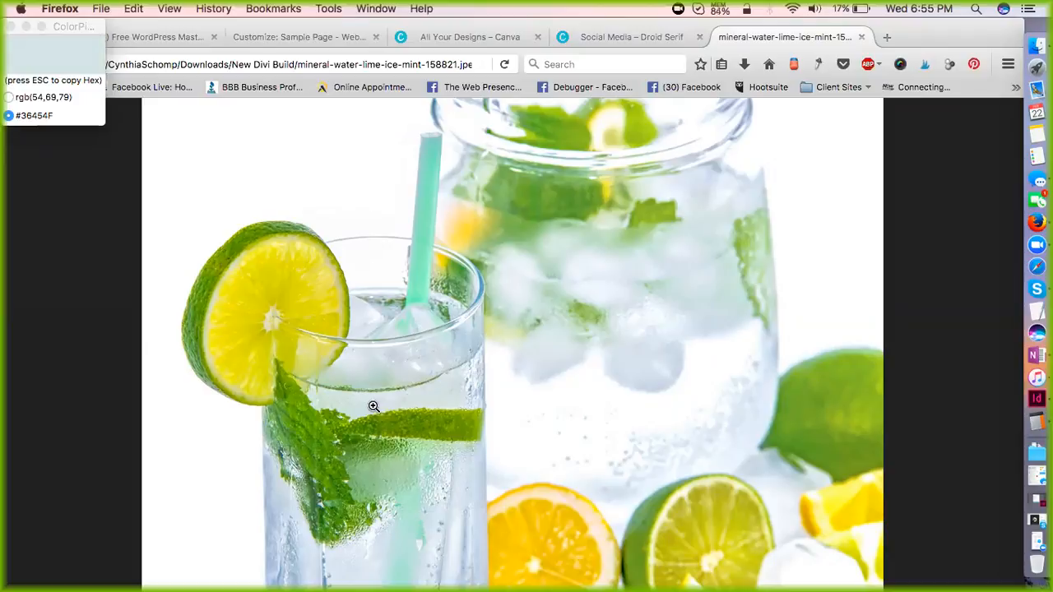
key(Escape)
click(659, 36)
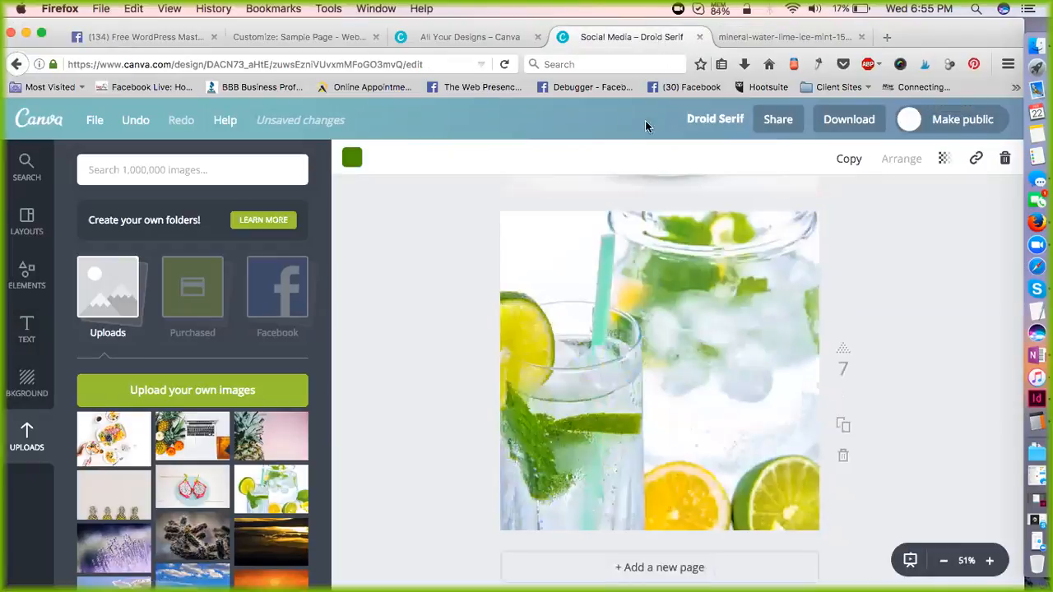
- Recolour the third square pale blue-grey D5E7EA and duplicate it
scroll(683, 222, up, 20)
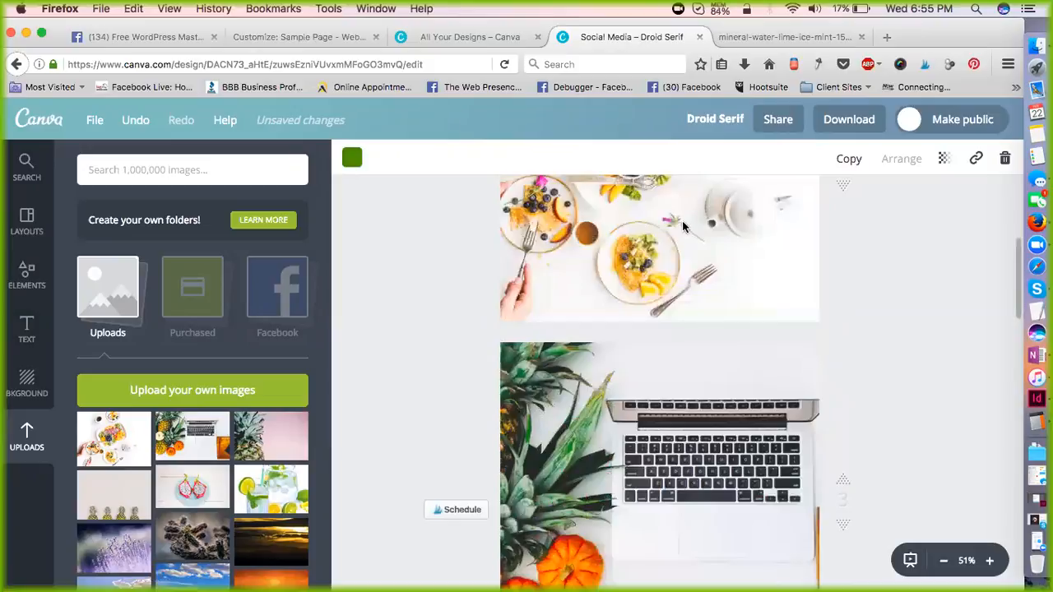
click(352, 158)
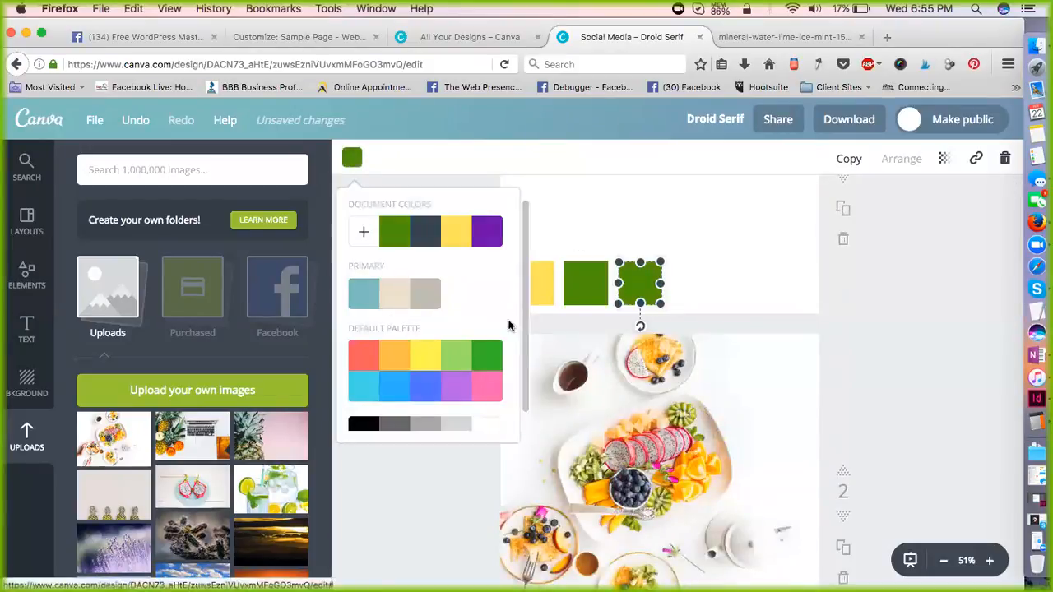
click(372, 237)
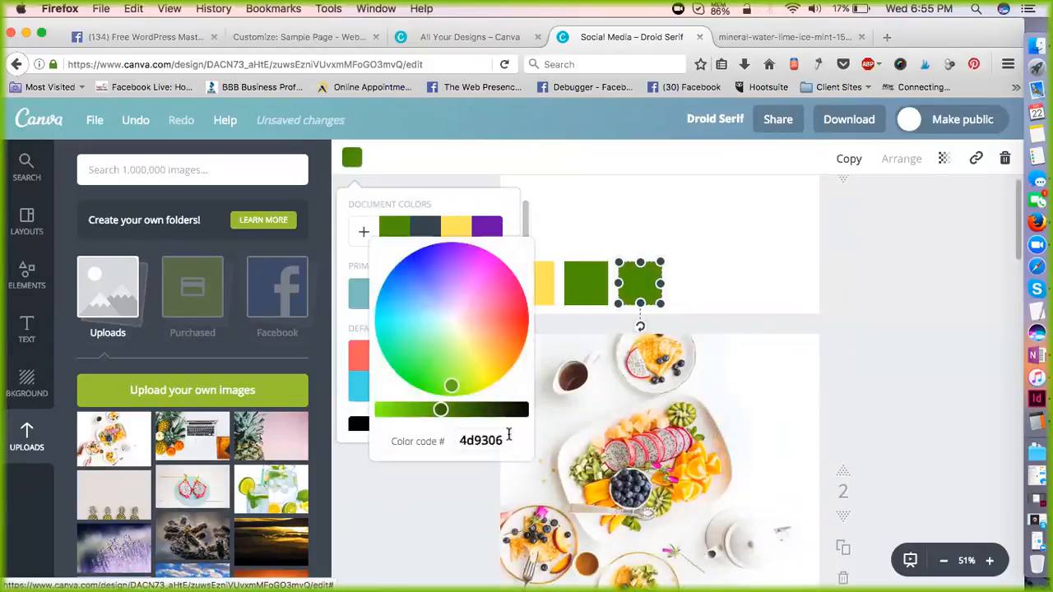
drag(509, 441, 404, 441)
text(D5E7EA)
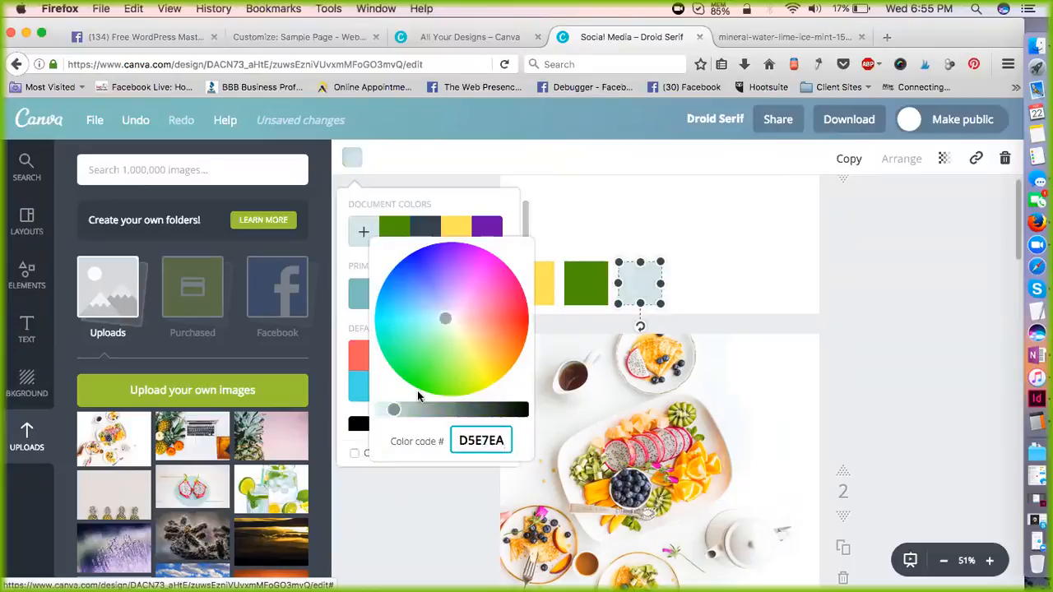
click(368, 237)
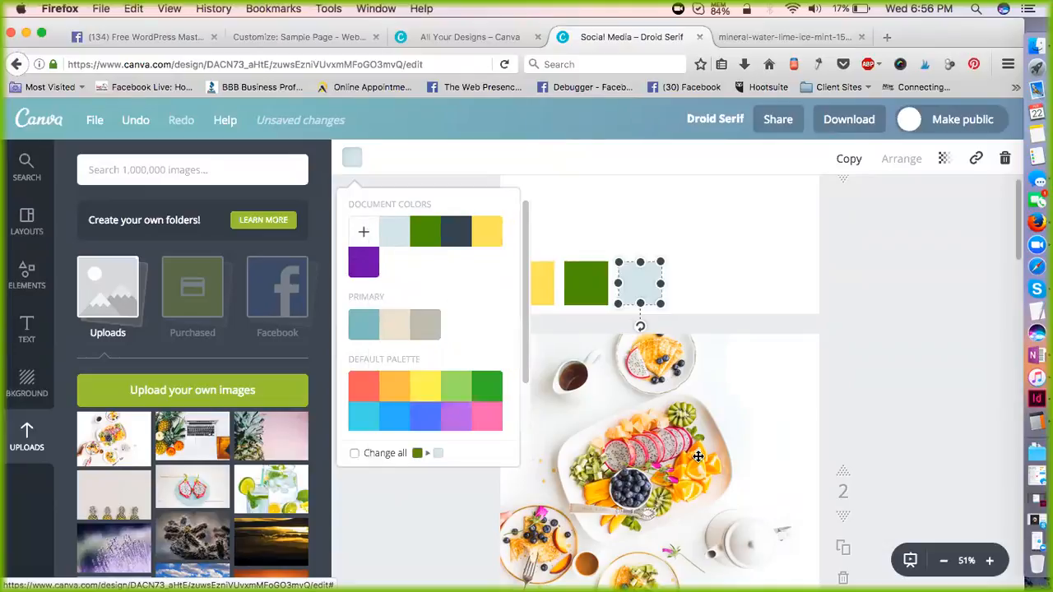
scroll(664, 311, down, 2)
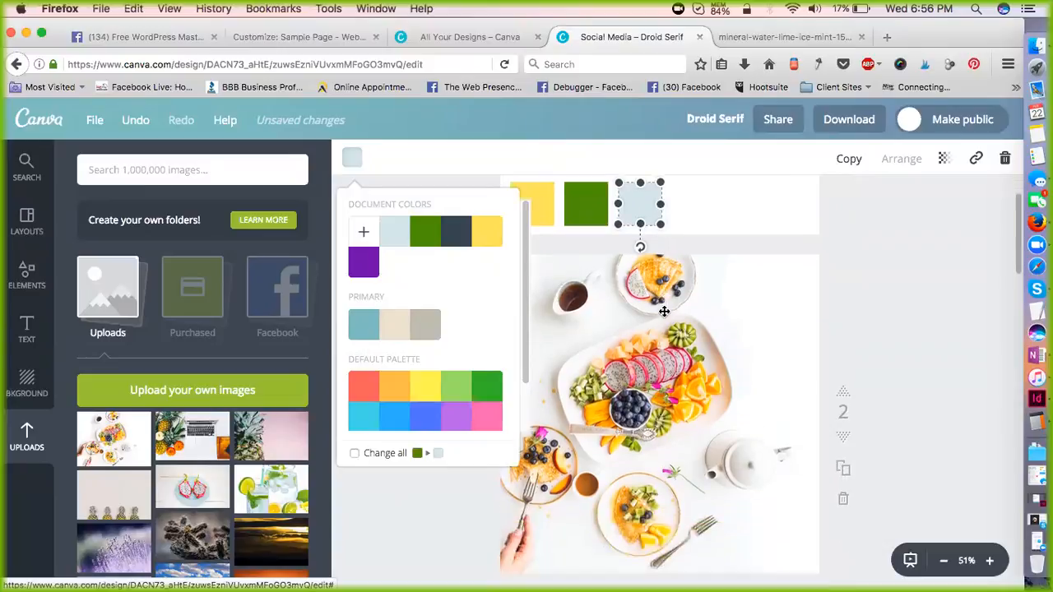
scroll(665, 311, up, 1)
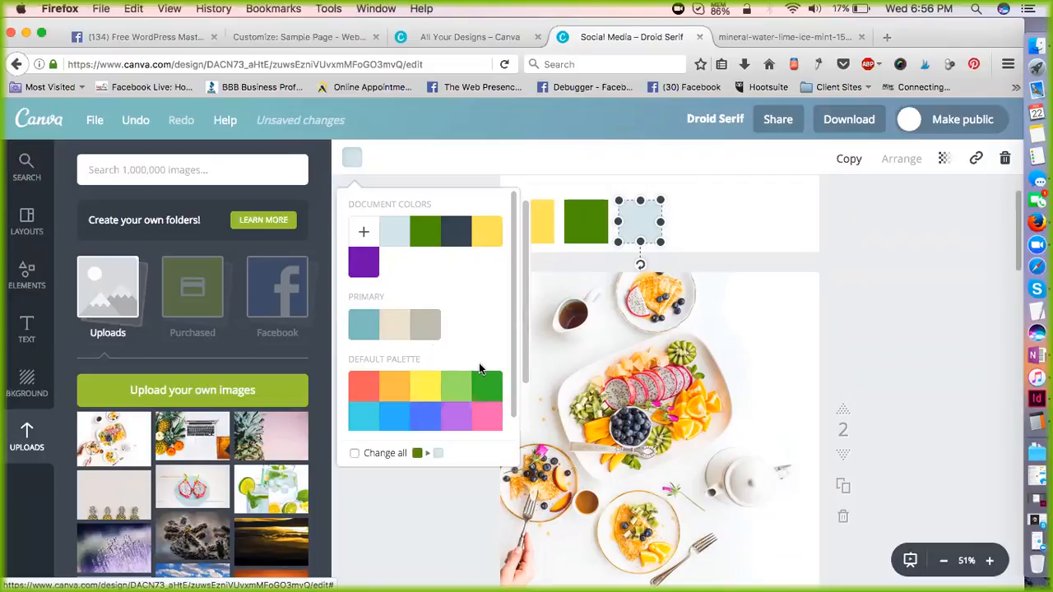
click(853, 161)
- Place two copies of the pale square at the end of the swatch row
drag(665, 228, 697, 219)
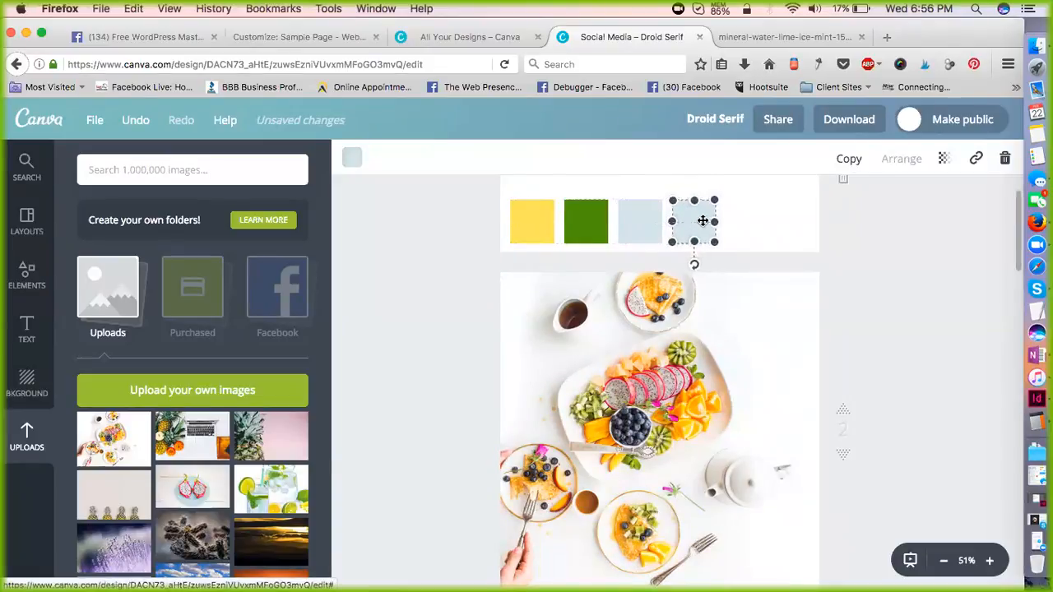
click(852, 161)
drag(700, 227, 747, 219)
- Recolour the fourth square dark navy and the fifth square black
click(697, 220)
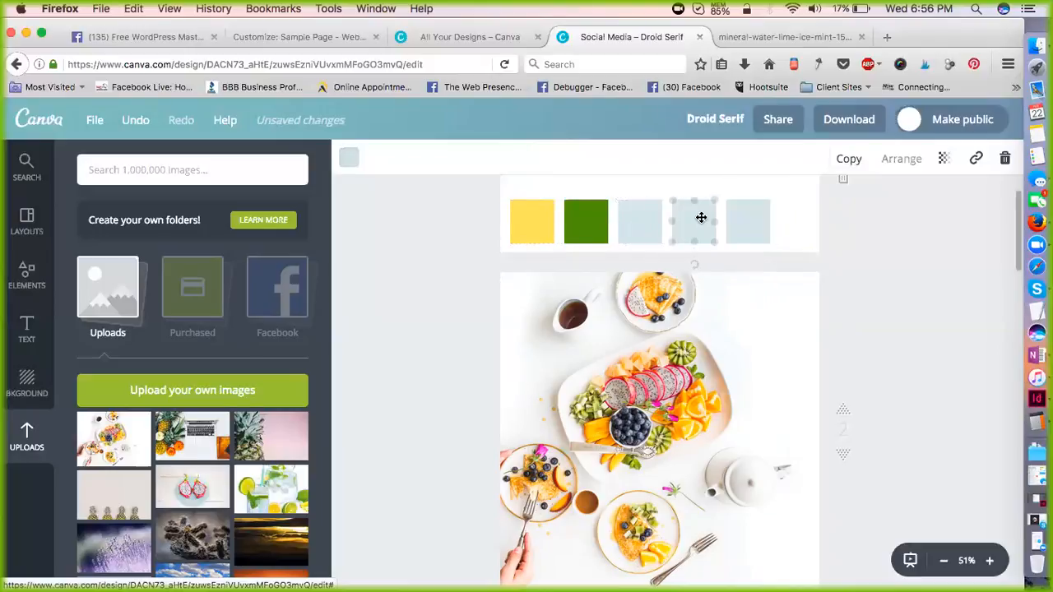
click(352, 158)
click(453, 232)
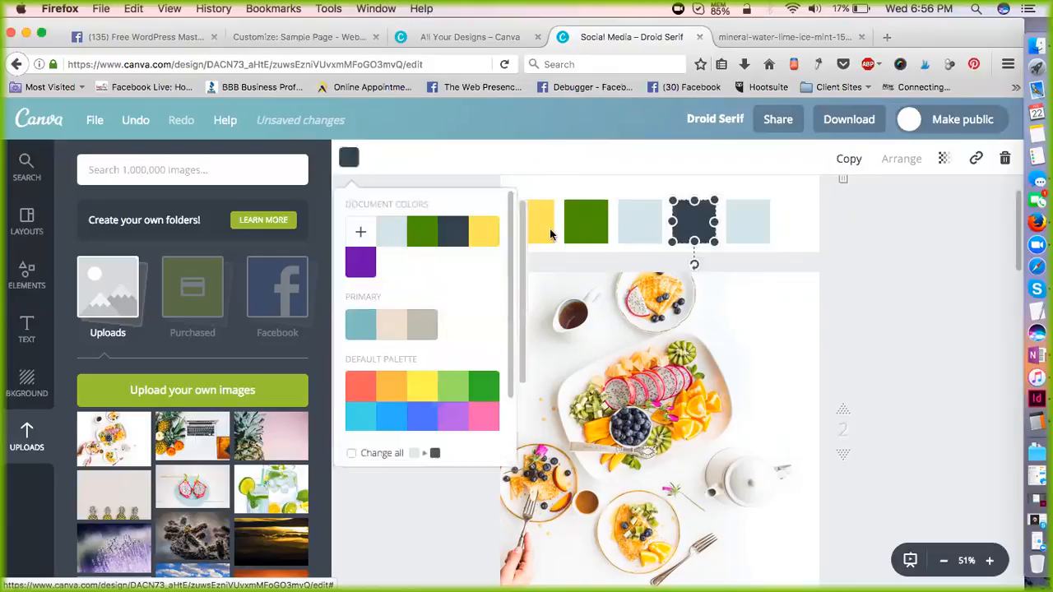
click(747, 221)
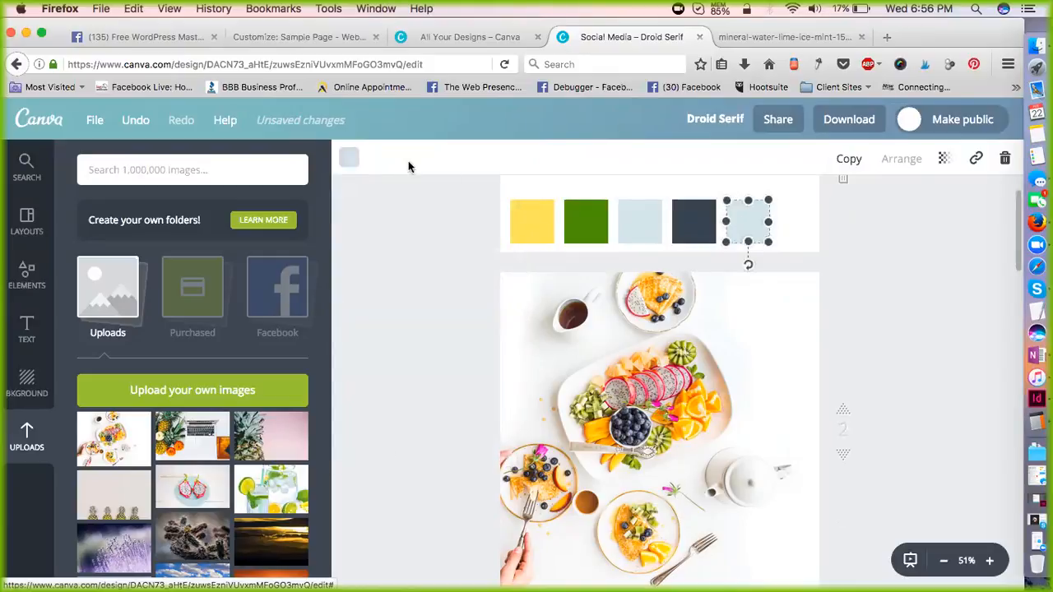
click(349, 158)
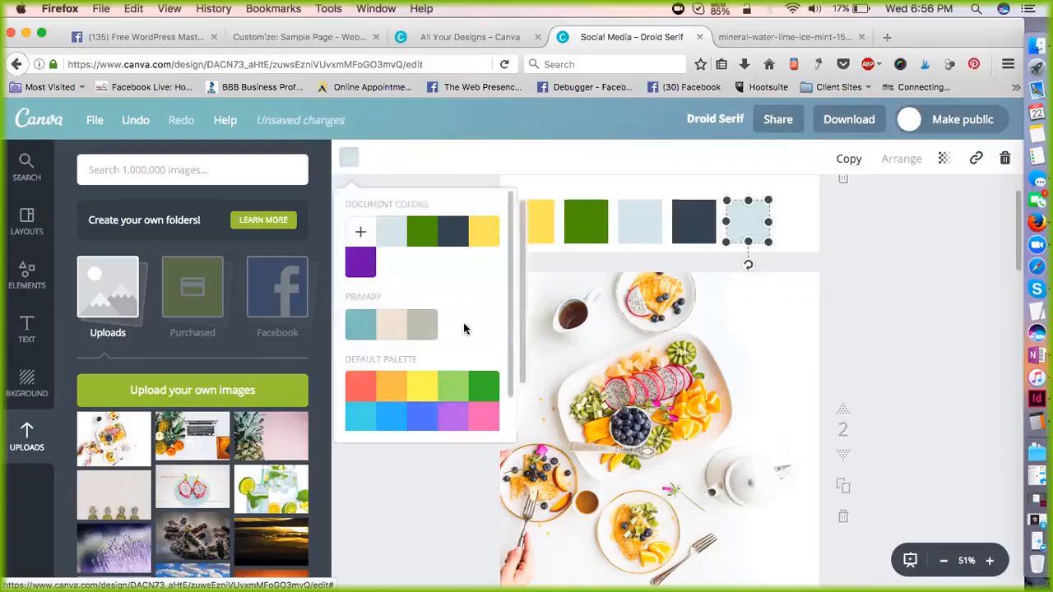
scroll(465, 333, down, 2)
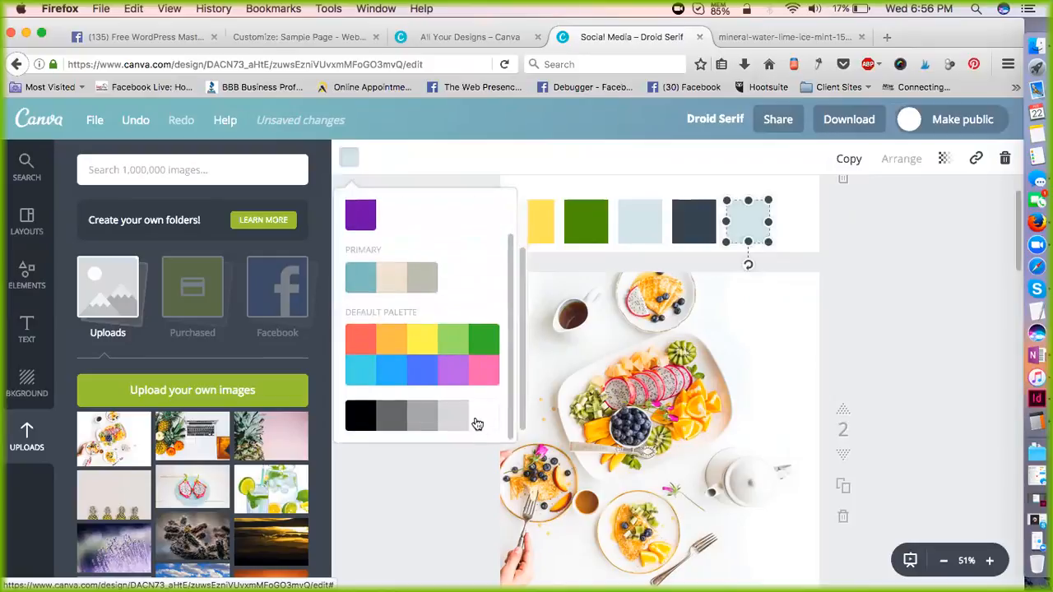
click(366, 422)
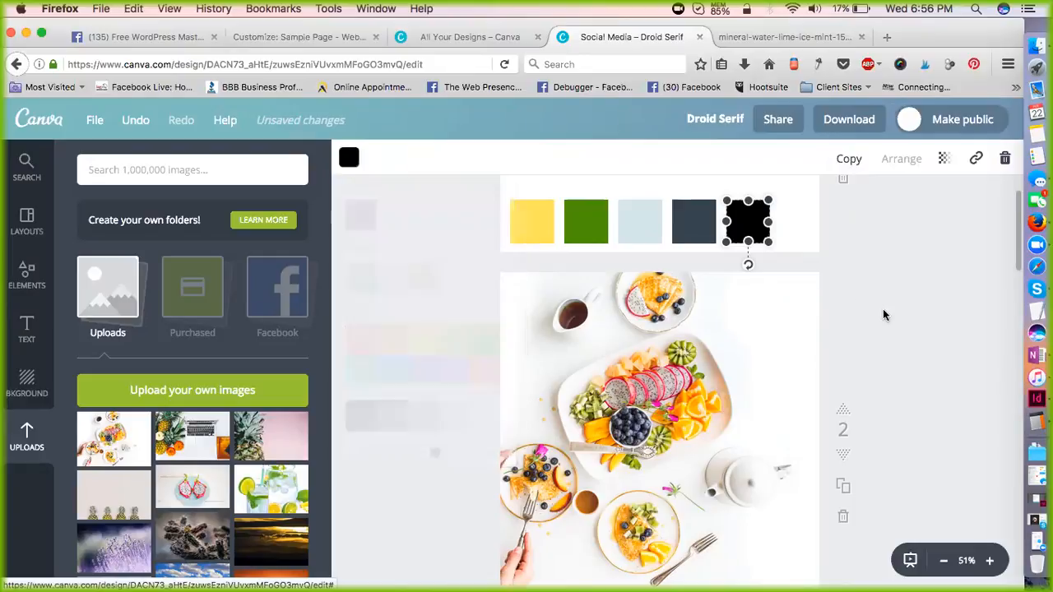
- Shift the black, dark grey and green swatches sideways to even out the gaps
drag(751, 223, 781, 223)
drag(695, 217, 719, 217)
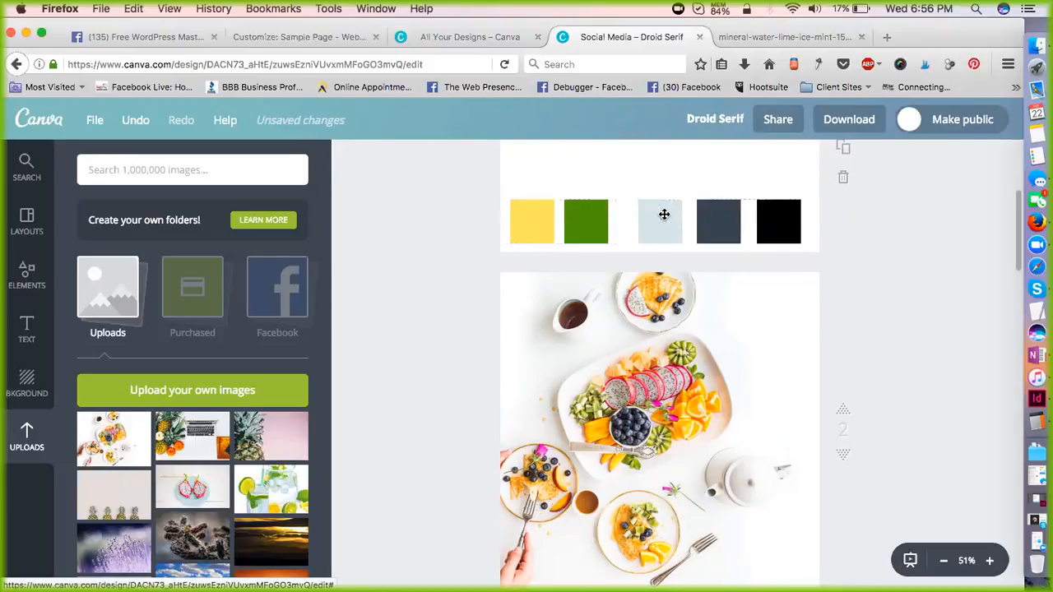
drag(592, 217, 552, 223)
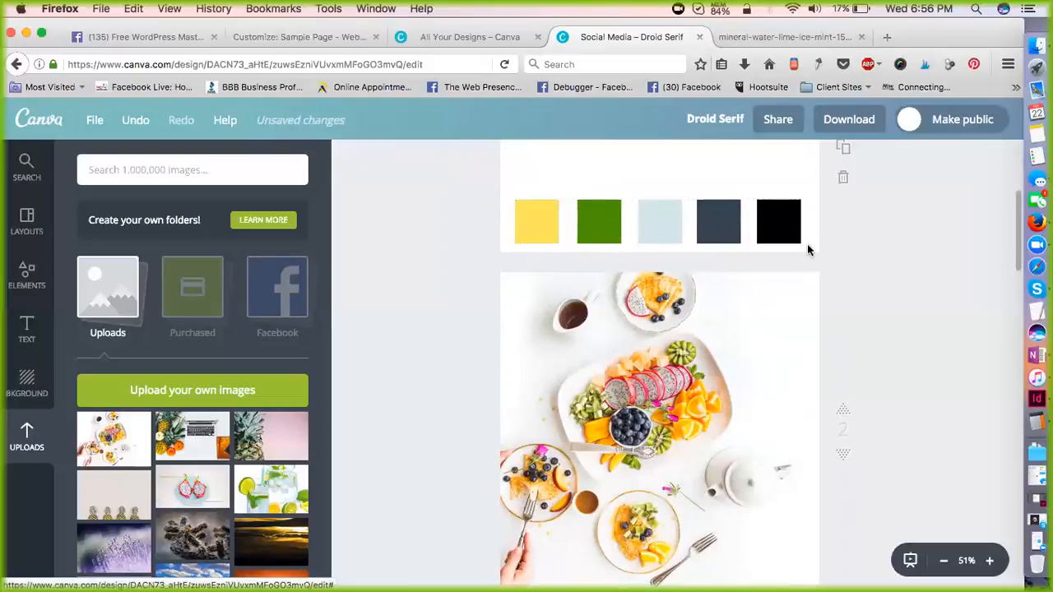
scroll(886, 299, up, 2)
scroll(887, 302, up, 3)
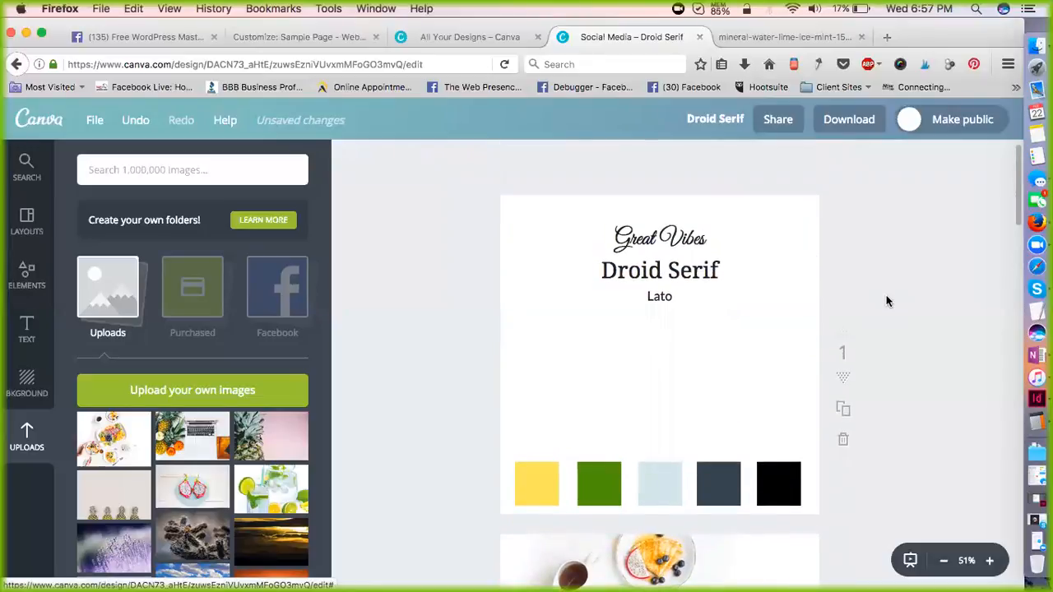
- Colour the Great Vibes text green from the document colours
click(670, 240)
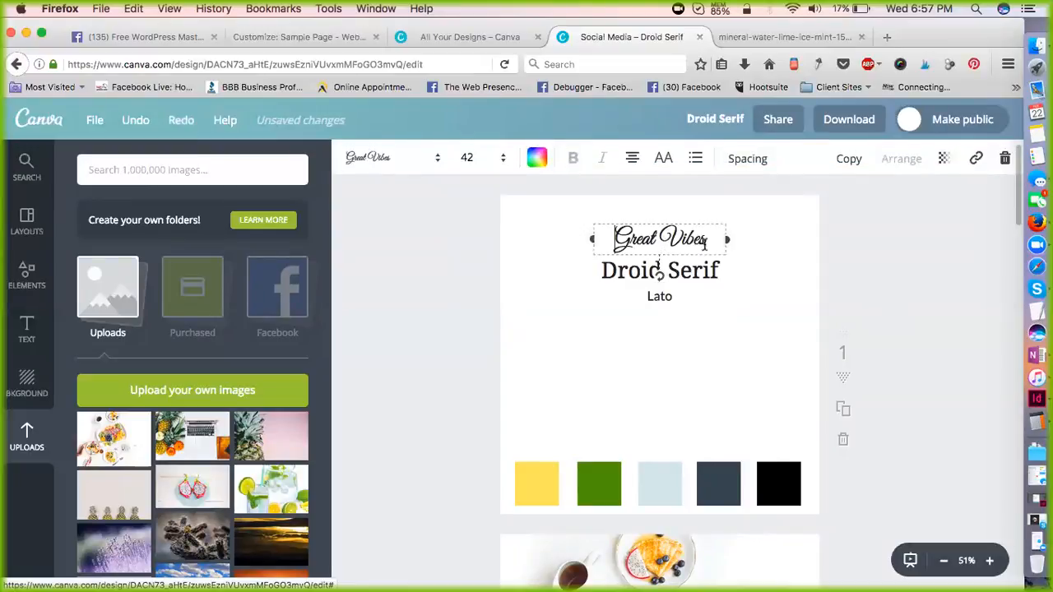
drag(708, 240, 590, 238)
click(536, 158)
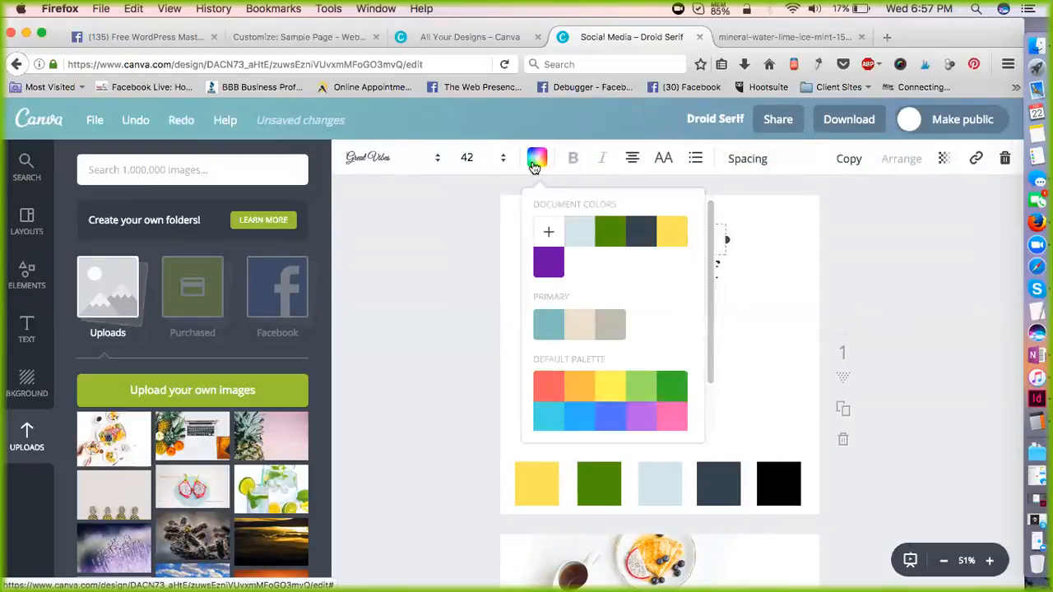
click(609, 235)
click(540, 161)
- Colour the Droid Serif text dark navy and deselect it
click(713, 270)
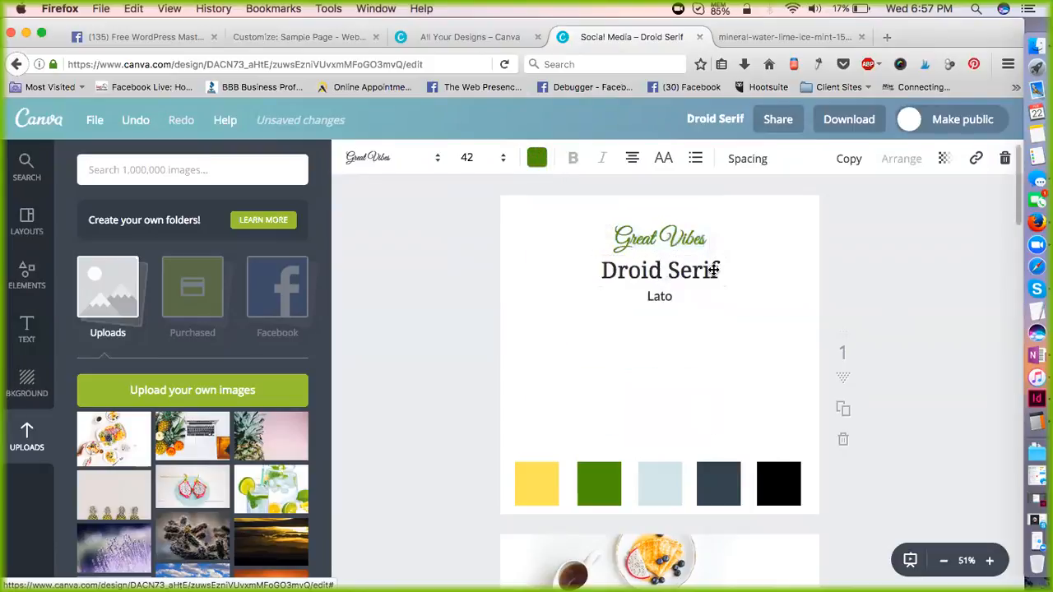
drag(716, 271, 599, 271)
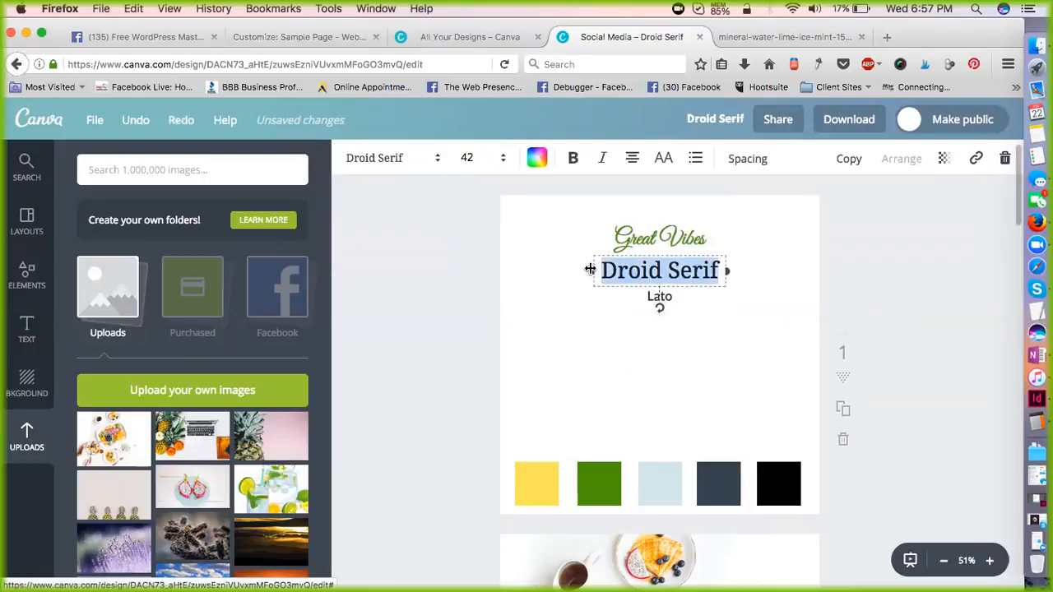
click(536, 159)
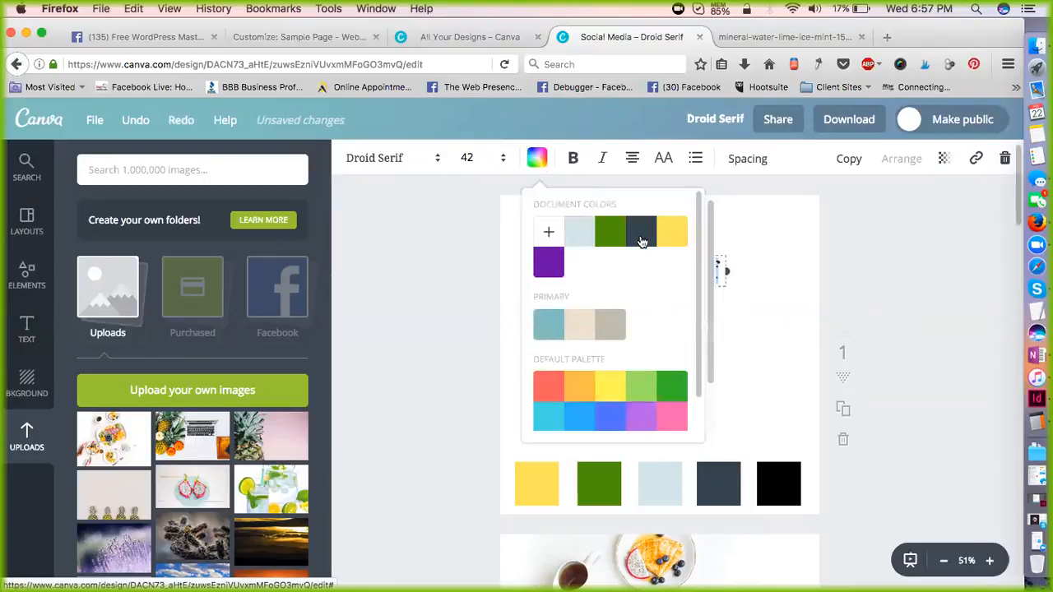
click(644, 240)
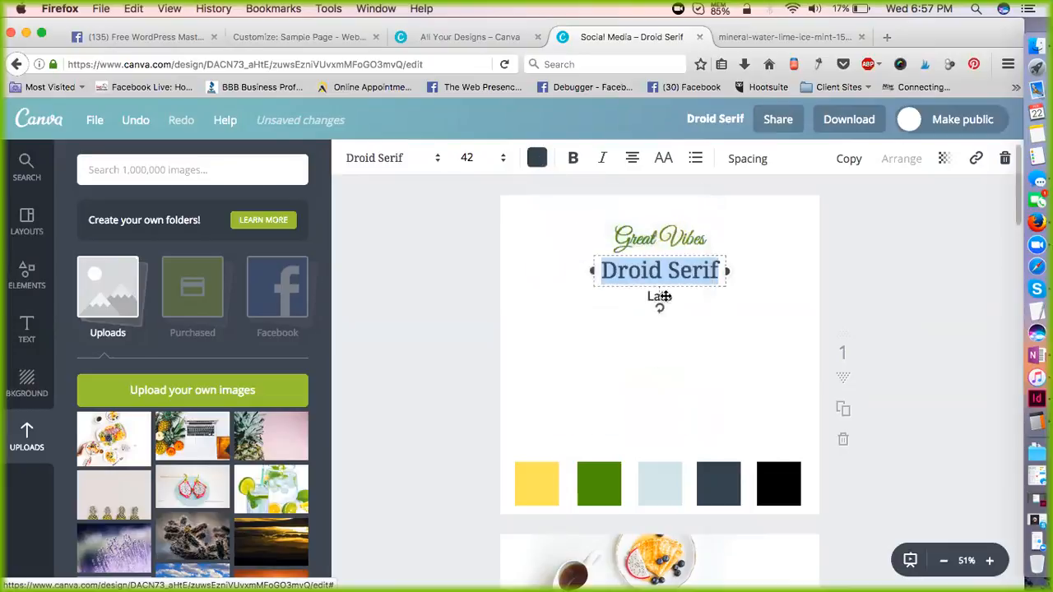
click(675, 297)
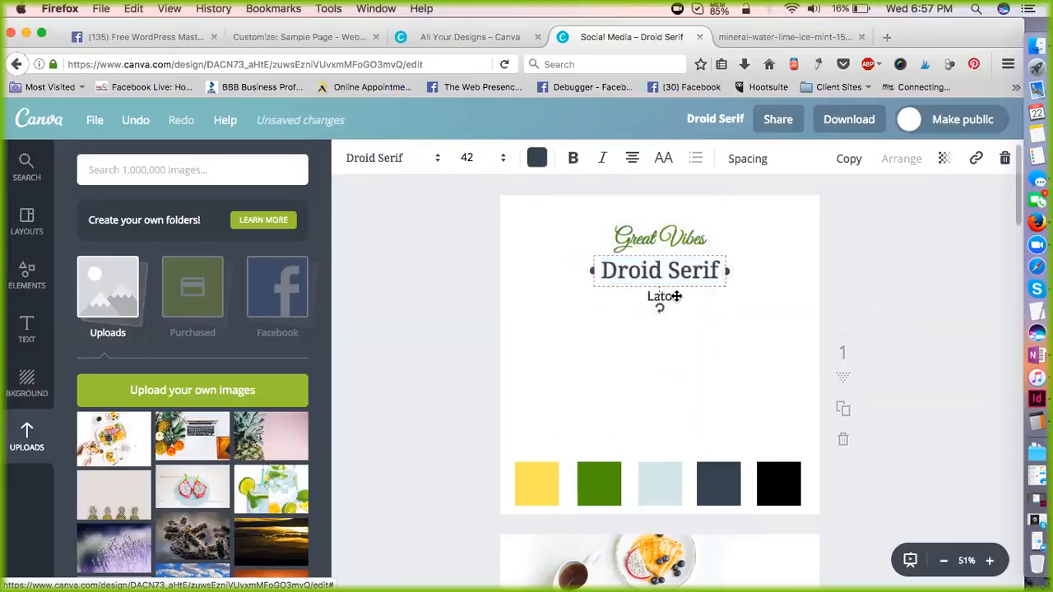
click(764, 366)
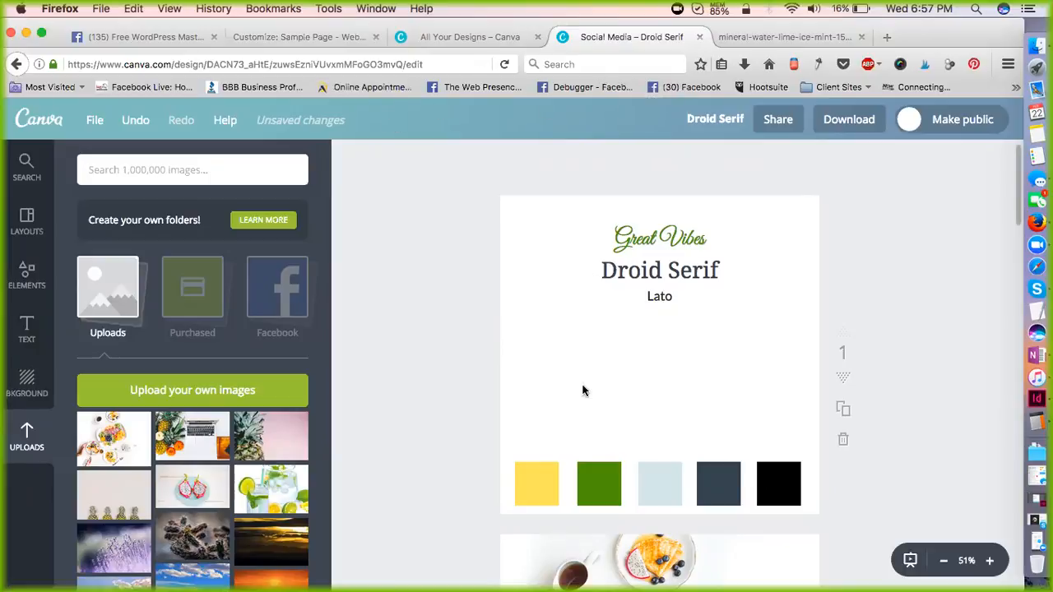
scroll(582, 391, down, 2)
scroll(582, 391, down, 4)
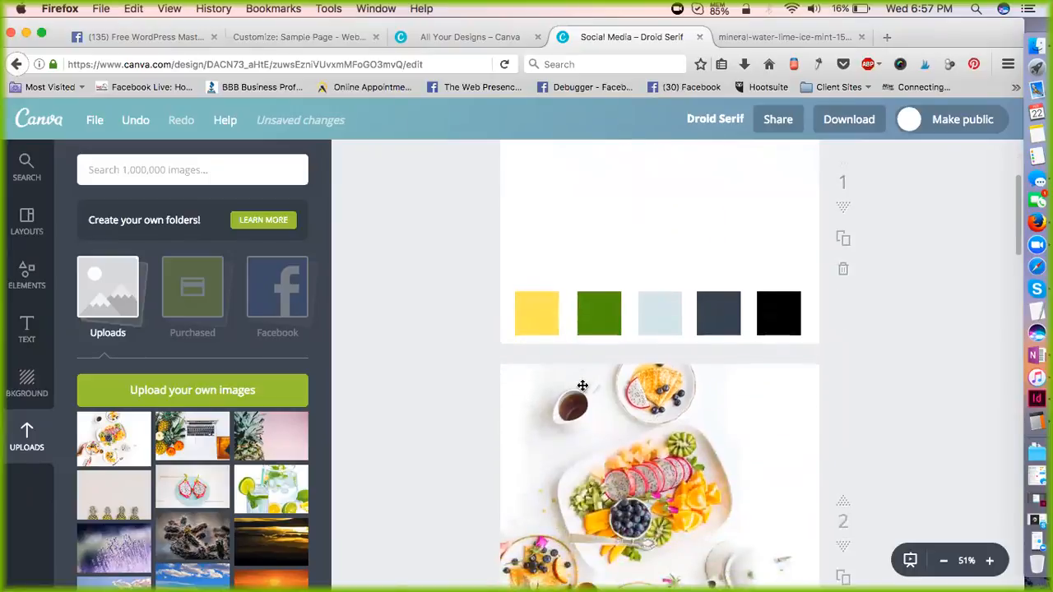
- Move all five colour swatches up together just below the Lato sample
scroll(582, 387, up, 4)
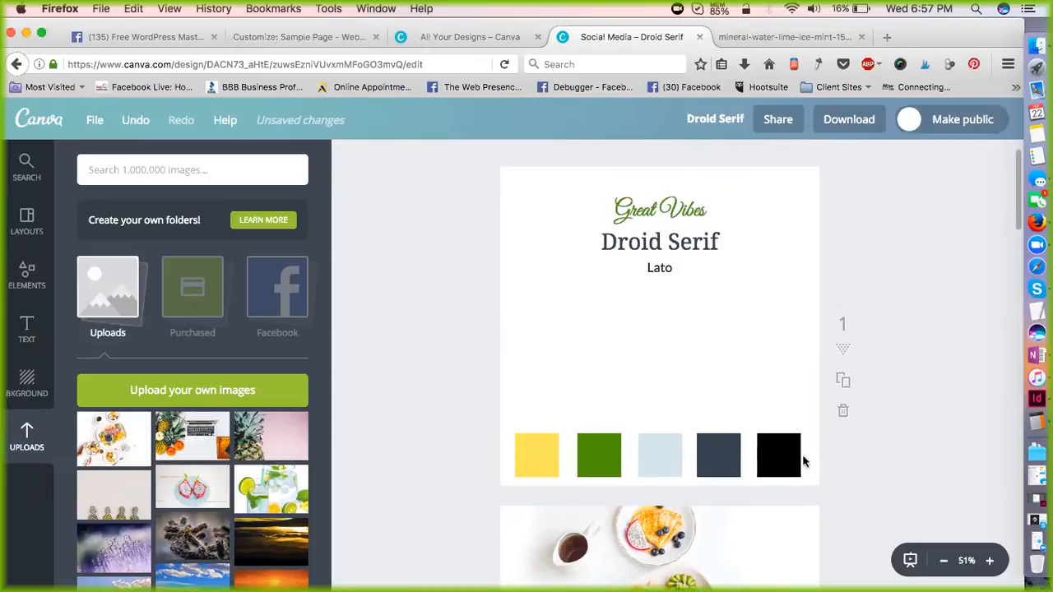
drag(814, 462, 533, 306)
click(689, 392)
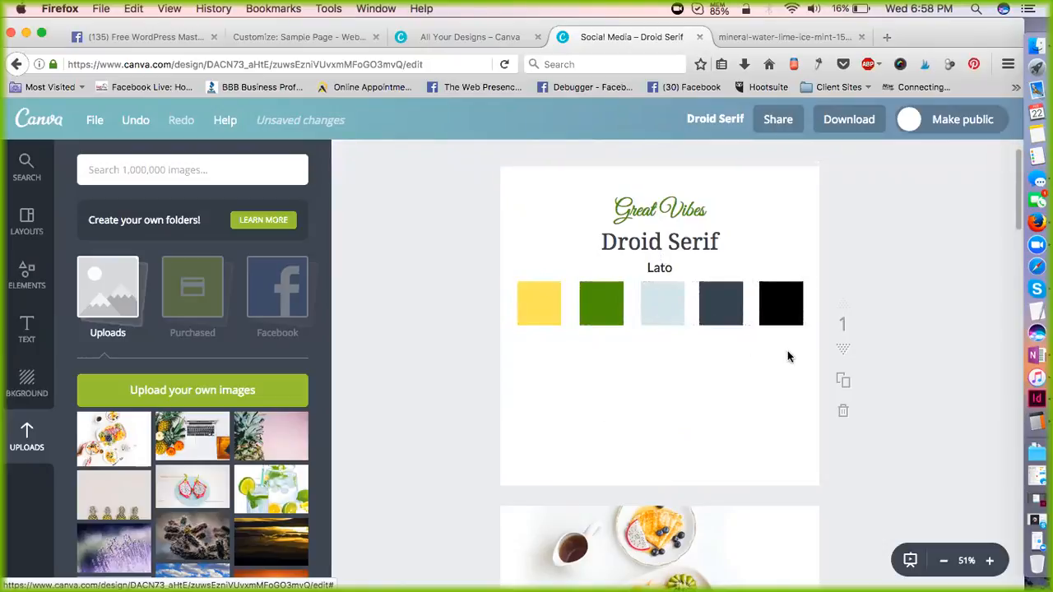
- Scroll through the seven pages of the design
scroll(787, 356, down, 10)
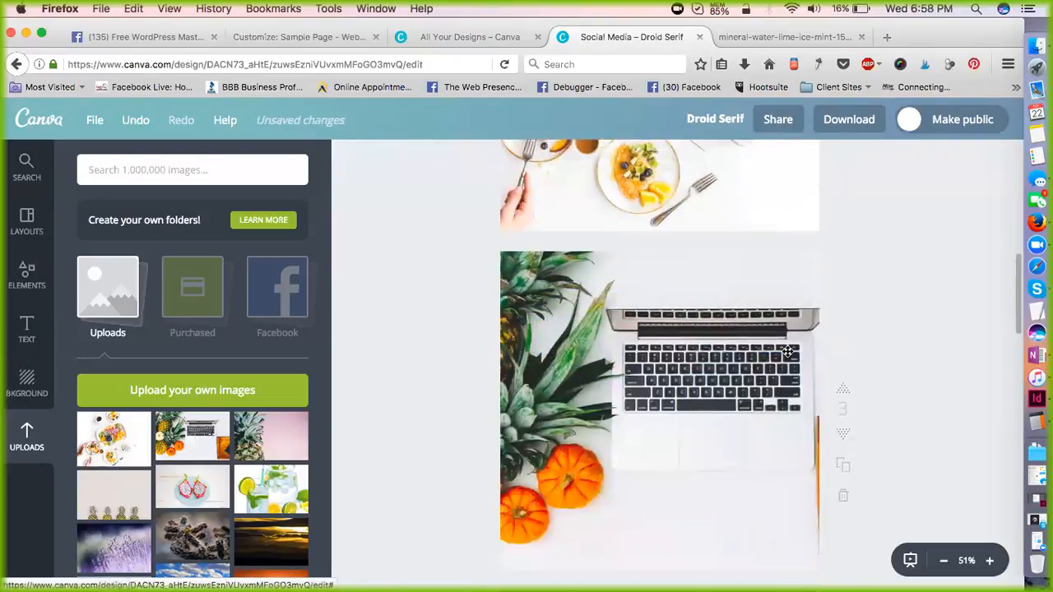
scroll(788, 352, down, 10)
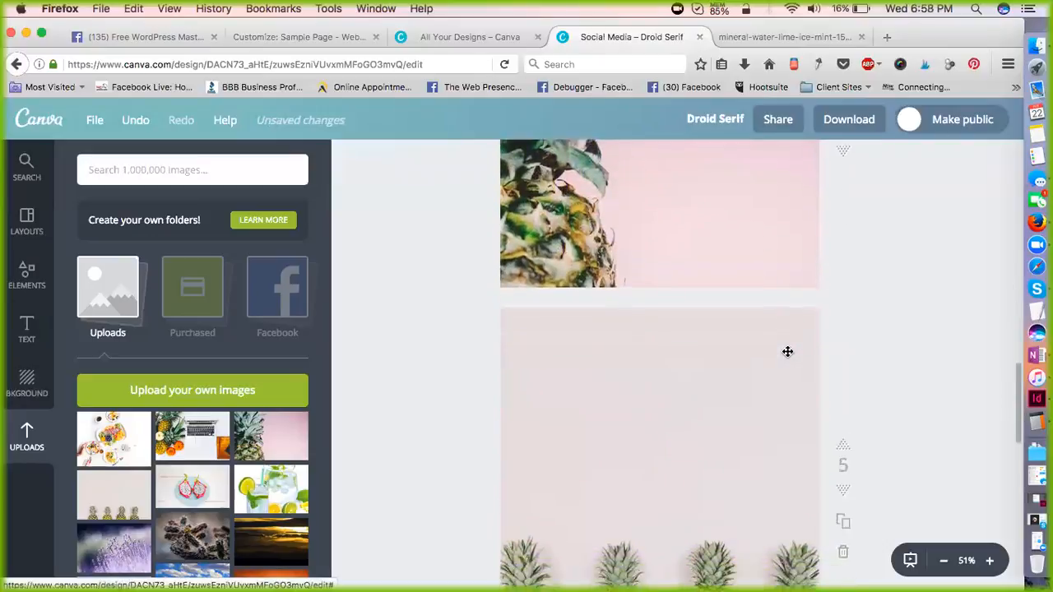
scroll(788, 352, down, 10)
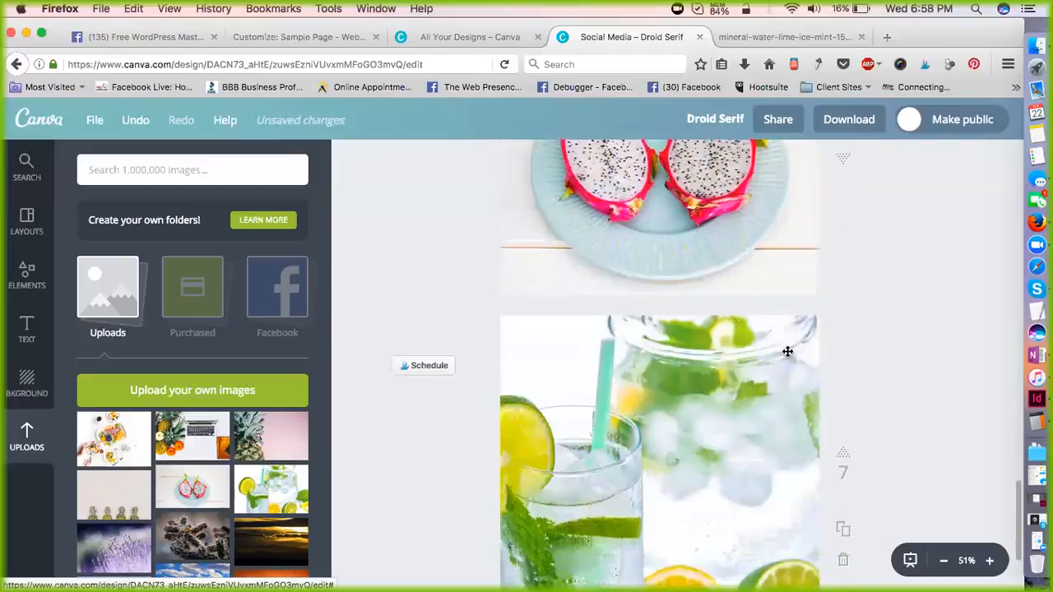
scroll(787, 353, down, 4)
scroll(788, 353, up, 8)
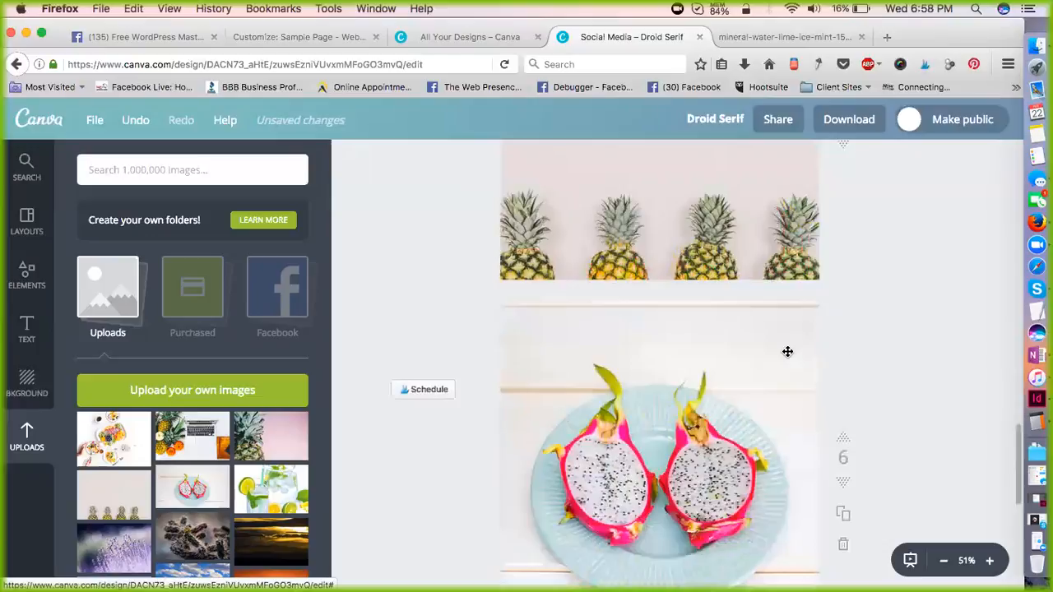
scroll(787, 352, up, 15)
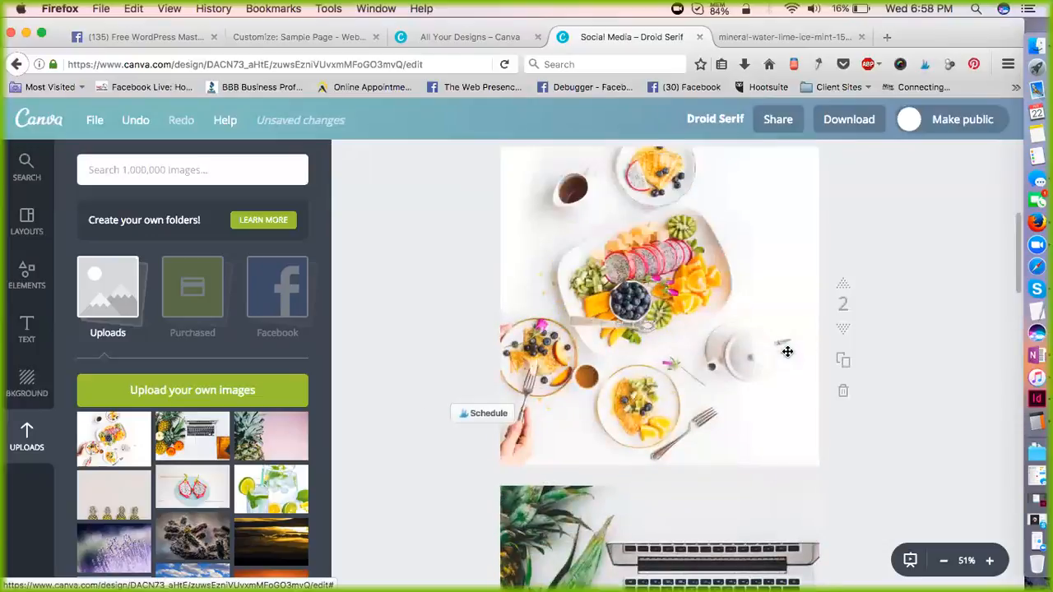
scroll(788, 352, up, 4)
scroll(787, 354, down, 4)
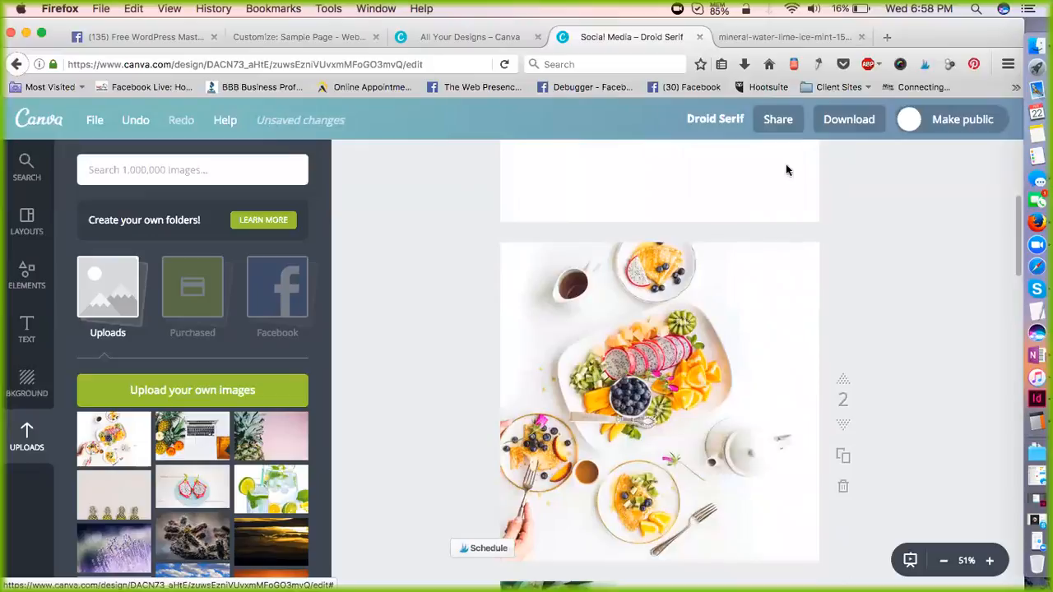
- Retitle the design 'Template Brand Board', fixing a typo, and switch on Make public
click(715, 119)
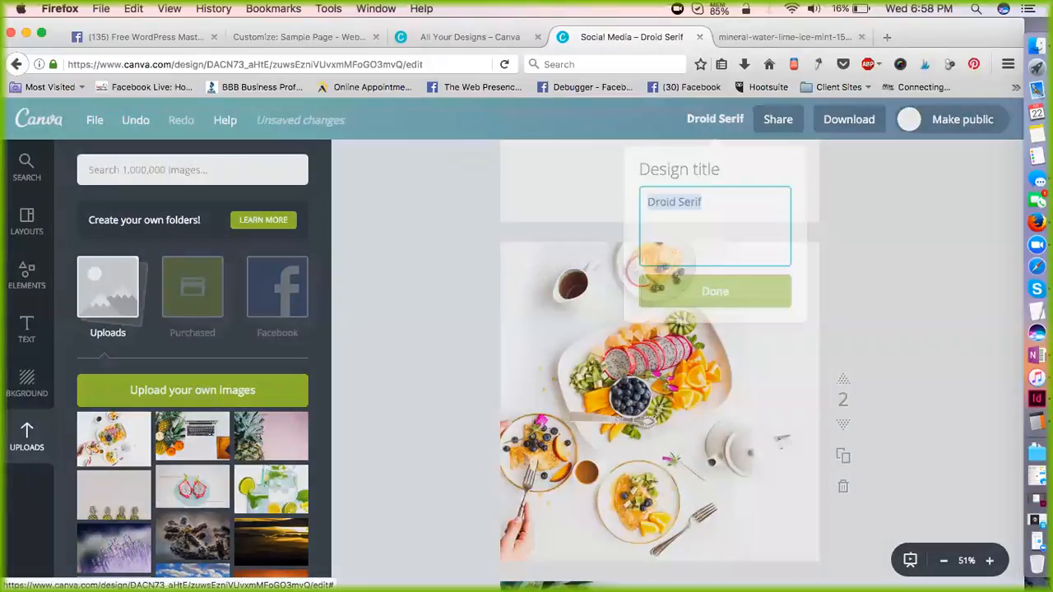
text(Template Brand)
key(BackSpace)
text(nd B)
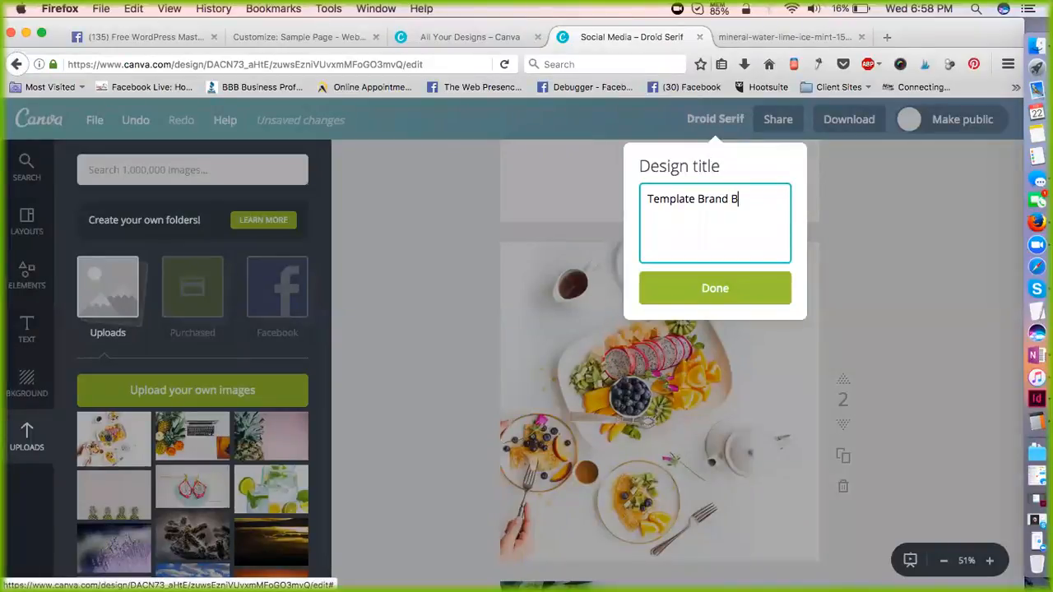
text(oard)
click(720, 297)
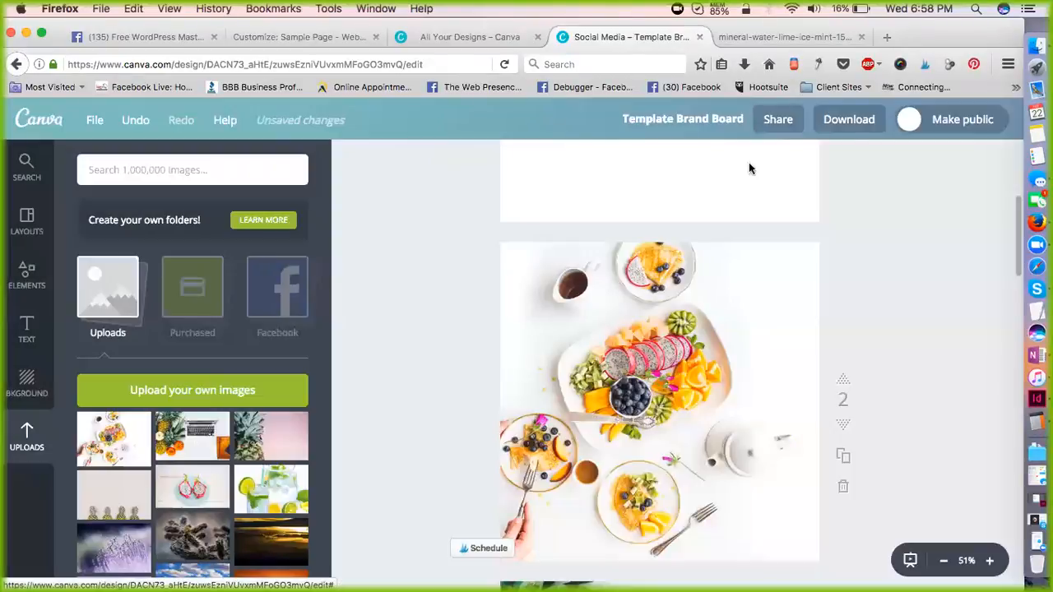
click(941, 128)
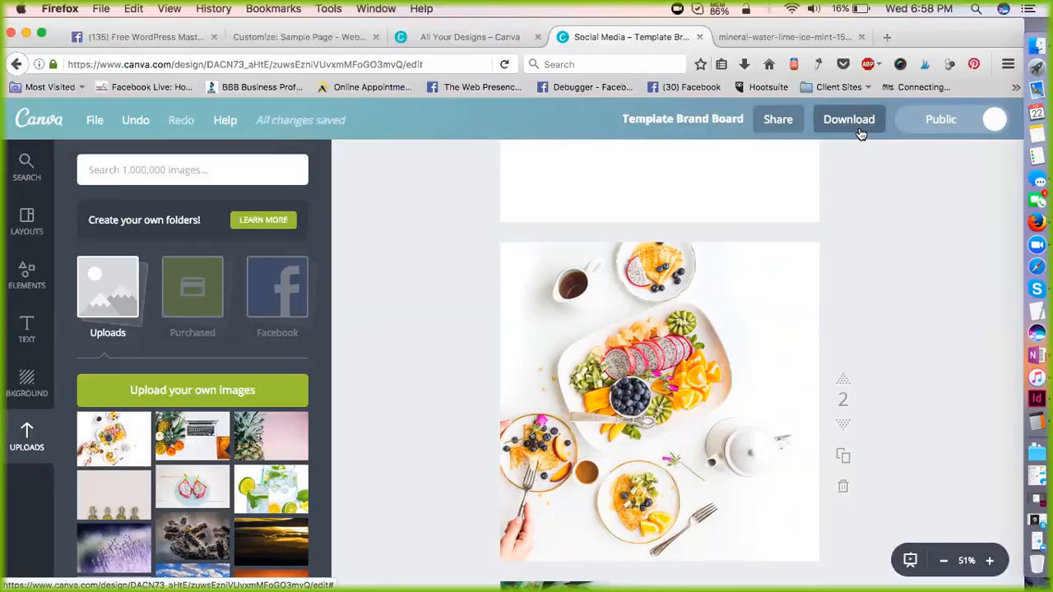
- Download all pages as PNG images, then switch to the All Your Designs tab
click(858, 125)
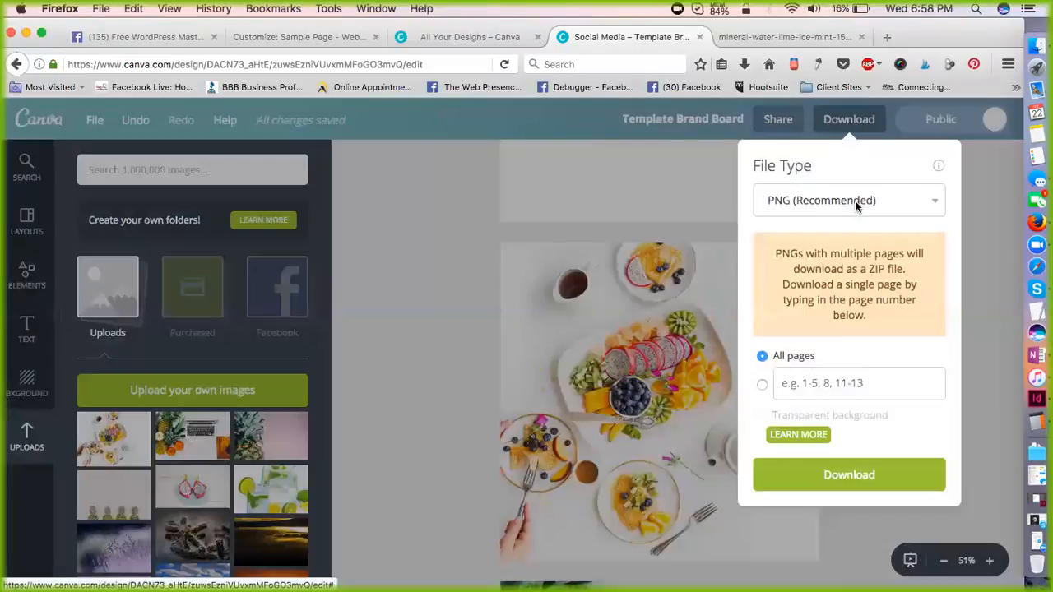
click(860, 202)
click(860, 203)
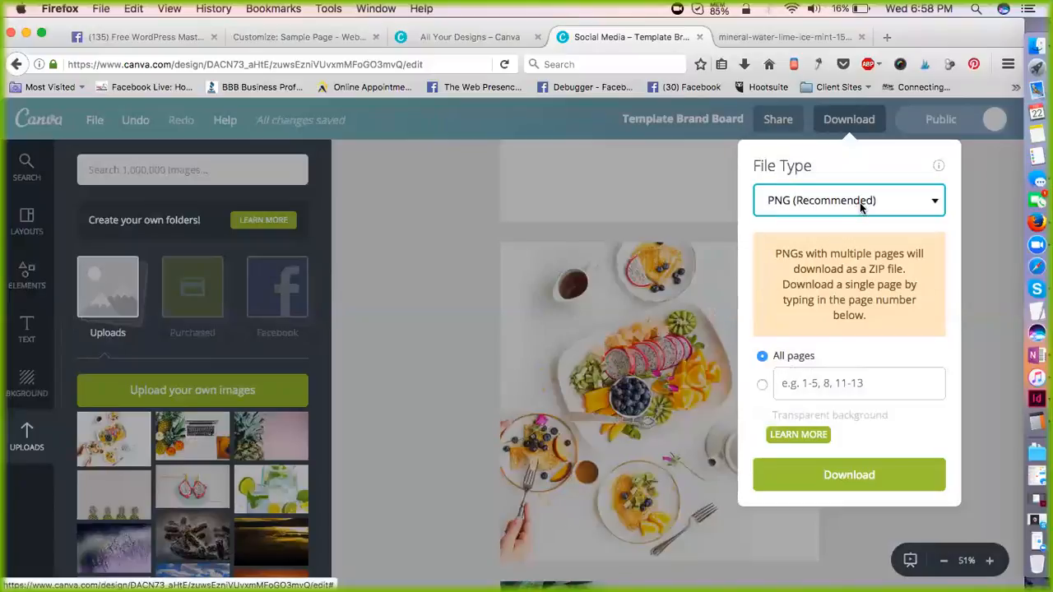
click(860, 202)
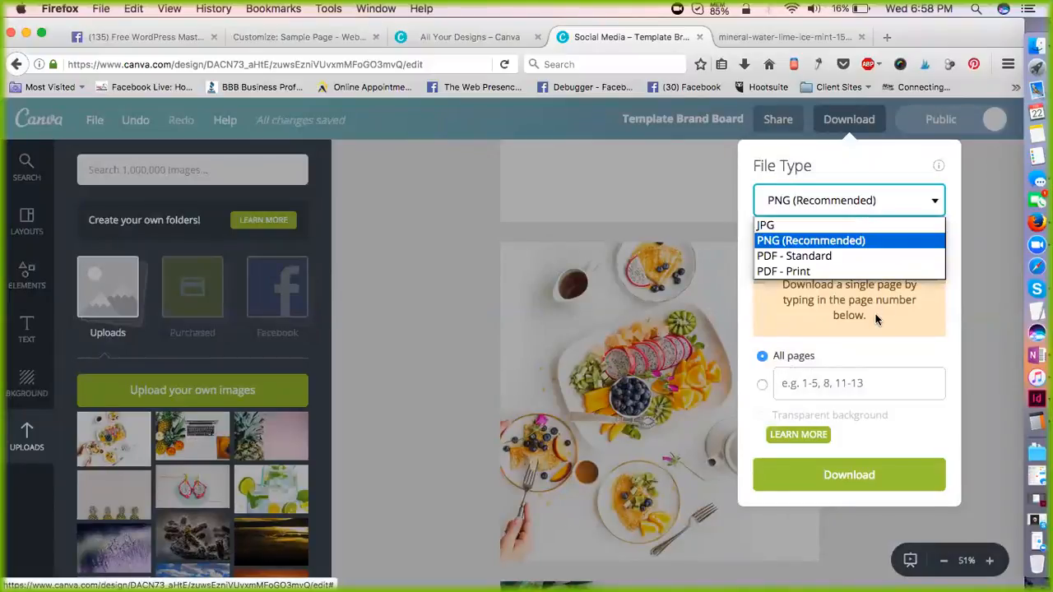
click(857, 469)
click(856, 469)
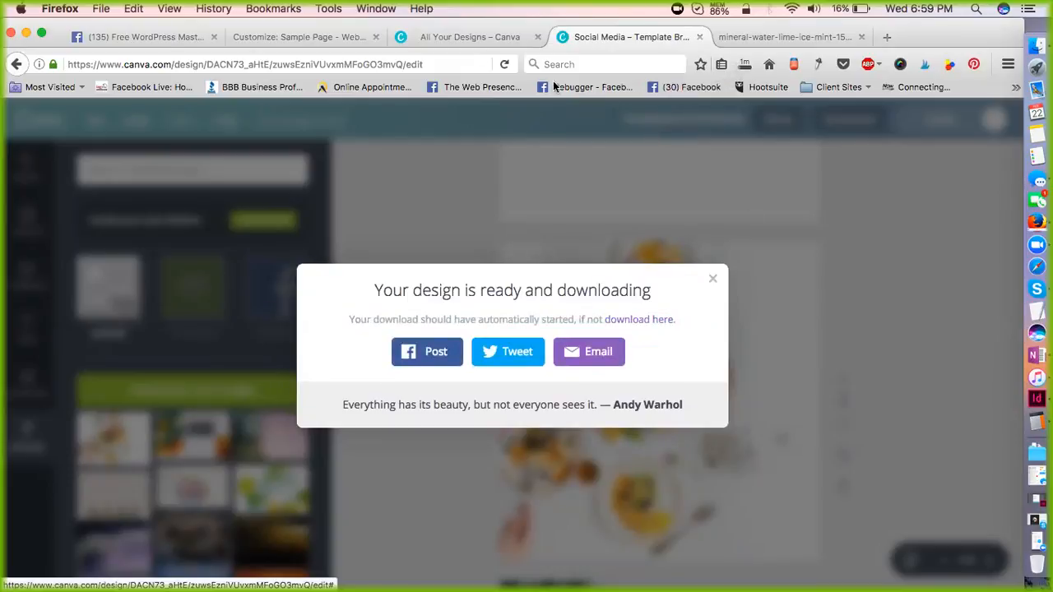
click(455, 37)
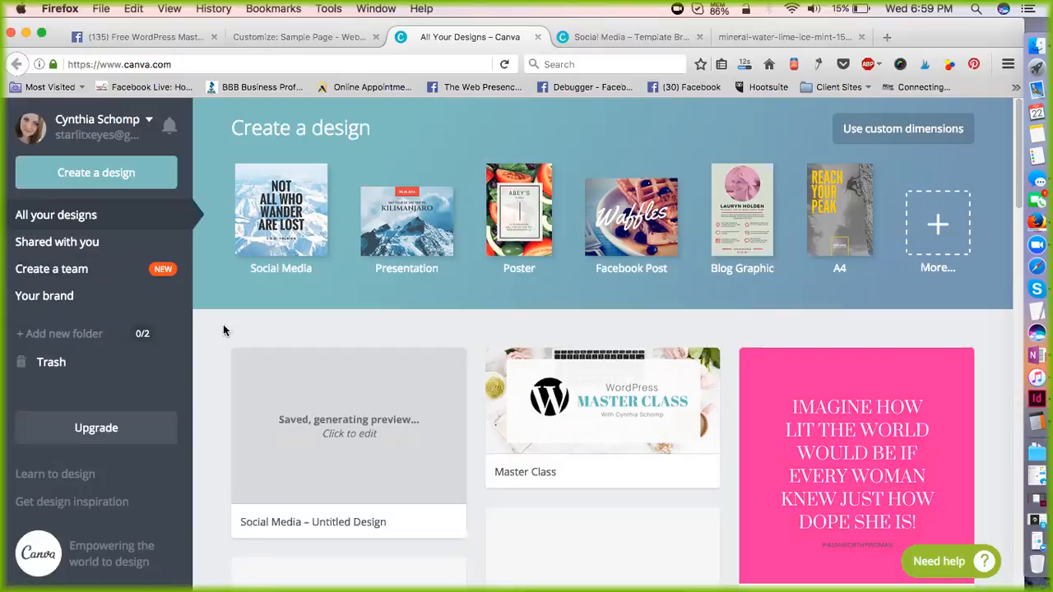
- Enter custom dimensions of width 1920 and height 1080 px, correcting typos
click(912, 136)
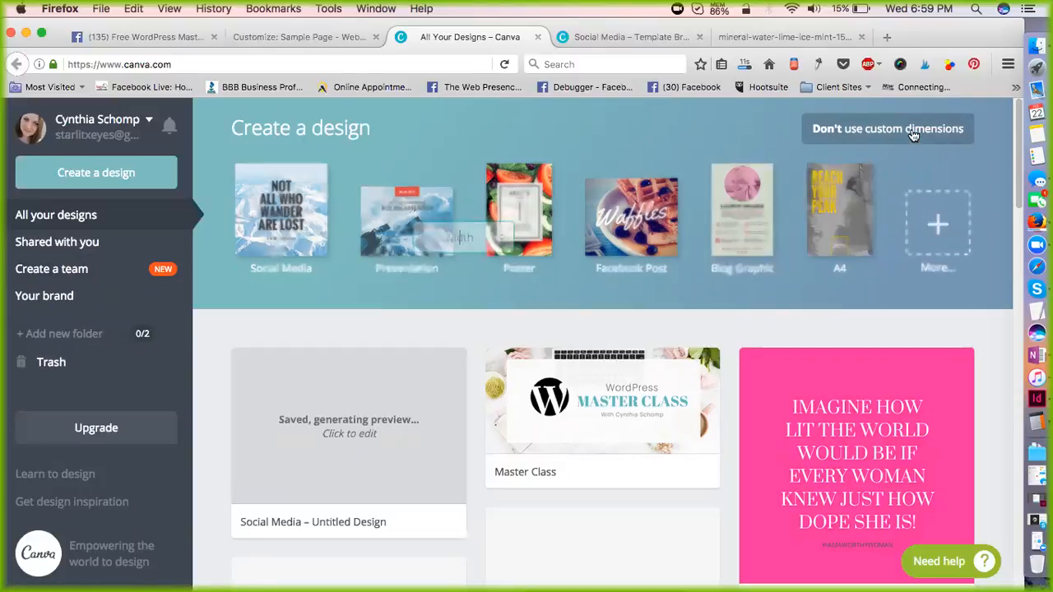
text(1)
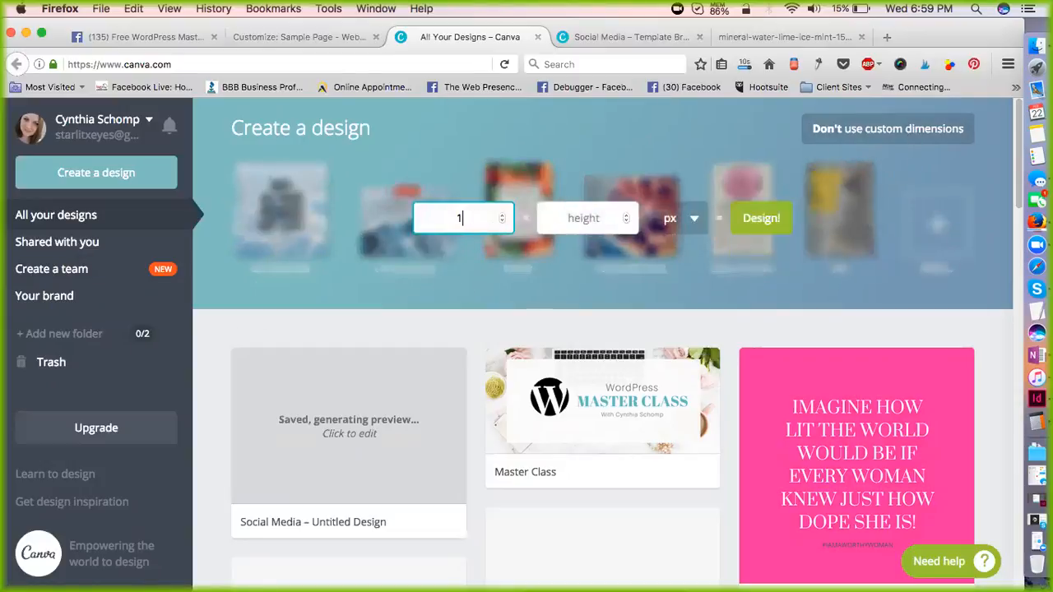
text(929)
key(BackSpace)
text(-)
click(585, 218)
text(1070)
key(BackSpace)
text(0)
key(BackSpace)
key(BackSpace)
text(80)
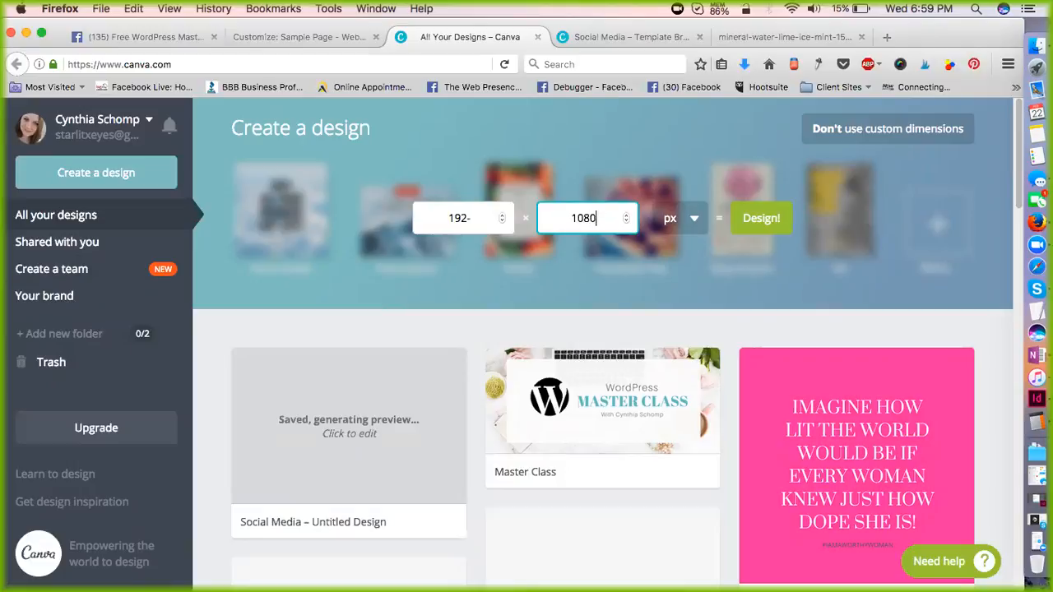
- Fix the invalid width to 1920 and create the 1920×1080 design
click(761, 219)
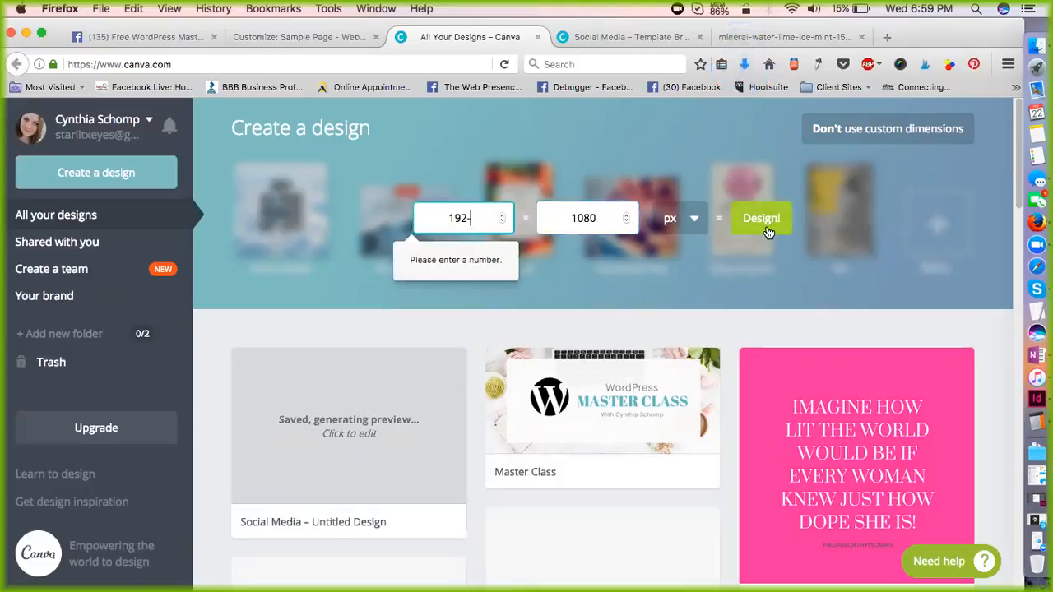
click(474, 219)
key(BackSpace)
text(0)
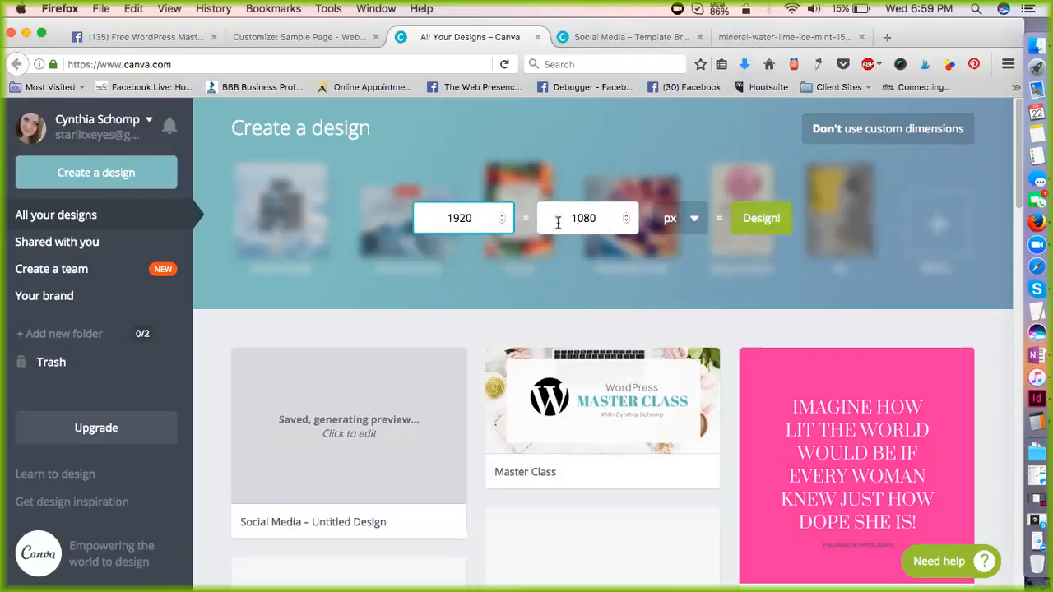
click(774, 228)
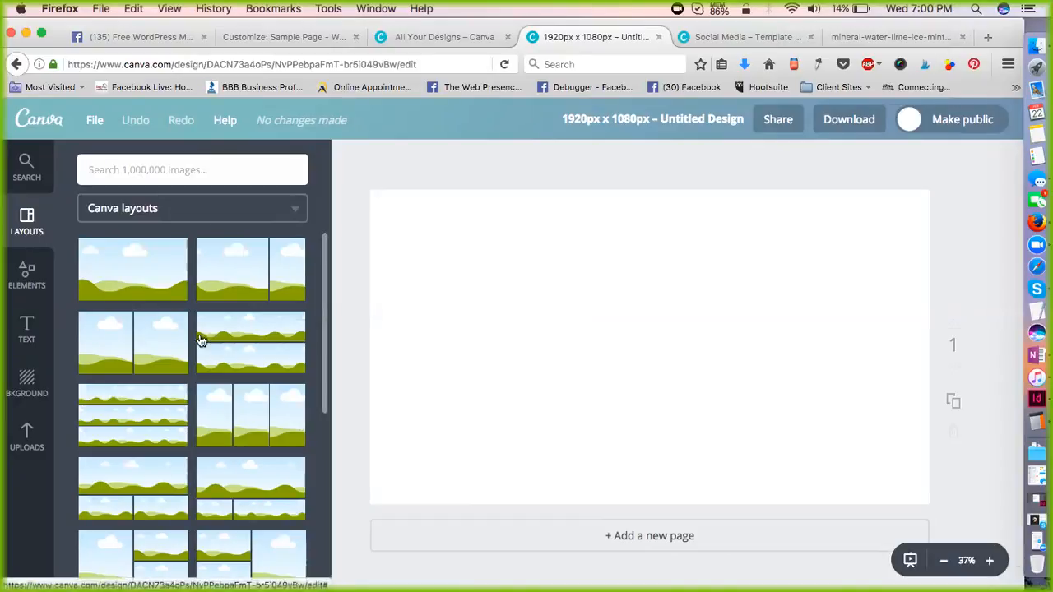
- Apply the first sky-and-hills layout and copy the page three times for four pages
click(149, 285)
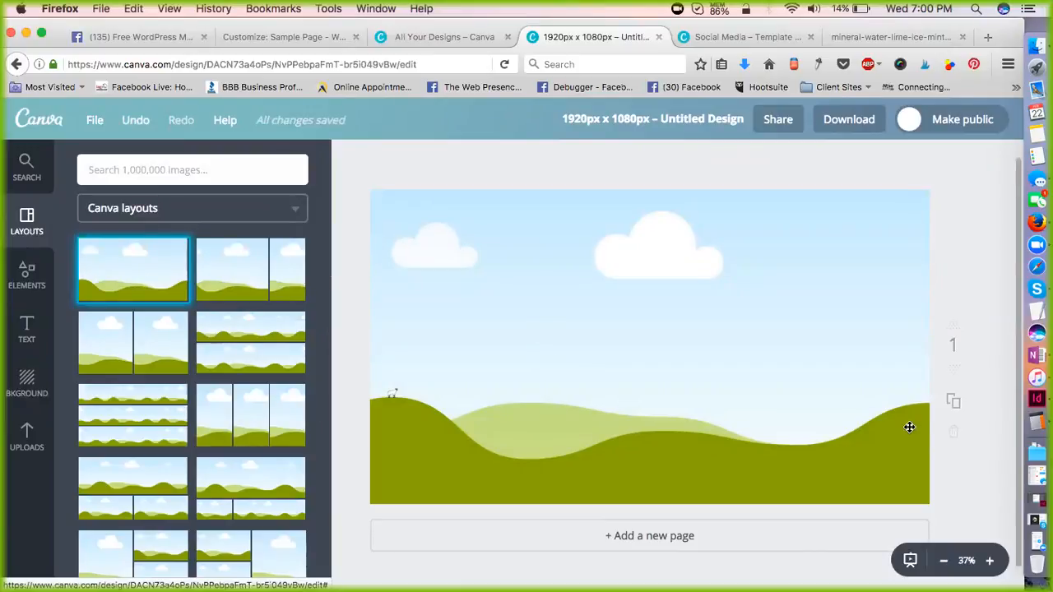
click(954, 403)
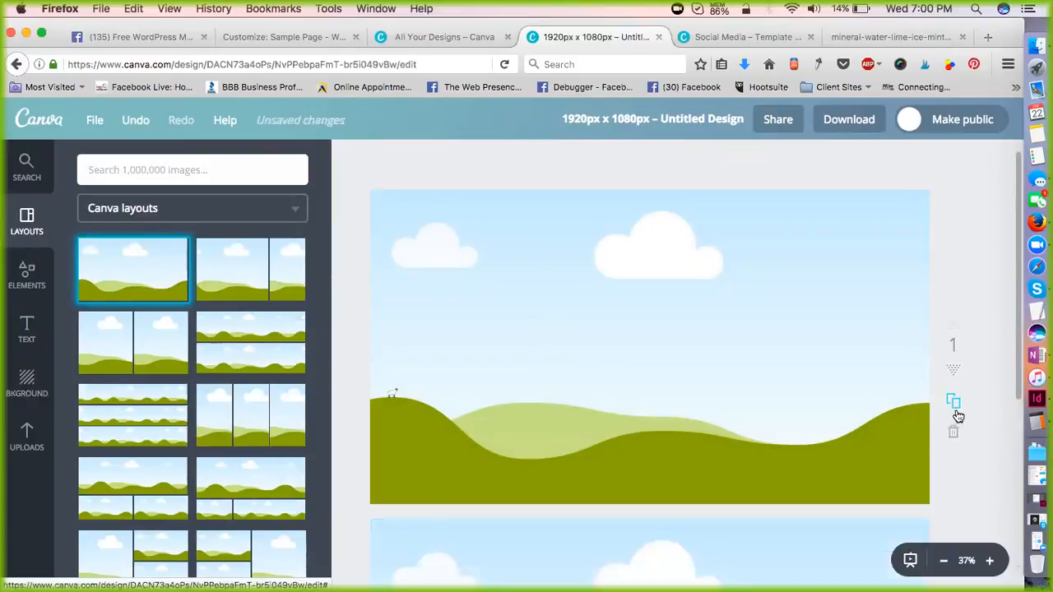
click(953, 405)
click(954, 405)
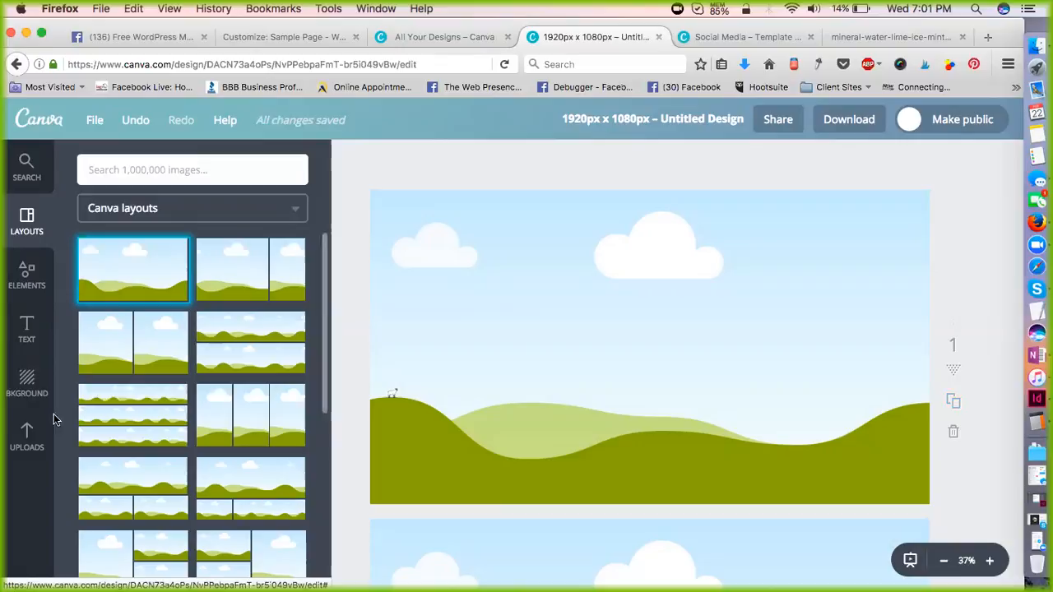
click(27, 449)
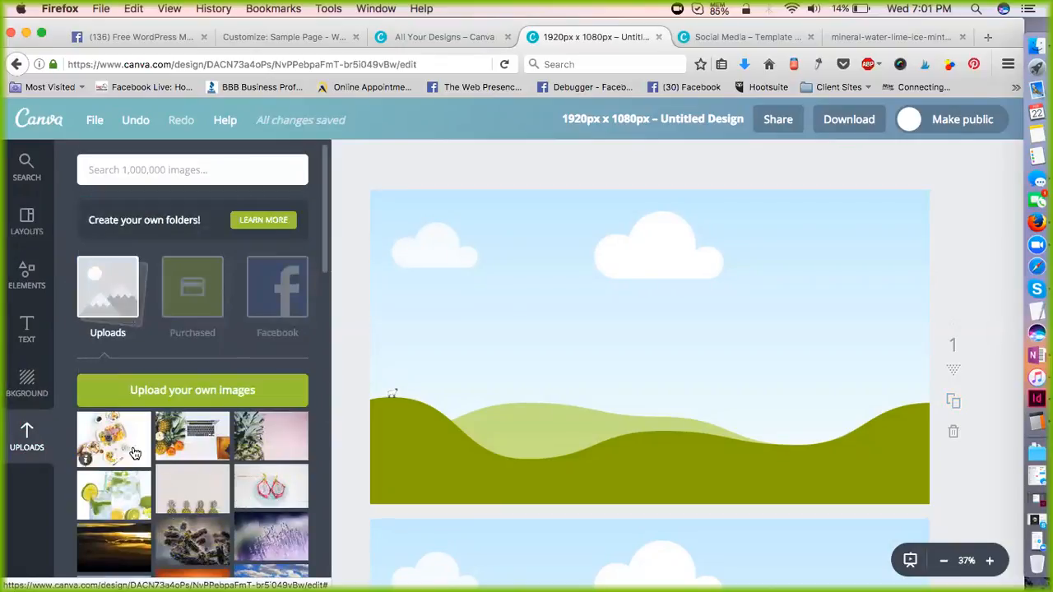
- Drag the food platter photo from Uploads onto page 1 as its background
drag(135, 454, 601, 418)
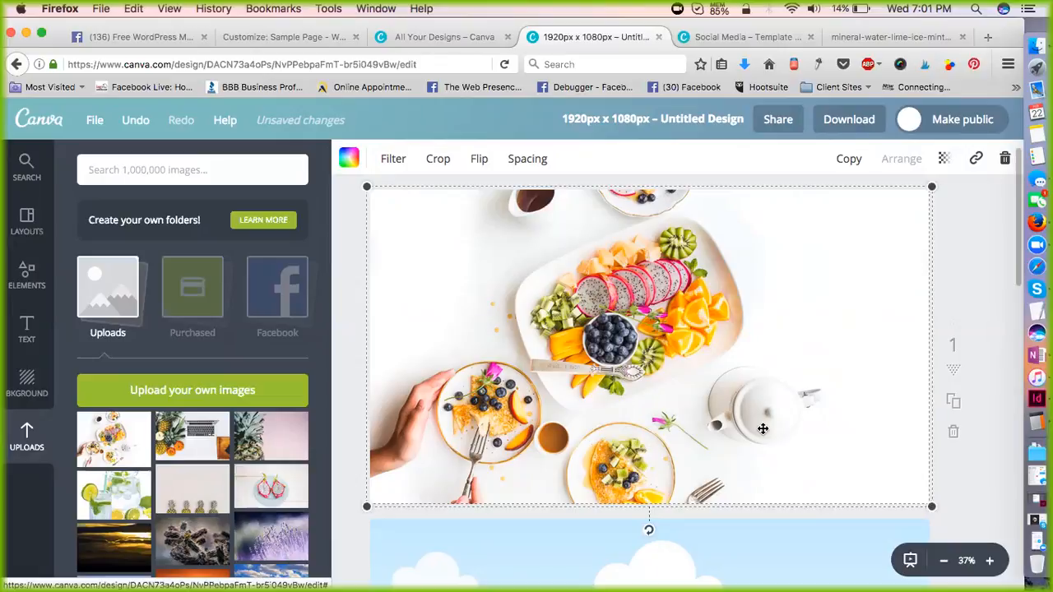
scroll(763, 428, down, 5)
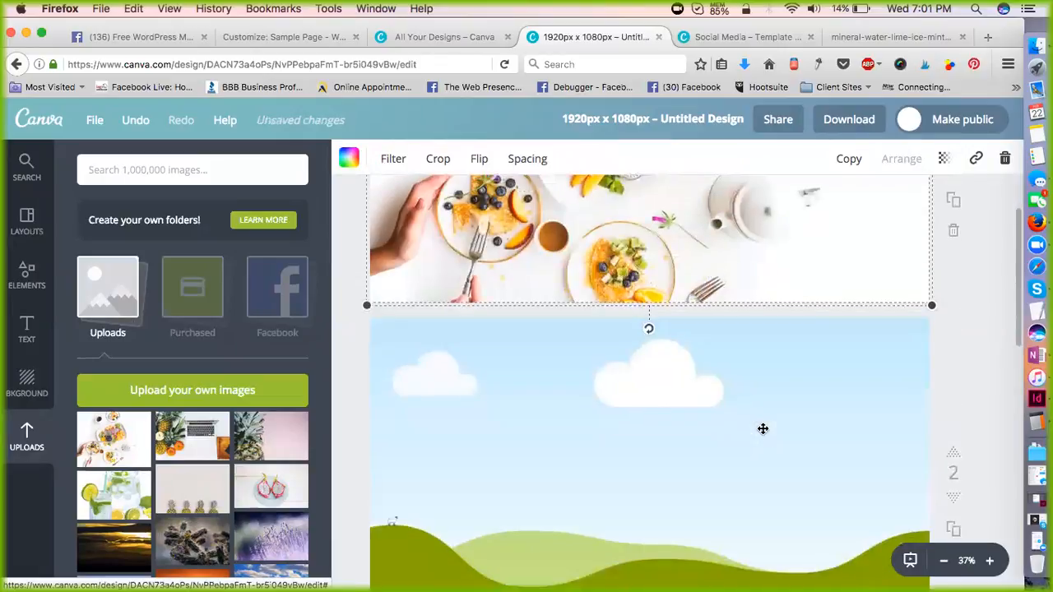
scroll(763, 429, down, 1)
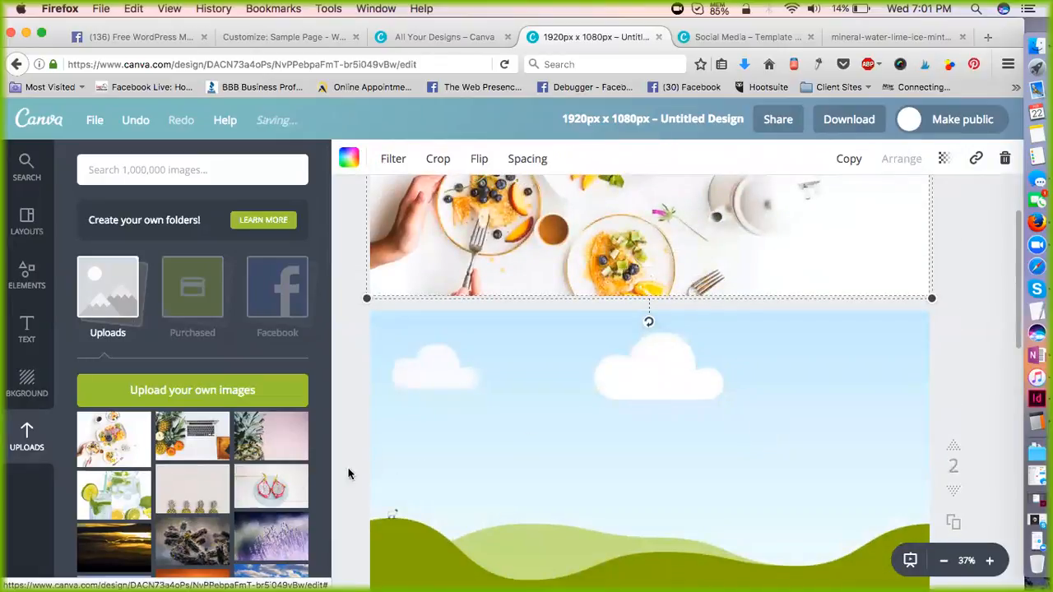
- Fill page 2 with the dragon fruit photo, then replace it with the pink pineapple photo
drag(276, 490, 551, 461)
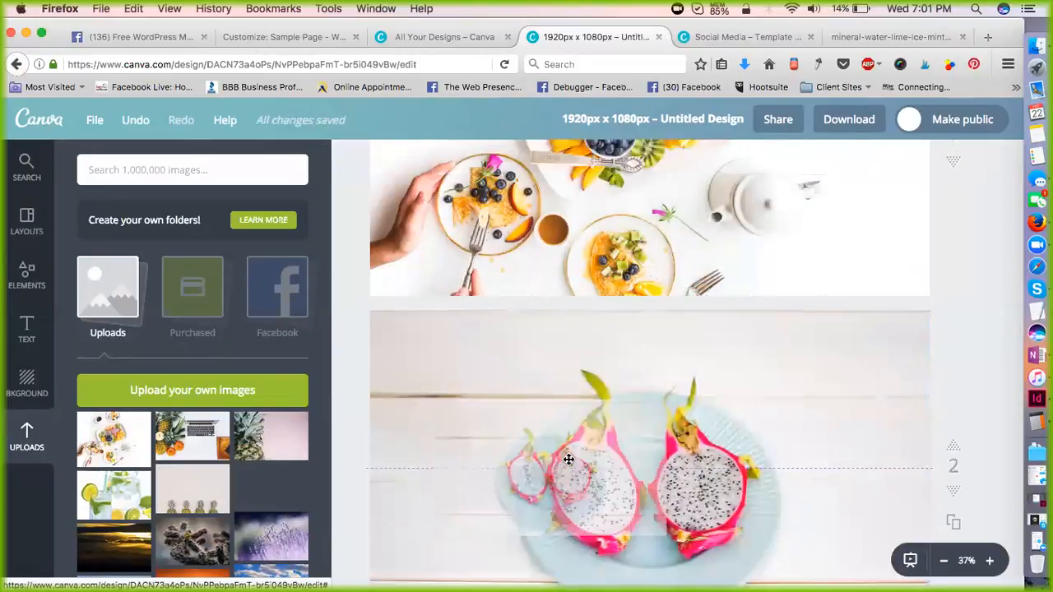
scroll(569, 459, down, 1)
scroll(569, 459, down, 4)
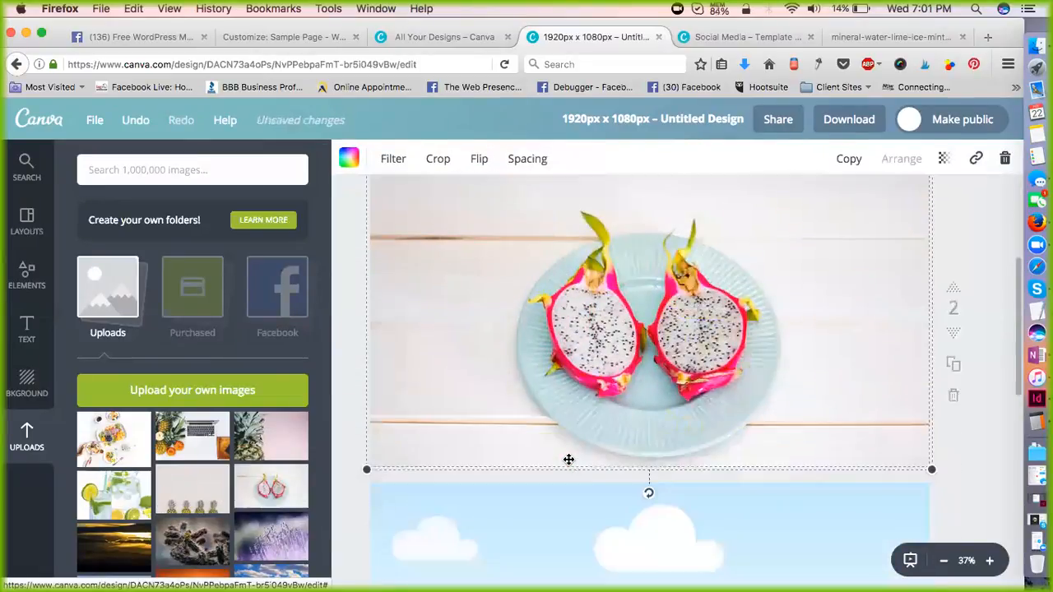
drag(243, 451, 548, 407)
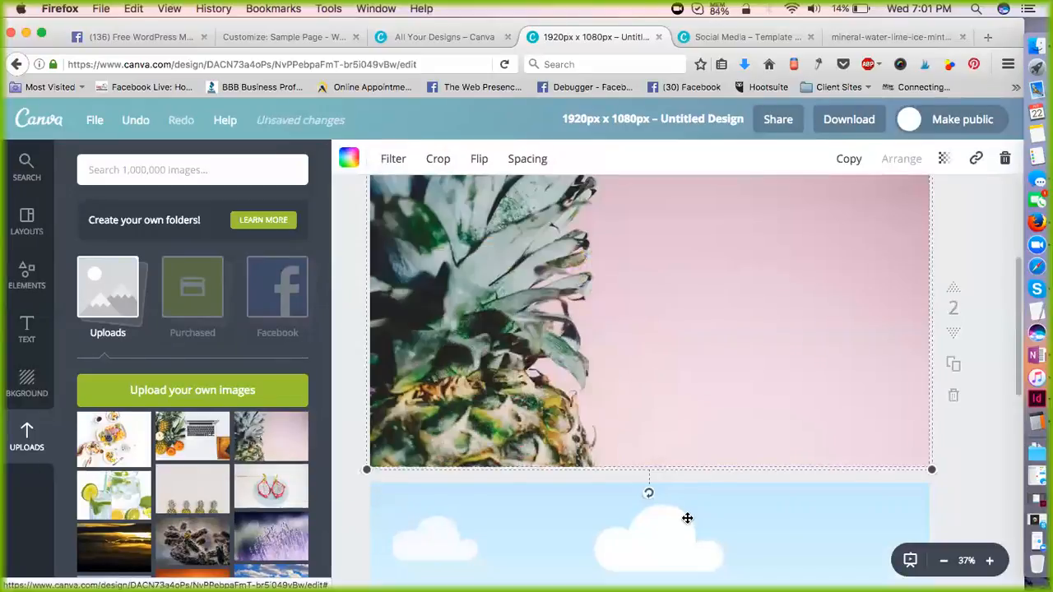
scroll(687, 518, down, 2)
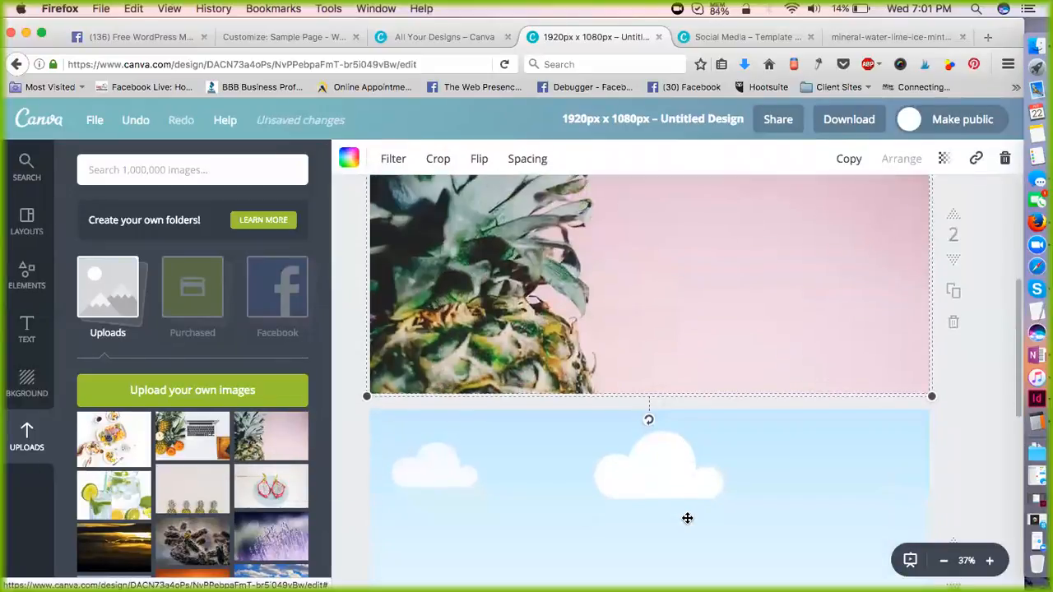
scroll(687, 518, down, 3)
scroll(687, 518, down, 2)
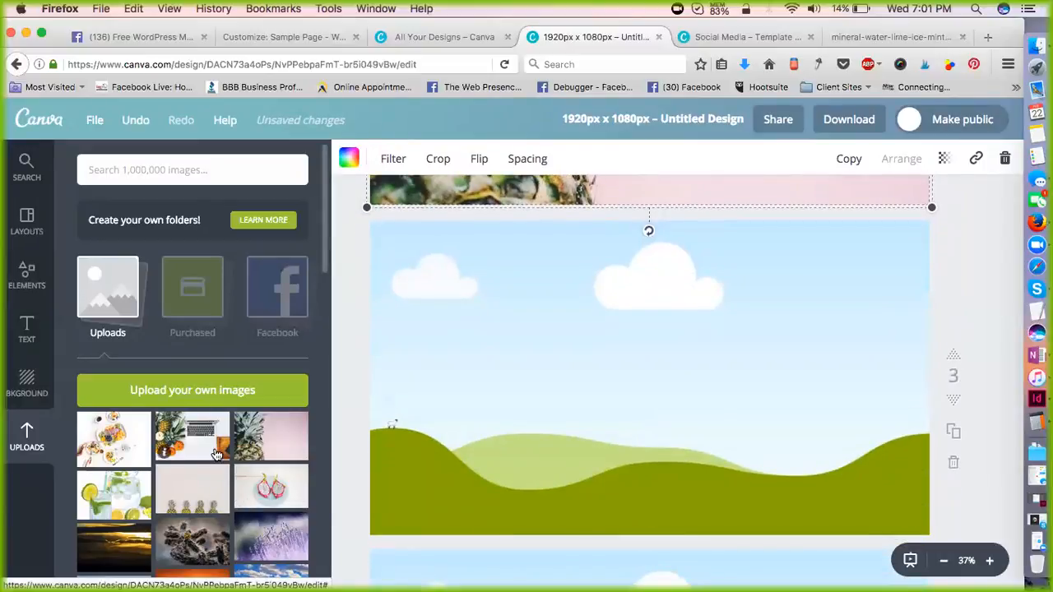
- Place the laptop-and-pineapples photo on page 3 and the lime-water photo on page 4
drag(217, 455, 659, 411)
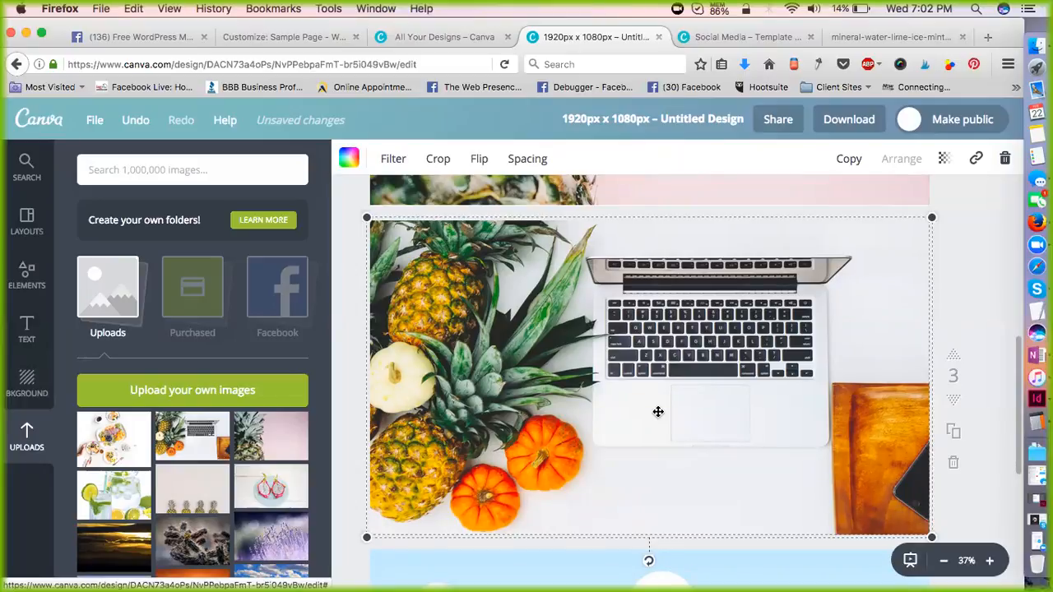
scroll(659, 412, down, 2)
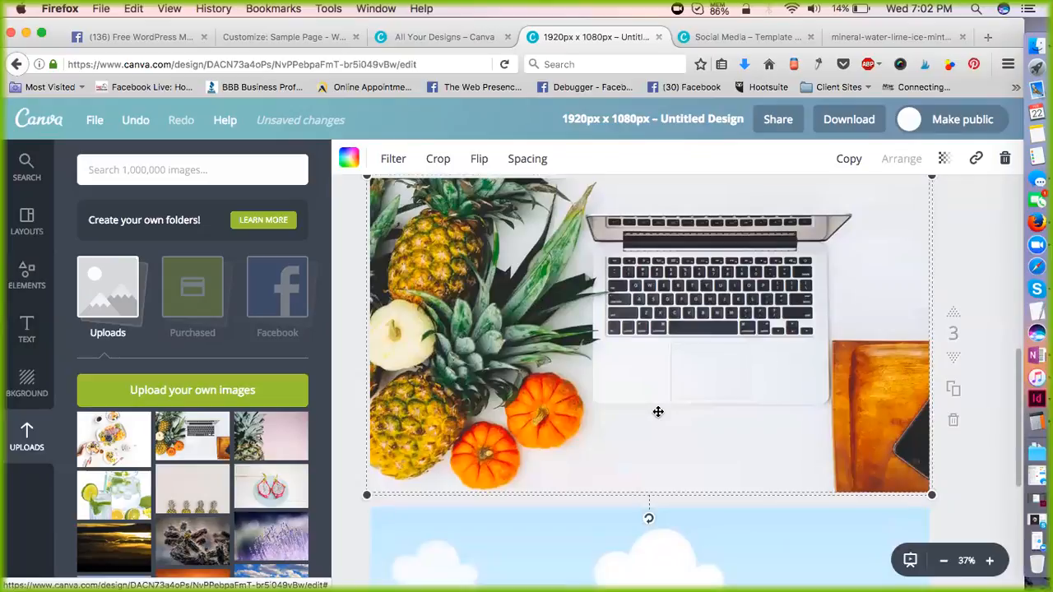
scroll(659, 411, down, 5)
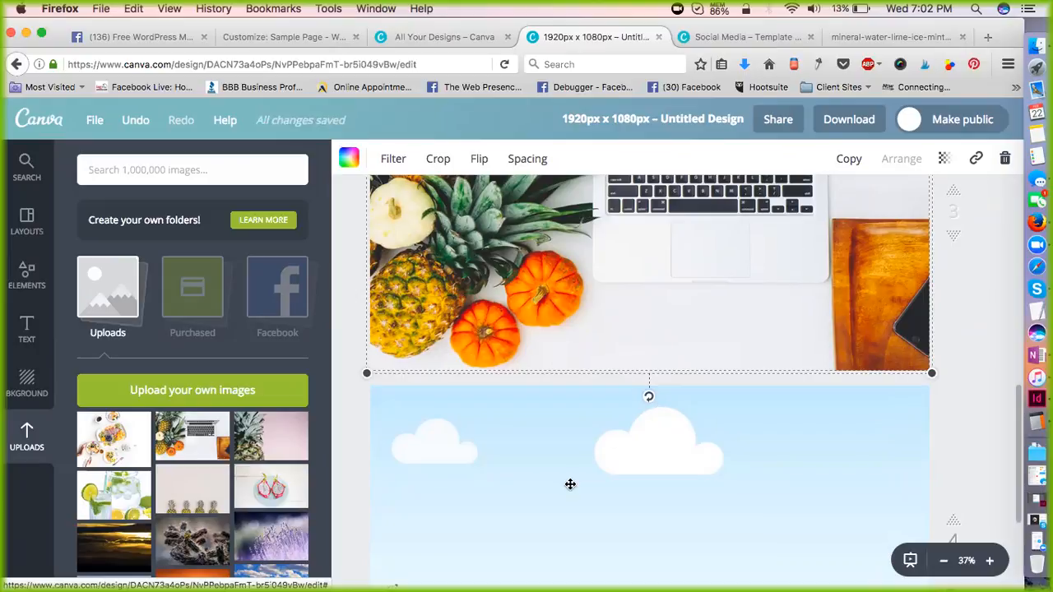
scroll(571, 484, down, 3)
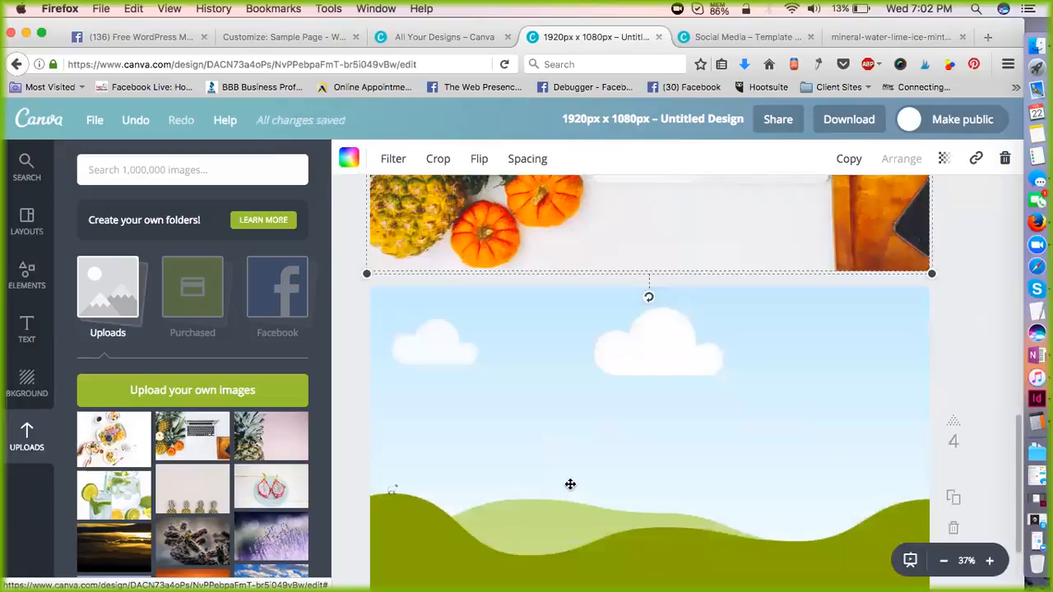
scroll(570, 486, down, 2)
scroll(560, 482, up, 3)
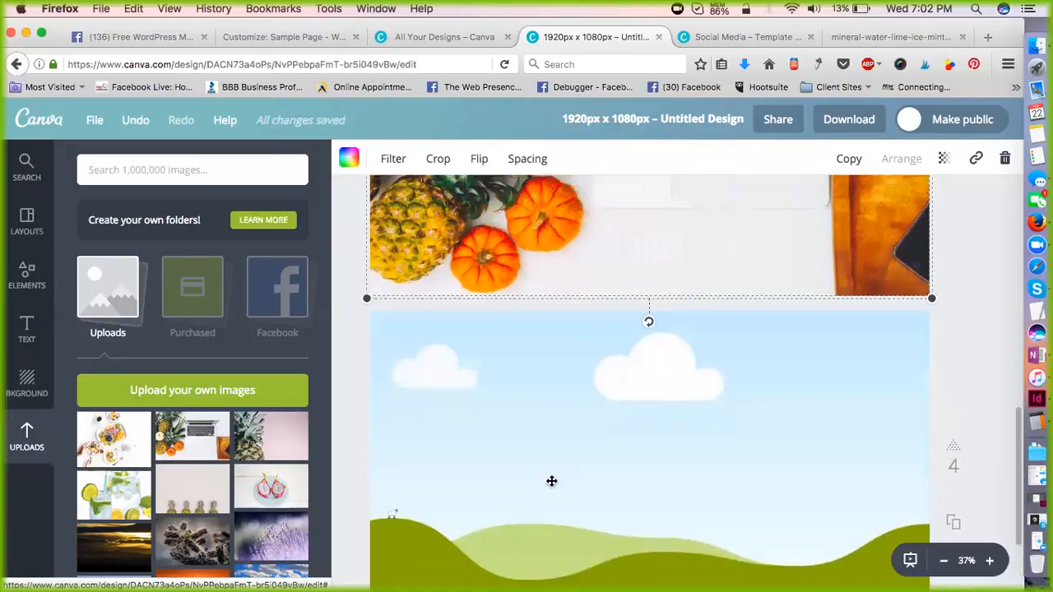
drag(120, 501, 588, 465)
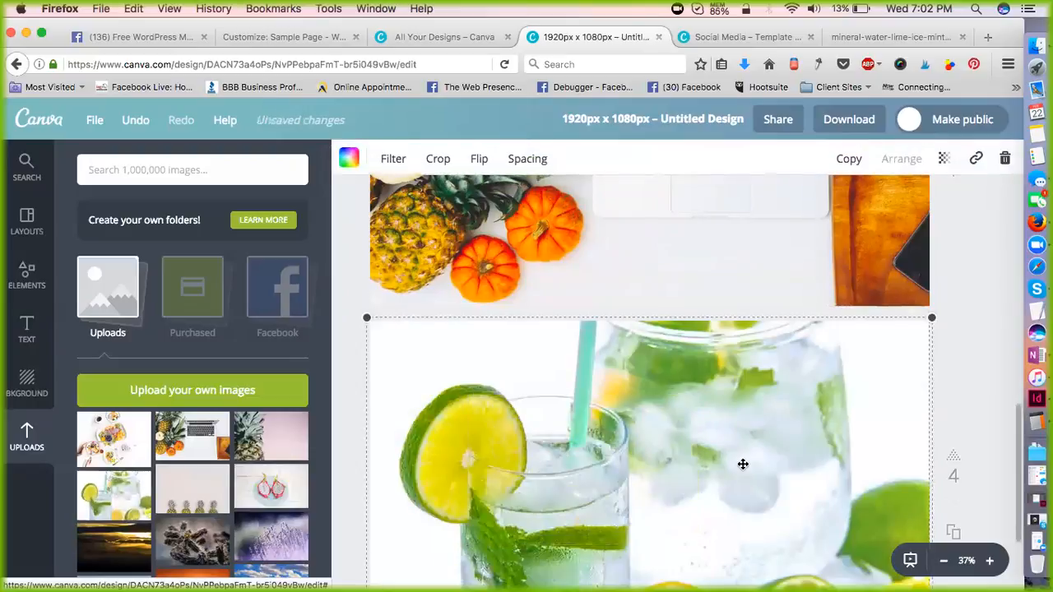
scroll(743, 462, down, 3)
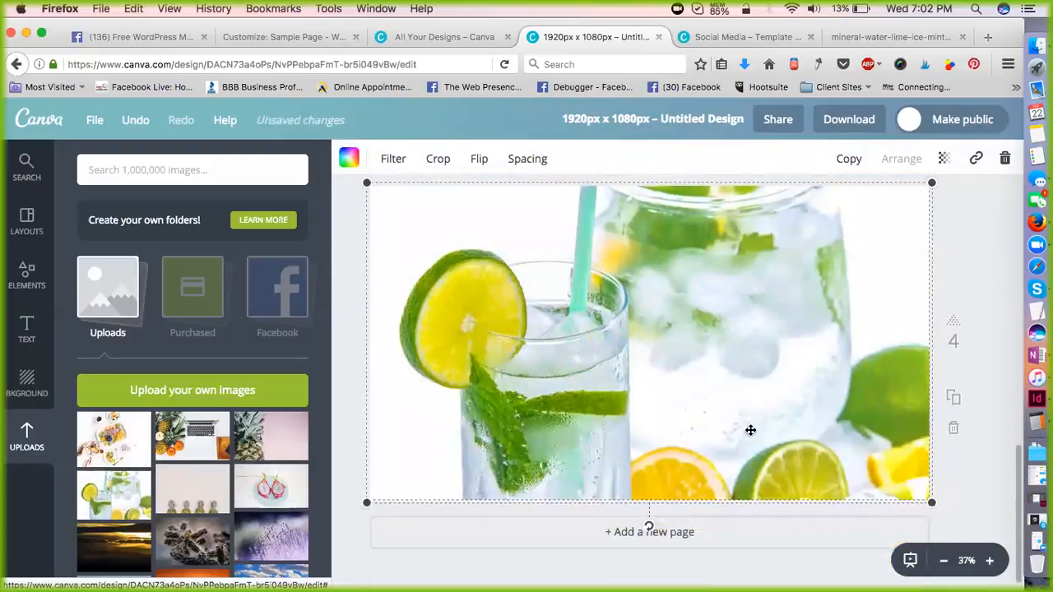
- Shift the lime-water photo down within its frame, apply the crop, and return to page 1
double_click(751, 430)
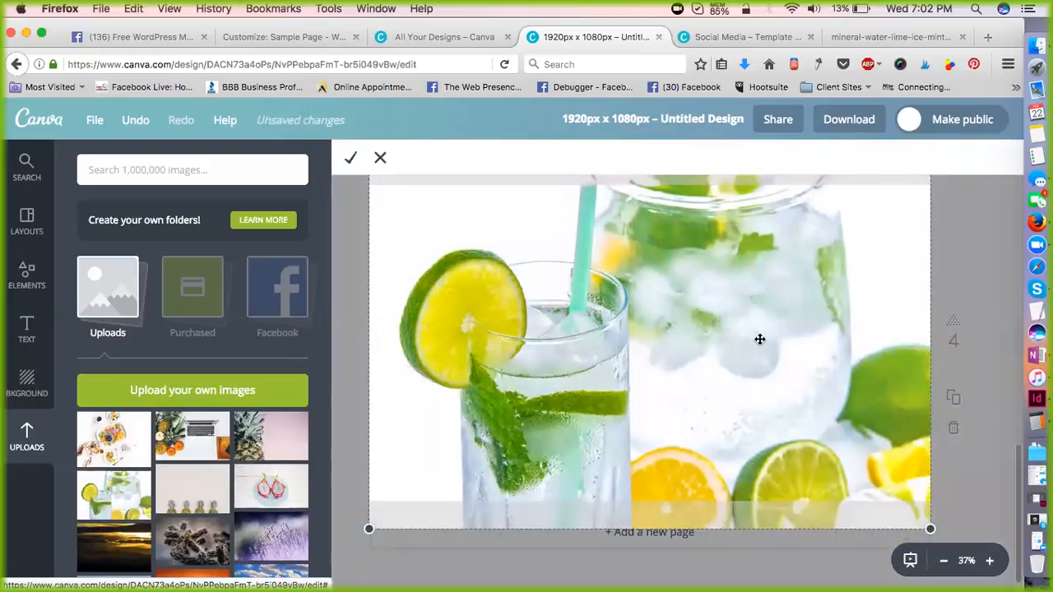
drag(760, 339, 757, 429)
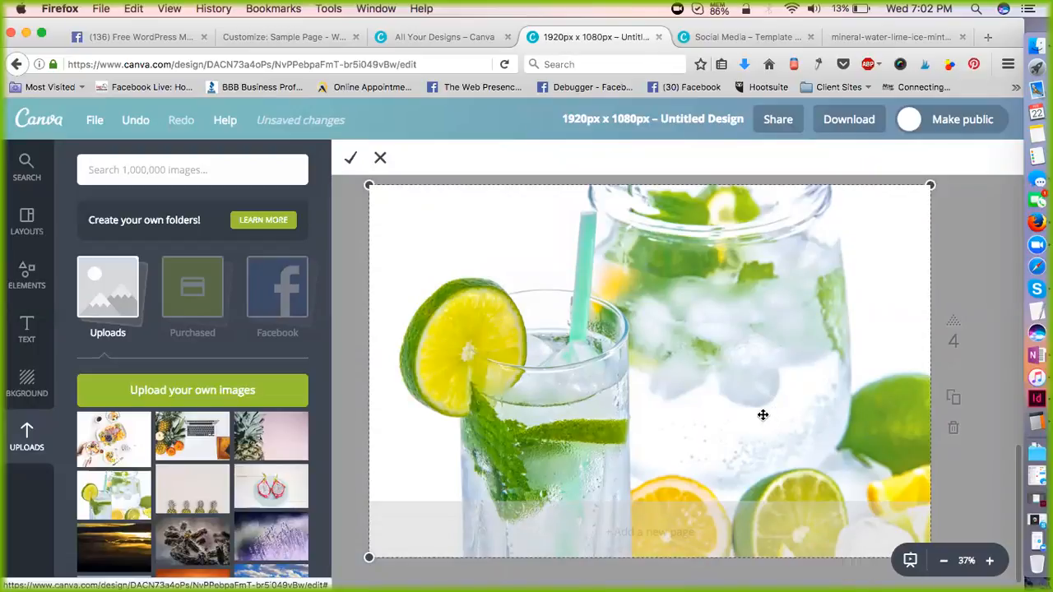
scroll(763, 415, down, 2)
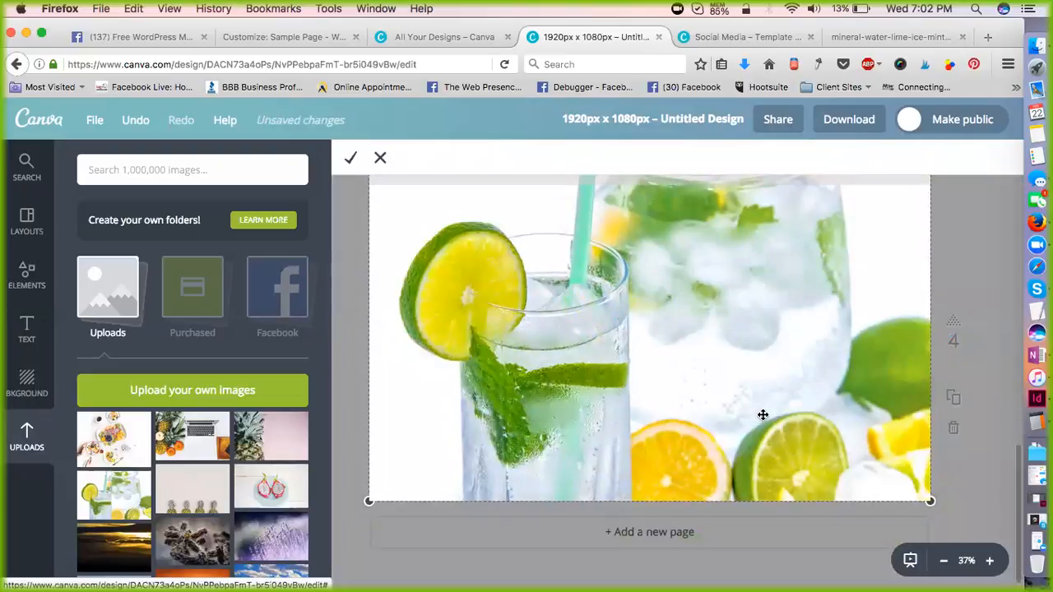
scroll(762, 460, up, 2)
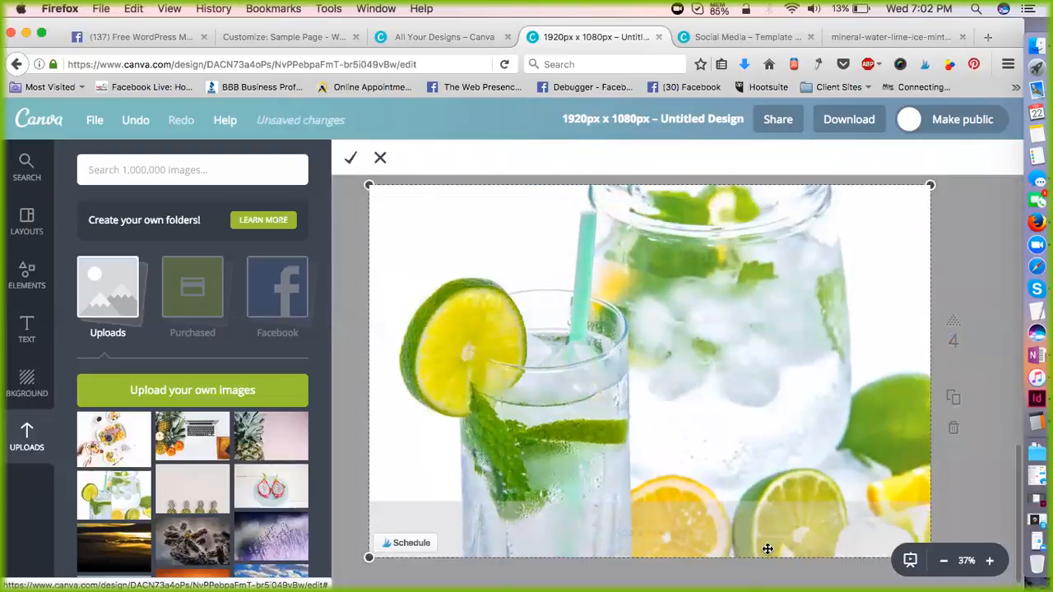
scroll(775, 445, down, 1)
scroll(775, 443, down, 1)
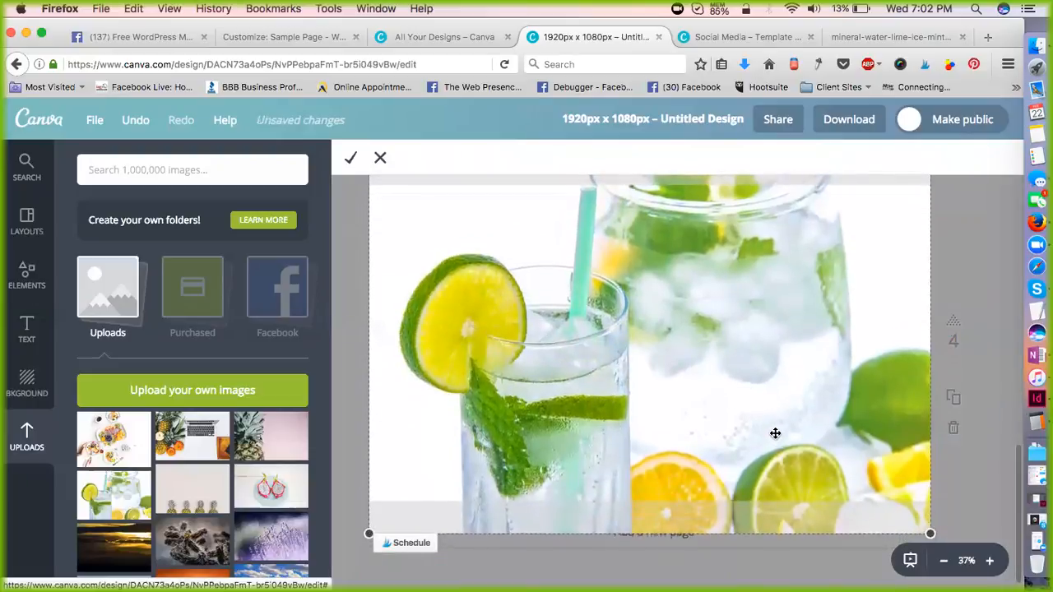
scroll(775, 434, down, 2)
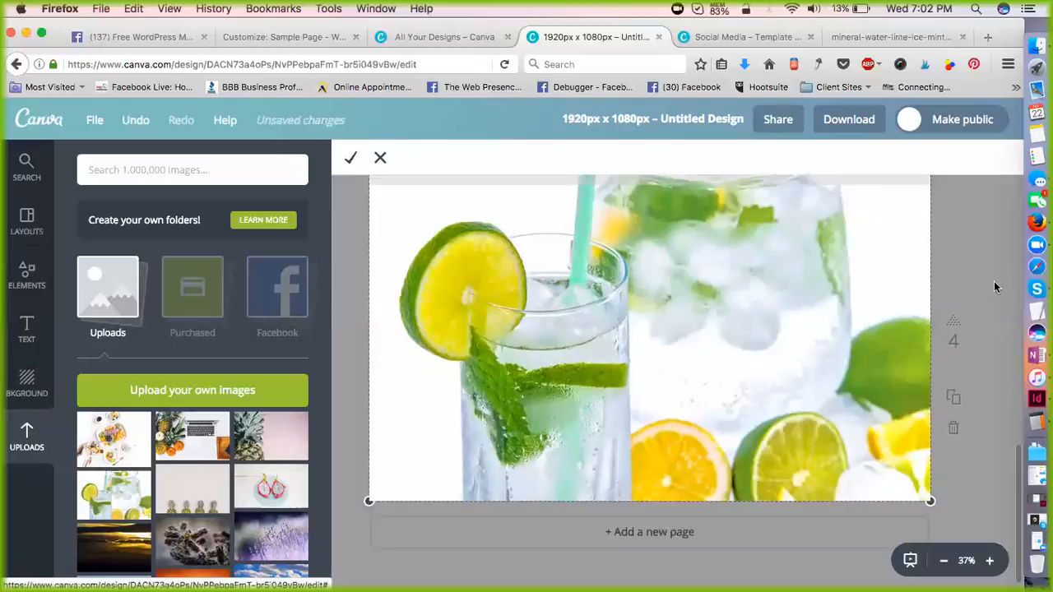
click(350, 157)
scroll(729, 357, up, 3)
scroll(729, 357, up, 1)
scroll(729, 357, down, 2)
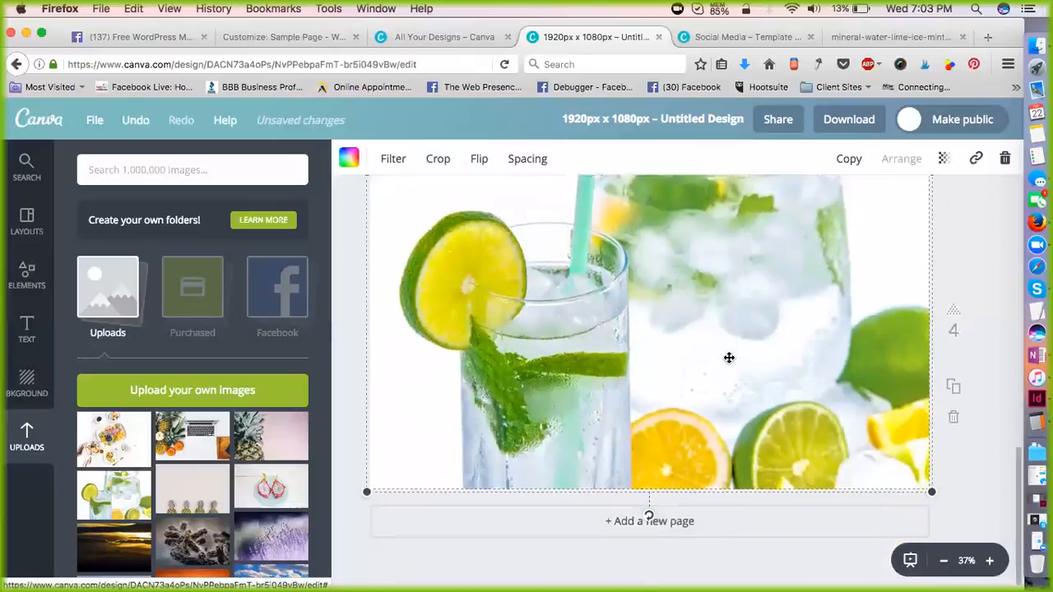
scroll(729, 357, up, 5)
scroll(729, 358, up, 10)
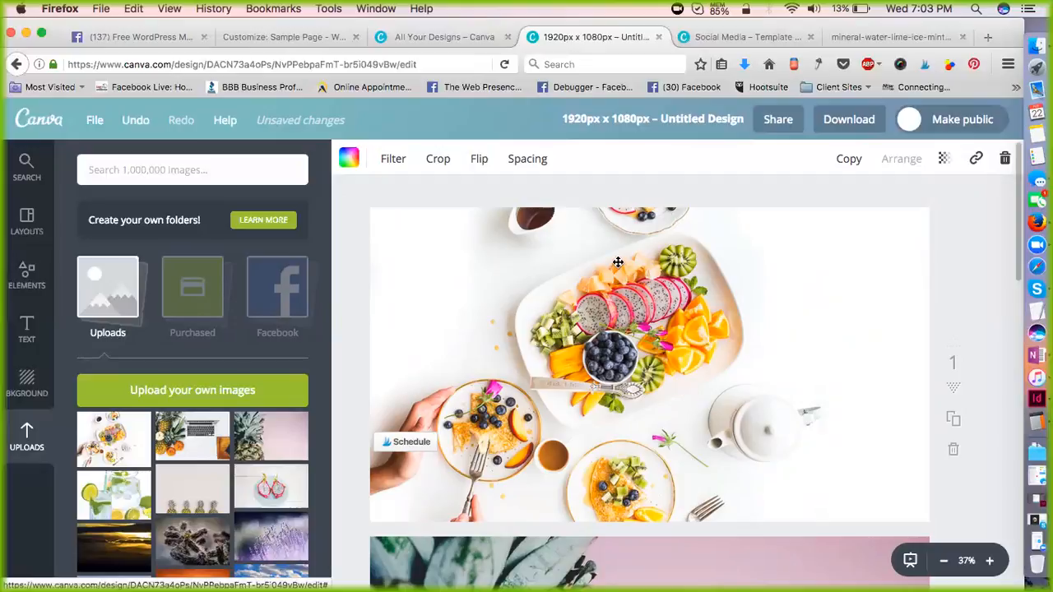
click(946, 159)
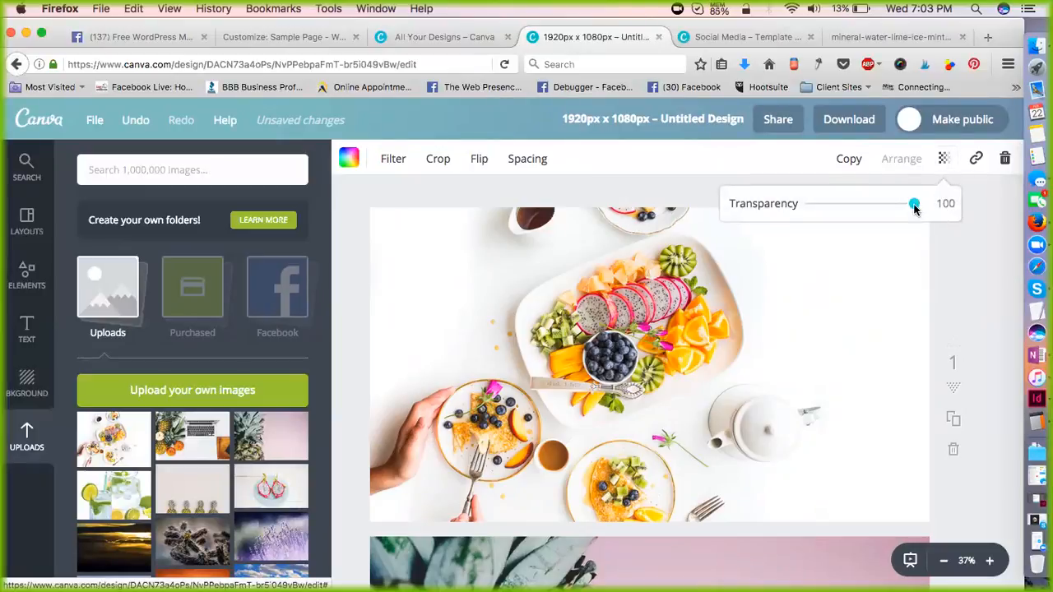
mouse_move(914, 209)
mouse_down()
mouse_move(812, 209)
mouse_move(913, 205)
mouse_up()
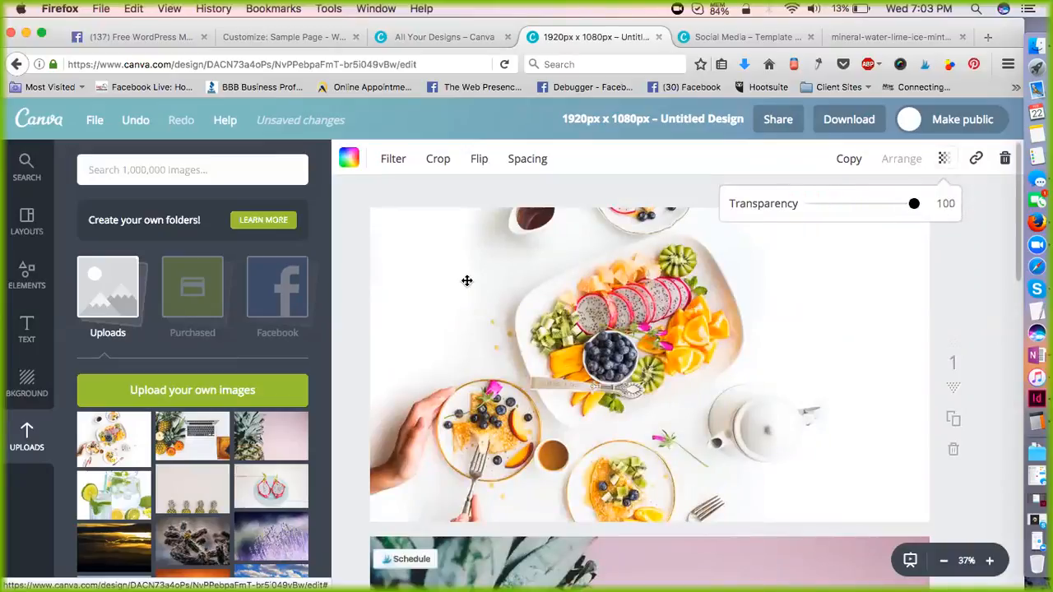
click(465, 235)
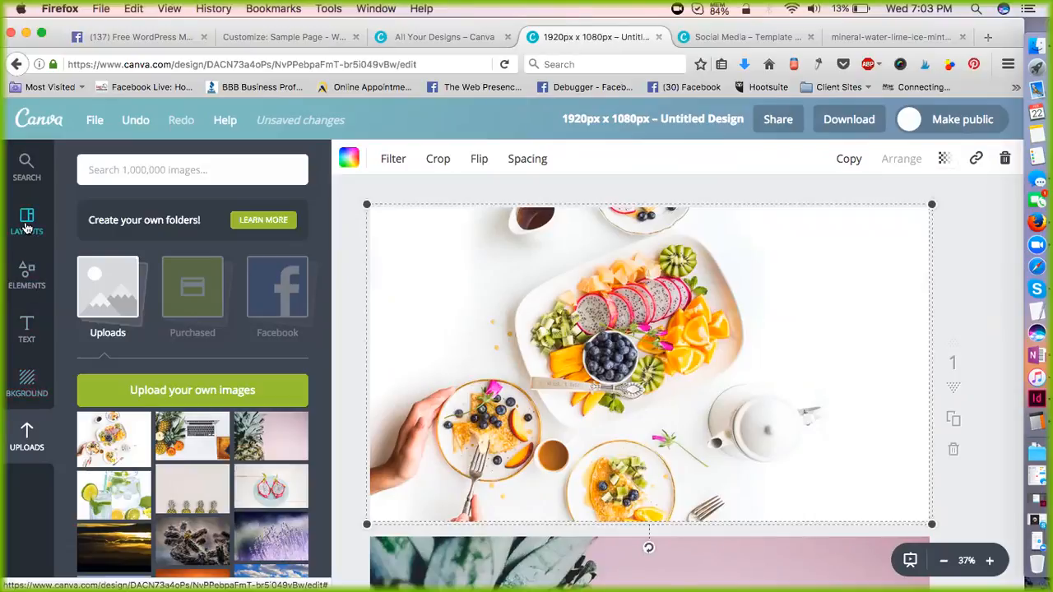
- Add a square from Elements > Shapes and stretch it across page 1
click(27, 276)
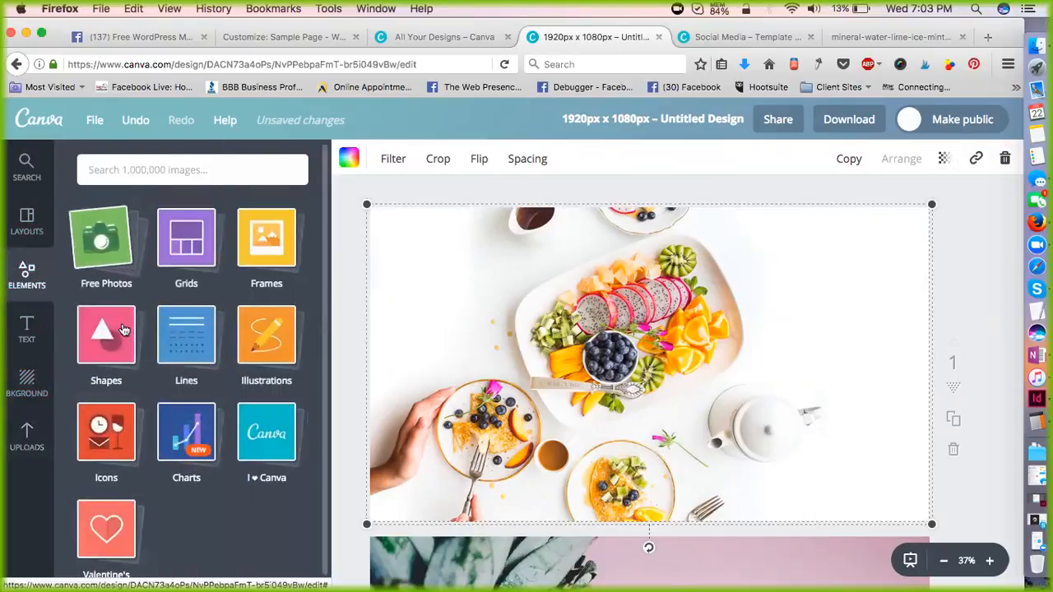
click(107, 334)
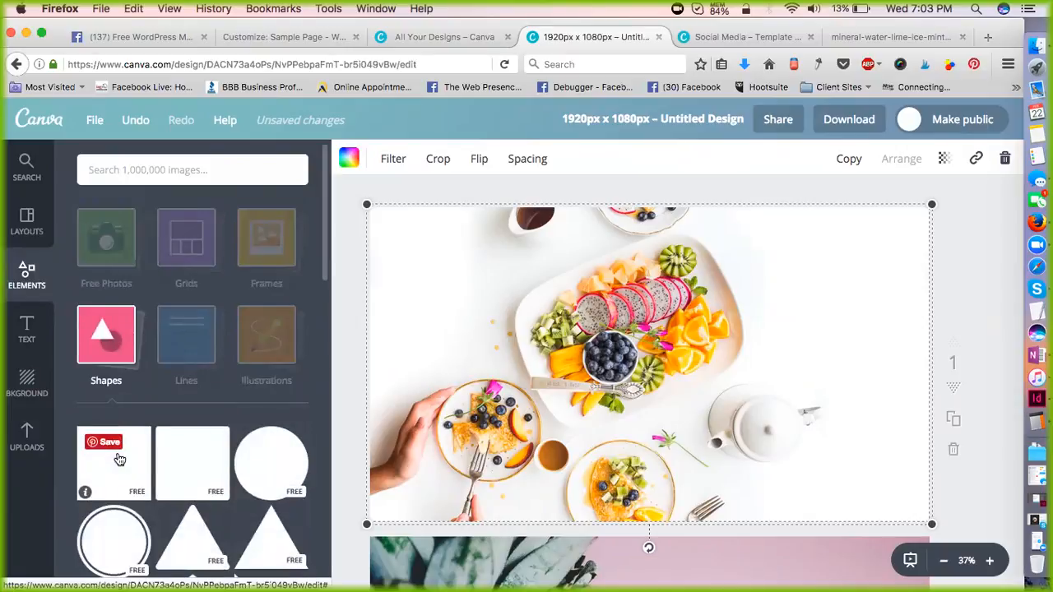
click(119, 460)
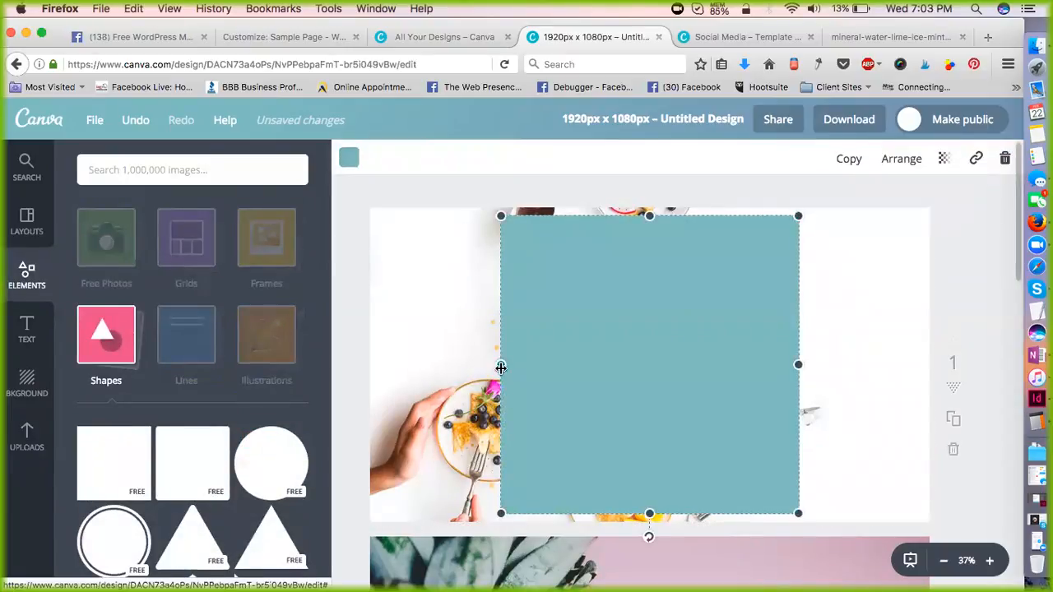
drag(415, 371, 346, 364)
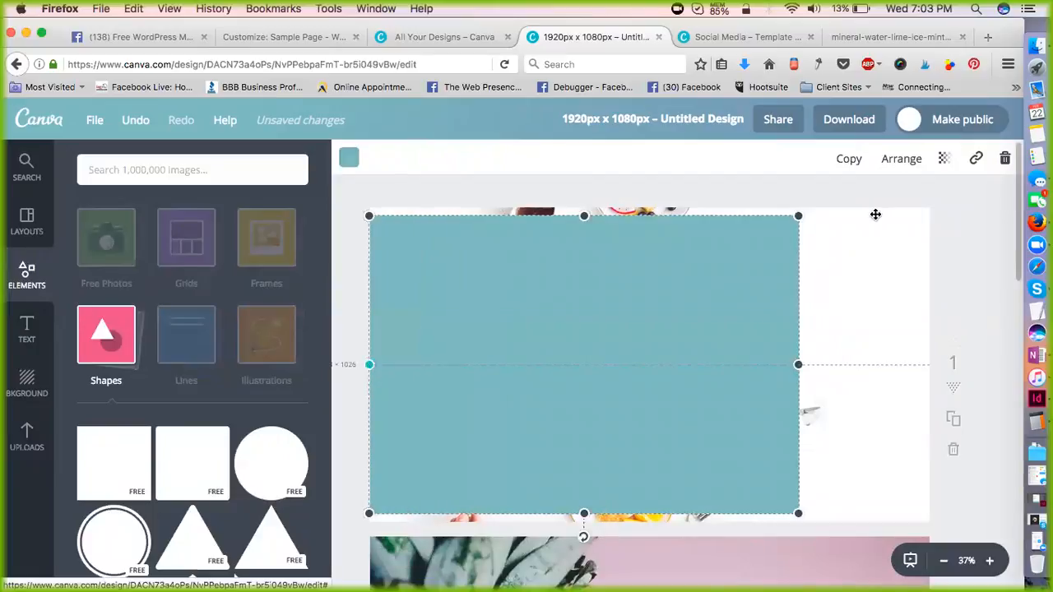
drag(804, 208, 813, 205)
drag(810, 513, 827, 527)
drag(827, 368, 929, 368)
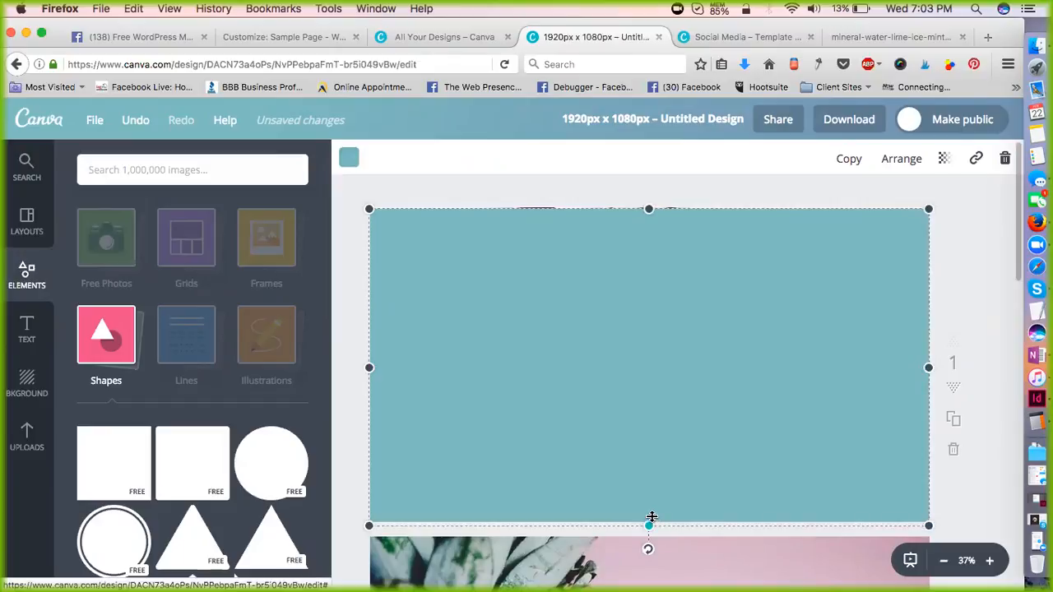
drag(652, 514, 651, 524)
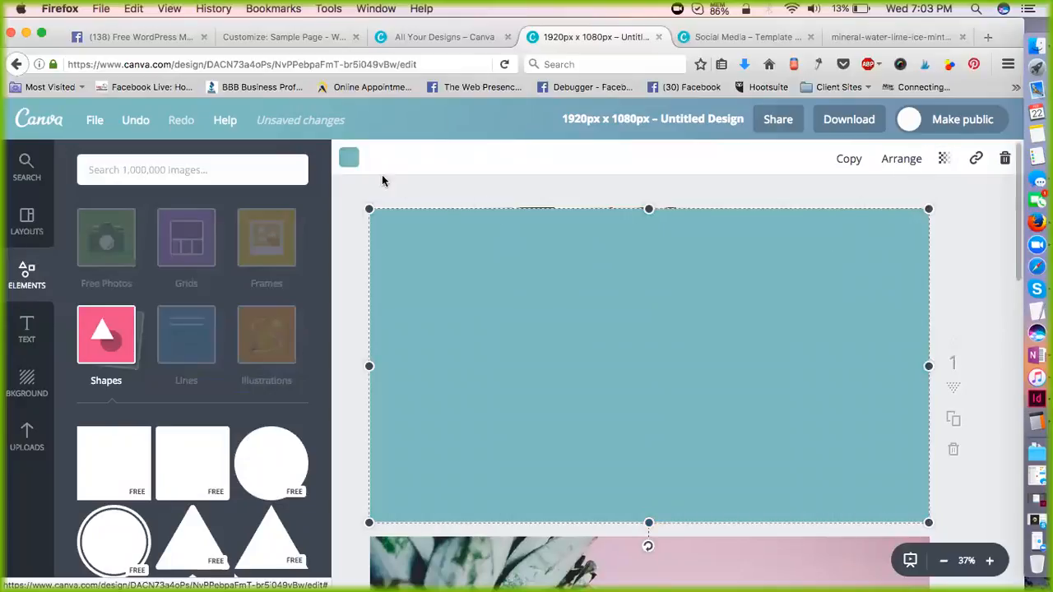
- Colour the rectangle white, align its top to the page edge, and set transparency to 79
click(349, 157)
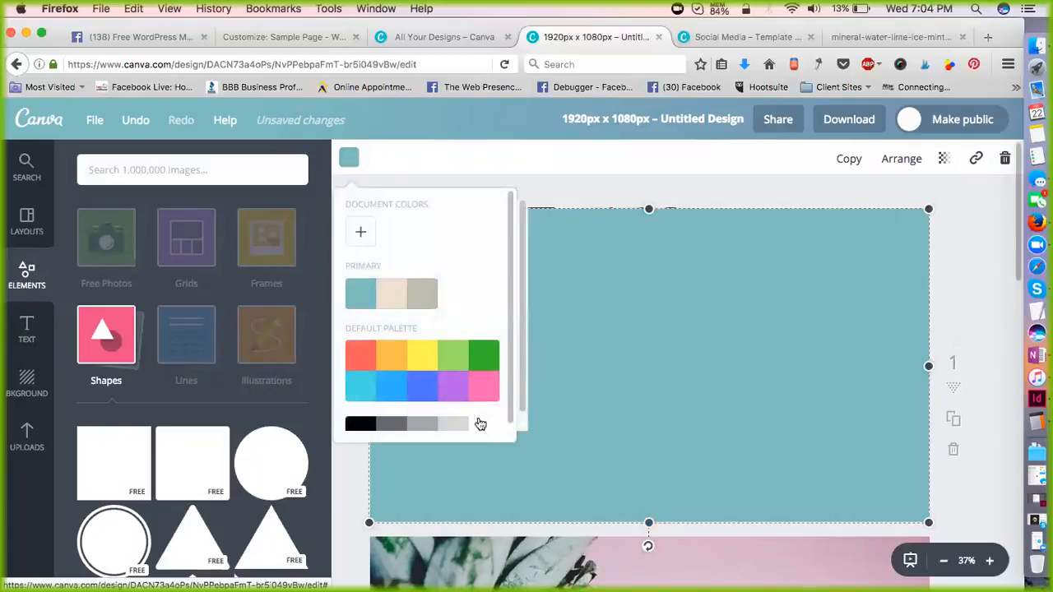
click(483, 423)
drag(650, 208, 651, 206)
click(946, 156)
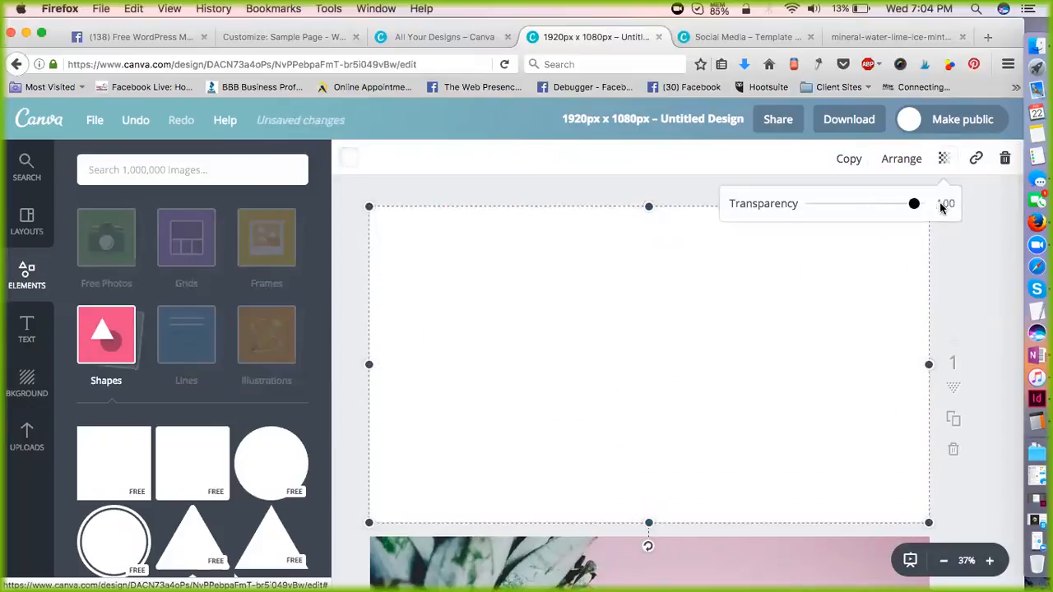
drag(914, 205, 895, 209)
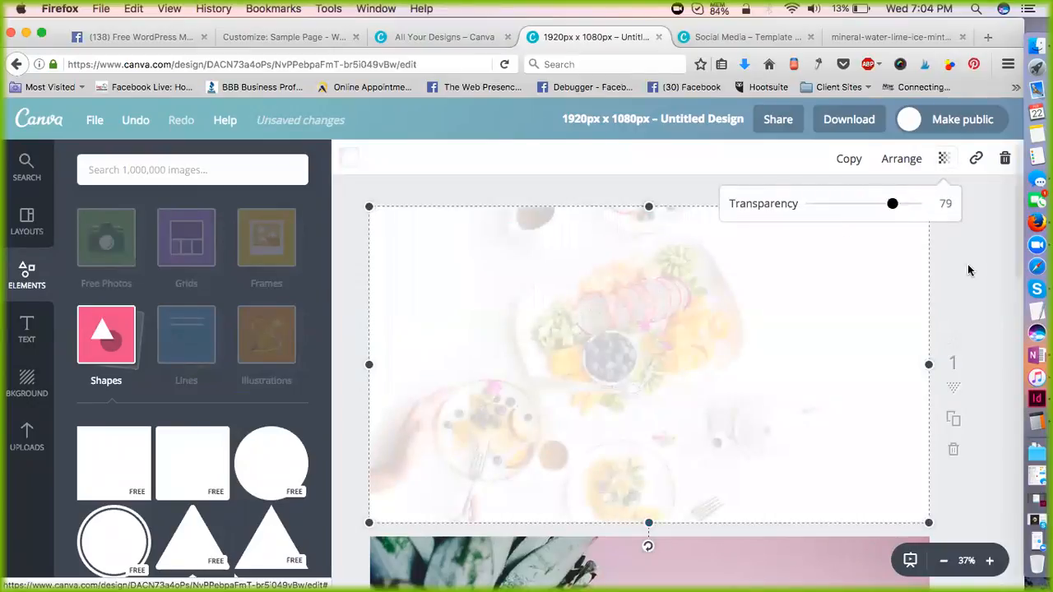
click(988, 287)
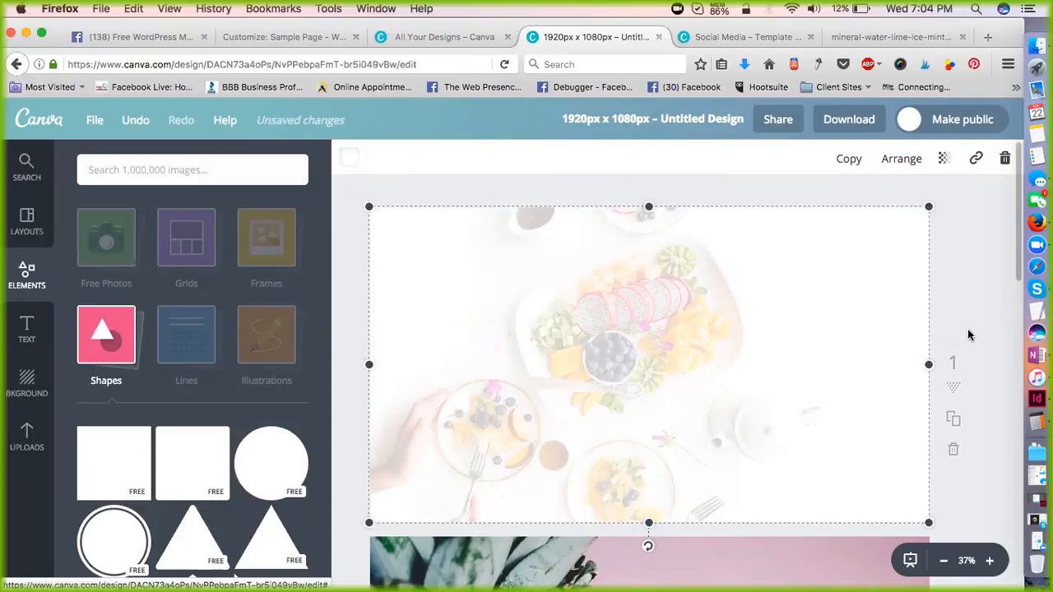
- Place a heading reading 'About Us' on page 2's pink area and select its text
scroll(968, 335, down, 5)
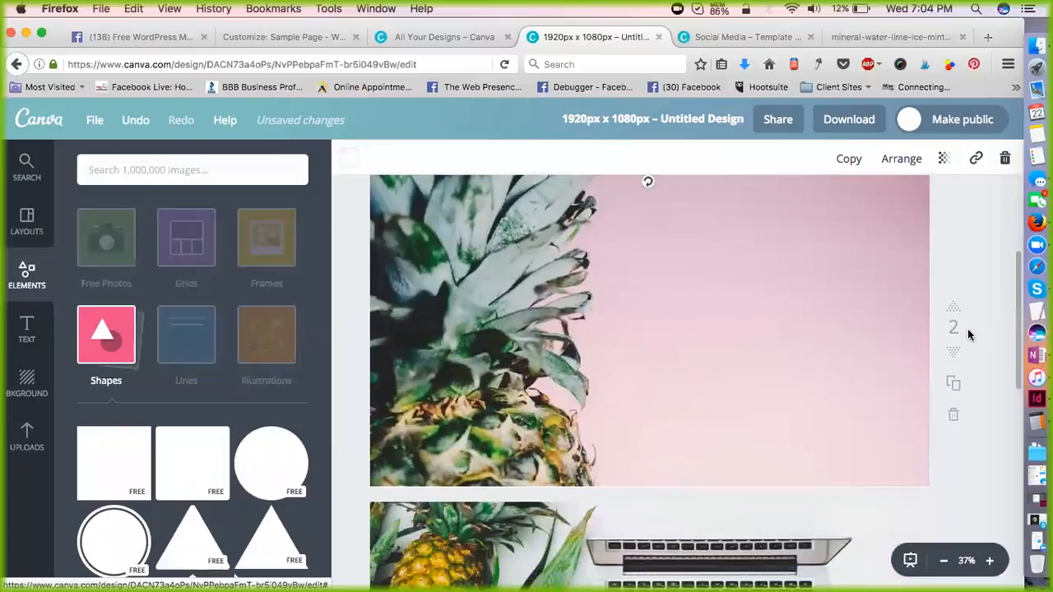
scroll(969, 335, up, 1)
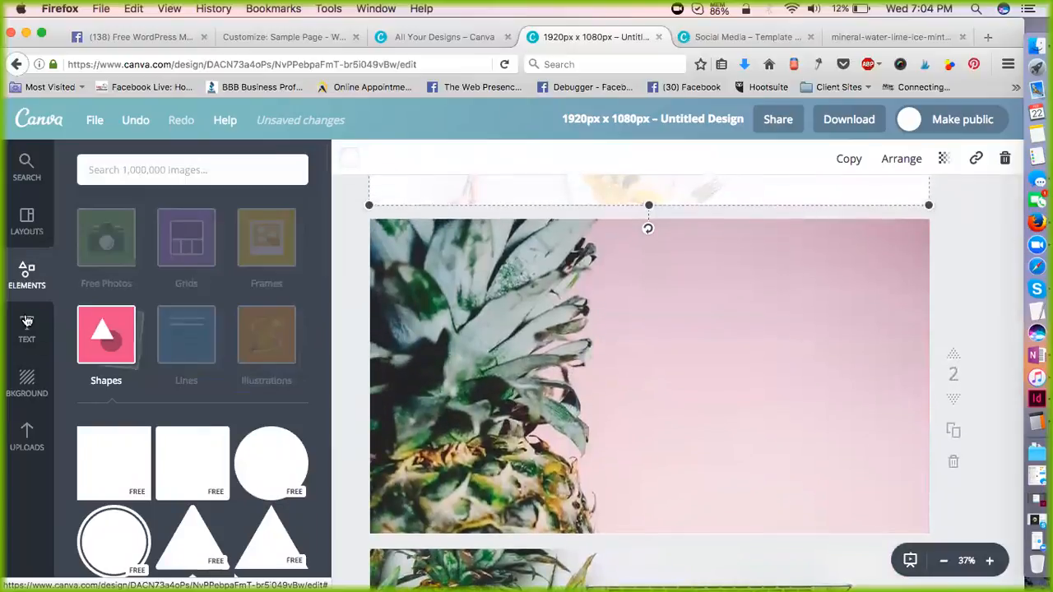
click(30, 342)
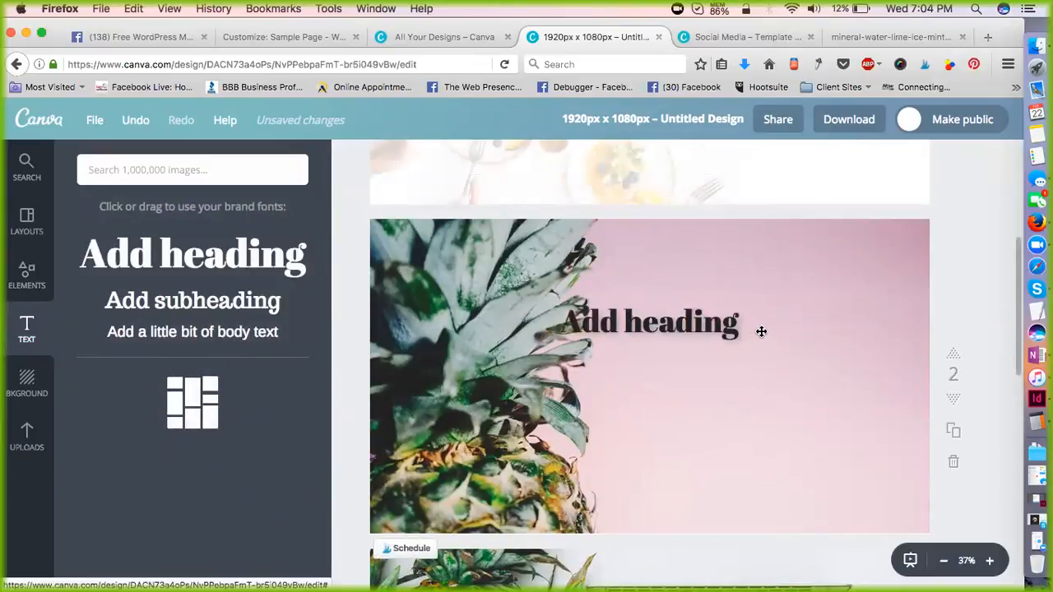
drag(721, 332, 686, 402)
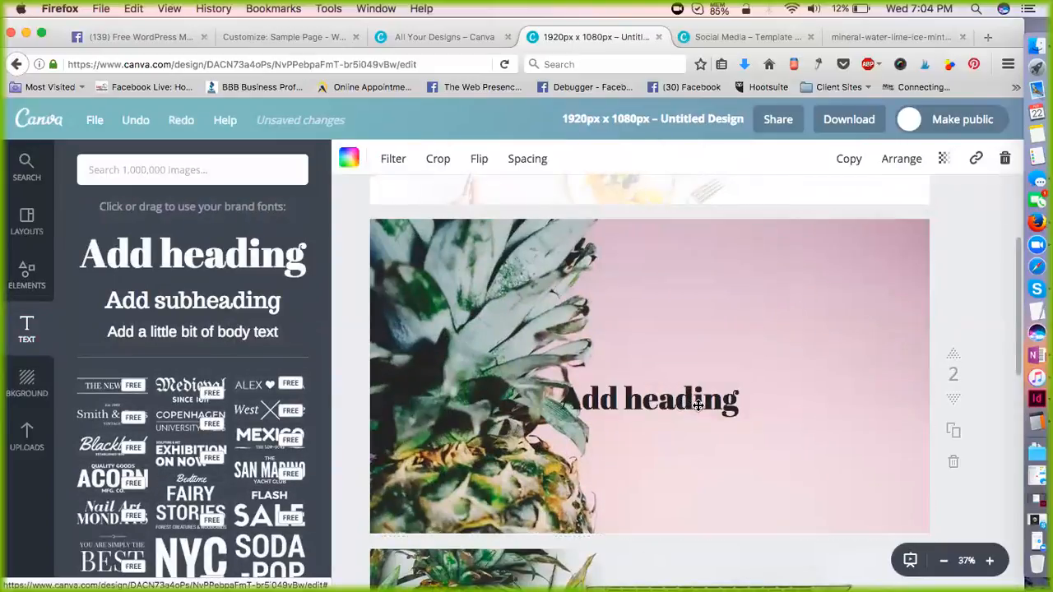
double_click(698, 405)
drag(697, 421, 798, 396)
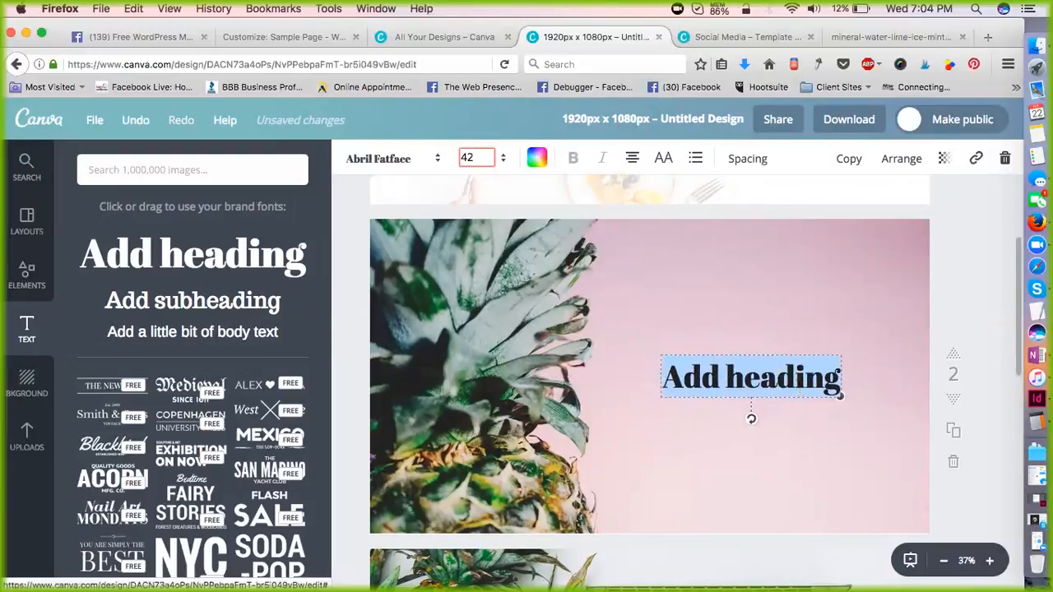
text(About Us)
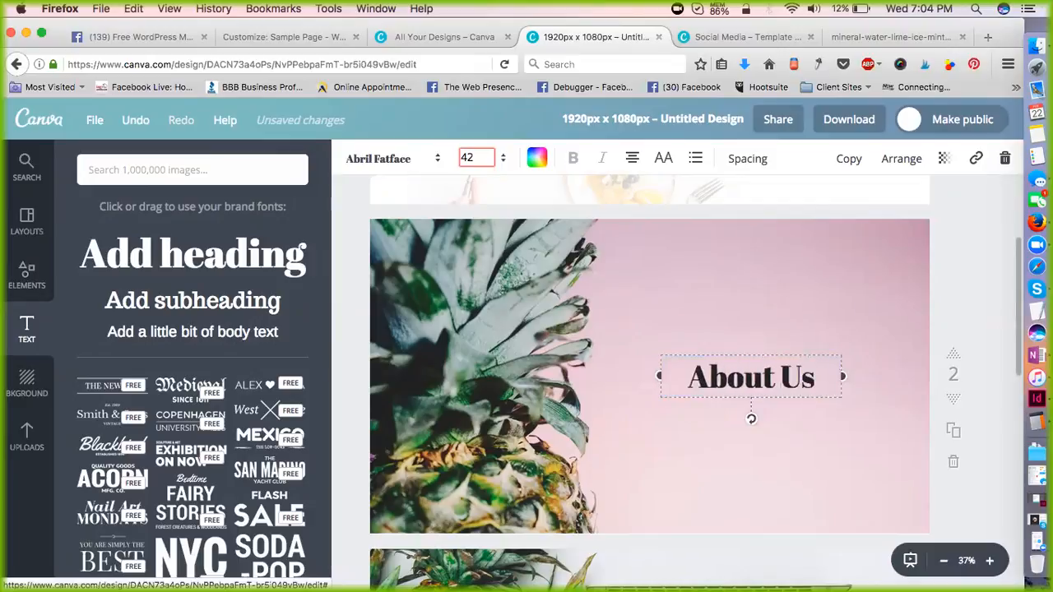
key(super+a)
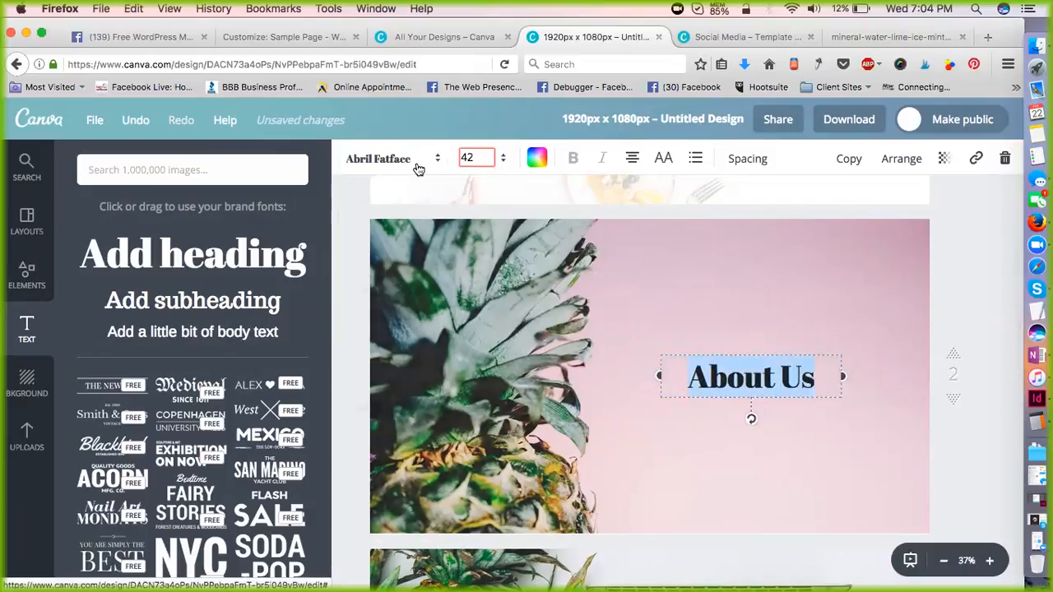
- Find Droid Serif in the font list and apply it to the About Us heading
click(419, 169)
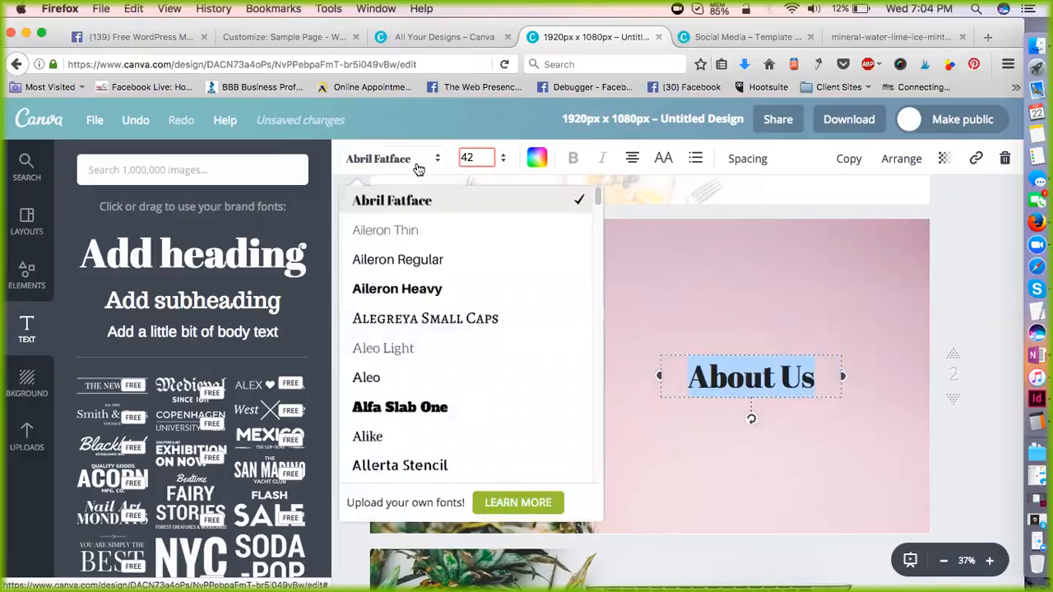
scroll(444, 329, down, 10)
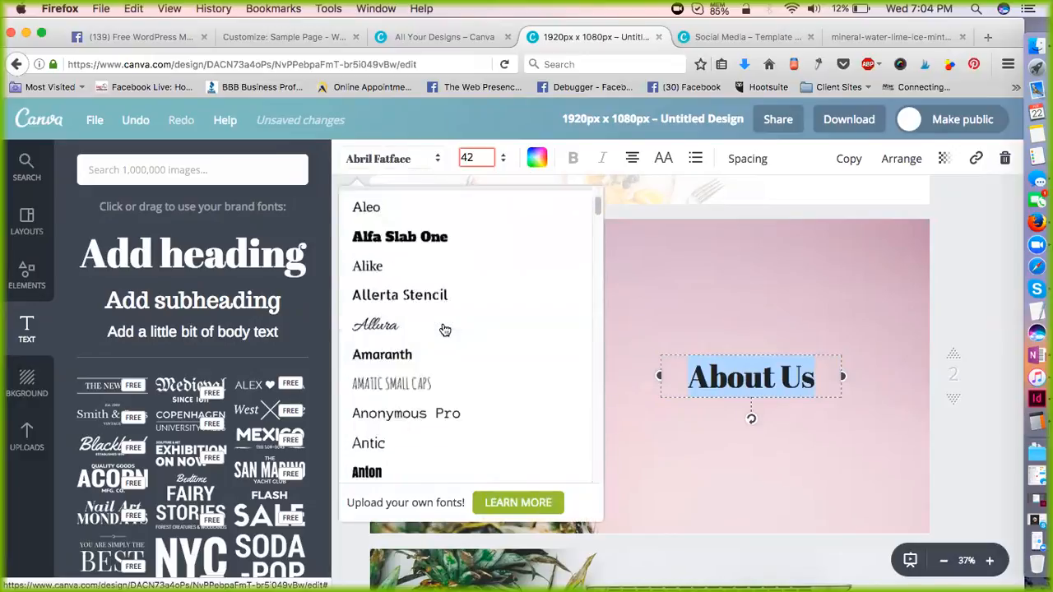
scroll(444, 330, down, 8)
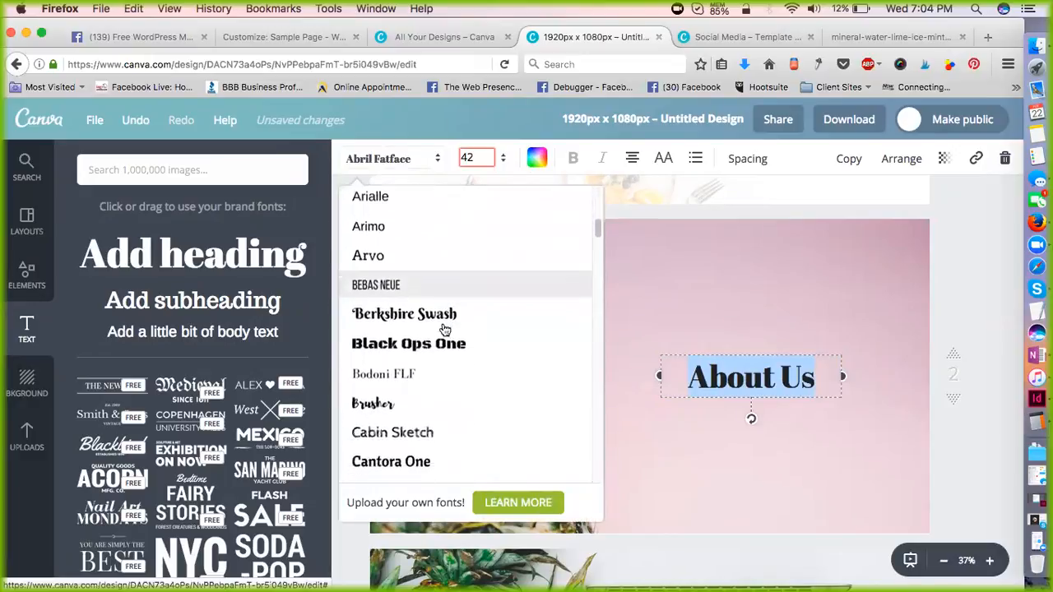
scroll(444, 330, down, 8)
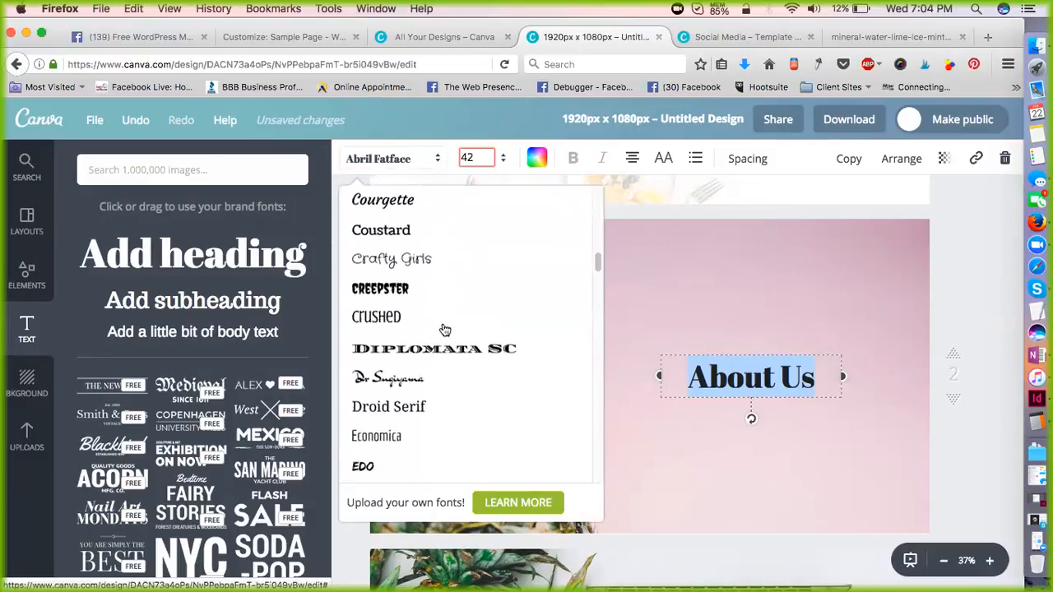
scroll(444, 330, down, 8)
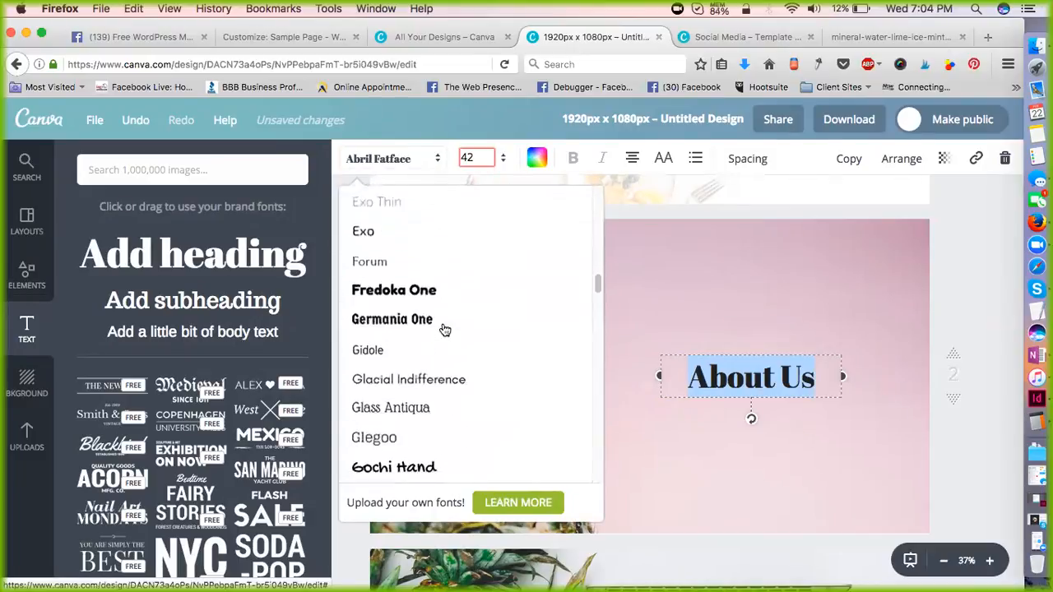
scroll(444, 330, down, 2)
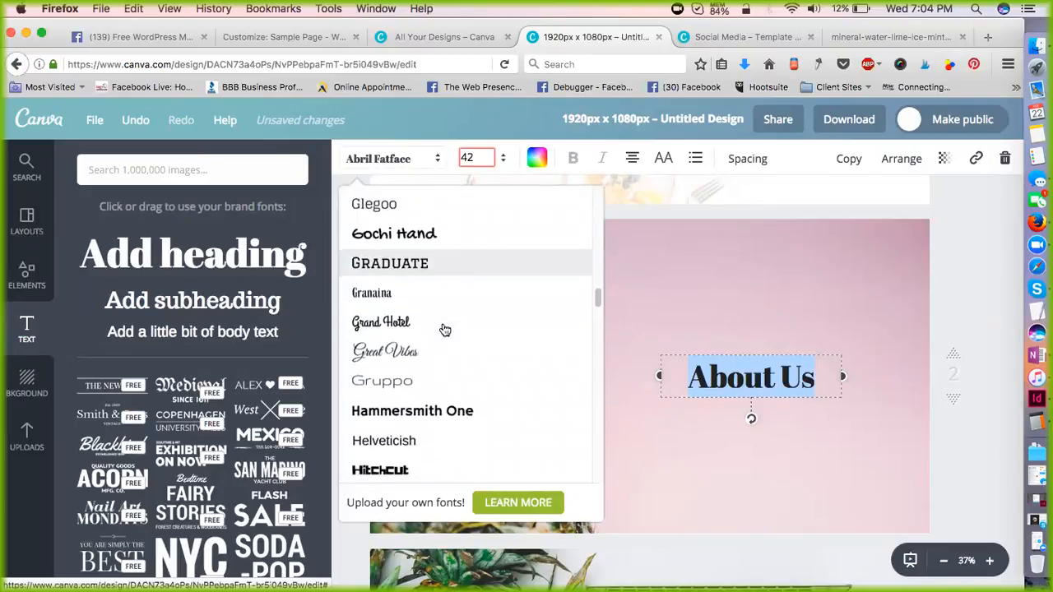
scroll(444, 330, up, 10)
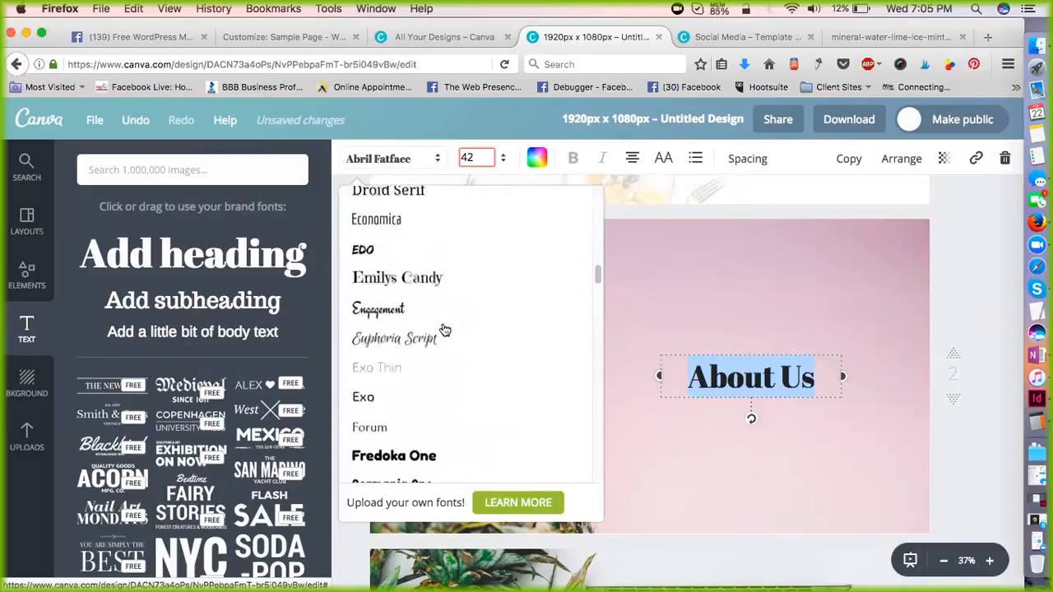
scroll(445, 330, up, 5)
scroll(444, 330, down, 5)
scroll(444, 330, down, 5)
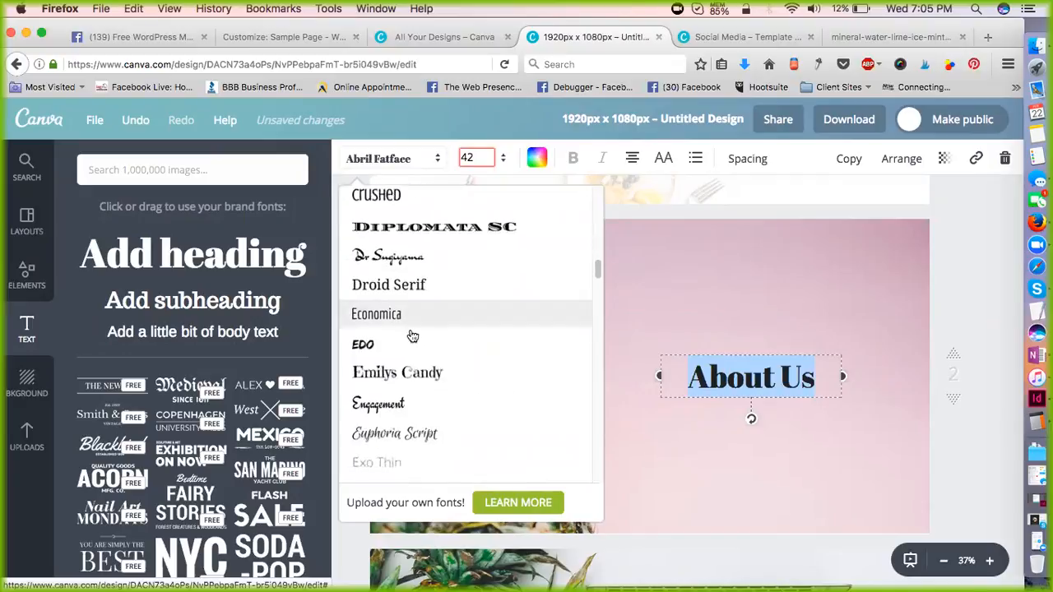
click(404, 293)
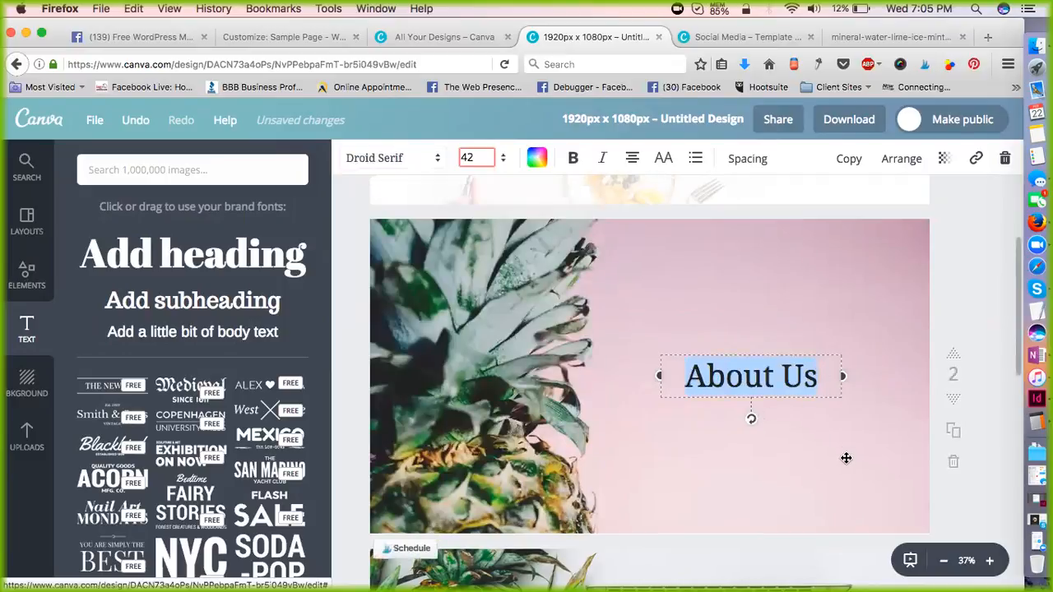
scroll(846, 458, down, 5)
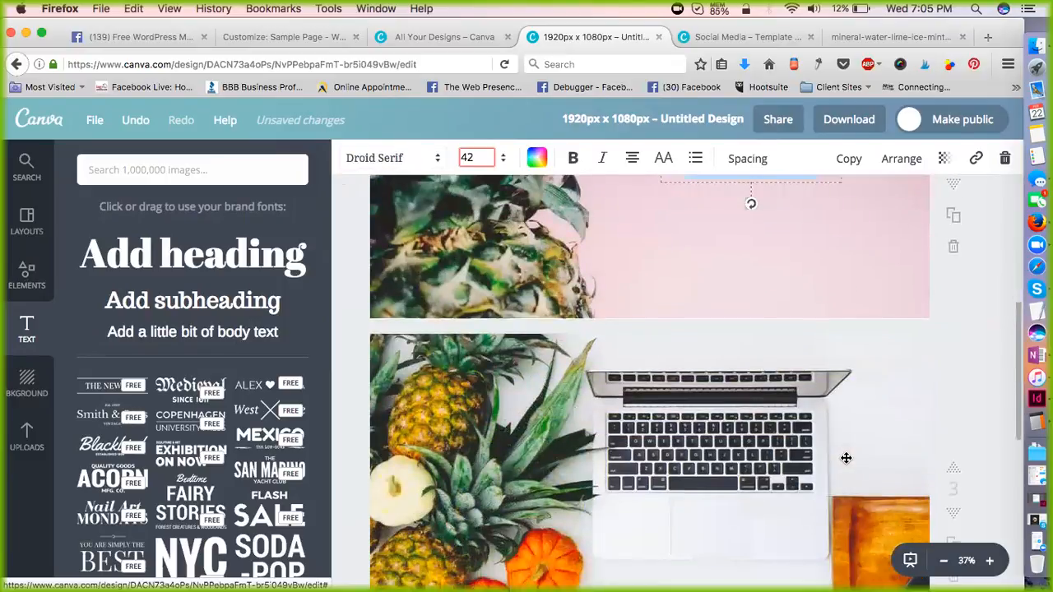
- Shift the laptop photo on page 3 up within its frame and apply the crop
scroll(846, 458, down, 3)
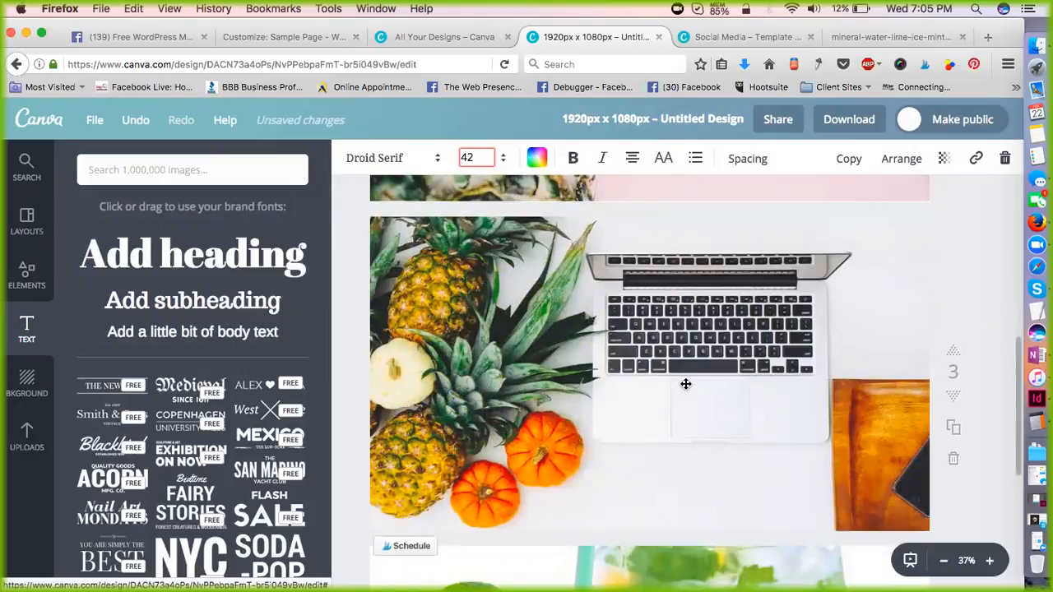
double_click(655, 399)
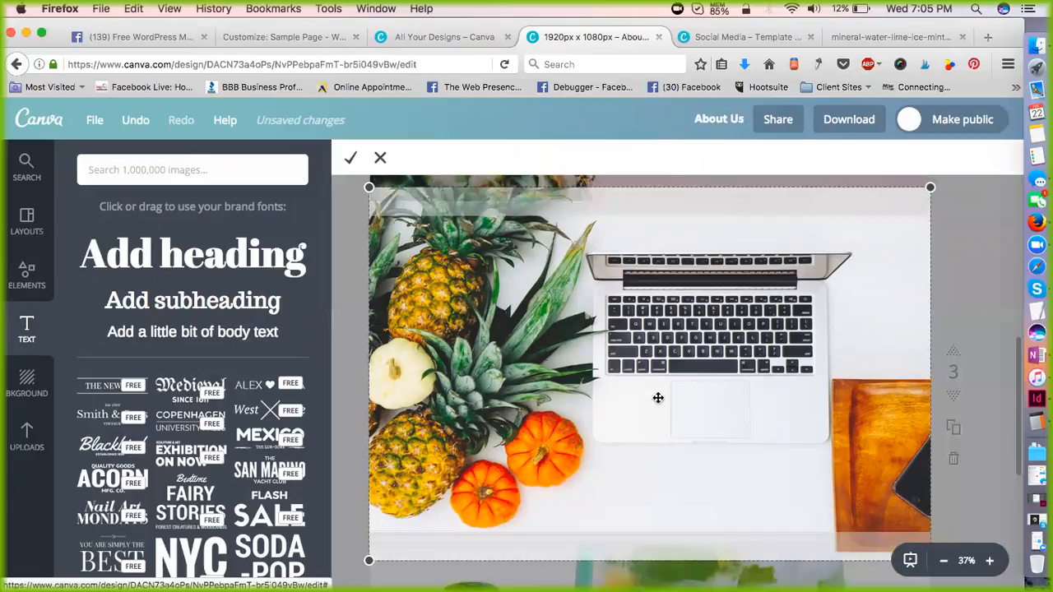
drag(659, 399, 657, 349)
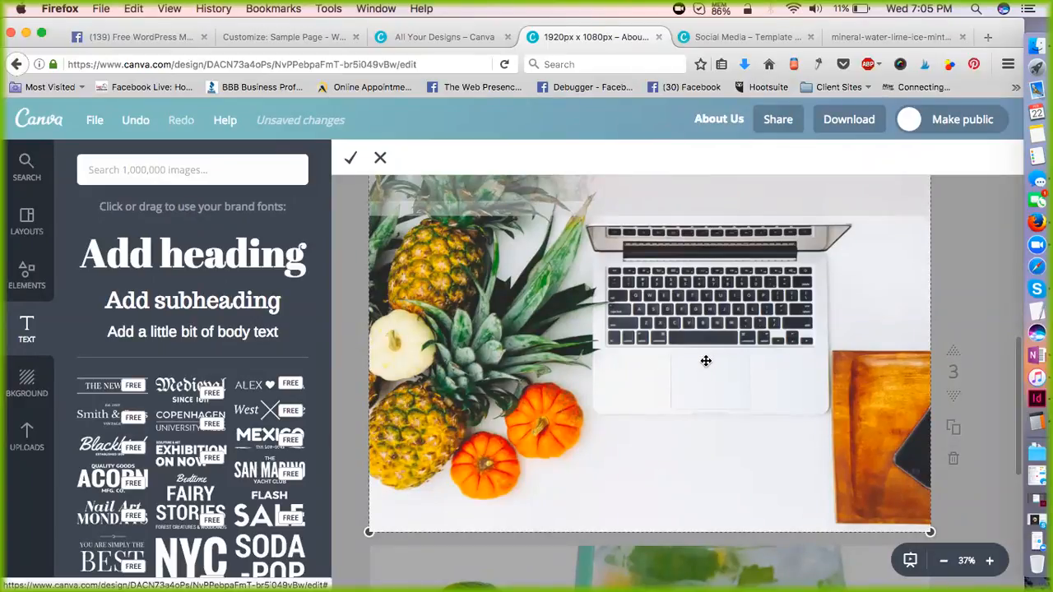
scroll(712, 321, up, 2)
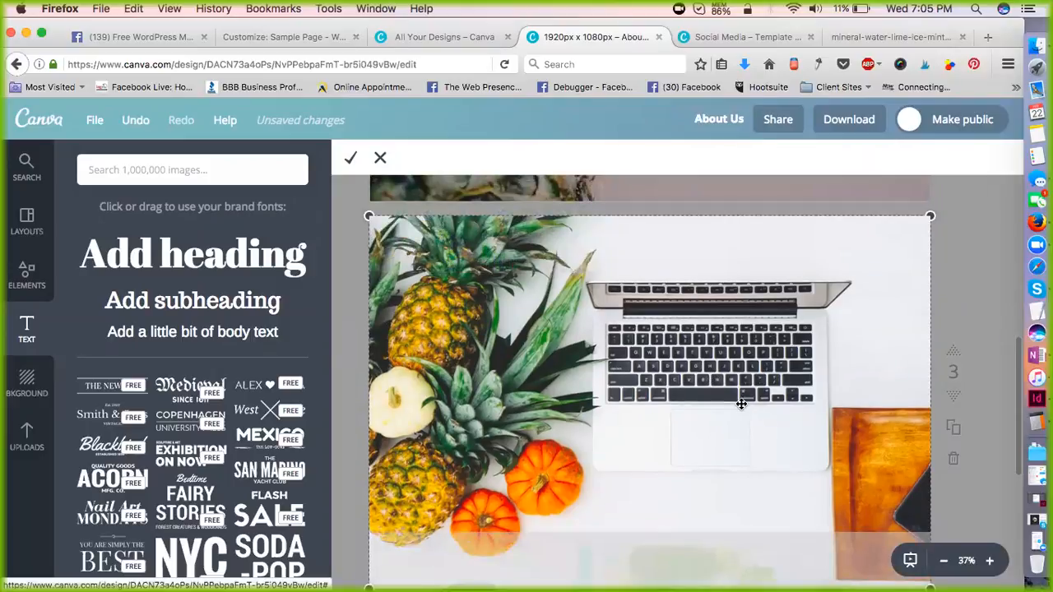
scroll(741, 354, down, 2)
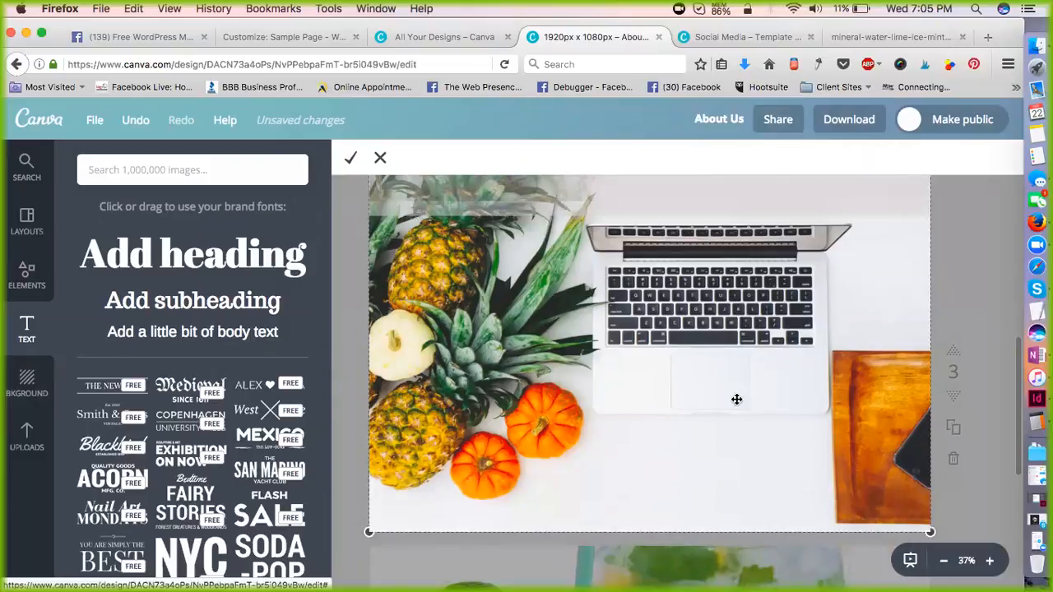
click(351, 159)
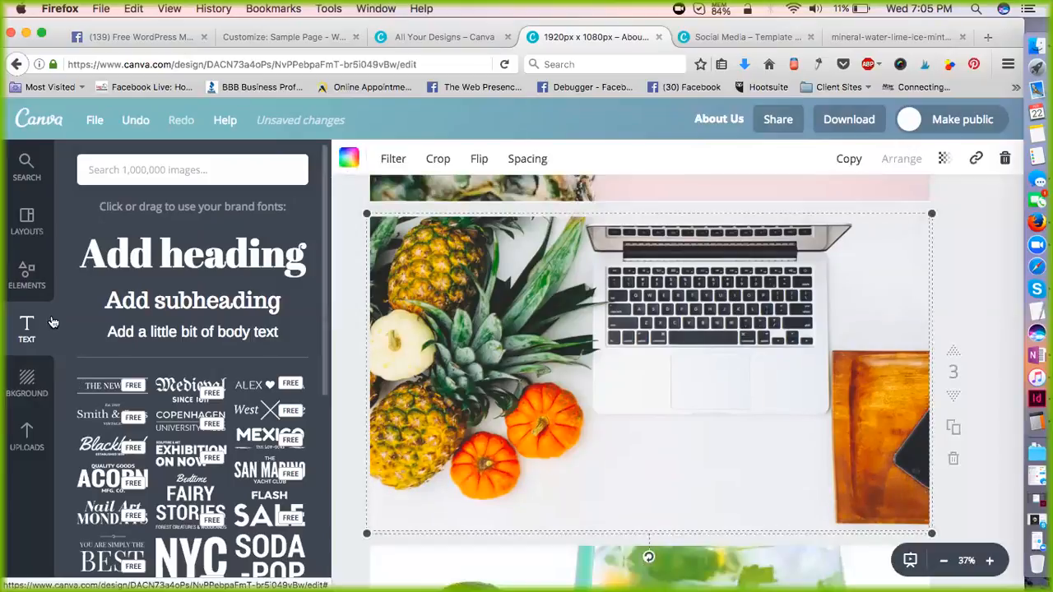
- Duplicate the faded overlay image on page 1
scroll(536, 325, up, 1)
scroll(537, 326, up, 15)
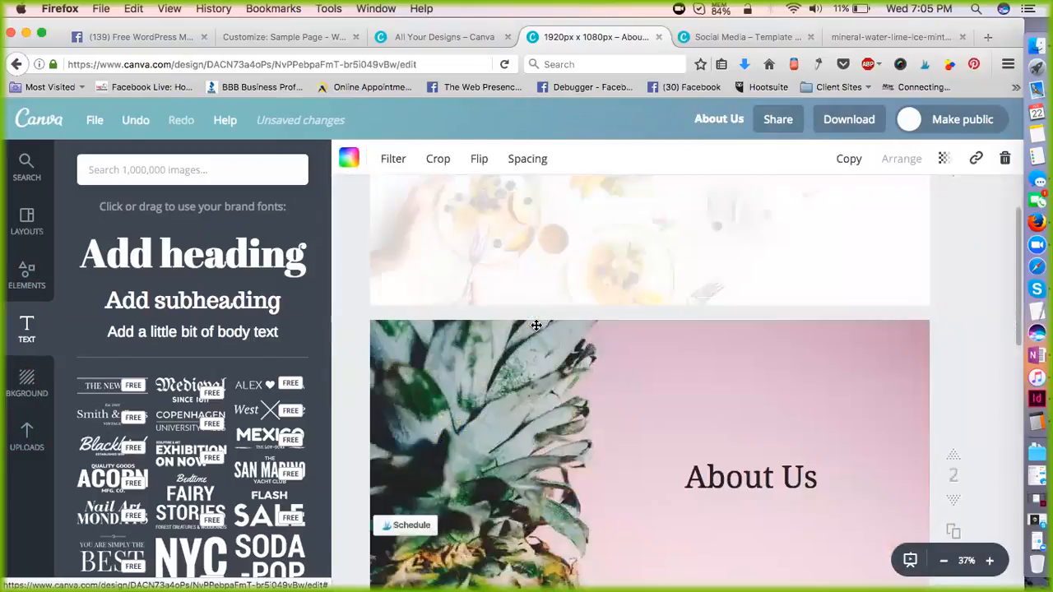
click(542, 250)
click(850, 160)
- Drag the faded overlay copy down onto page 3, keeping the laptop photo filling the page
drag(701, 294, 683, 534)
scroll(683, 534, down, 6)
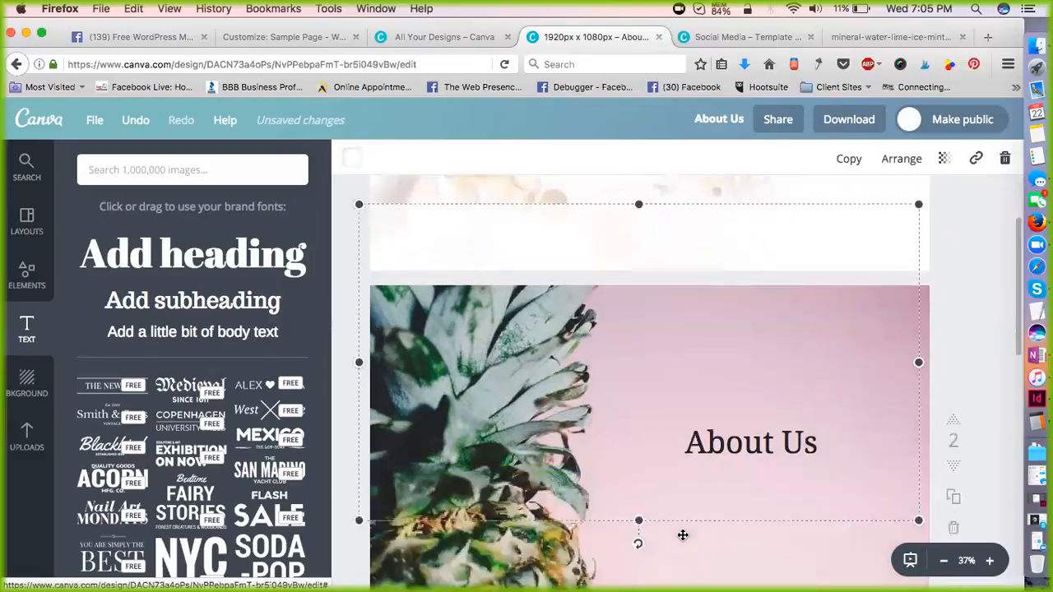
drag(365, 360, 419, 543)
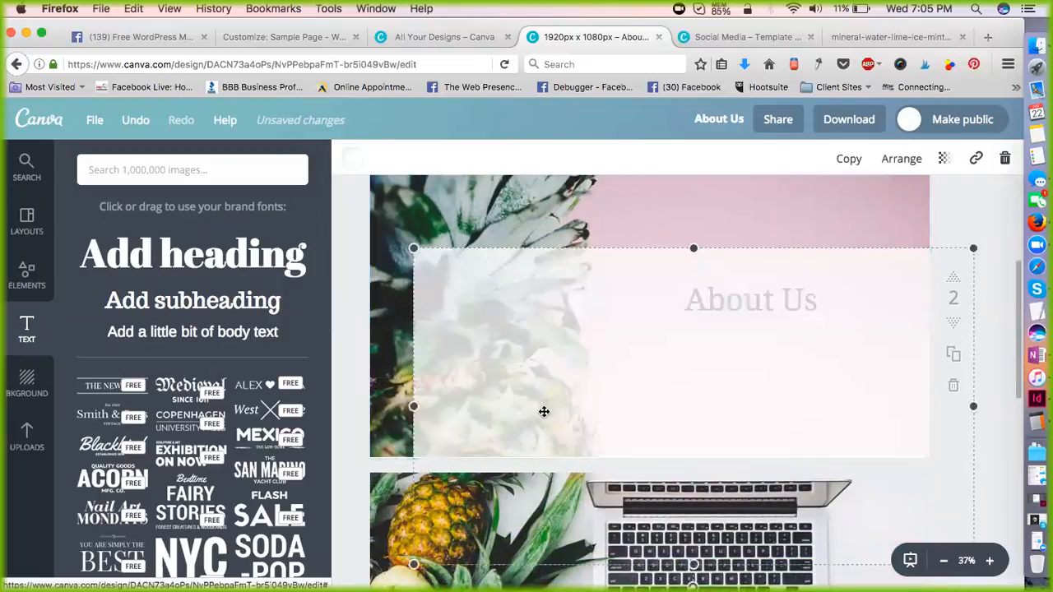
scroll(543, 411, down, 6)
drag(601, 298, 563, 417)
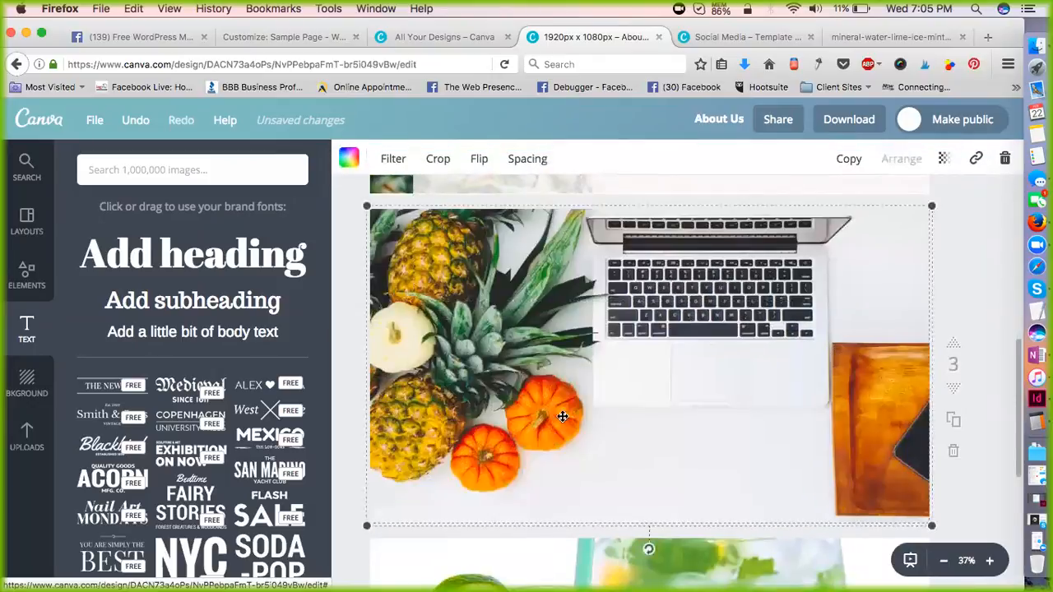
drag(695, 199, 677, 329)
scroll(682, 275, up, 2)
drag(696, 206, 663, 423)
- Centre the faded overlay on page 3 with the snap guides and deselect it
scroll(664, 423, down, 2)
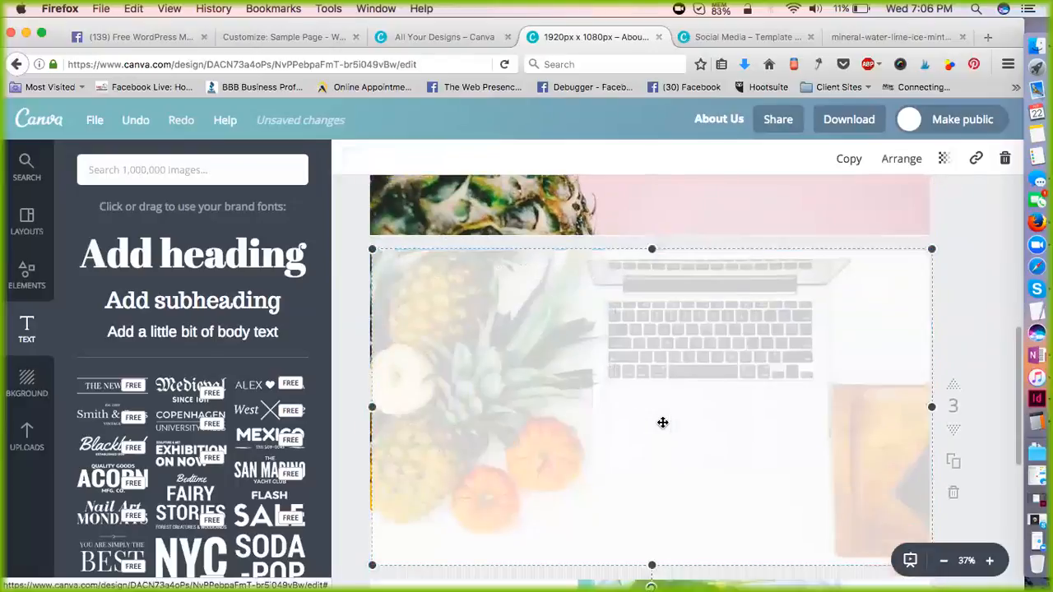
drag(496, 320, 490, 319)
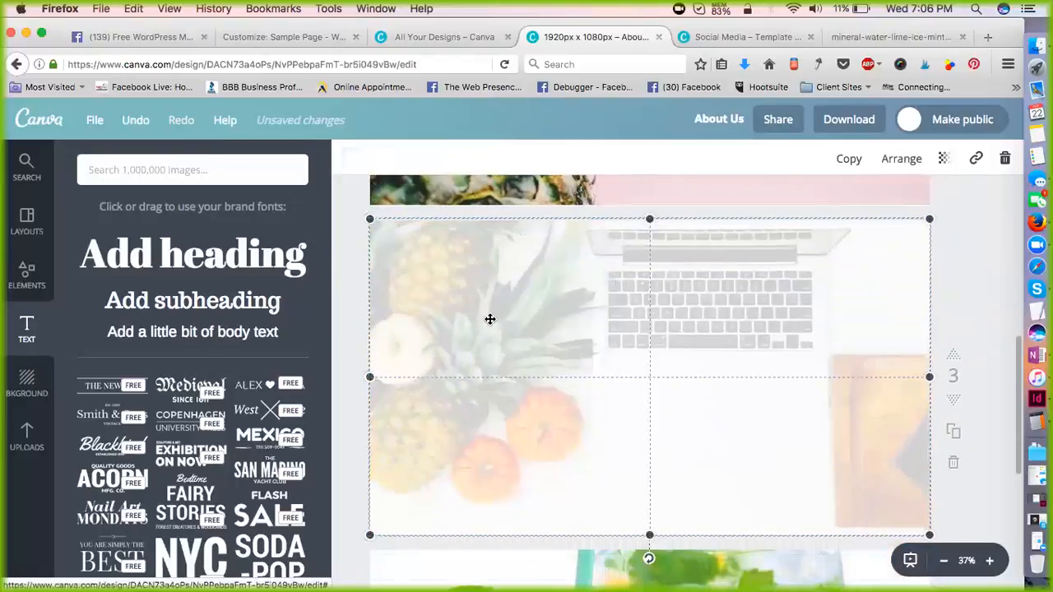
click(965, 264)
scroll(966, 270, up, 10)
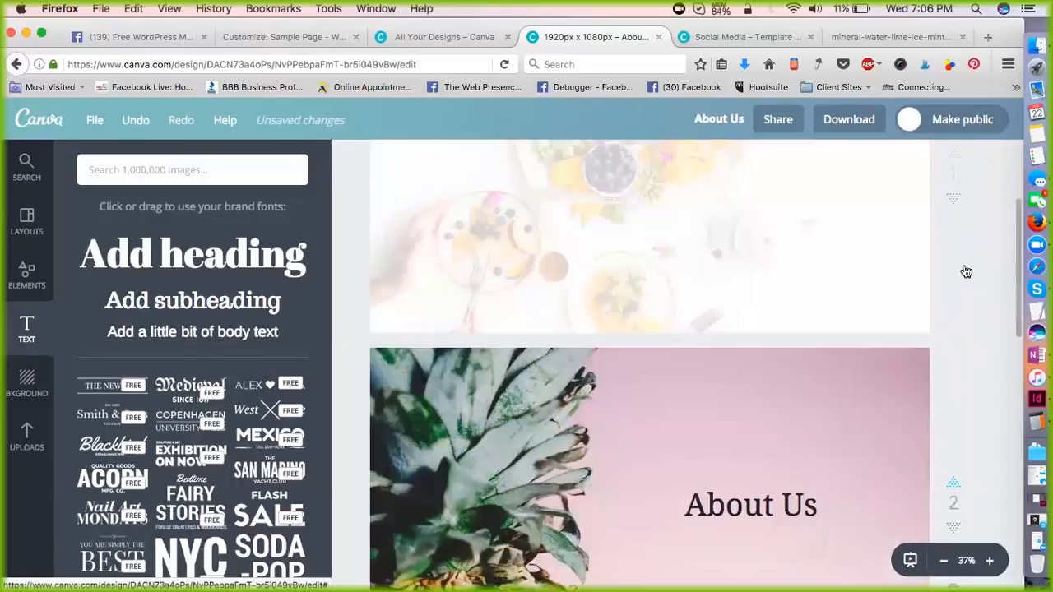
scroll(966, 270, down, 10)
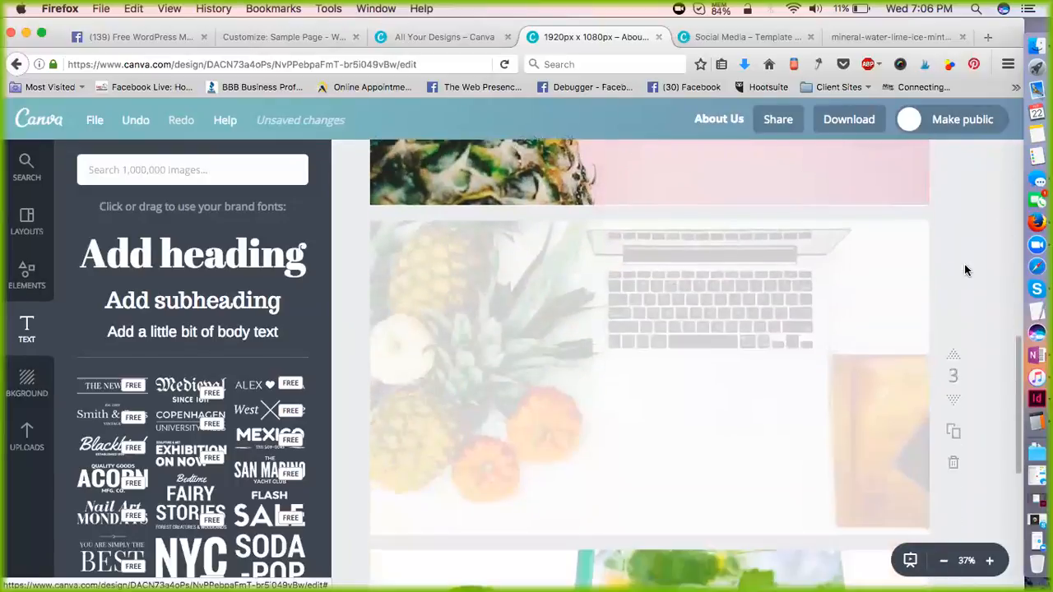
scroll(967, 270, down, 1)
- Add a 'Services' heading to page 3 after discarding a stray body text box
key(t)
click(652, 365)
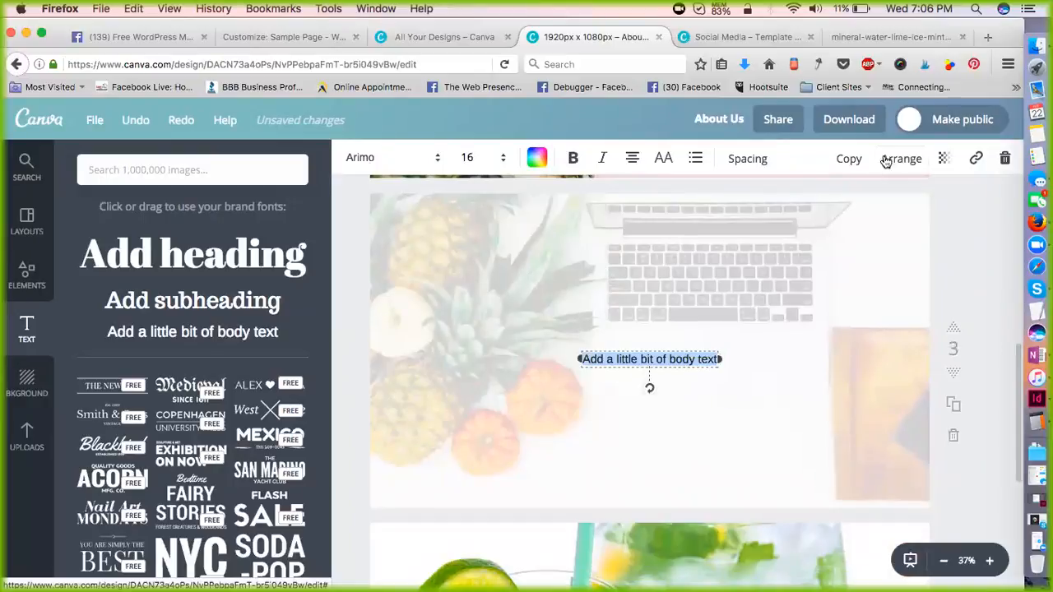
click(1005, 158)
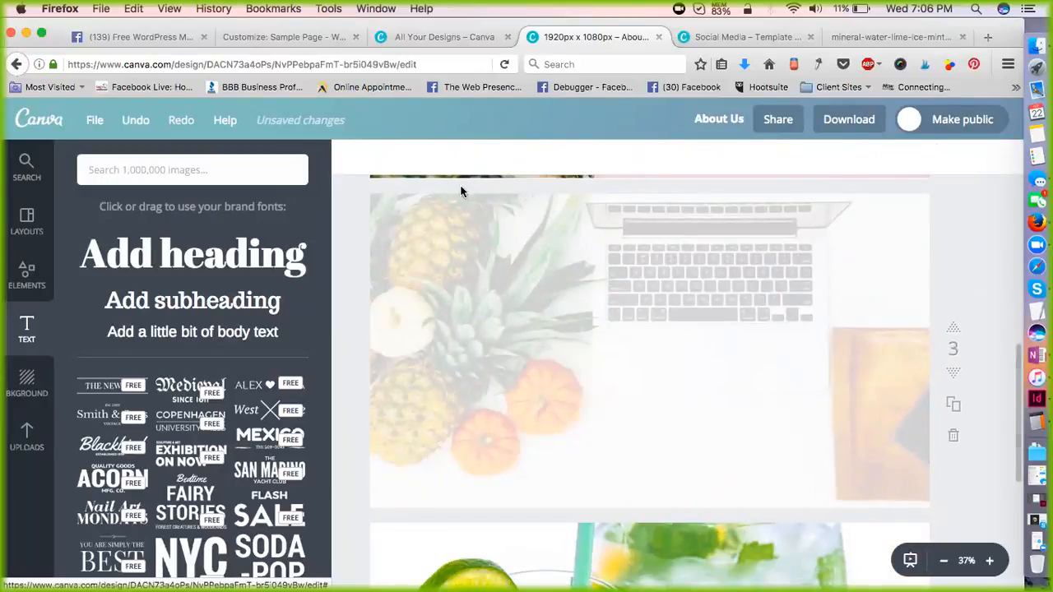
click(229, 268)
double_click(680, 375)
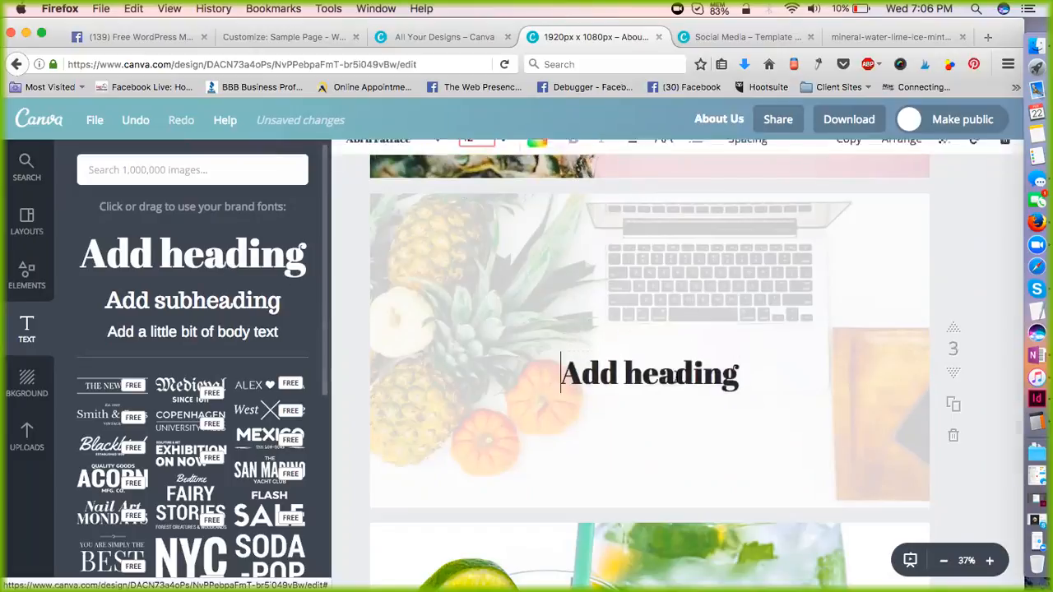
key(super+a)
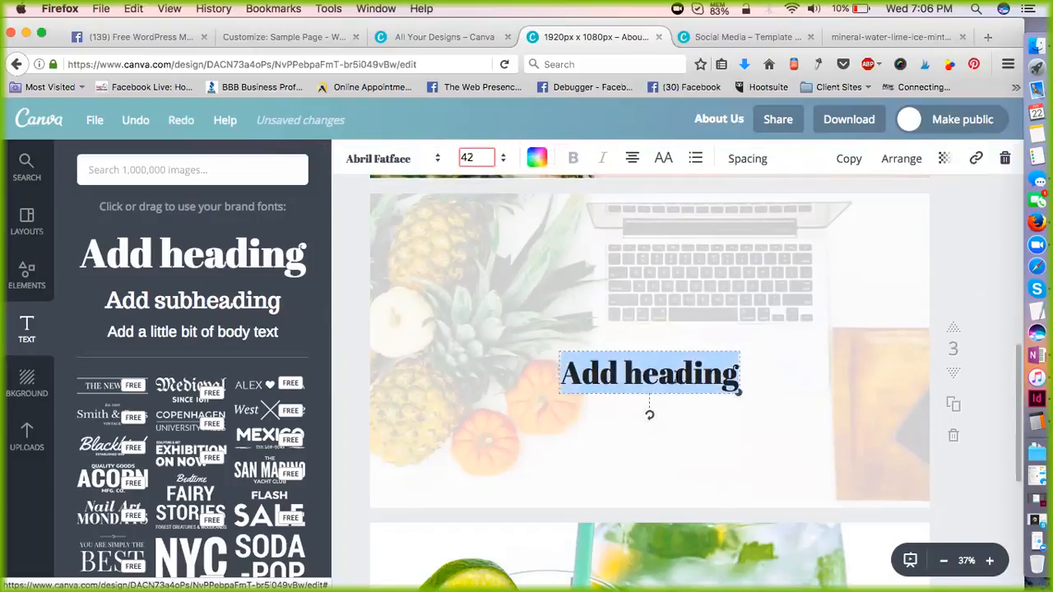
text(Services)
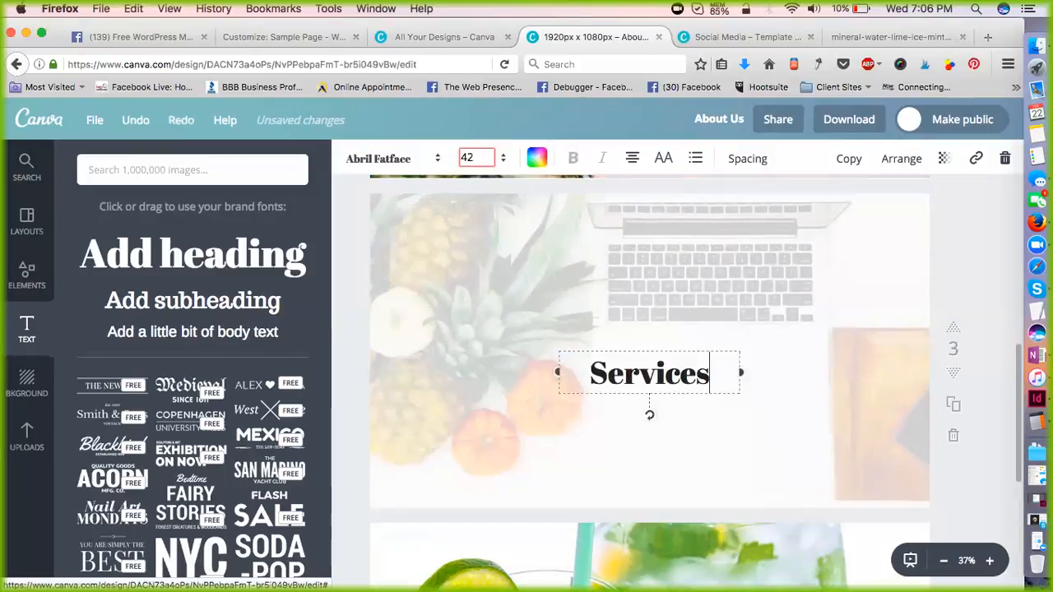
drag(689, 394, 687, 372)
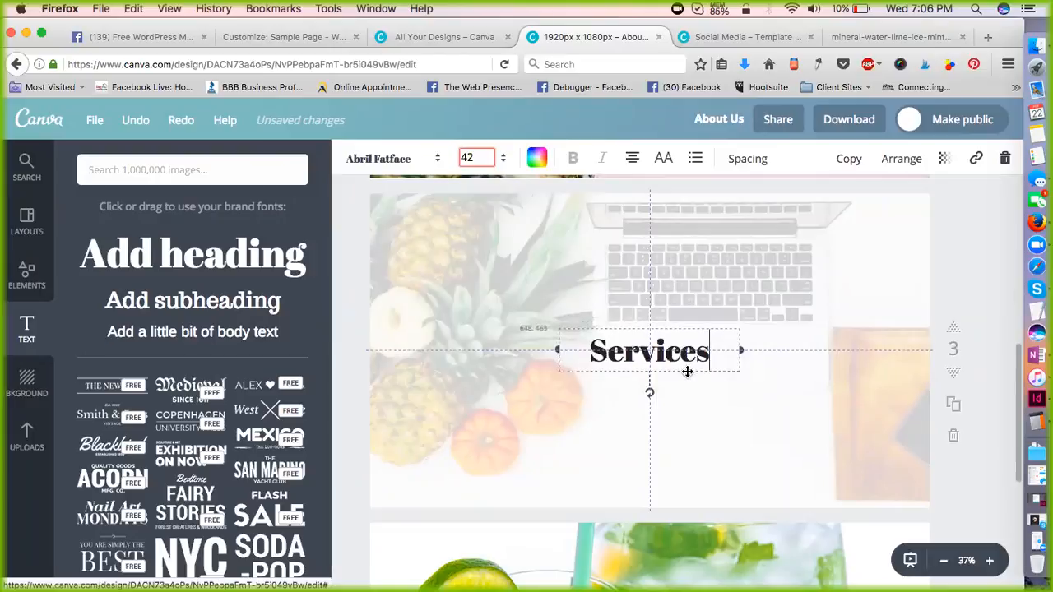
click(738, 425)
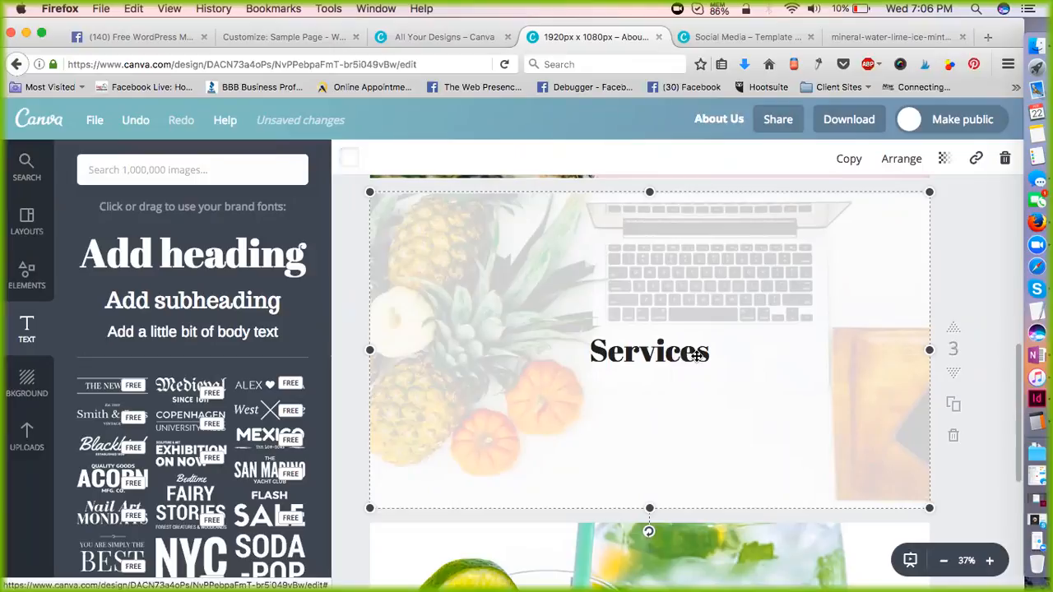
- Change the heading text to 'Work With Me' and scroll down to page 4's lime-water photo
click(698, 355)
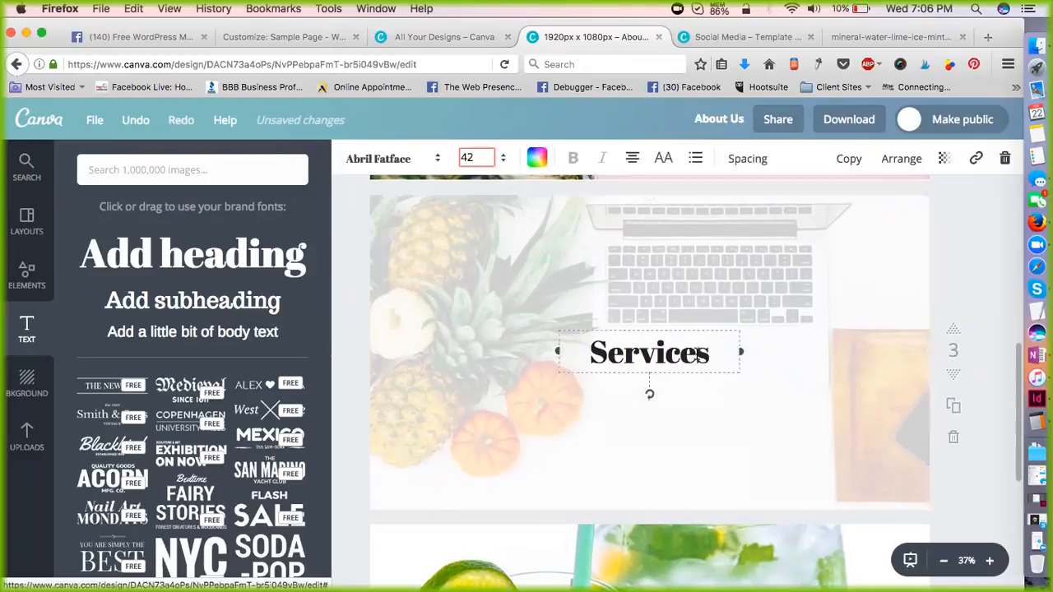
double_click(713, 353)
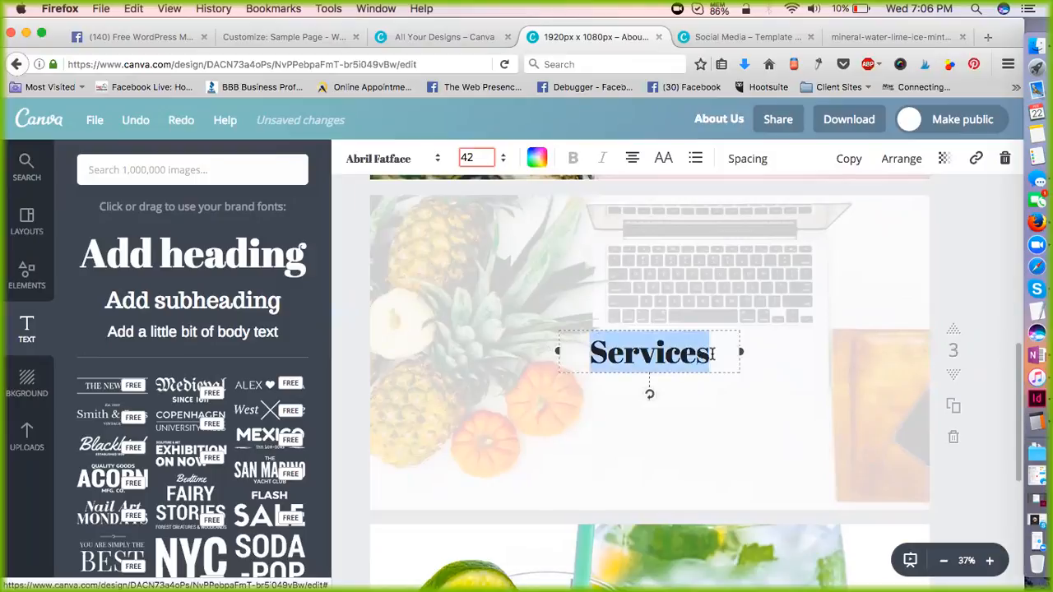
text(Worl)
key(BackSpace)
text(k With)
text(Me)
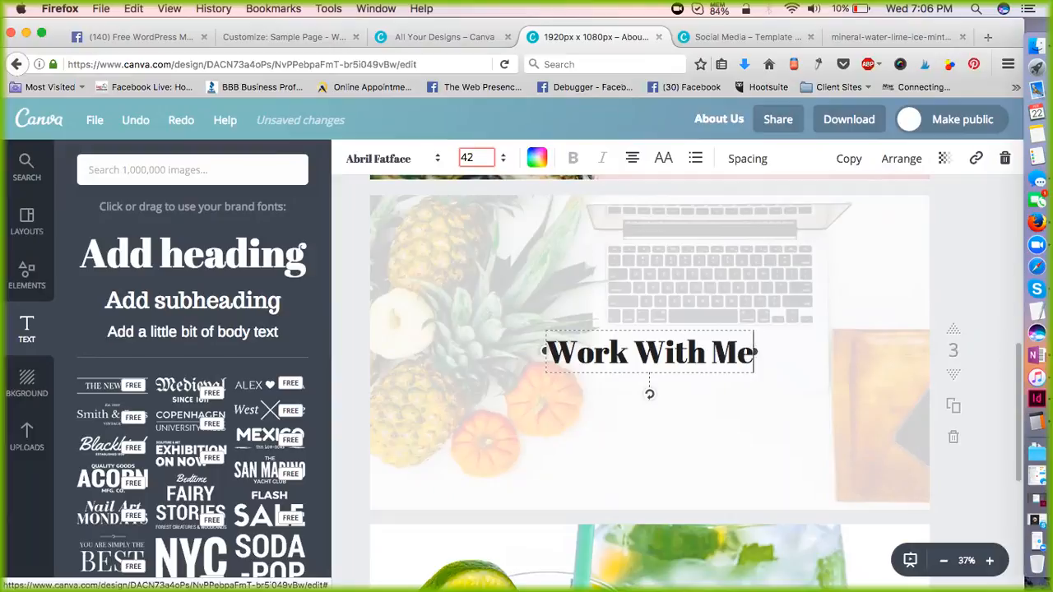
scroll(650, 383, down, 2)
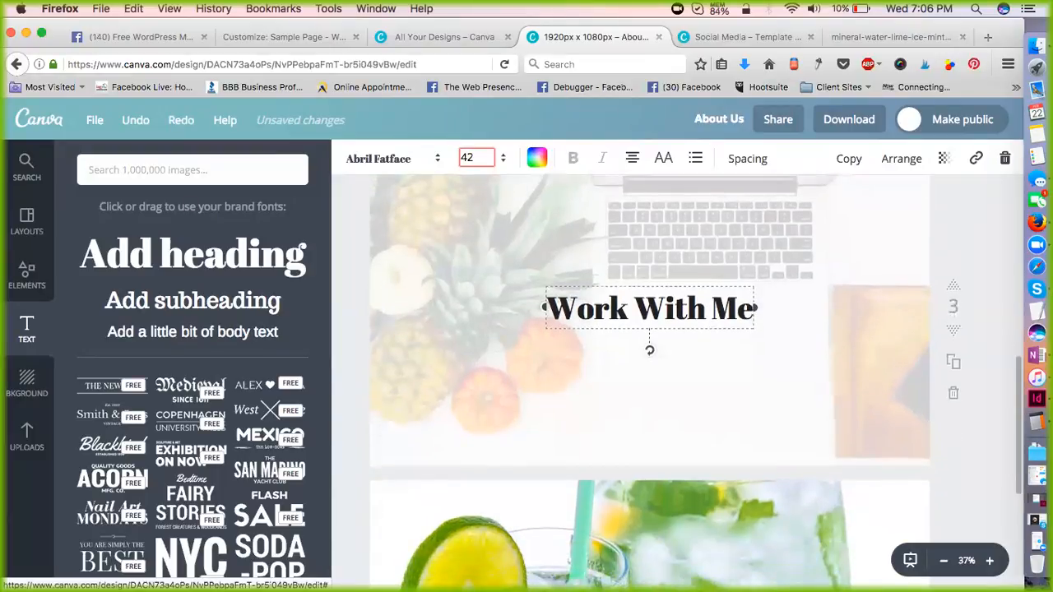
scroll(650, 383, down, 4)
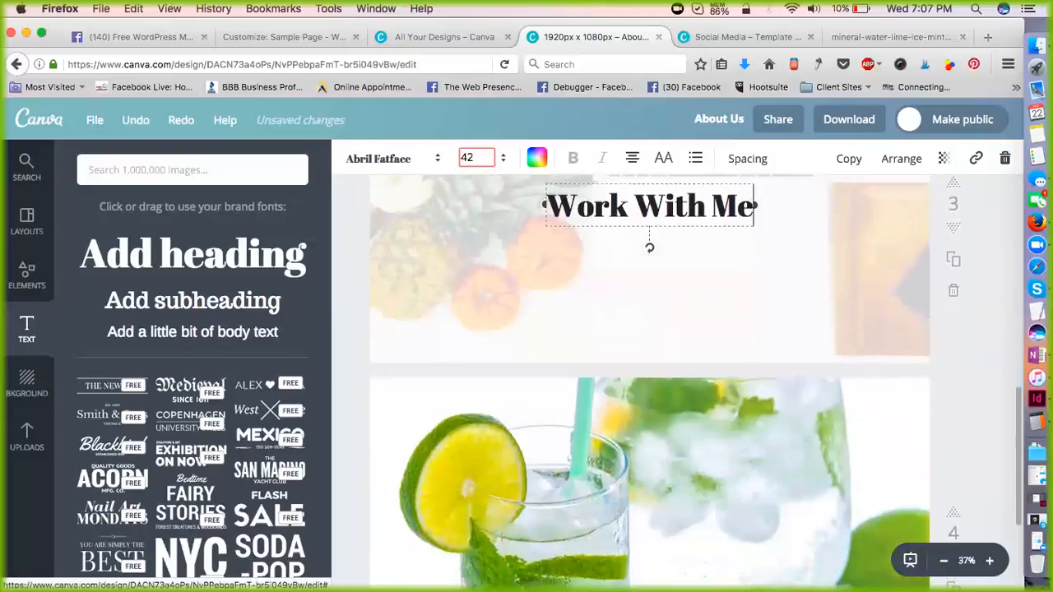
scroll(650, 382, up, 5)
scroll(650, 383, down, 10)
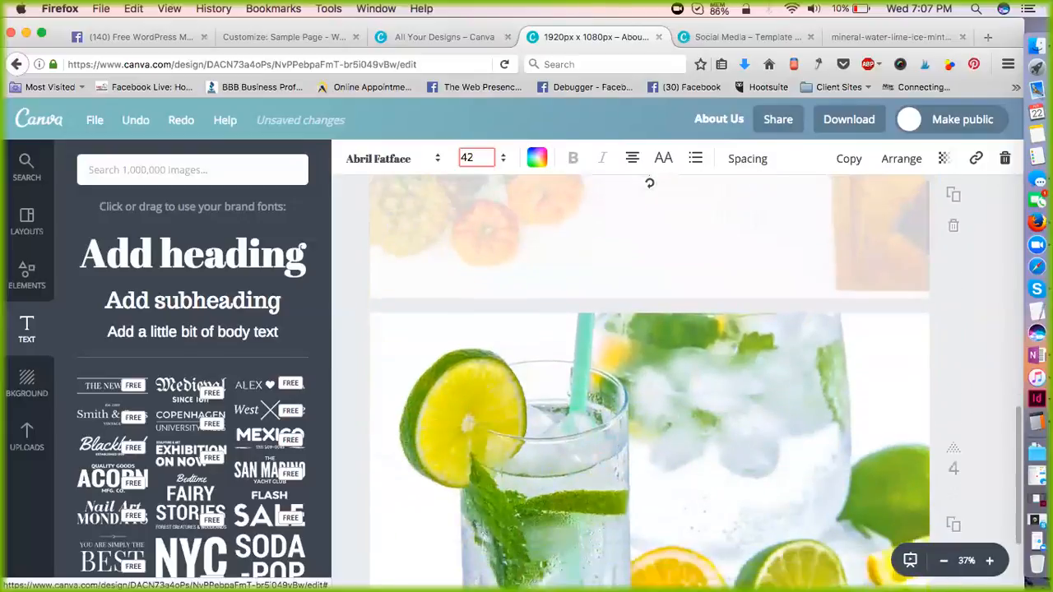
scroll(649, 206, up, 3)
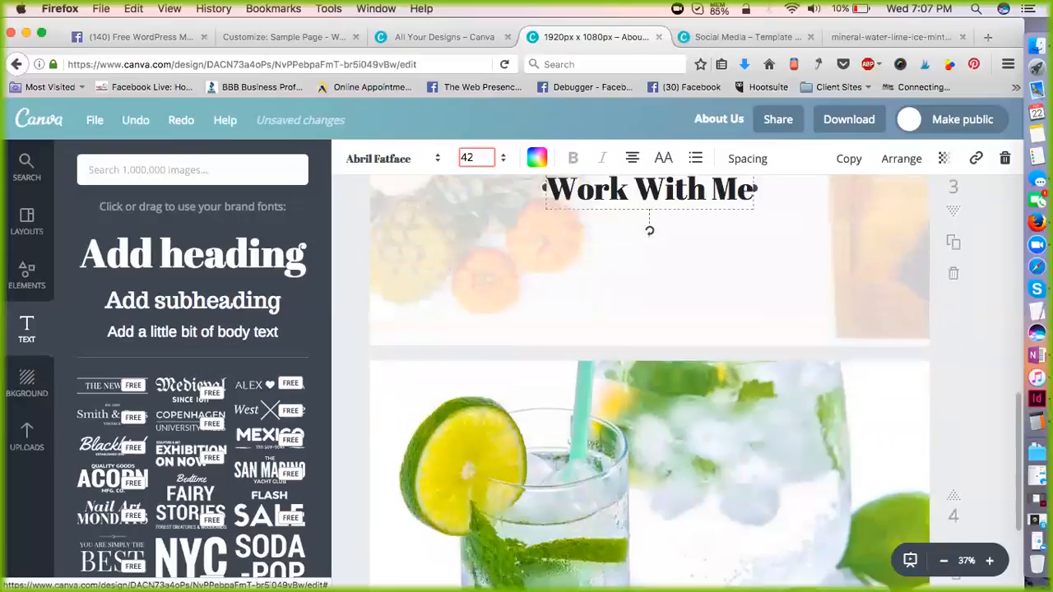
scroll(650, 228, down, 5)
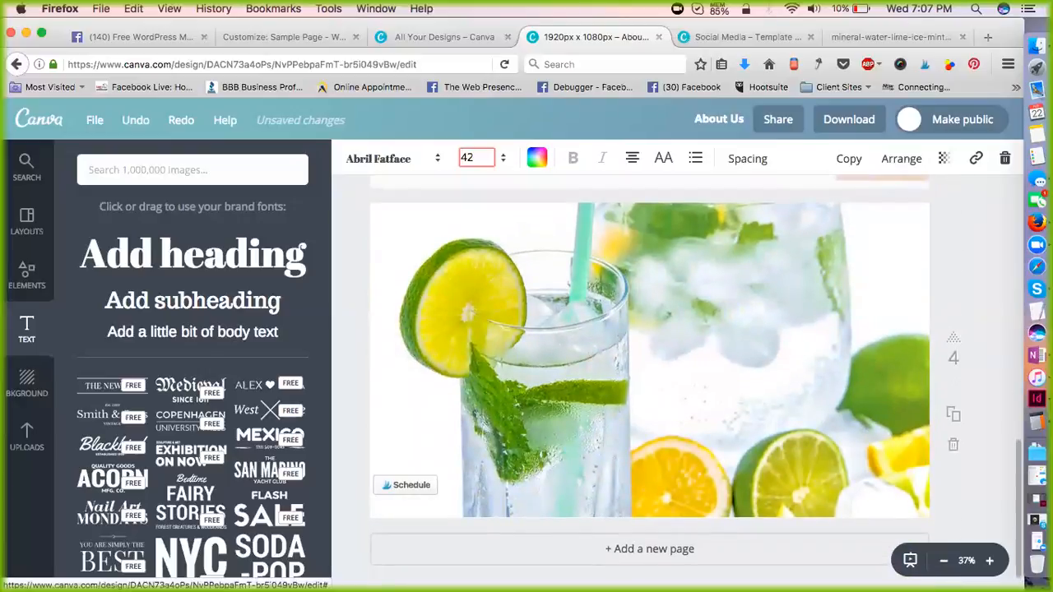
- Copy page 3's white overlay and paste it onto page 4, aligned over the lime-water photo
scroll(830, 289, up, 8)
click(826, 321)
click(854, 163)
scroll(943, 331, down, 5)
drag(855, 266, 859, 514)
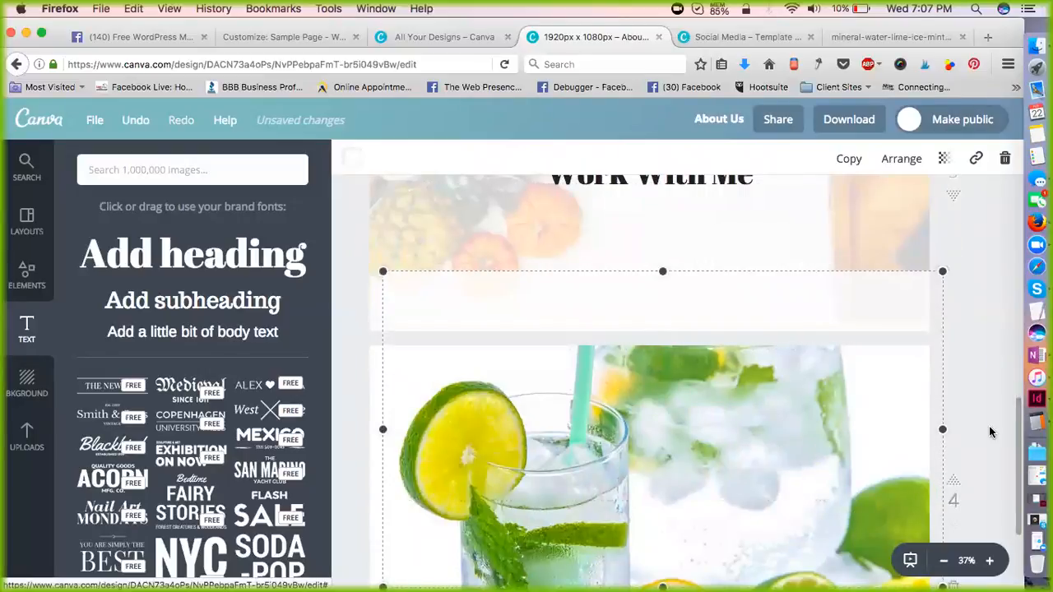
scroll(991, 433, down, 4)
drag(818, 358, 731, 357)
click(524, 191)
click(508, 276)
key(super+v)
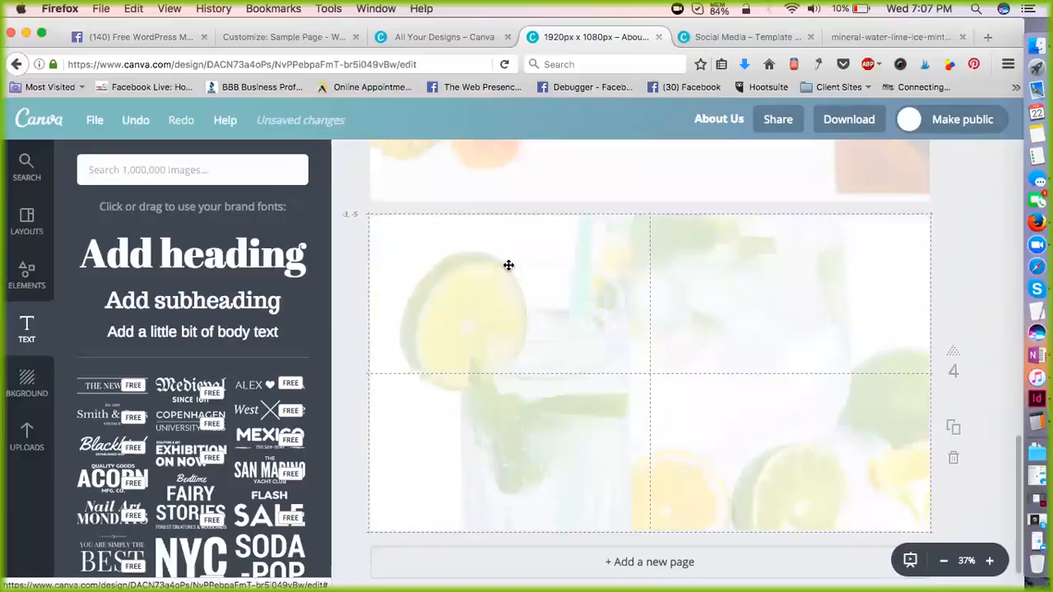
drag(503, 271, 505, 271)
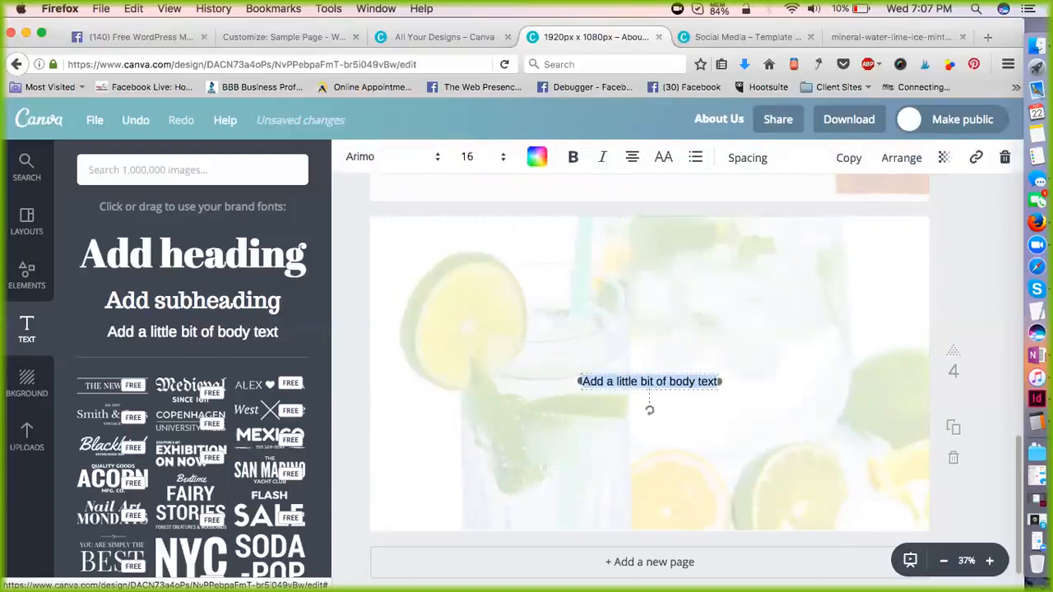
- Replace page 4's body text with a heading reading 'Get In Touch'
click(1005, 162)
click(234, 255)
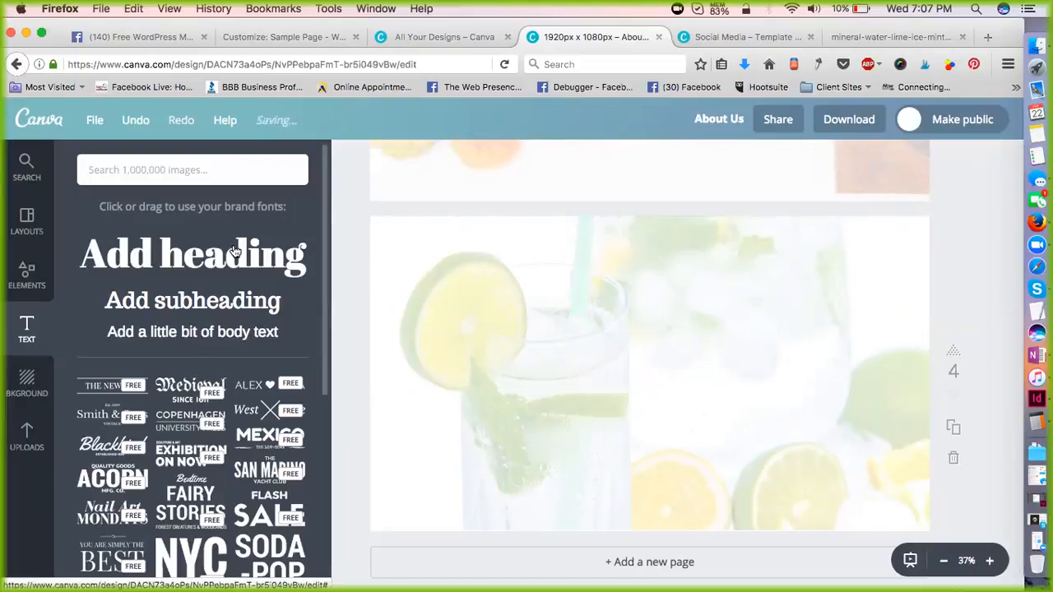
double_click(698, 402)
click(701, 400)
triple_click(698, 401)
text(Con)
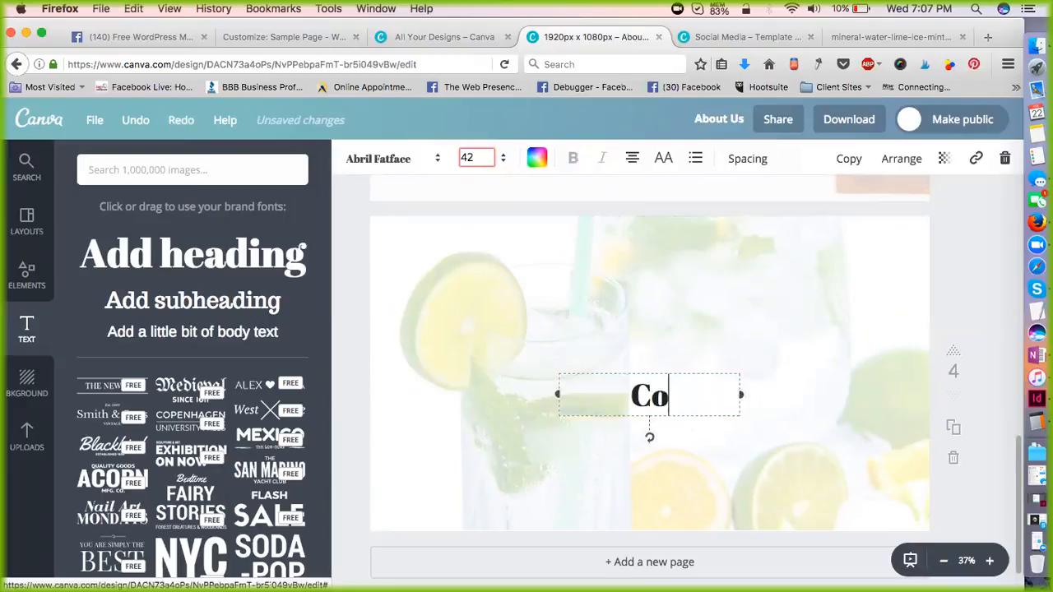
key(BackSpace)
key(BackSpace)
key(BackSpace)
text(Get )
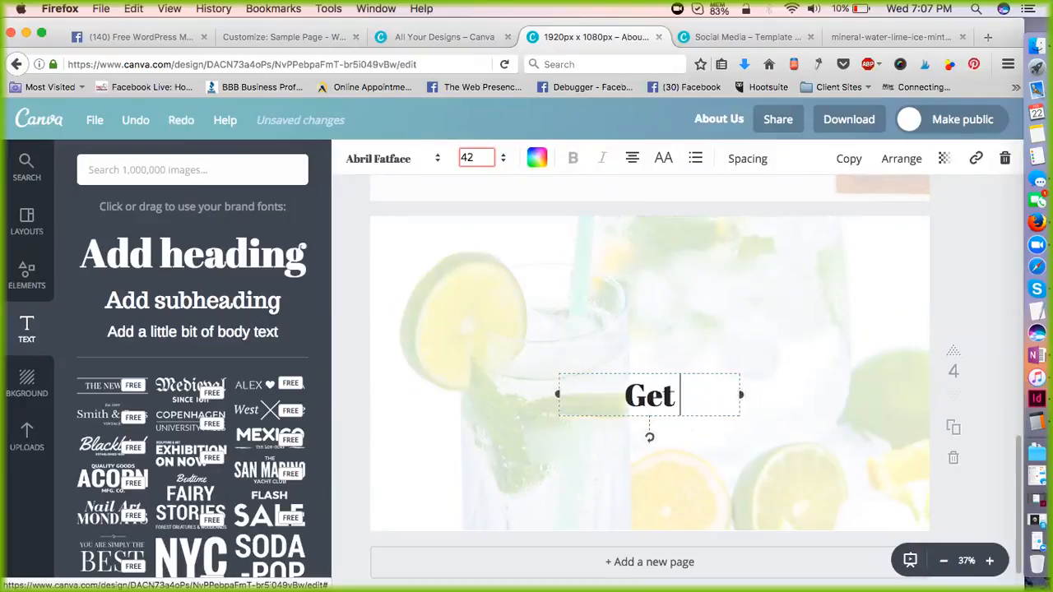
text(In Touch)
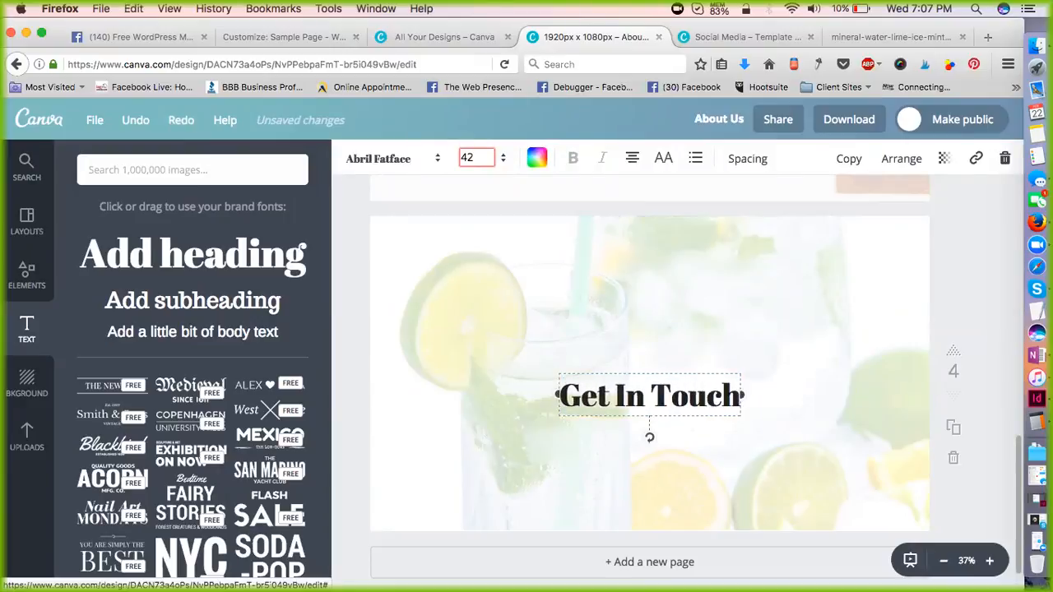
- Centre the Get In Touch heading on page 4 and deselect it
drag(667, 418, 670, 399)
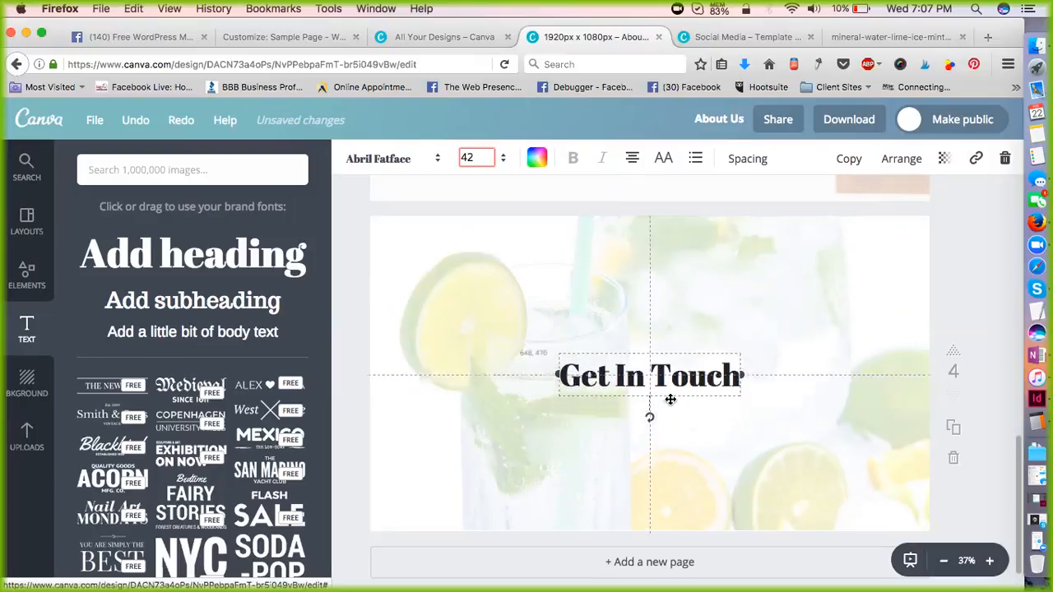
click(993, 303)
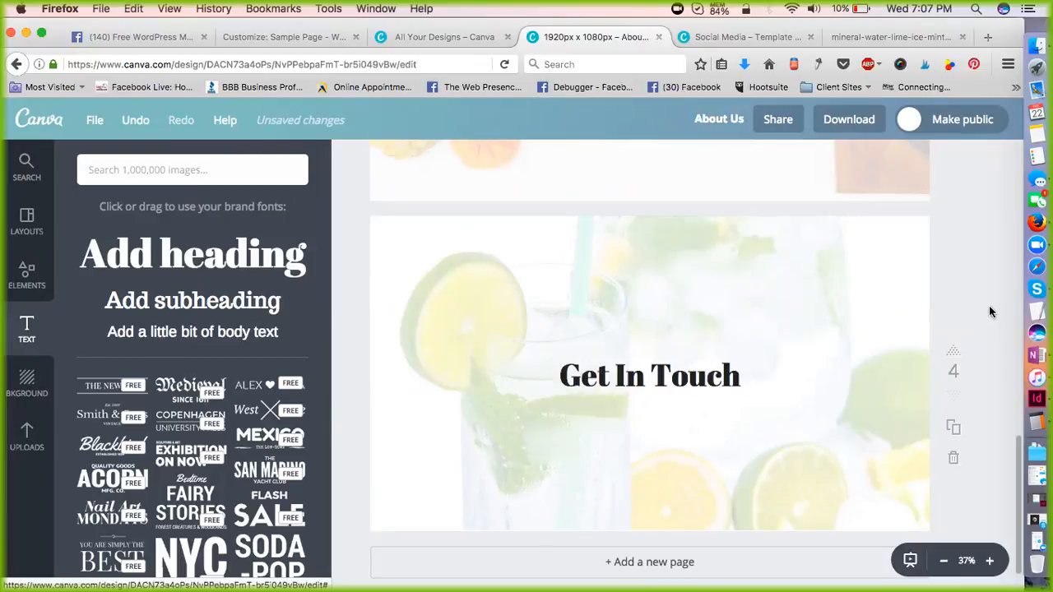
scroll(990, 311, up, 15)
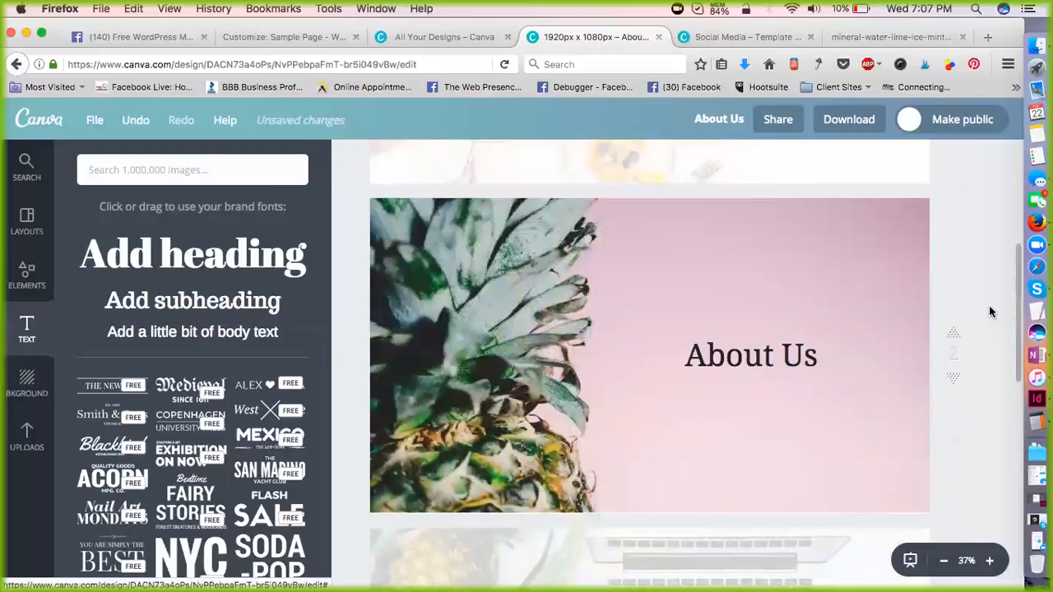
scroll(991, 312, down, 8)
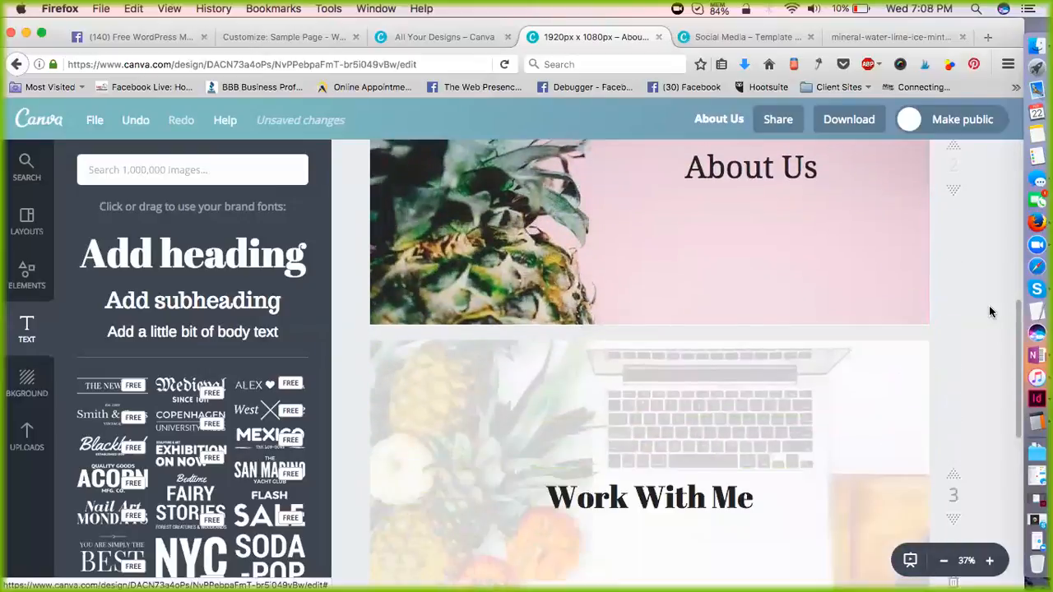
scroll(991, 311, up, 3)
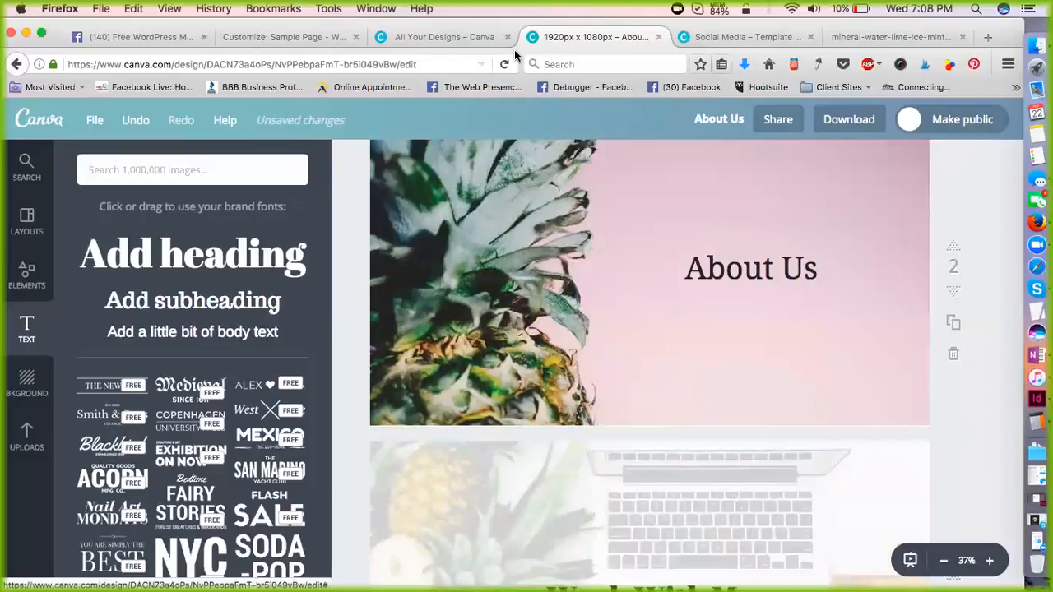
- Go to the All Your Designs tab and reload the canva.com designs list
click(444, 37)
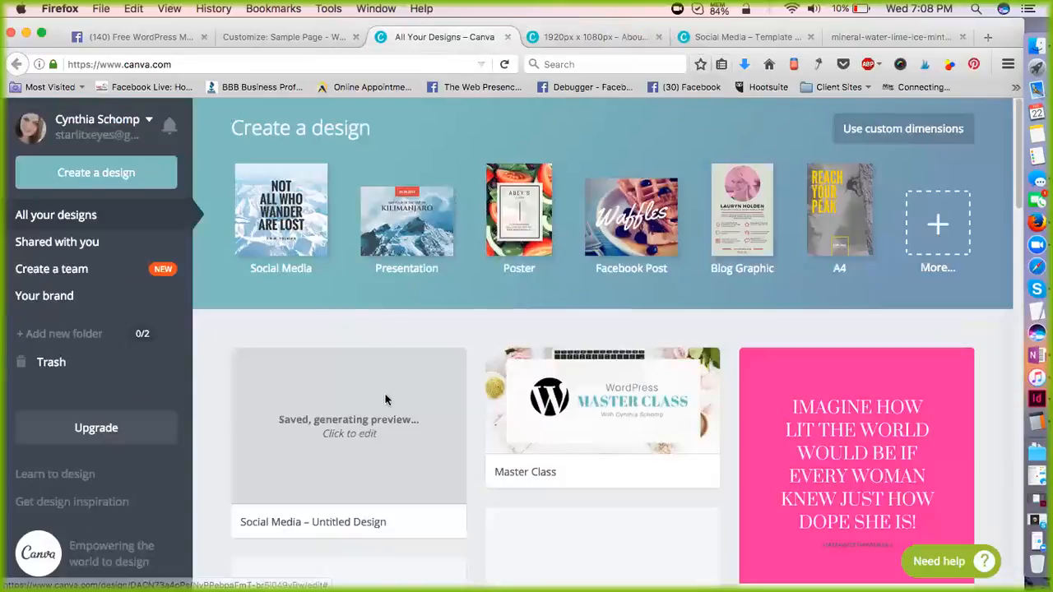
scroll(401, 455, down, 3)
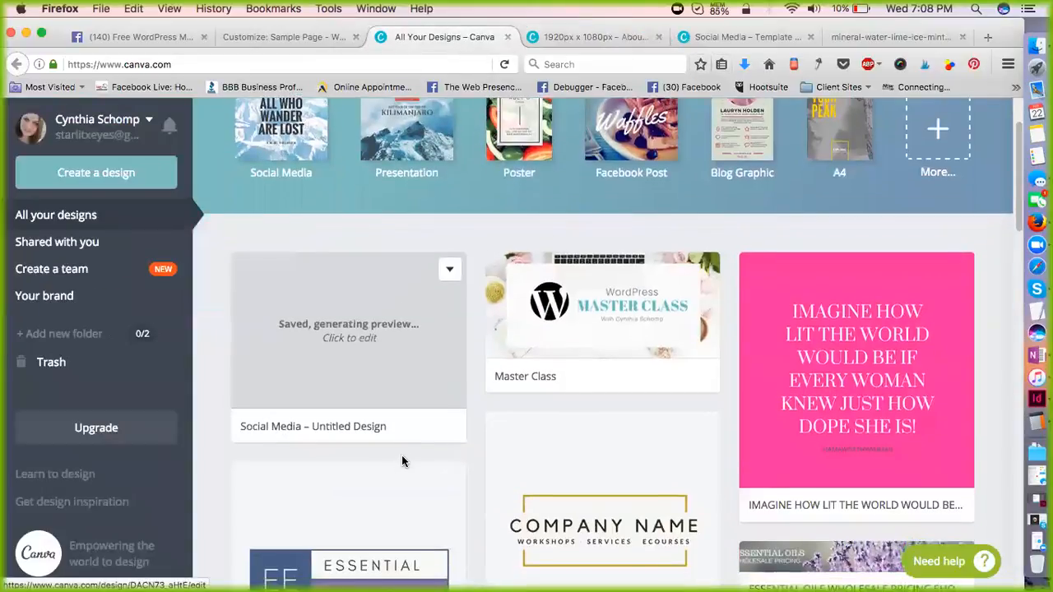
scroll(444, 414, down, 4)
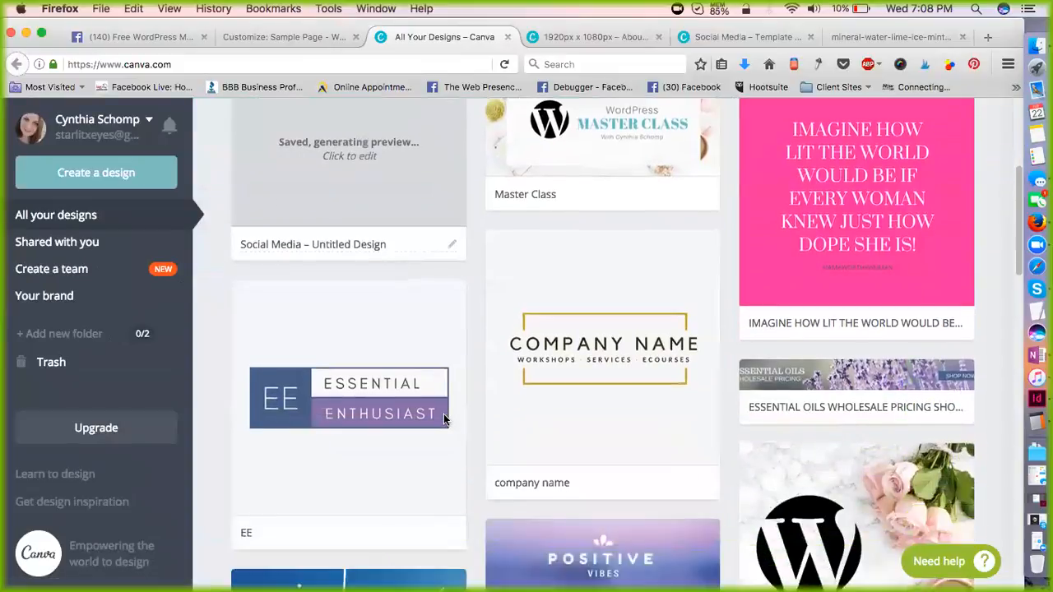
scroll(444, 414, up, 7)
click(202, 64)
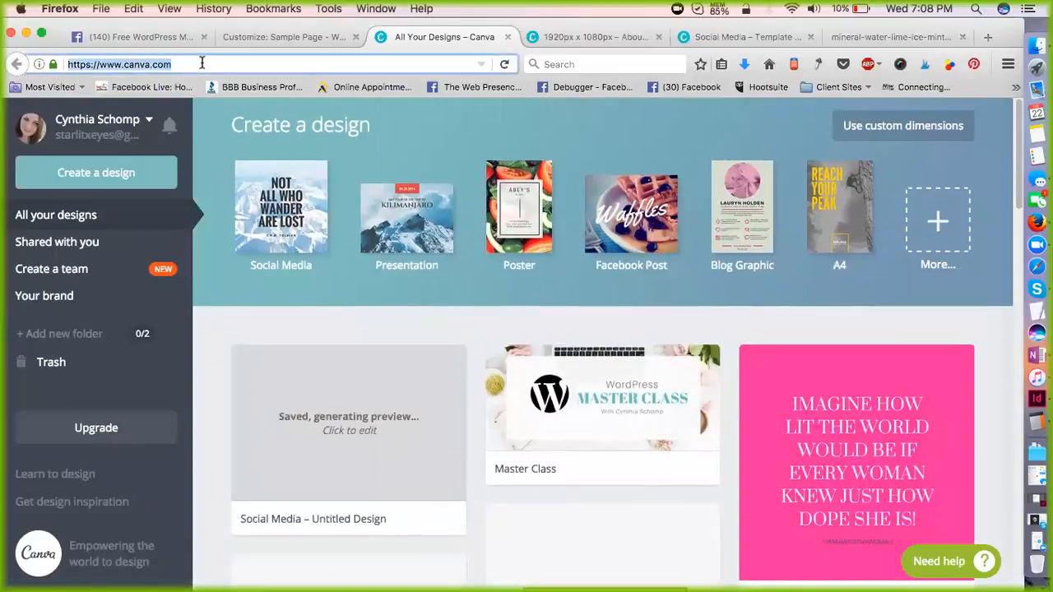
key(Return)
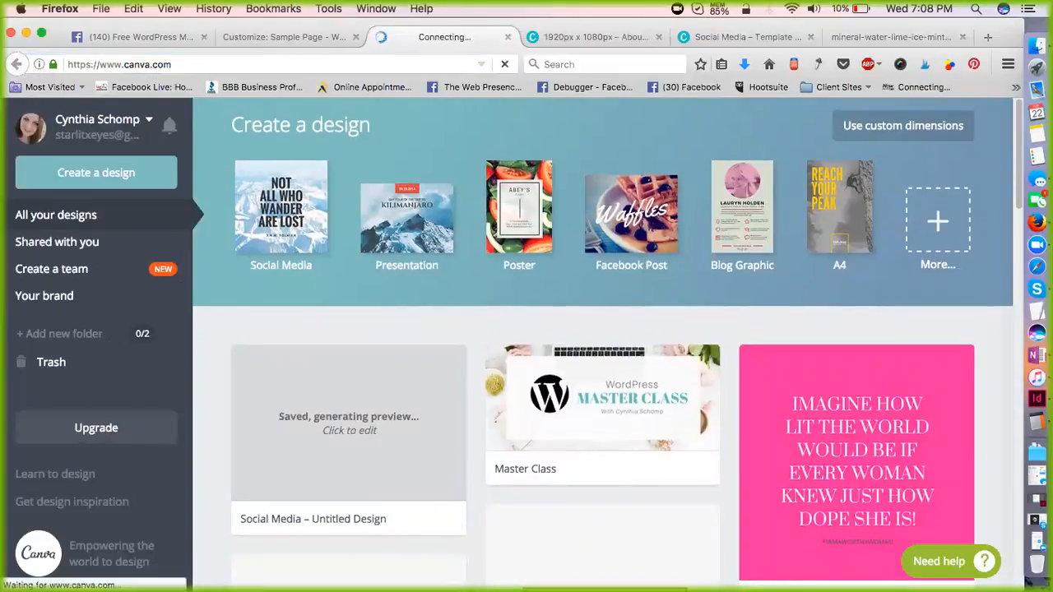
click(164, 66)
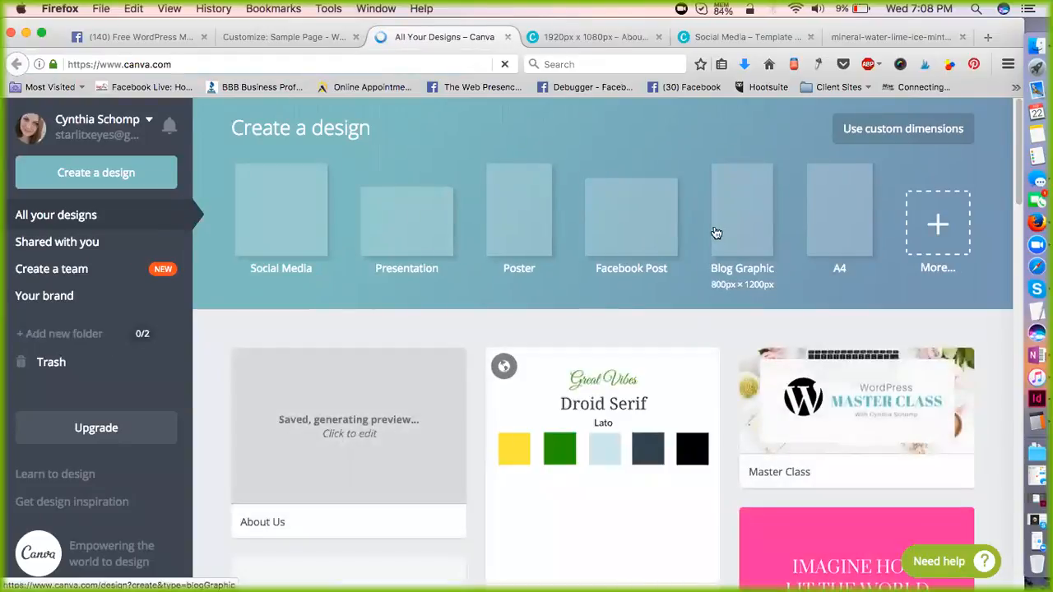
- Open the Template Brand Board design and start the ColorPick eyedropper on its swatches
scroll(679, 390, down, 2)
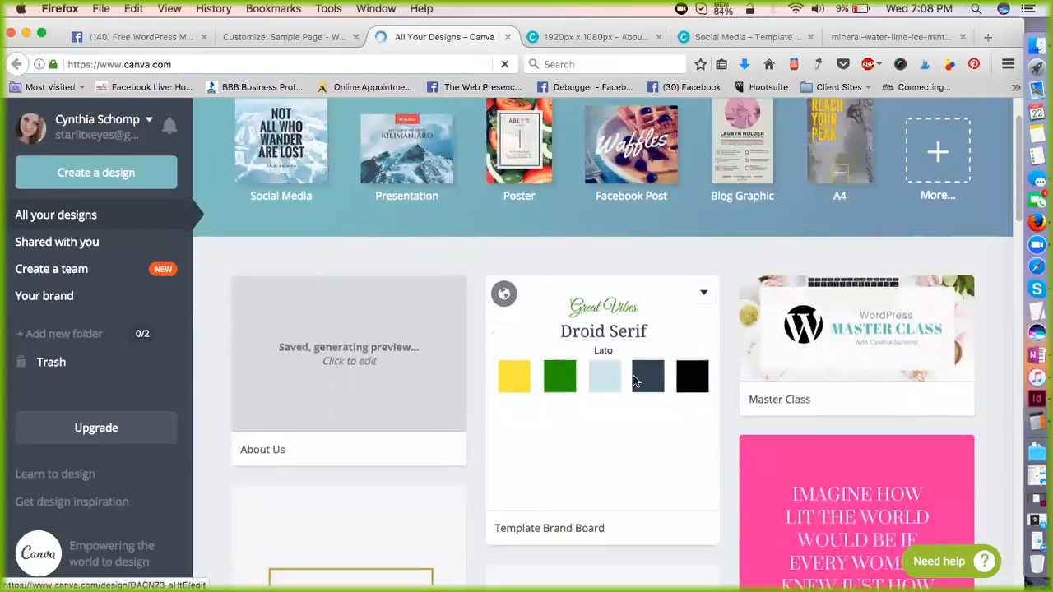
click(634, 381)
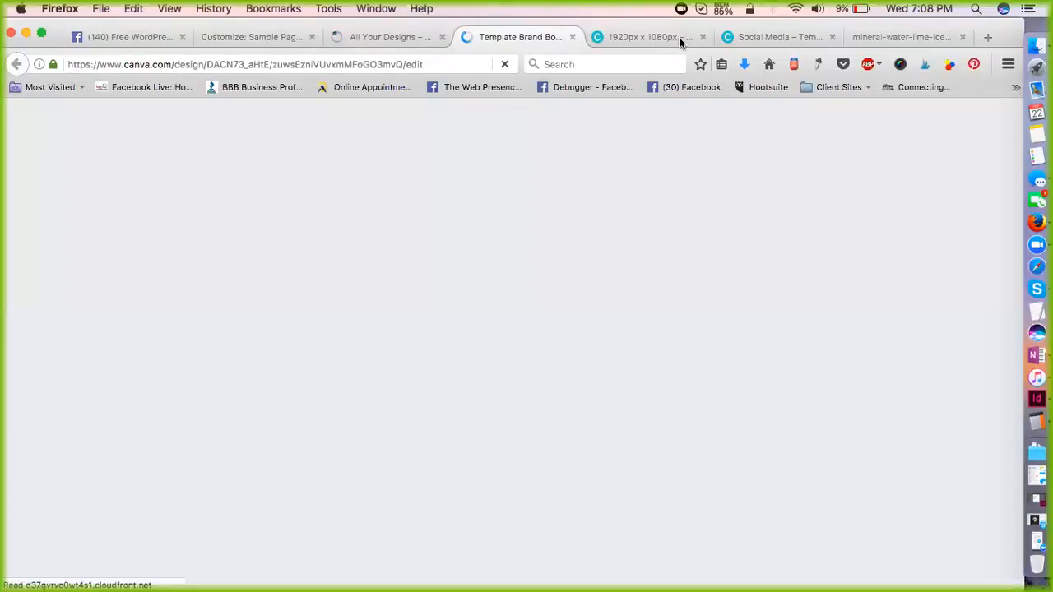
click(815, 71)
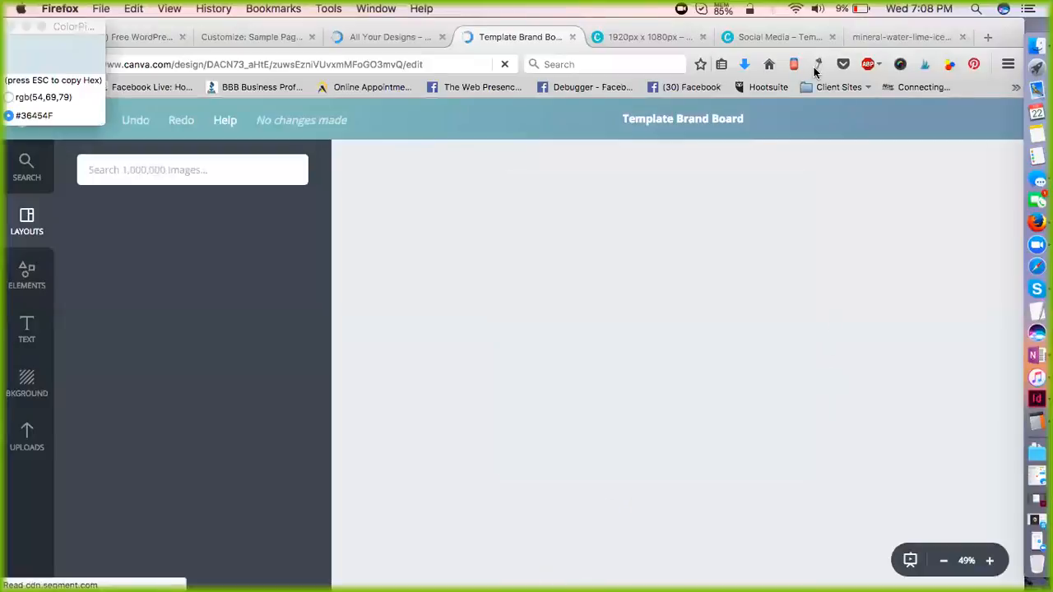
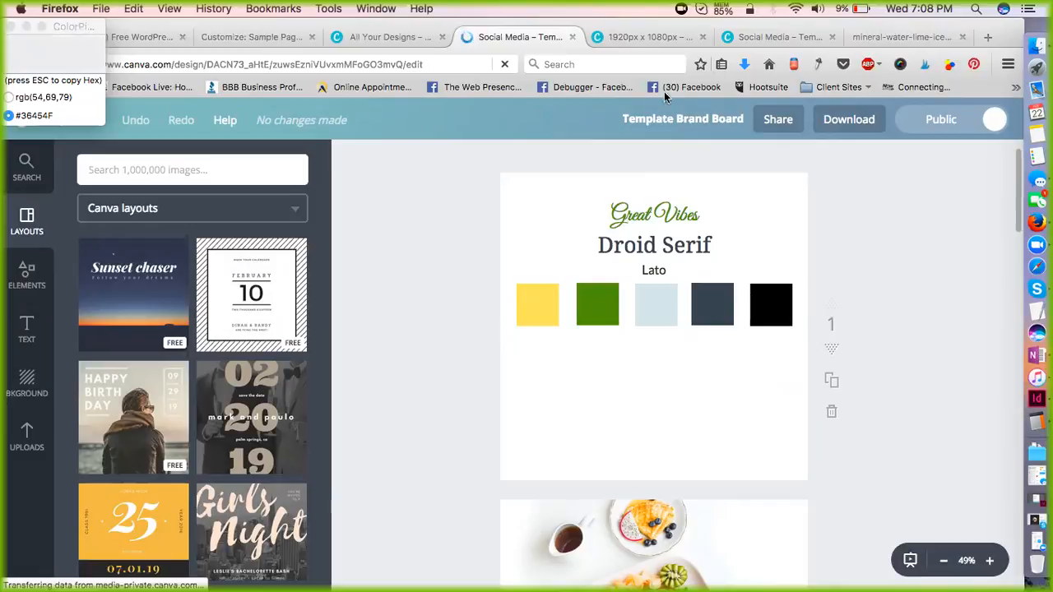
- Select the About Us heading and enter a custom text colour code, 36454f
click(659, 38)
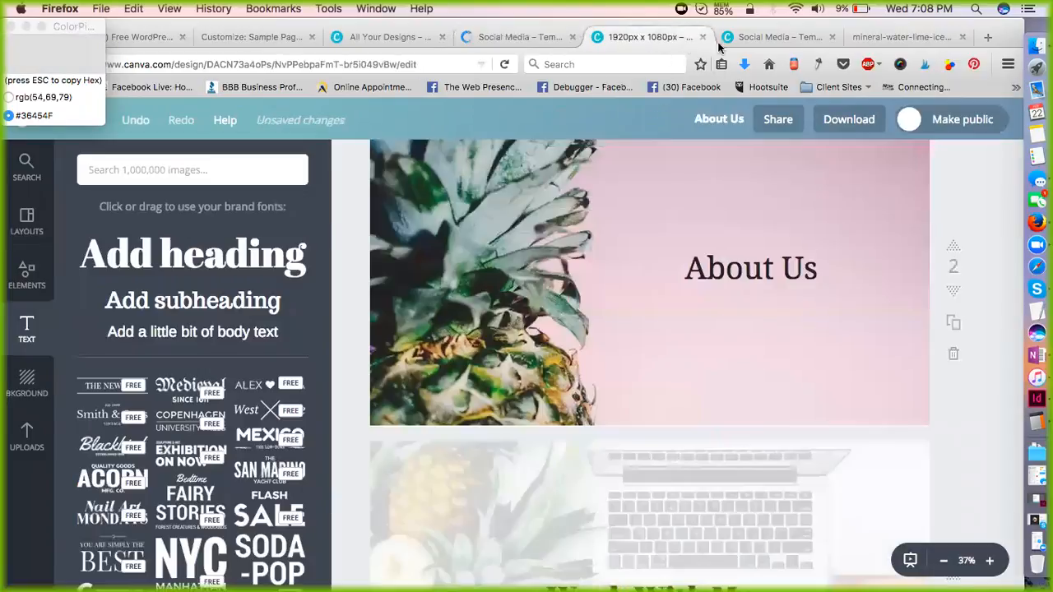
double_click(743, 270)
click(743, 270)
click(537, 158)
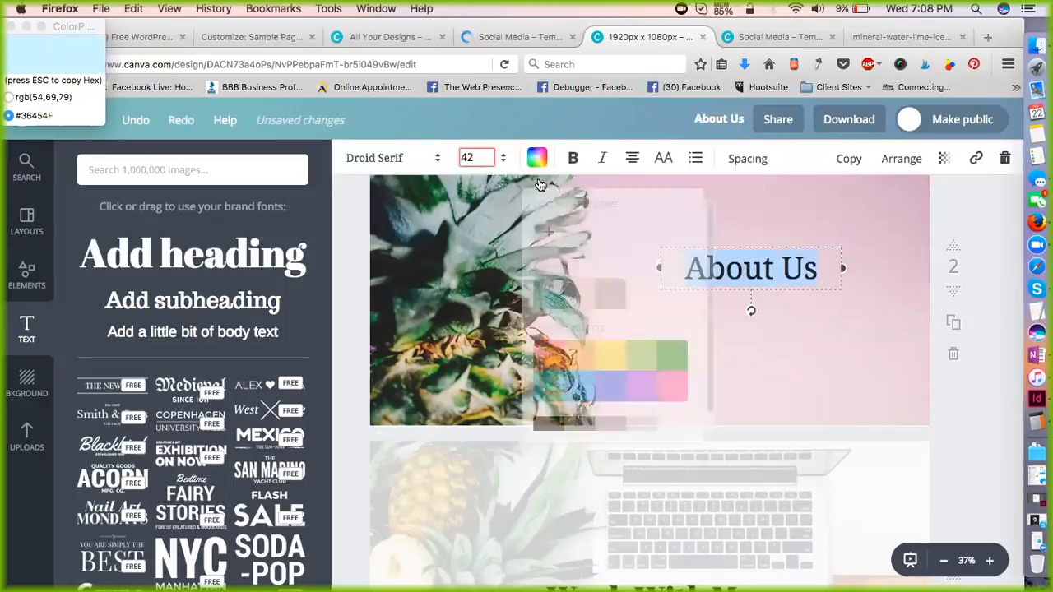
click(549, 232)
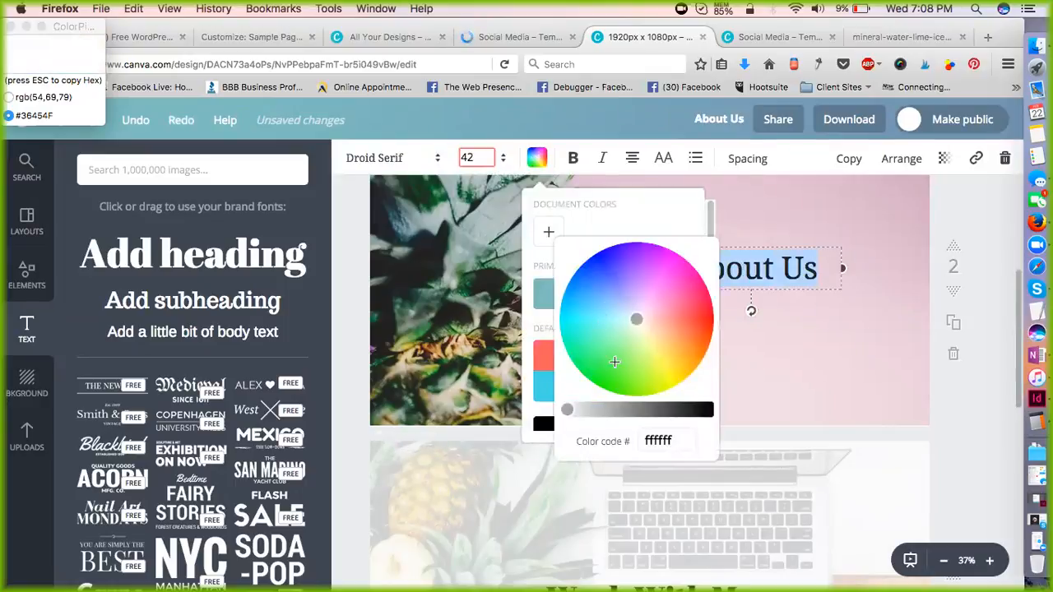
click(659, 438)
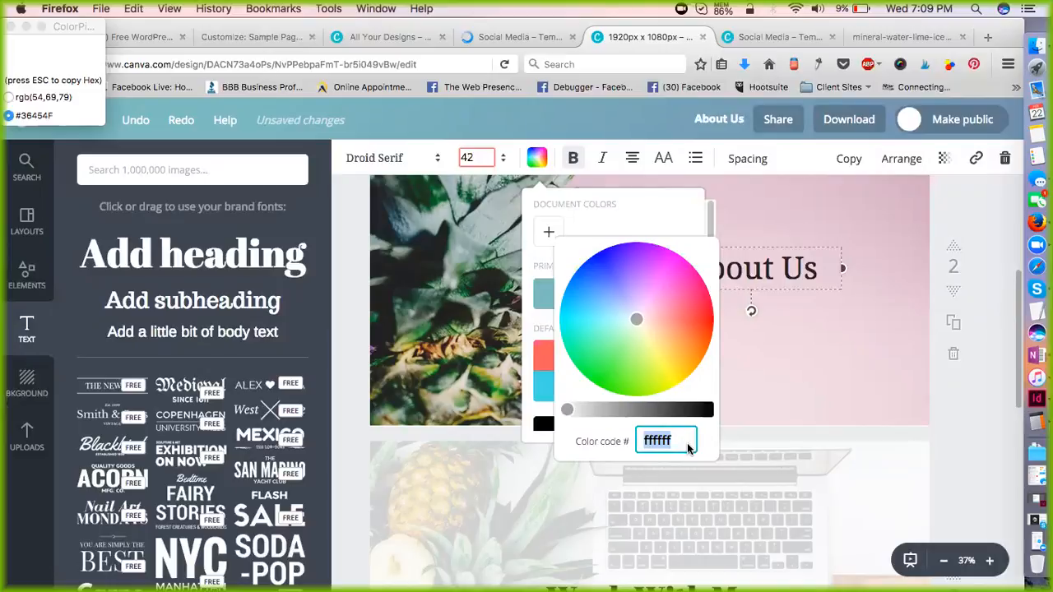
text(D5E7EA)
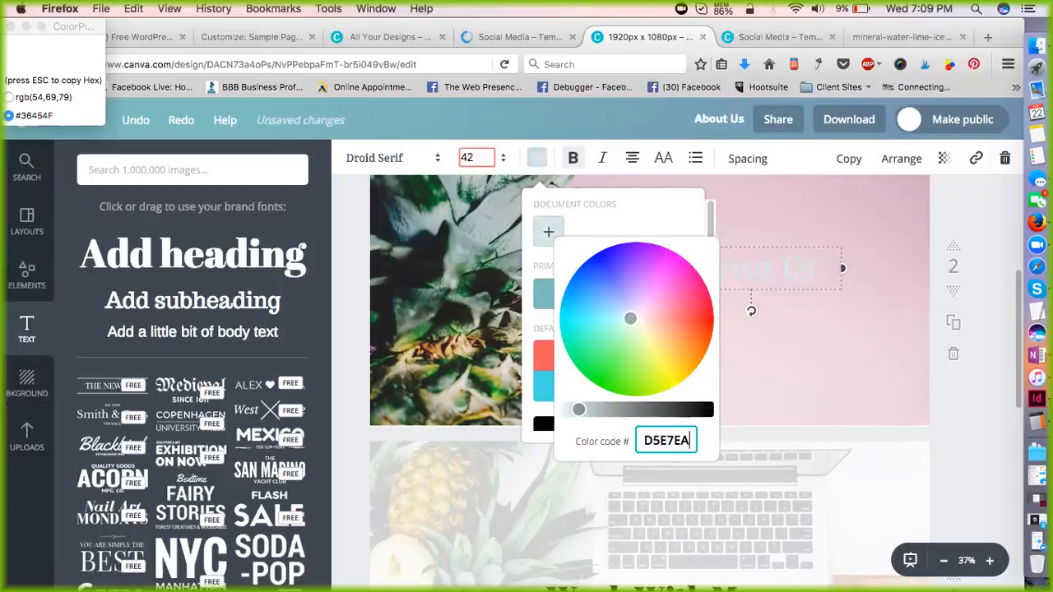
key(BackSpace)
key(BackSpace)
key(BackSpace)
key(BackSpace)
key(BackSpace)
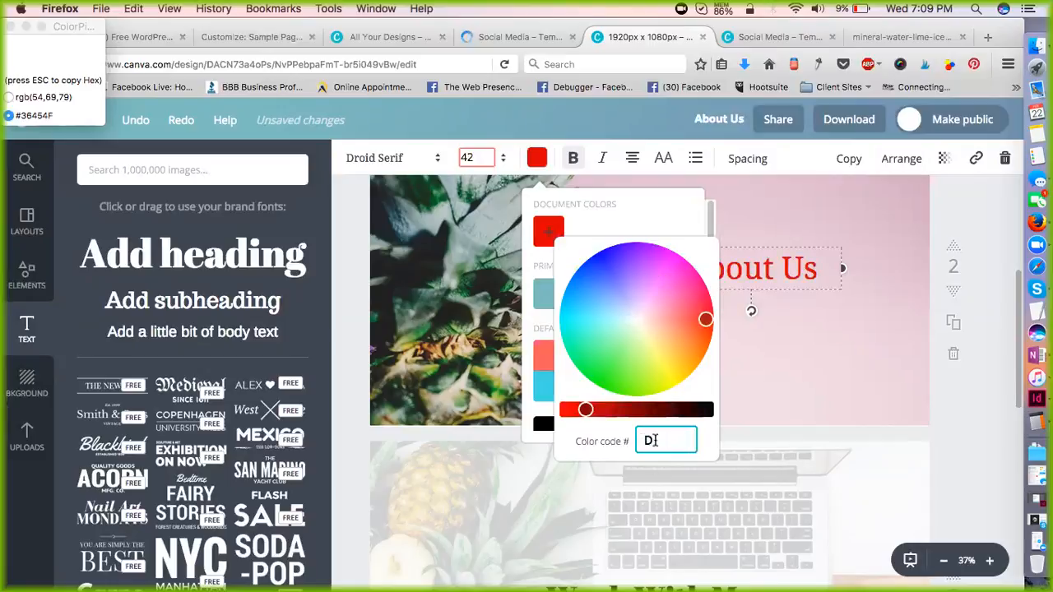
key(BackSpace)
text(36454f)
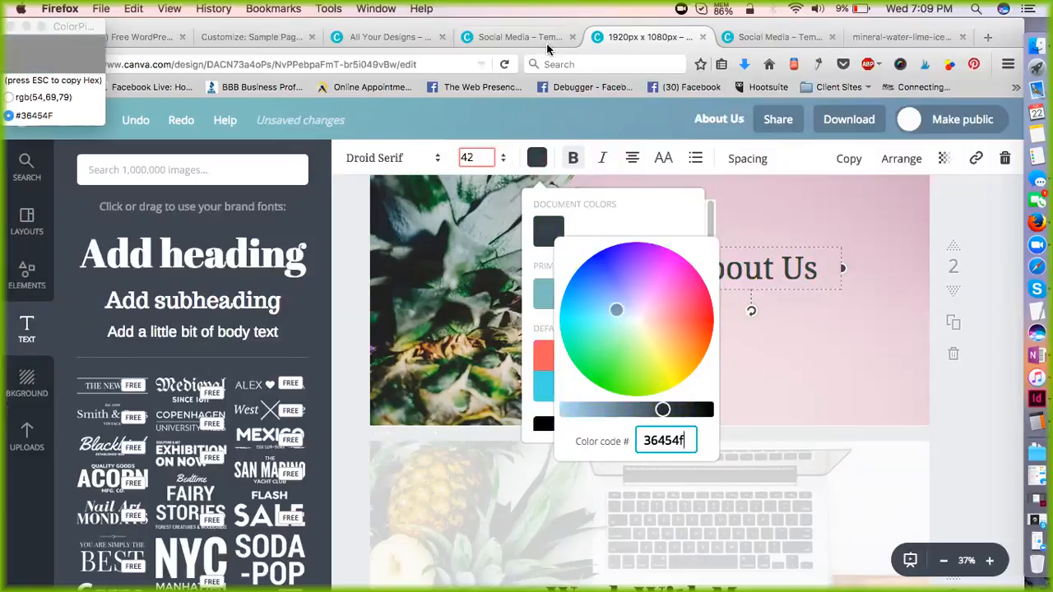
- Check the green swatch's colour on the Template Brand Board
click(546, 41)
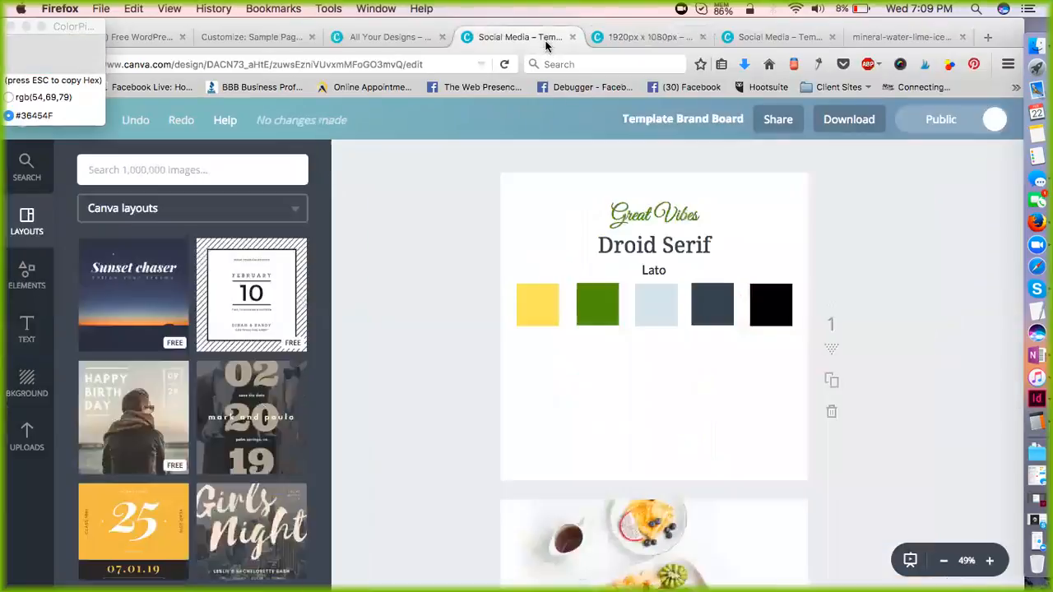
click(595, 302)
click(349, 157)
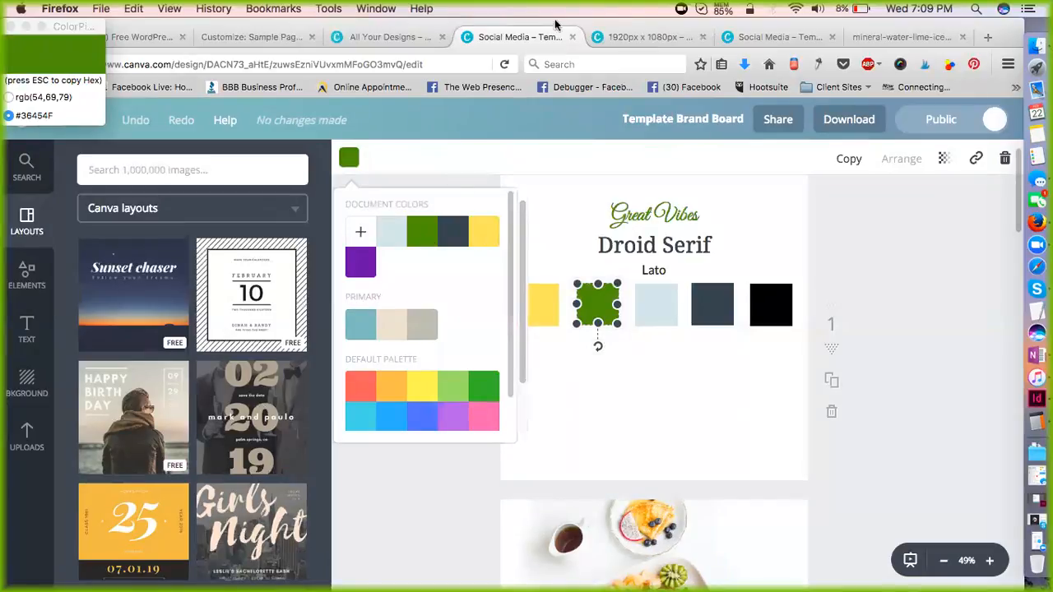
- Change the About Us colour code to end in 54F, clear it, then recheck the green brand colour
click(663, 38)
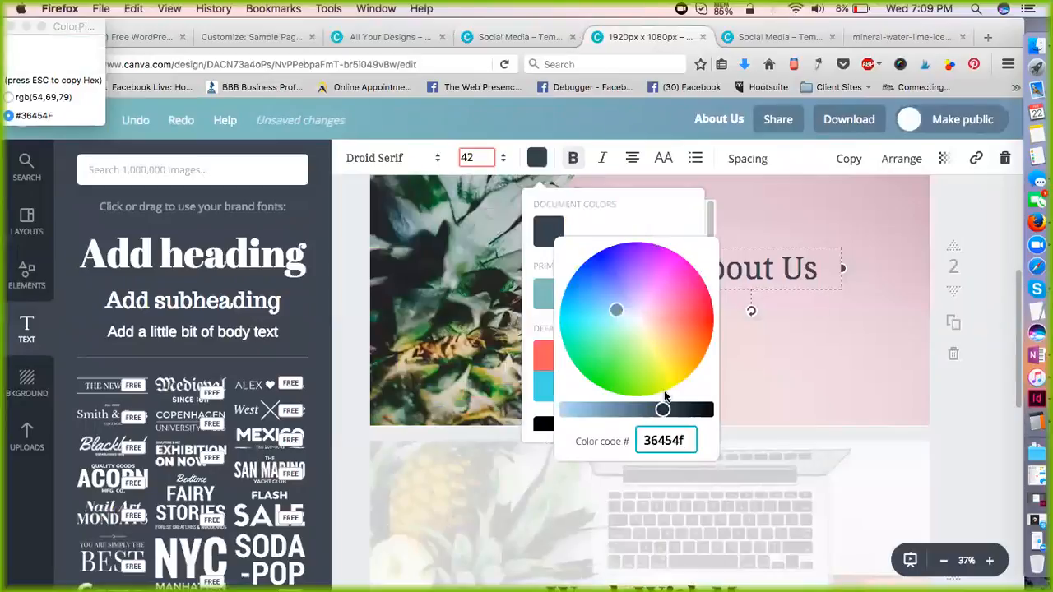
key(BackSpace)
key(BackSpace)
key(BackSpace)
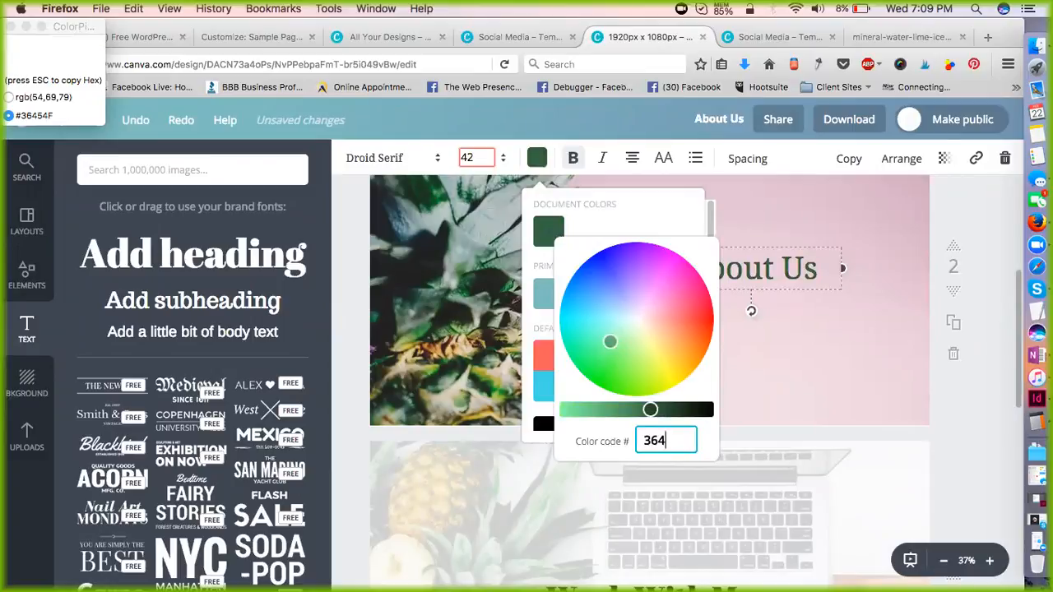
text(5)
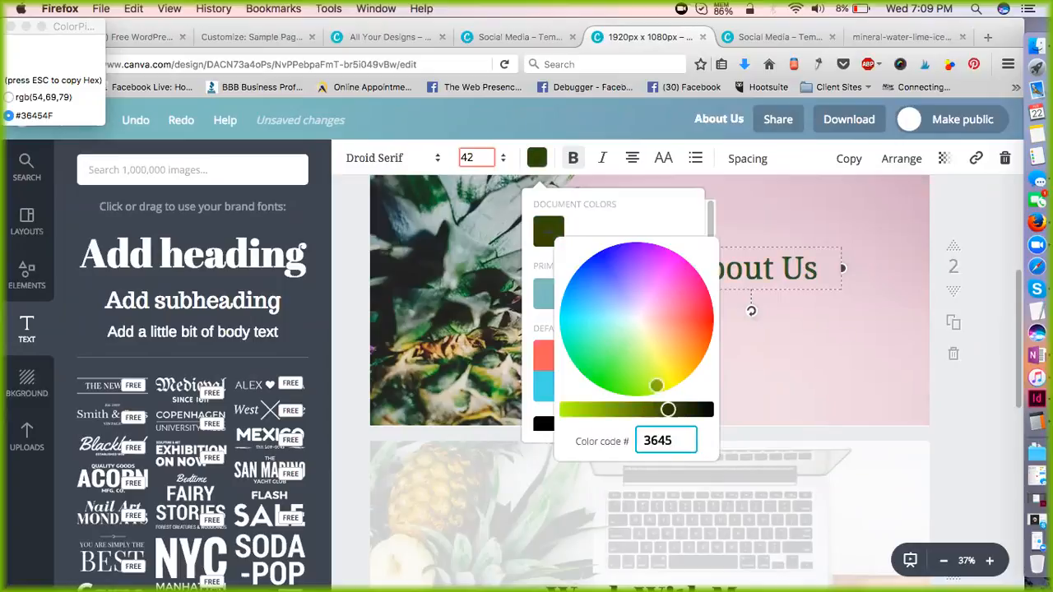
text(4)
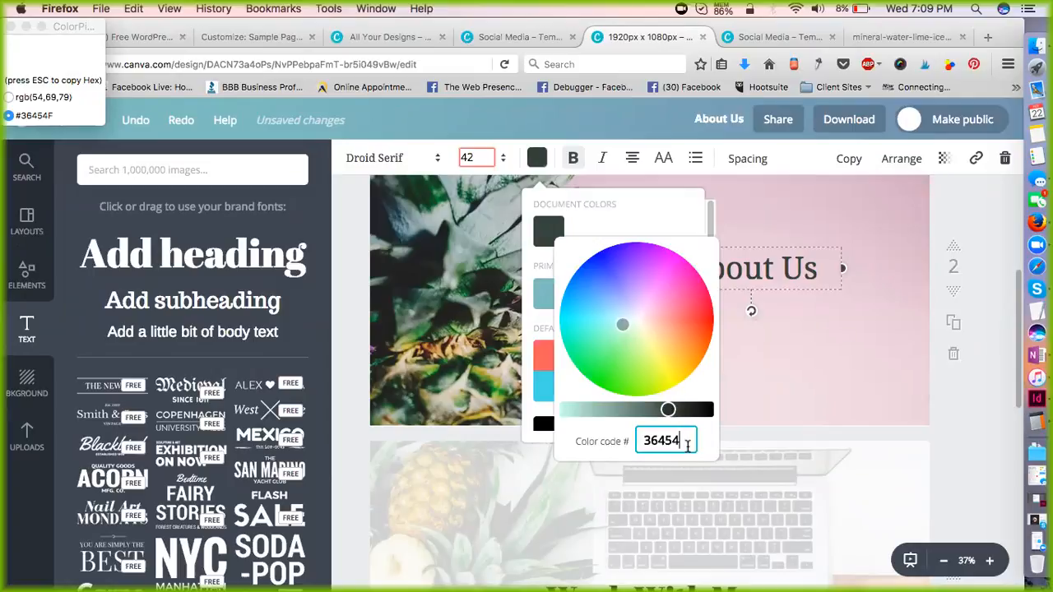
text(F)
drag(687, 442, 621, 444)
key(BackSpace)
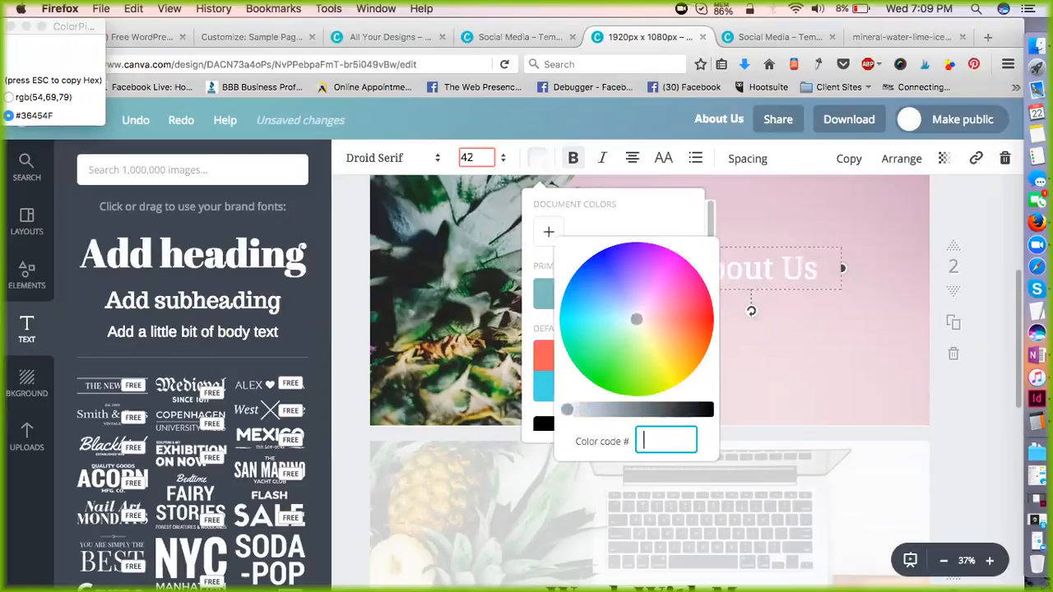
click(526, 37)
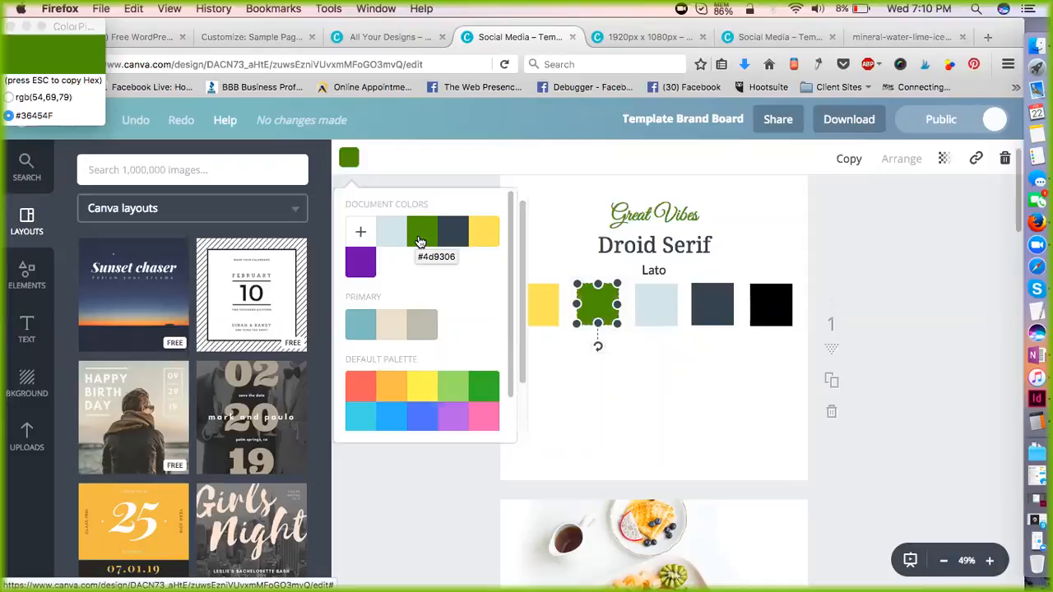
- Apply green #4d9306 to the About Us heading
click(618, 40)
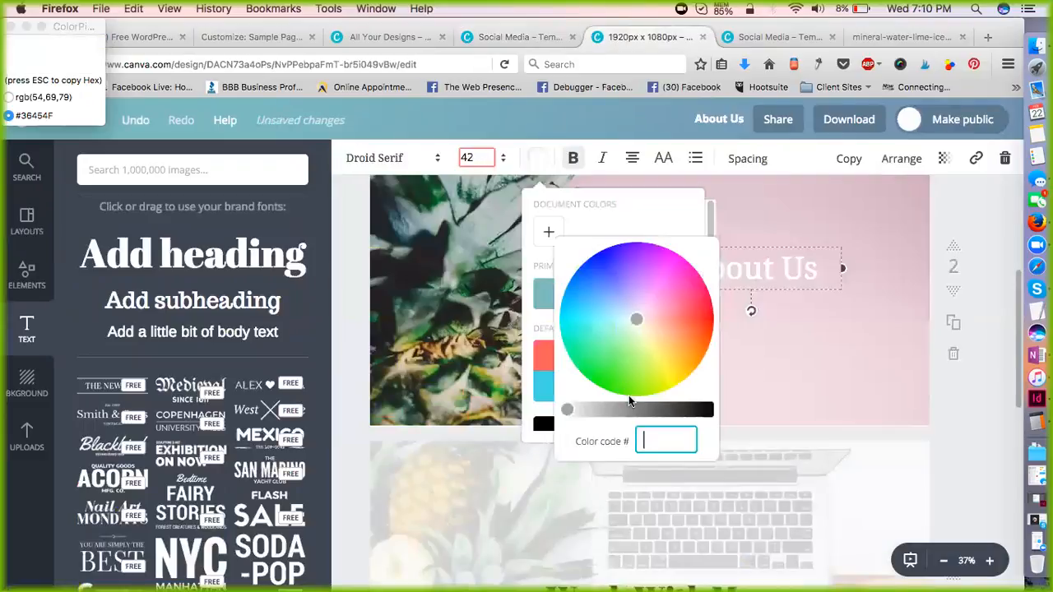
text(4d93)
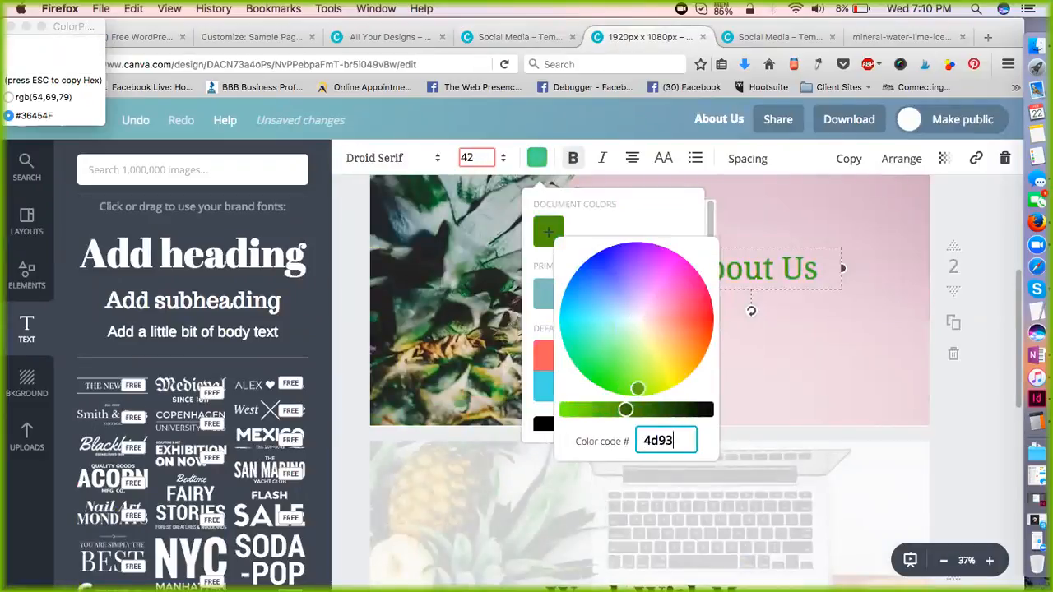
text(06)
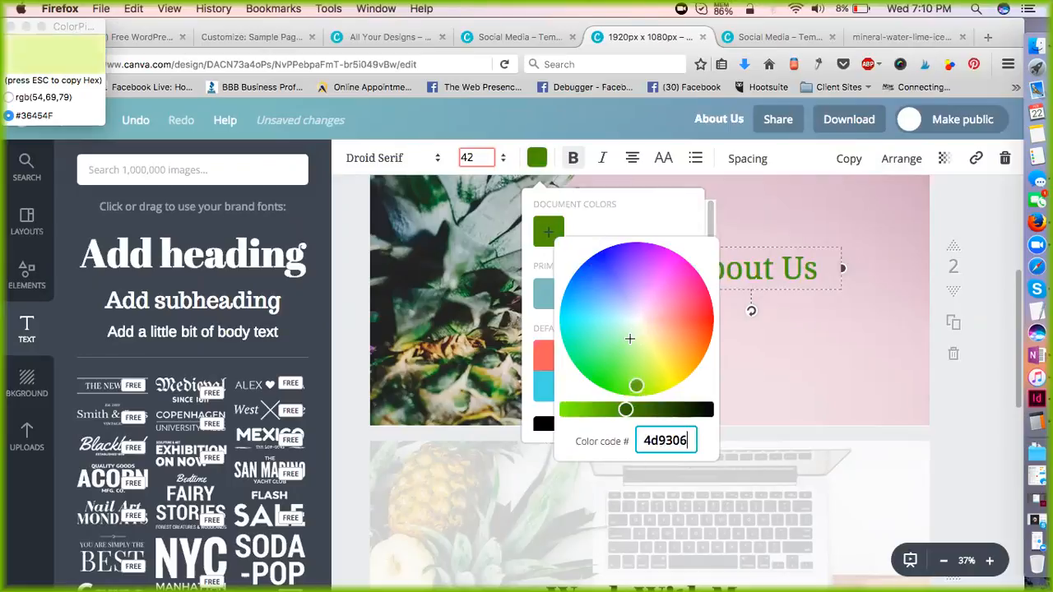
click(541, 401)
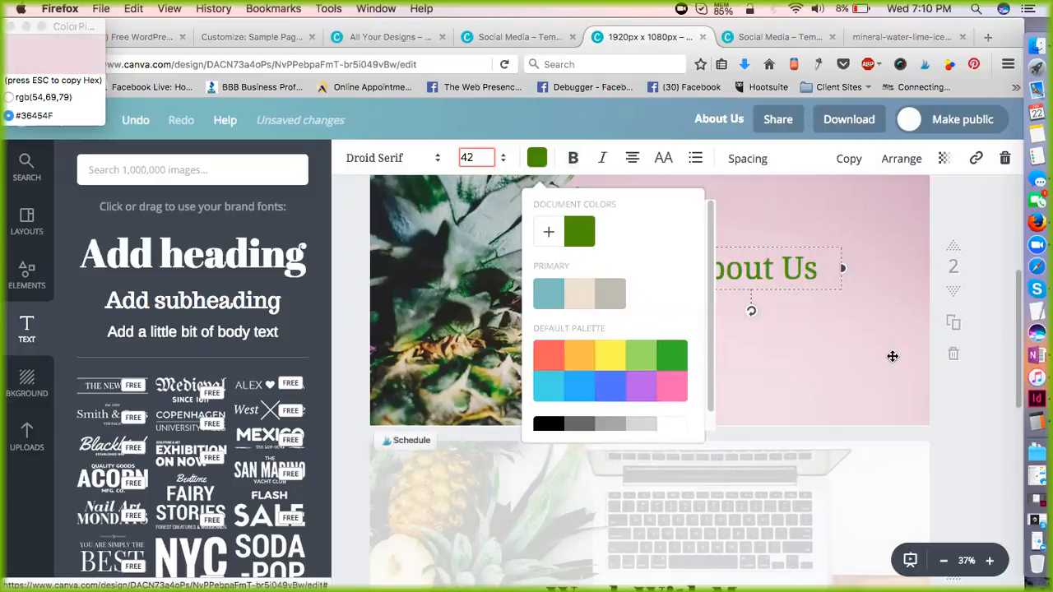
scroll(893, 356, down, 2)
scroll(893, 357, down, 2)
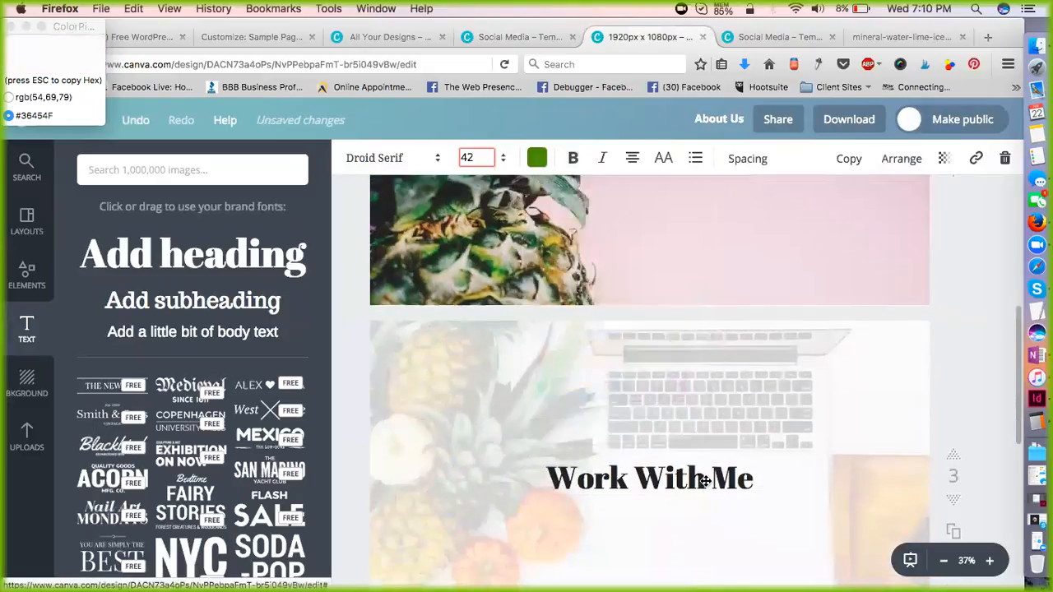
- Make the Work With Me heading green
click(706, 480)
triple_click(714, 479)
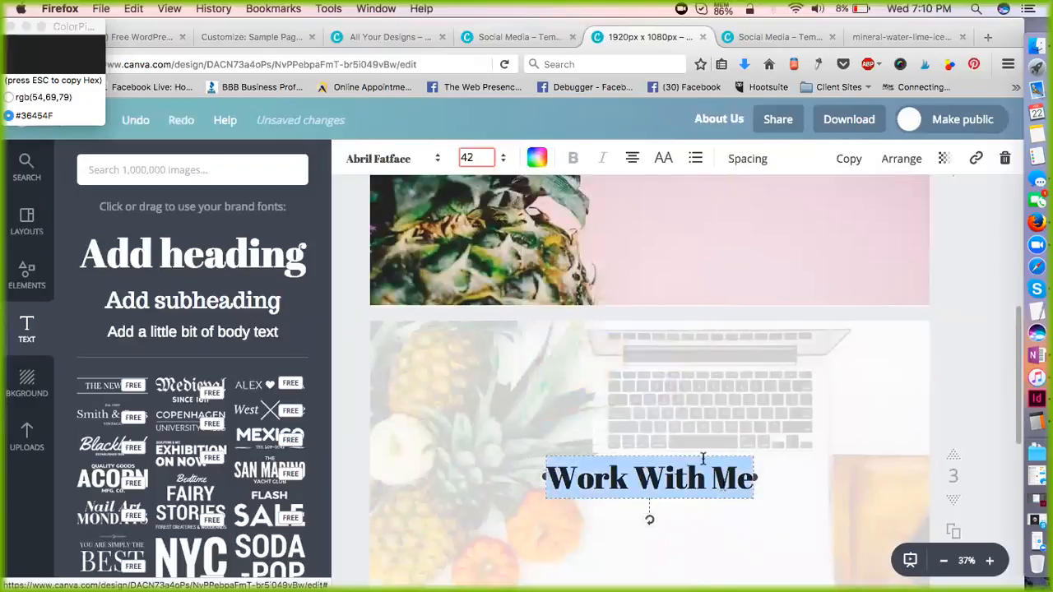
click(537, 158)
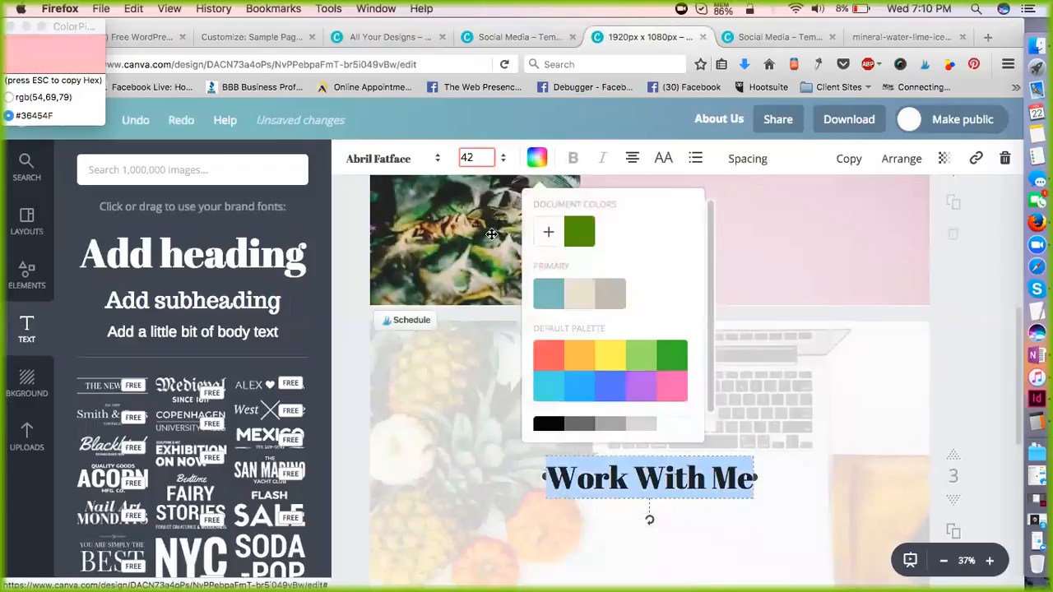
click(583, 239)
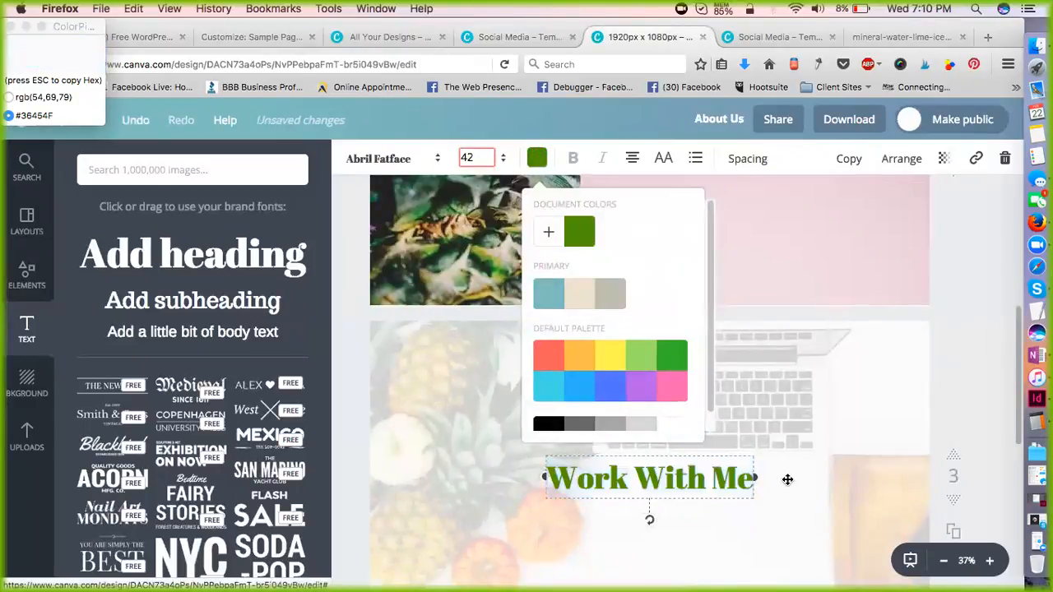
scroll(788, 479, down, 3)
scroll(787, 480, down, 5)
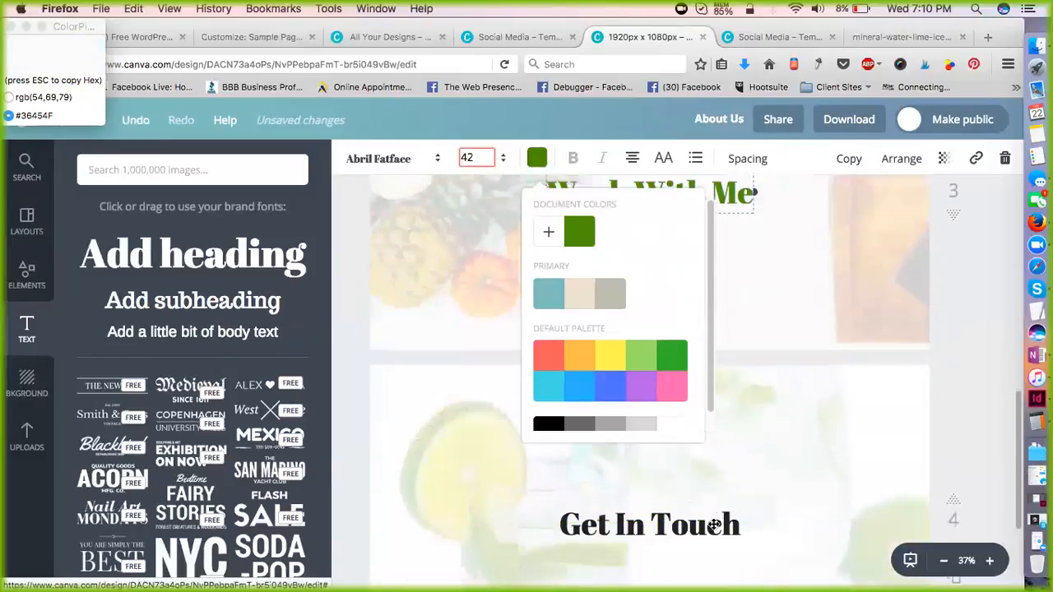
- Make the Get In Touch heading green
click(714, 525)
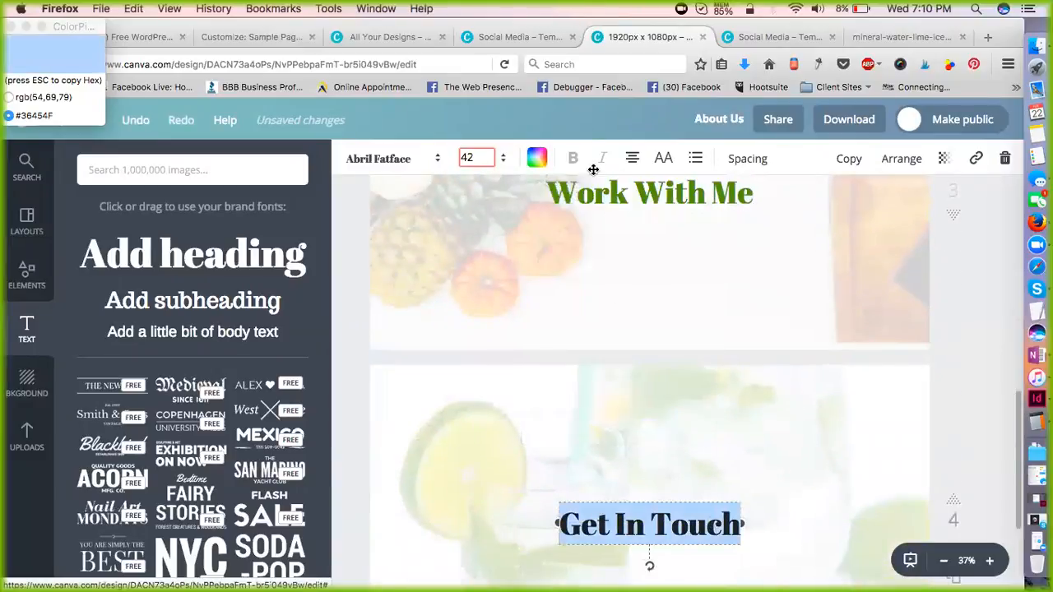
click(537, 158)
click(579, 231)
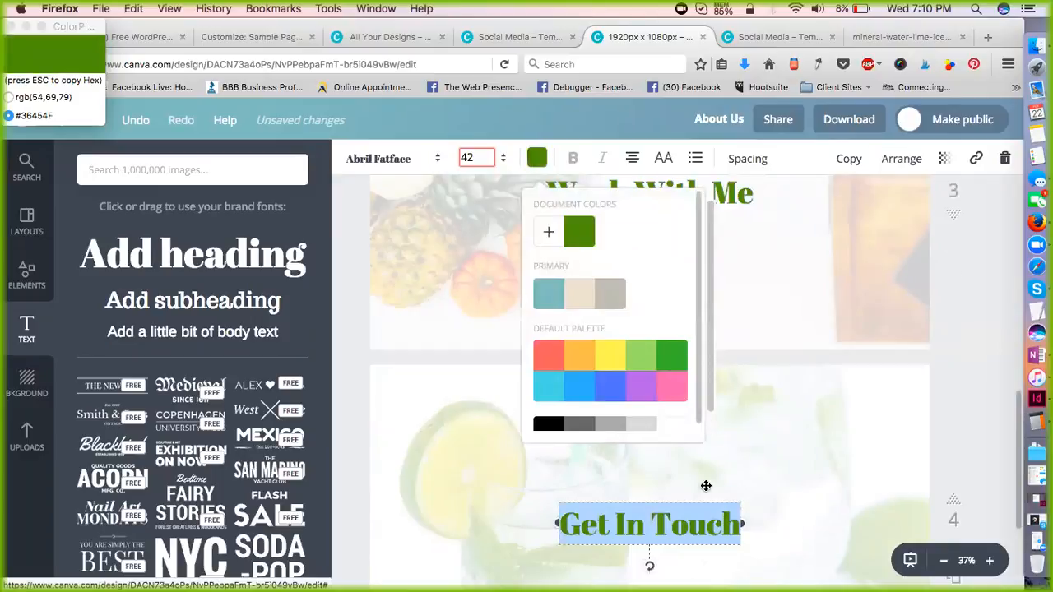
scroll(783, 527, down, 3)
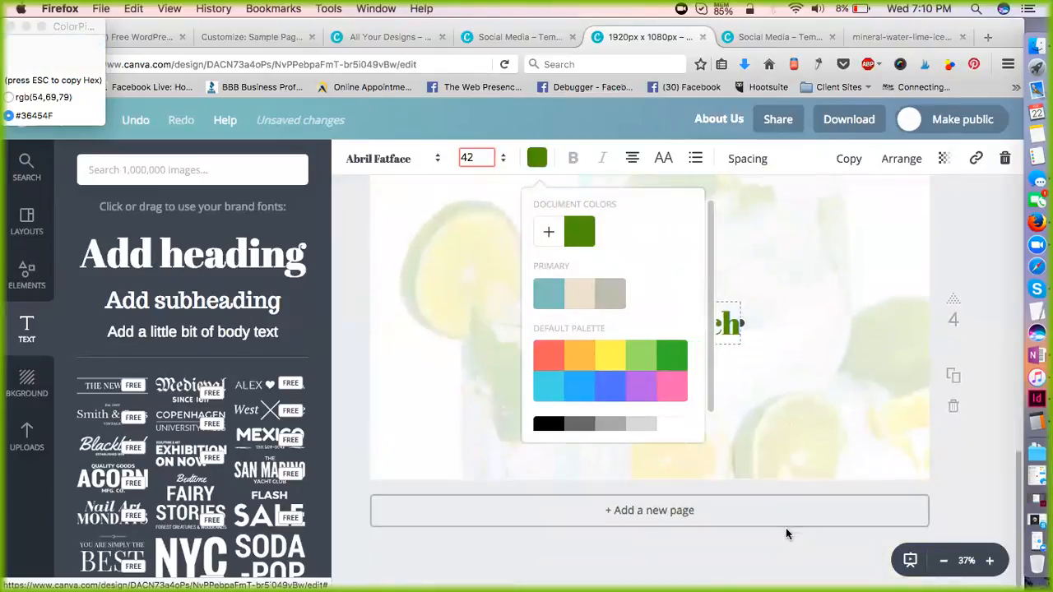
scroll(787, 529, up, 10)
scroll(786, 529, up, 3)
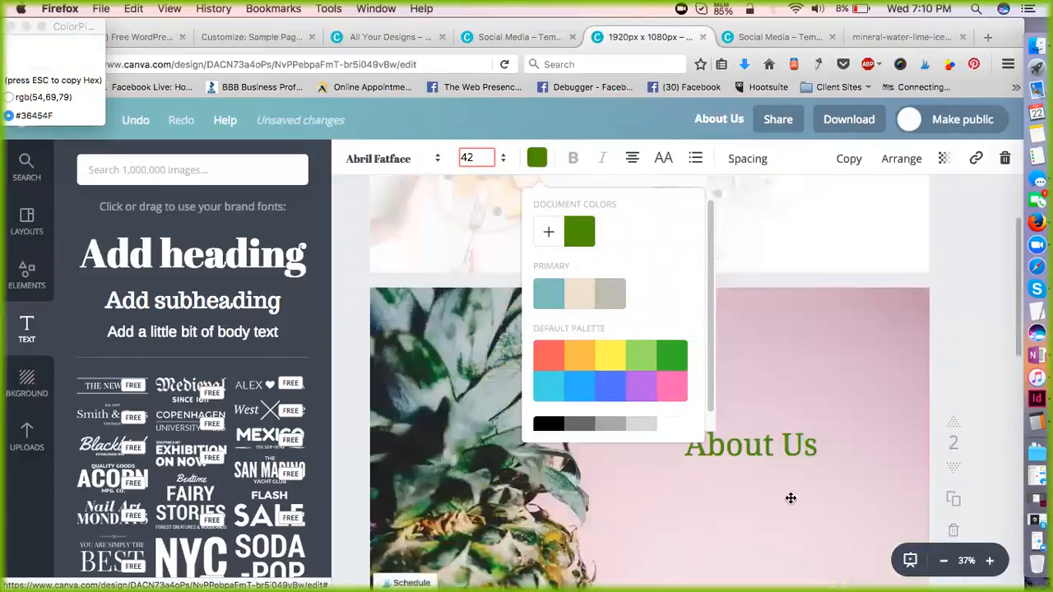
- Change the About Us heading text to white and deselect it
click(790, 447)
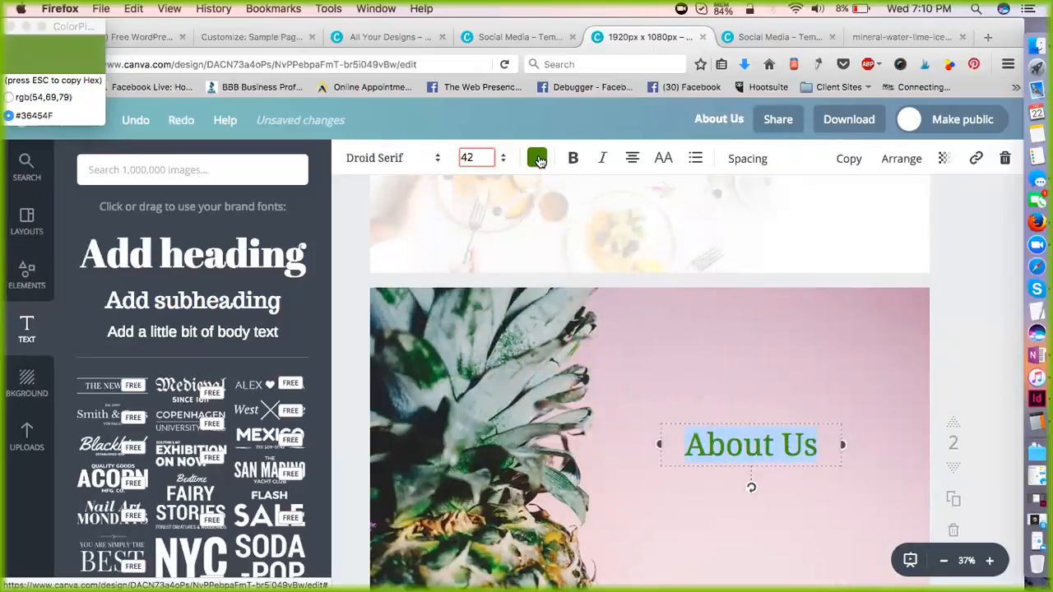
click(536, 158)
click(671, 430)
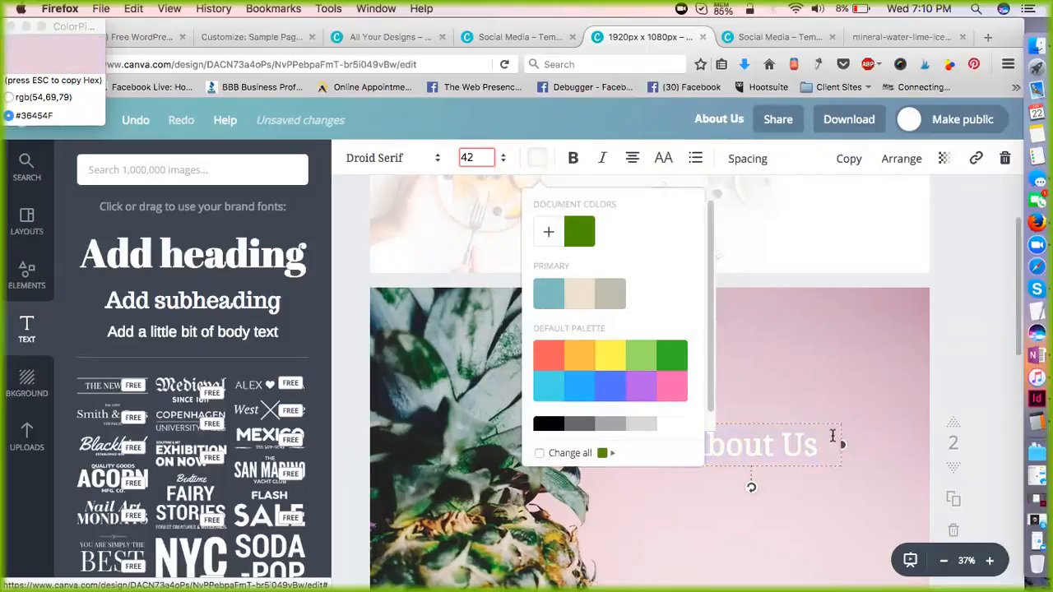
click(960, 292)
scroll(960, 295, up, 5)
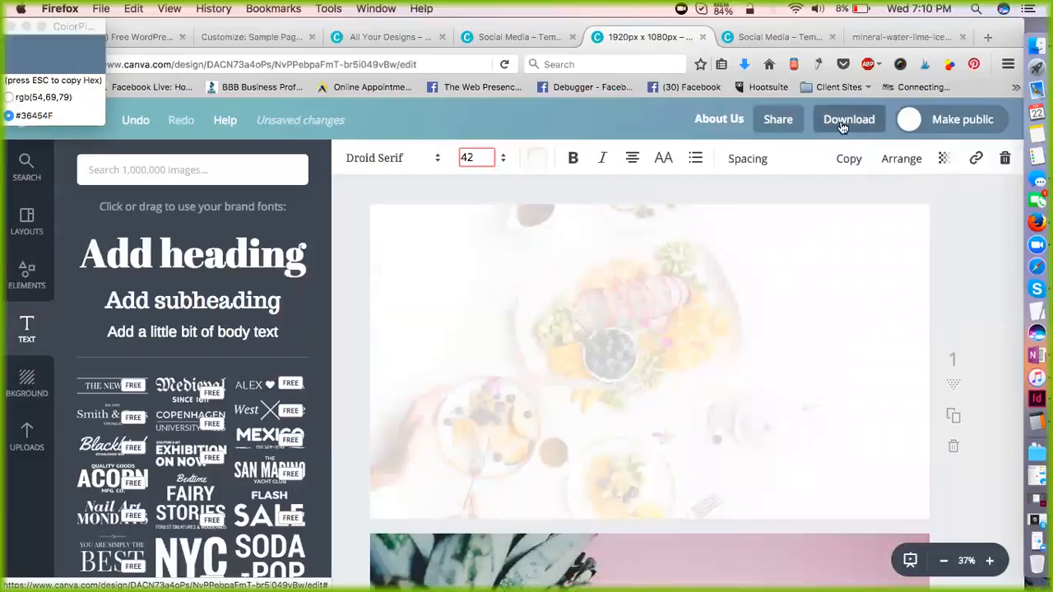
- Rename the design to 'Page Headers'
click(720, 122)
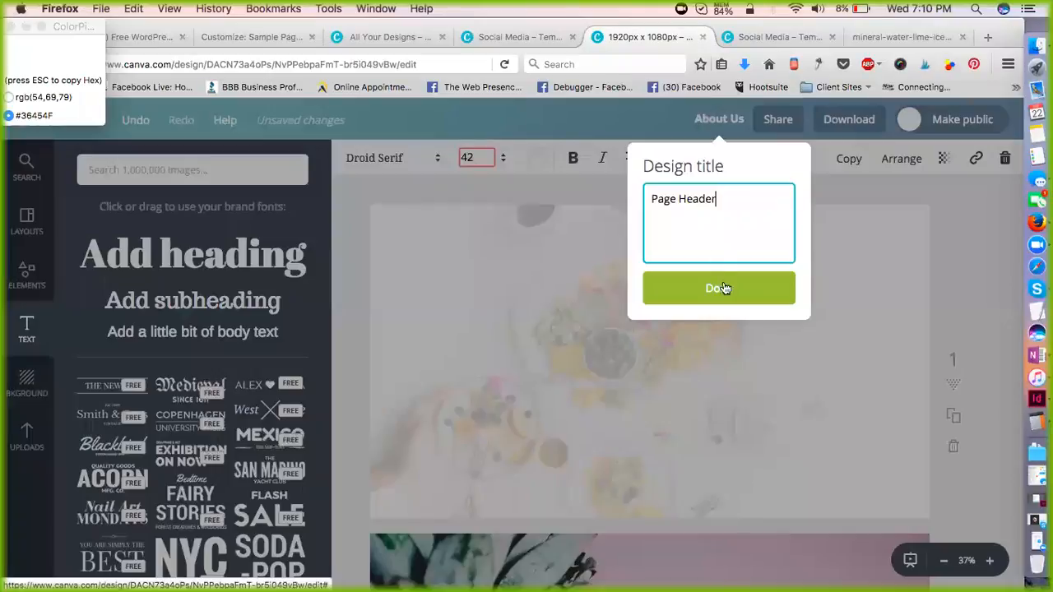
text(s)
key(Return)
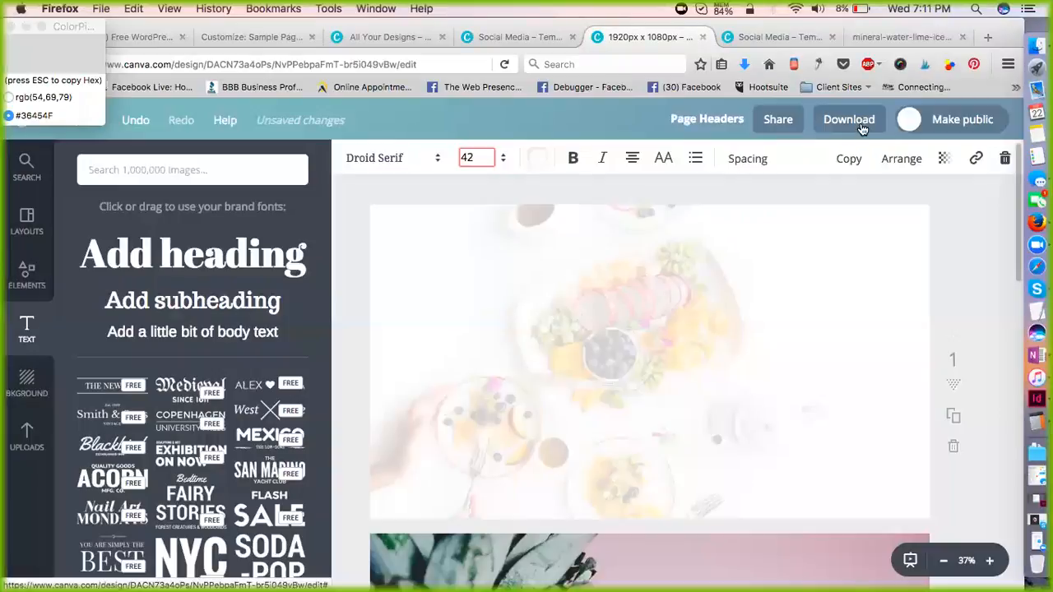
- Download all pages as JPG and close the colour picker helper
click(860, 123)
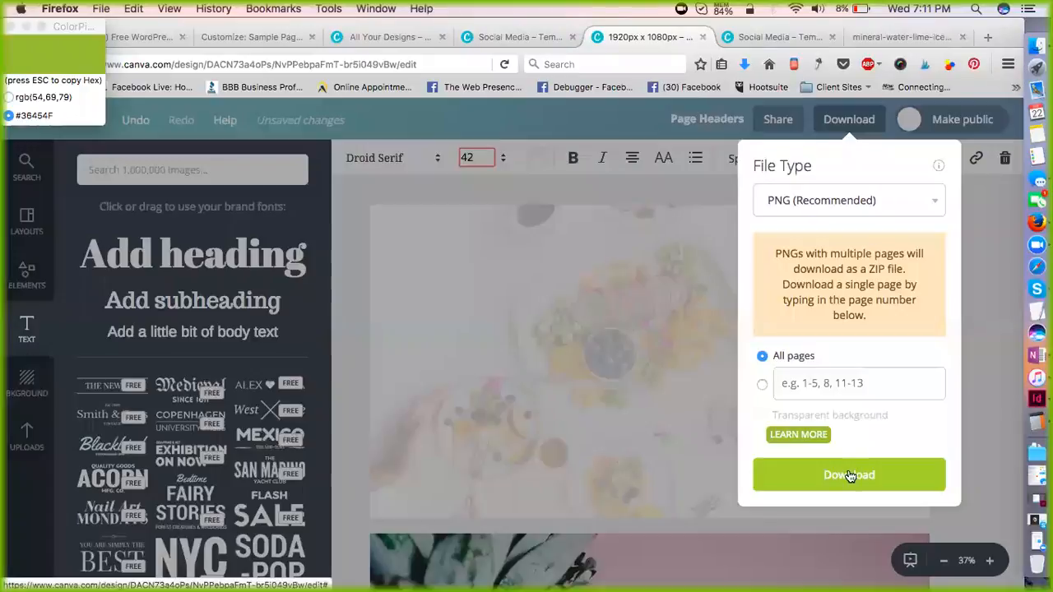
click(880, 206)
click(878, 224)
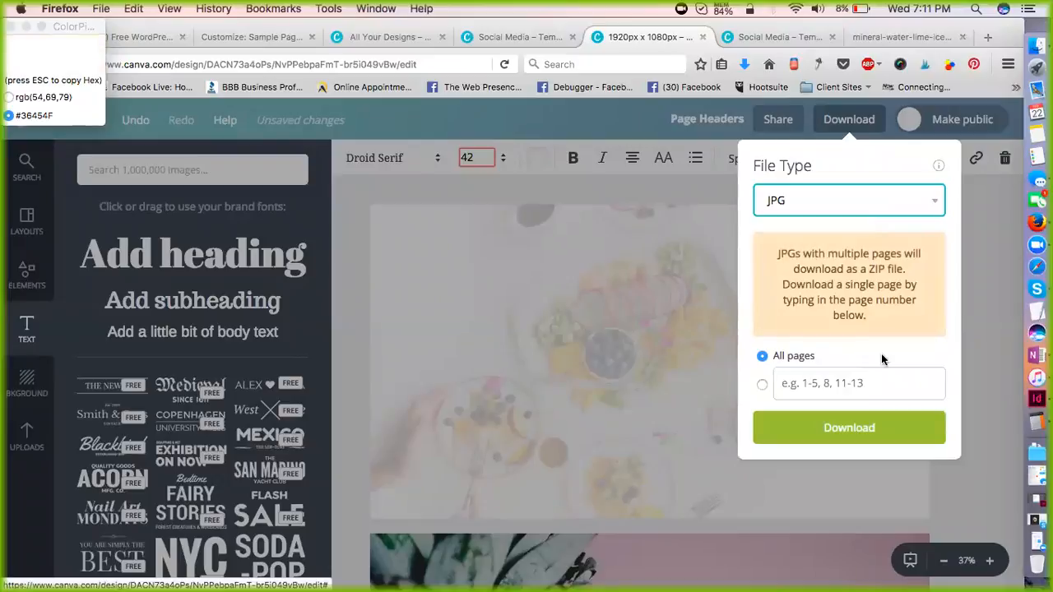
click(884, 433)
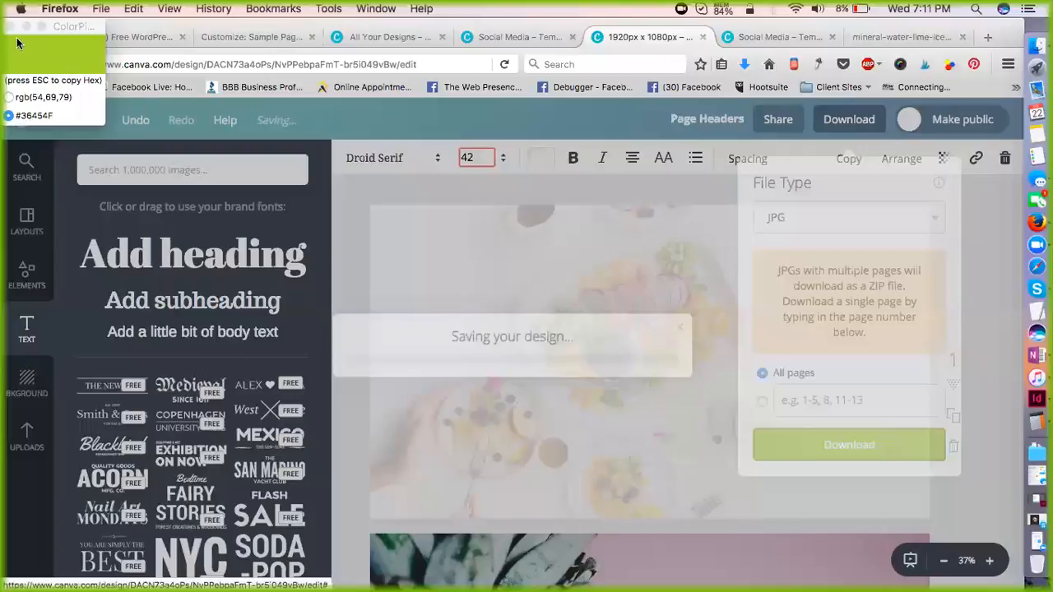
key(Escape)
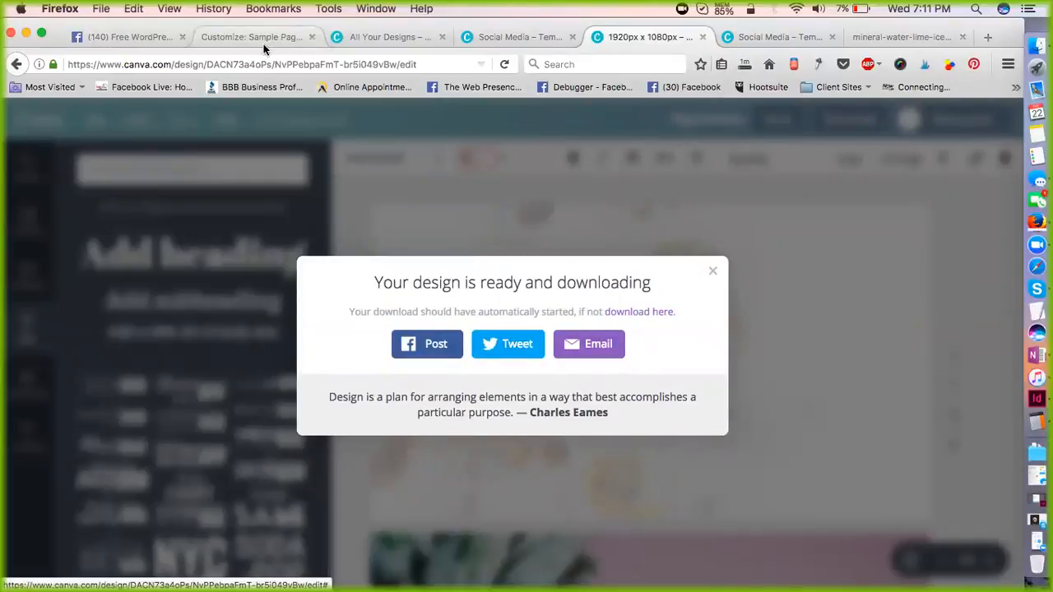
- Scroll through the Facebook event's course outline, then return to the Canva Social Media tab
click(134, 37)
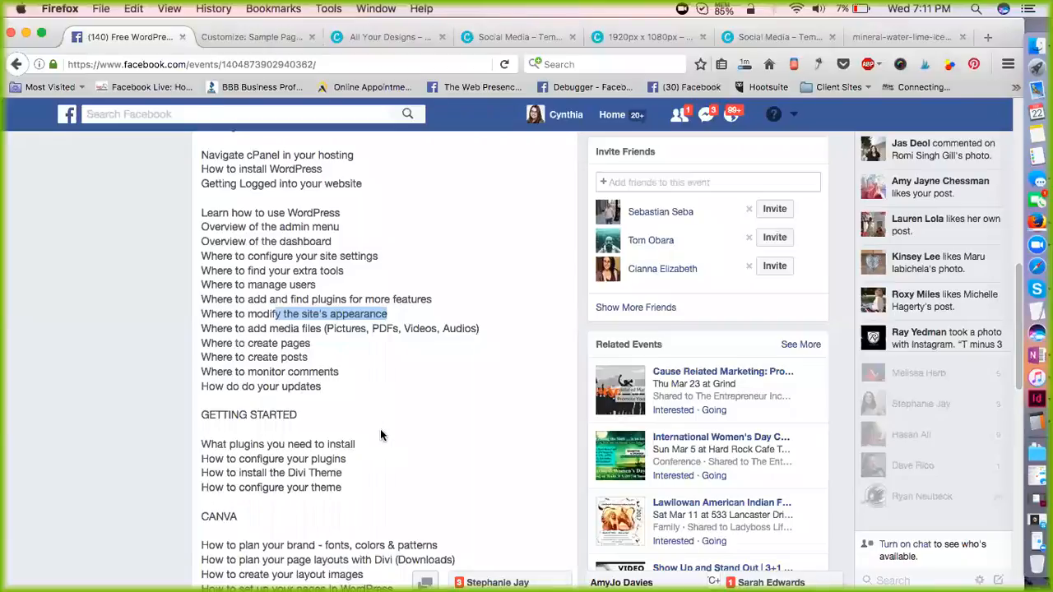
scroll(381, 429, down, 2)
scroll(380, 429, down, 6)
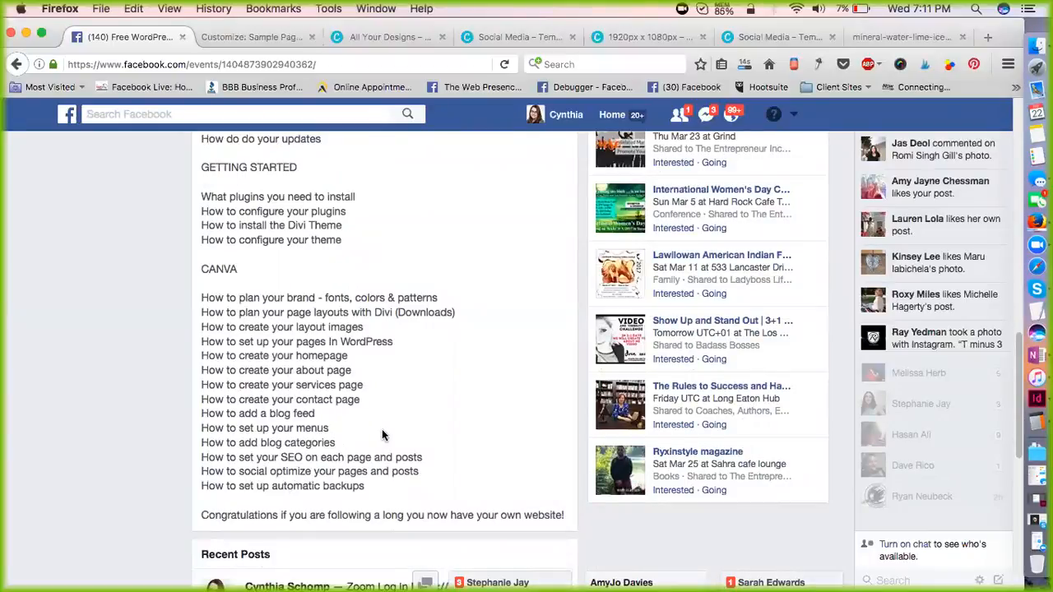
scroll(382, 436, up, 20)
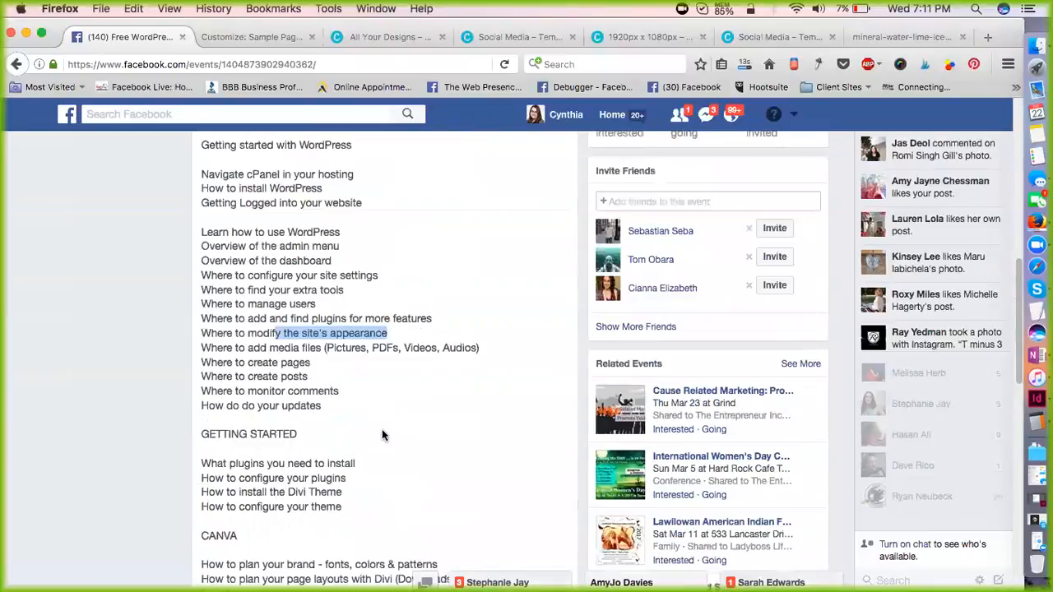
scroll(708, 132, up, 1)
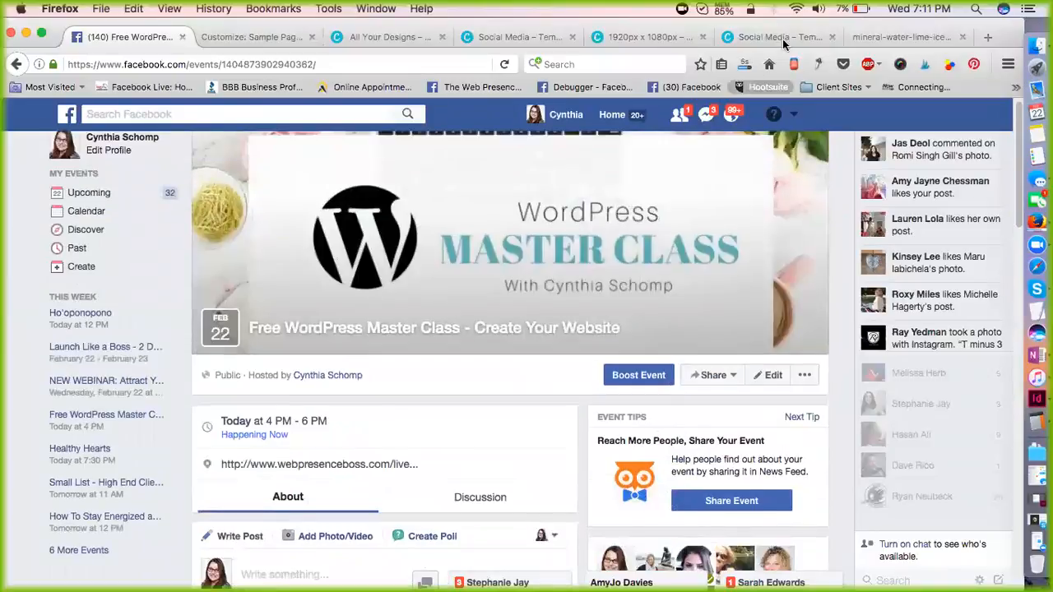
click(785, 42)
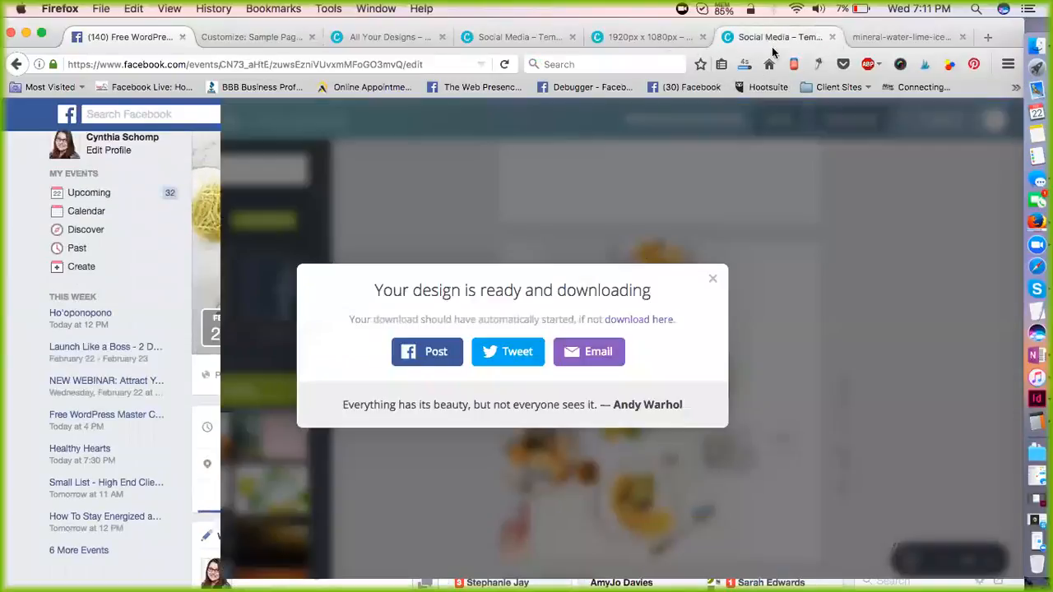